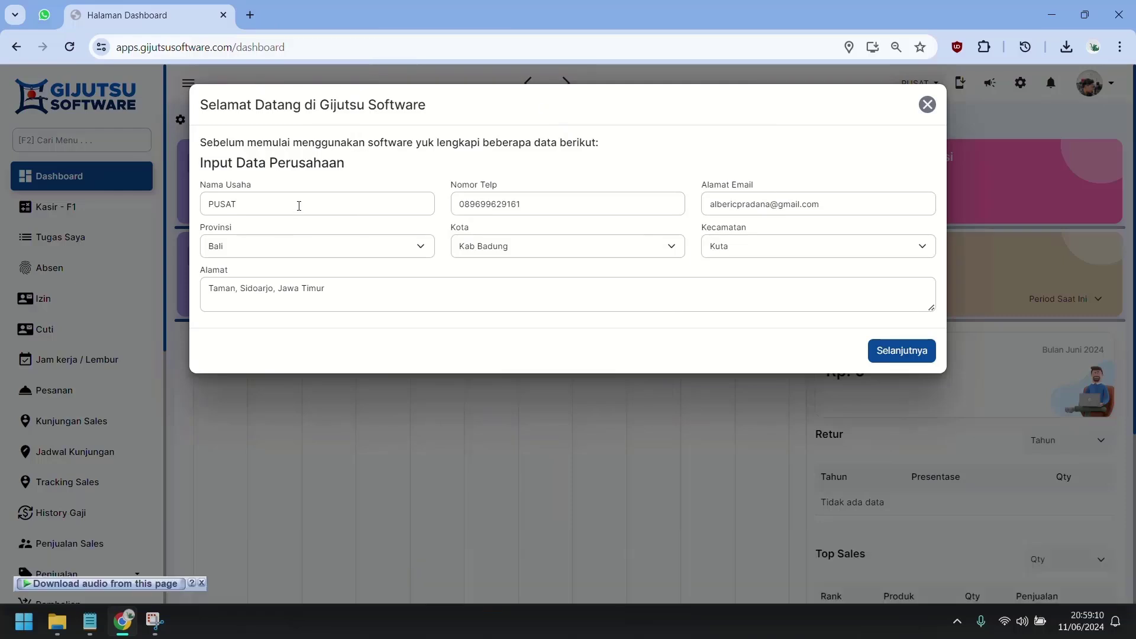
Replace the Nama Usaha PUSAT with BASHRA UD and move on to Input Master Akun.
triple_click(309, 209)
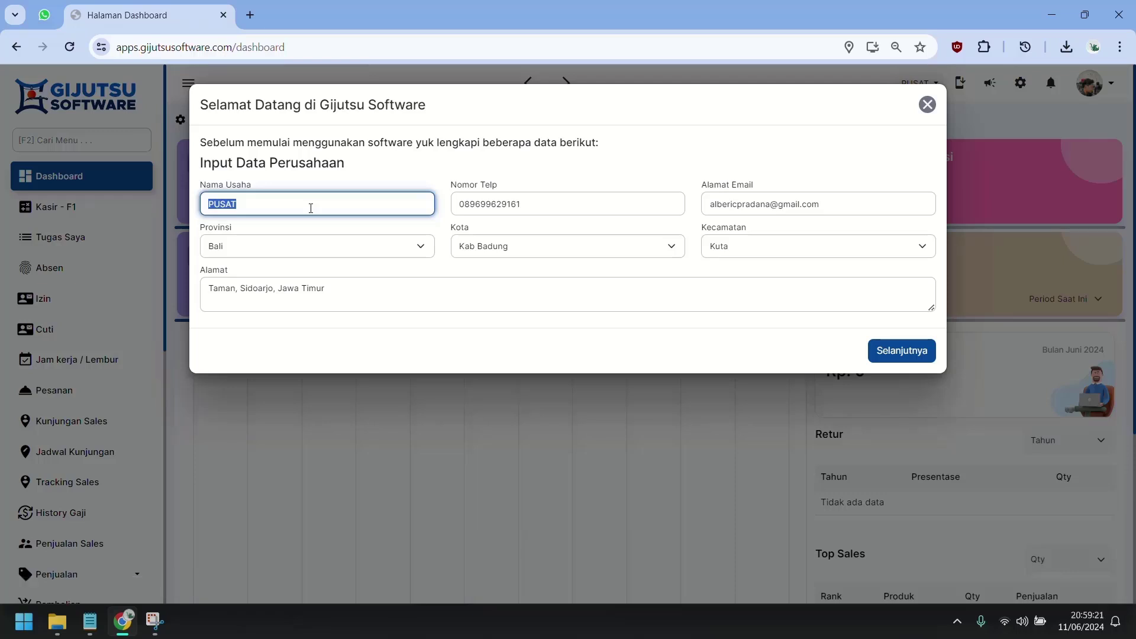
text(bash)
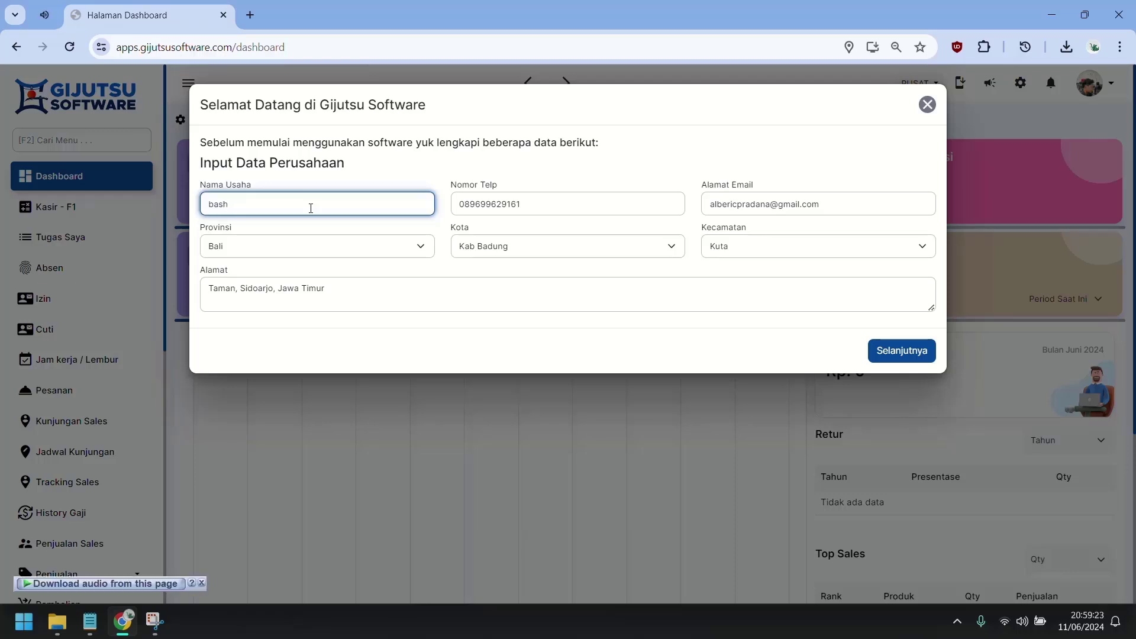
key(ctrl+a)
text(BASHRA UD)
click(729, 348)
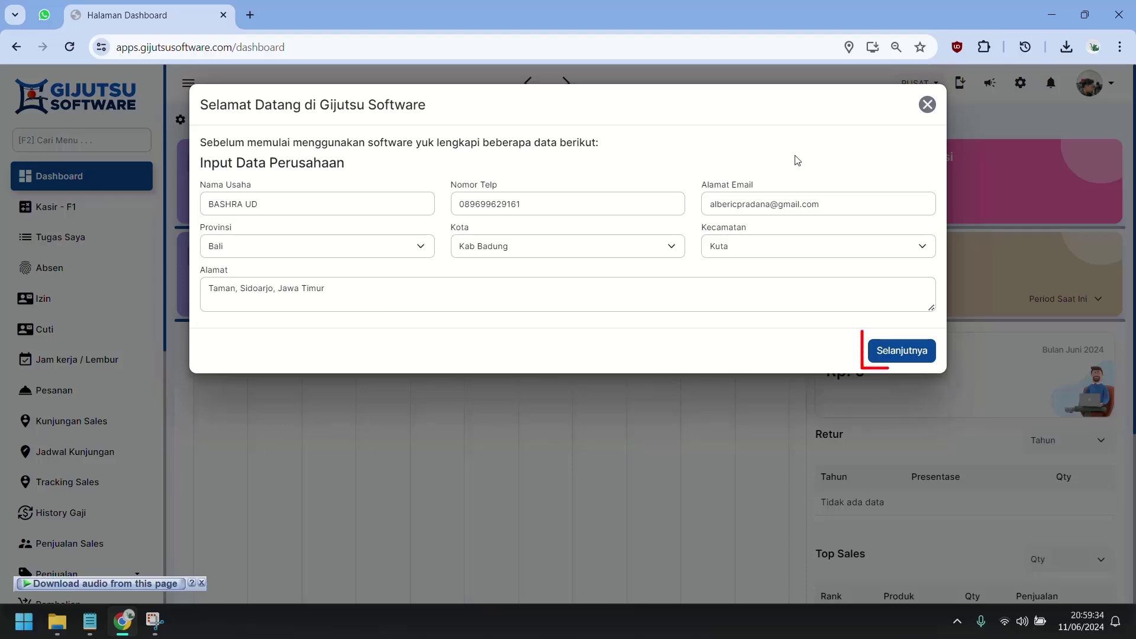
click(901, 351)
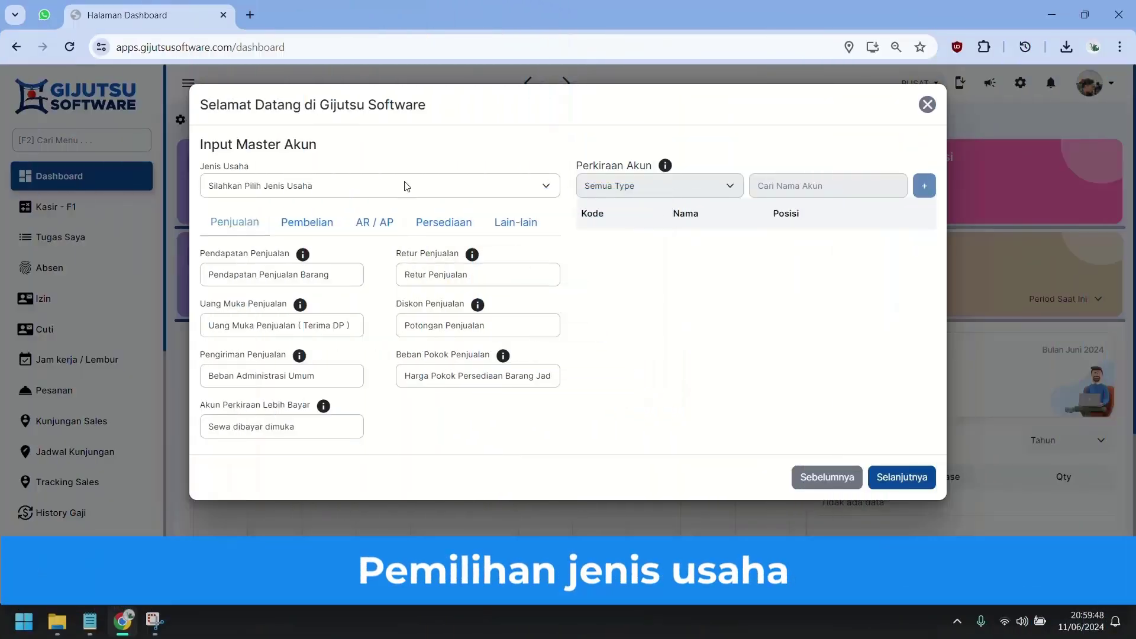
Pick Retail as the Jenis Usaha and proceed to the Input Akun Bank step.
click(406, 186)
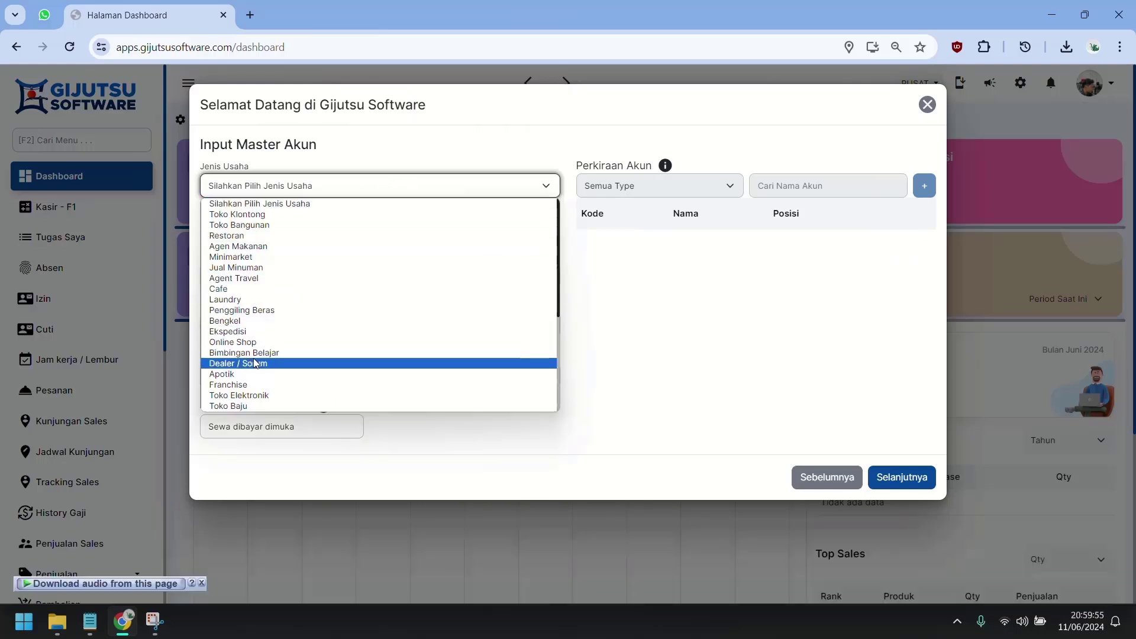
scroll(365, 388, down, 1)
scroll(367, 392, down, 2)
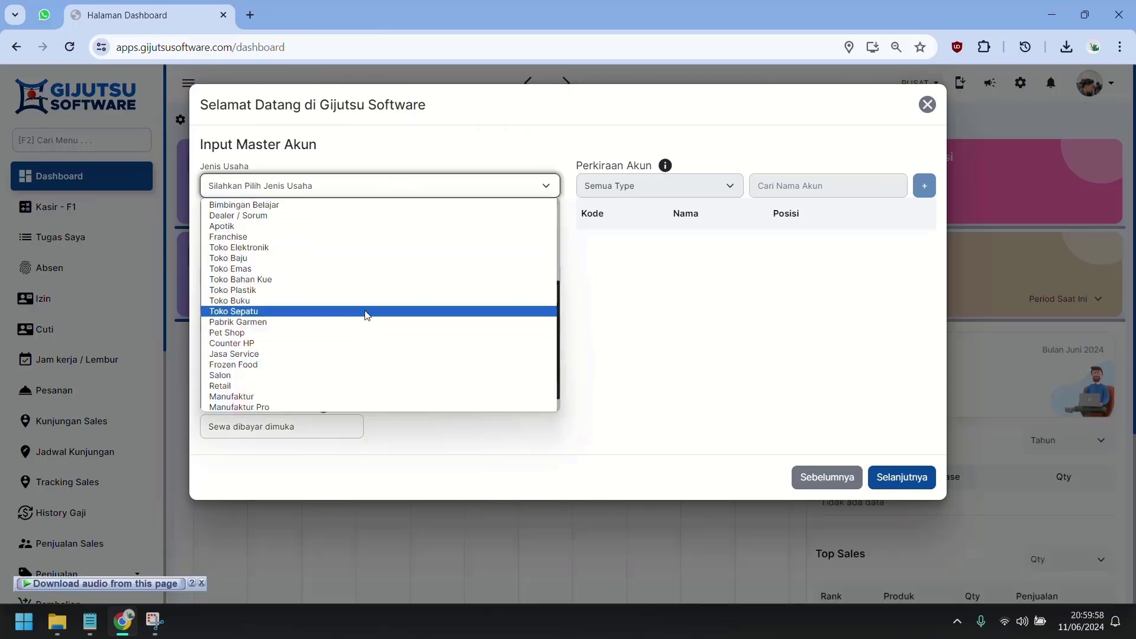
click(259, 386)
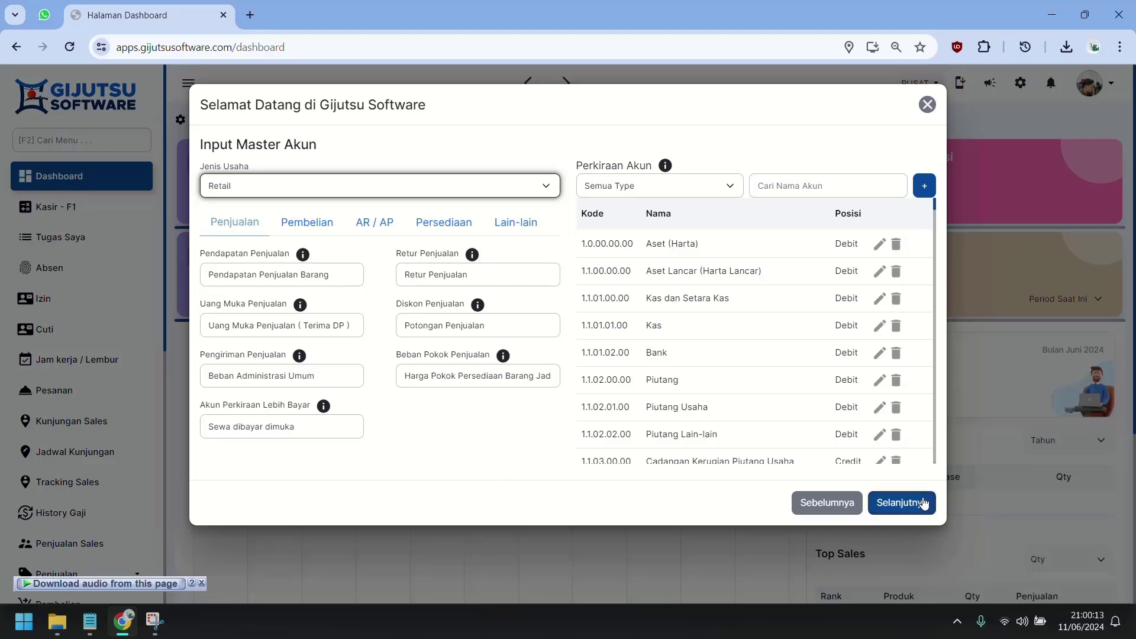
click(924, 505)
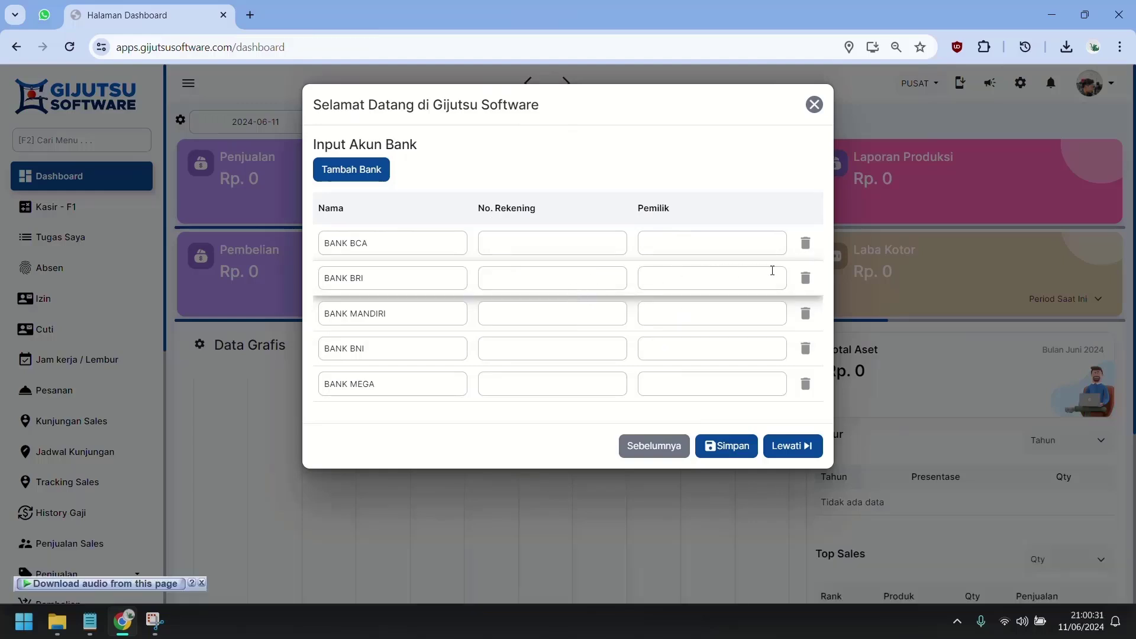
Delete the BANK BRI, BANK MANDIRI and BANK BNI account rows.
click(807, 276)
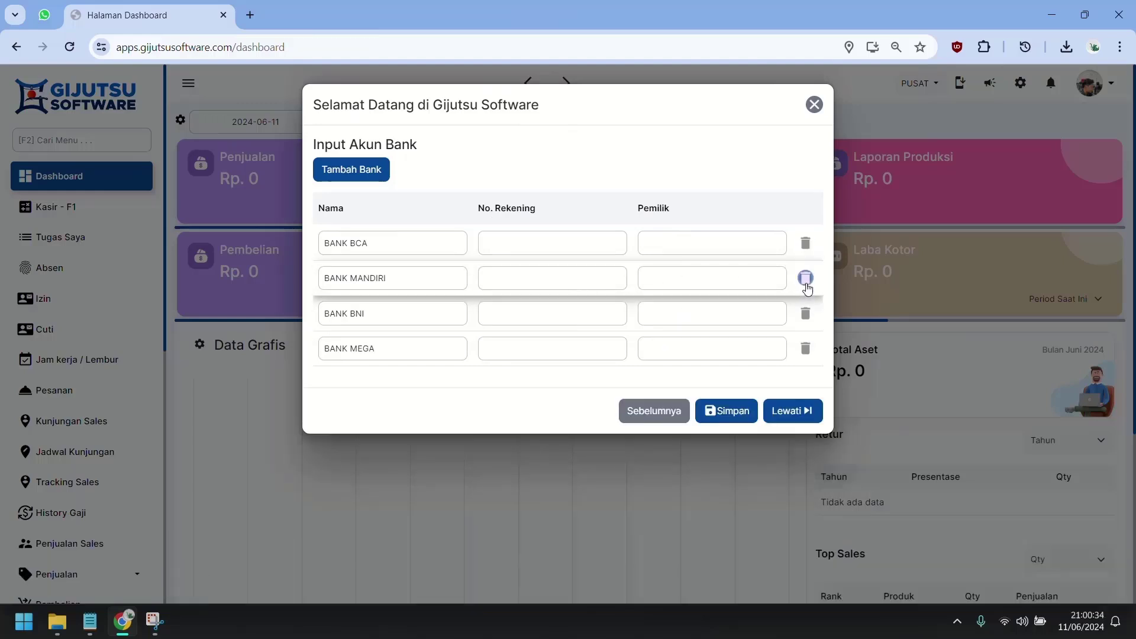
click(808, 279)
click(807, 283)
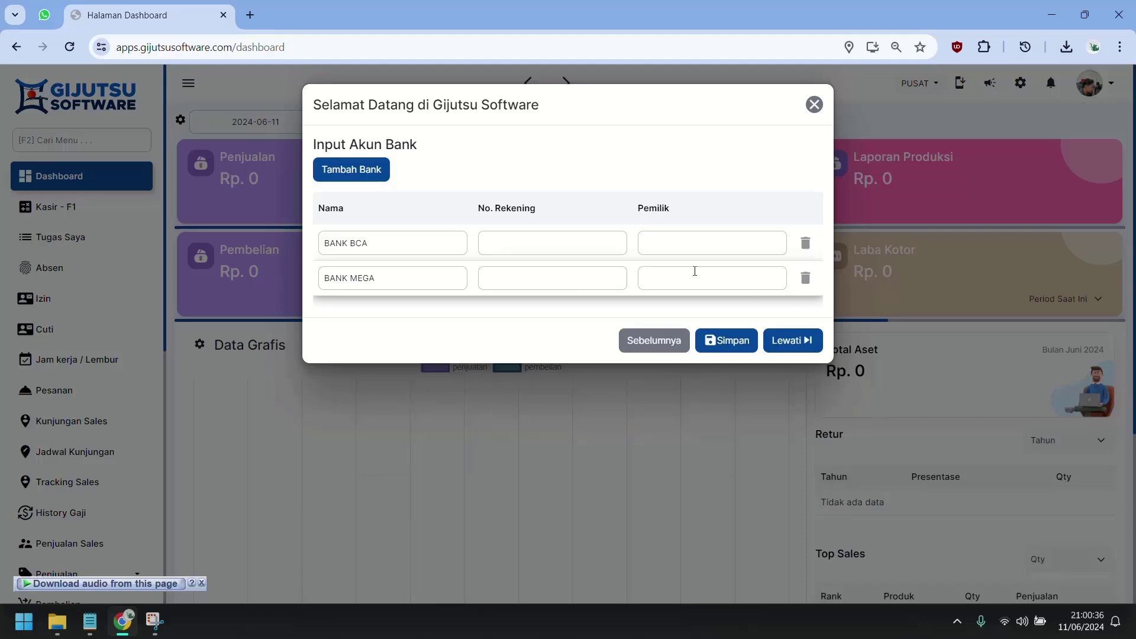
Enter the BANK BCA account number and owner, then save the bank accounts.
click(601, 251)
text(1234)
key(Tab)
text(123)
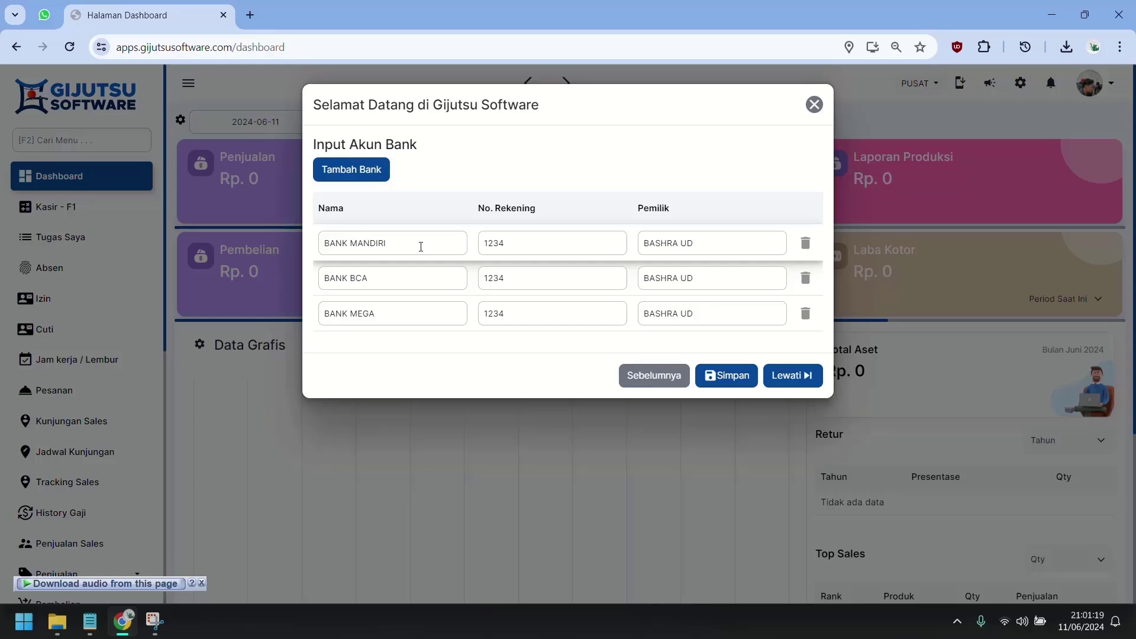
click(739, 385)
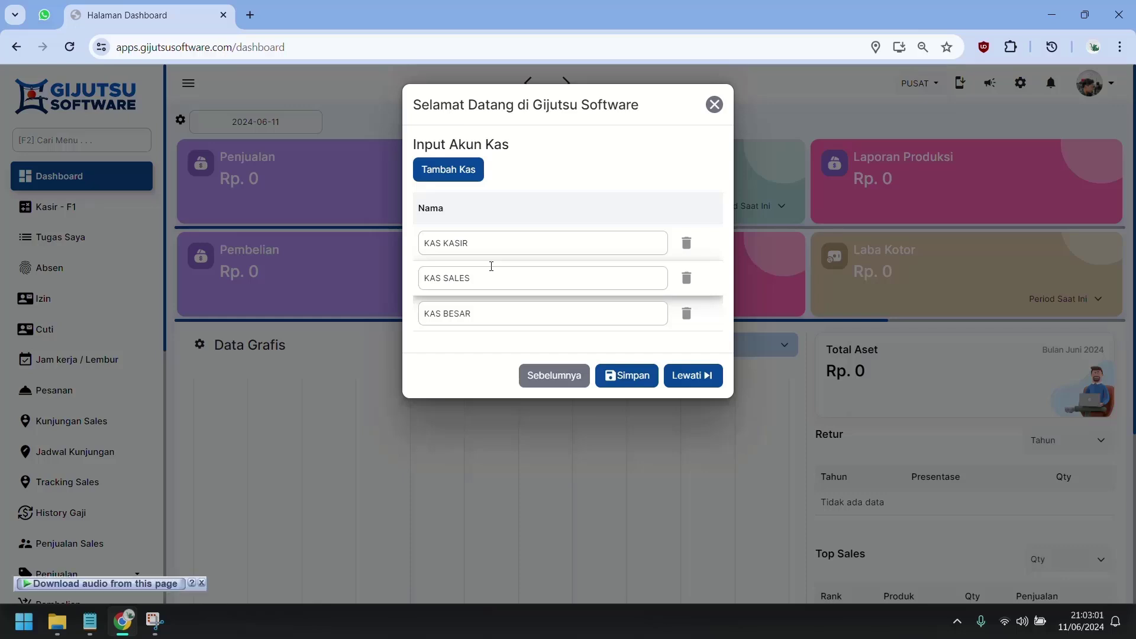
Add a fourth cash account named KAS OPERASIONAL and save the cash accounts.
click(448, 169)
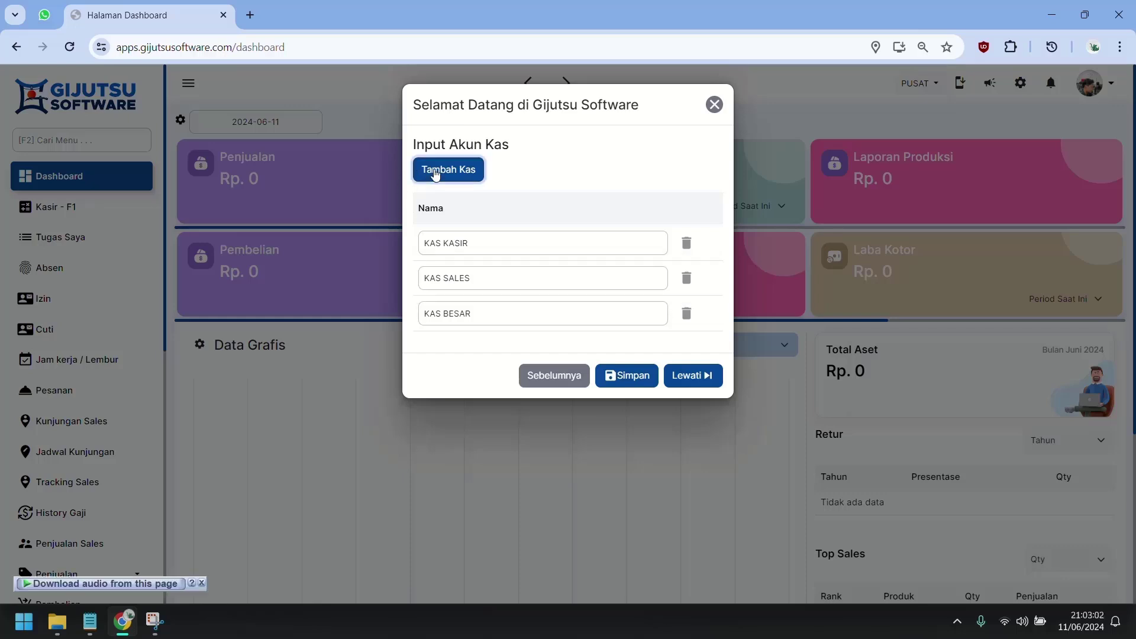
click(489, 246)
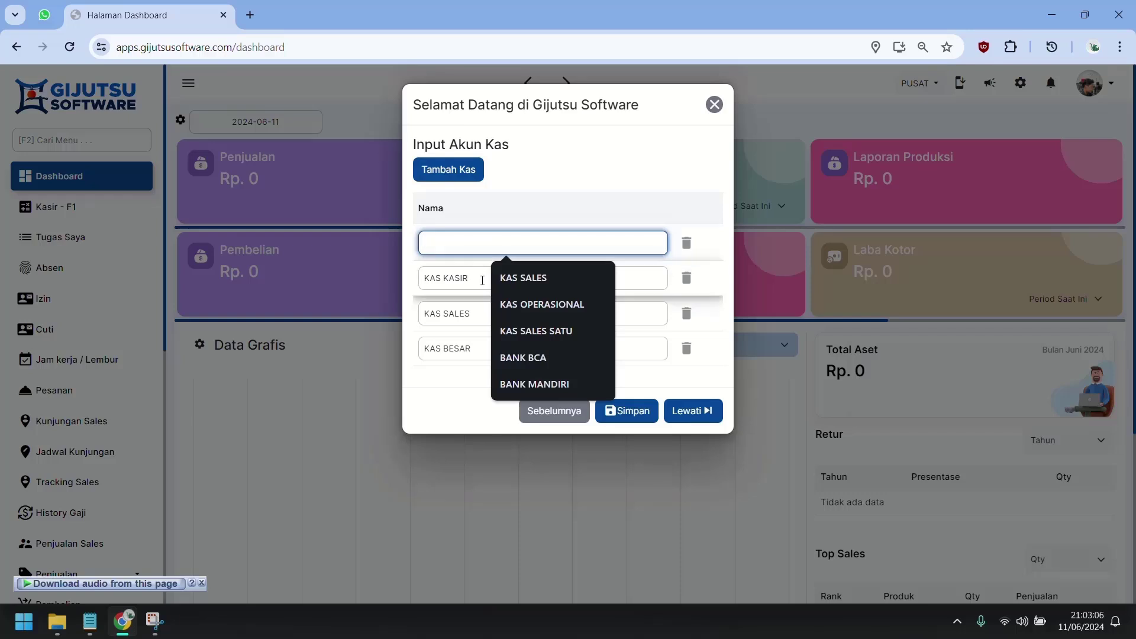
drag(480, 282, 360, 281)
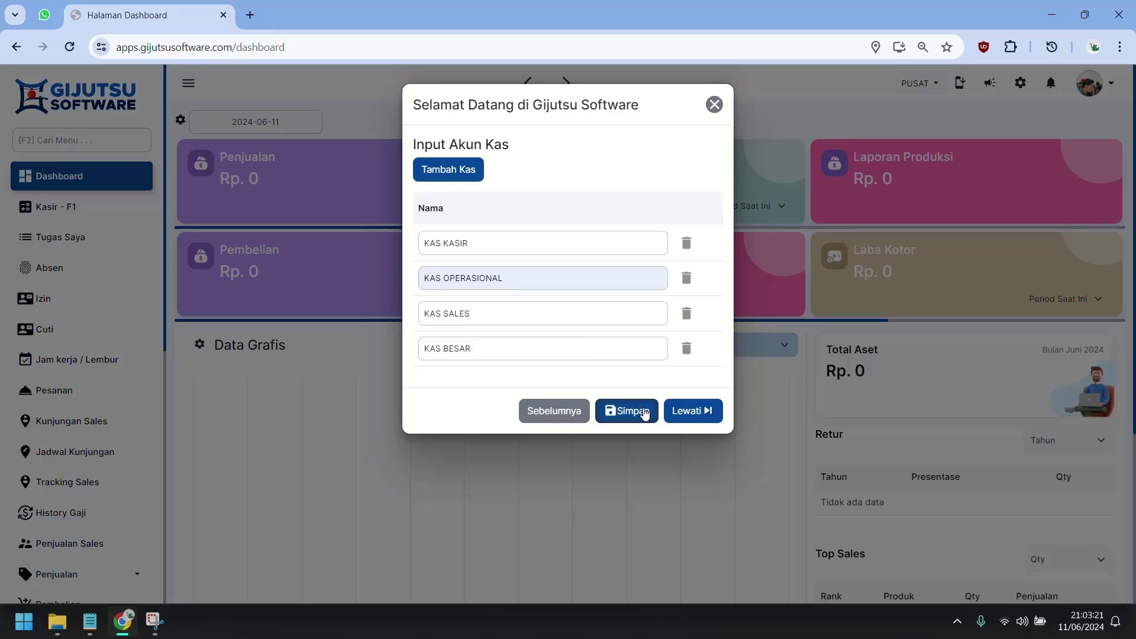
click(645, 415)
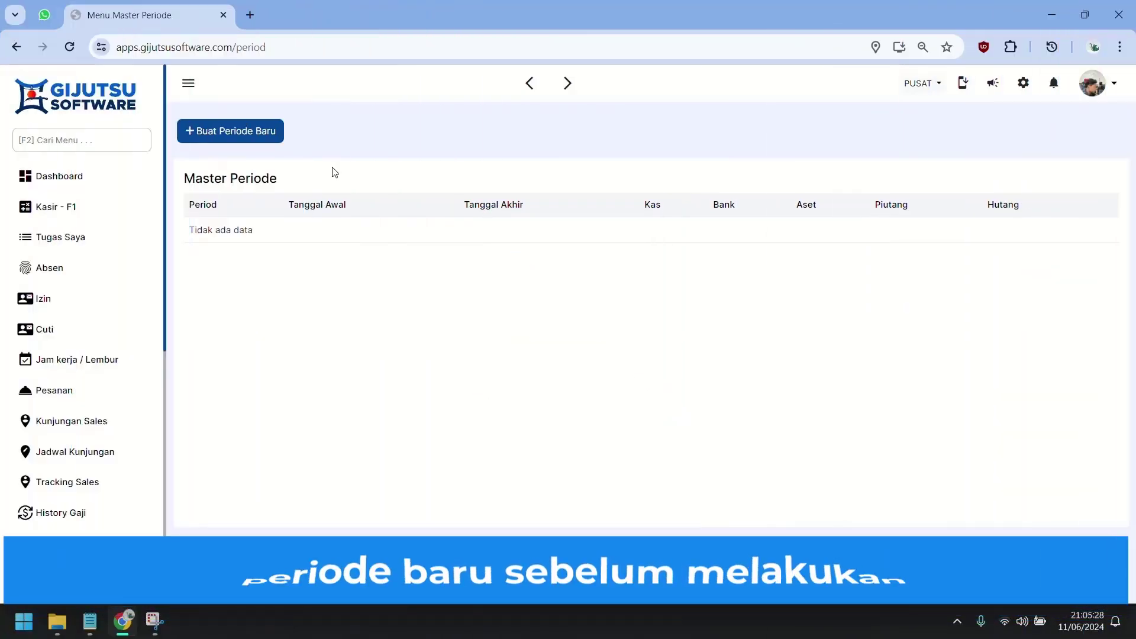
Create a new period with start date 01/06/2024 and save it as Juni 2024.
click(271, 136)
scroll(532, 343, down, 5)
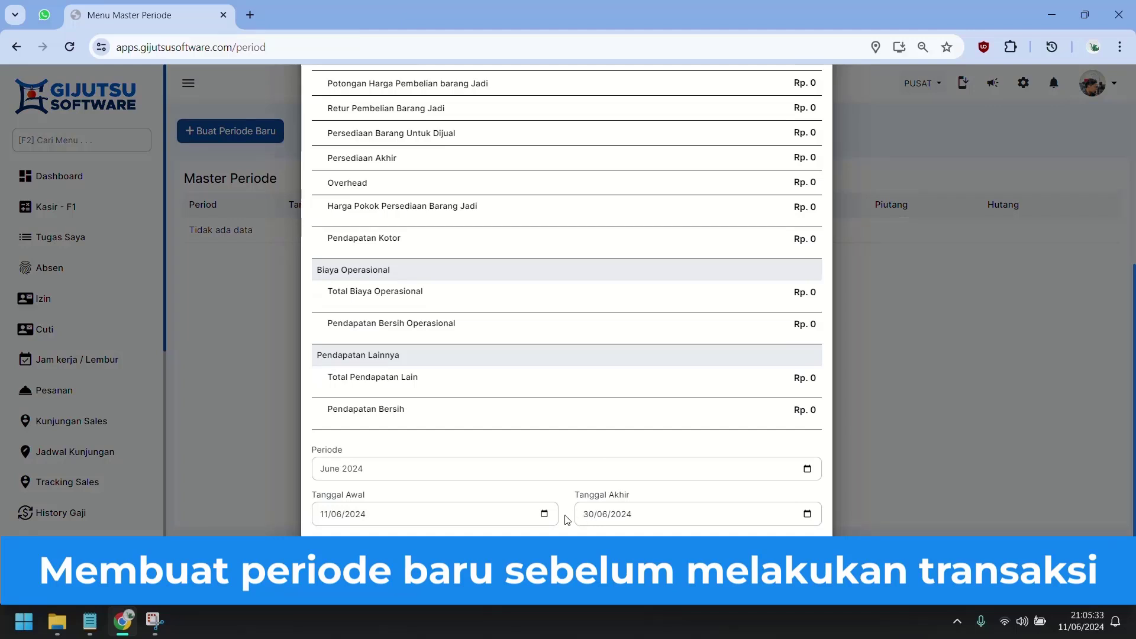
click(543, 514)
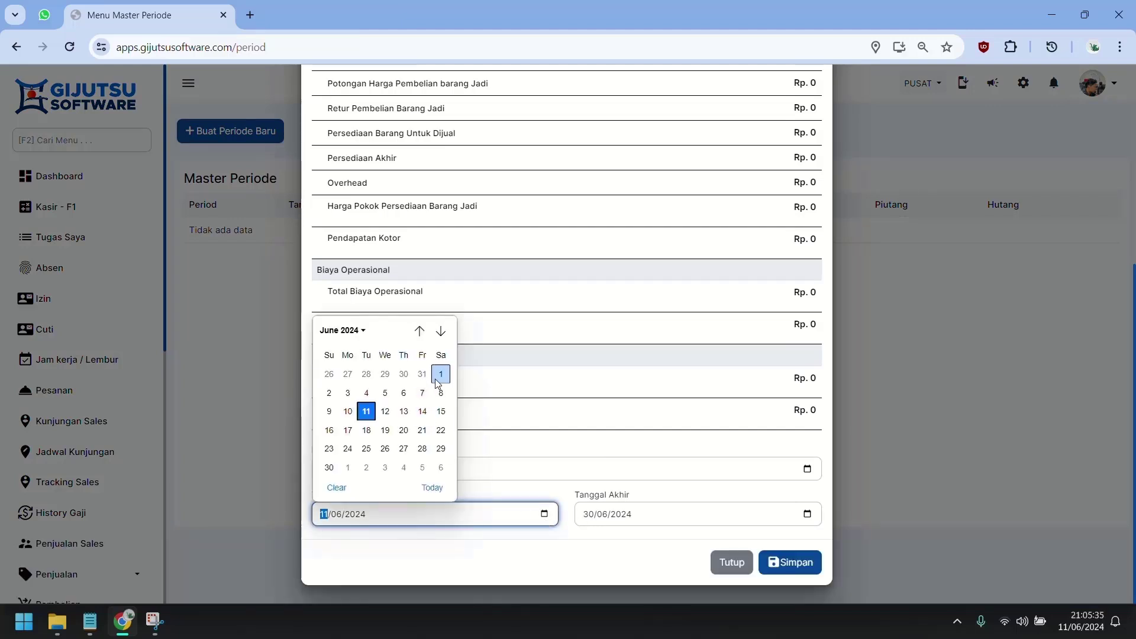
click(441, 374)
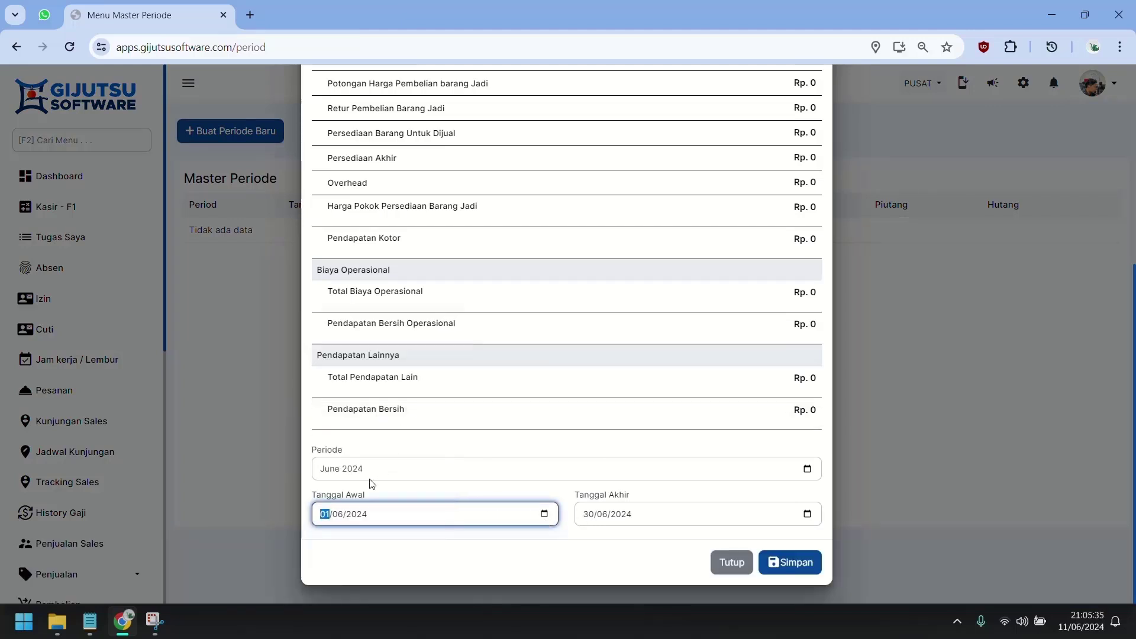
click(782, 565)
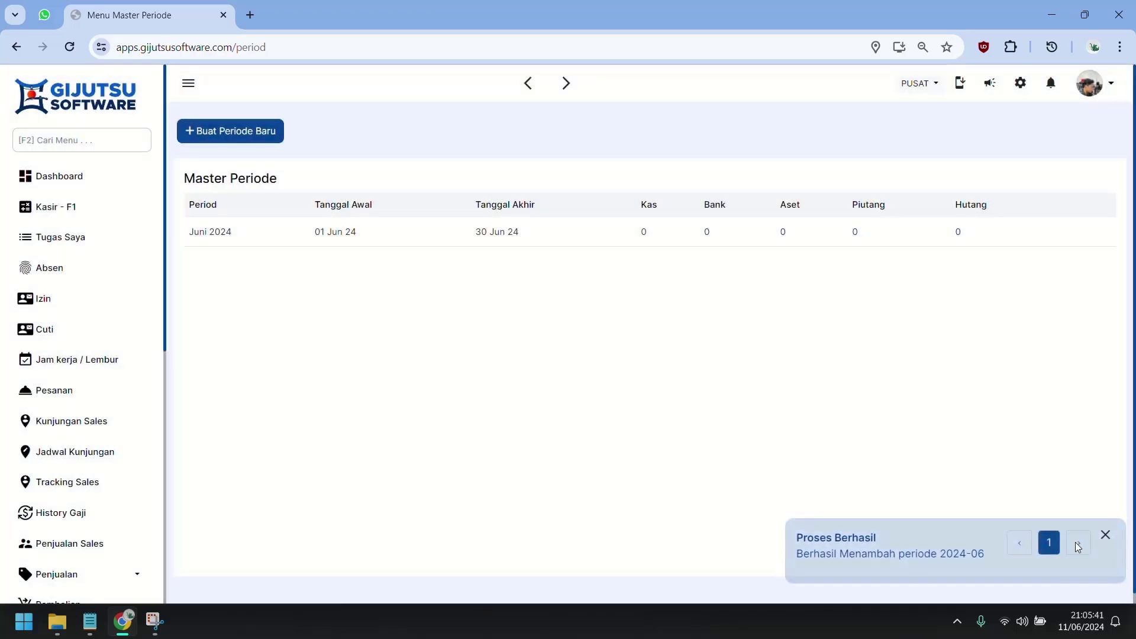
click(1105, 536)
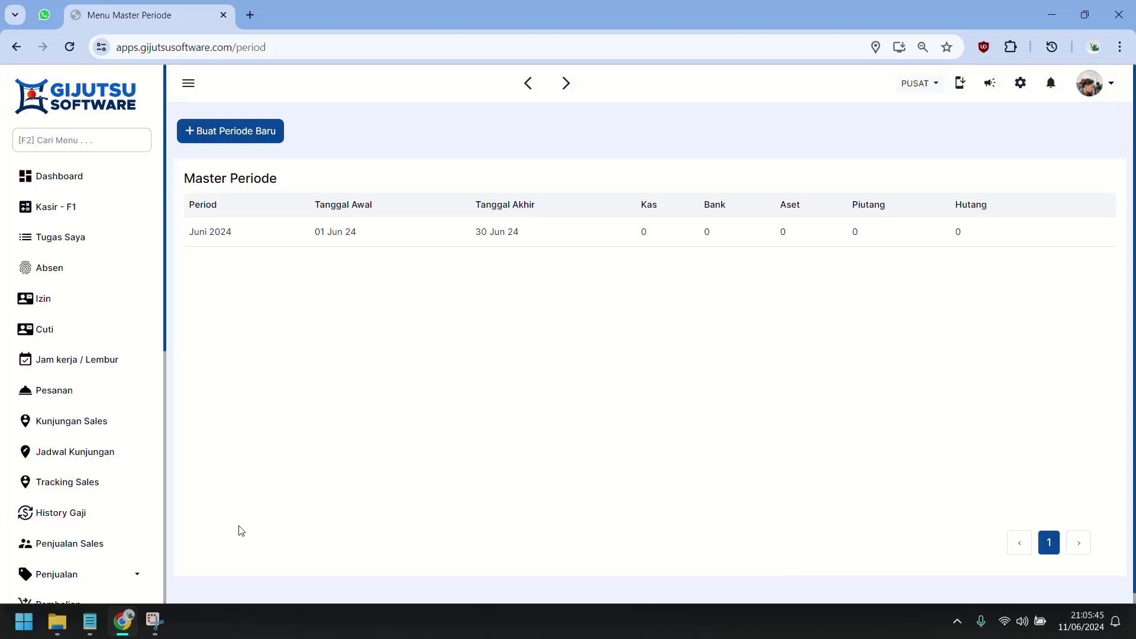
Open Laporan Neraca under Akuntansi and check the Total Liabilitas dan Ekuitas line.
scroll(233, 545, down, 1)
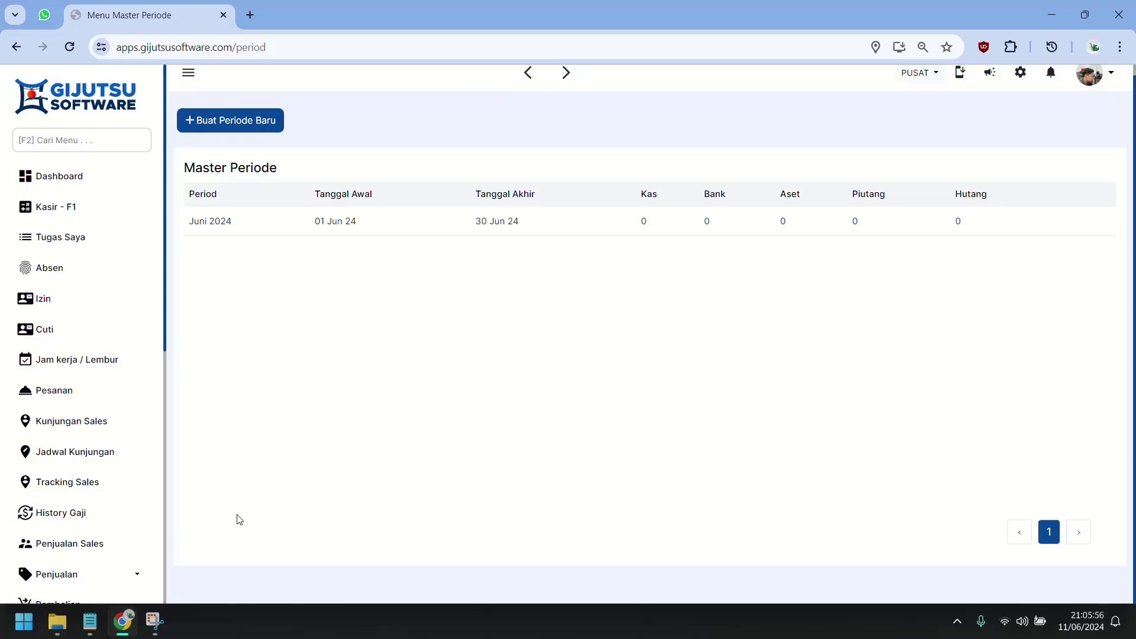
scroll(145, 523, down, 1)
scroll(118, 509, down, 1)
scroll(104, 496, down, 1)
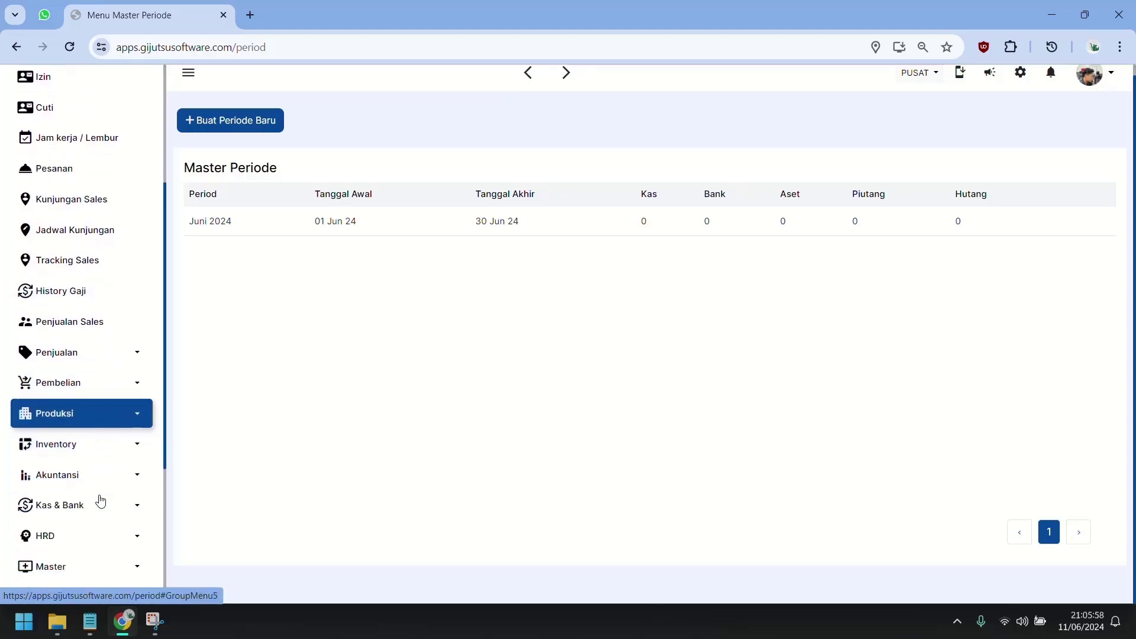
click(98, 485)
scroll(92, 502, down, 4)
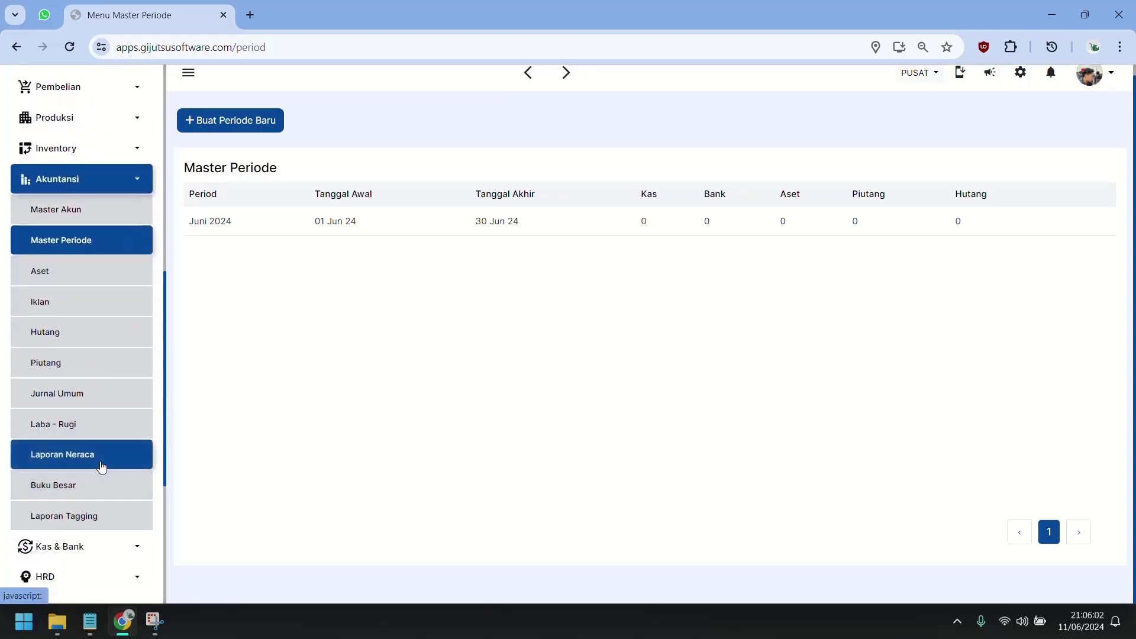
click(102, 468)
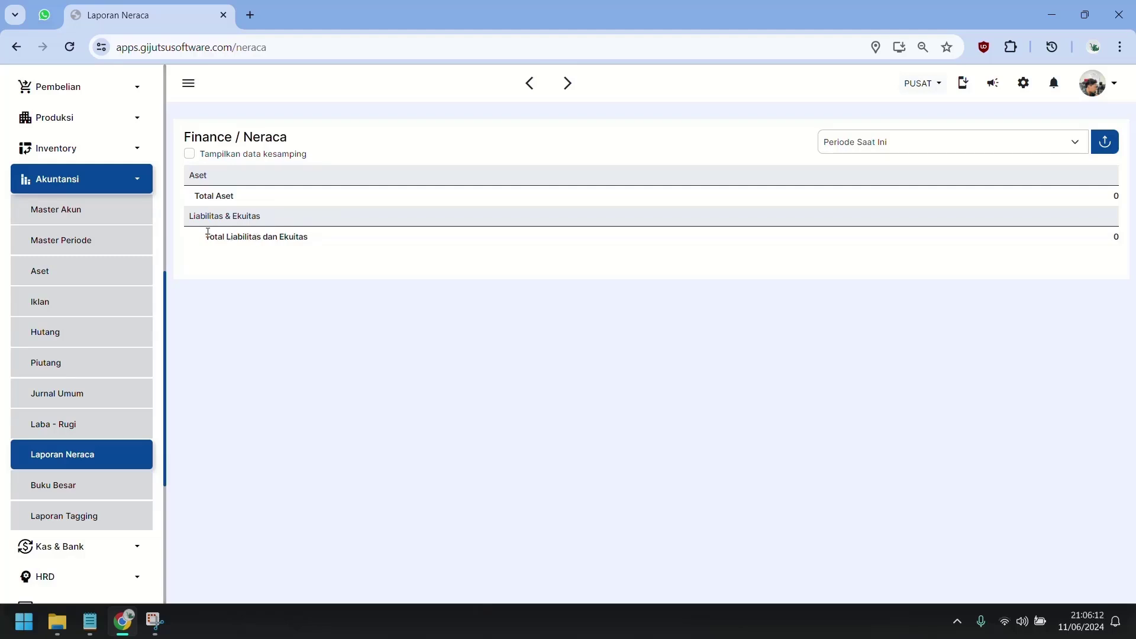
drag(205, 235, 312, 239)
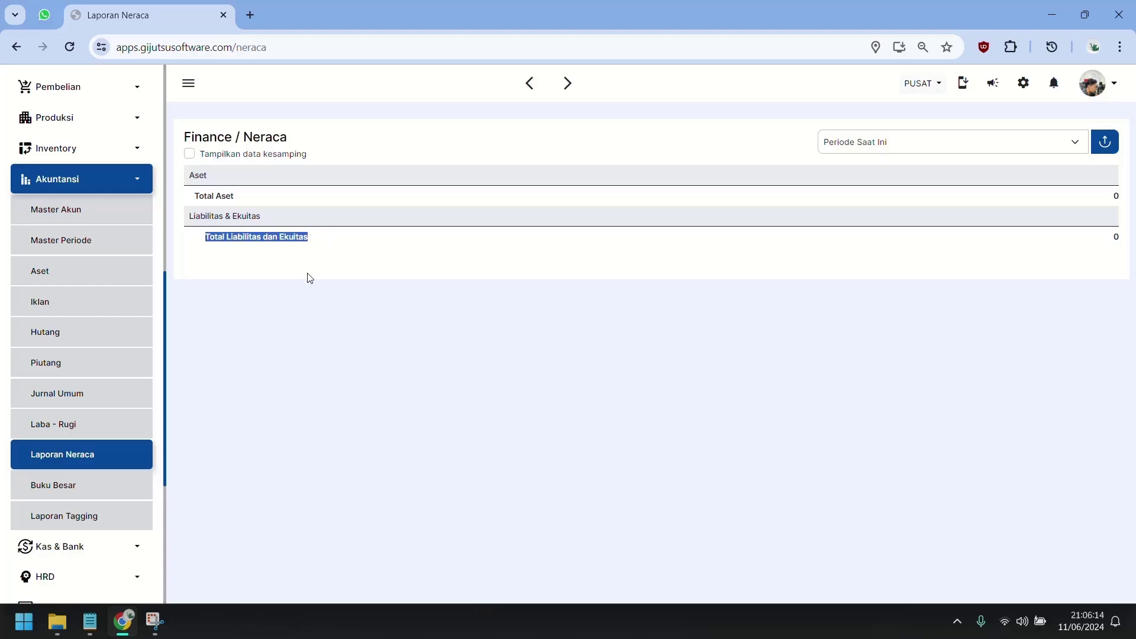
click(245, 350)
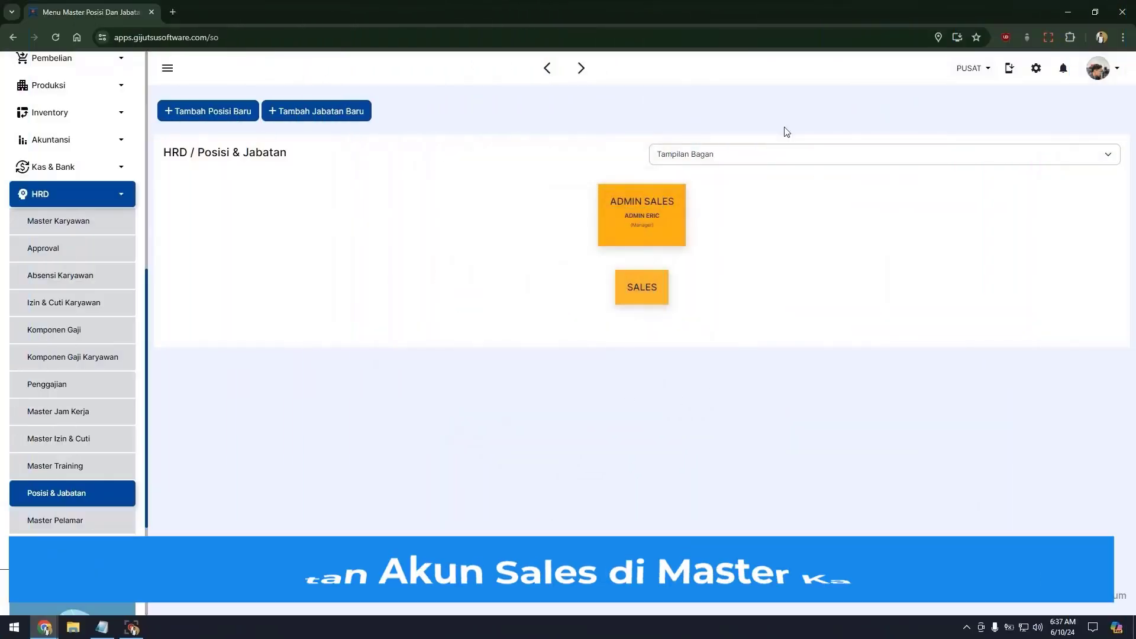
Start a new employee in Master Karyawan, filling in the KTP number, name and email.
click(86, 223)
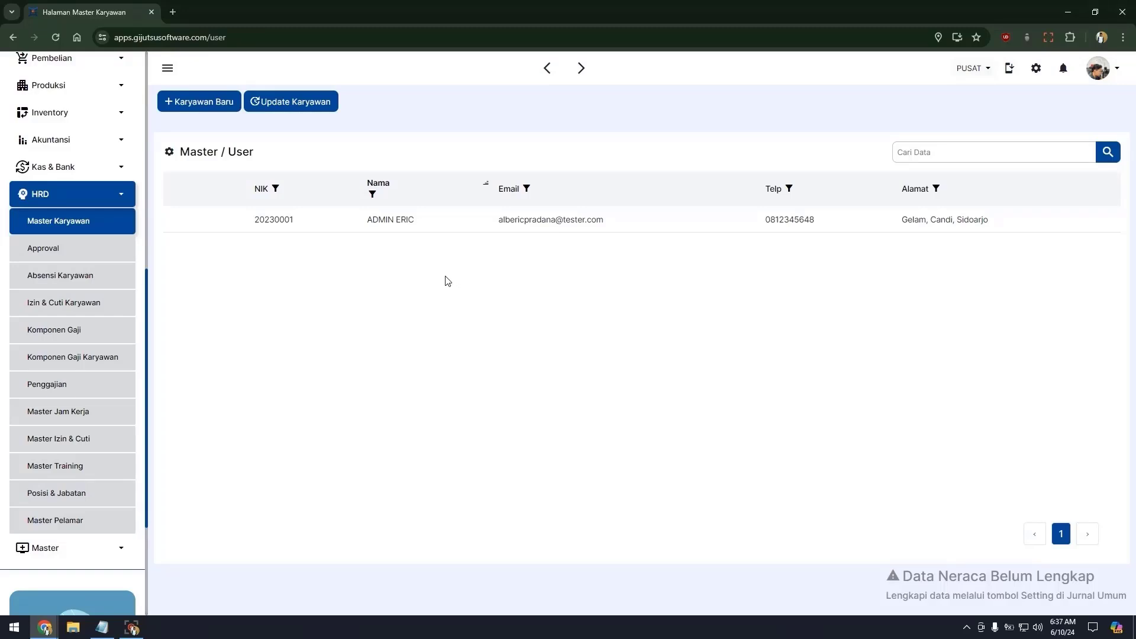
click(200, 103)
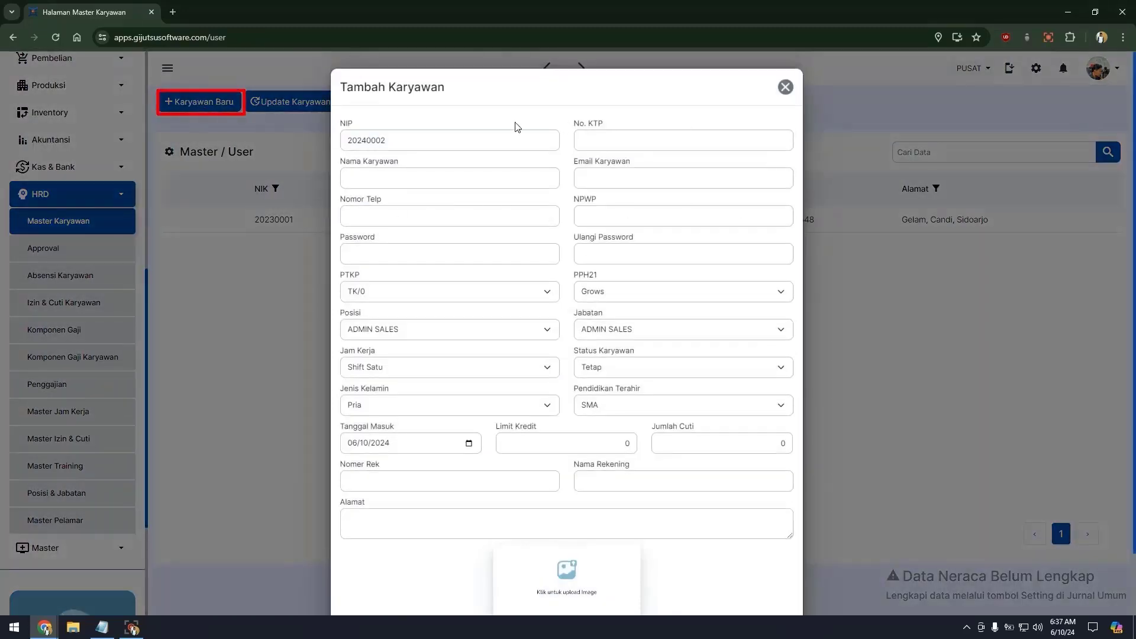
click(692, 143)
key(Tab)
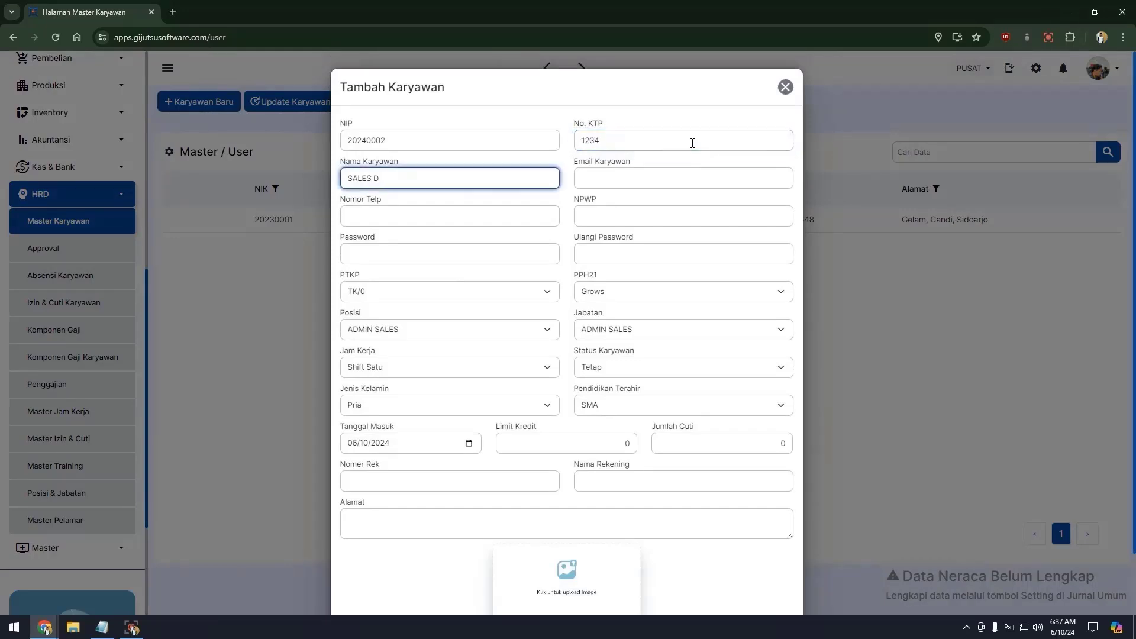
key(Tab)
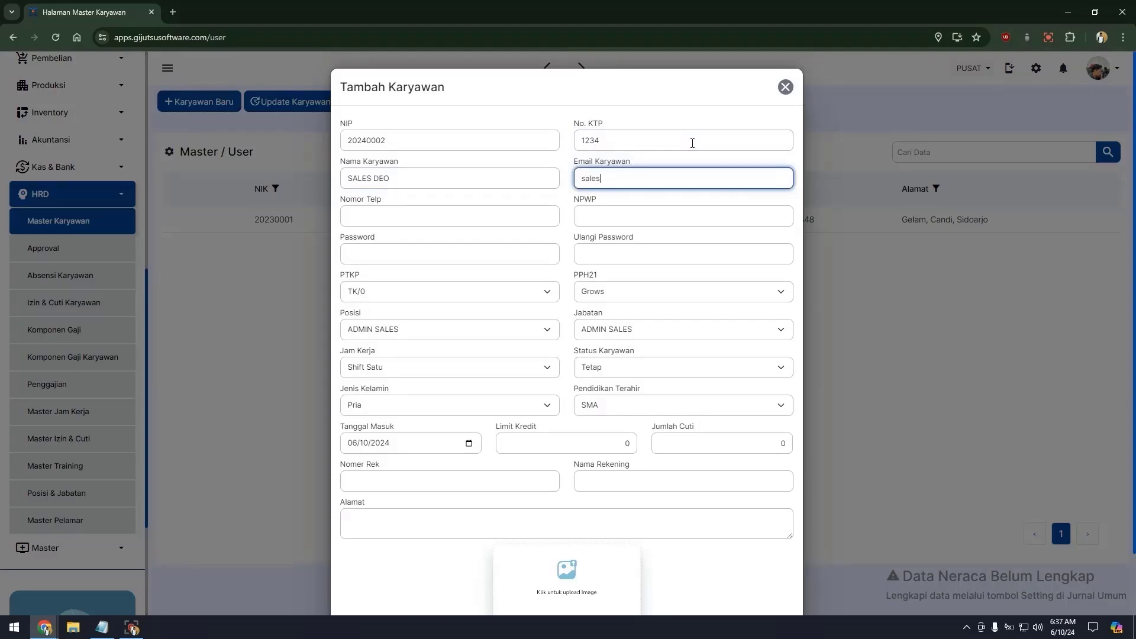
double_click(389, 181)
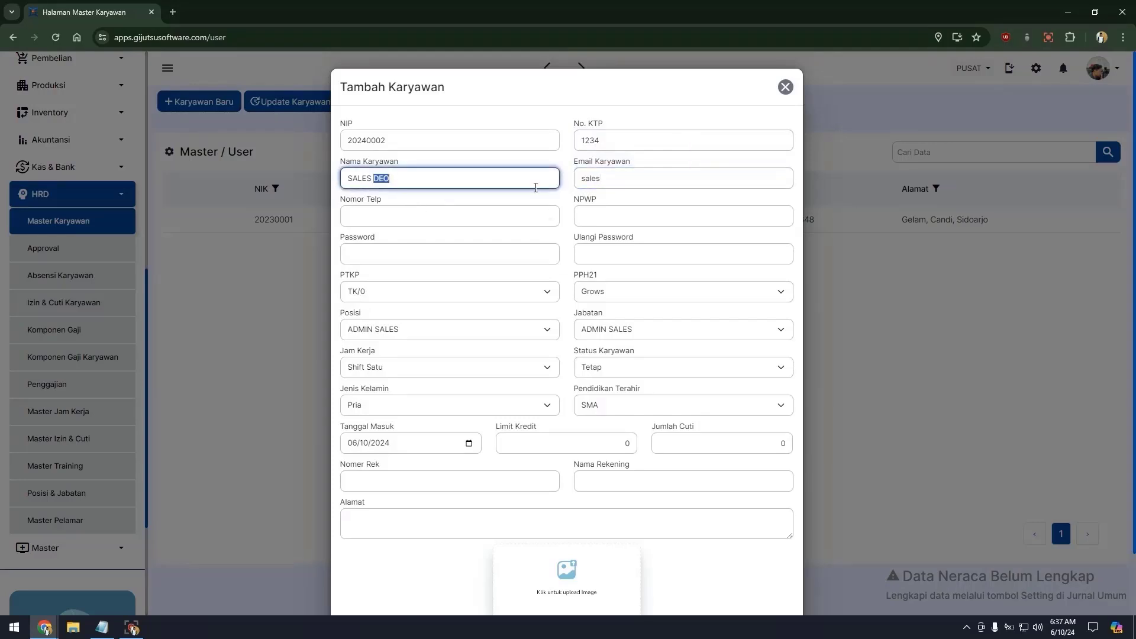
text(ERFAN)
key(Tab)
text(SAL)
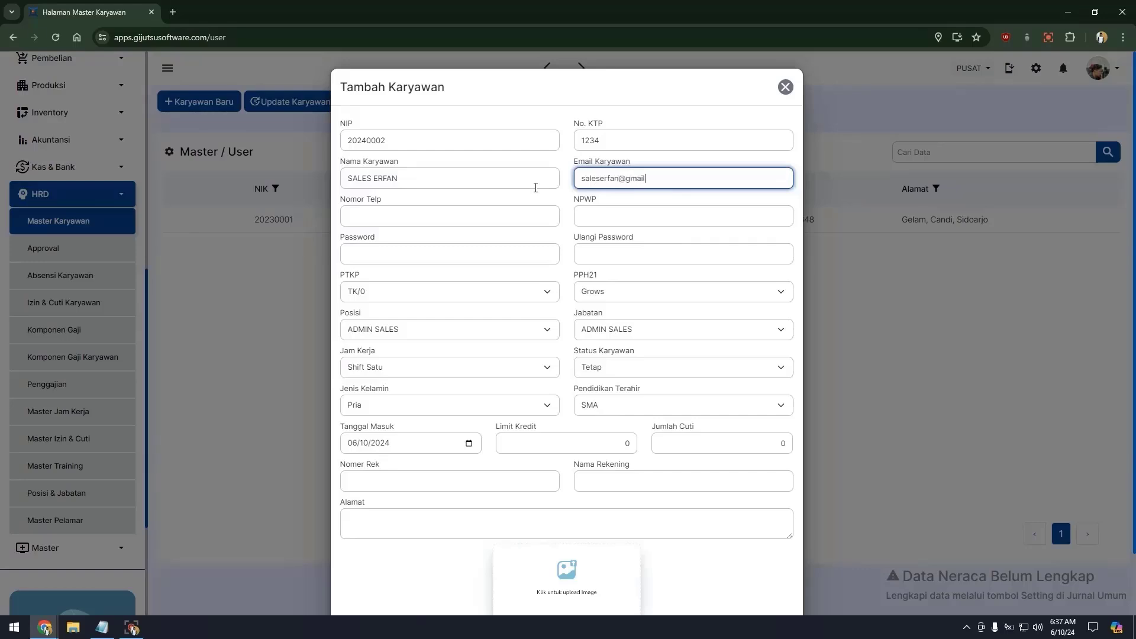
Enter the employee's phone number, NPWP, password and password confirmation.
click(485, 221)
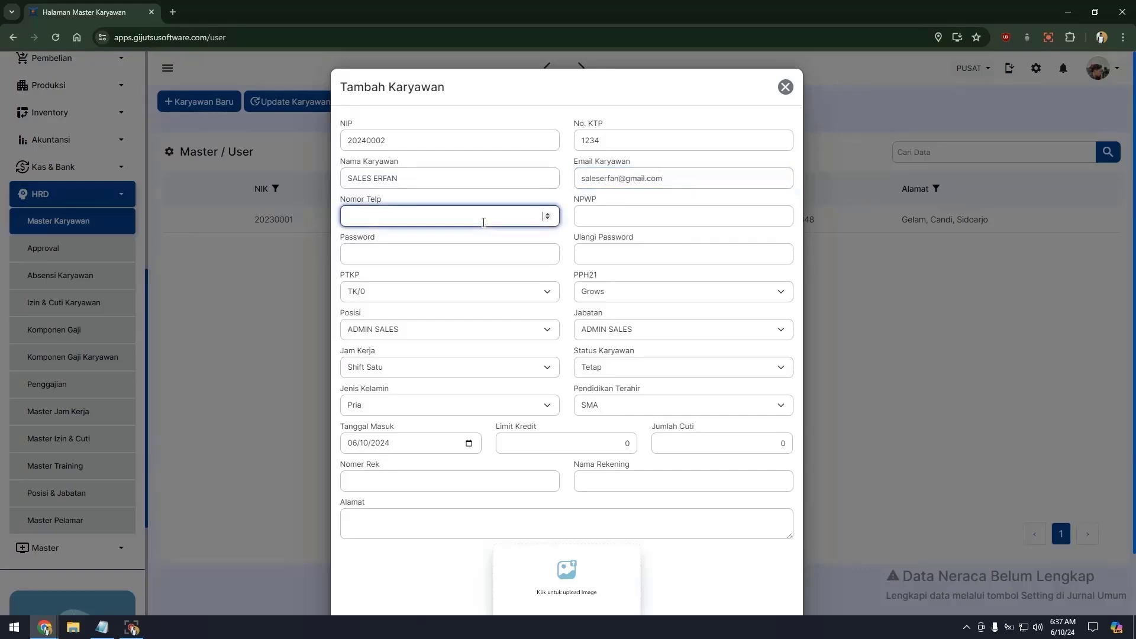
key(Tab)
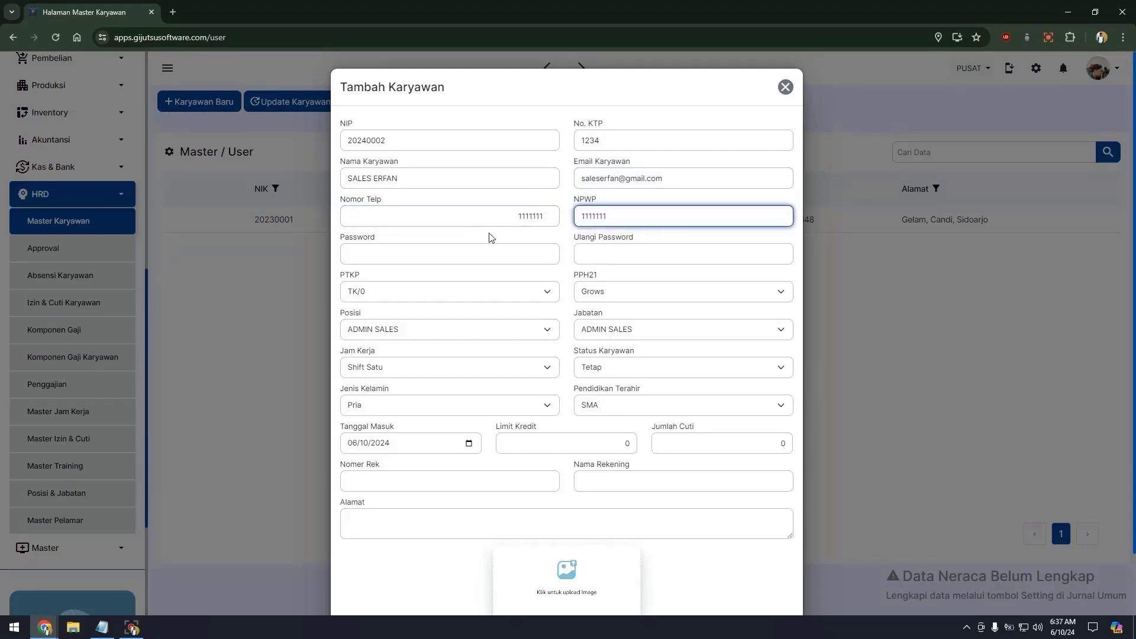
click(473, 255)
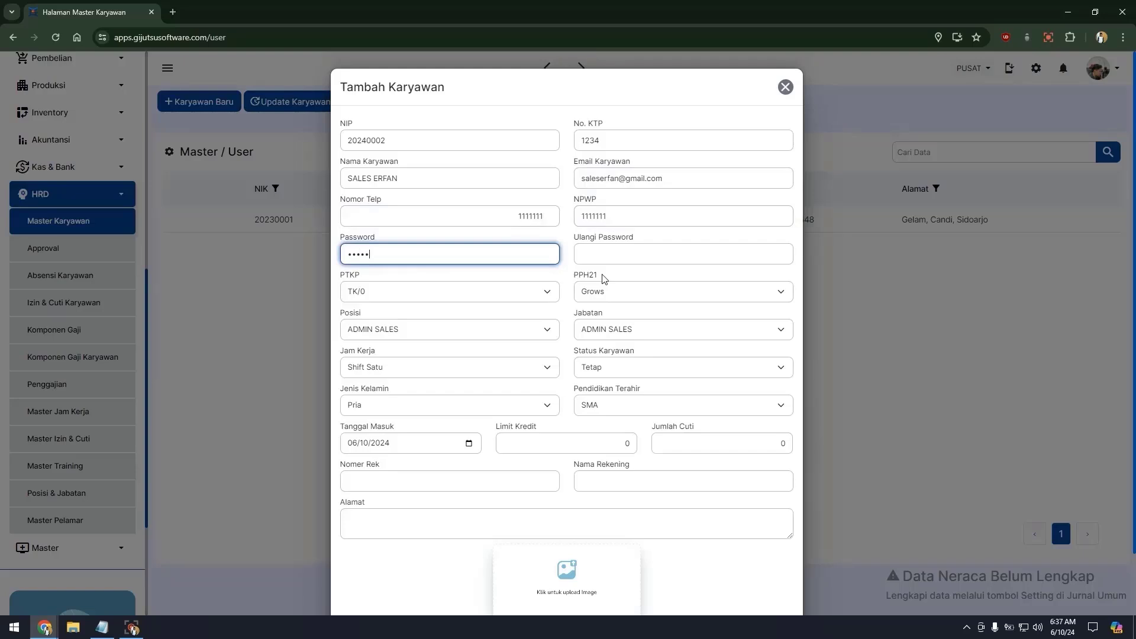
key(Tab)
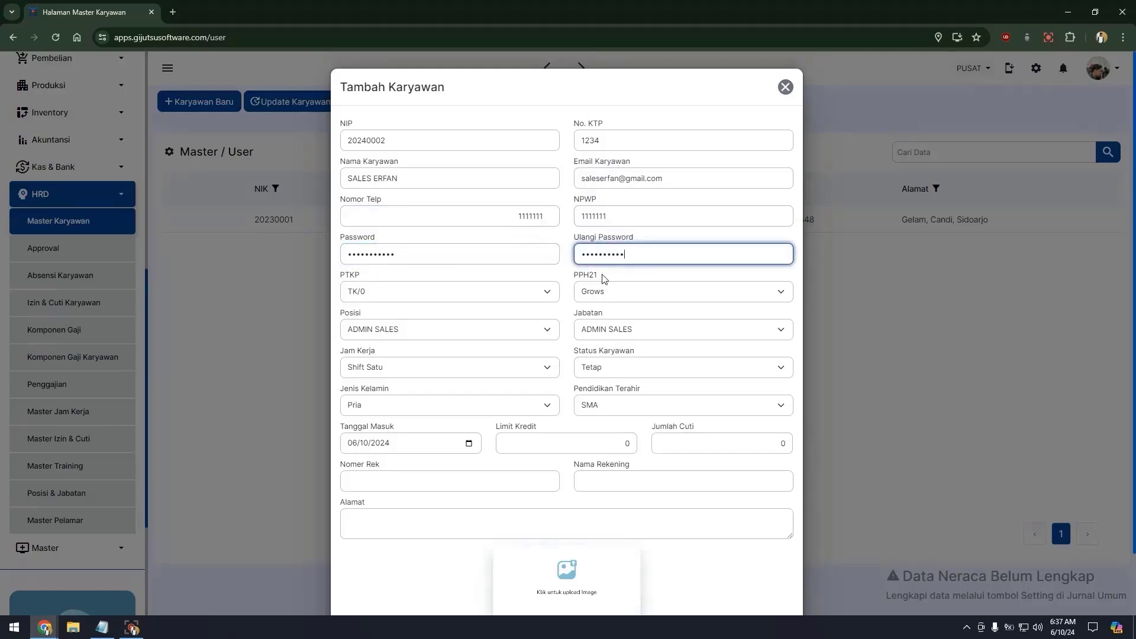
double_click(525, 260)
text(••••••••)
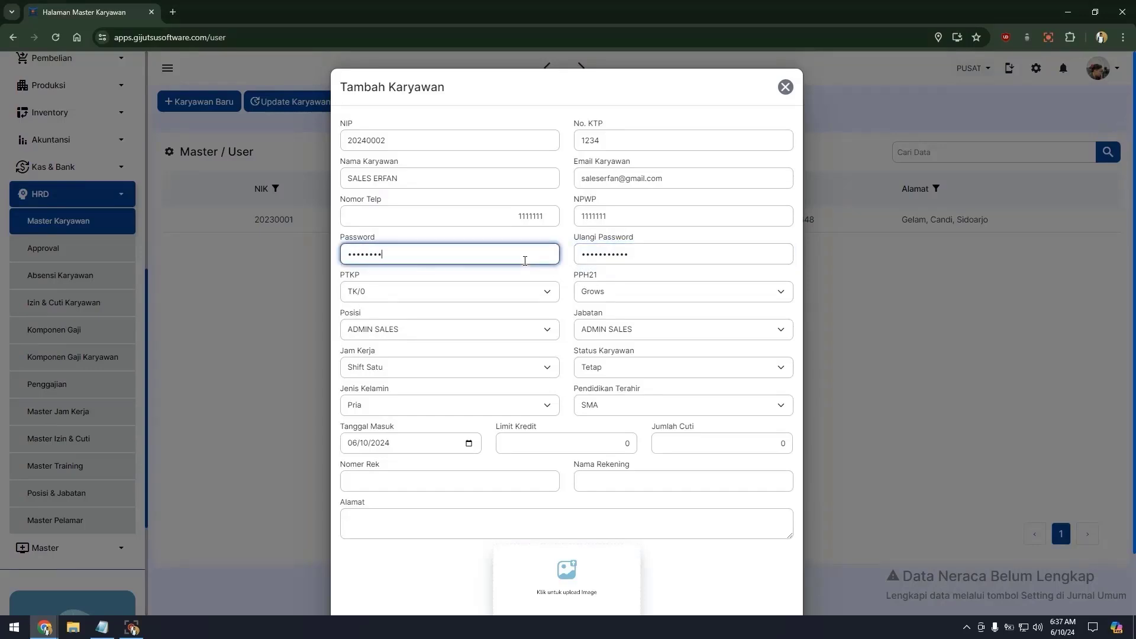
text(••)
key(Tab)
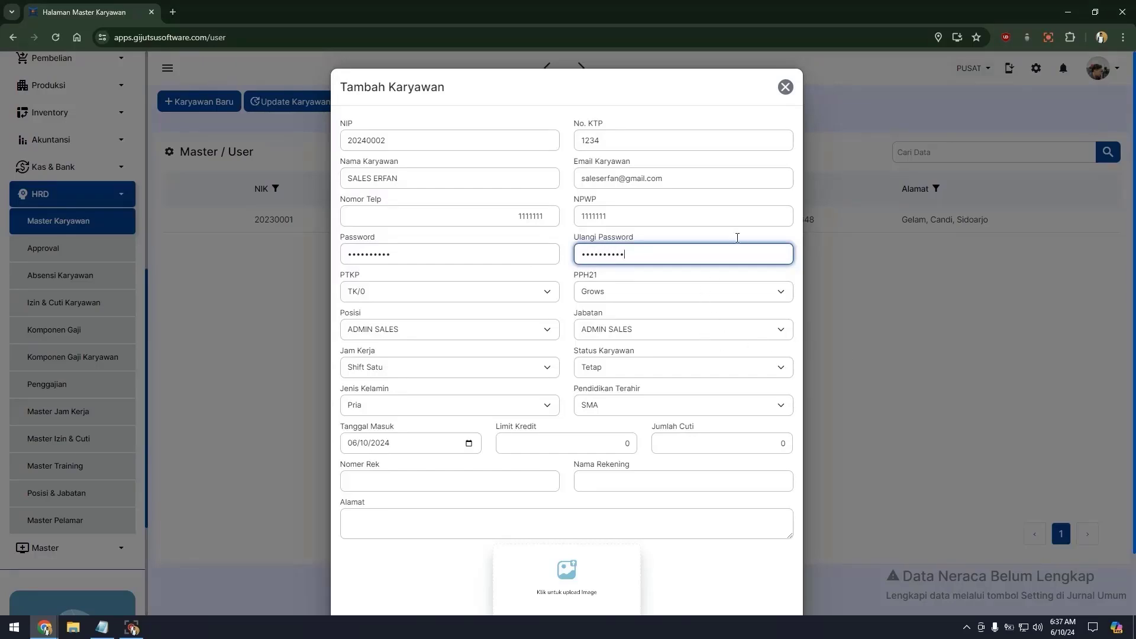
click(734, 206)
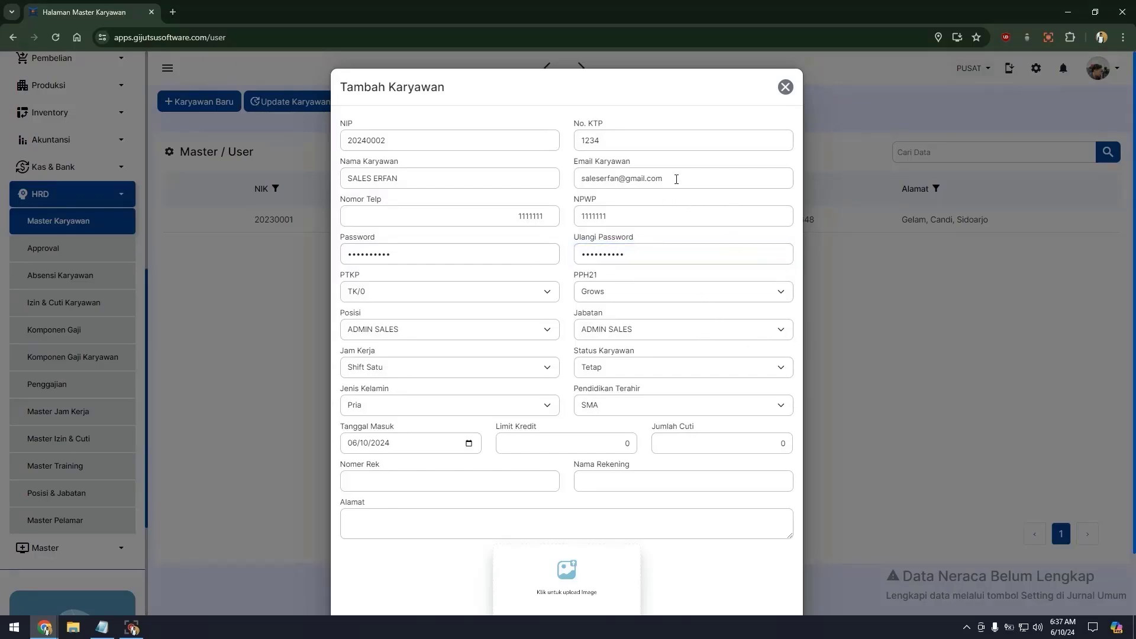
Review the email and password fields of the new employee form.
drag(676, 179, 565, 183)
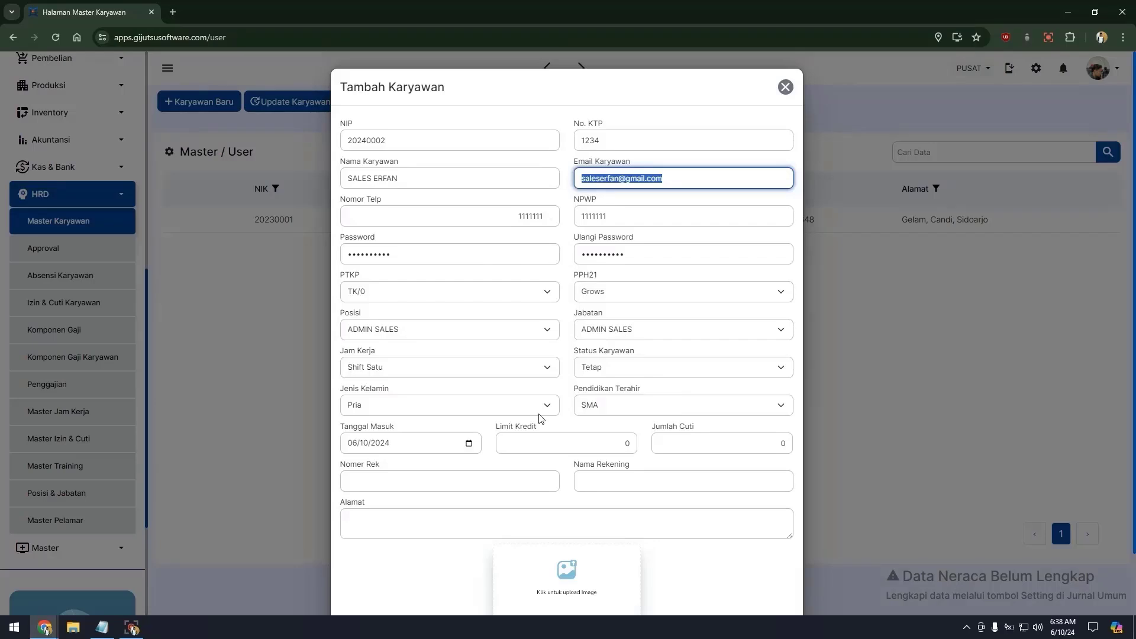
click(531, 283)
click(488, 260)
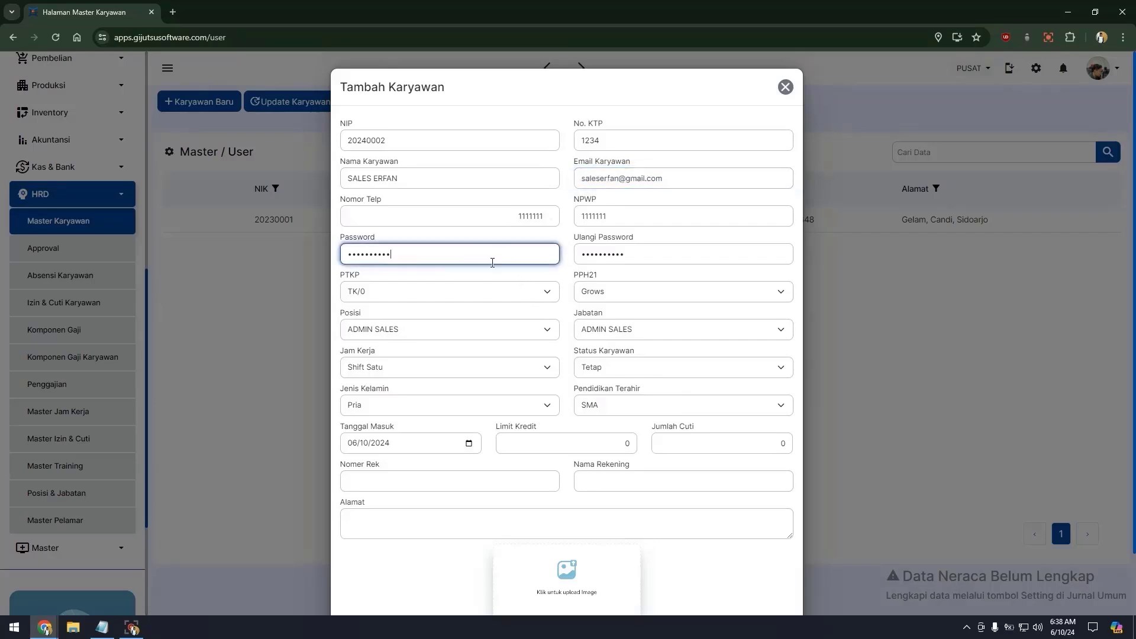
click(736, 157)
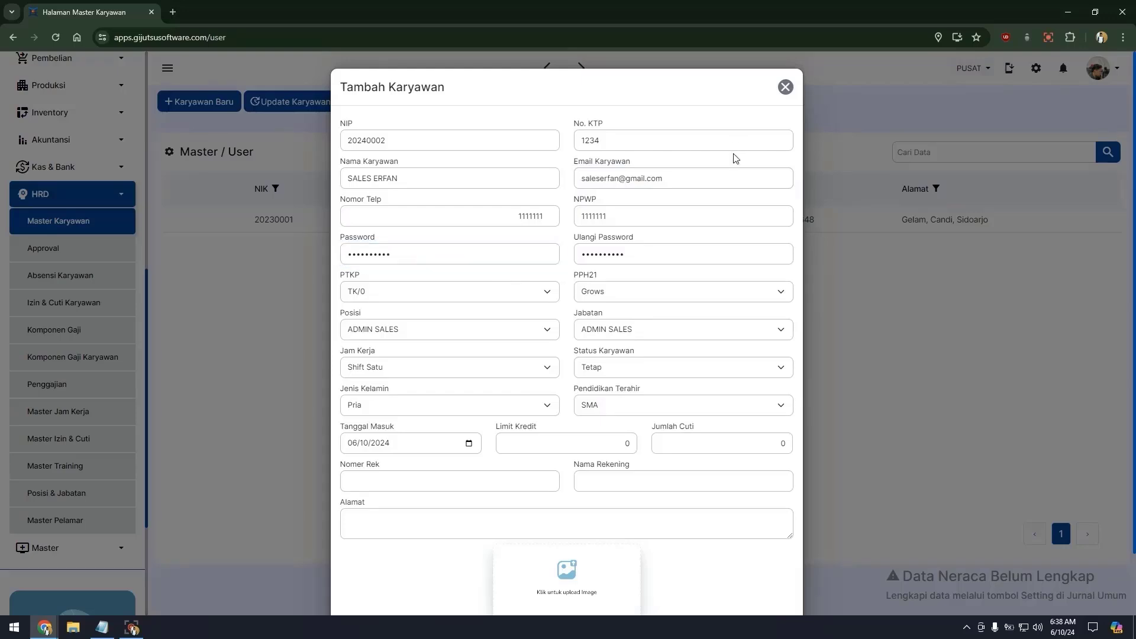
click(703, 177)
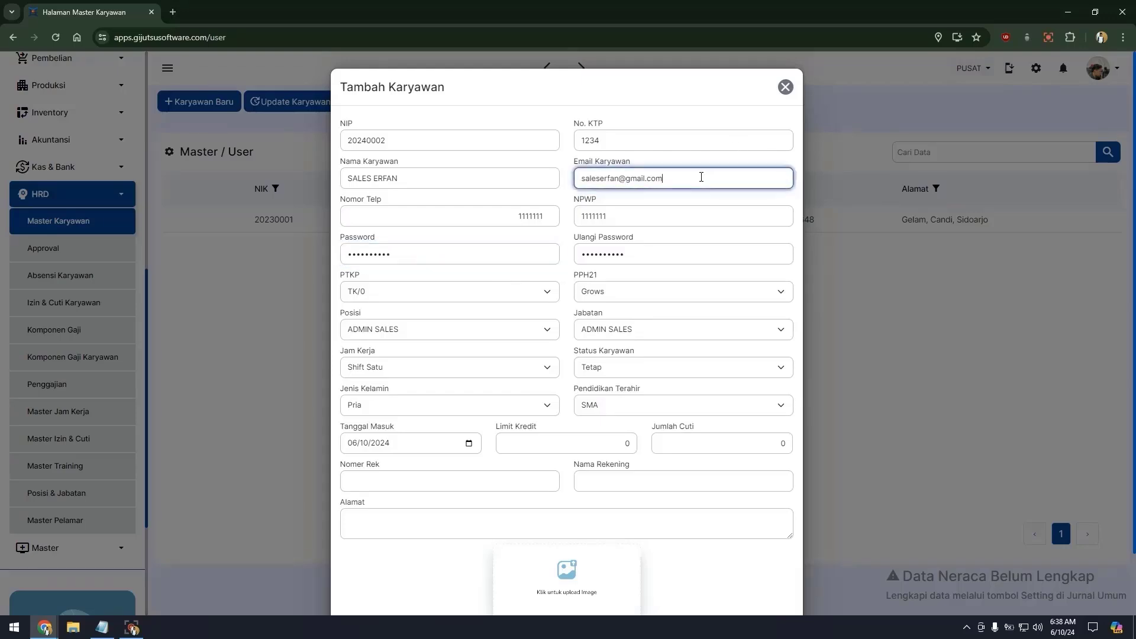
click(554, 276)
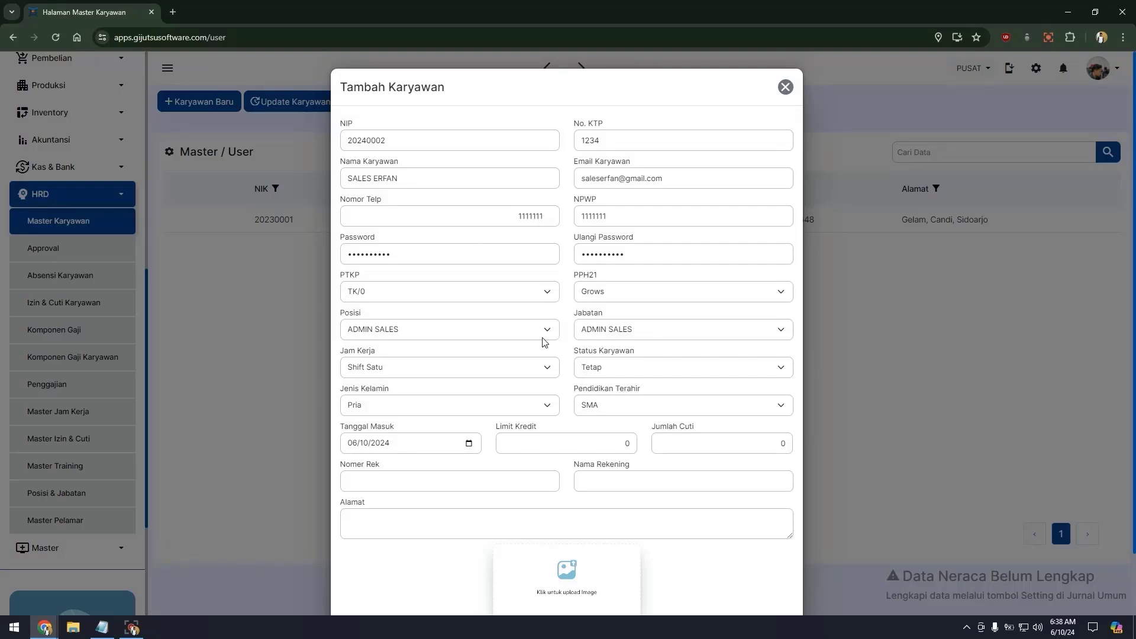
Set Posisi to SALES and Jabatan to STAFF OPERASIONAL, then save the employee.
click(661, 332)
click(507, 328)
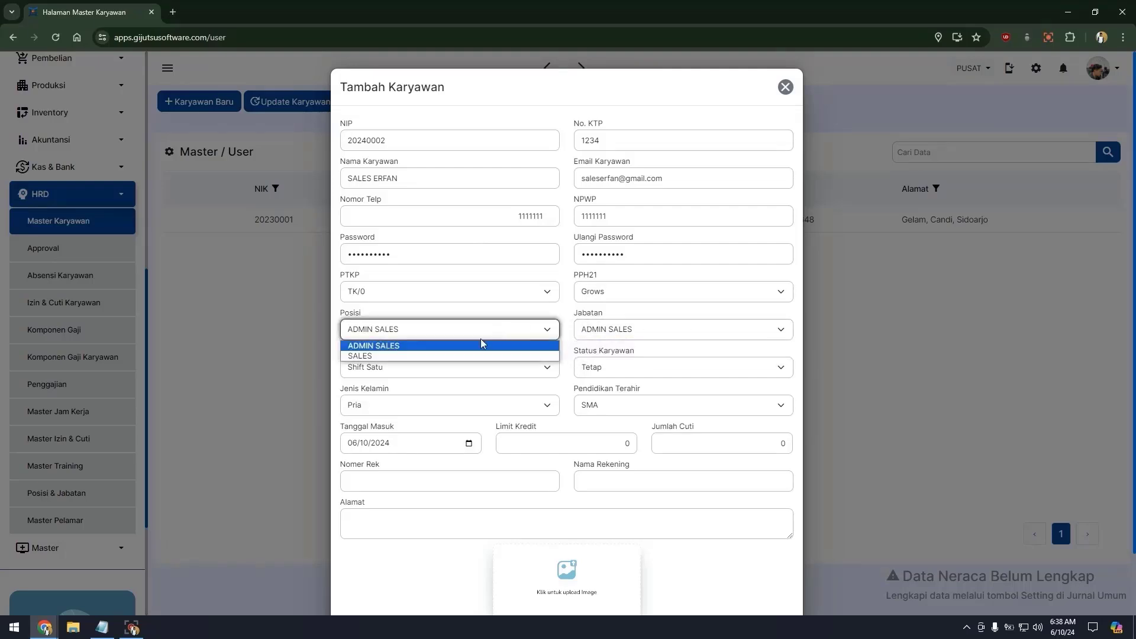
click(462, 355)
click(704, 331)
click(689, 357)
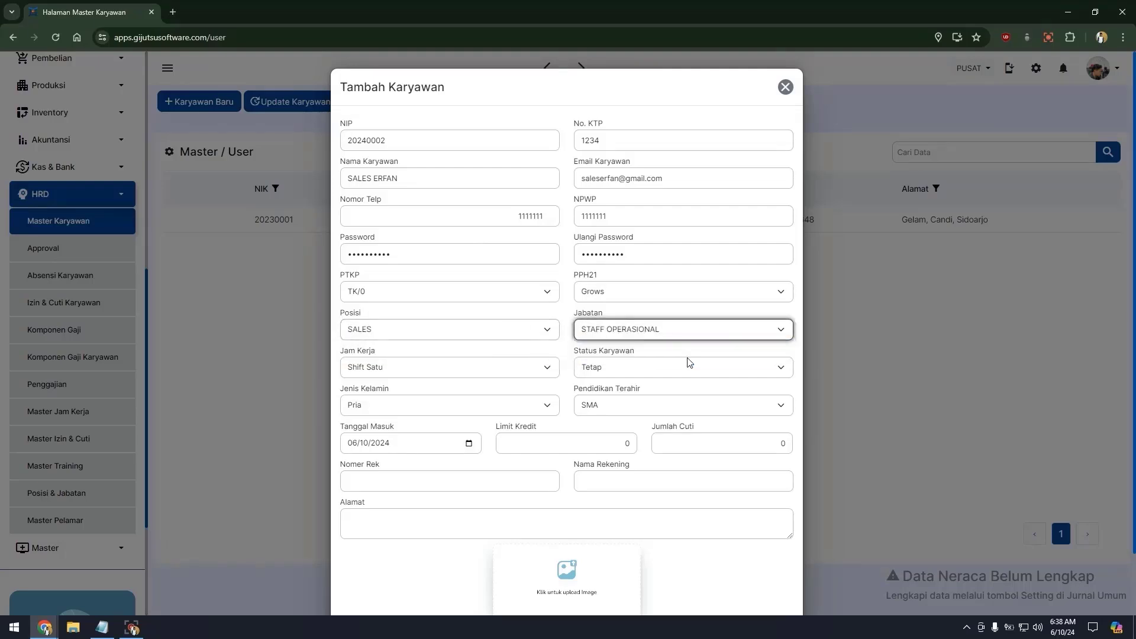
scroll(728, 515, down, 1)
click(761, 579)
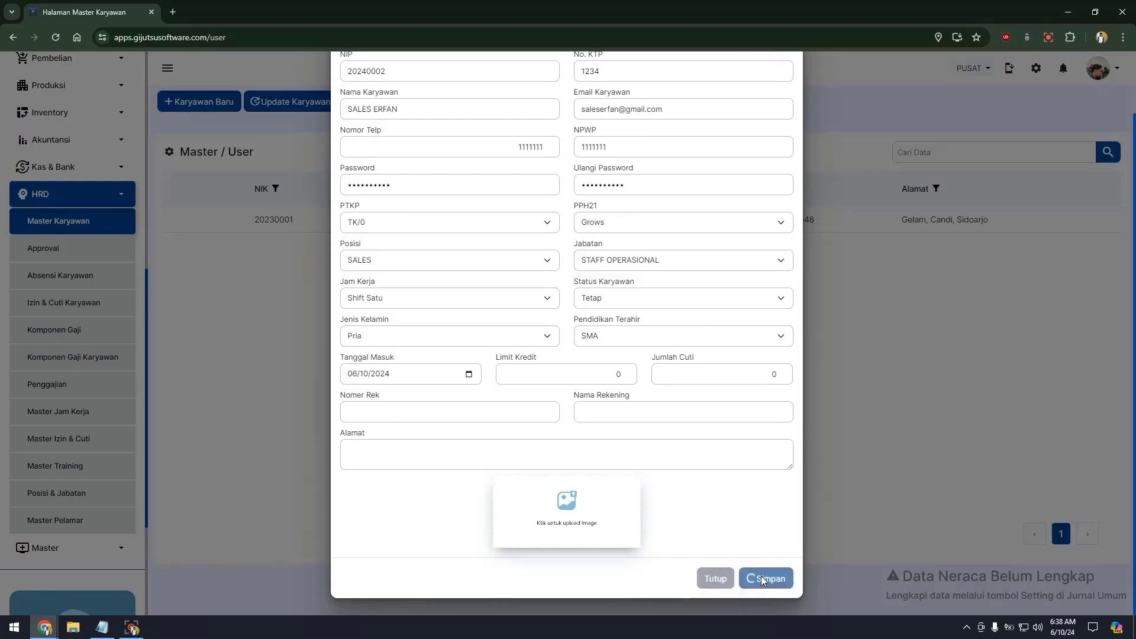
click(1108, 553)
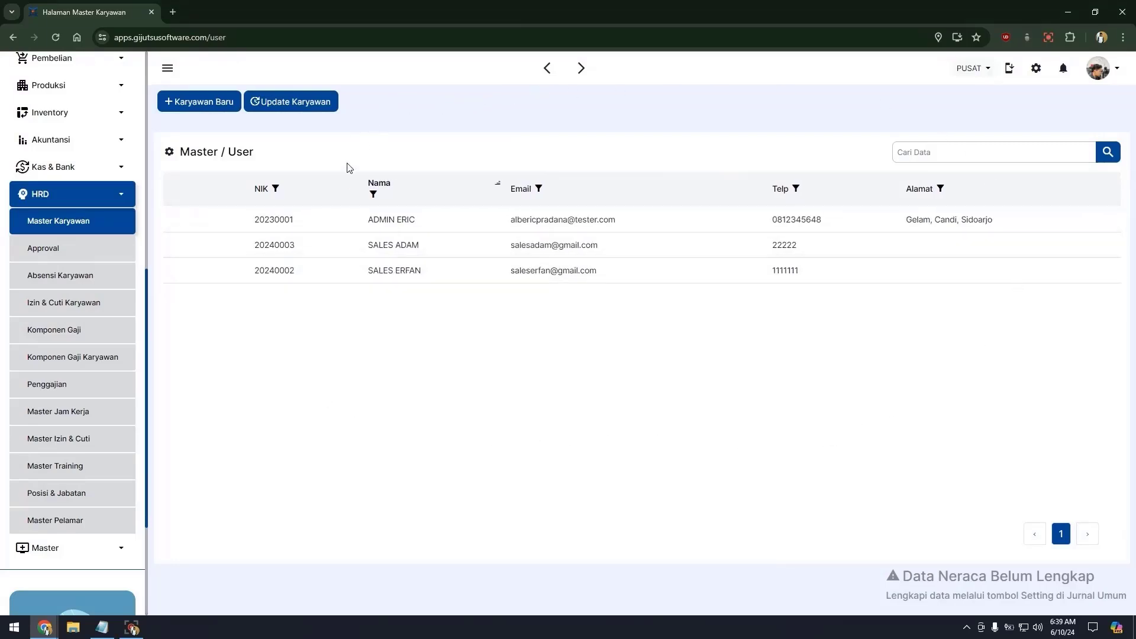
Select an employee row in the list, then go to the Posisi & Jabatan page.
click(385, 229)
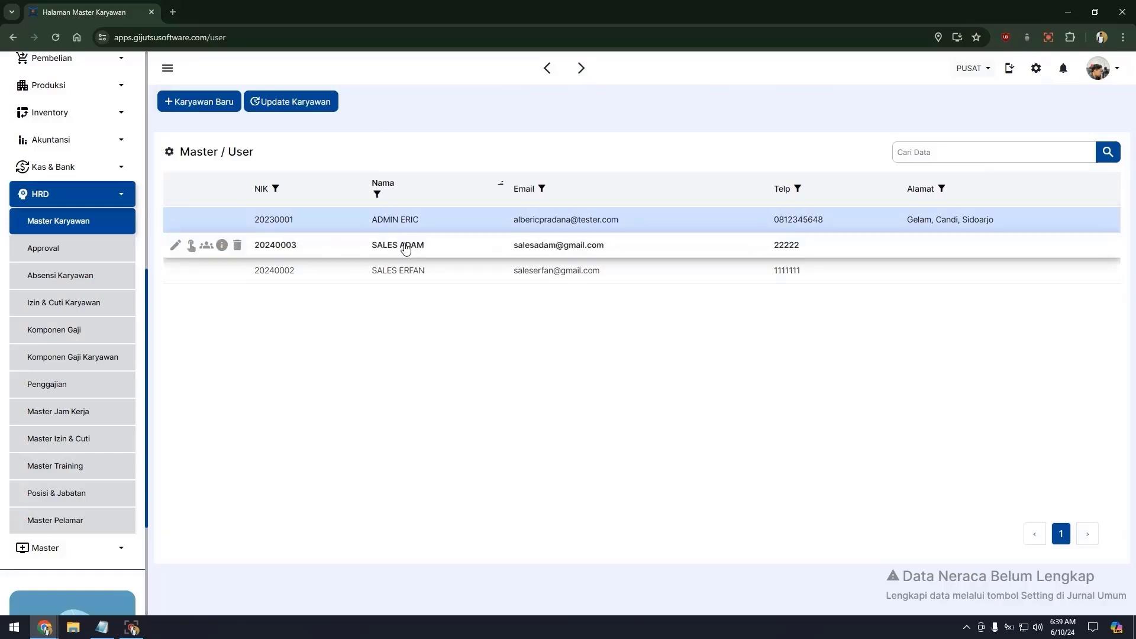
click(406, 249)
click(407, 272)
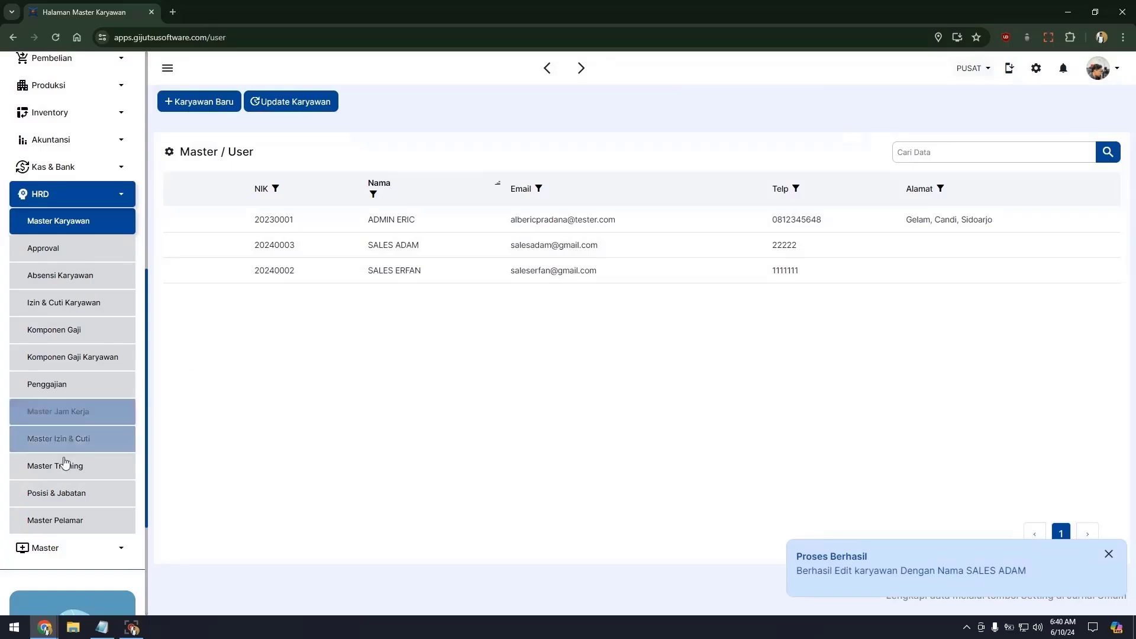
click(61, 495)
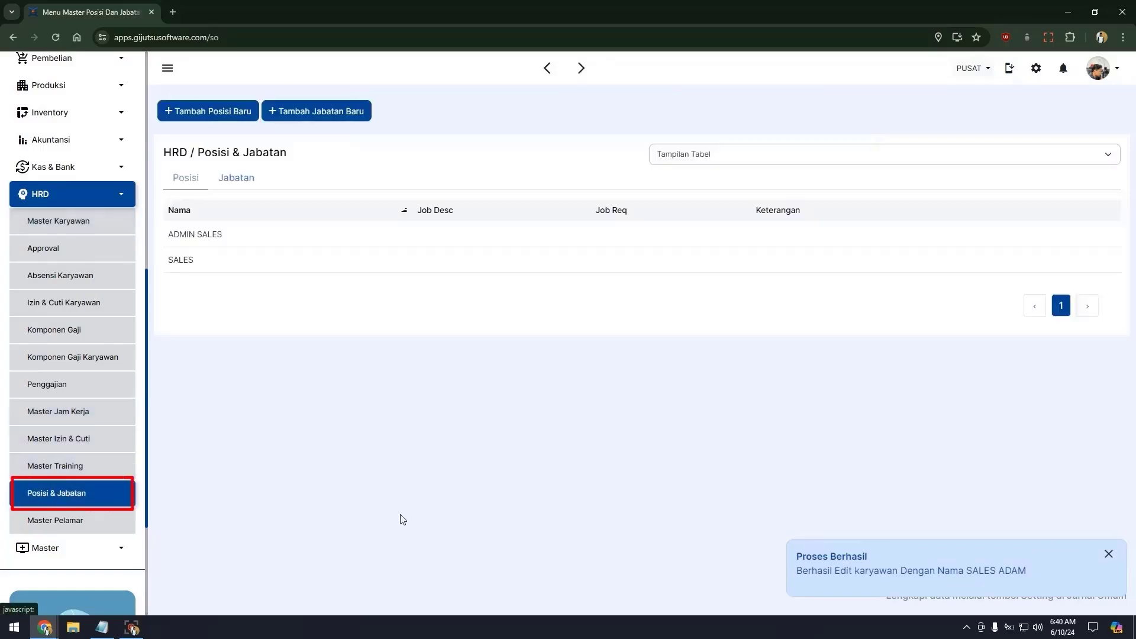
Switch the positions view from Tampilan Tabel to Tampilan Bagan, then return to Master Karyawan.
click(856, 163)
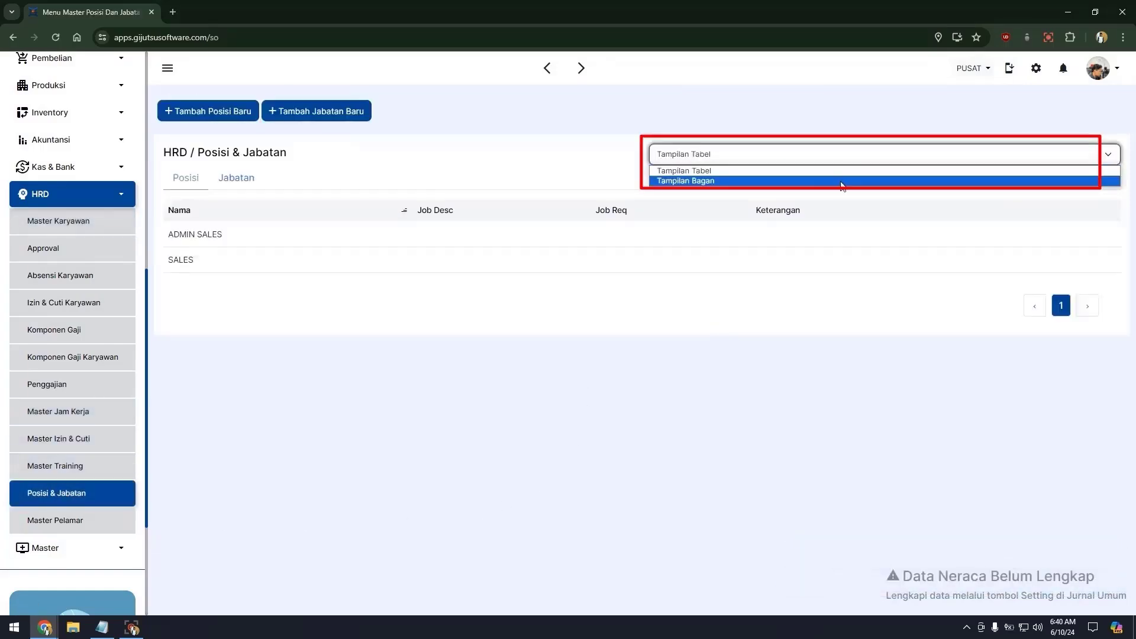
click(821, 182)
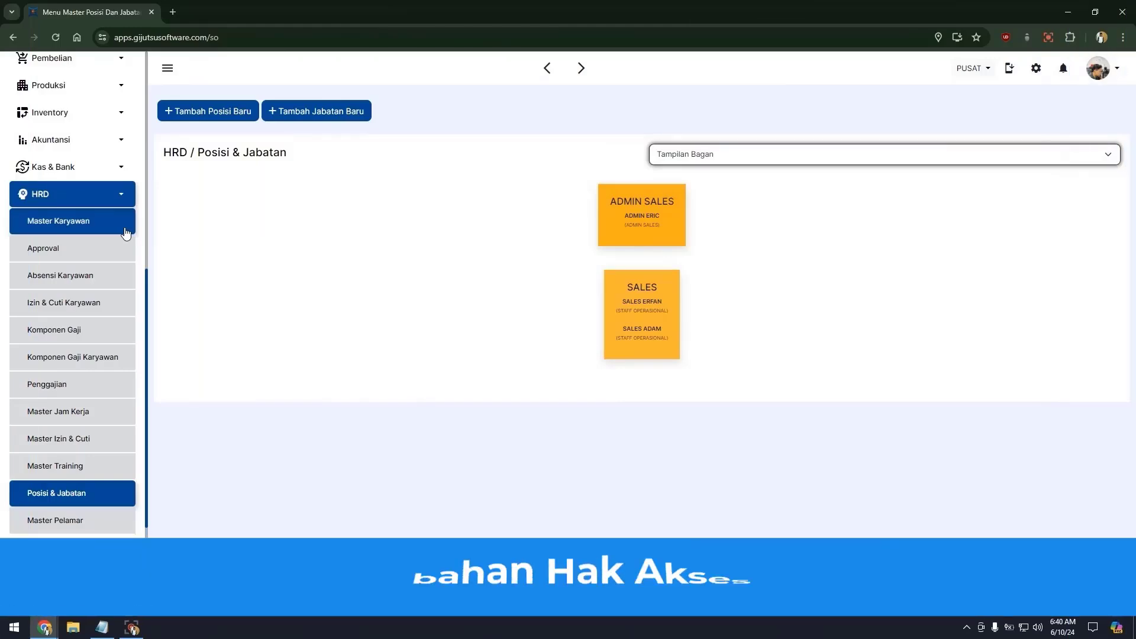
click(126, 232)
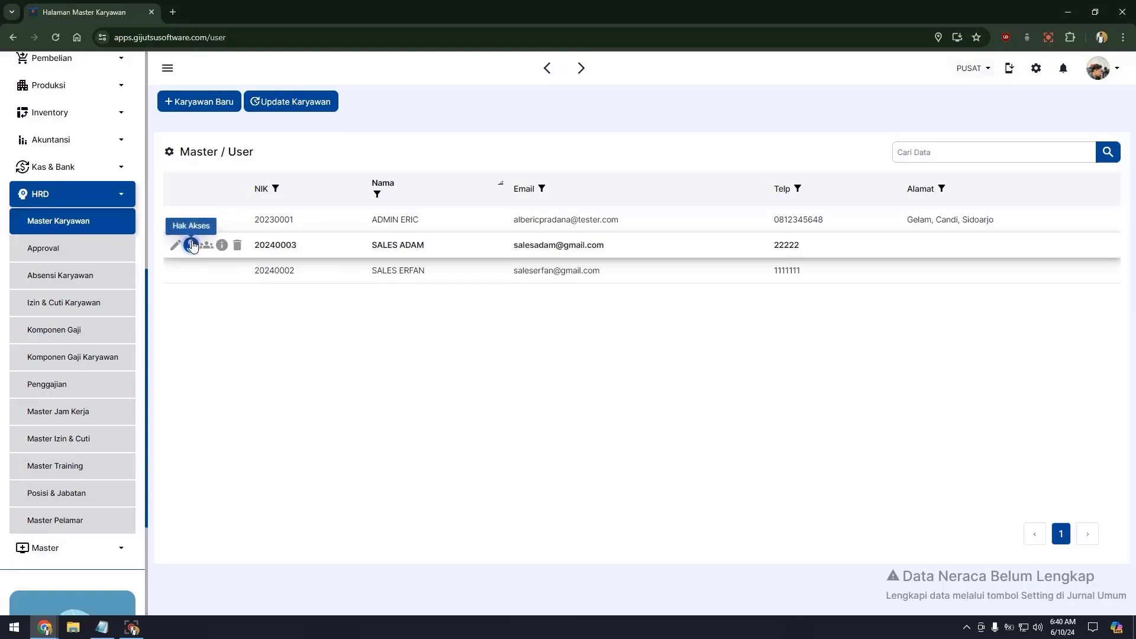
Open the second sales employee's Hak Akses and toggle Jadwal Kunjungan view/add on, then back off.
click(191, 244)
click(549, 179)
scroll(500, 361, down, 2)
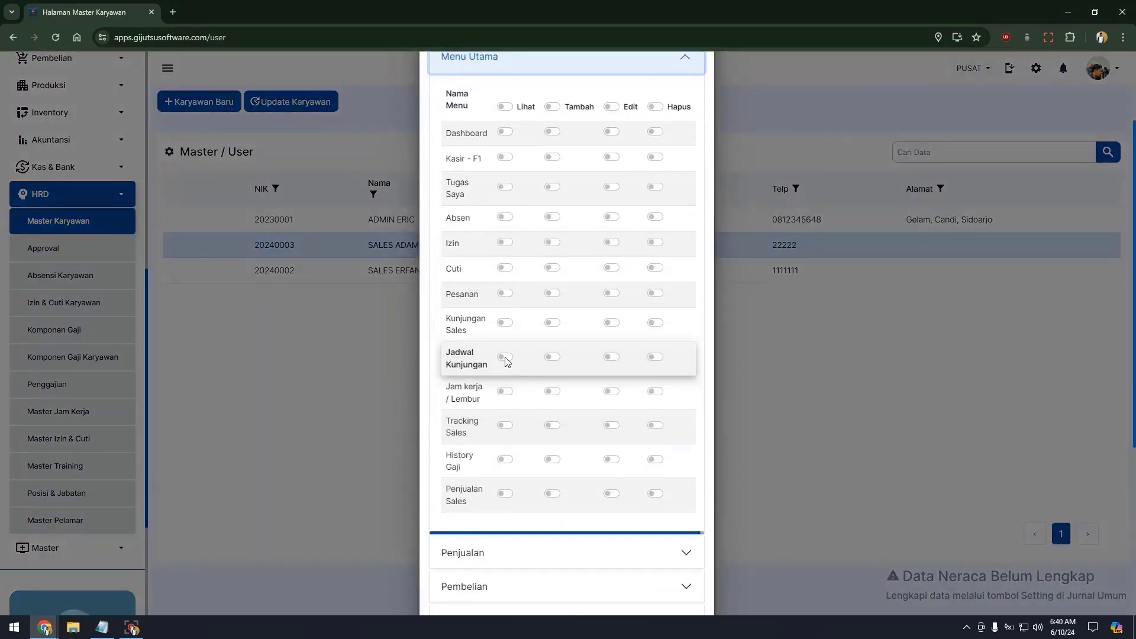
click(505, 357)
click(552, 358)
click(505, 357)
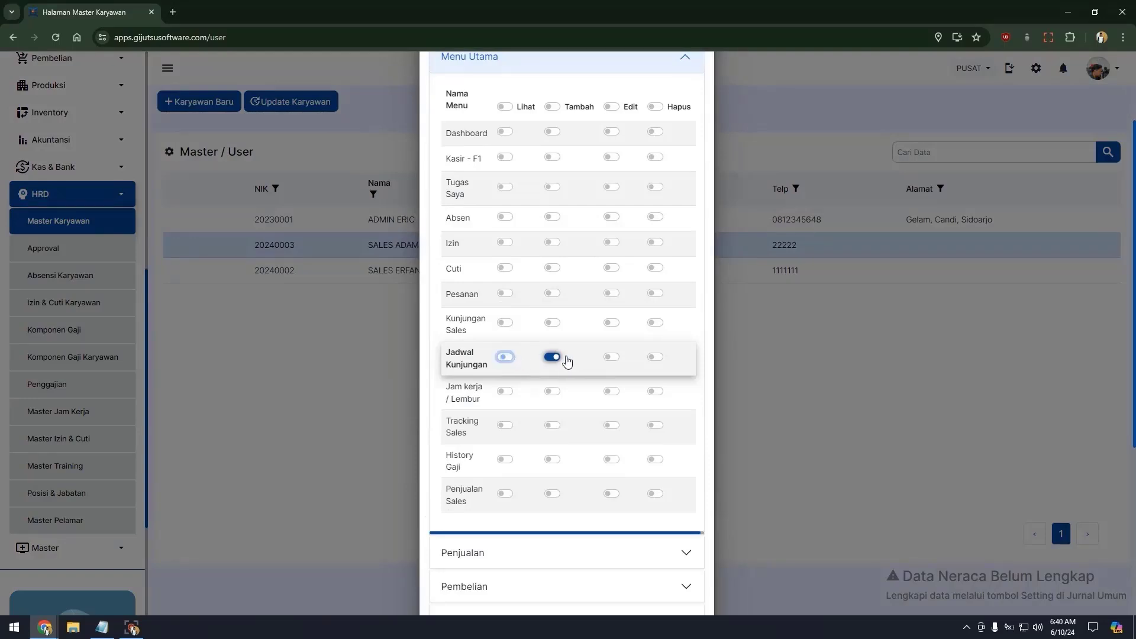
click(552, 357)
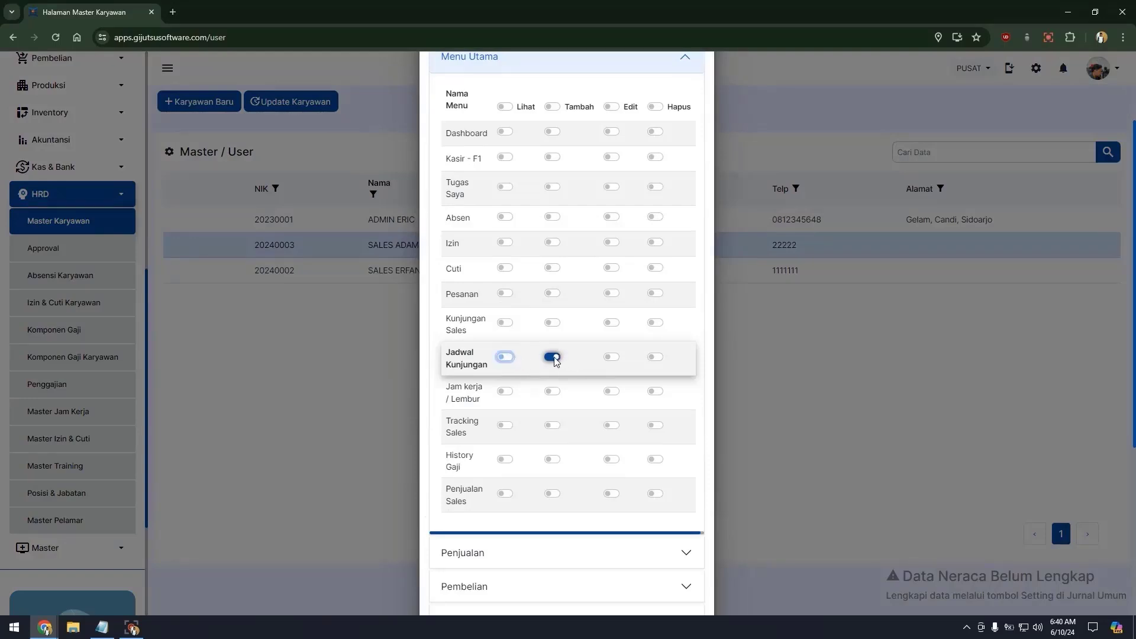
Grant Lihat, Tambah, Edit and Hapus rights for Kunjungan Sales and Absen.
click(504, 323)
click(552, 323)
click(609, 323)
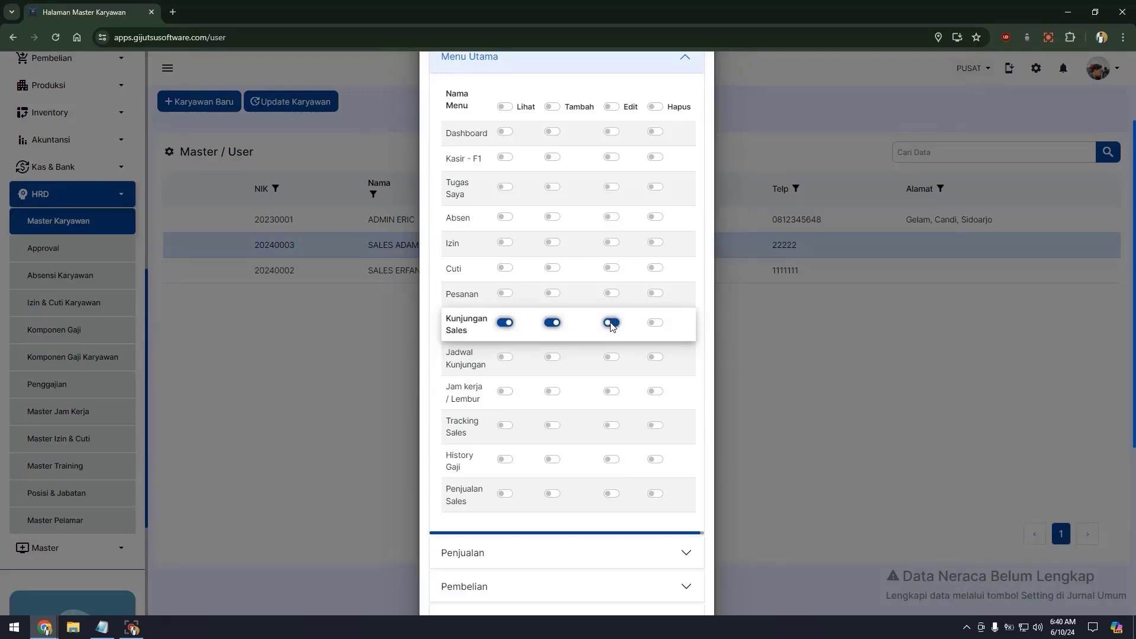
click(654, 323)
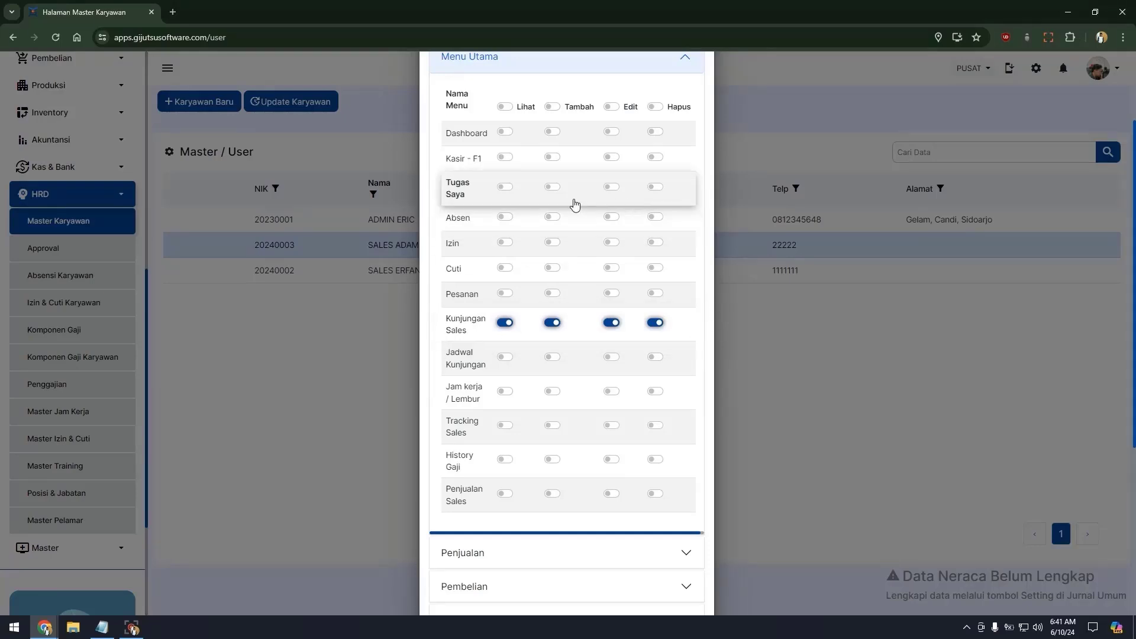
click(504, 218)
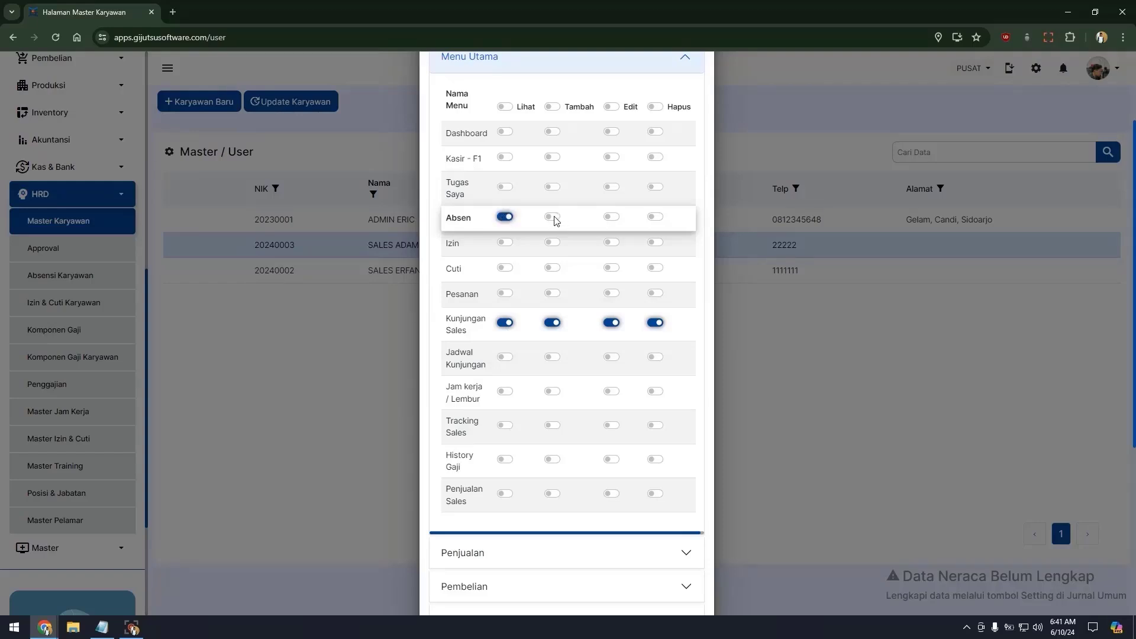
click(615, 217)
click(661, 223)
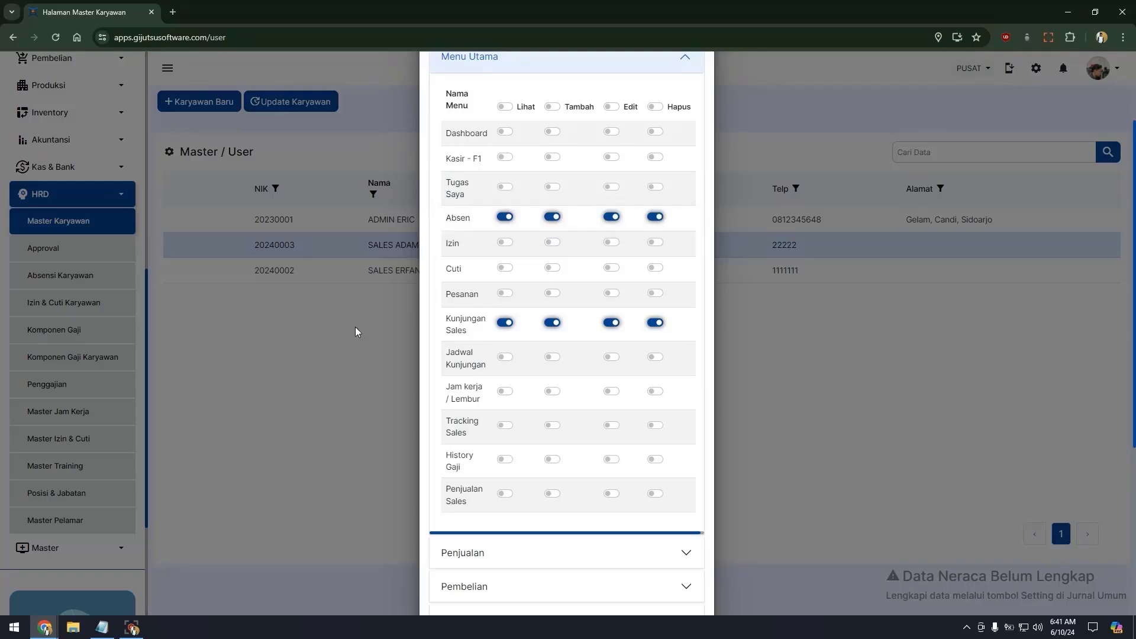
Grant all four Pelanggan Sales permissions in the Penjualan section.
click(462, 553)
scroll(457, 503, down, 3)
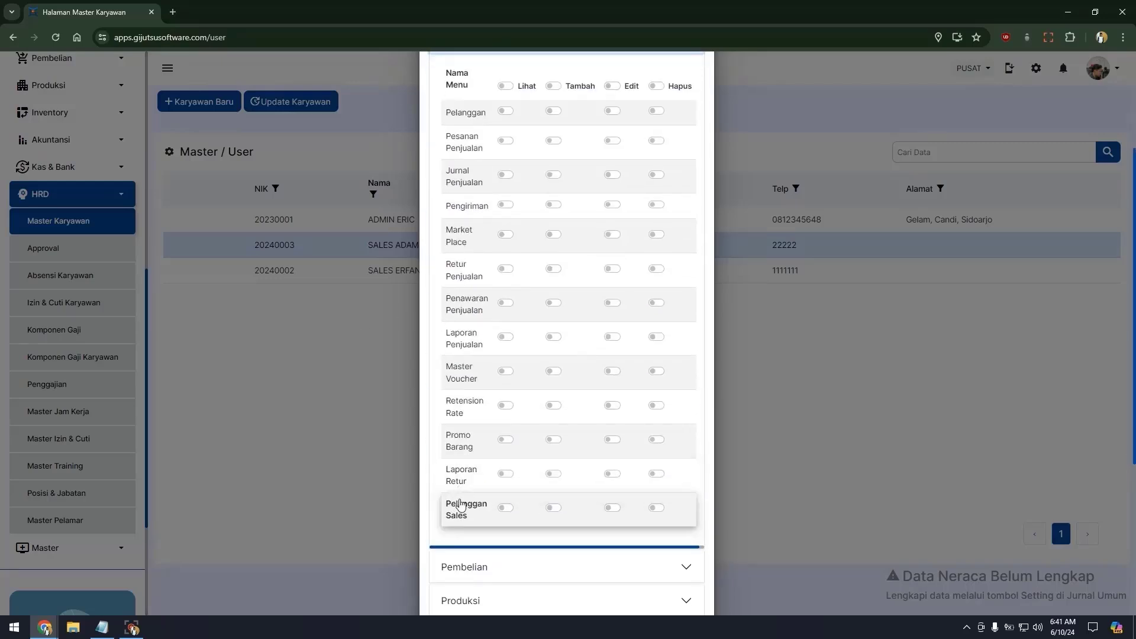
click(506, 508)
click(554, 507)
click(613, 510)
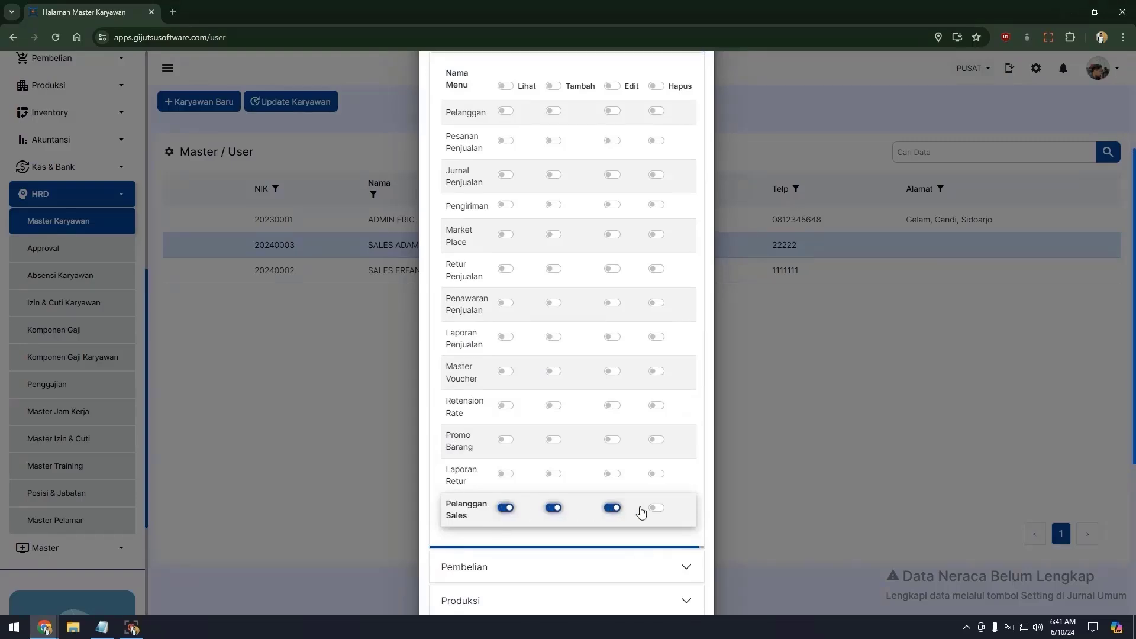
click(656, 509)
scroll(686, 507, up, 5)
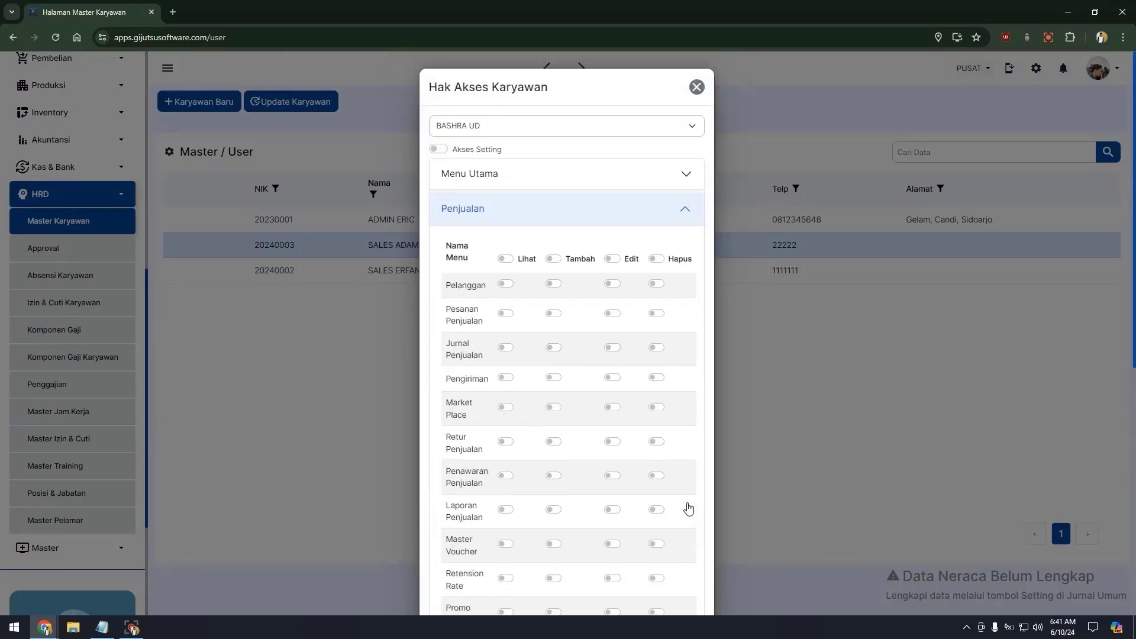
click(615, 206)
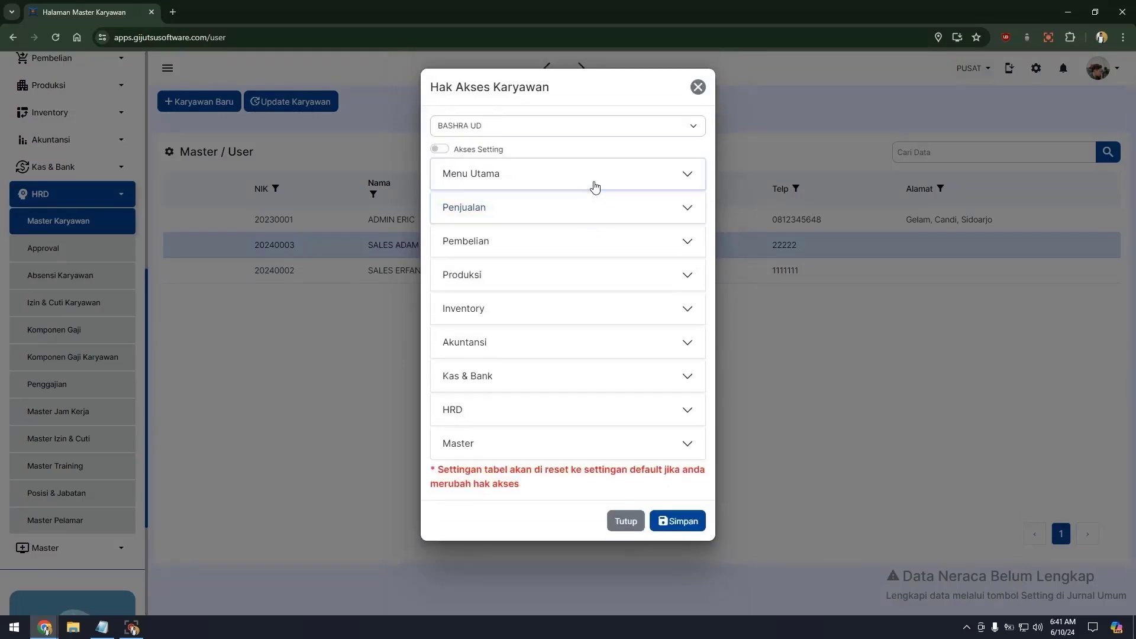
Grant full Penjualan Sales permissions under Menu Utama and save the access rights.
click(592, 175)
scroll(565, 312, down, 3)
scroll(569, 374, down, 1)
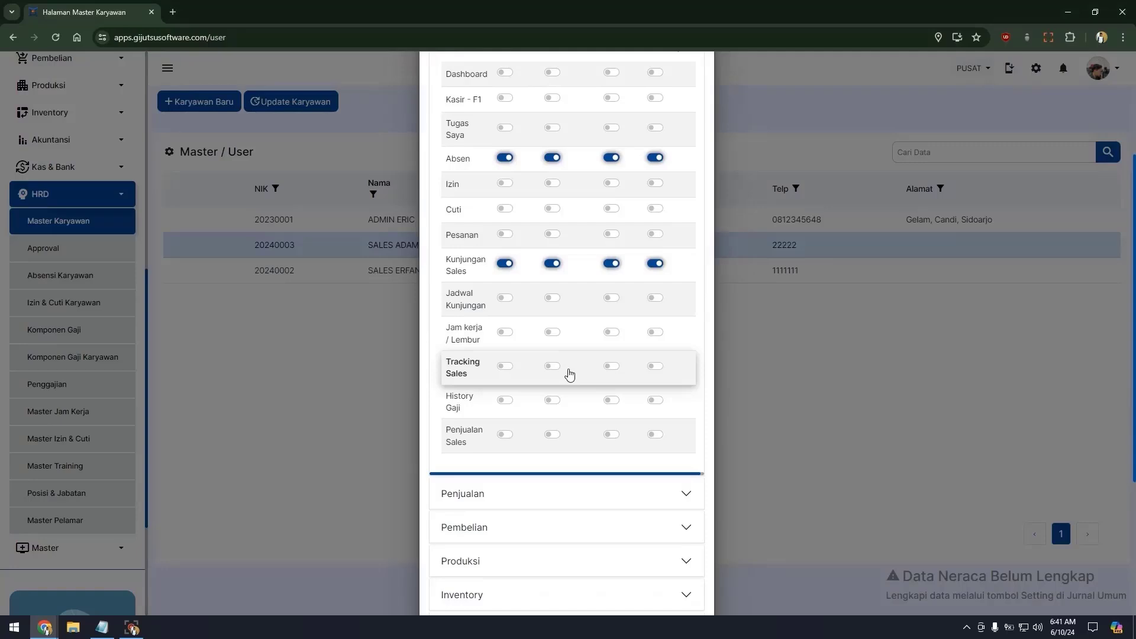
click(505, 434)
click(555, 436)
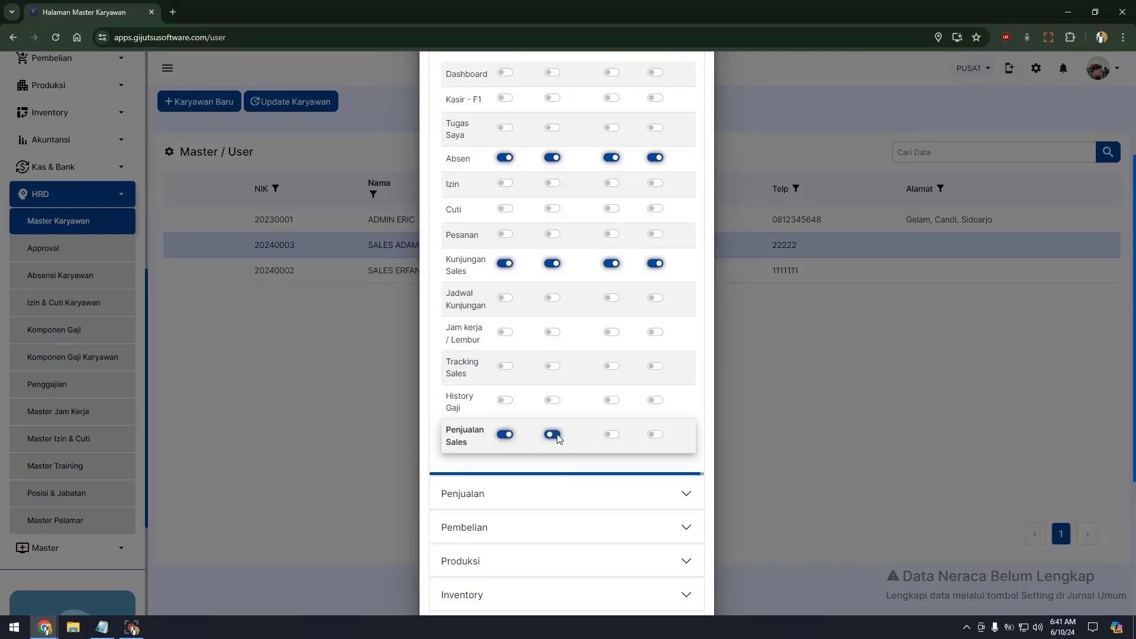
click(610, 434)
click(655, 434)
scroll(520, 445, down, 4)
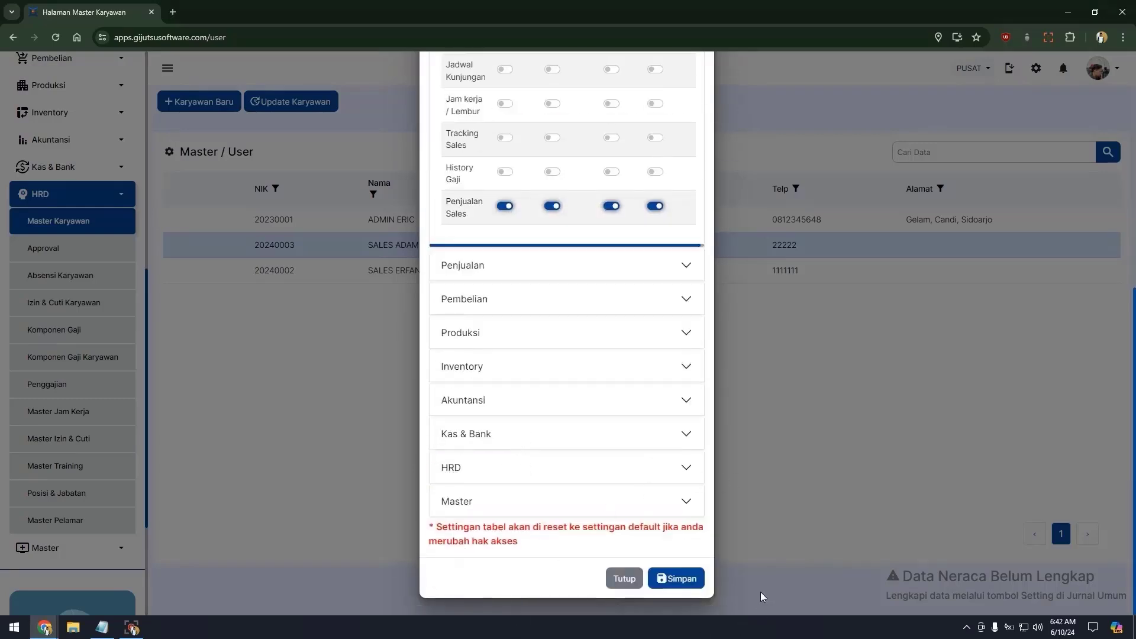
click(685, 580)
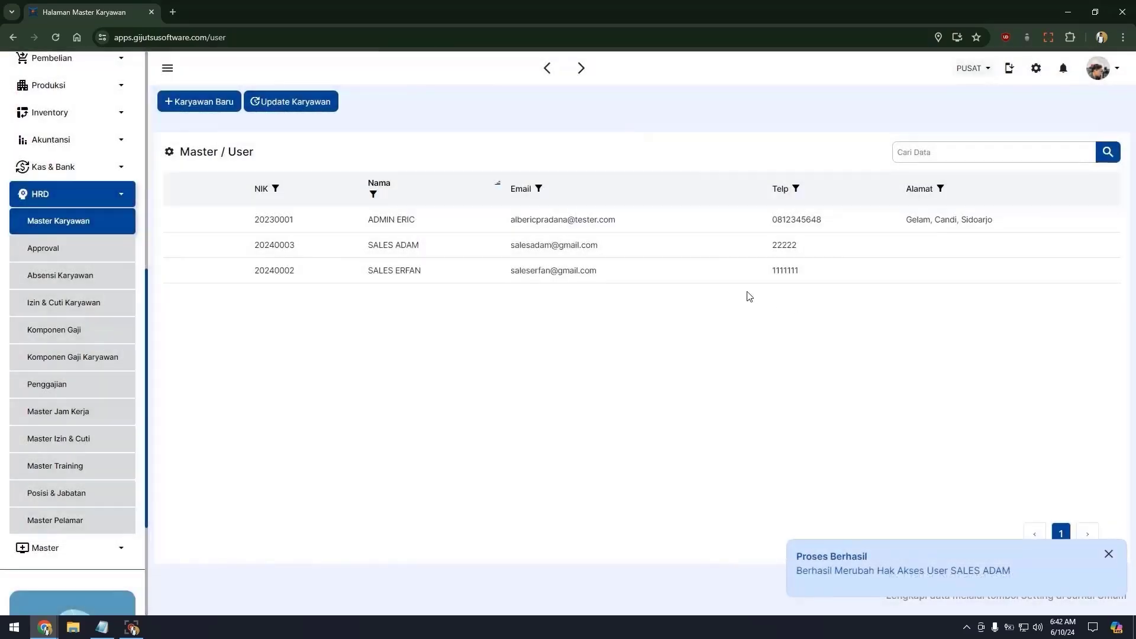
Open the third-row employee's Hak Akses and grant all four Kunjungan Sales permissions.
mouse_move(452, 272)
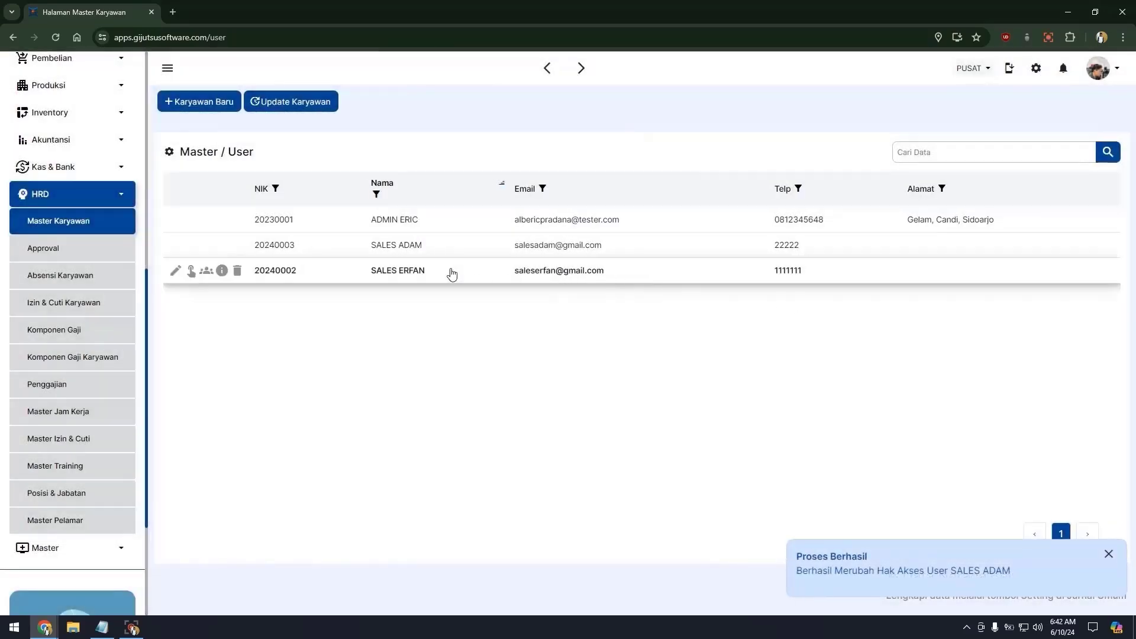
click(192, 271)
click(572, 183)
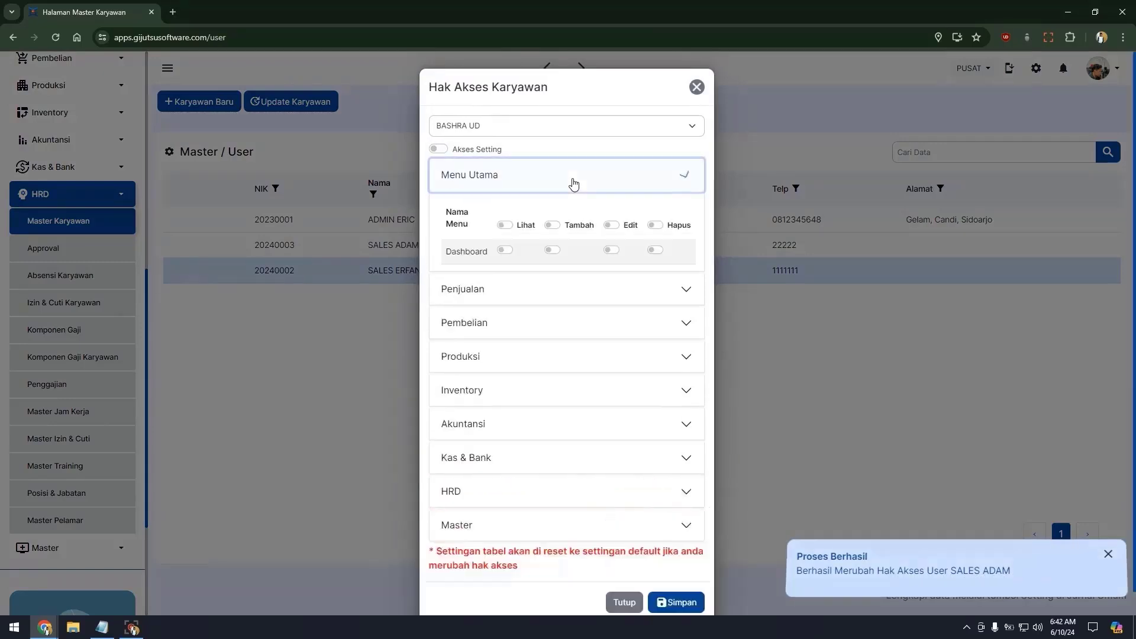
scroll(467, 386, down, 1)
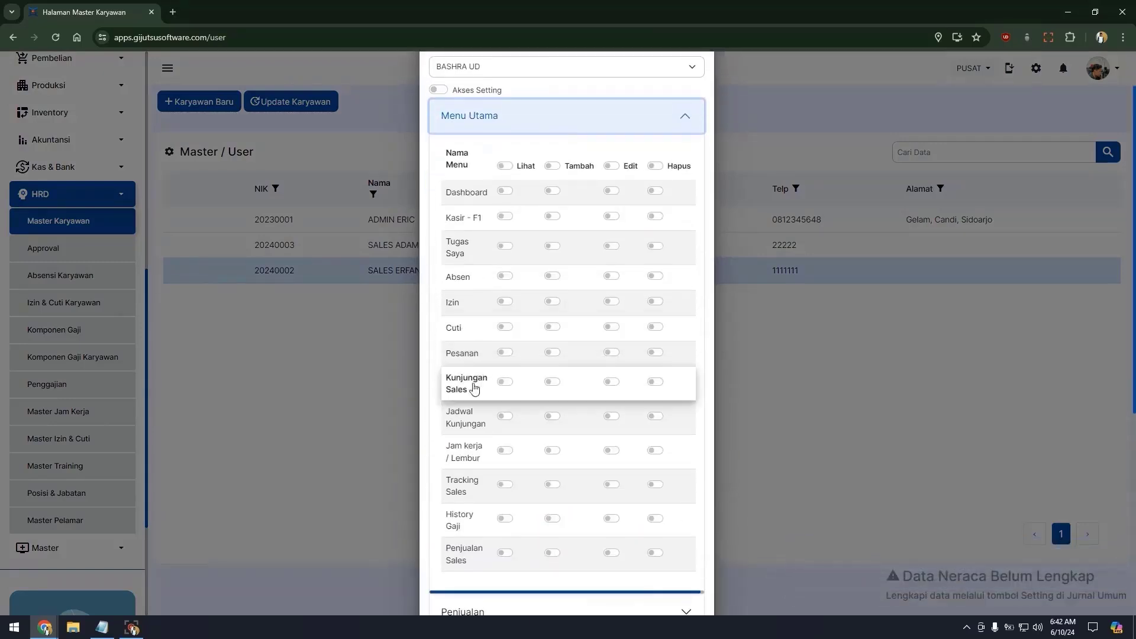
click(505, 381)
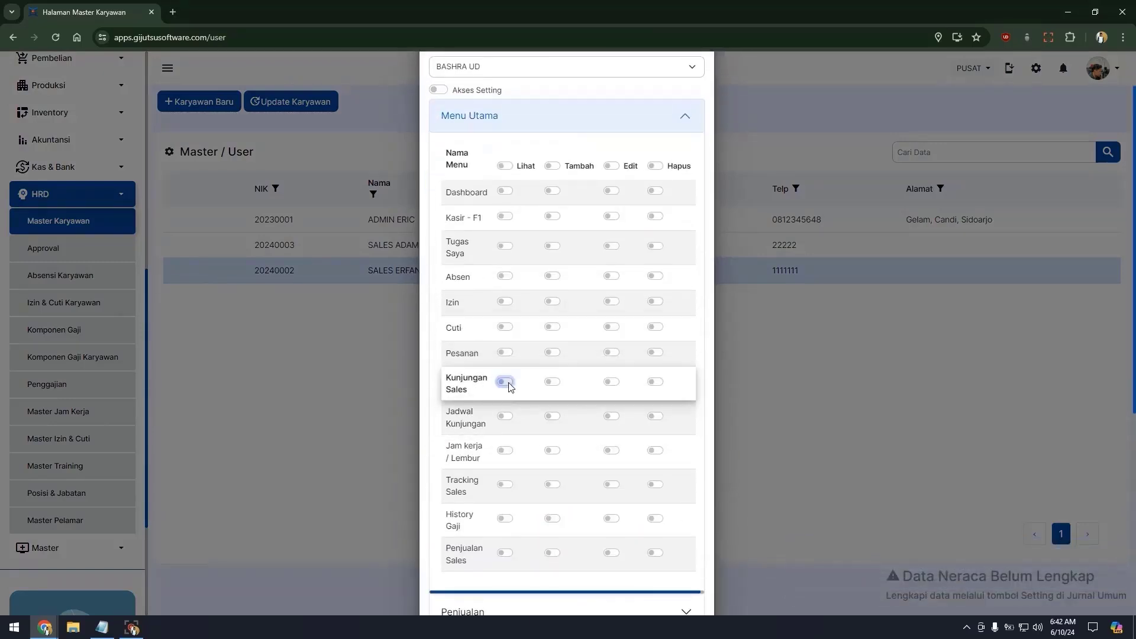
click(552, 381)
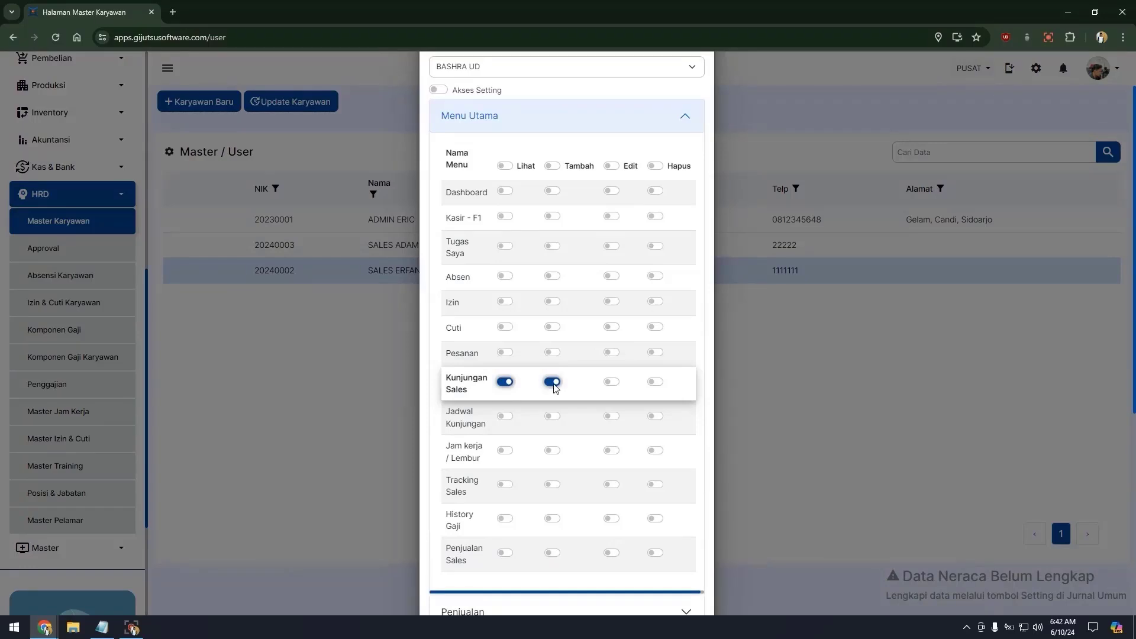
click(614, 385)
click(655, 384)
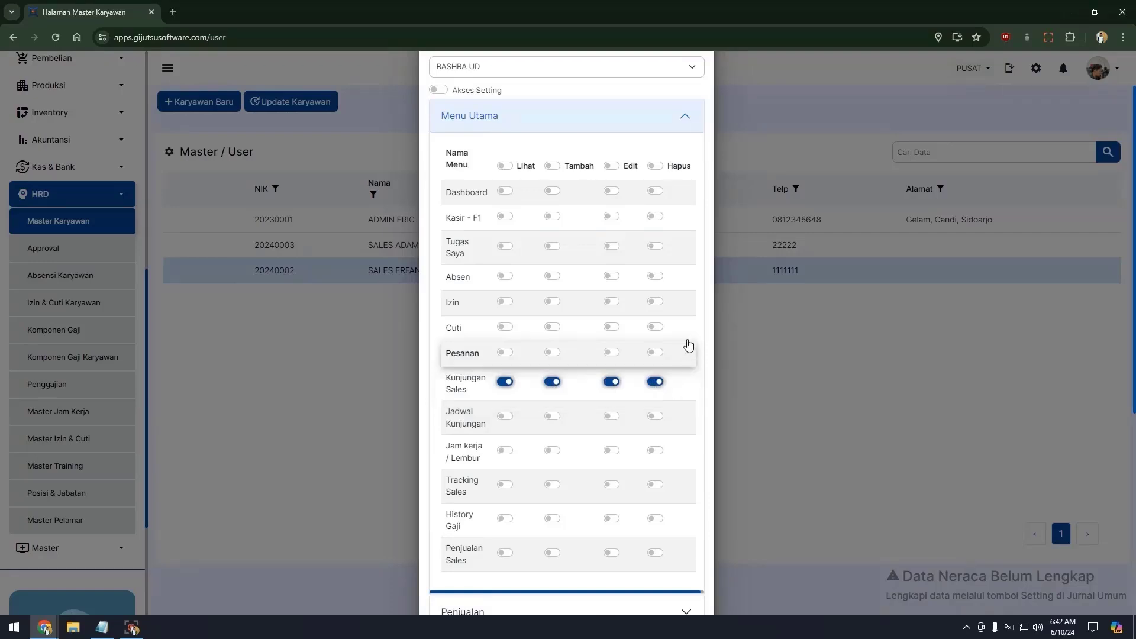
Grant Lihat, Tambah, Edit and Hapus rights for Absen and Penjualan Sales.
click(507, 277)
click(554, 277)
click(612, 277)
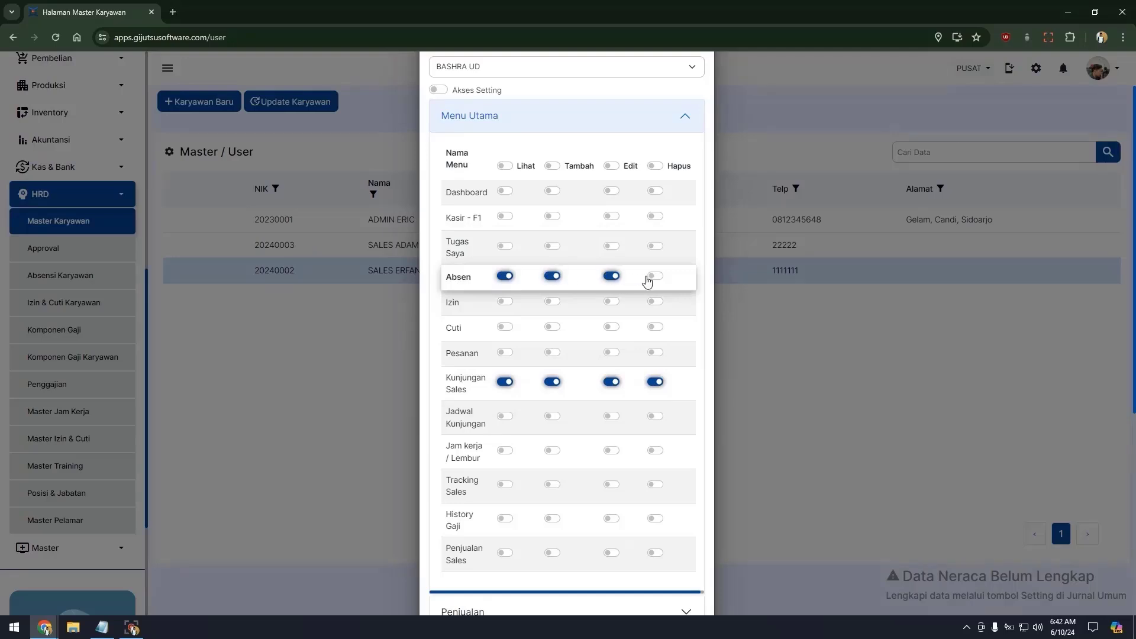
click(654, 277)
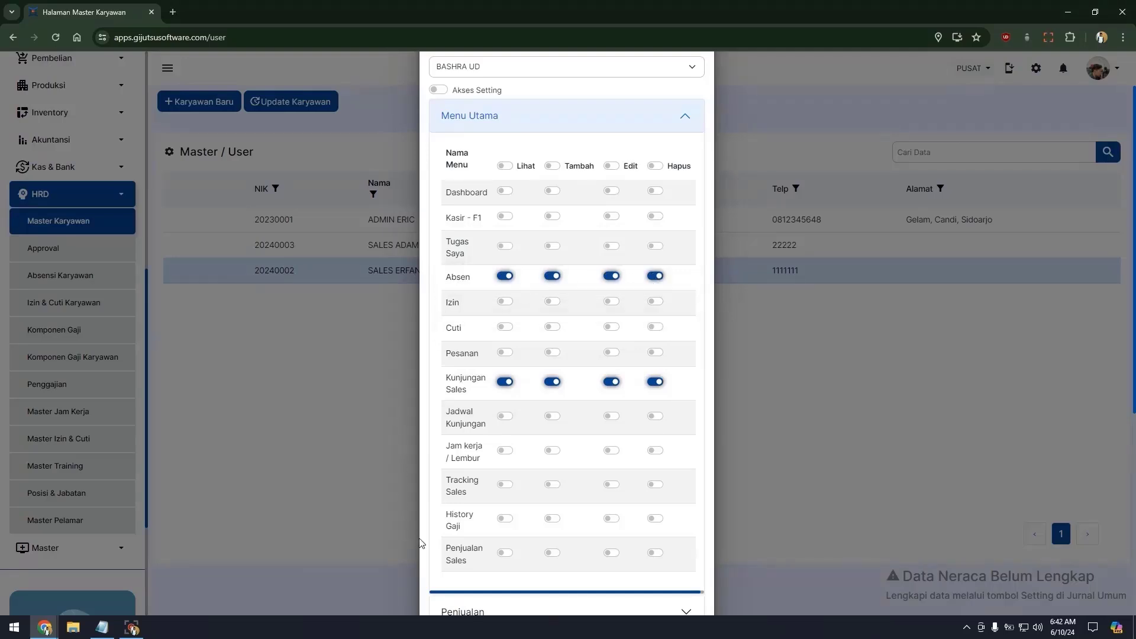
scroll(424, 546, down, 2)
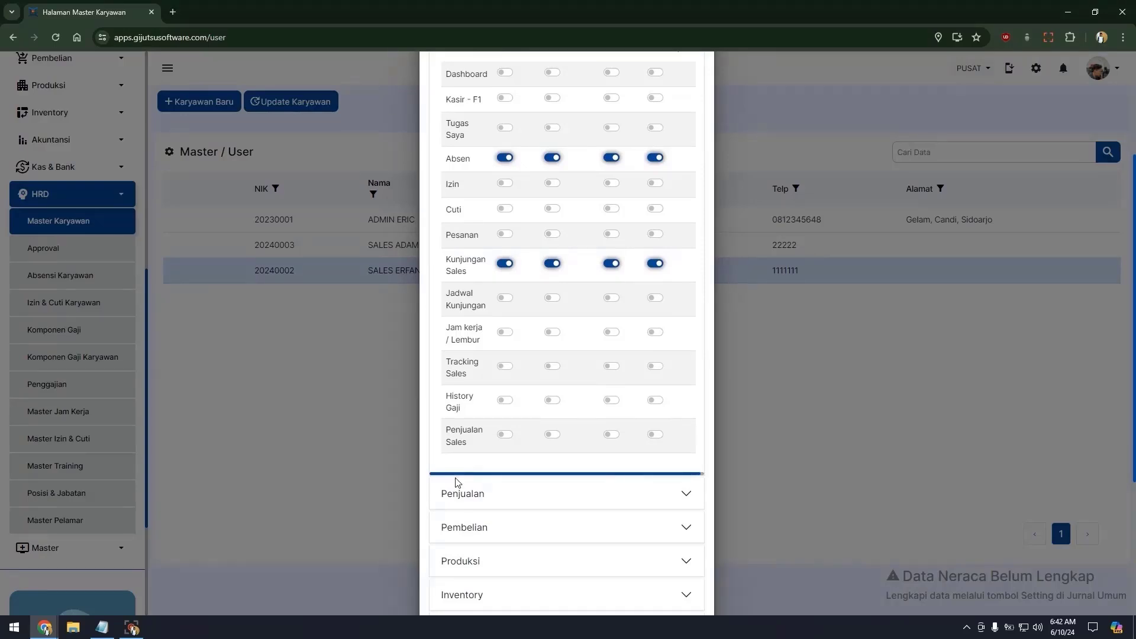
click(504, 434)
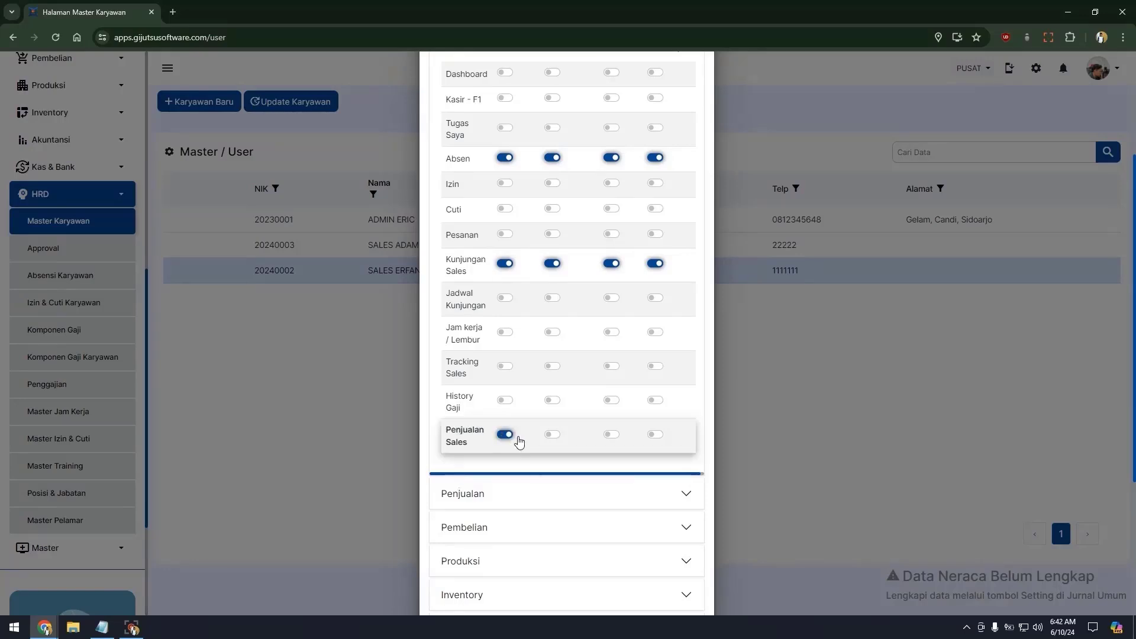
click(552, 434)
click(613, 435)
click(656, 435)
Enable the Pelanggan Sales permissions in the Penjualan section and save the access rights.
scroll(655, 436, down, 1)
click(608, 438)
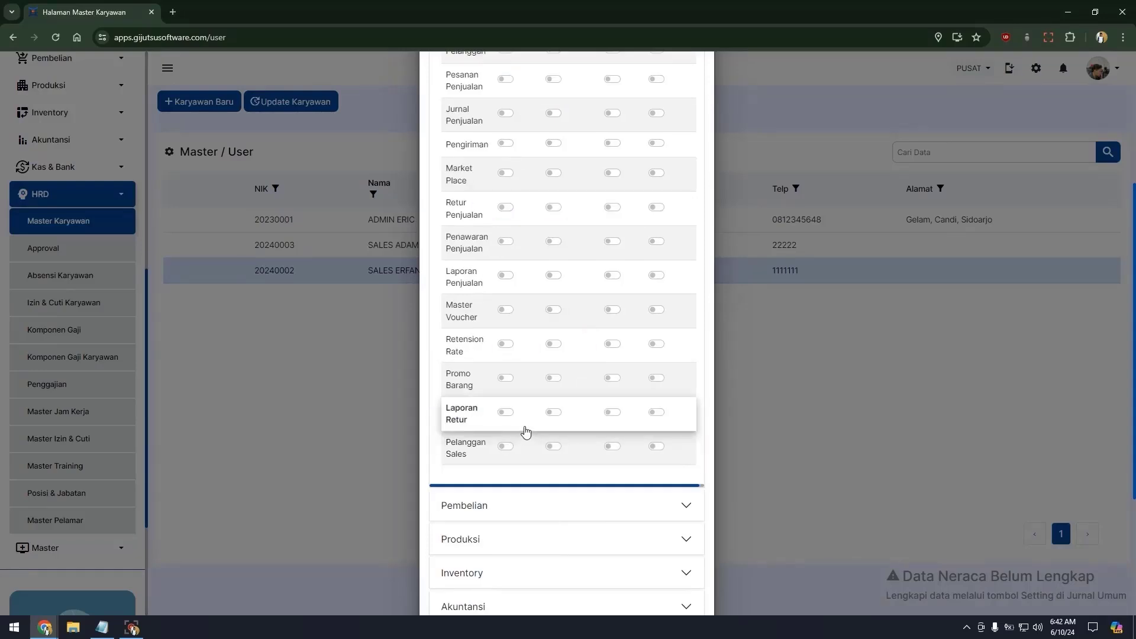
click(506, 447)
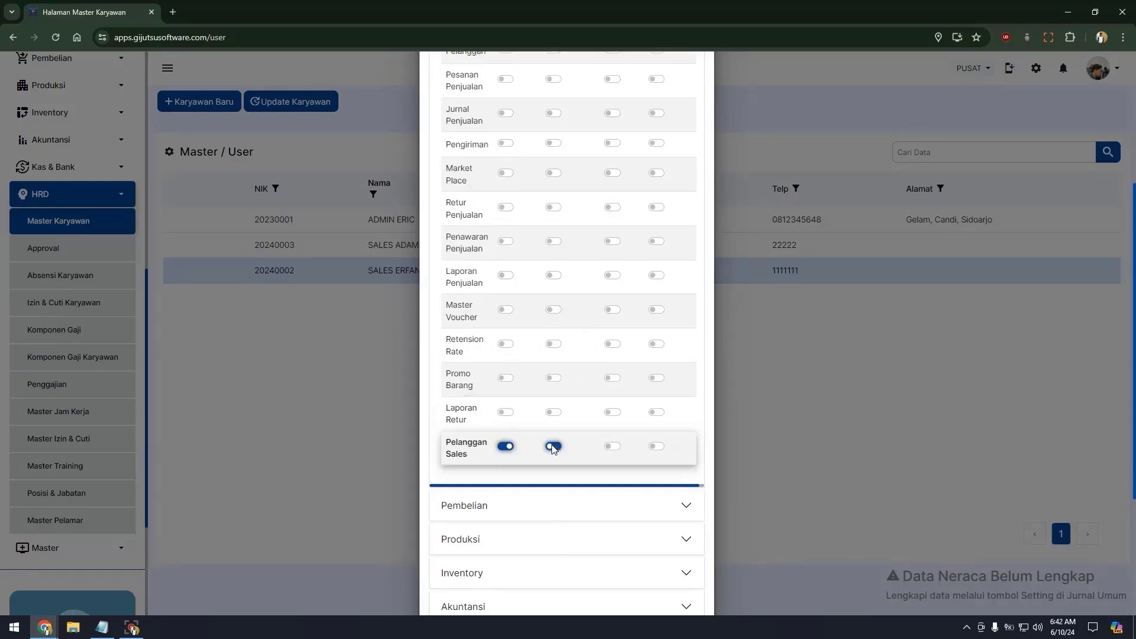
click(553, 447)
click(614, 448)
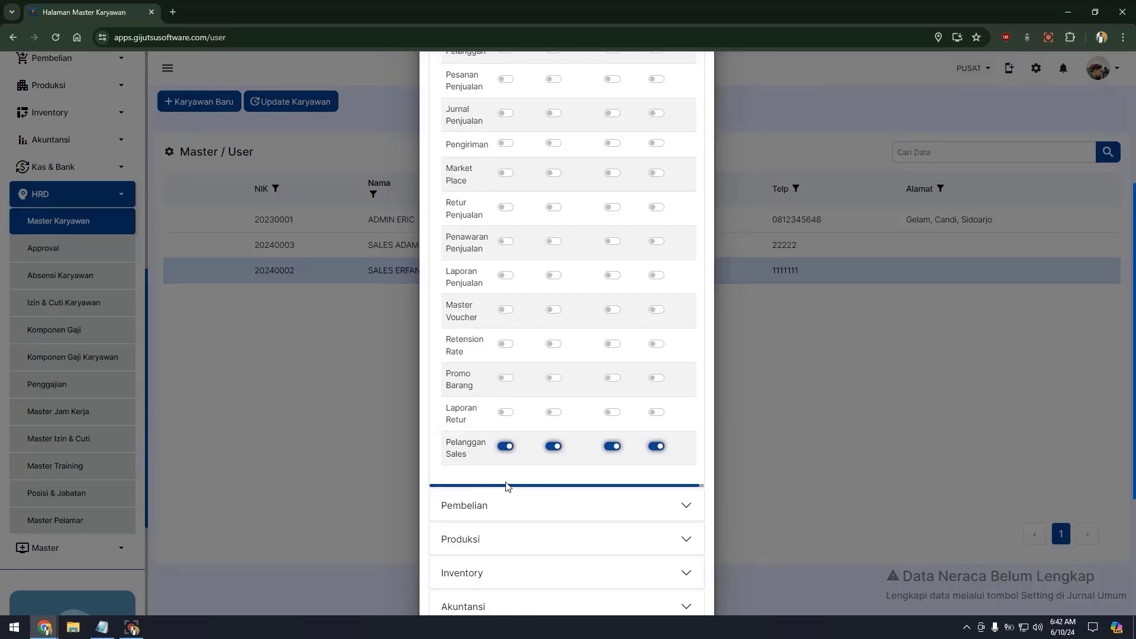
scroll(520, 482, down, 3)
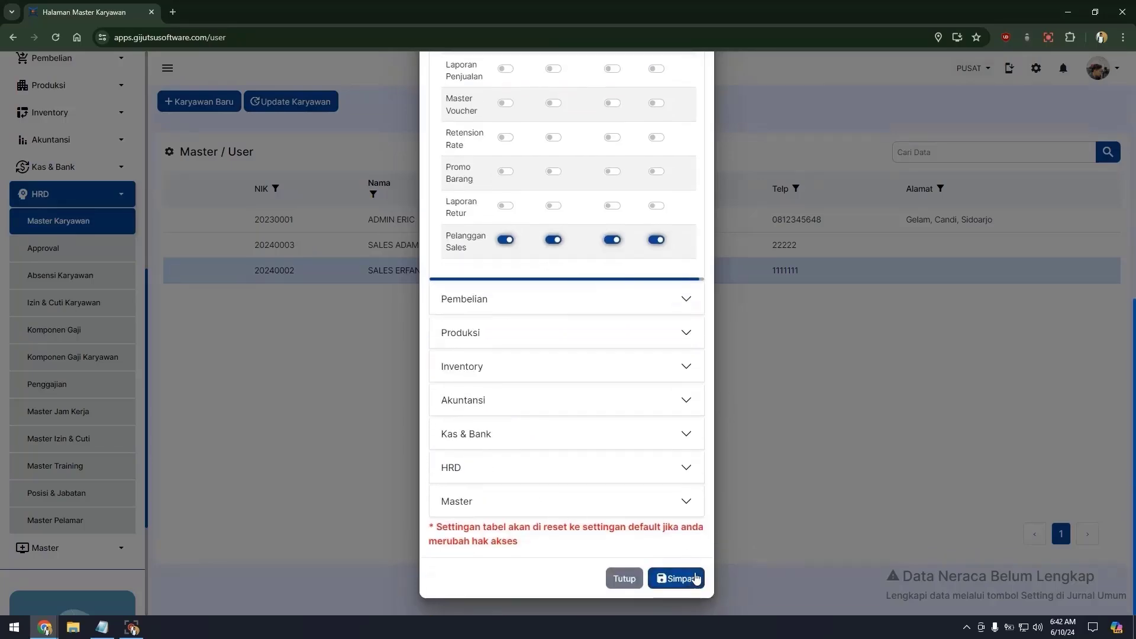
click(683, 597)
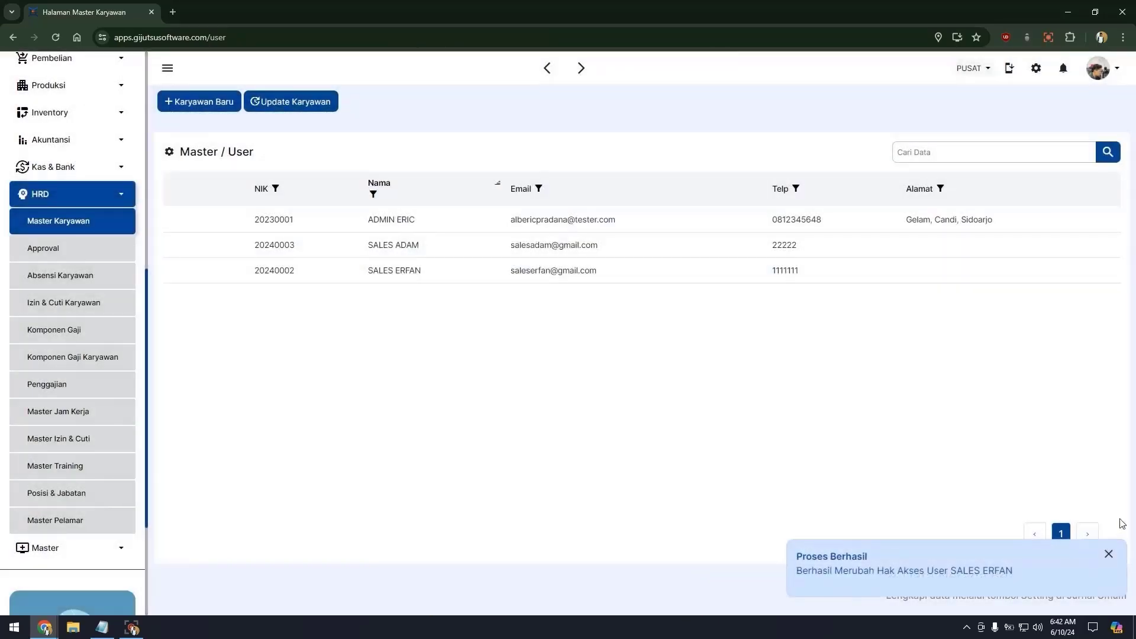
Dismiss the success notice, collapse HRD, and select the admin employee's row in the user list.
click(1108, 553)
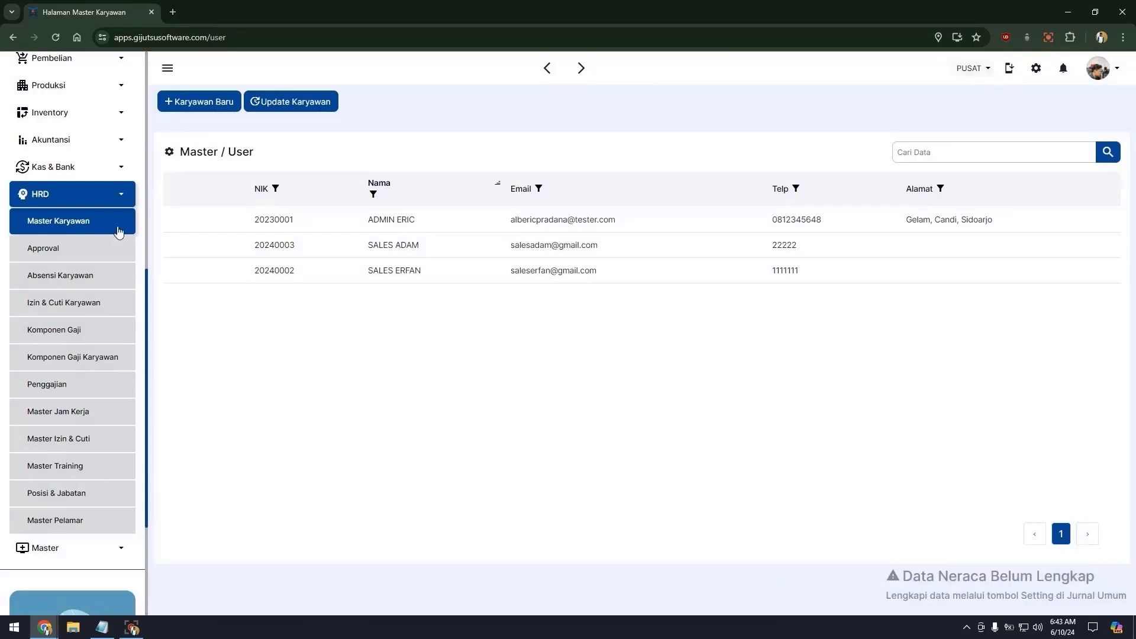
click(68, 198)
scroll(59, 261, up, 5)
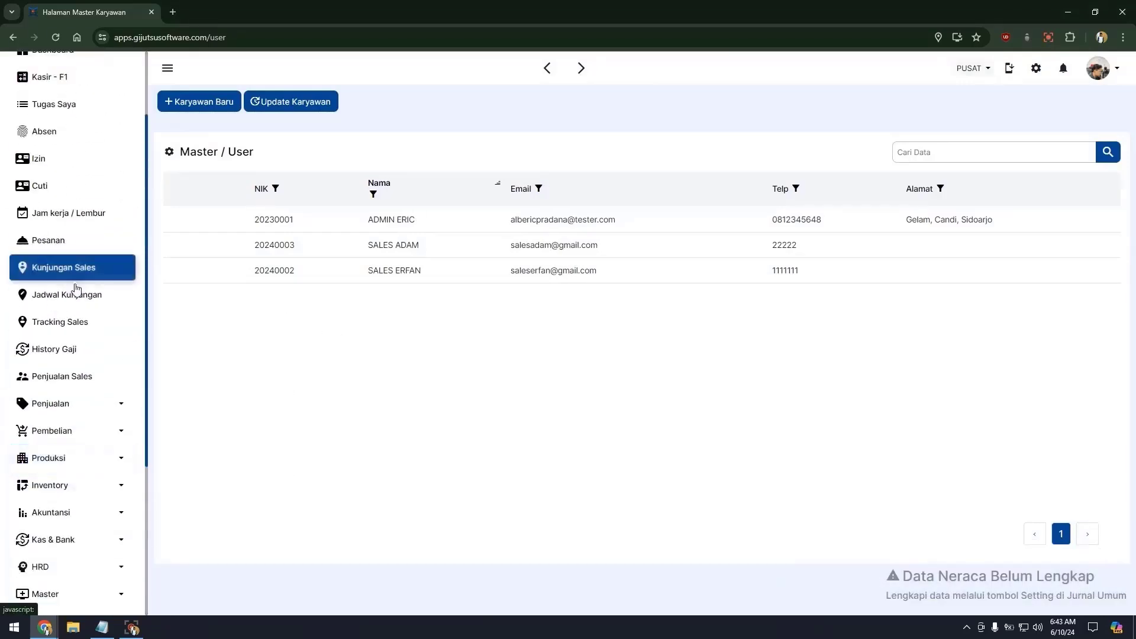
scroll(71, 296, up, 3)
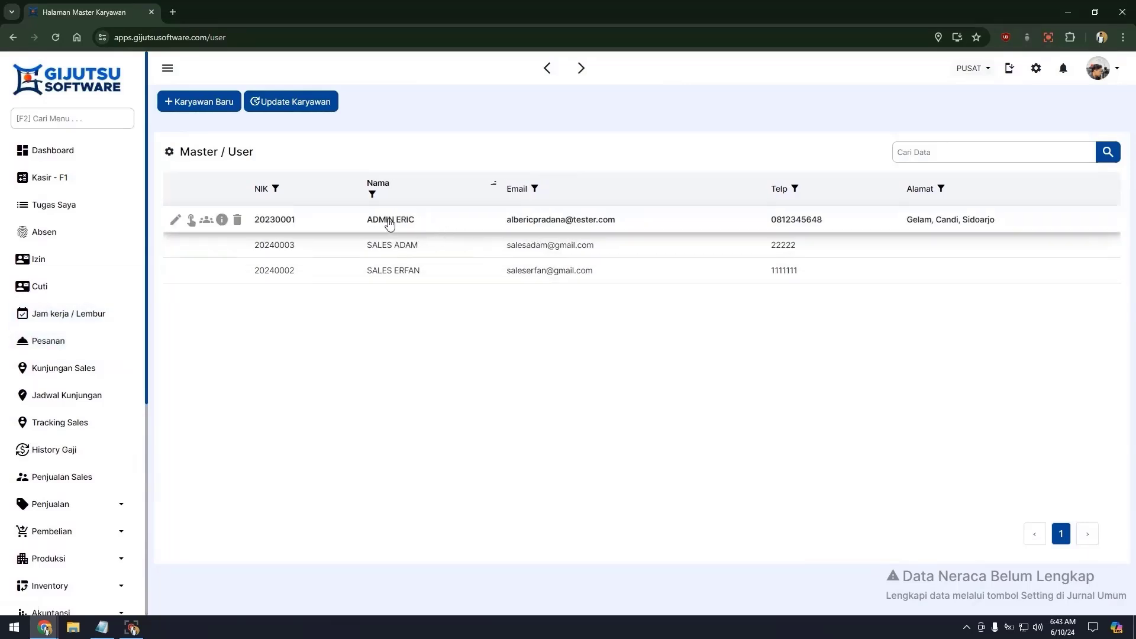
click(191, 221)
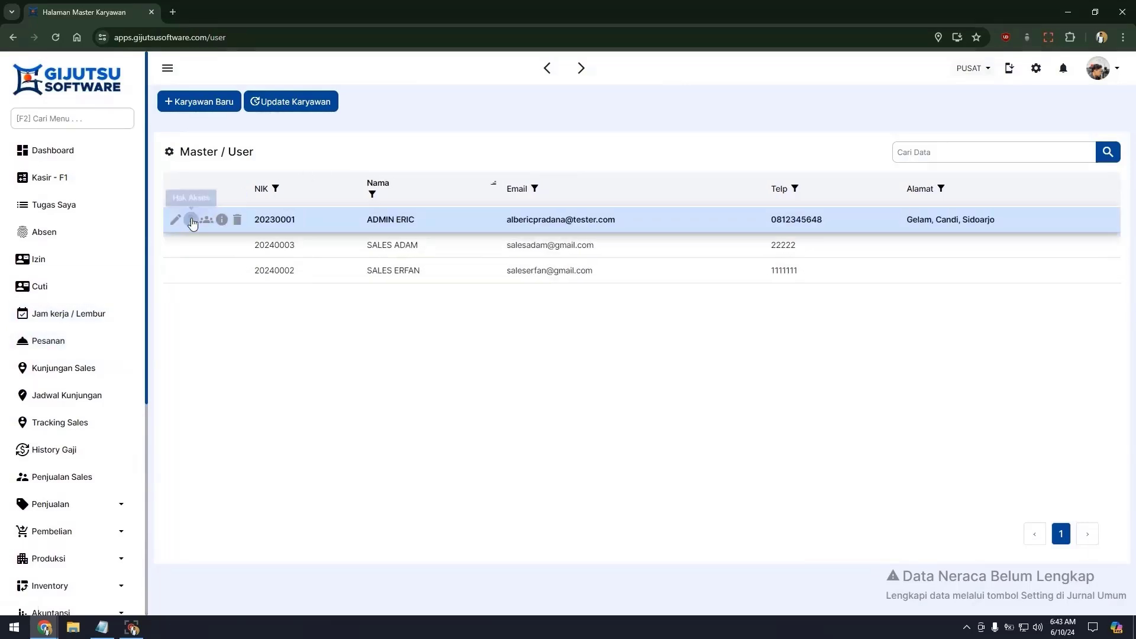
In the admin's access rights, hide Izin, Cuti, Pesanan, Kunjungan Sales, Jam kerja/Lembur, History Gaji, Penjualan Sales.
click(191, 220)
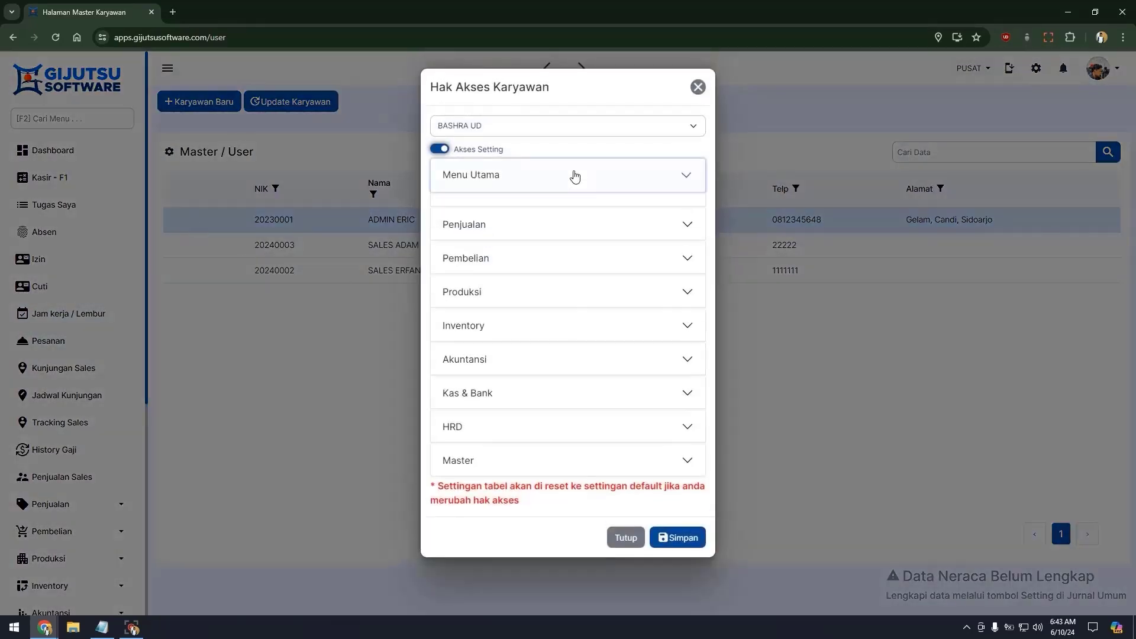
click(574, 176)
click(506, 360)
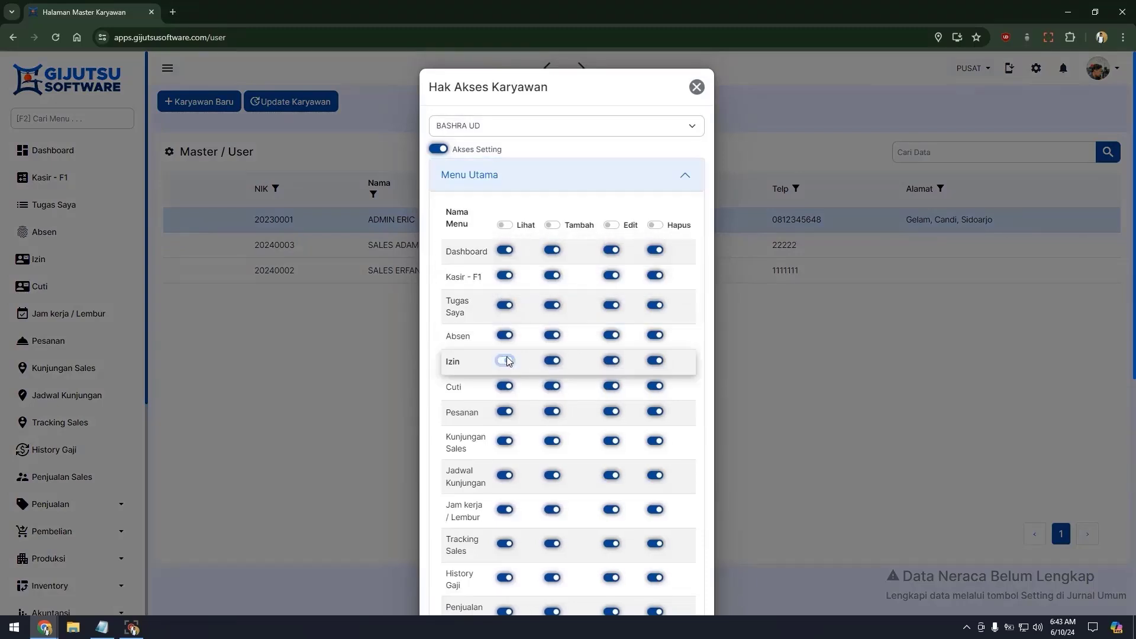
click(506, 386)
click(507, 411)
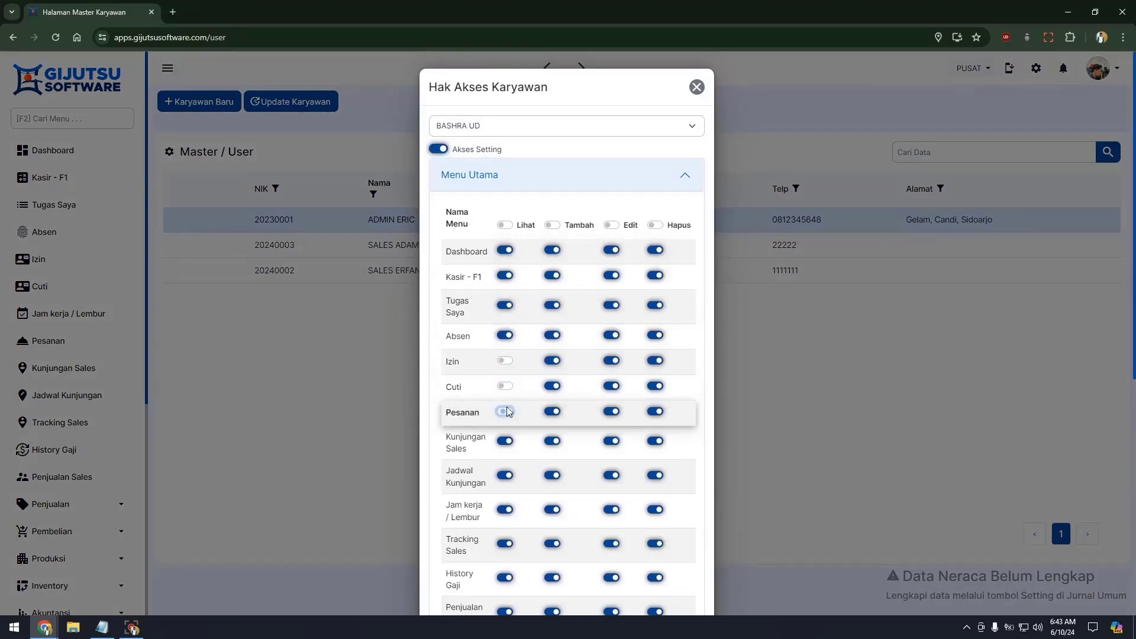
scroll(507, 411, down, 2)
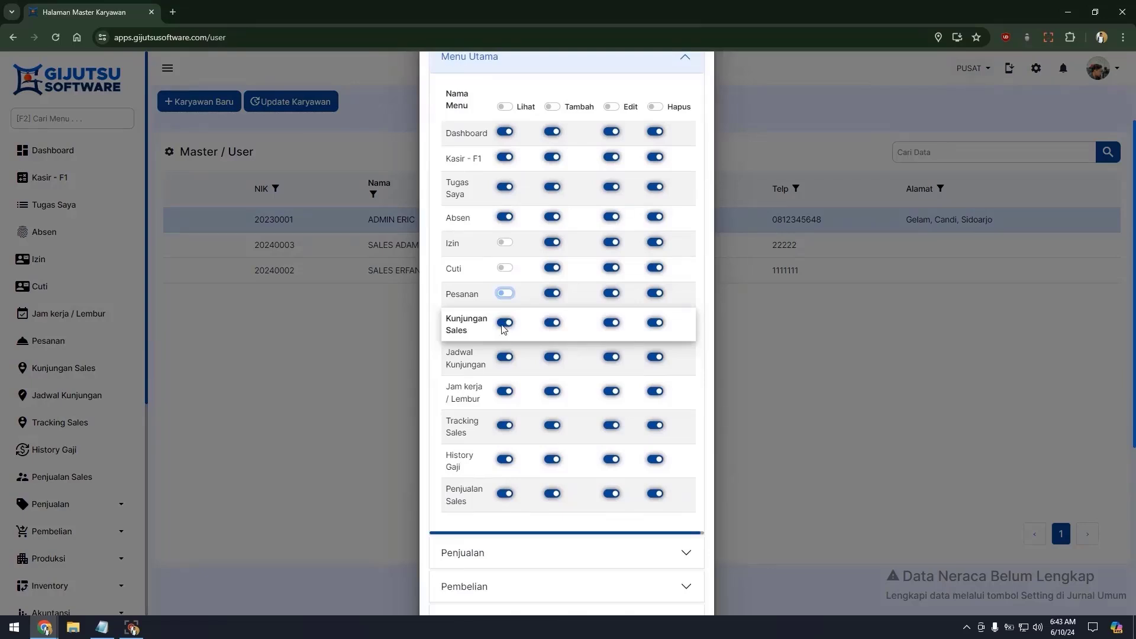
click(504, 323)
scroll(505, 331, down, 2)
click(505, 272)
click(504, 340)
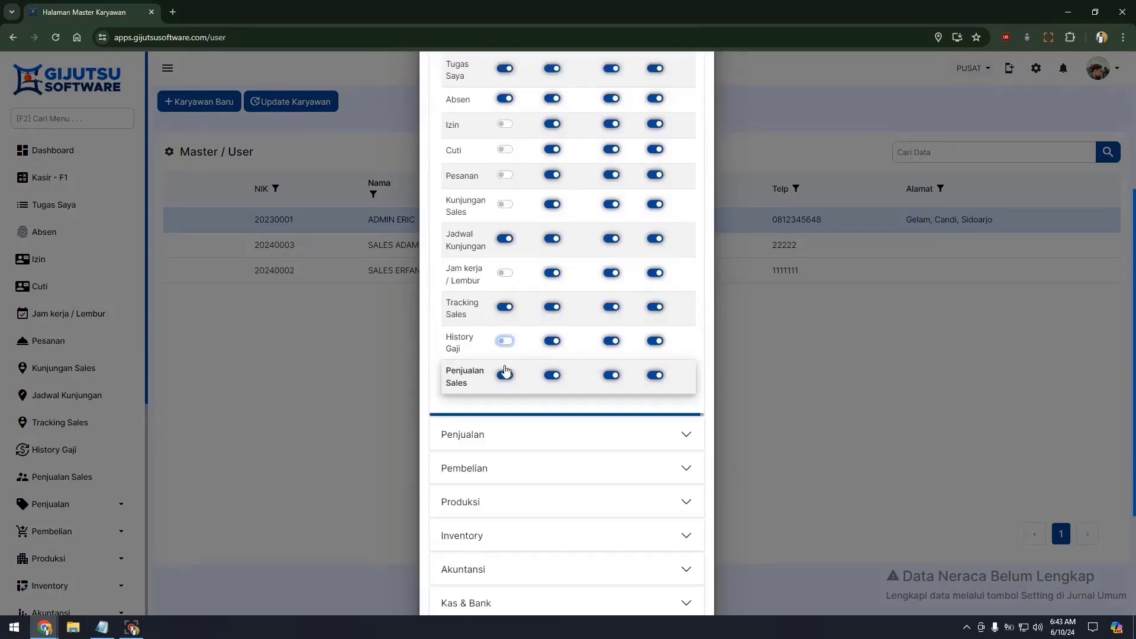
click(505, 376)
Hide all Penjualan menus except Pelanggan, Pesanan Penjualan and Jurnal Penjualan.
click(503, 438)
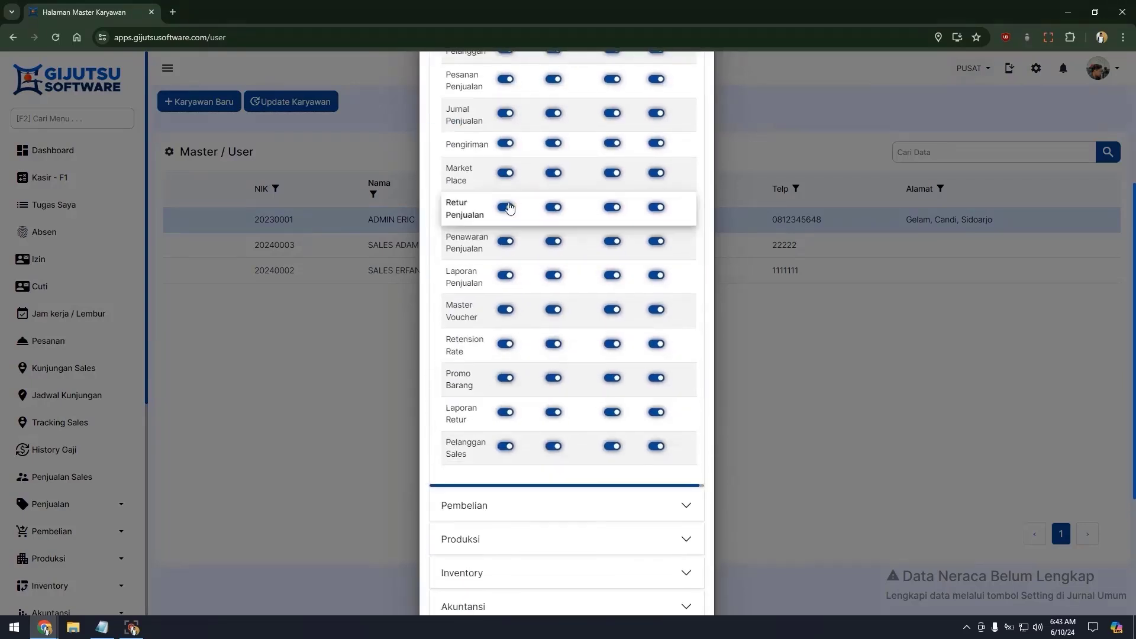
scroll(509, 178, up, 2)
click(505, 143)
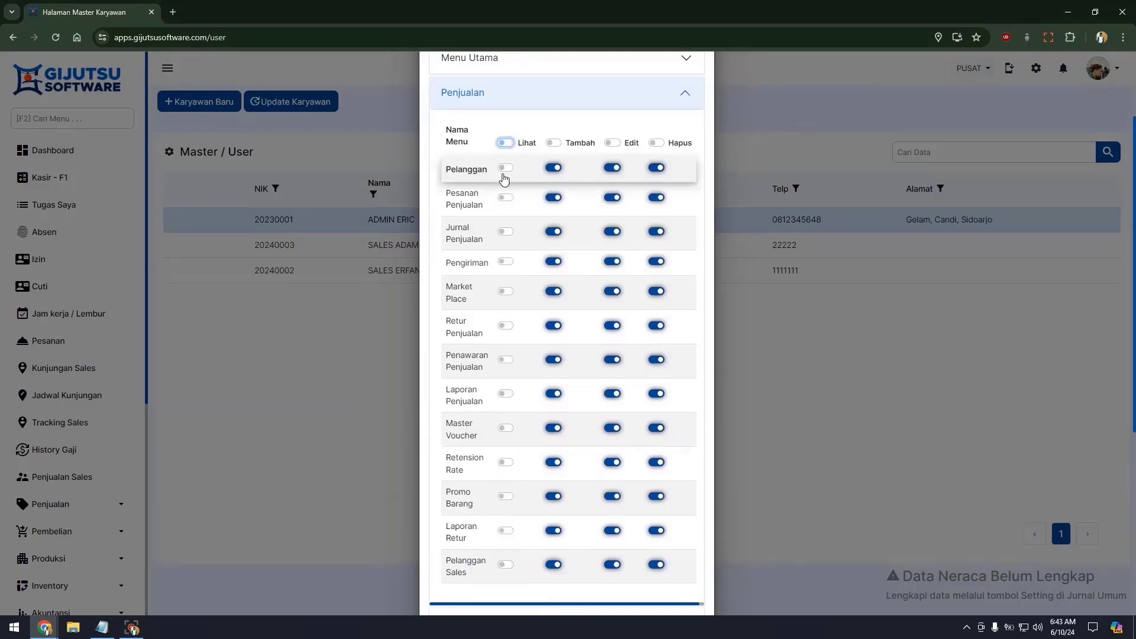
click(505, 168)
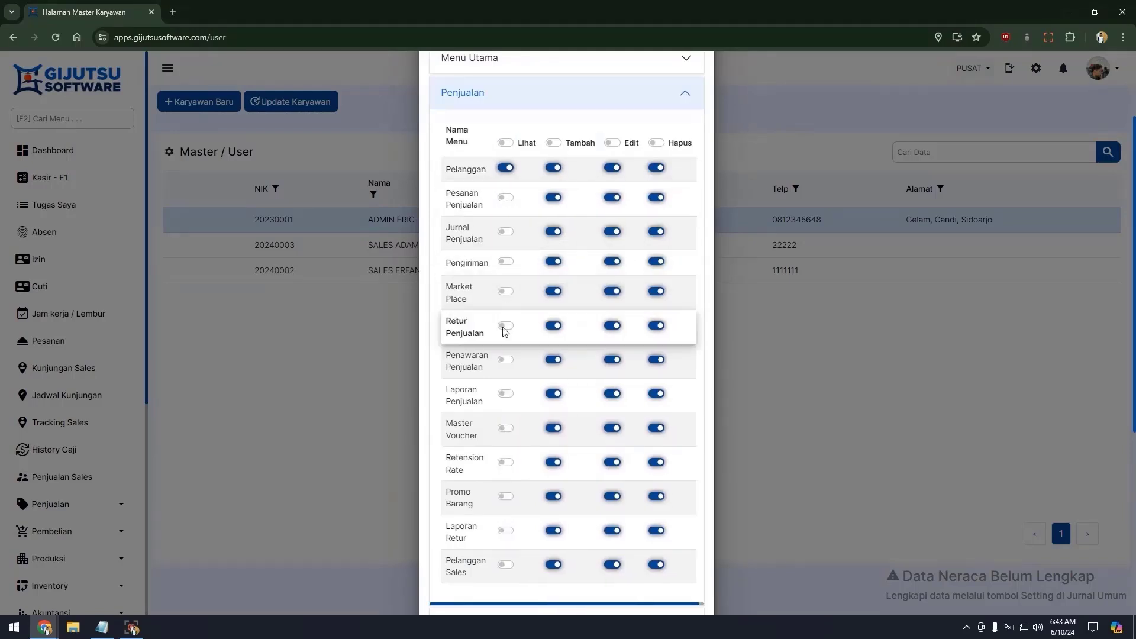
click(505, 197)
click(505, 231)
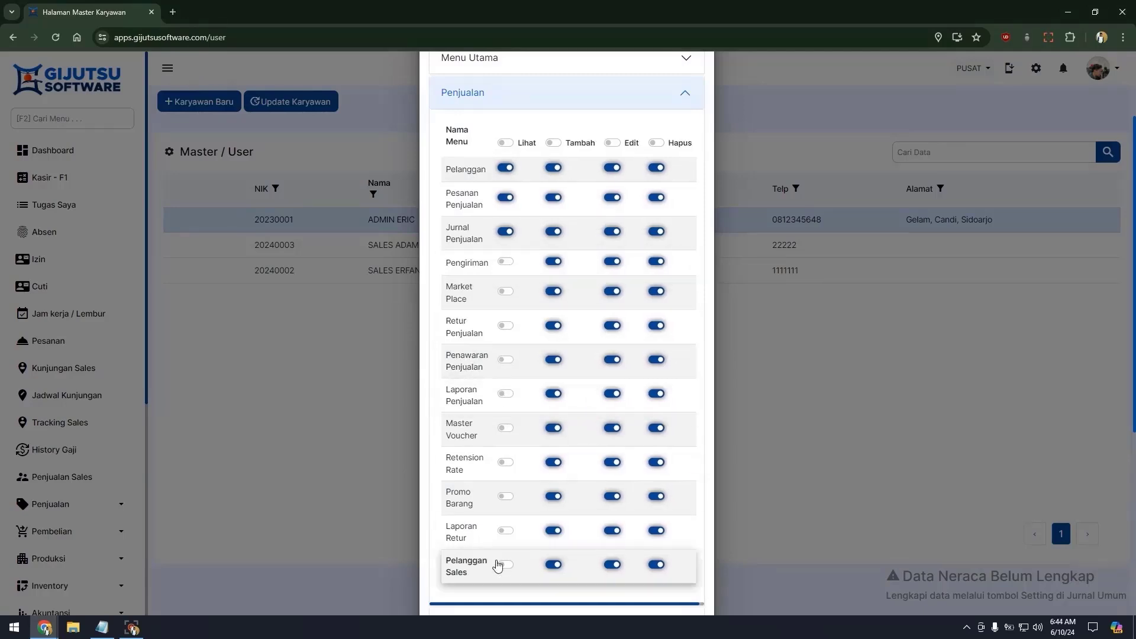
Expand Pembelian, Produksi, Inventory and Akuntansi, and hide Aset and Laporan Tagging.
scroll(502, 443, down, 3)
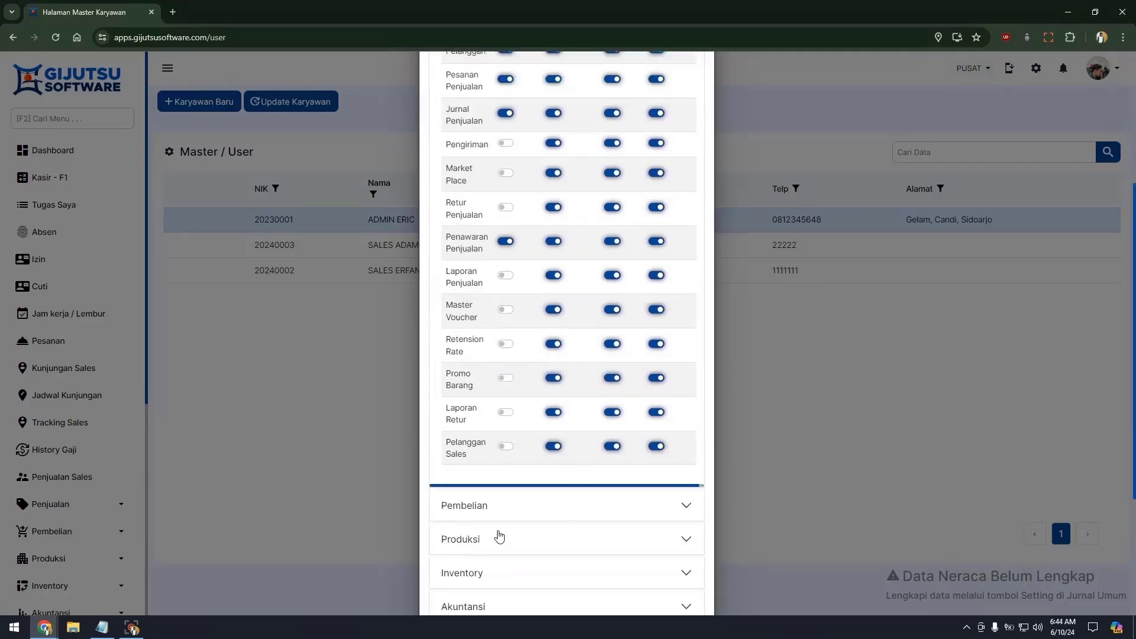
click(498, 505)
click(467, 463)
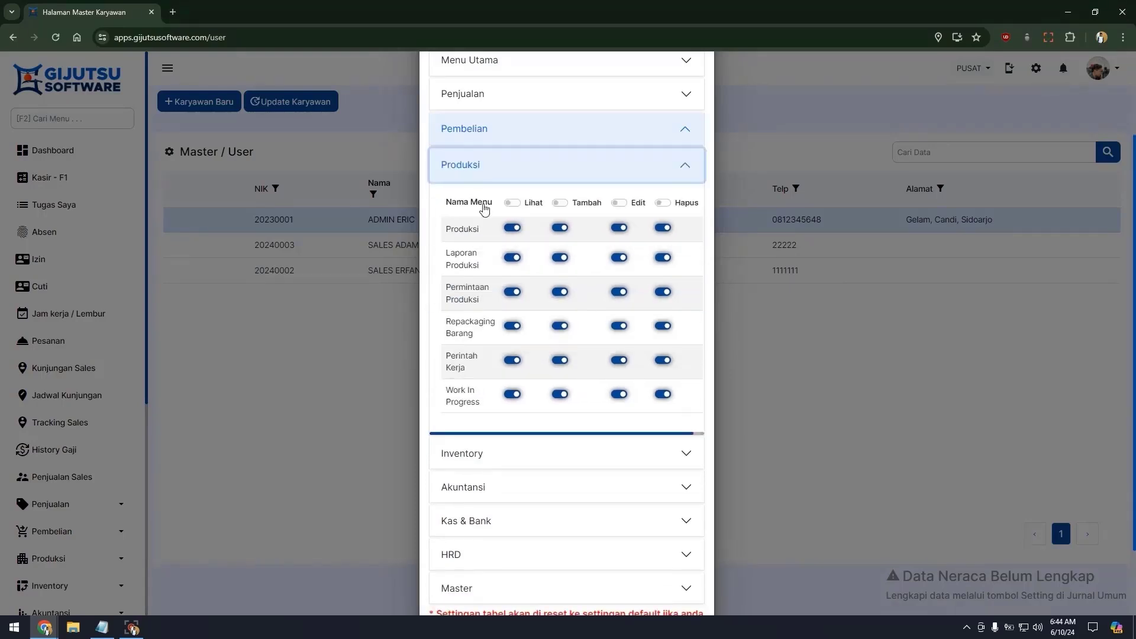
click(492, 454)
click(482, 514)
scroll(482, 514, down, 5)
click(501, 383)
click(501, 355)
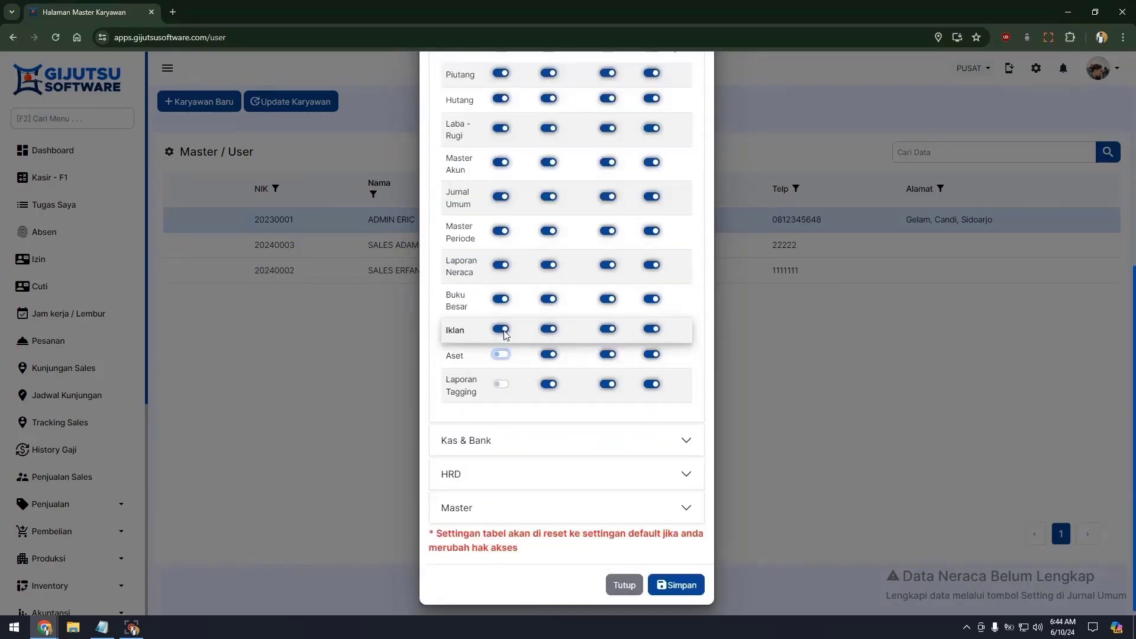
Hide Kas & Bank Penerimaan and the HRD menus, then save the access rights.
click(501, 441)
click(517, 328)
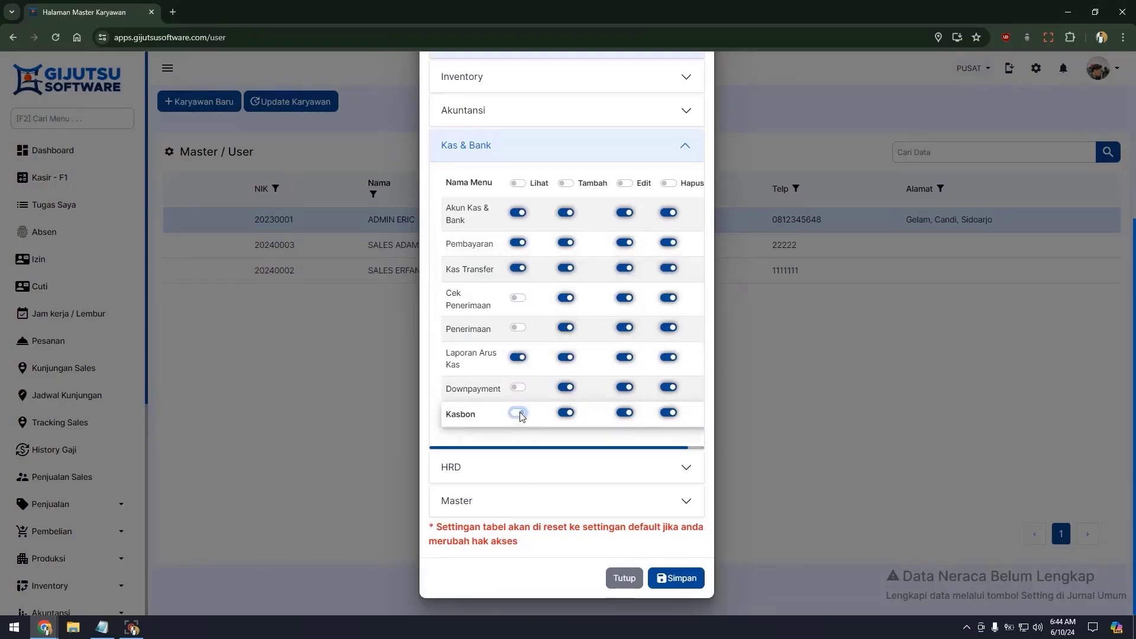
click(514, 467)
click(515, 230)
scroll(507, 385, down, 3)
scroll(520, 296, up, 10)
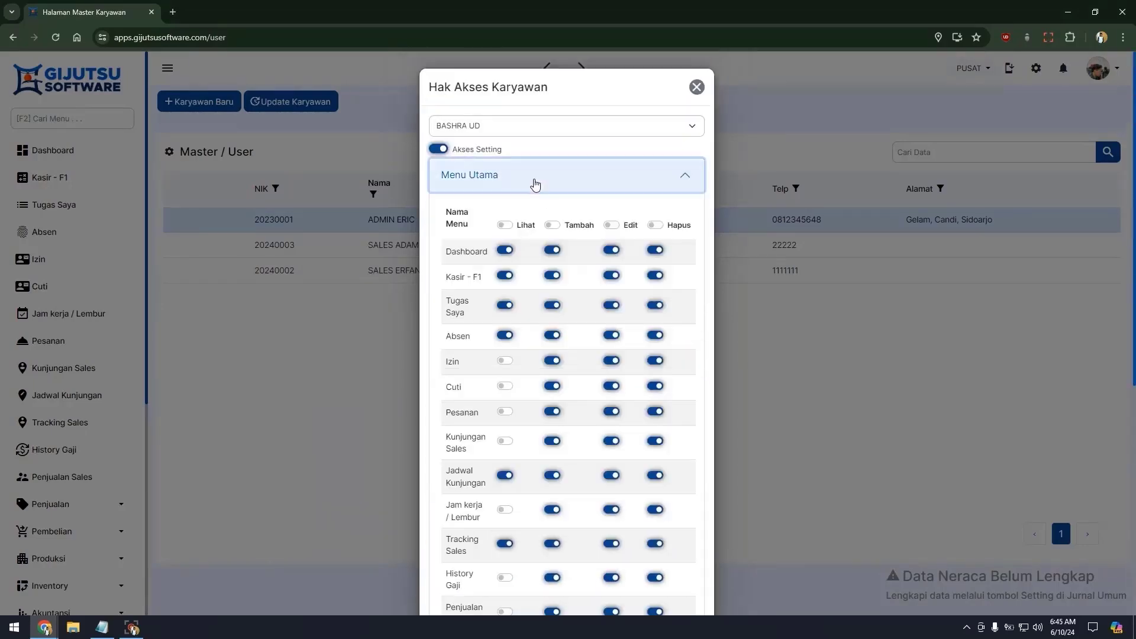
scroll(514, 414, down, 5)
scroll(592, 533, down, 5)
scroll(680, 577, up, 5)
scroll(680, 577, down, 5)
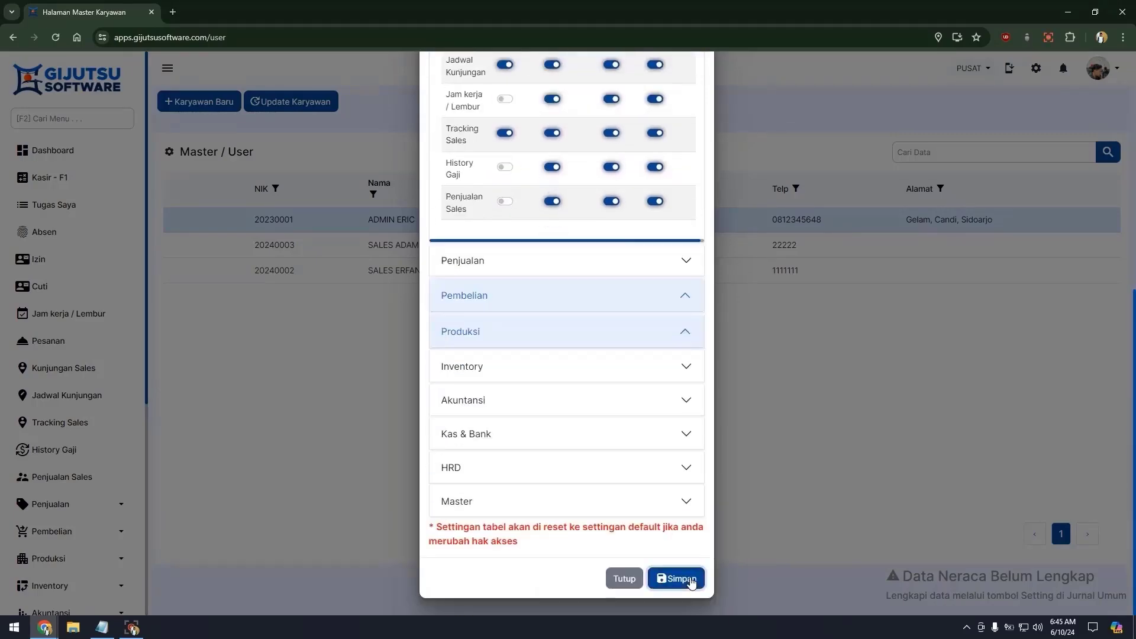
click(690, 578)
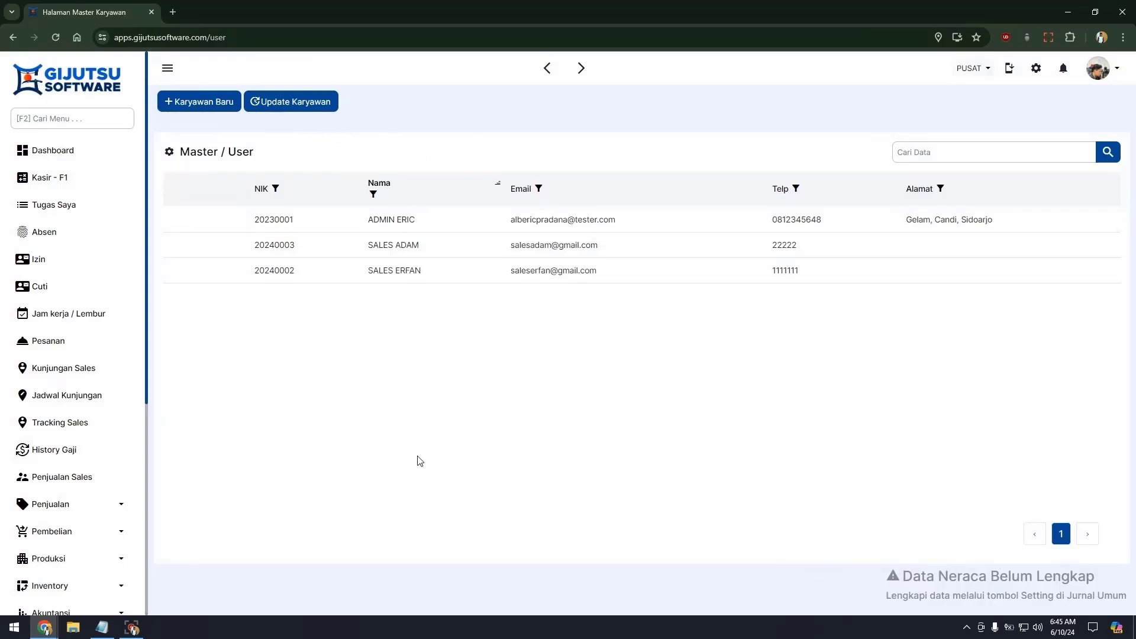
Reload the page and go to Penjualan > Pelanggan to show the empty customer list.
key(F5)
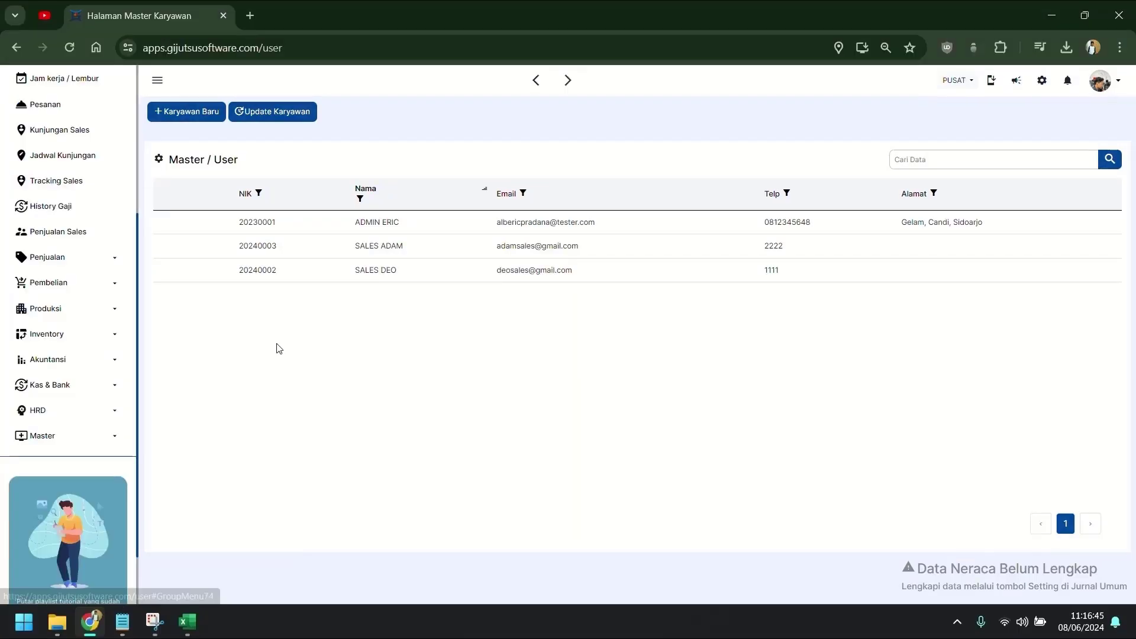
click(92, 264)
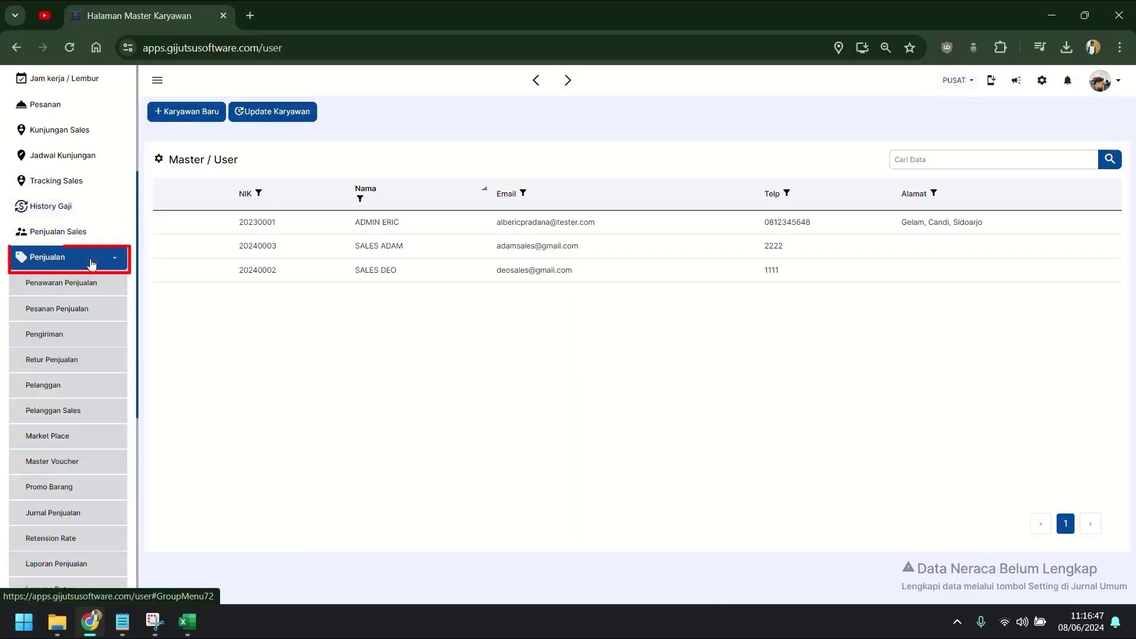
scroll(86, 278, down, 1)
click(76, 322)
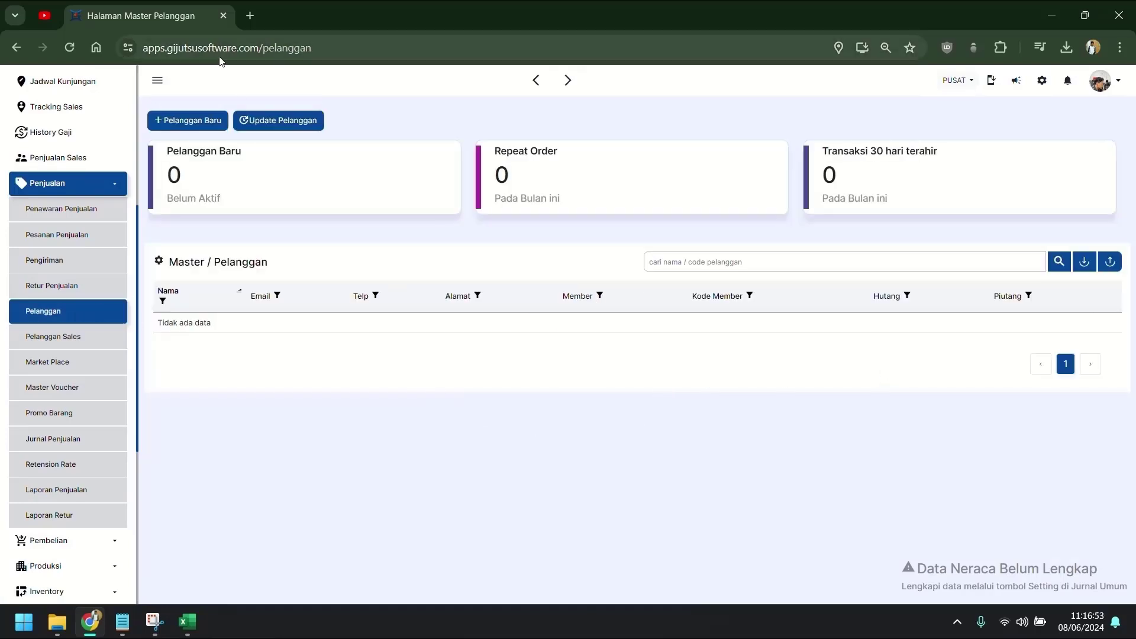
click(190, 123)
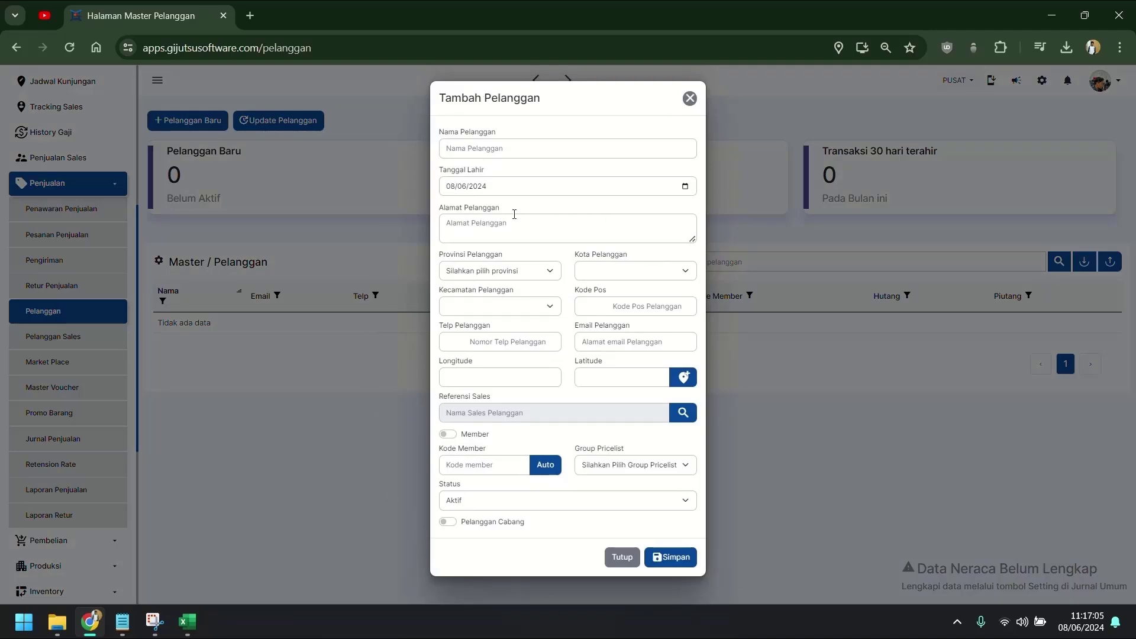
click(622, 557)
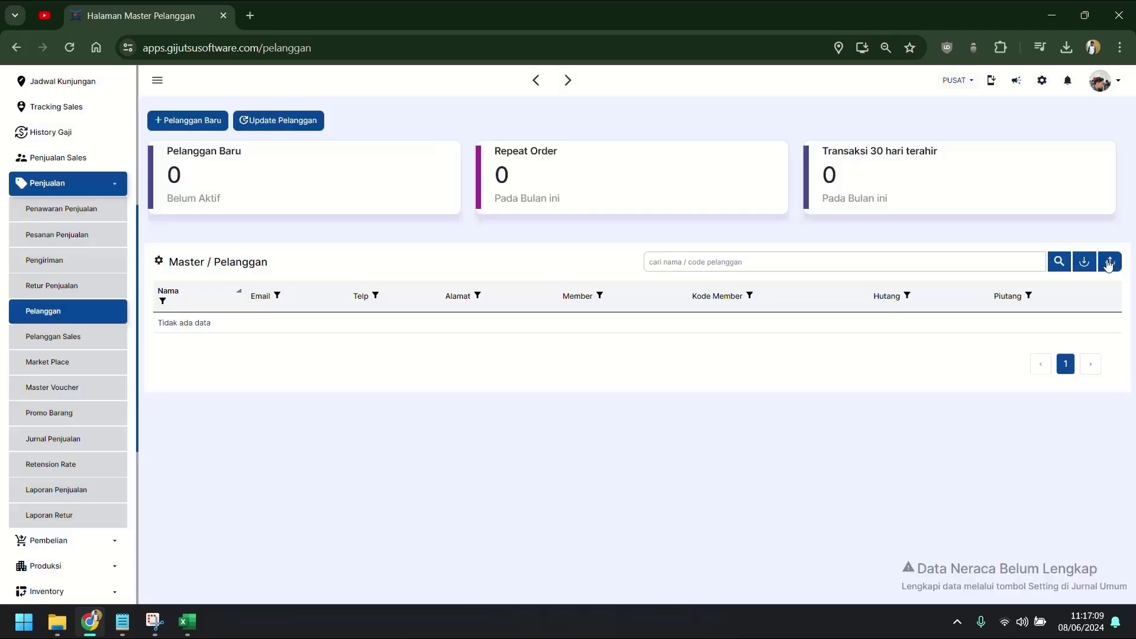
click(1090, 260)
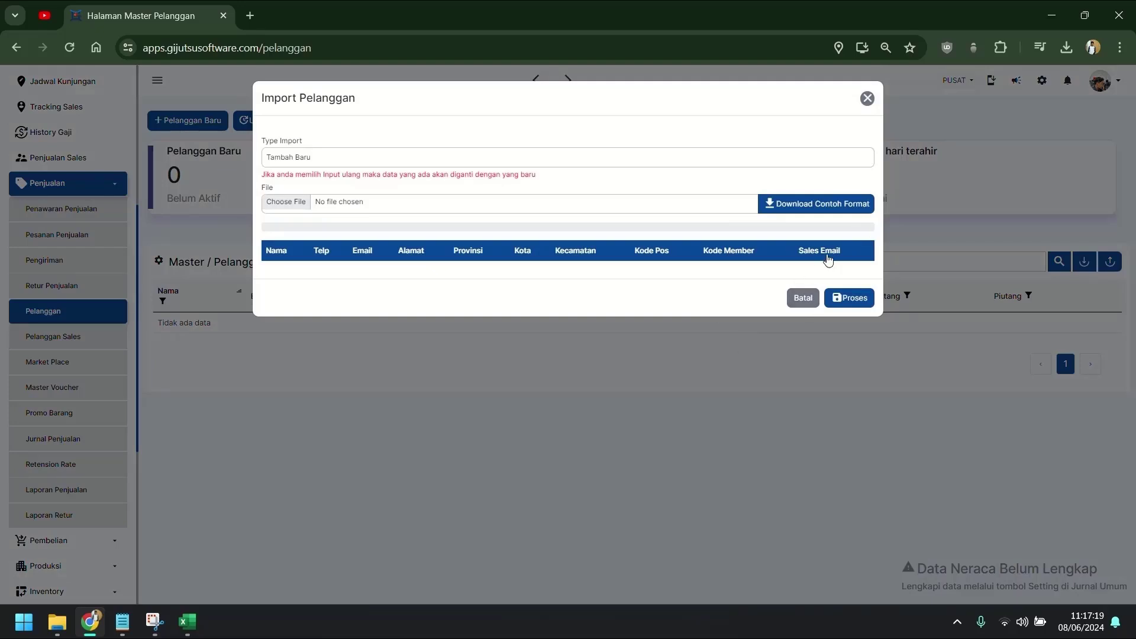
key(Escape)
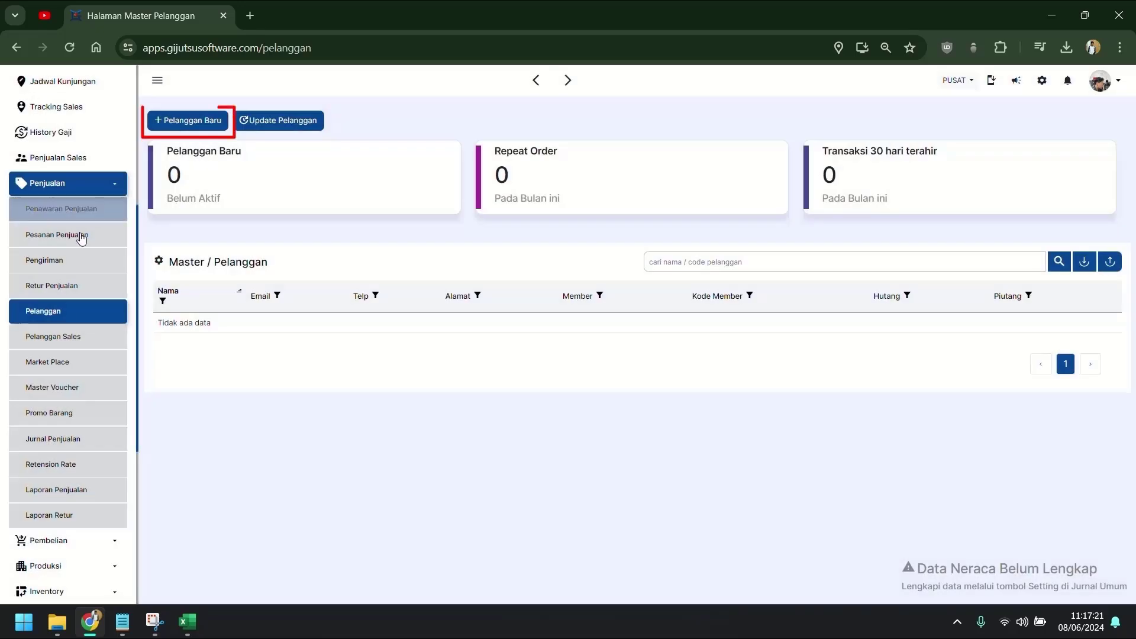
Start a new customer named 'UD' with address 'SIDOARJO CANDI'.
click(186, 124)
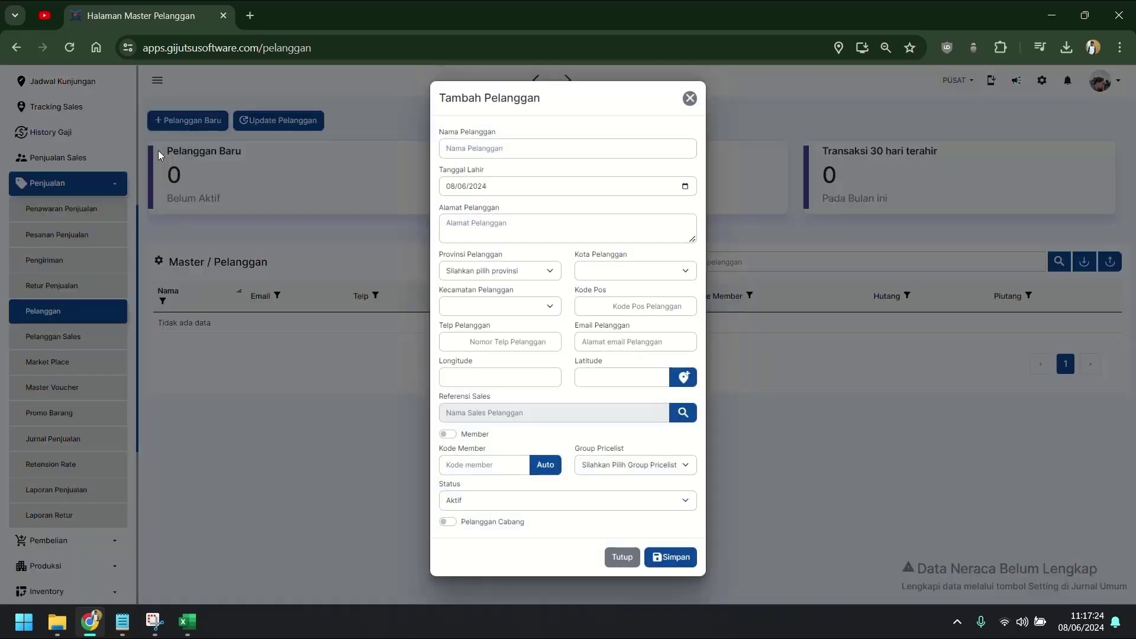
click(646, 149)
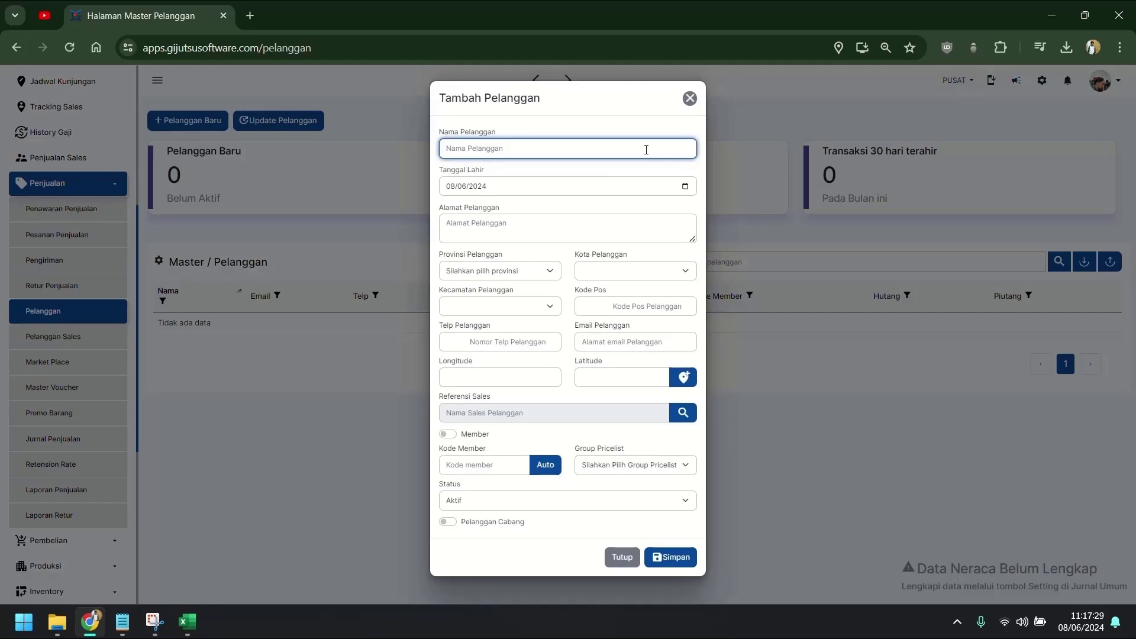
text(UD)
key(Tab)
key(Tab)
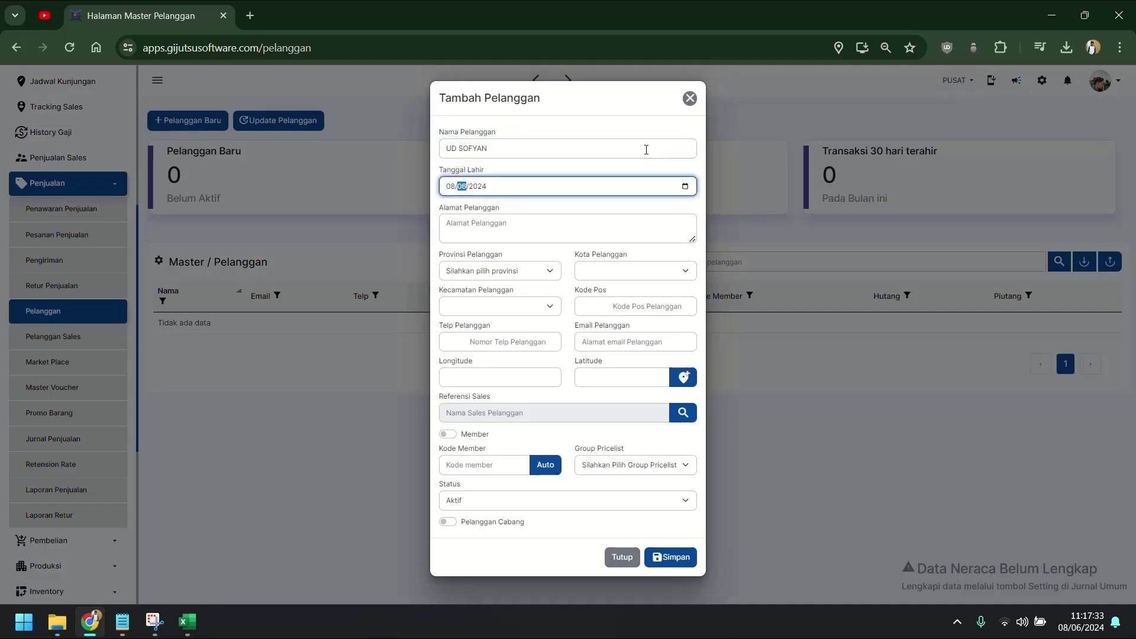
key(Tab)
key(Tab)
text(S)
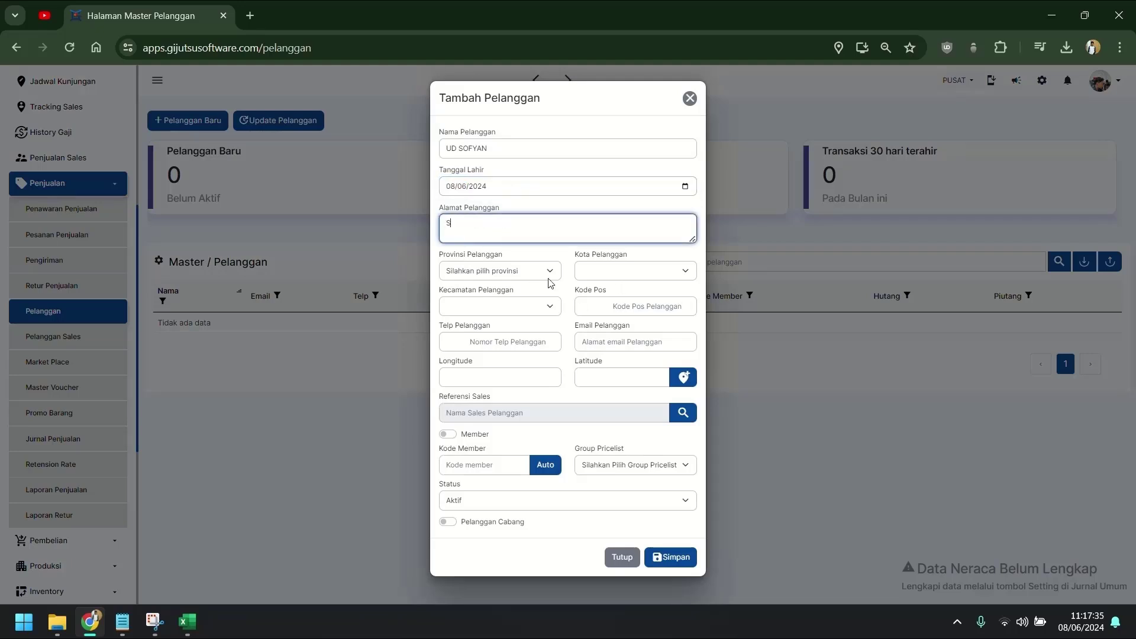
text(IDOARJO CANDI)
Set province Jawa Timur, city Kab Sidoarjo and subdistrict Candi.
click(549, 274)
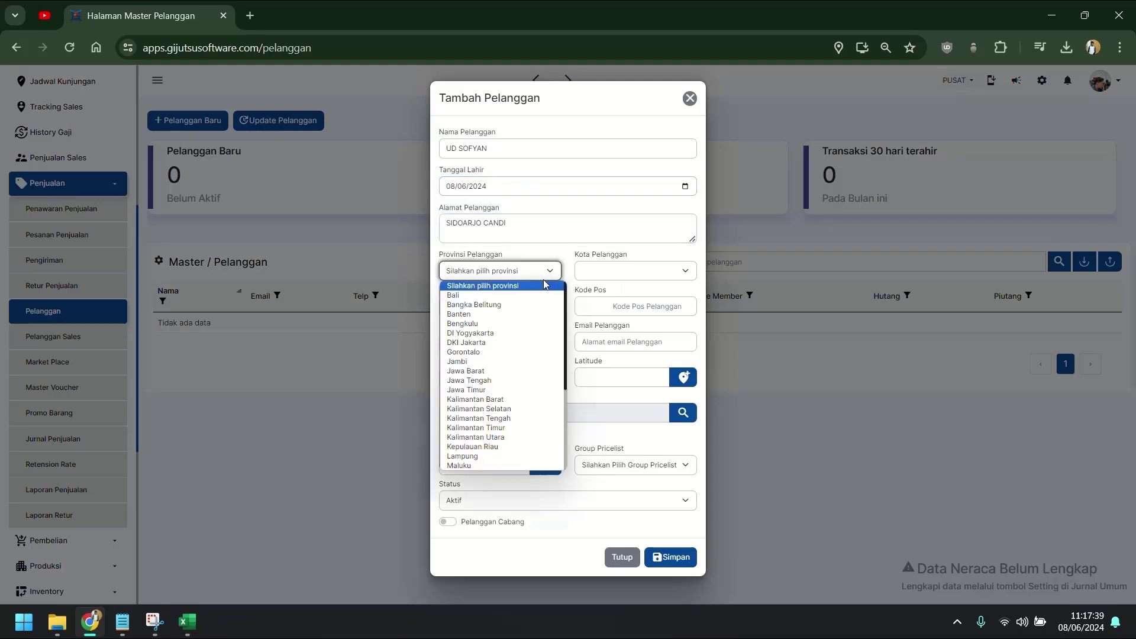
click(503, 393)
click(633, 270)
scroll(624, 371, down, 4)
click(604, 293)
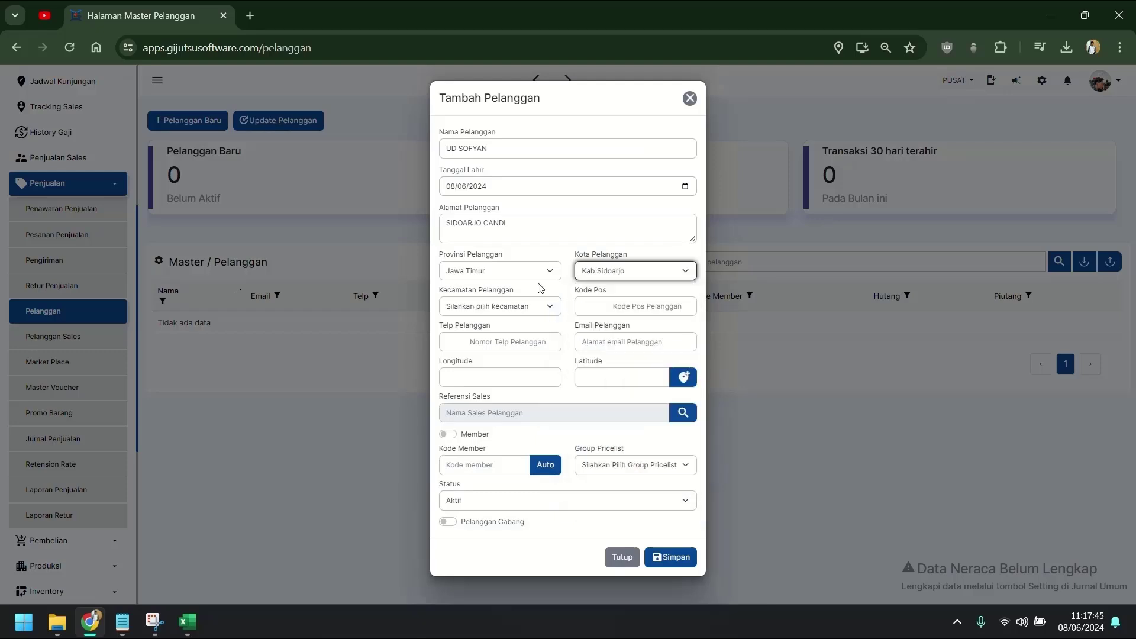
click(500, 306)
click(503, 350)
Enter the customer's phone number, then select the longitude and latitude fields.
click(509, 341)
text(11)
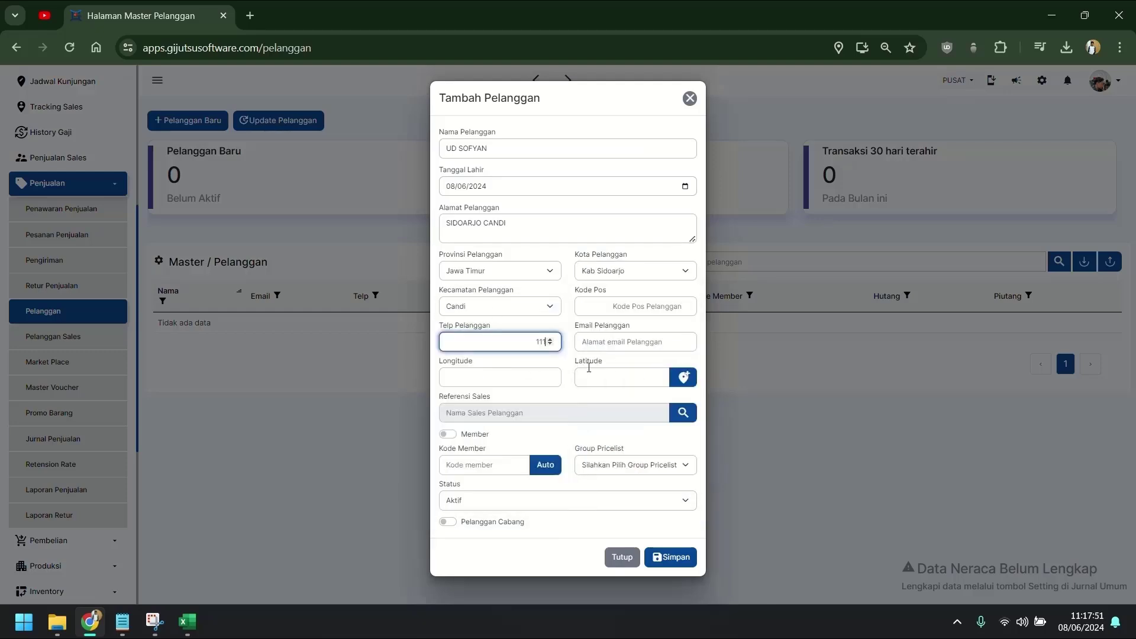
text(11)
key(BackSpace)
key(BackSpace)
key(BackSpace)
key(BackSpace)
text(8)
click(617, 435)
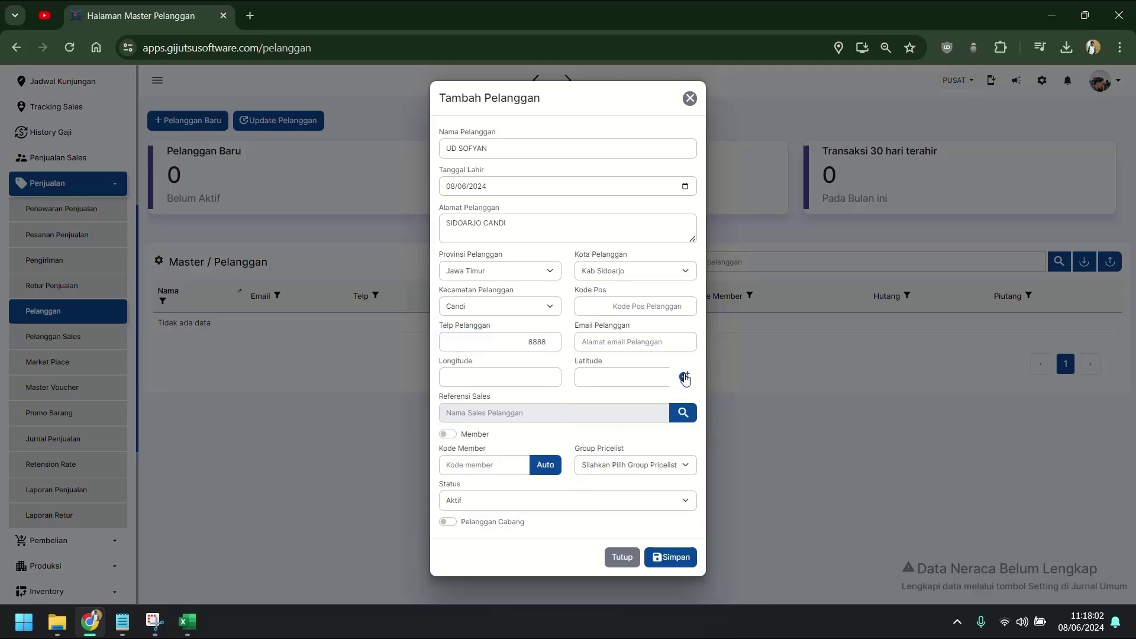
click(543, 379)
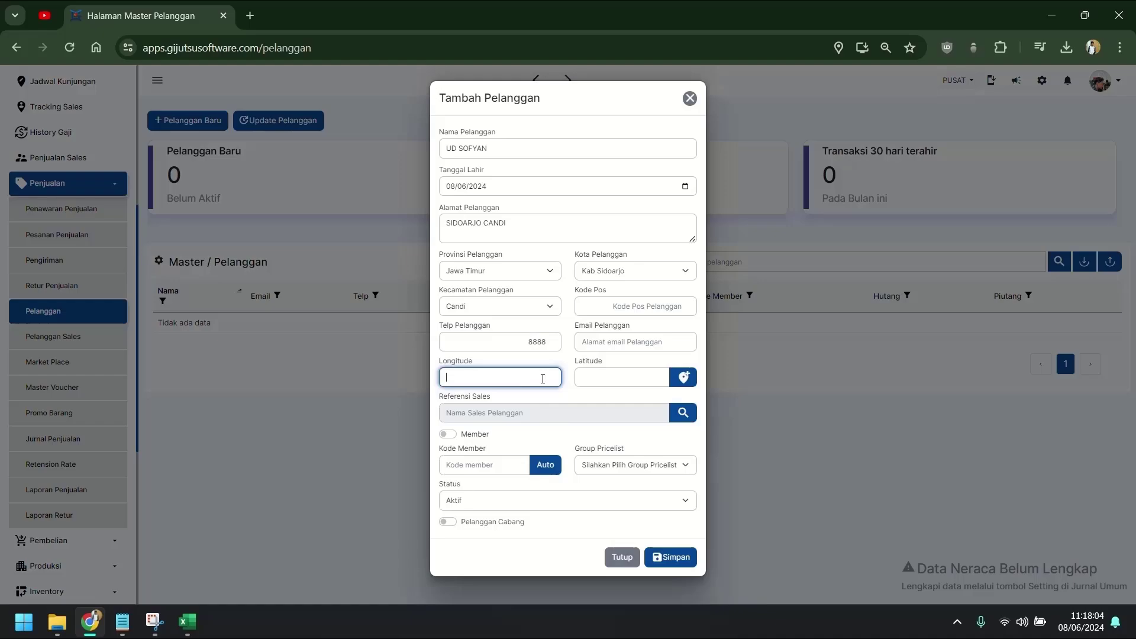
click(620, 384)
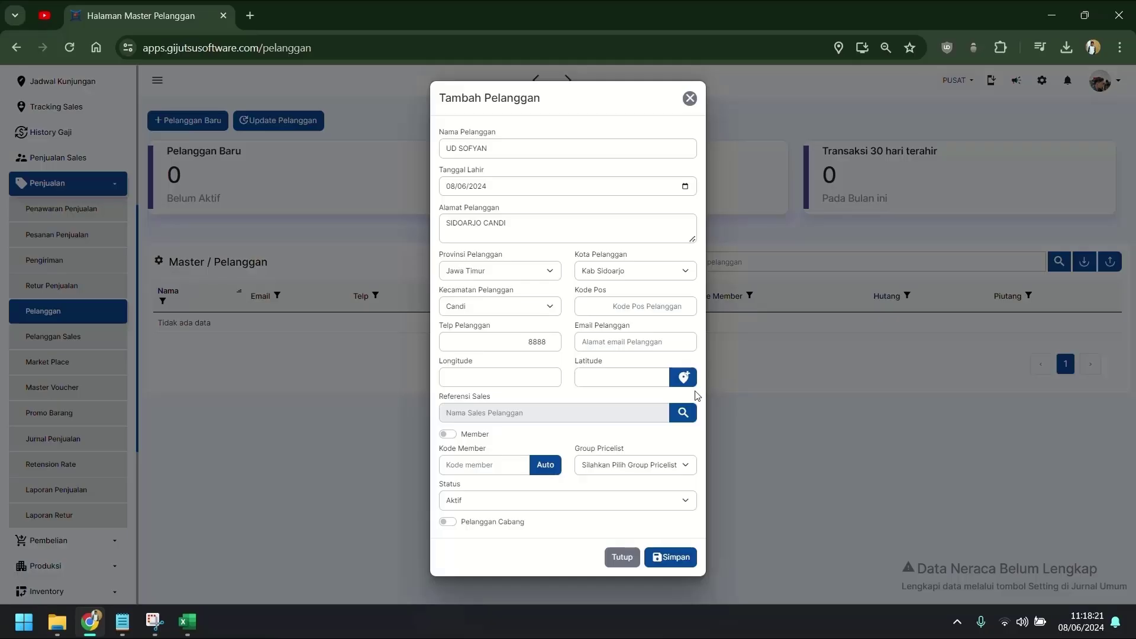
Fill coordinates from current location, auto-generate the member code, and save customer UD SOFYAN.
click(686, 386)
click(531, 465)
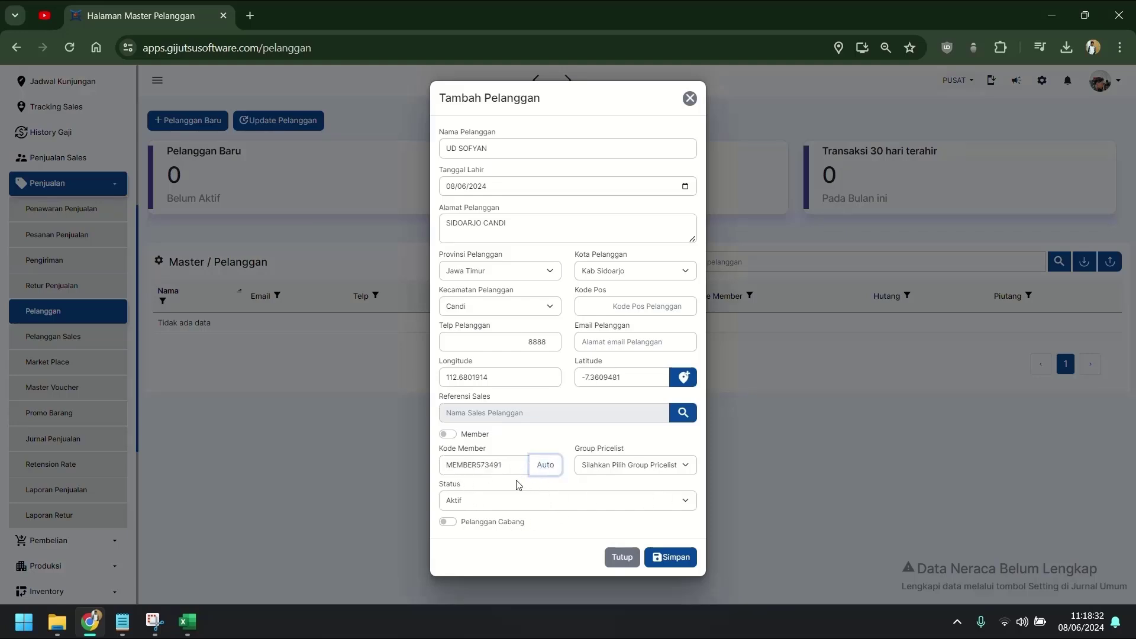
click(669, 468)
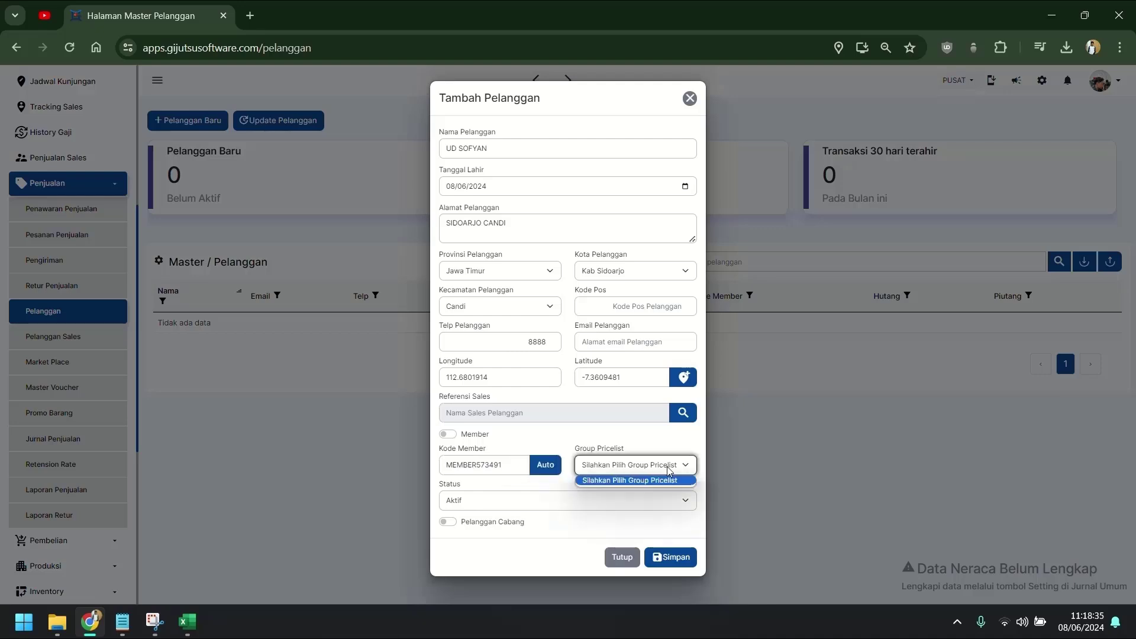
drag(576, 452, 632, 456)
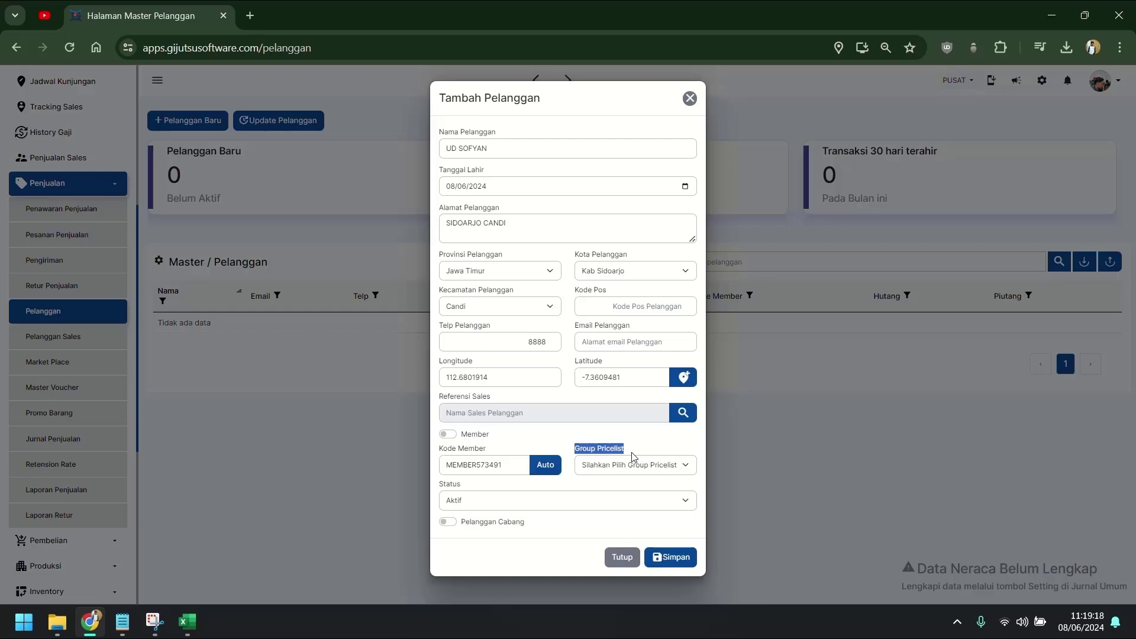
click(672, 454)
click(687, 557)
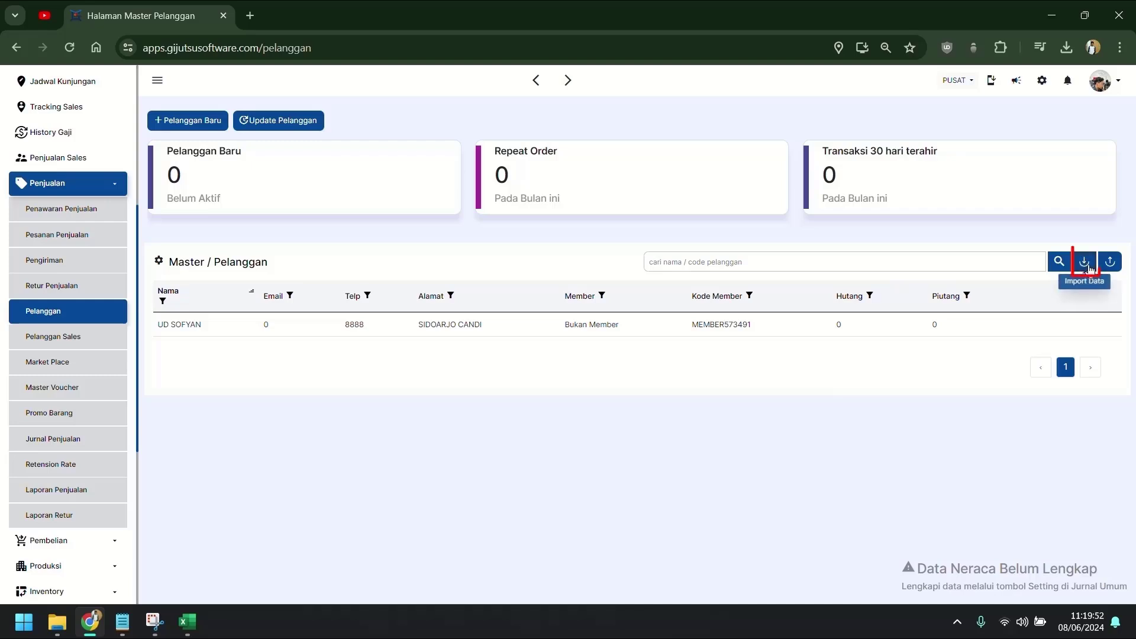
Download the sample customer import format via Import Data and open it in Excel.
click(1086, 264)
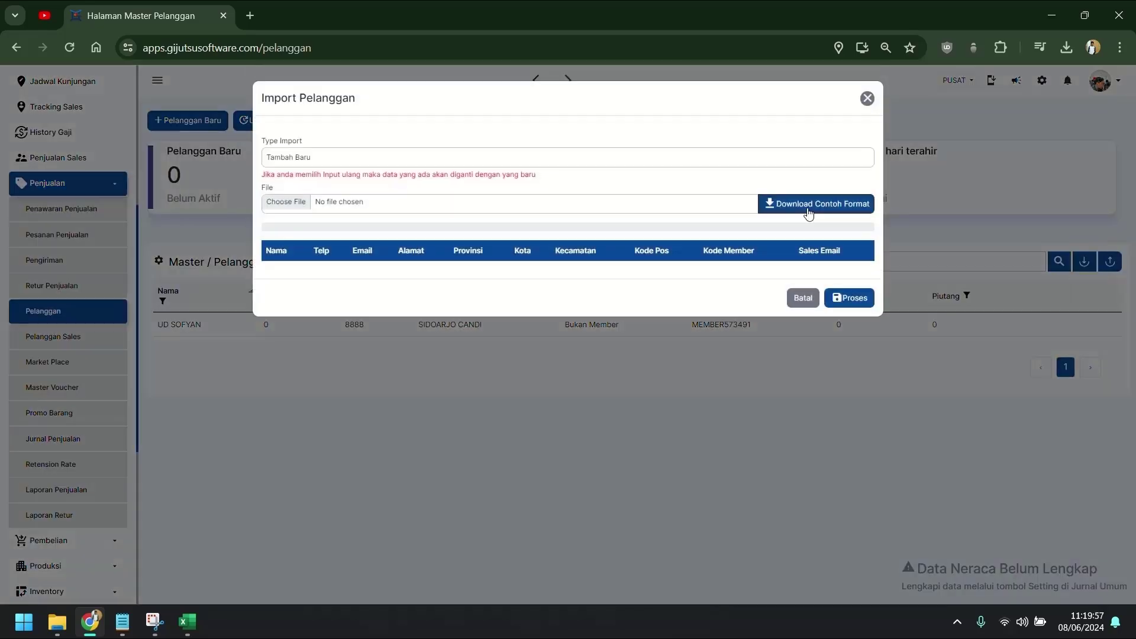
click(809, 212)
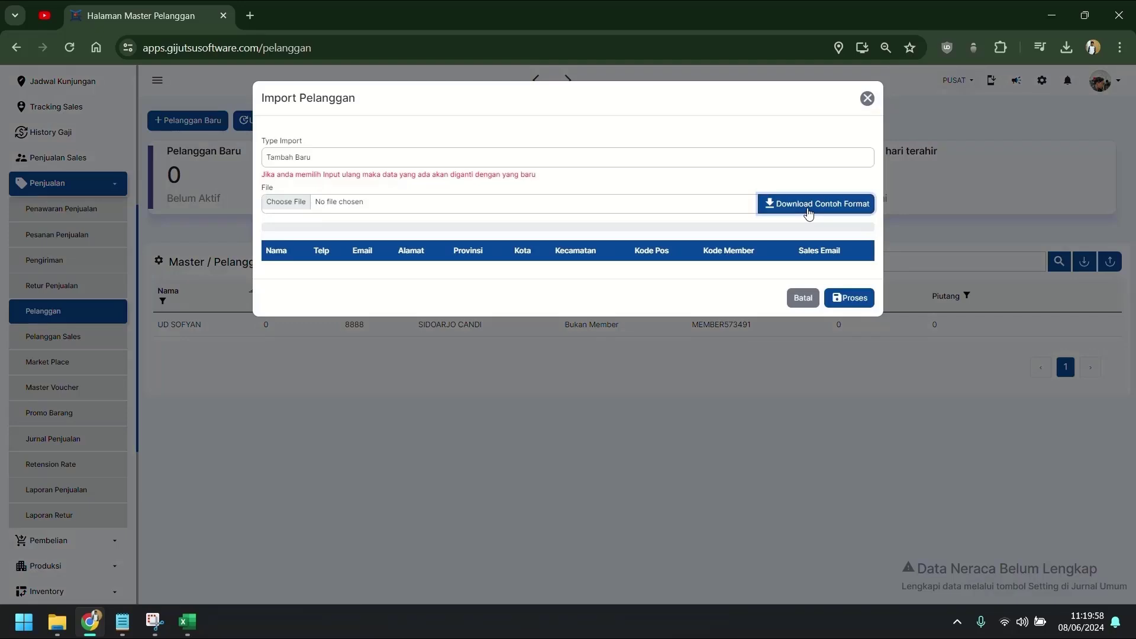
click(1063, 51)
click(929, 116)
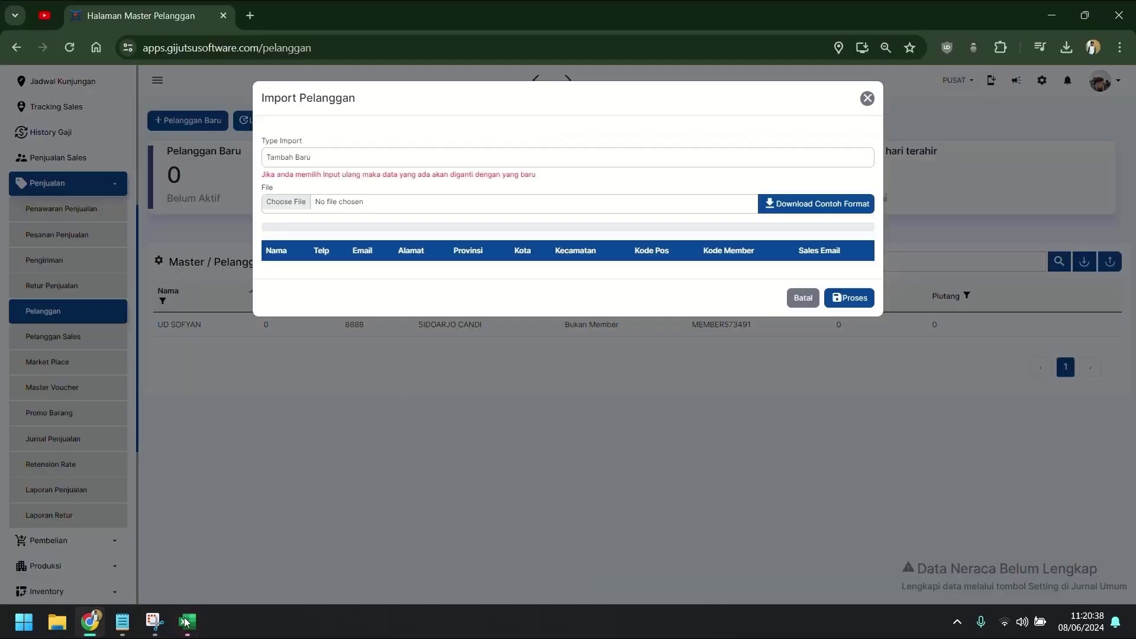
Maximise the Template master pelanggan workbook, select J2 under SALES_EMAIL, and switch back to Chrome.
click(187, 621)
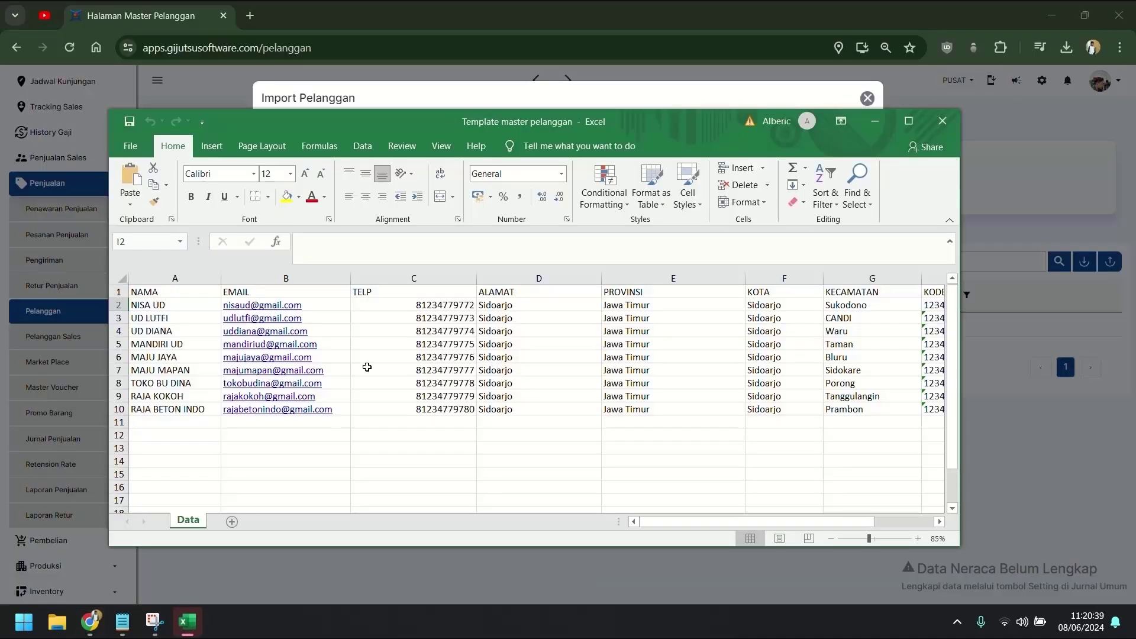
click(909, 121)
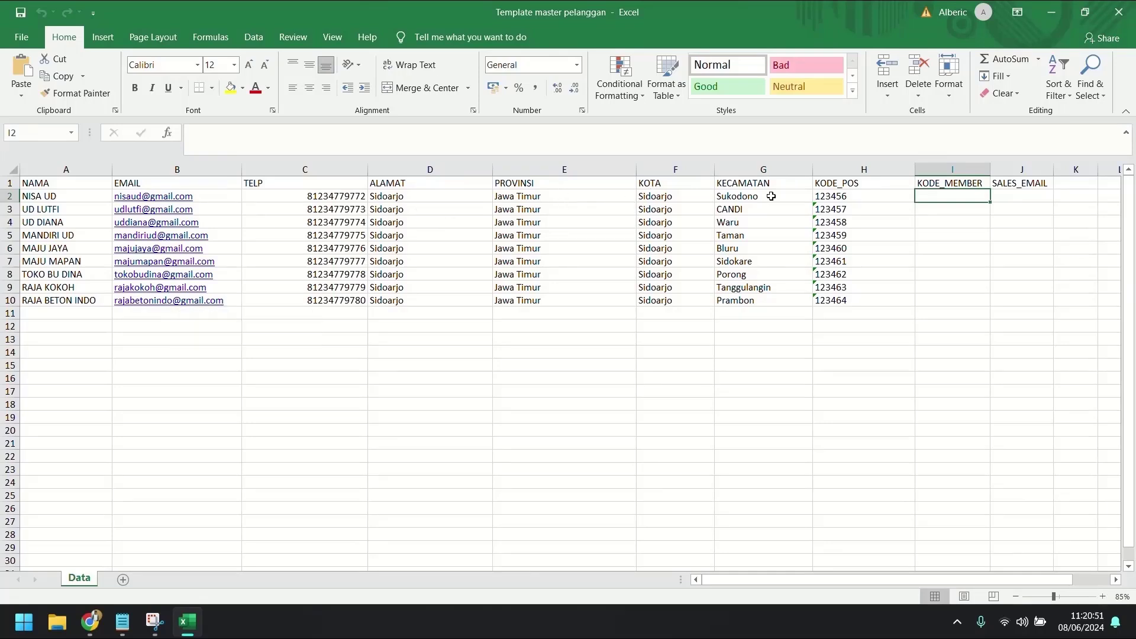
click(1019, 194)
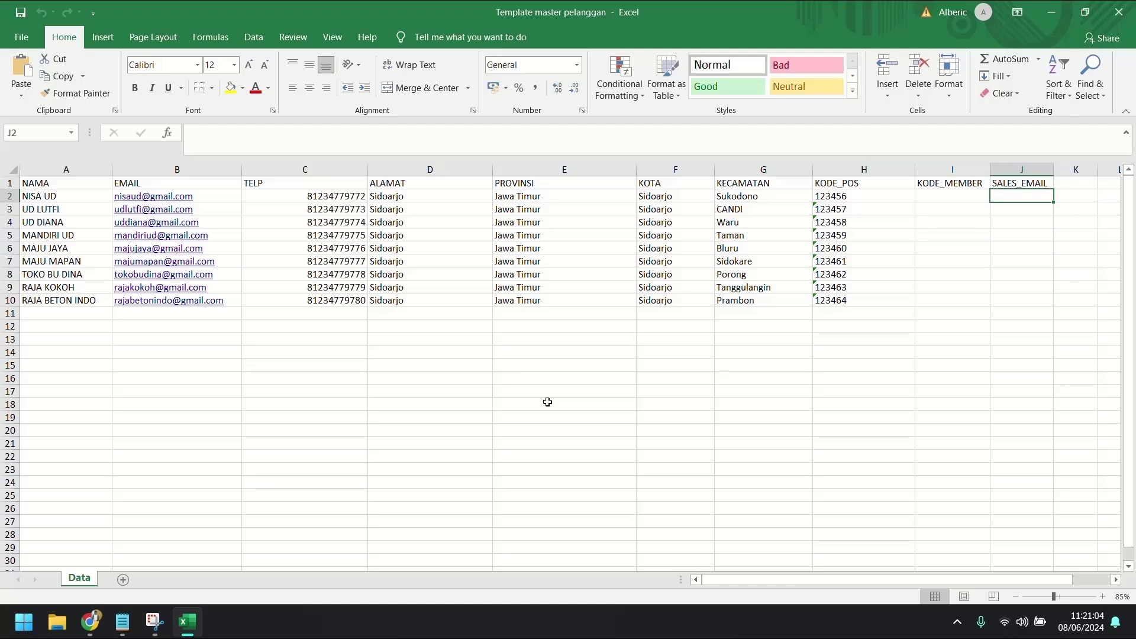
click(93, 623)
Cancel the import dialog and copy the sales employee's e-mail from HRD > Master Karyawan.
click(802, 297)
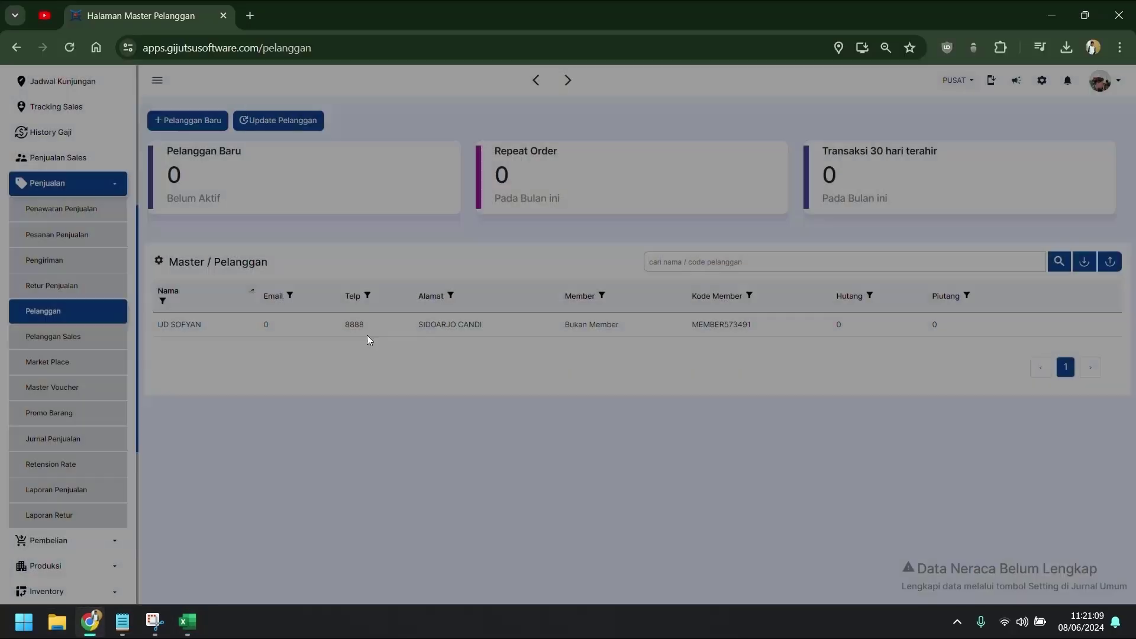
scroll(35, 503, down, 3)
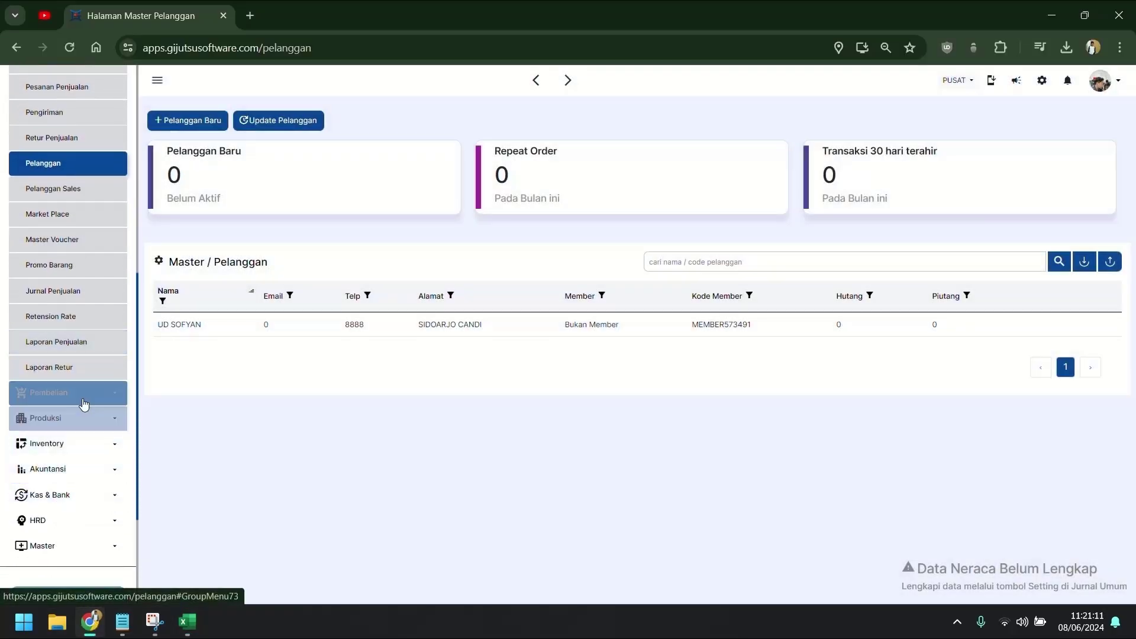
click(54, 520)
click(77, 545)
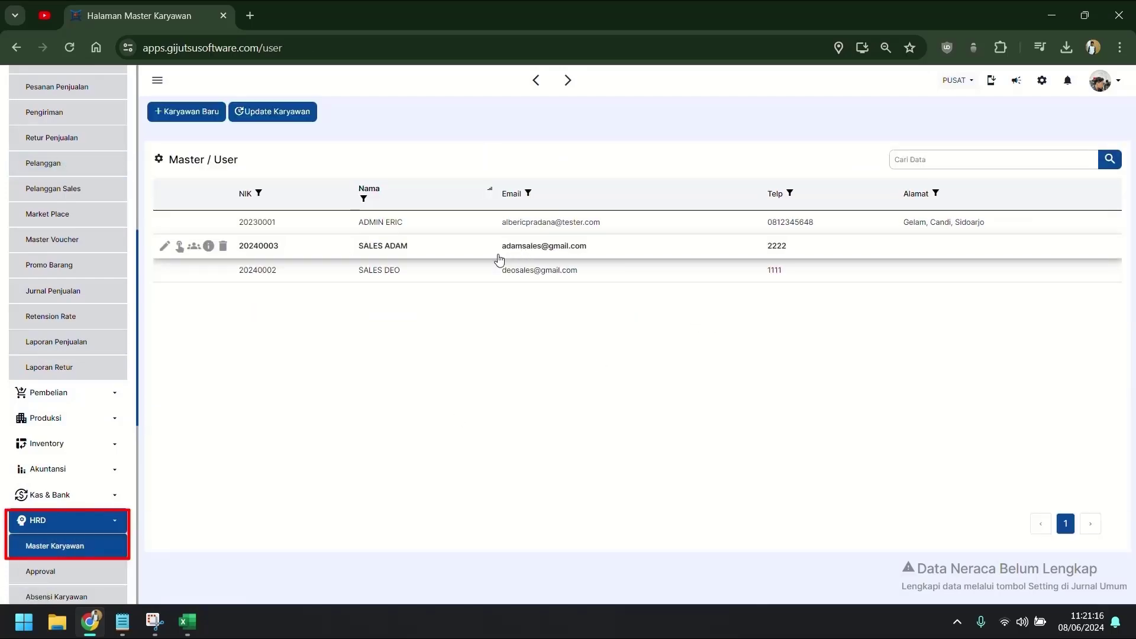
drag(497, 253, 596, 251)
key(ctrl+c)
Paste the e-mail into SALES_EMAIL J2:J6, widen column J, close Excel, and reopen Pelanggan.
click(197, 633)
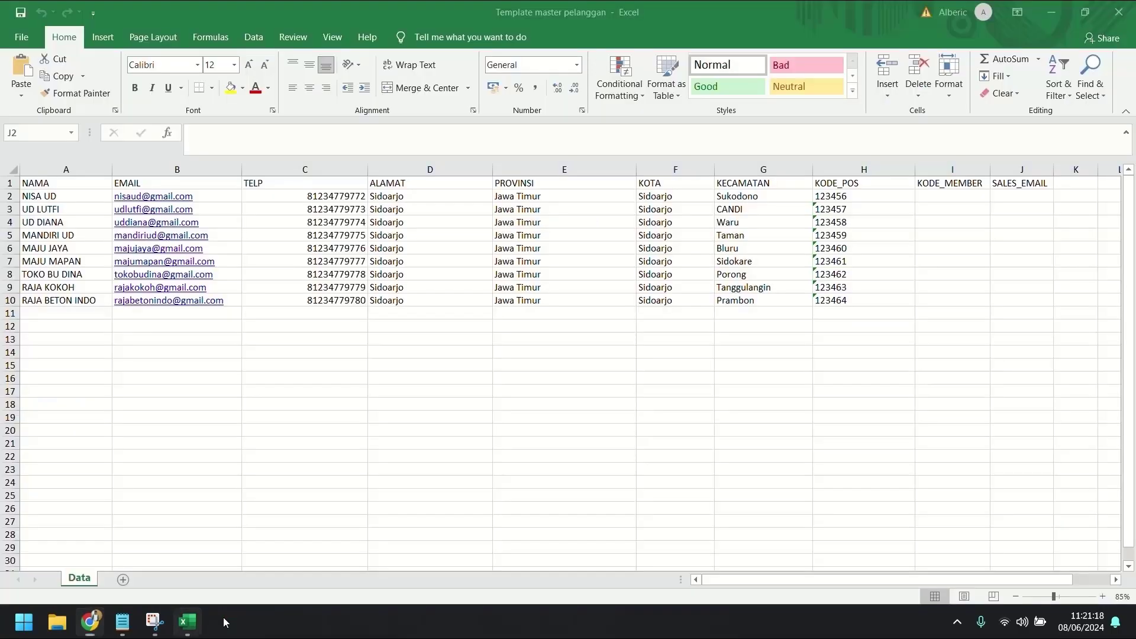
click(1020, 197)
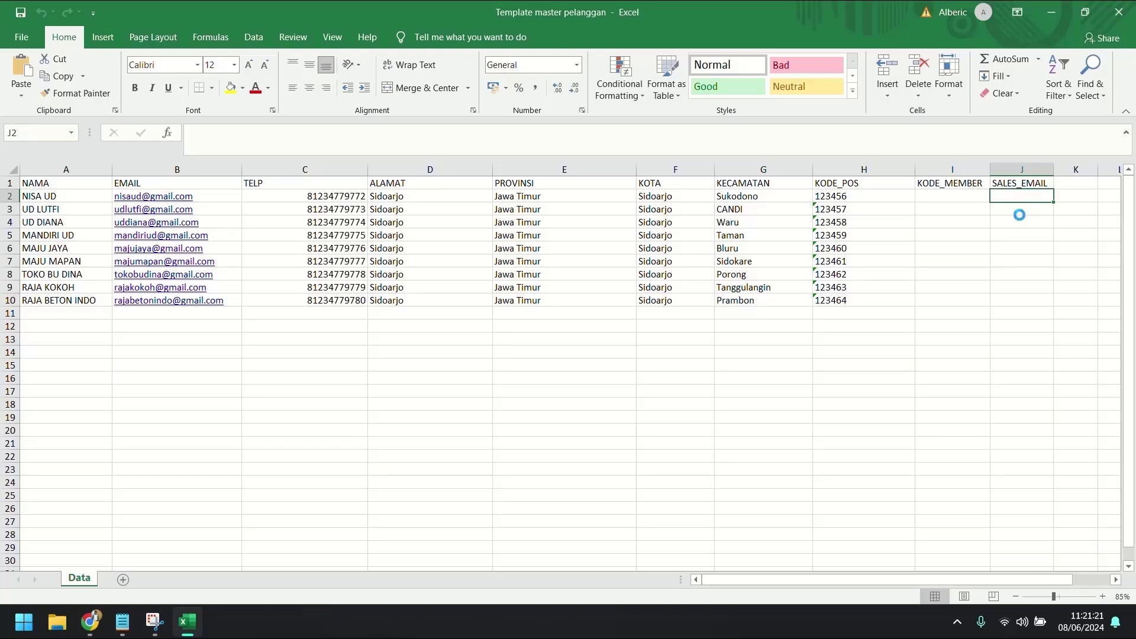
key(ctrl+v)
drag(1054, 159, 1075, 163)
drag(1074, 203, 1073, 256)
click(1030, 264)
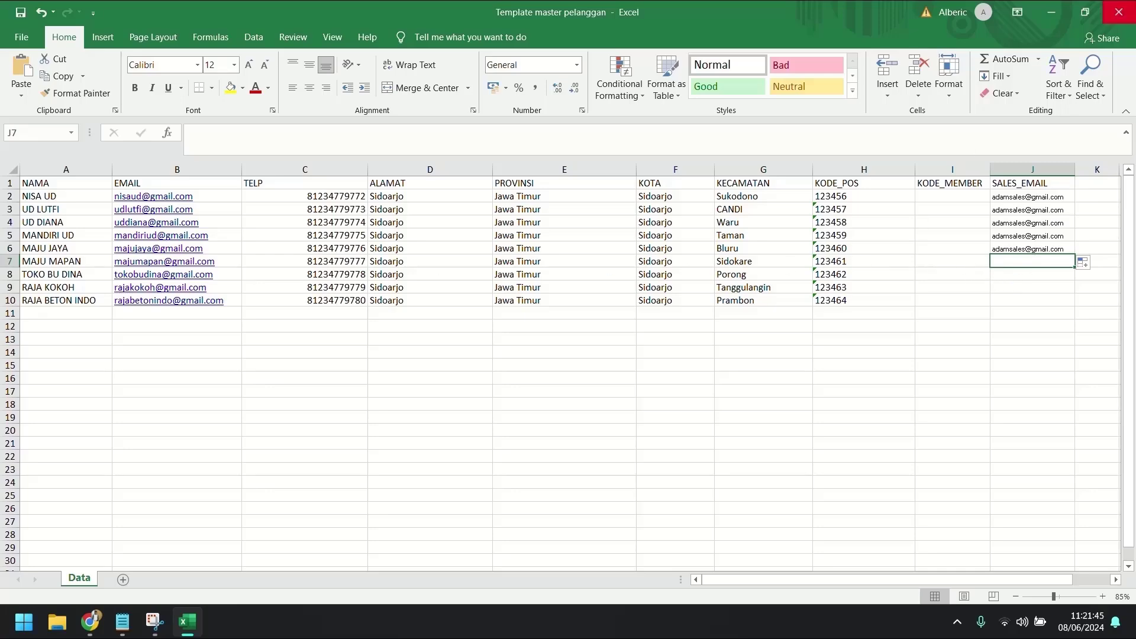
click(1118, 12)
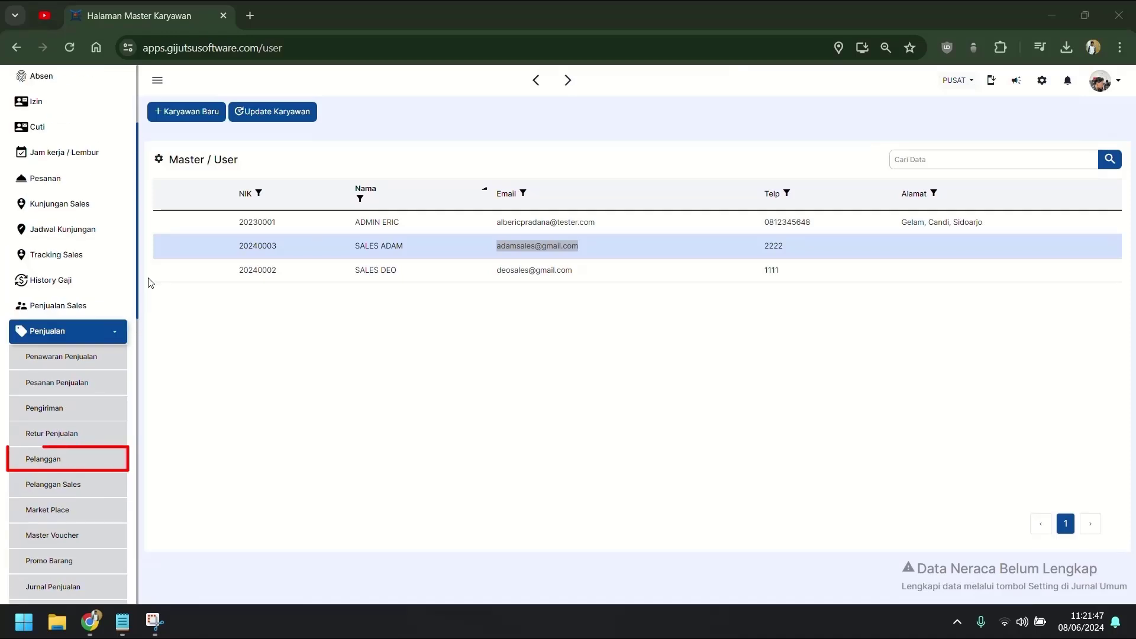
click(71, 461)
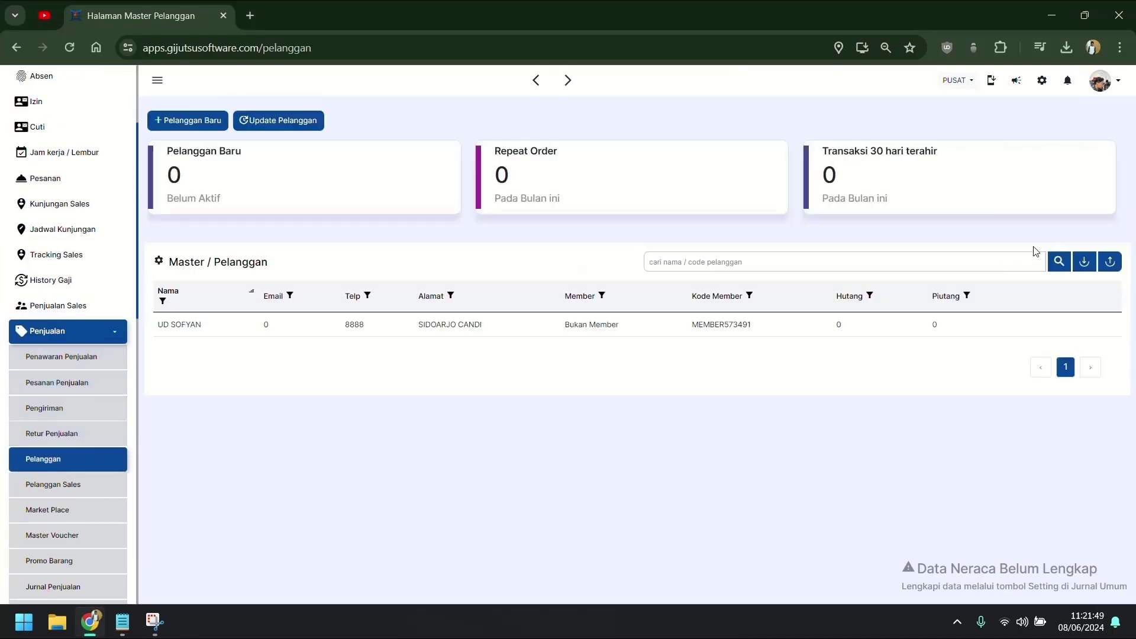
Import the 'Template master pelanggan (1)' file and close the dialog after every row succeeds.
click(1086, 263)
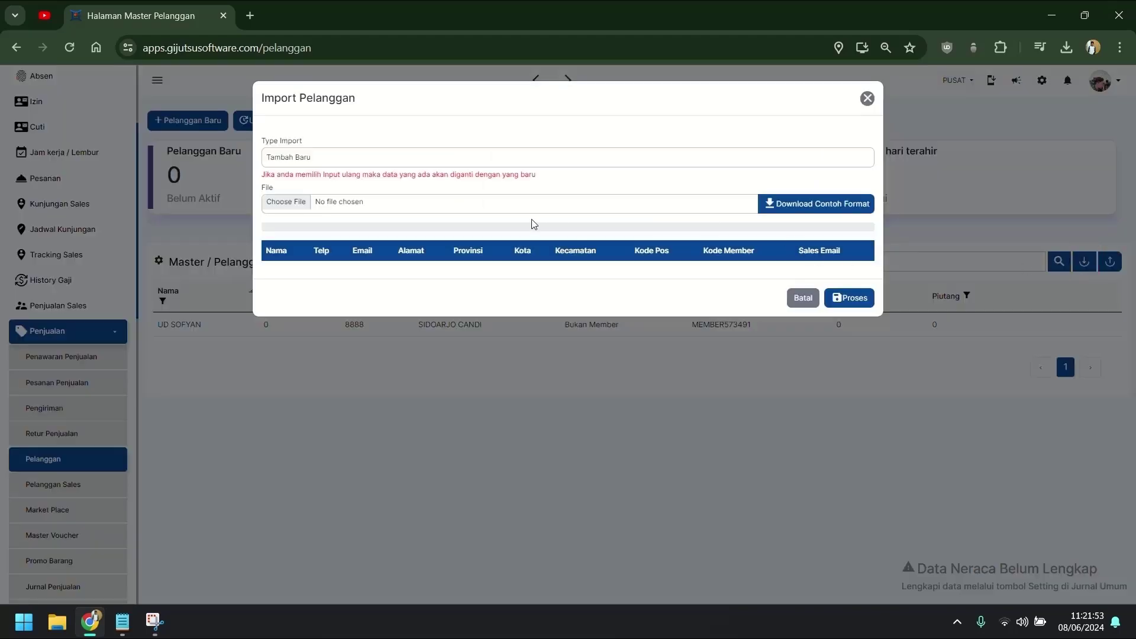
click(543, 203)
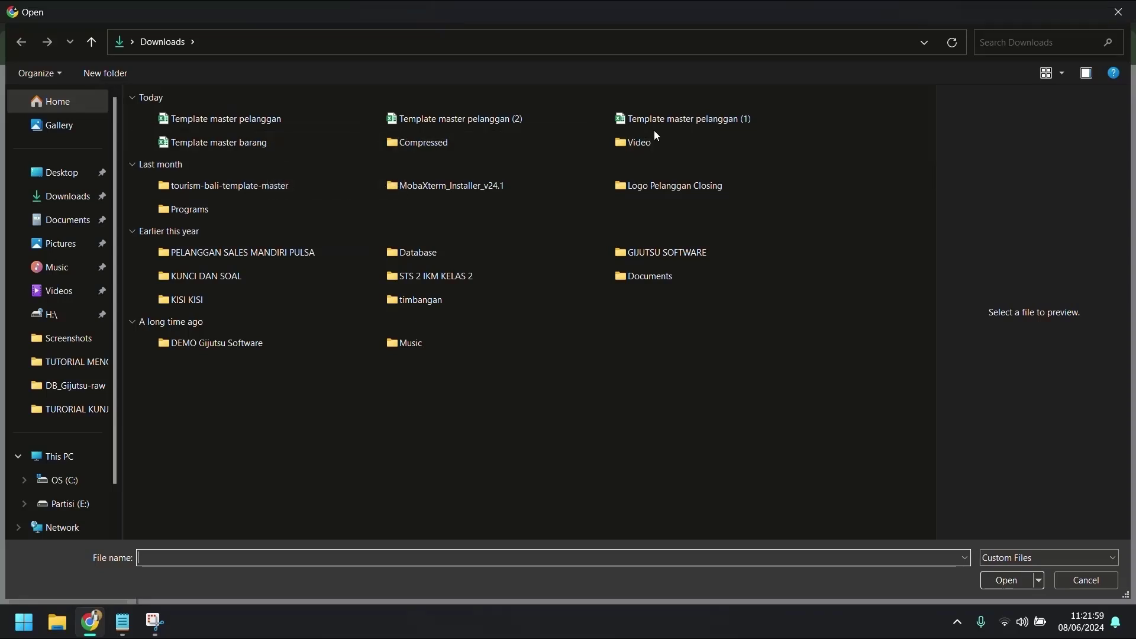
click(670, 127)
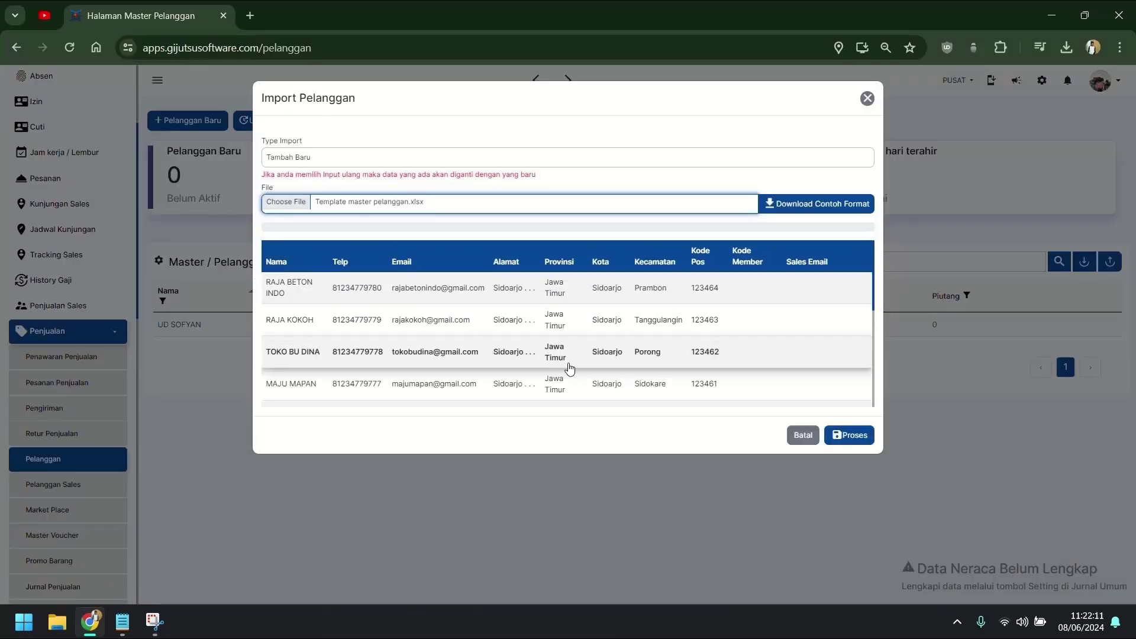
scroll(510, 317, down, 3)
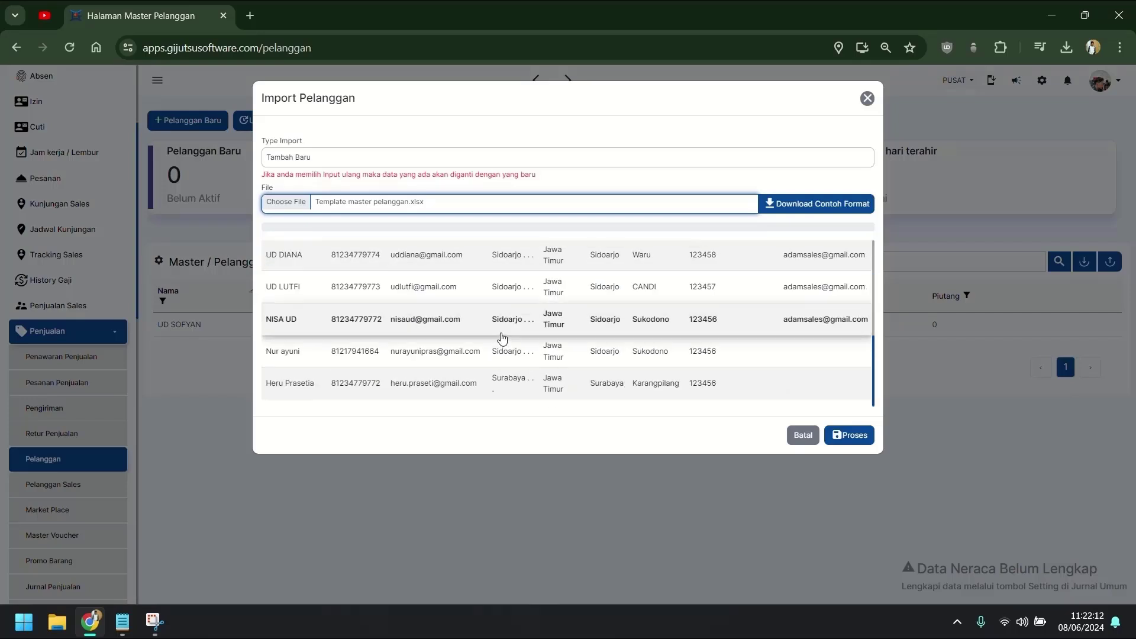
scroll(486, 328, up, 5)
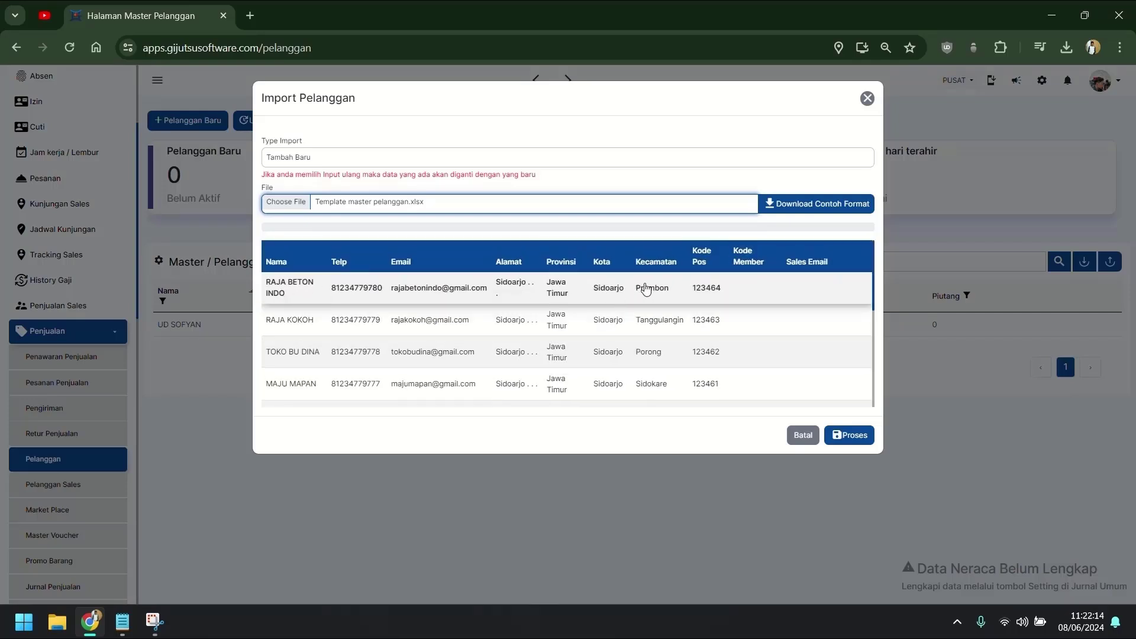
scroll(644, 289, down, 3)
scroll(627, 331, up, 3)
click(837, 436)
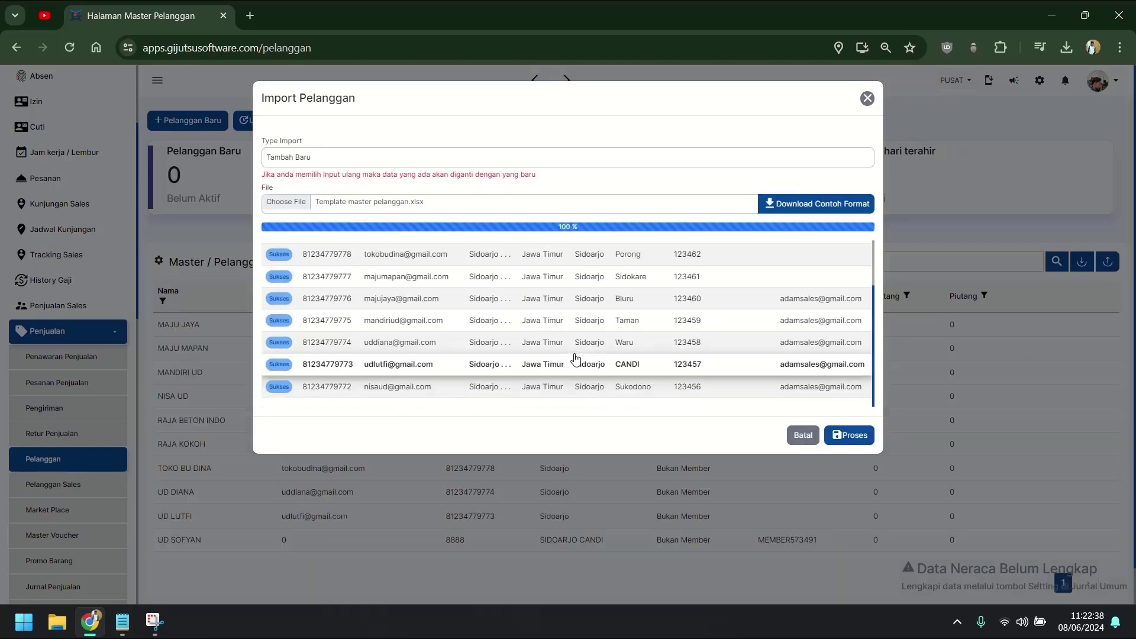
click(806, 436)
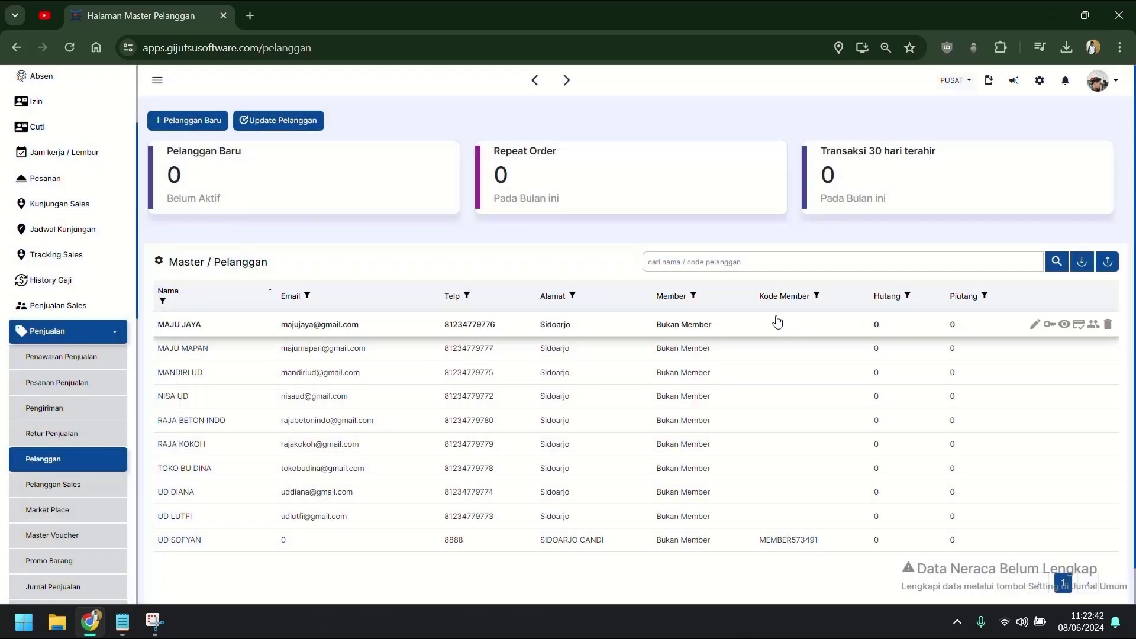
Open HRD > Master Karyawan and check the first sales employee's assigned customers.
scroll(771, 460, down, 1)
click(97, 331)
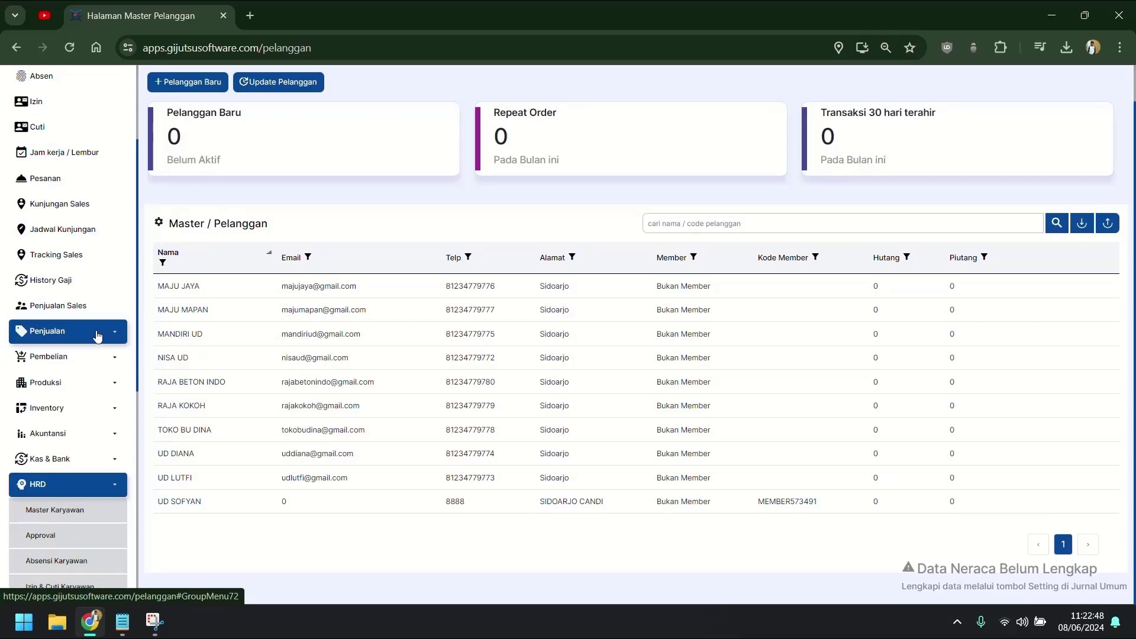
scroll(96, 422, down, 3)
scroll(96, 248, down, 3)
click(95, 216)
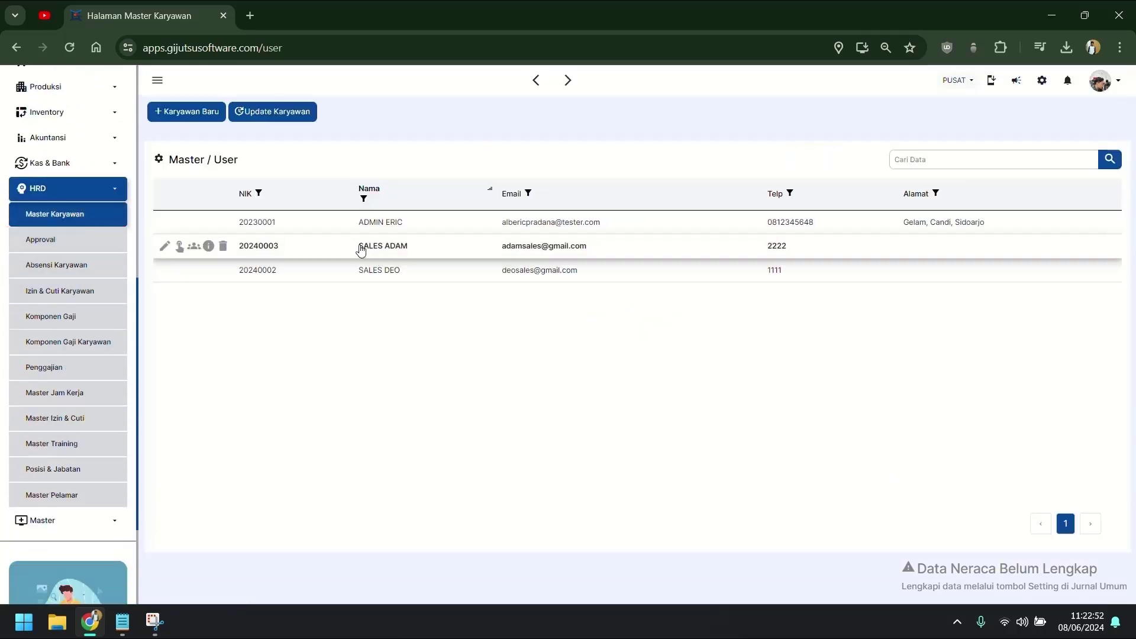
click(194, 246)
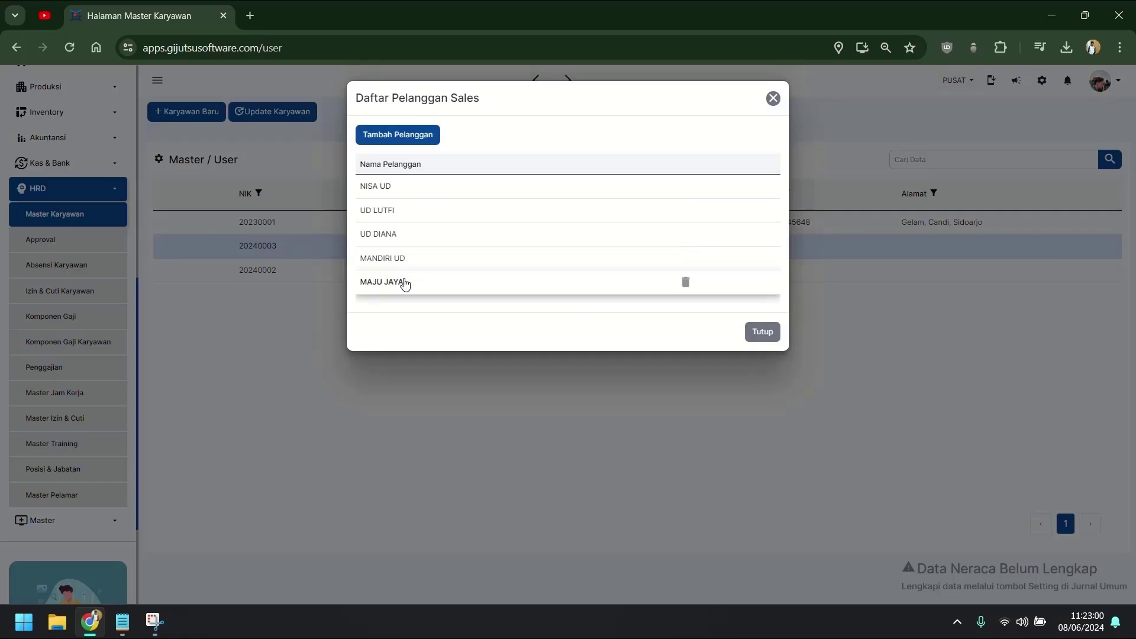
click(762, 333)
Assign MAJU MAPAN, TOKO BU DINA, RAJA KOKOH and RAJA BETON INDO to the second salesperson.
click(379, 278)
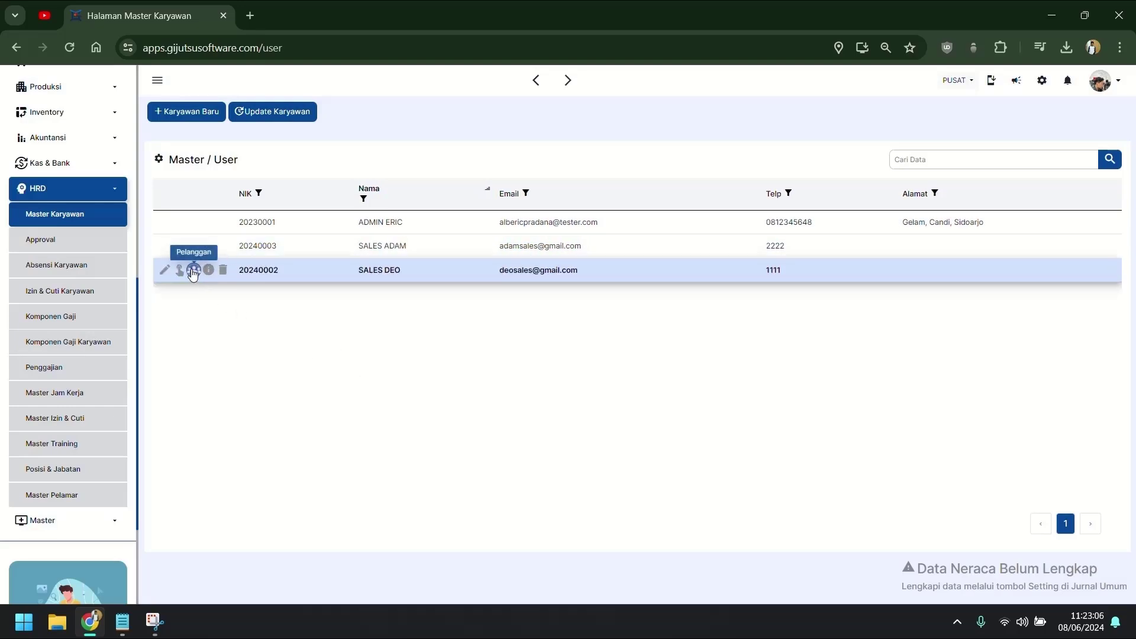
click(193, 272)
click(423, 139)
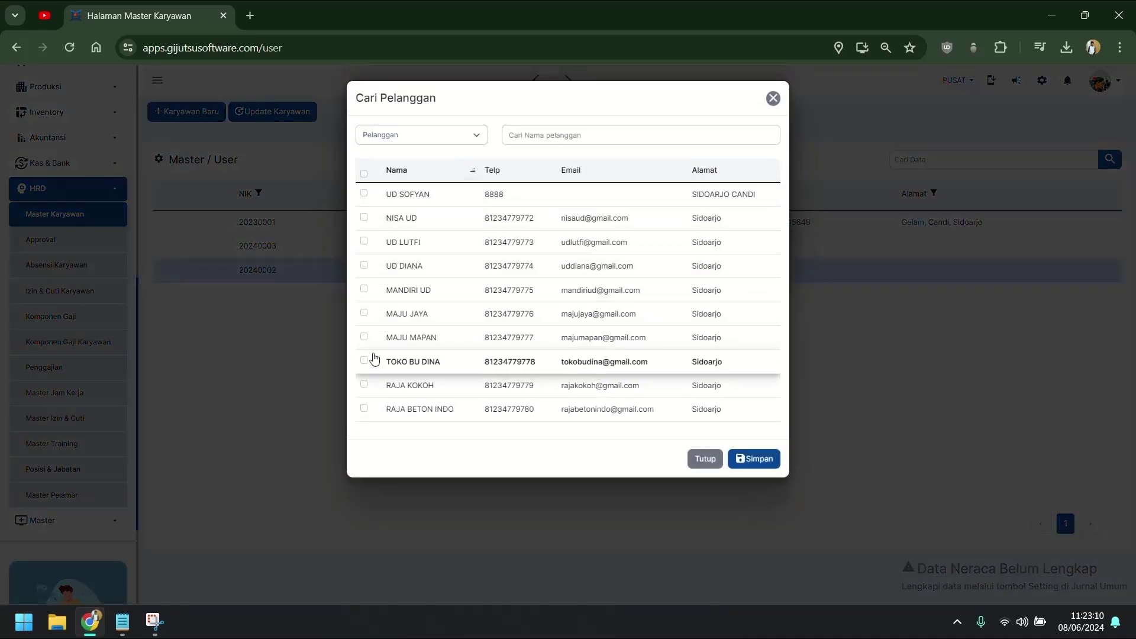
click(363, 337)
click(364, 361)
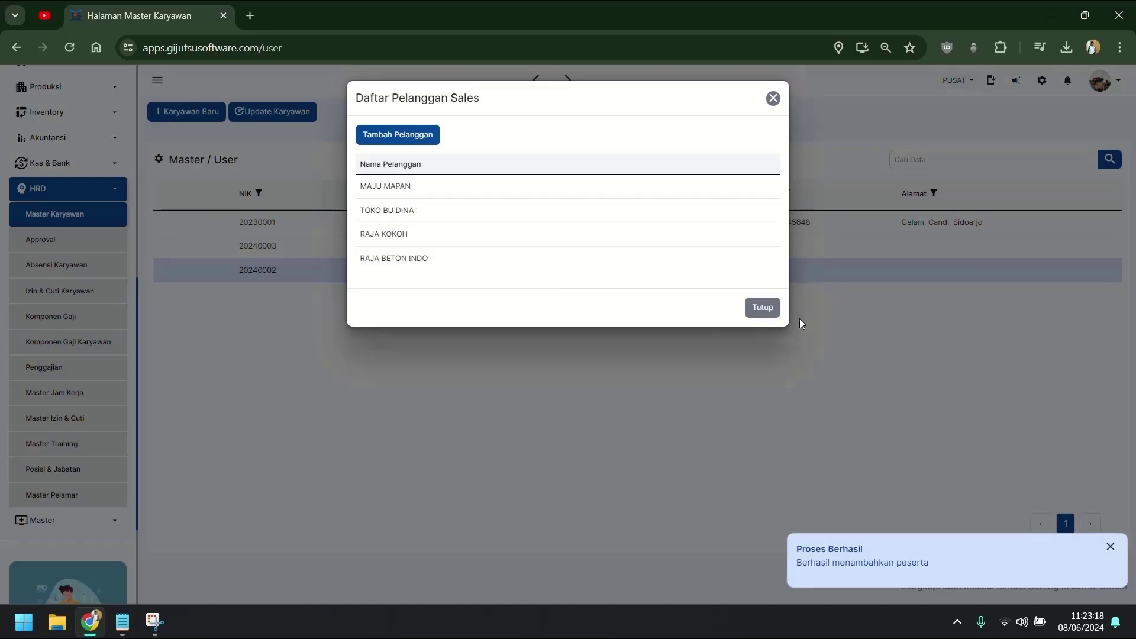
Close the salesperson's customer list and open the empty Master Barang page under Inventory.
click(762, 307)
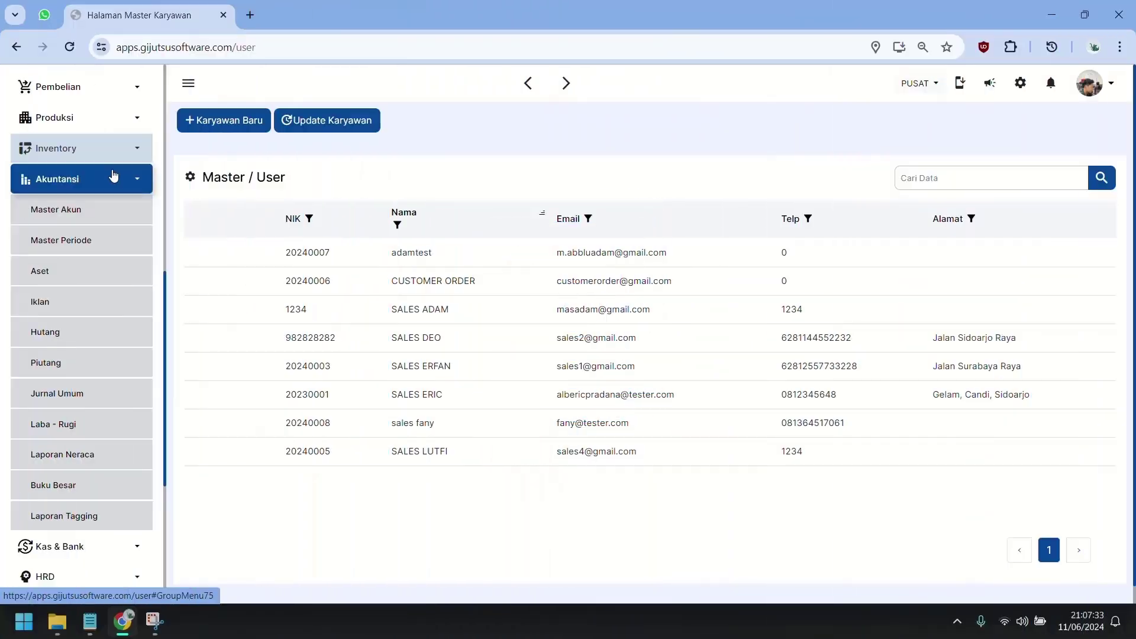
click(114, 175)
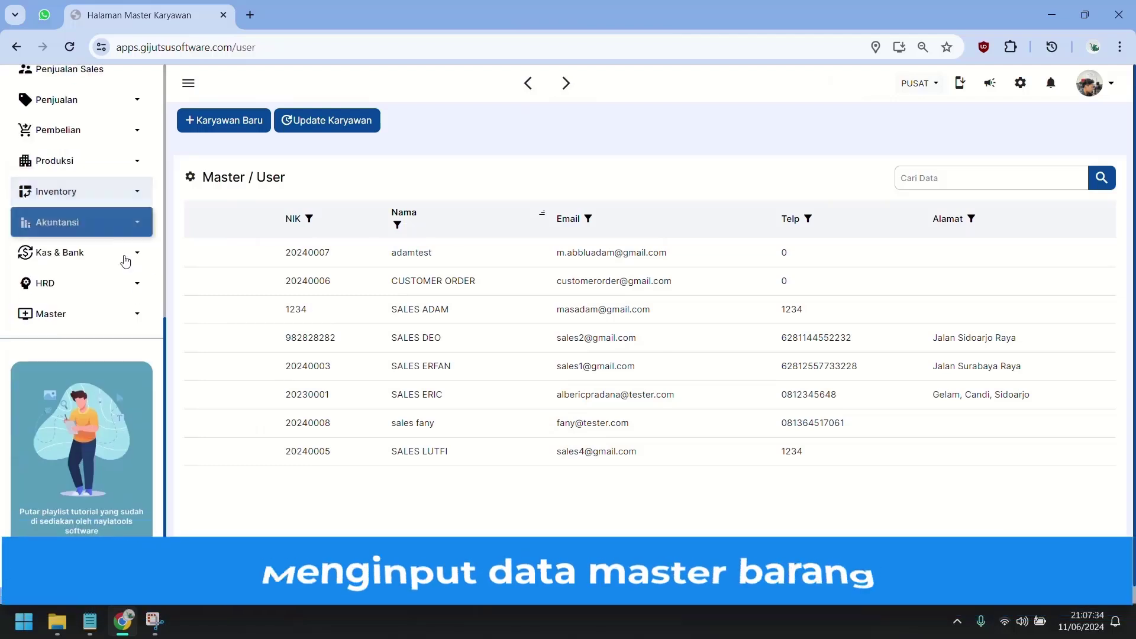
scroll(126, 258, up, 3)
click(89, 339)
click(89, 373)
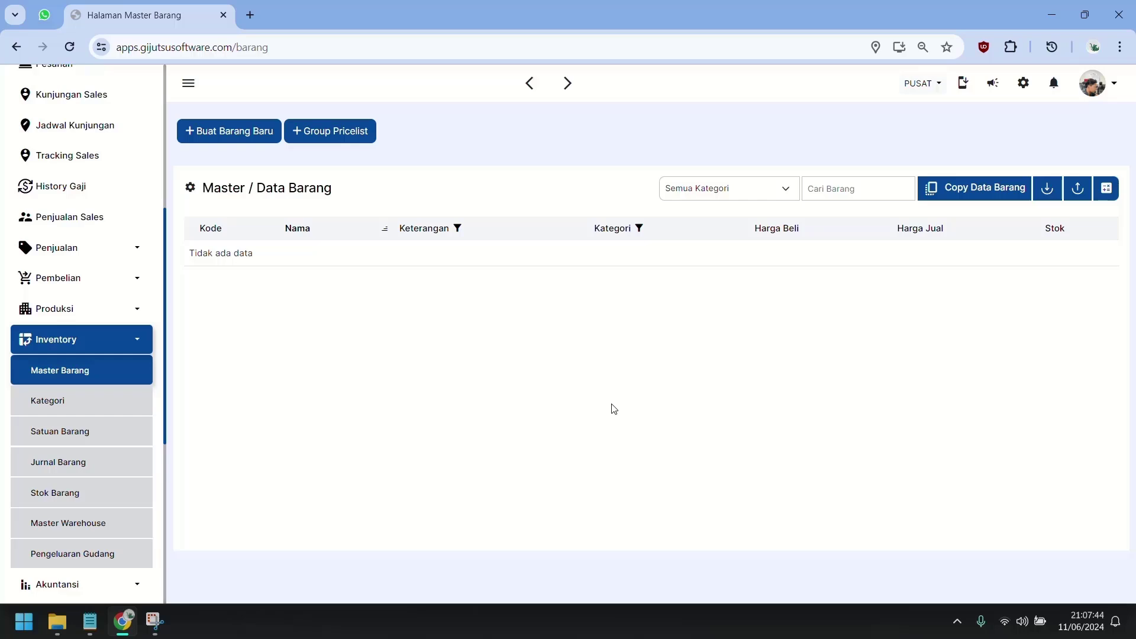
Start a new item named PIPA BESI with an auto code and new category BAHAN BANGUNAN.
click(261, 129)
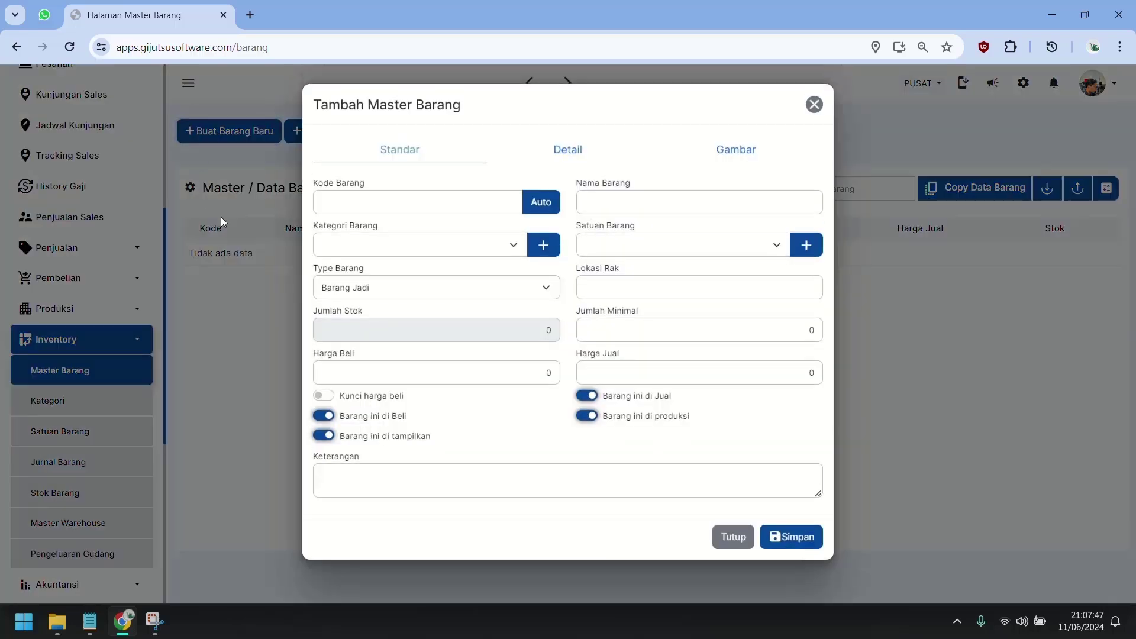
click(534, 201)
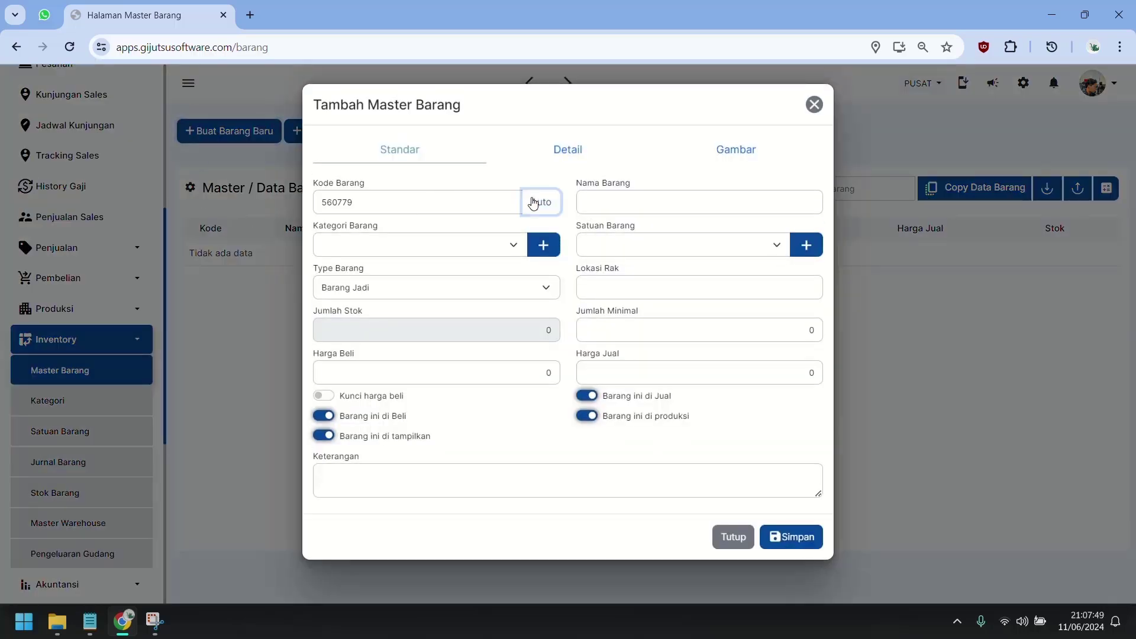
click(627, 203)
text(PIPA BESI)
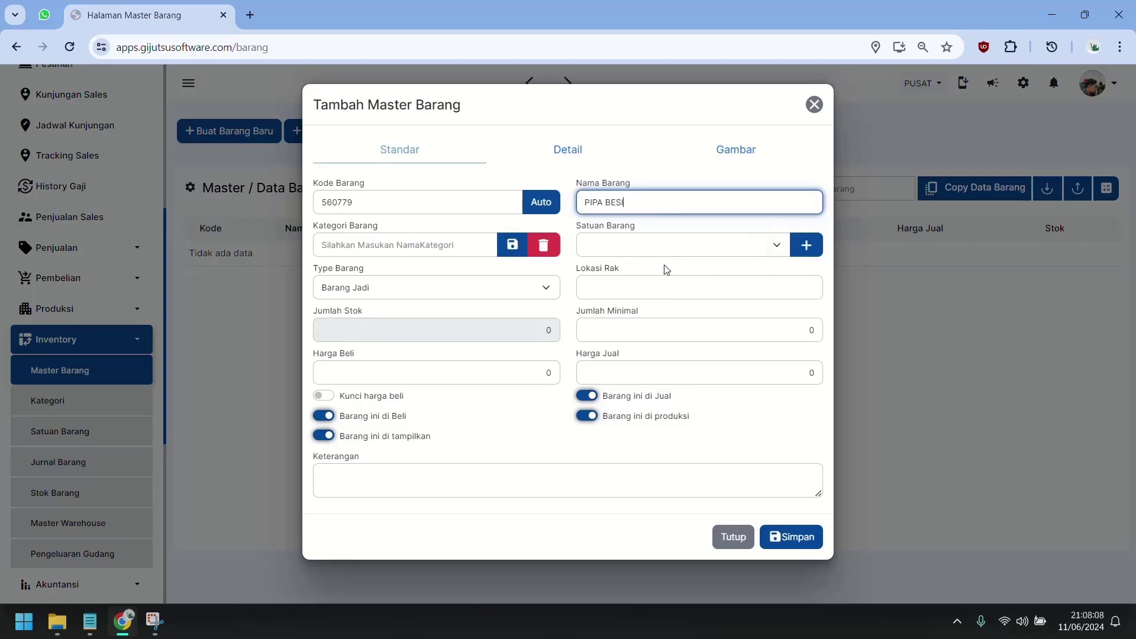
click(411, 253)
text(BAHAN BANGUNAN)
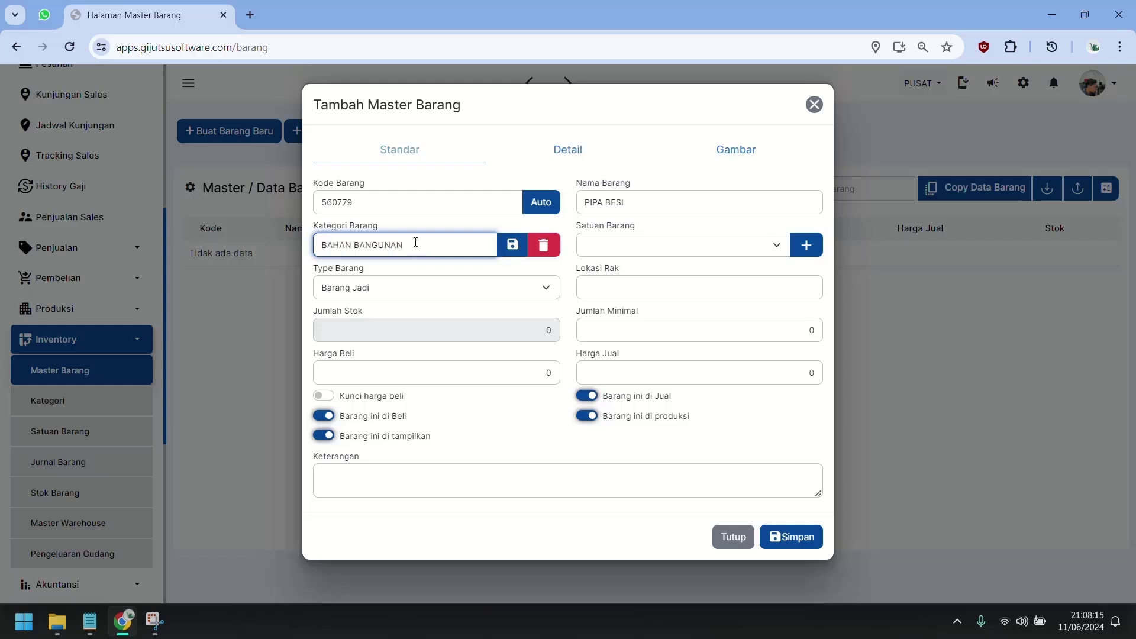
click(510, 249)
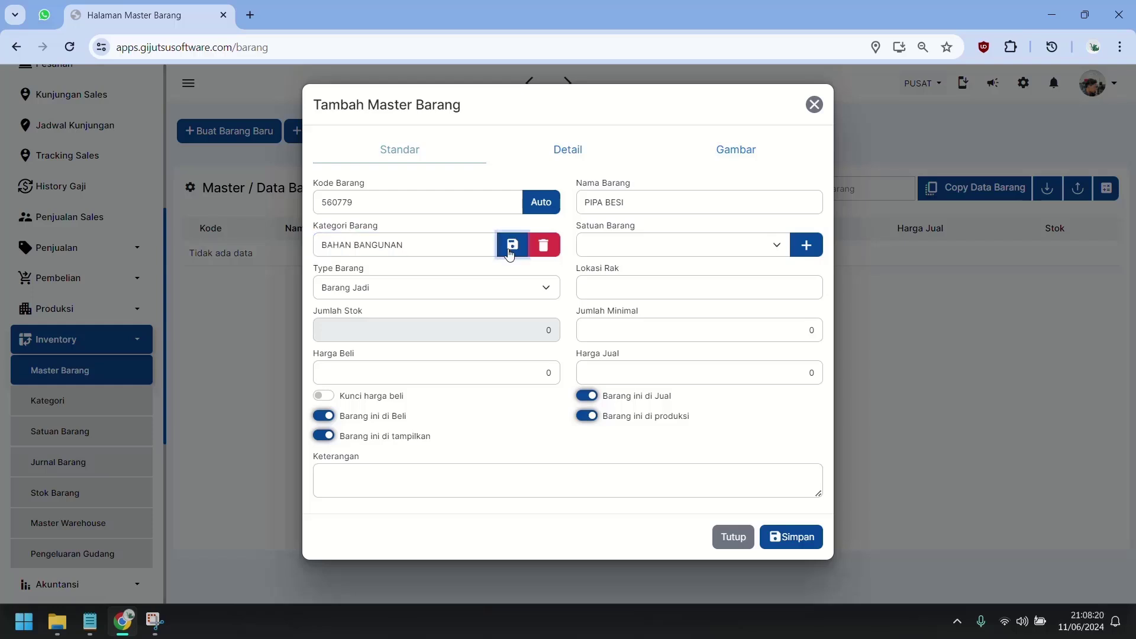
Create a new unit PCS for the item.
click(742, 246)
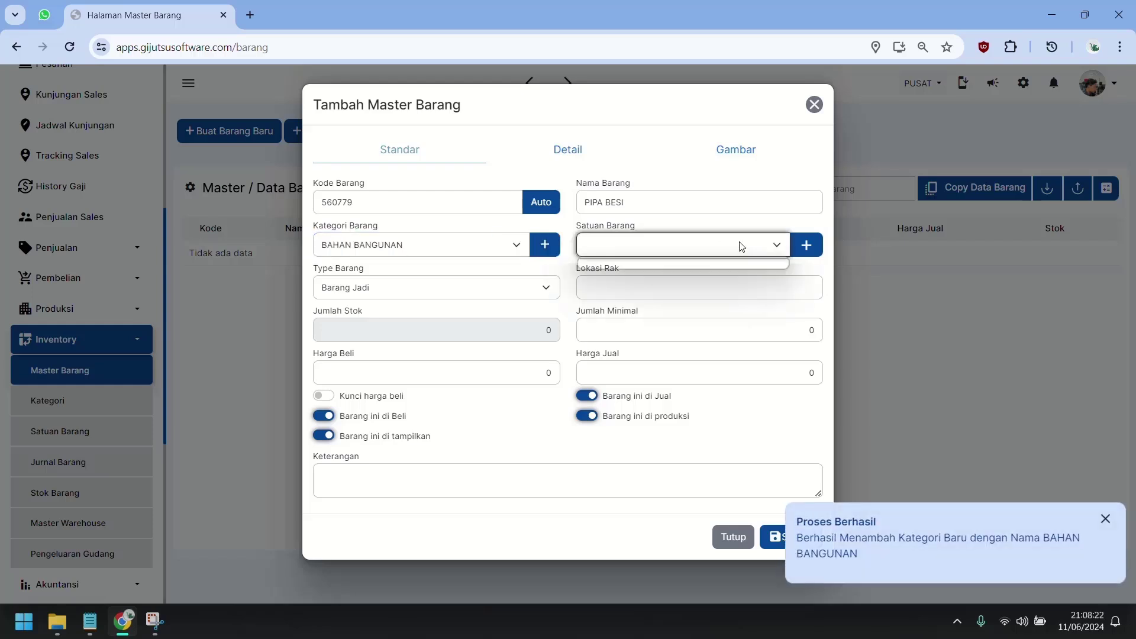
click(807, 248)
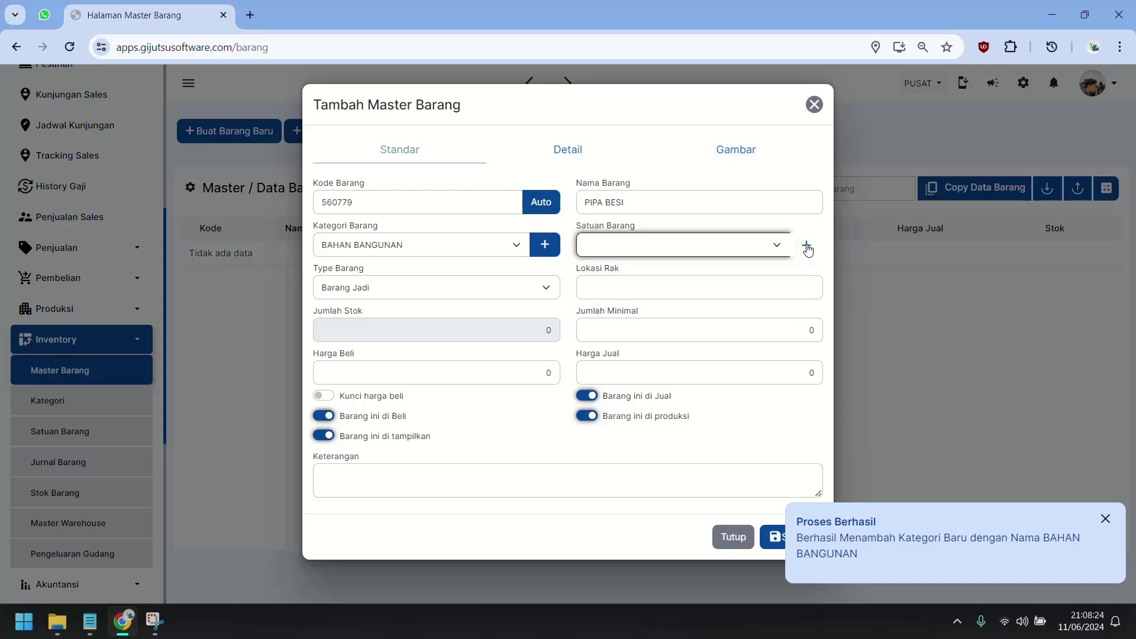
click(807, 247)
text(pcs)
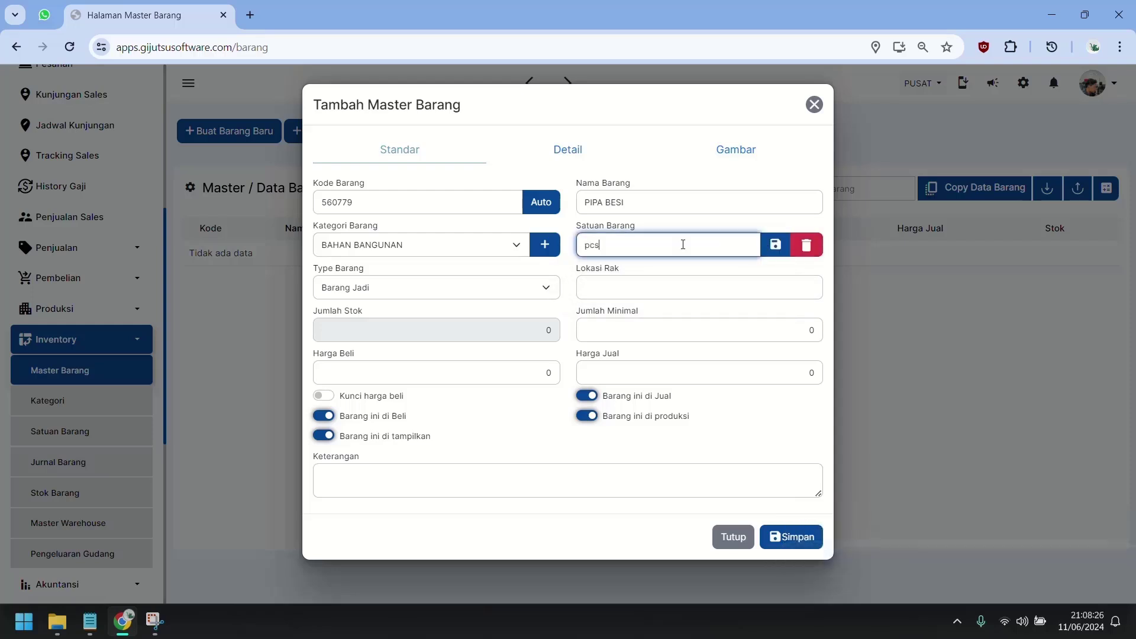
key(ctrl+a)
text(PCS)
click(780, 244)
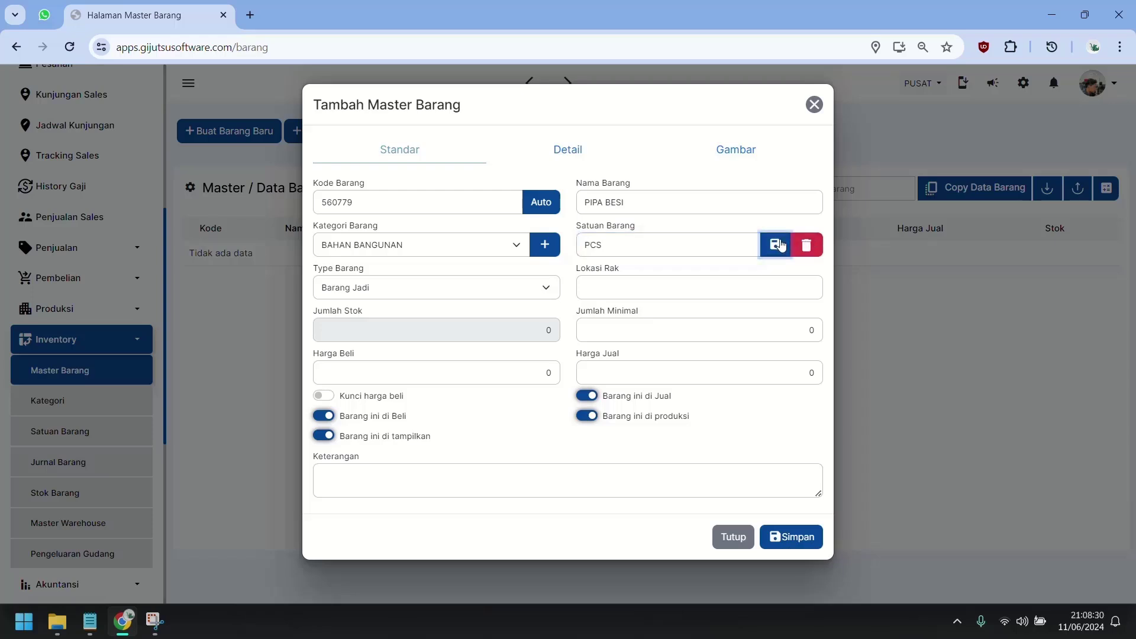
Keep type Barang Jadi, set buy price 40000 and sell price 55000, and save PIPA BESI.
click(447, 294)
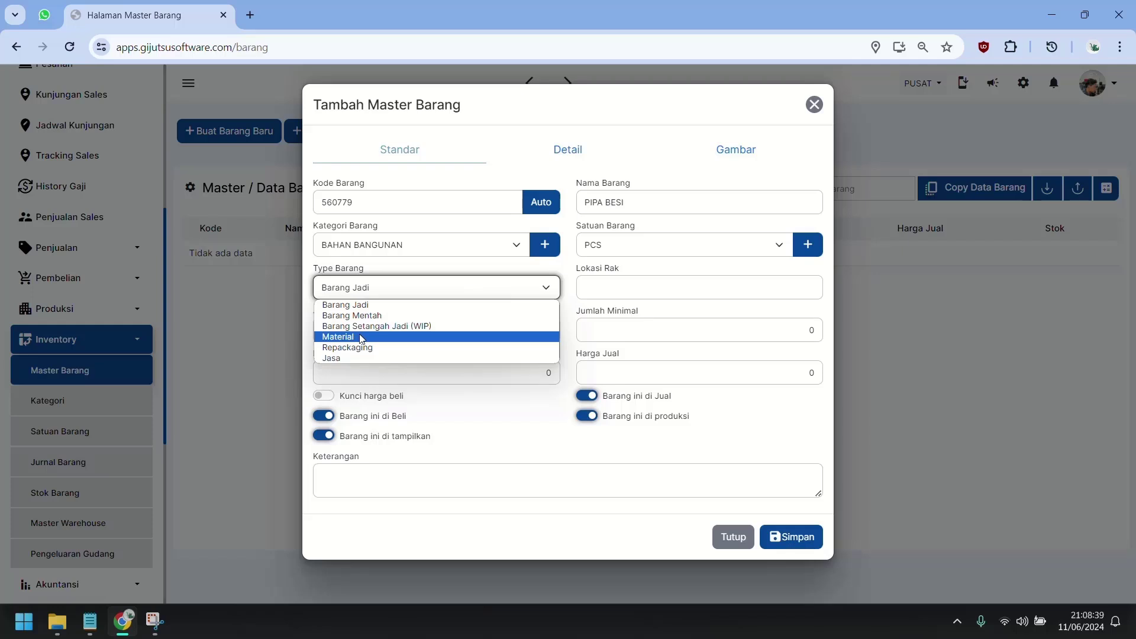
click(474, 312)
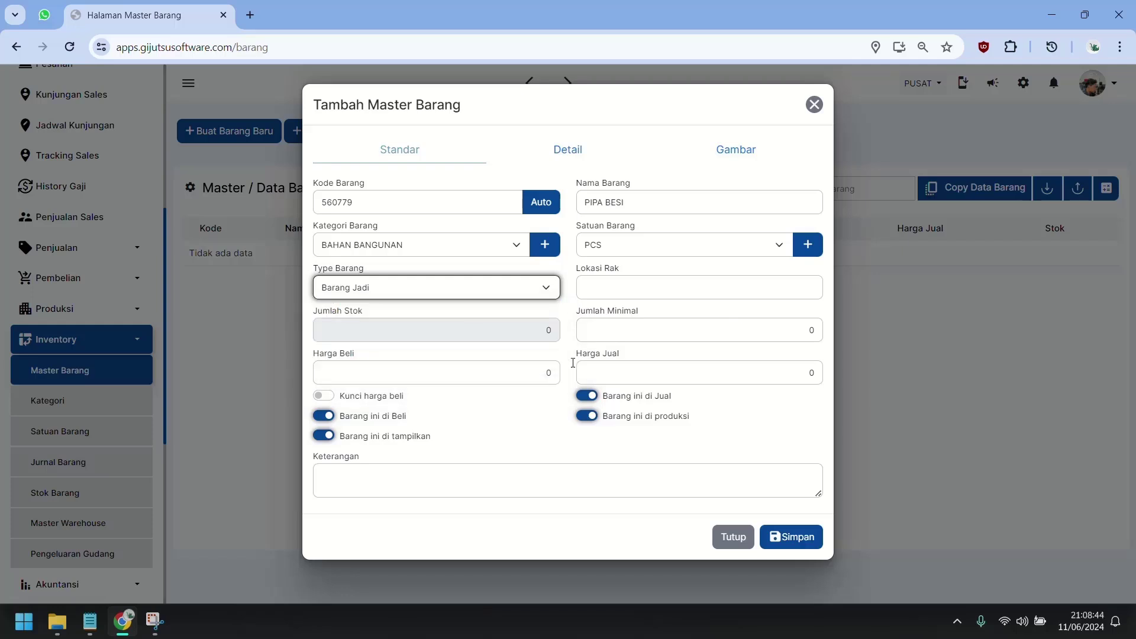
click(519, 375)
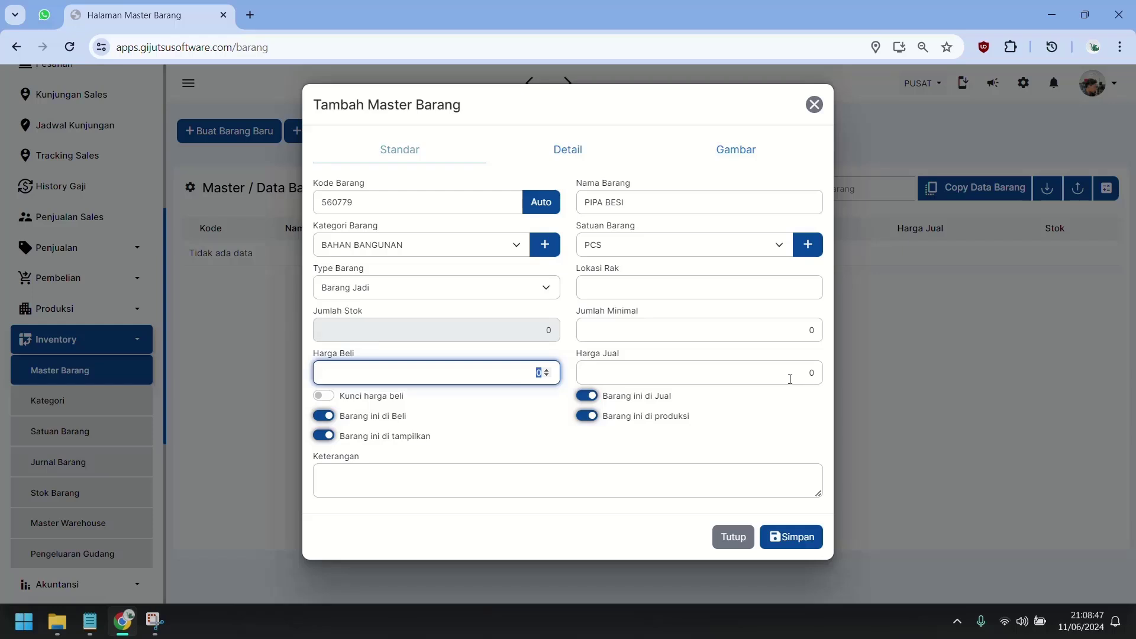
text(40000)
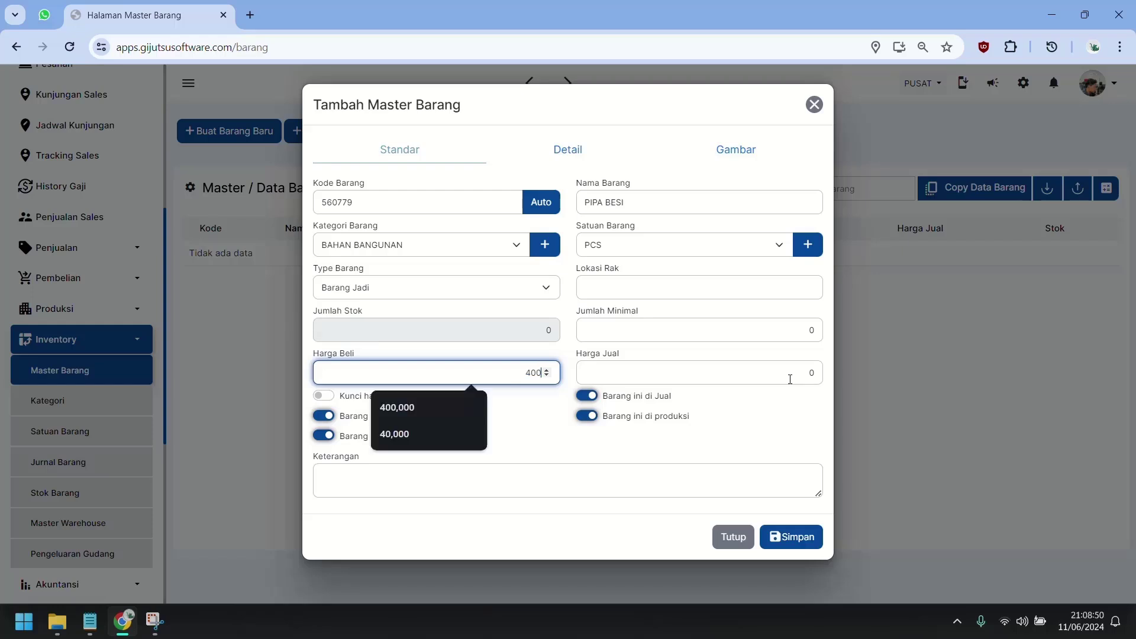
key(Tab)
text(550)
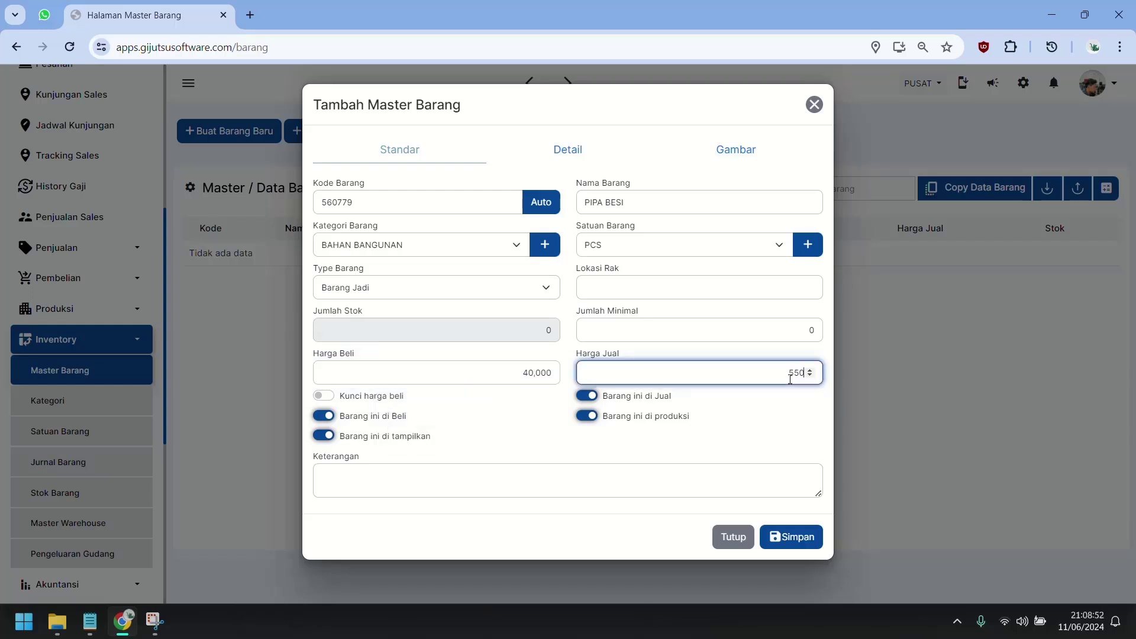
click(686, 458)
click(796, 541)
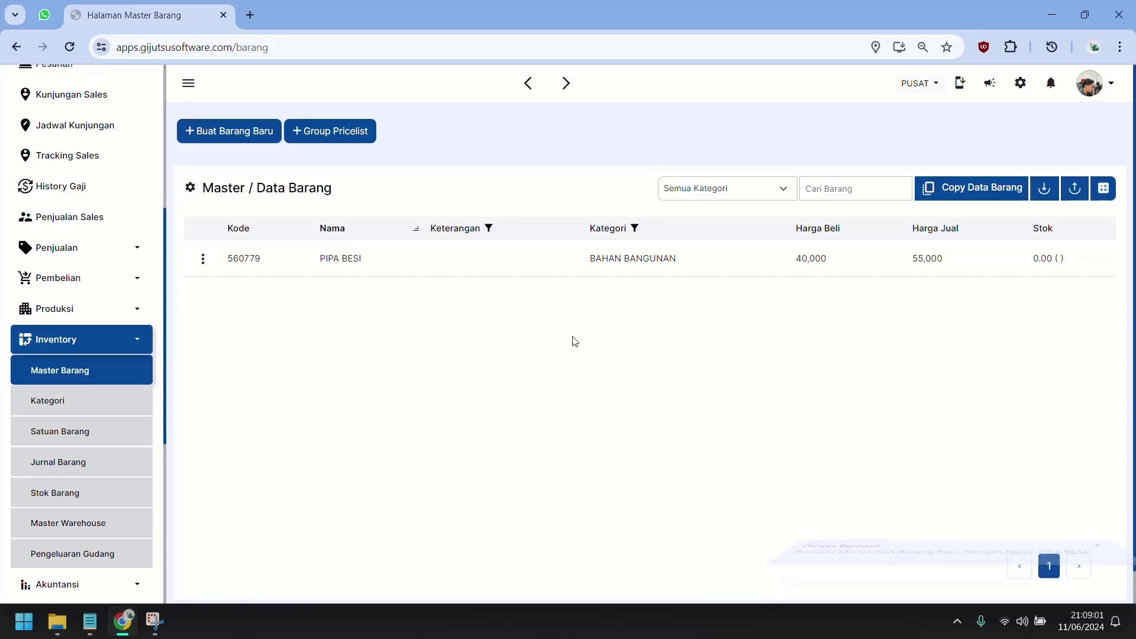
Download the Contoh Format item import template and open Template master barang in Excel.
click(1047, 187)
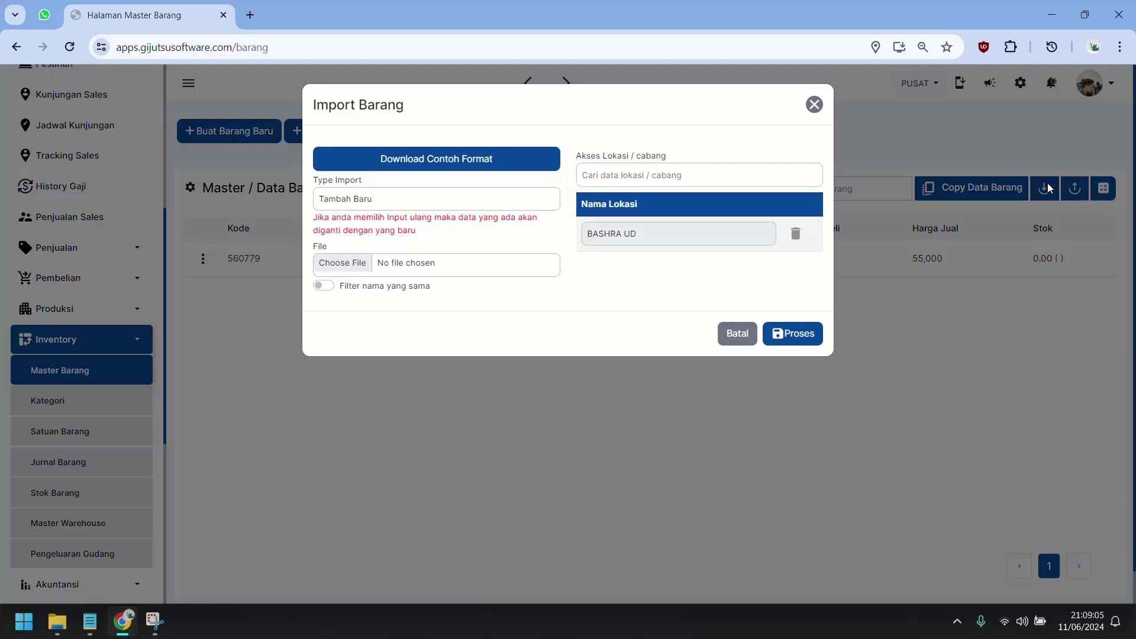
click(389, 160)
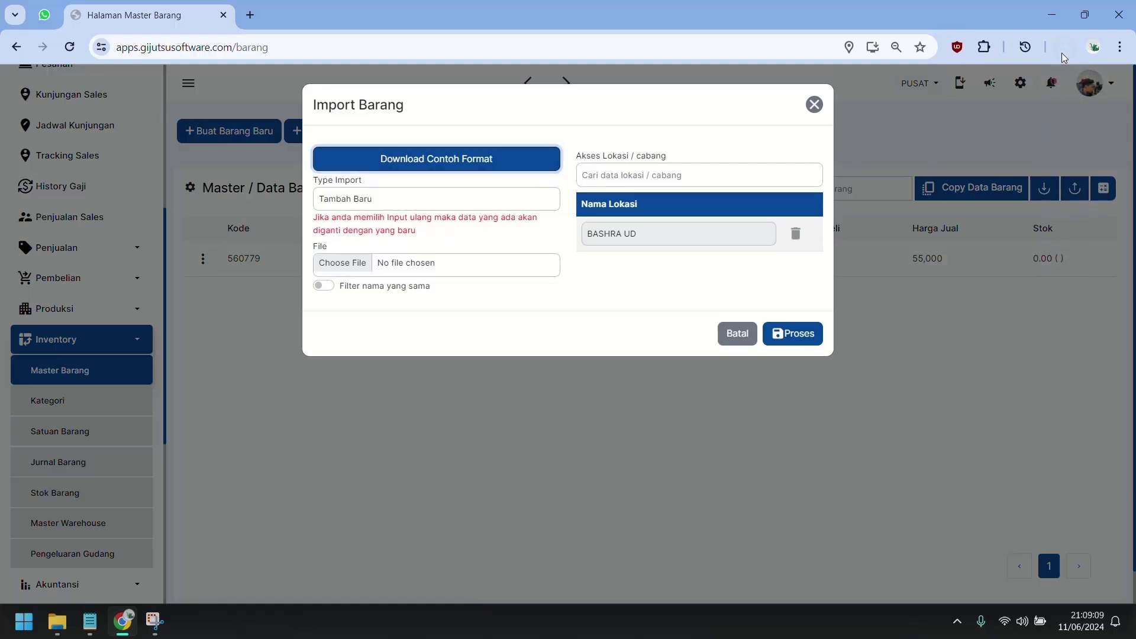
click(1065, 47)
click(932, 125)
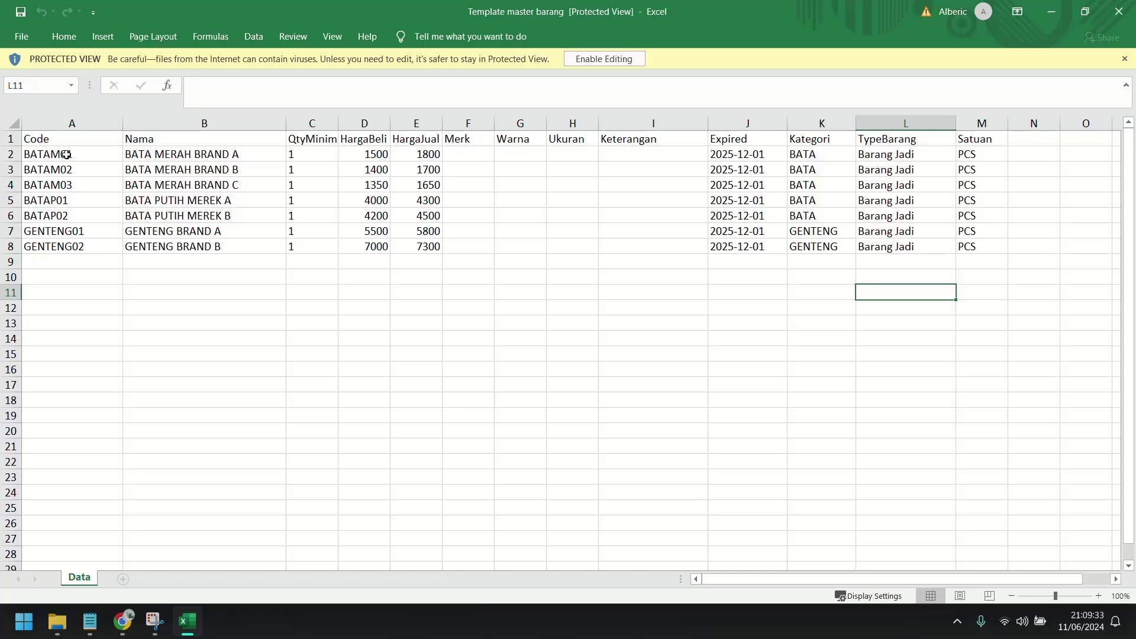
Review the template's item codes, names, minimum quantities, and purchase and selling prices (columns A–E).
drag(74, 154, 68, 248)
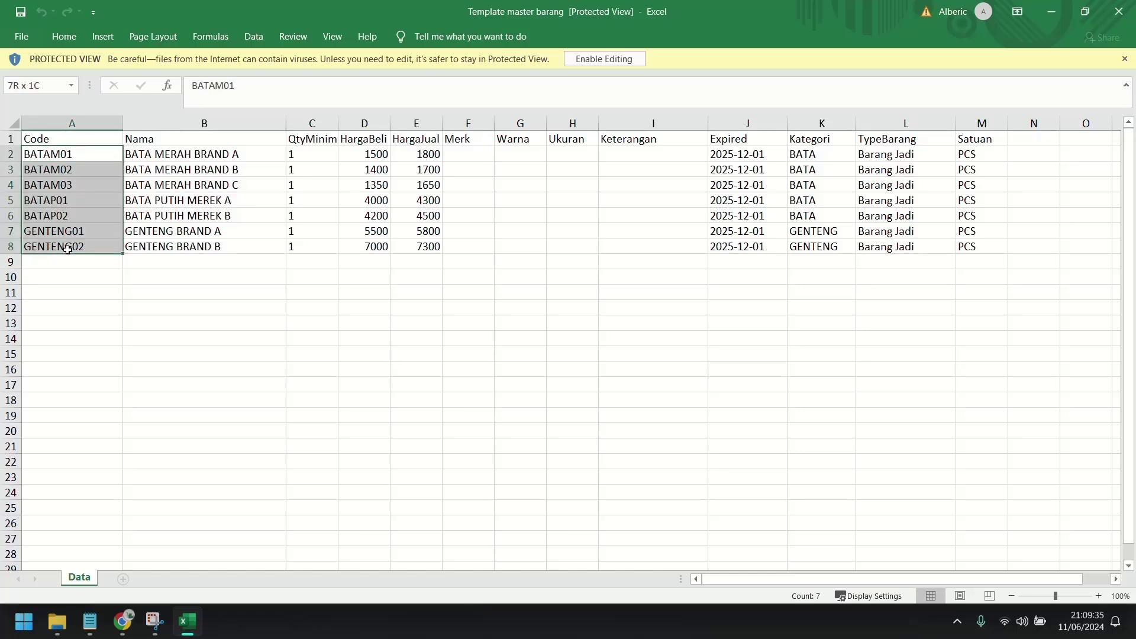
click(235, 155)
shift+click(208, 240)
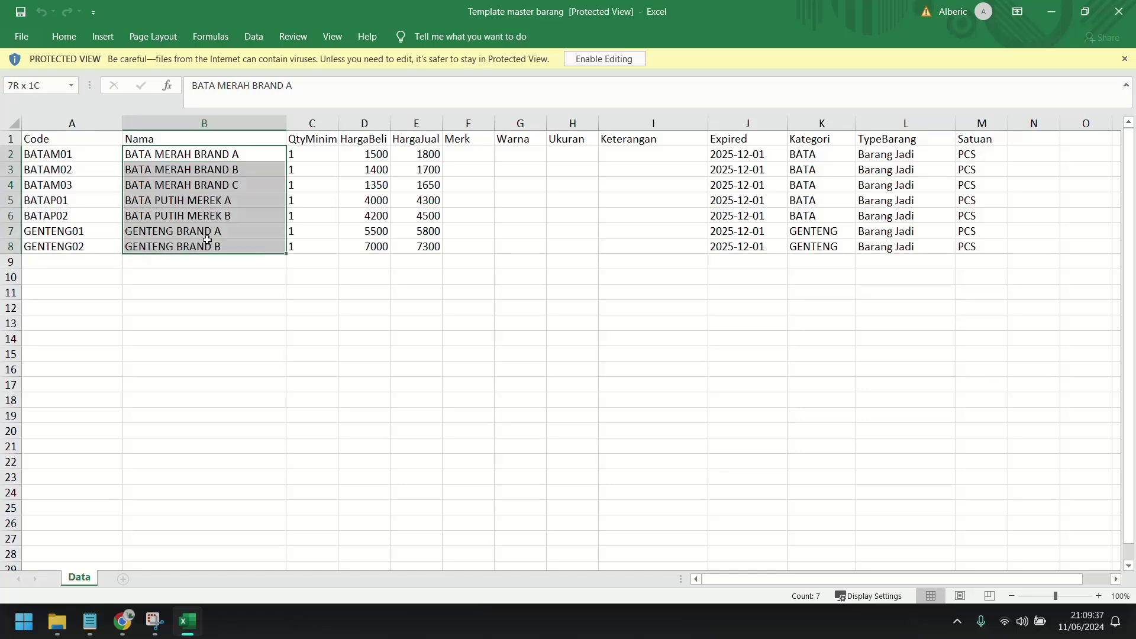
click(335, 155)
shift+click(318, 244)
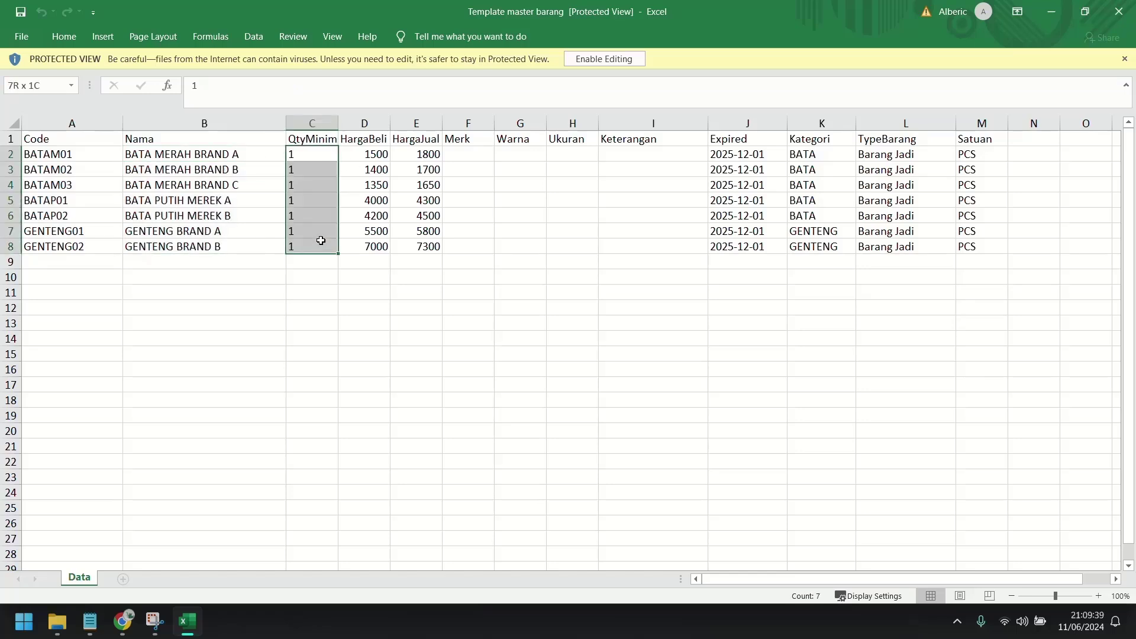
click(383, 155)
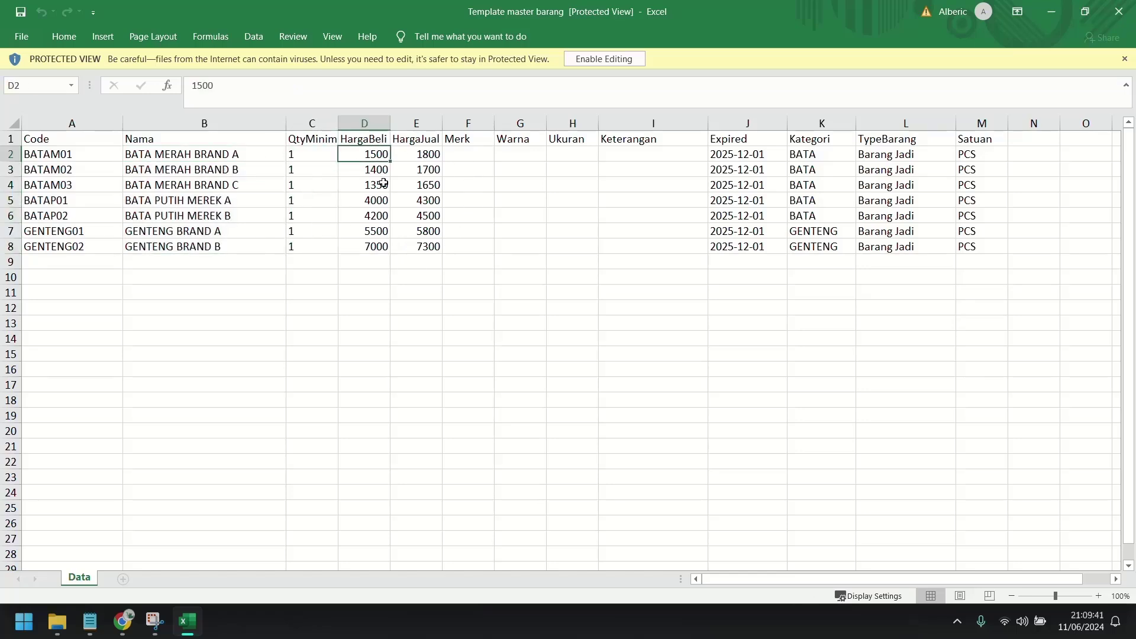
shift+click(382, 243)
click(445, 155)
click(417, 158)
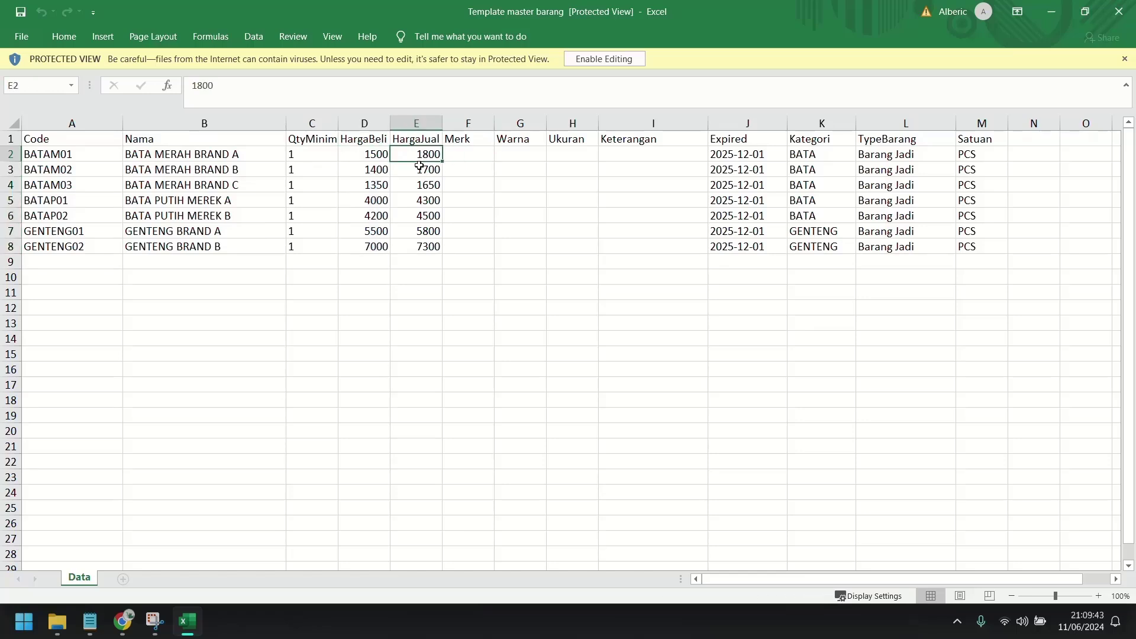
shift+click(420, 246)
Review the optional columns through Expired, plus the category, item type and unit columns (F–M).
click(465, 151)
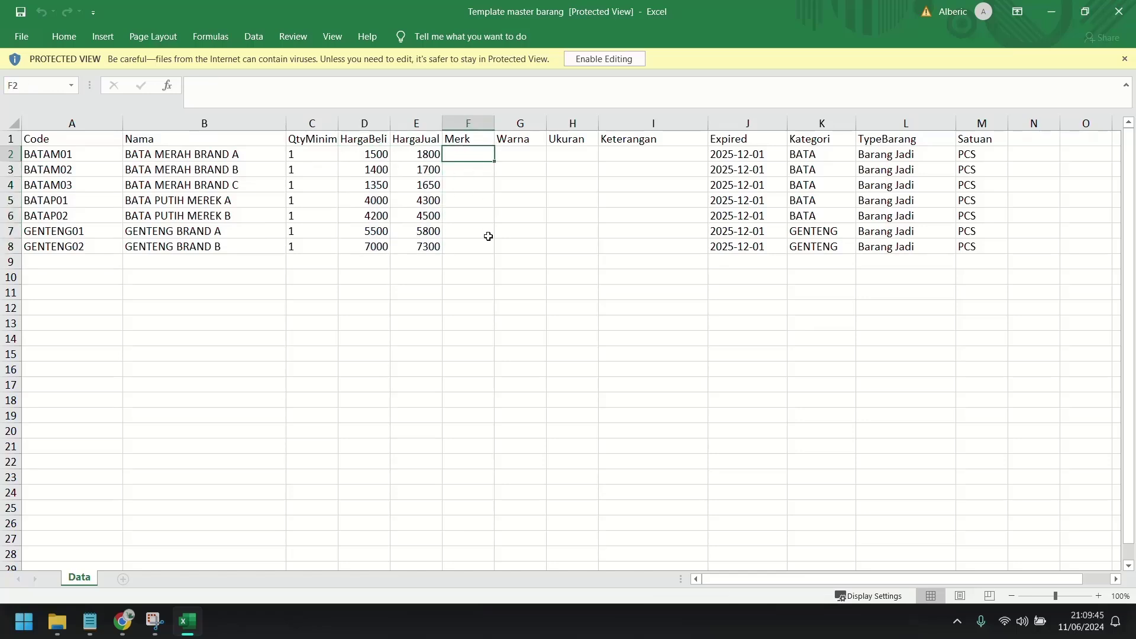
shift+click(649, 155)
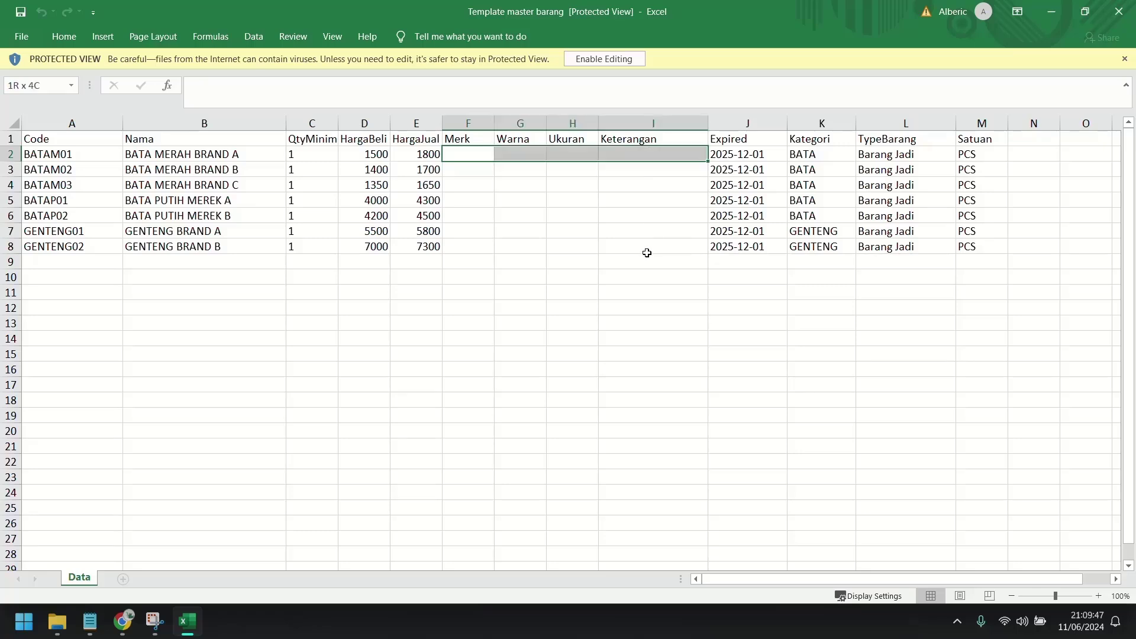
shift+click(664, 233)
shift+click(676, 247)
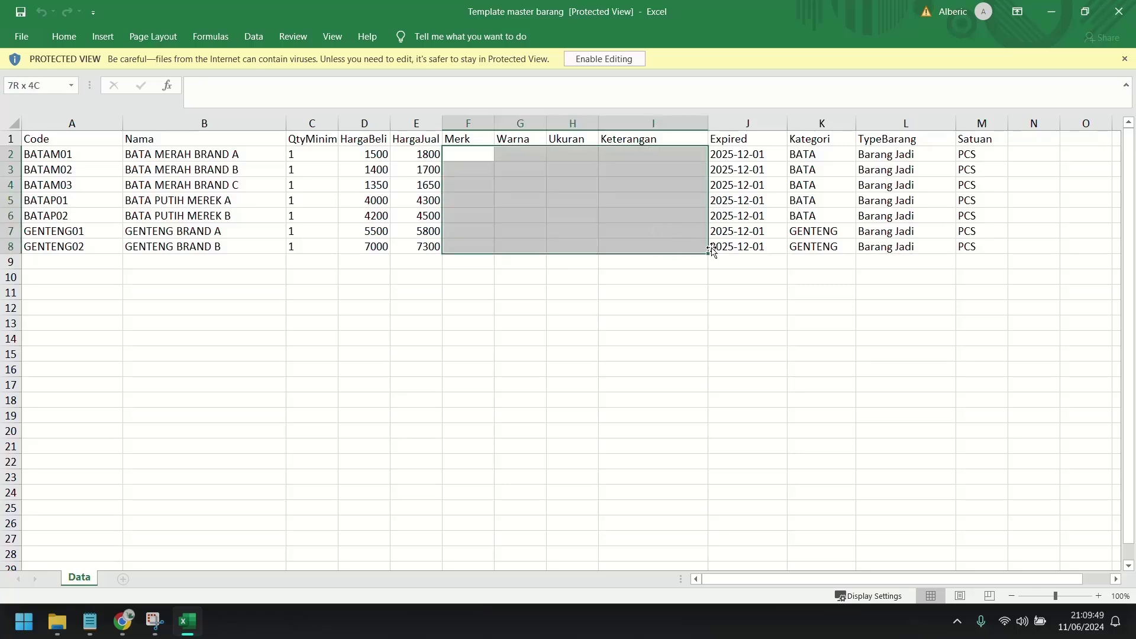
shift+click(744, 248)
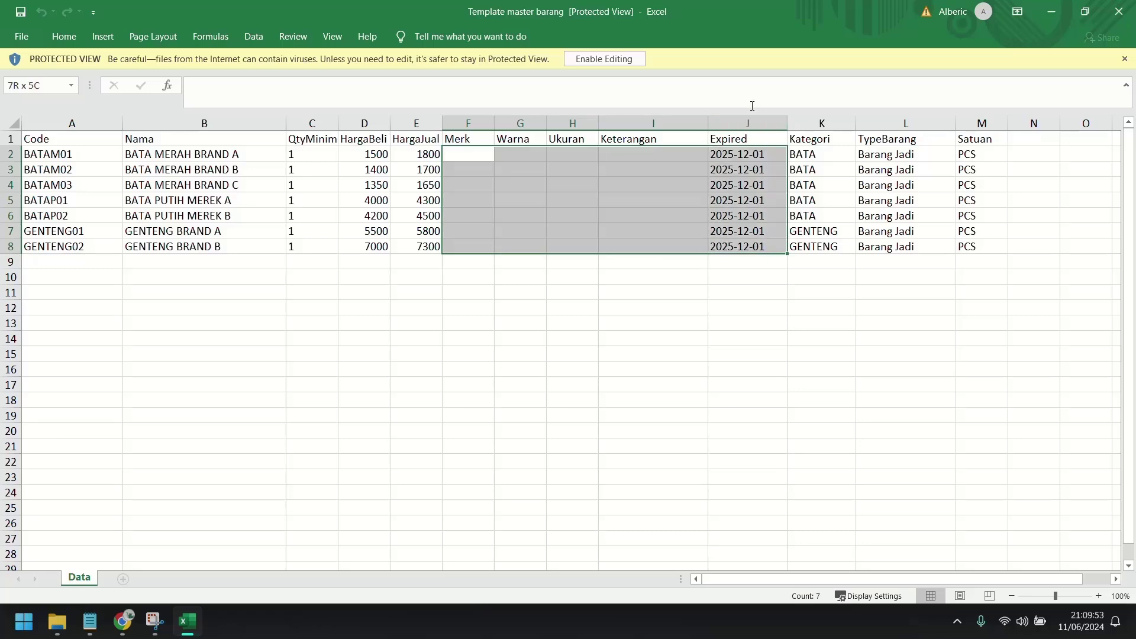
click(830, 153)
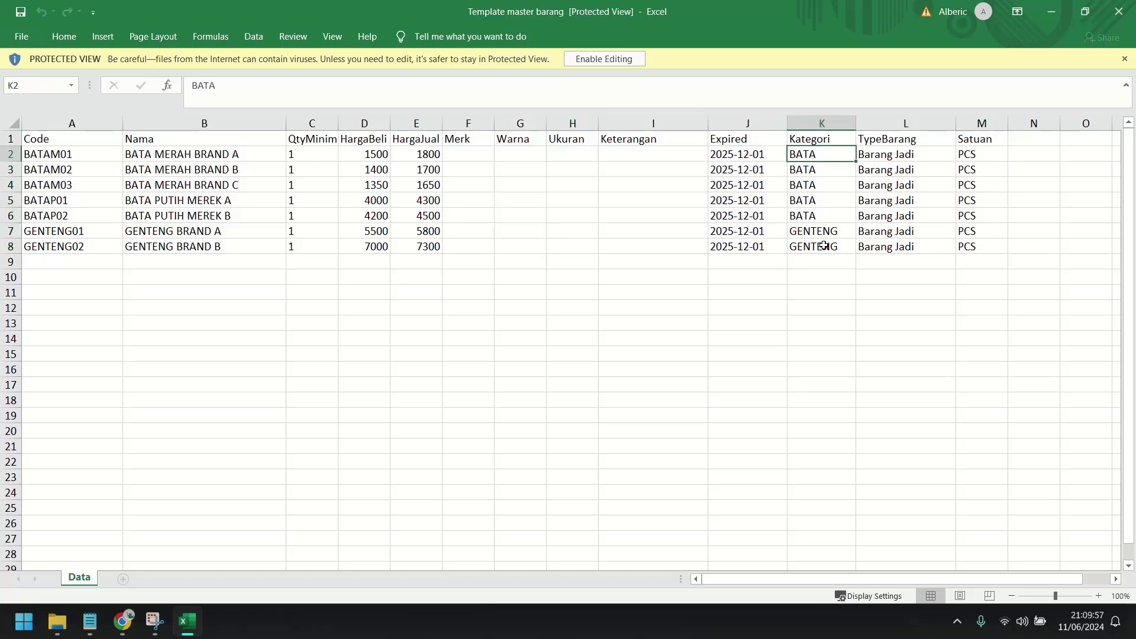
shift+click(824, 248)
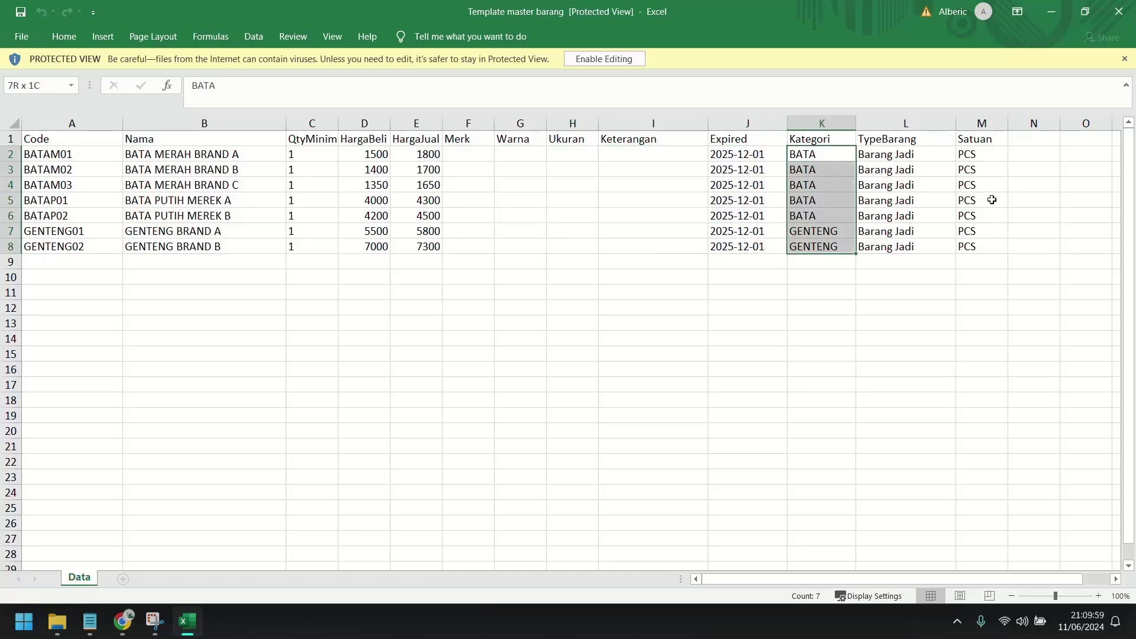
click(905, 153)
shift+click(877, 247)
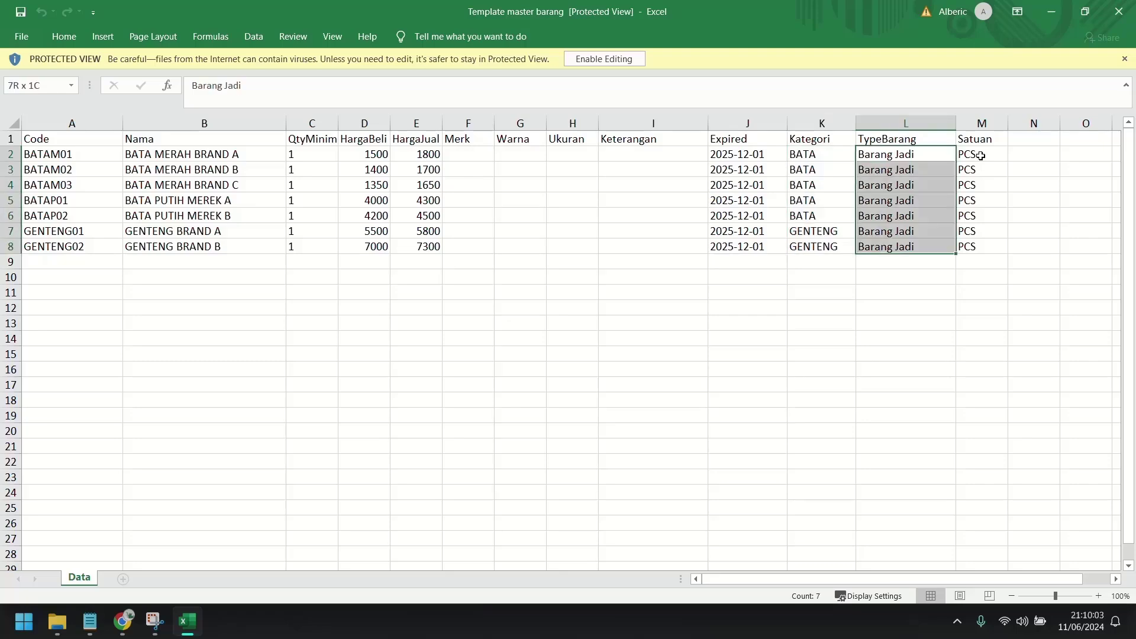
click(979, 161)
shift+click(968, 246)
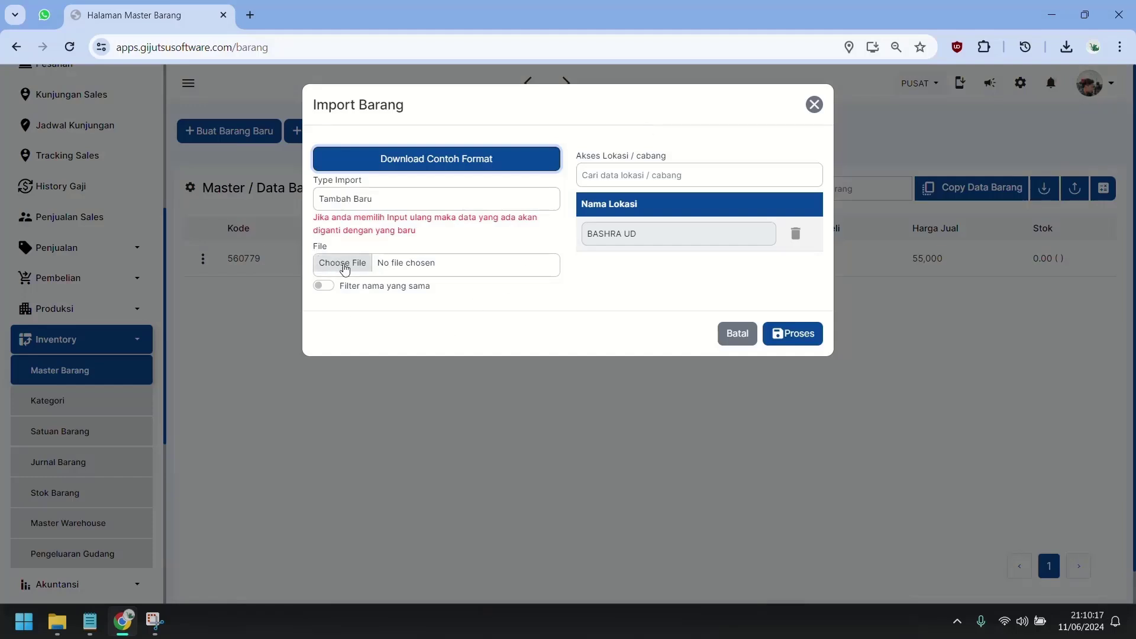
Reopen the item import, pick Template master barang.xlsx from Downloads, and run Proses.
click(750, 338)
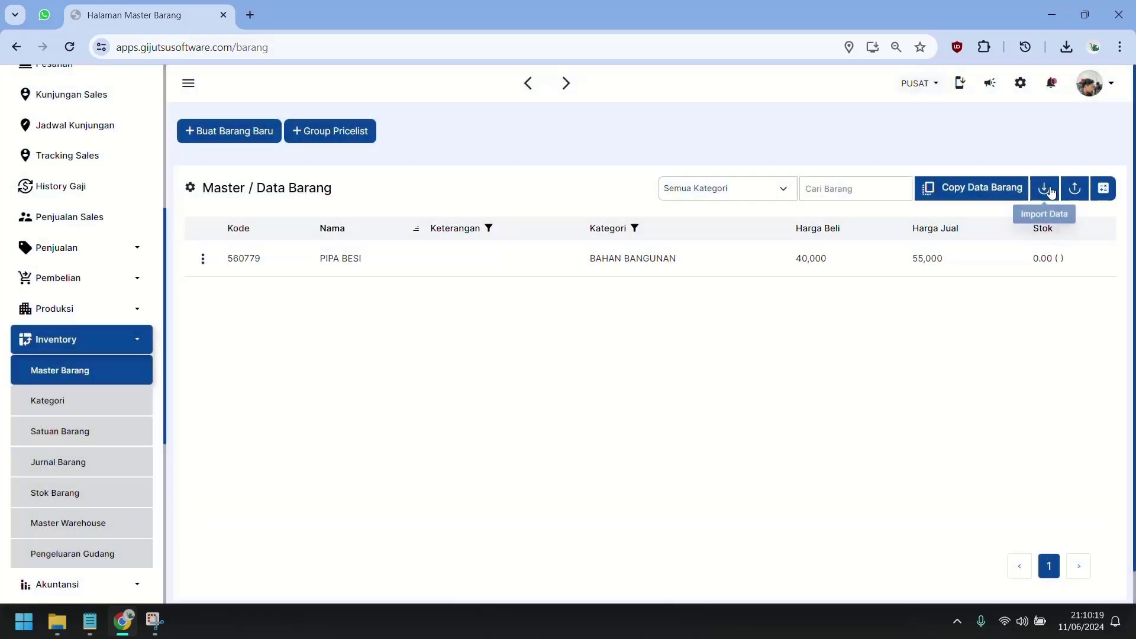
click(1044, 188)
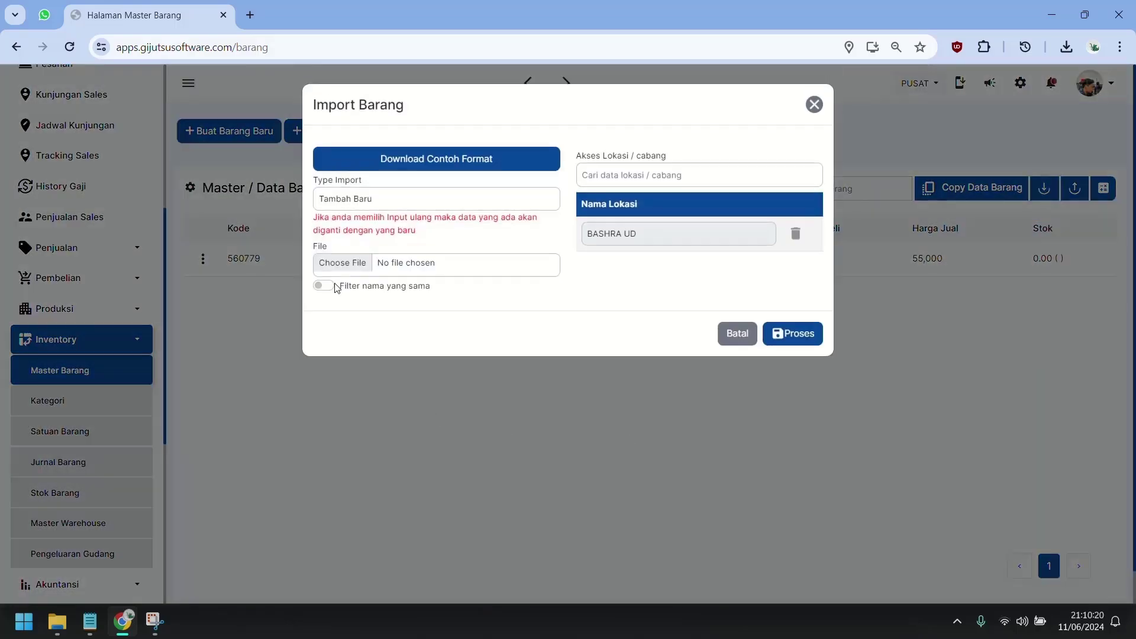
click(348, 267)
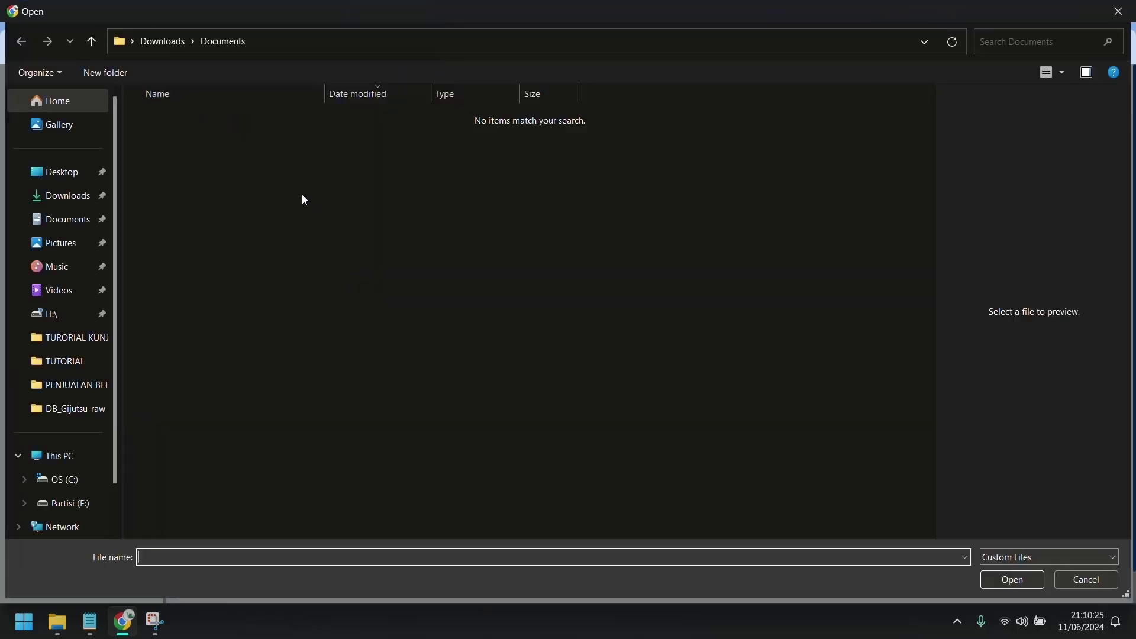
click(53, 196)
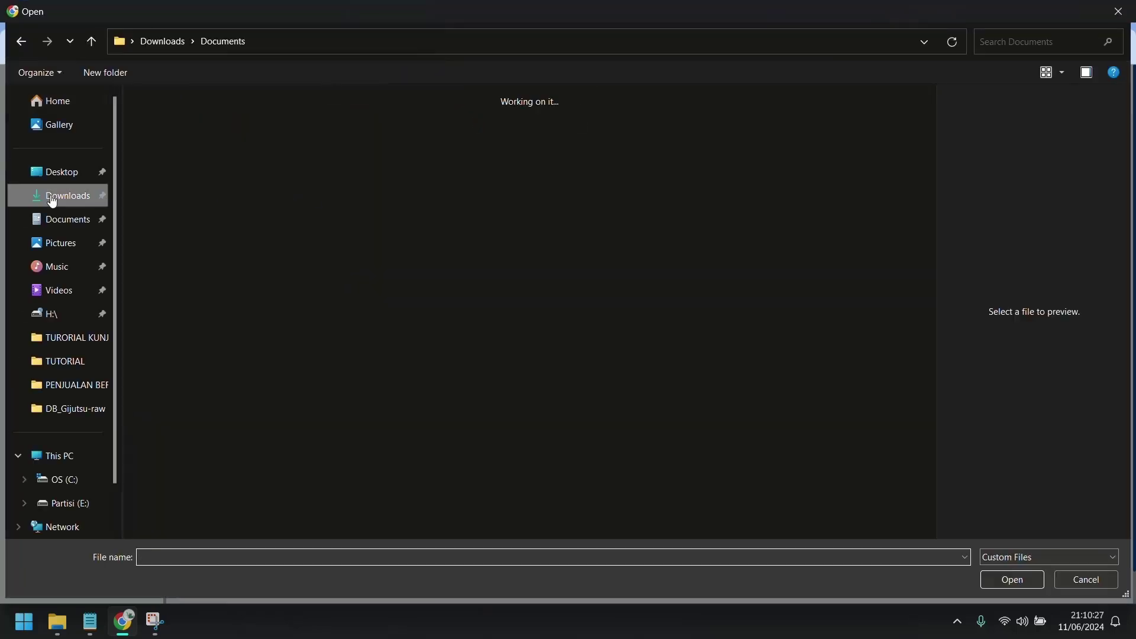
double_click(455, 121)
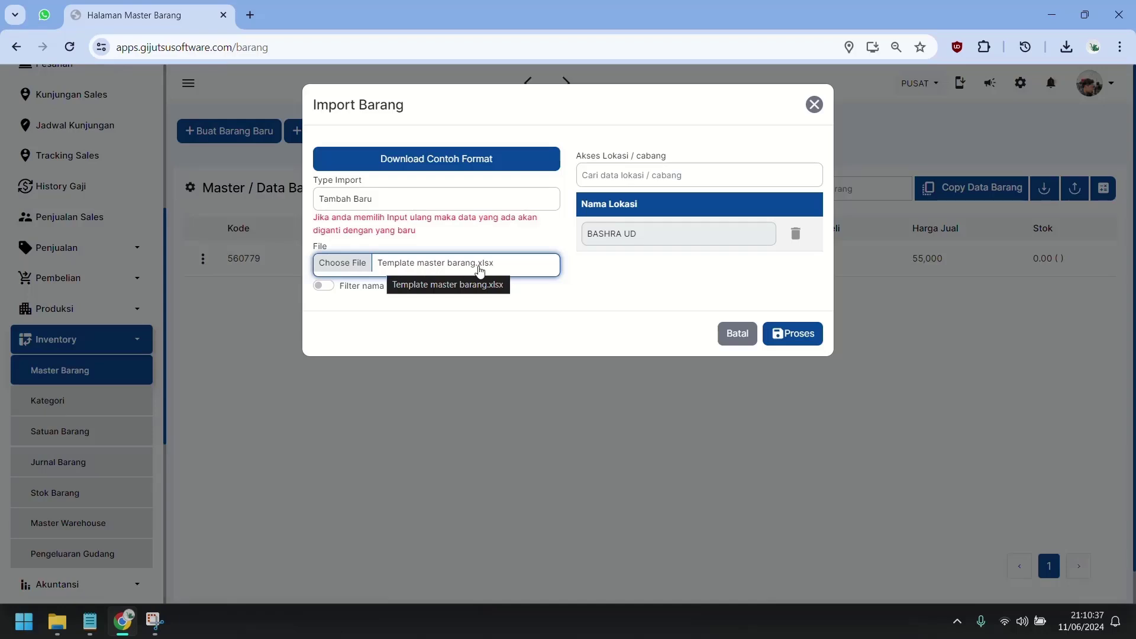
click(570, 316)
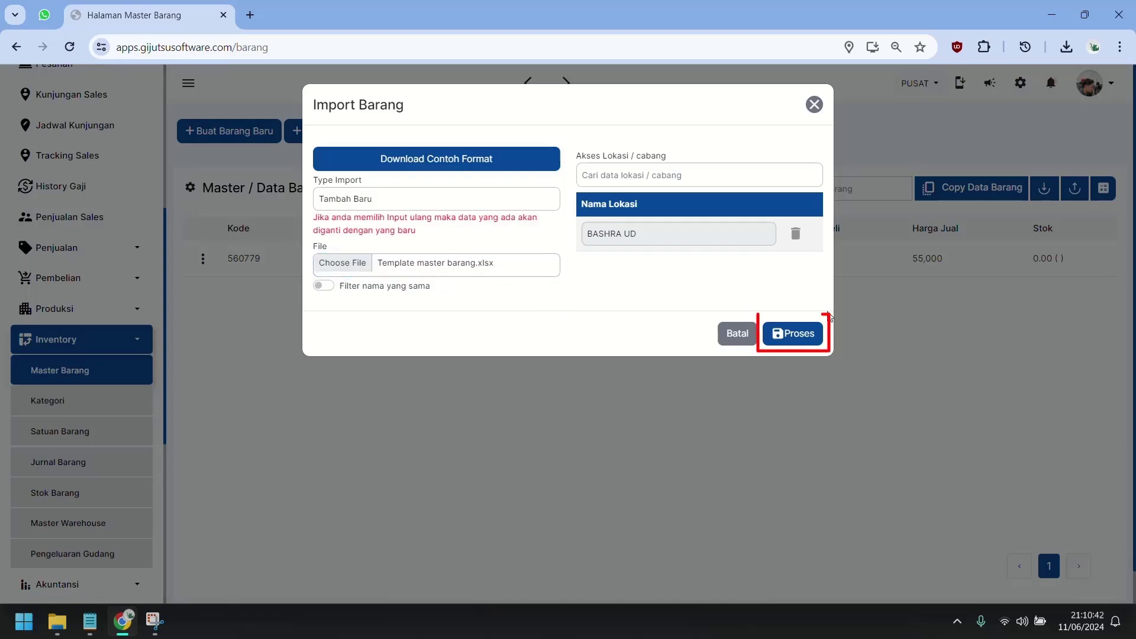
click(804, 335)
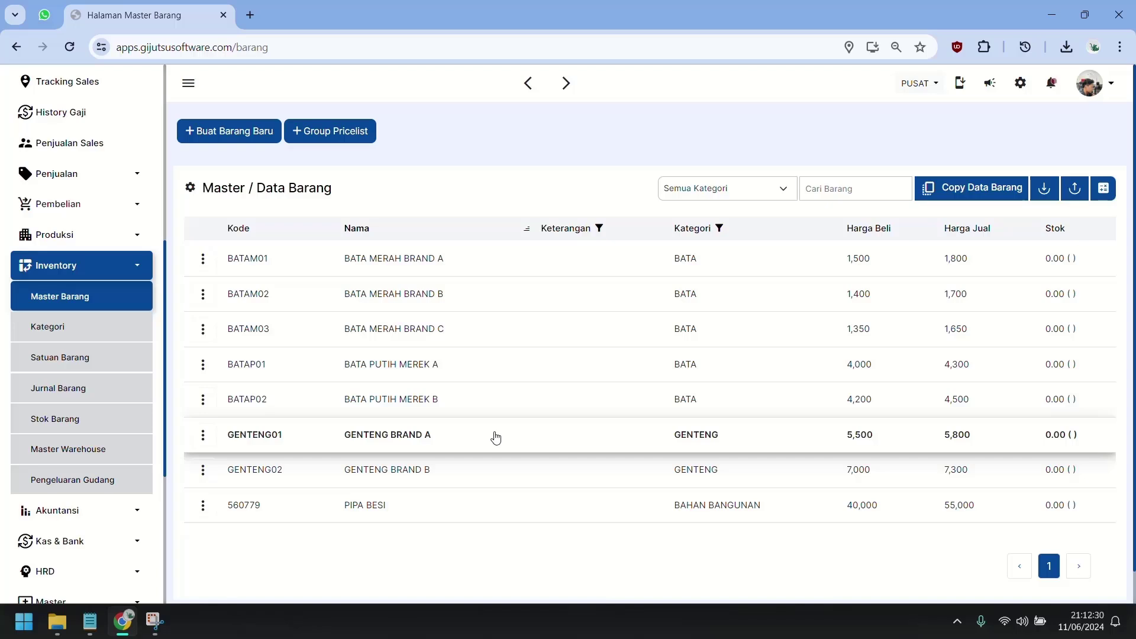
Open the Master Suplier list under Pembelian and start a new supplier.
click(134, 207)
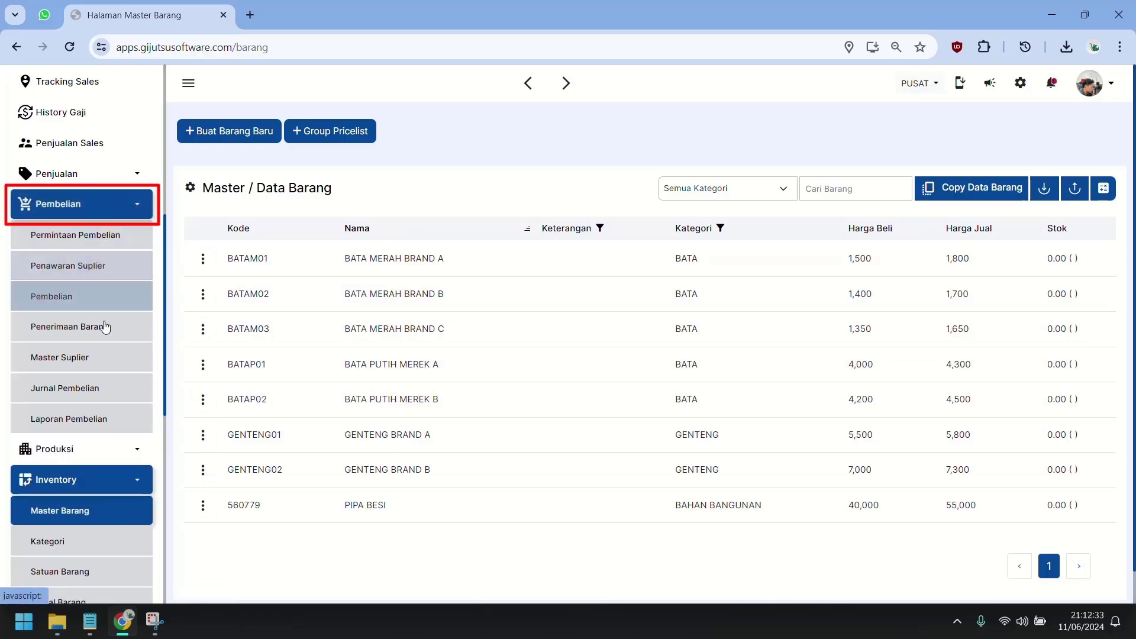
click(106, 359)
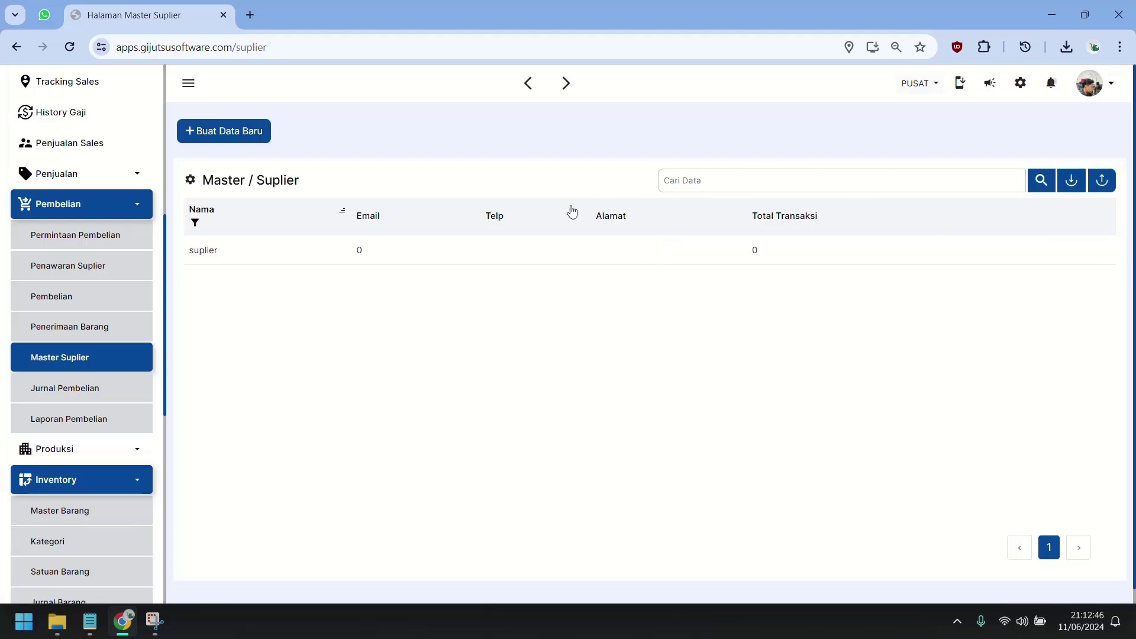
click(190, 259)
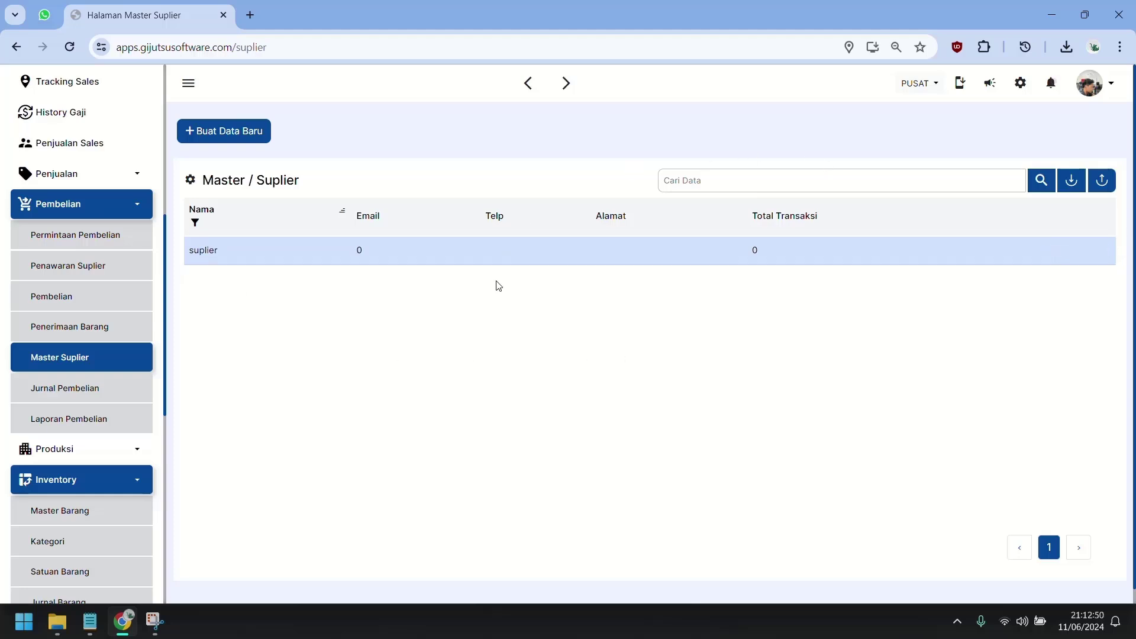
click(246, 130)
Enter supplier Toko Pak Karno with address CANDI SIDOARJO and save it.
click(514, 165)
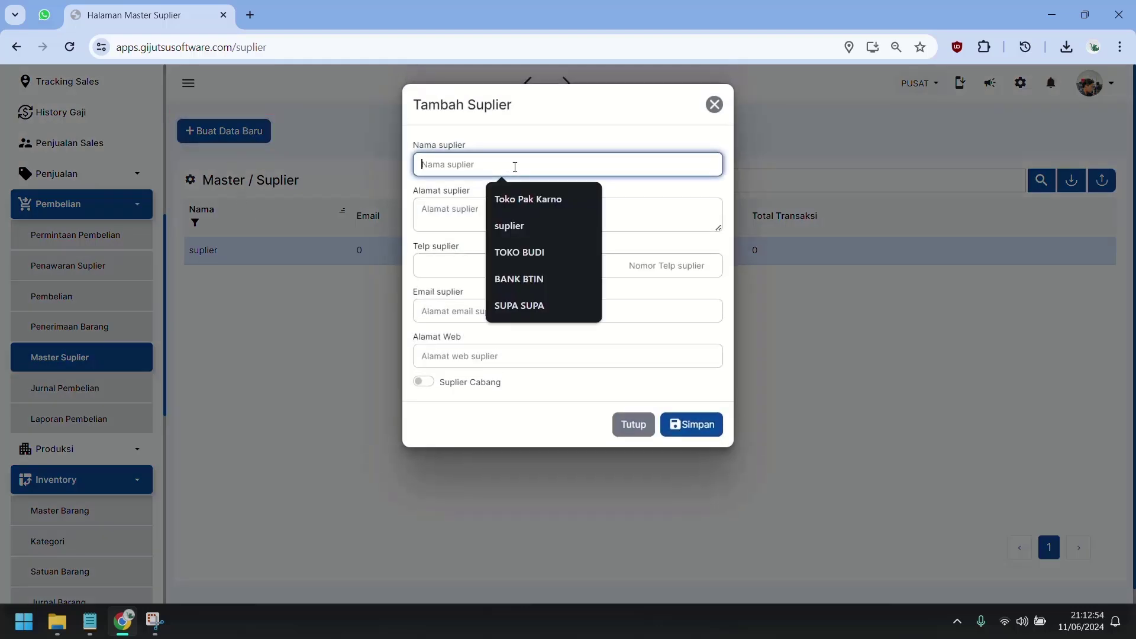
click(521, 199)
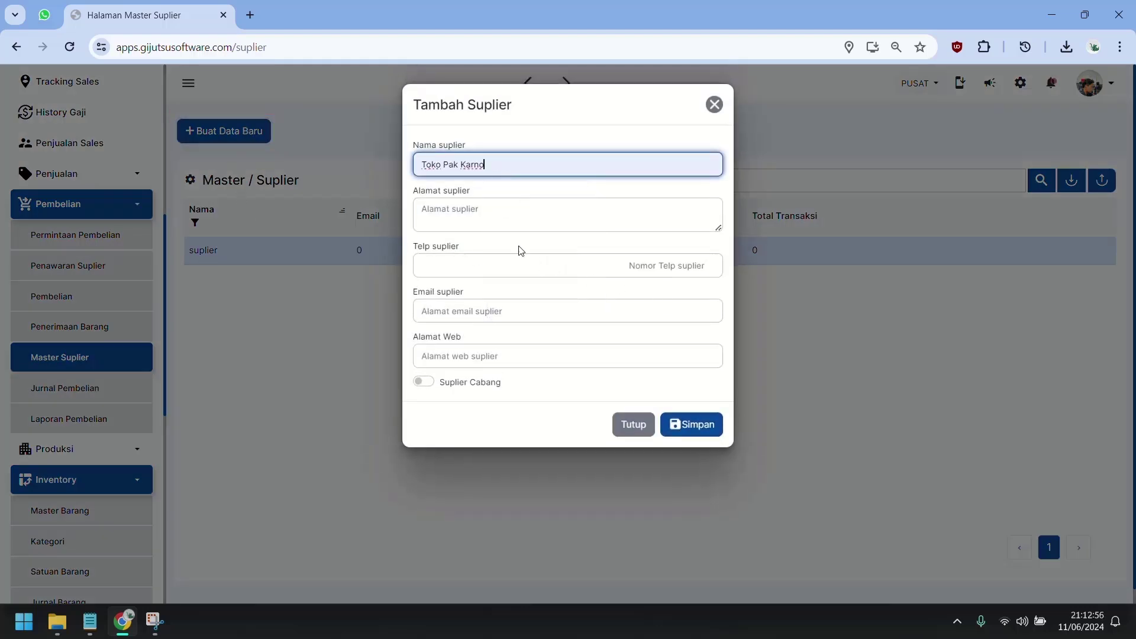
click(504, 213)
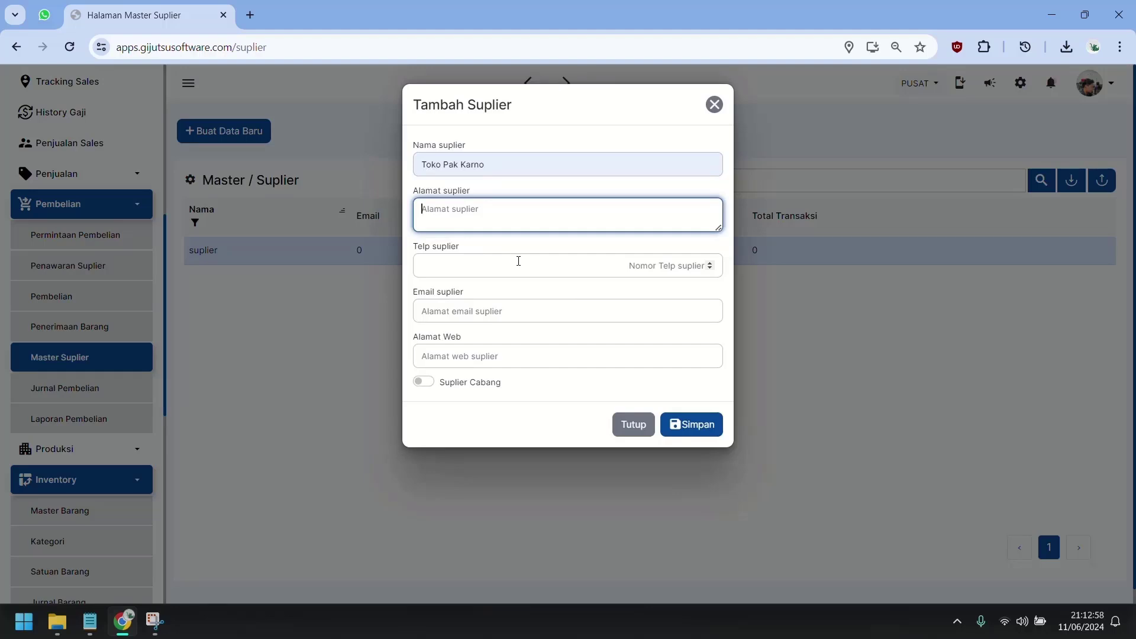
text(CANDI SIDOARJO)
click(519, 261)
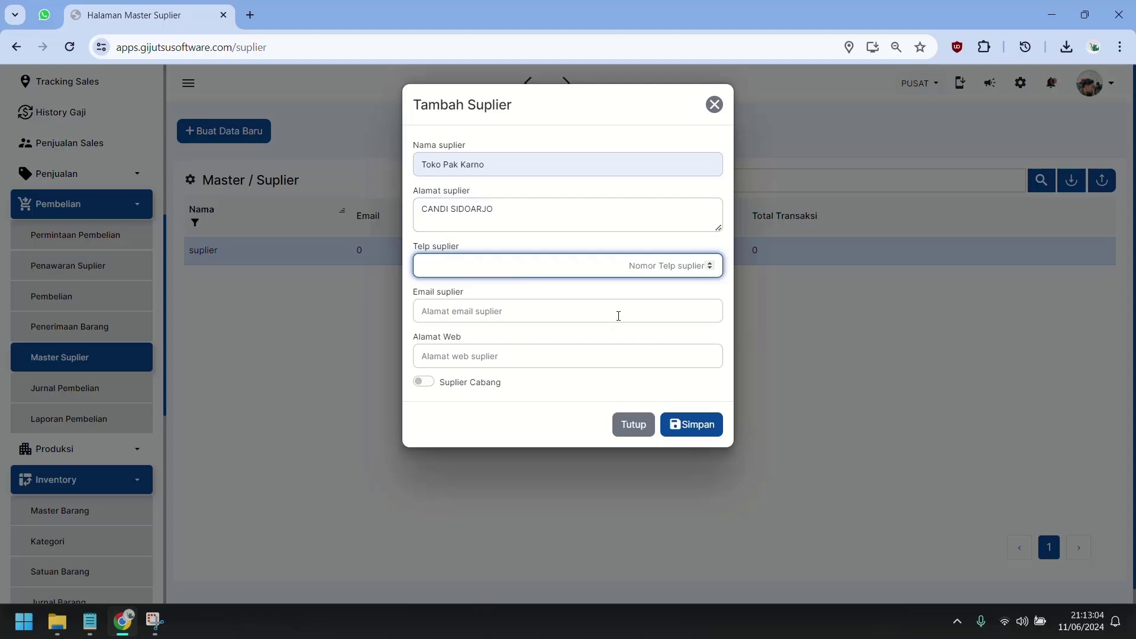
click(618, 316)
click(732, 332)
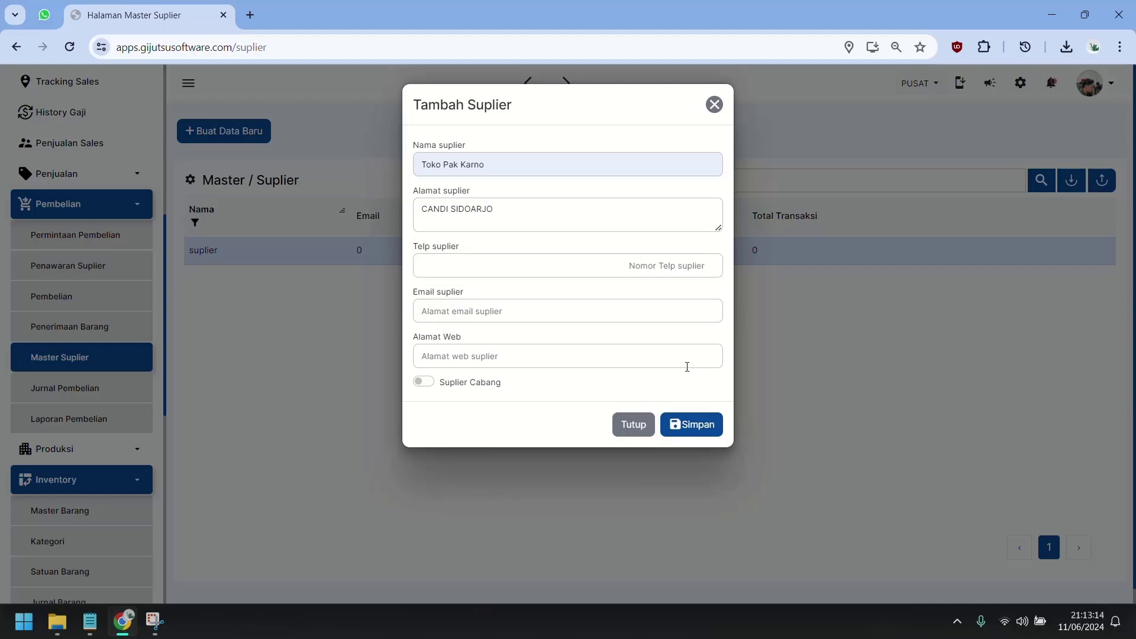
click(710, 425)
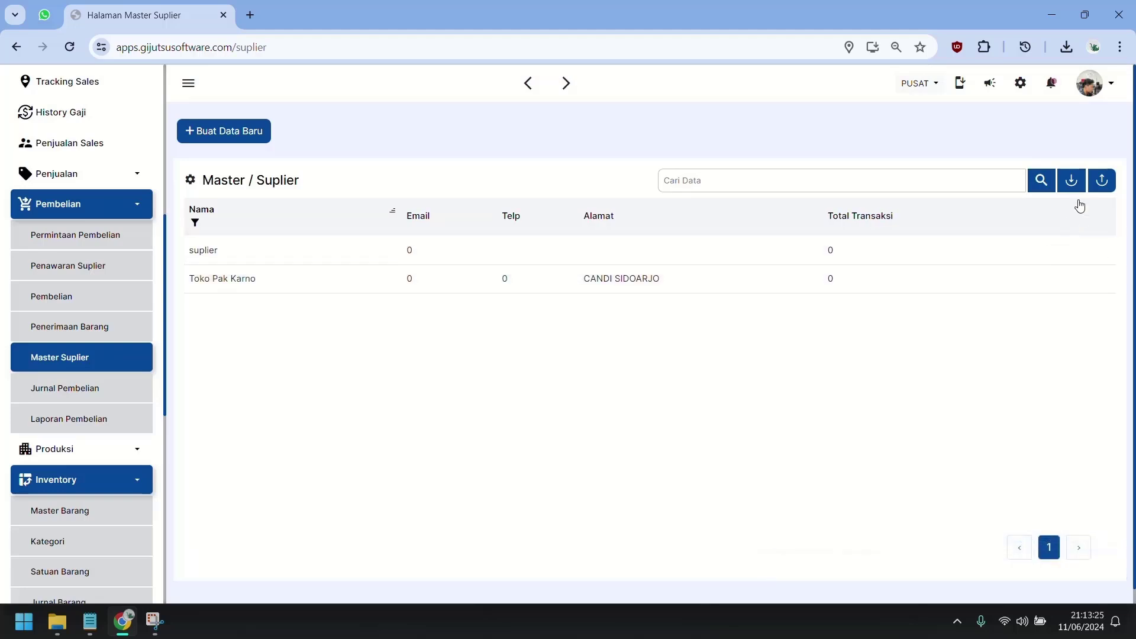
Download the sample supplier import template and look it over in Excel.
click(1076, 181)
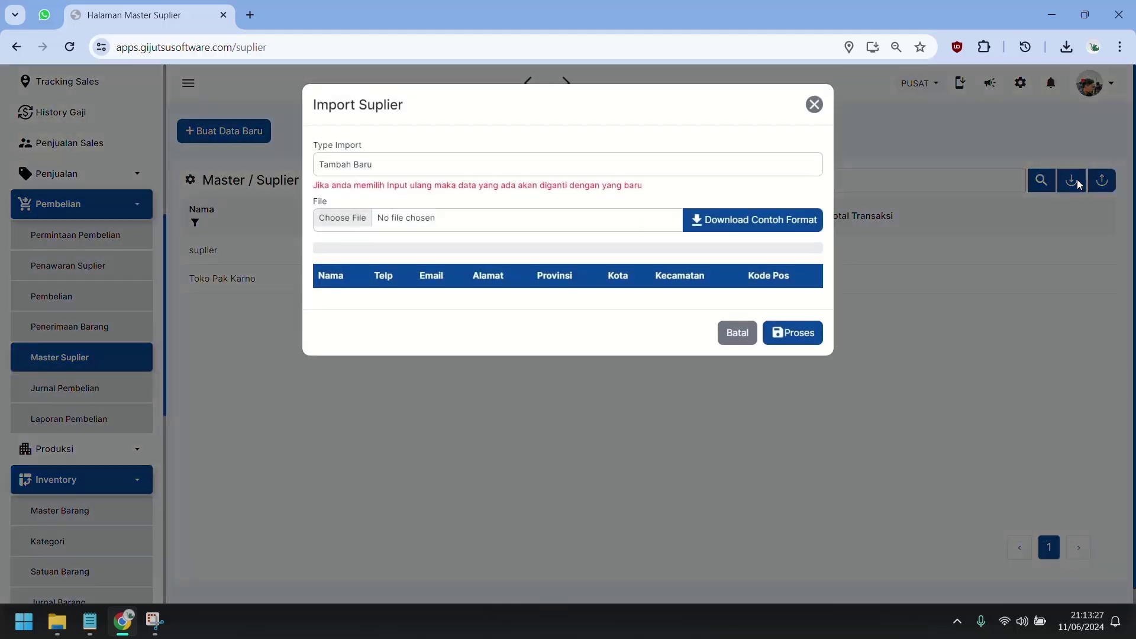
click(787, 221)
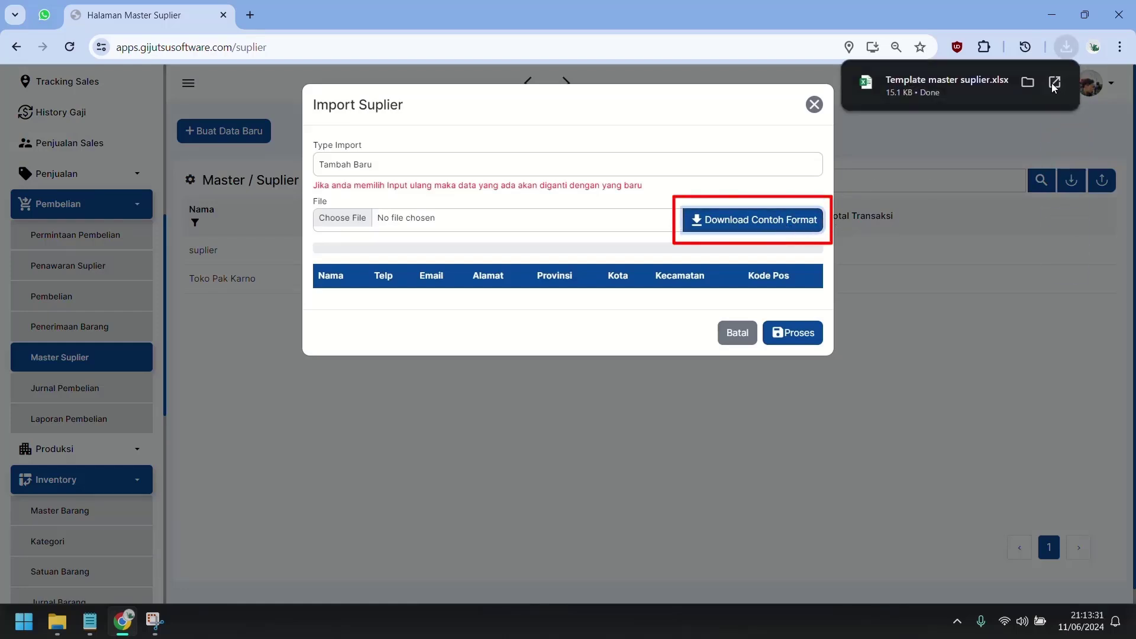
click(960, 101)
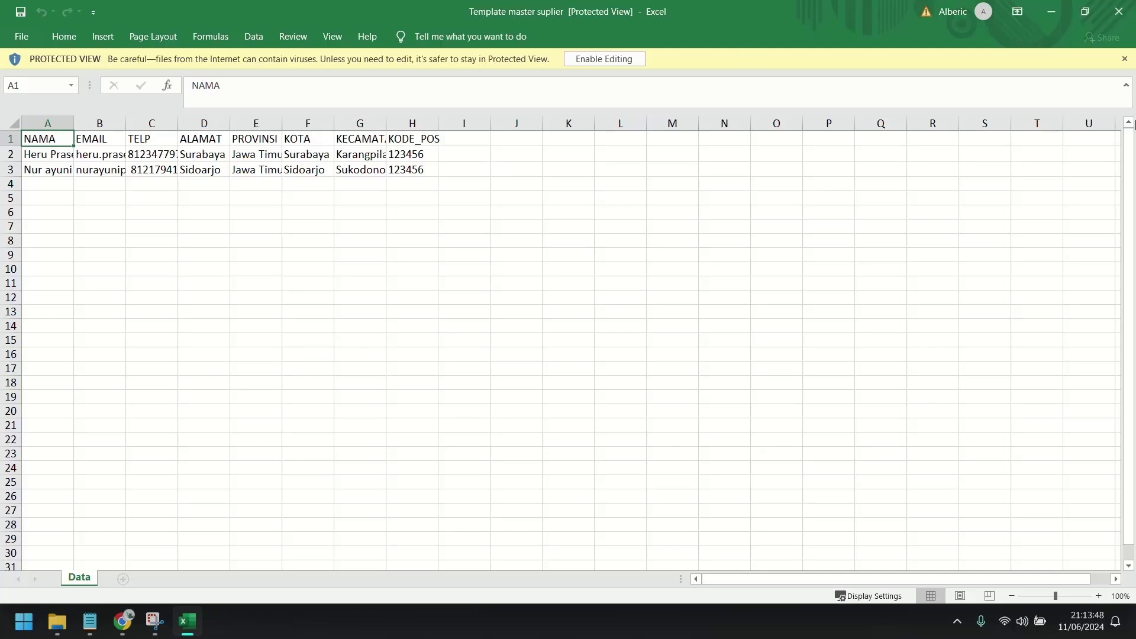
click(1118, 11)
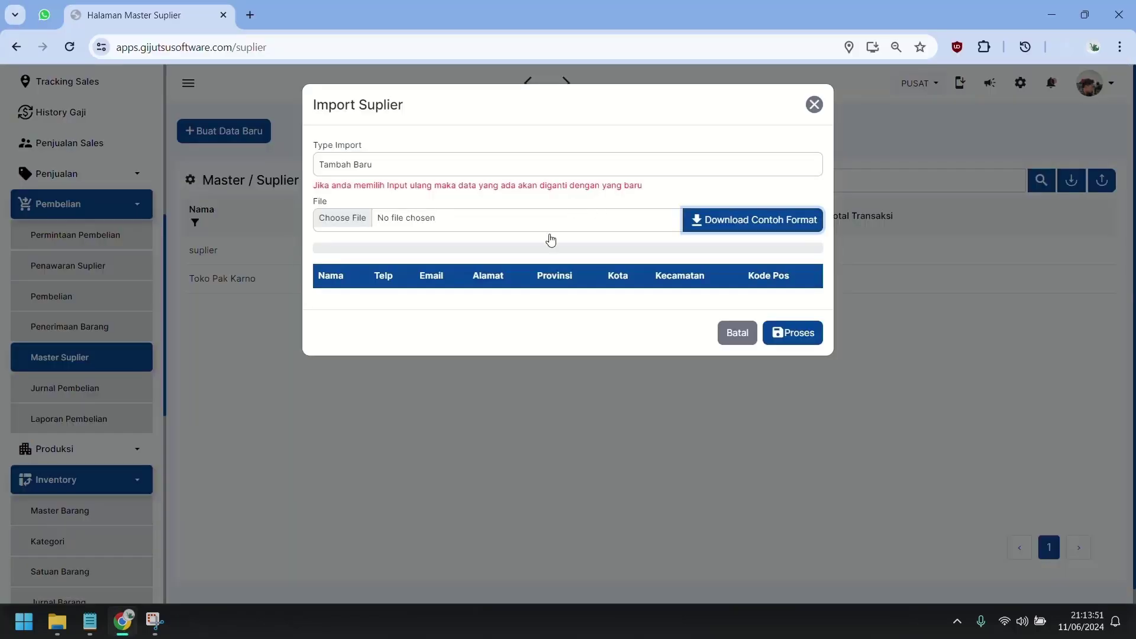
Import the two suppliers from Template master suplier and close the import window.
click(353, 225)
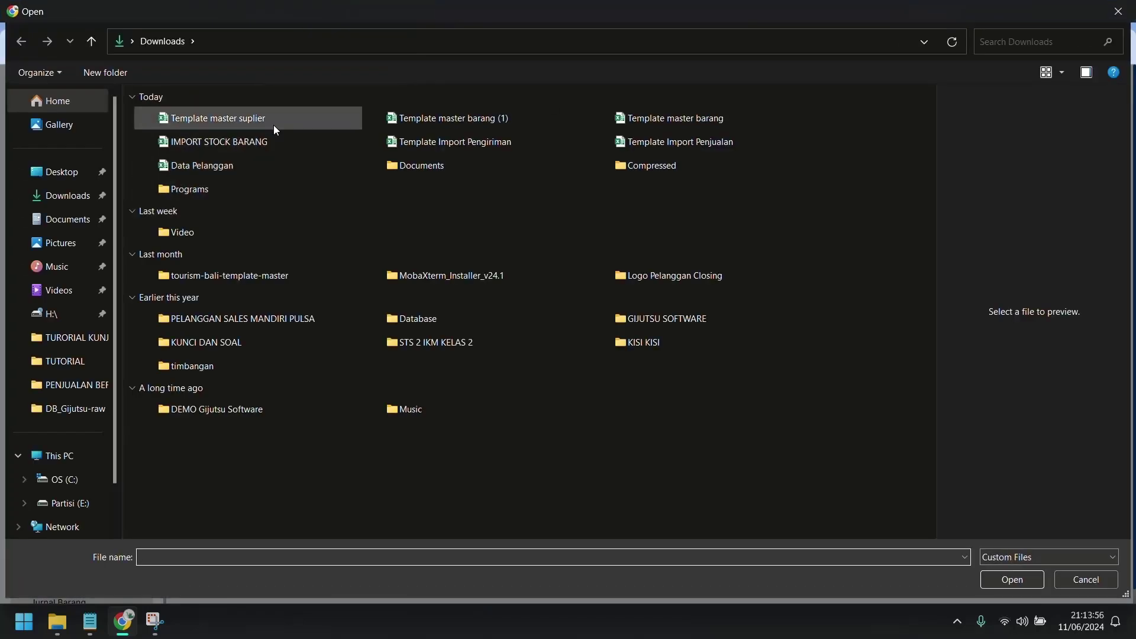
click(273, 121)
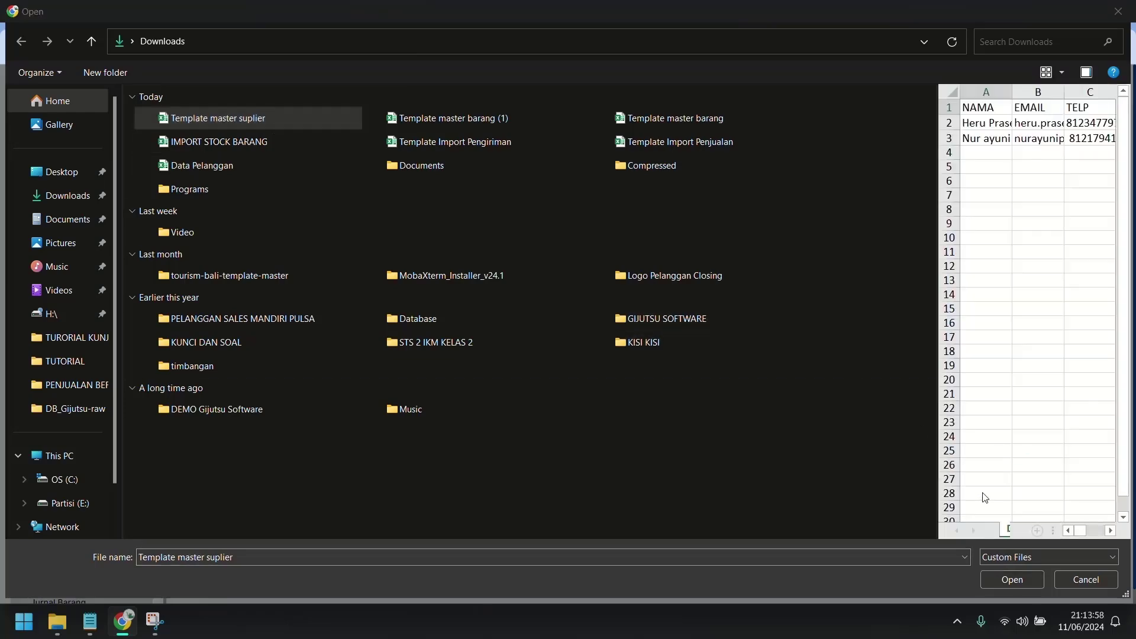
click(1033, 584)
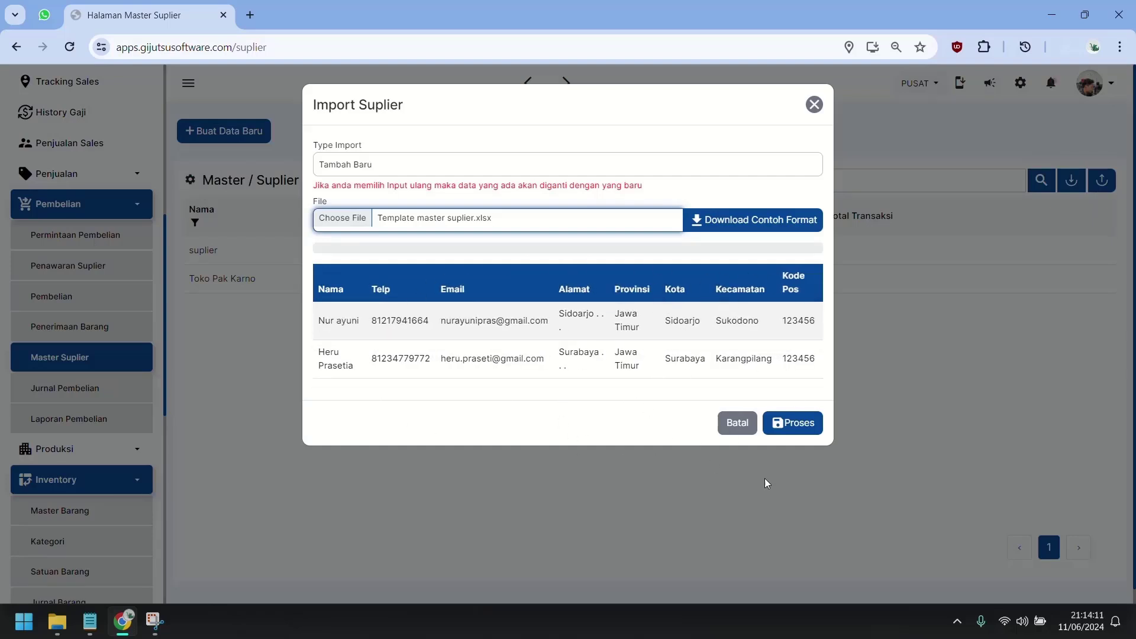
click(805, 436)
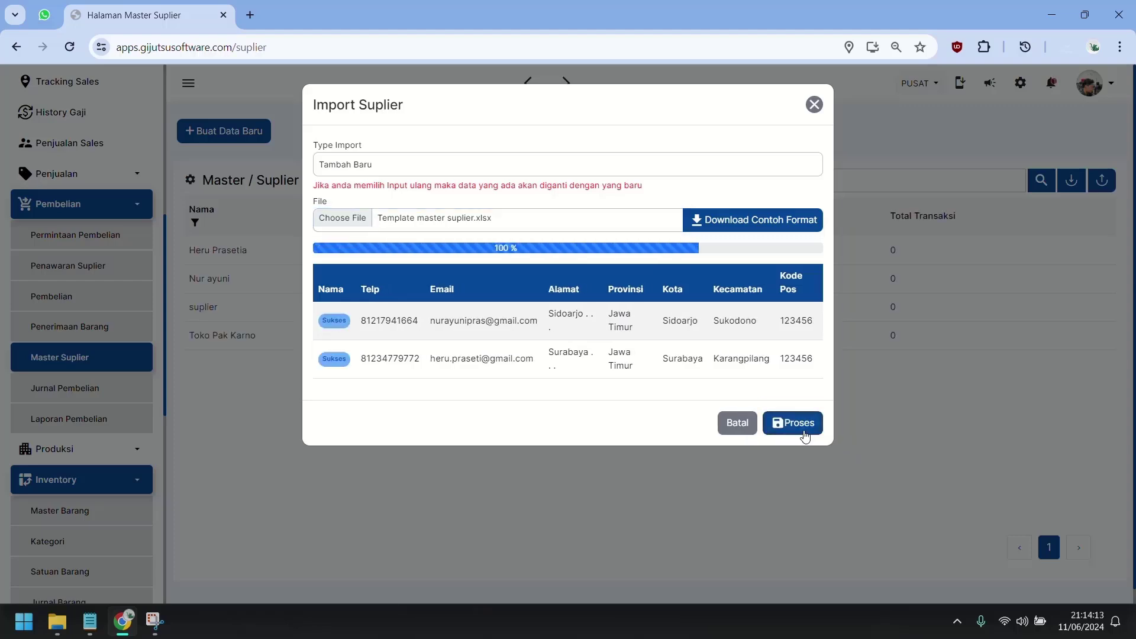
click(737, 422)
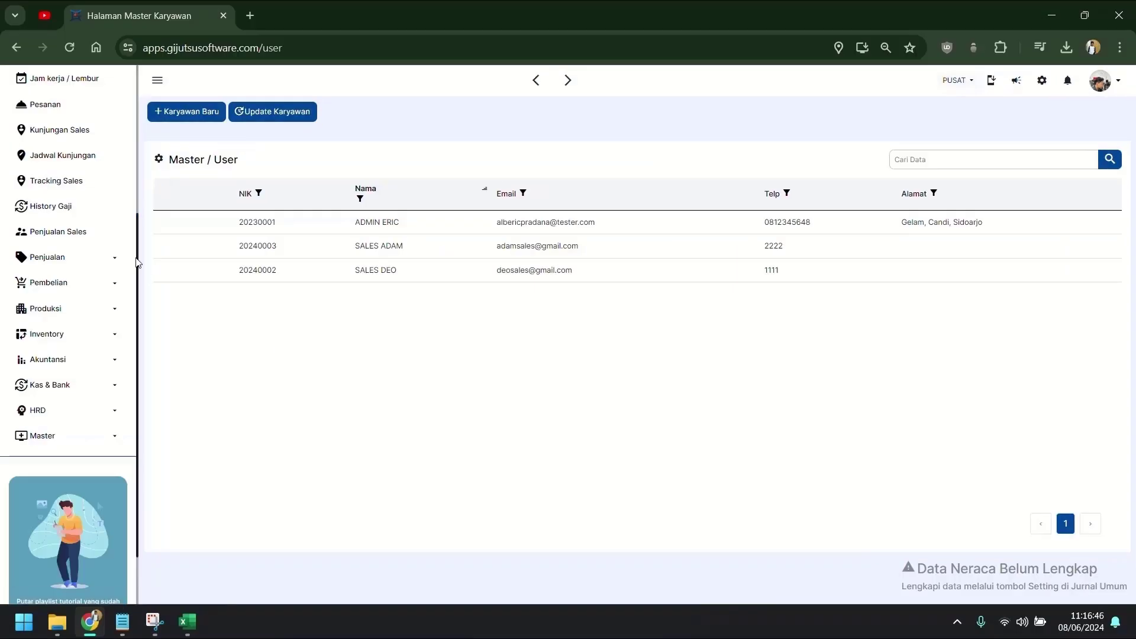
Open Pelanggan under Penjualan, briefly checking the Pelanggan Baru and Import Data dialogs.
click(91, 260)
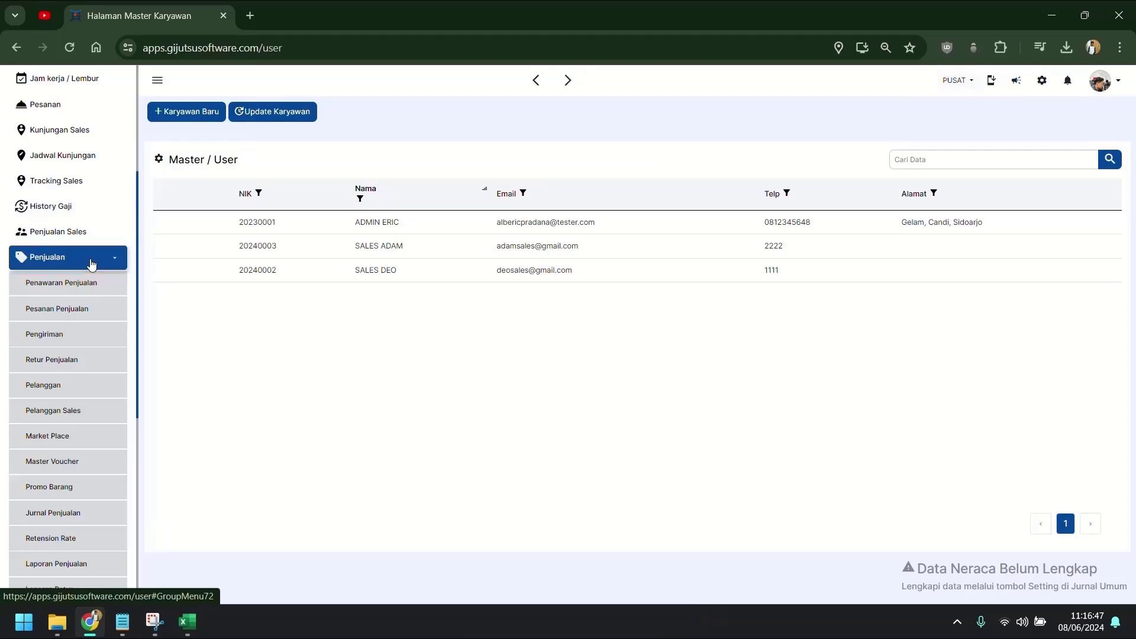
scroll(89, 260, down, 1)
click(75, 319)
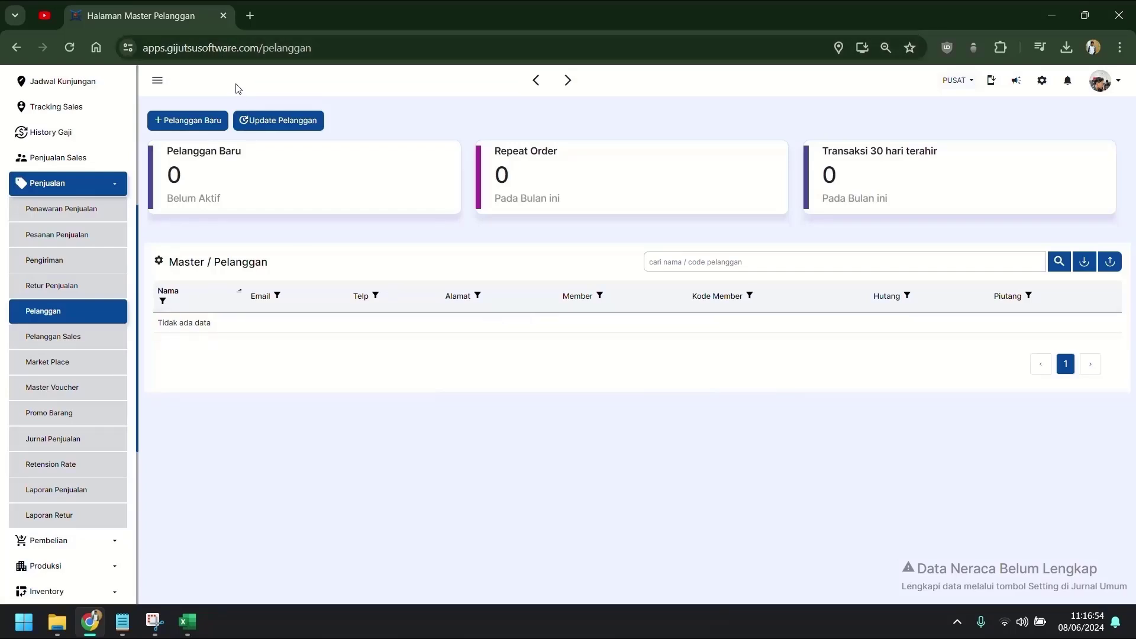
click(190, 128)
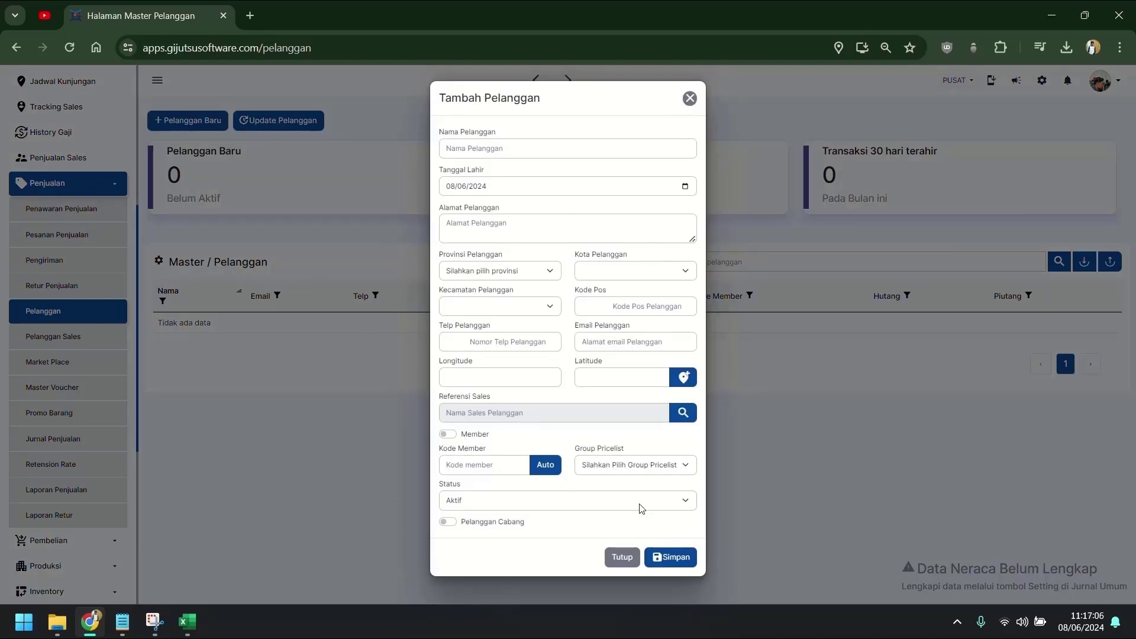
click(622, 556)
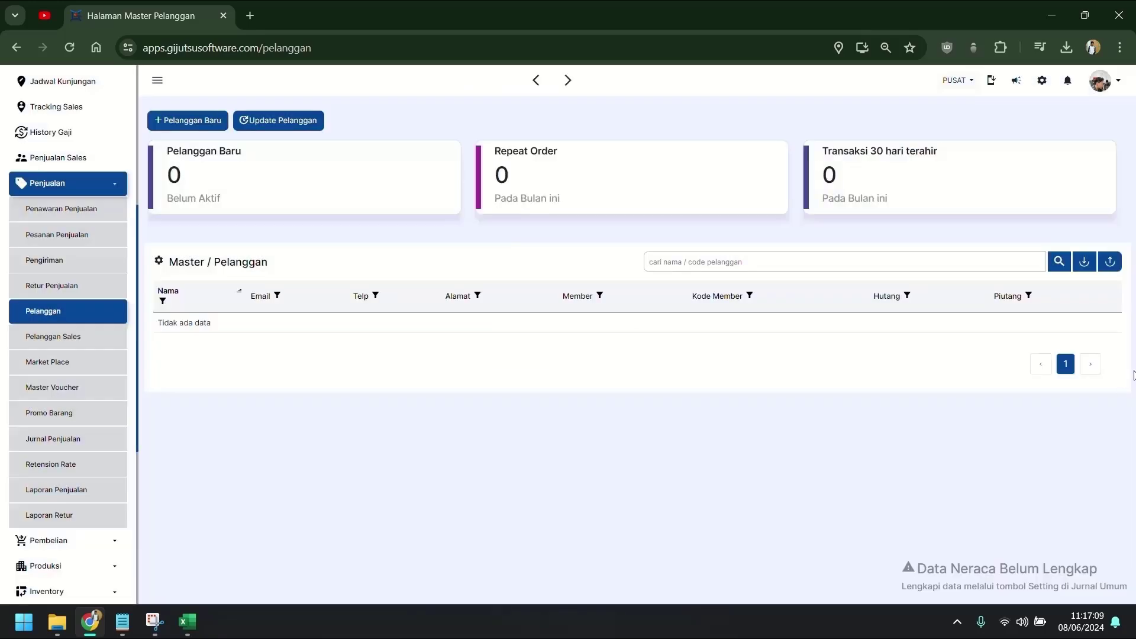
click(1086, 261)
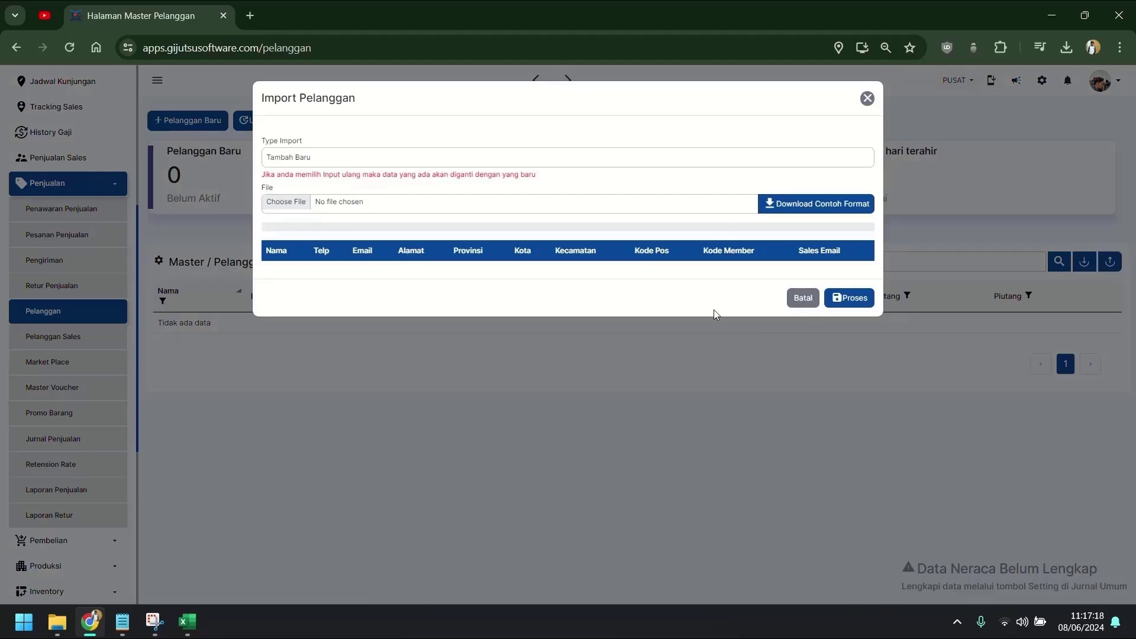
click(803, 298)
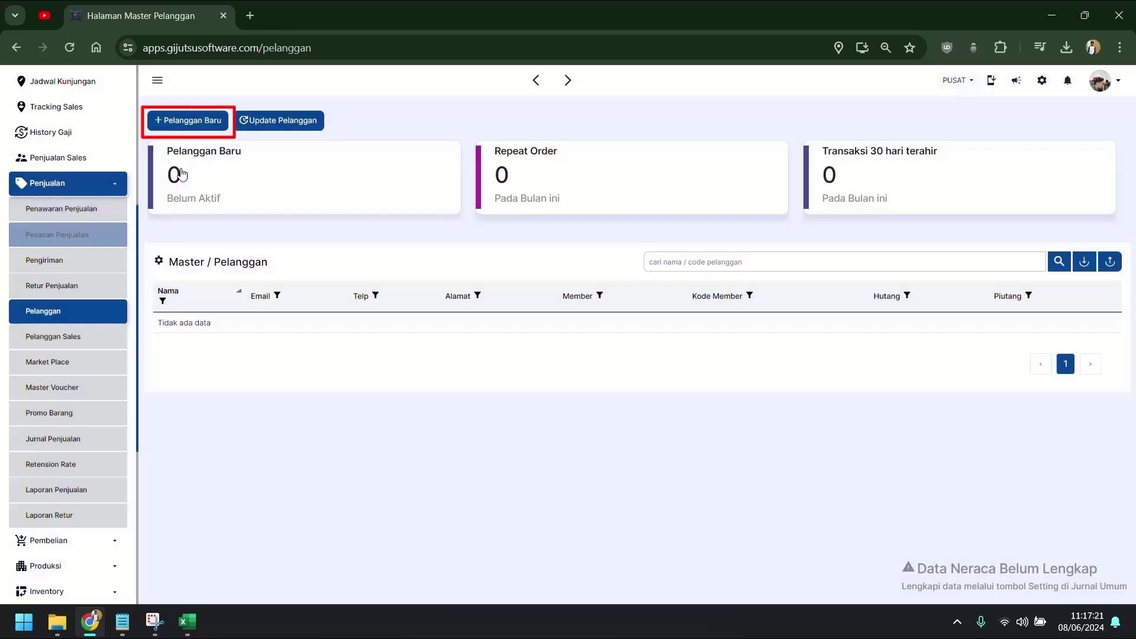
Start a new customer named UD SOFYAN with address SIDOARJO CANDI.
click(186, 124)
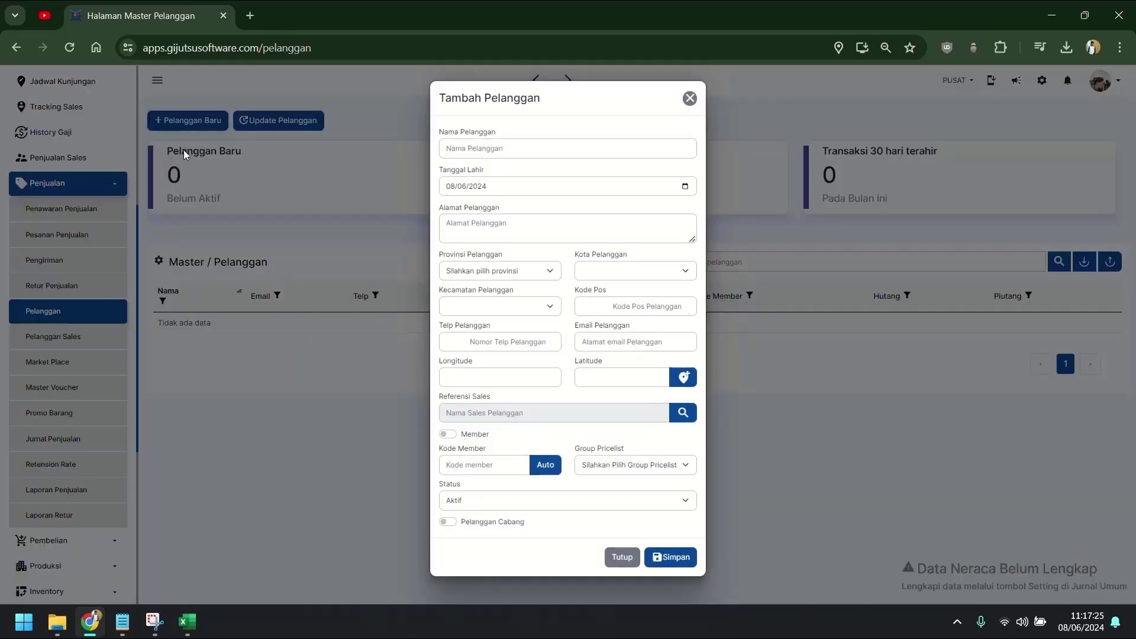
click(644, 150)
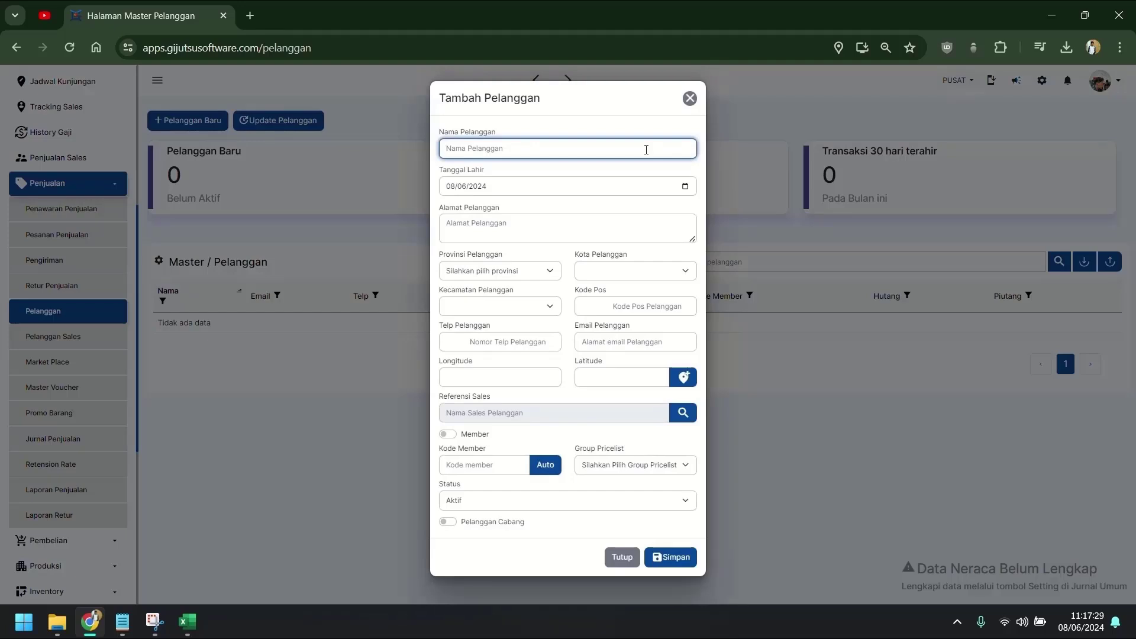
text(UD SOF)
key(Tab)
key(Tab)
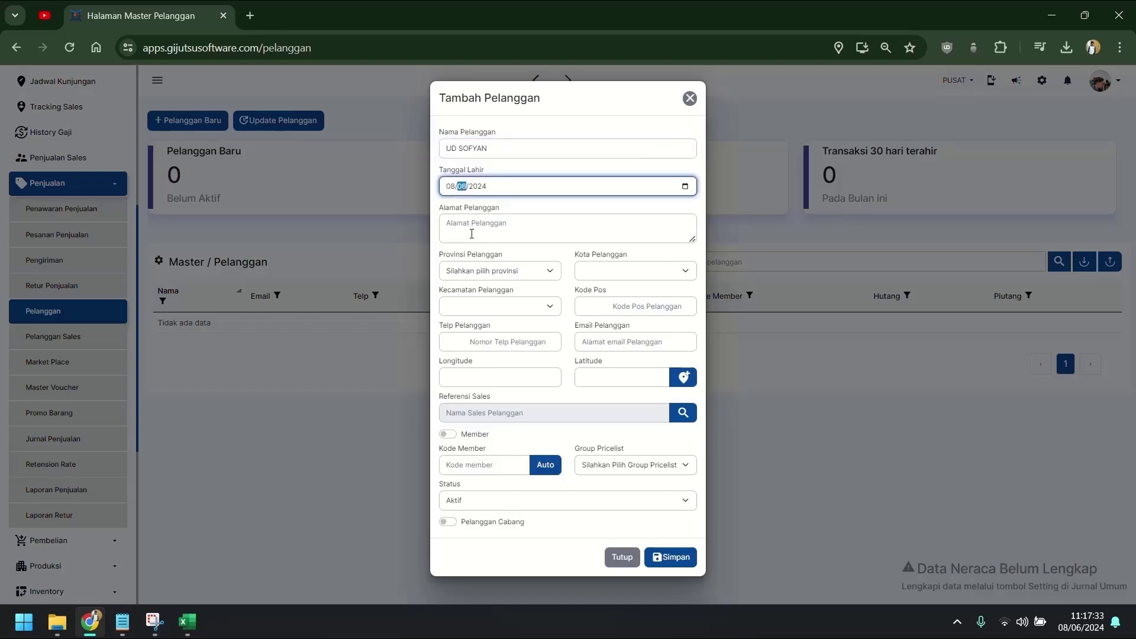
click(471, 233)
text(SIDOAR)
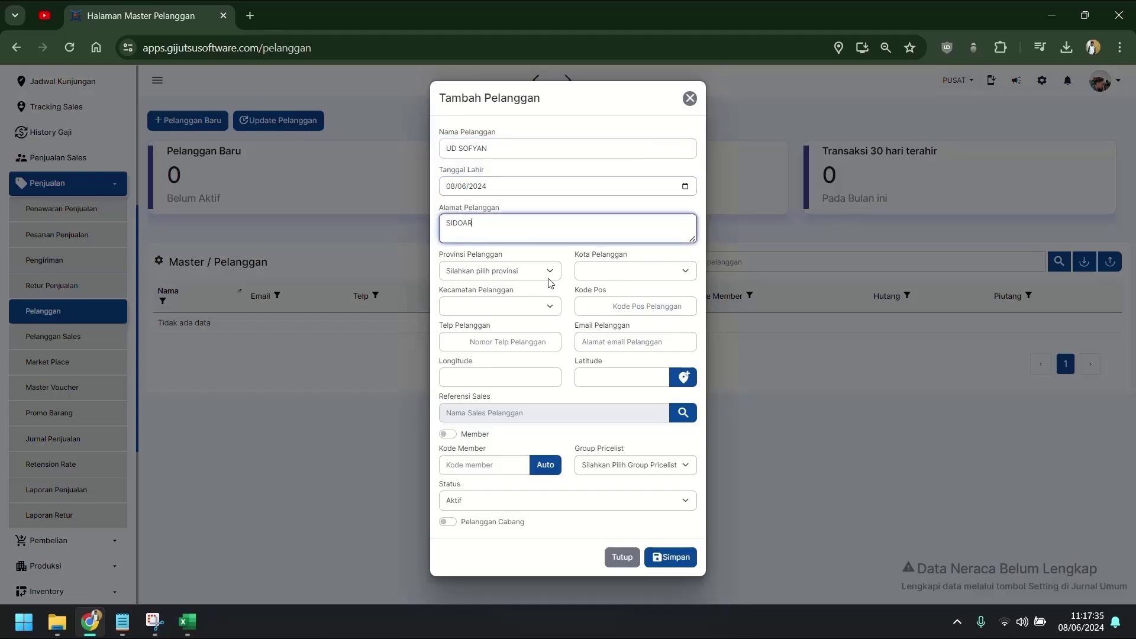
text(JO CANDI)
Set the region to Jawa Timur, Kab Sidoarjo, Candi.
click(549, 272)
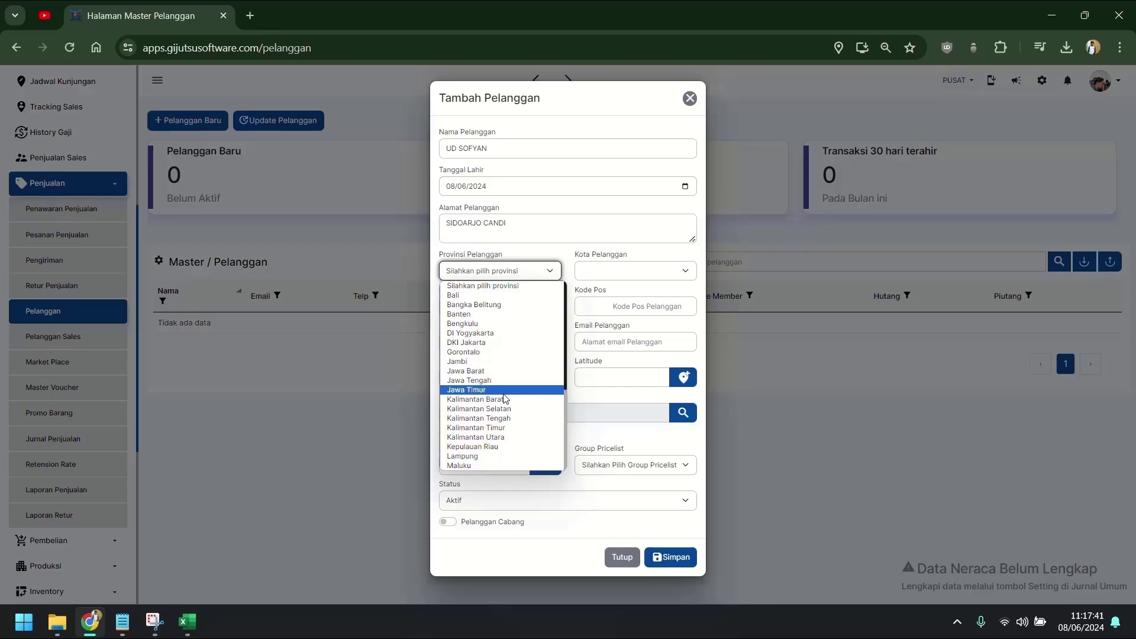
click(505, 391)
click(635, 271)
scroll(609, 355, down, 3)
click(598, 294)
click(500, 305)
click(465, 351)
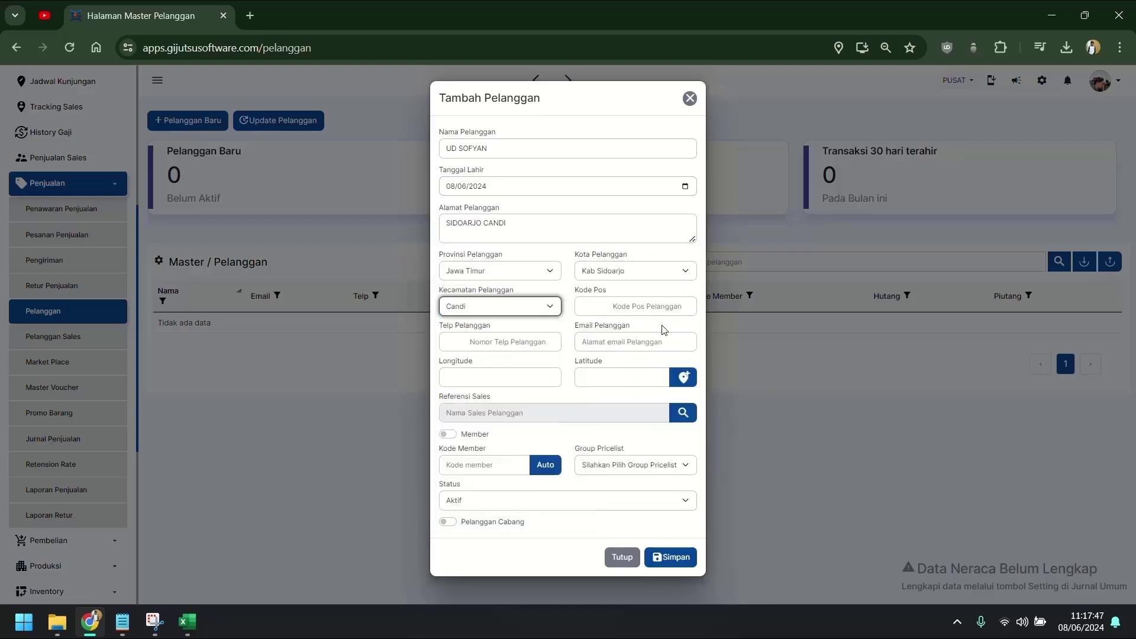
Enter the customer's phone number, auto-fill the location coordinates, and generate a member code.
click(546, 341)
text(1111)
key(ctrl+a)
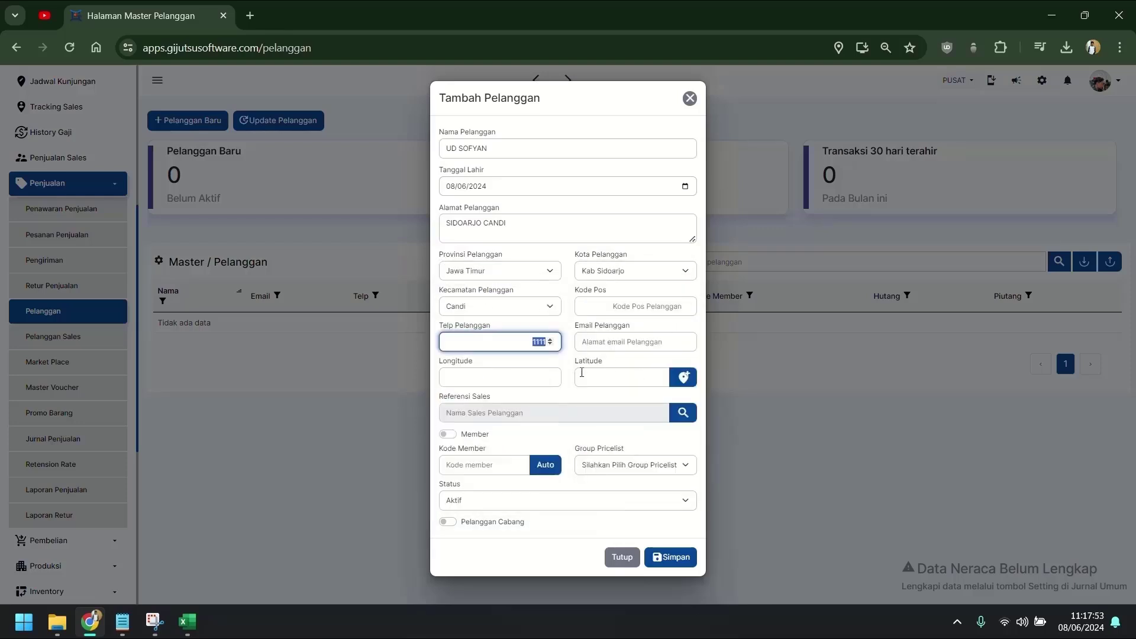
text(8888)
click(617, 441)
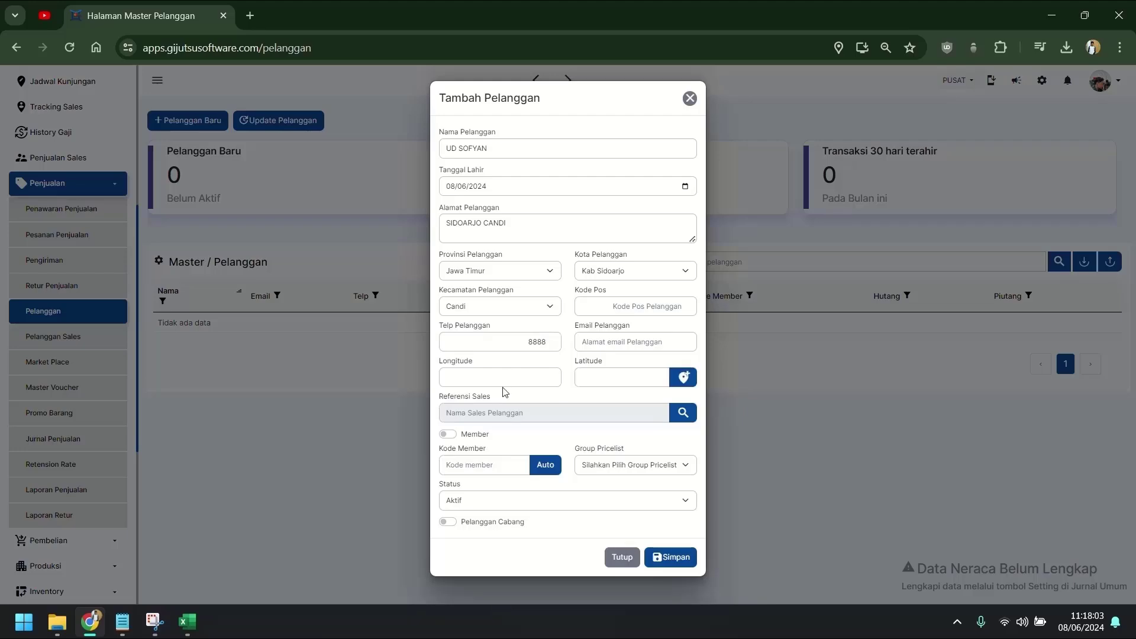
click(518, 378)
click(685, 381)
click(545, 465)
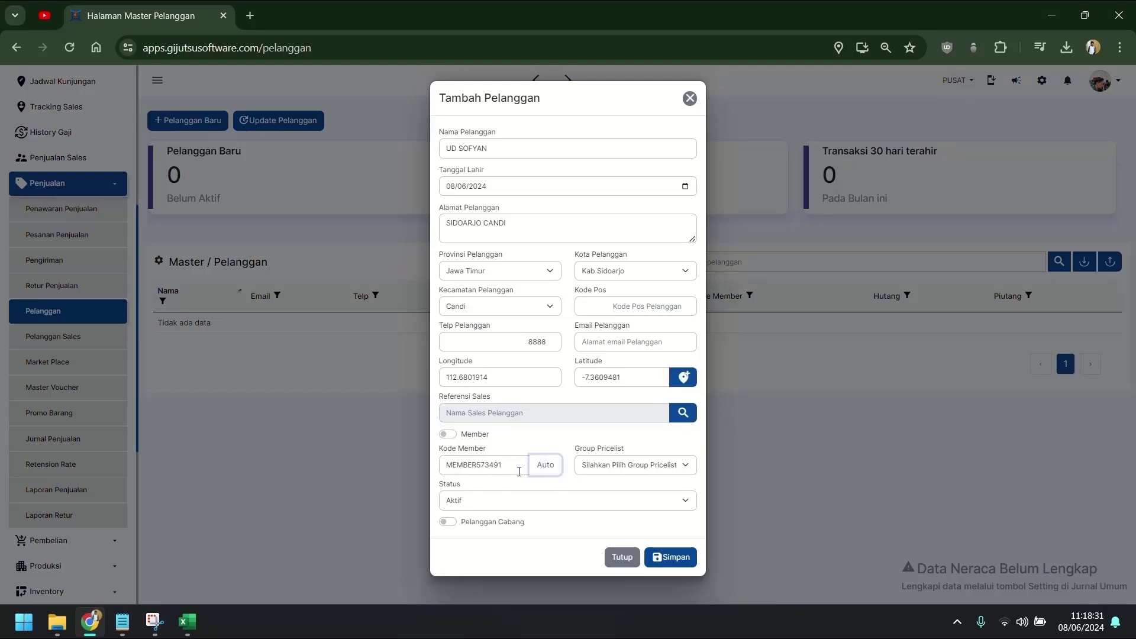
click(667, 468)
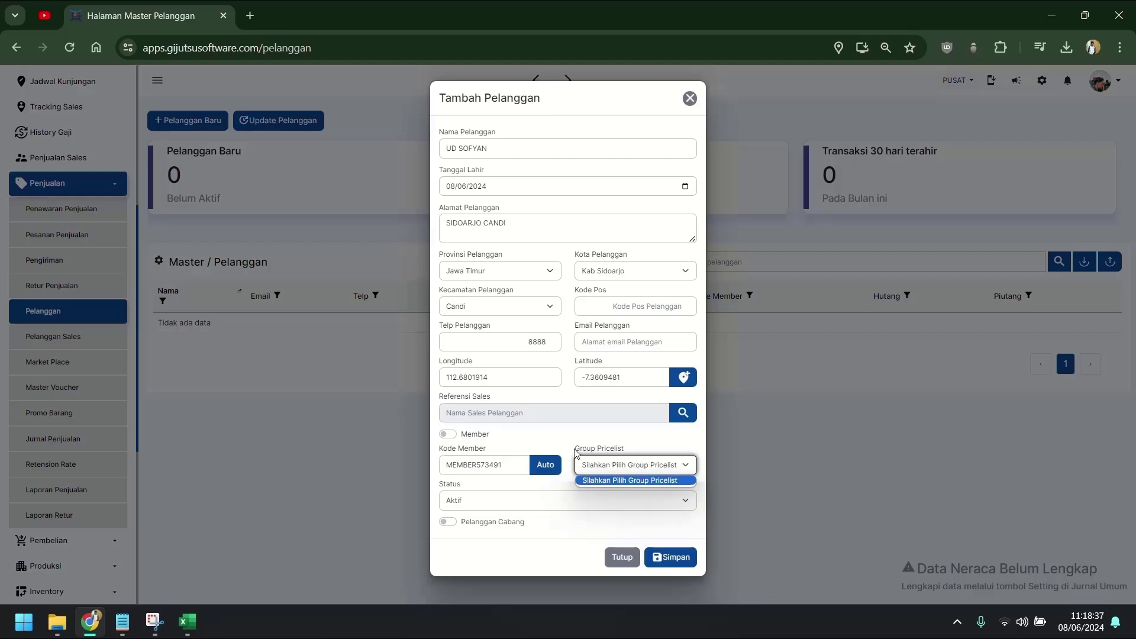
drag(575, 448, 631, 453)
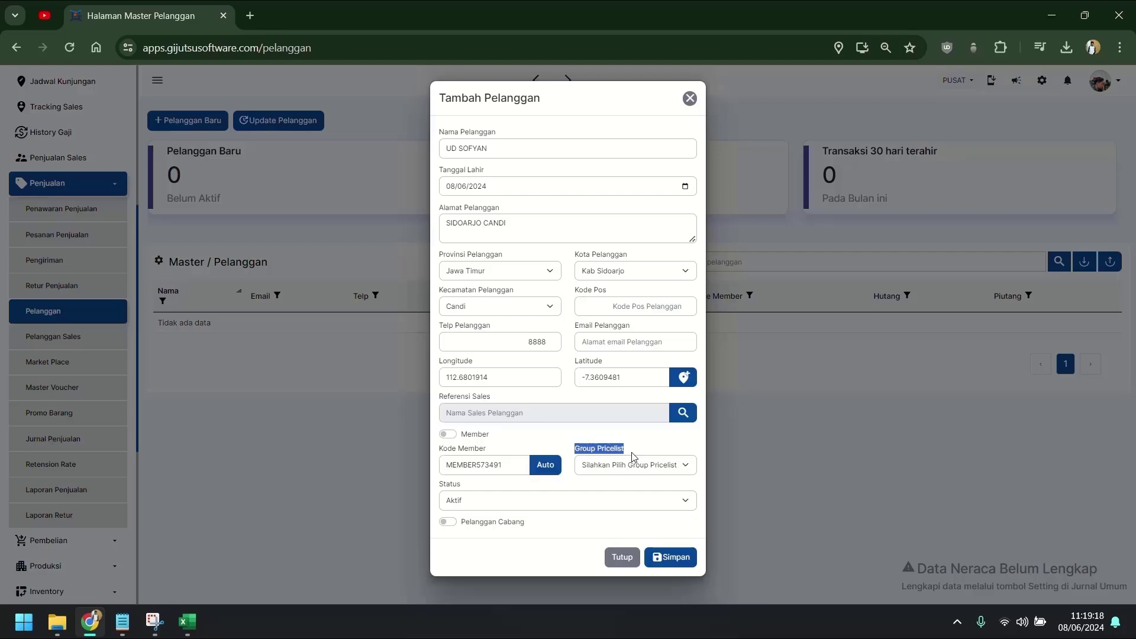
Save customer UD SOFYAN so it is listed as Bukan Member in the Pelanggan list.
click(673, 453)
click(704, 561)
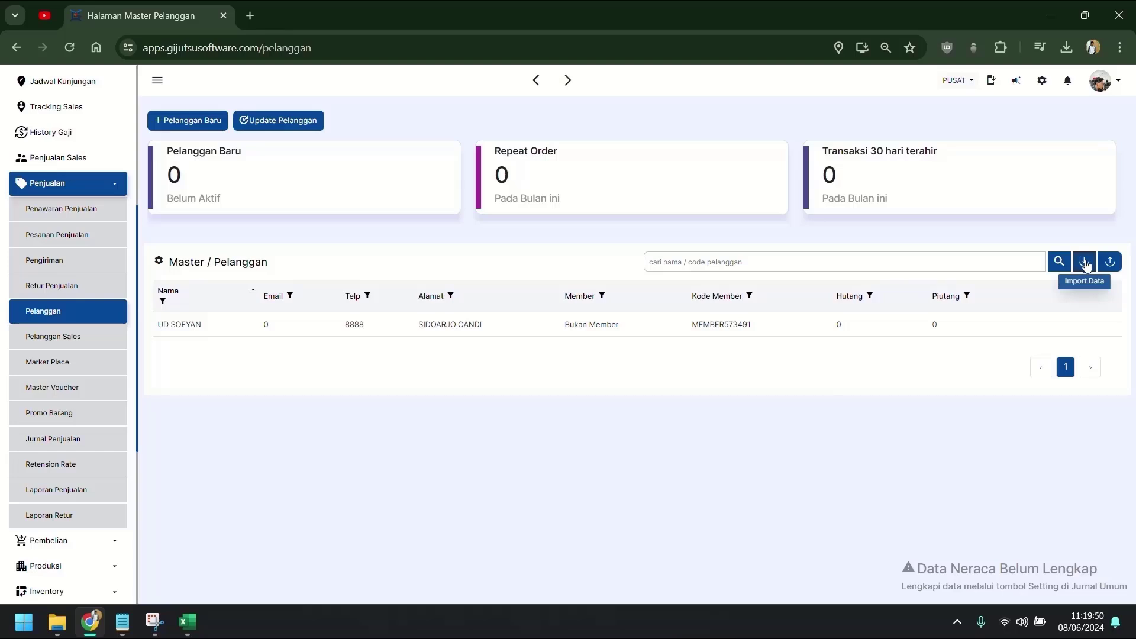
Download the customer import sample format and open Template master pelanggan (2).xlsx in Excel.
click(1084, 261)
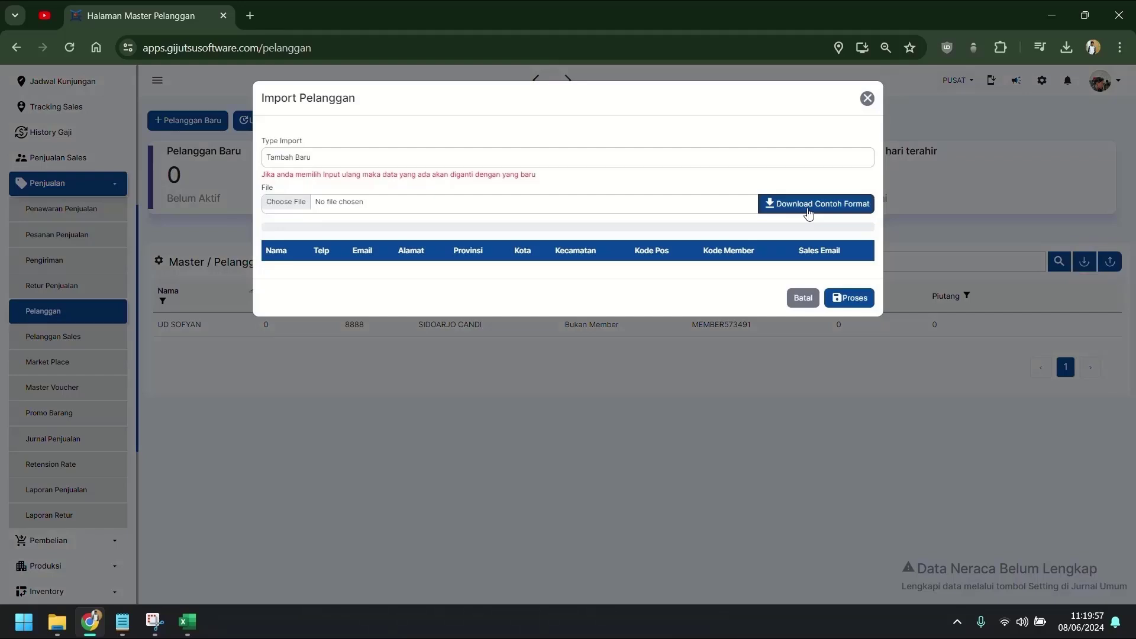
click(808, 212)
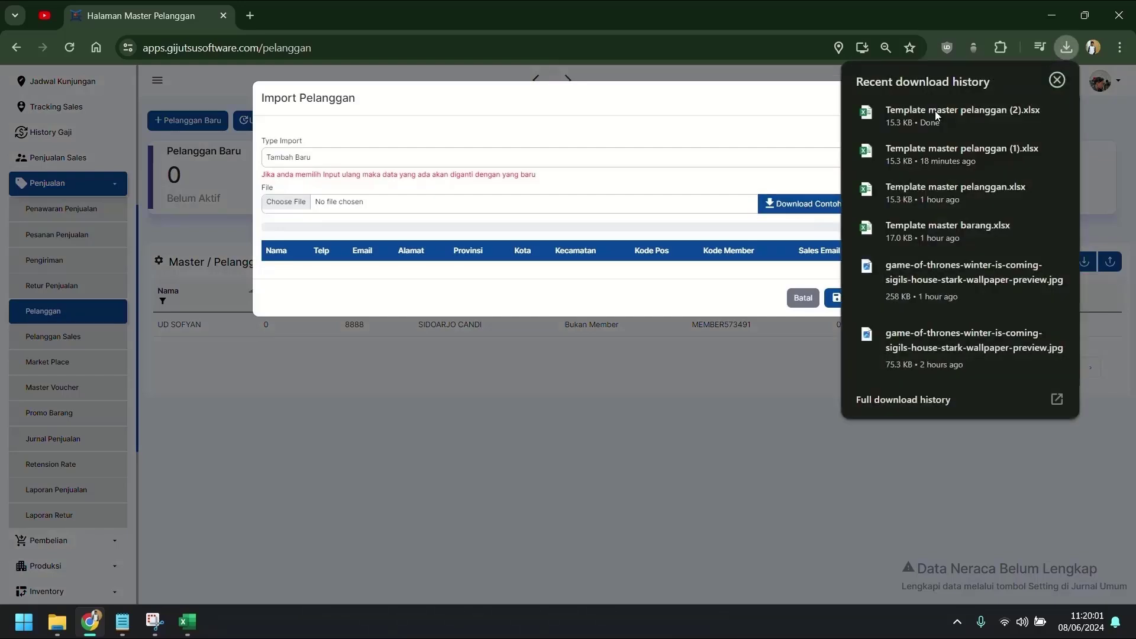
click(929, 116)
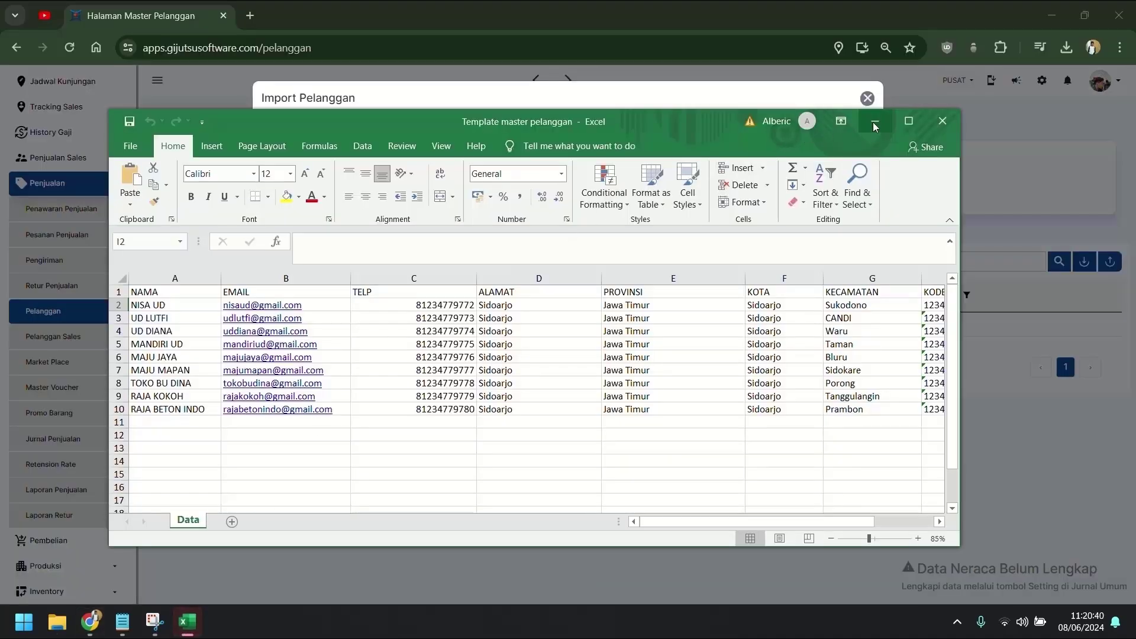
Maximize the template workbook, then return to the browser and cancel the customer import dialog.
click(908, 122)
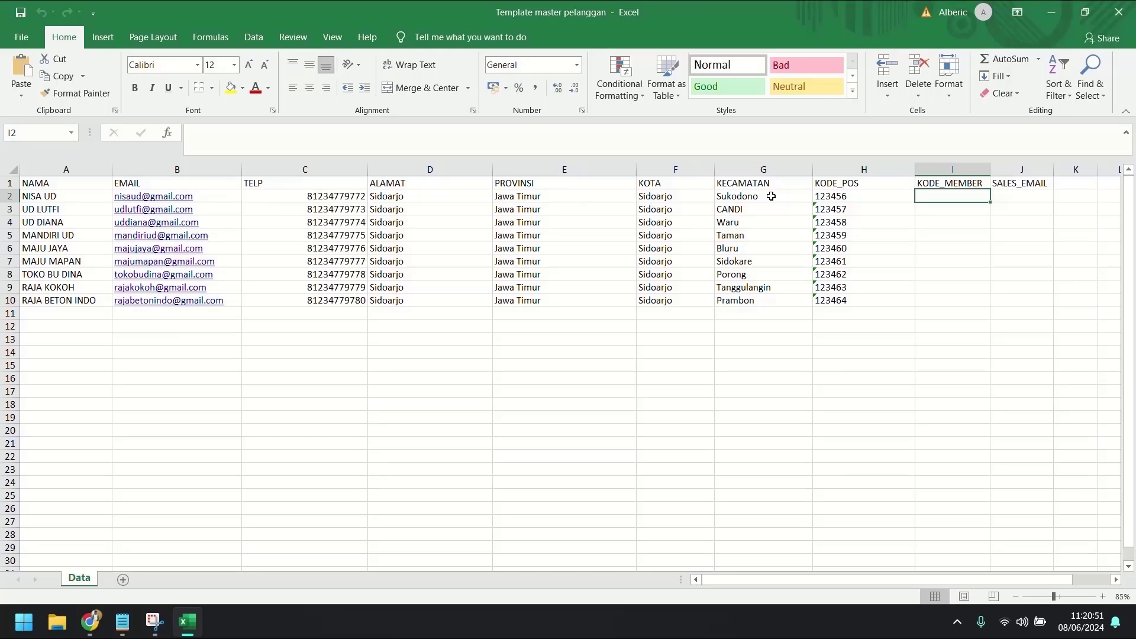
click(1029, 199)
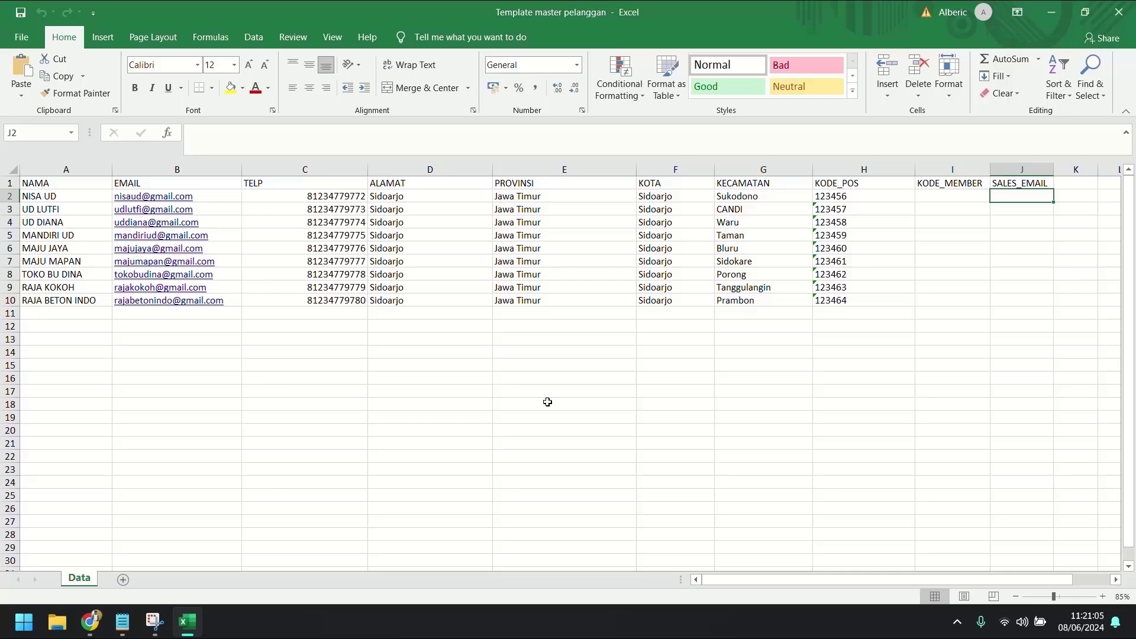
click(90, 621)
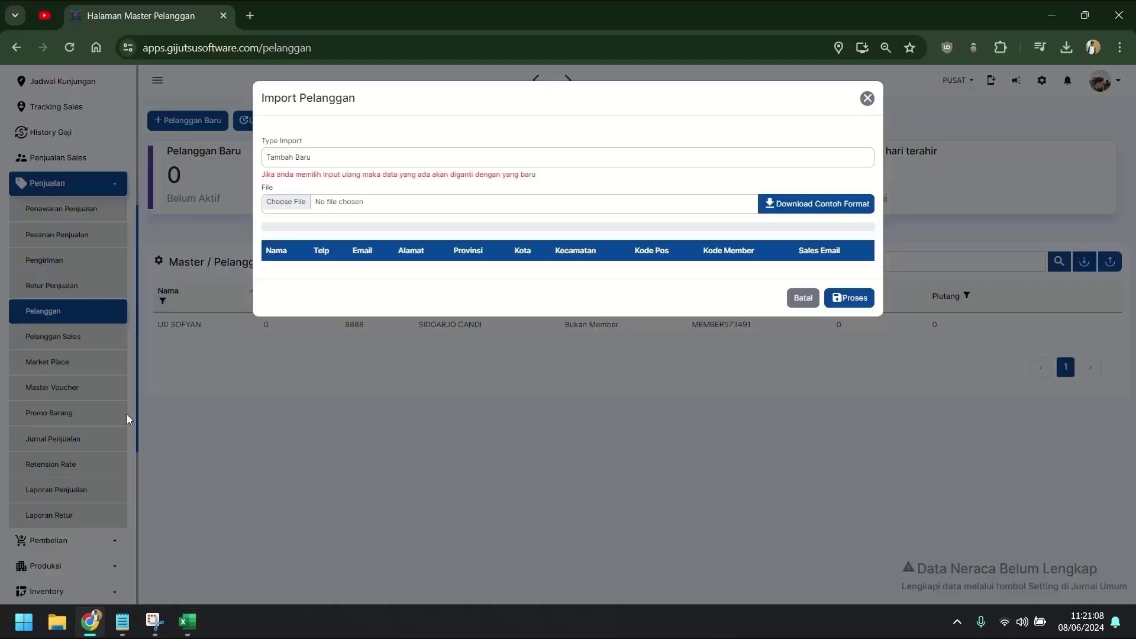
click(800, 298)
scroll(60, 473, down, 3)
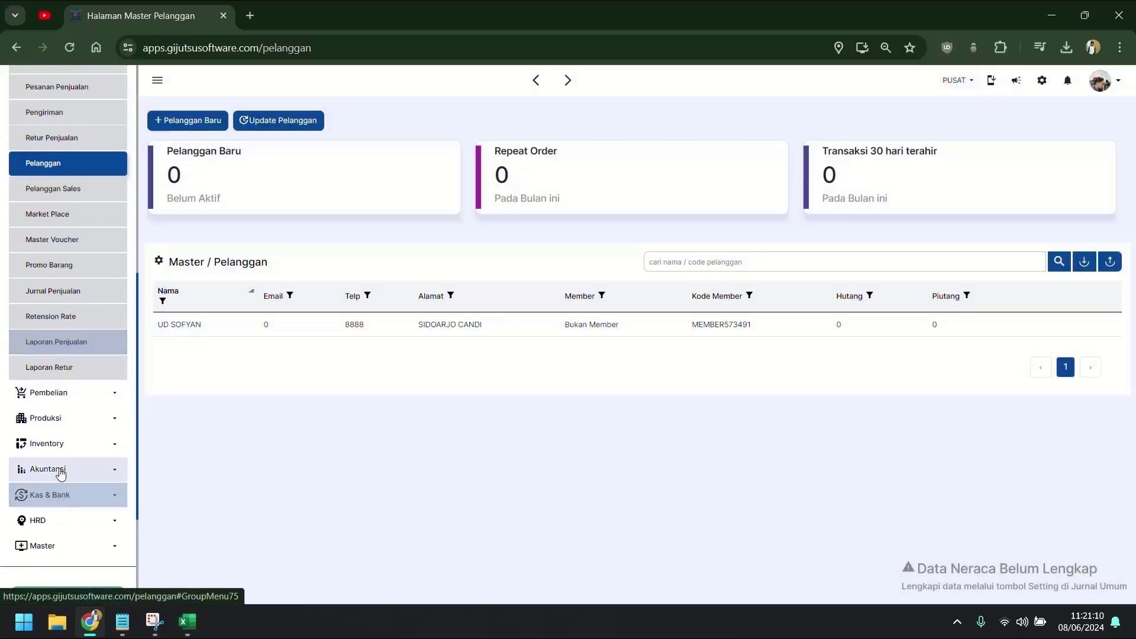
Copy the sales employee's email from HRD > Master Karyawan and go back to cell J2.
click(71, 520)
click(87, 545)
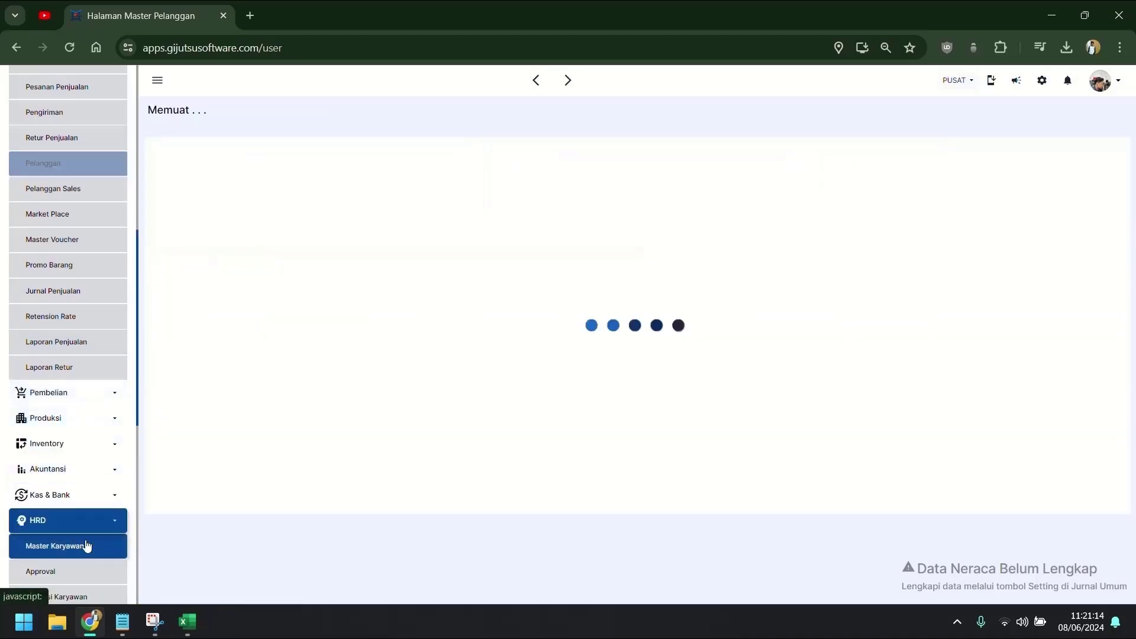
drag(496, 245, 596, 252)
key(ctrl+c)
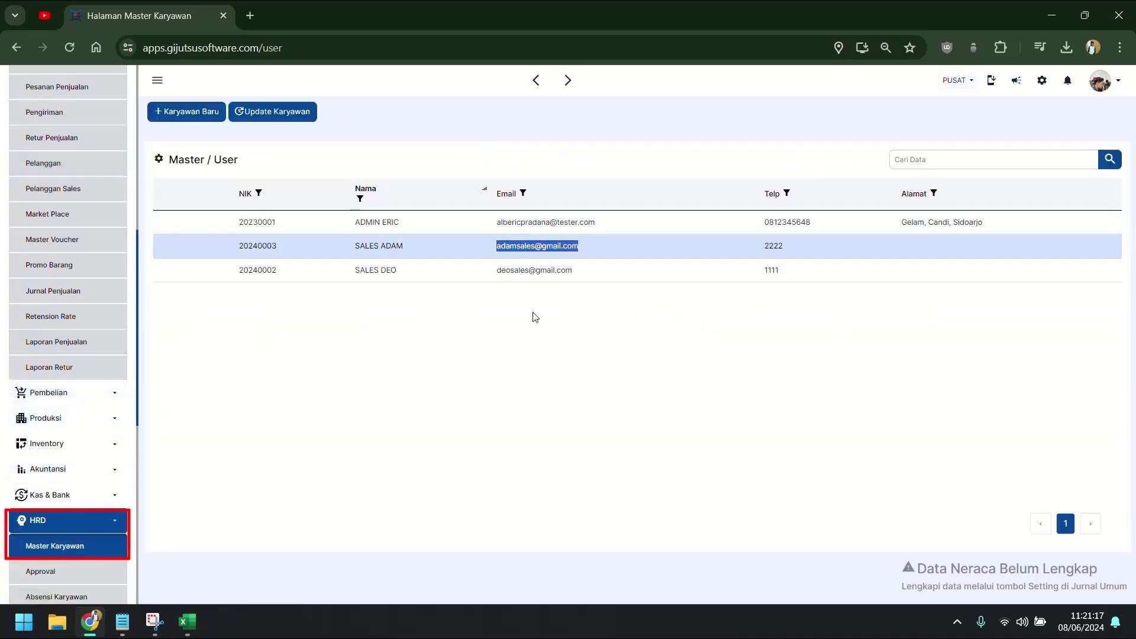
click(187, 621)
click(1029, 195)
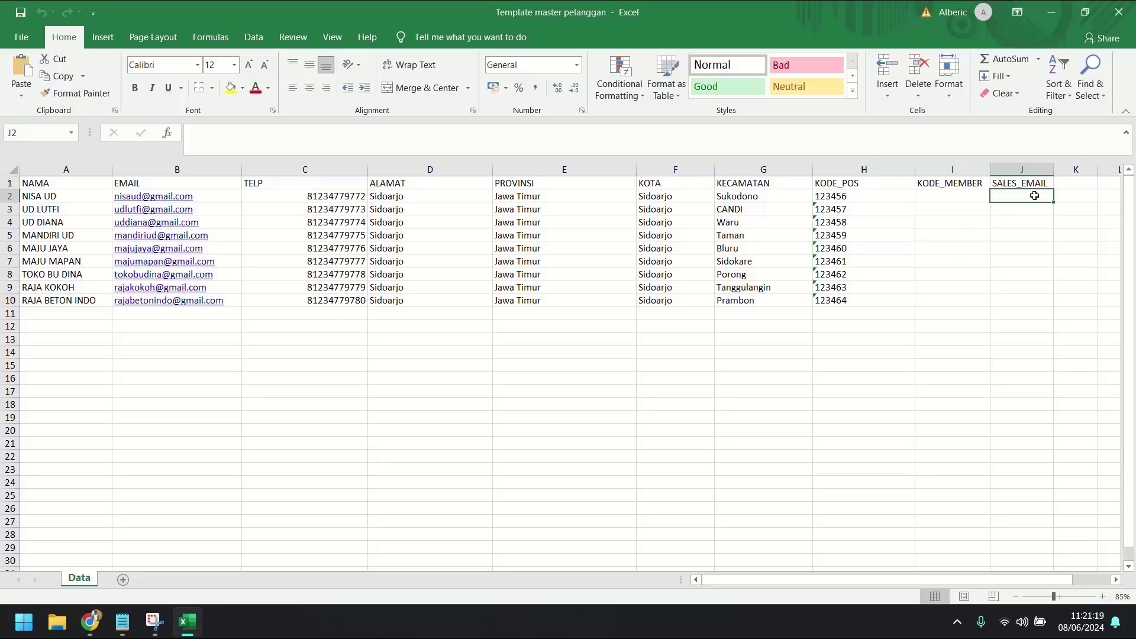
Paste the sales email into J2, widen column J, fill it down to J6, and close Excel.
key(ctrl+v)
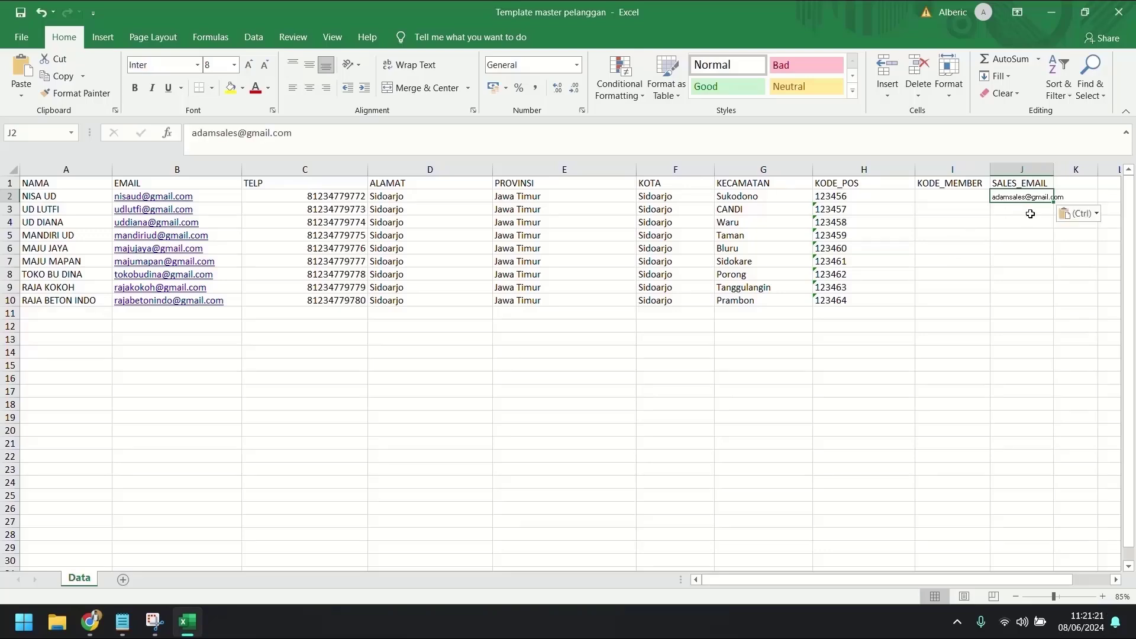
drag(1054, 169, 1073, 256)
click(1029, 263)
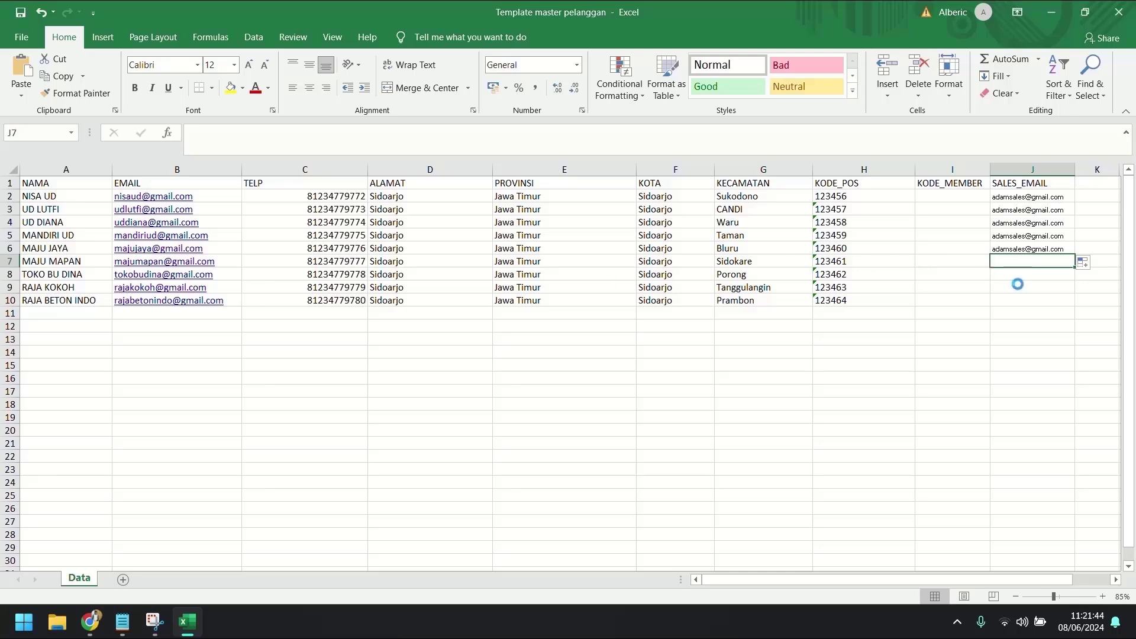
click(1120, 9)
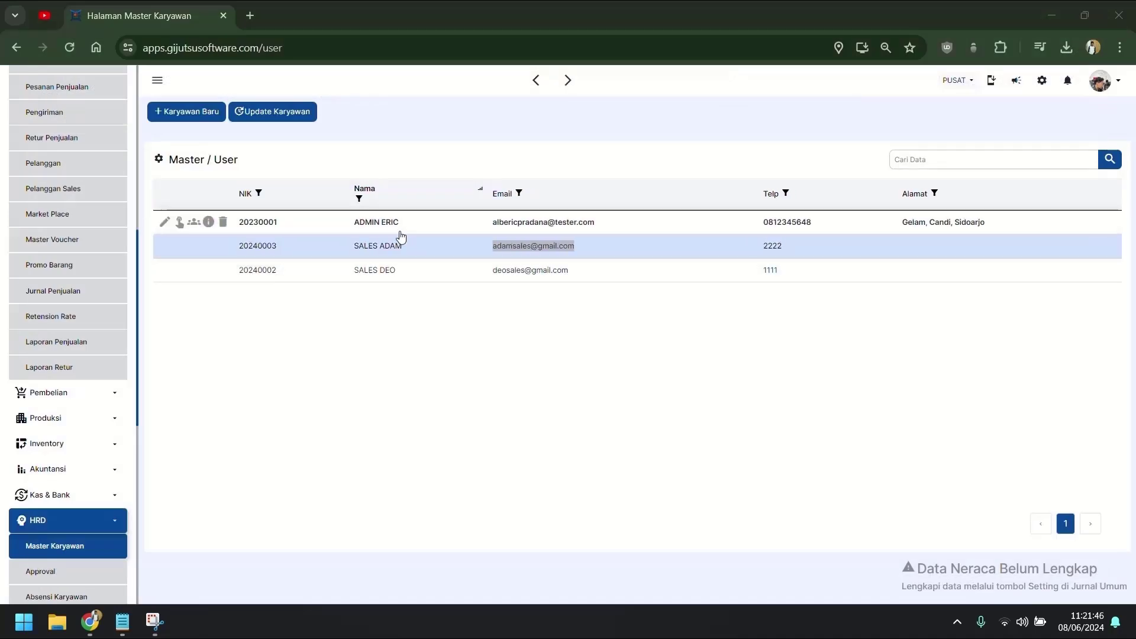
Import the filled Template master pelanggan file, adding its nine customers for ten in total.
scroll(94, 408, up, 5)
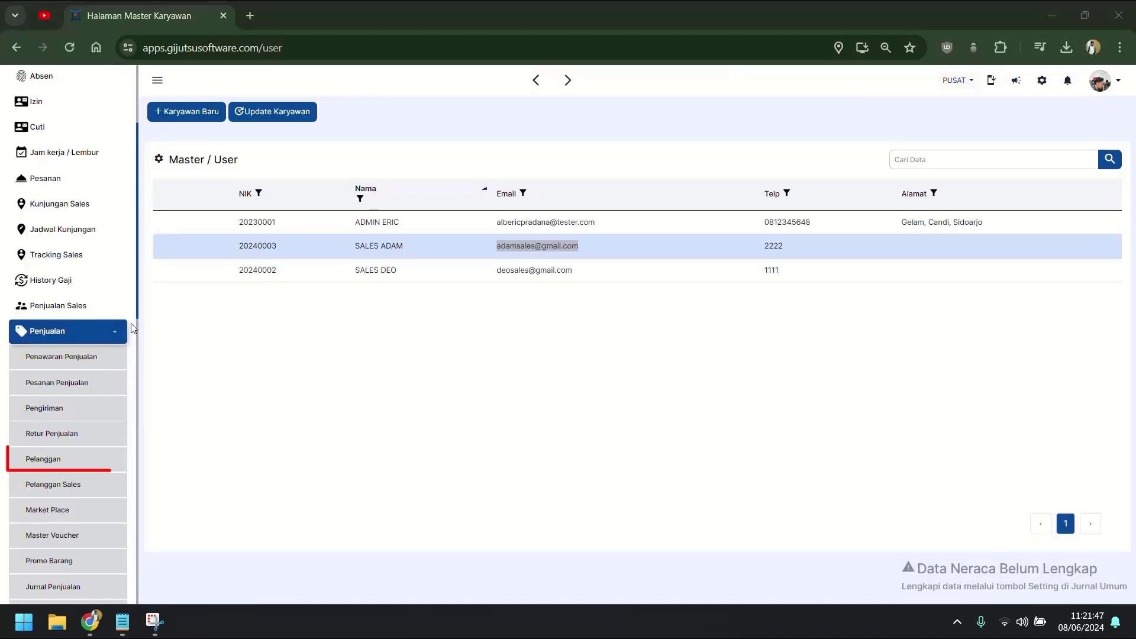
click(75, 470)
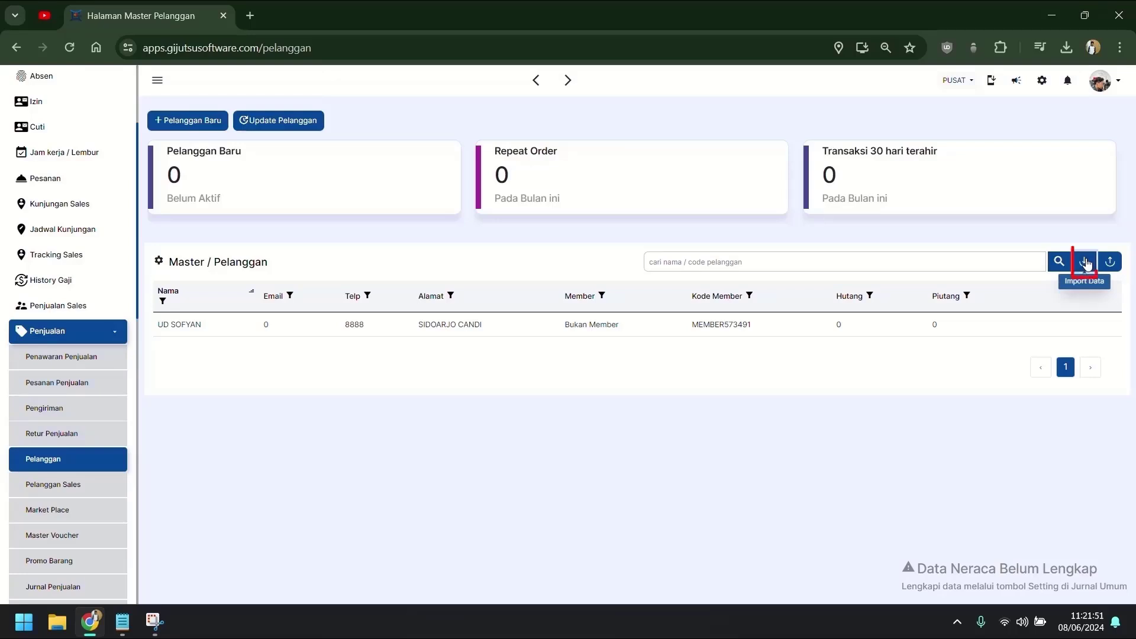
click(1085, 263)
click(542, 203)
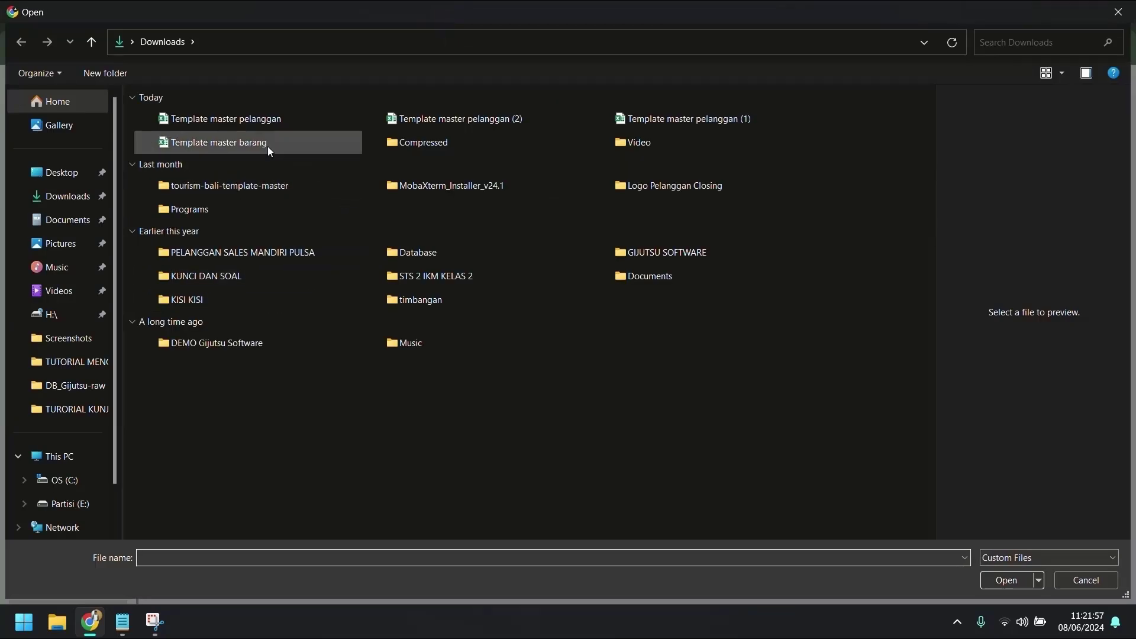
double_click(668, 123)
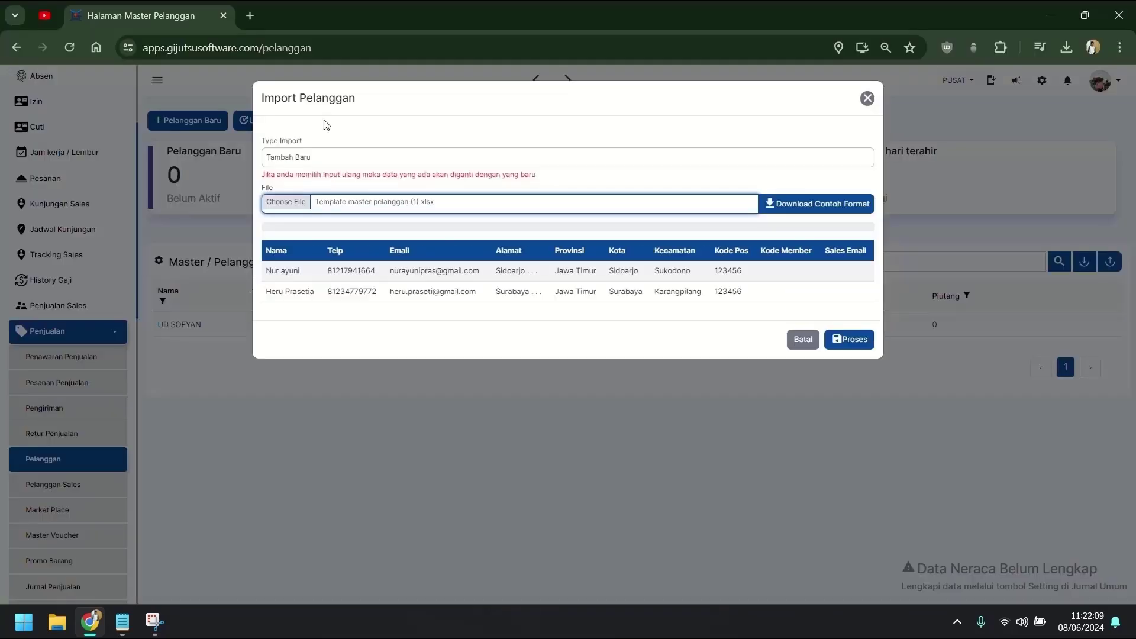
scroll(509, 317, down, 4)
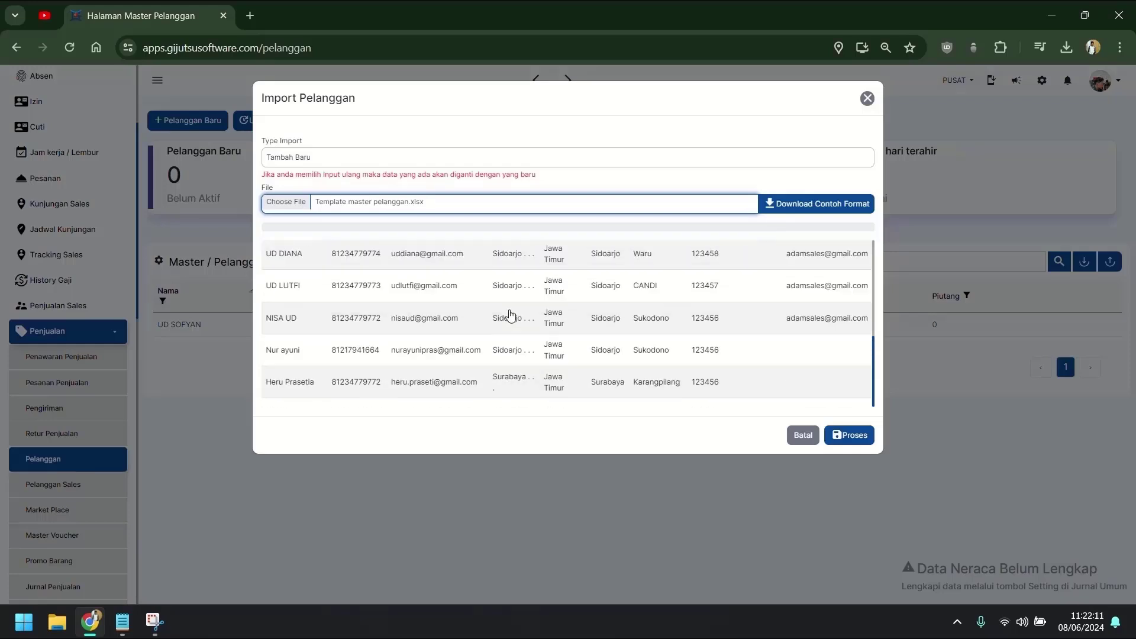
scroll(503, 331, up, 5)
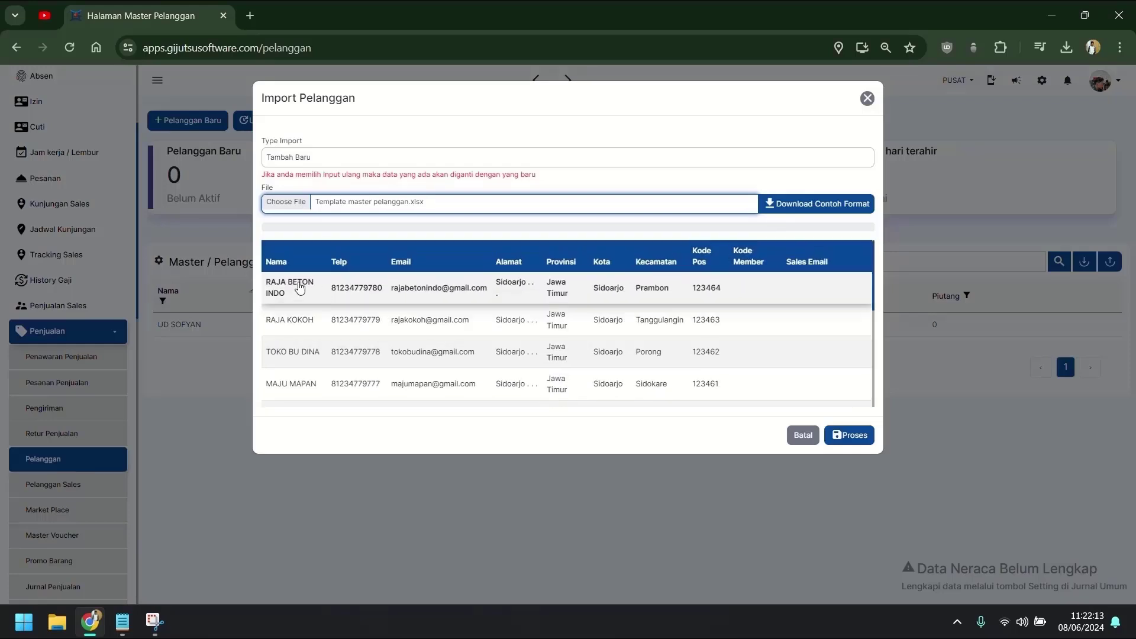
scroll(639, 291, down, 4)
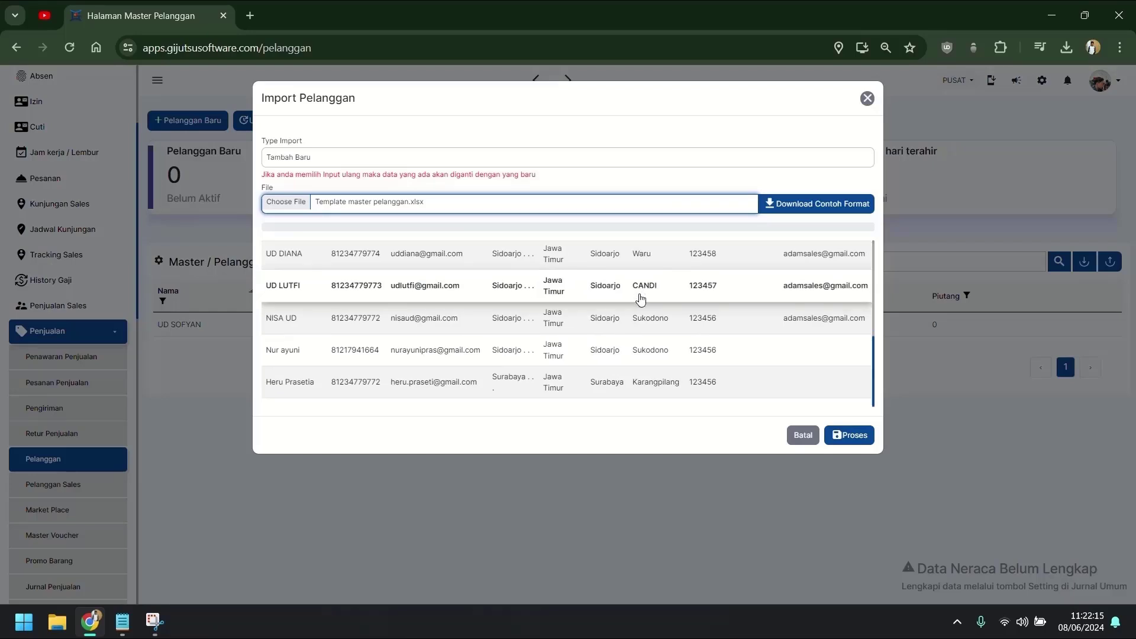
scroll(629, 331, up, 4)
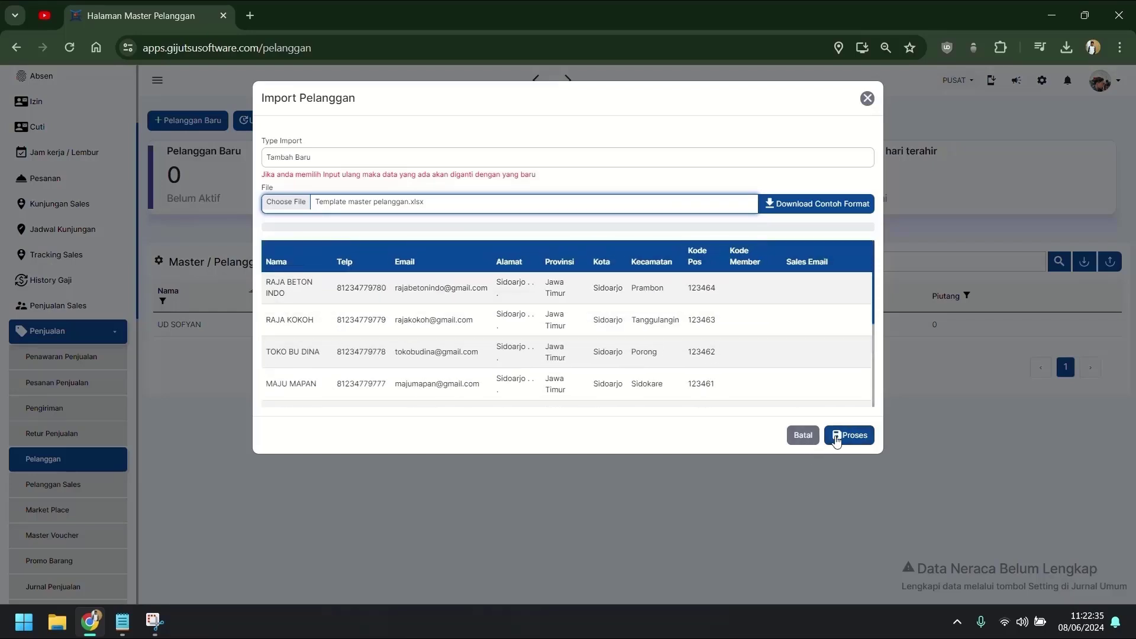
click(849, 436)
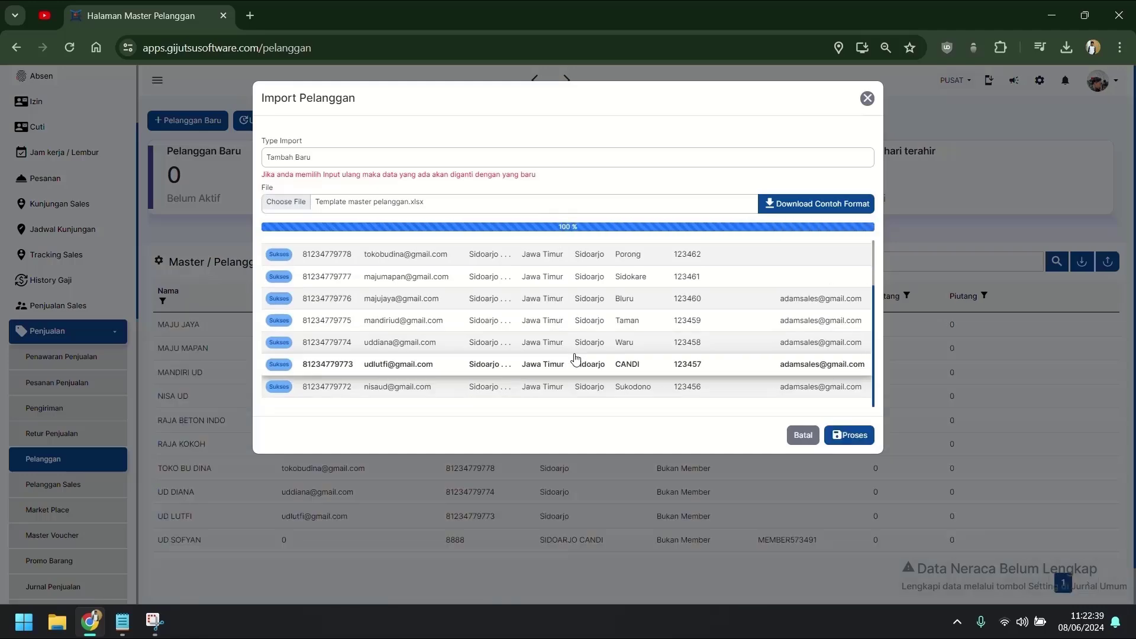
click(802, 435)
scroll(772, 420, down, 1)
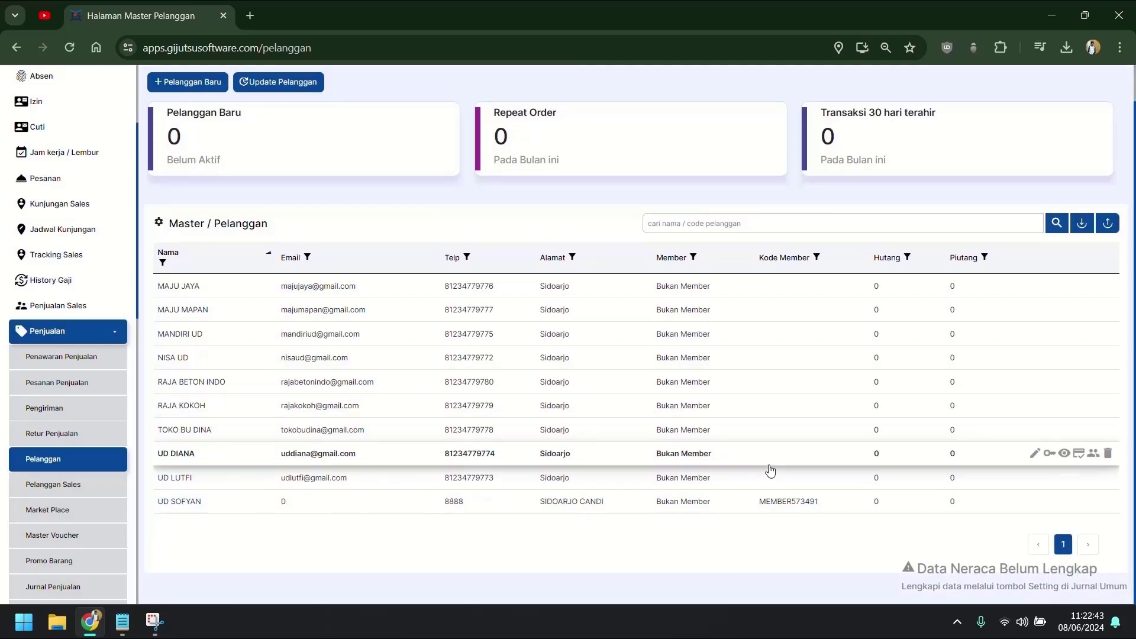
Open the employee master list and review the first sales employee's assigned customers.
click(97, 332)
scroll(95, 415, down, 5)
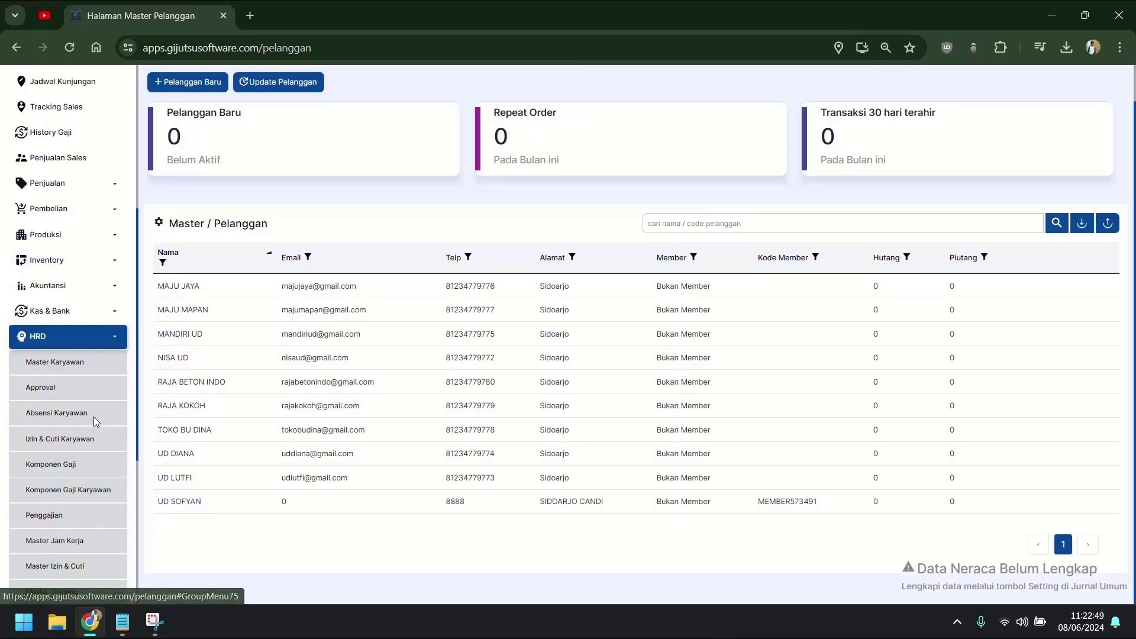
click(71, 215)
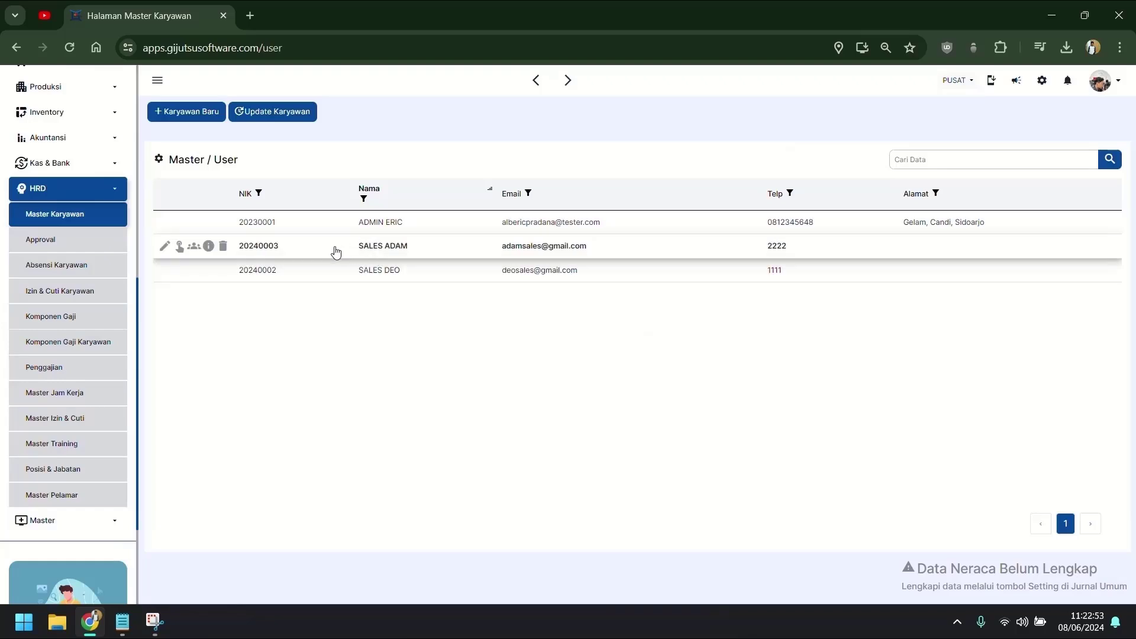
click(199, 247)
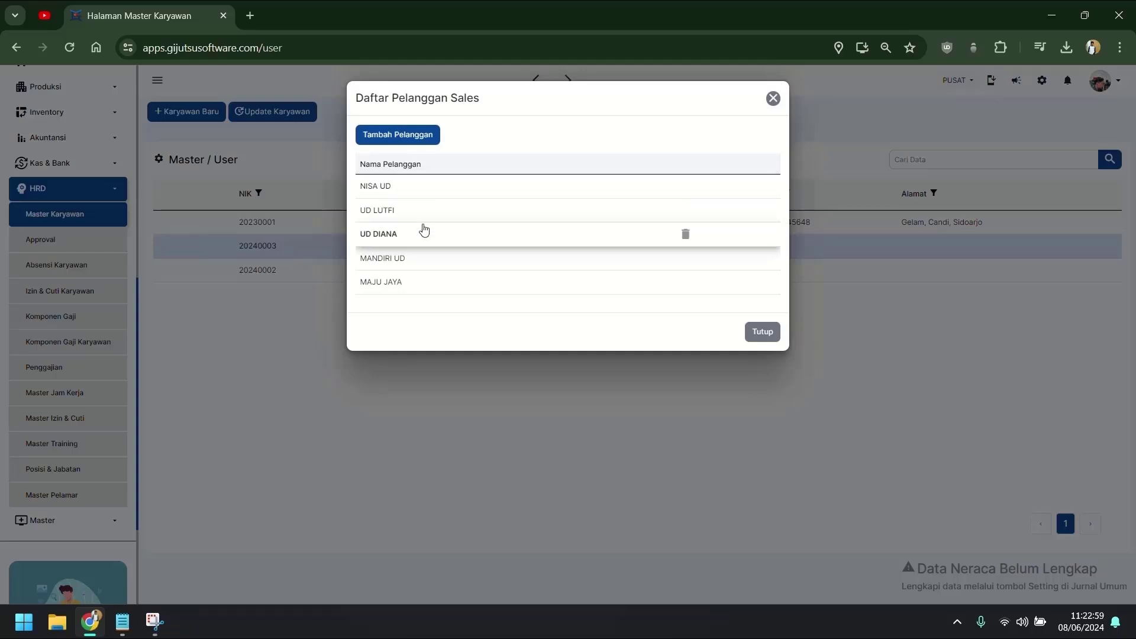
click(759, 333)
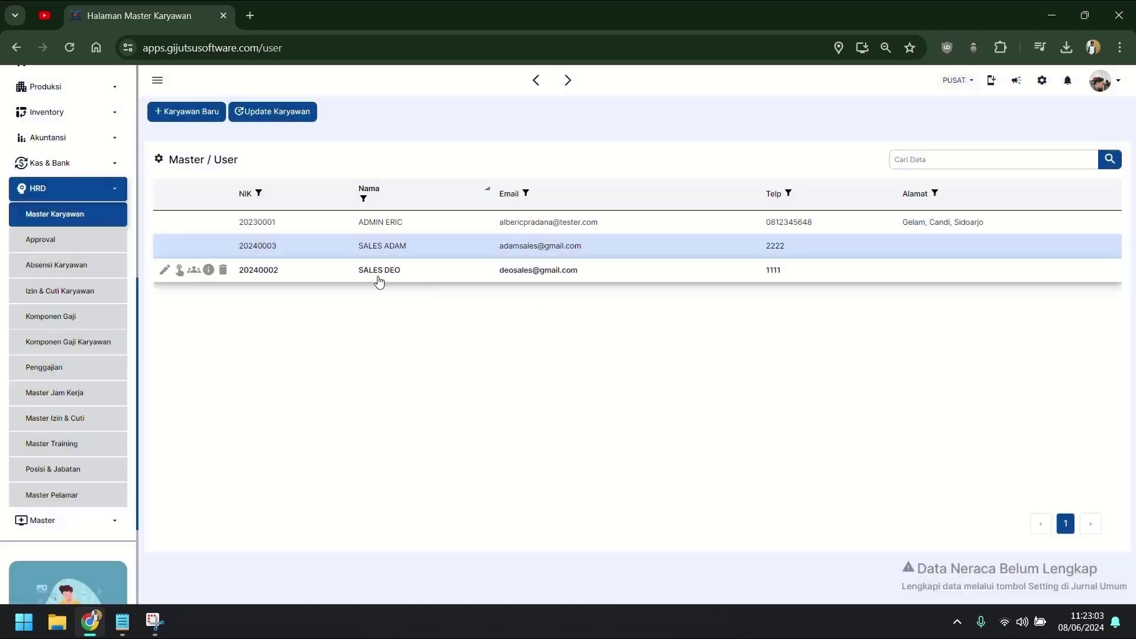
Assign MAJU MAPAN and TOKO BU DINA to the second sales employee and close the list.
click(355, 275)
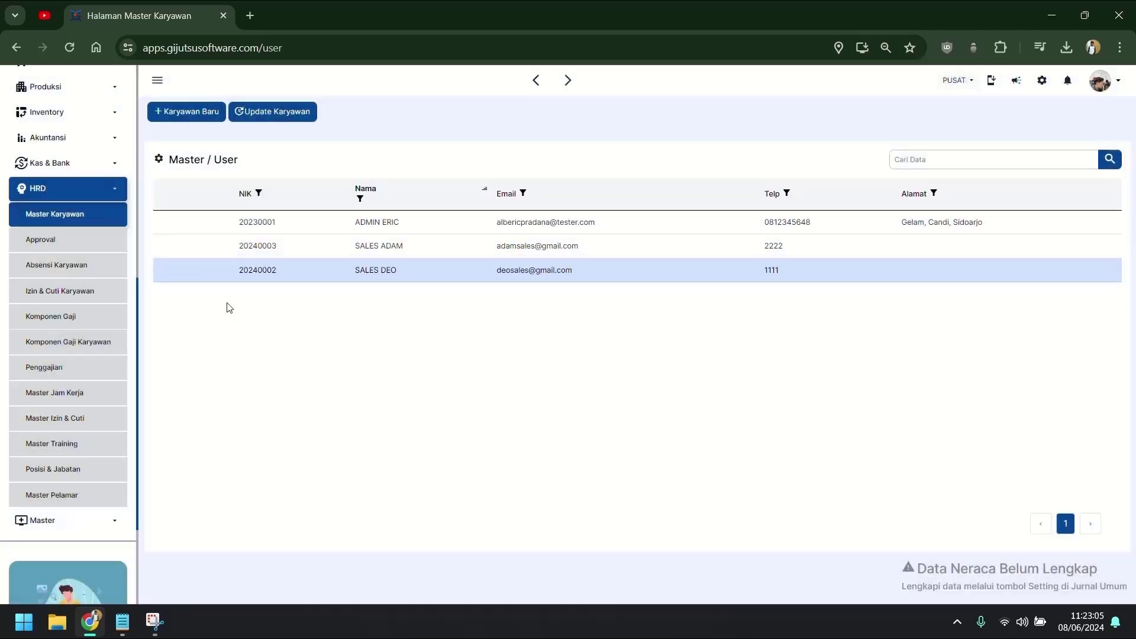
click(193, 271)
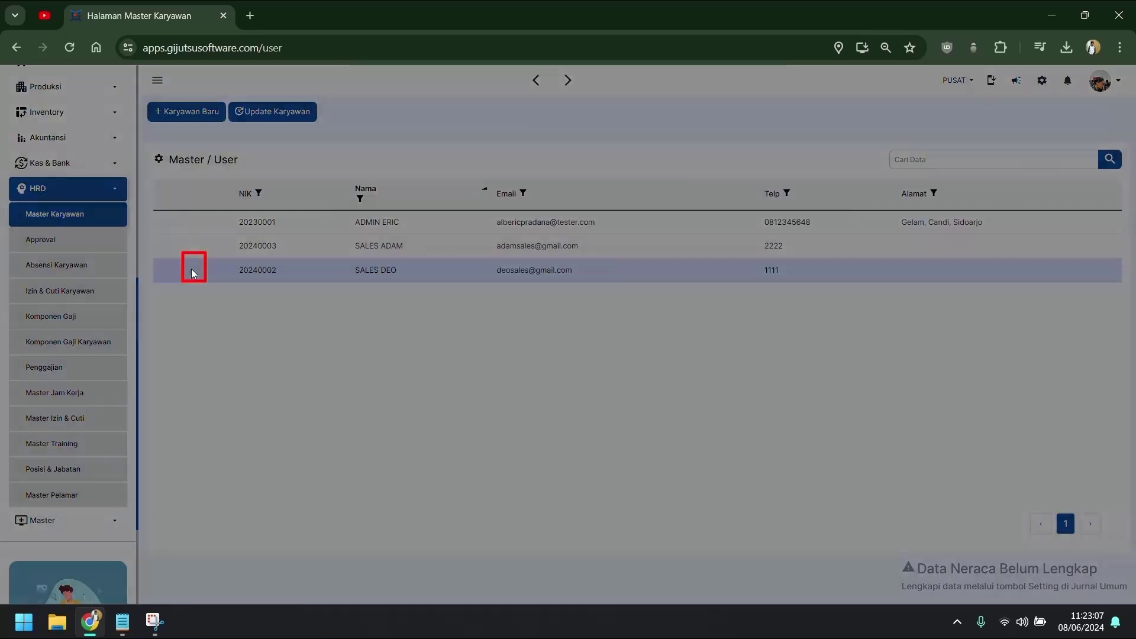
click(424, 142)
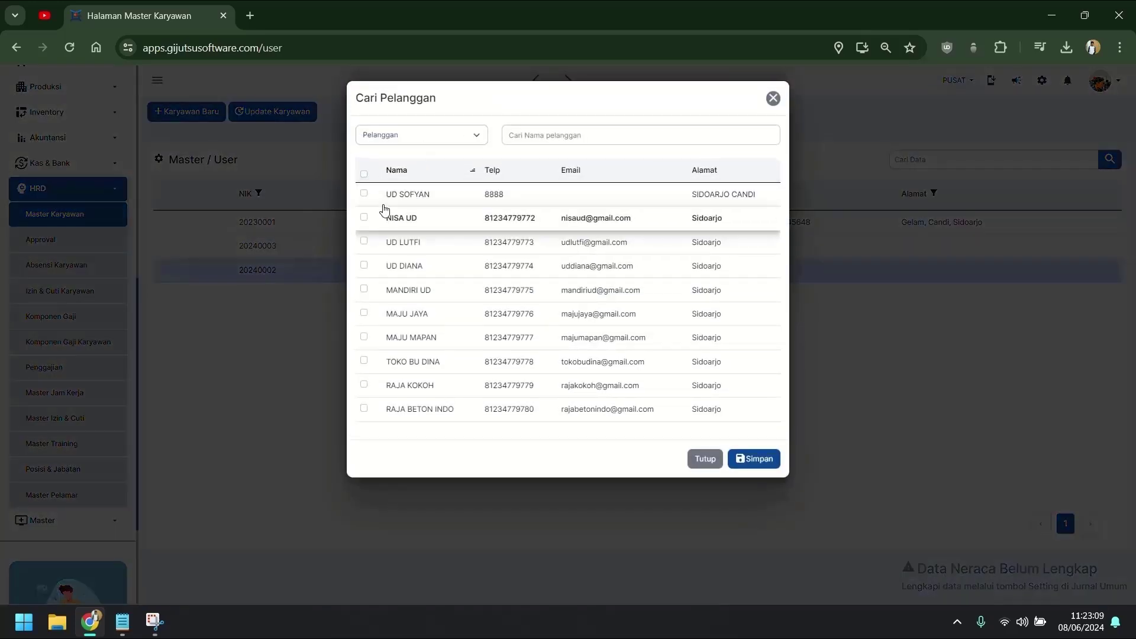
click(364, 337)
click(364, 361)
click(754, 458)
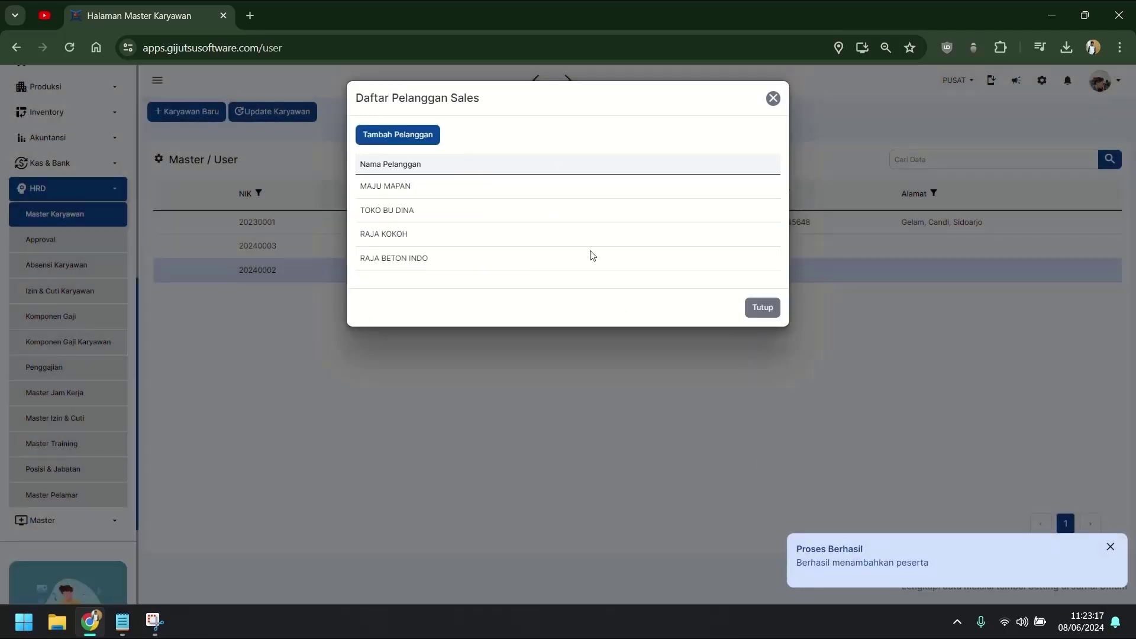
click(763, 308)
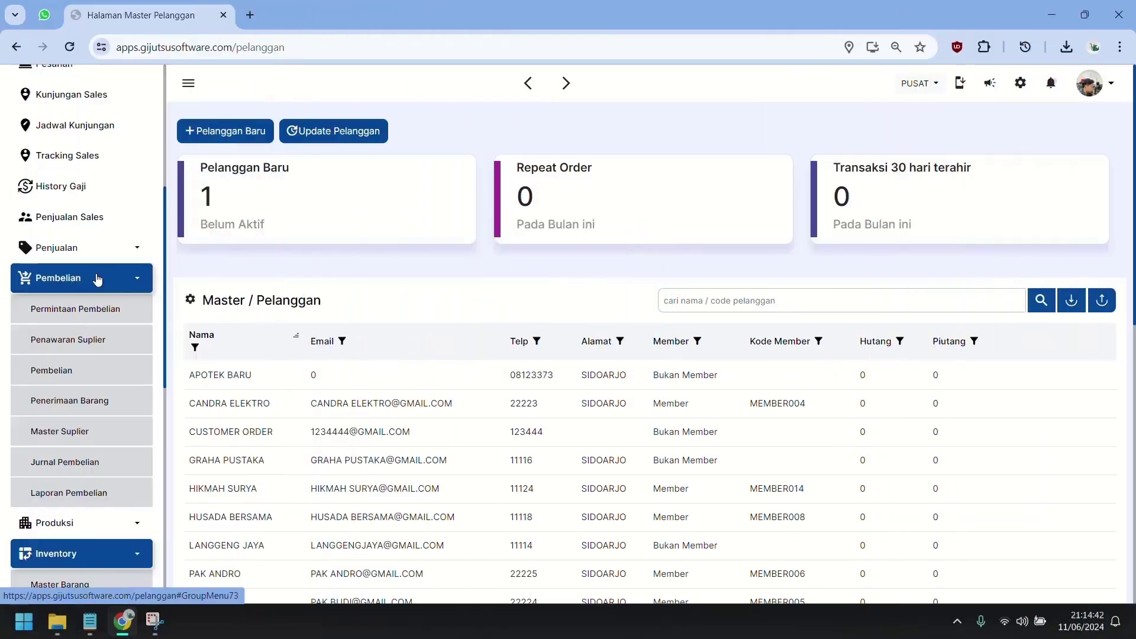
View the Kas & Bank accounts list, then open Akuntansi > Jurnal Umum, empty for 01/06–11/06/2024.
click(97, 278)
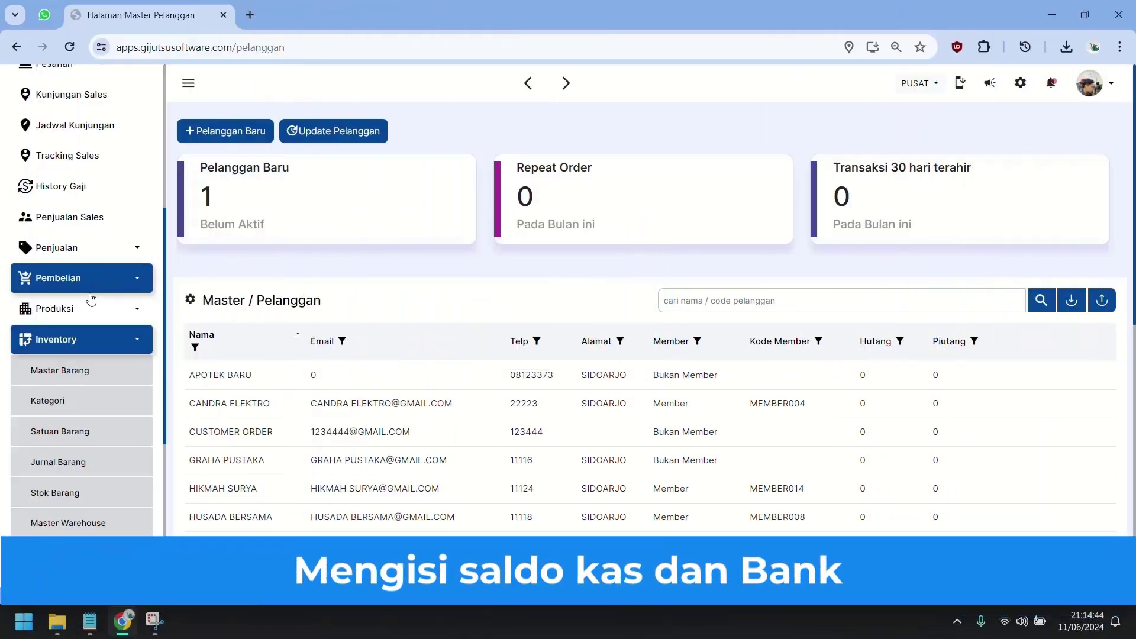
click(84, 339)
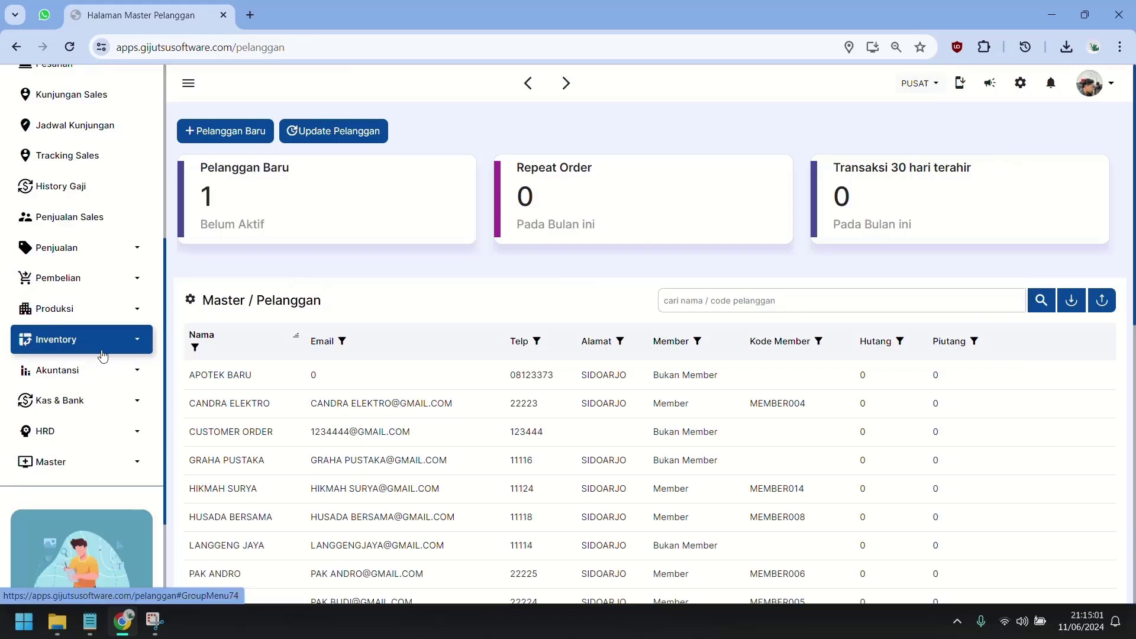
click(95, 400)
scroll(106, 455, down, 3)
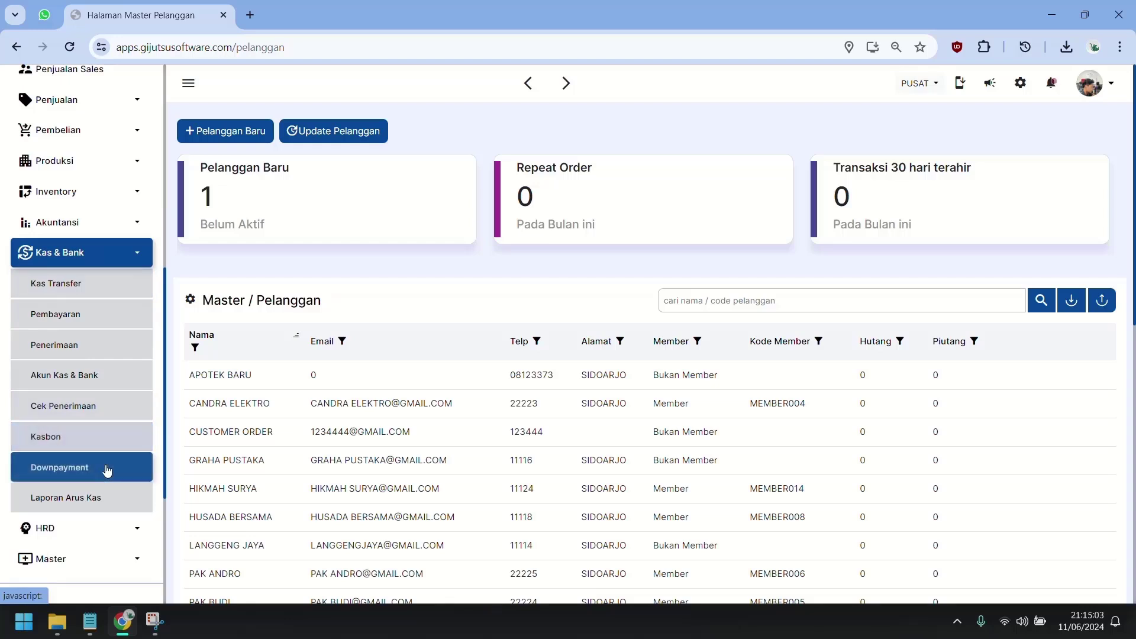
click(108, 386)
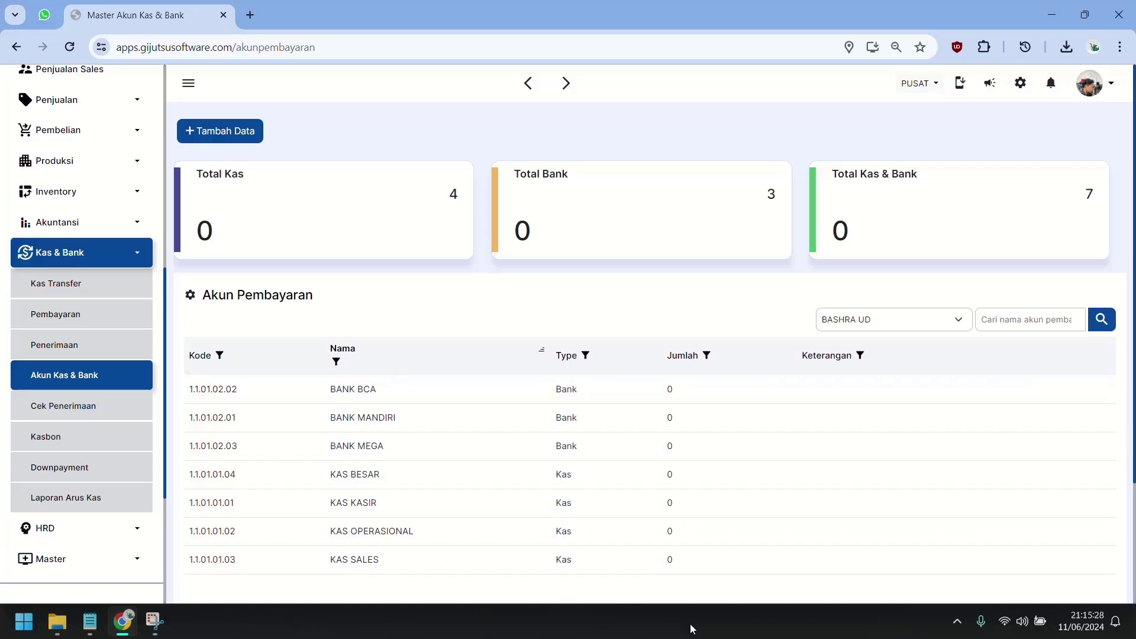
click(73, 235)
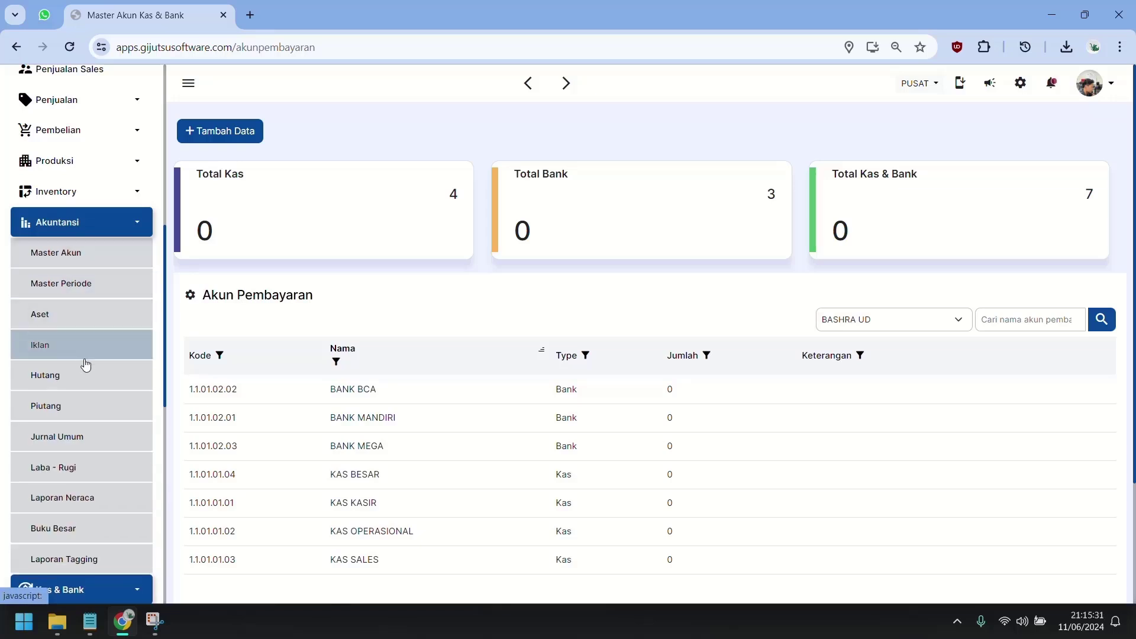
click(87, 449)
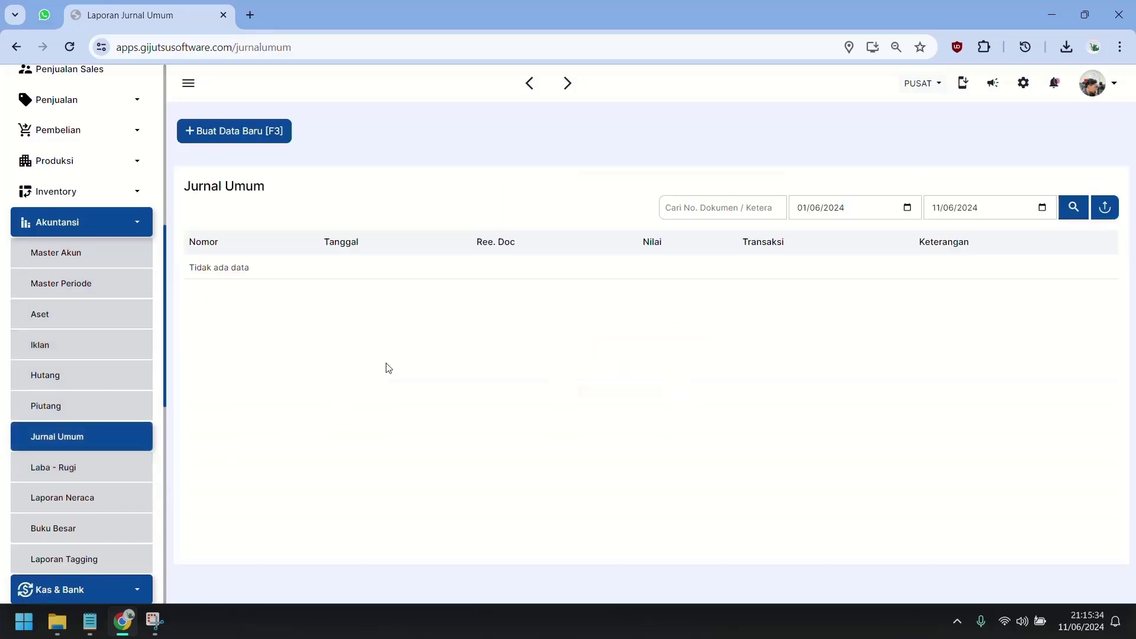
Open the Tambah Data form for a new journal entry, defaulting to Tambah Modal.
click(274, 132)
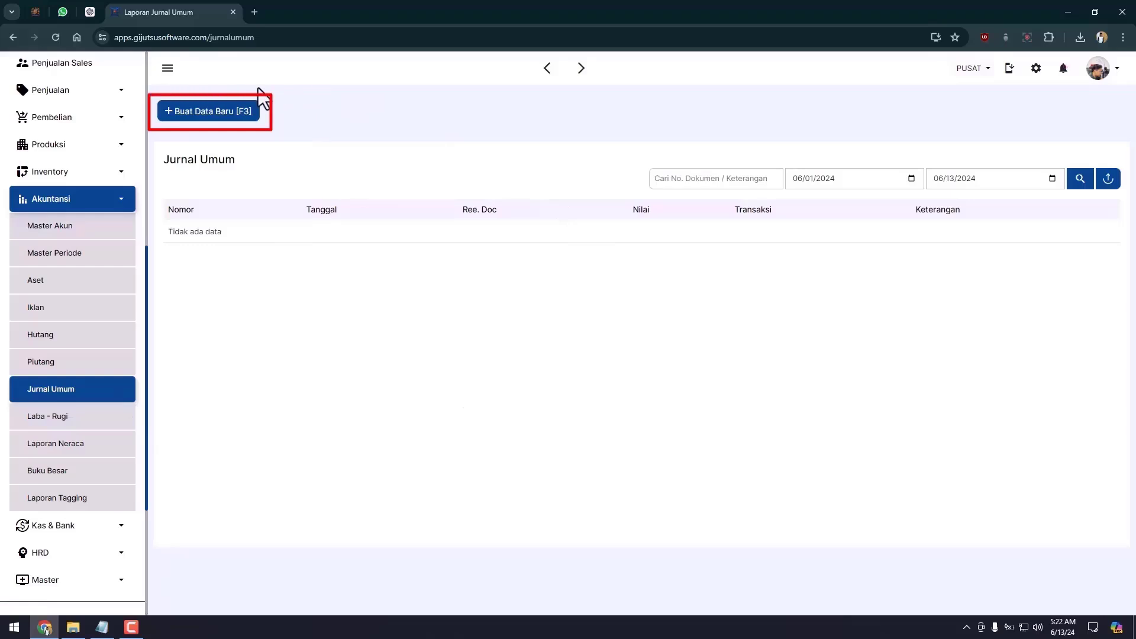
click(220, 111)
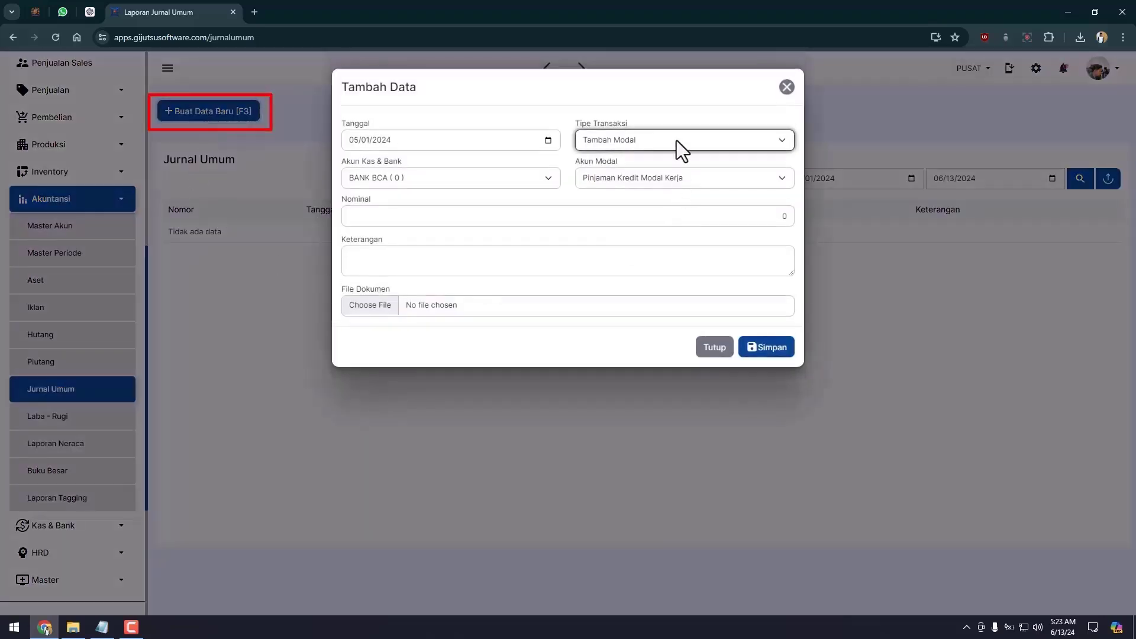
Check the transaction type options, then close and reopen the new journal entry form.
click(676, 140)
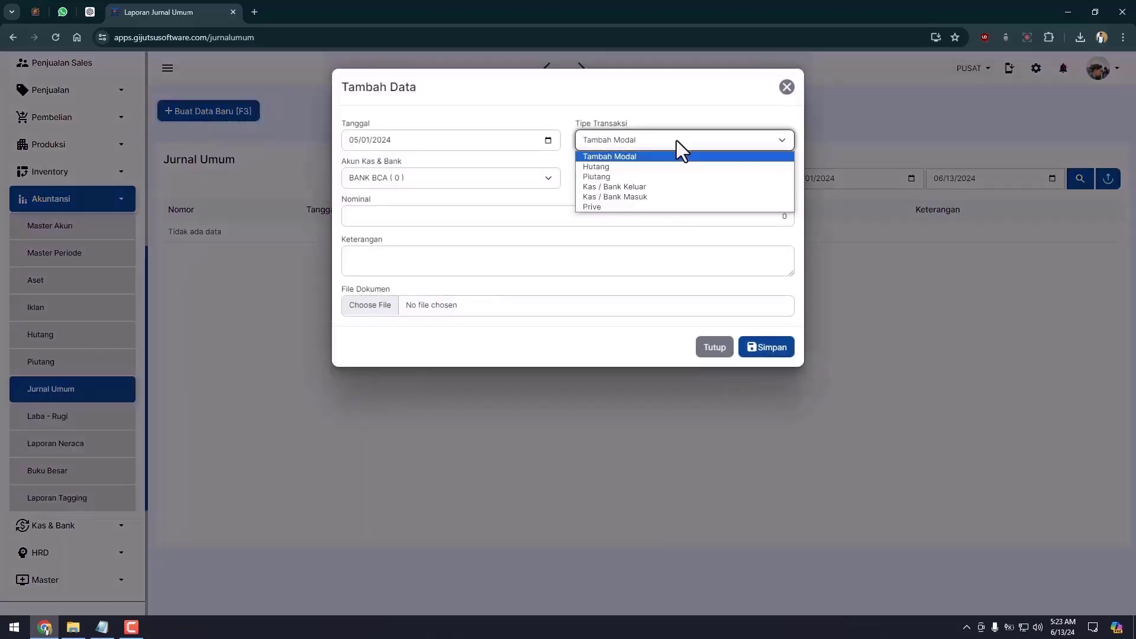
click(612, 156)
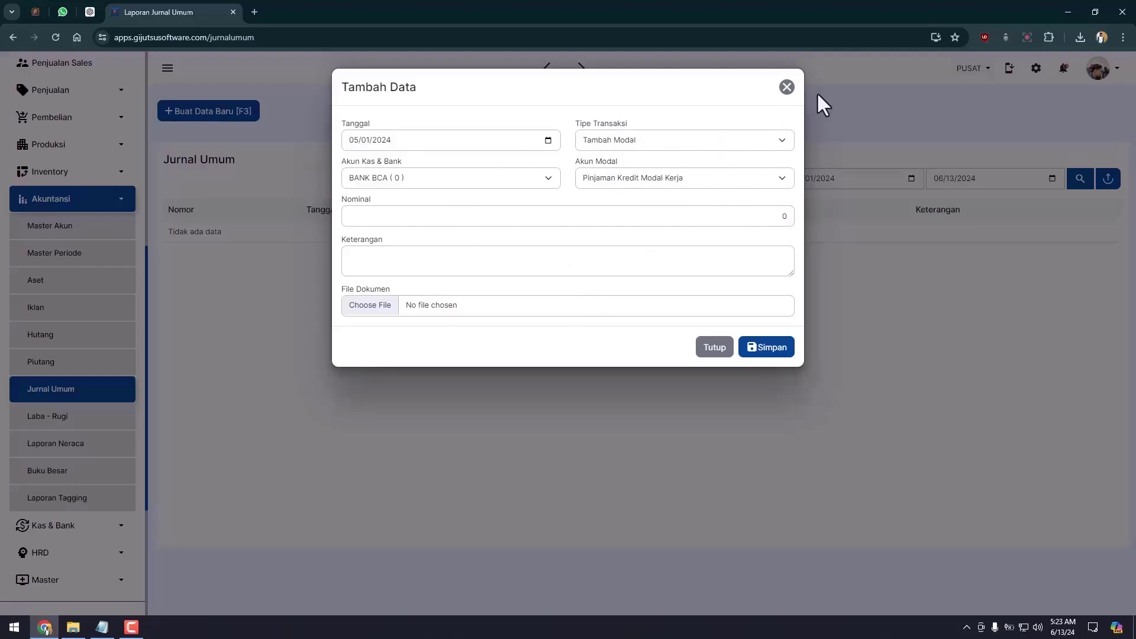
click(786, 87)
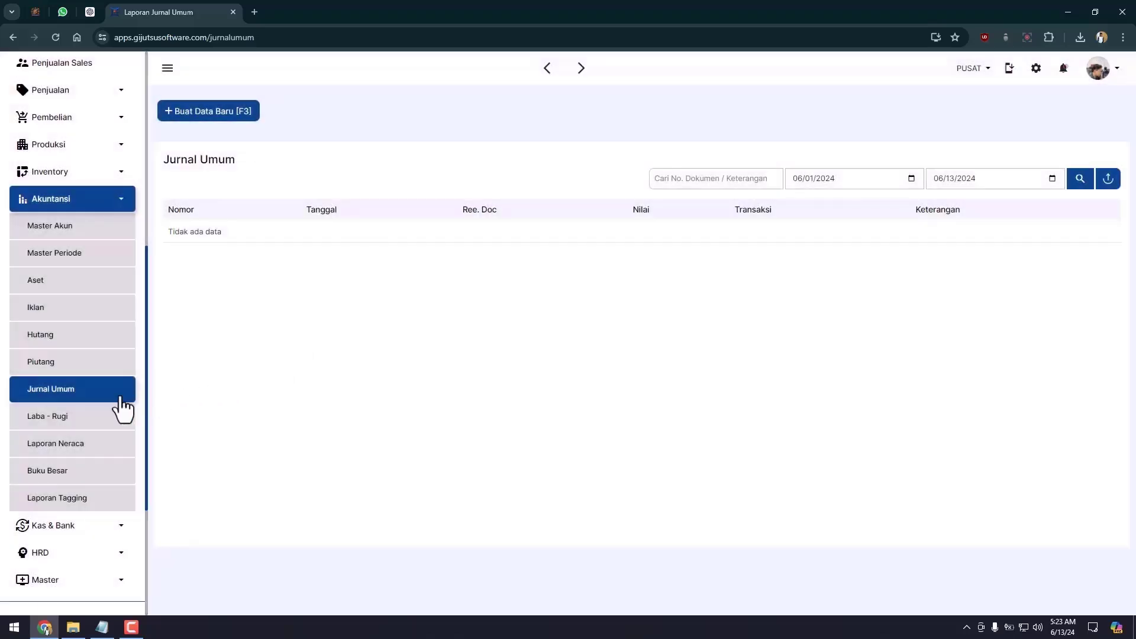
click(222, 114)
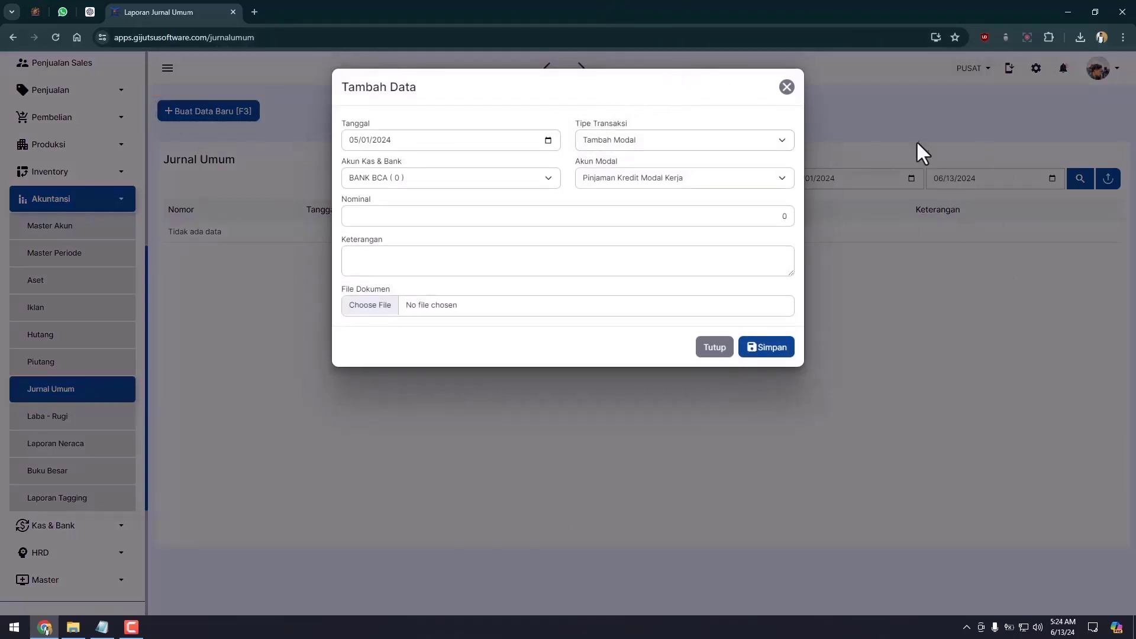
Save a Tambah Modal entry: BANK BCA, Modal Disetor, 50000000, MODAL AWAL USAHA, with attached document.
click(602, 140)
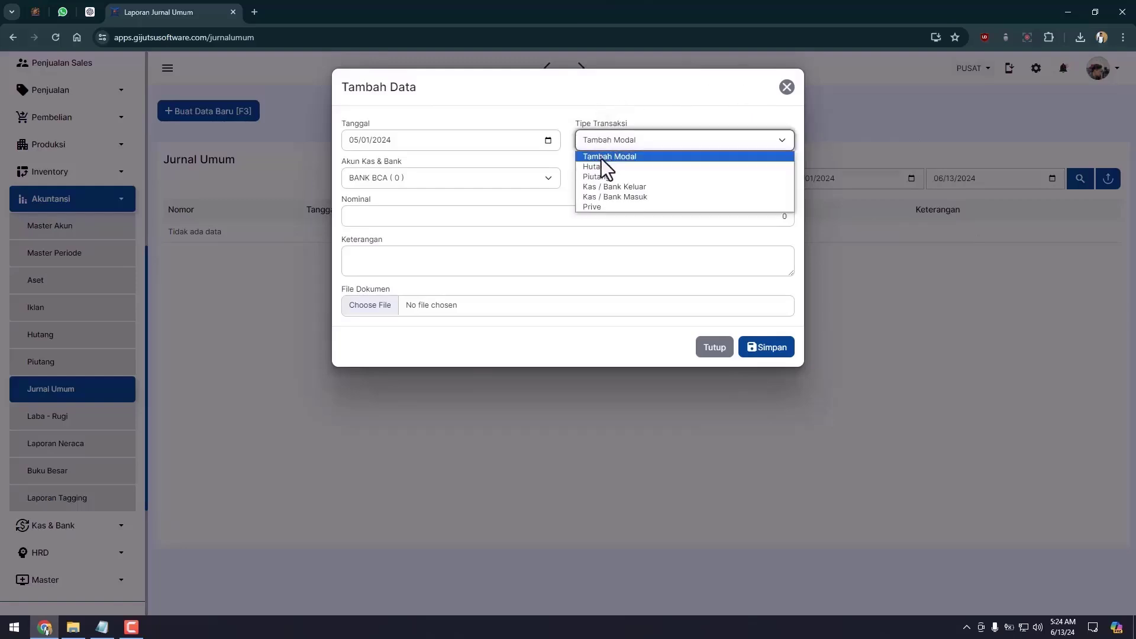
click(601, 158)
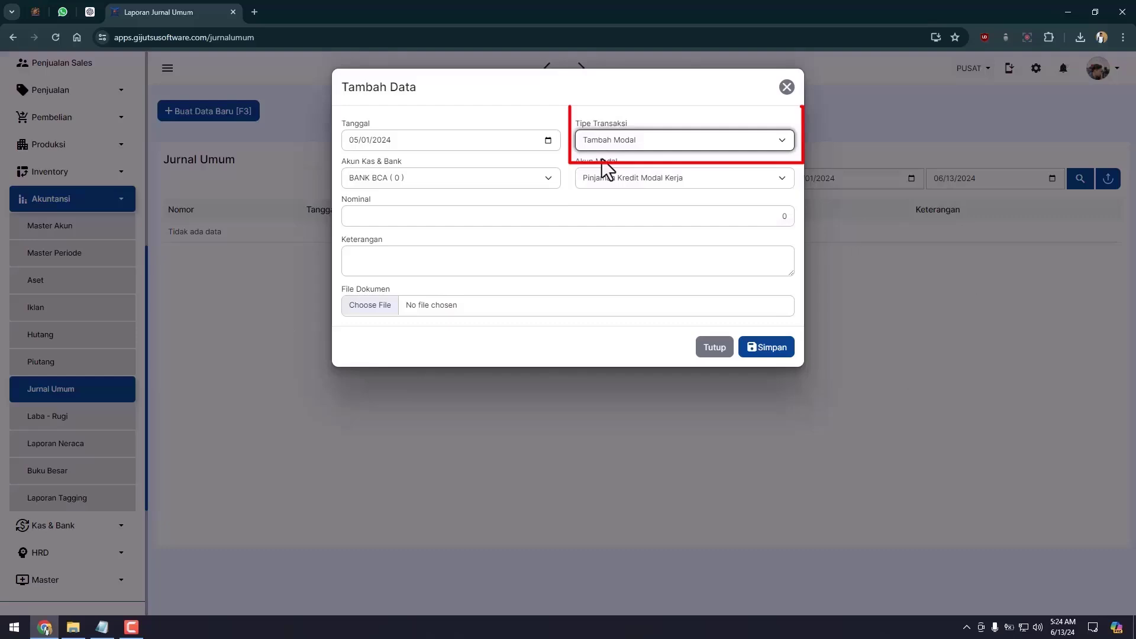
click(463, 179)
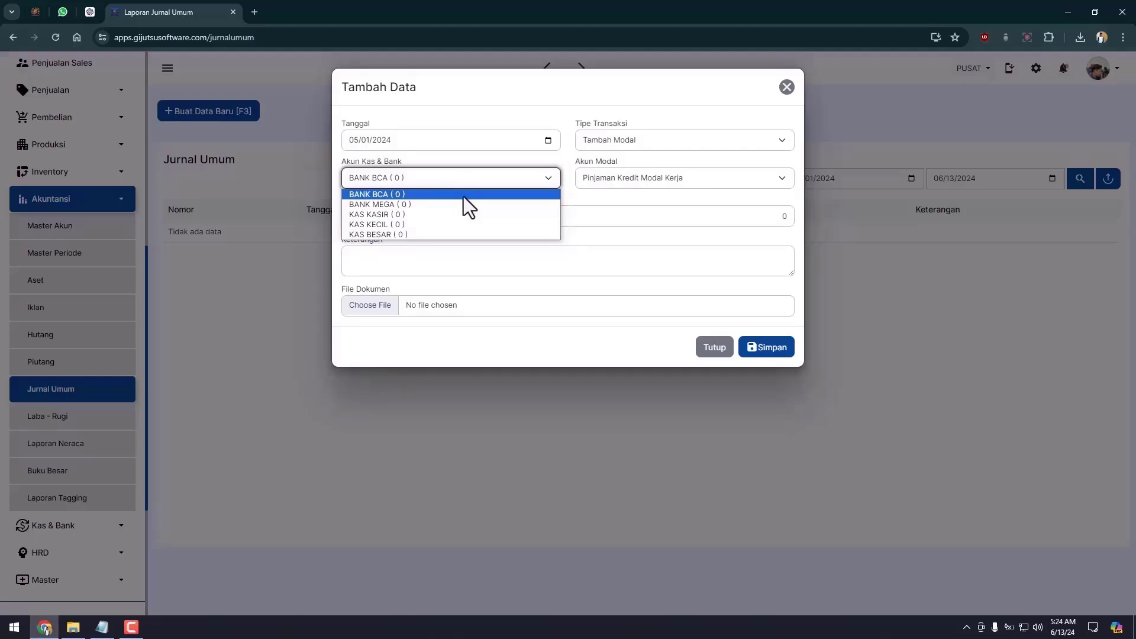
click(463, 195)
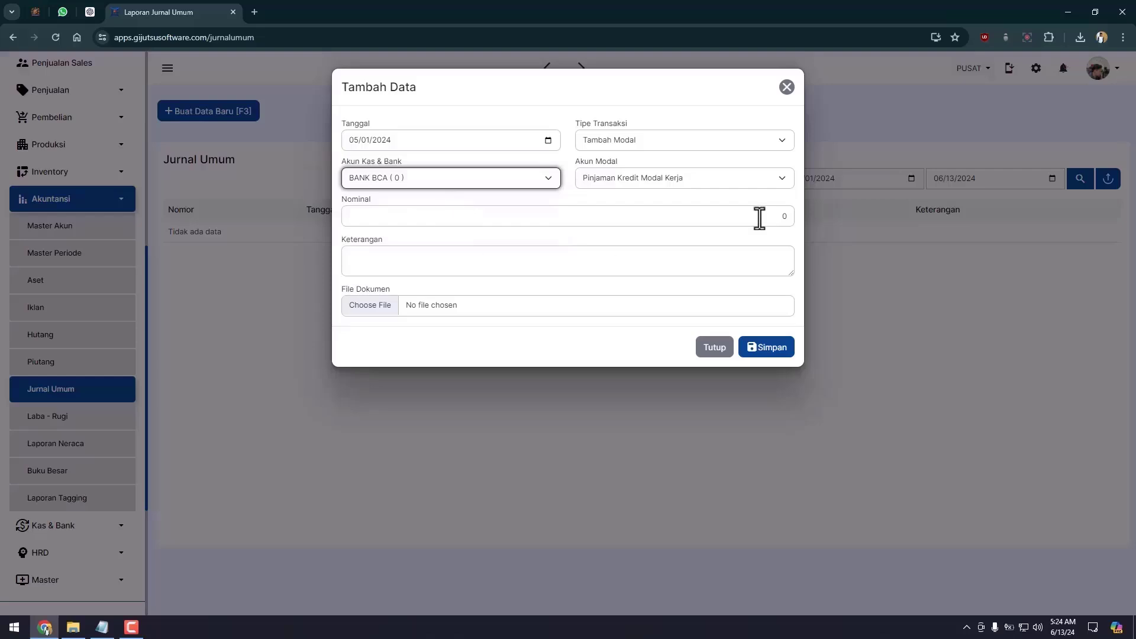
click(696, 180)
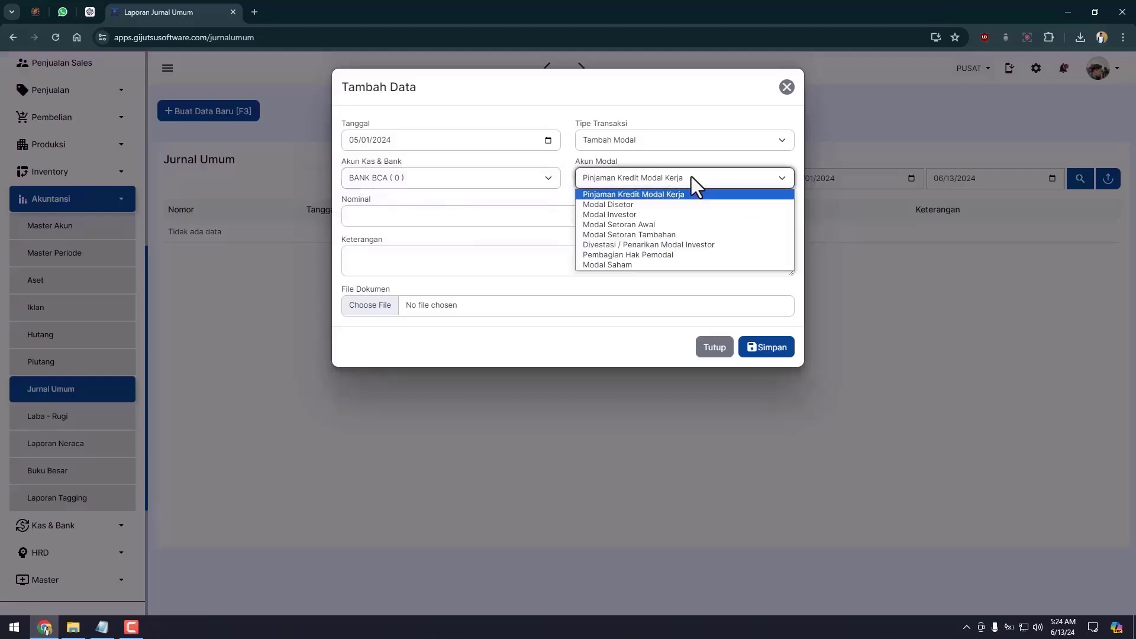
click(623, 204)
click(733, 214)
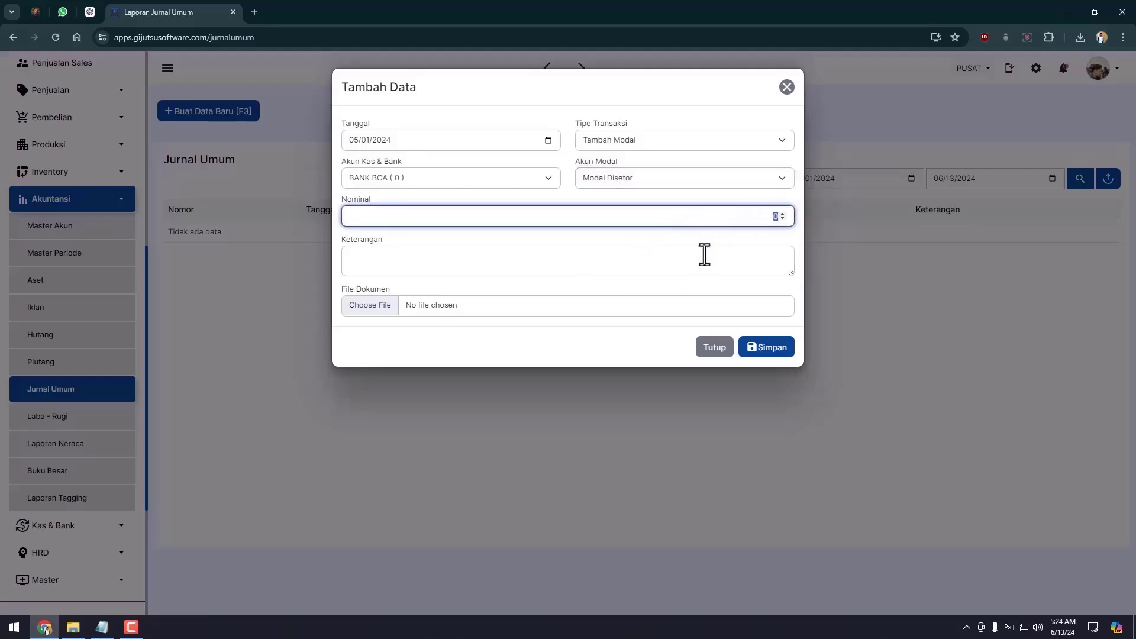
text(50000000)
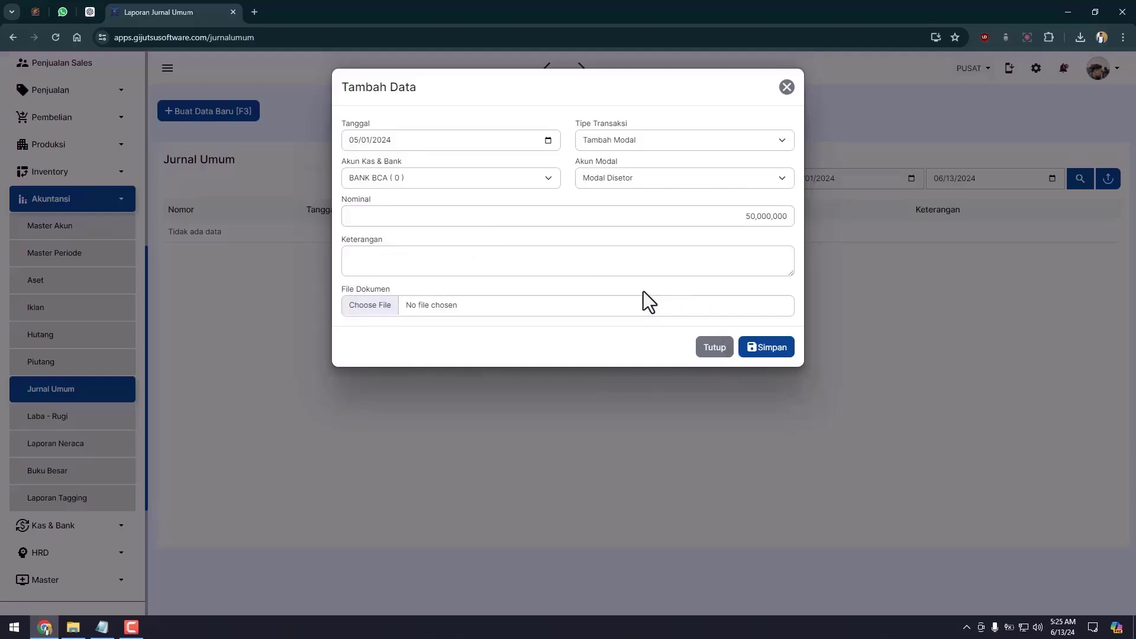
click(388, 305)
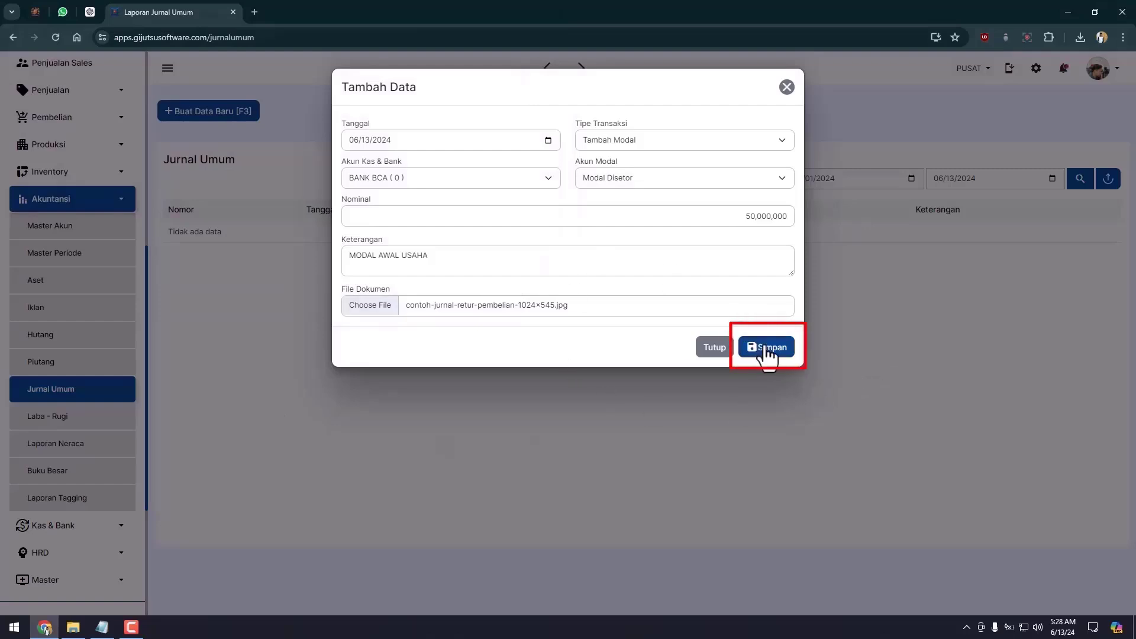
click(767, 349)
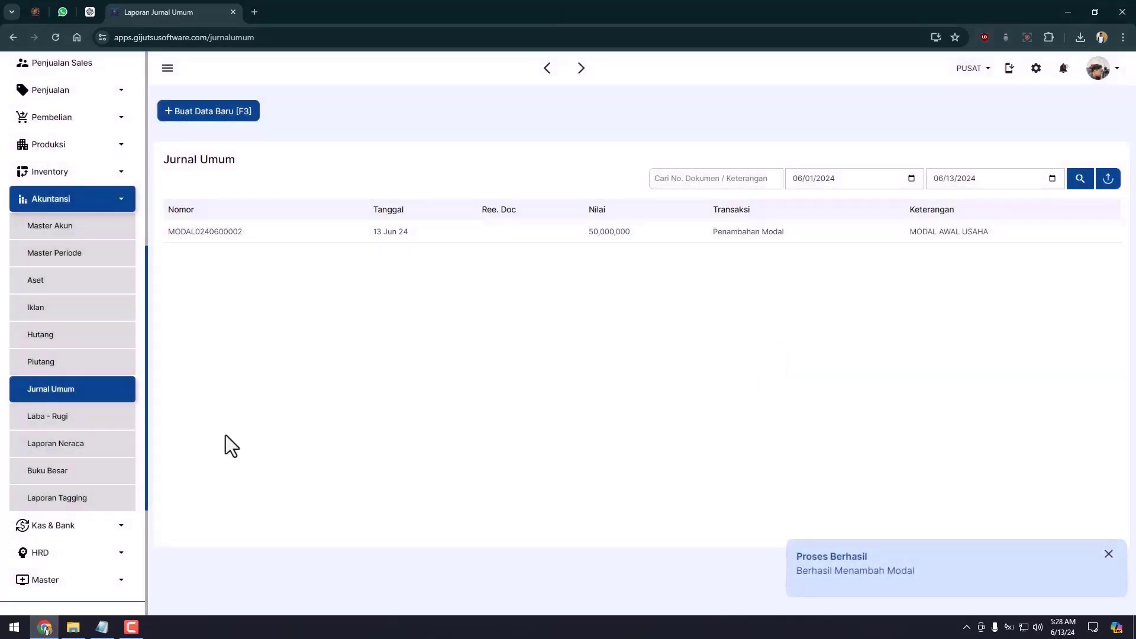
click(121, 445)
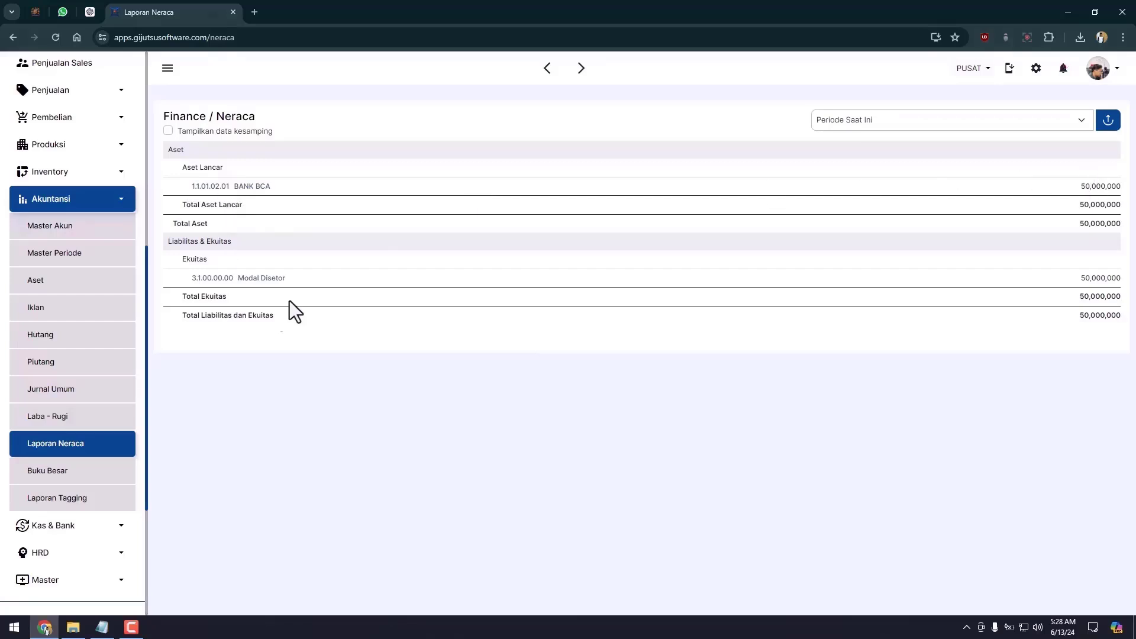
click(109, 534)
scroll(74, 550, down, 2)
click(78, 518)
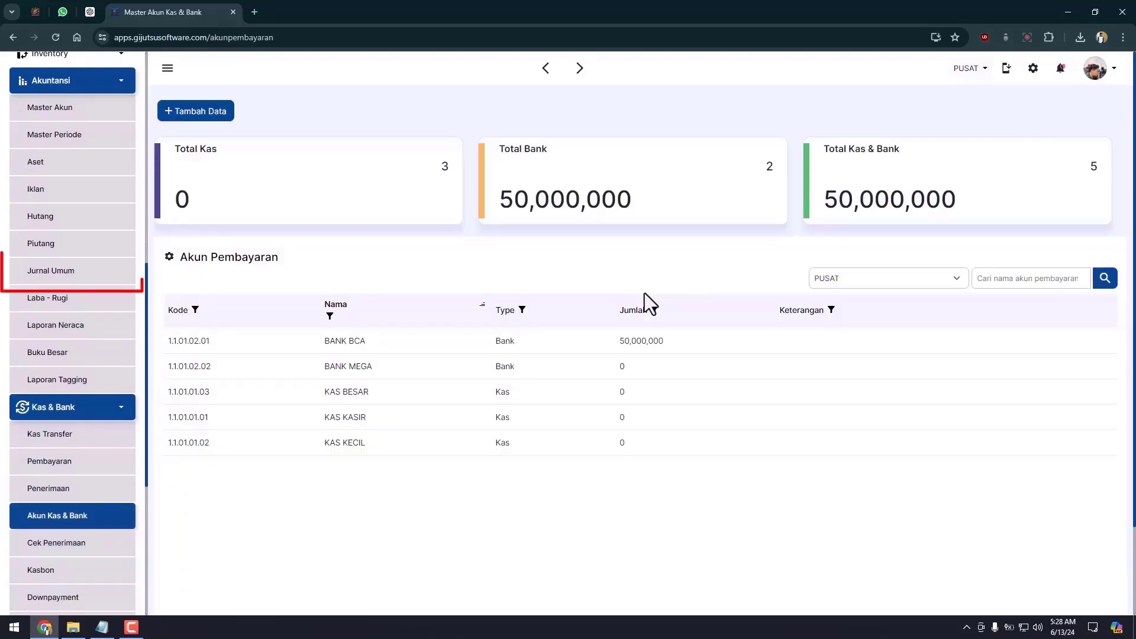
click(99, 283)
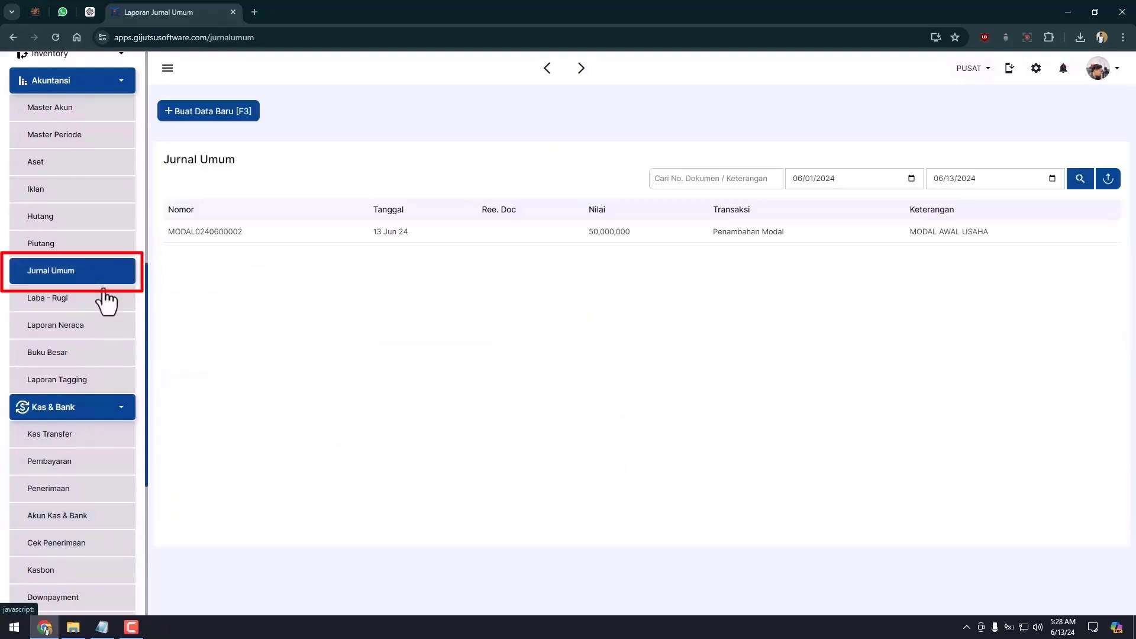
click(199, 119)
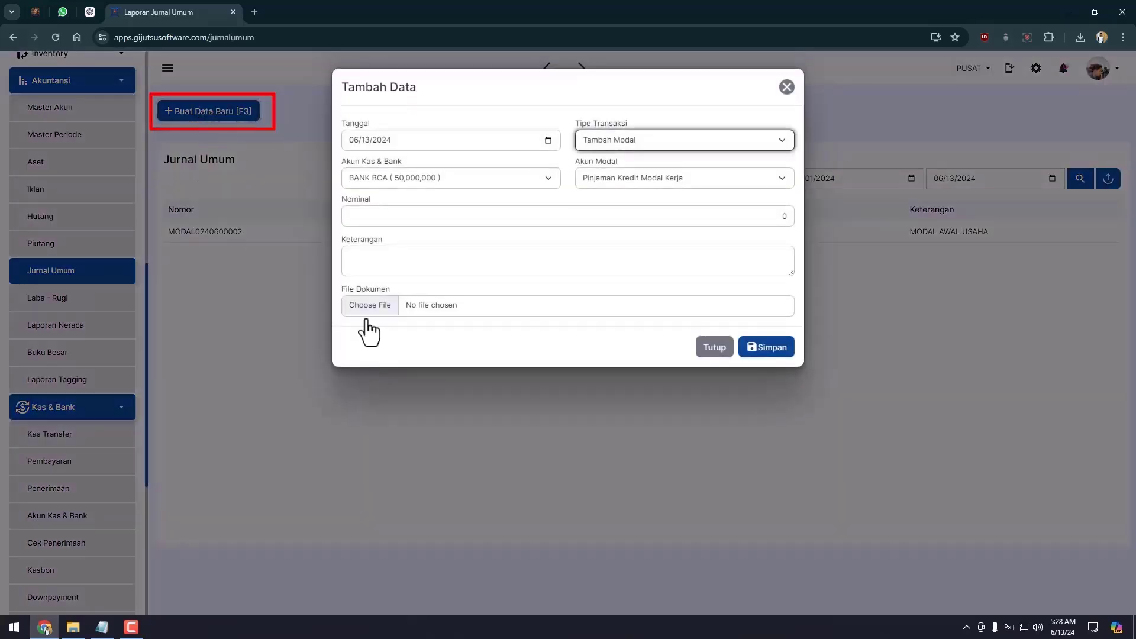
click(707, 346)
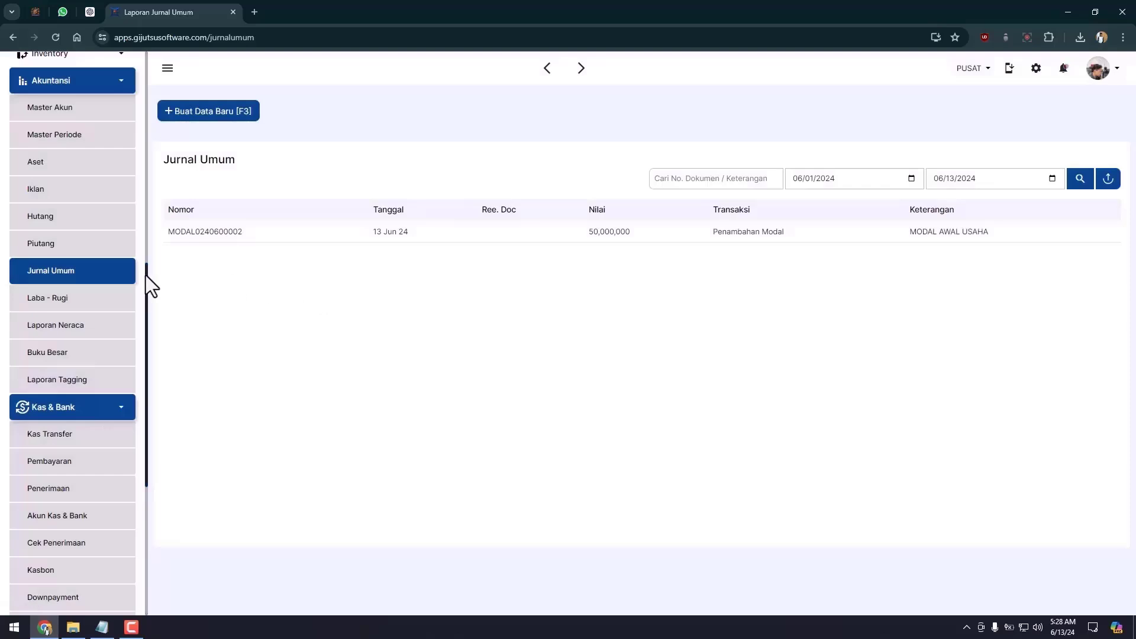
click(97, 272)
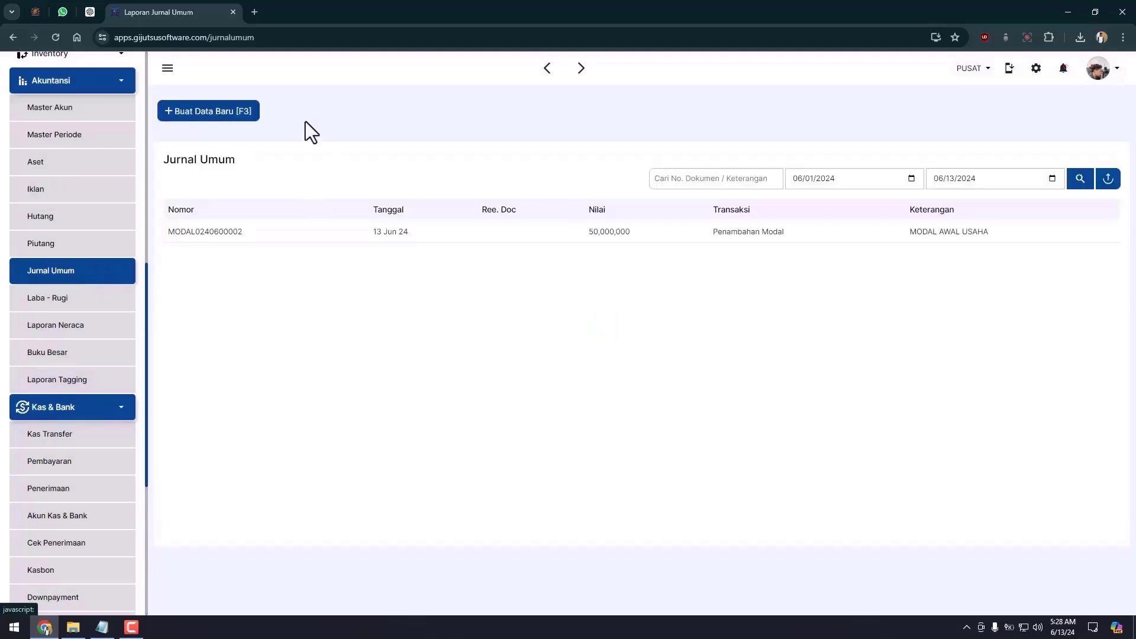
Start a Hutang entry into BANK MEGA against Hutang Usaha for 25000000.
click(247, 113)
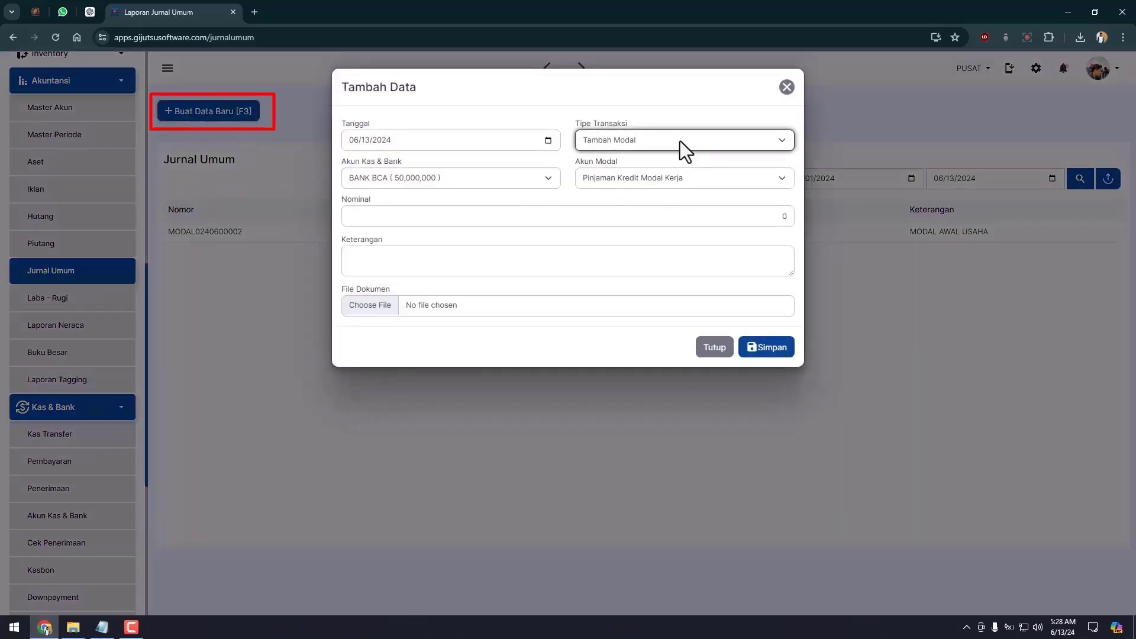
click(681, 140)
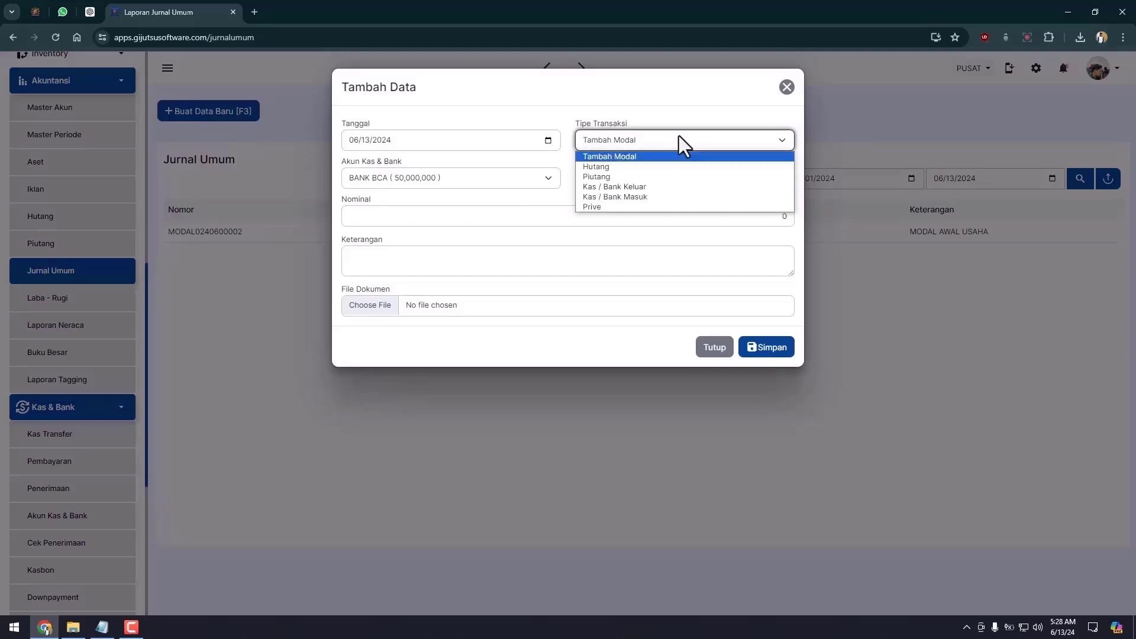
click(620, 167)
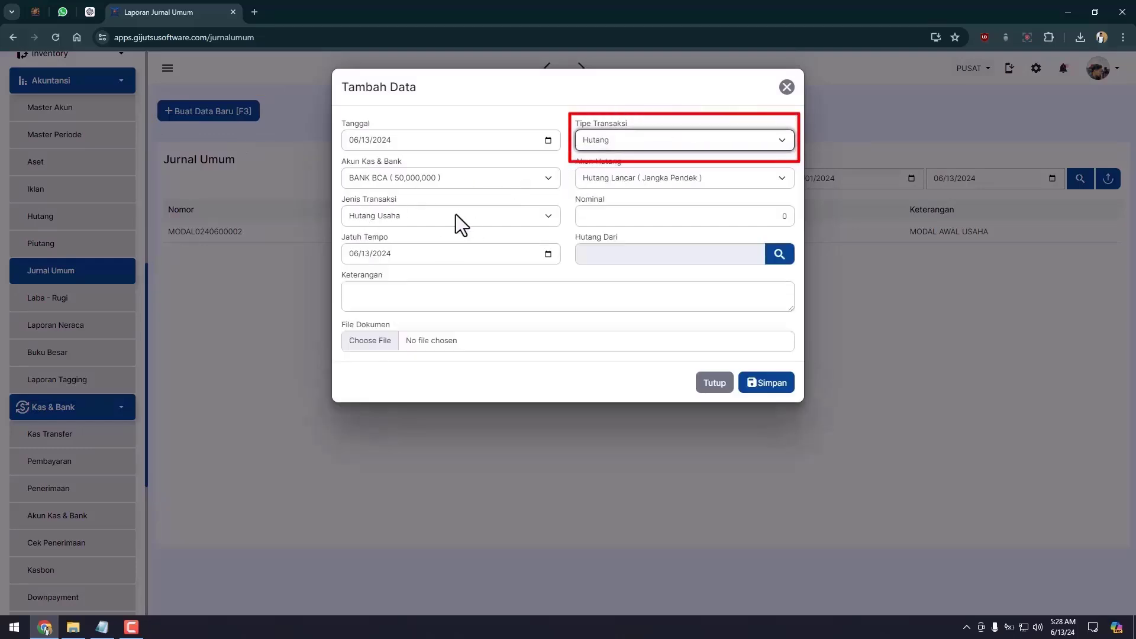
click(468, 188)
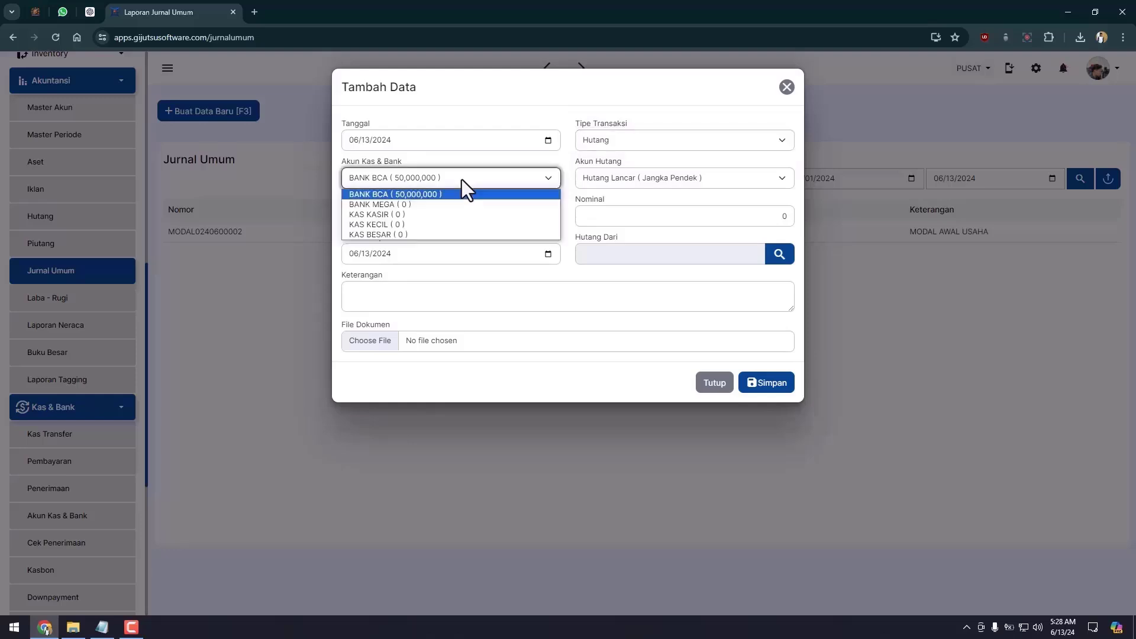
click(439, 203)
click(713, 183)
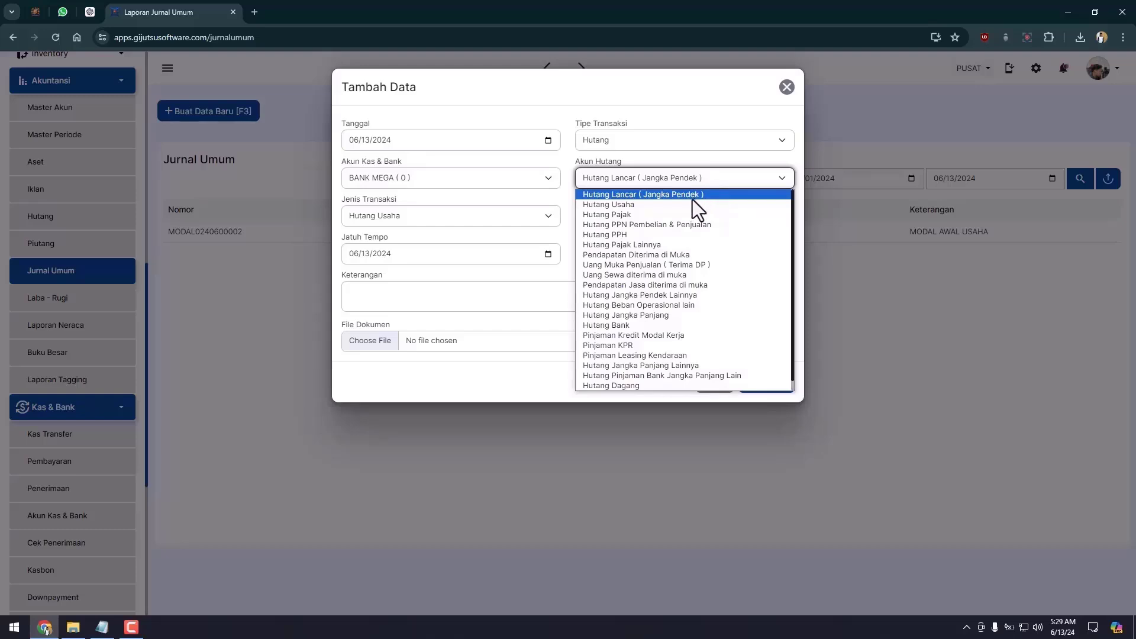
click(690, 204)
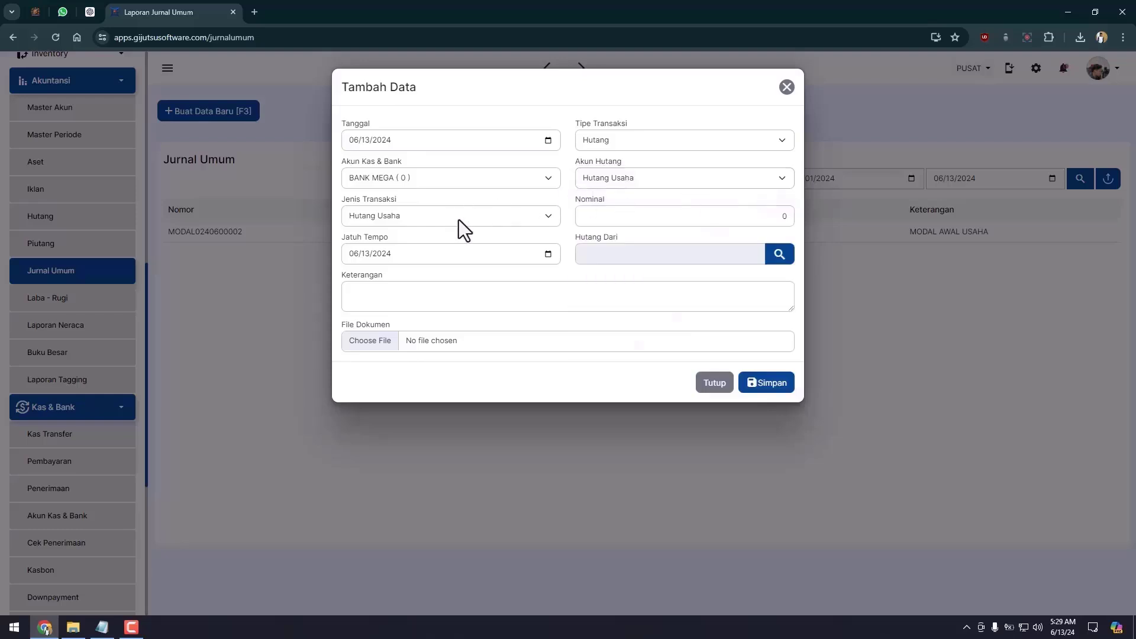
click(791, 215)
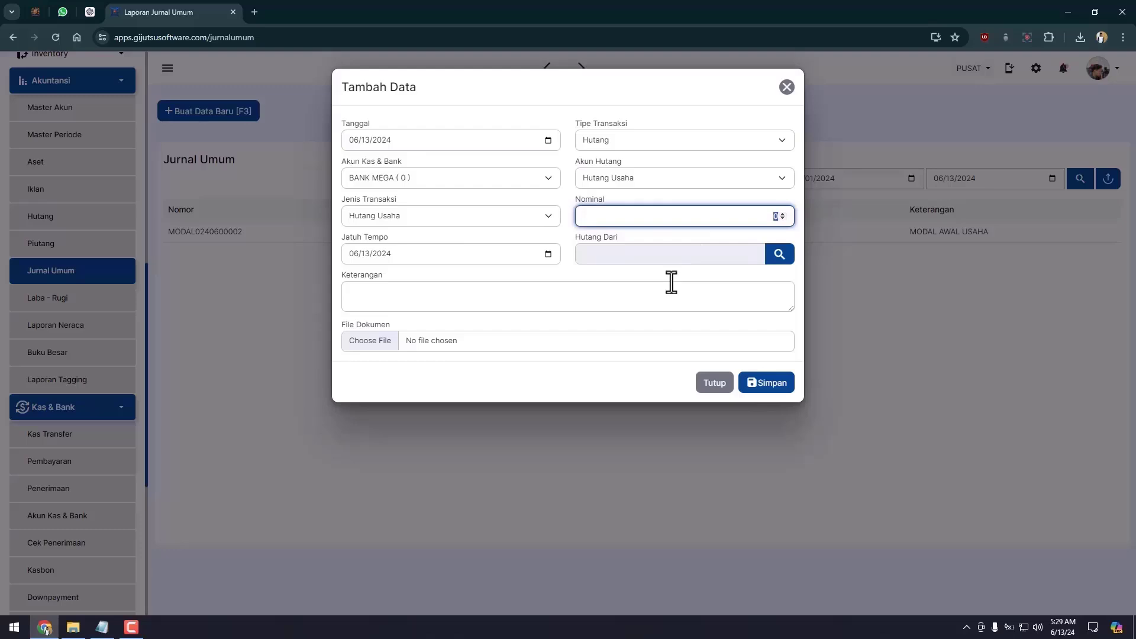
text(25000000)
Set PABRIK GENTENG BASHRA as the supplier creditor and save the payable entry.
click(640, 290)
click(730, 259)
click(654, 339)
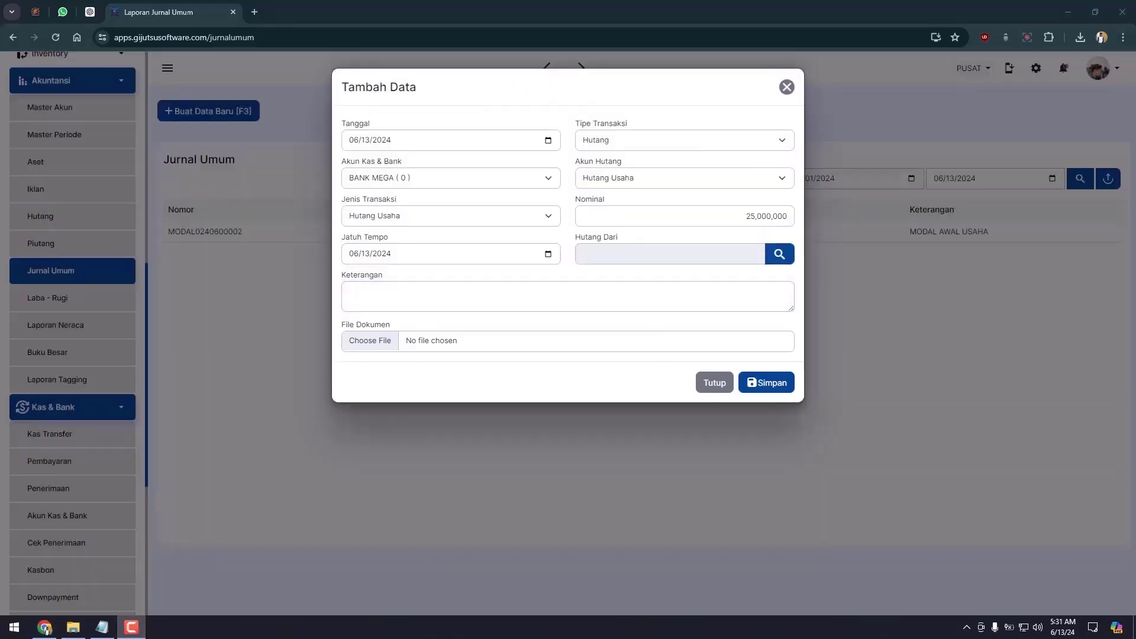
click(779, 255)
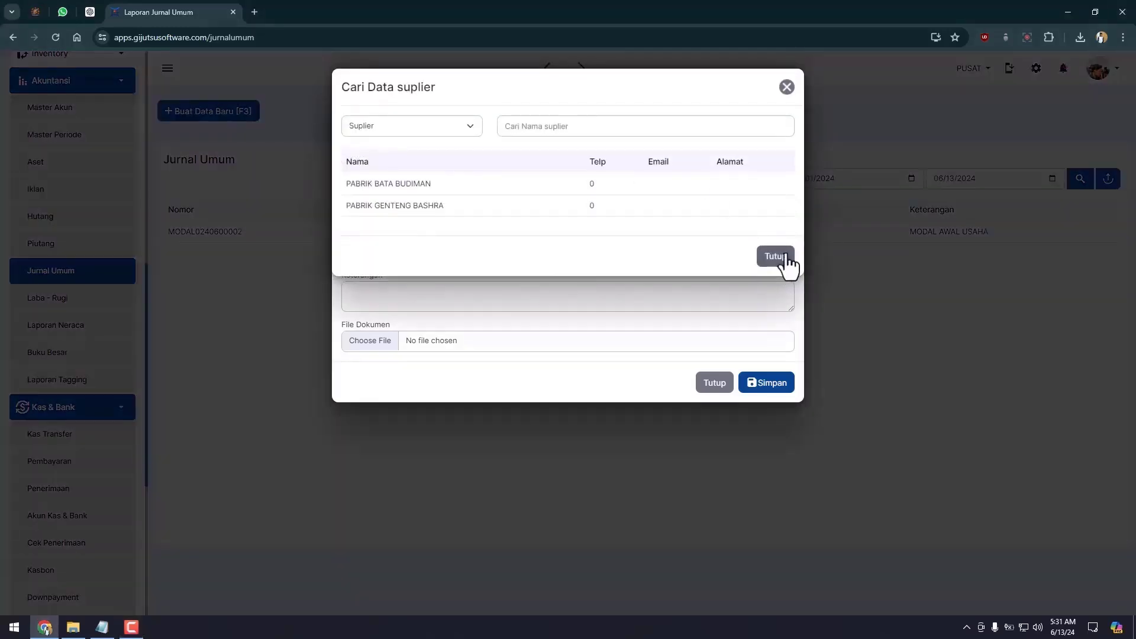
click(392, 122)
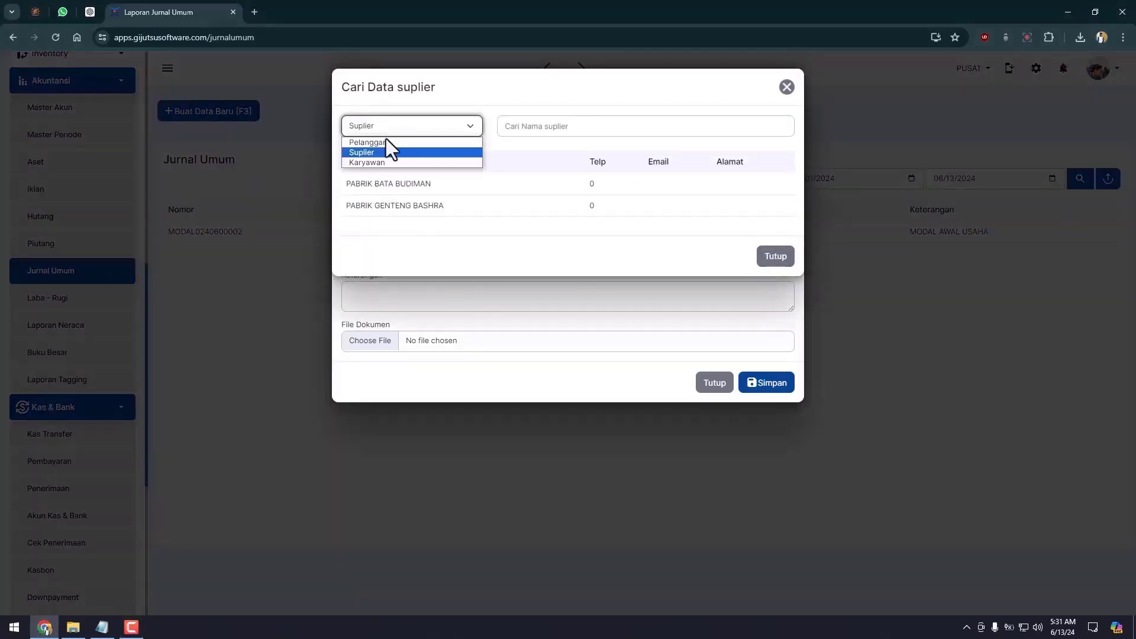
click(381, 143)
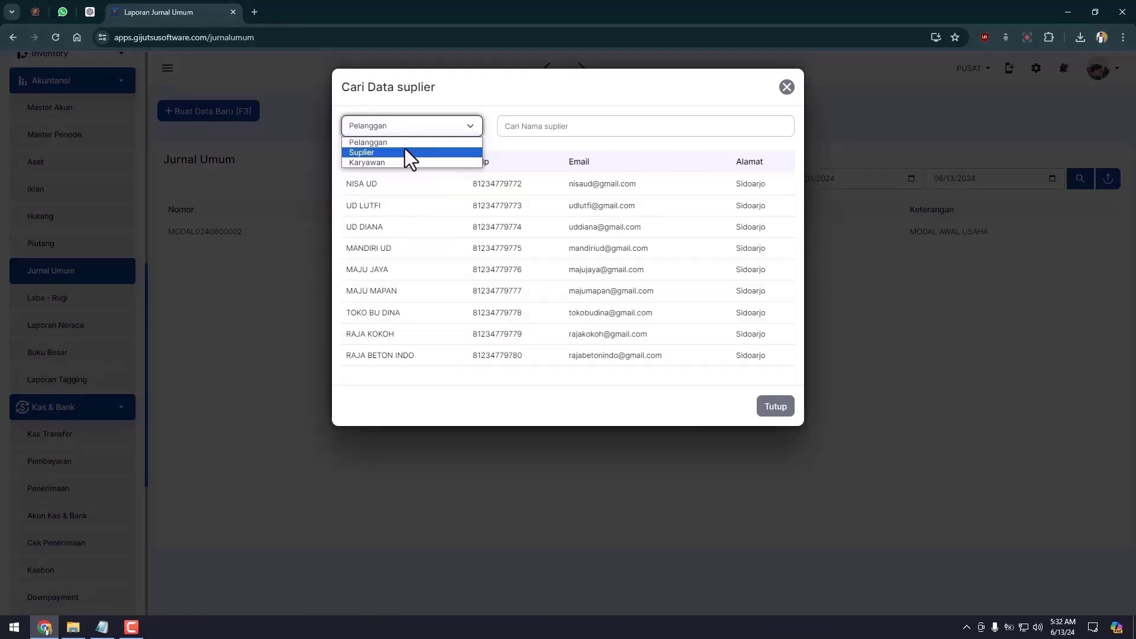
click(409, 153)
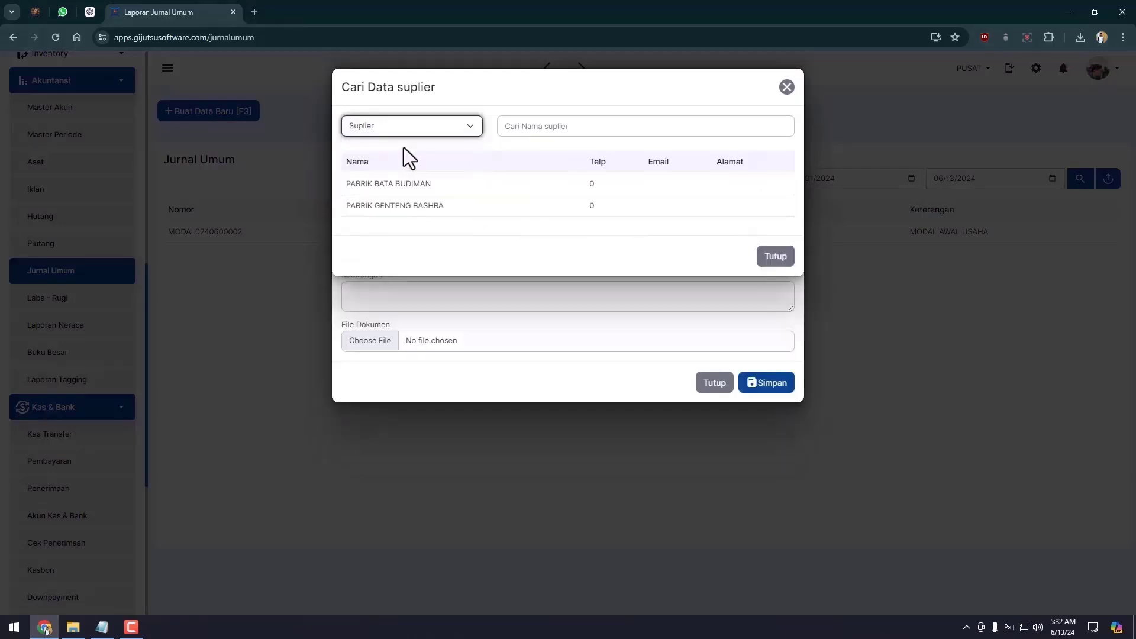
click(405, 207)
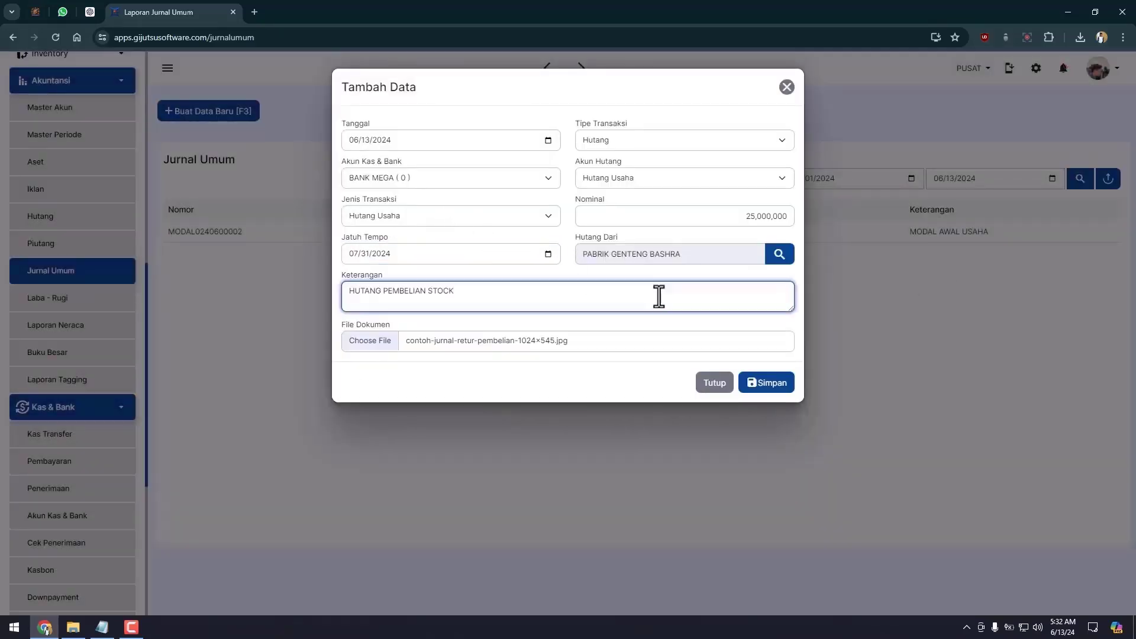
click(779, 390)
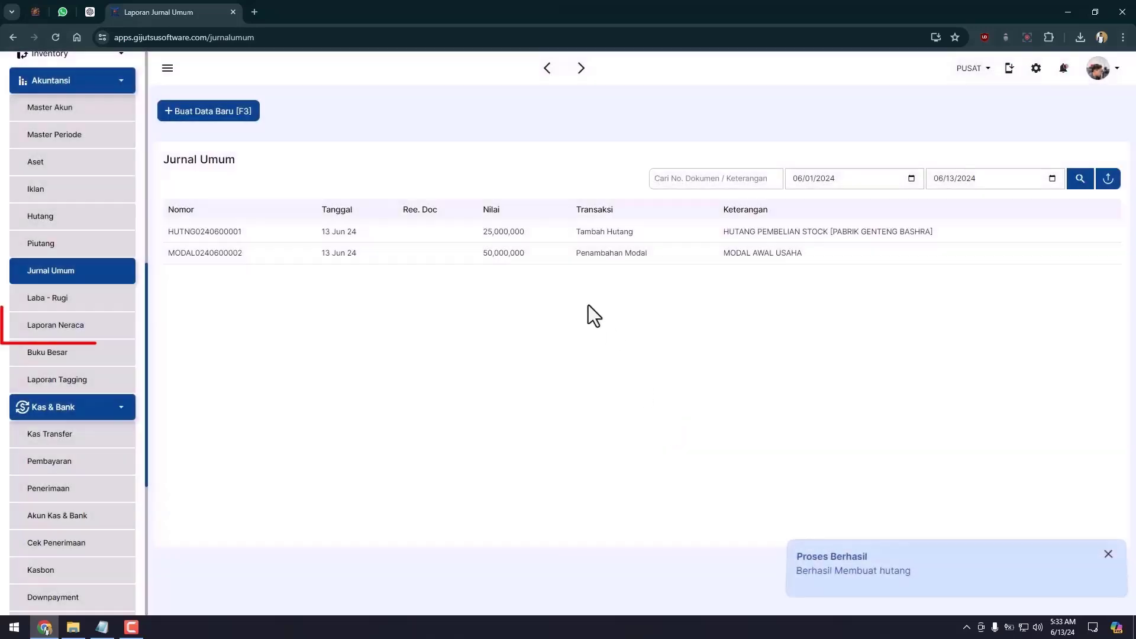
click(121, 335)
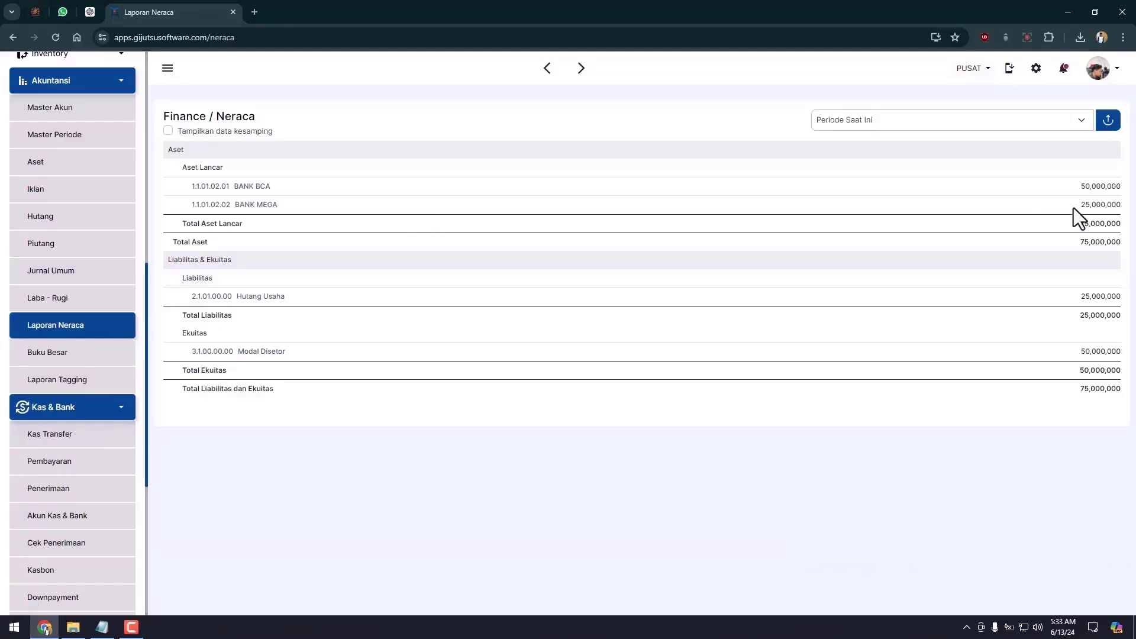
drag(1078, 206, 1119, 208)
click(266, 284)
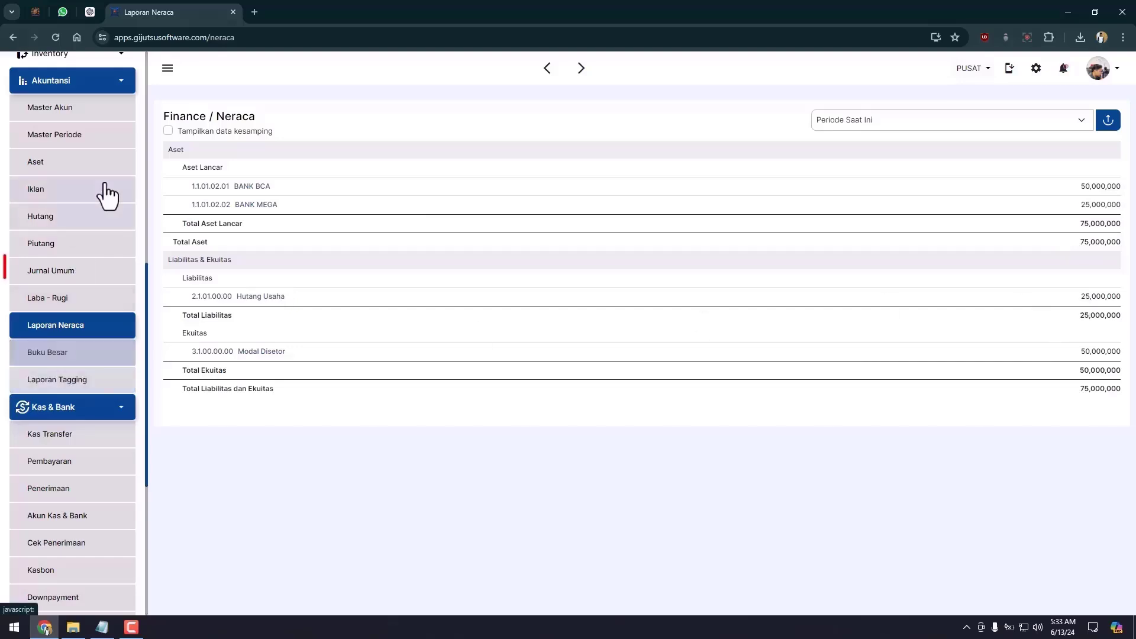
click(62, 274)
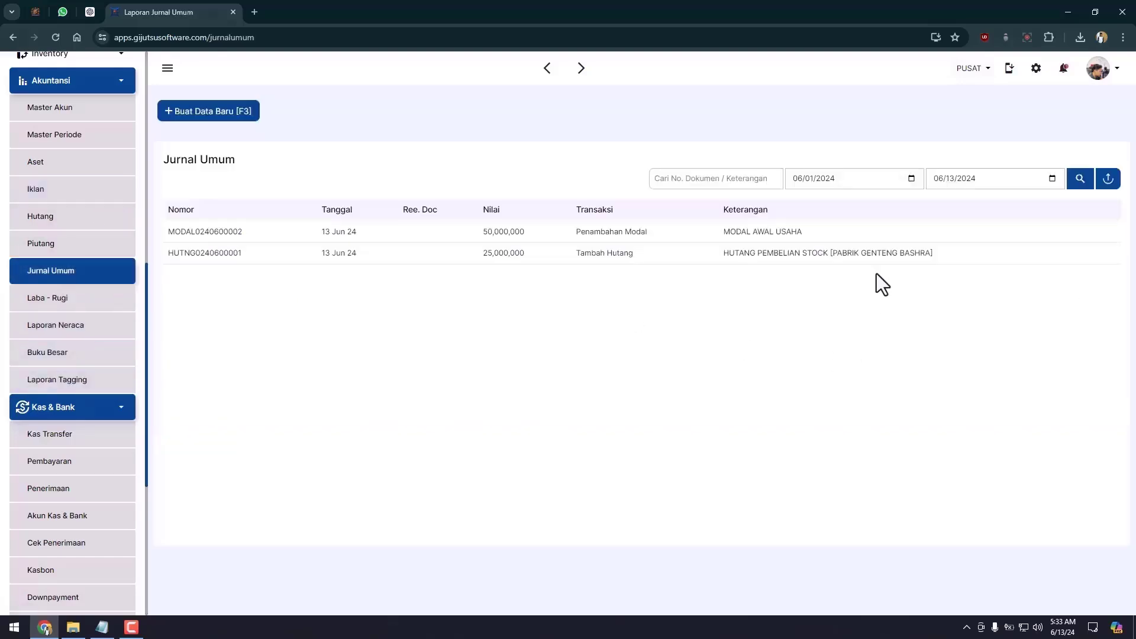
click(567, 234)
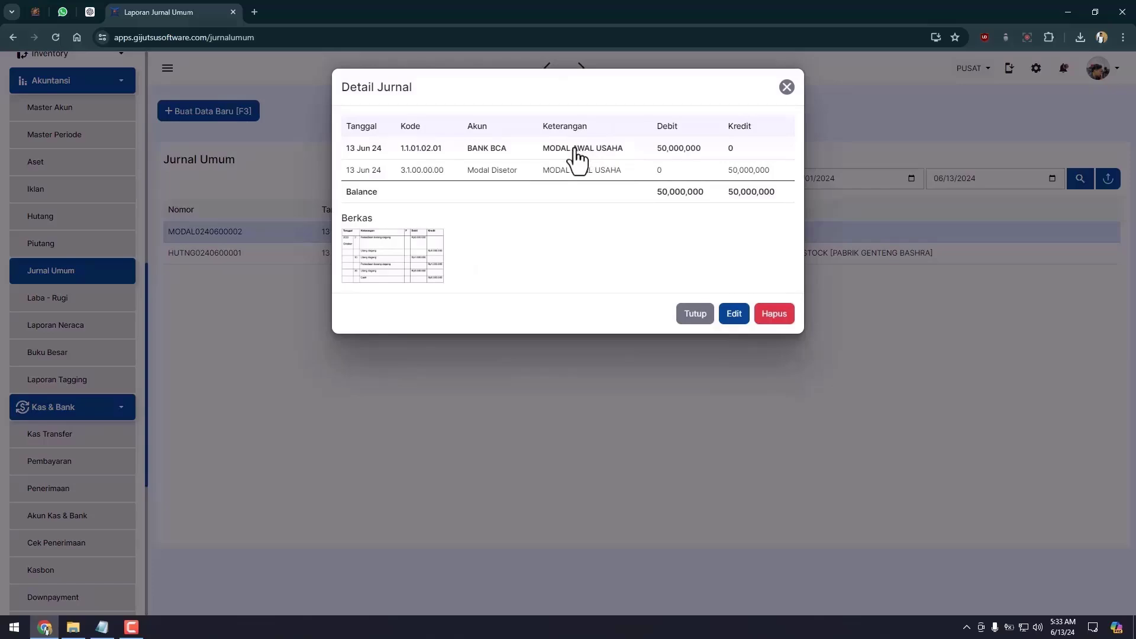
key(Escape)
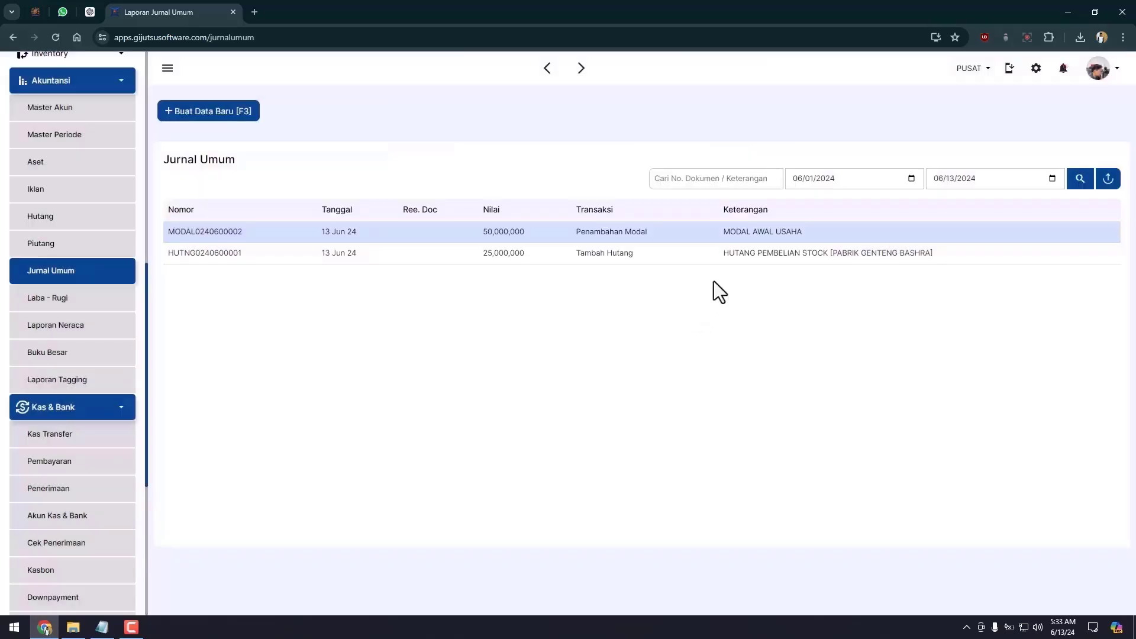
Start a new Kas / Bank Keluar entry of kind Pembayaran Hutang, paid from BANK MEGA.
click(690, 260)
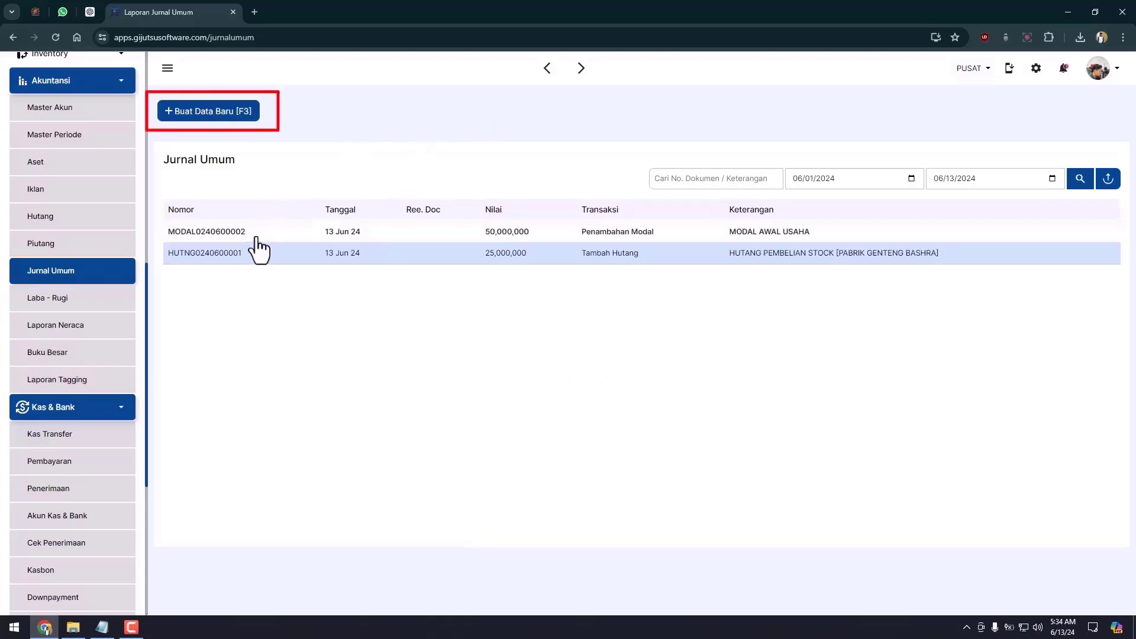
click(211, 111)
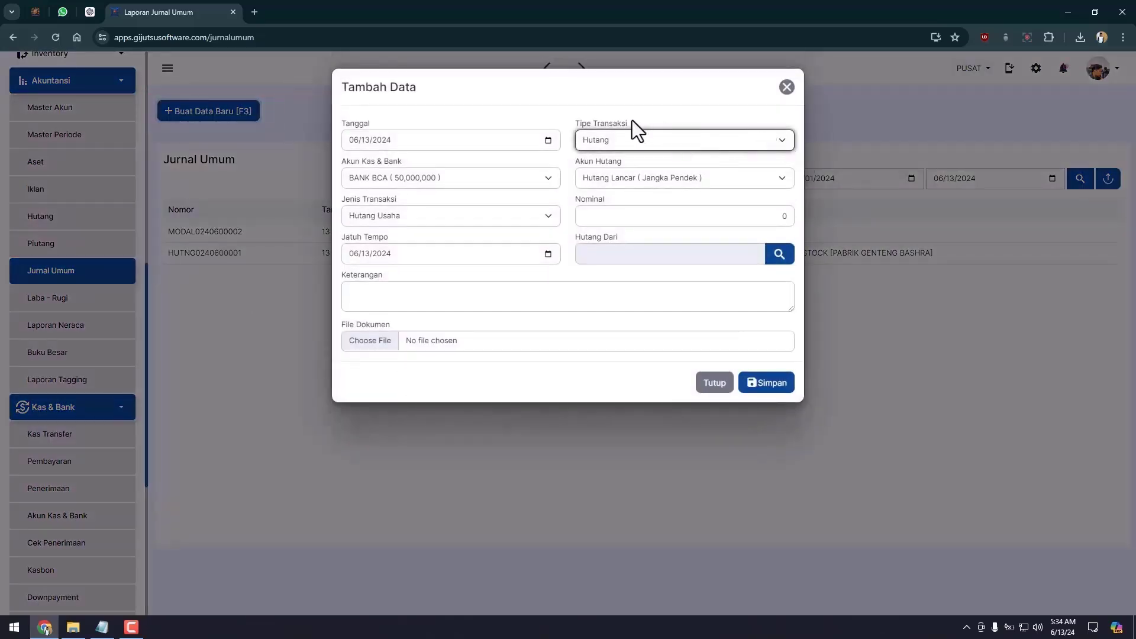
click(611, 143)
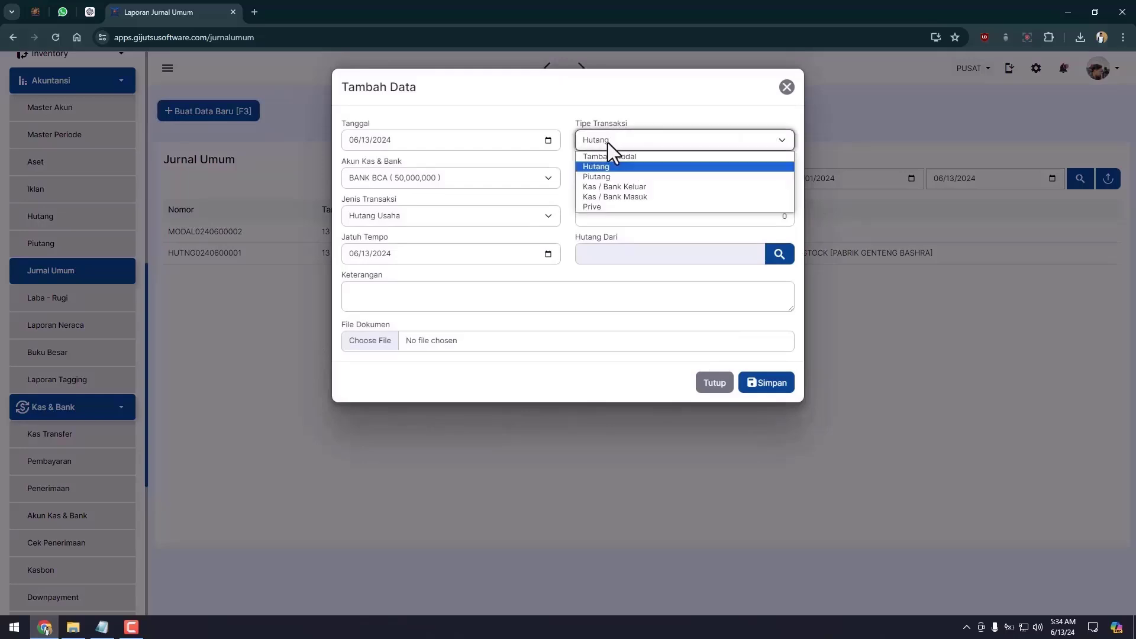
click(620, 185)
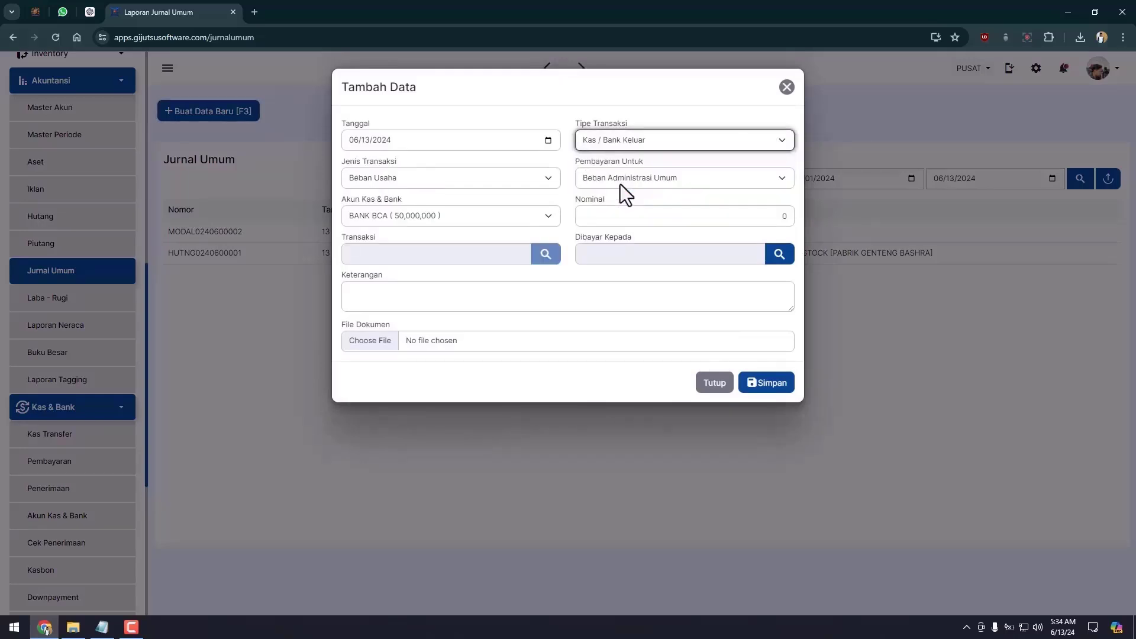
click(378, 174)
click(388, 226)
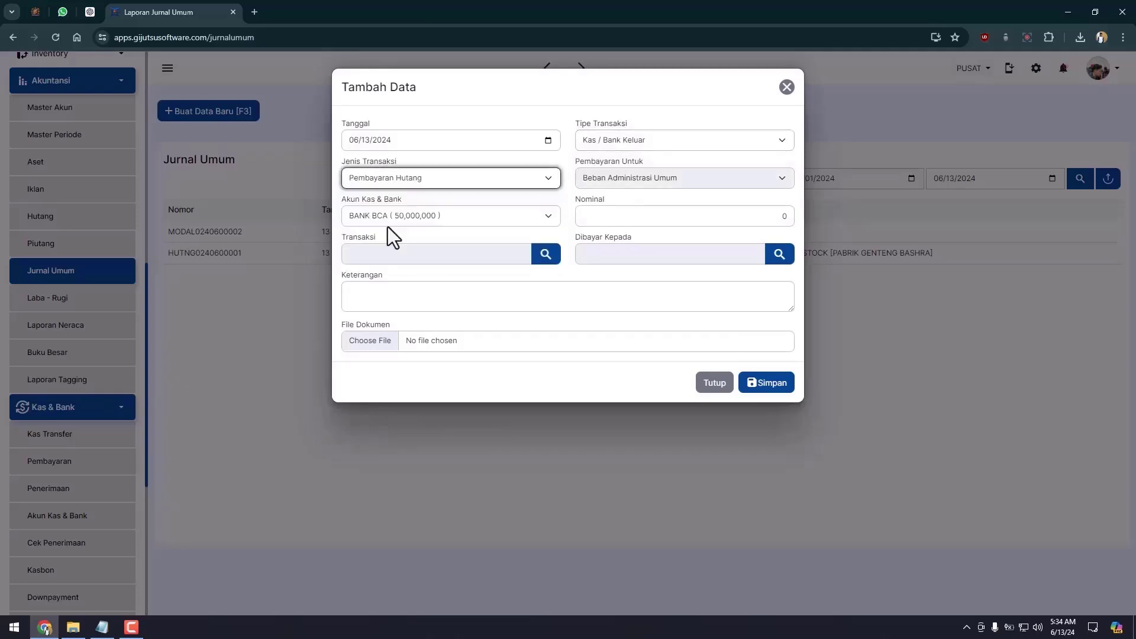
click(388, 225)
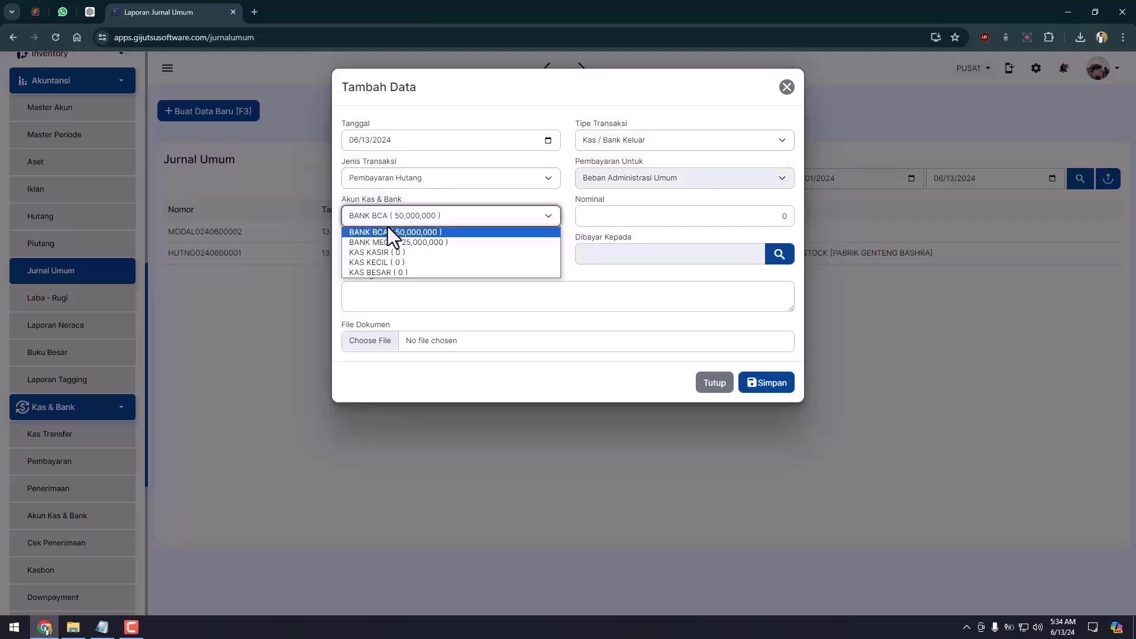
click(388, 227)
click(402, 218)
click(430, 241)
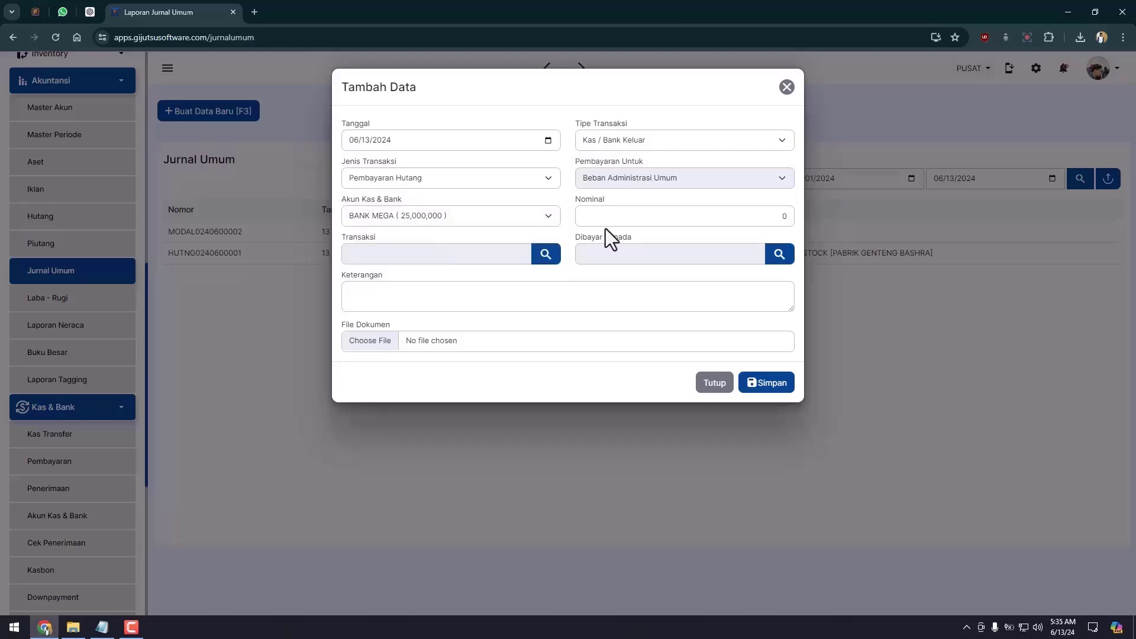
click(632, 221)
click(522, 232)
click(548, 255)
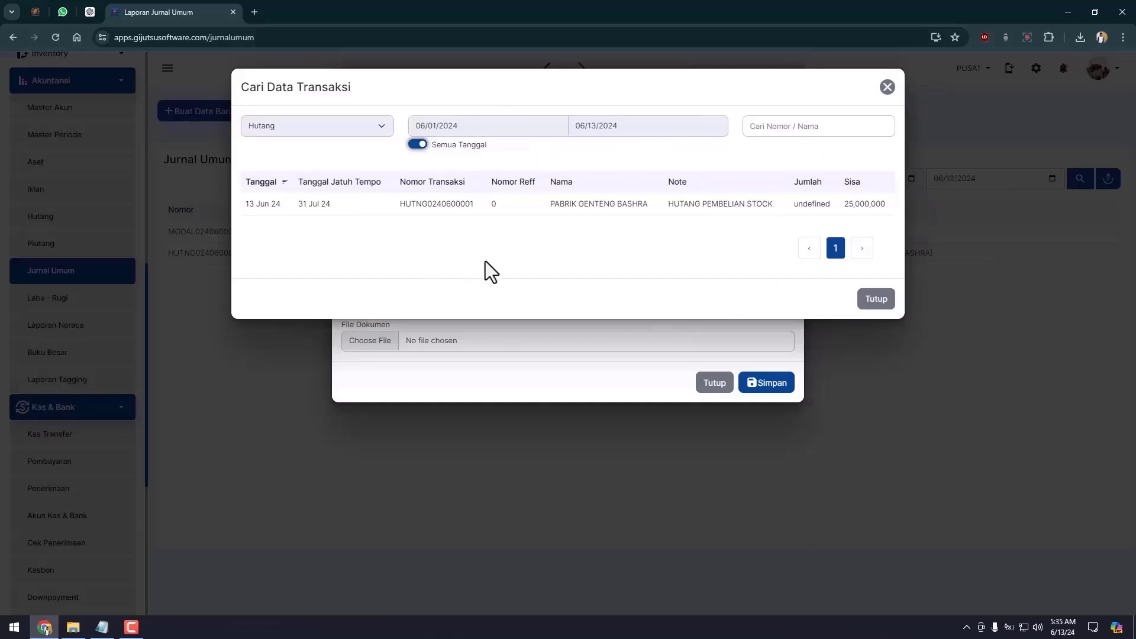
click(614, 222)
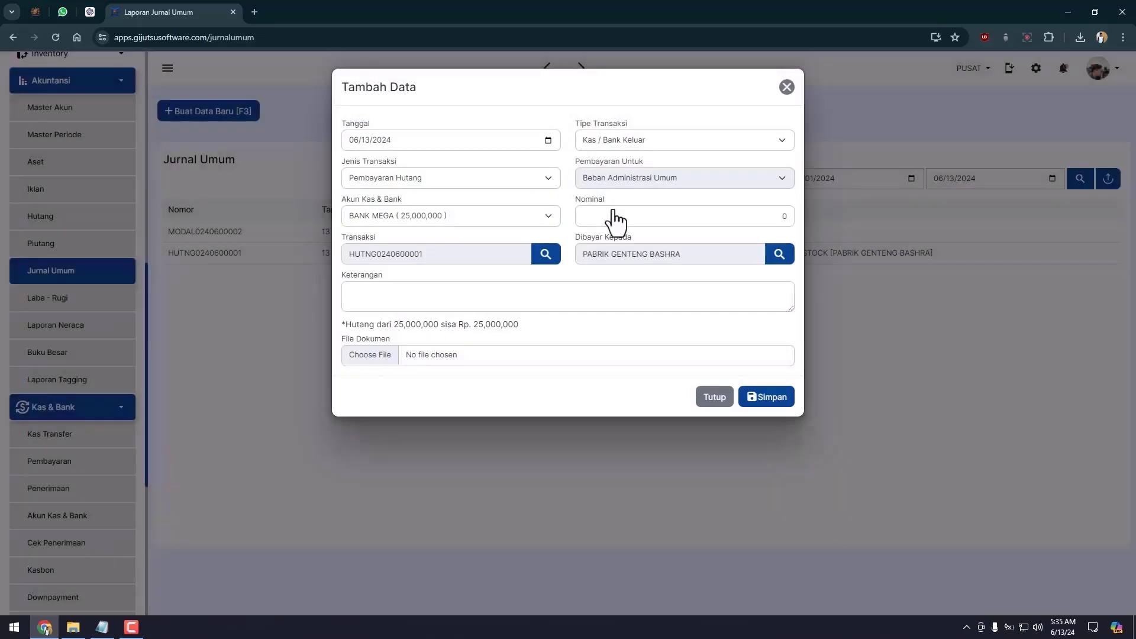
click(613, 216)
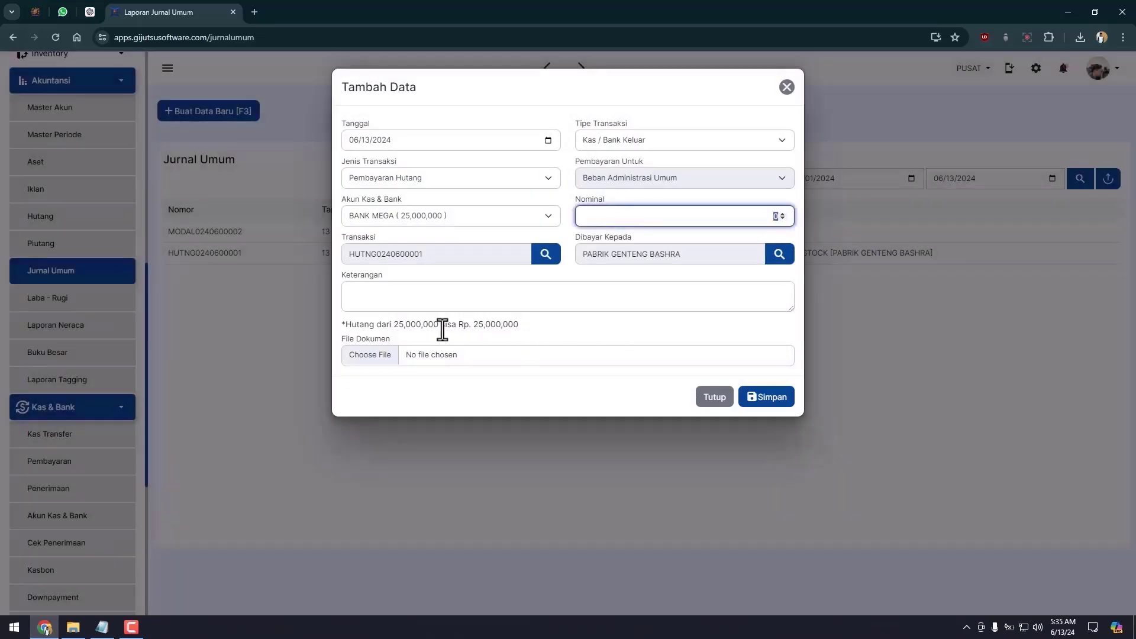
text(25000000)
click(699, 306)
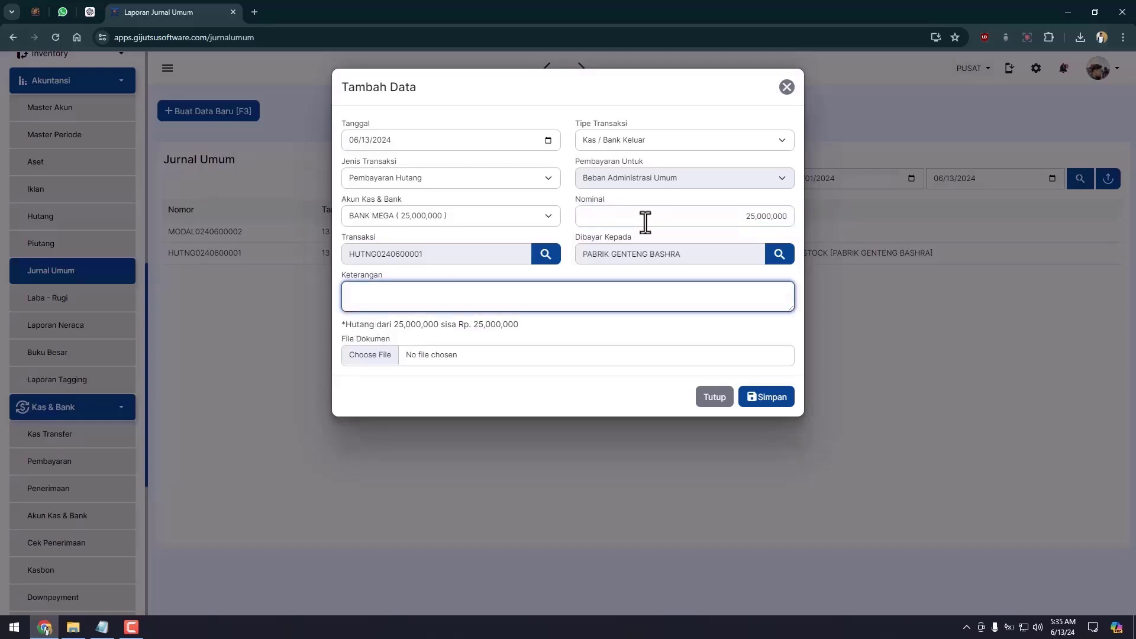
click(665, 222)
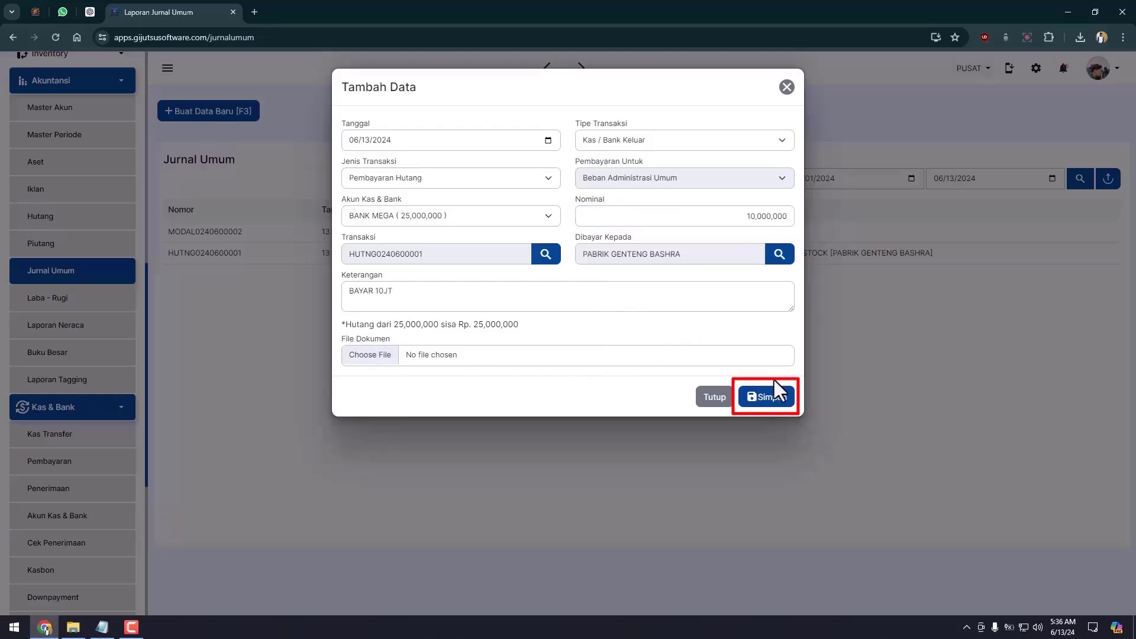
click(769, 395)
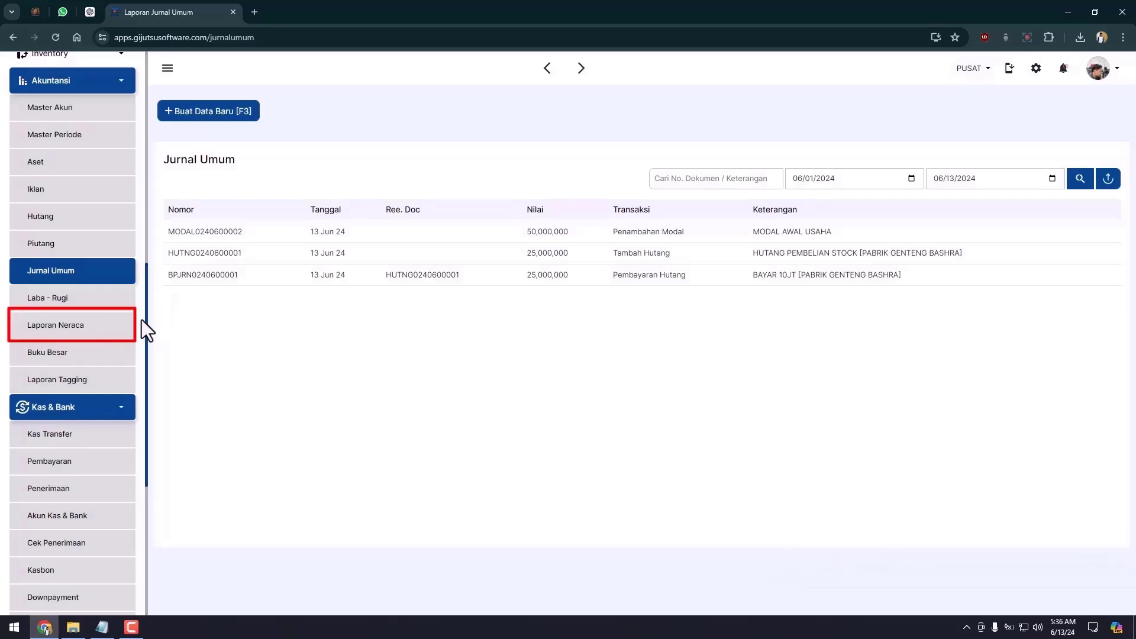
Open the balance sheet, then the Laporan Hutang payables report.
click(87, 330)
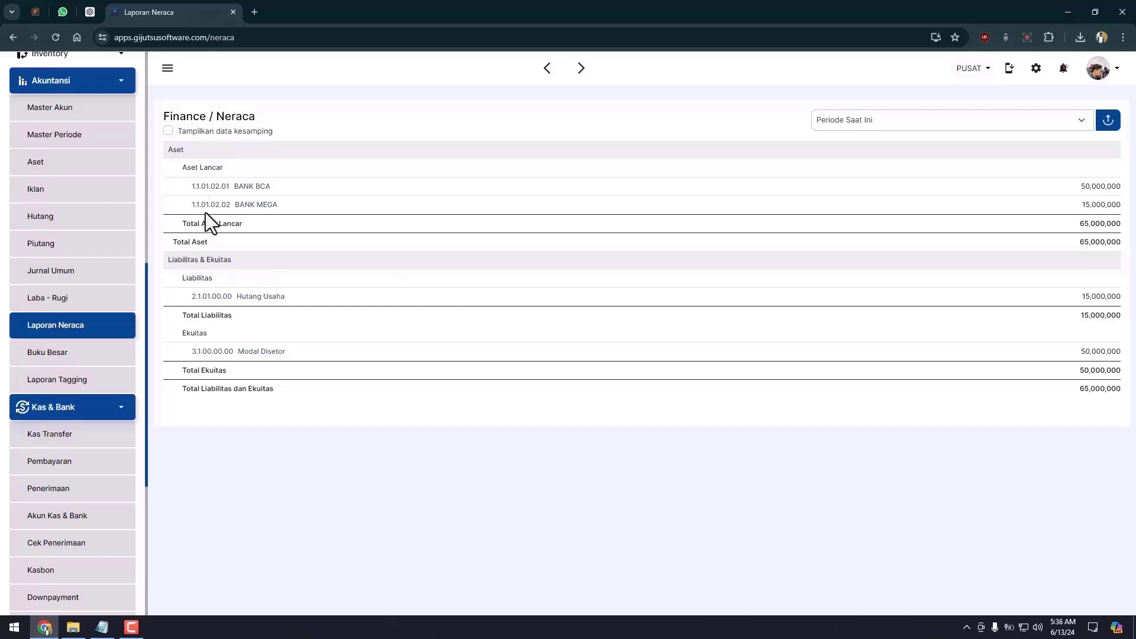
click(41, 216)
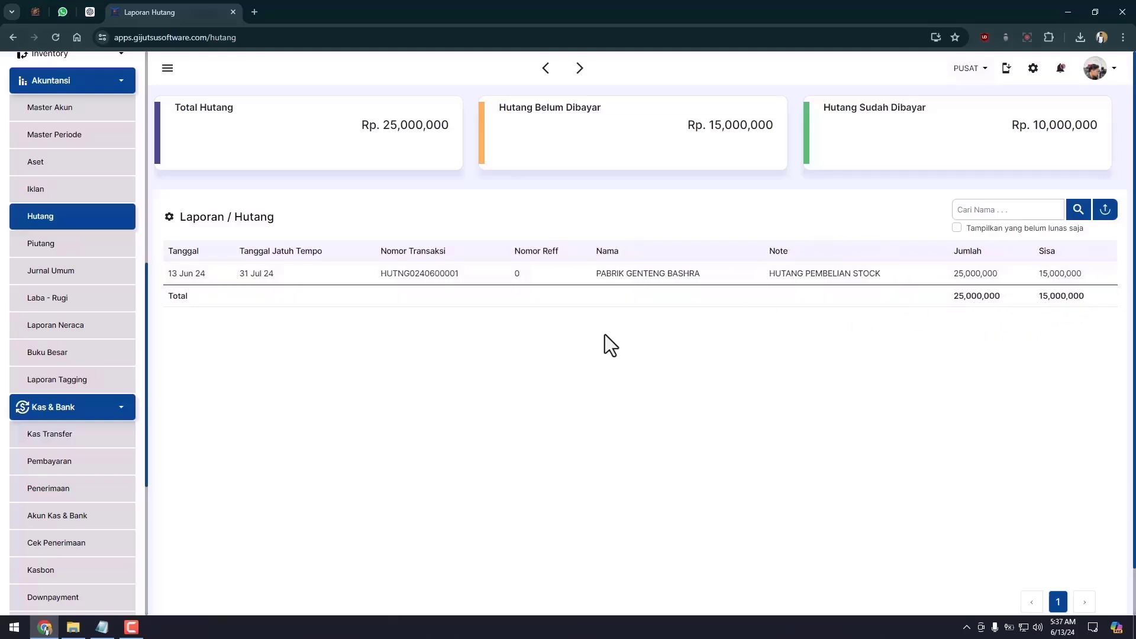
Check the PABRIK GENTENG BASHRA debt's payment details, show the Dibayar column, then go to Jurnal Umum.
click(273, 288)
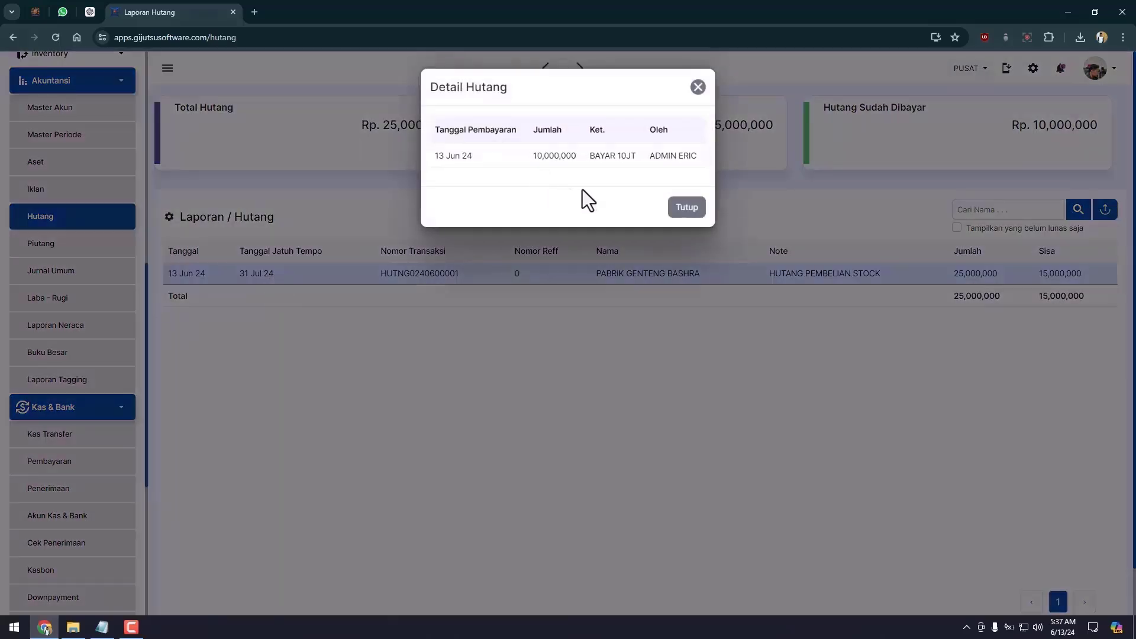
click(698, 218)
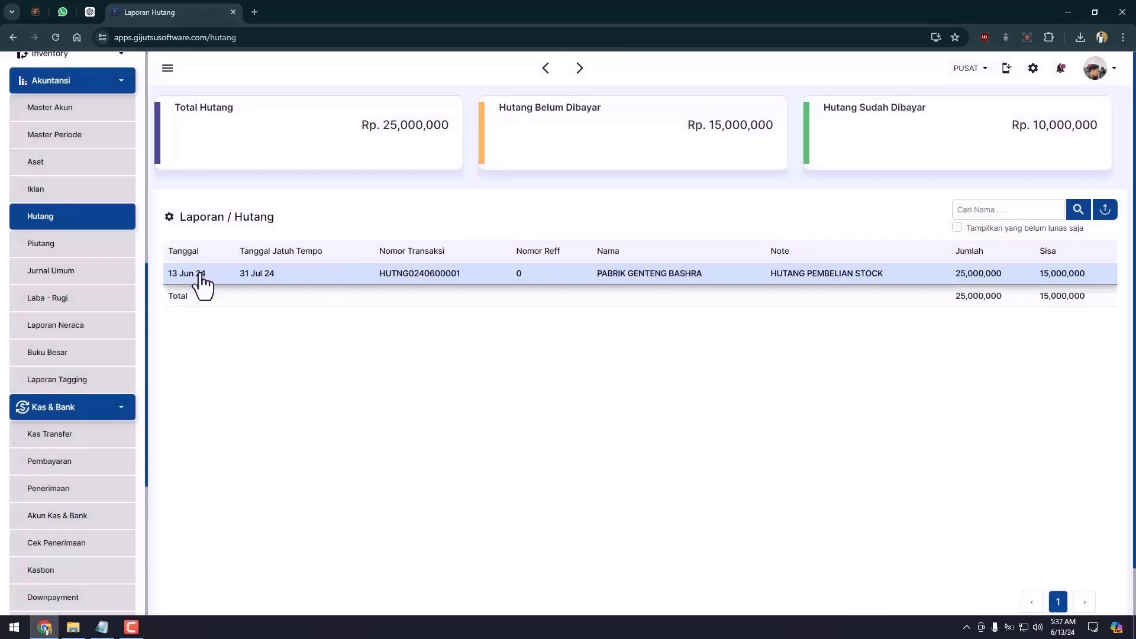
click(170, 216)
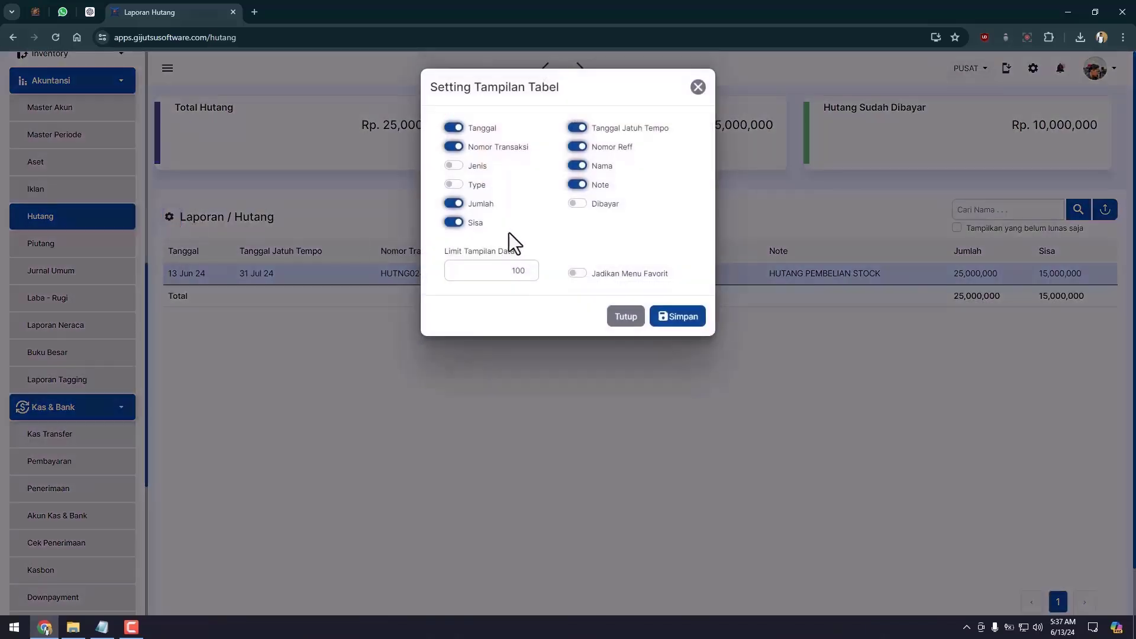
click(578, 205)
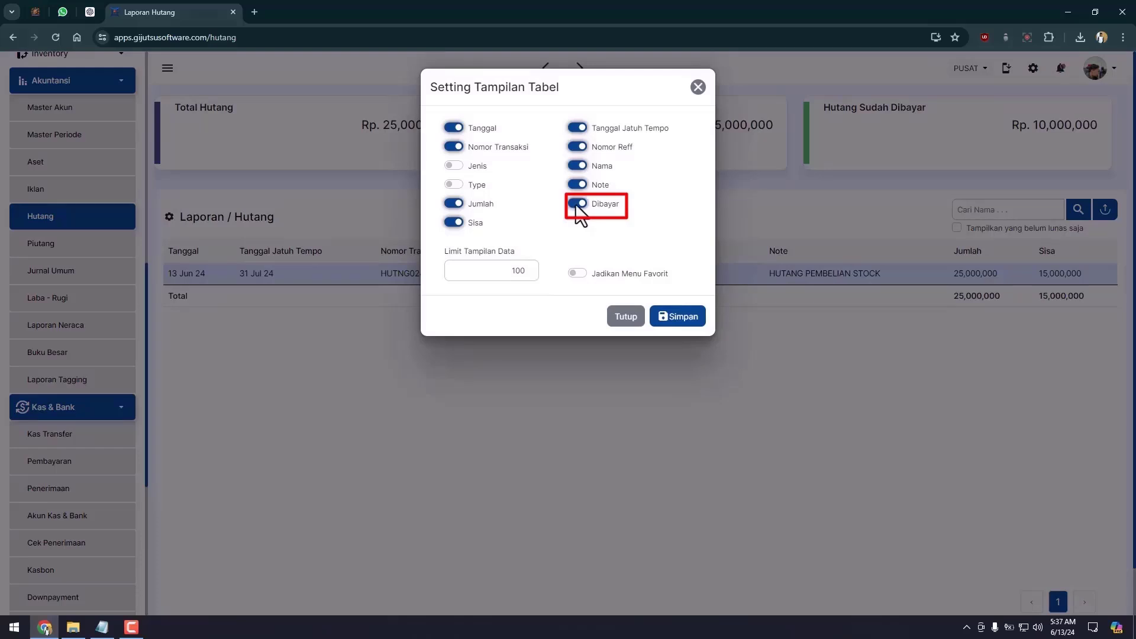
click(685, 316)
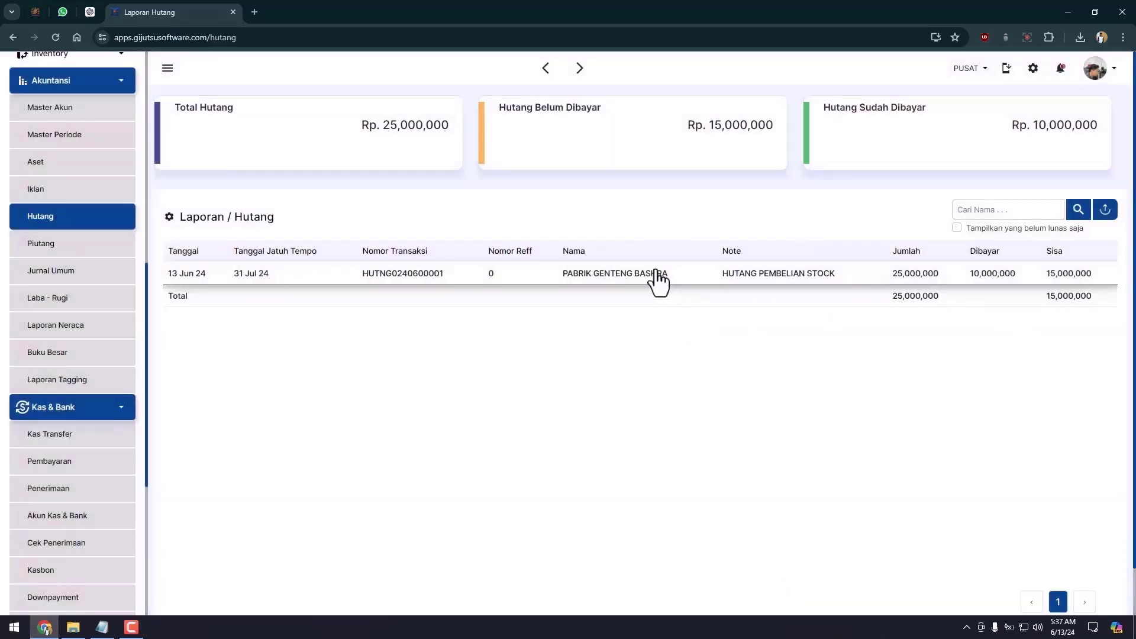
click(51, 277)
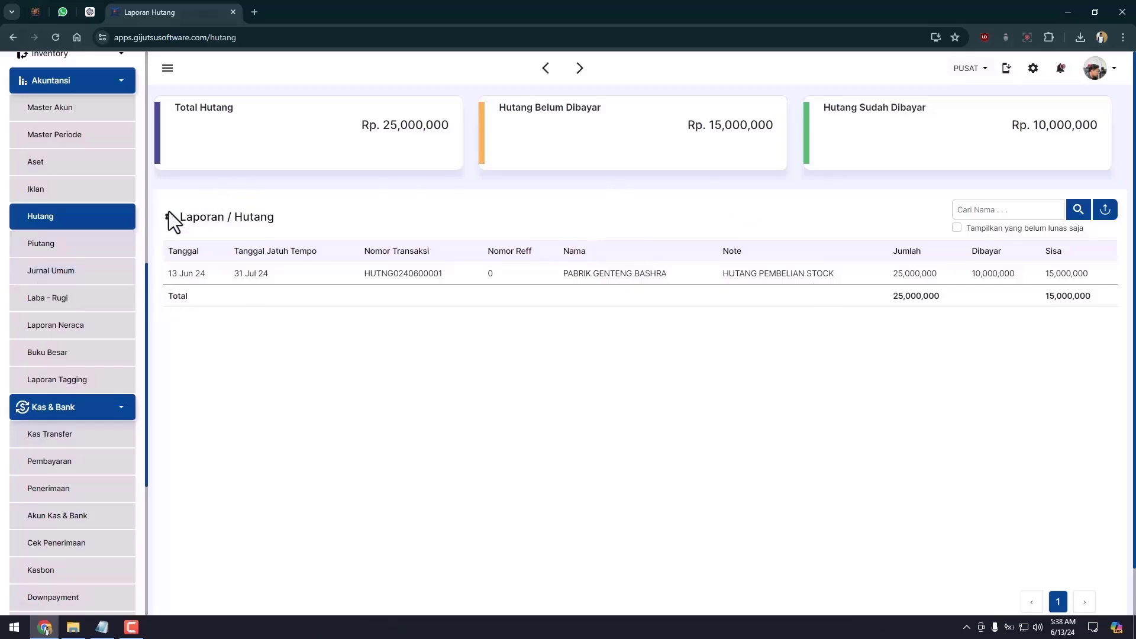
click(98, 280)
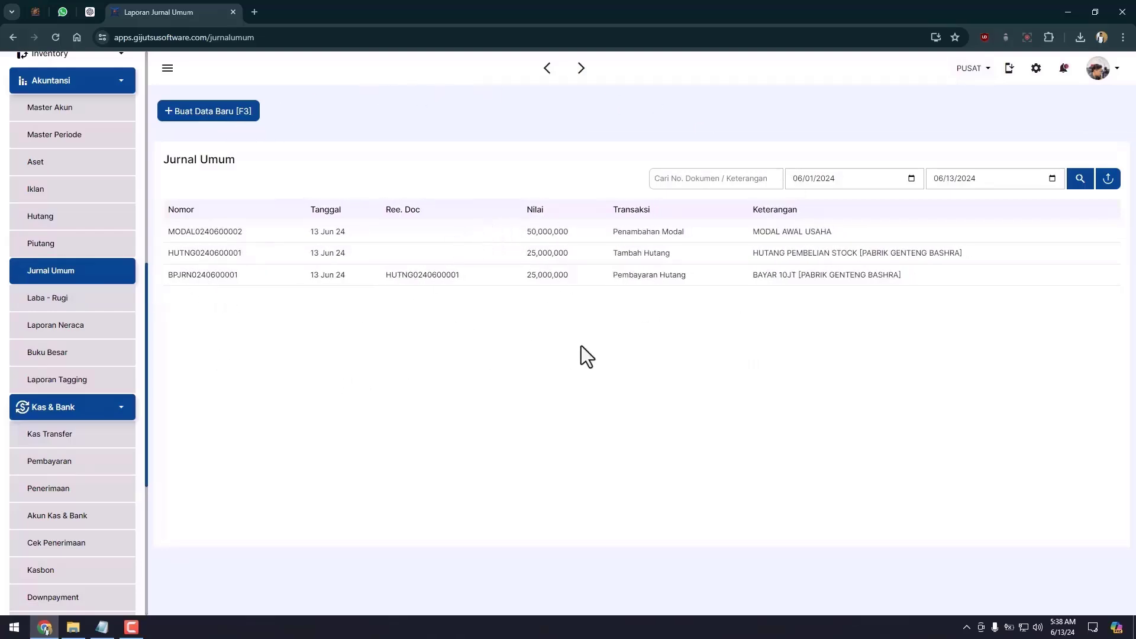
Start a new Piutang entry on BANK MEGA with Piutang Usaha as account and kind.
click(238, 118)
click(652, 147)
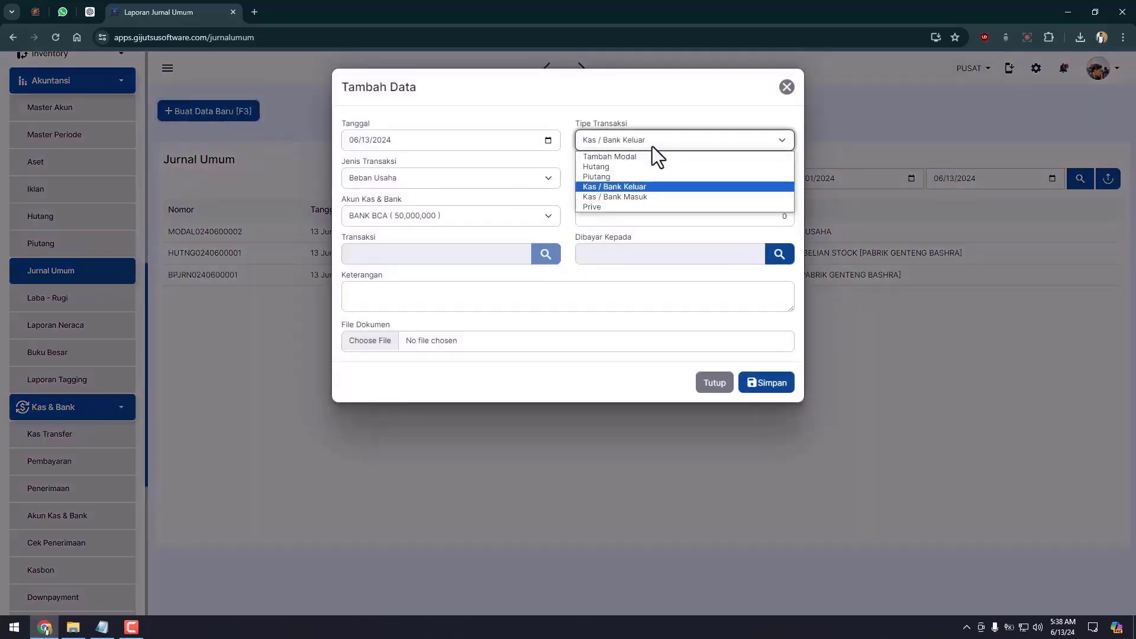
click(609, 177)
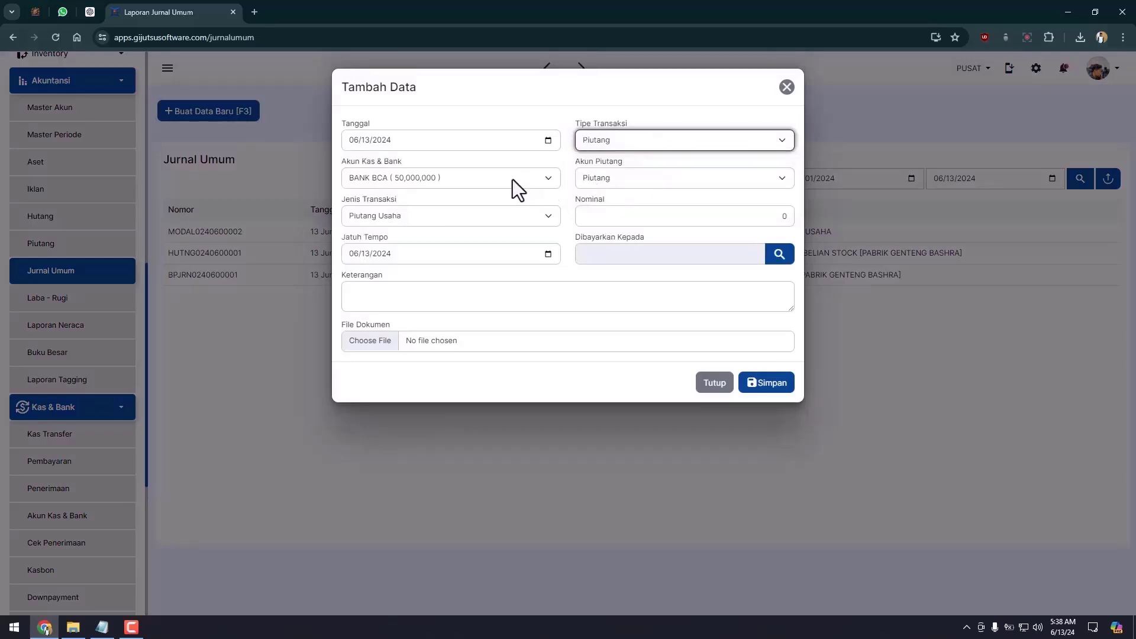
click(511, 179)
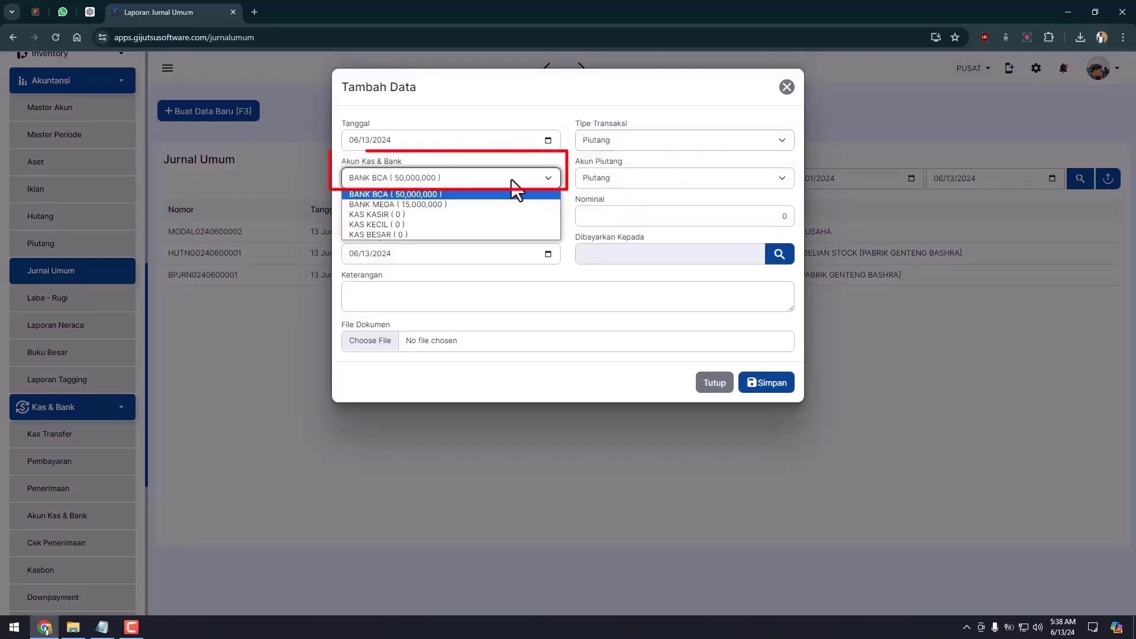
click(397, 204)
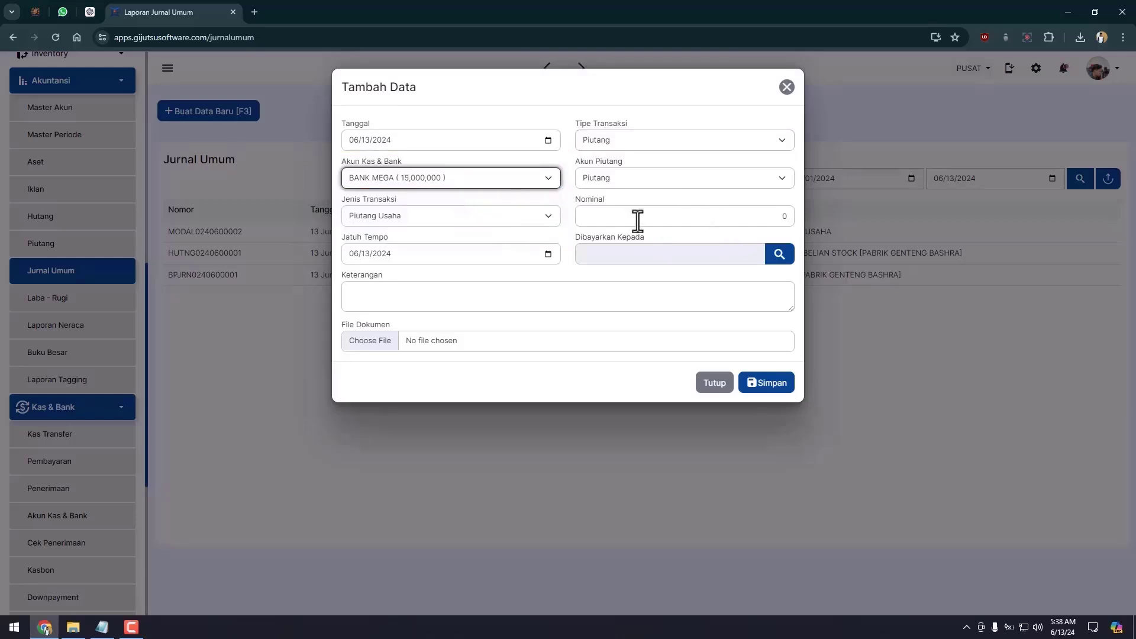
click(431, 179)
click(417, 187)
click(659, 194)
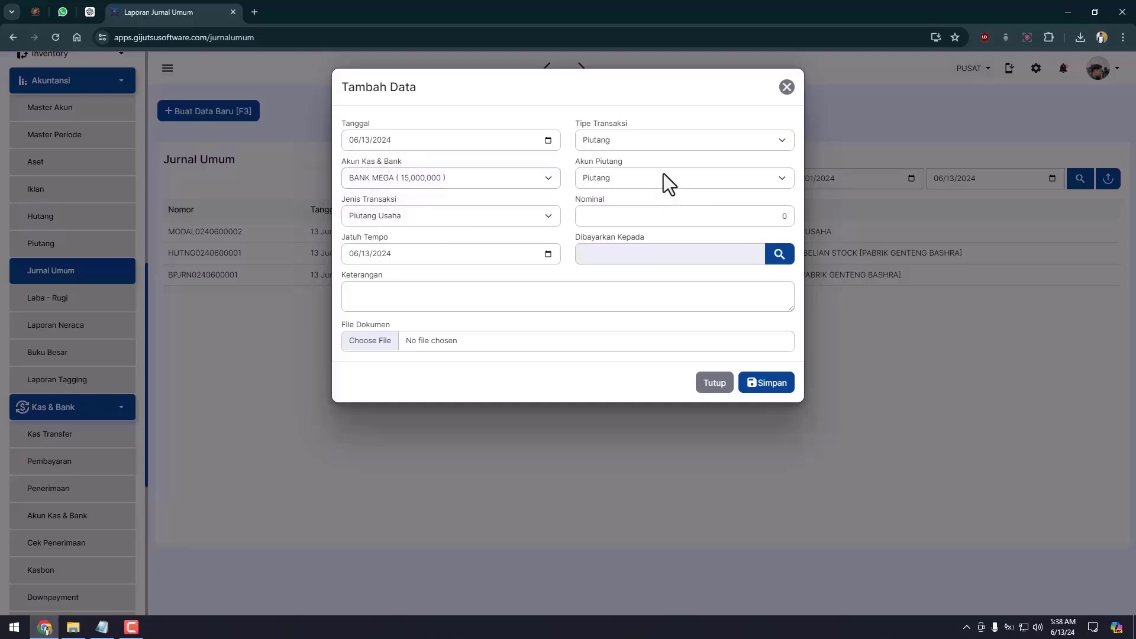
click(663, 178)
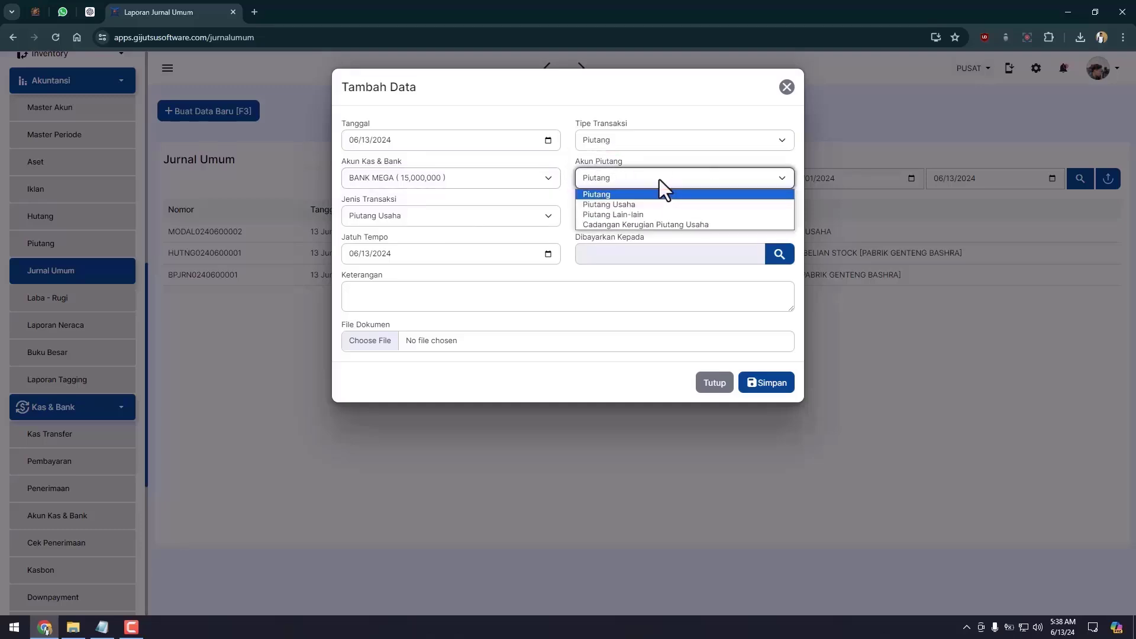
click(639, 204)
click(535, 216)
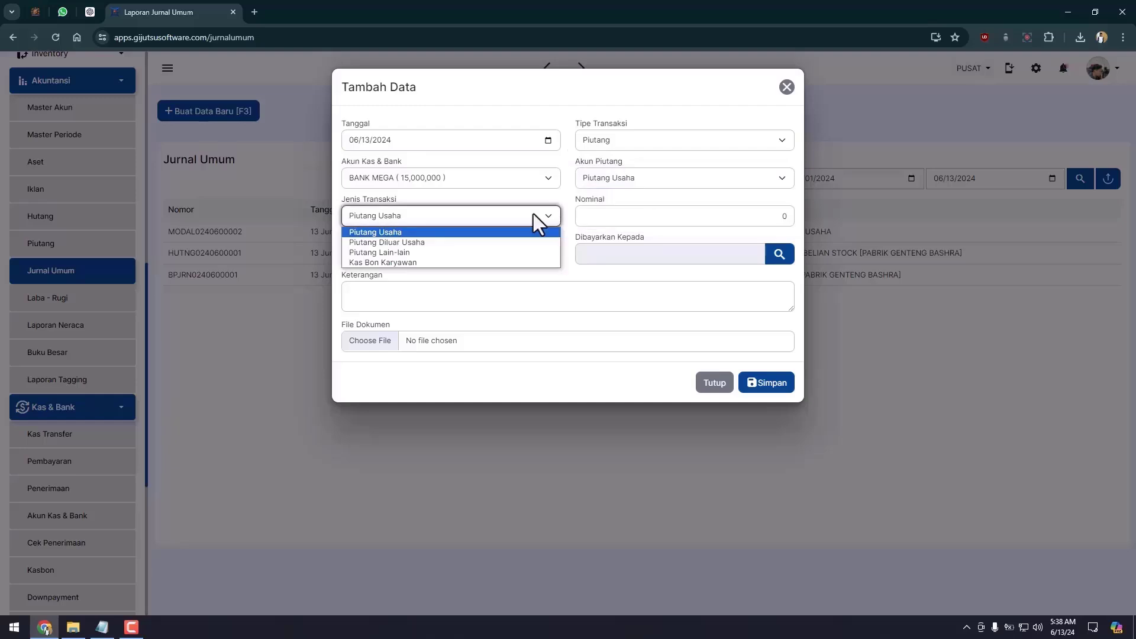
click(521, 232)
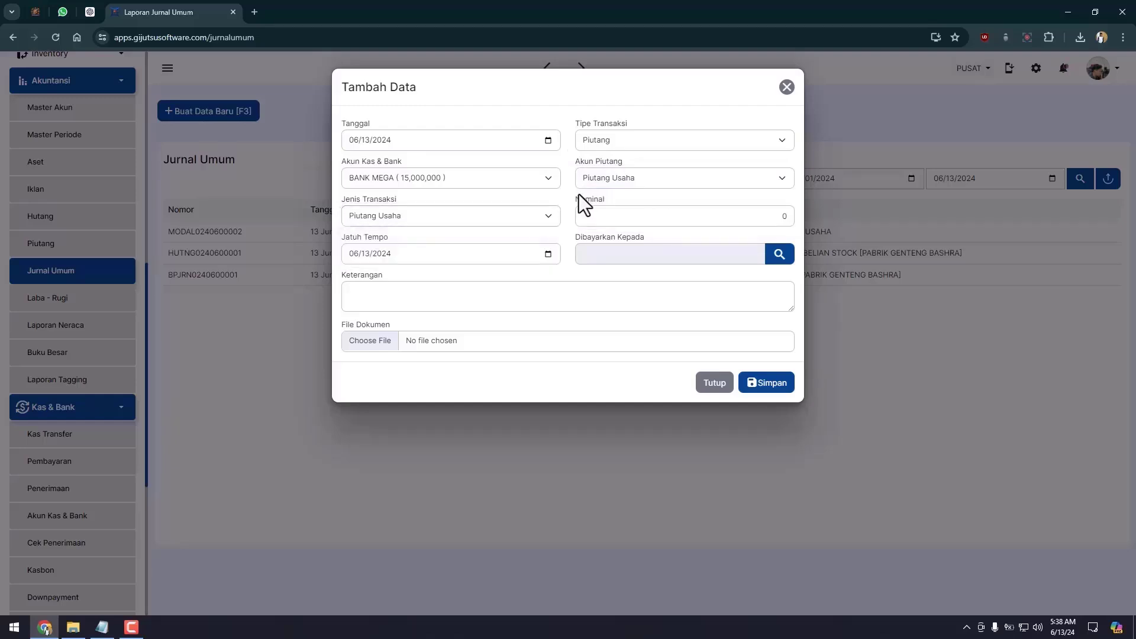
Enter 15,000,000 for UD LUTFI, due 30 June 2024, noted 'PIUTANG UD LUTFI 15JT', and save.
click(769, 216)
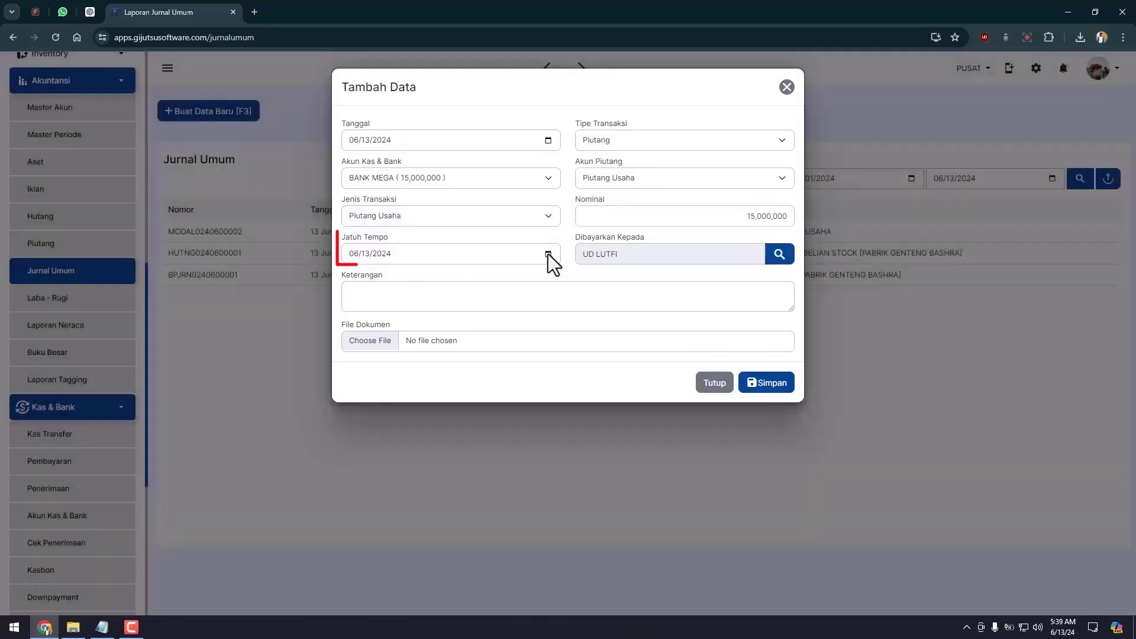
click(547, 254)
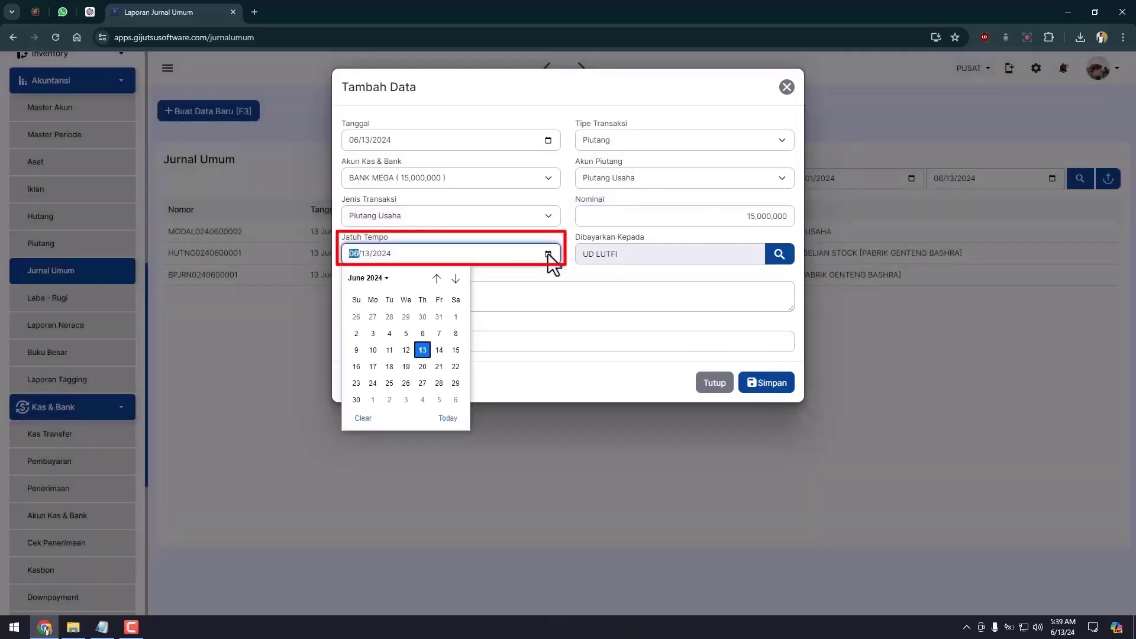
click(356, 399)
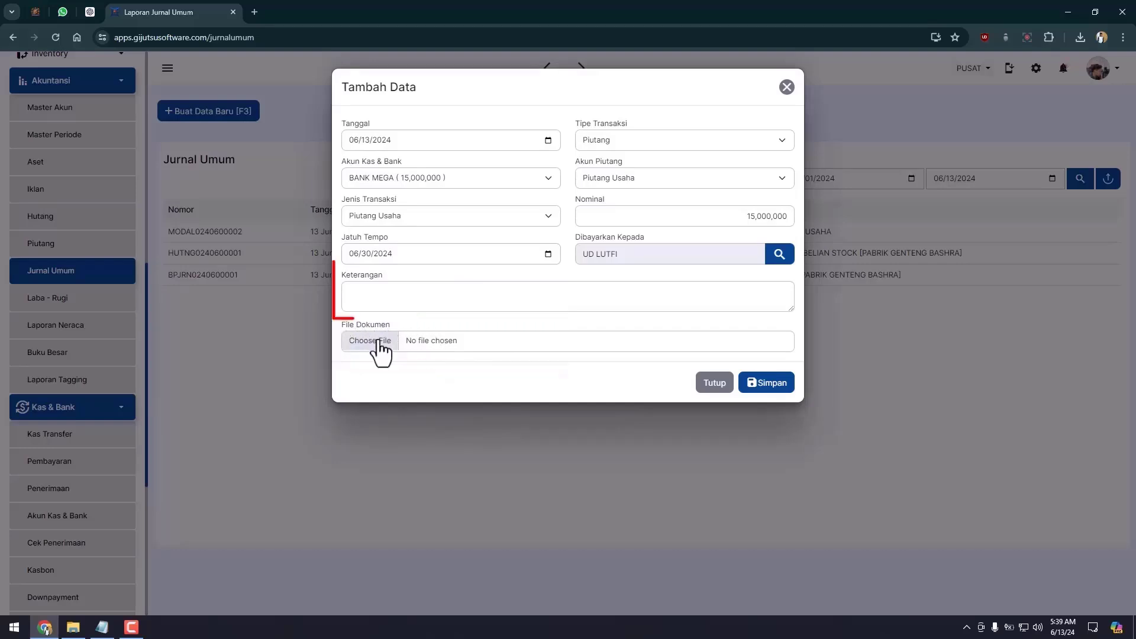
click(413, 296)
text(PIUTANG UD LUTFI 15JT)
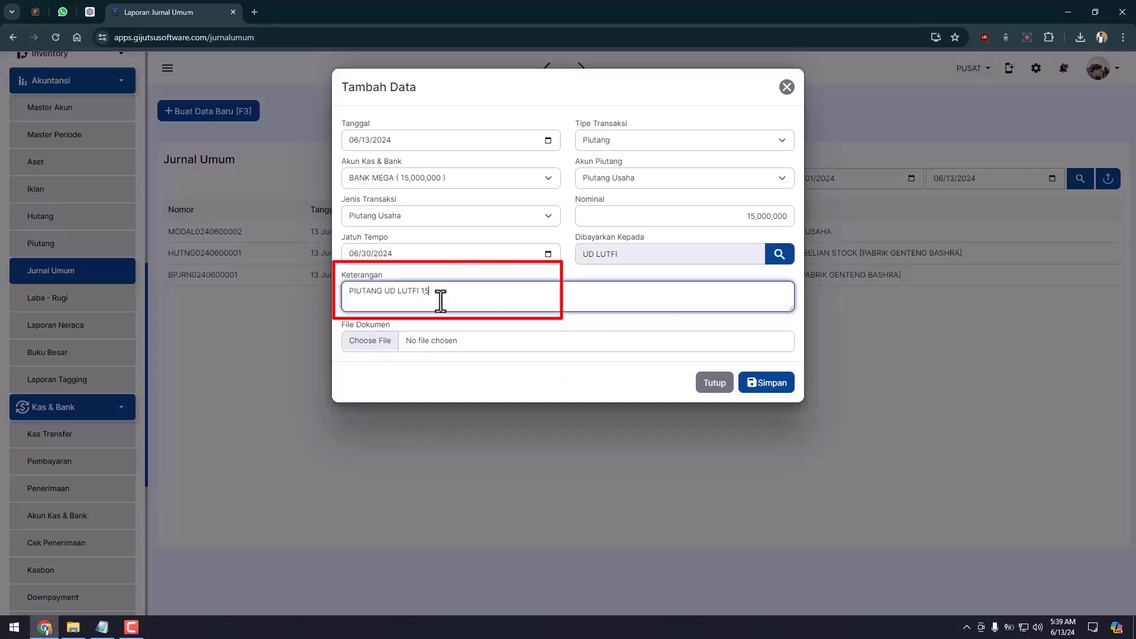
click(778, 386)
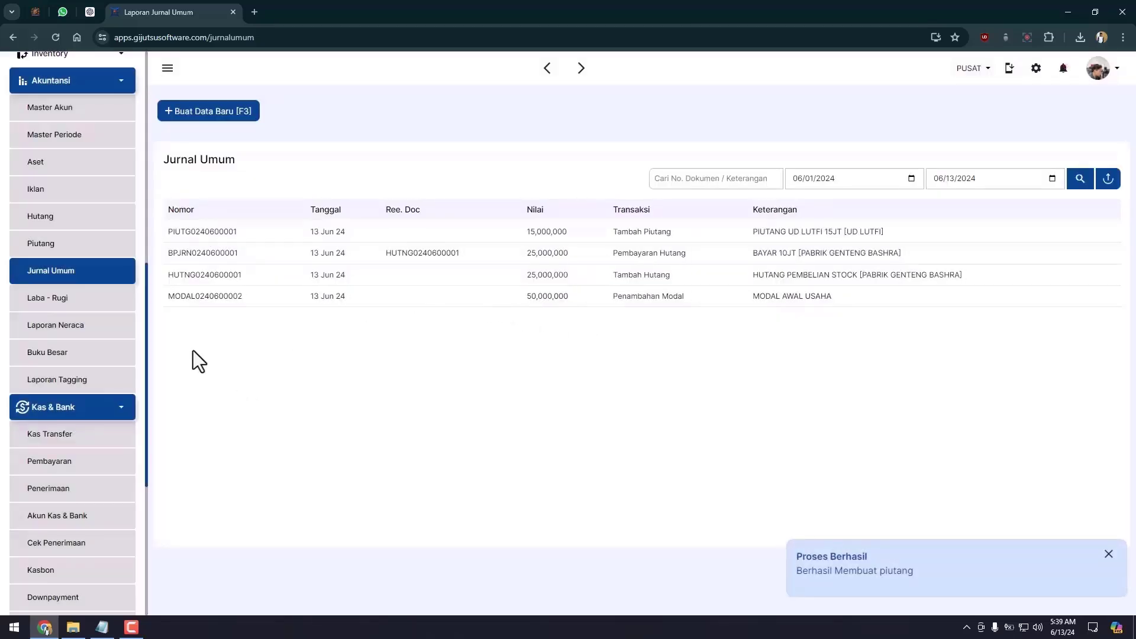
Open the balance sheet, then filter the receivables report up to 14 June 2024.
click(122, 328)
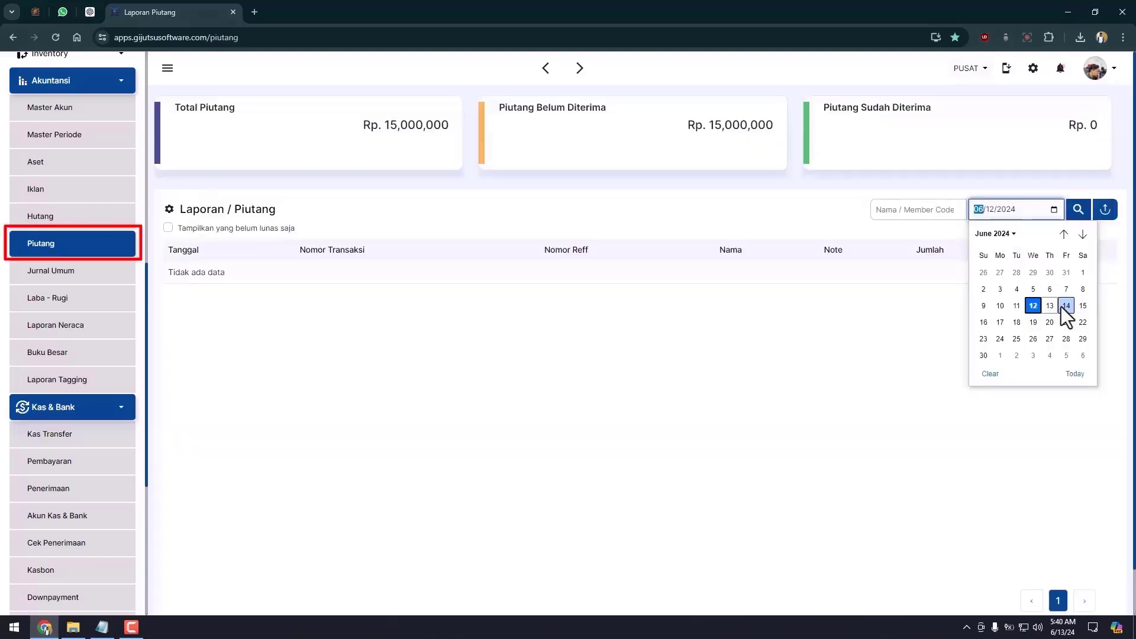
click(1064, 306)
click(1076, 213)
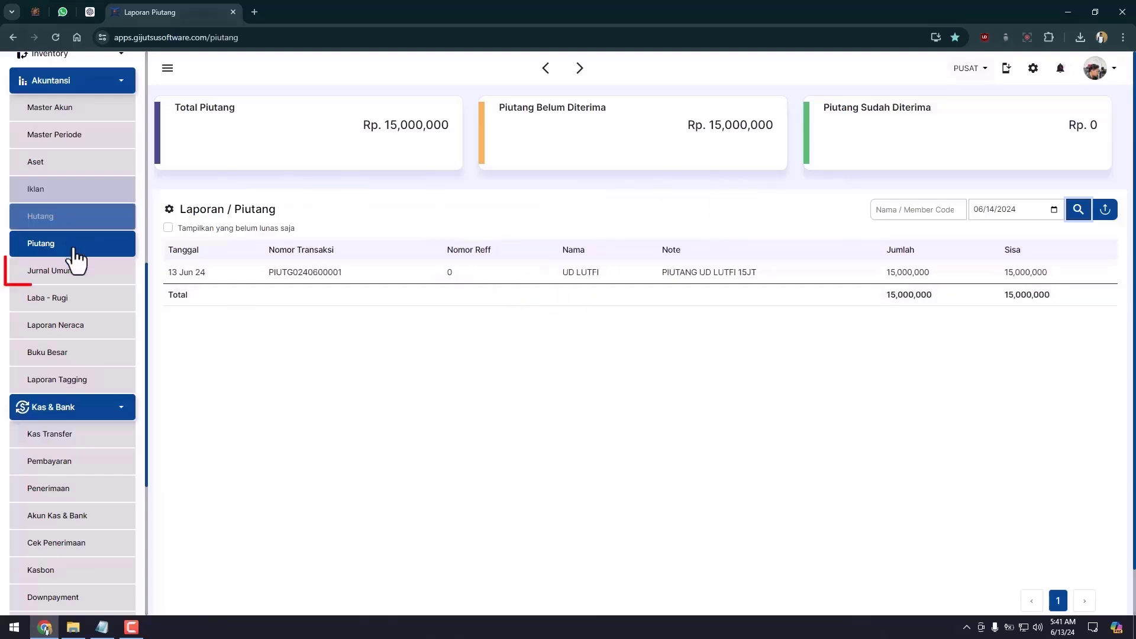
click(92, 279)
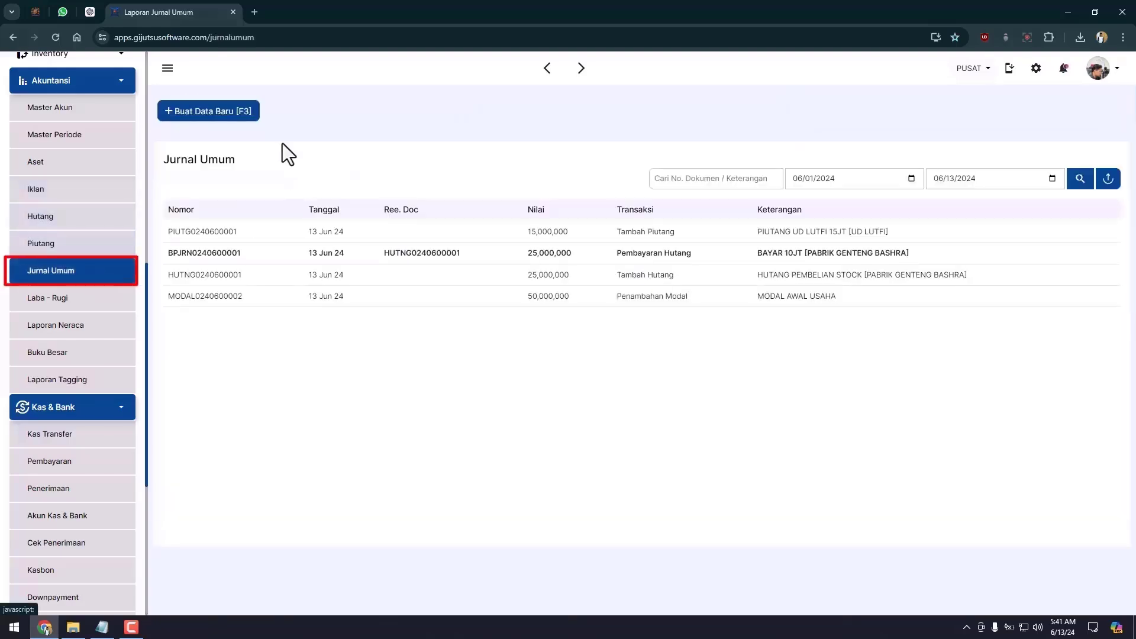
click(238, 121)
click(651, 142)
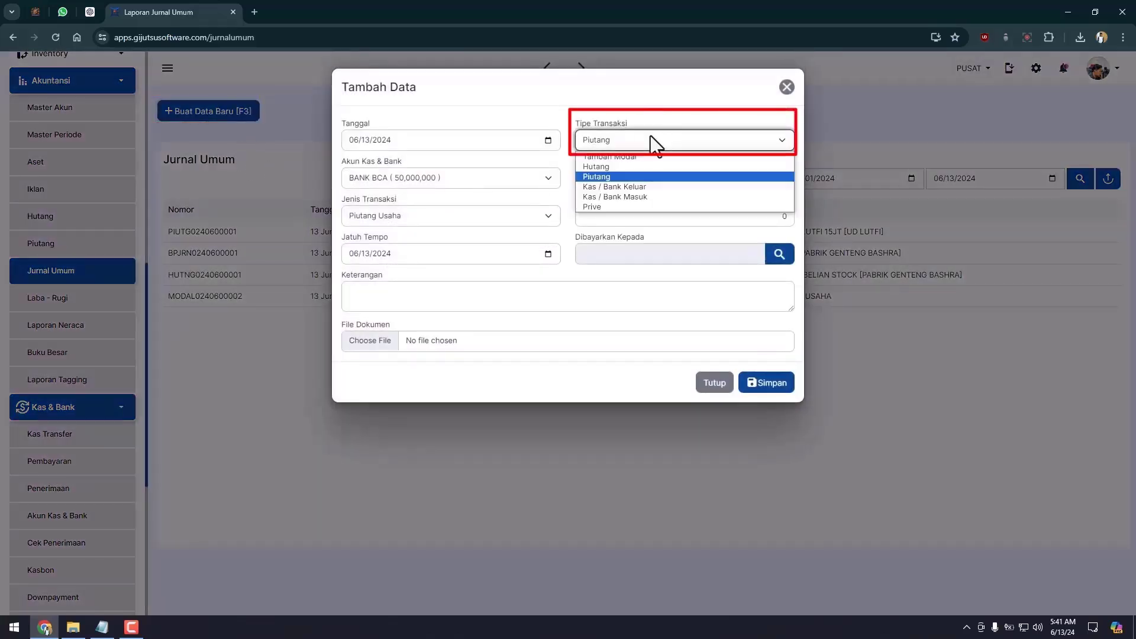
click(626, 196)
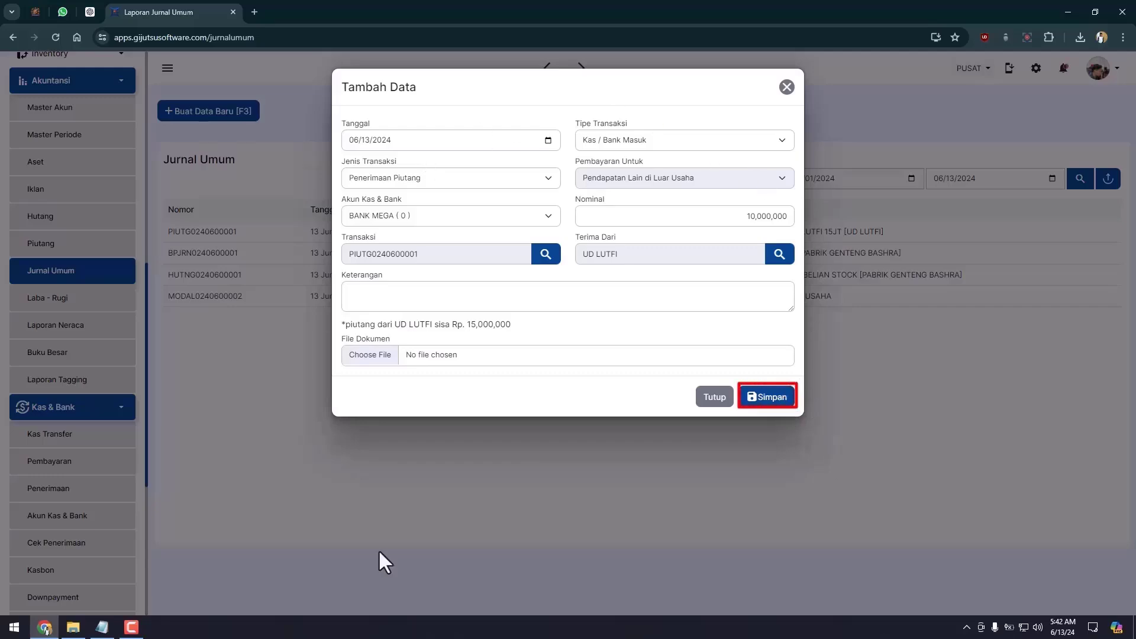
click(764, 397)
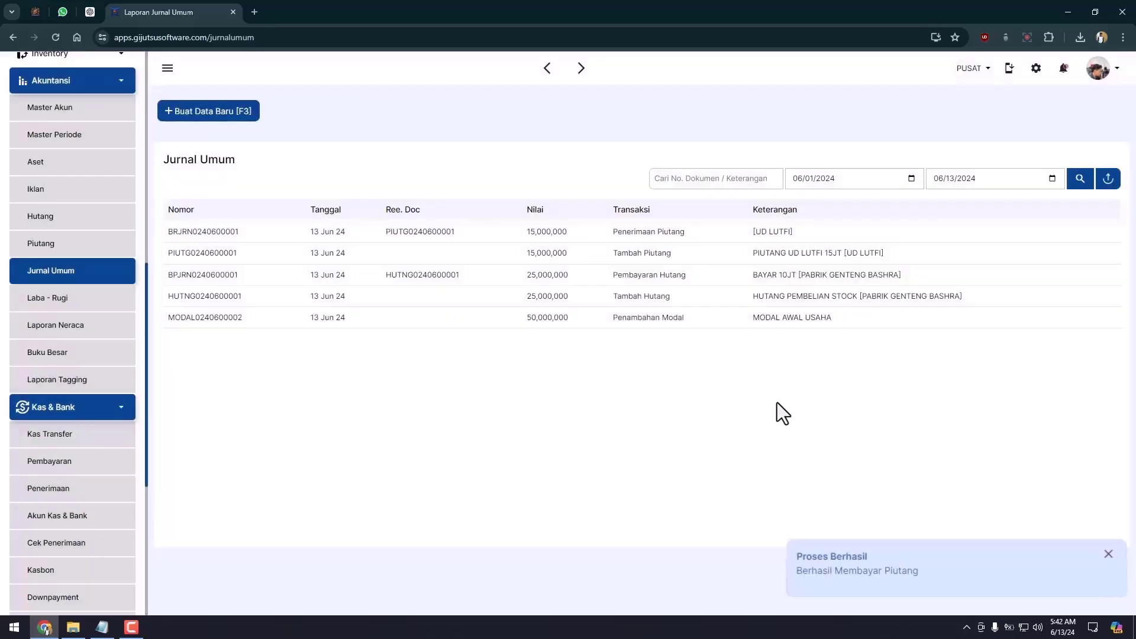
Review the updated balance sheet, then open Laporan Piutang.
click(109, 331)
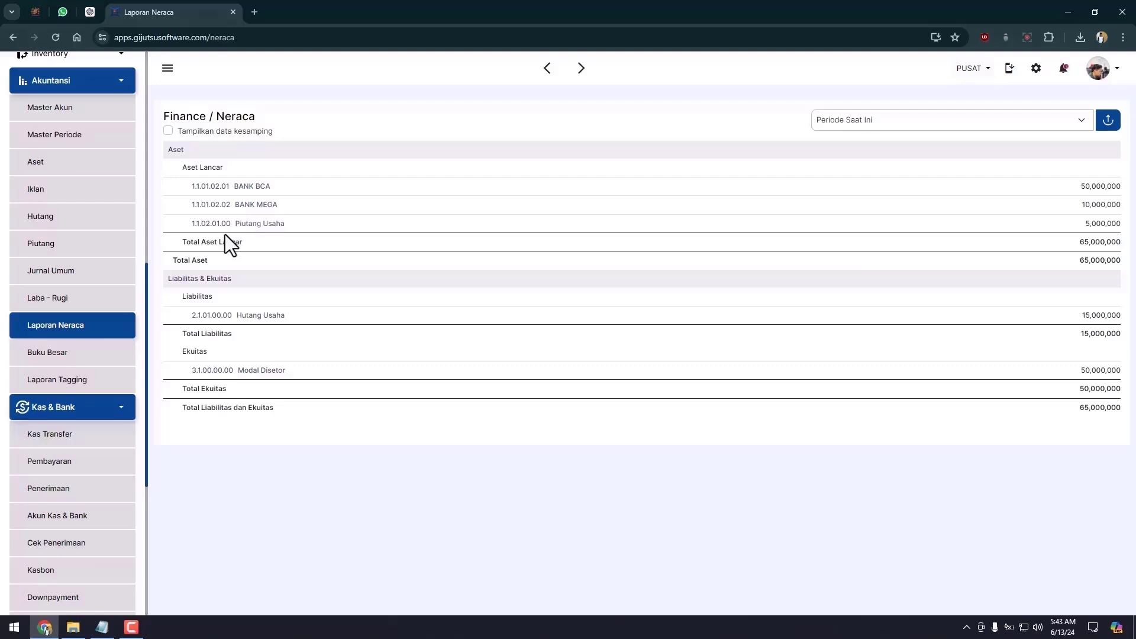
click(112, 253)
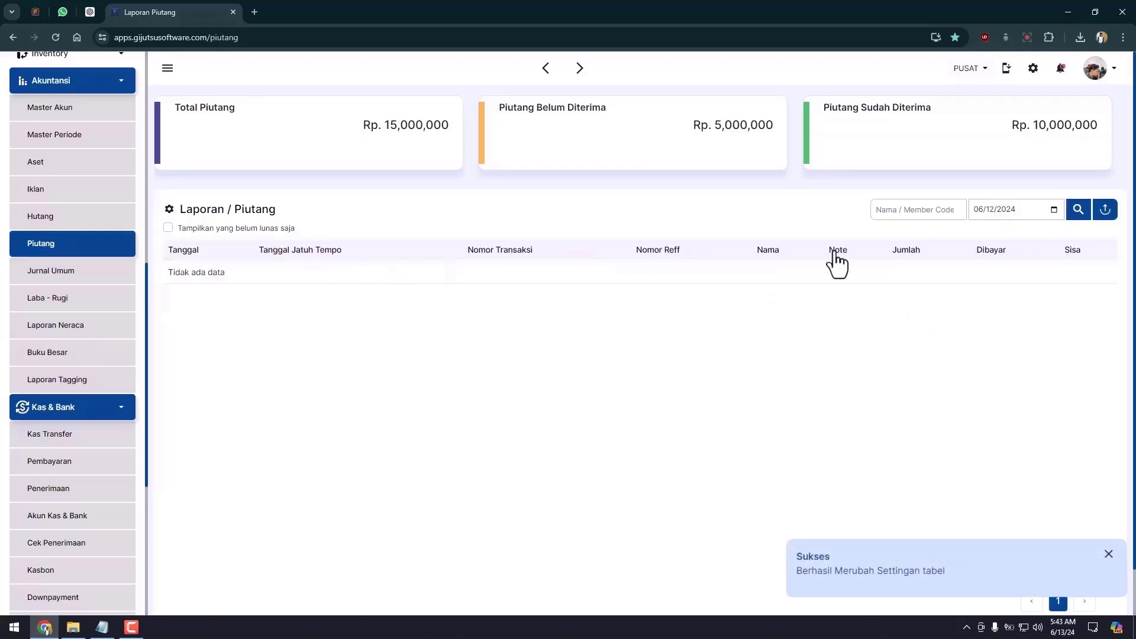
Reload the receivables report up to 14 June 2024, then return to Jurnal Umum.
click(1054, 210)
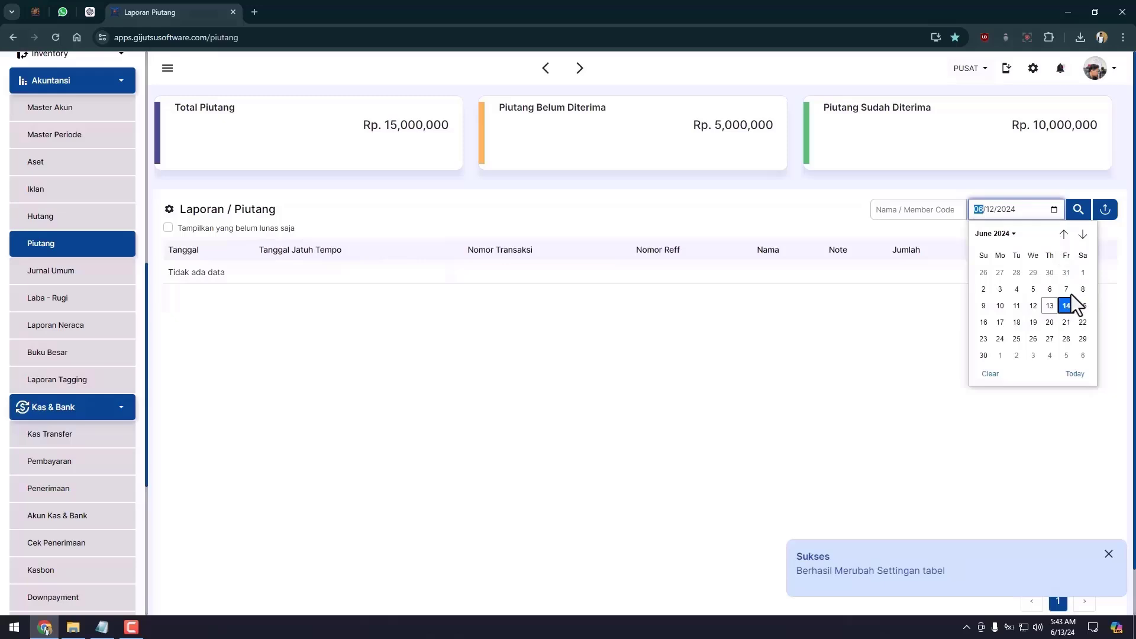
click(1067, 305)
click(1078, 211)
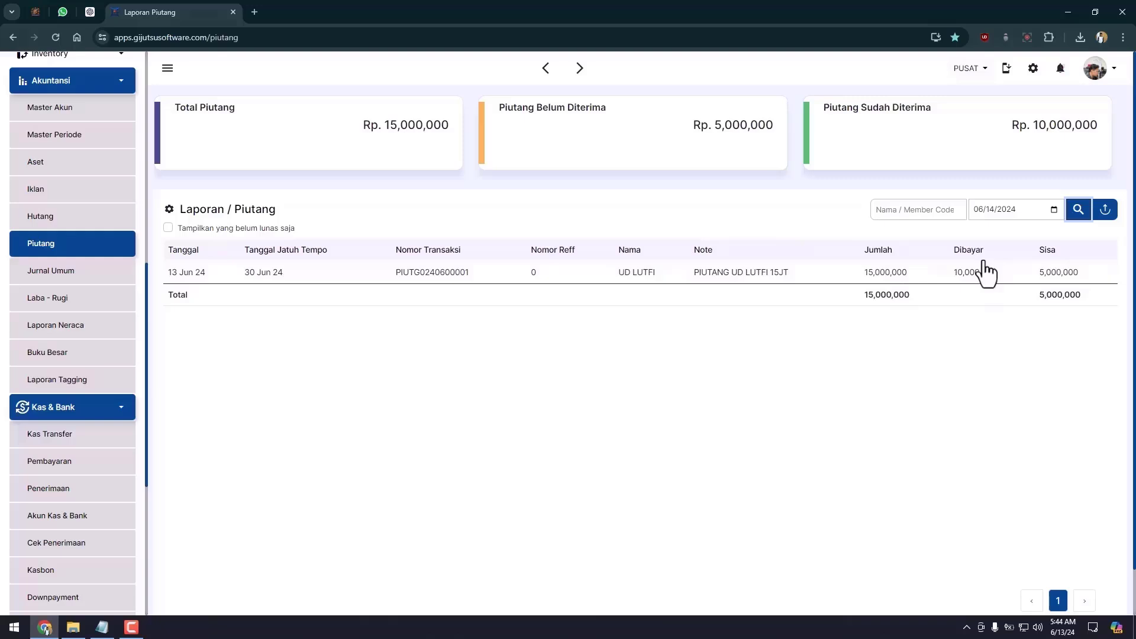
click(62, 279)
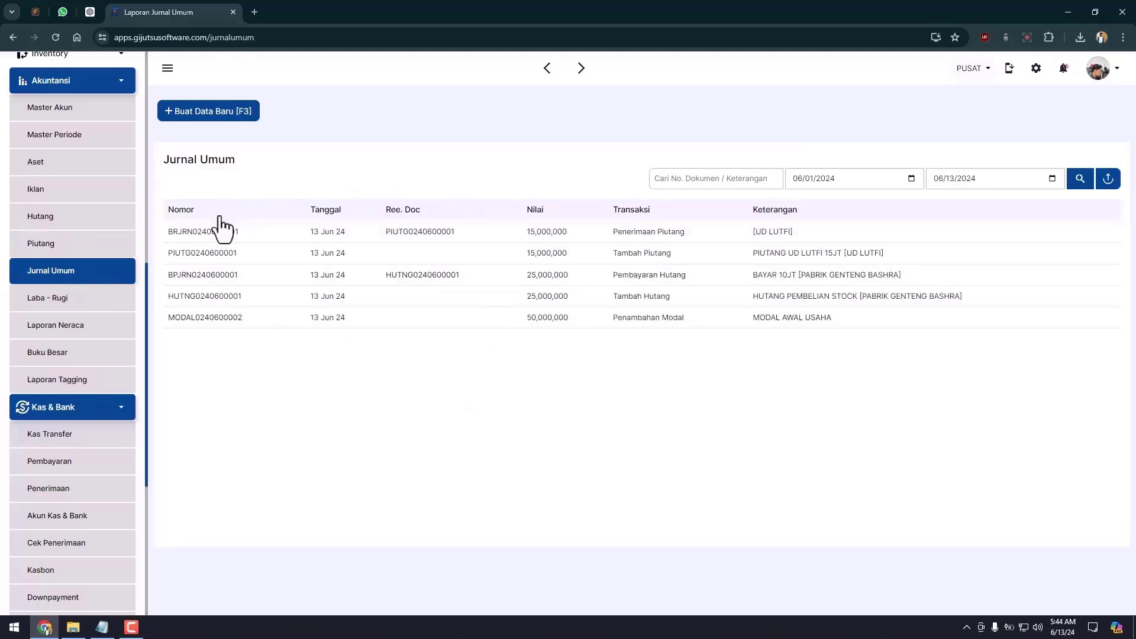
Start a new Kas / Bank Keluar entry of kind Beban Usaha for Beban Listrik.
click(94, 276)
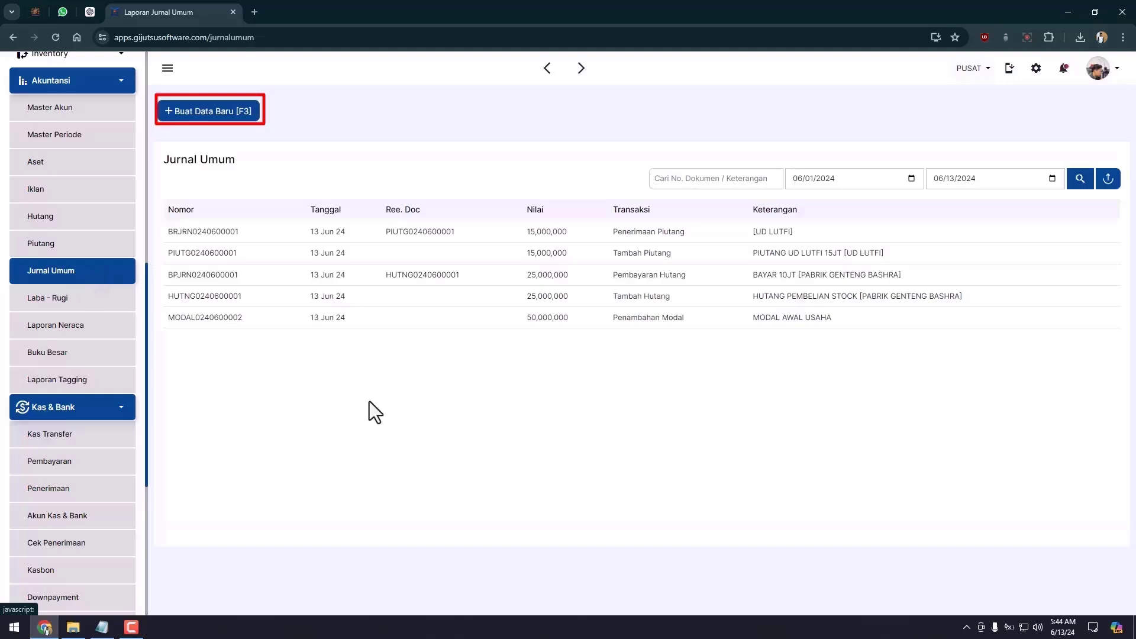
click(213, 112)
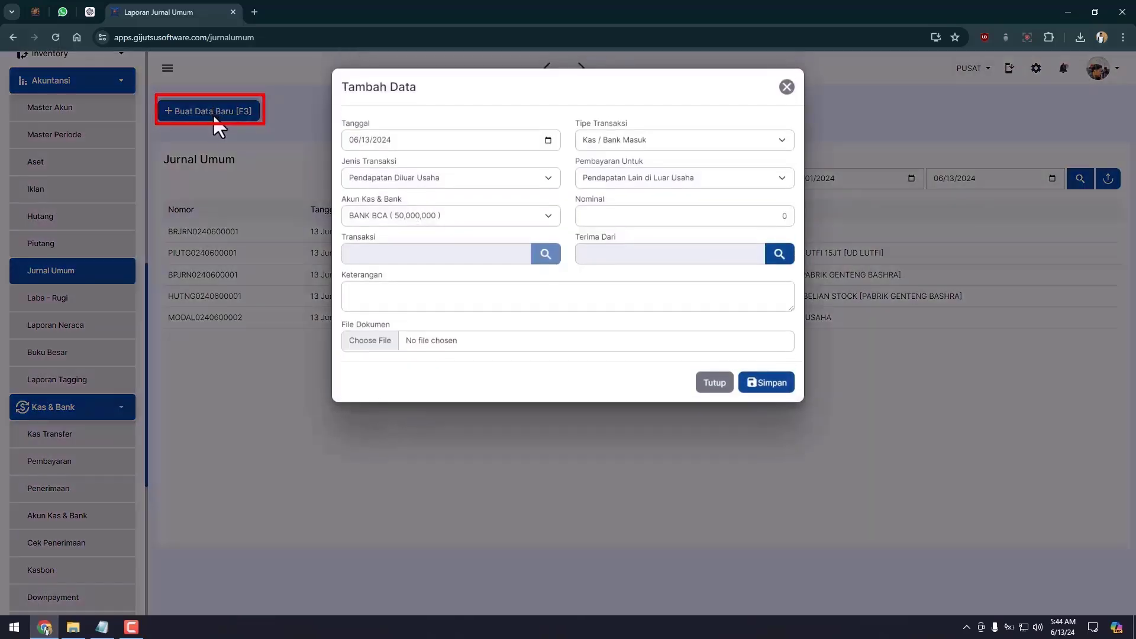
click(607, 146)
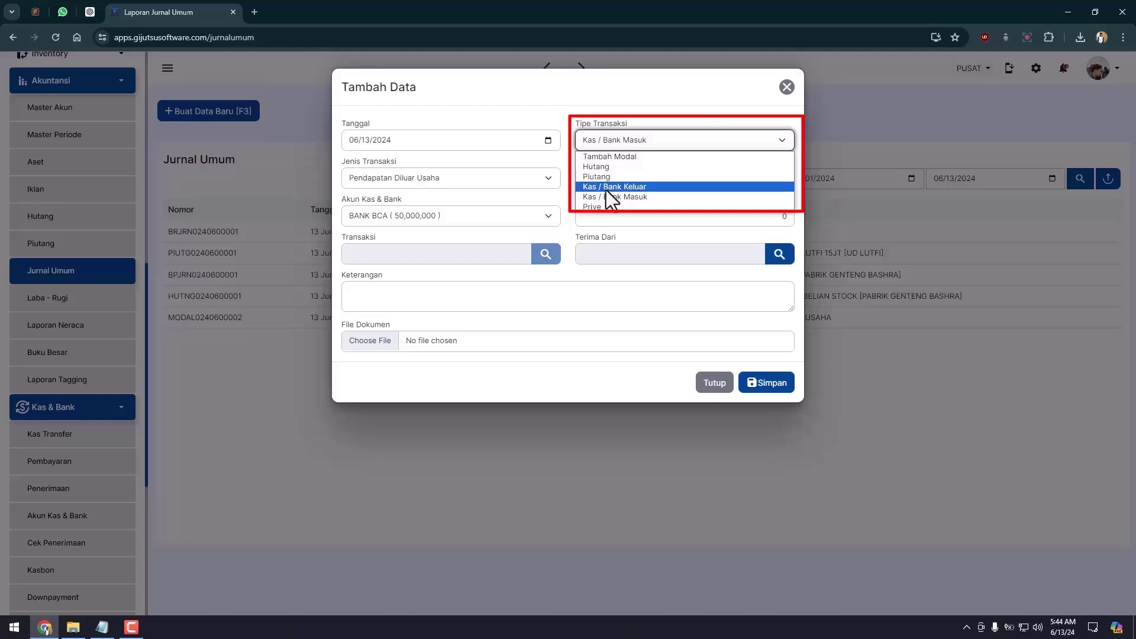
click(606, 188)
click(372, 173)
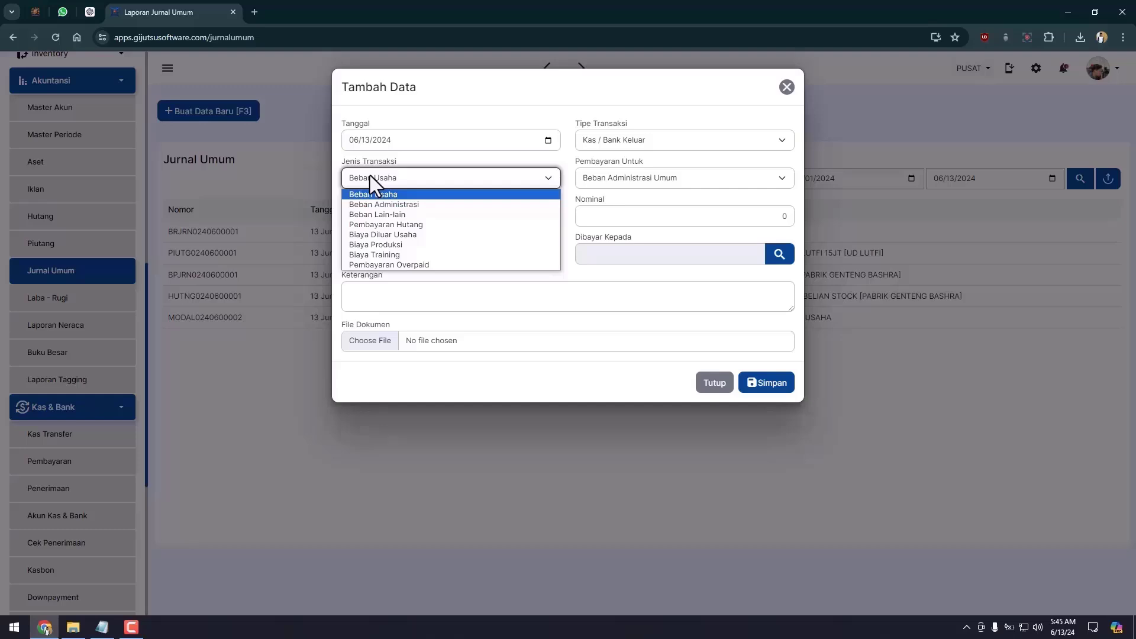
click(371, 175)
click(596, 178)
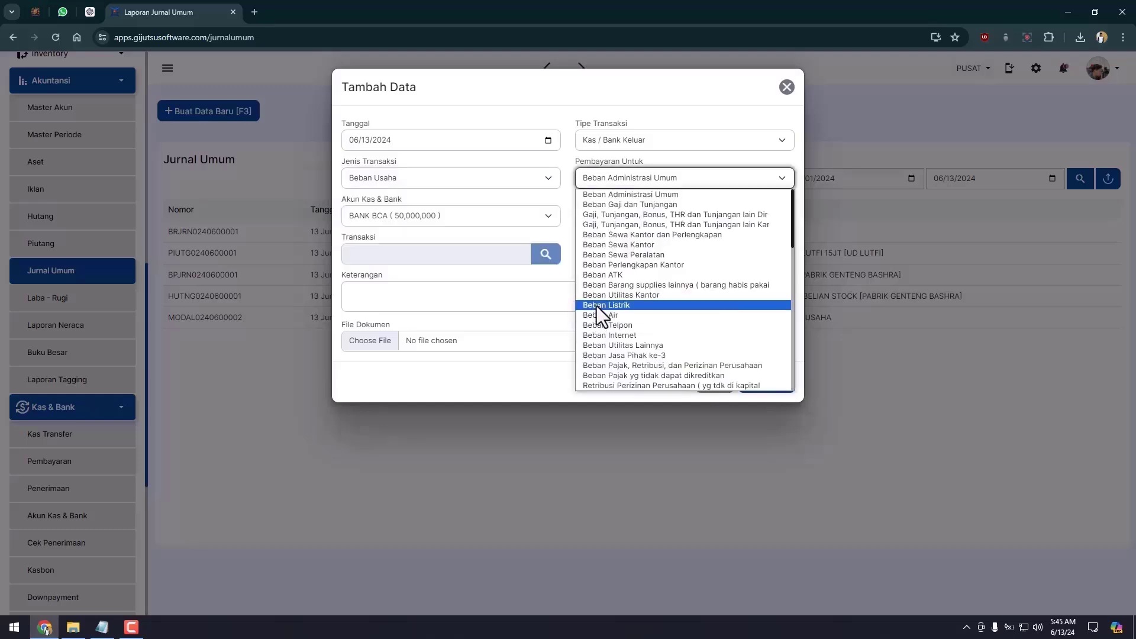
click(597, 304)
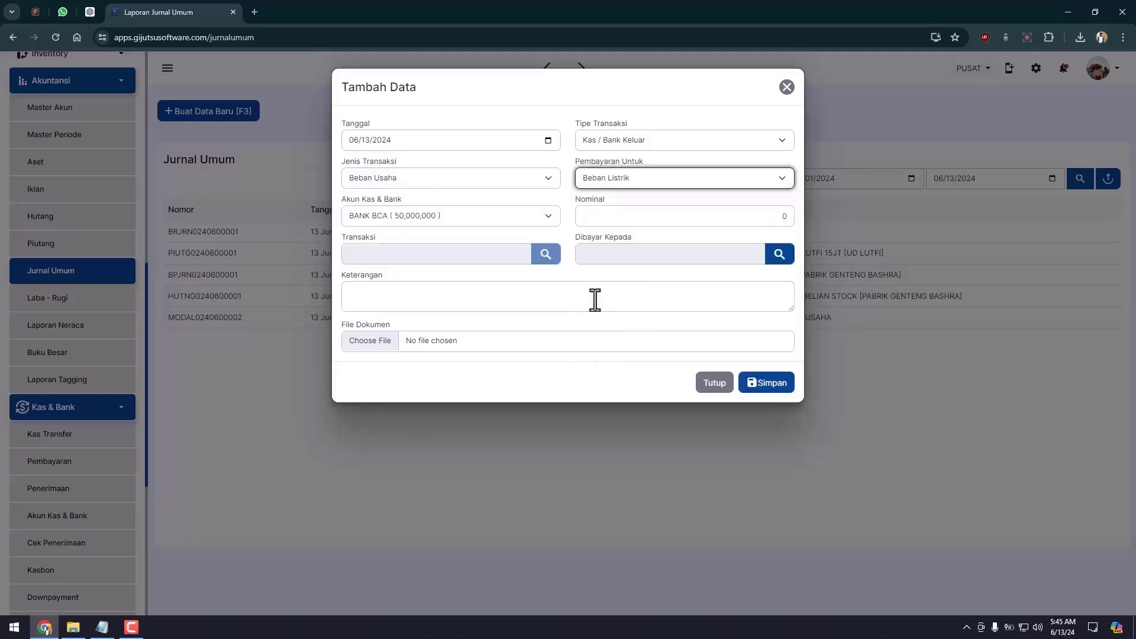
Pay 1,000,000 from BANK BCA to an employee payee and save the entry.
click(471, 219)
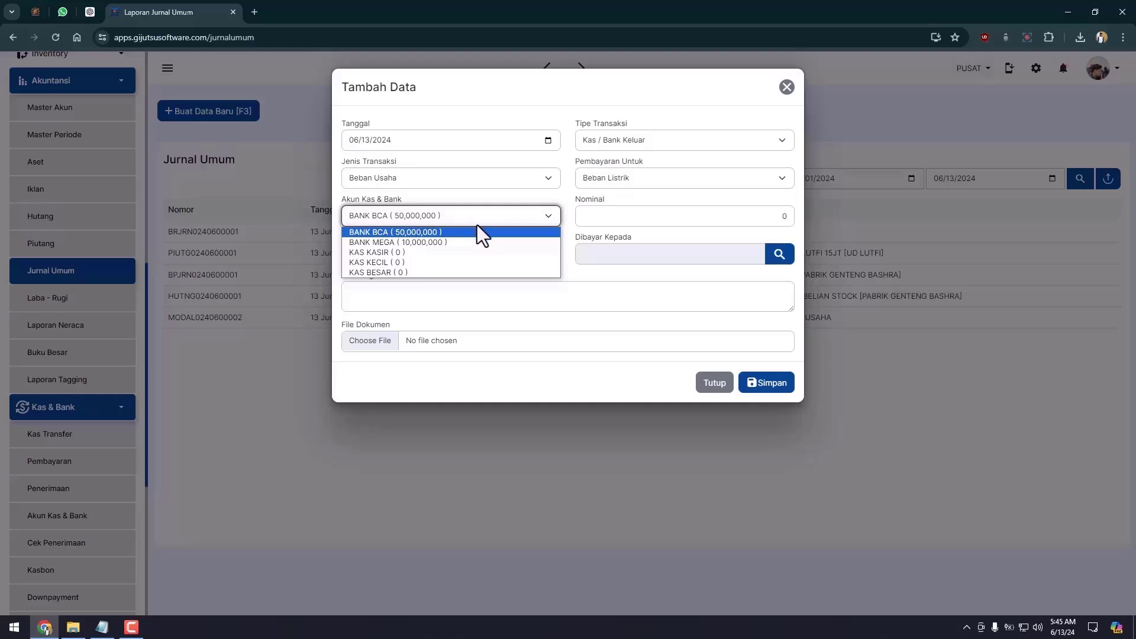
click(754, 223)
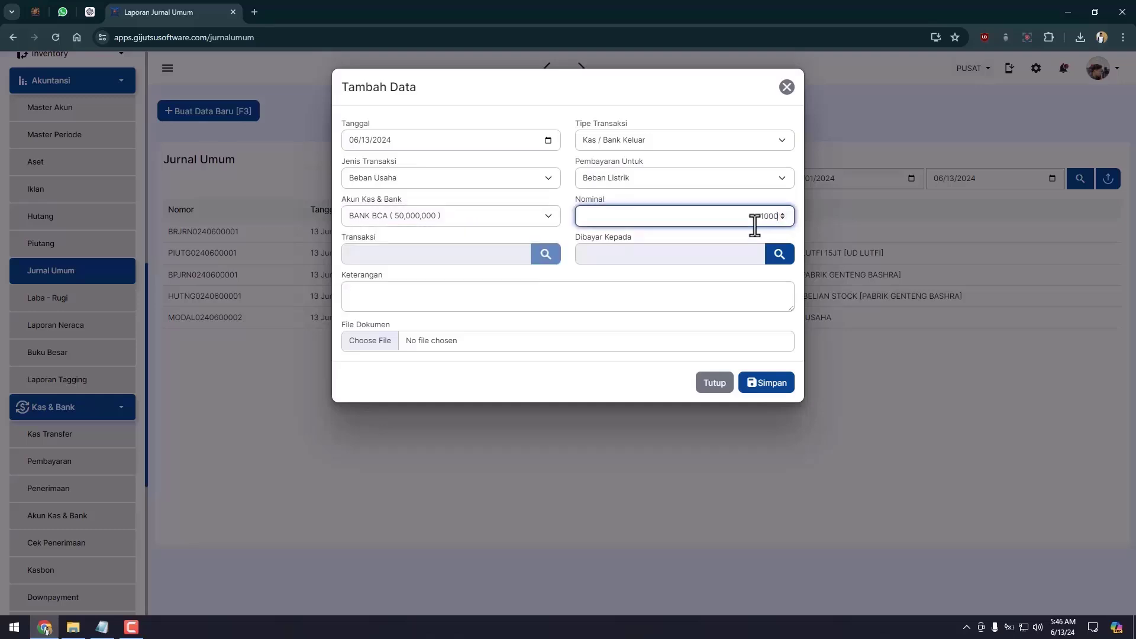
key(Tab)
click(779, 254)
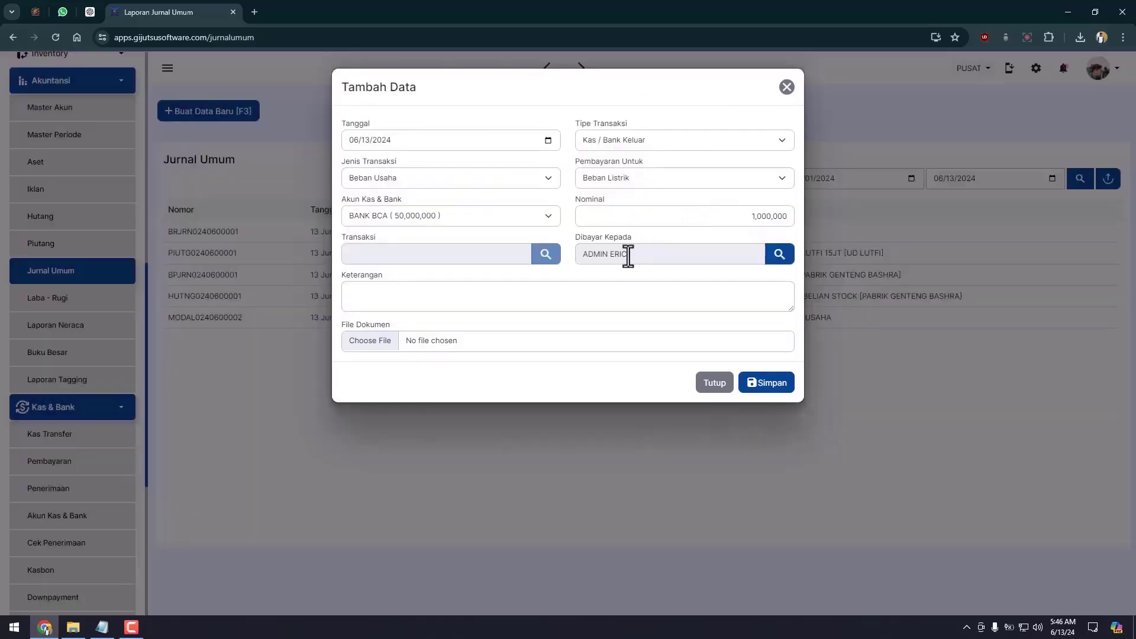
click(668, 308)
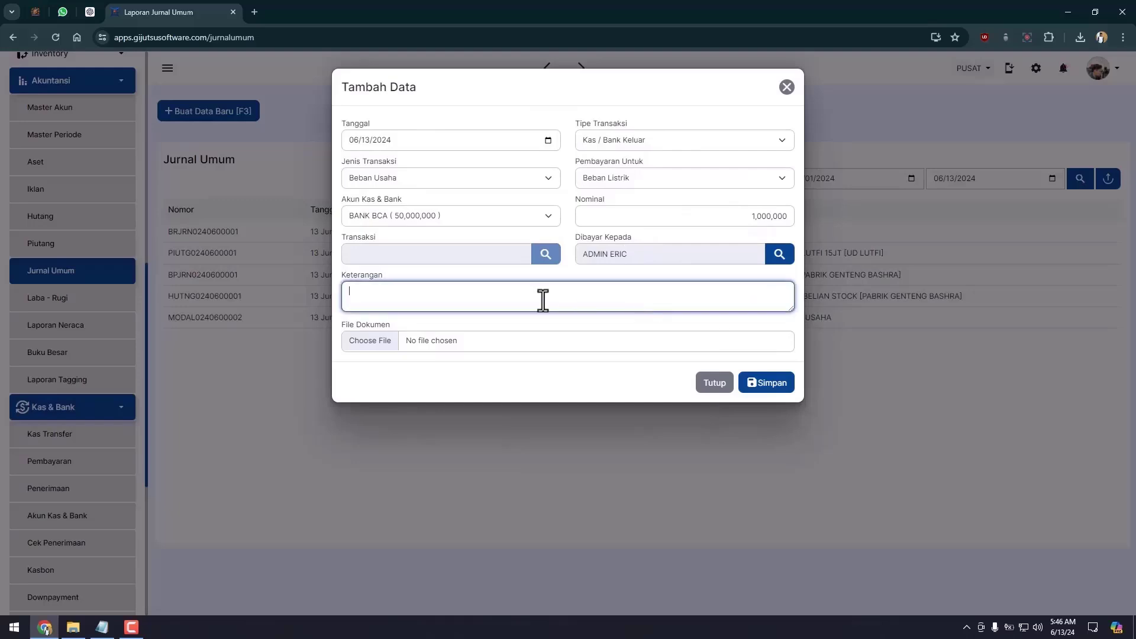
click(775, 260)
click(416, 131)
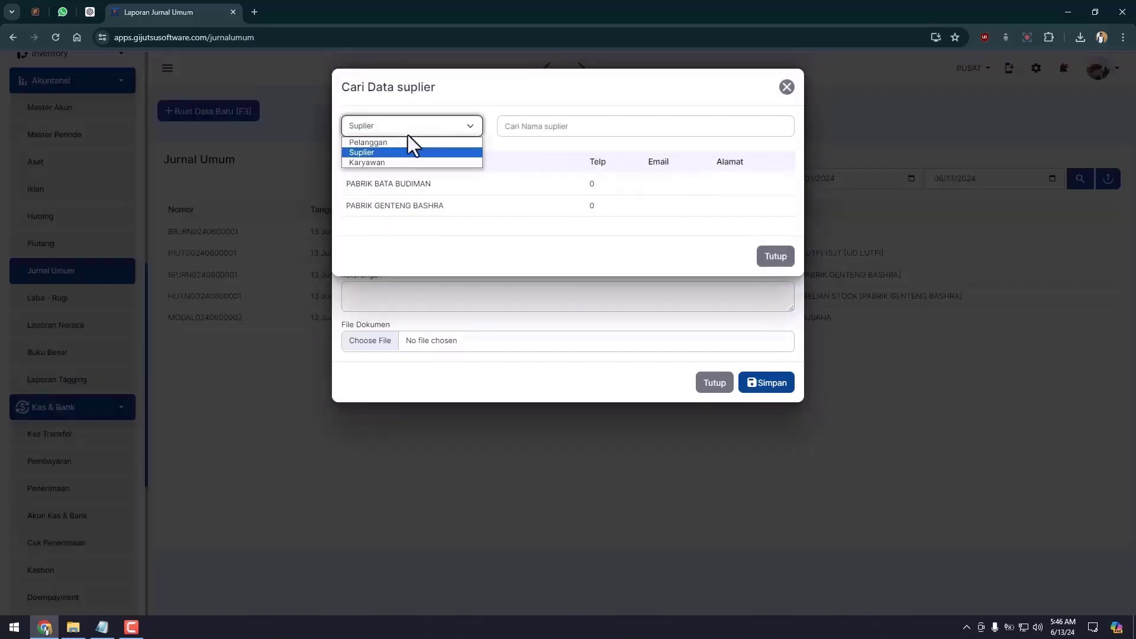
click(382, 163)
click(376, 184)
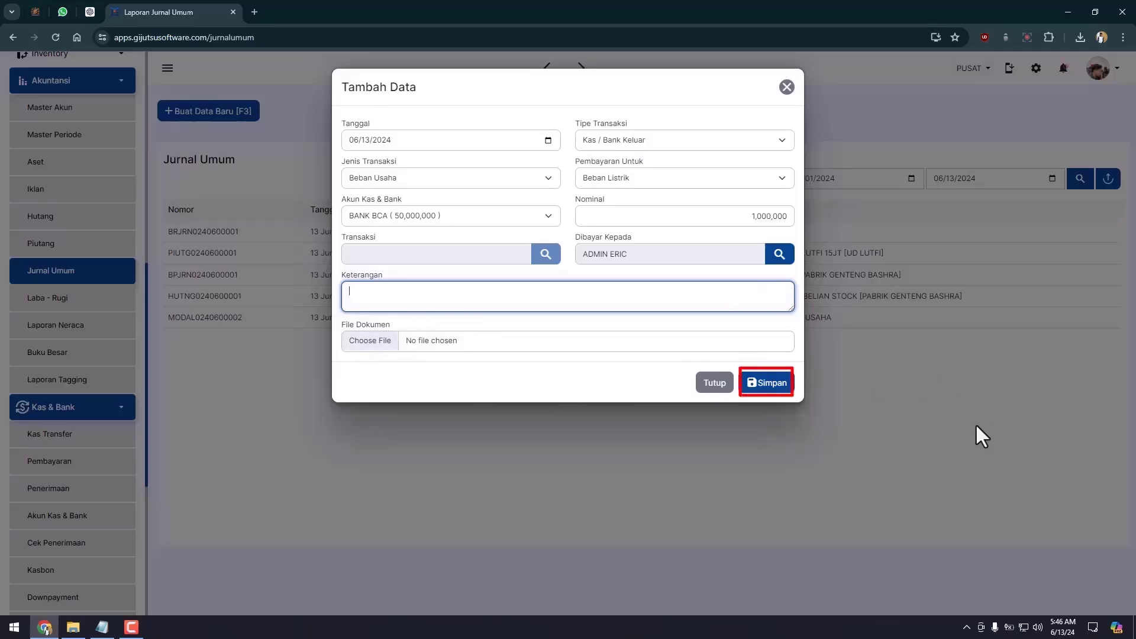
click(767, 382)
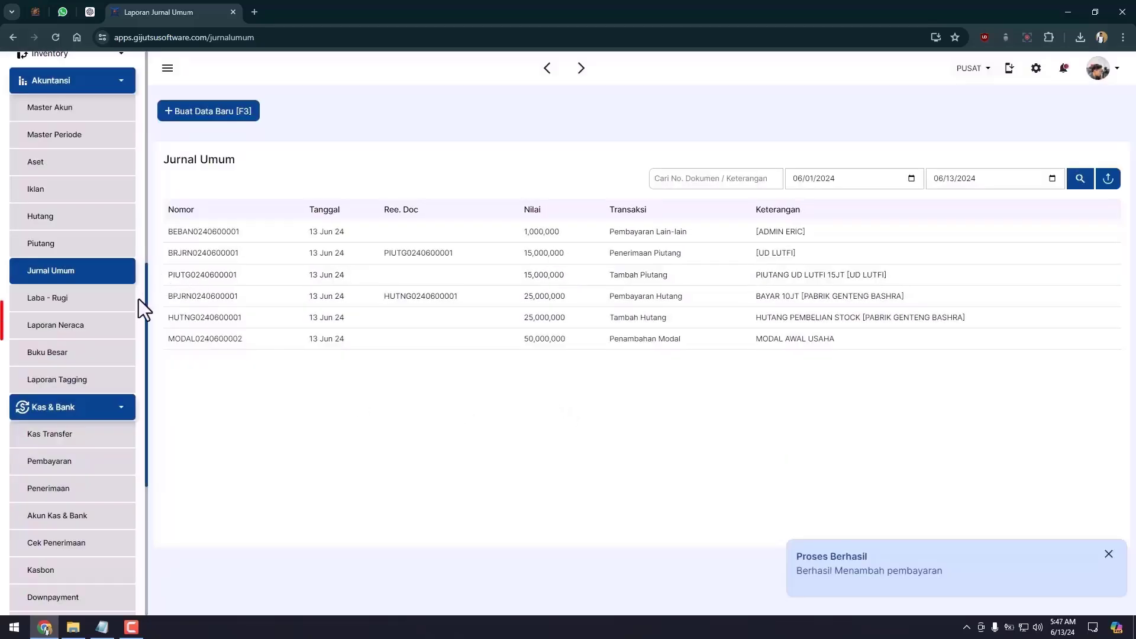
Open the balance sheet and highlight the -1,000,000 Laba Periode Berjalan figure.
click(111, 335)
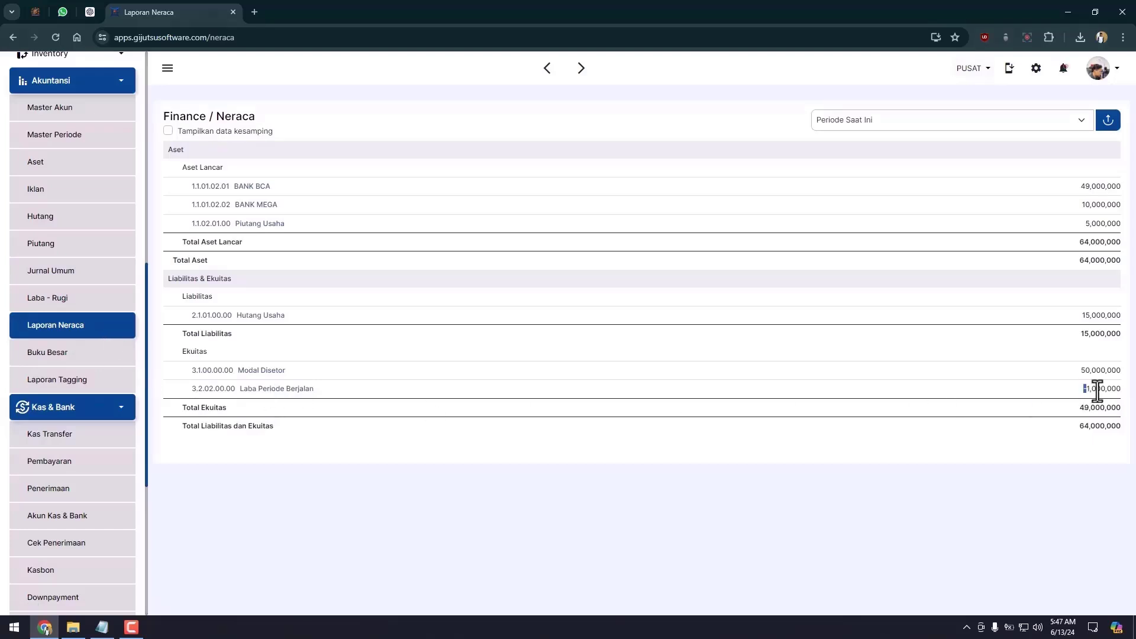
drag(1097, 390, 1116, 390)
click(1056, 385)
drag(239, 391, 307, 393)
click(322, 392)
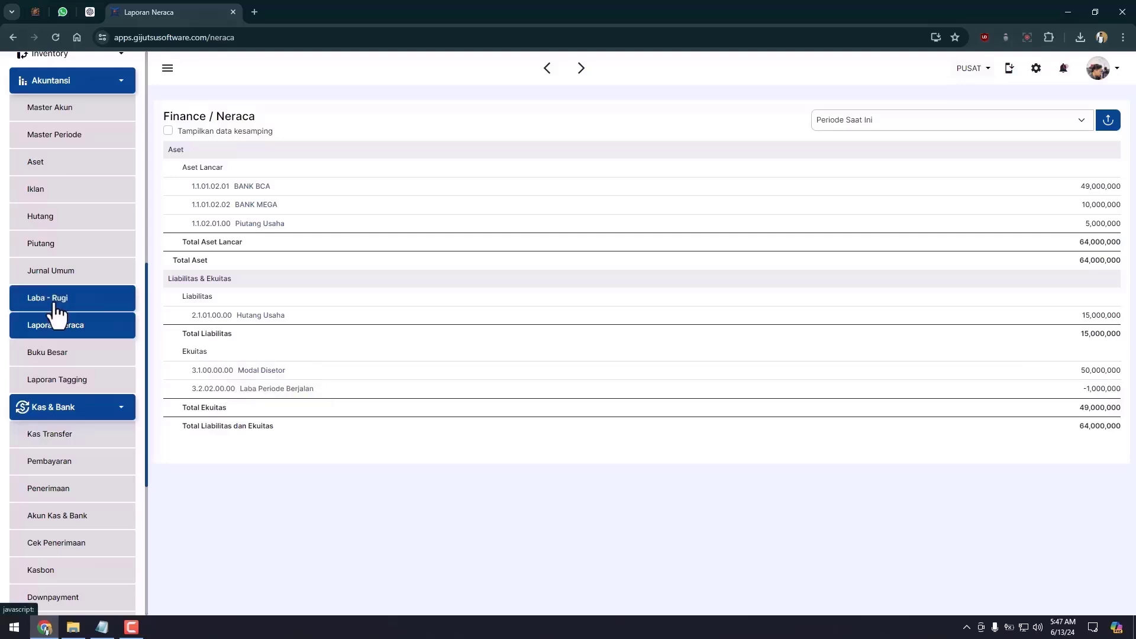
Inspect the 1,000,000 Beban Listrik transactions in the Laba - Rugi report, then return to Jurnal Umum.
click(55, 302)
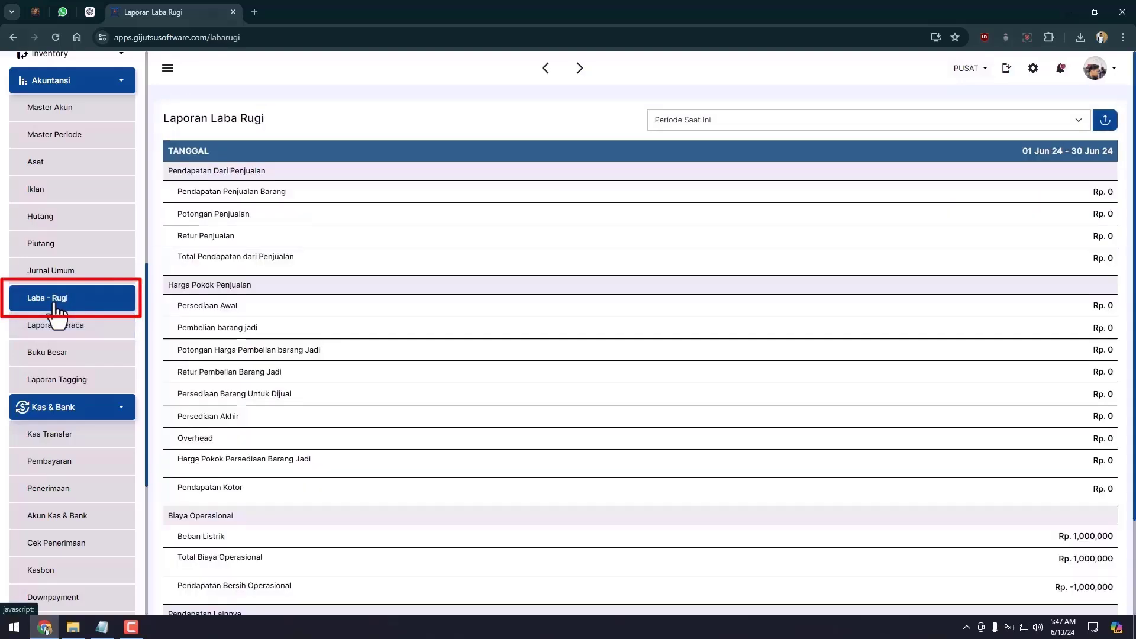
scroll(686, 385, down, 3)
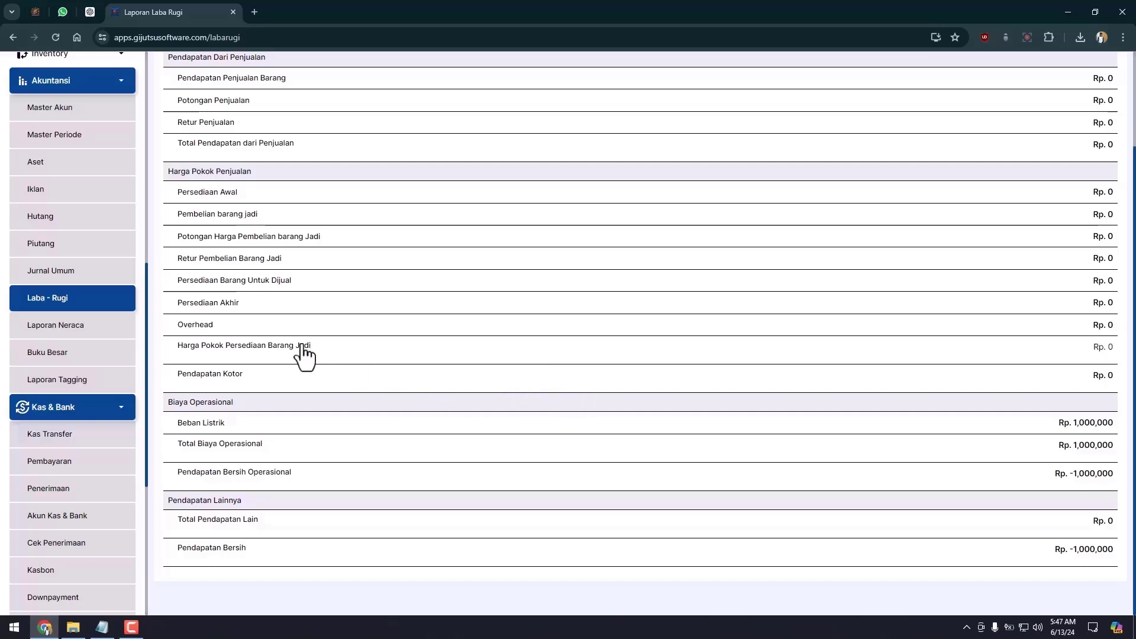
click(210, 429)
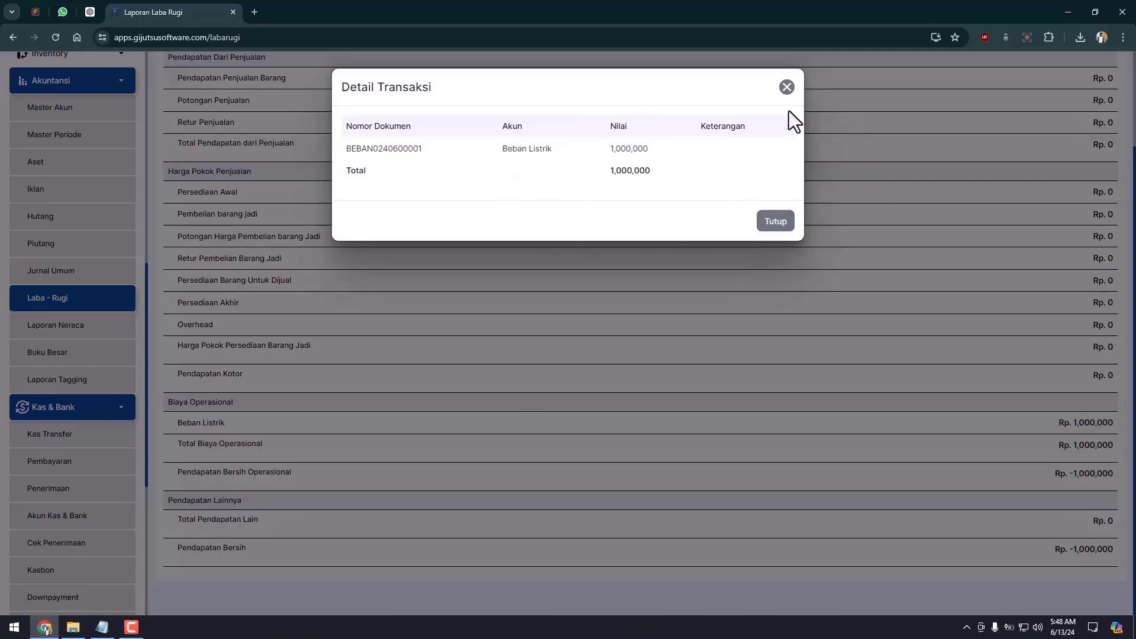
click(779, 225)
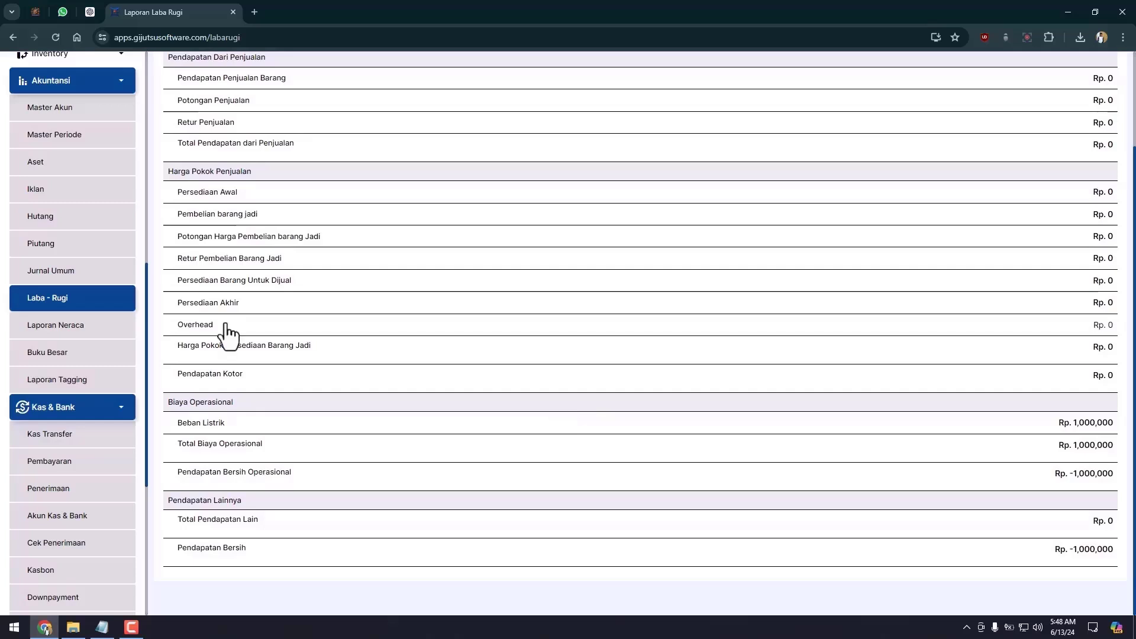
click(104, 282)
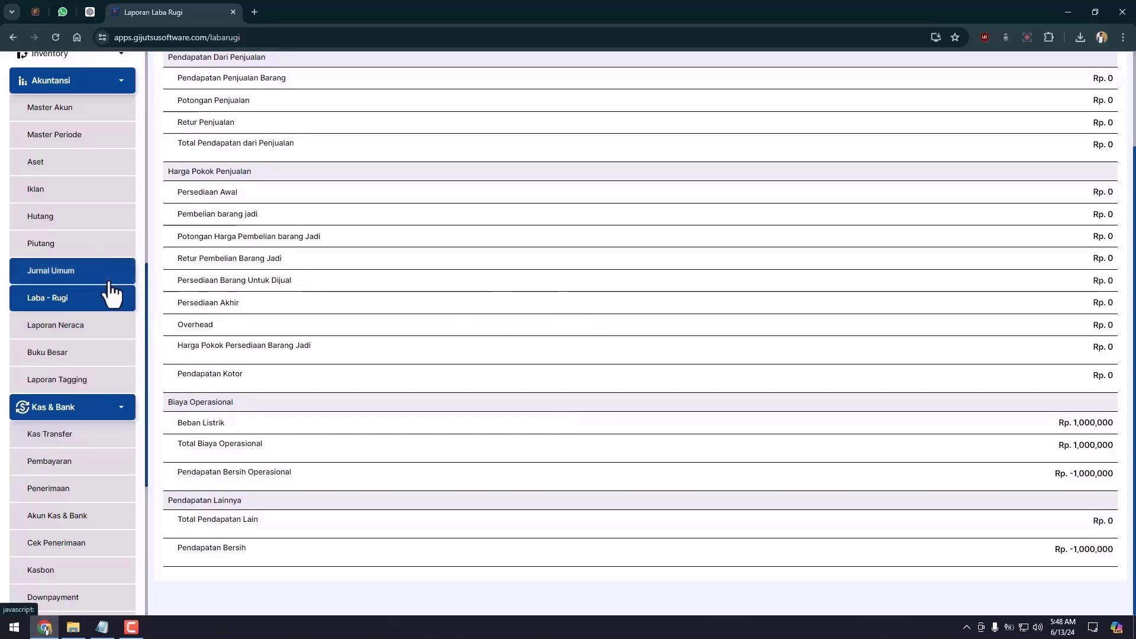
Start a Kas / Bank Masuk entry of Pendapatan Lain-lain for Pendapatan Jasa, amount 1,500,000.
click(225, 115)
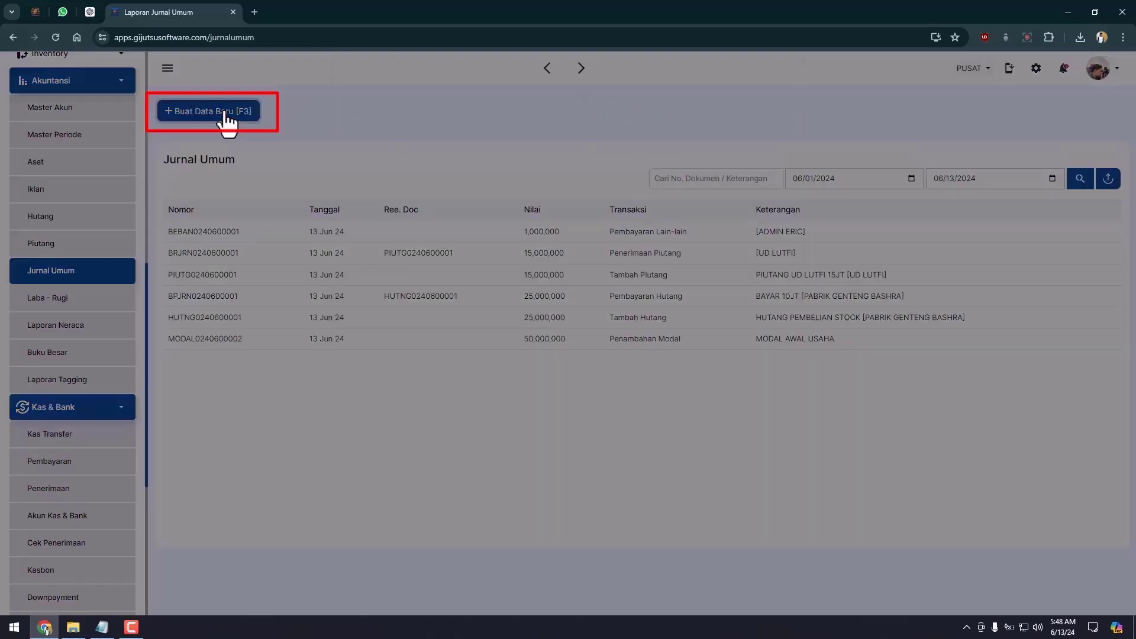
click(620, 136)
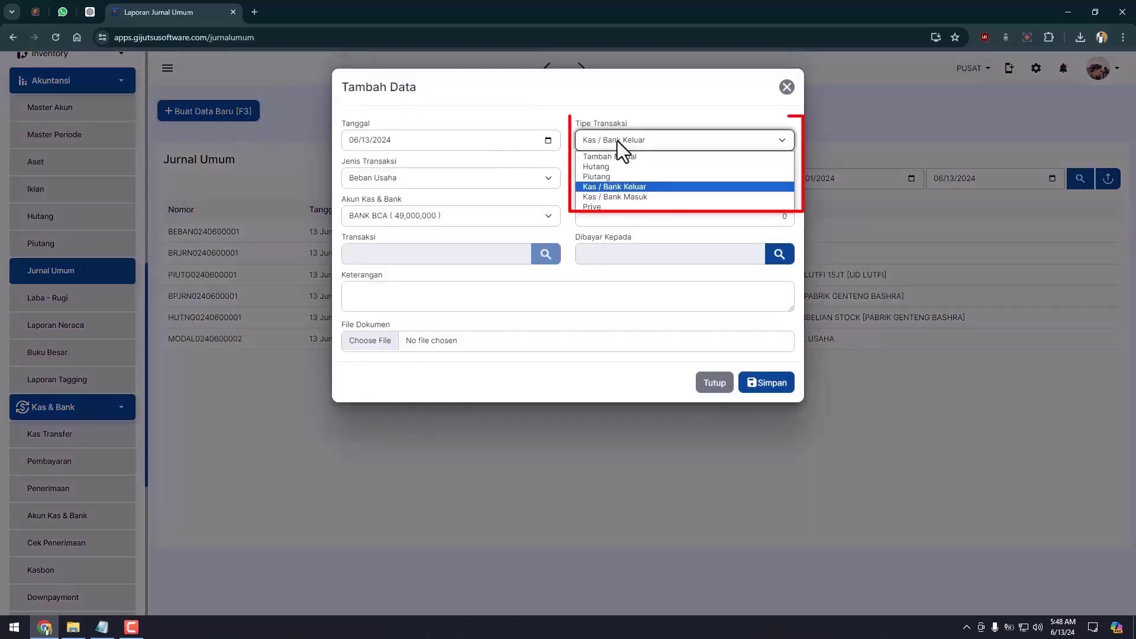
click(618, 197)
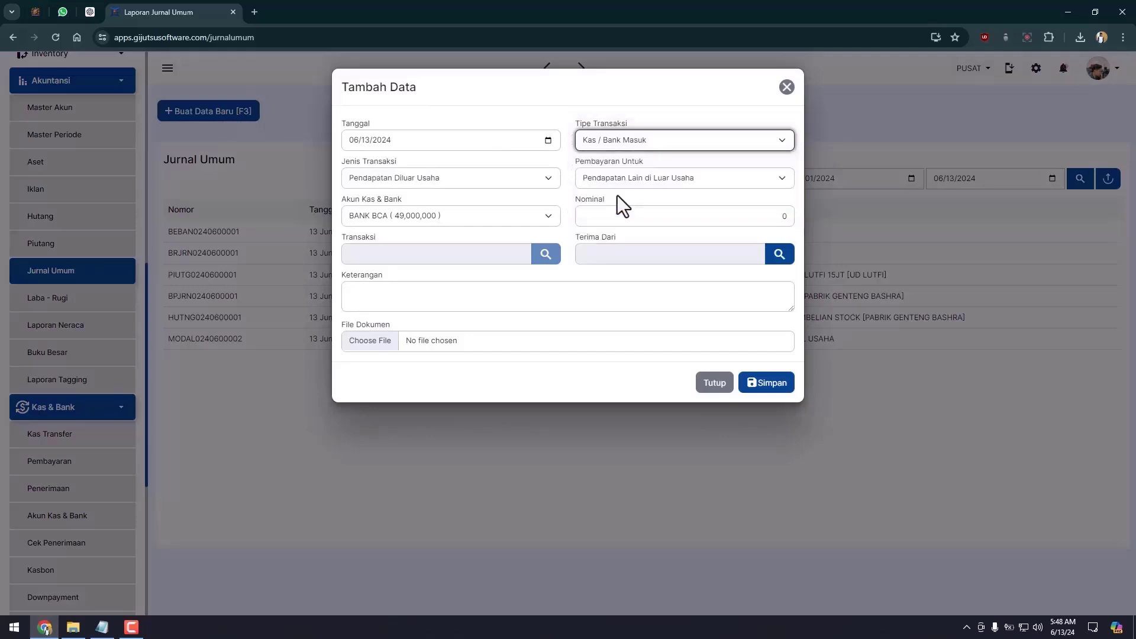
click(555, 181)
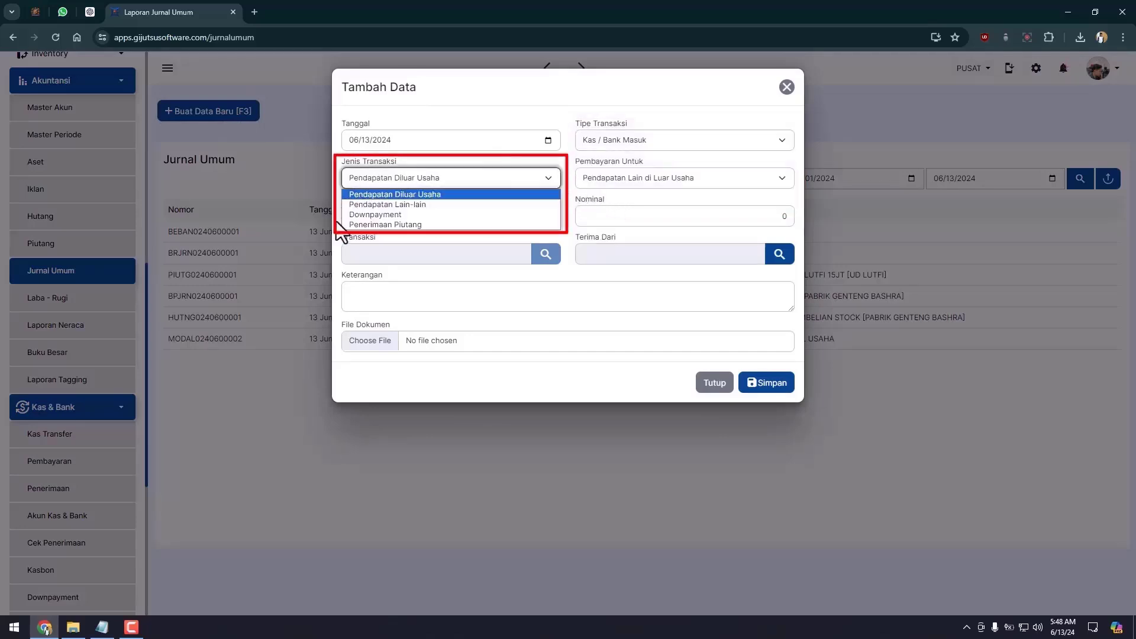
click(450, 205)
click(630, 178)
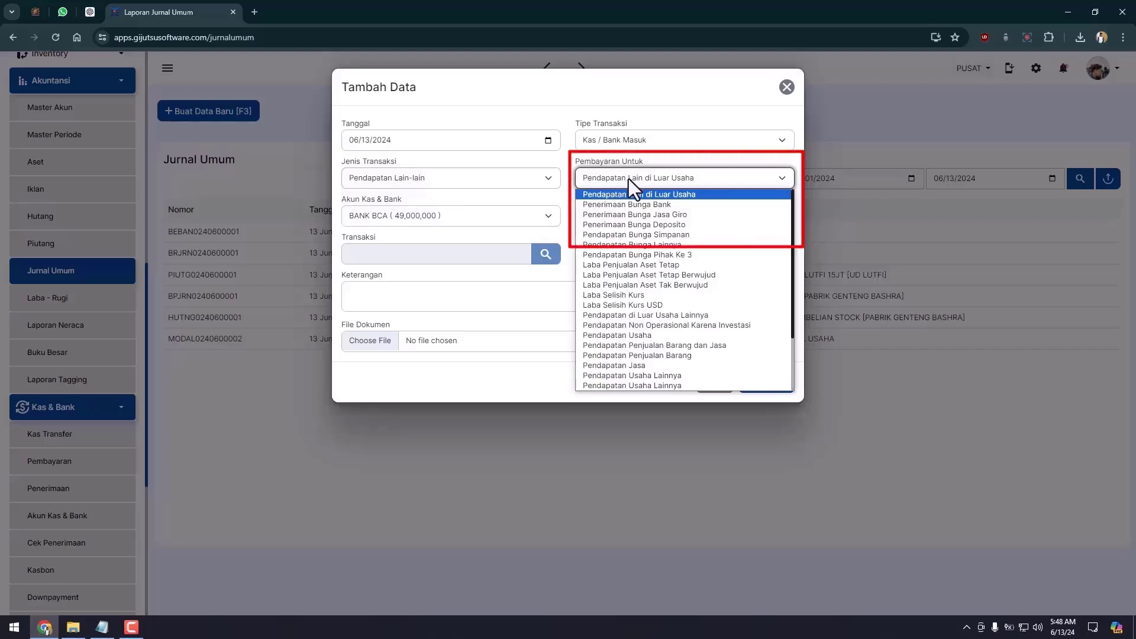
click(651, 365)
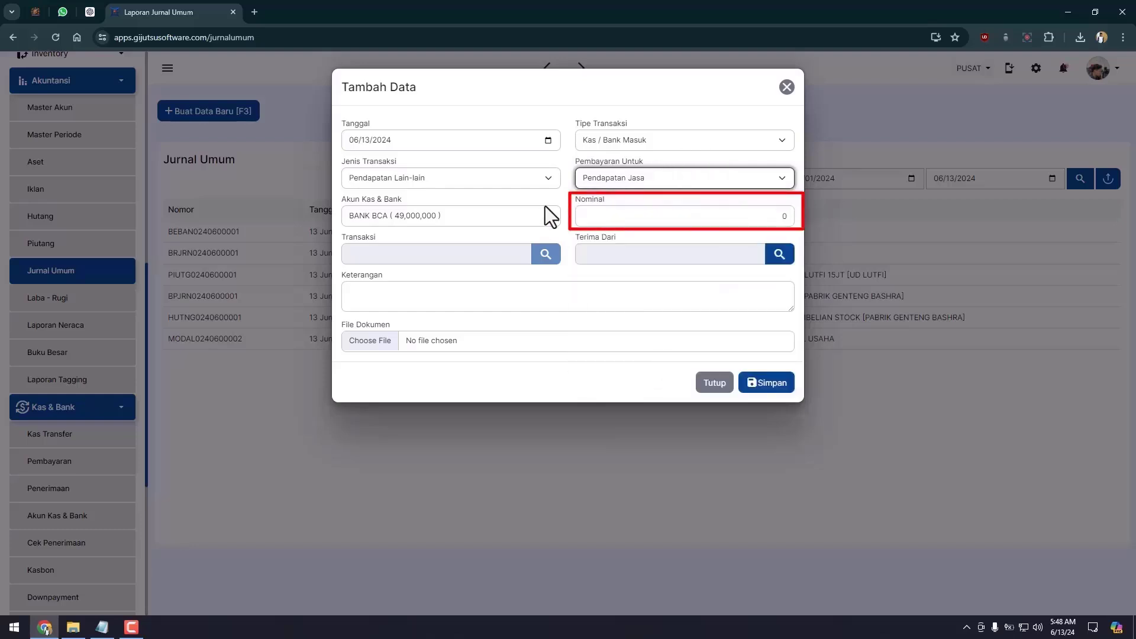
click(641, 215)
text(1)
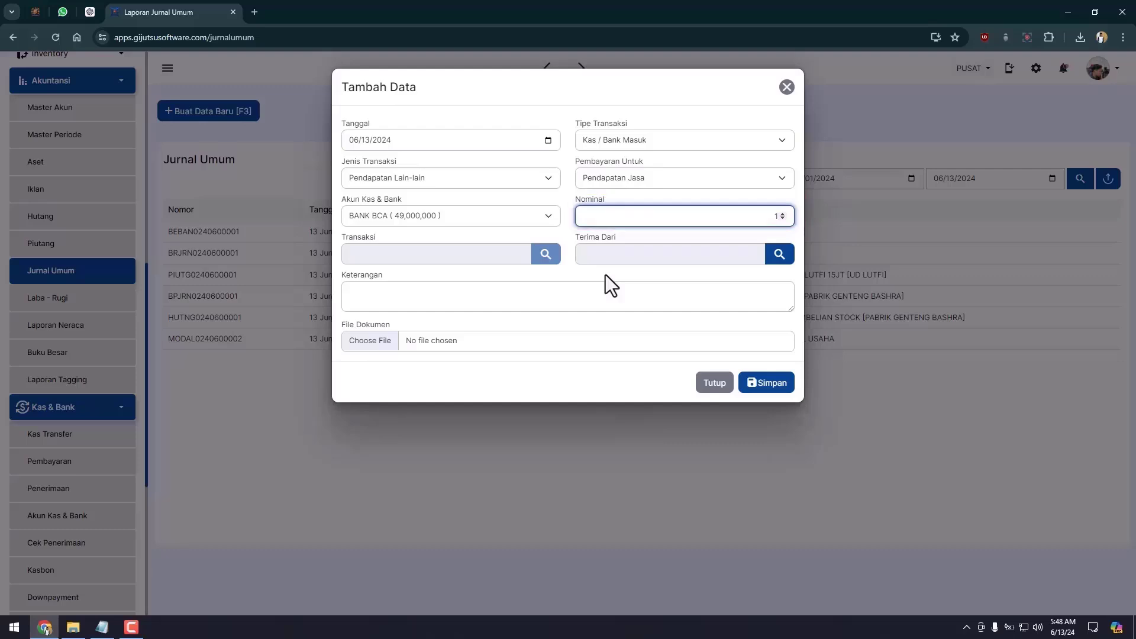
text(5000000)
Set the payer to customer MAJU JAYA, describe it as JASA KIRIM BARANG, and save.
click(779, 254)
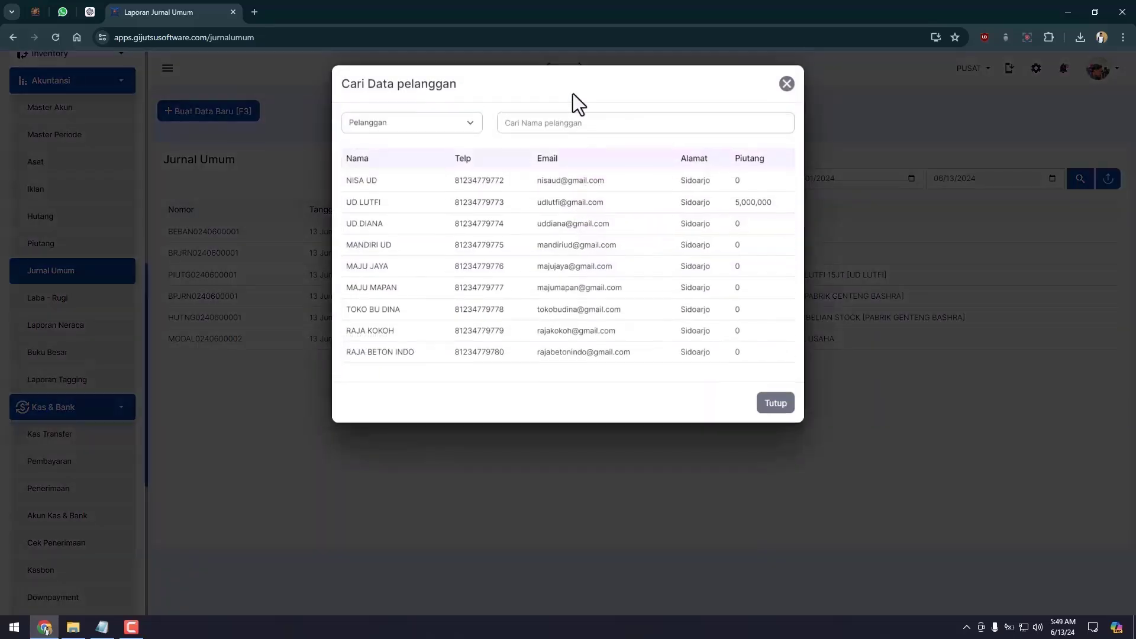
click(459, 125)
click(457, 139)
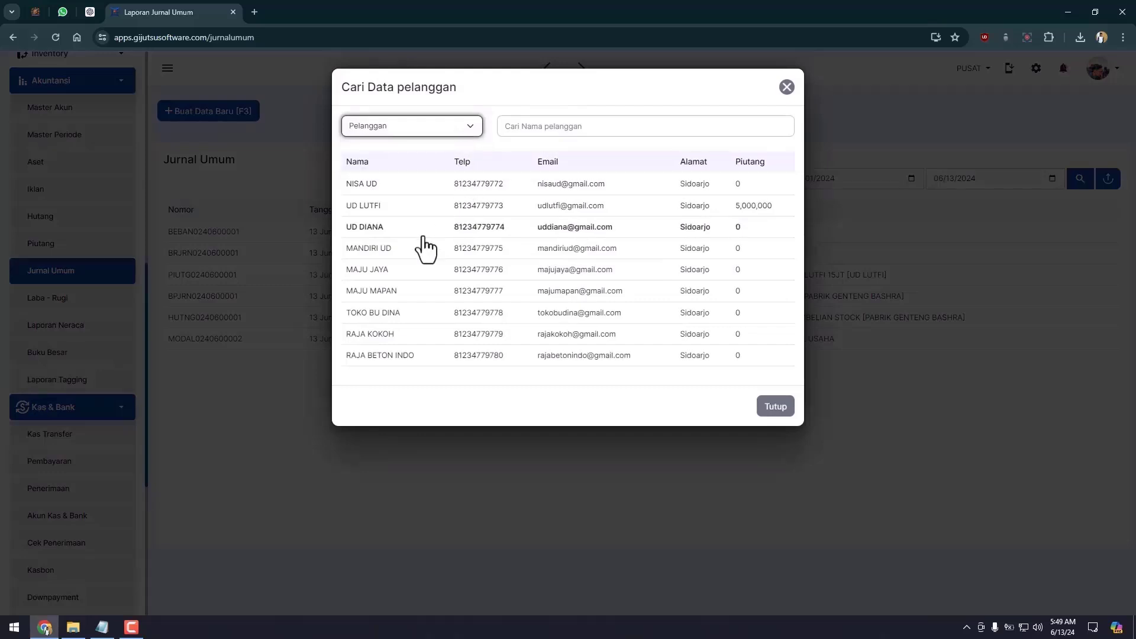
click(404, 266)
click(570, 300)
text(JASA KIRIM)
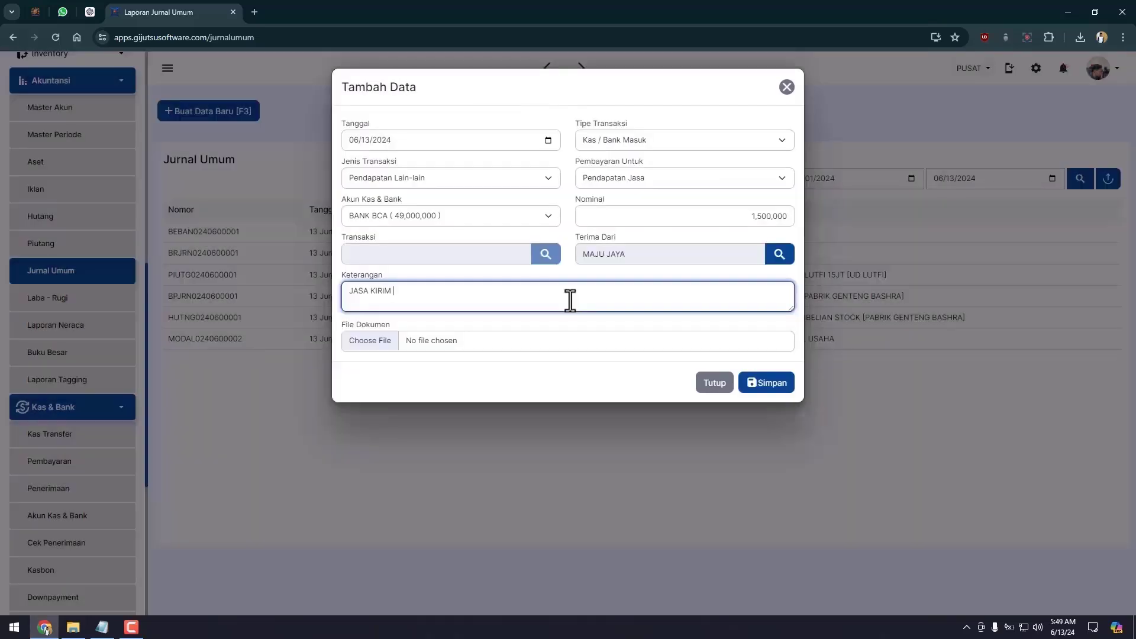
text( BARANG)
click(658, 321)
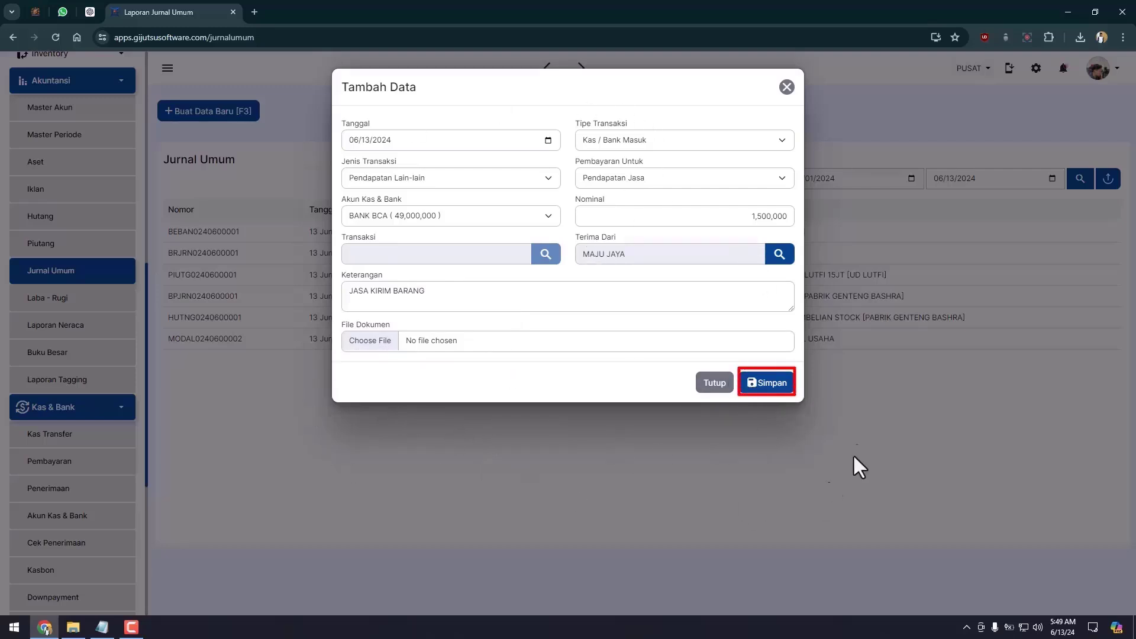
click(771, 388)
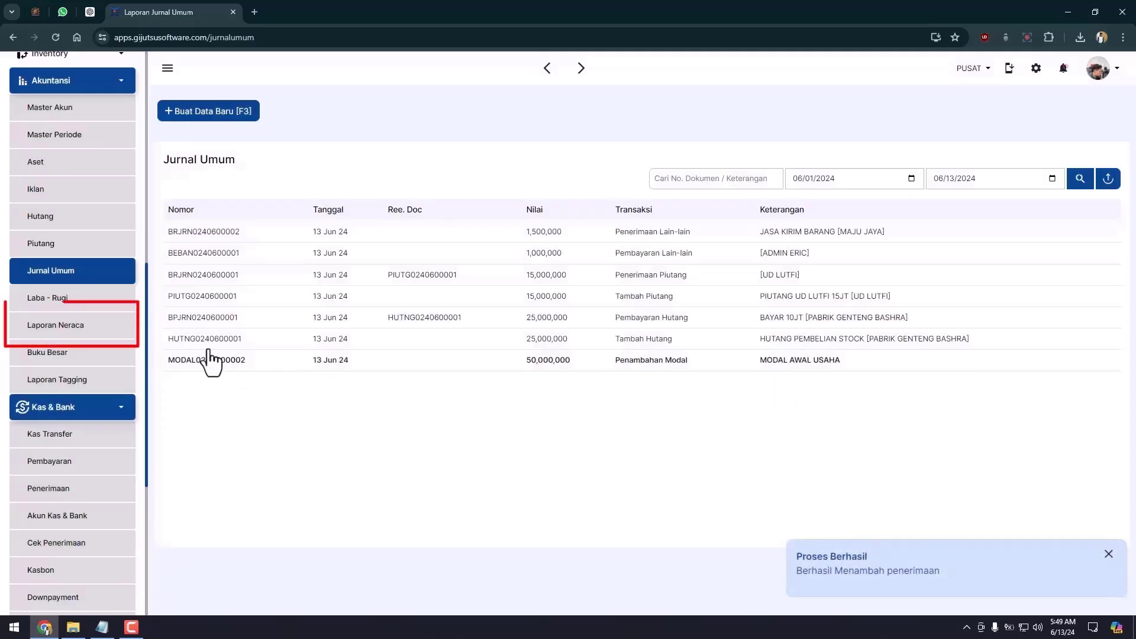
click(109, 335)
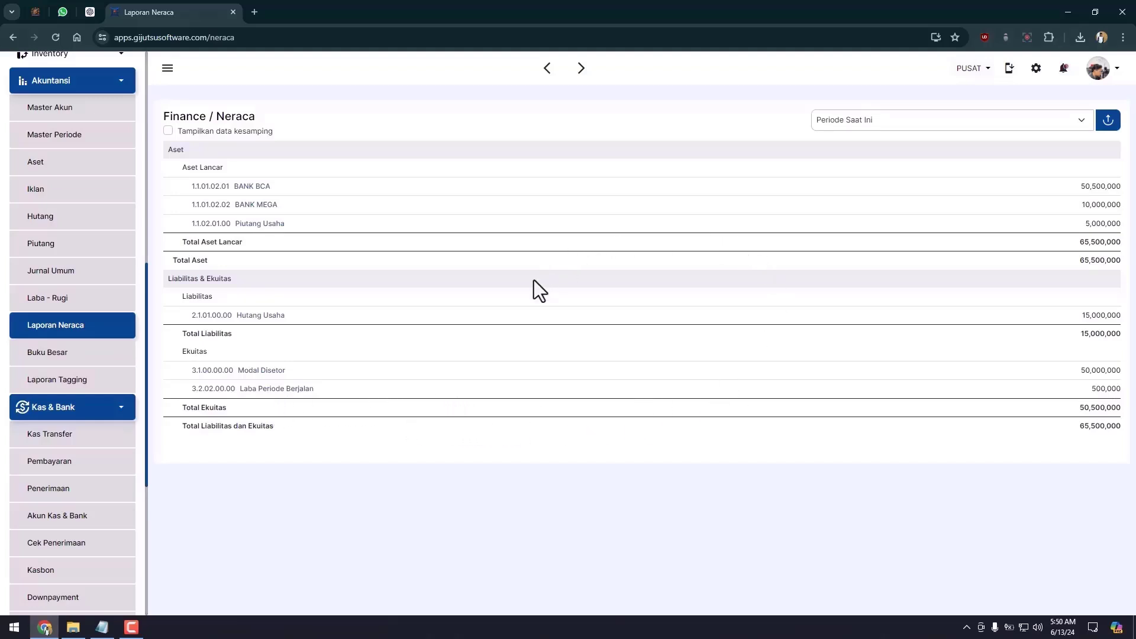
click(130, 305)
scroll(923, 468, down, 3)
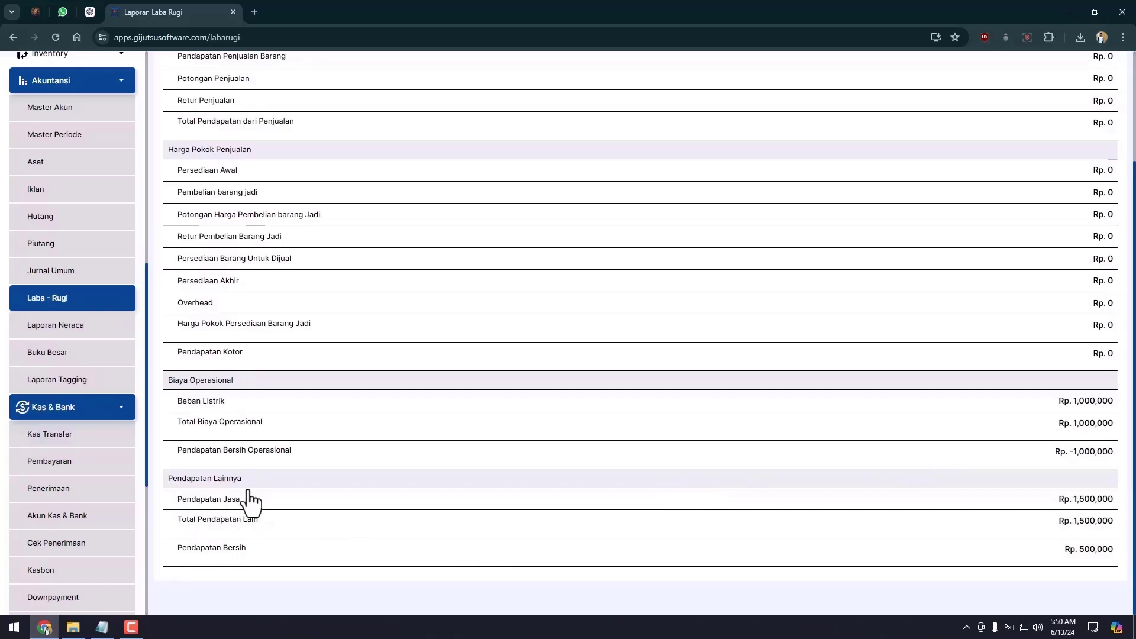
click(303, 504)
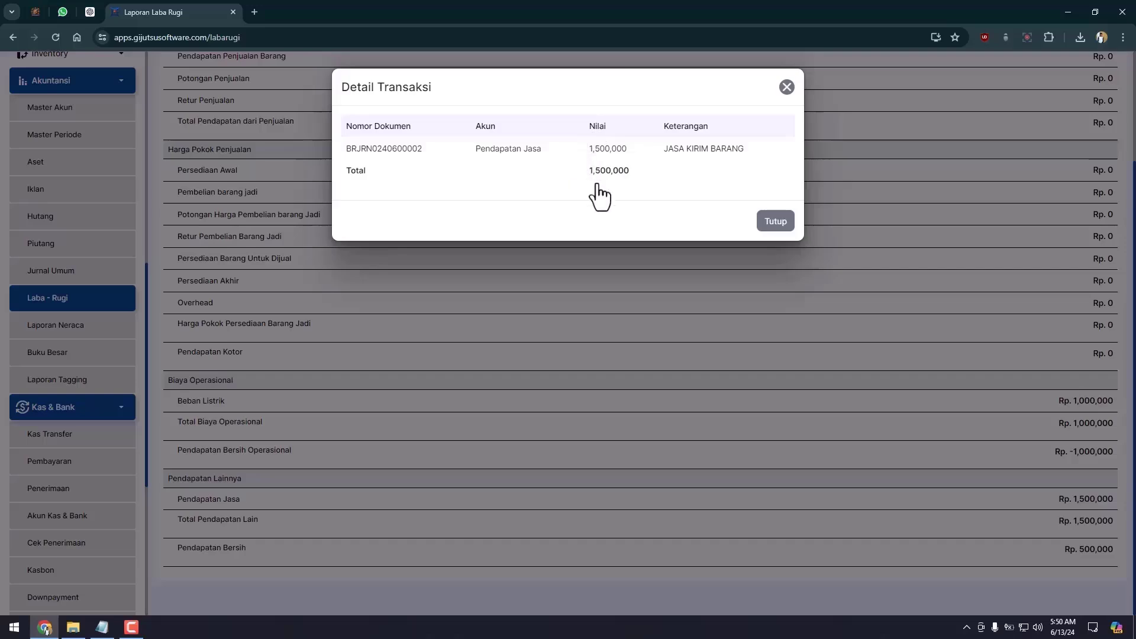
click(779, 221)
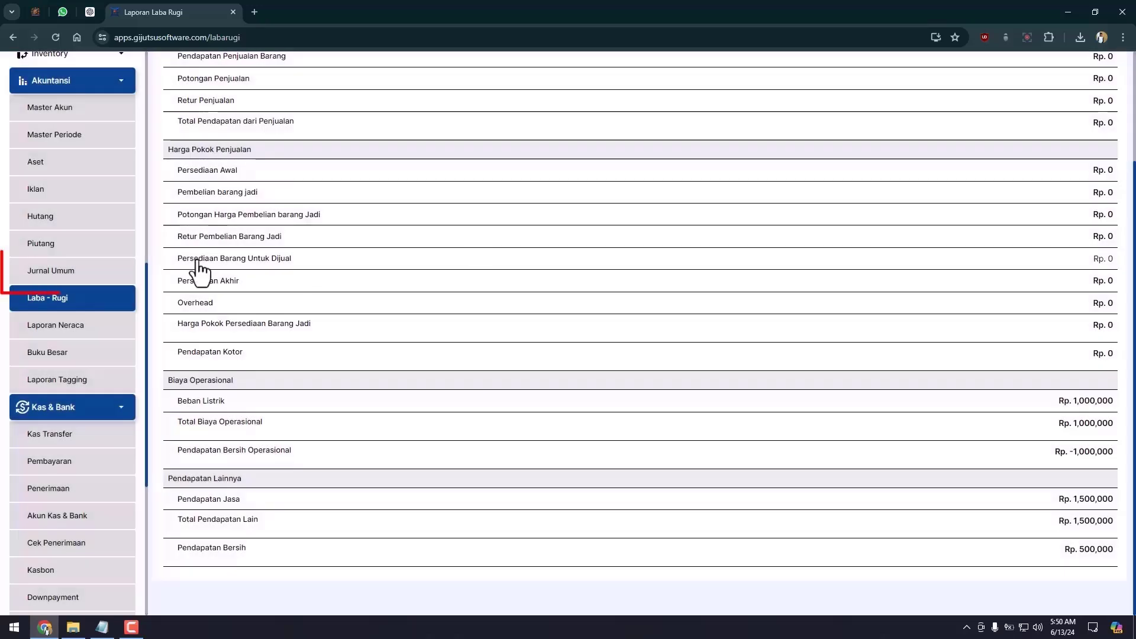
click(41, 274)
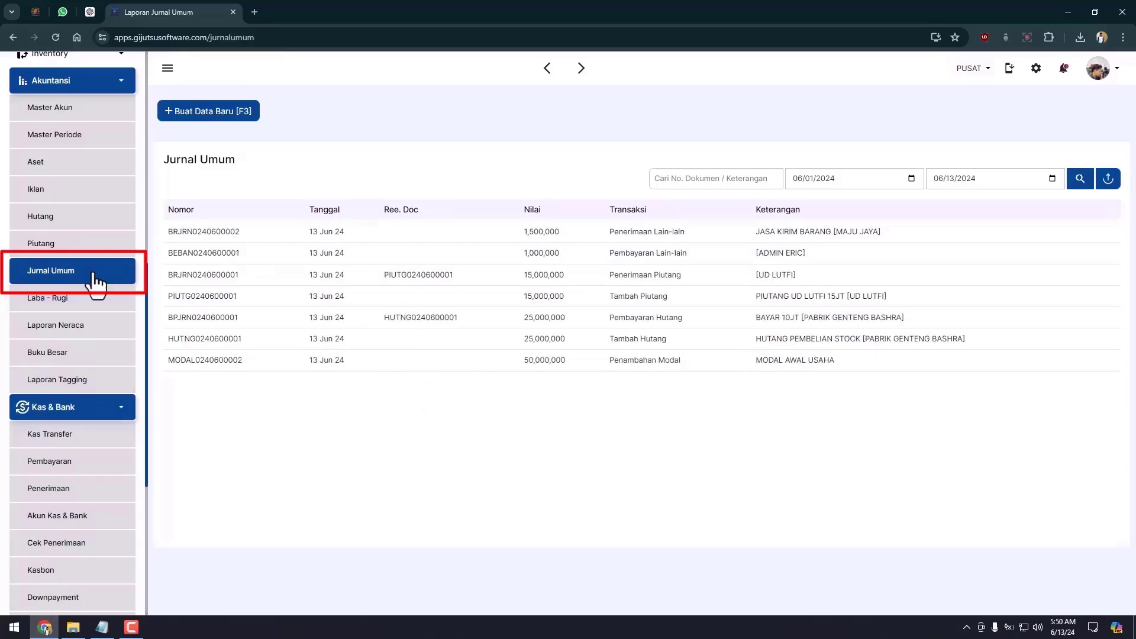
Create and save a new Prive journal entry for 15,000,000 described PENARIKAN MODAL.
click(95, 279)
click(228, 115)
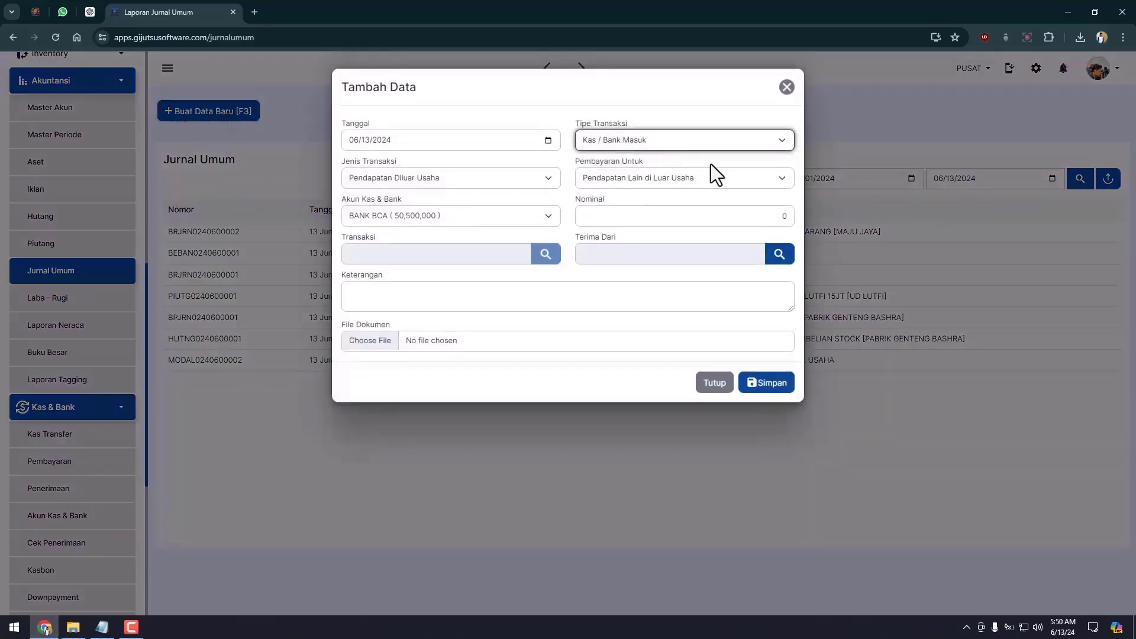
click(648, 138)
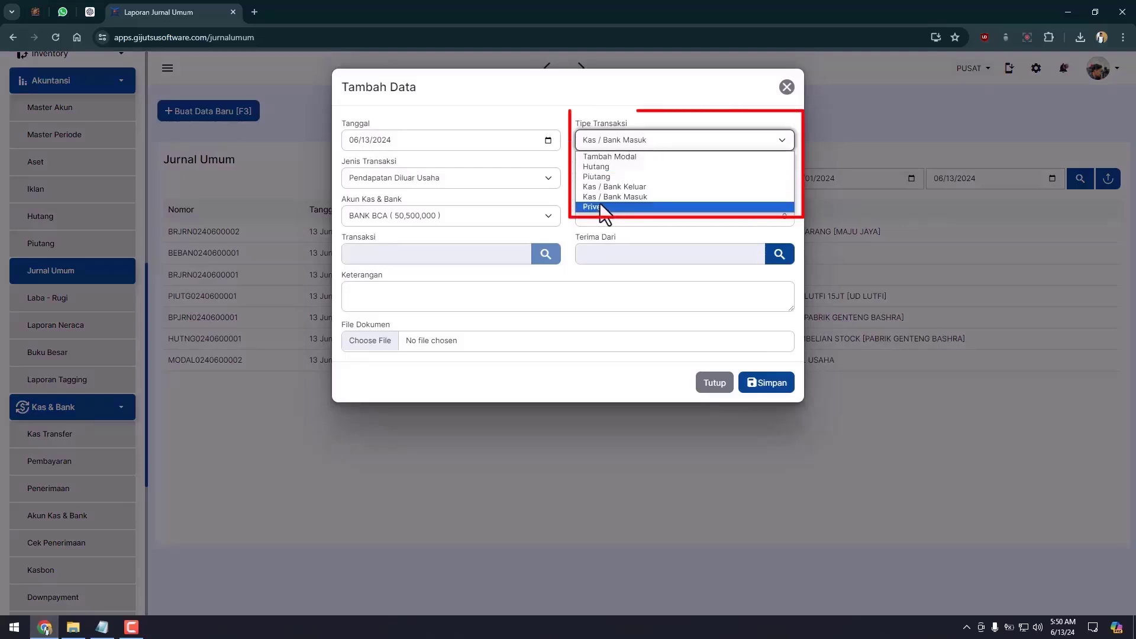
click(601, 207)
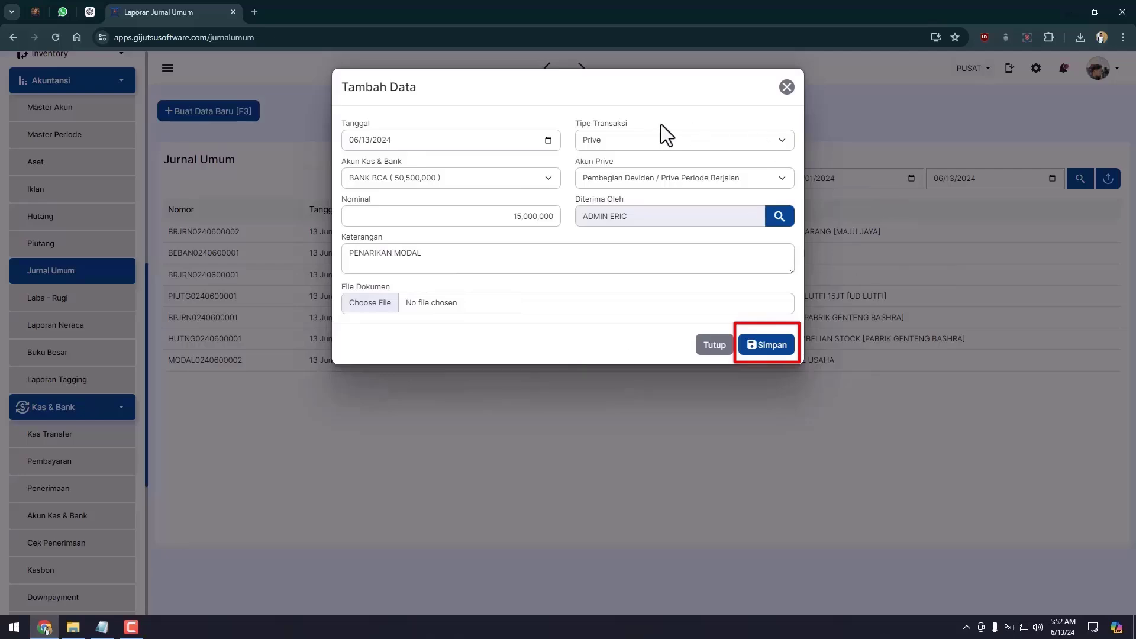
click(780, 348)
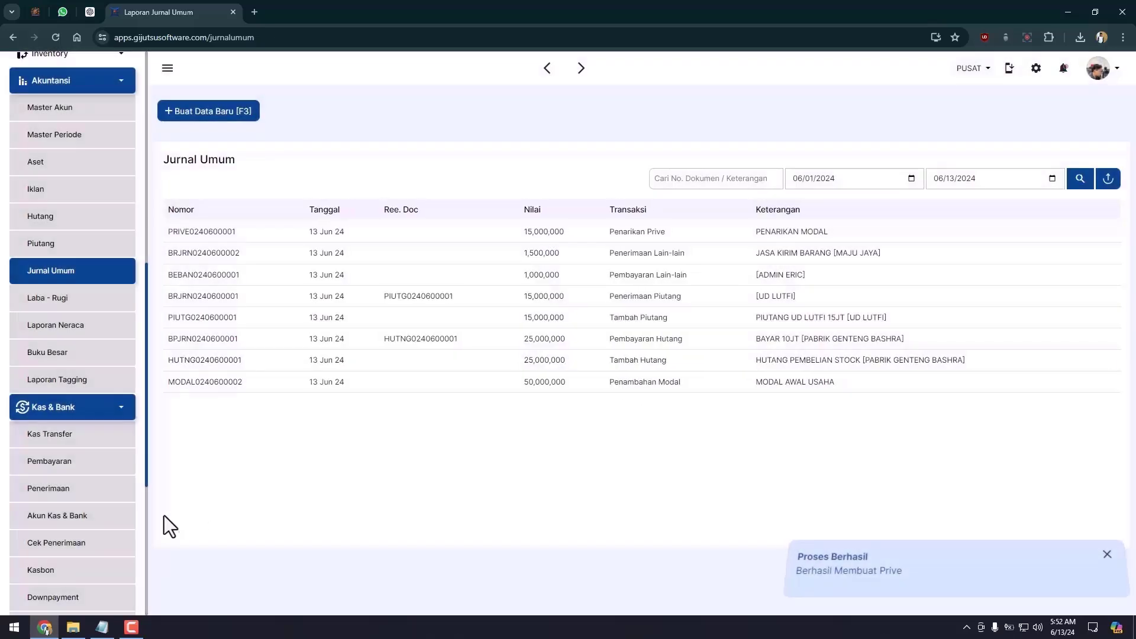
Open Laporan Neraca and highlight the 15,000,000 Pembagian Deviden / Prive line under Ekuitas.
click(76, 334)
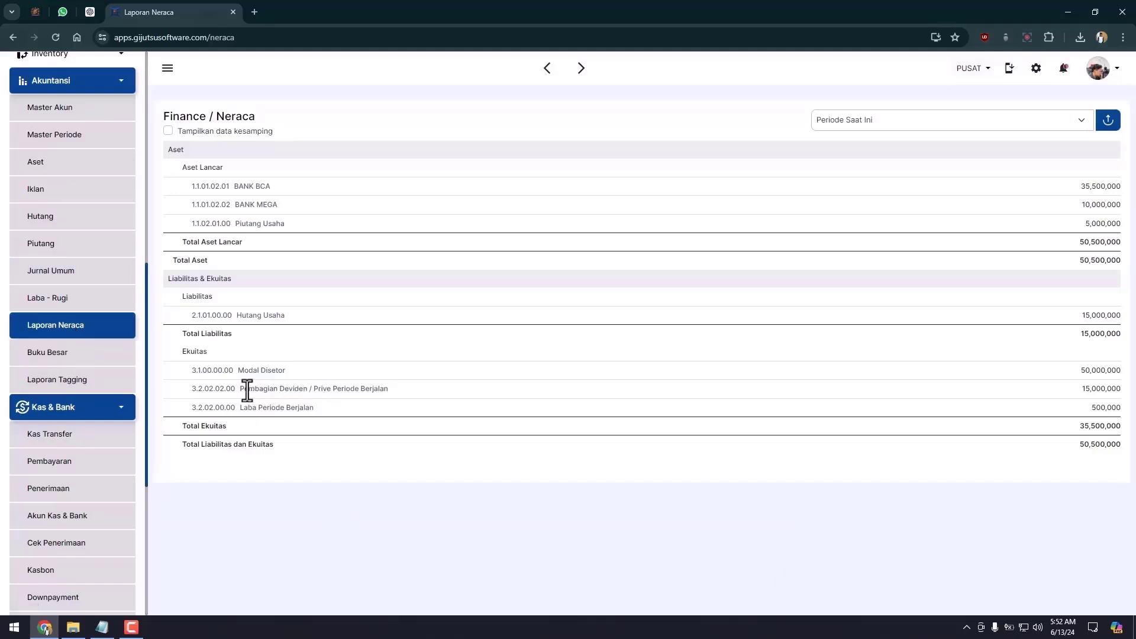
drag(240, 390, 1098, 407)
mouse_move(1135, 387)
mouse_down()
mouse_move(1128, 374)
mouse_move(1122, 384)
mouse_up()
click(1059, 194)
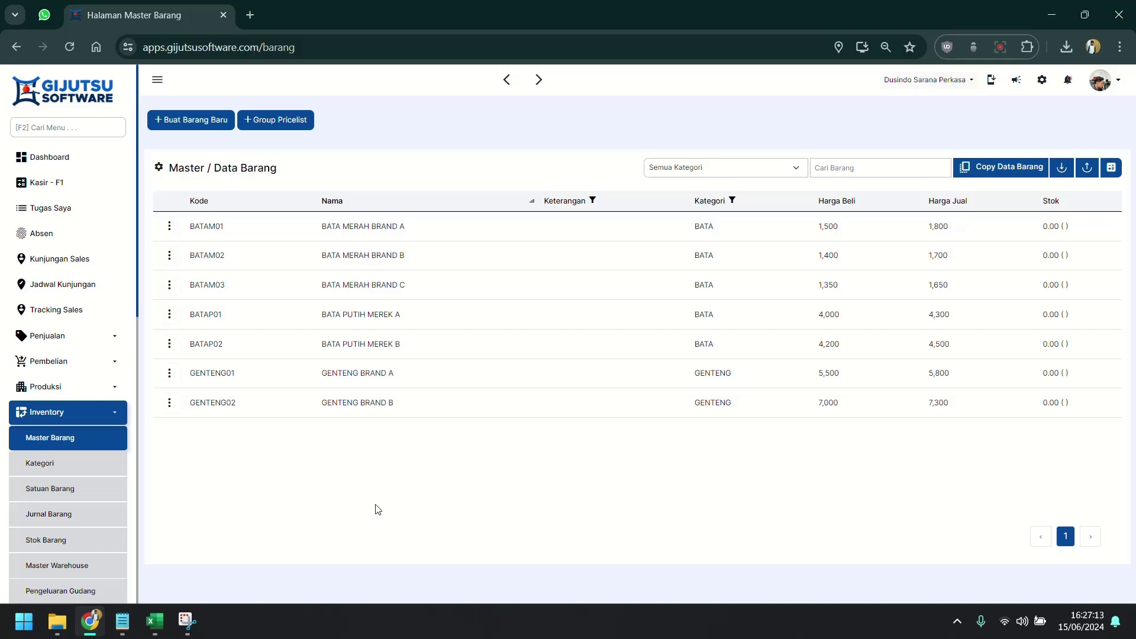
In the Excel master item template, check item names, prices, quantities and the Rp 525.350 total in E9.
click(155, 621)
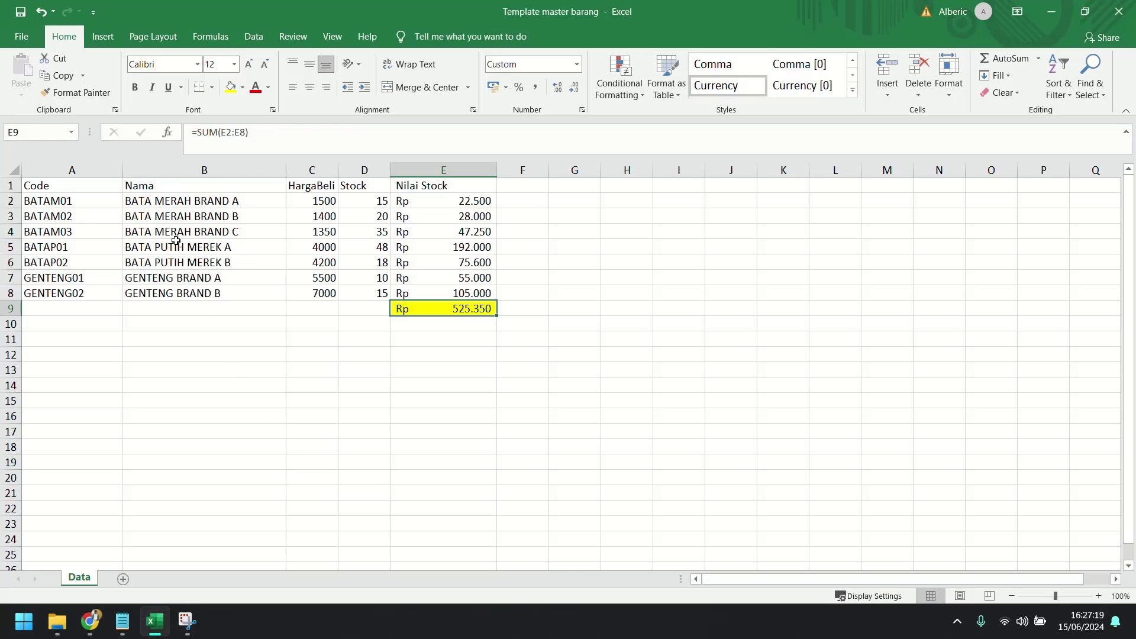
click(183, 200)
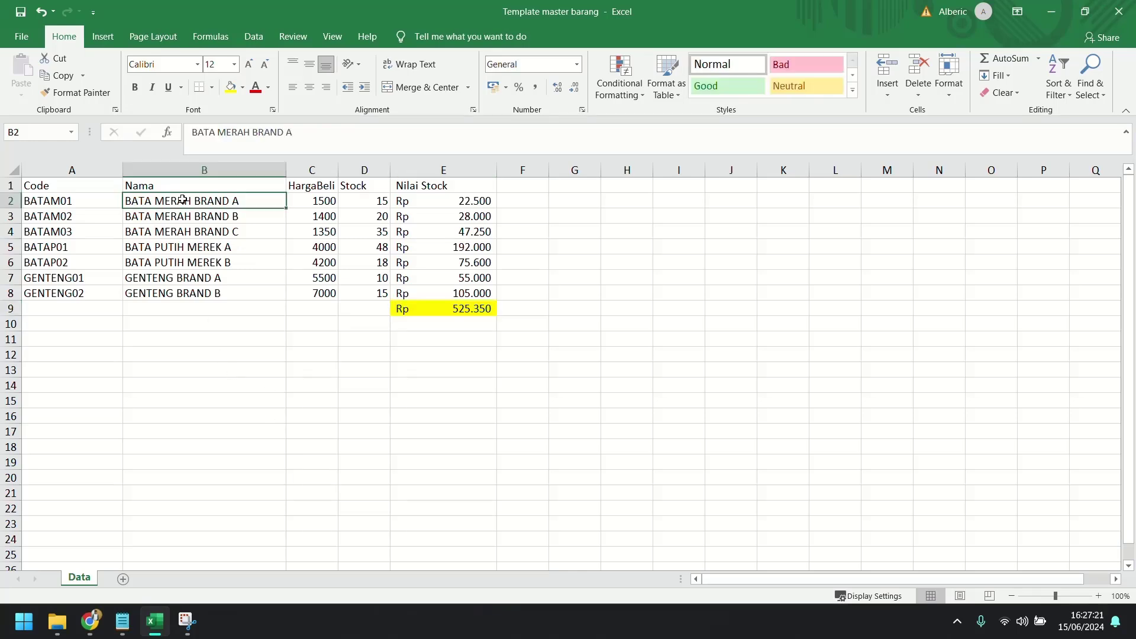
click(235, 212)
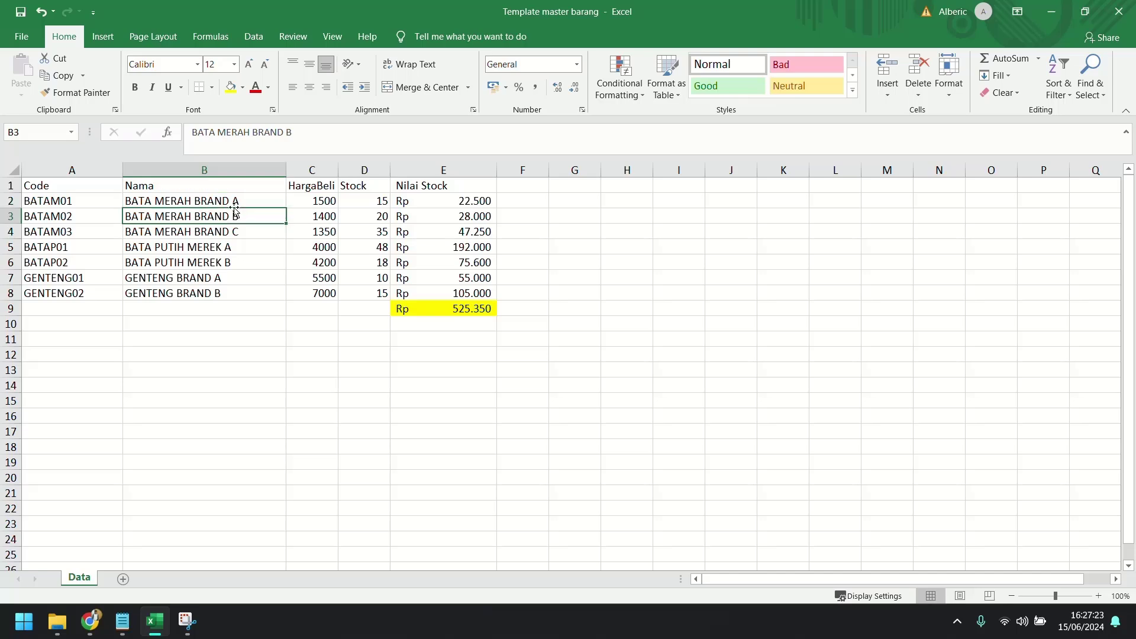
click(330, 203)
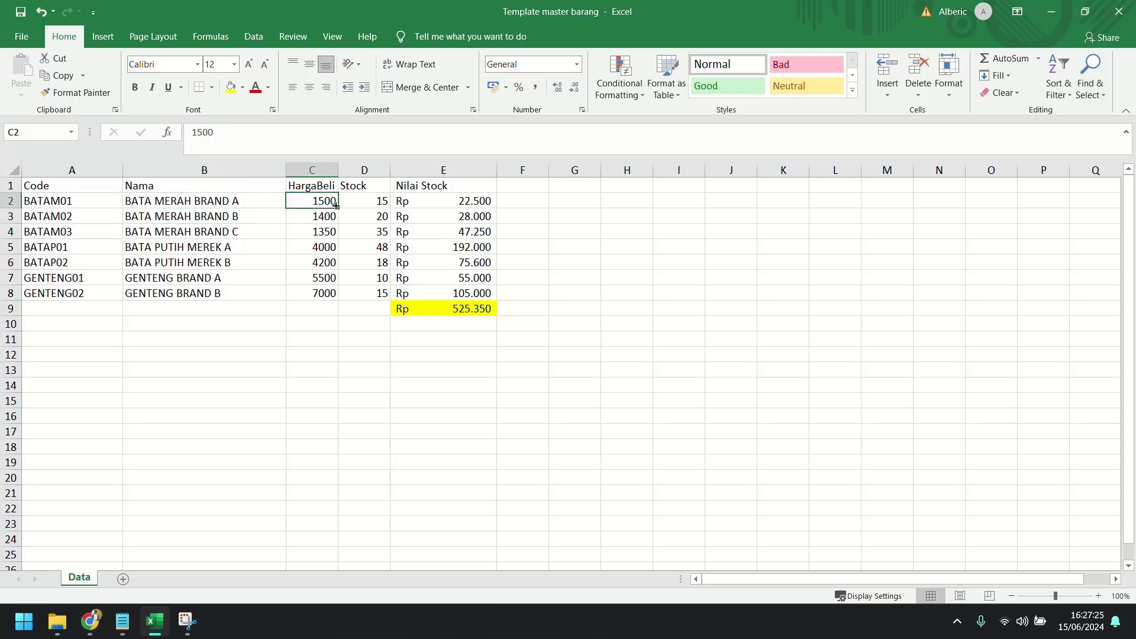
click(377, 204)
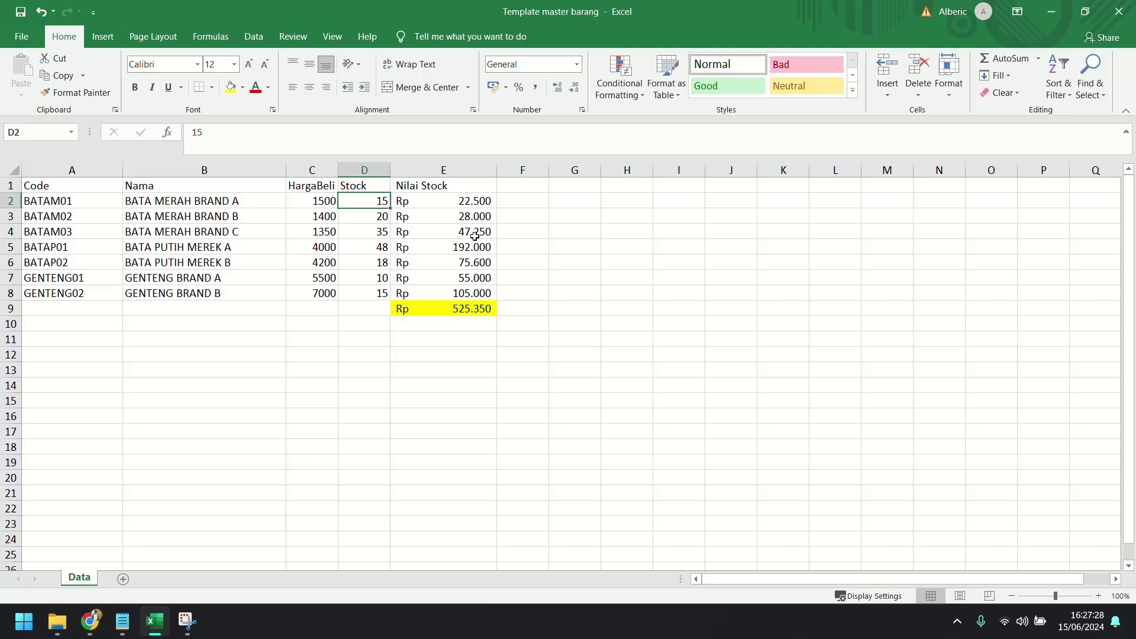
click(465, 200)
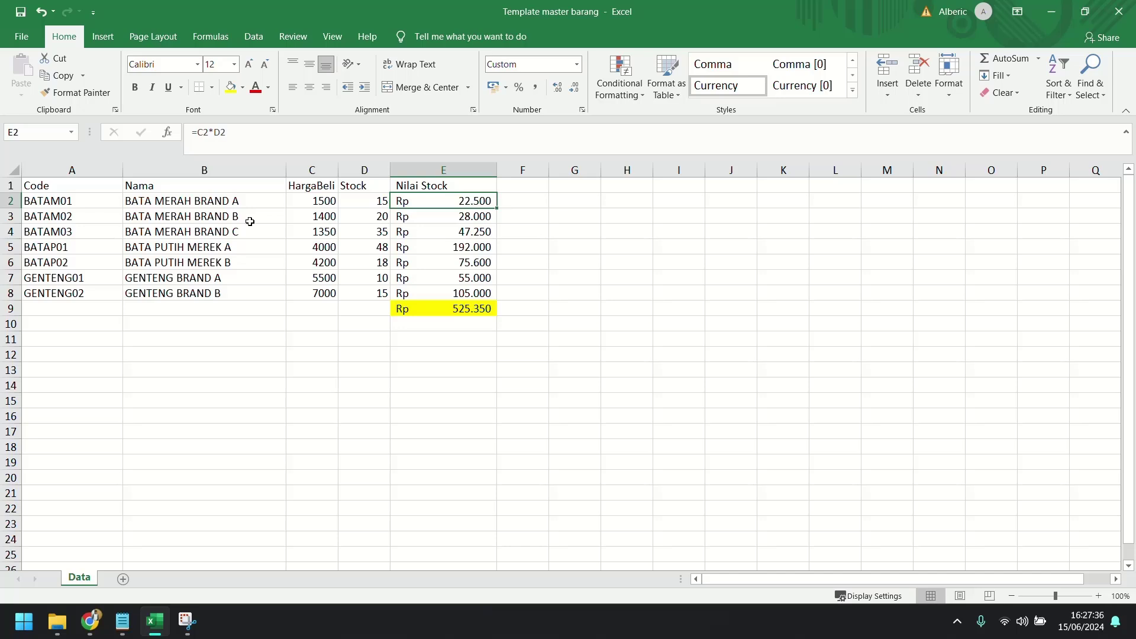
click(463, 307)
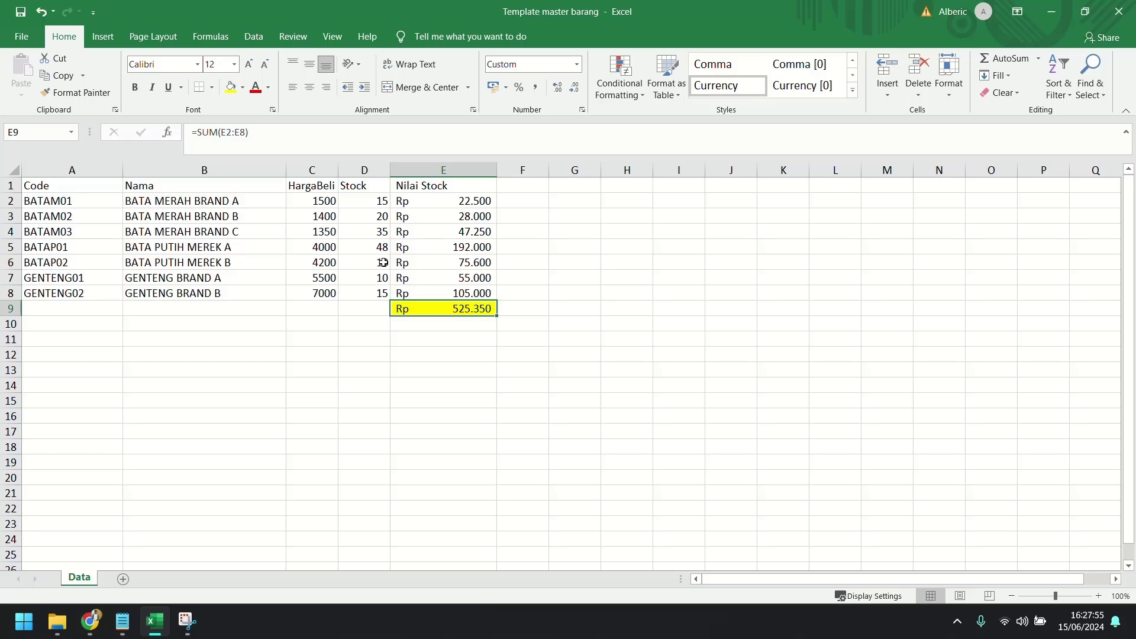
Go back to Gijutsu Software and open the empty Jurnal Umum page.
click(1052, 12)
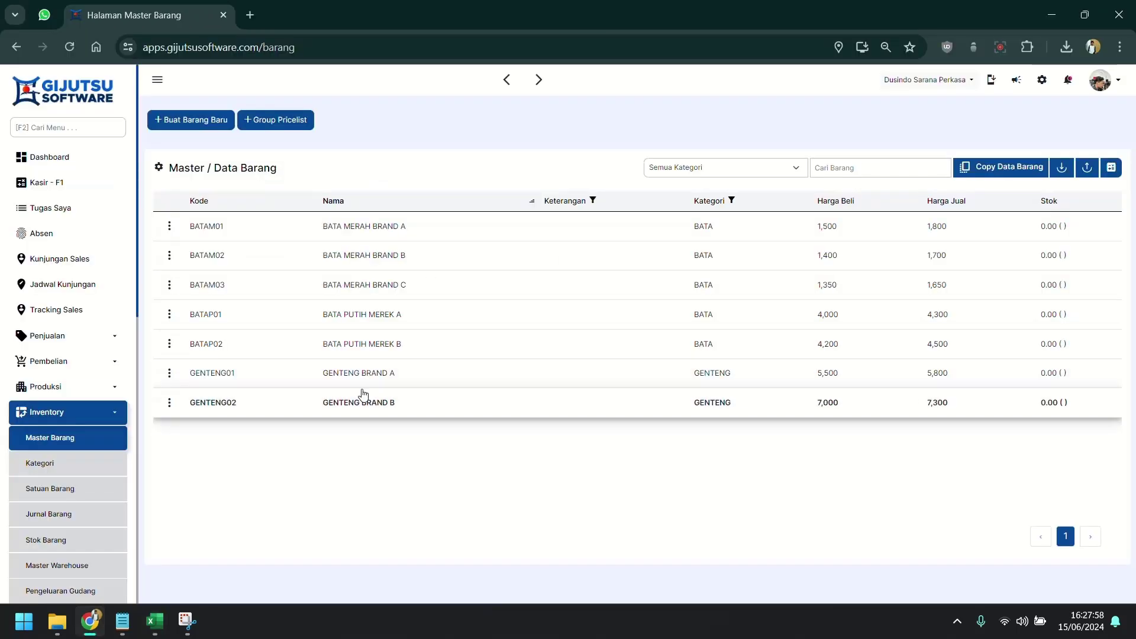
scroll(57, 422, down, 3)
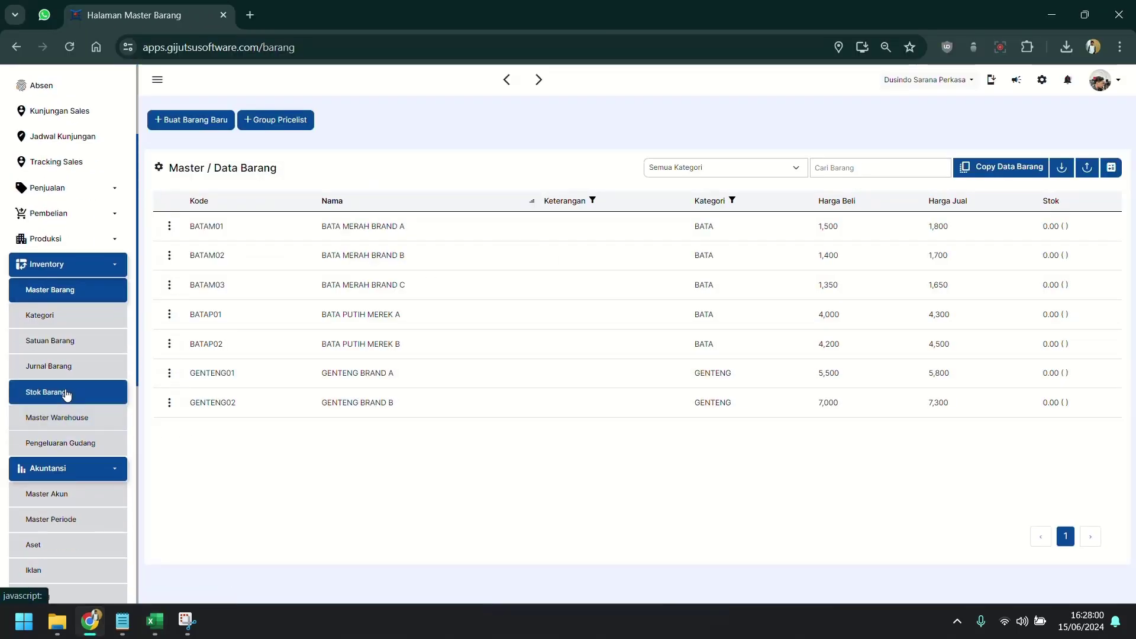
scroll(70, 469, down, 2)
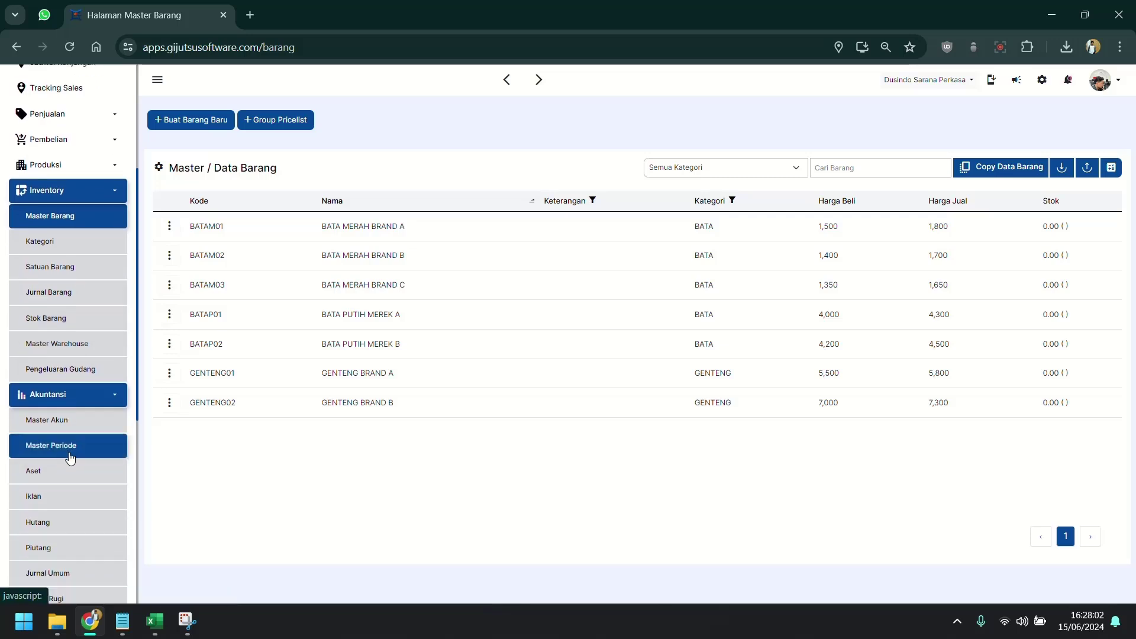
scroll(71, 444, down, 3)
click(80, 426)
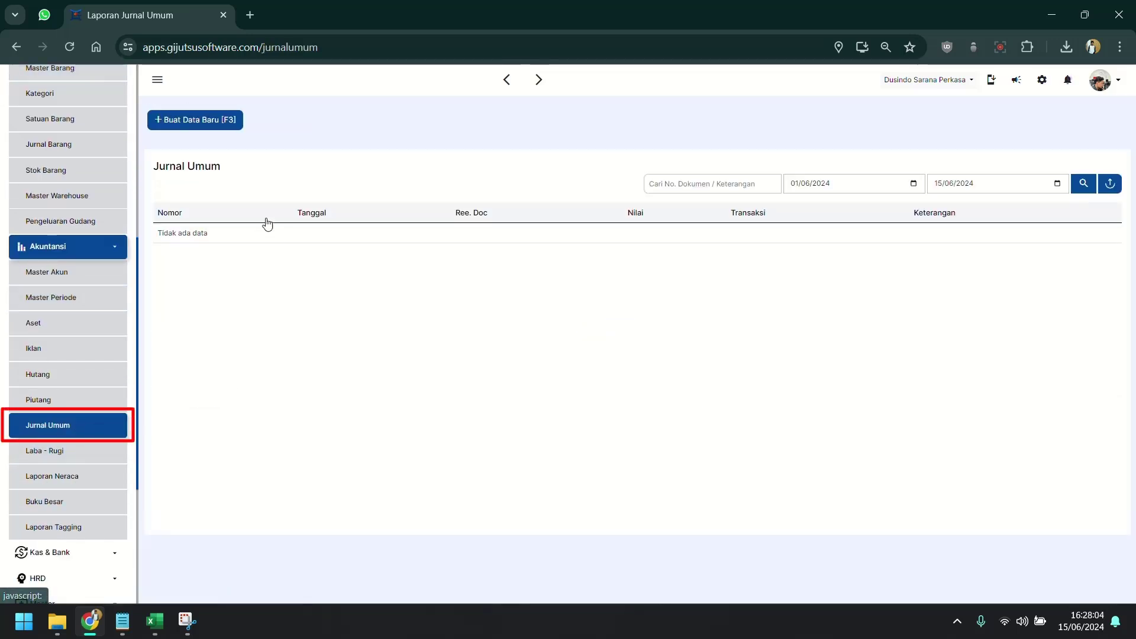
Start a new capital journal entry into BANK BCA using the Modal Disetor account.
click(185, 122)
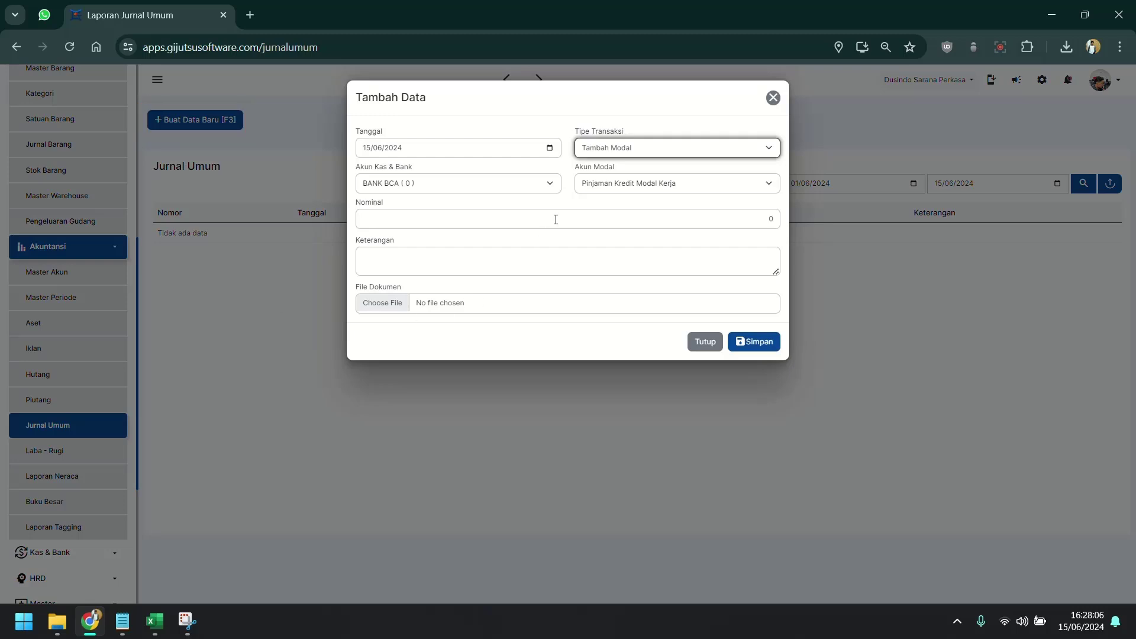
click(600, 185)
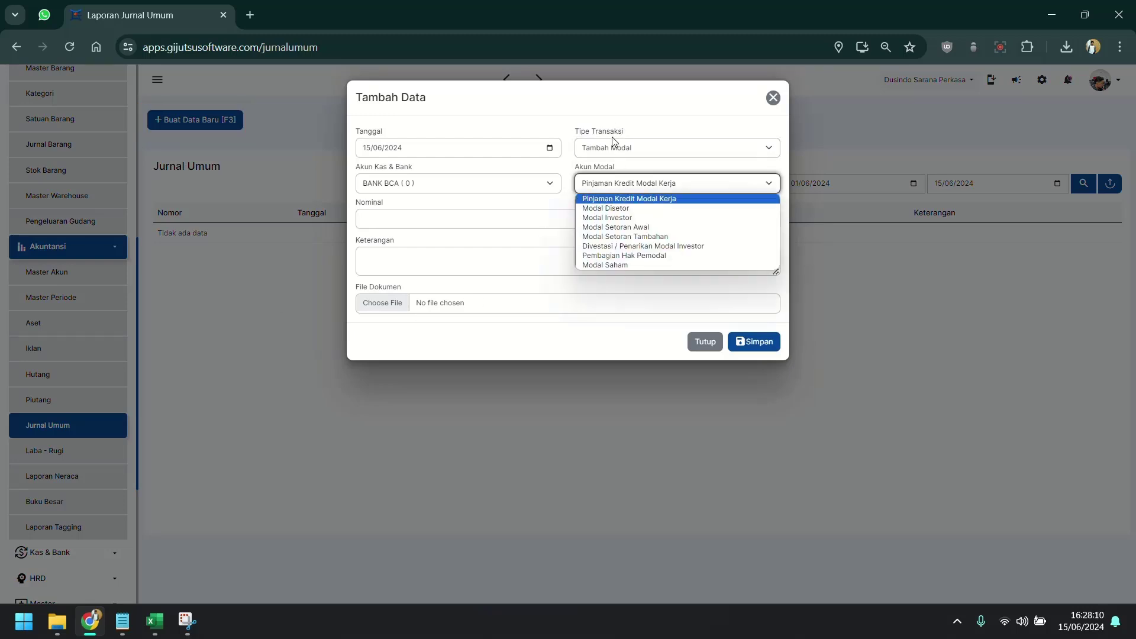
click(607, 217)
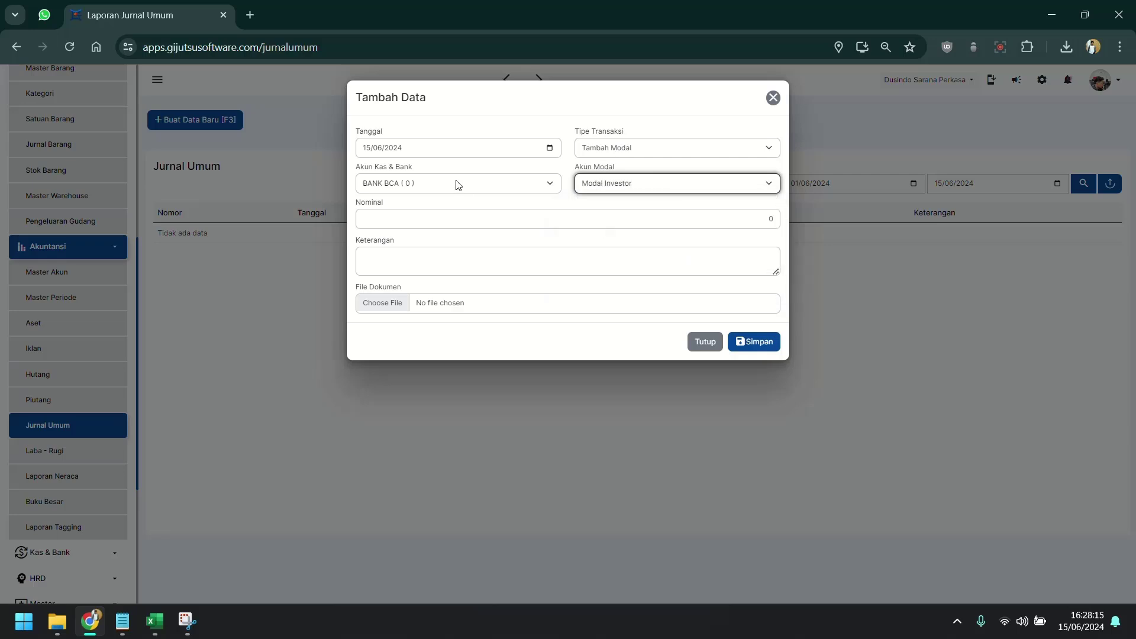
click(456, 183)
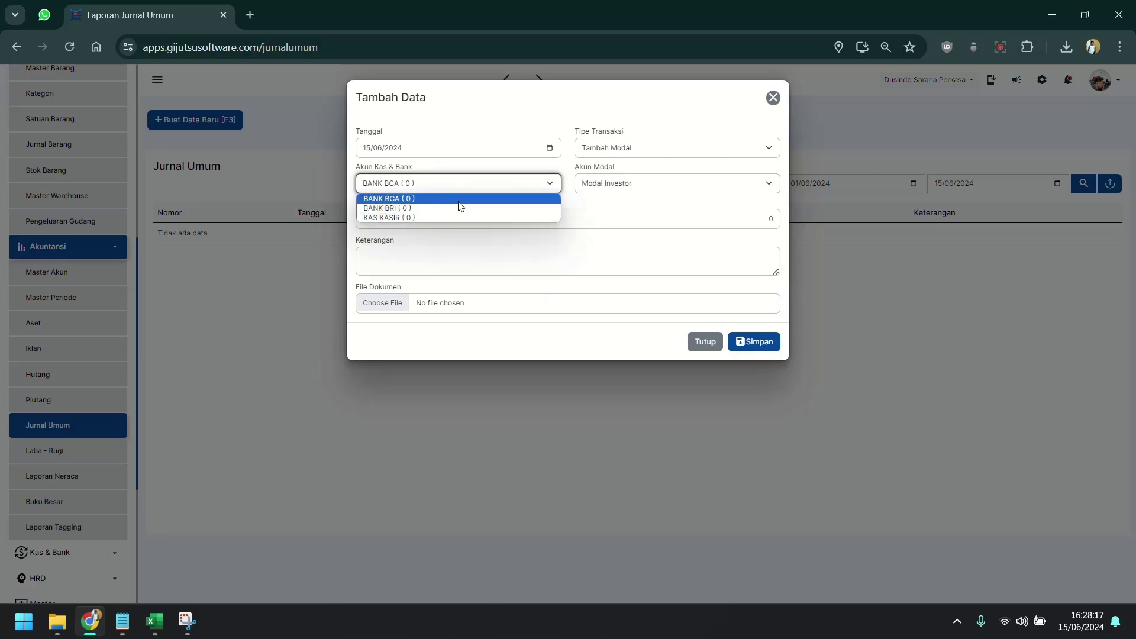
click(459, 200)
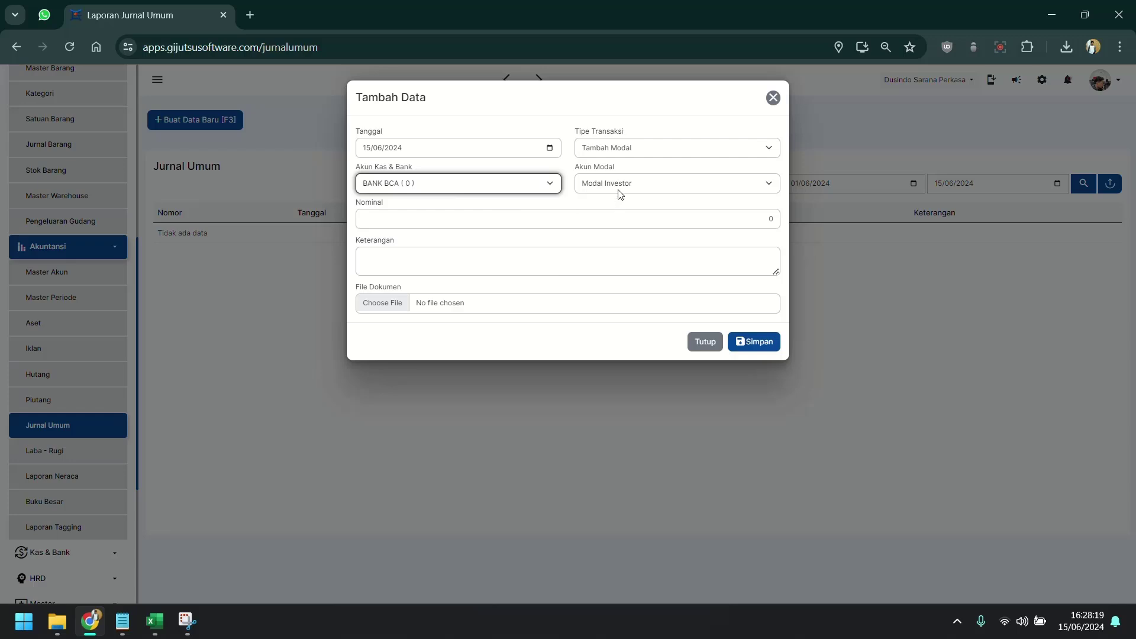
click(632, 185)
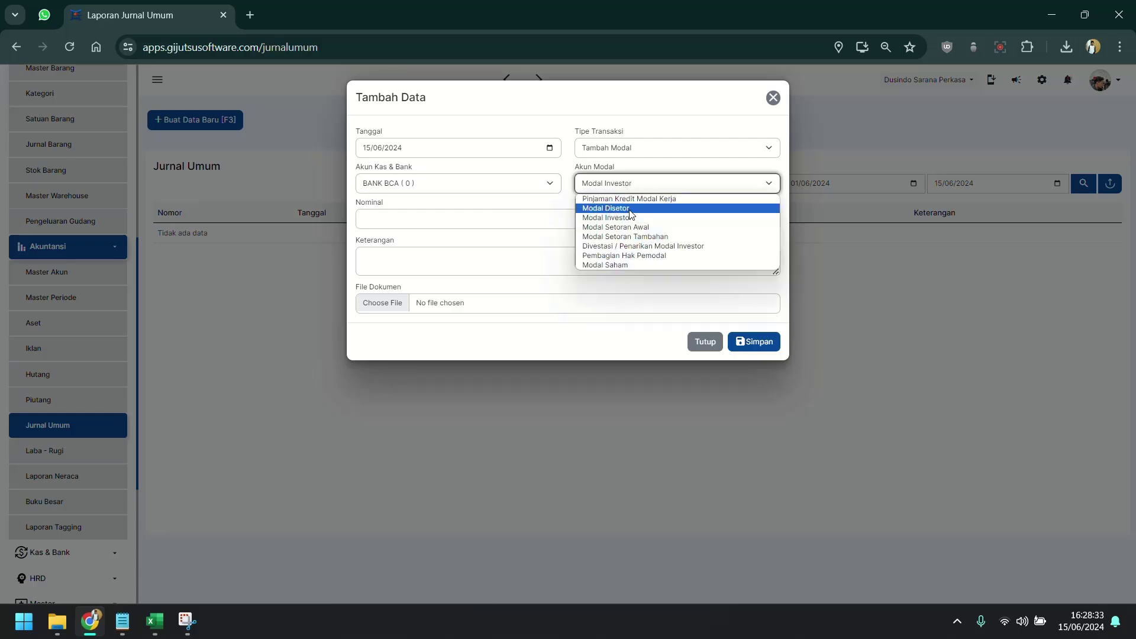
click(627, 209)
Enter Nominal 525350 with description INPUT STOCK AWAL and save the entry.
click(527, 224)
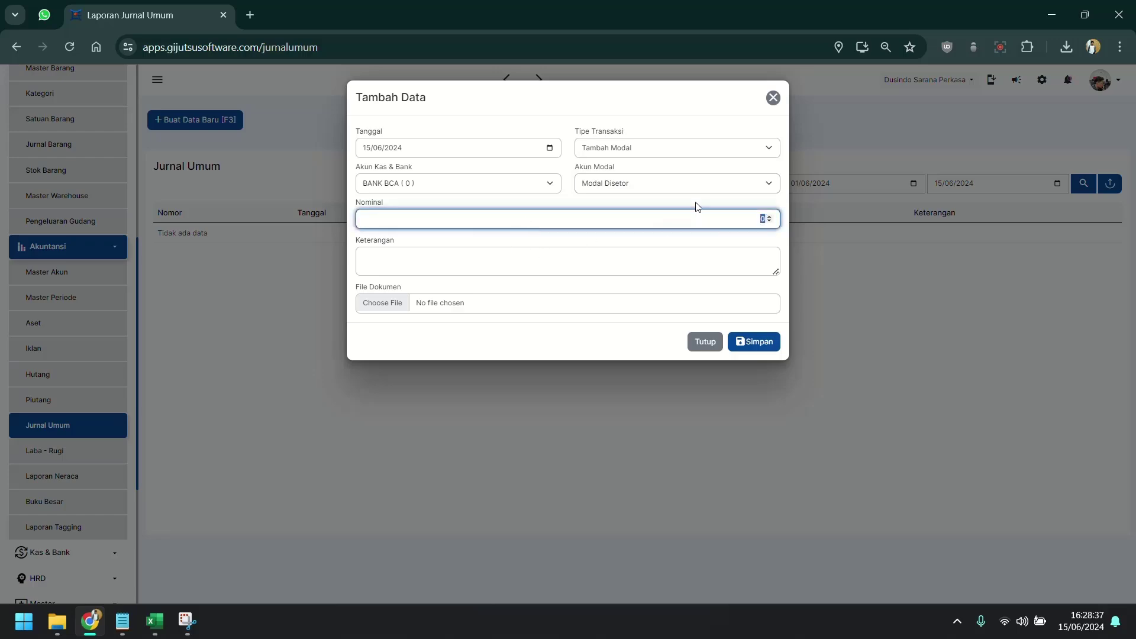
click(154, 622)
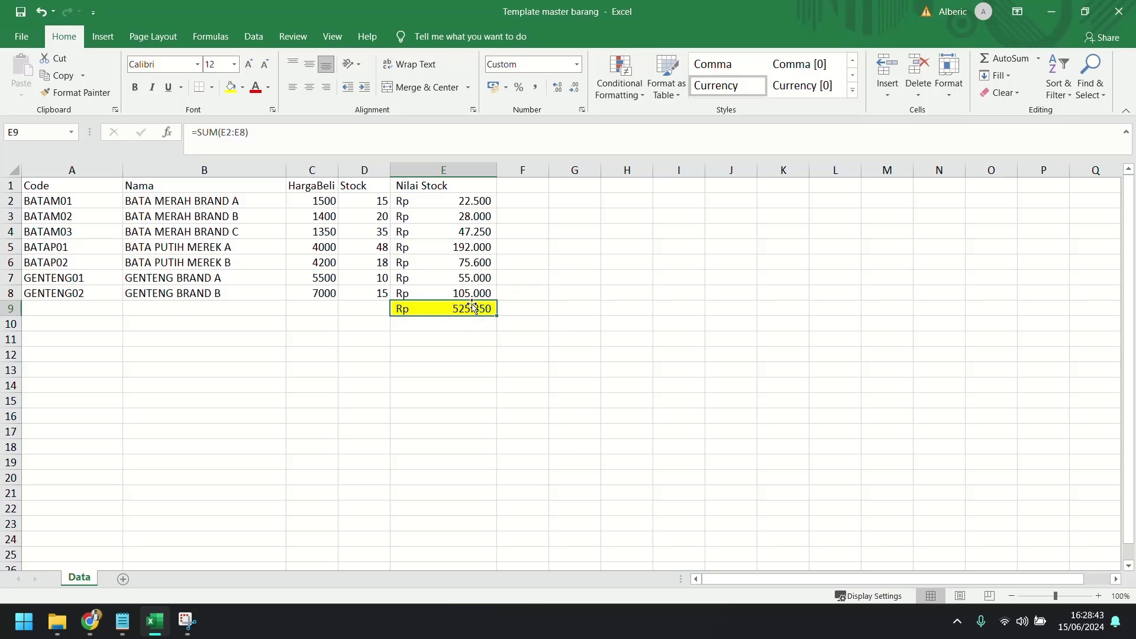
click(1051, 11)
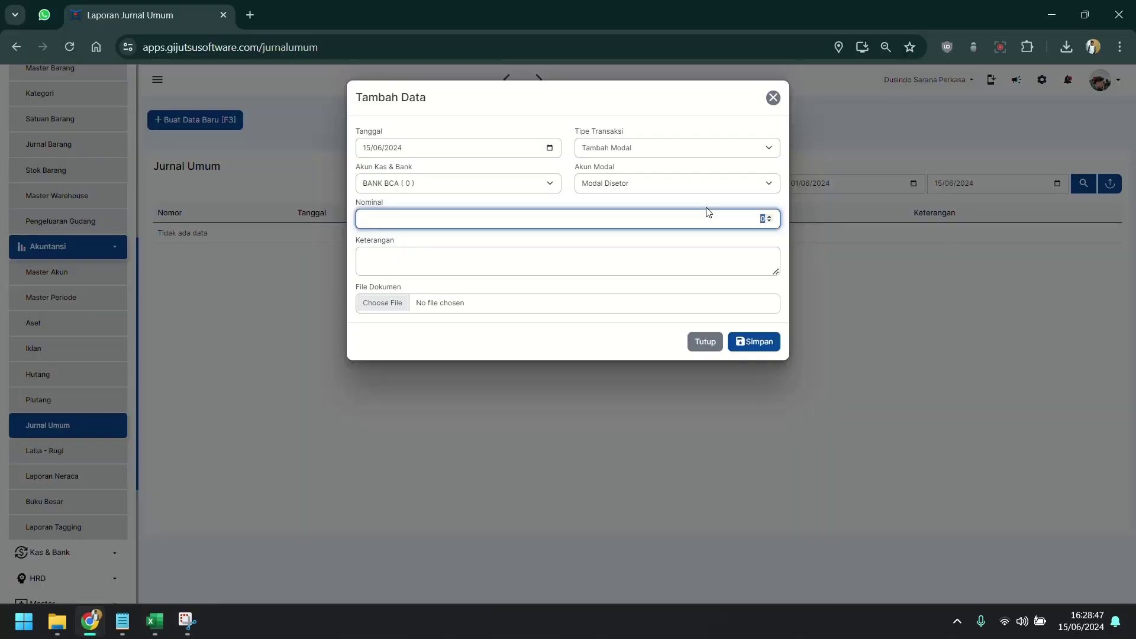
text(525350)
click(491, 260)
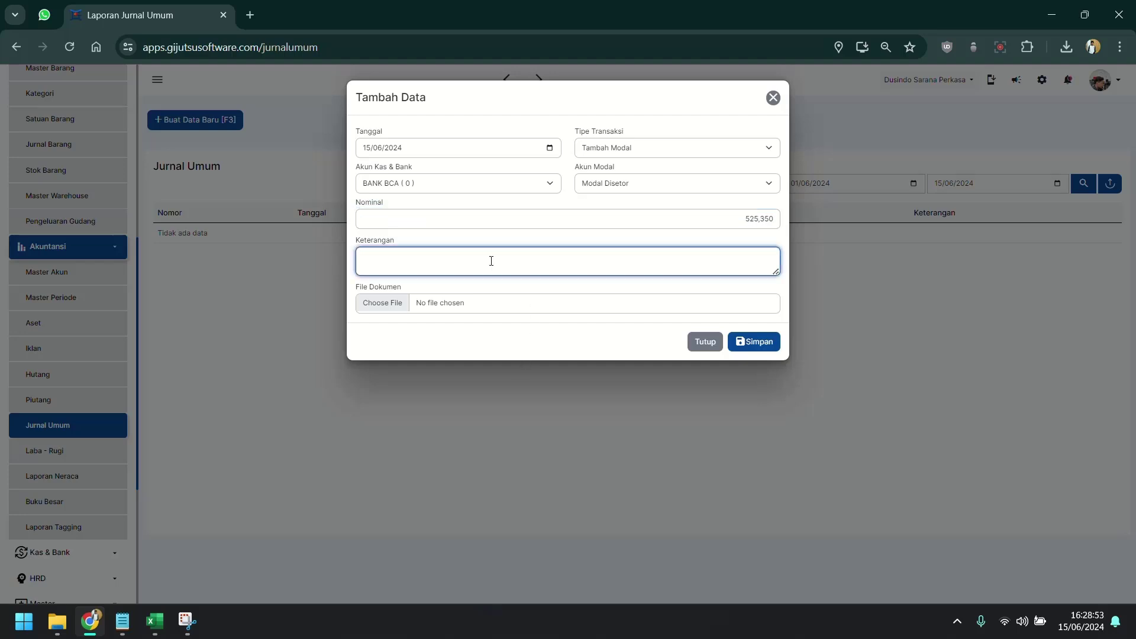
text(INPUT STOCK AWAL)
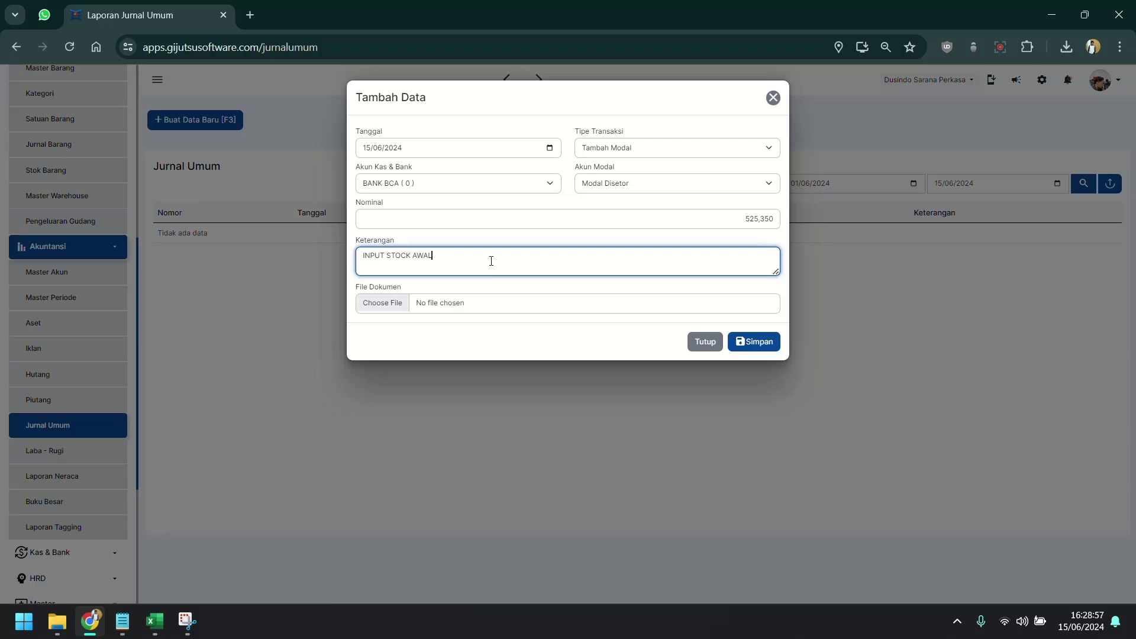
click(749, 343)
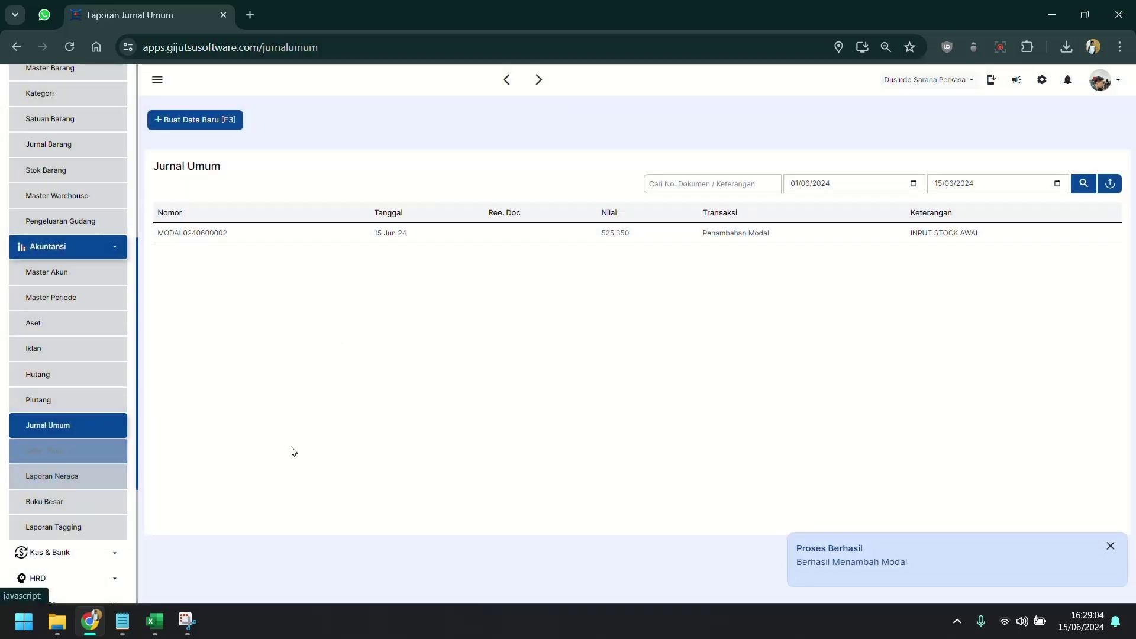
Check the saved 525,350 entry's details, then open the Pembelian page.
drag(600, 234, 637, 239)
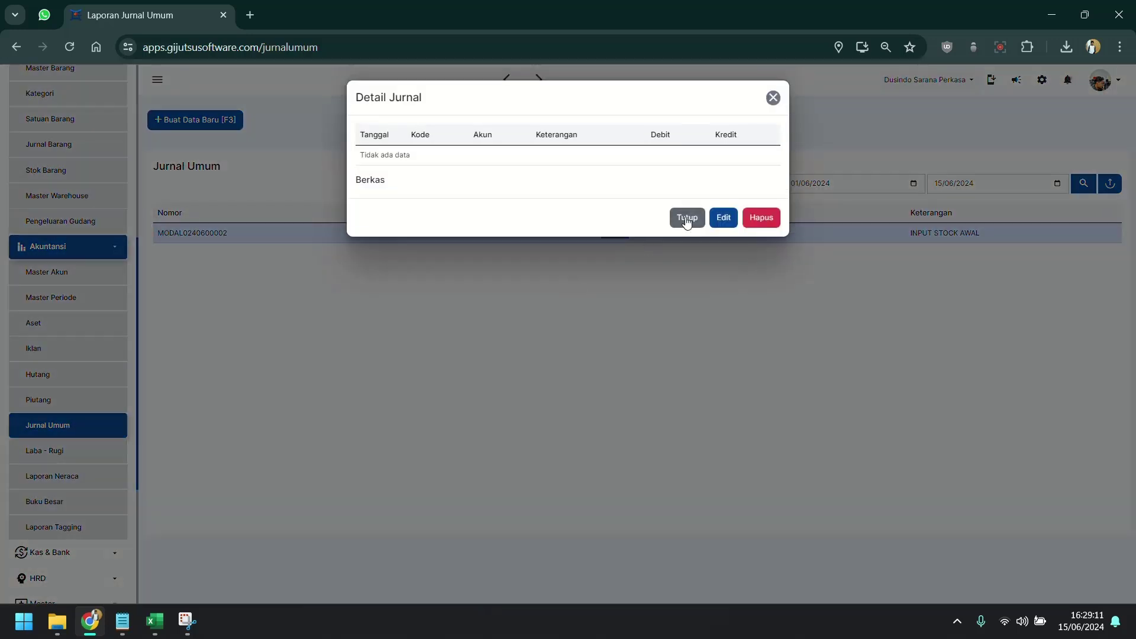
click(687, 219)
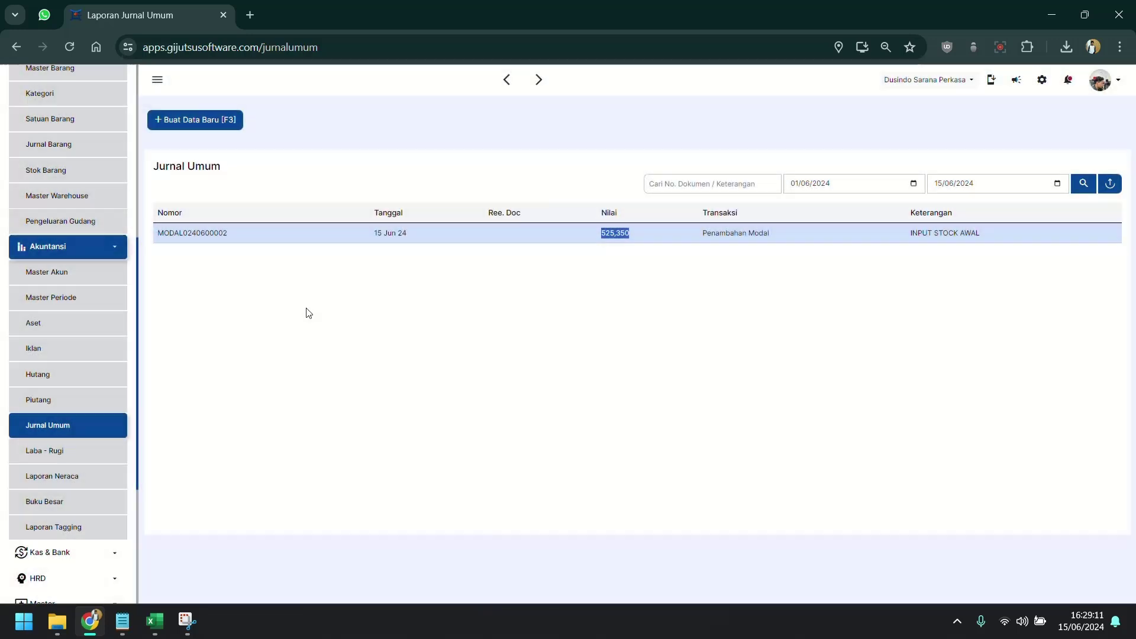
click(279, 323)
scroll(59, 272, up, 6)
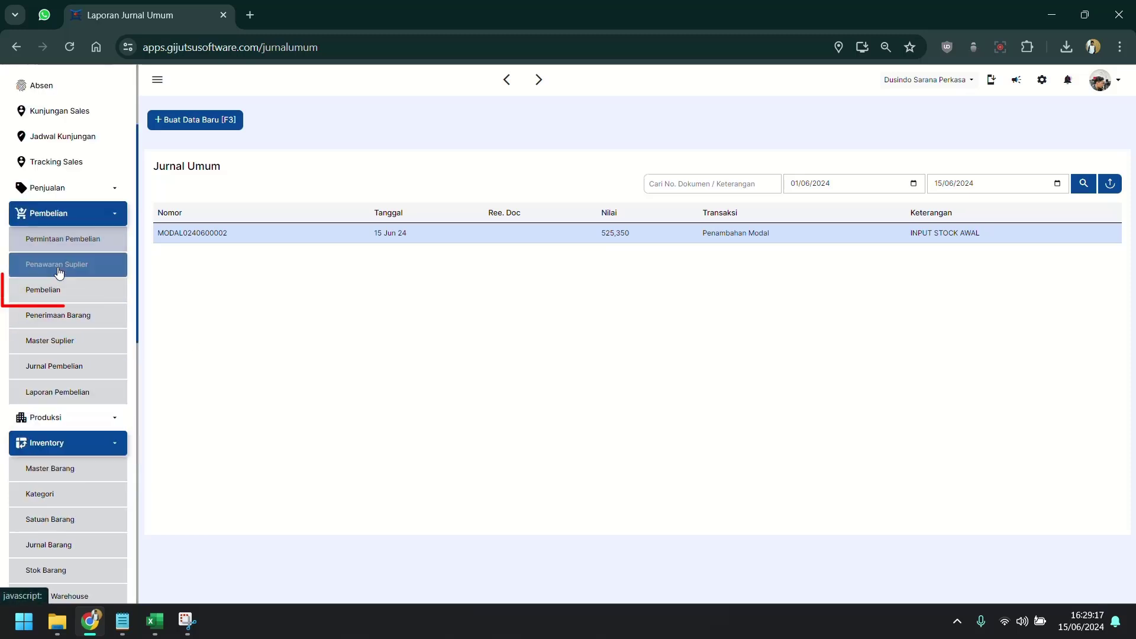
click(58, 290)
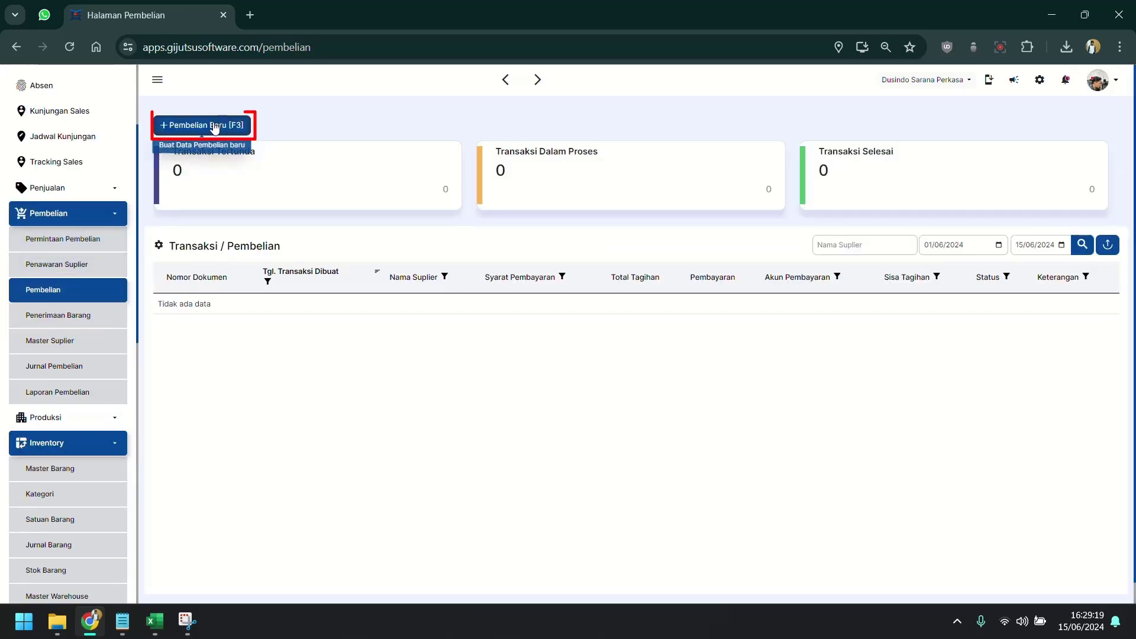
Start a new purchase and add all seven items, BATA MERAH BRAND A through GENTENG BRAND B.
click(215, 126)
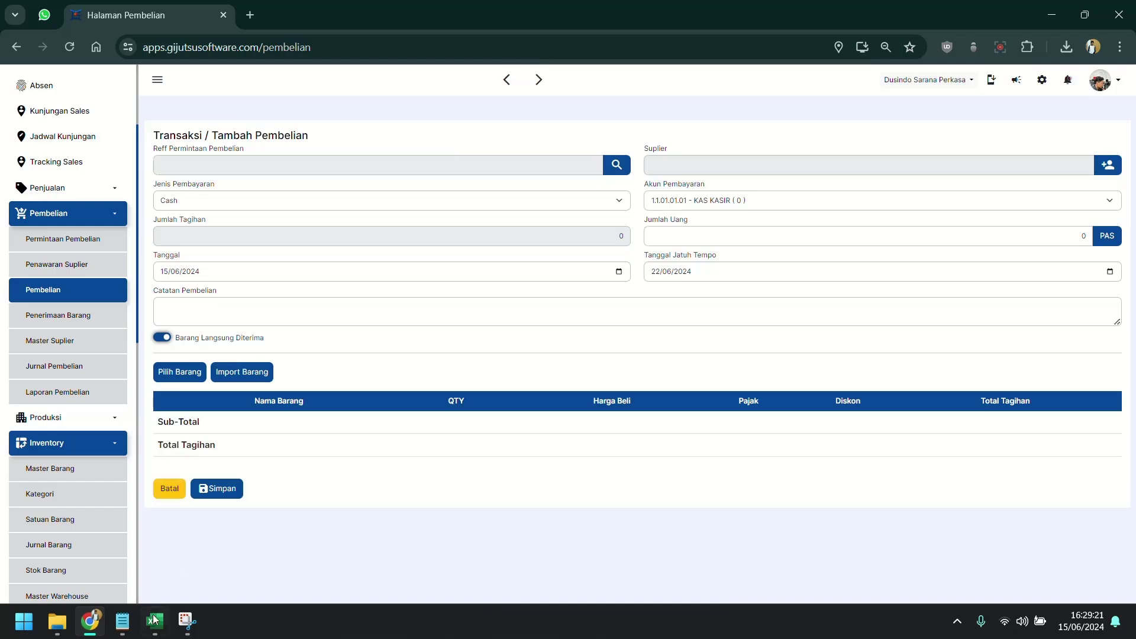
click(154, 619)
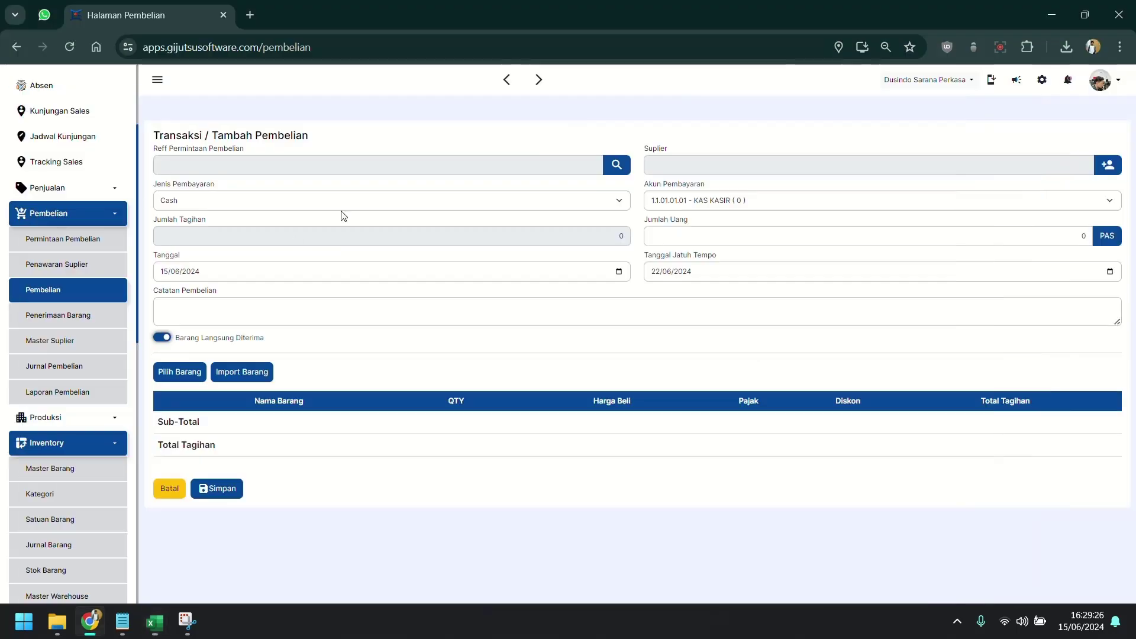
key(alt+Tab)
click(180, 372)
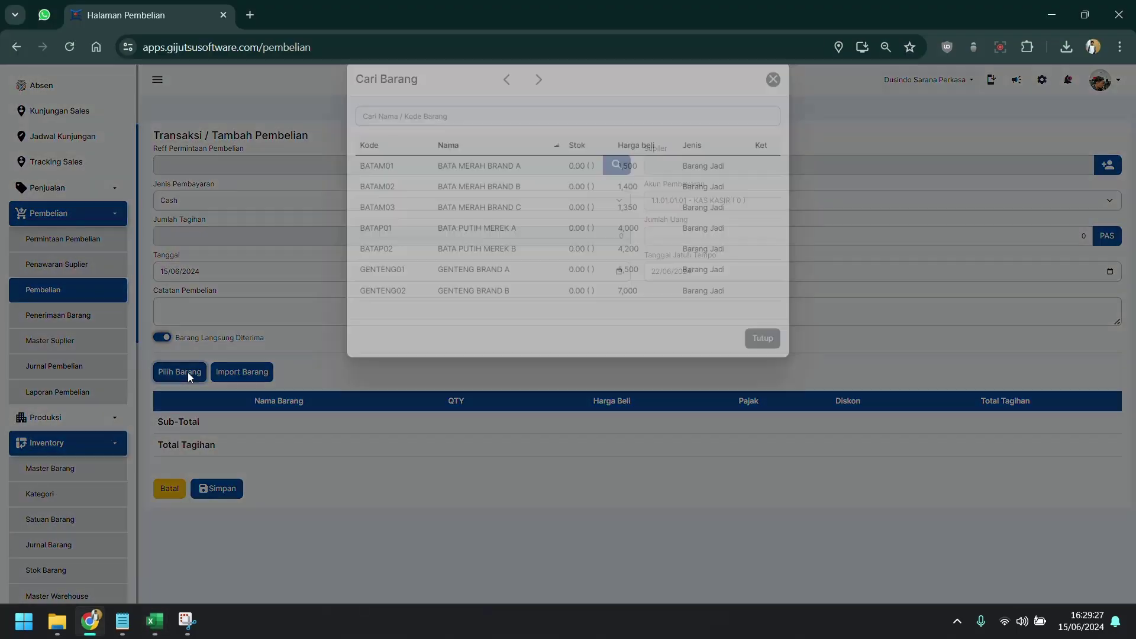
click(378, 183)
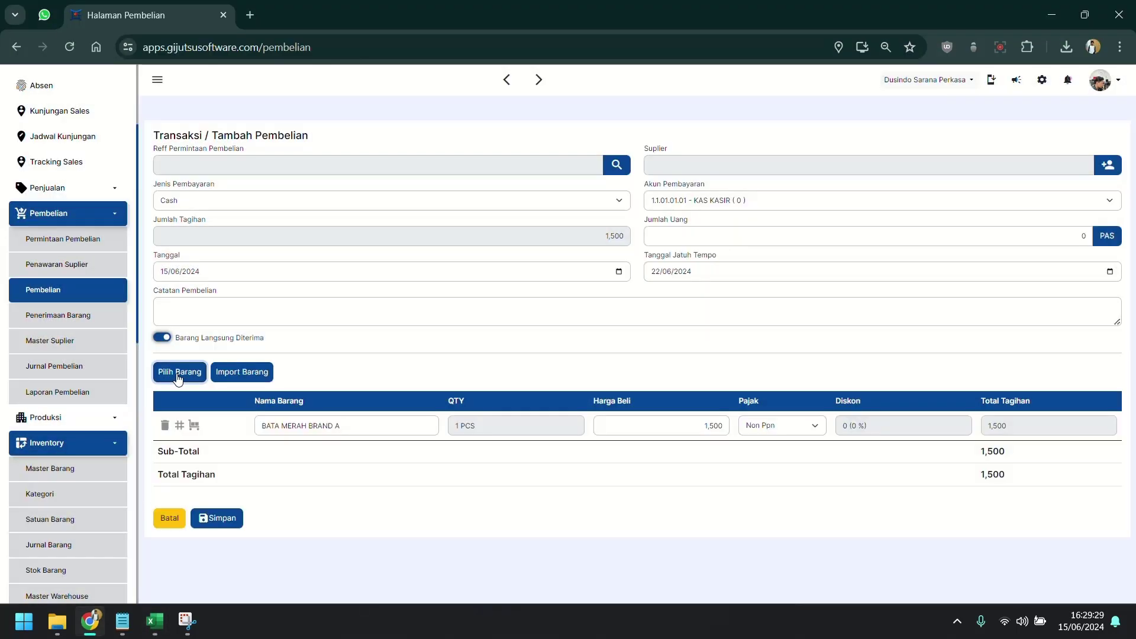
click(180, 372)
click(436, 212)
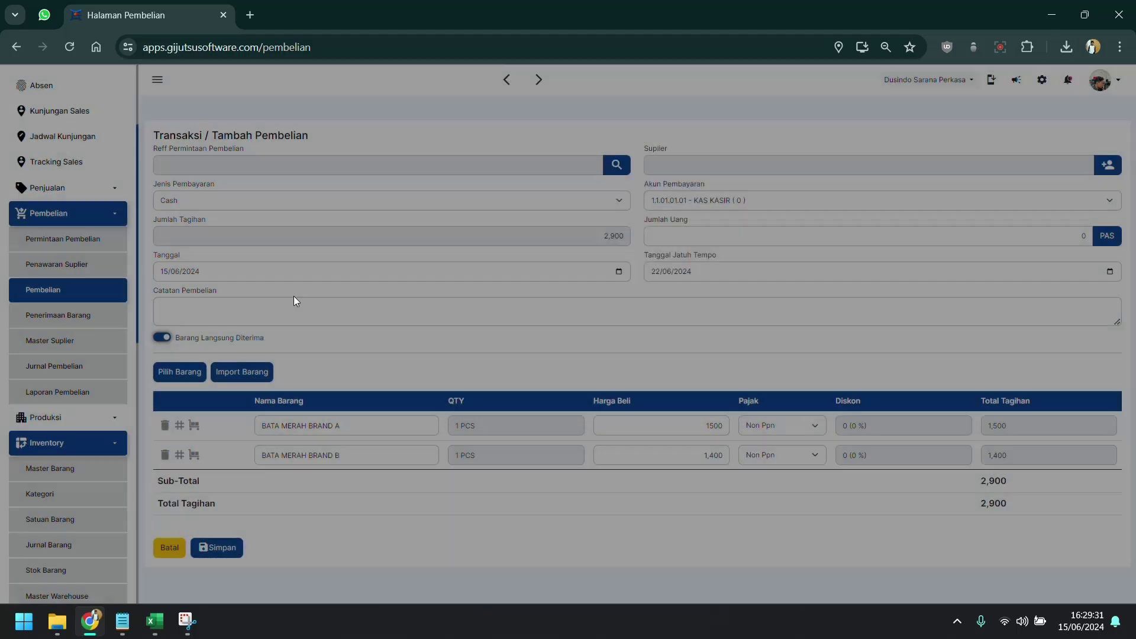
click(185, 377)
click(450, 226)
click(189, 376)
click(499, 248)
click(191, 376)
click(473, 267)
click(197, 382)
click(467, 285)
click(192, 376)
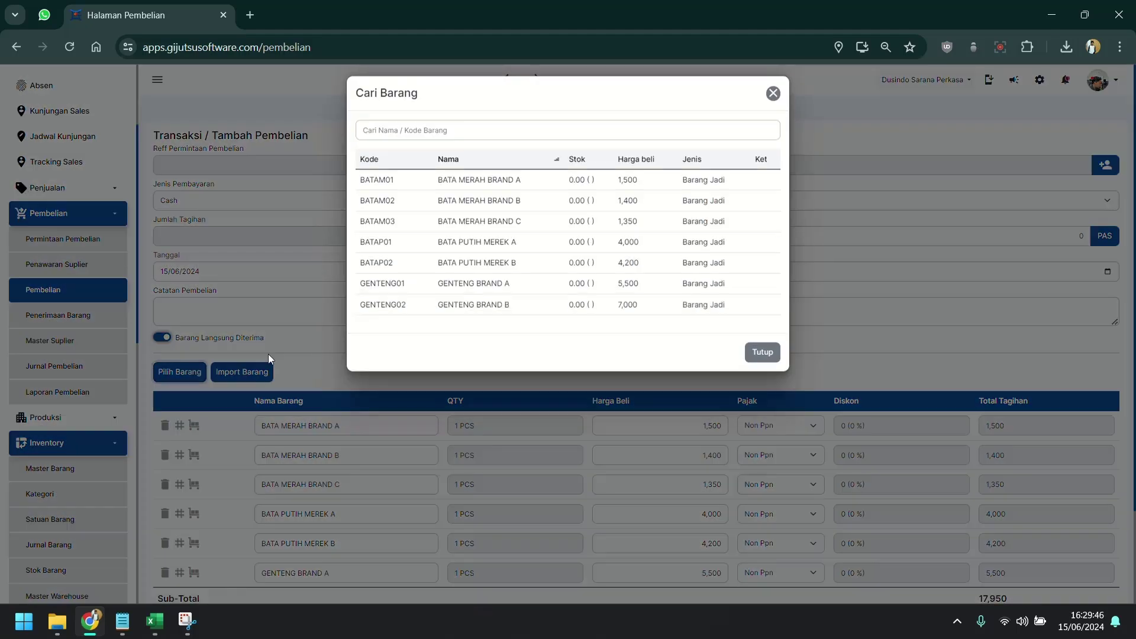
click(467, 305)
Enter item quantities 15, 20, 35, 48, 18, 10 and 15, bringing the total to 525,350.
double_click(479, 425)
text(1520)
click(479, 484)
text(35)
click(486, 514)
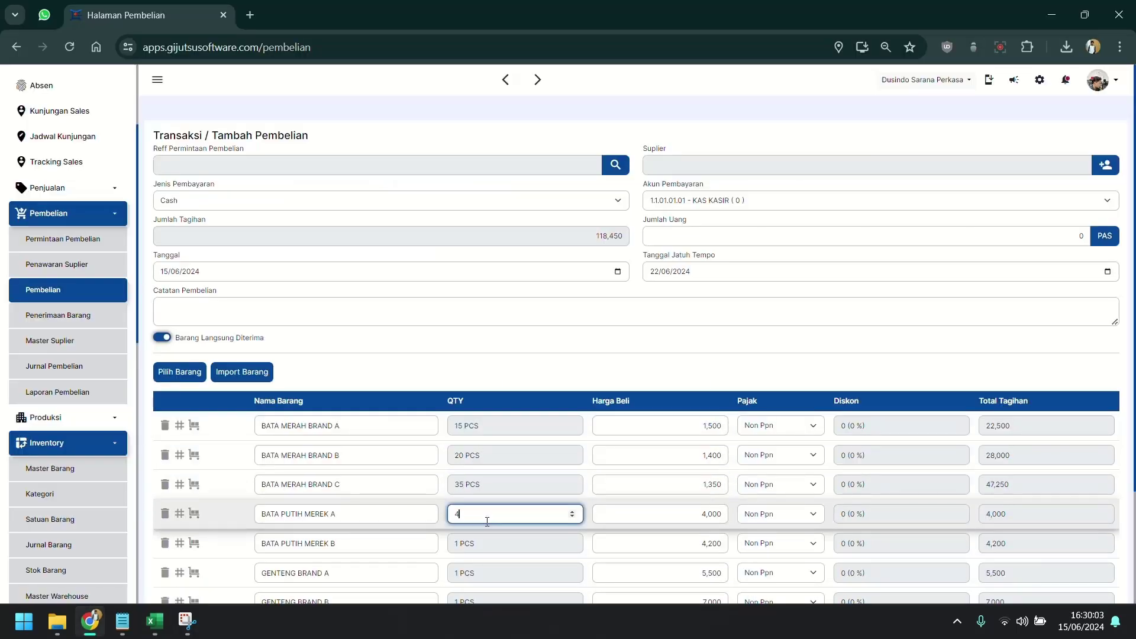
text(48)
click(156, 623)
scroll(491, 449, down, 3)
text(1810)
key(Tab)
click(509, 461)
text(15)
key(Tab)
click(822, 501)
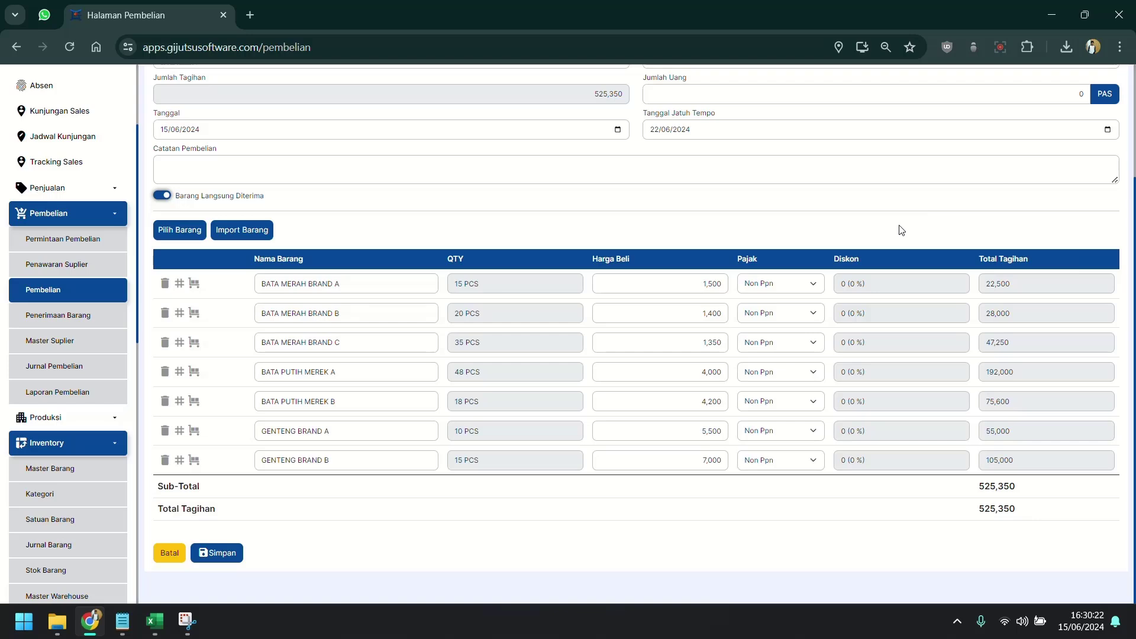
scroll(864, 219, up, 3)
scroll(826, 208, down, 3)
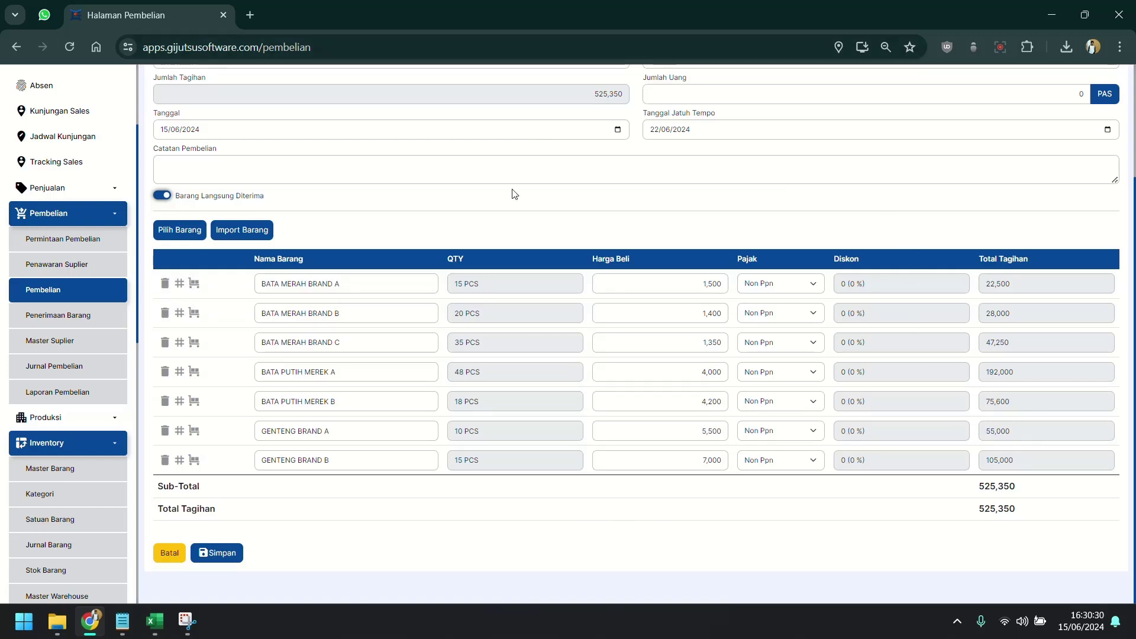
scroll(568, 324, up, 3)
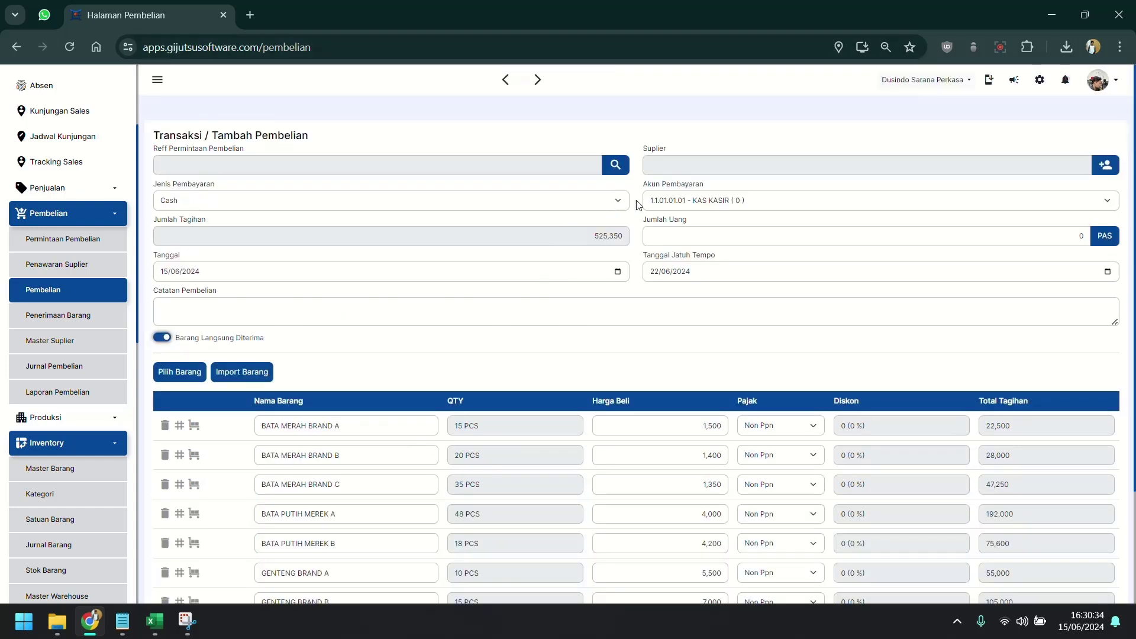
Set payment to Transfer, choose the supplier, and pay the full amount with PAS.
click(575, 202)
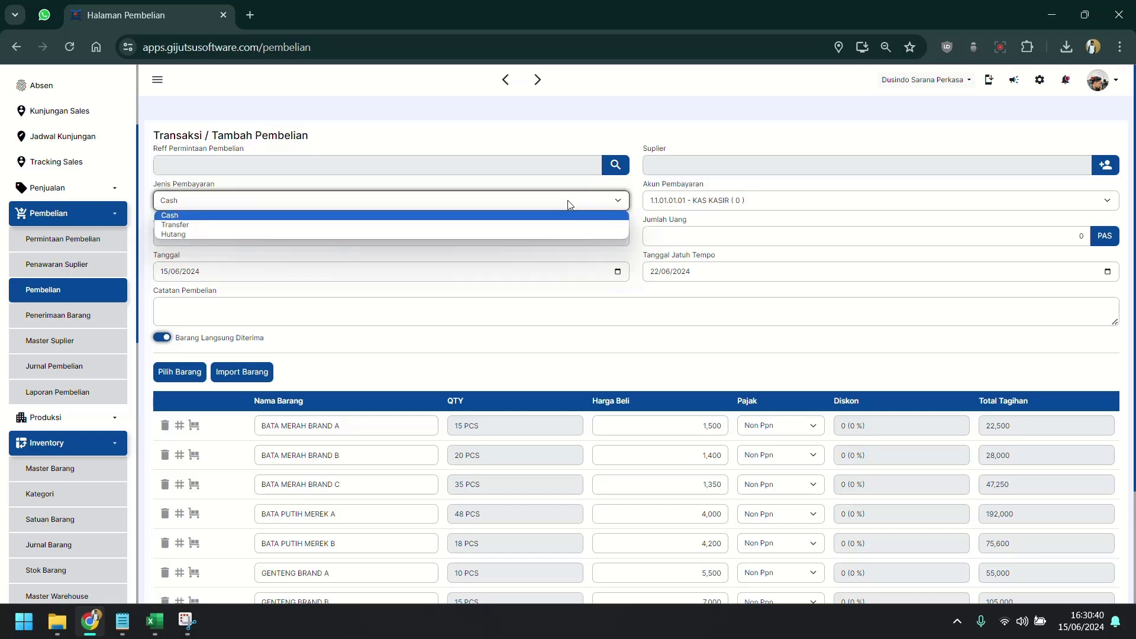
click(514, 225)
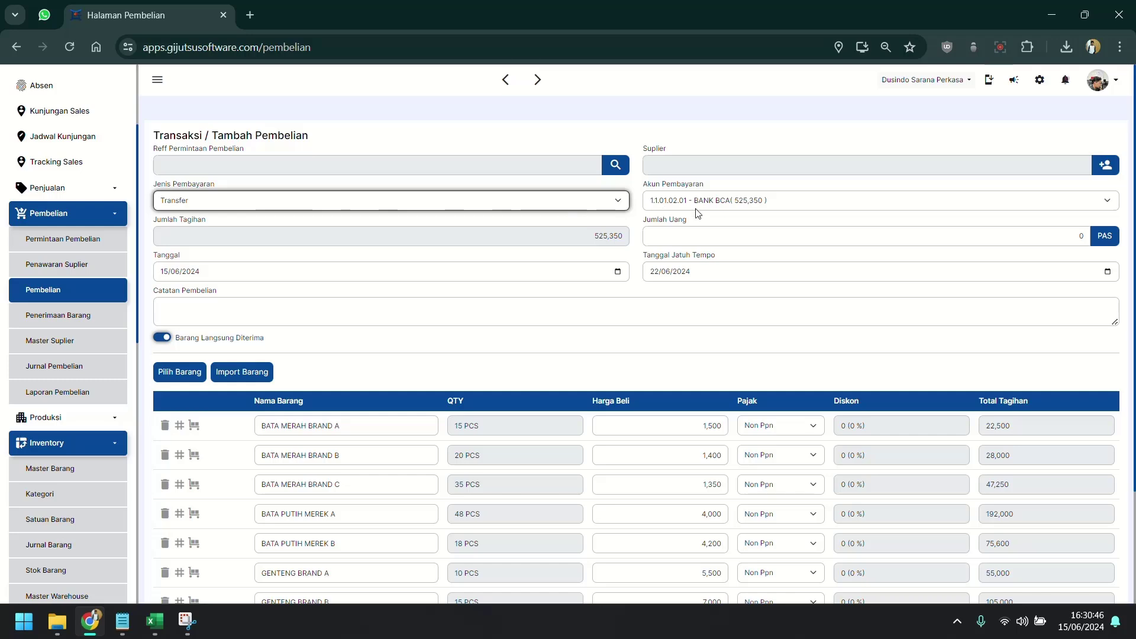
click(784, 159)
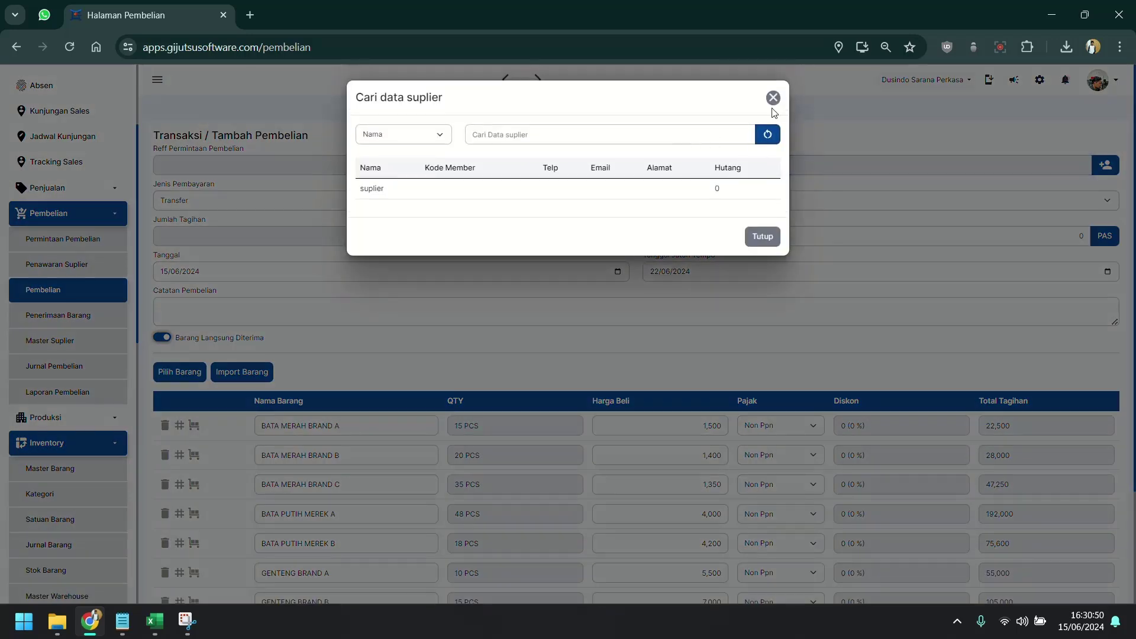
click(473, 193)
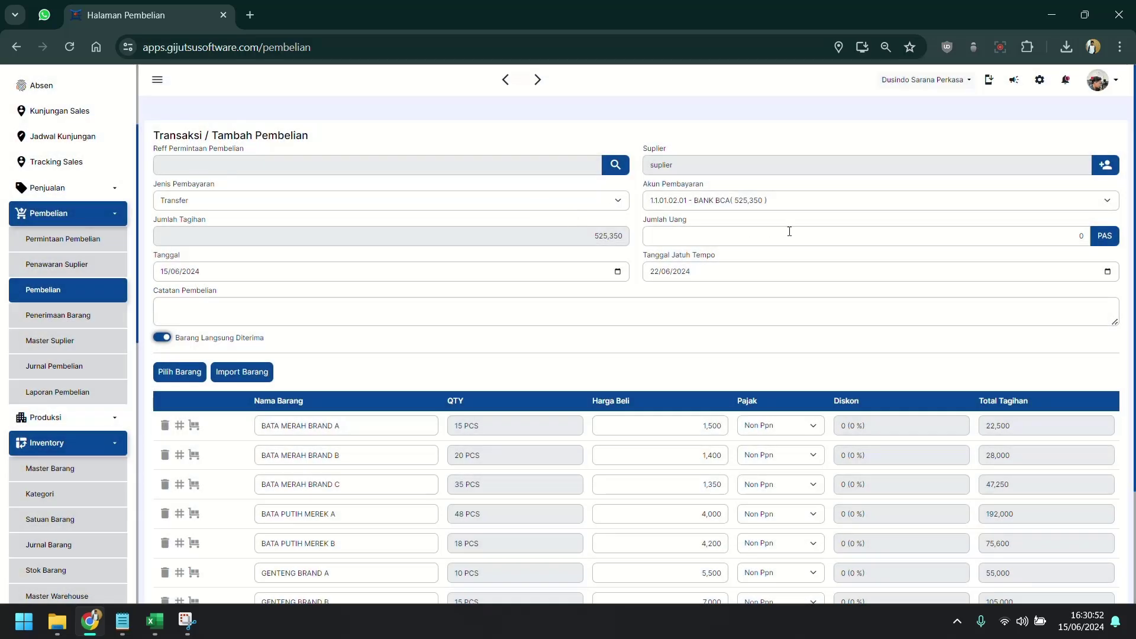
click(1104, 236)
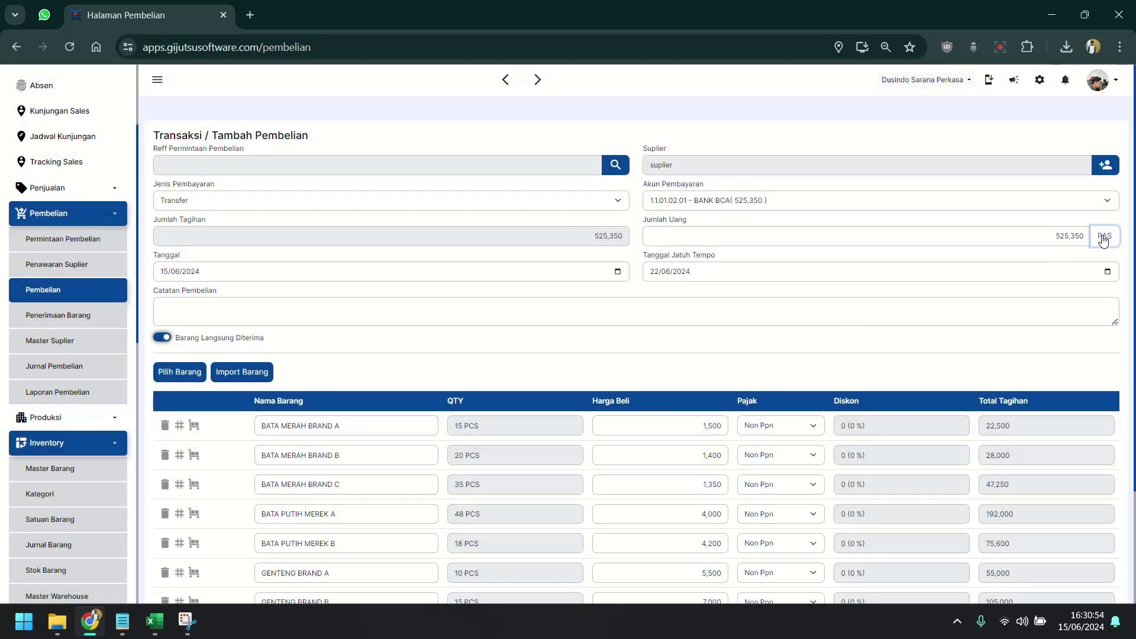
Add the purchase note INPUT STOCK AWAL and save the purchase.
click(352, 323)
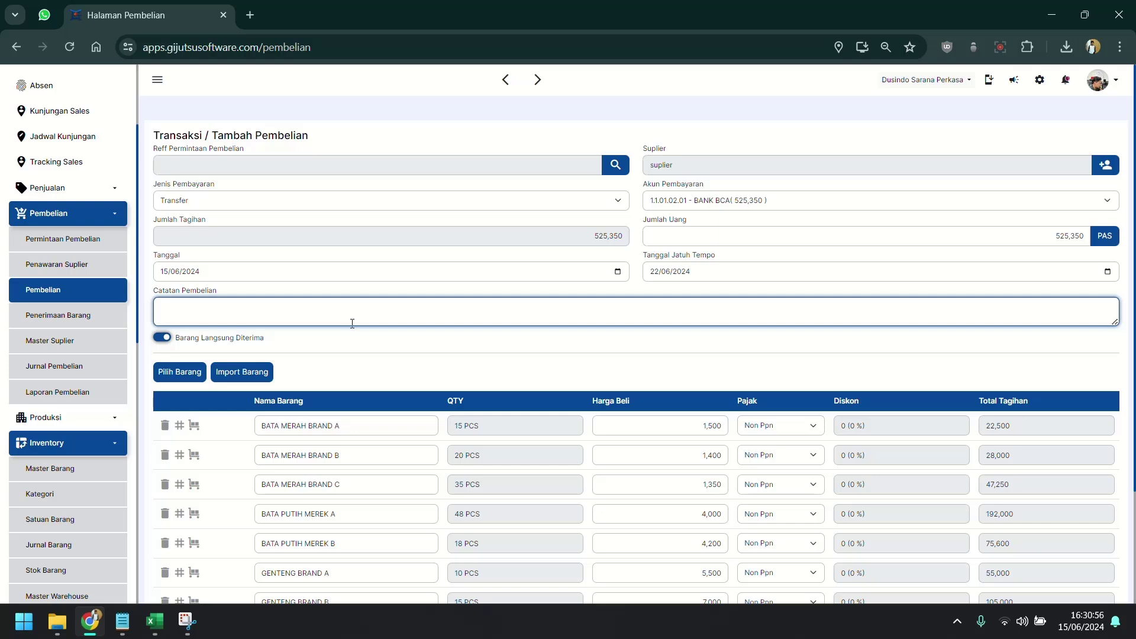
text(INPUT STOCK AWAL)
click(377, 344)
scroll(488, 360, down, 2)
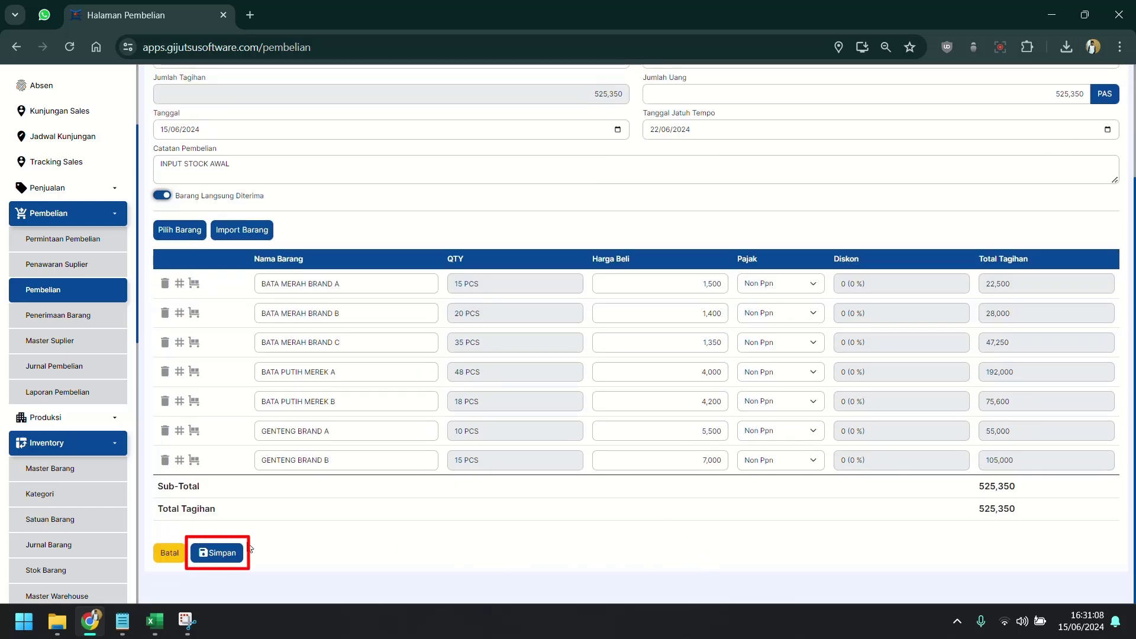
click(224, 554)
scroll(81, 335, down, 2)
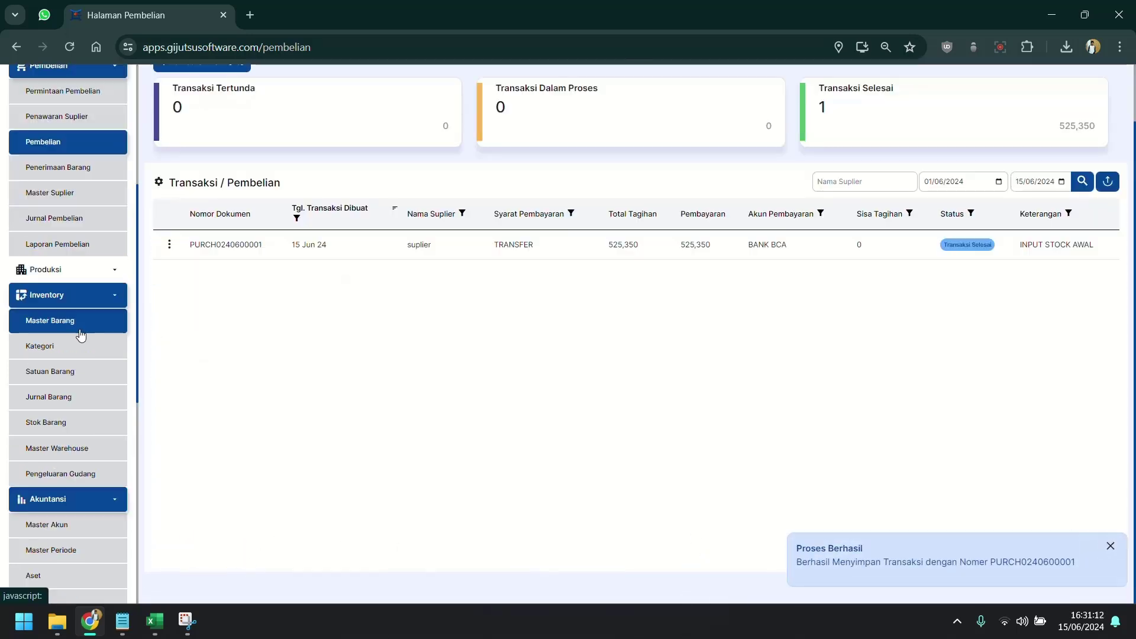
Review the Stok Barang report, then confirm Master Barang shows stock from BATAM01 (15) to GENTENG02 (15).
click(77, 423)
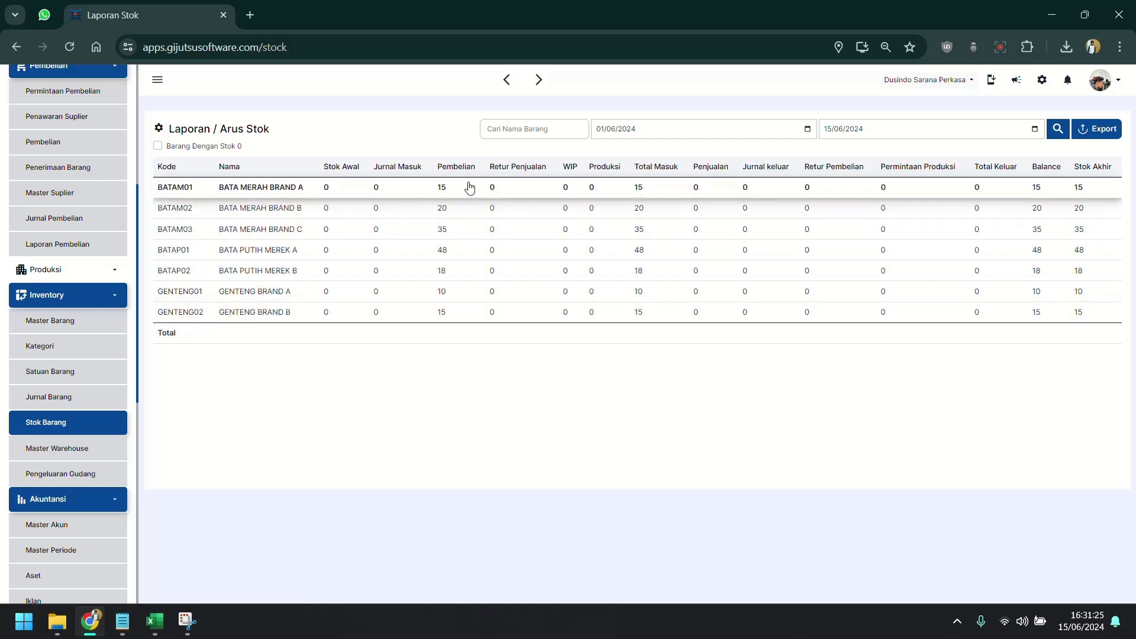
click(66, 322)
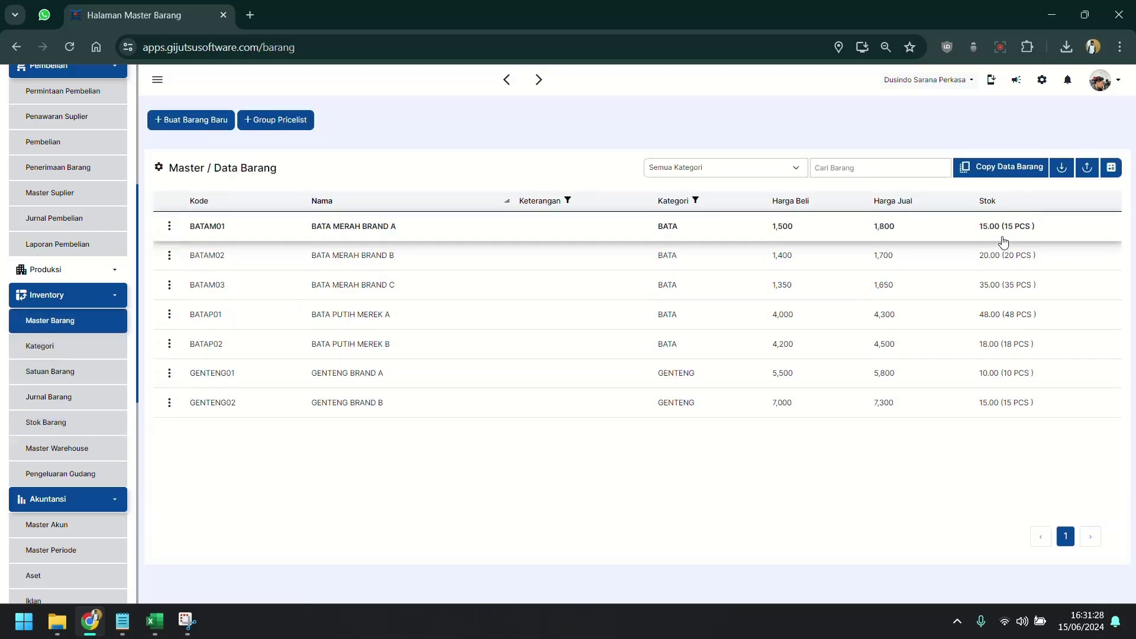
click(110, 501)
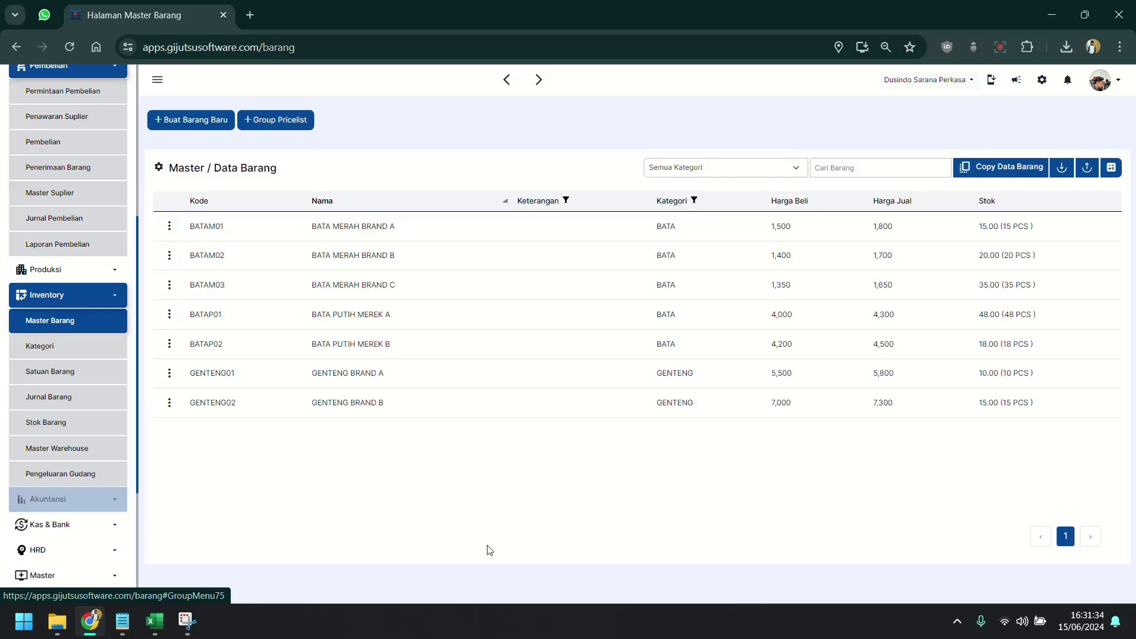
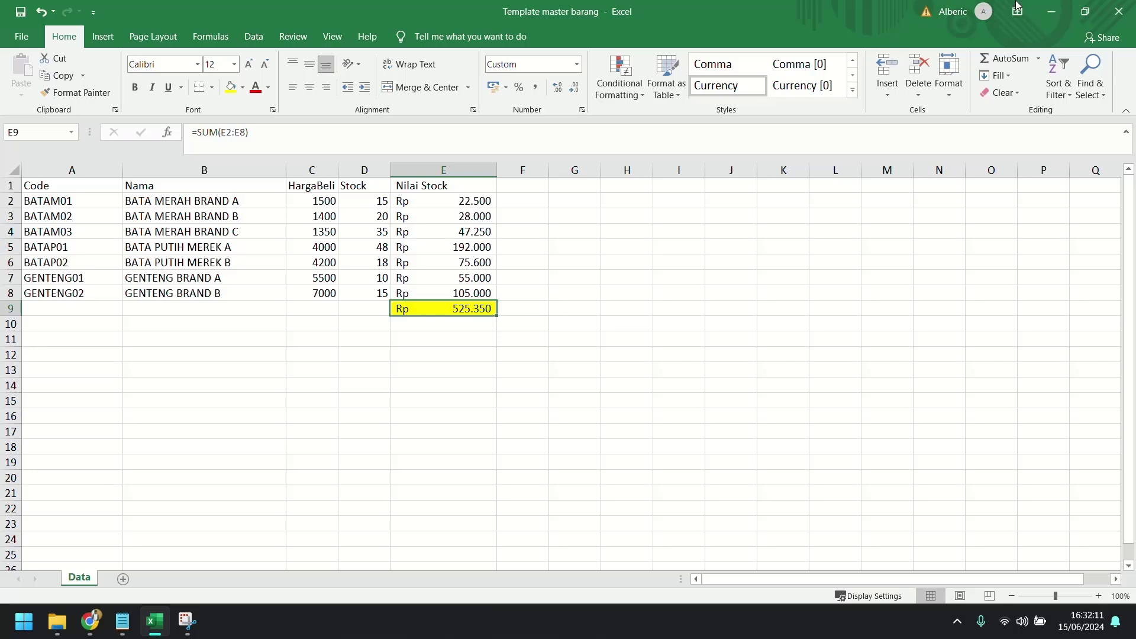
Minimize the Excel stock sheet and bring up the Pembelian list with the 525,350 opening-stock purchase.
click(1042, 14)
scroll(71, 284, up, 3)
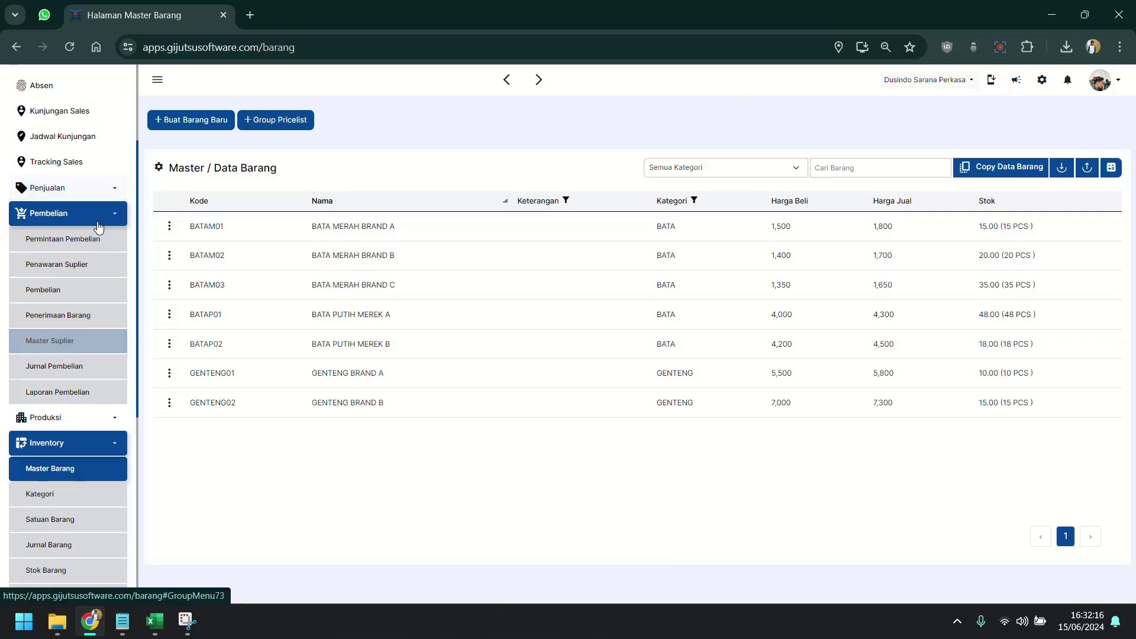
click(73, 292)
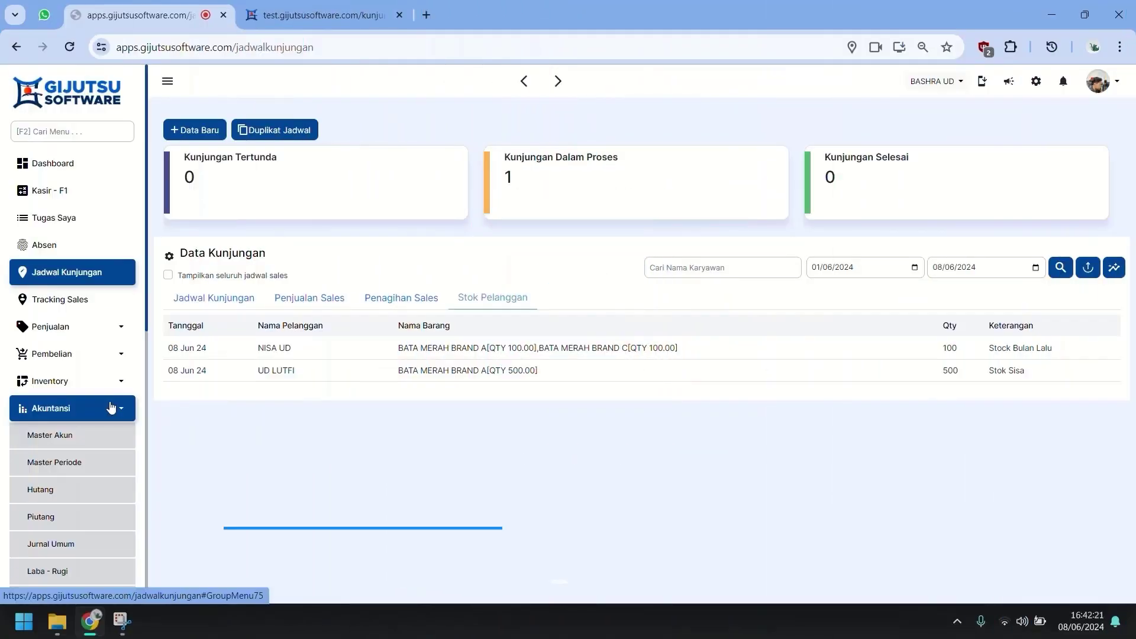
Collapse the Akuntansi and Kas & Bank menus, then switch Live Tracking Karyawan On under HRD settings.
click(111, 407)
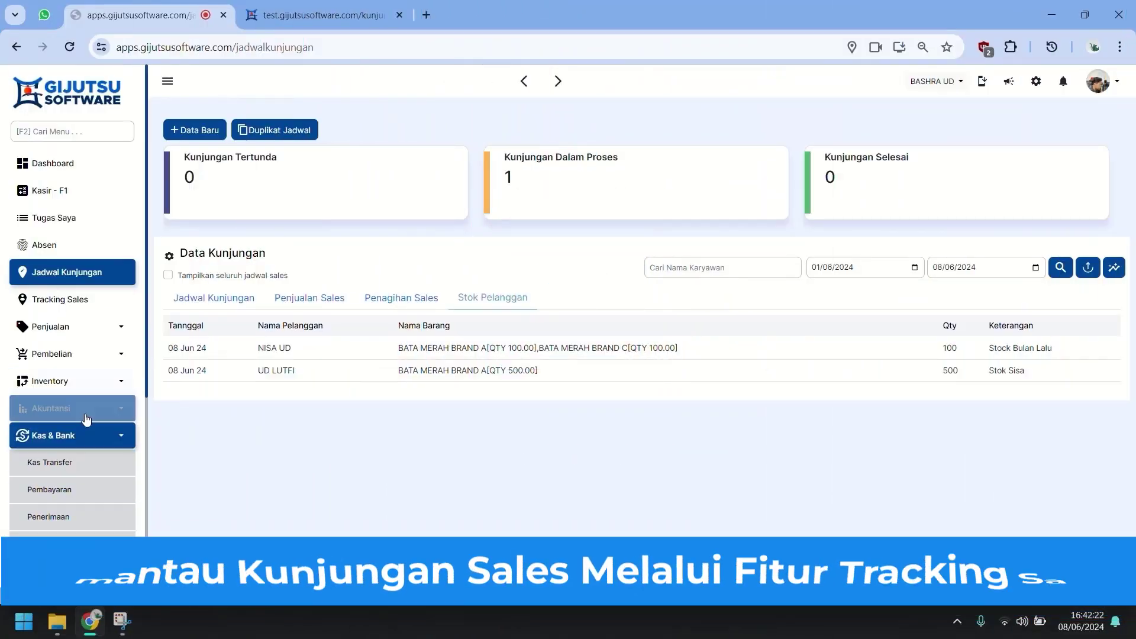
click(89, 435)
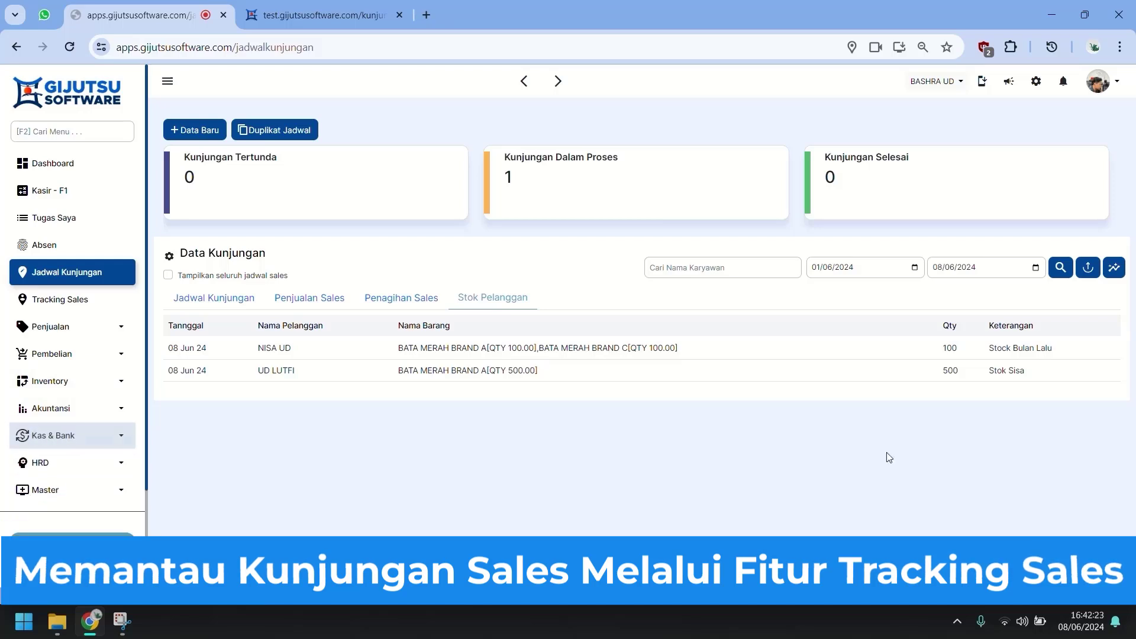
click(1036, 82)
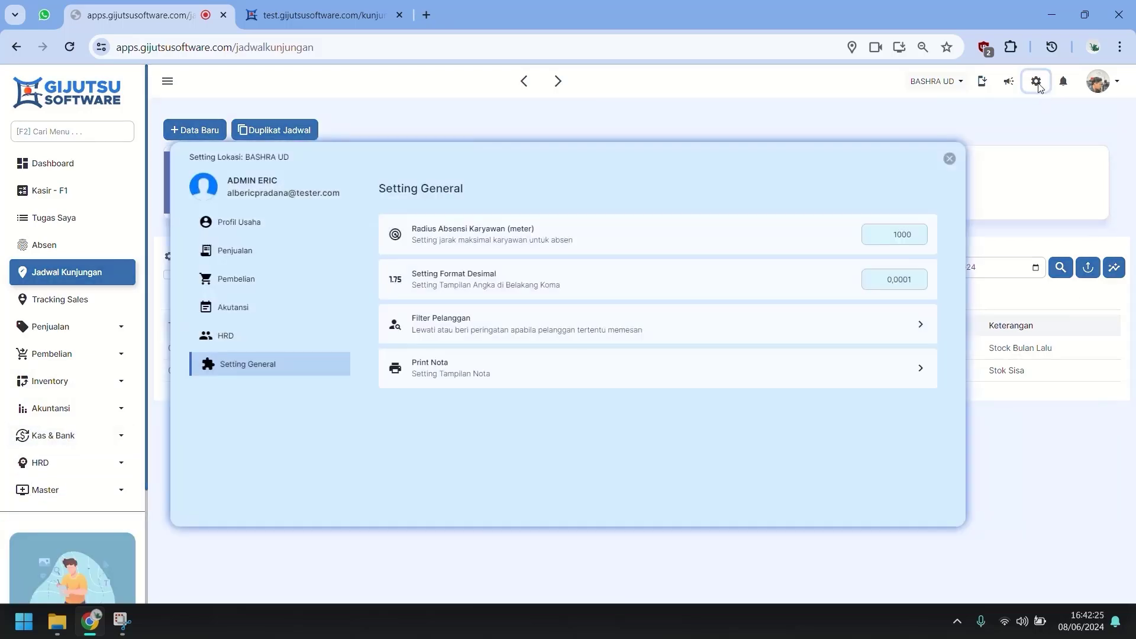
click(251, 342)
scroll(791, 443, down, 3)
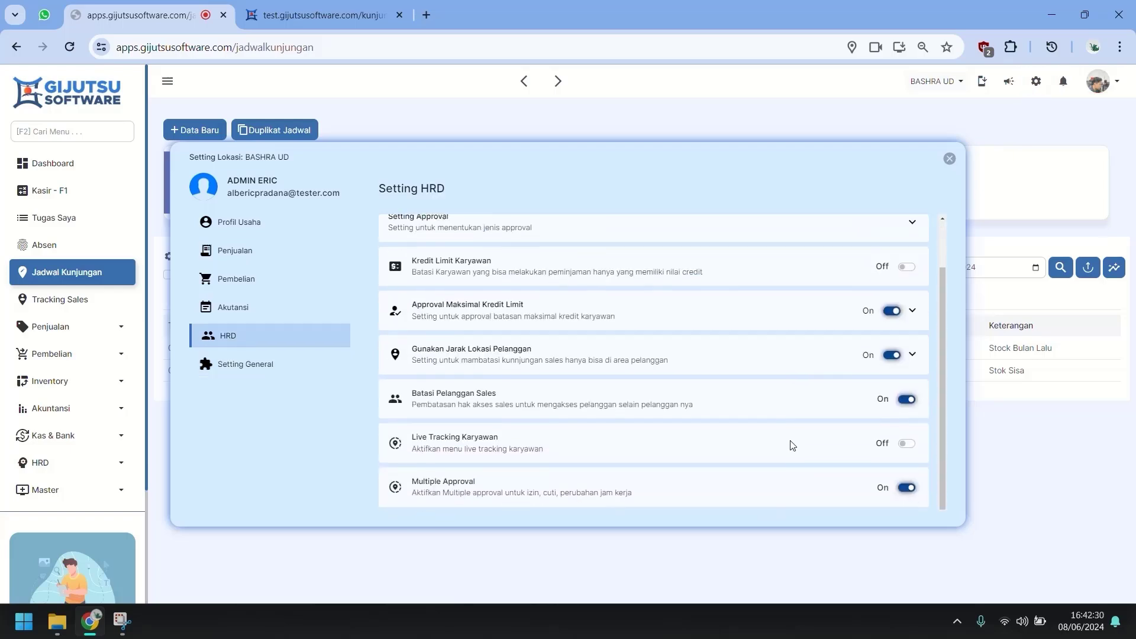
click(907, 441)
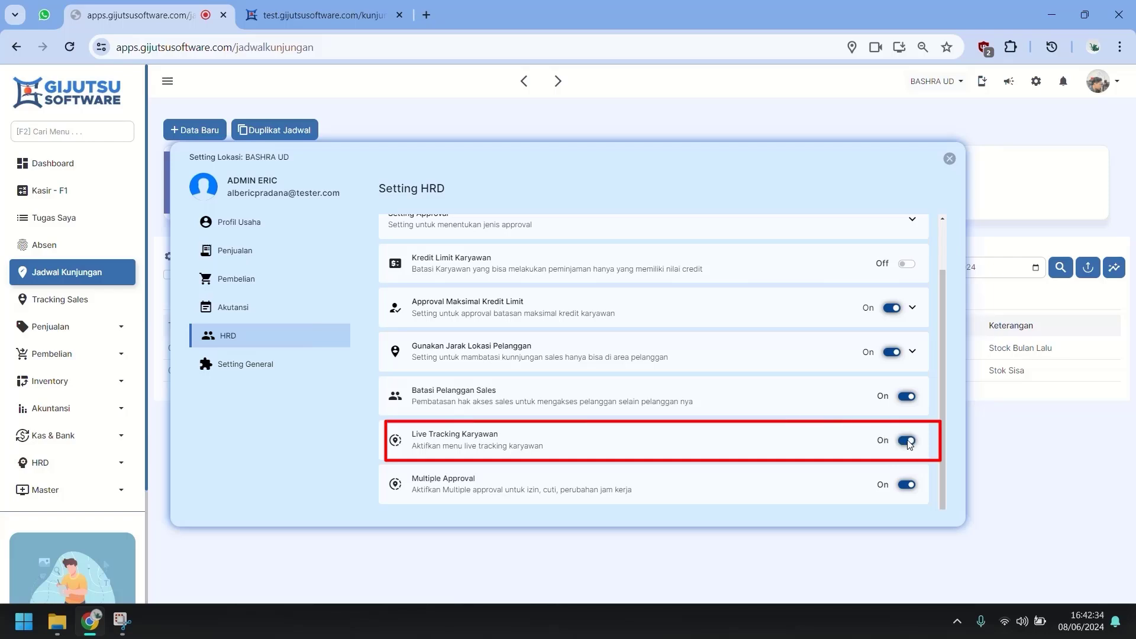
click(949, 162)
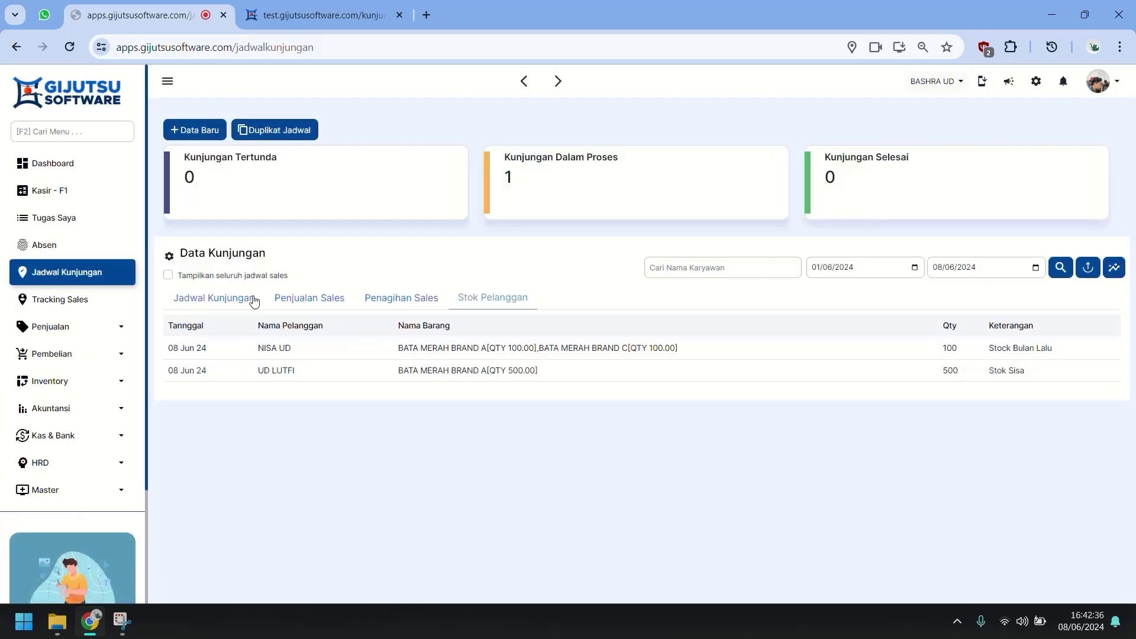
In Tracking Sales, set employee 20240003's Live Tracking to Aktif on the Chrome device and save.
click(94, 306)
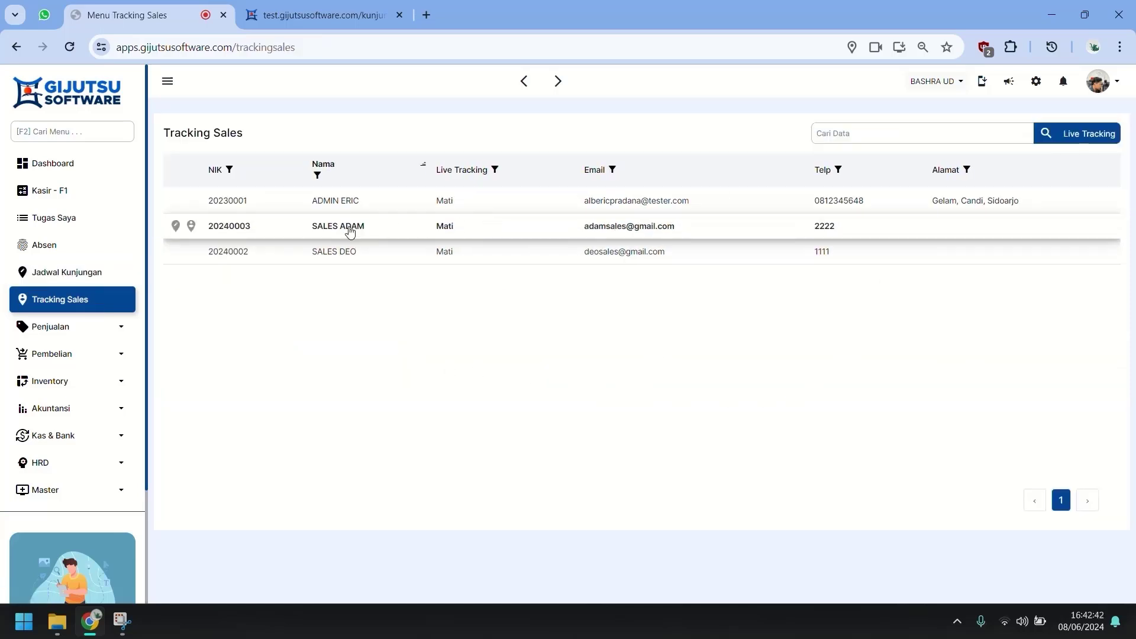
click(274, 230)
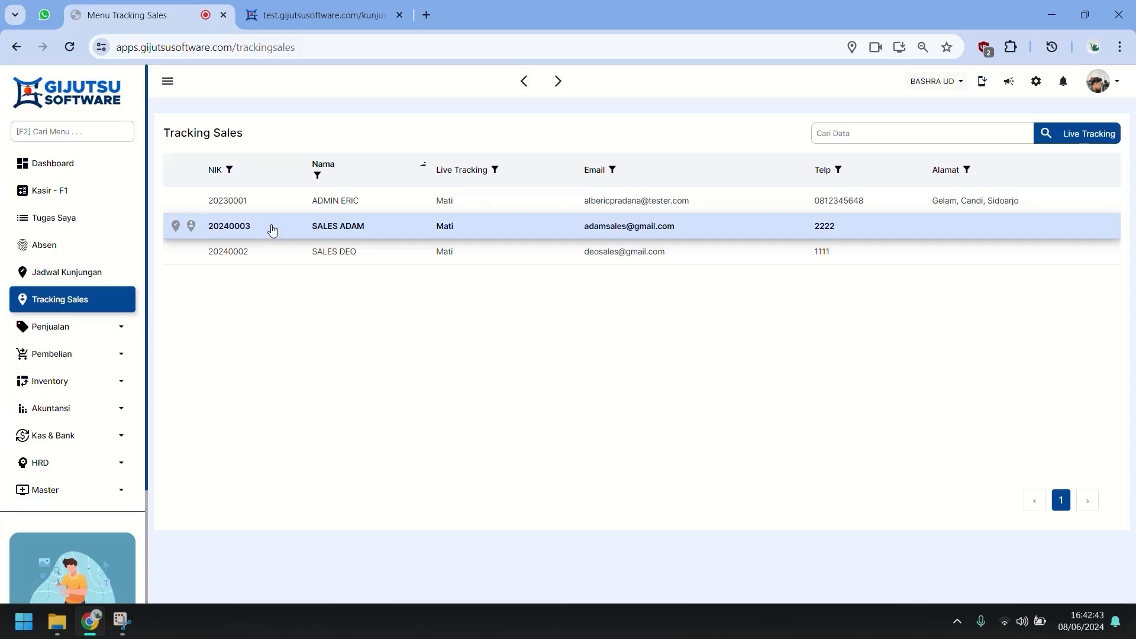
click(177, 226)
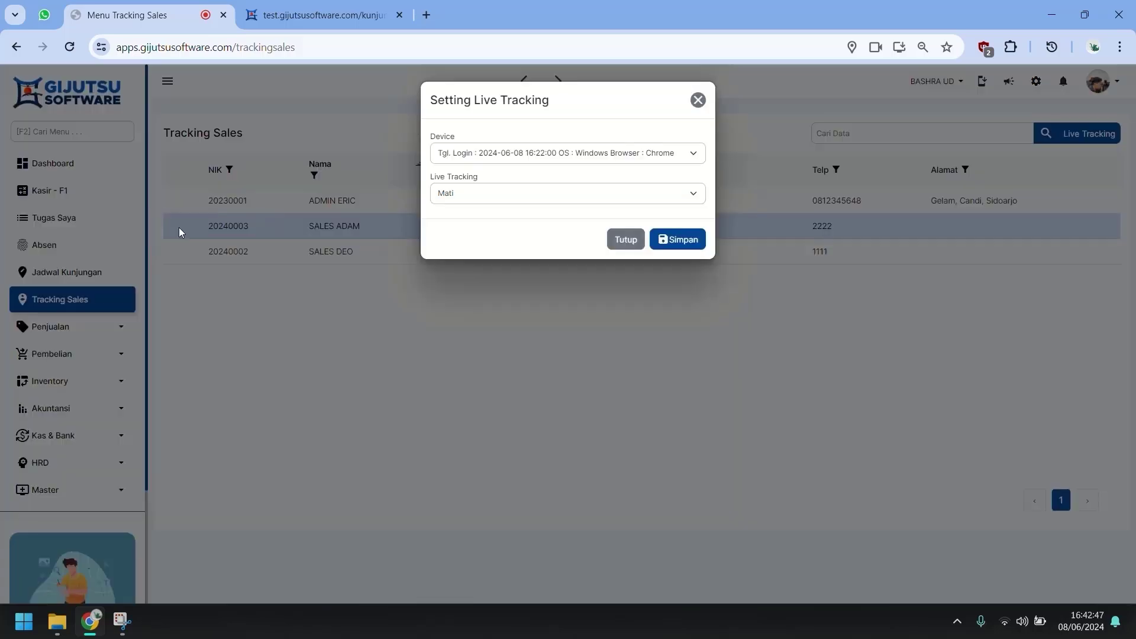
click(473, 191)
click(469, 208)
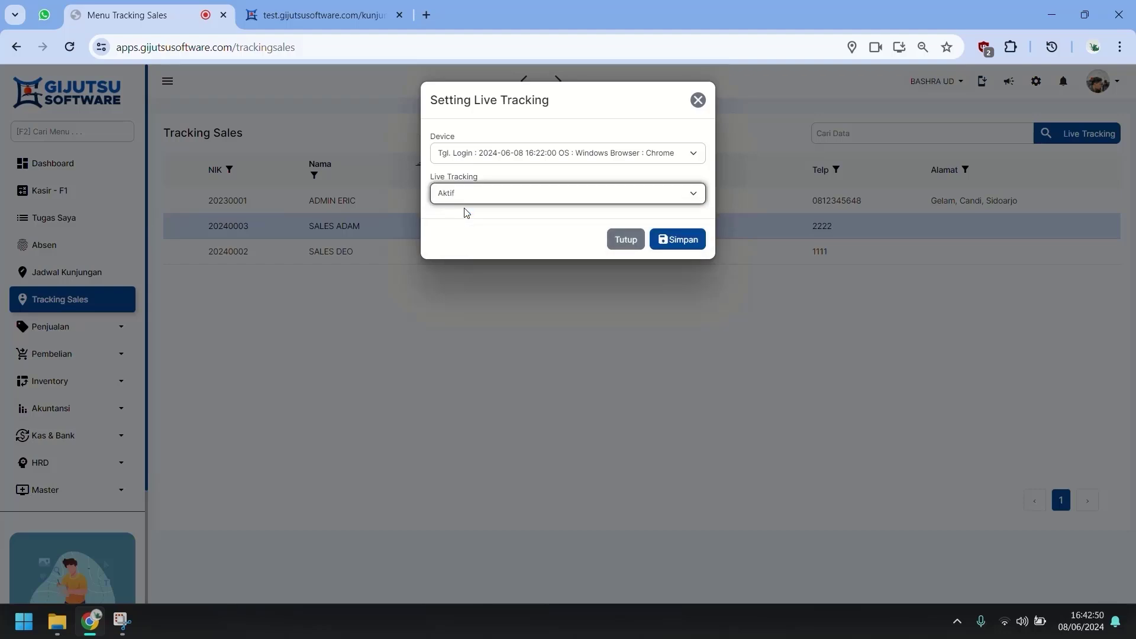
click(525, 158)
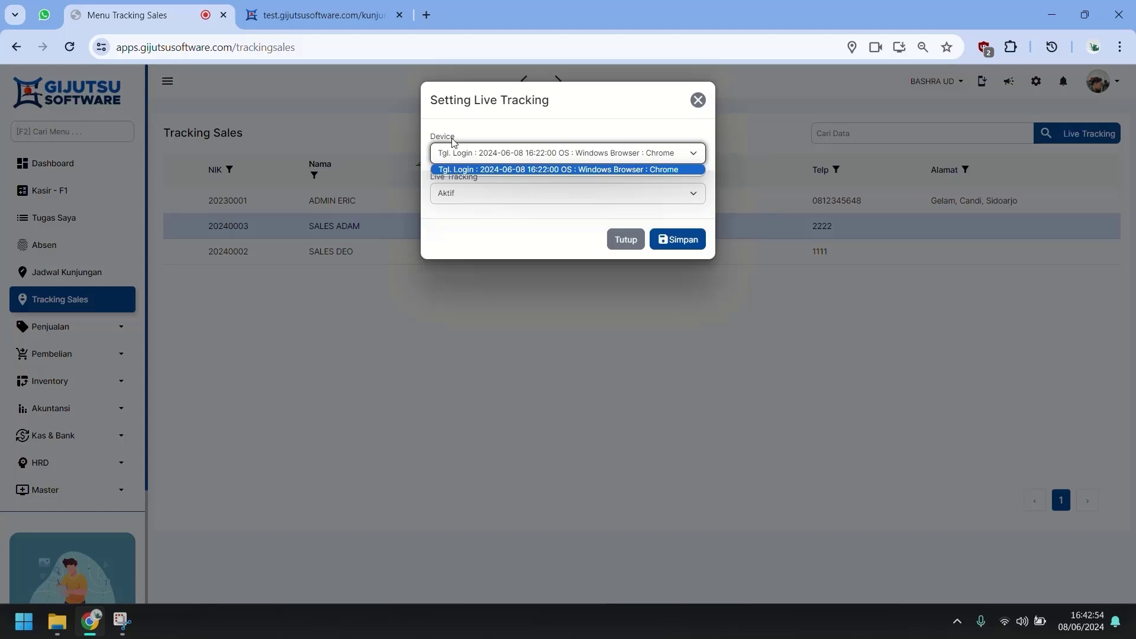
click(574, 169)
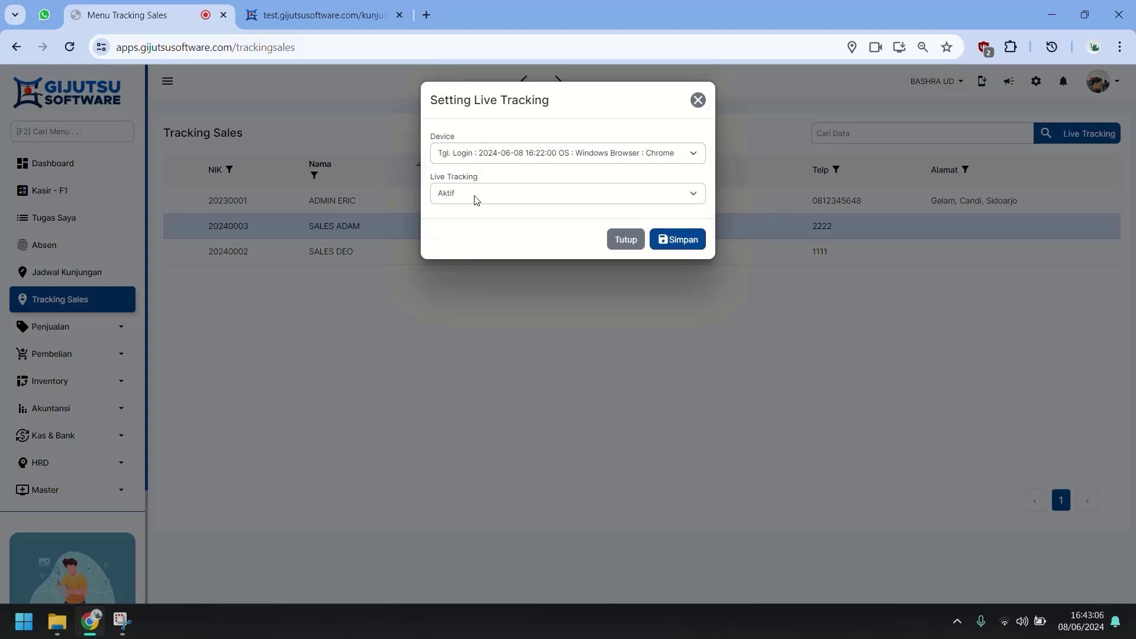
click(694, 244)
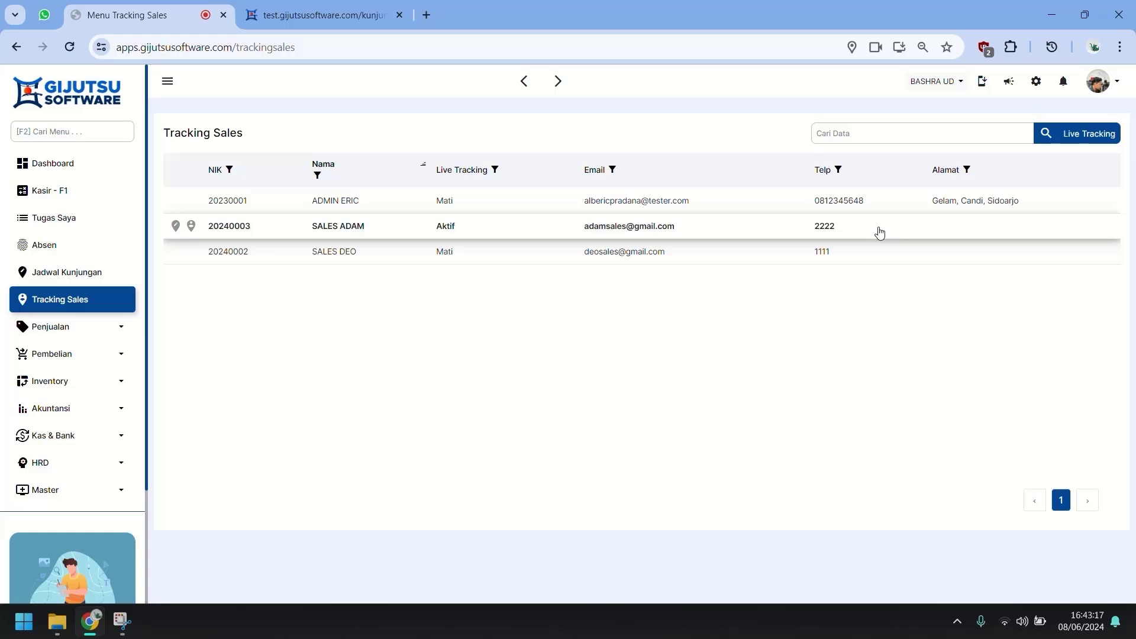
click(192, 227)
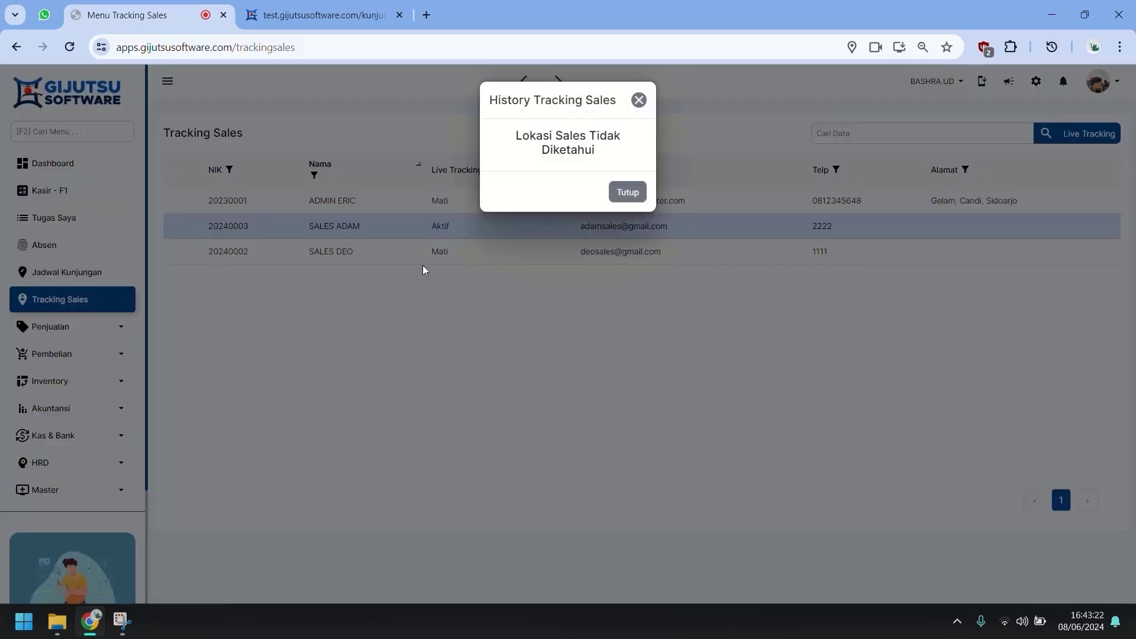
click(624, 196)
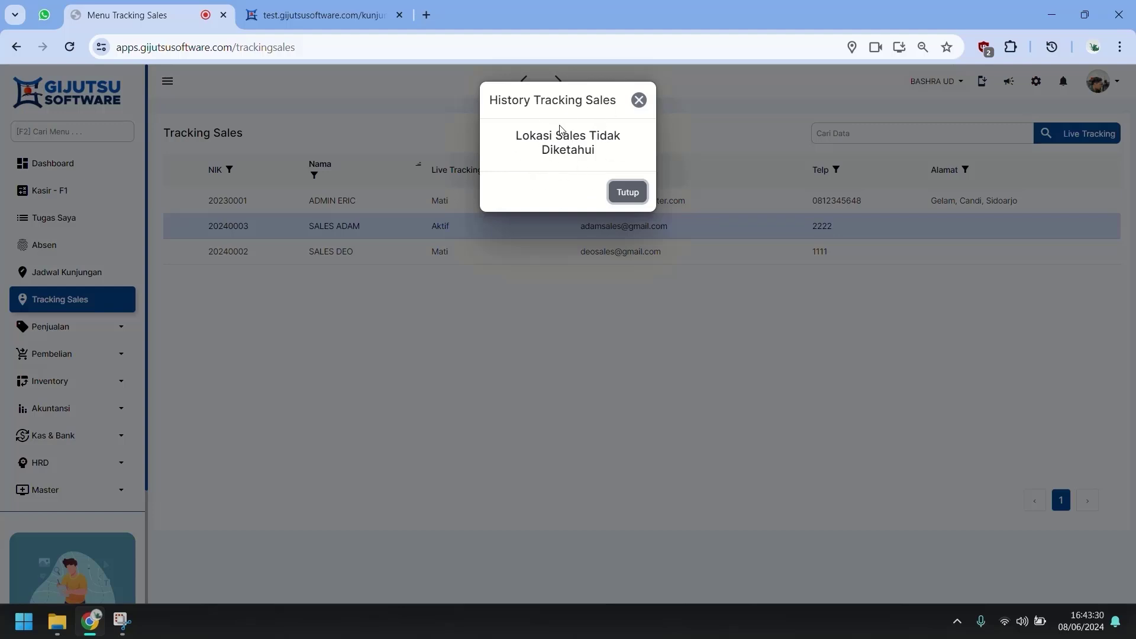
click(623, 195)
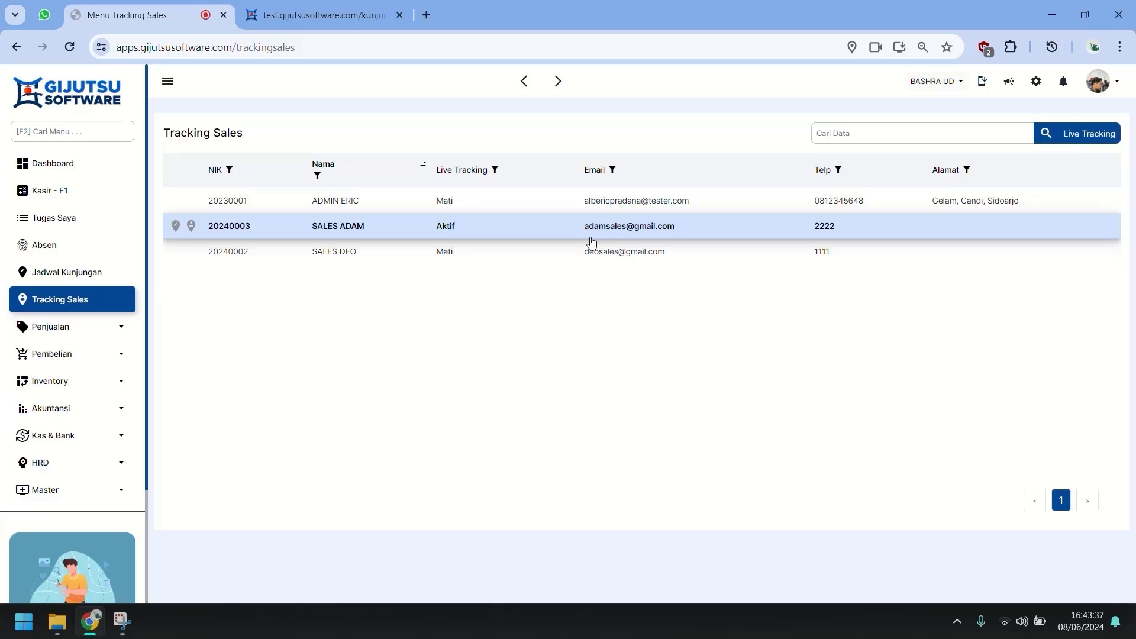
Reload the salesperson's Kunjungan Sales tab, confirm Location is allowed, and go back to Tracking Sales.
click(313, 15)
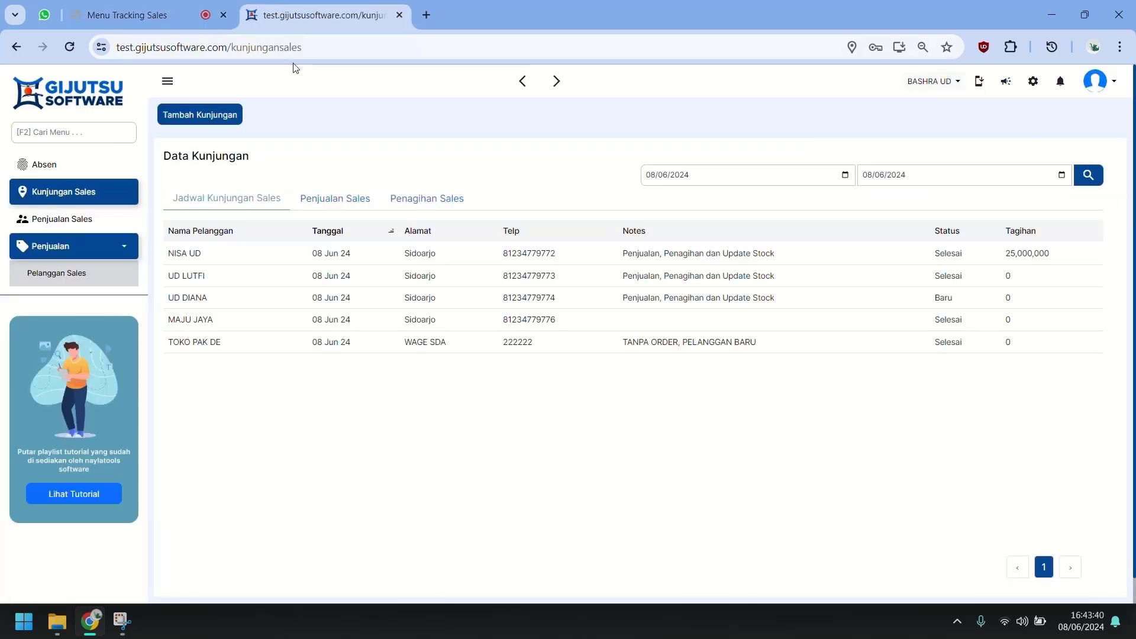
click(323, 49)
key(Return)
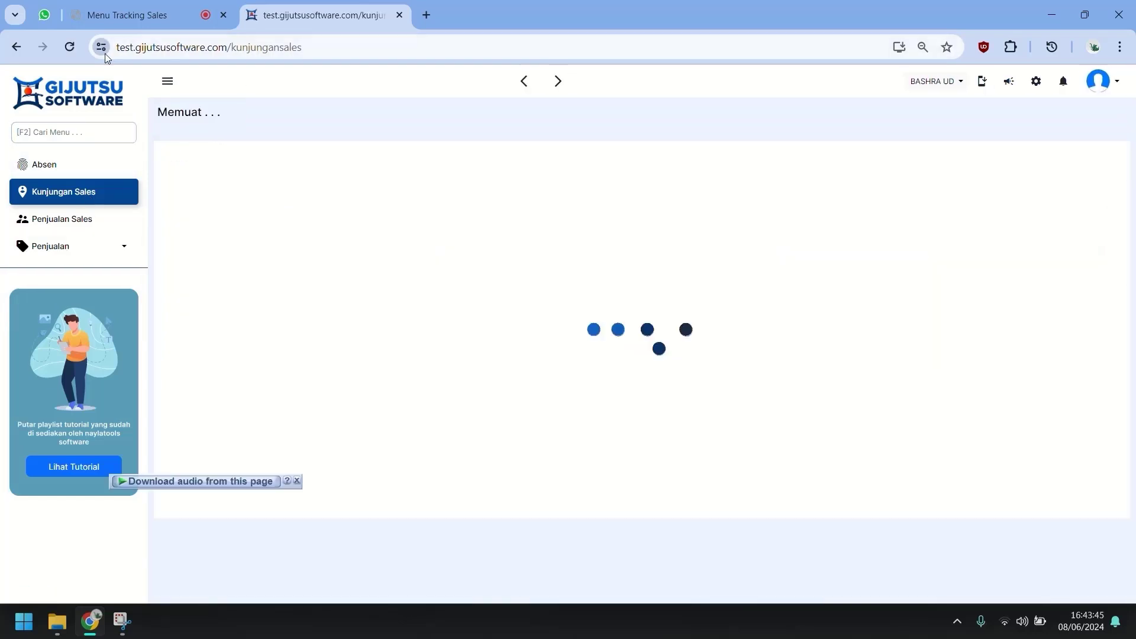
click(104, 53)
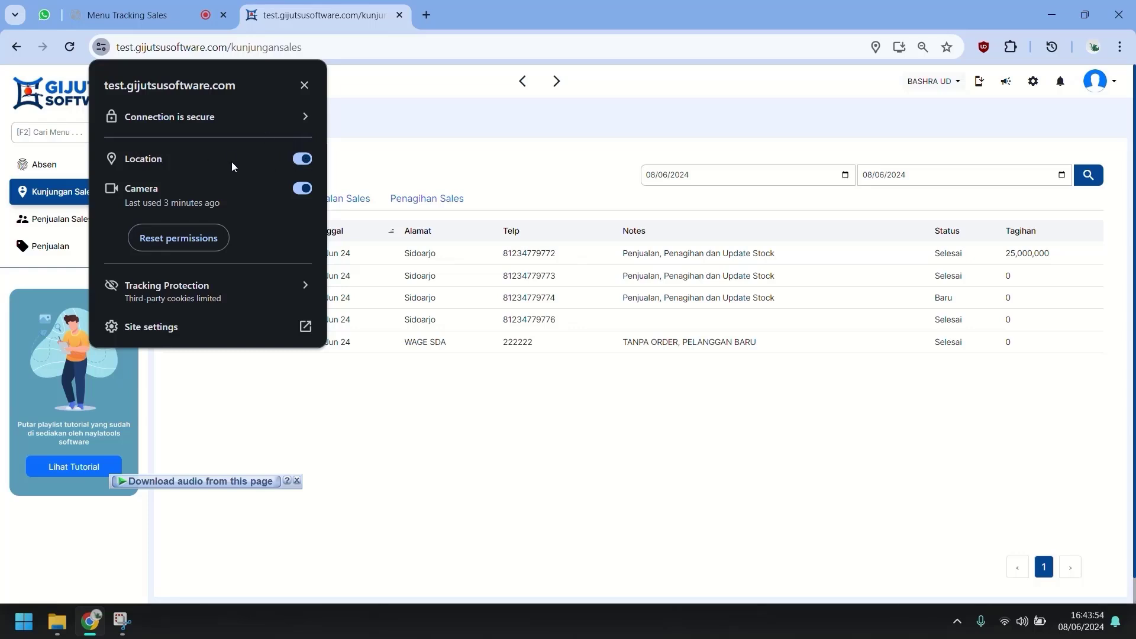
click(304, 85)
click(164, 24)
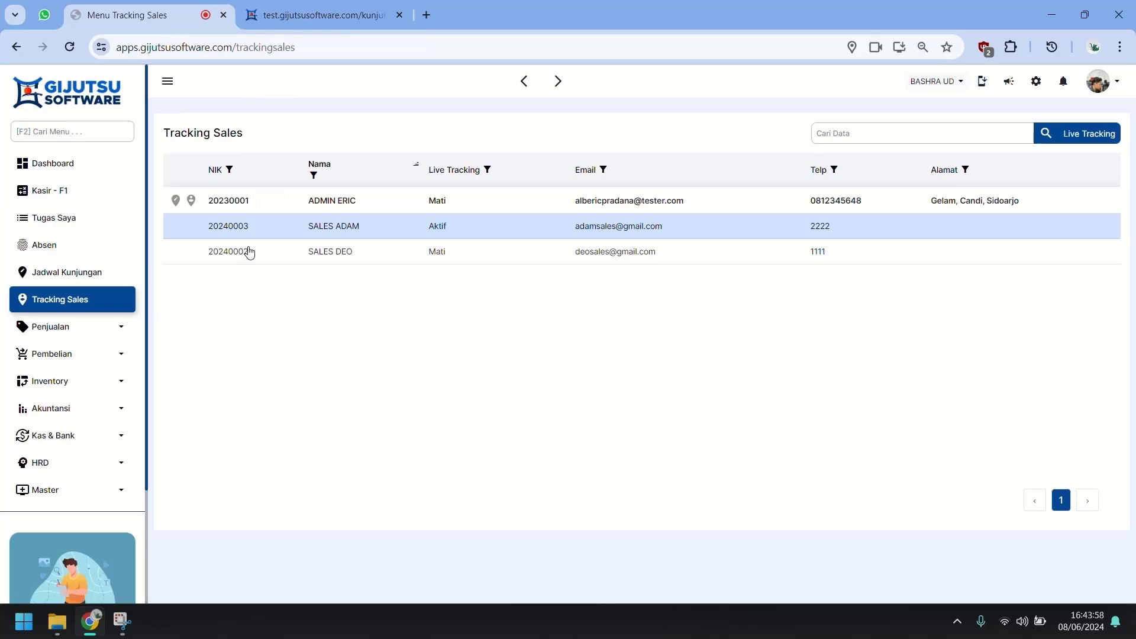
click(188, 227)
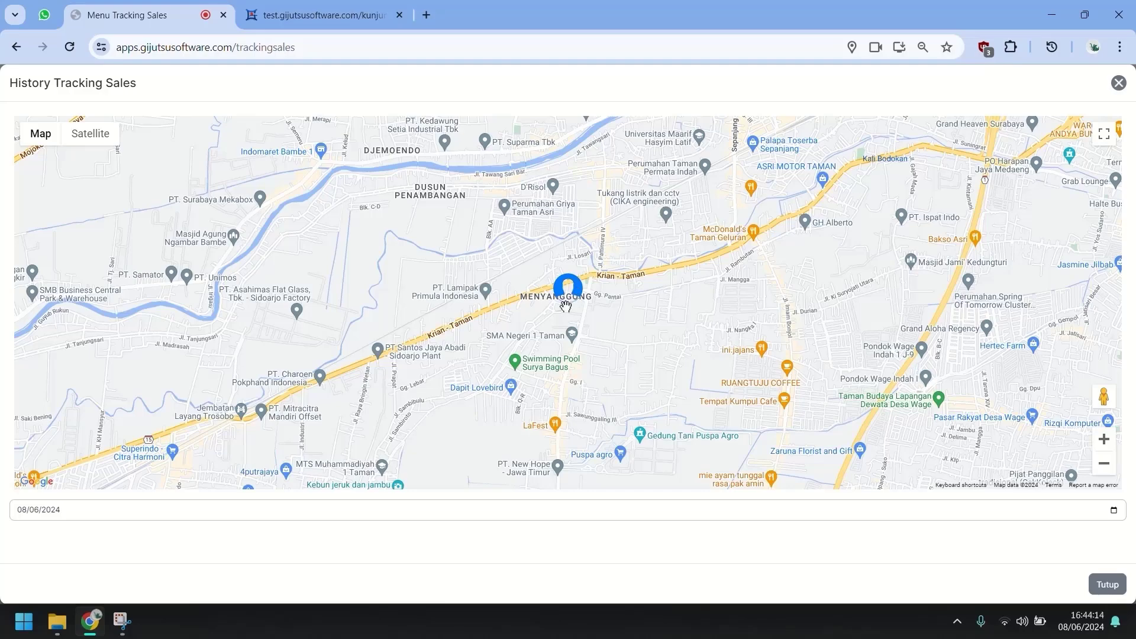
scroll(578, 297, up, 2)
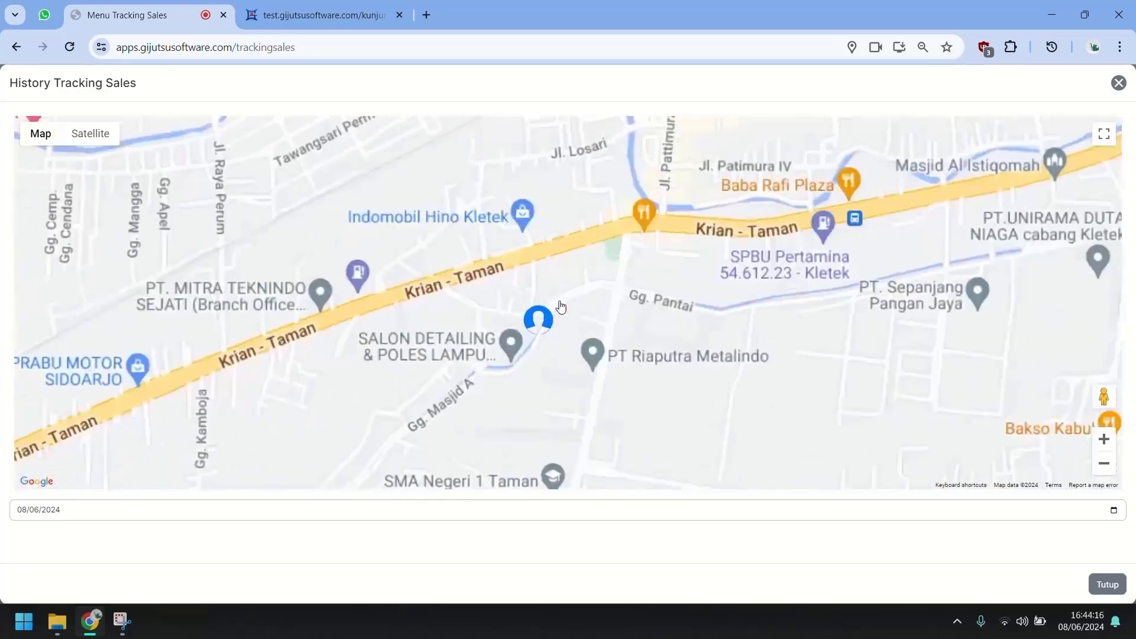
scroll(529, 325, up, 3)
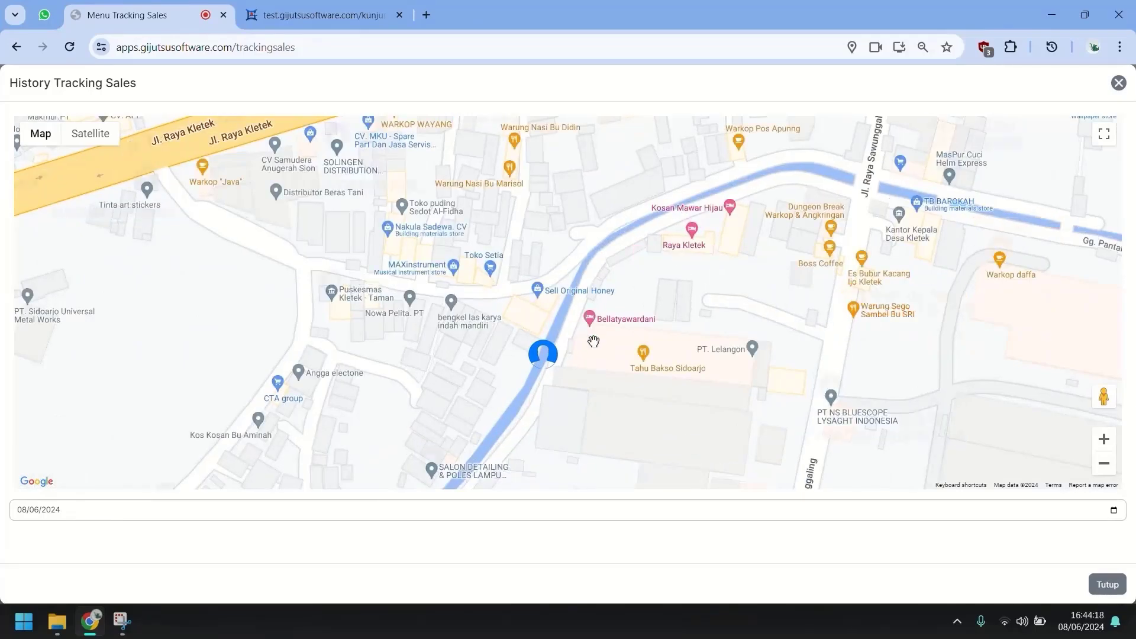
click(1119, 84)
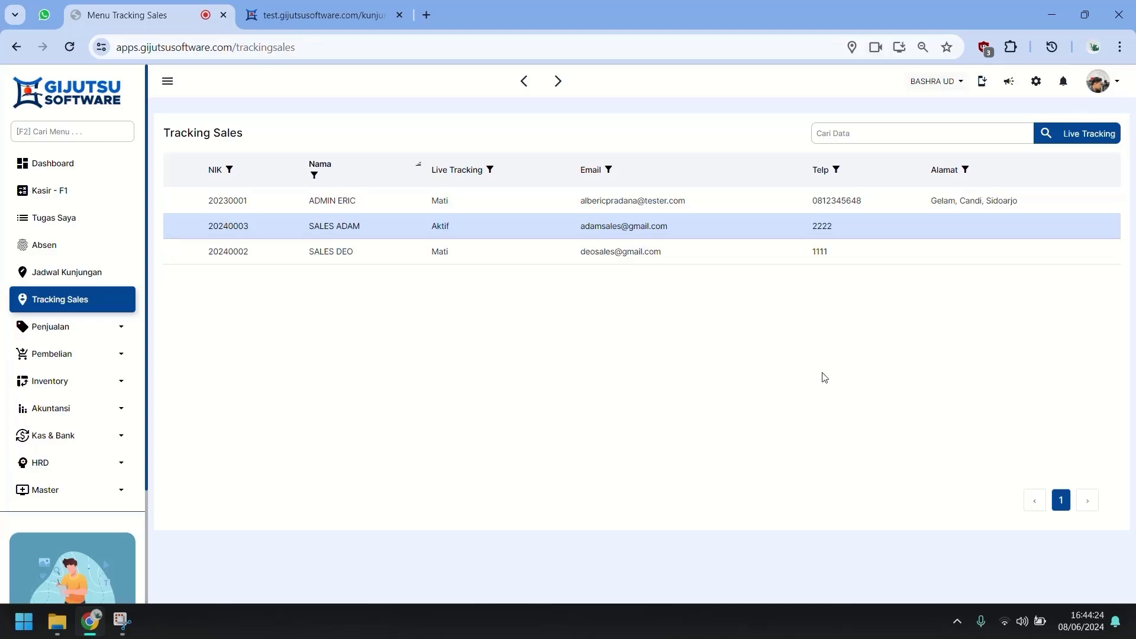
click(1097, 134)
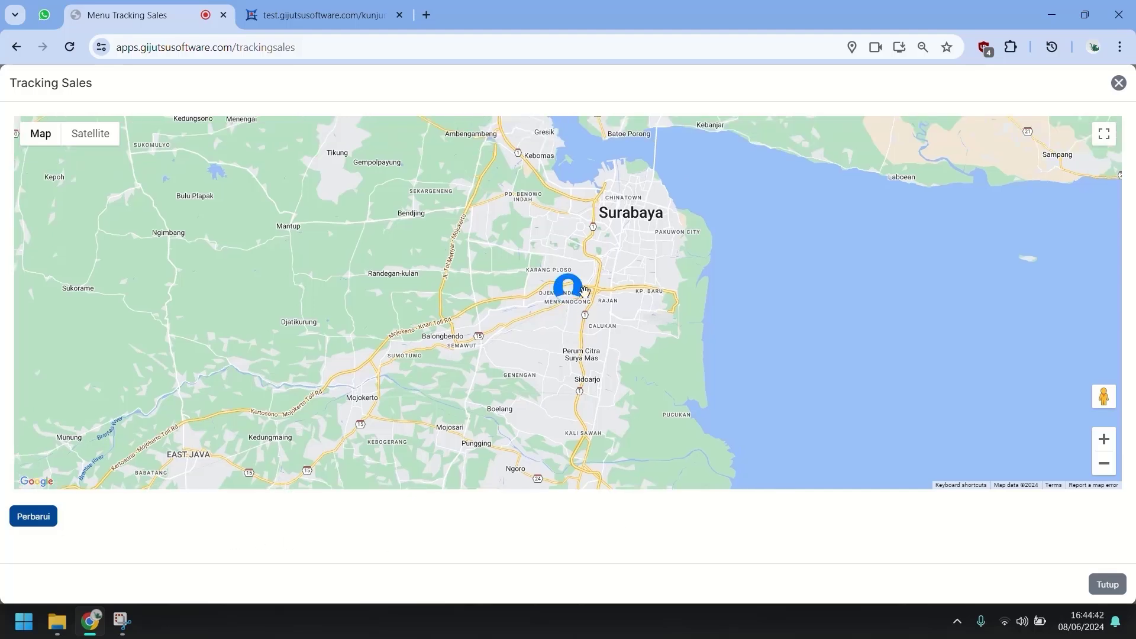
mouse_move(579, 294)
click(1118, 83)
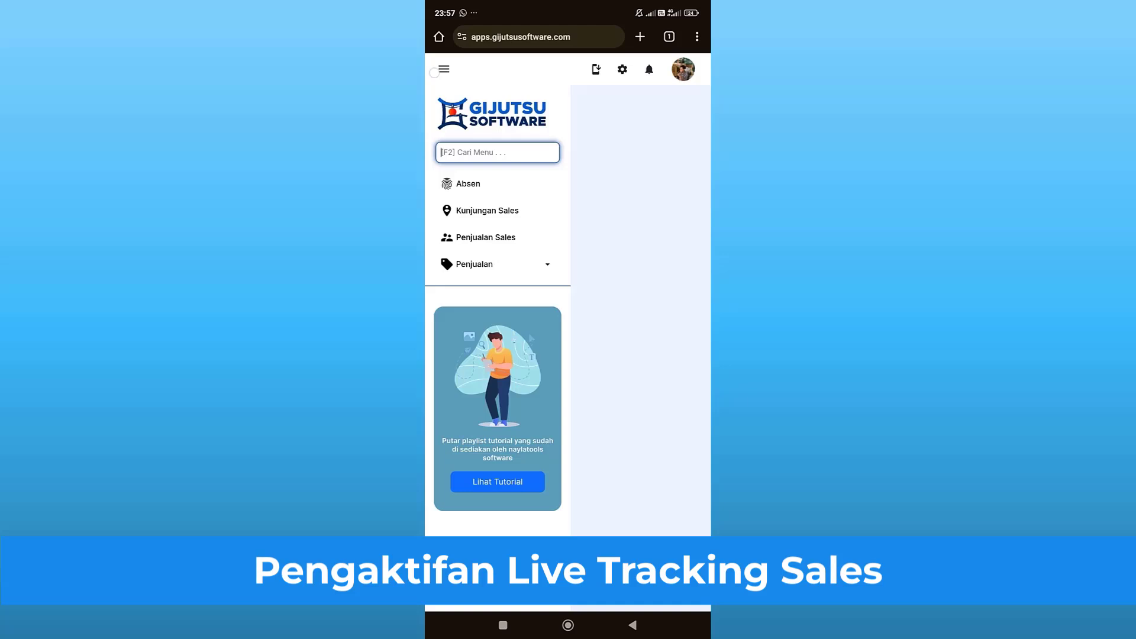
click(434, 72)
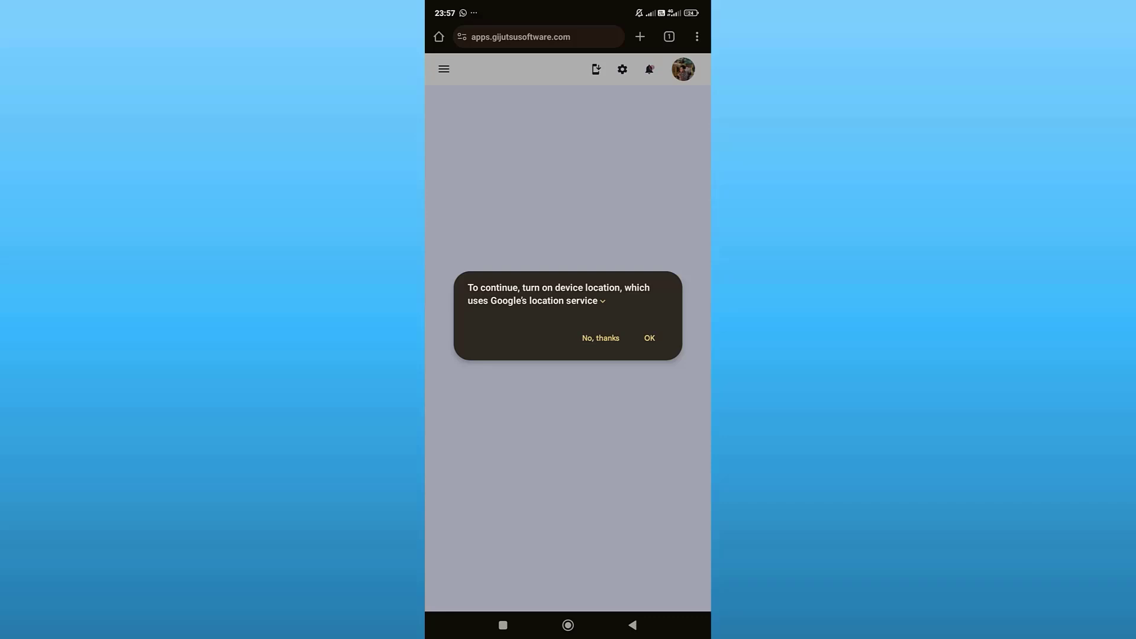
click(649, 337)
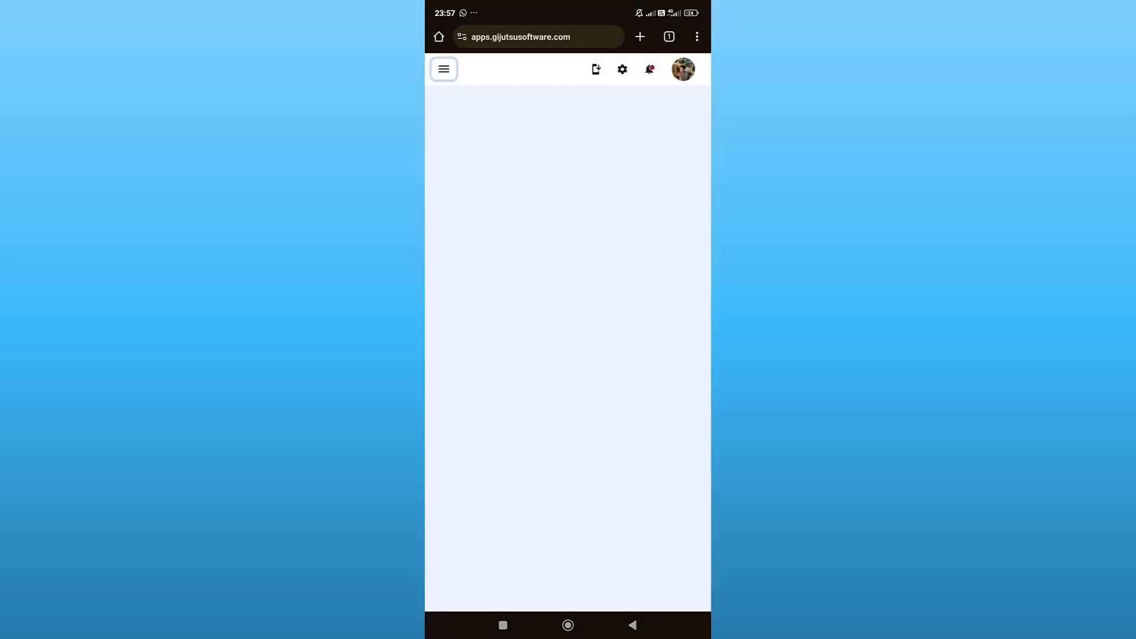
click(443, 69)
click(485, 208)
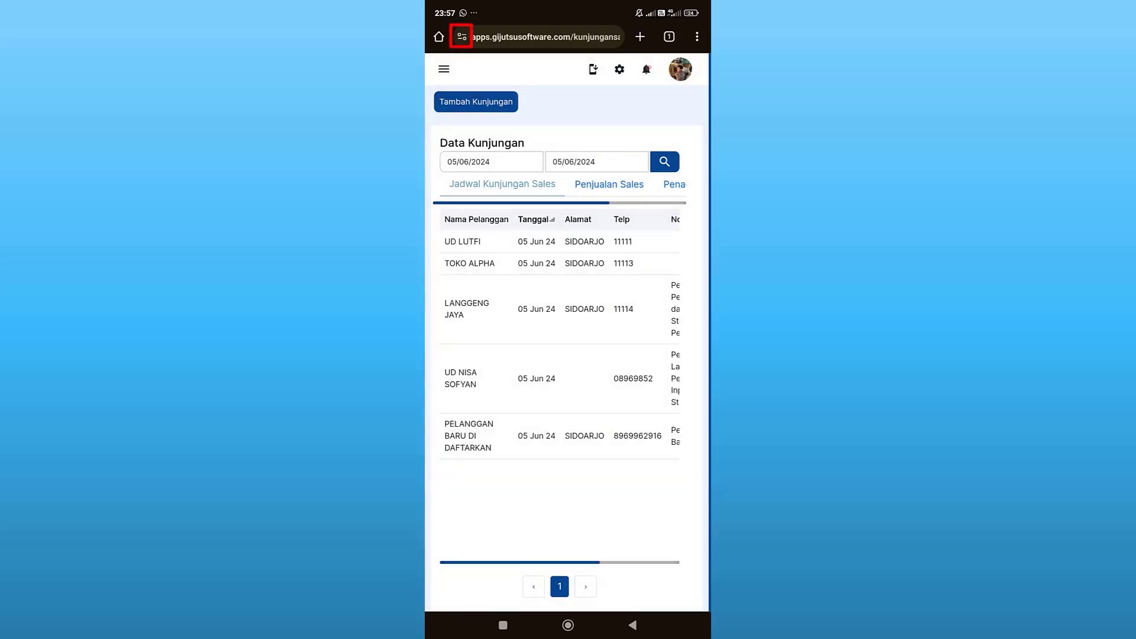
click(461, 37)
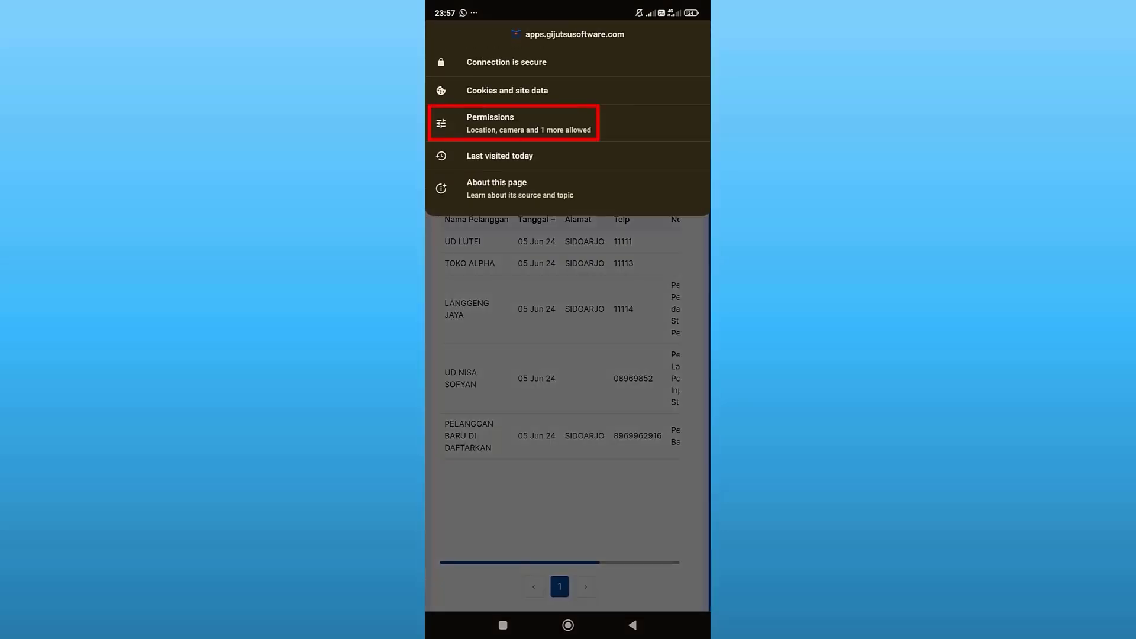
click(552, 119)
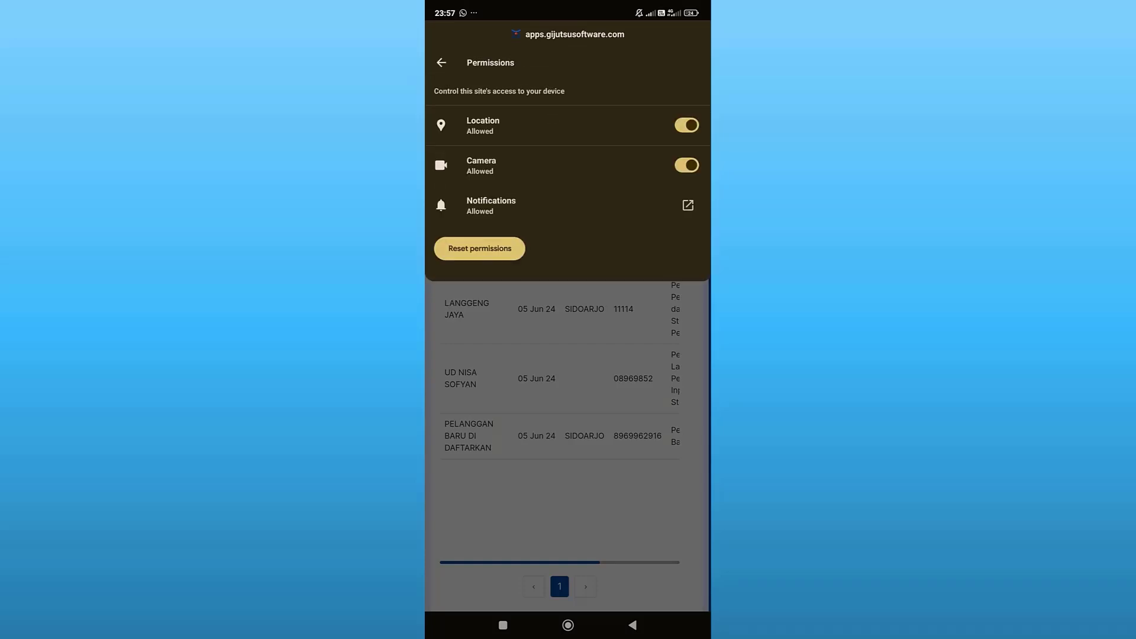
click(568, 508)
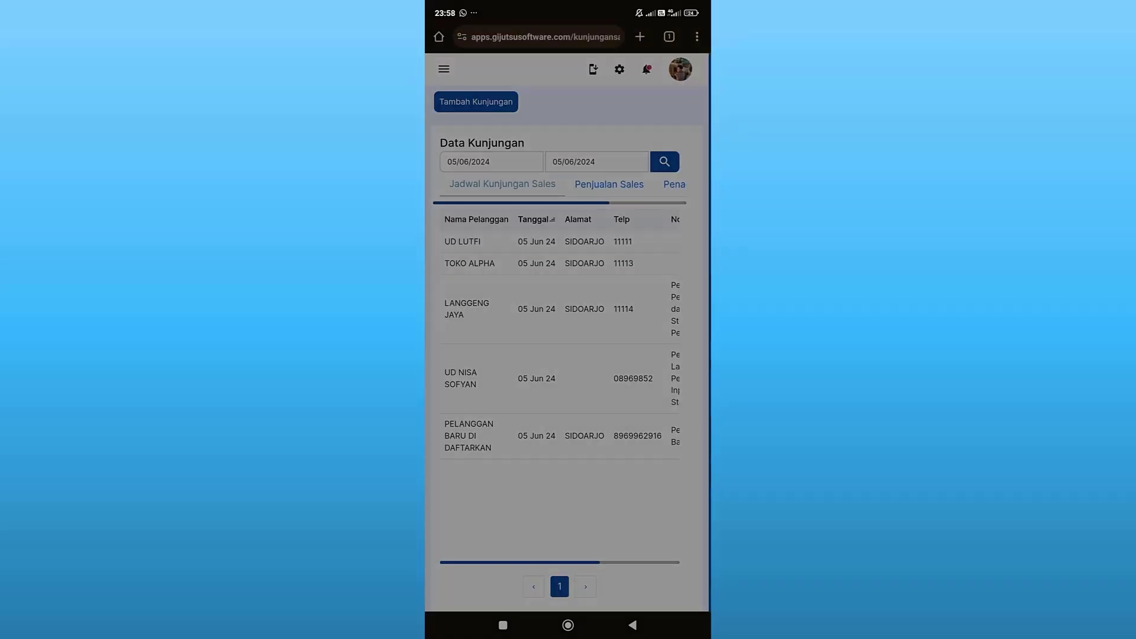
drag(651, 6, 651, 296)
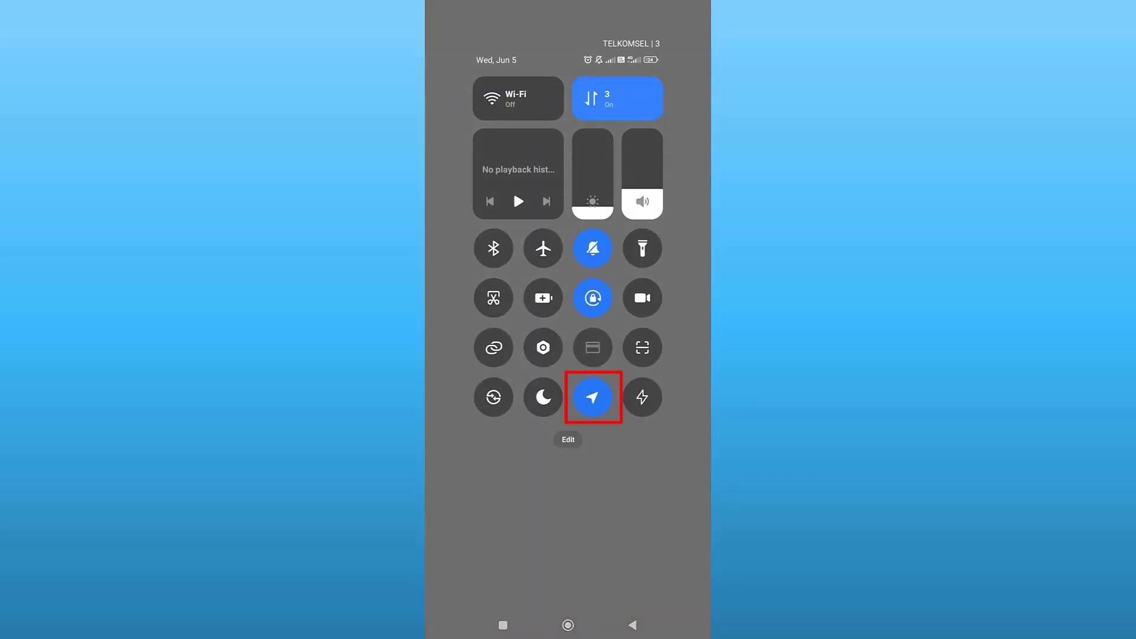
drag(513, 191, 513, 175)
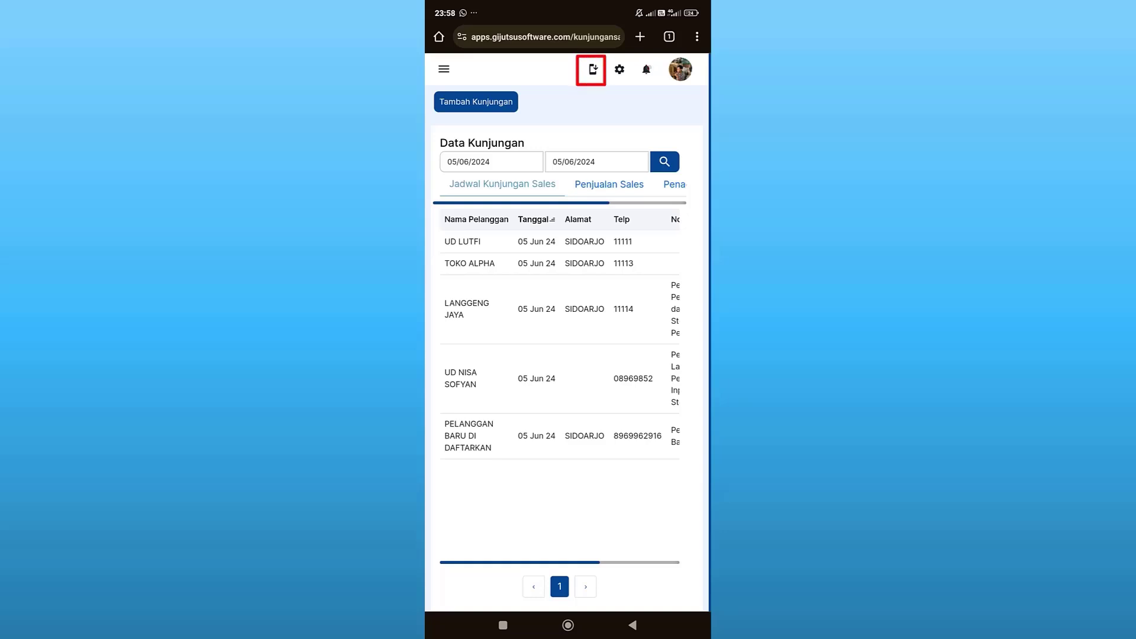
Install Gijutsu as a phone app, launch it from the home screen to Kunjungan Sales, then return home.
click(592, 69)
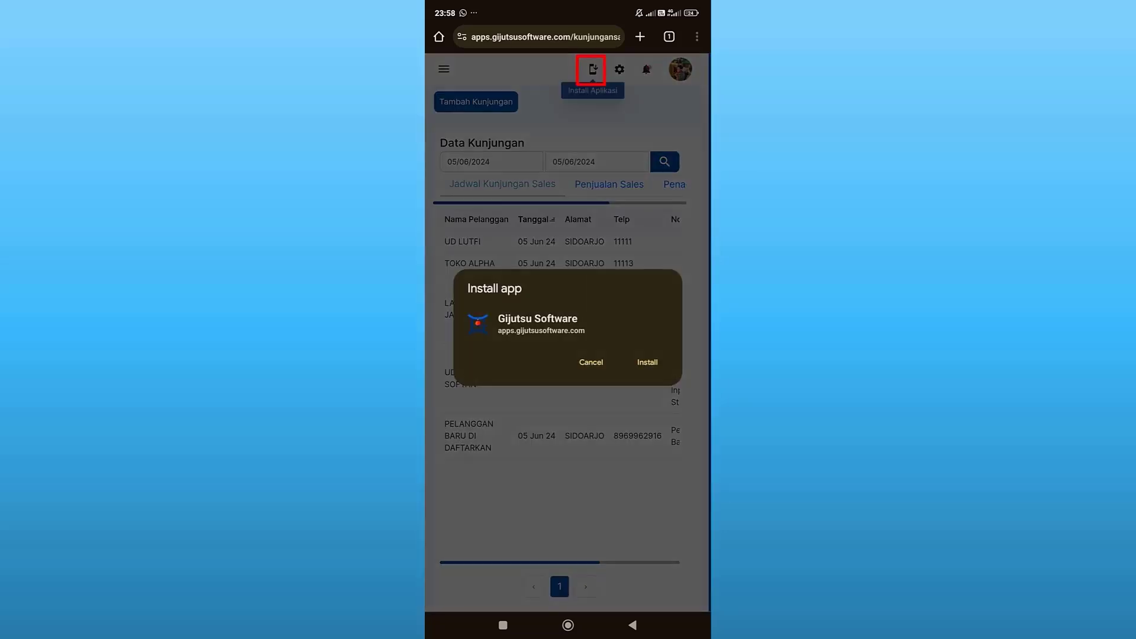
click(648, 362)
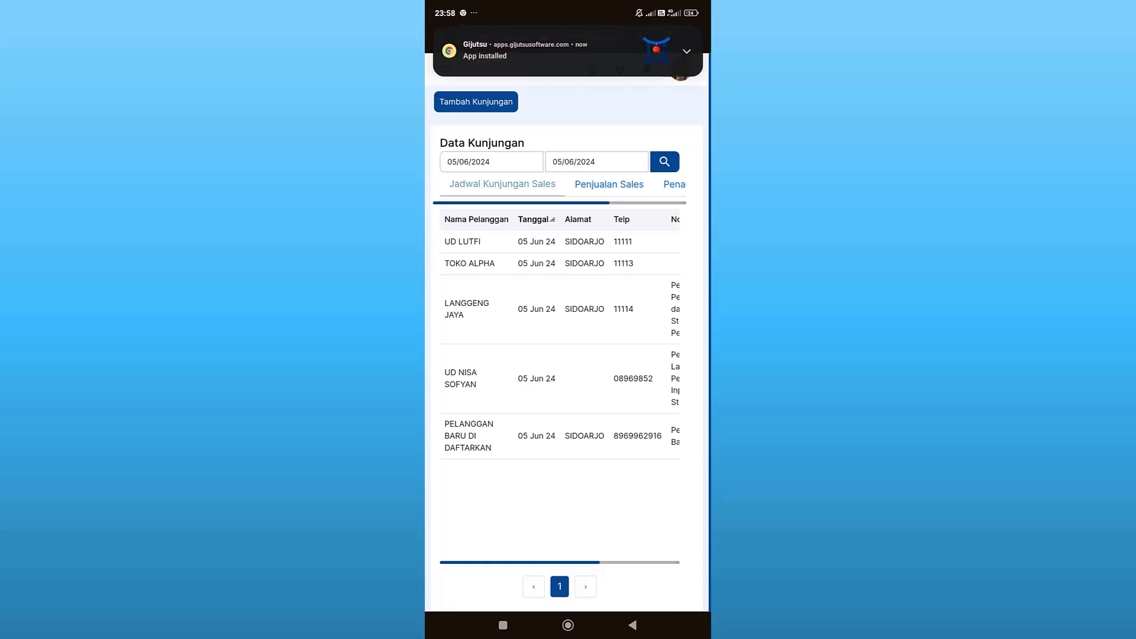
click(568, 625)
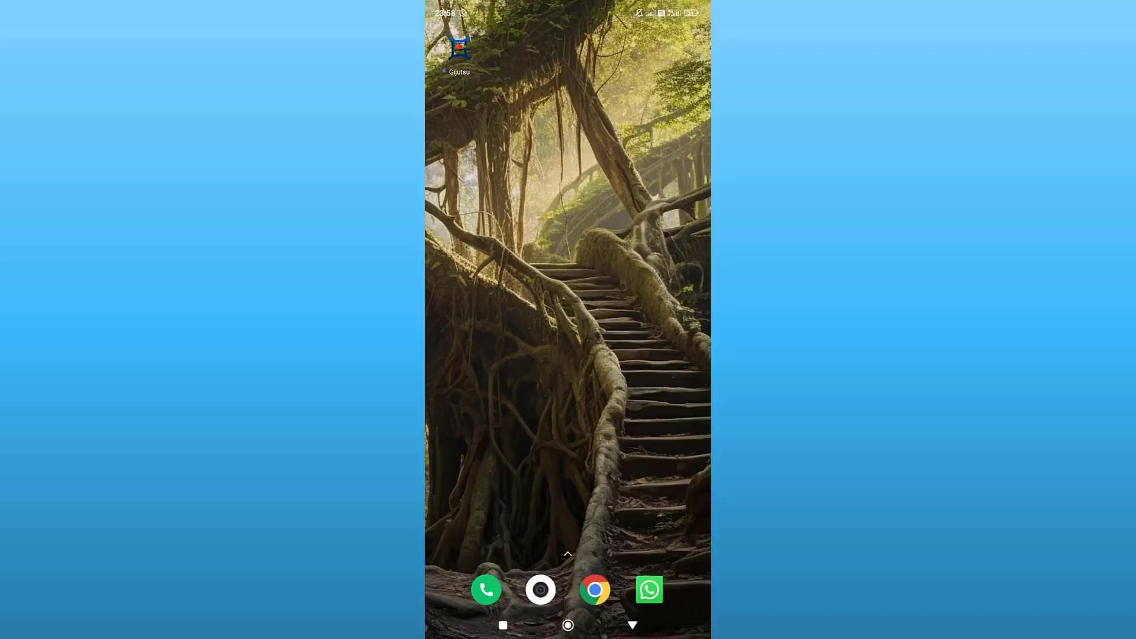
click(459, 48)
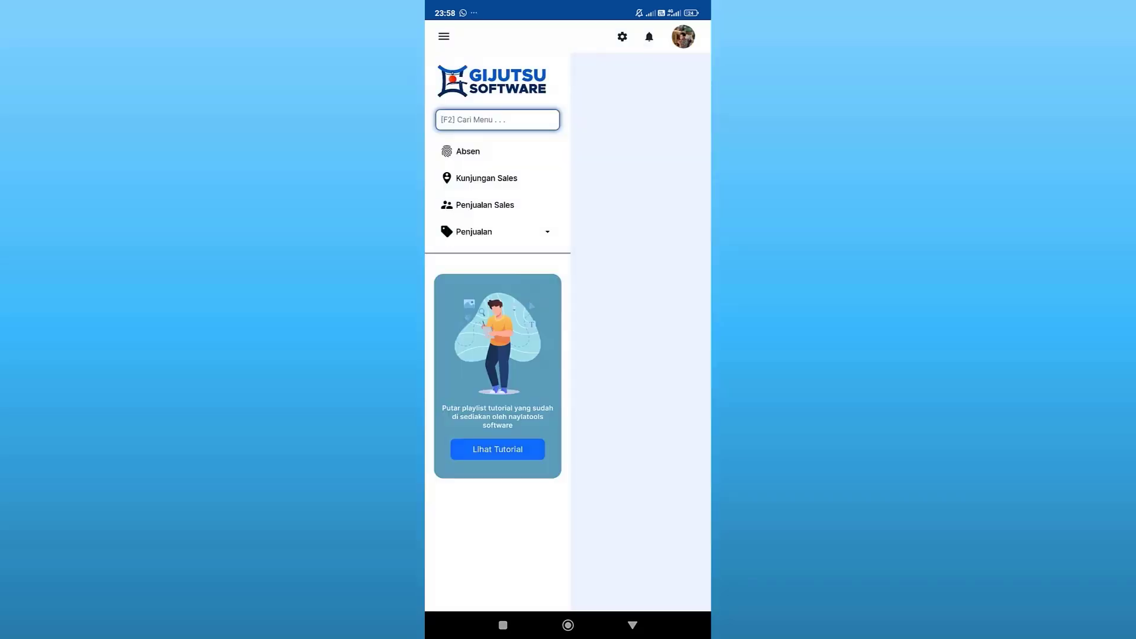
click(518, 172)
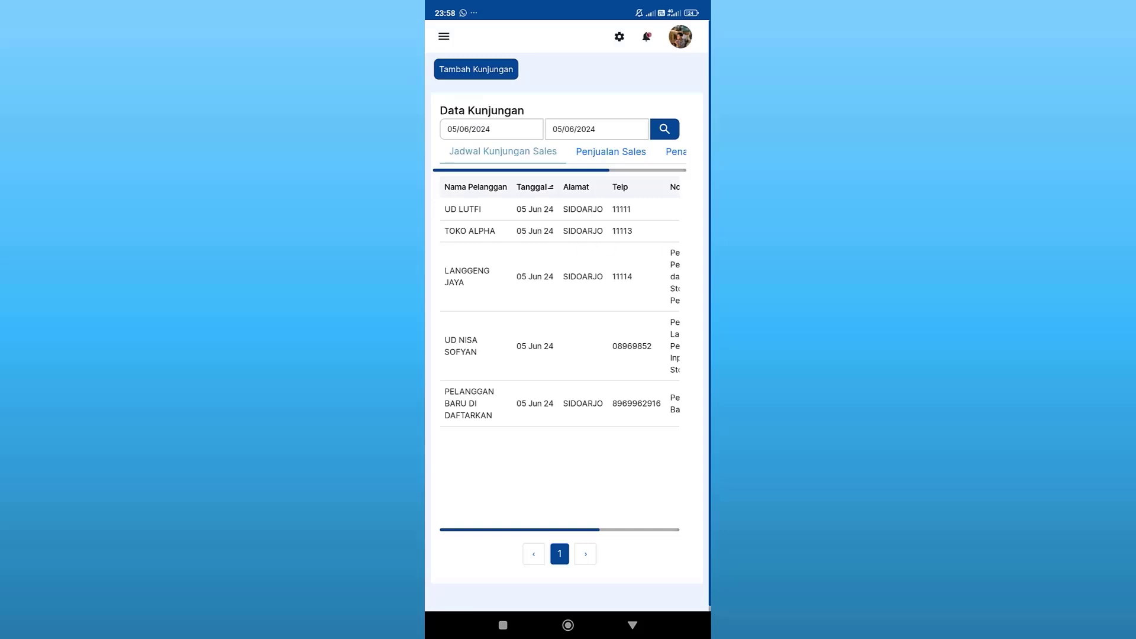
click(568, 625)
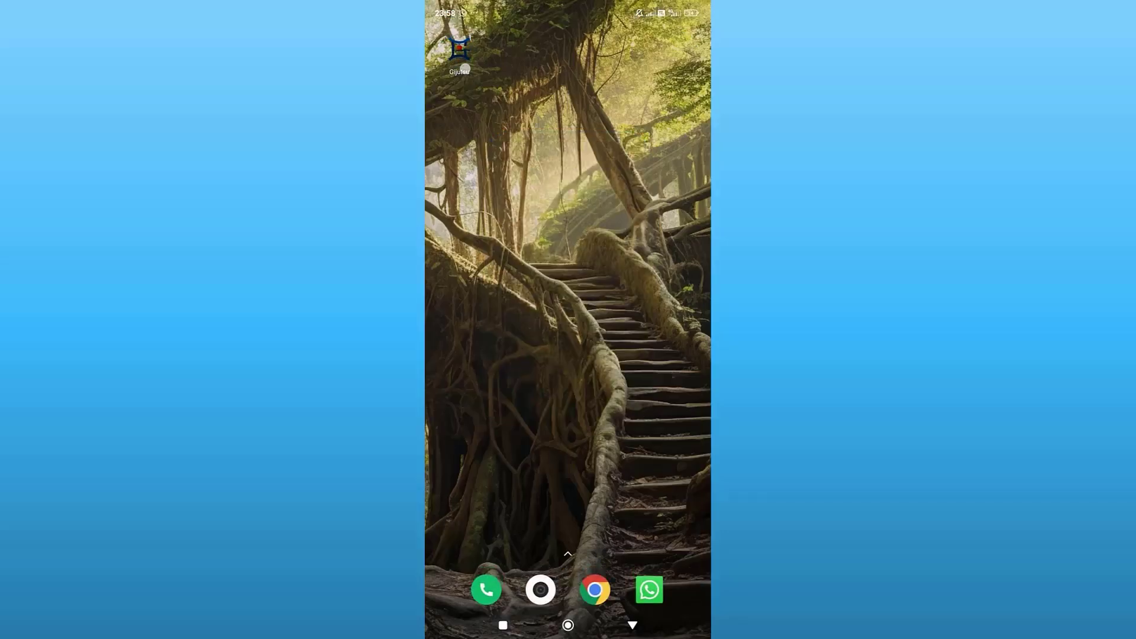
click(465, 69)
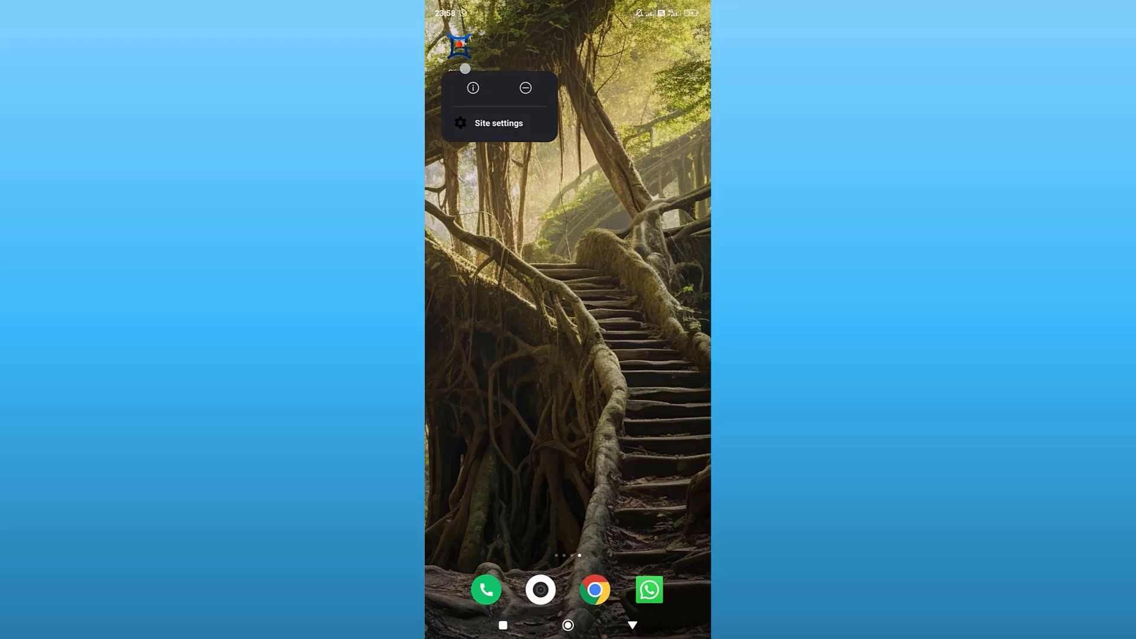
In the Gijutsu app's site settings, toggle Location off and on so it ends Allowed.
click(520, 126)
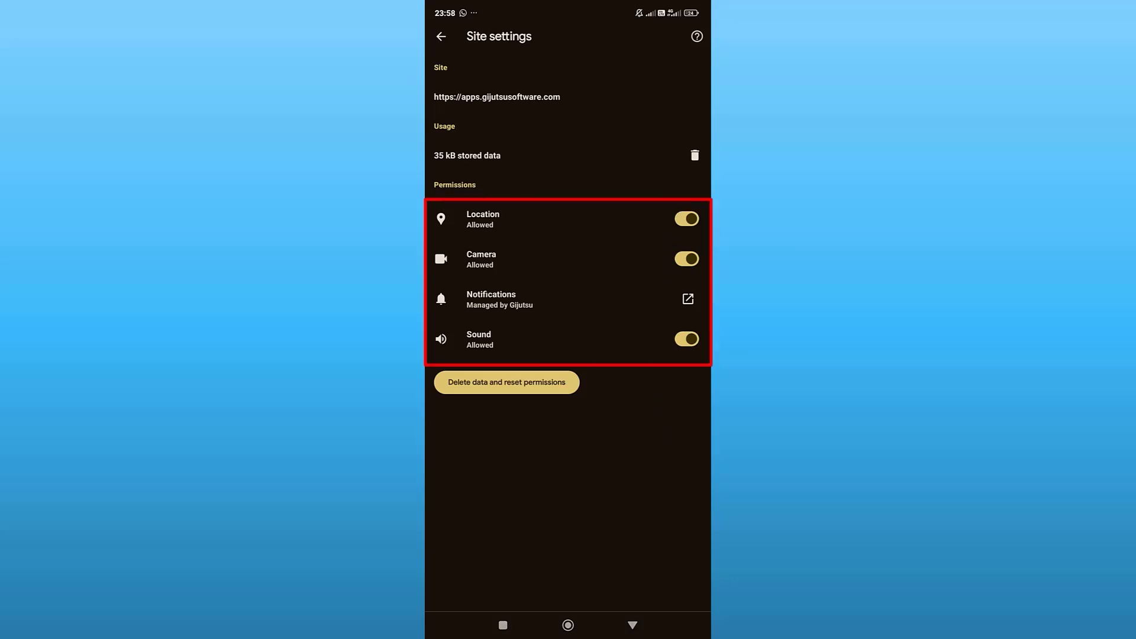
click(686, 218)
click(686, 219)
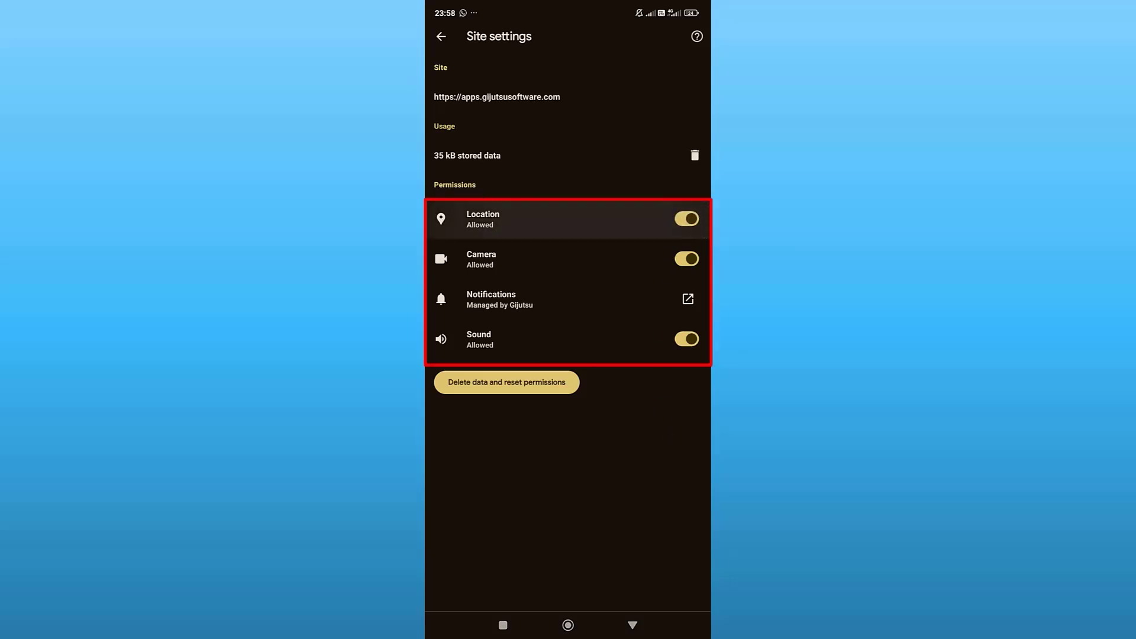
click(686, 219)
click(686, 218)
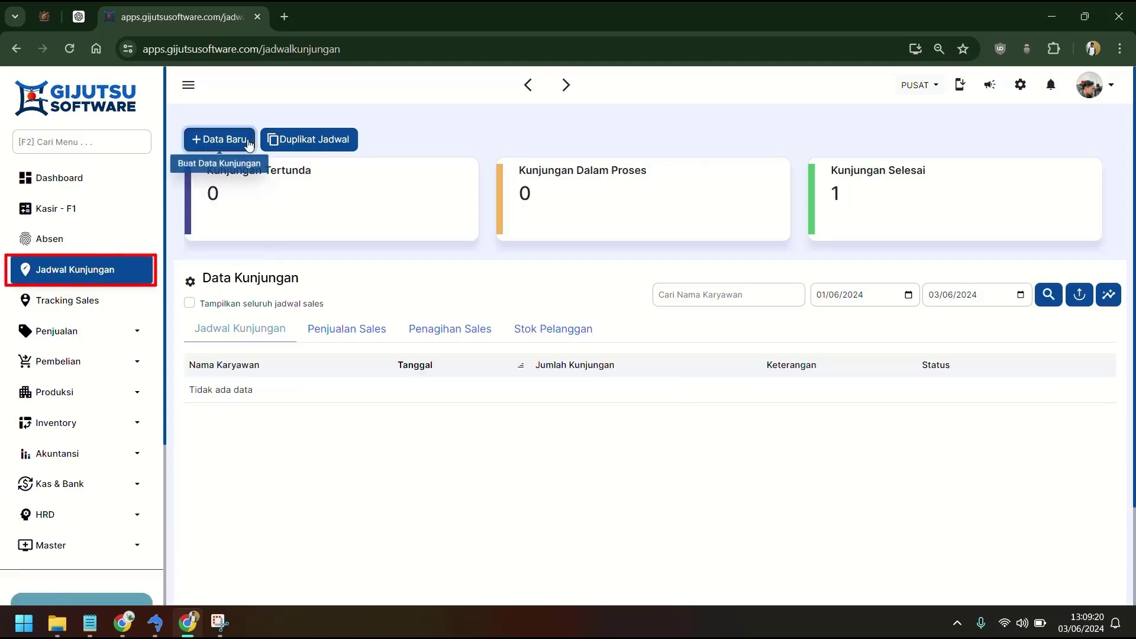
Start a new visit schedule for SALES DEO with Keterangan, requiring both photo and location tag.
click(218, 139)
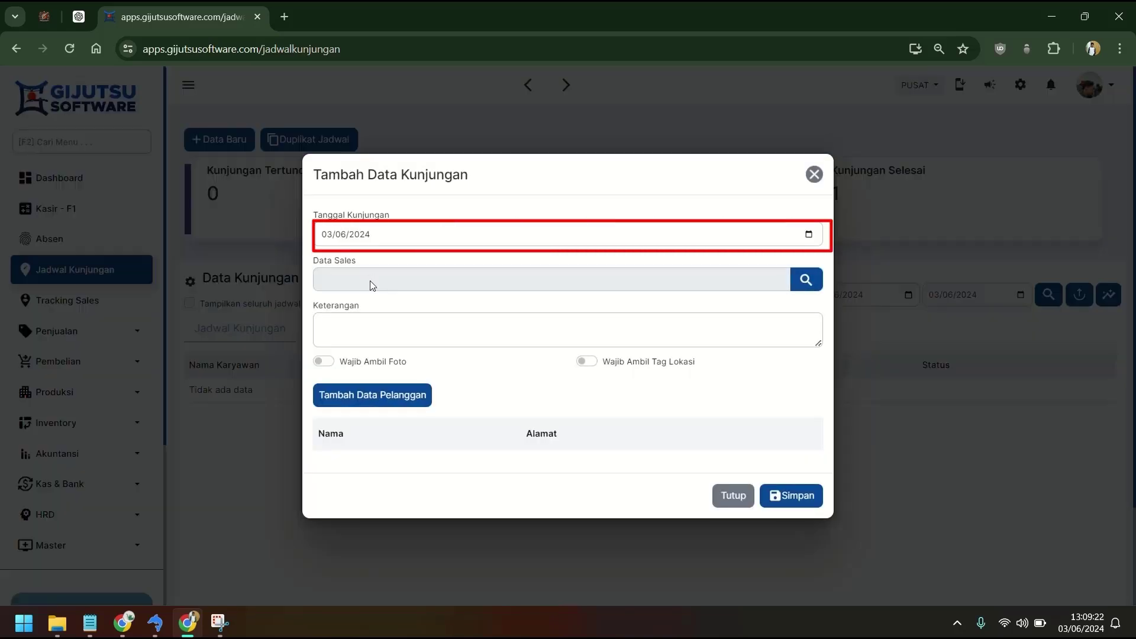
click(369, 288)
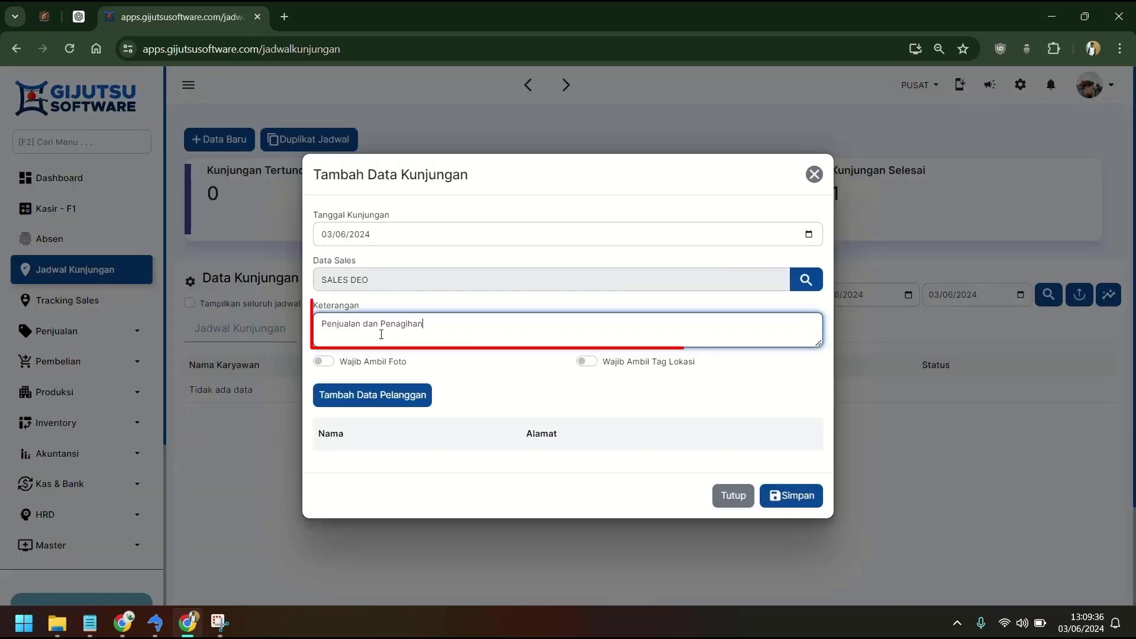
triple_click(381, 332)
key(ctrl+c)
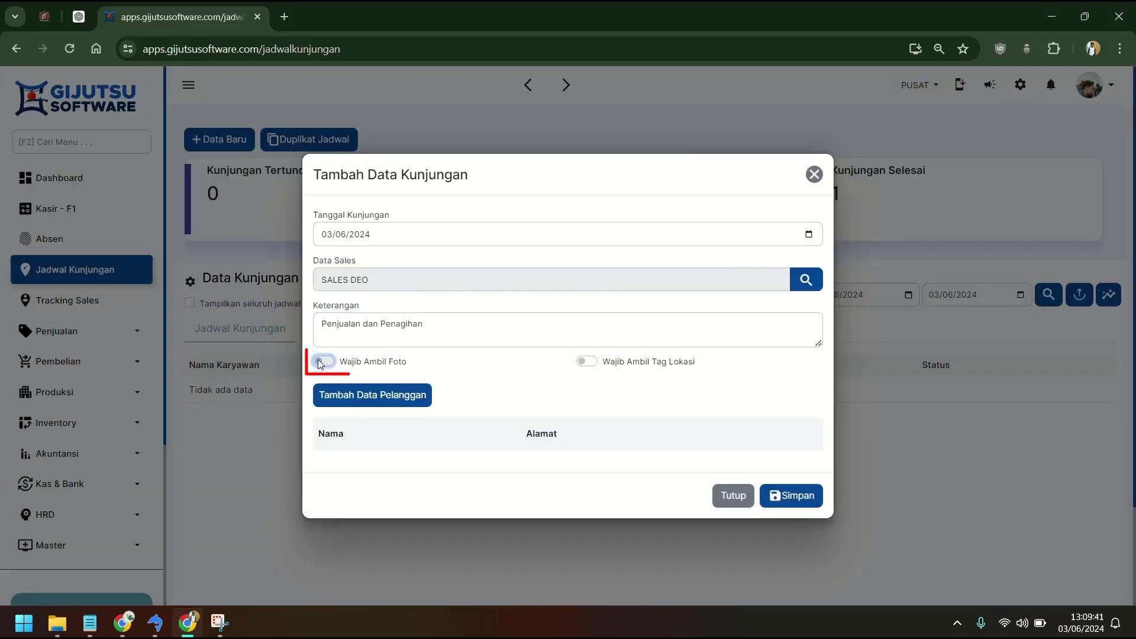
click(324, 361)
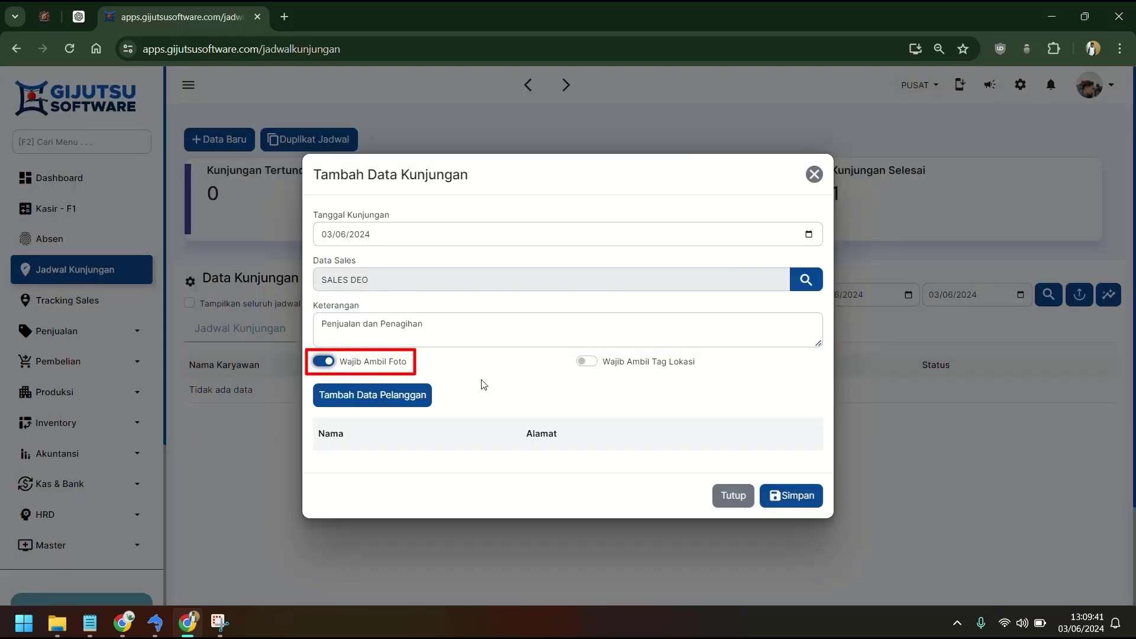
click(586, 361)
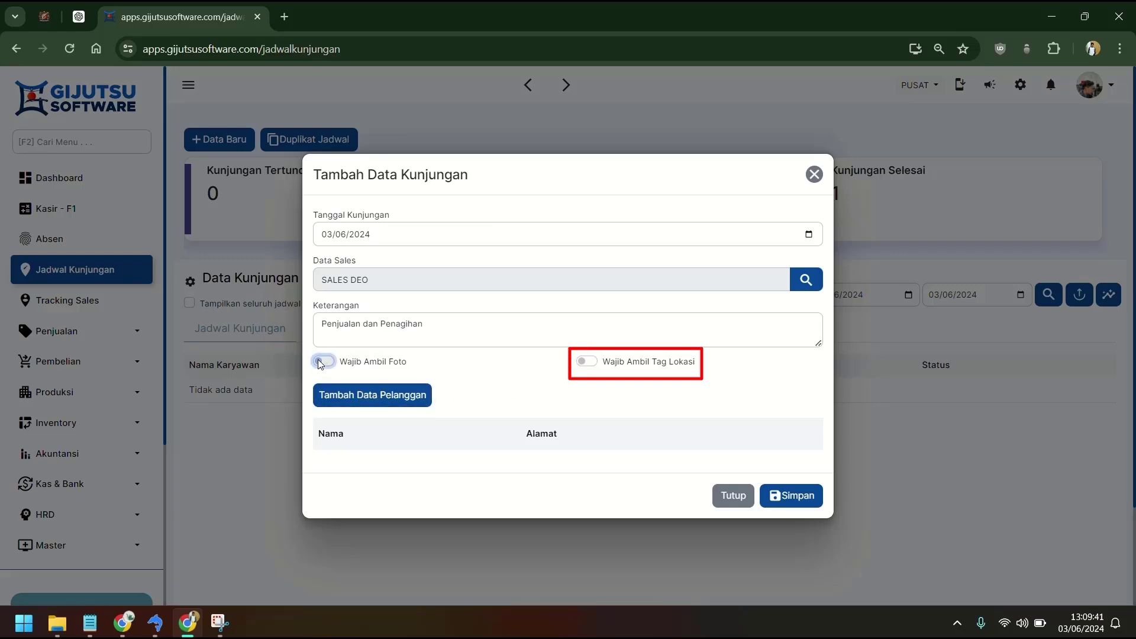
click(322, 362)
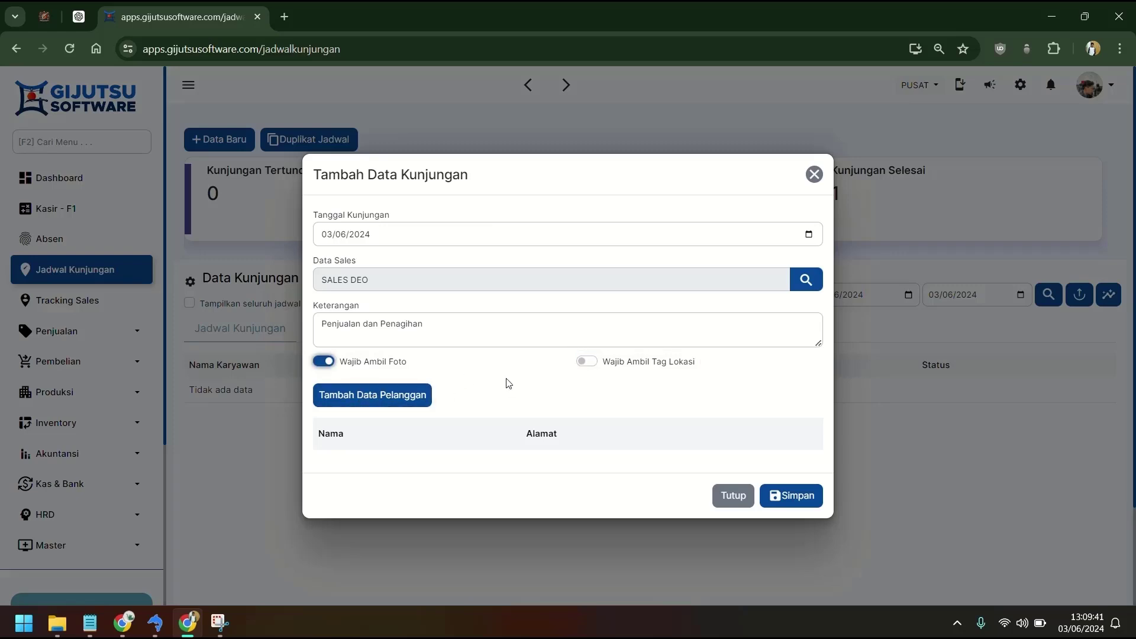
click(587, 362)
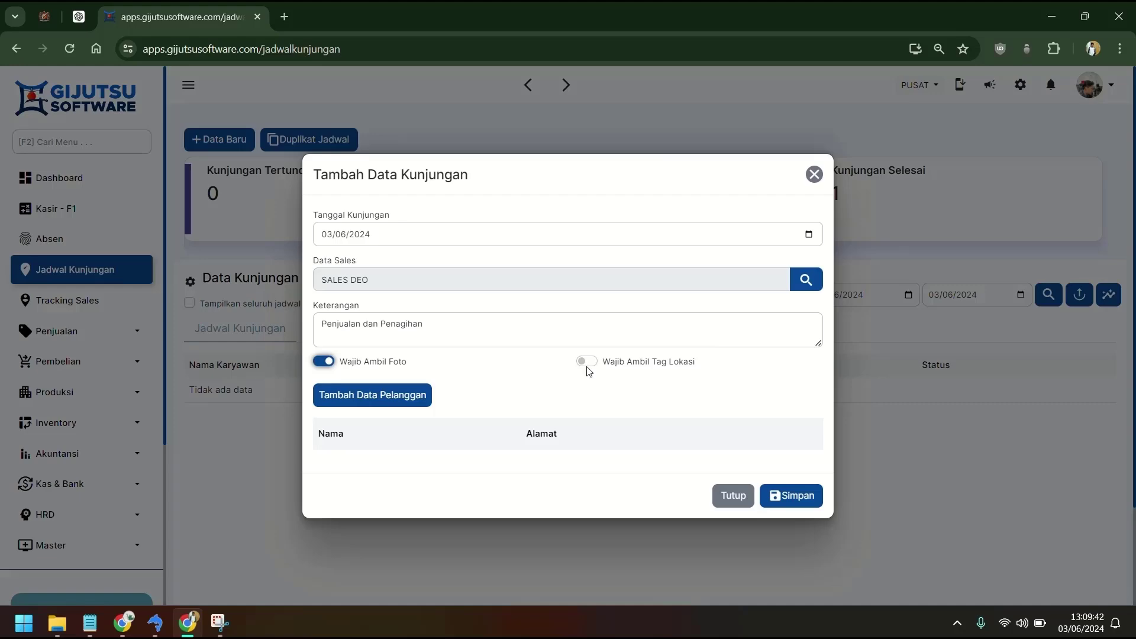
click(586, 362)
Add customers UD LUTFI, TOKO ALPHA, TIGA SAUDARA and TOKO KITA, then save the schedule.
click(381, 395)
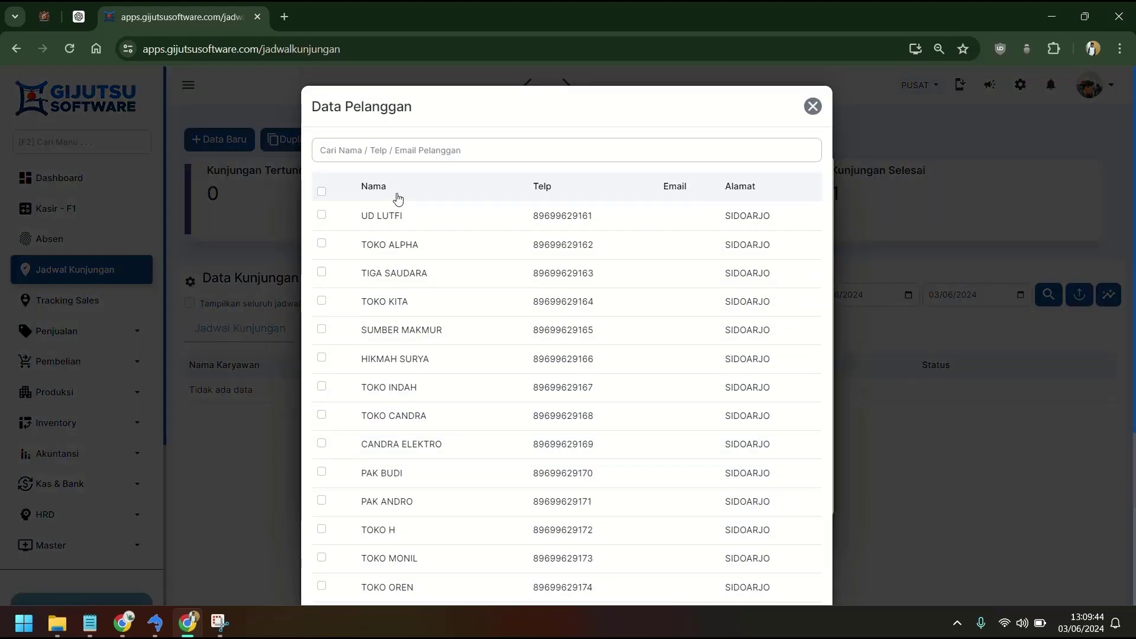
click(320, 216)
click(322, 244)
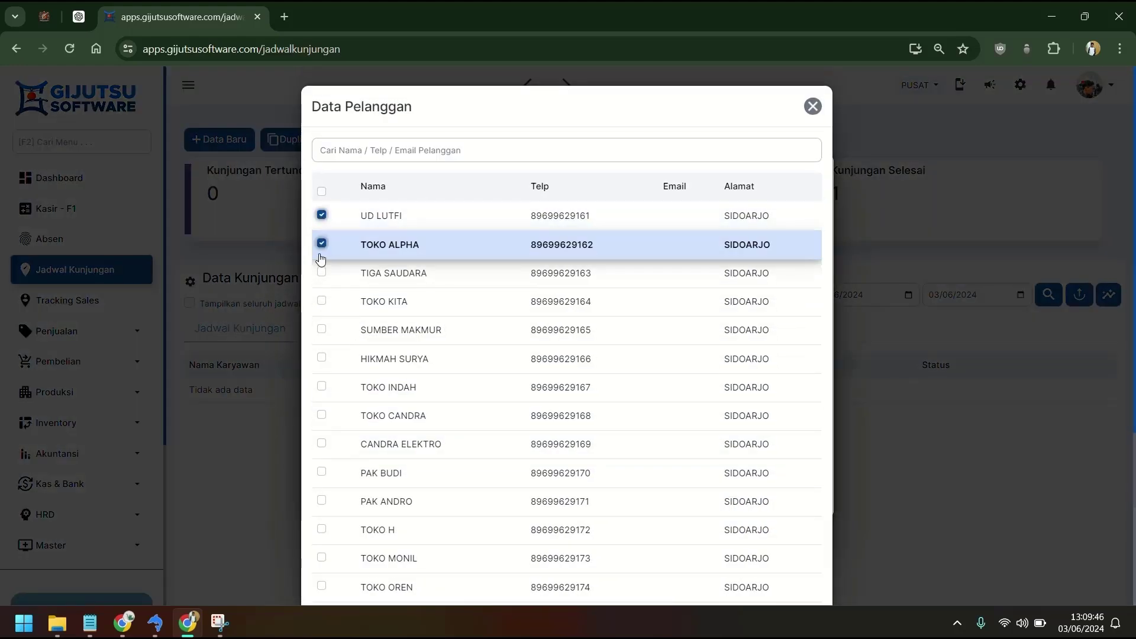
click(321, 273)
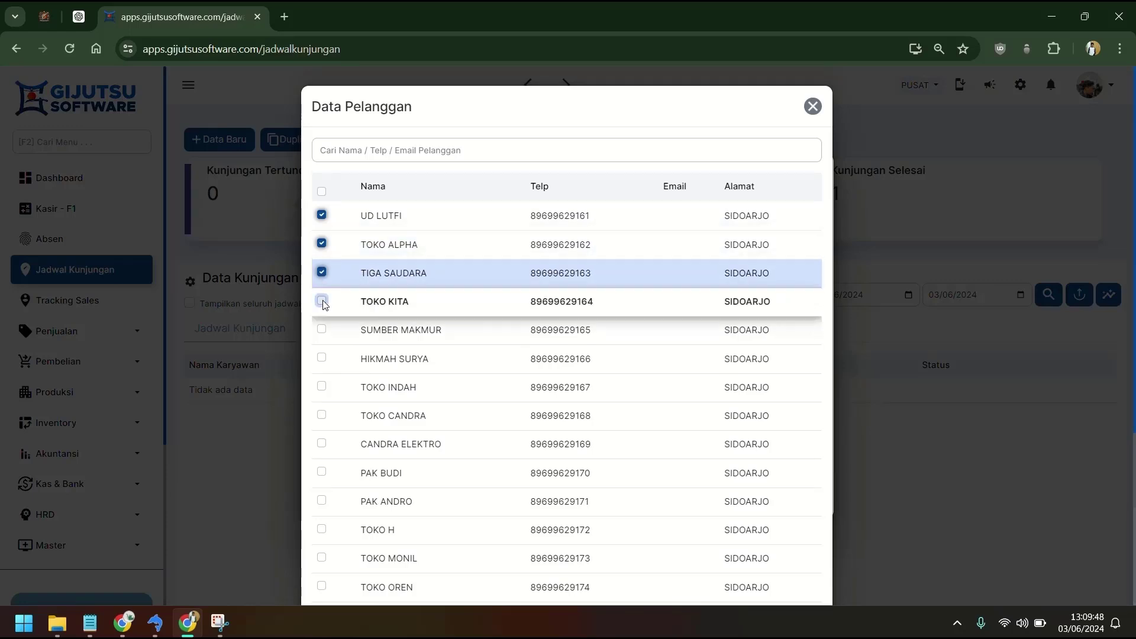
click(321, 301)
scroll(619, 414, down, 4)
click(788, 564)
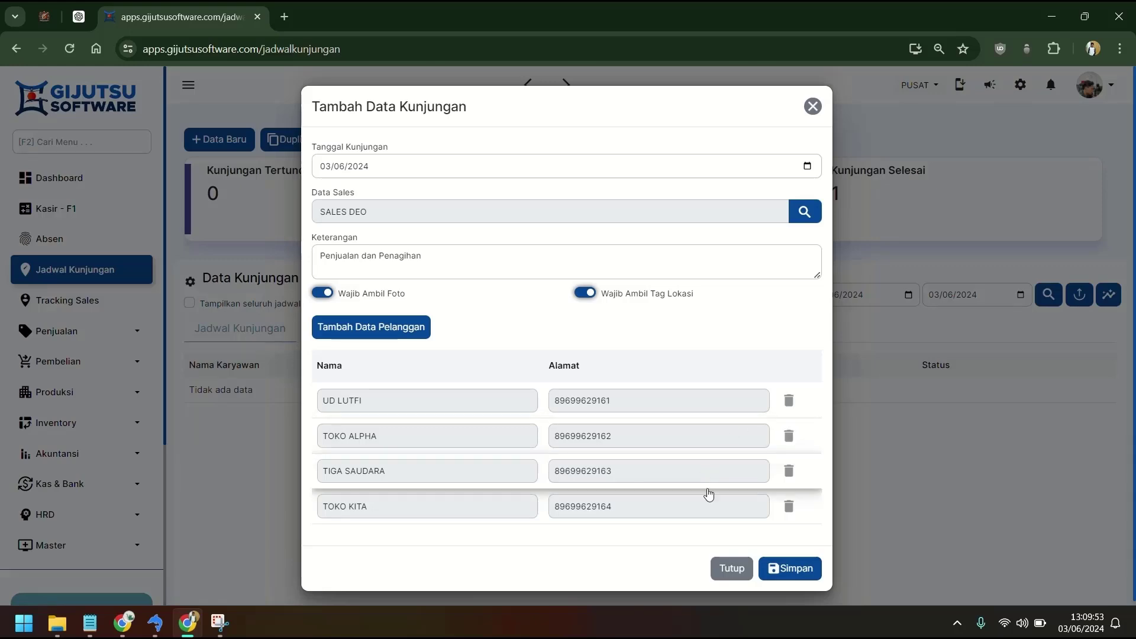
click(808, 566)
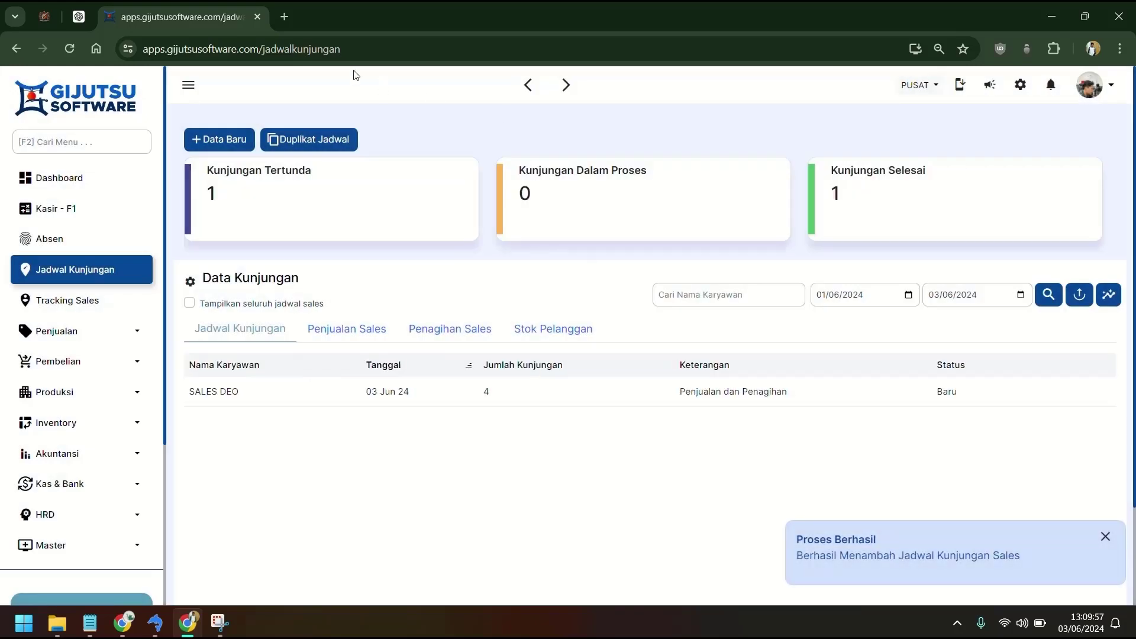
Start another visit schedule for SALES ERFAN, paste the notes, and require photo and location tag.
click(212, 144)
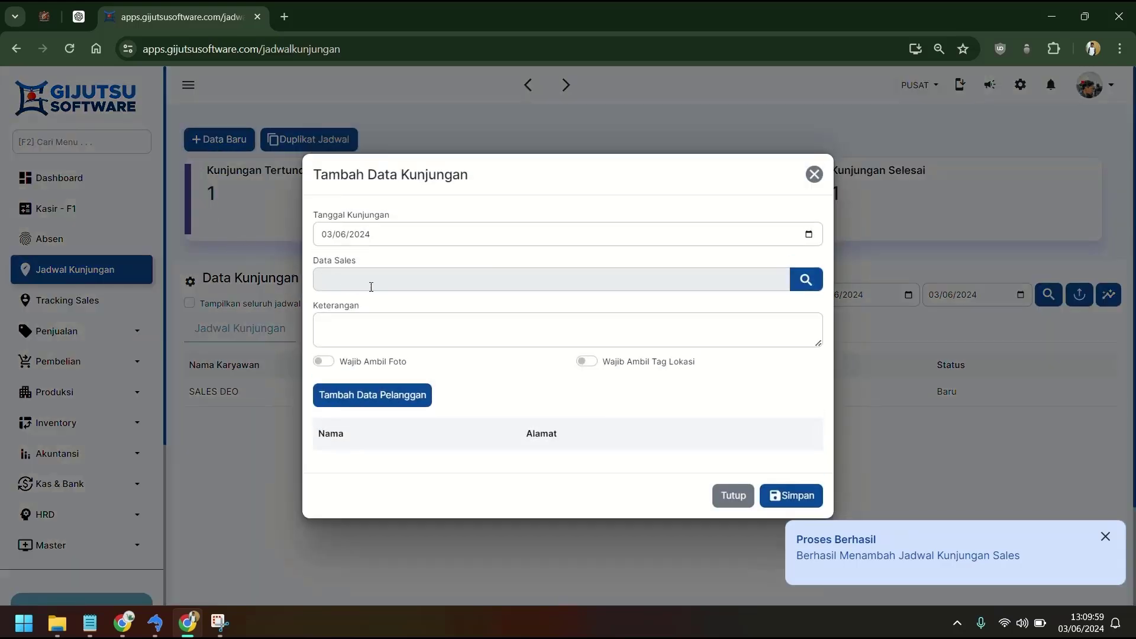
click(371, 287)
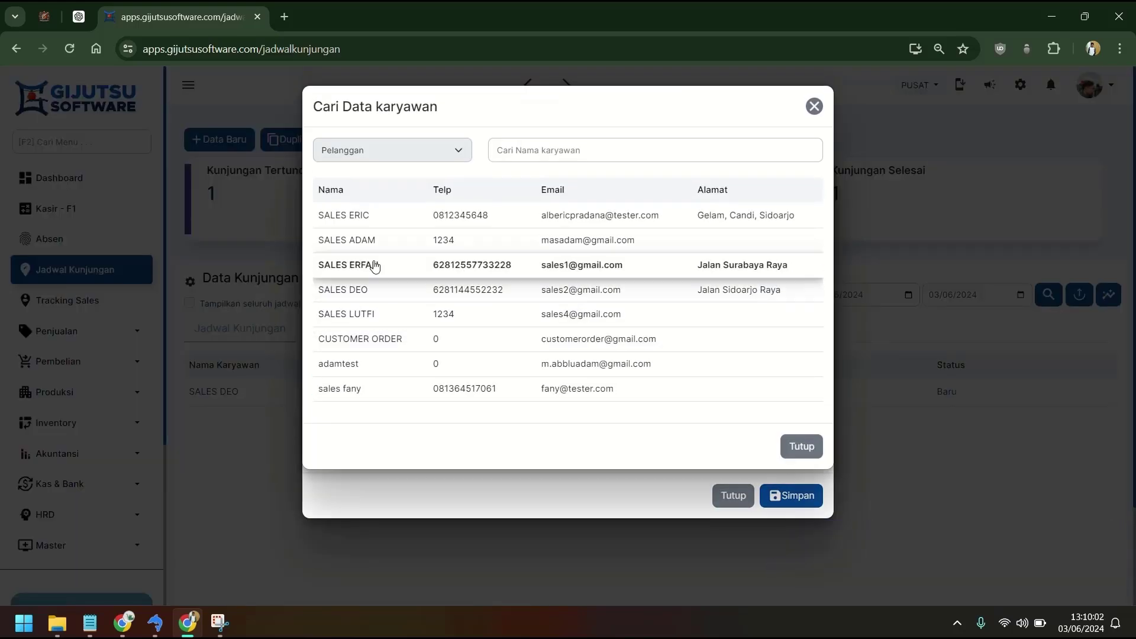
click(374, 267)
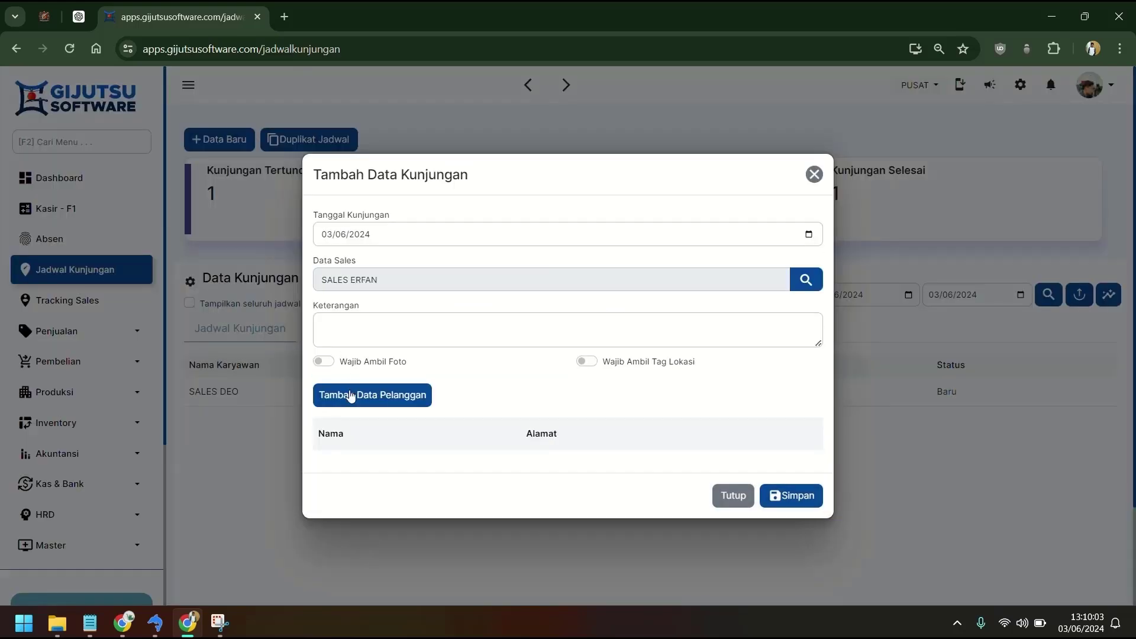
click(384, 332)
key(ctrl+v)
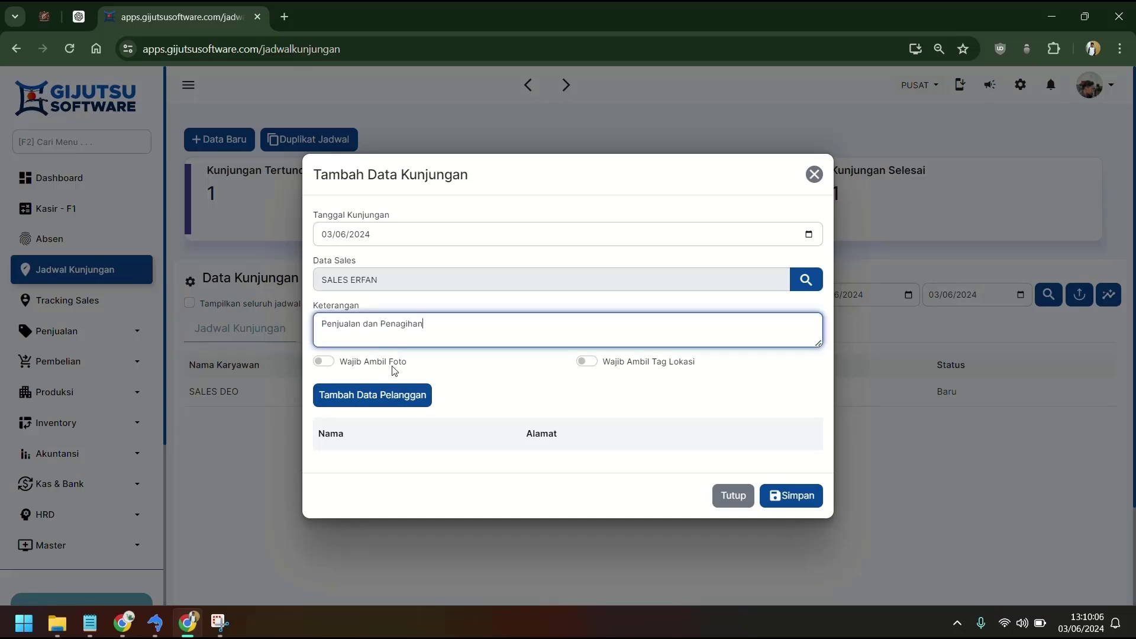
click(323, 360)
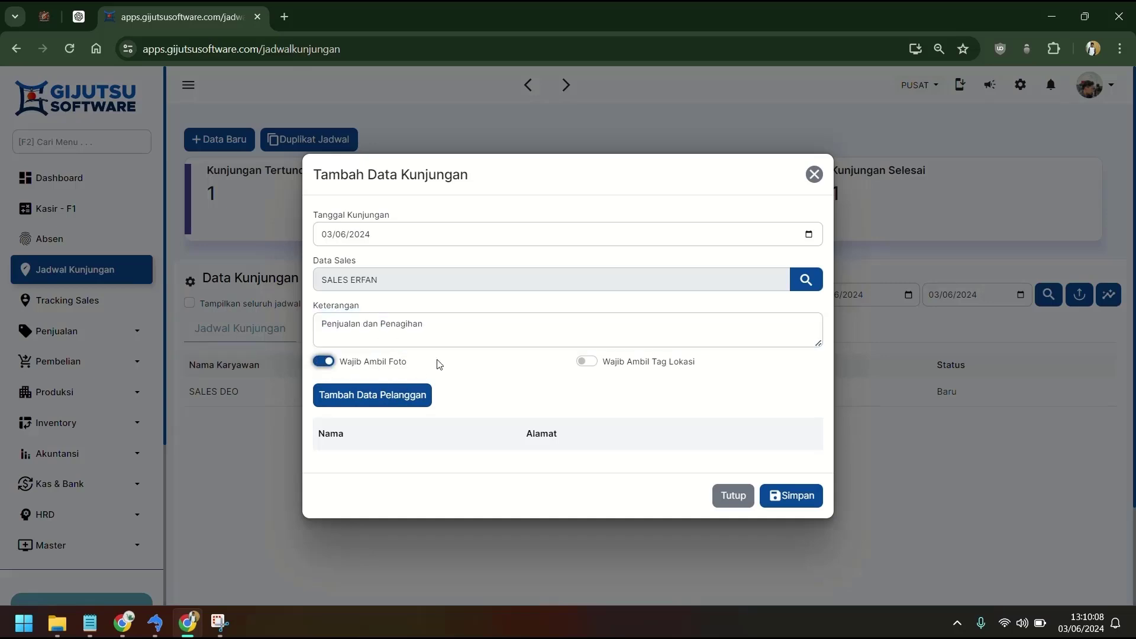
click(586, 361)
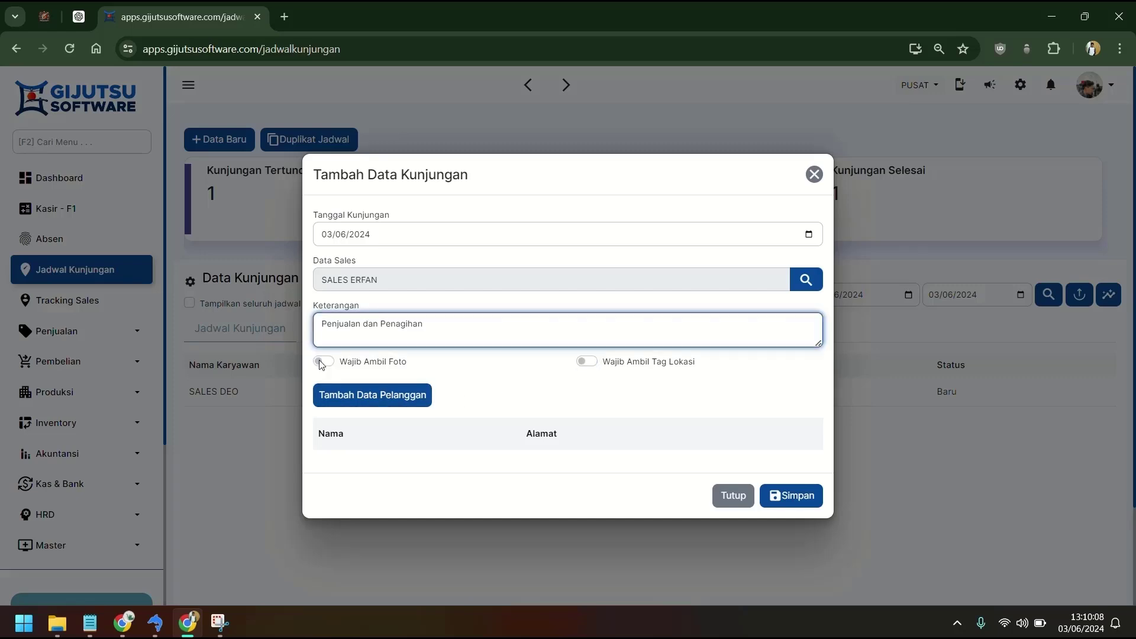
click(323, 361)
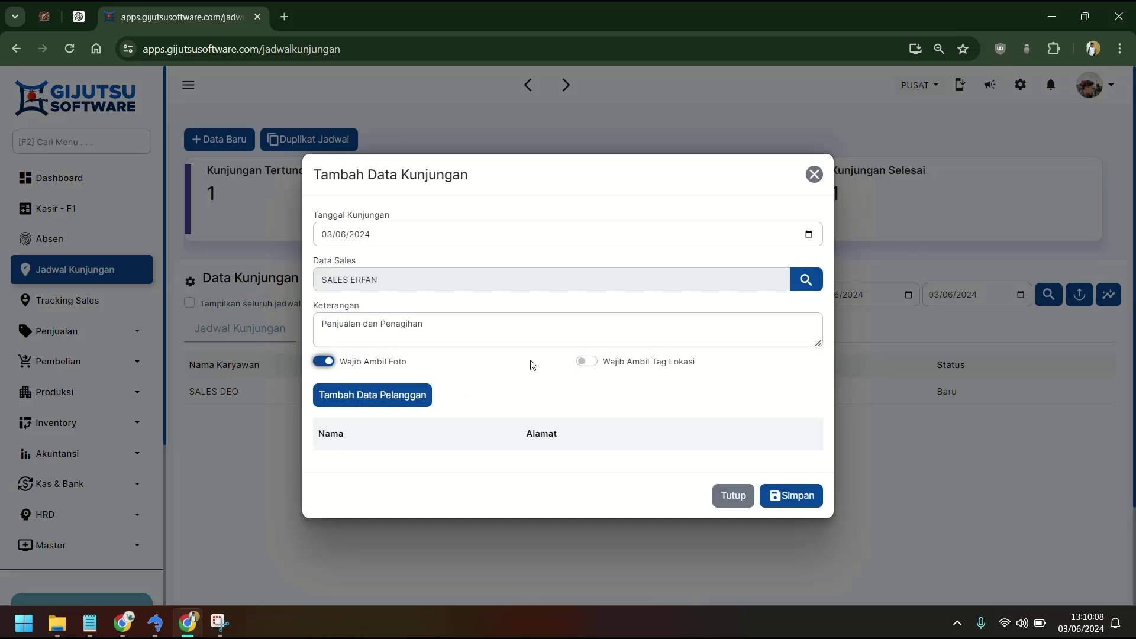
click(585, 361)
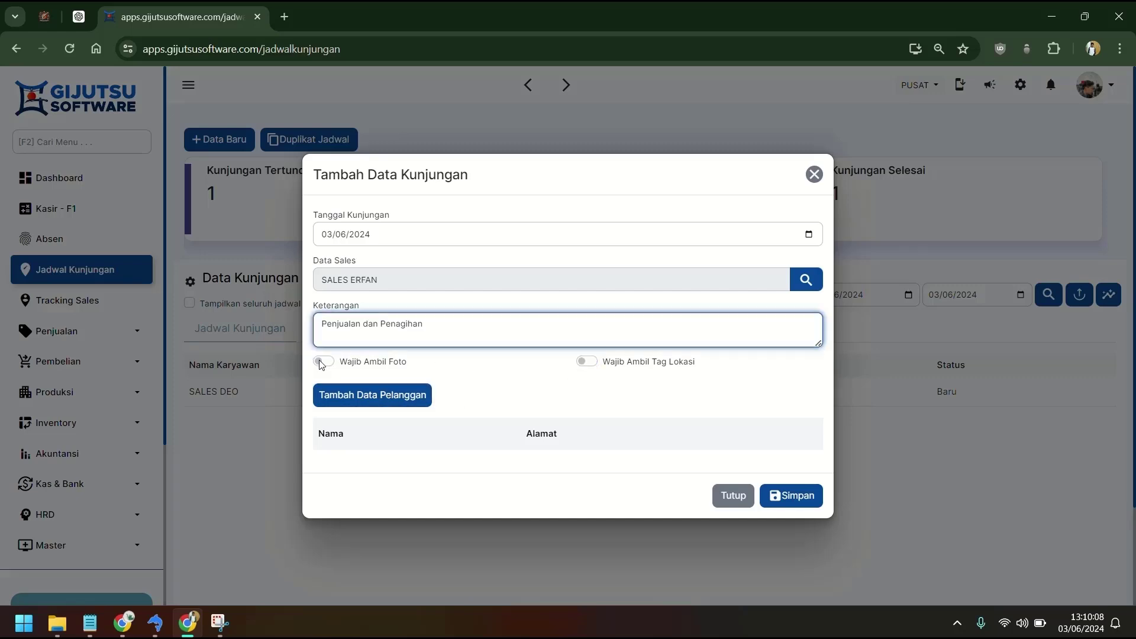
click(323, 361)
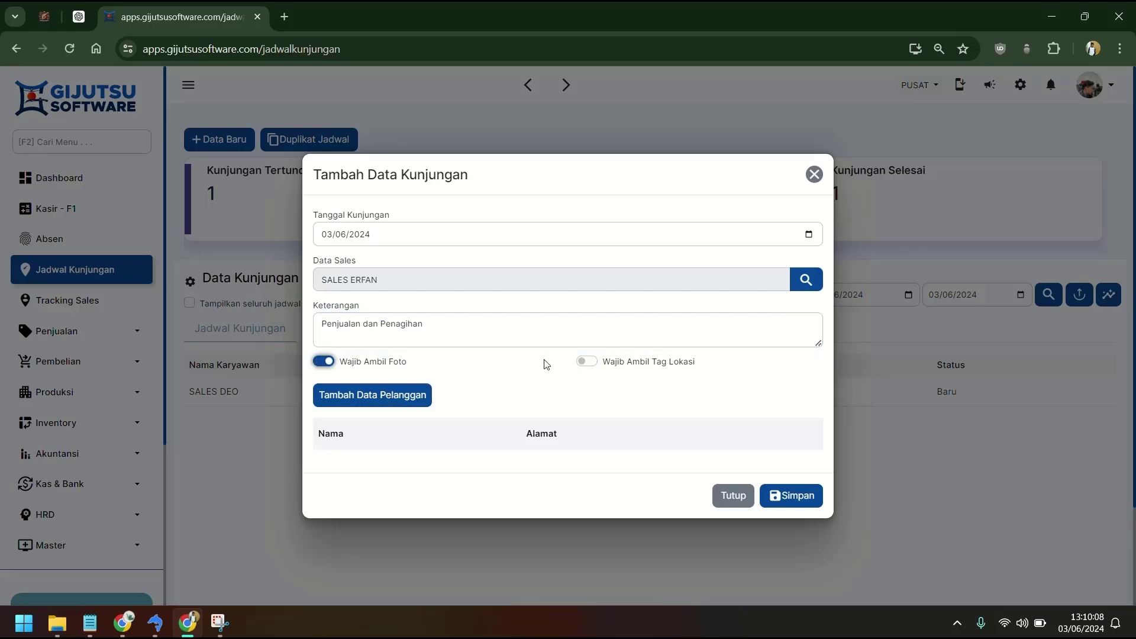
click(586, 361)
Add five customers, including SINAR TERANG, PELANGGAN BARU, CUSTOMER ORDER and APOTEK BARU, and save.
click(395, 395)
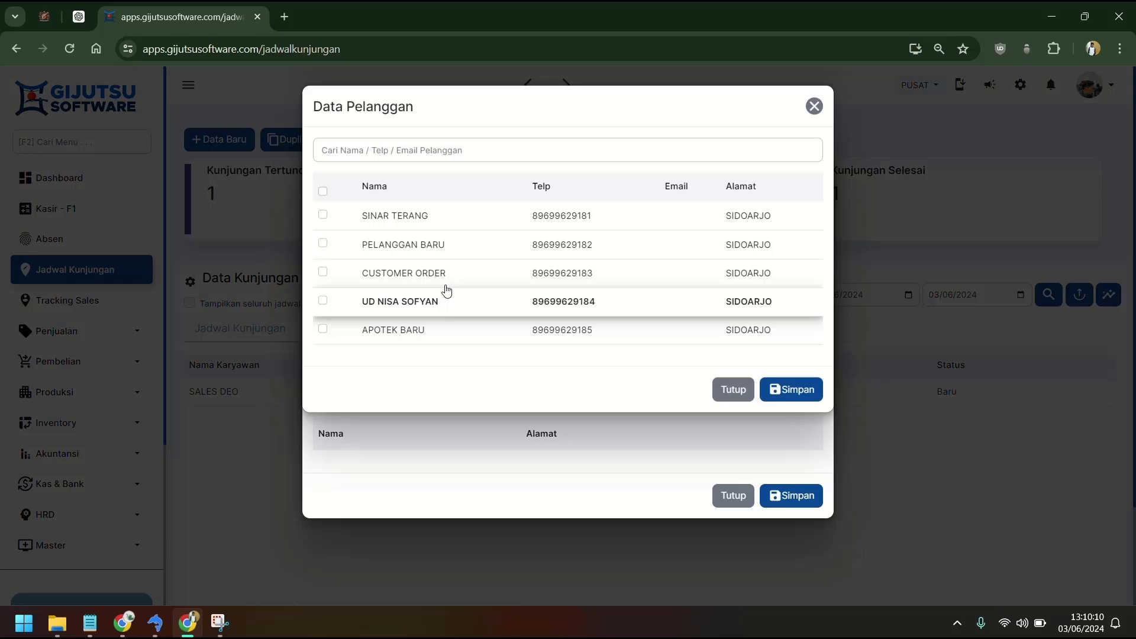
click(323, 218)
click(323, 244)
click(322, 272)
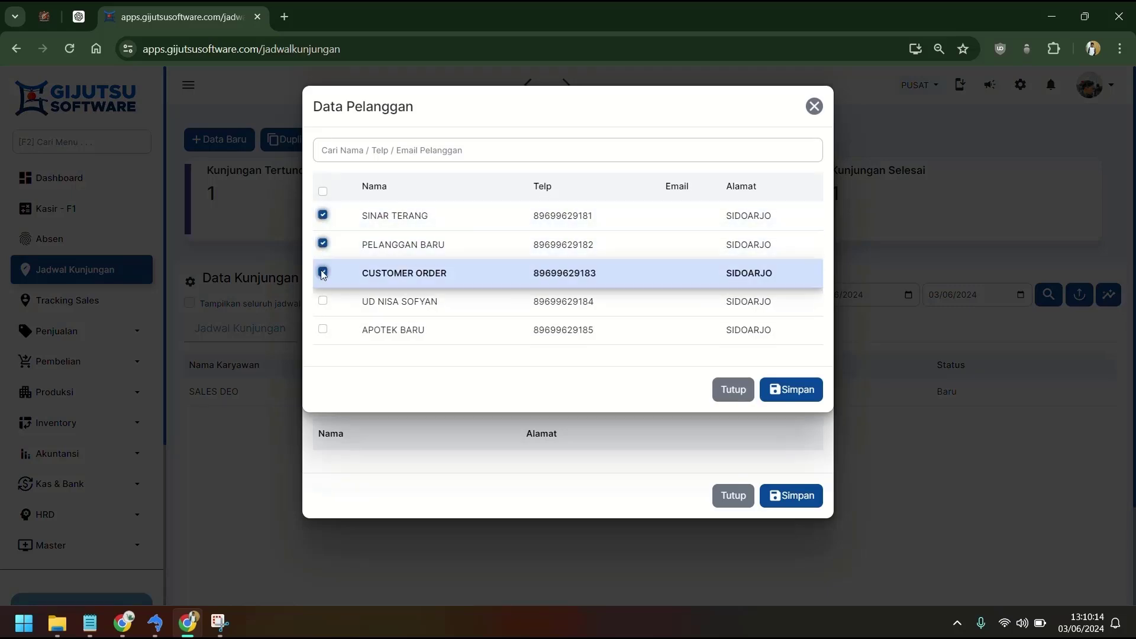
click(323, 301)
click(323, 329)
click(791, 389)
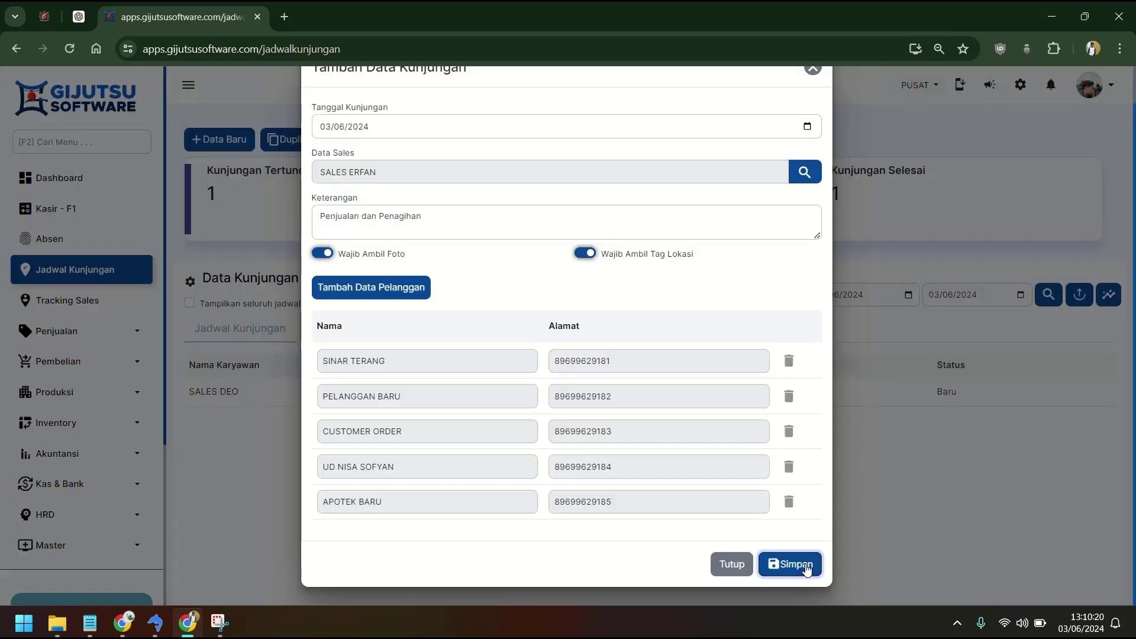
click(805, 565)
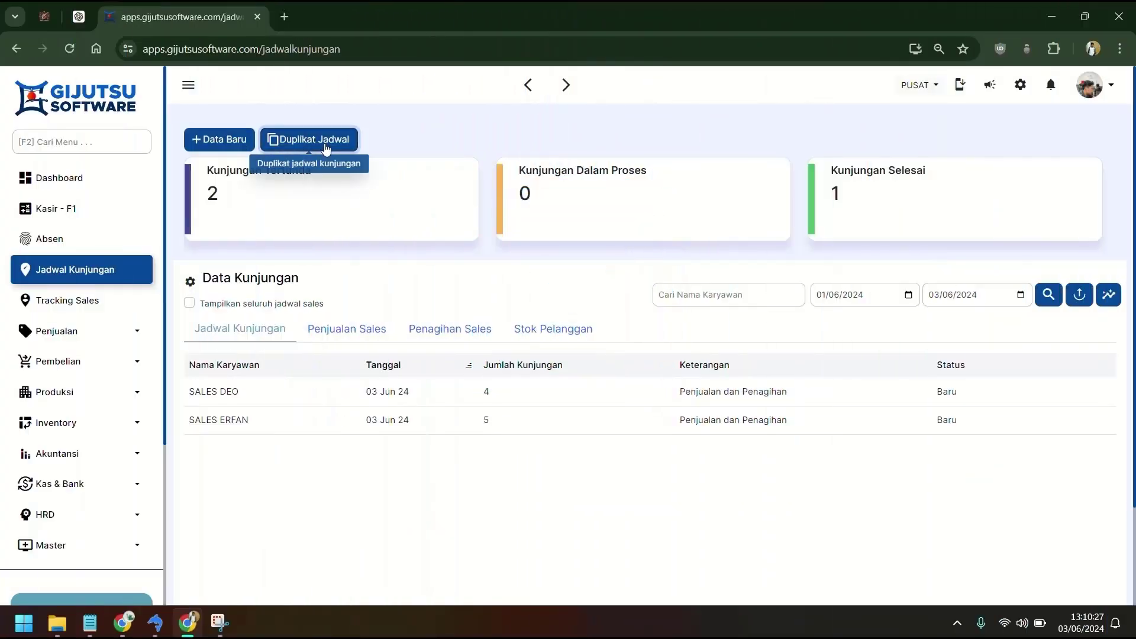
Open the Duplikat Jadwal form and leave Jenis Duplikat set to Rentan Waktu.
click(326, 148)
click(325, 147)
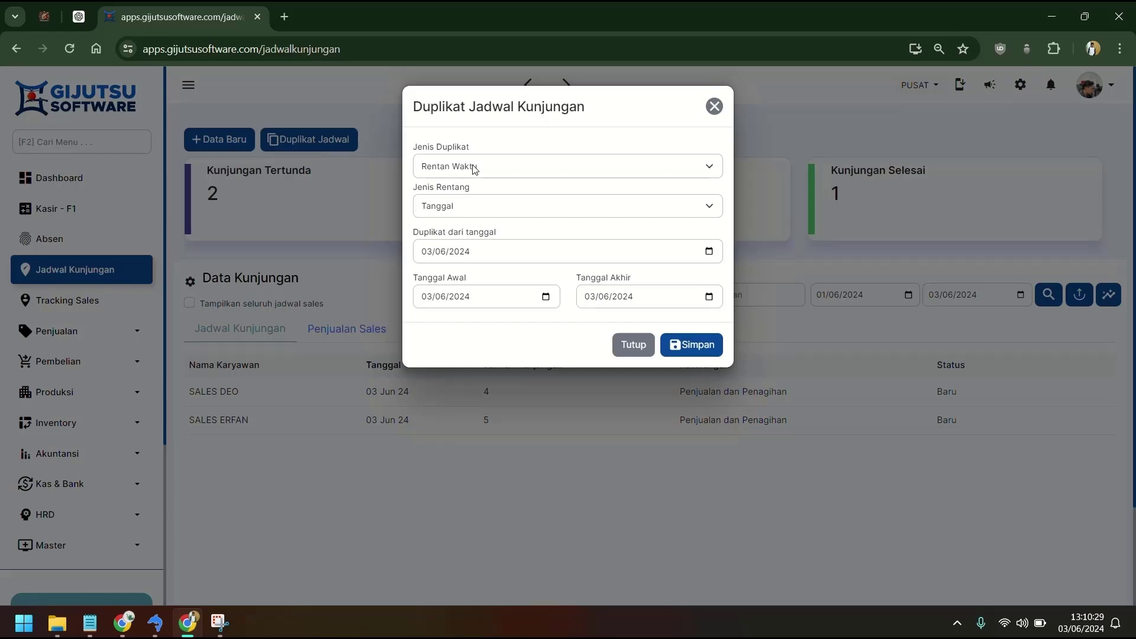
click(473, 172)
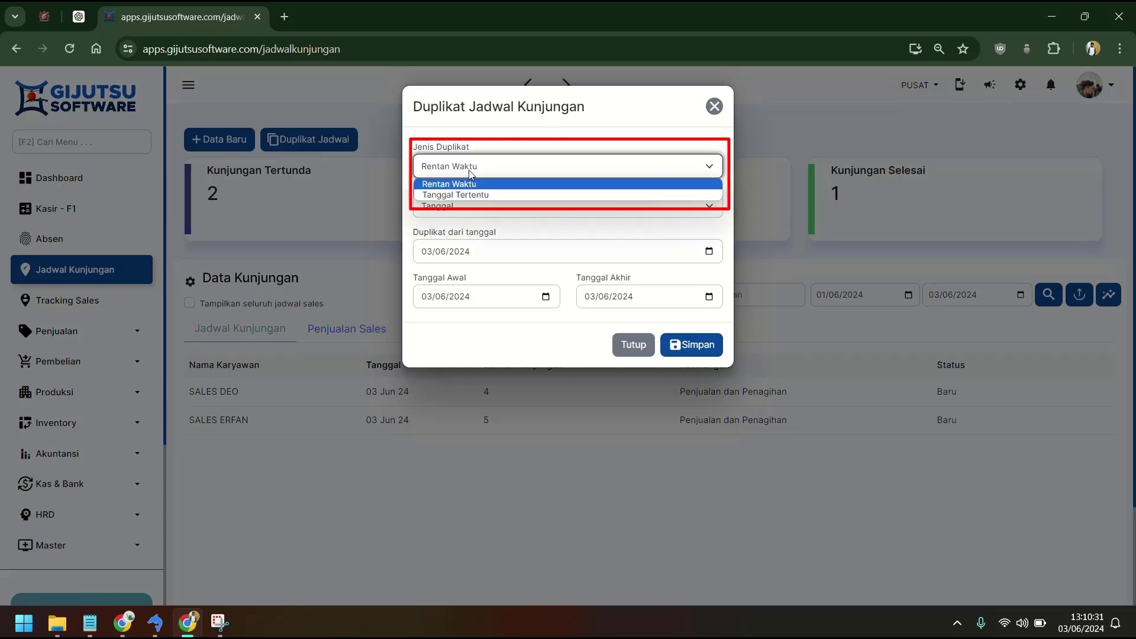
click(468, 195)
click(471, 173)
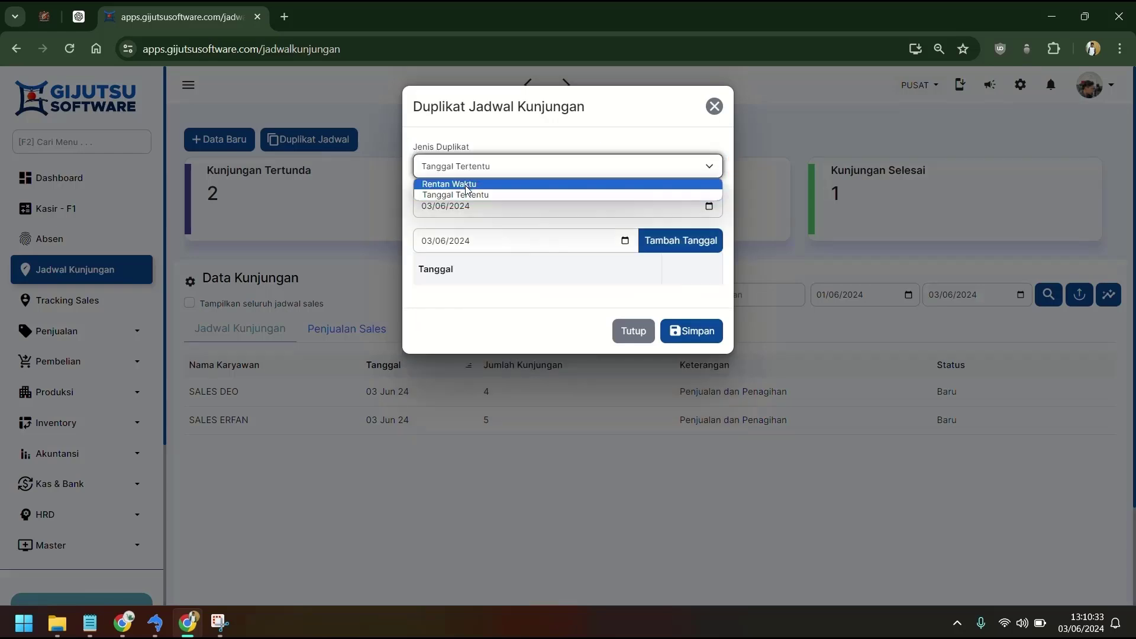
click(466, 184)
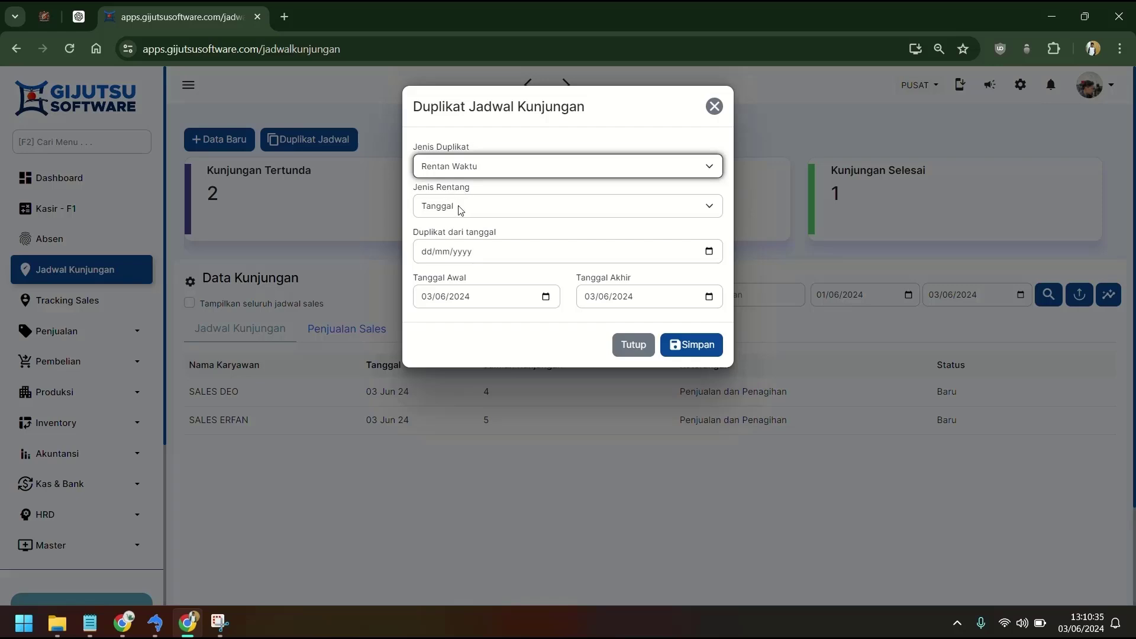
Set Duplikat dari tanggal to 03/06/2024 and Tanggal Akhir to 30/06/2024.
click(711, 258)
click(711, 258)
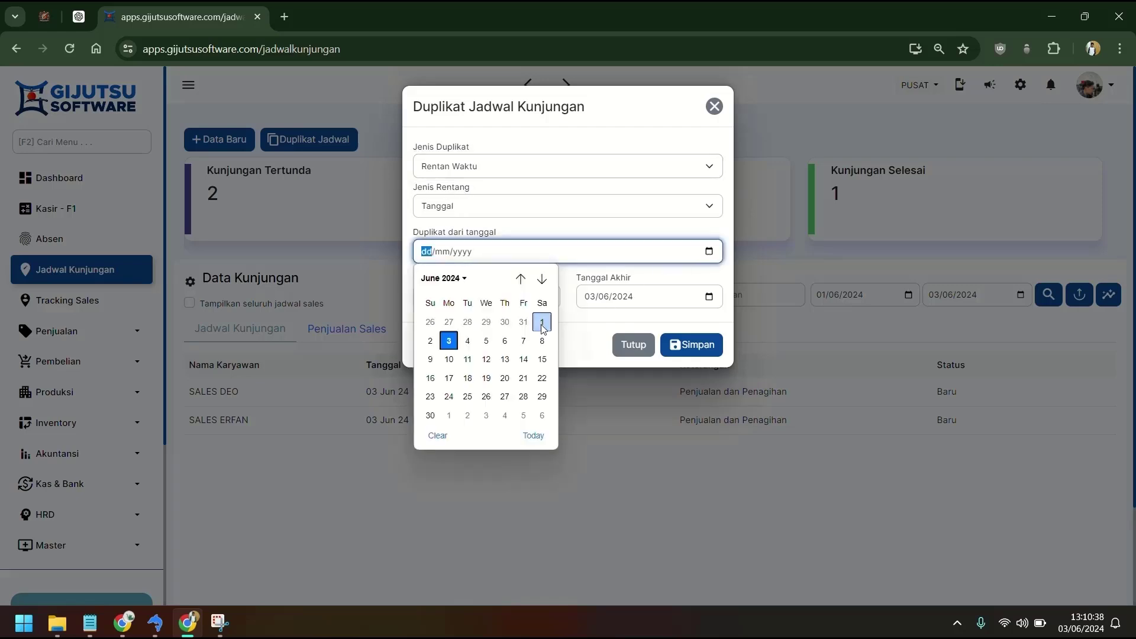
click(449, 341)
click(708, 298)
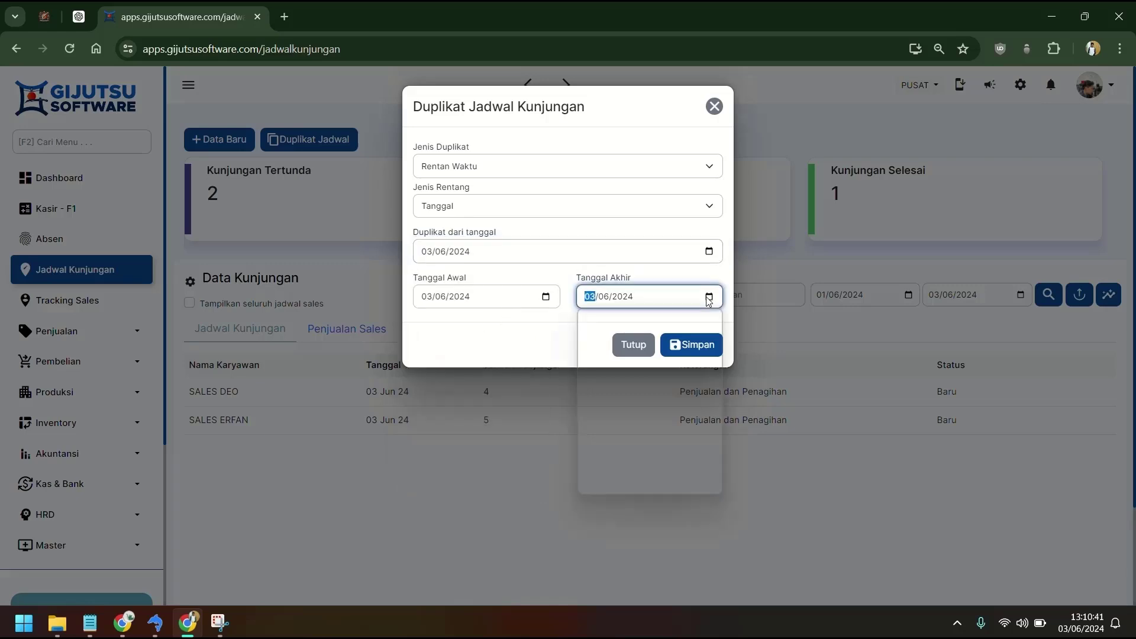
click(594, 460)
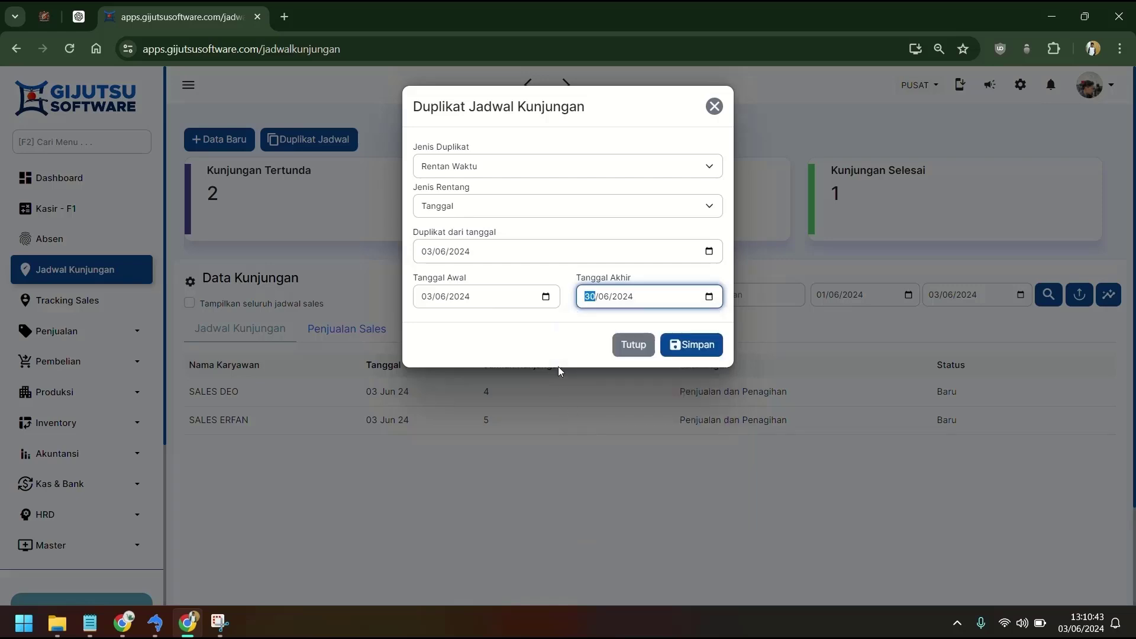
click(552, 325)
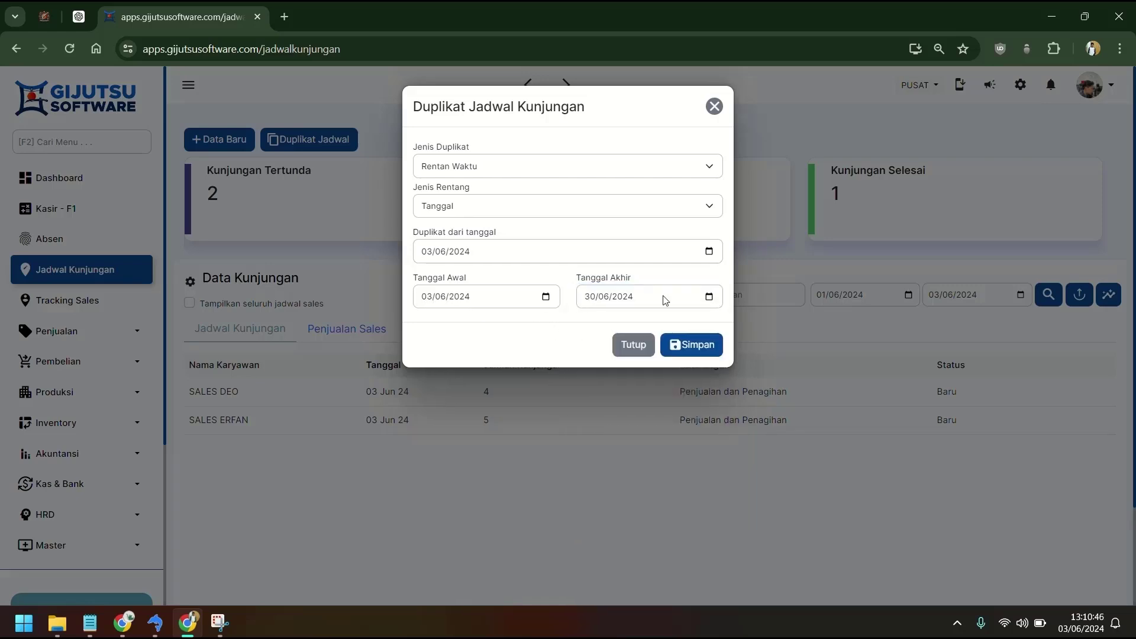
click(671, 165)
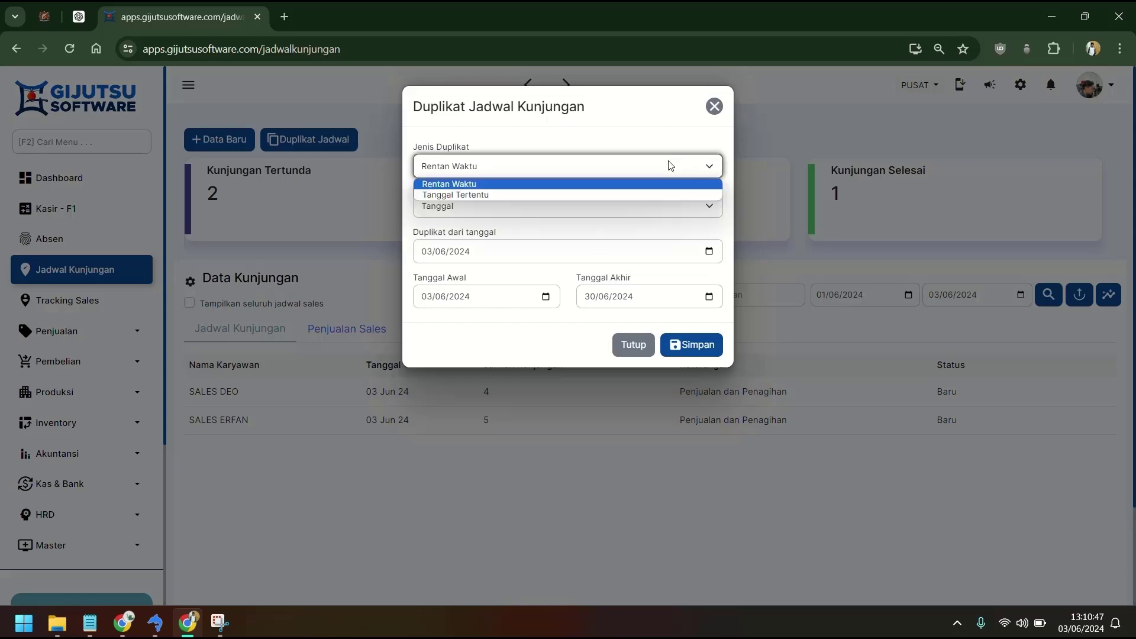
Switch to Tanggal Tertentu, add 10/06/2024 as a target, and keep the source date 03/06/2024.
click(669, 194)
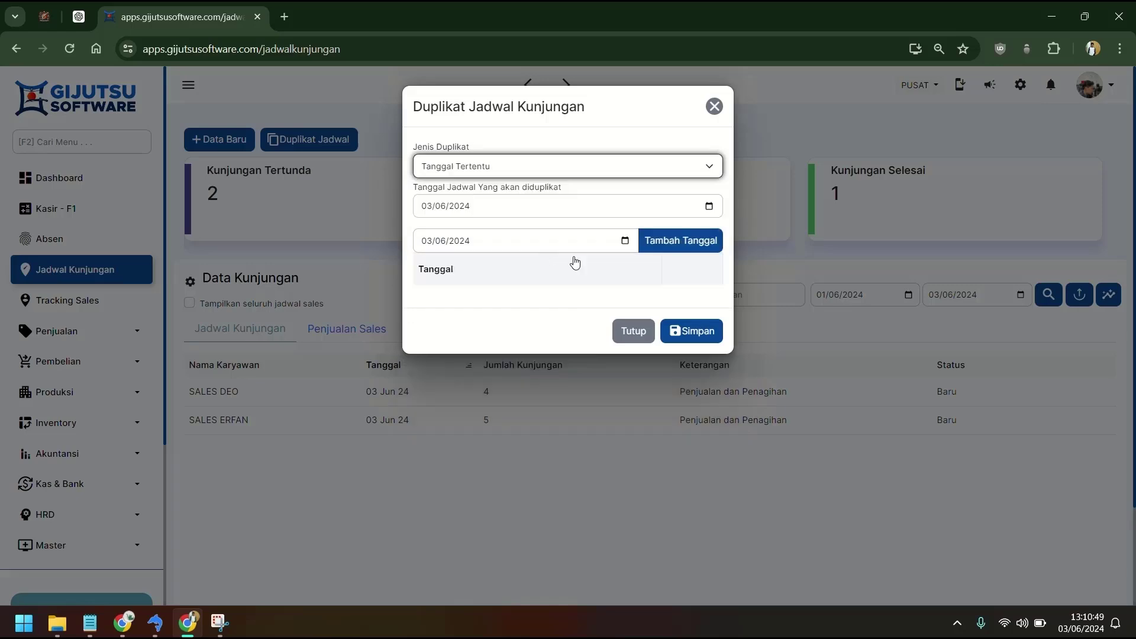
click(625, 241)
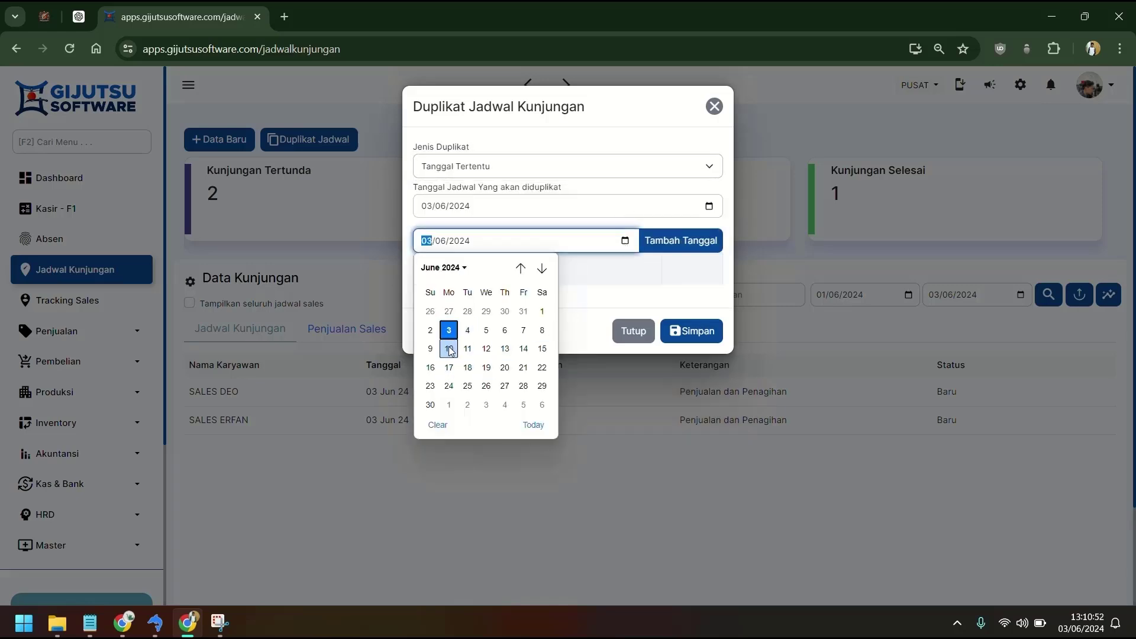
click(486, 348)
click(449, 332)
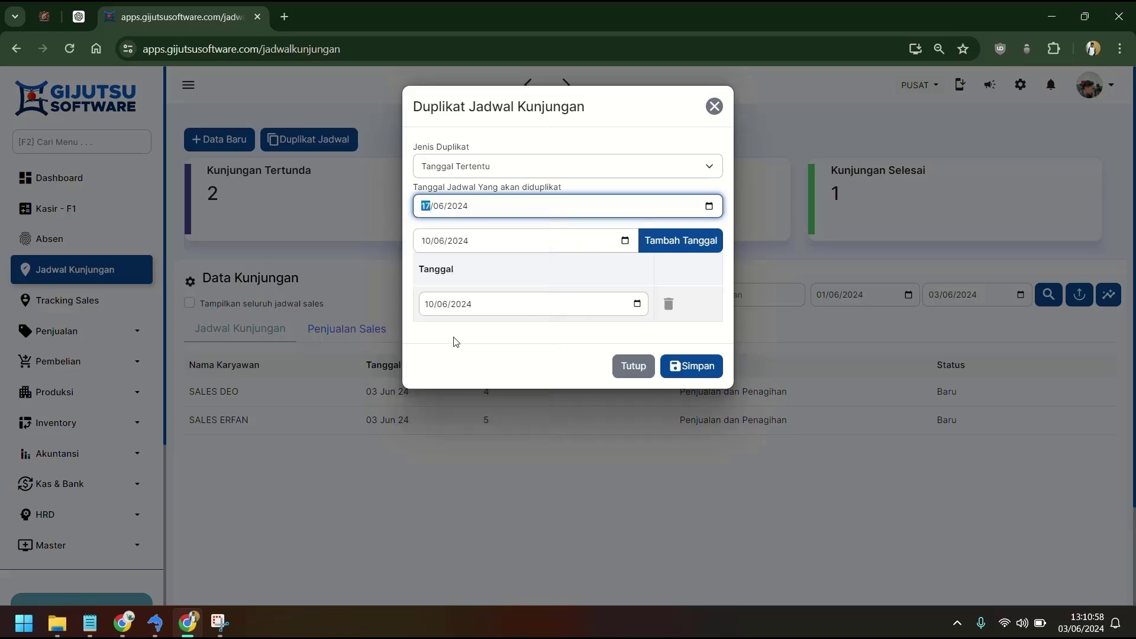
click(709, 206)
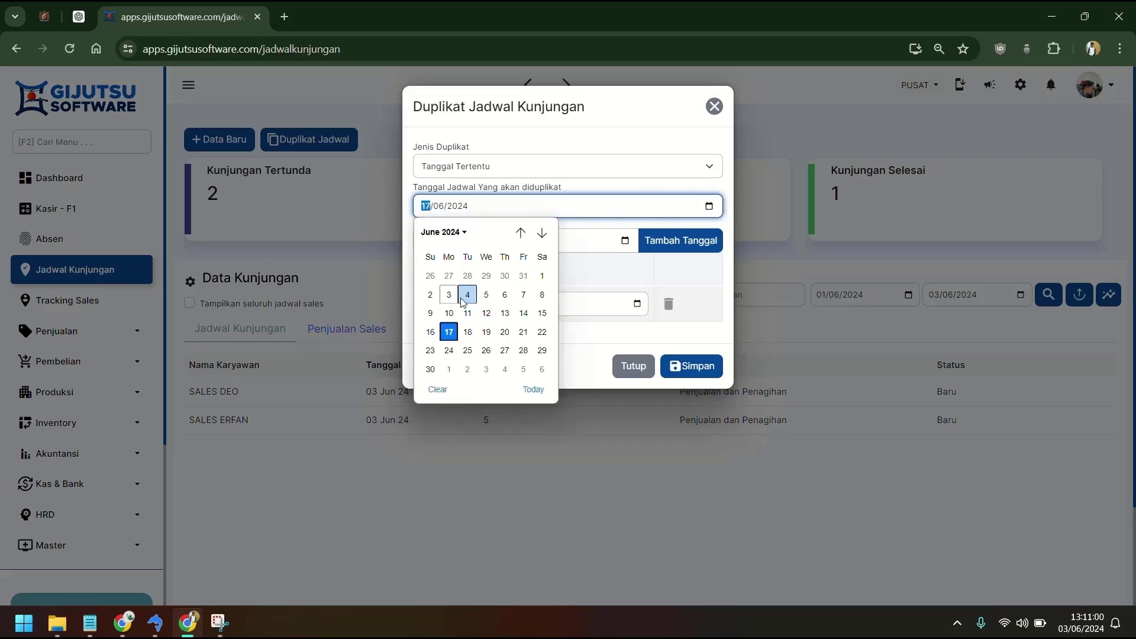
click(457, 296)
Add 17/06/2024 as a second target date and save the duplication.
click(626, 241)
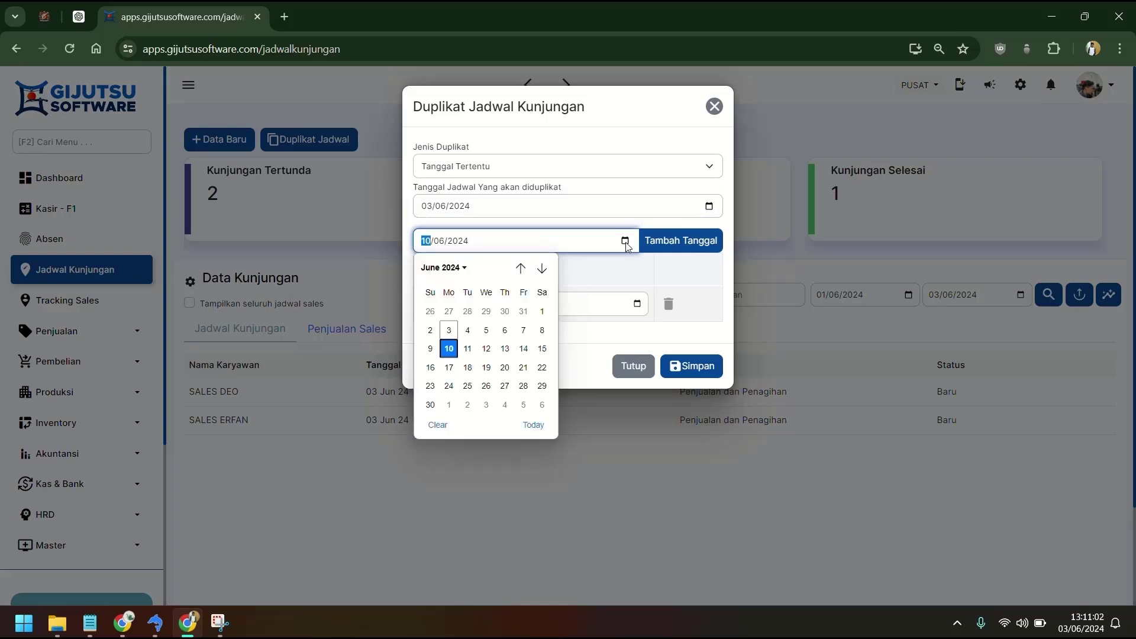
click(449, 367)
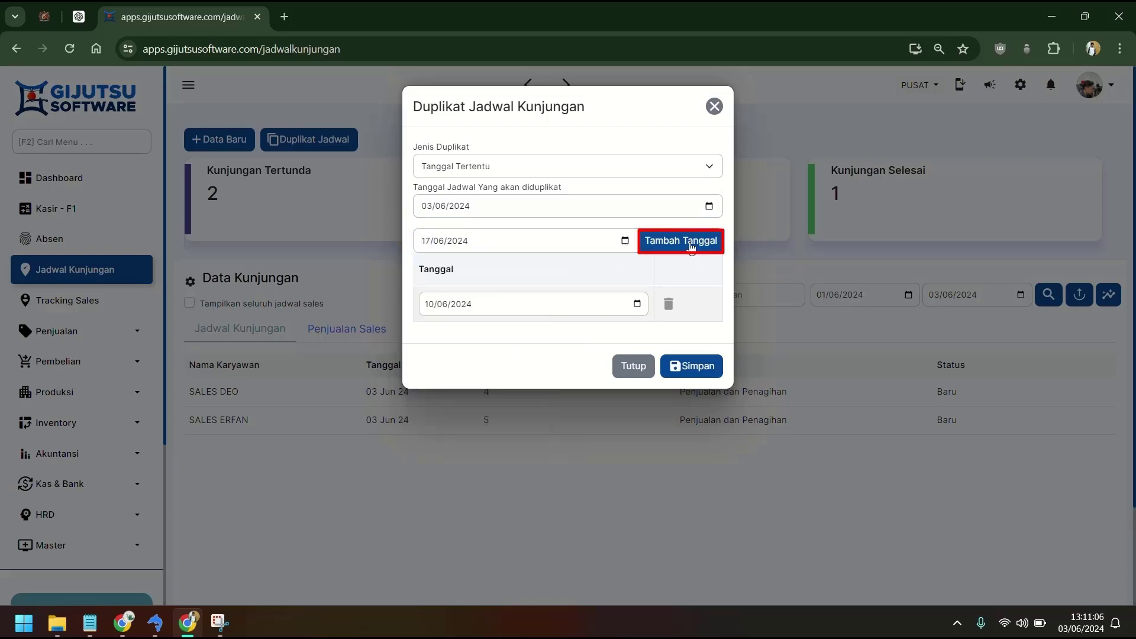
click(691, 245)
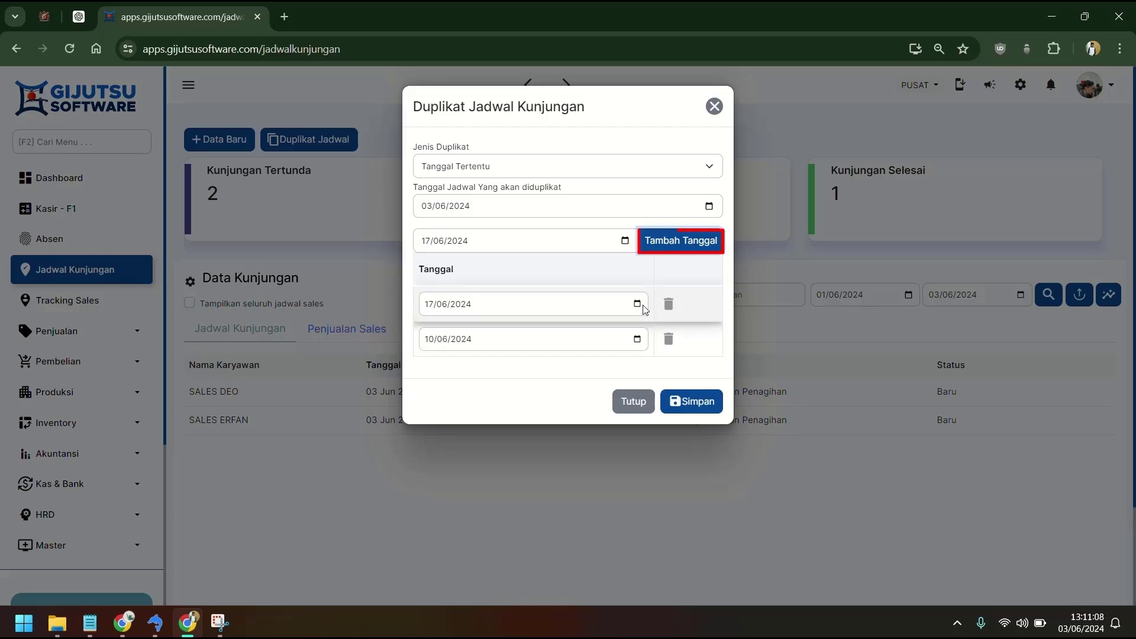
click(704, 406)
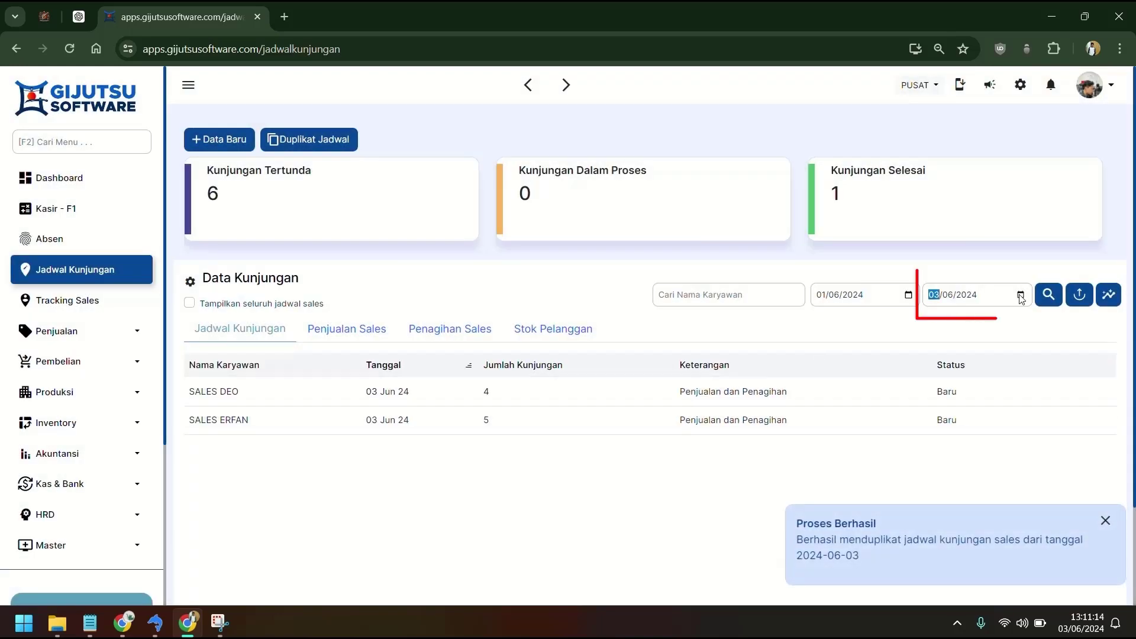
Set the visit list's end date to 17/06/2024 and reload the schedule list.
click(1019, 295)
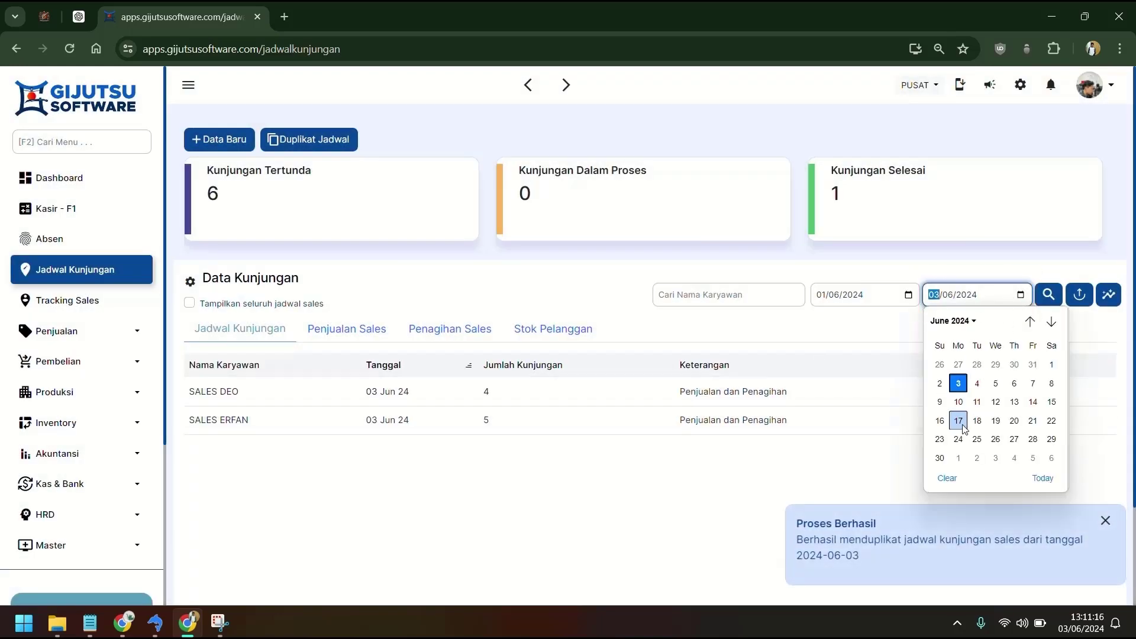
click(958, 424)
click(1041, 296)
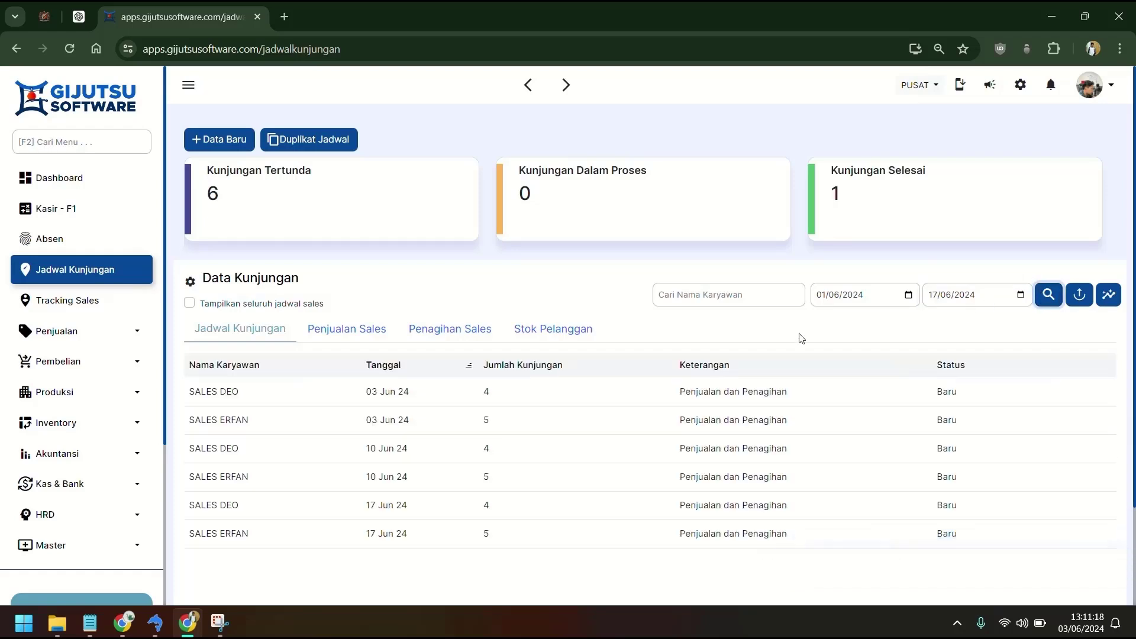
scroll(800, 337, down, 2)
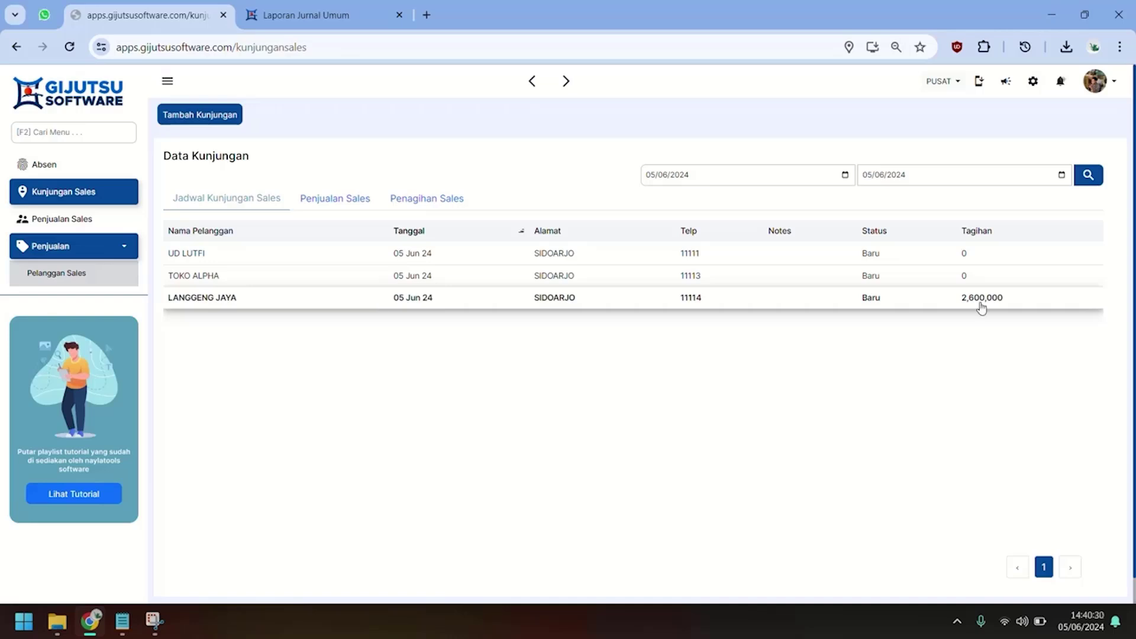
Capture three webcam photos on the LANGGENG JAYA visit and save it.
click(980, 303)
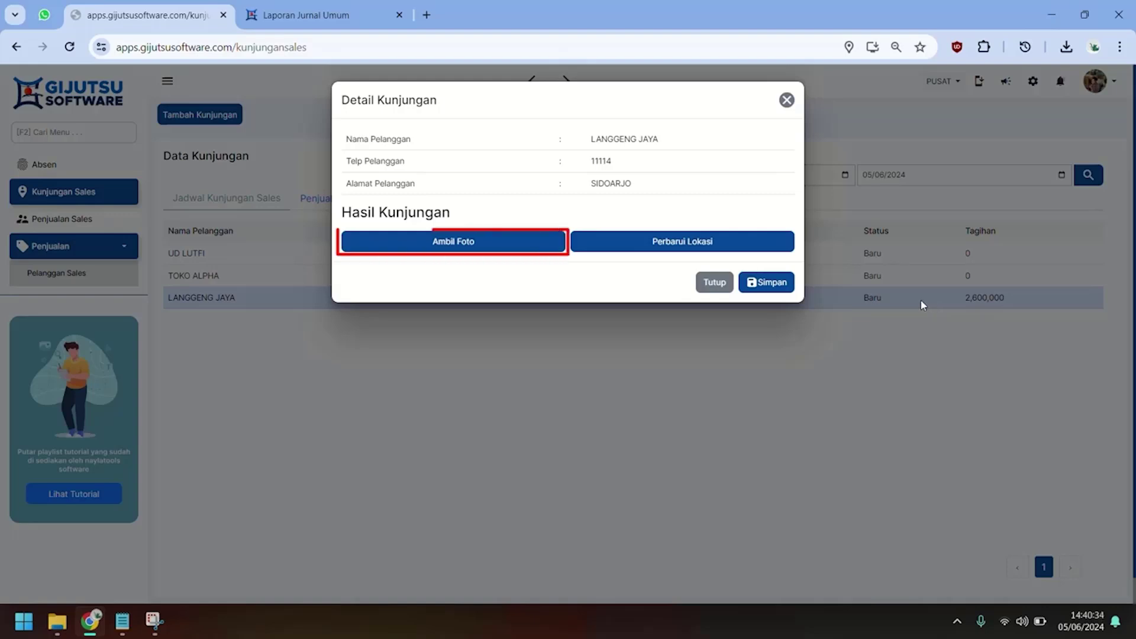
click(530, 248)
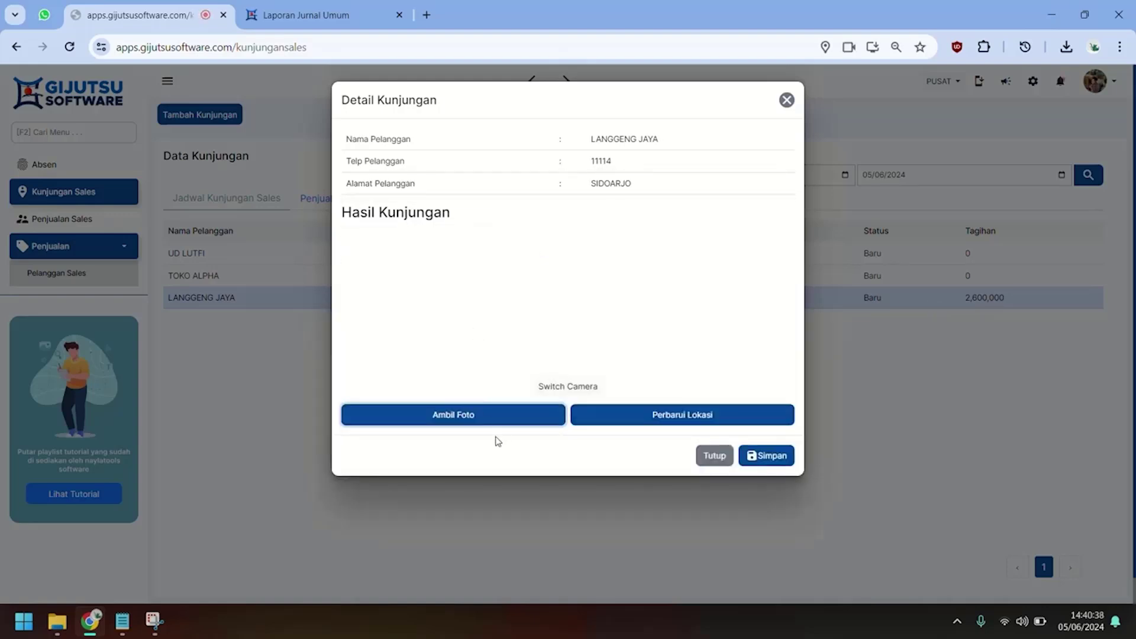
click(468, 415)
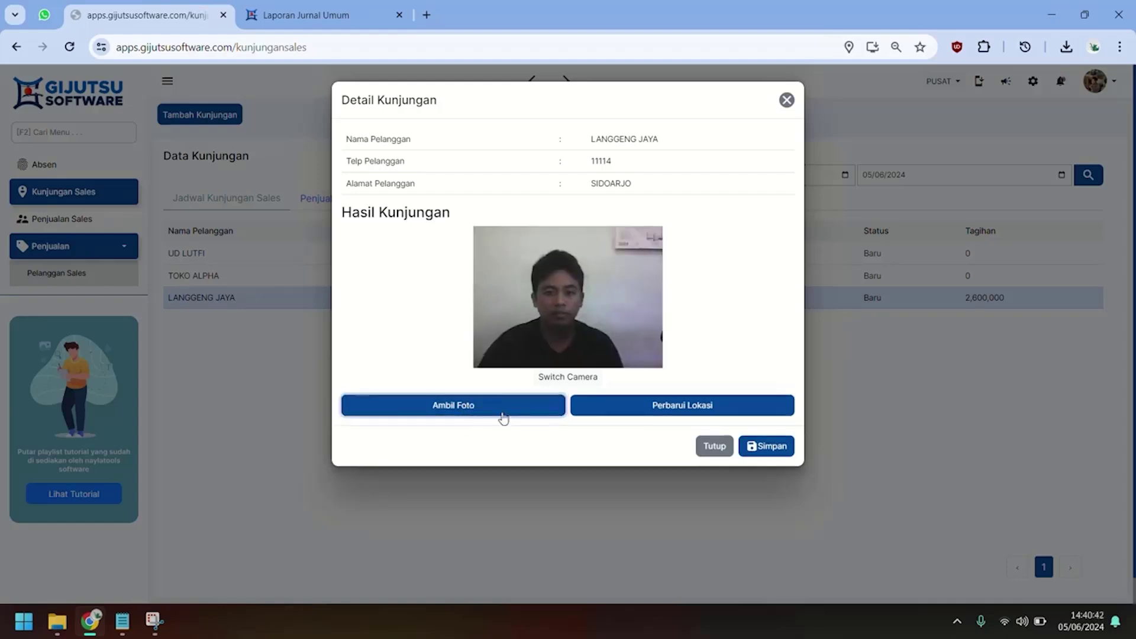
click(504, 419)
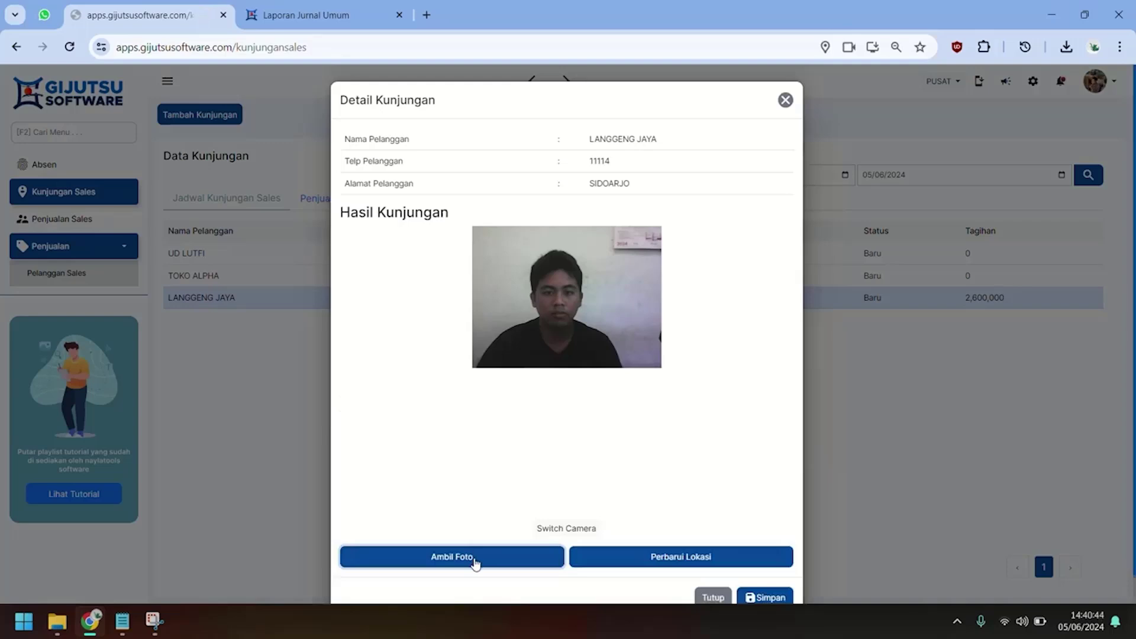
click(476, 559)
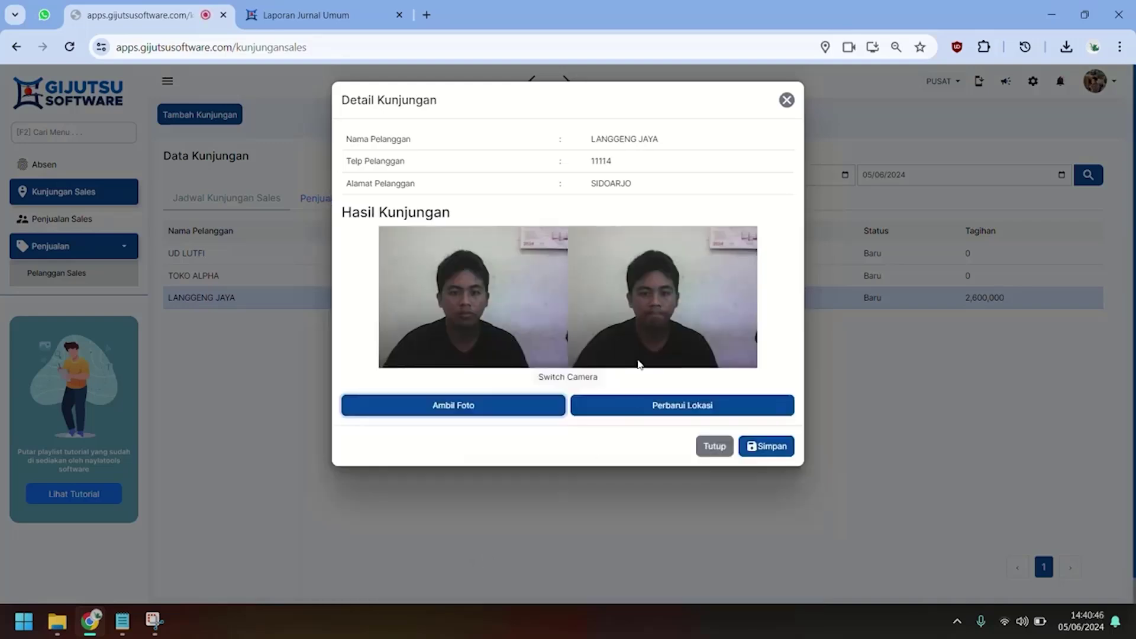
click(540, 406)
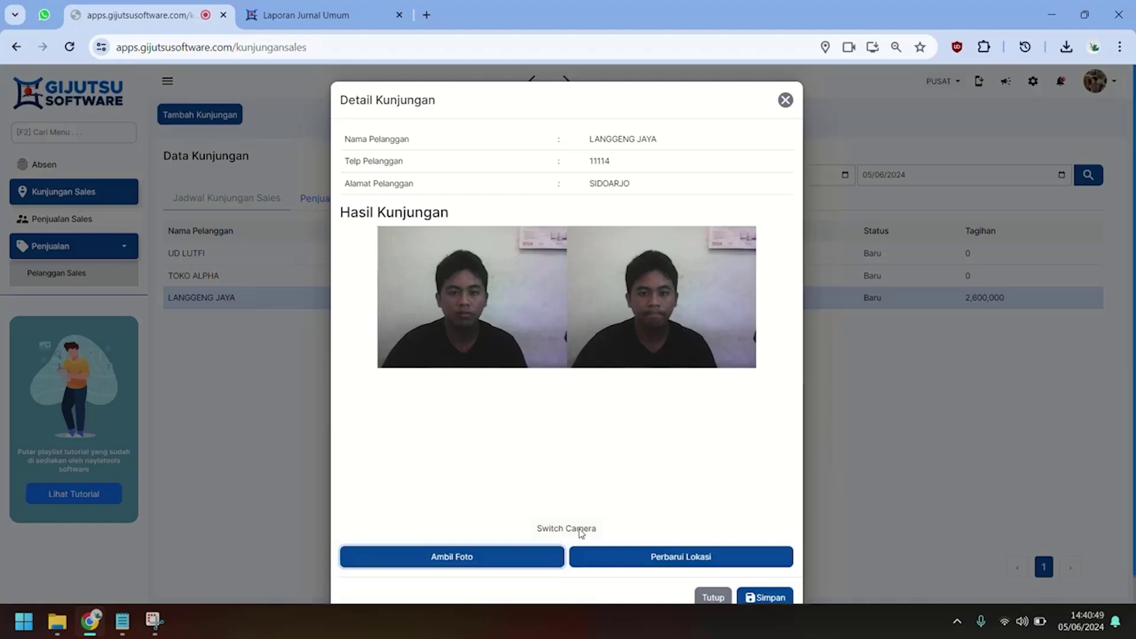
click(540, 556)
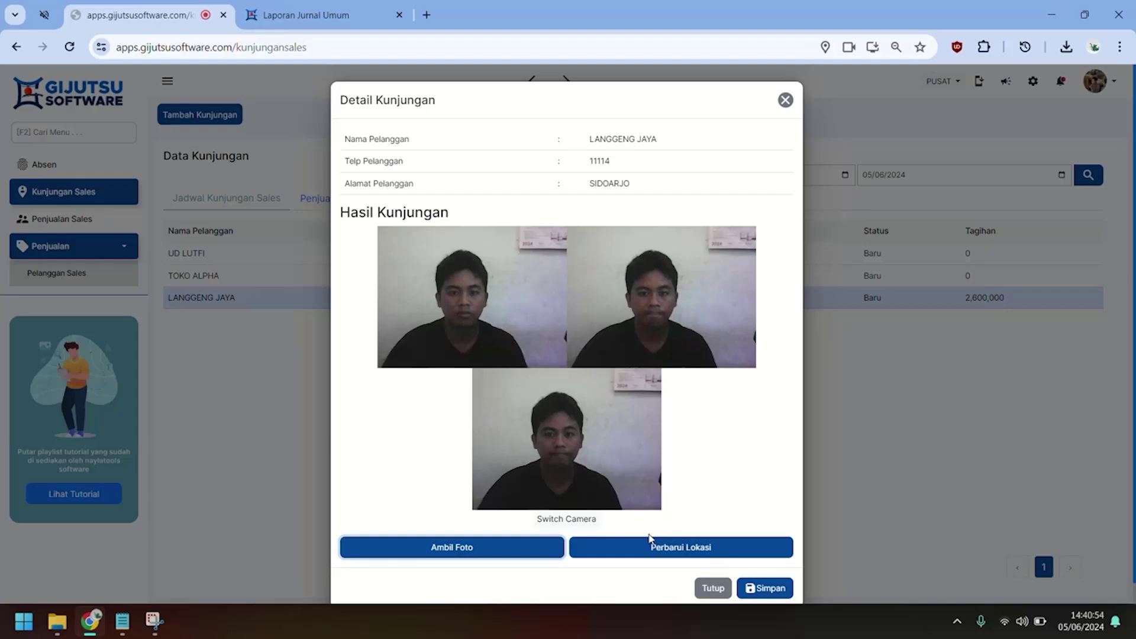
click(764, 587)
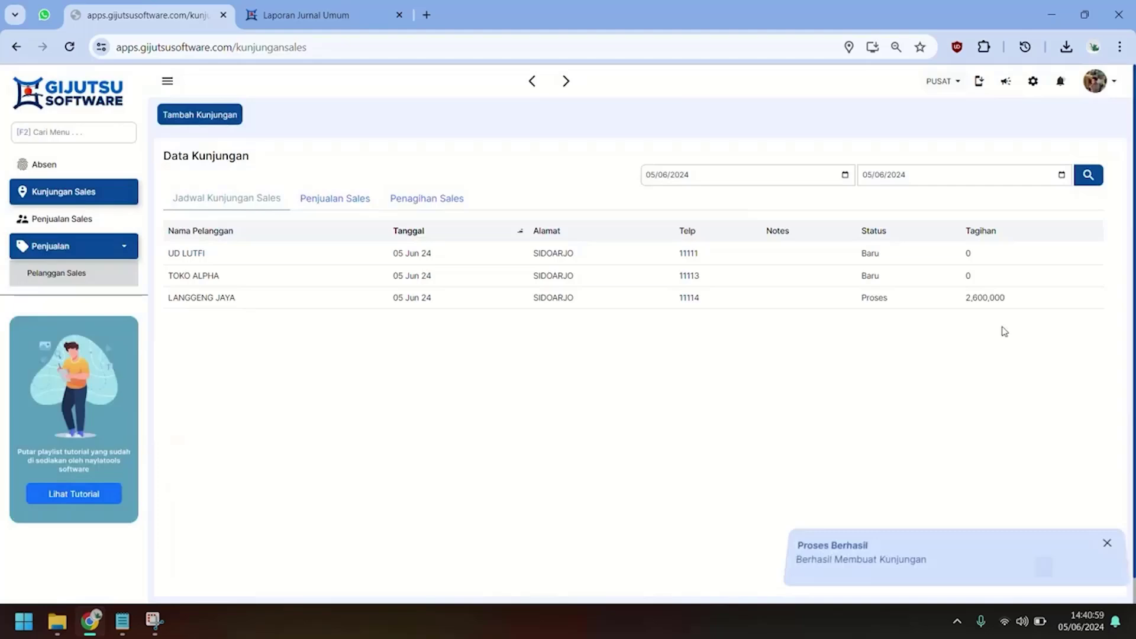
Enter 'Penjualan Penagihan dan (nput Stok Pelangga' as LANGGENG JAYA's visit result.
click(946, 299)
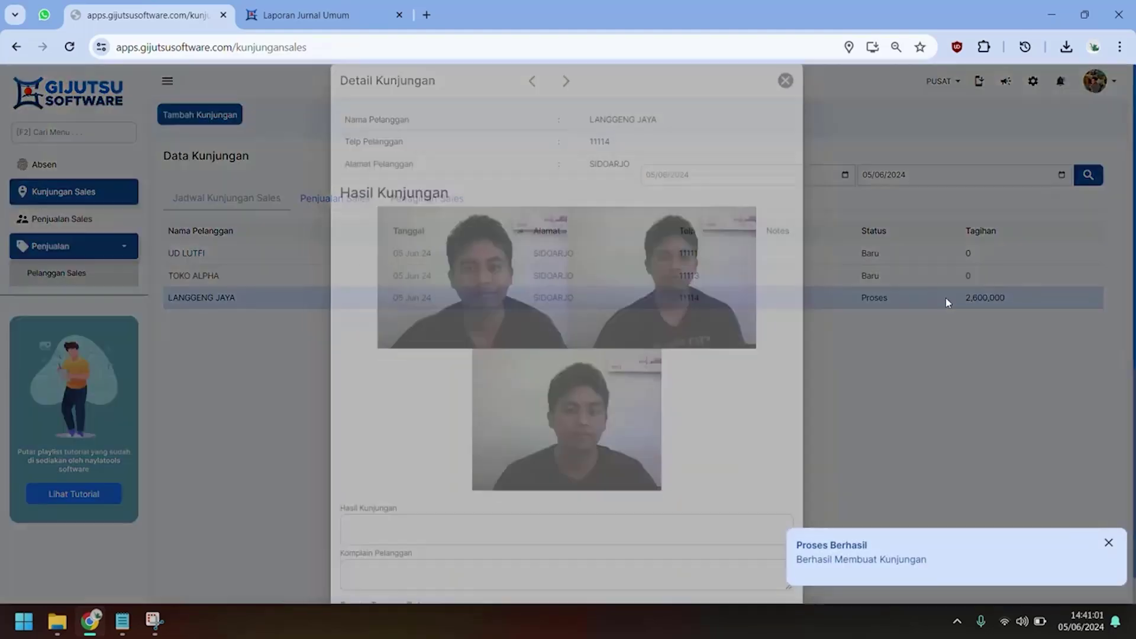
scroll(614, 341, down, 6)
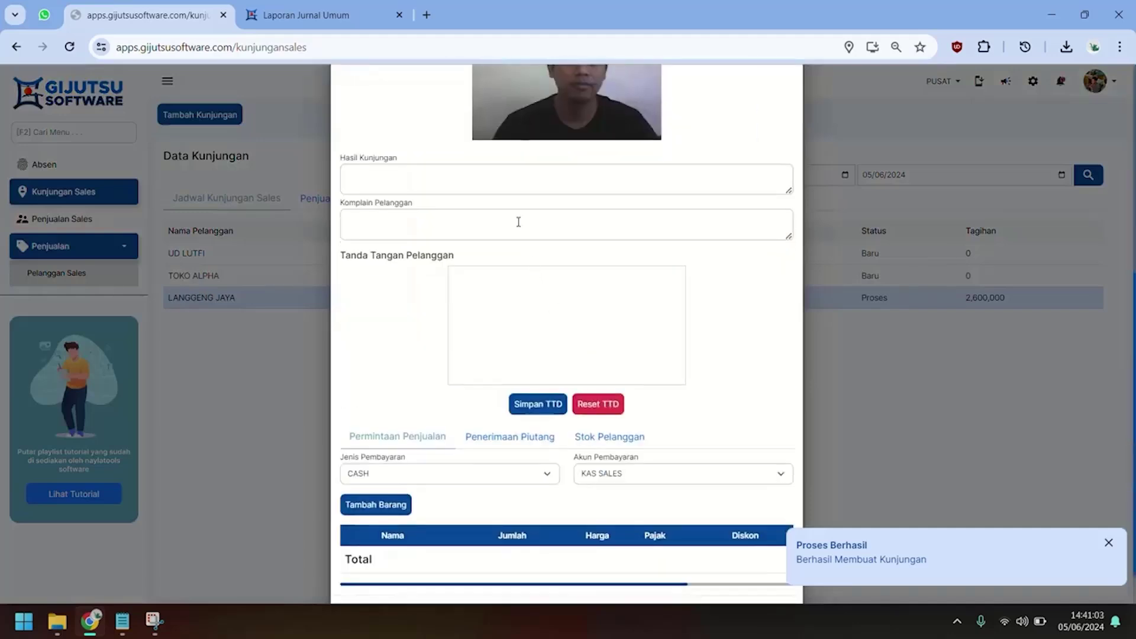
click(518, 183)
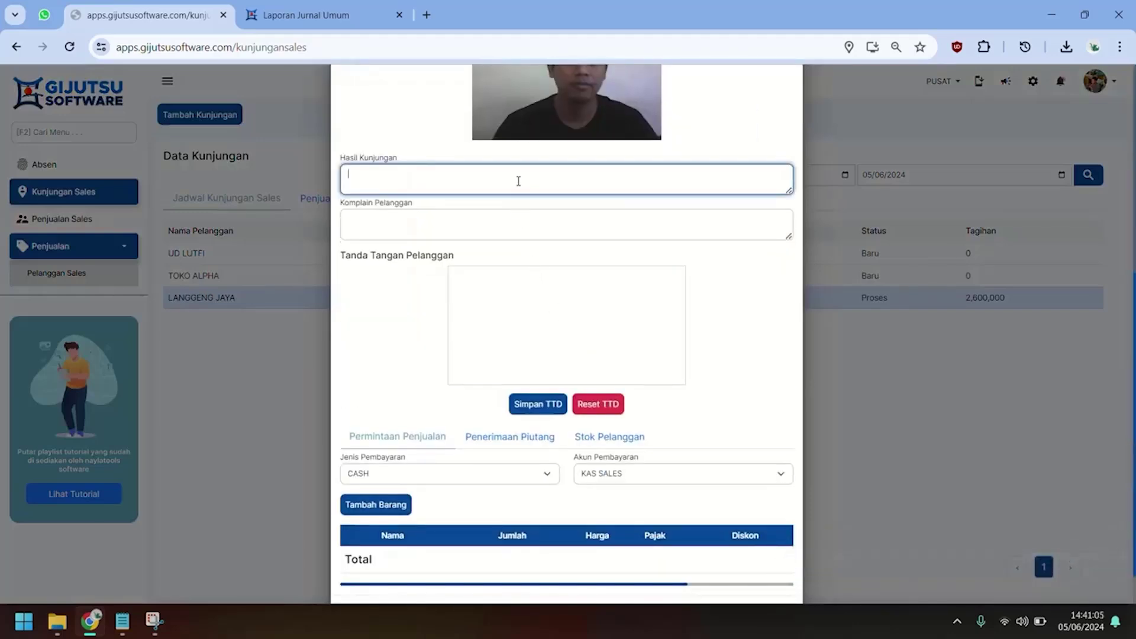
text(Penjualan Penag)
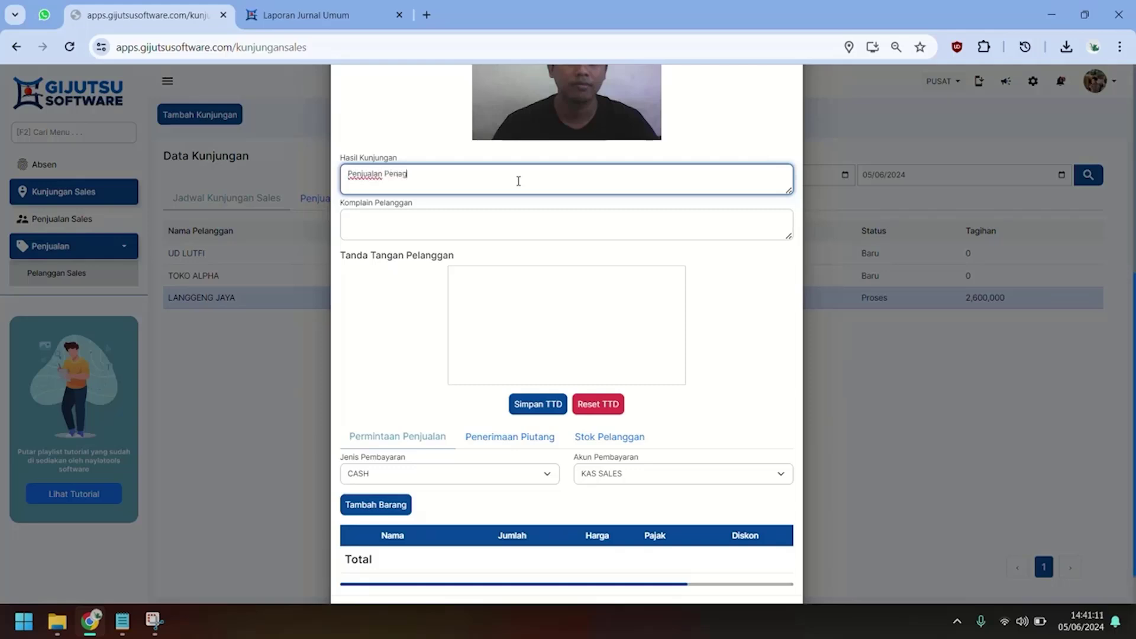
text(ihan dan ()
text(nput Stok Pelanggan)
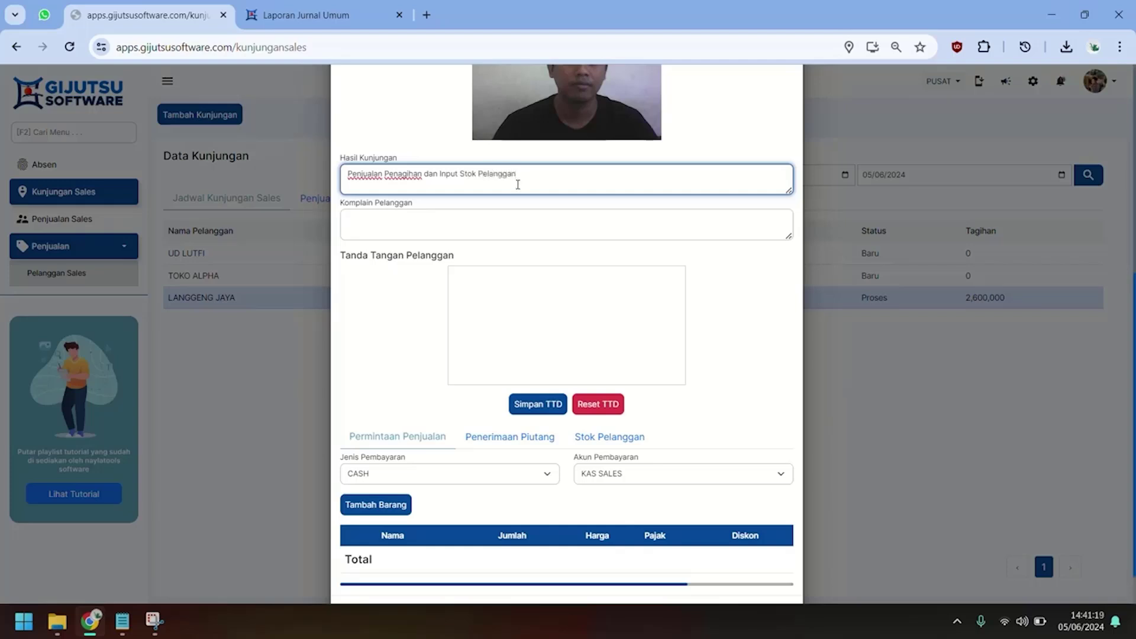
click(409, 349)
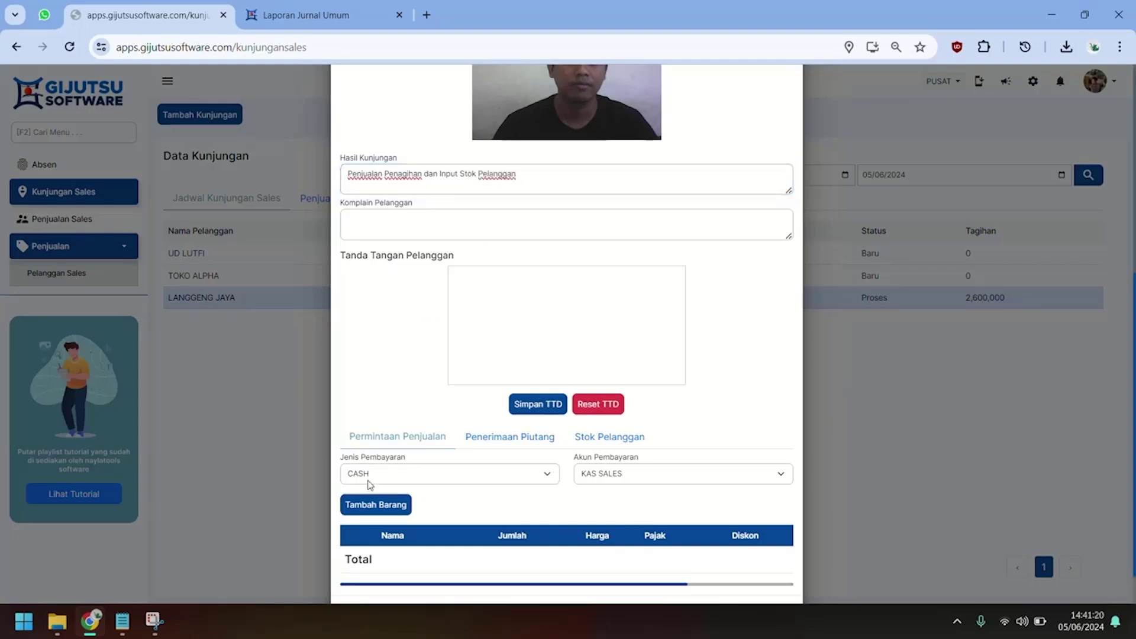
Add BATA MERAH (2 KUBIK) and BATA RINGAN (1 KUBIK) to the sales request.
click(393, 505)
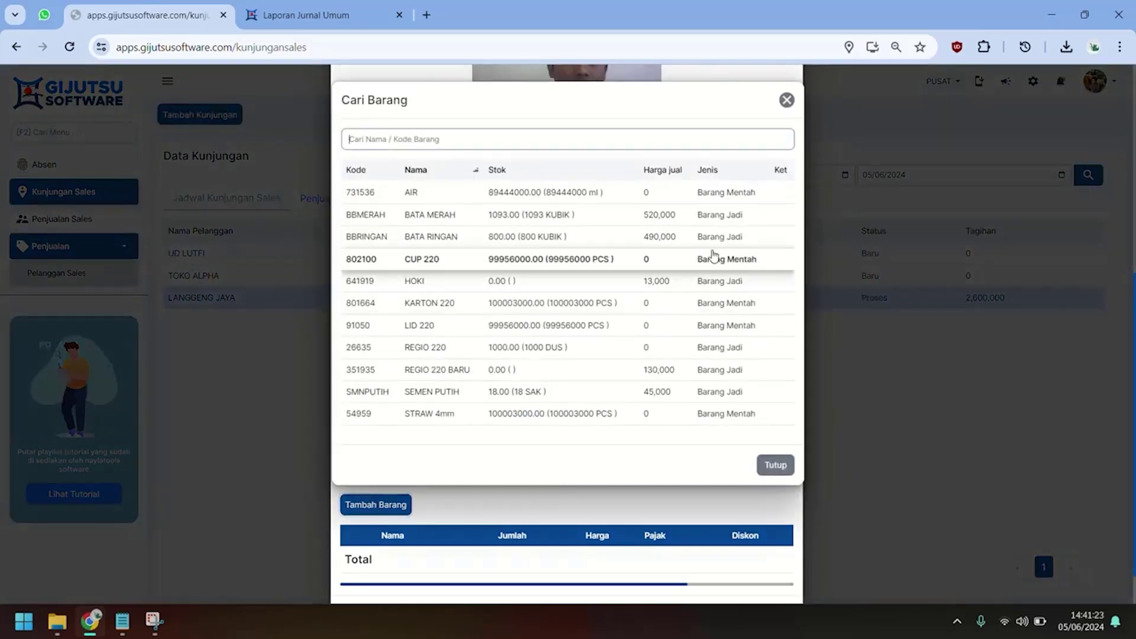
click(538, 216)
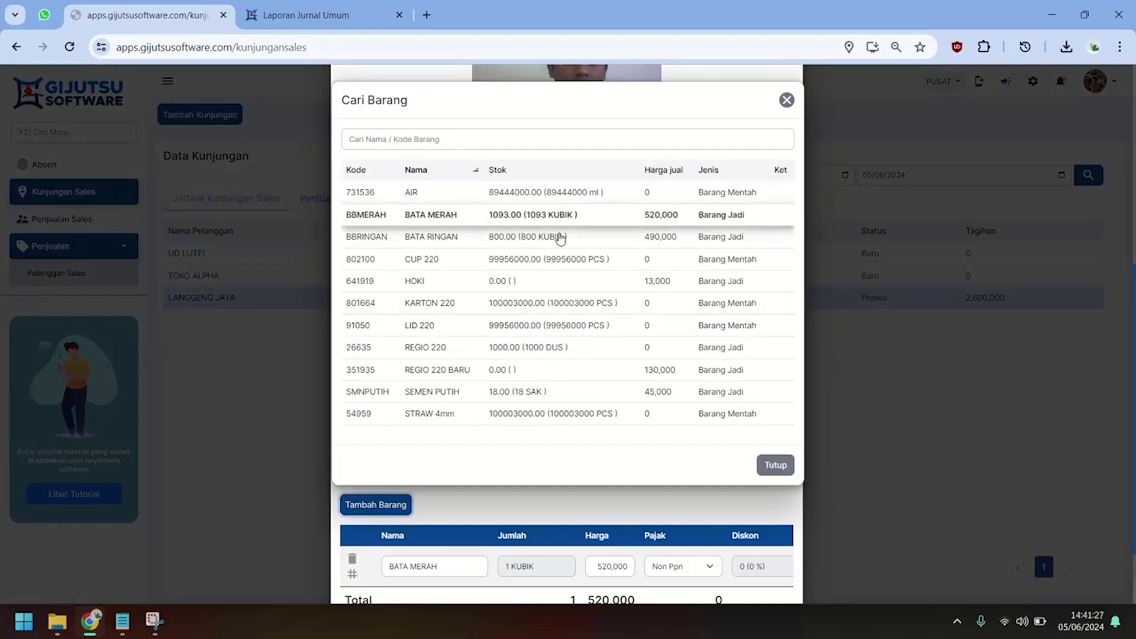
click(558, 237)
scroll(550, 467, down, 2)
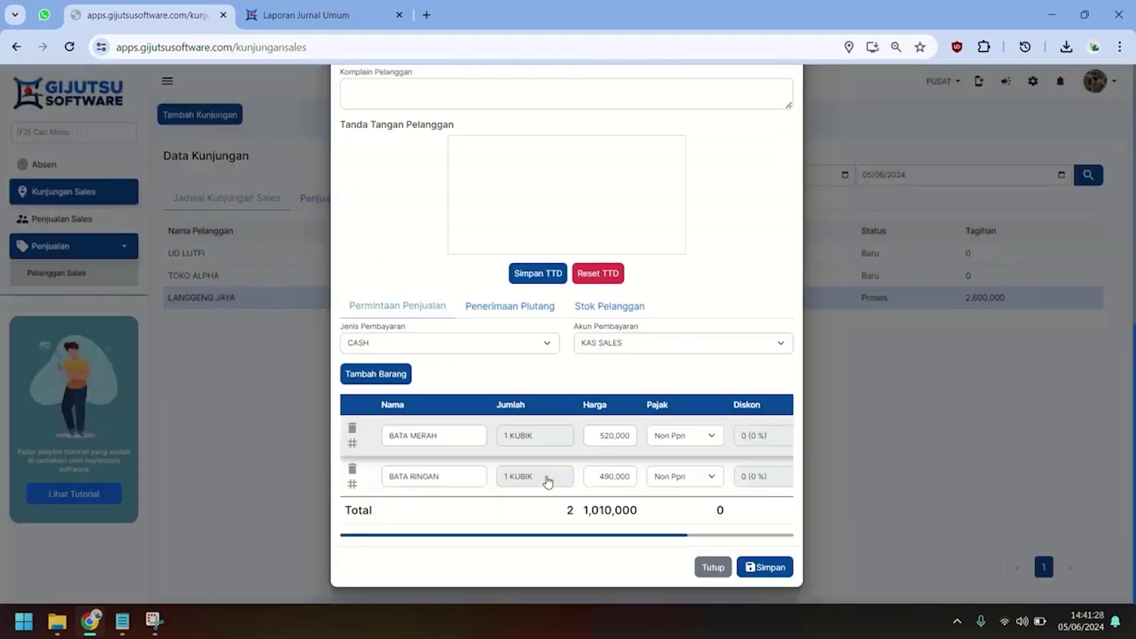
click(527, 438)
text(2)
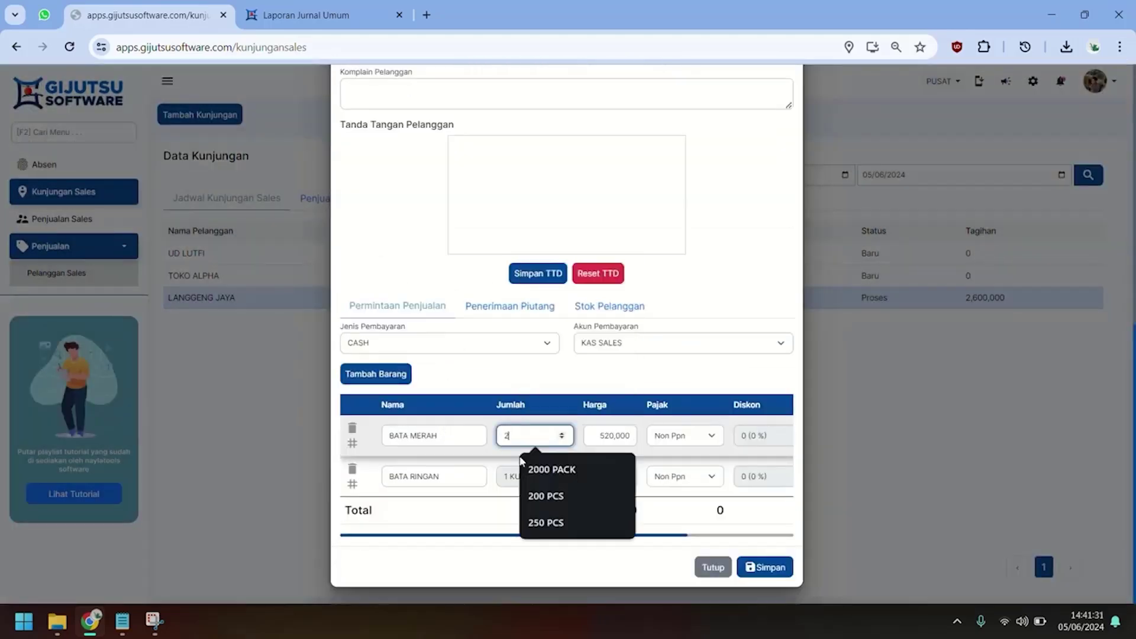
click(576, 380)
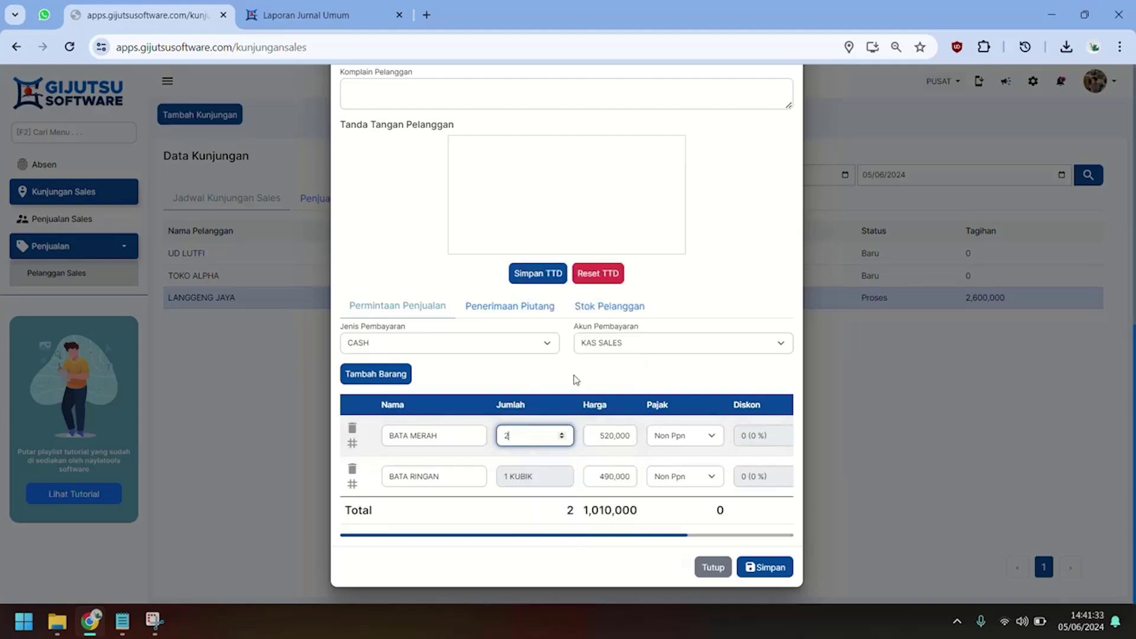
click(502, 313)
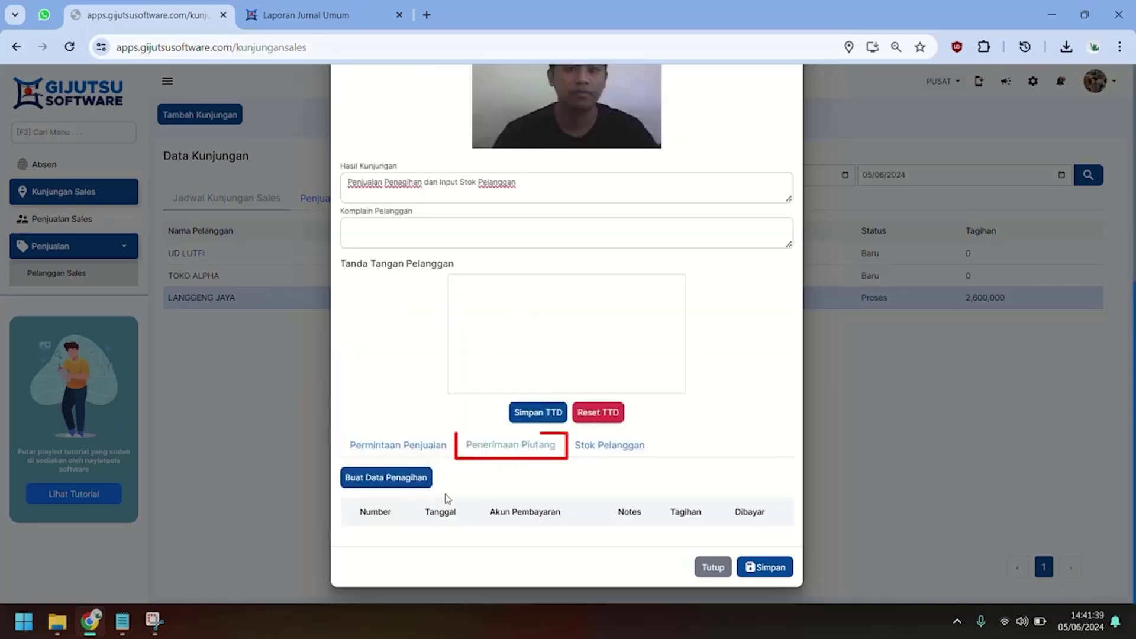
Add LANGGENG JAYA's outstanding receivable to the collection, paid into KAS SALES.
click(410, 484)
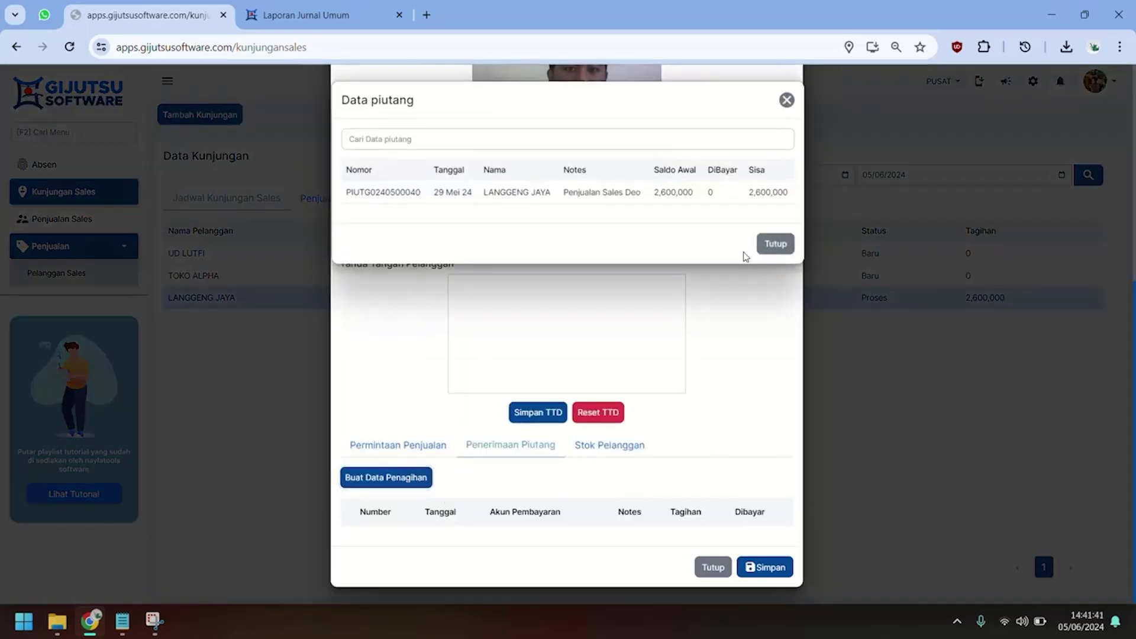
click(672, 197)
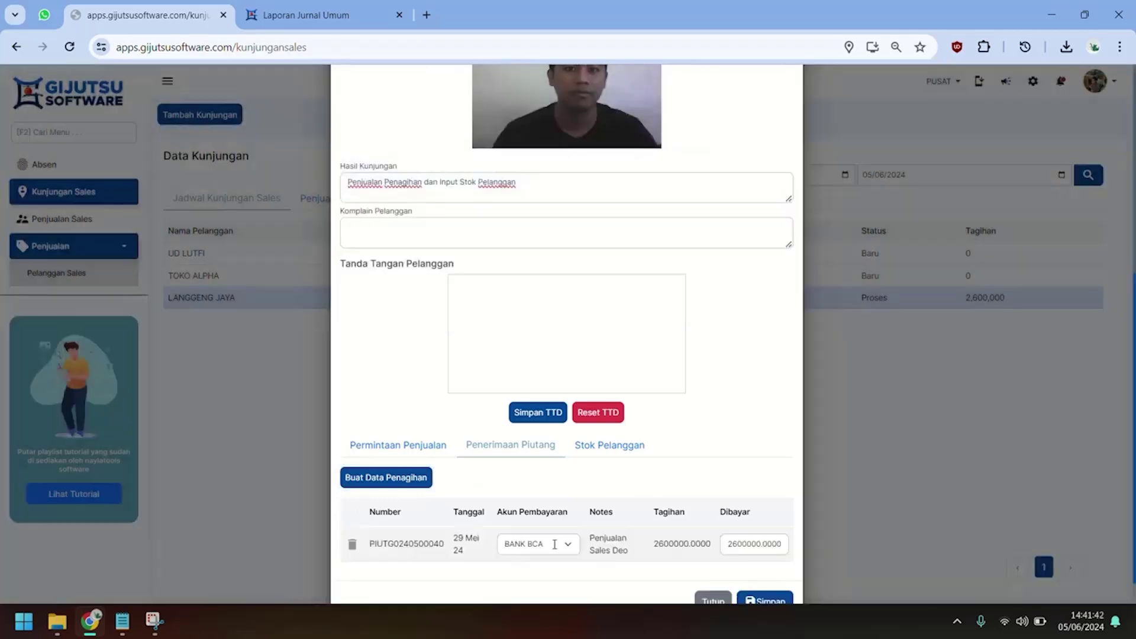
scroll(567, 562, down, 1)
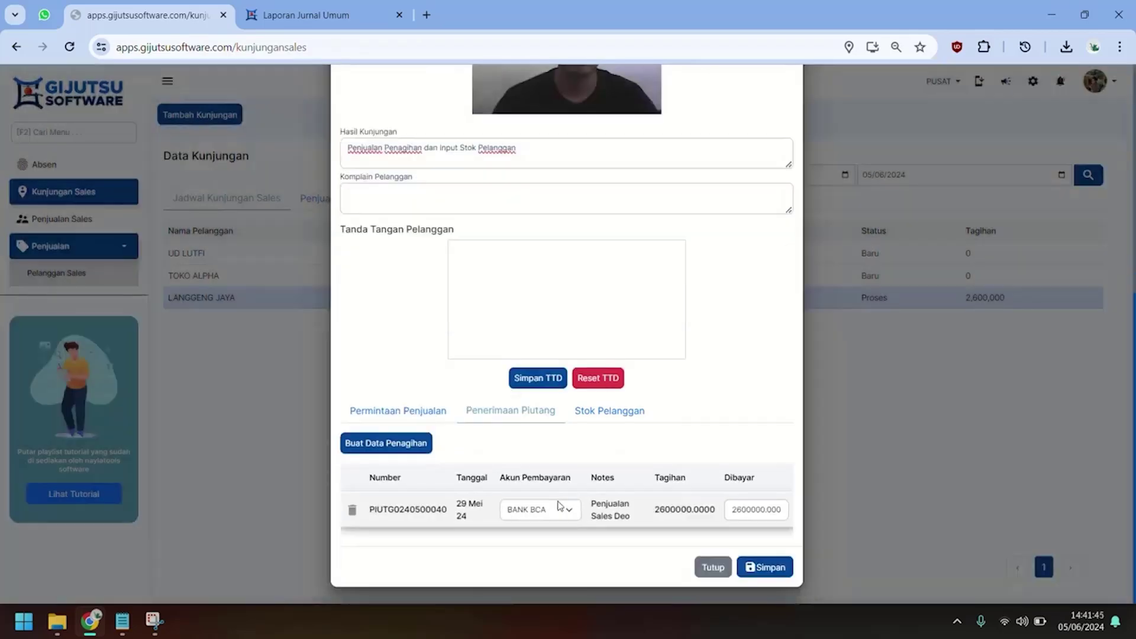
click(559, 509)
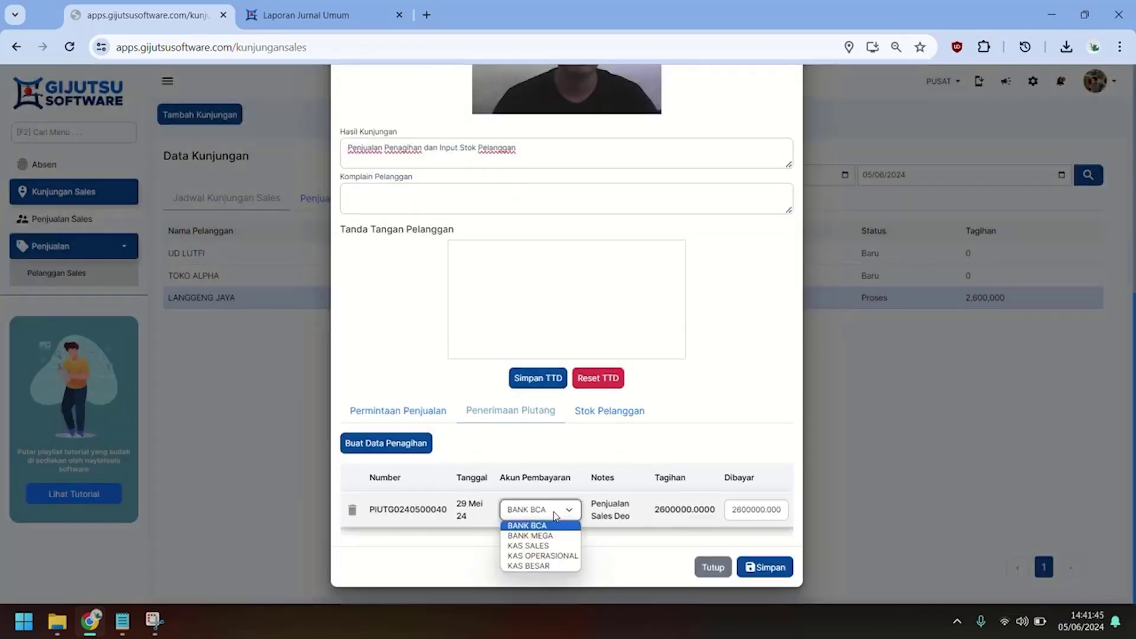
click(547, 545)
click(583, 535)
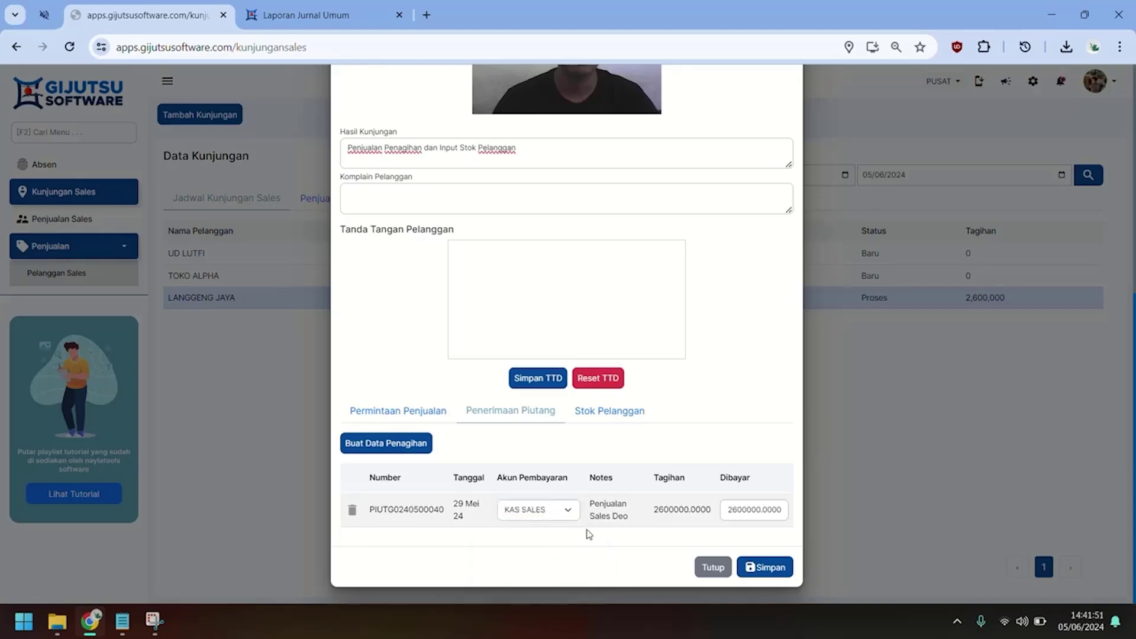
Set the paid amount to 1,000,000 and move to the customer stock section.
double_click(751, 509)
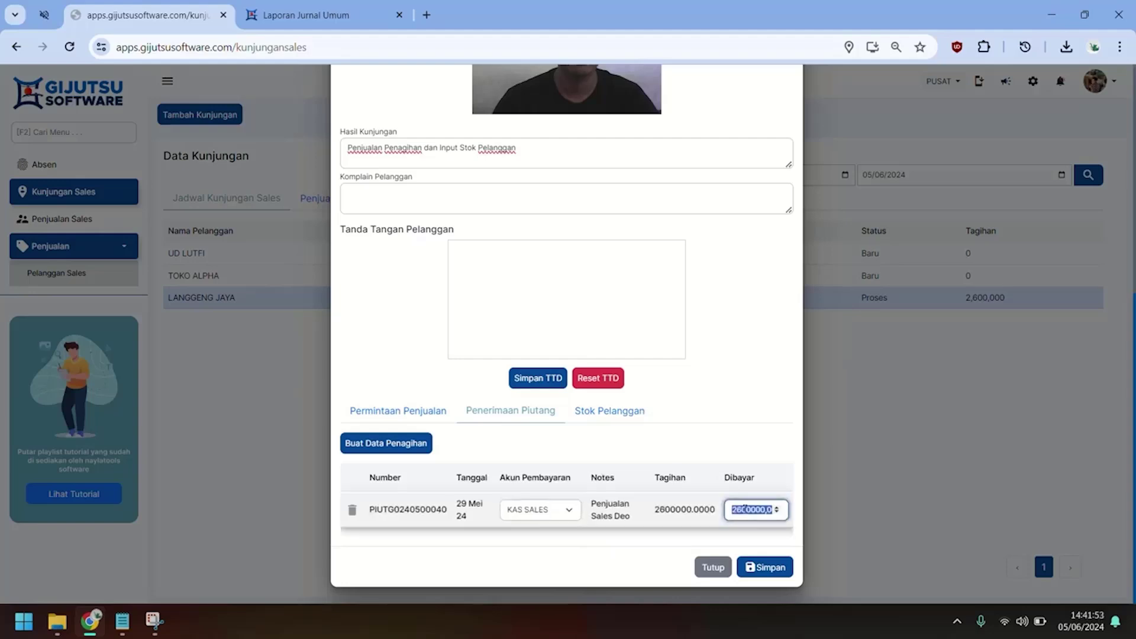
key(BackSpace)
text(10000)
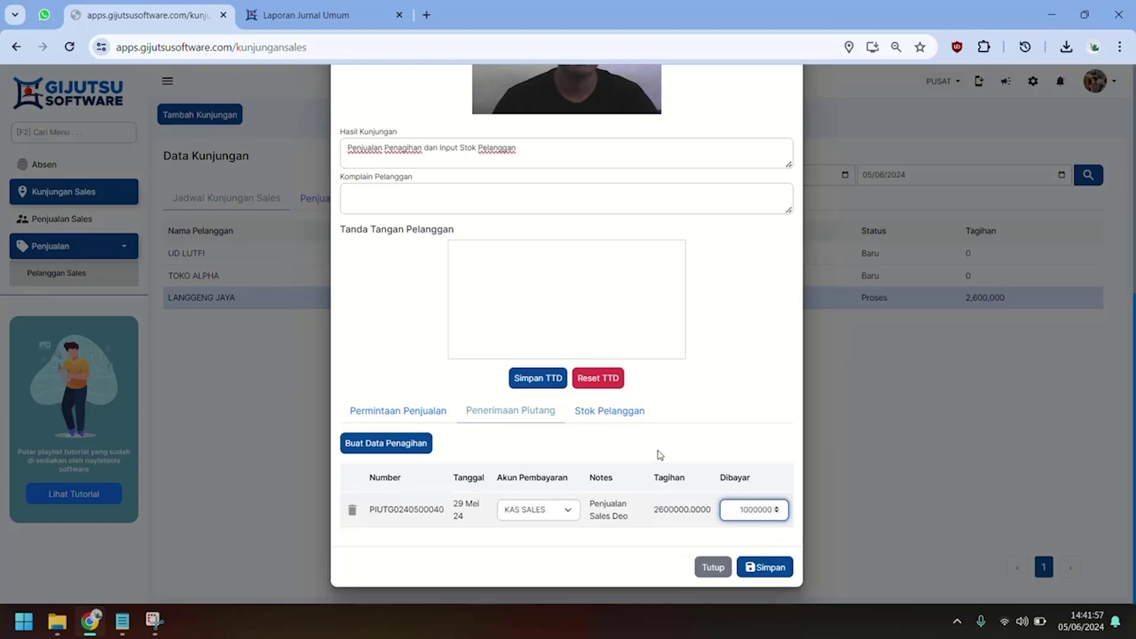
click(639, 443)
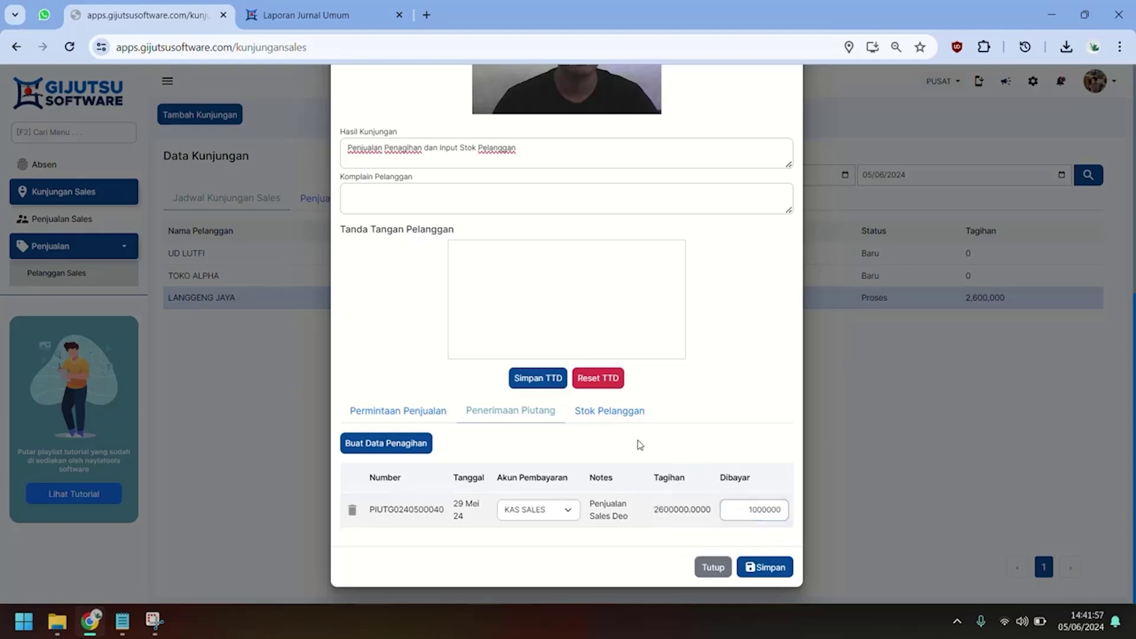
click(602, 412)
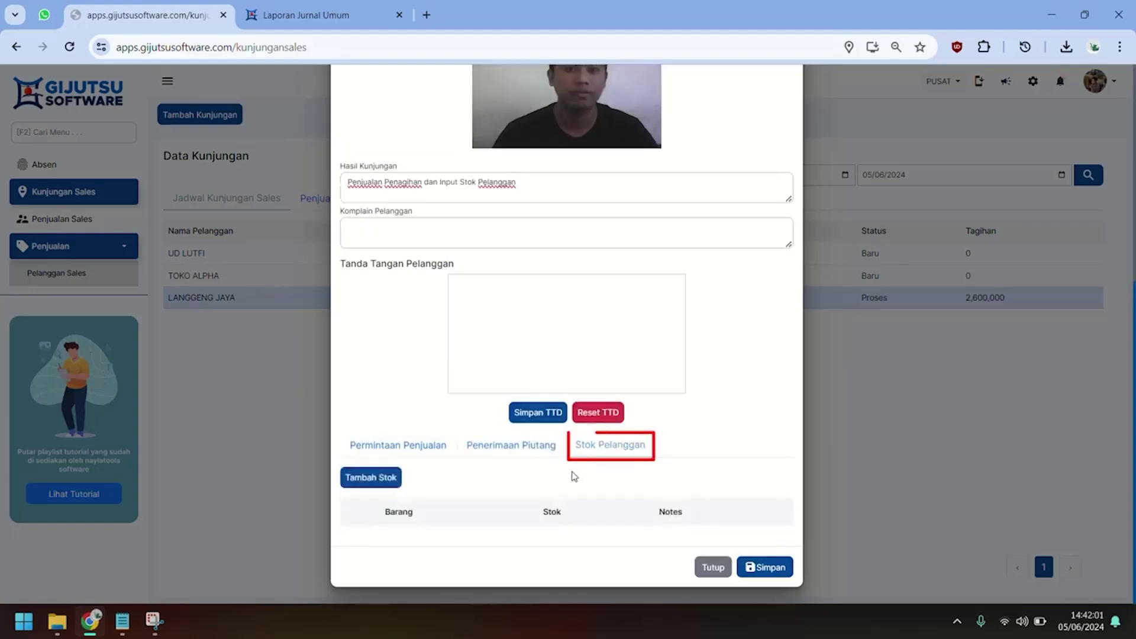
click(373, 477)
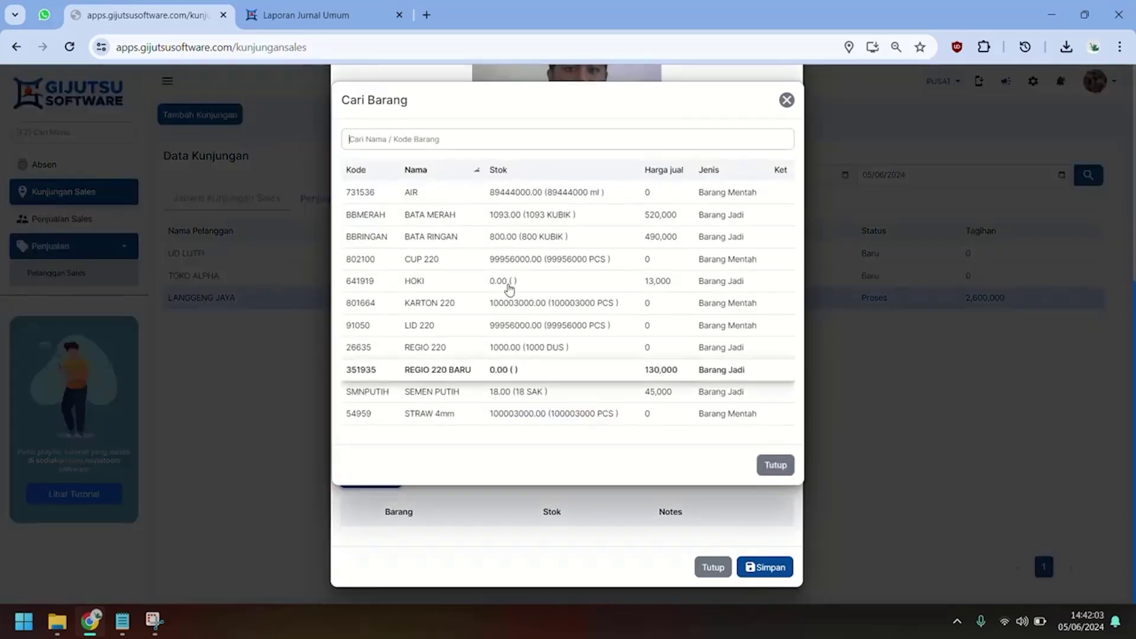
click(477, 215)
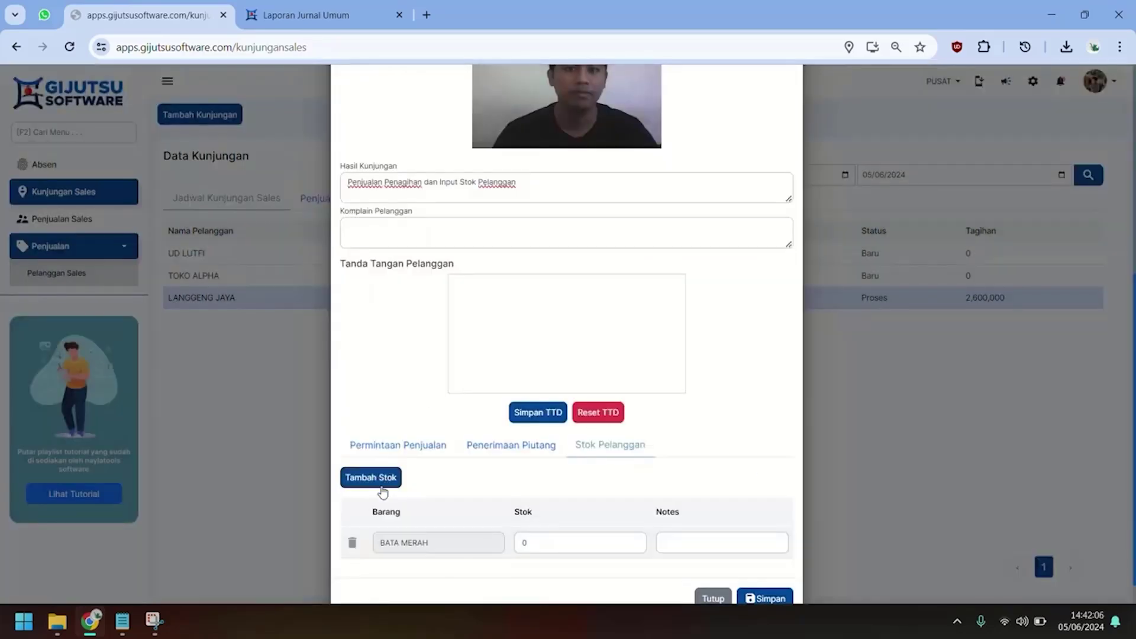
click(370, 475)
click(588, 237)
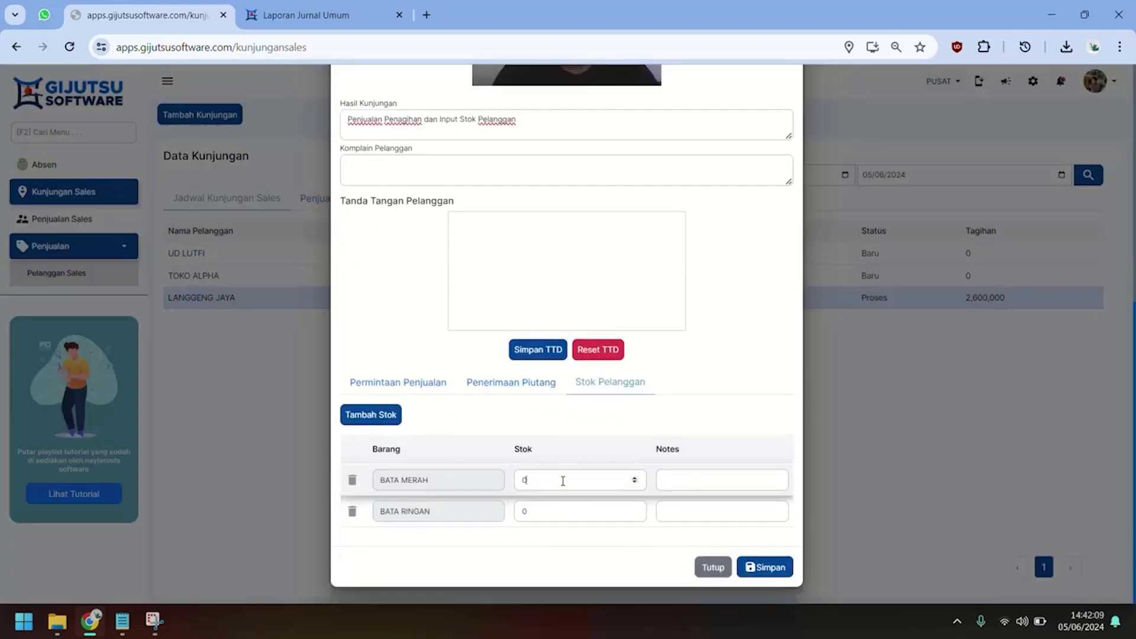
double_click(562, 478)
text(10)
double_click(540, 509)
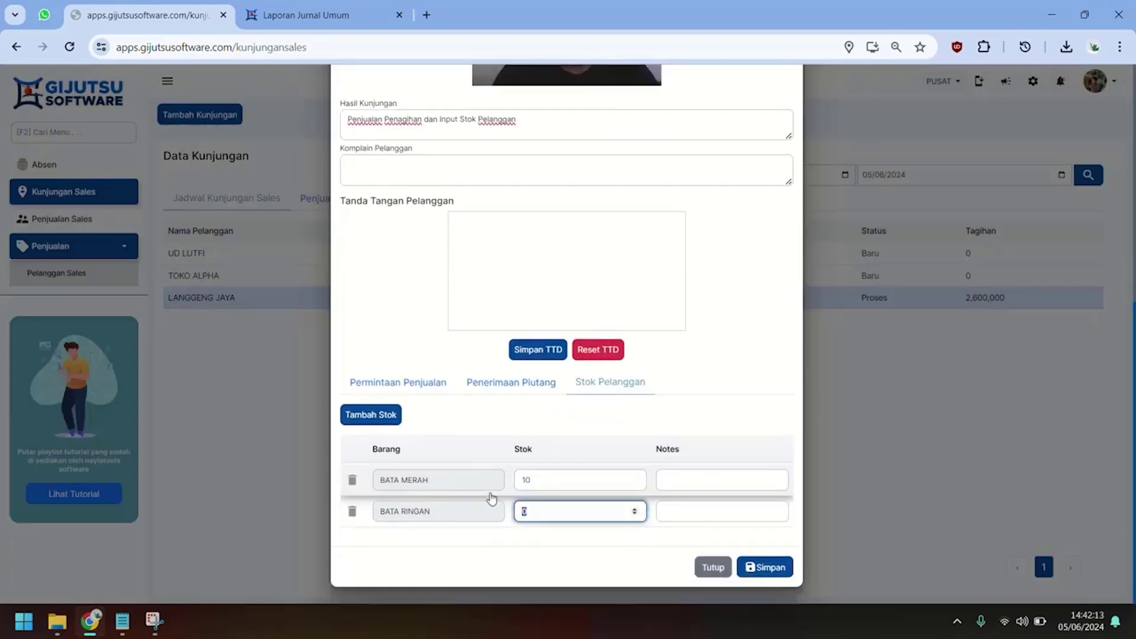
text(15)
click(718, 480)
text(Stok Sisa)
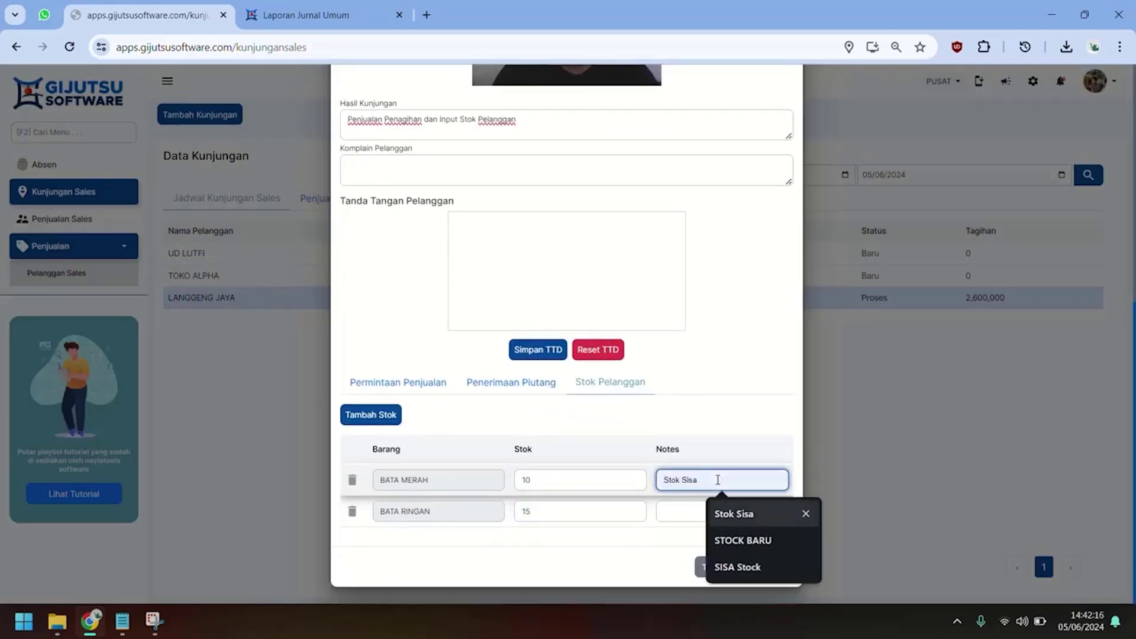
click(721, 518)
click(720, 518)
text(Stok Sisa)
click(743, 434)
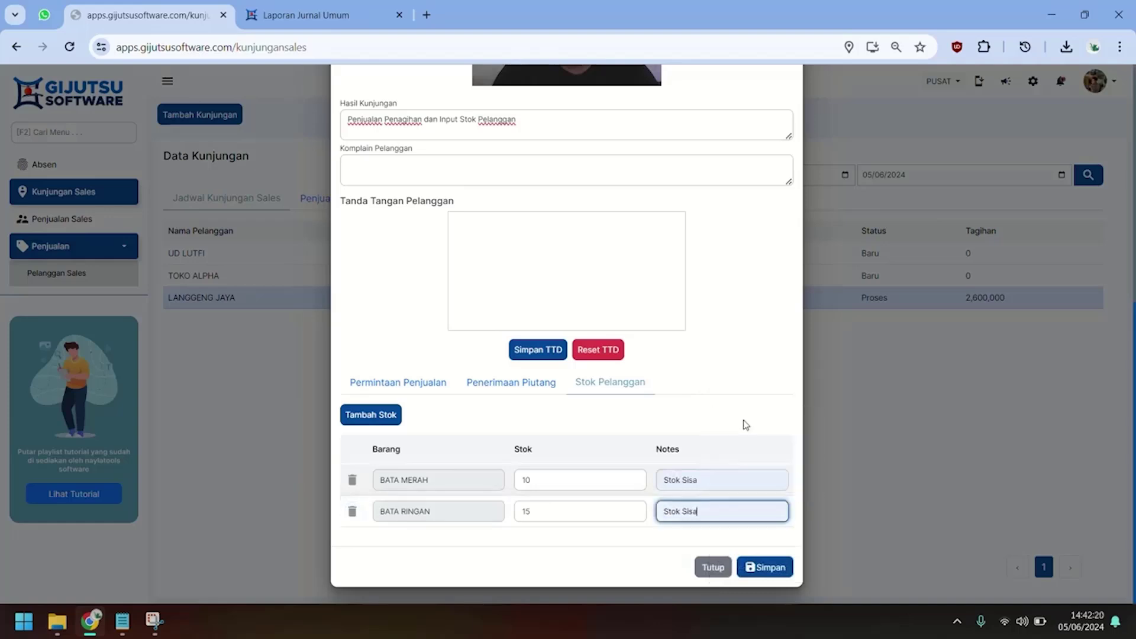
scroll(704, 460, up, 3)
drag(500, 433, 629, 404)
drag(564, 437, 625, 425)
click(592, 392)
click(609, 392)
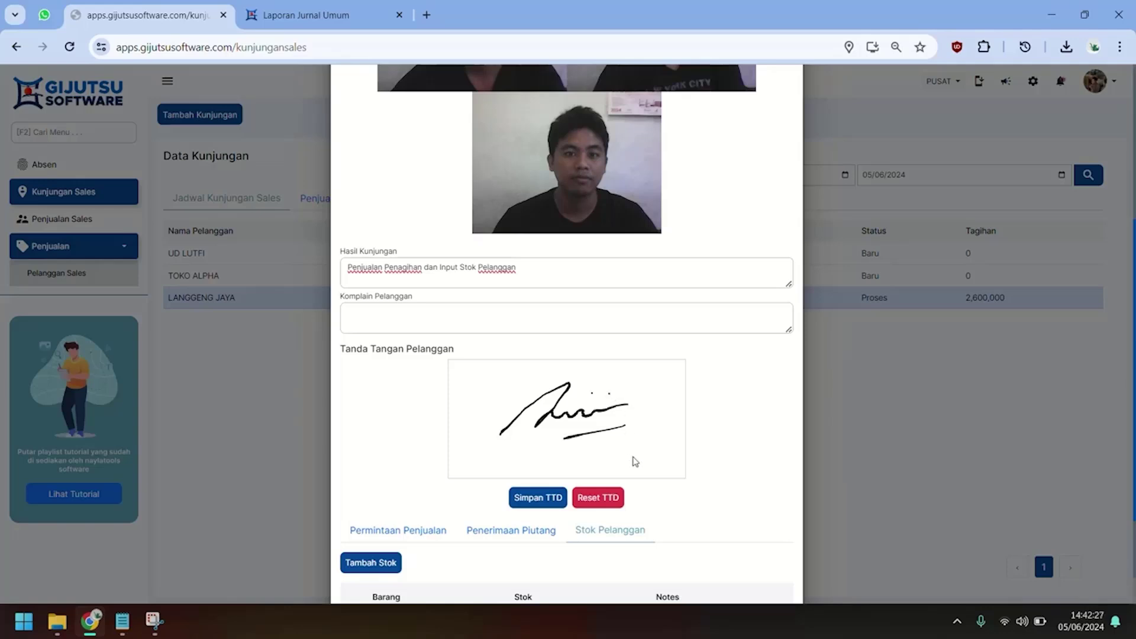
scroll(633, 460, down, 3)
click(773, 567)
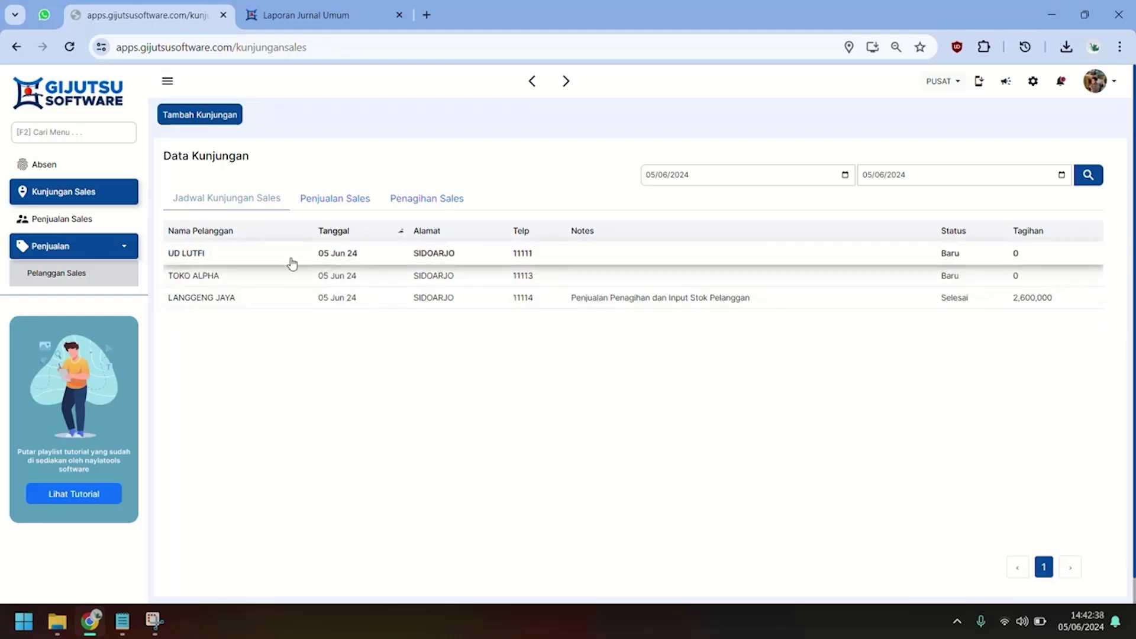
Add a direct visit to UD NISA SOFYAN with a webcam photo and current location, and save it.
click(200, 115)
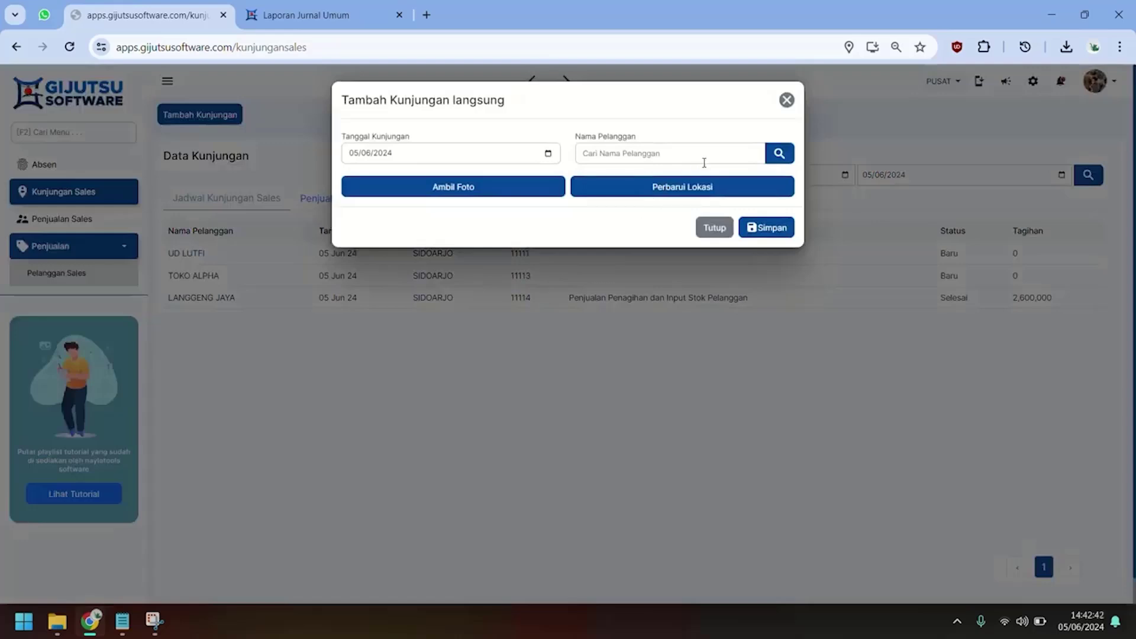
click(779, 154)
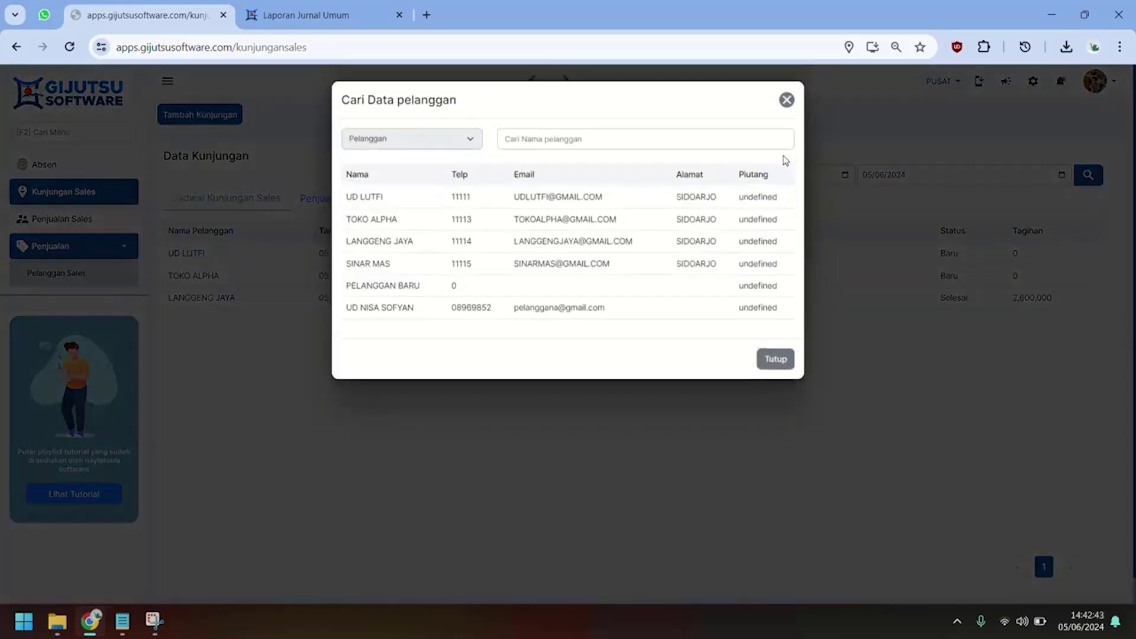
click(546, 308)
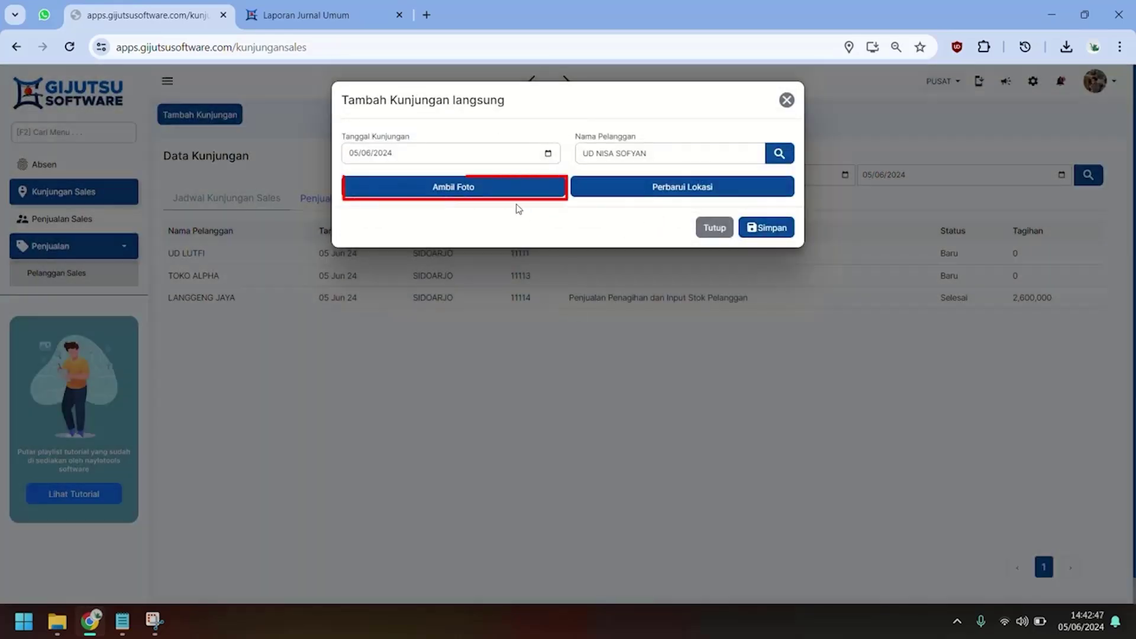
click(490, 191)
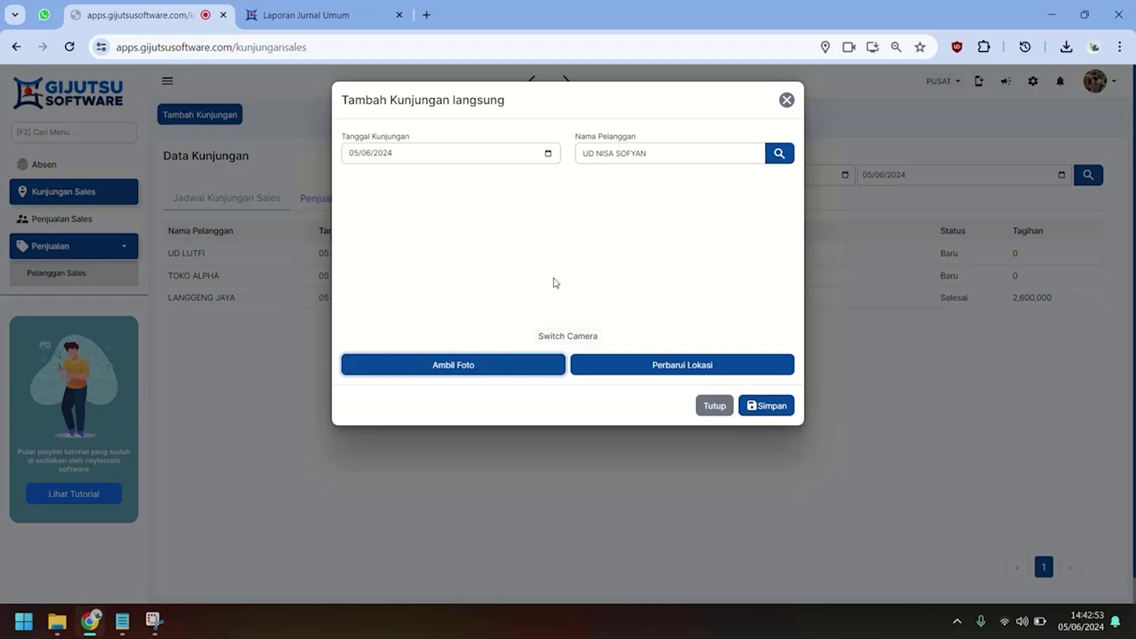
click(479, 367)
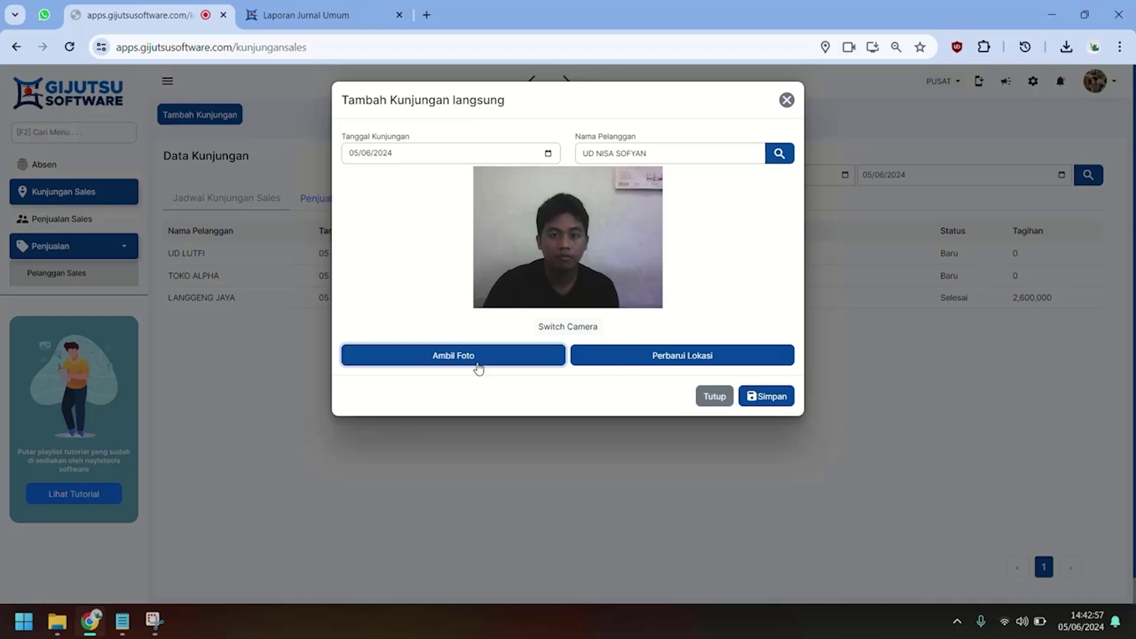
click(680, 357)
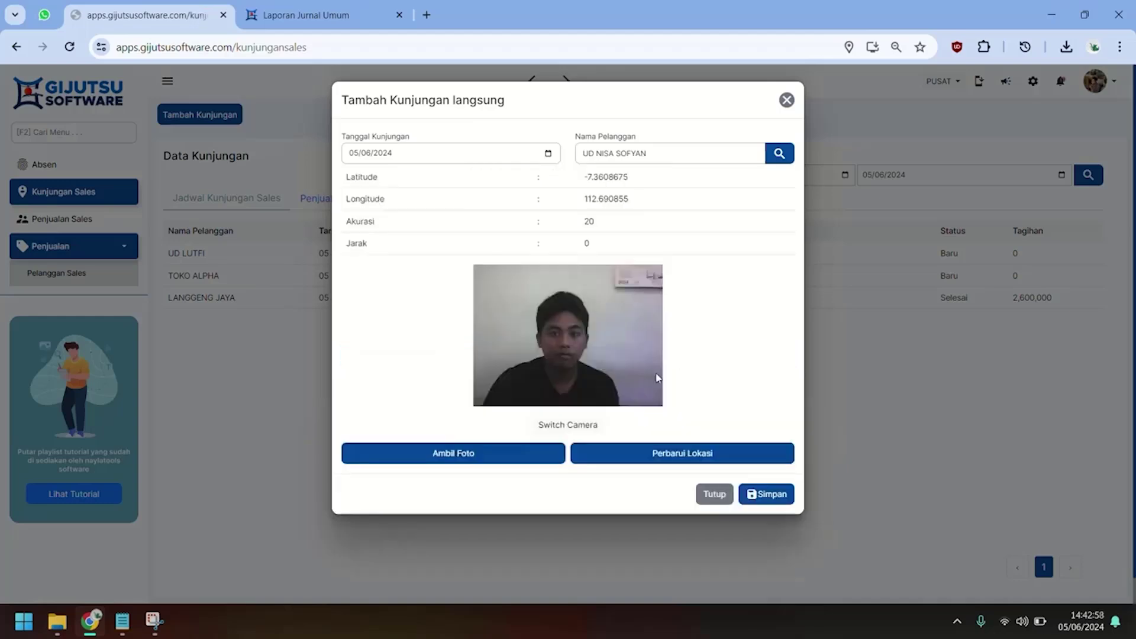
click(774, 502)
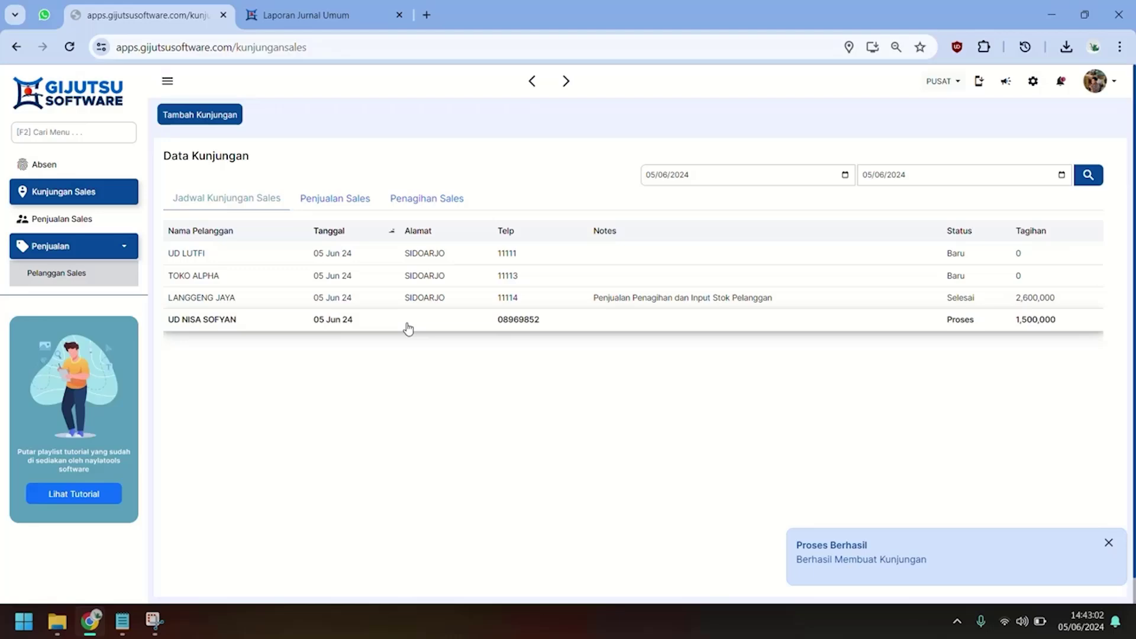
Add BATA RINGAN to UD NISA SOFYAN's sales request and set 12 KUBIK BATA MERAH, 10 KUBIK BATA RINGAN.
click(500, 323)
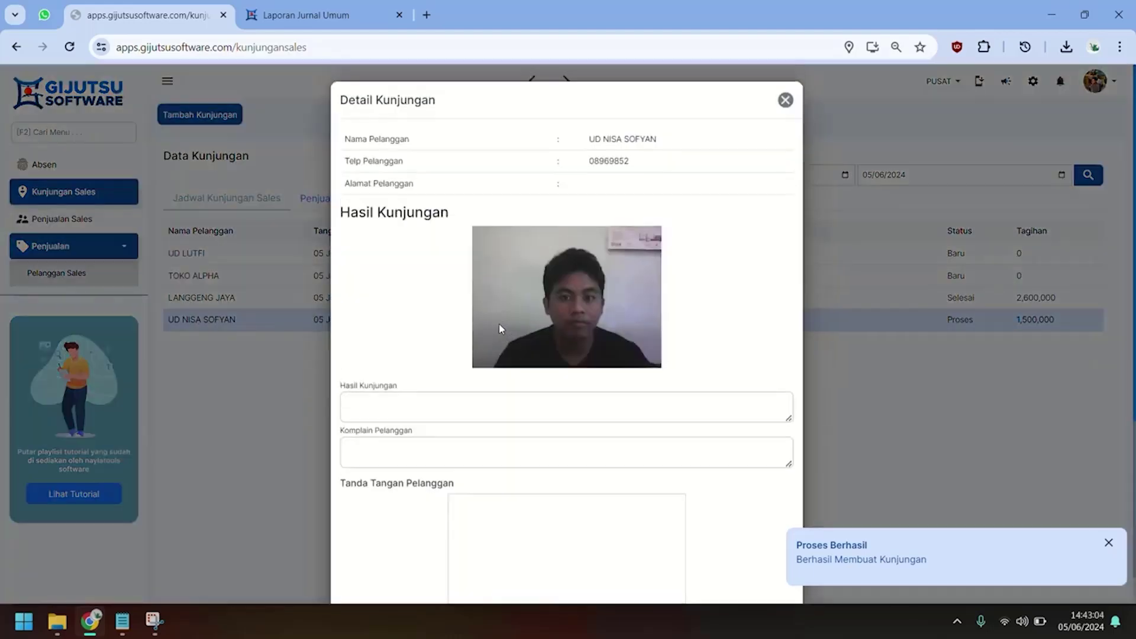
scroll(482, 337, down, 5)
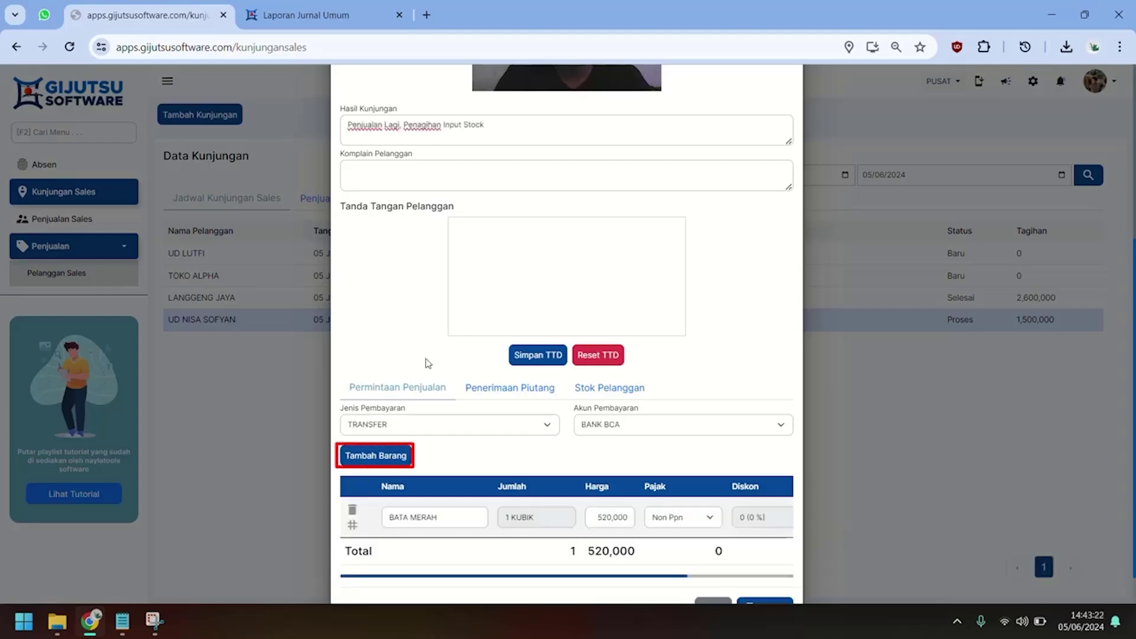
key(Return)
click(472, 244)
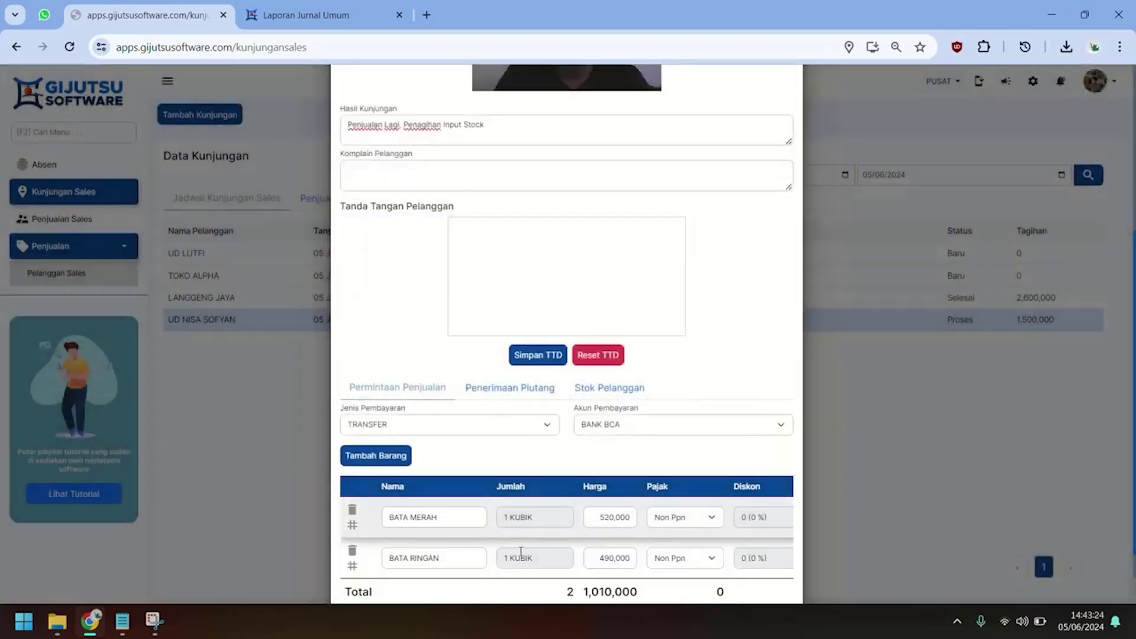
click(530, 519)
text(2)
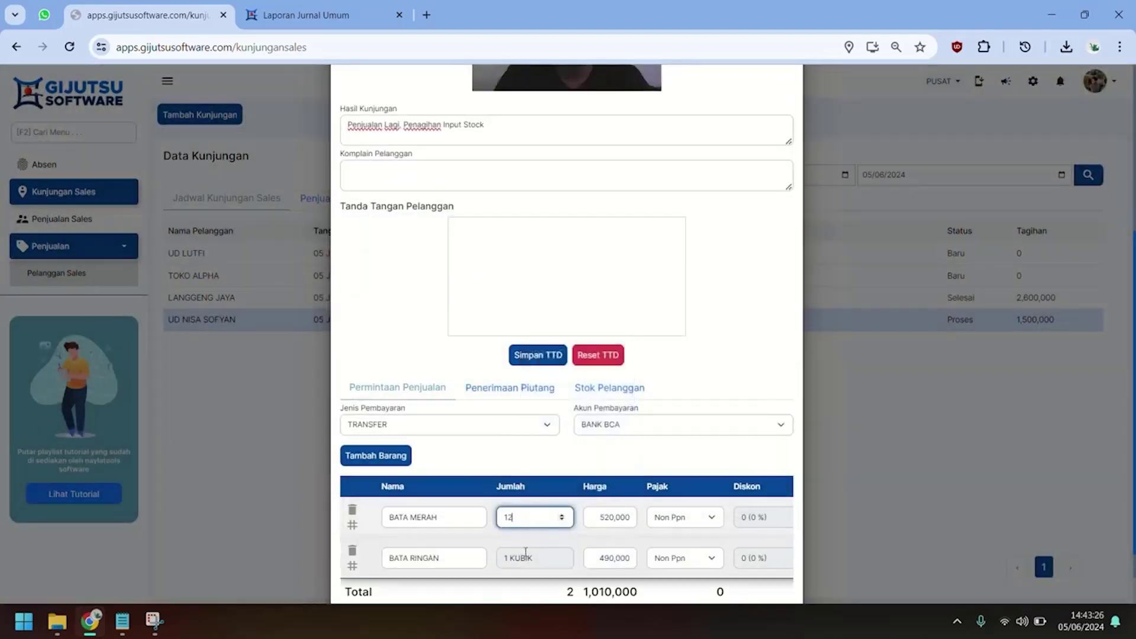
key(Tab)
click(522, 561)
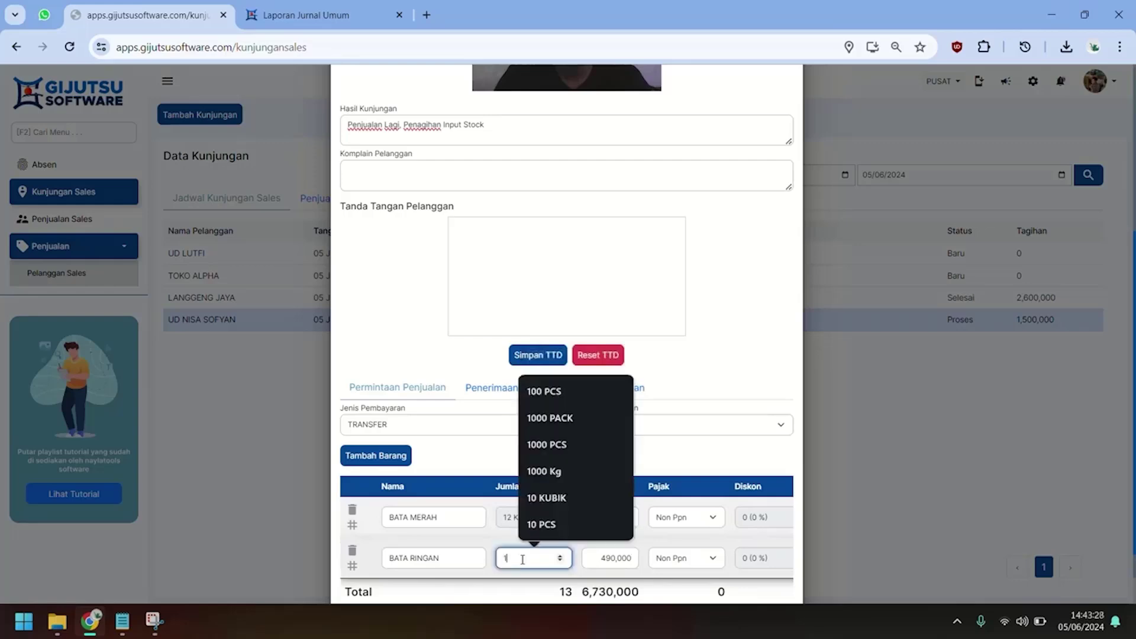
text(0)
key(Tab)
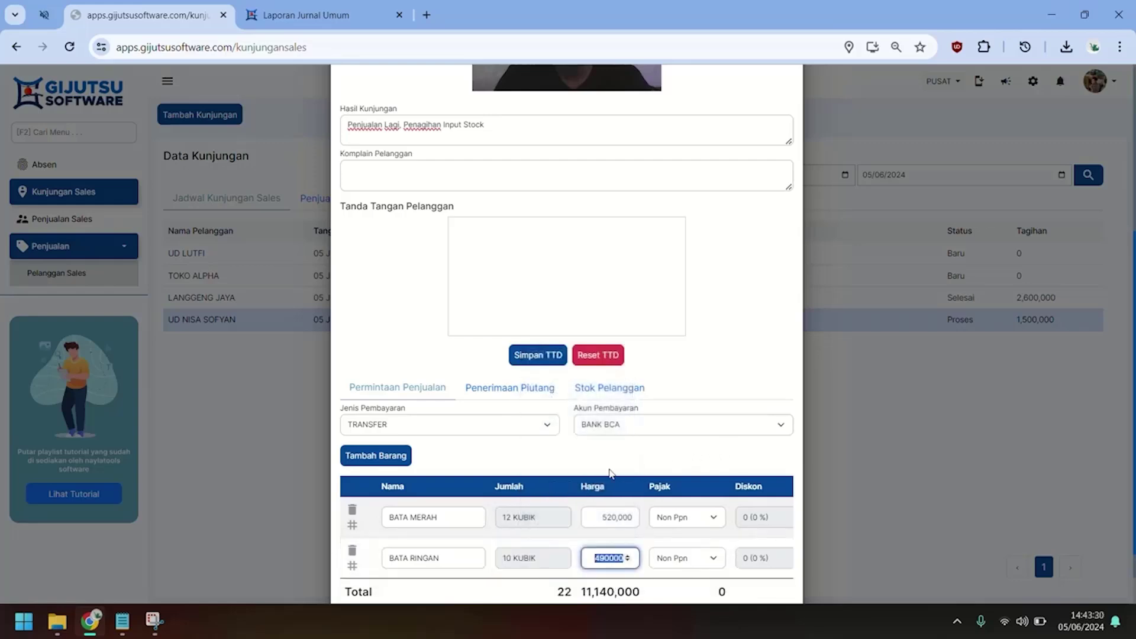
click(535, 390)
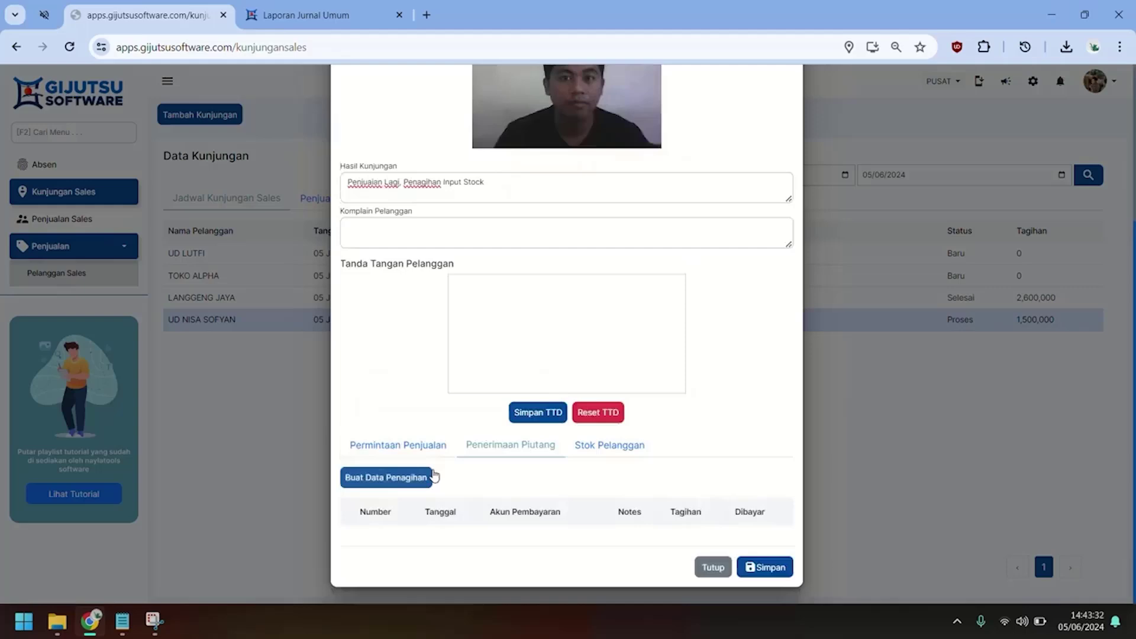
click(404, 485)
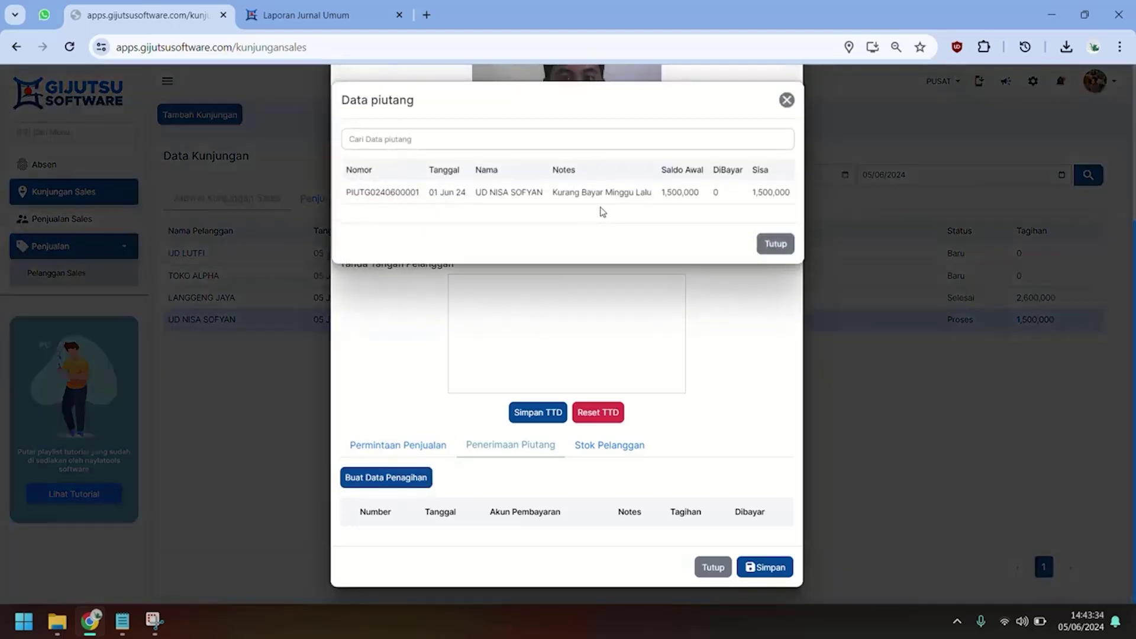
click(607, 204)
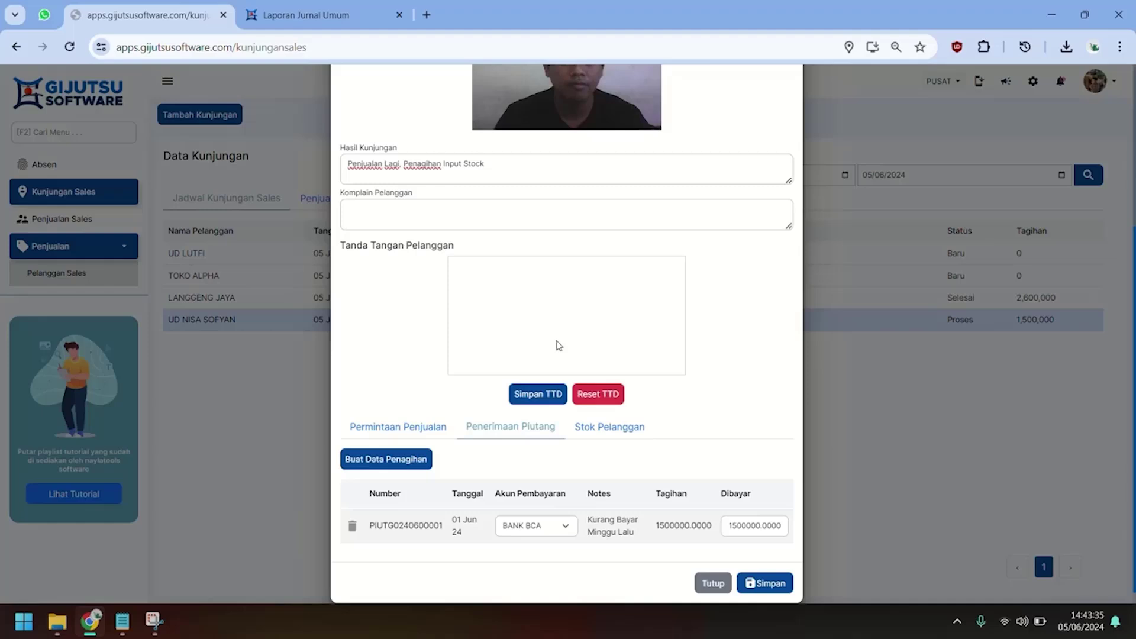
scroll(559, 346, down, 1)
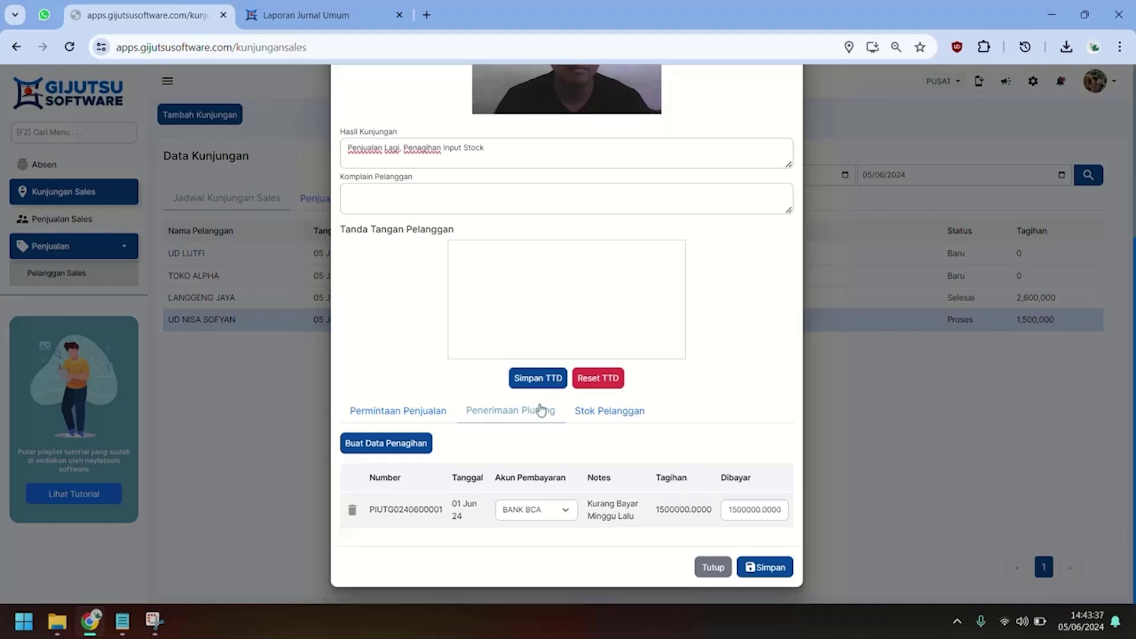
Record customer stock of 2 for both BATA MERAH and BATA RINGAN.
click(597, 414)
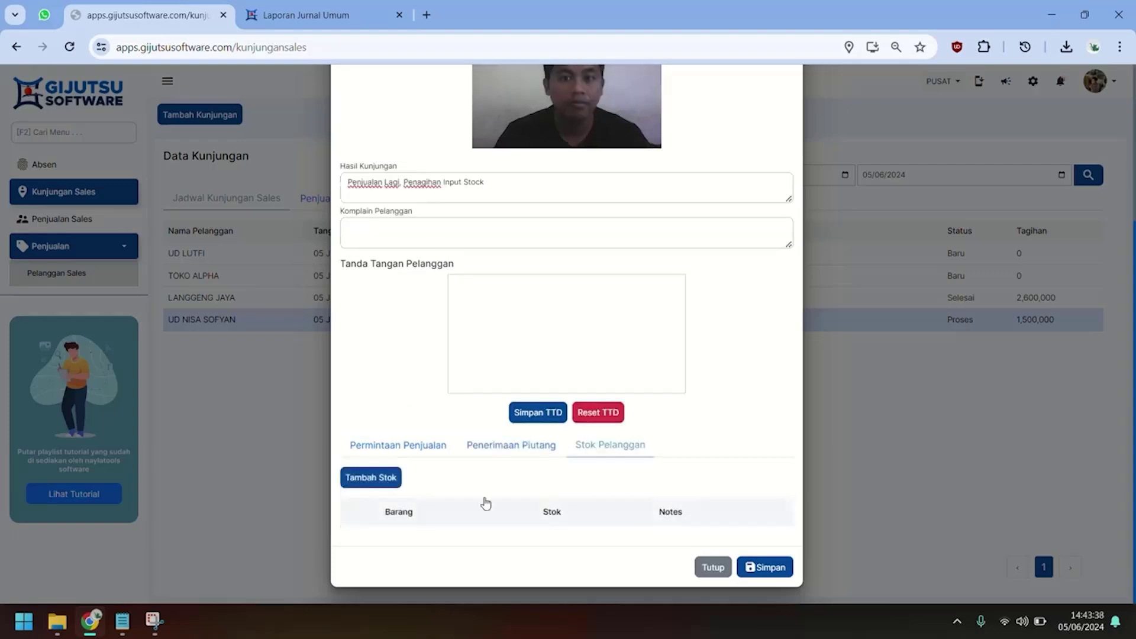
click(371, 477)
click(514, 217)
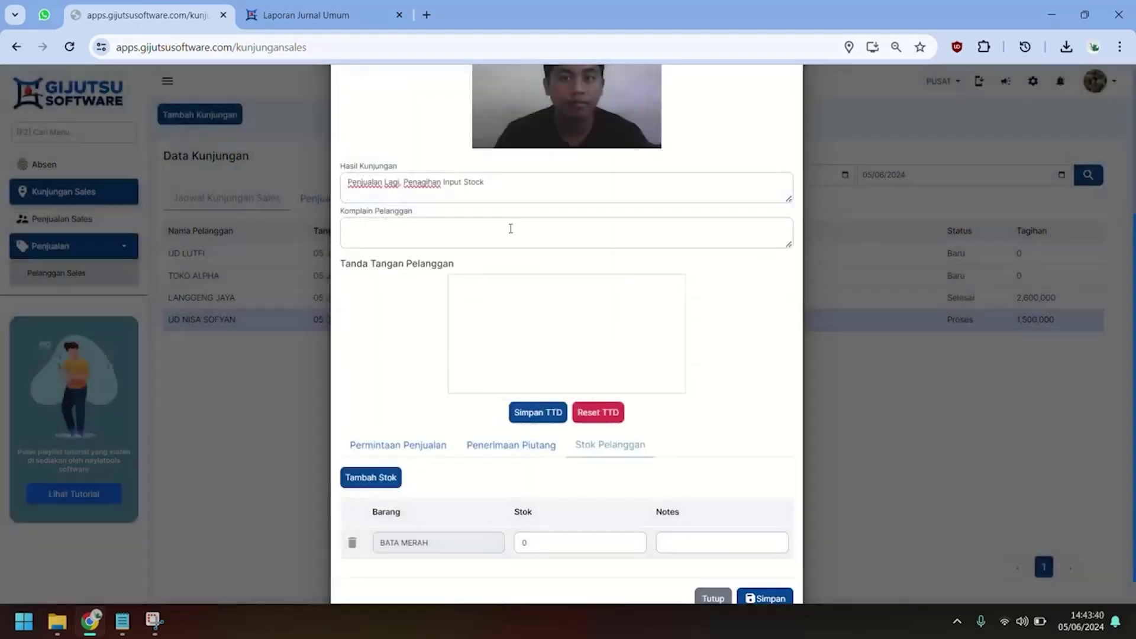
click(384, 479)
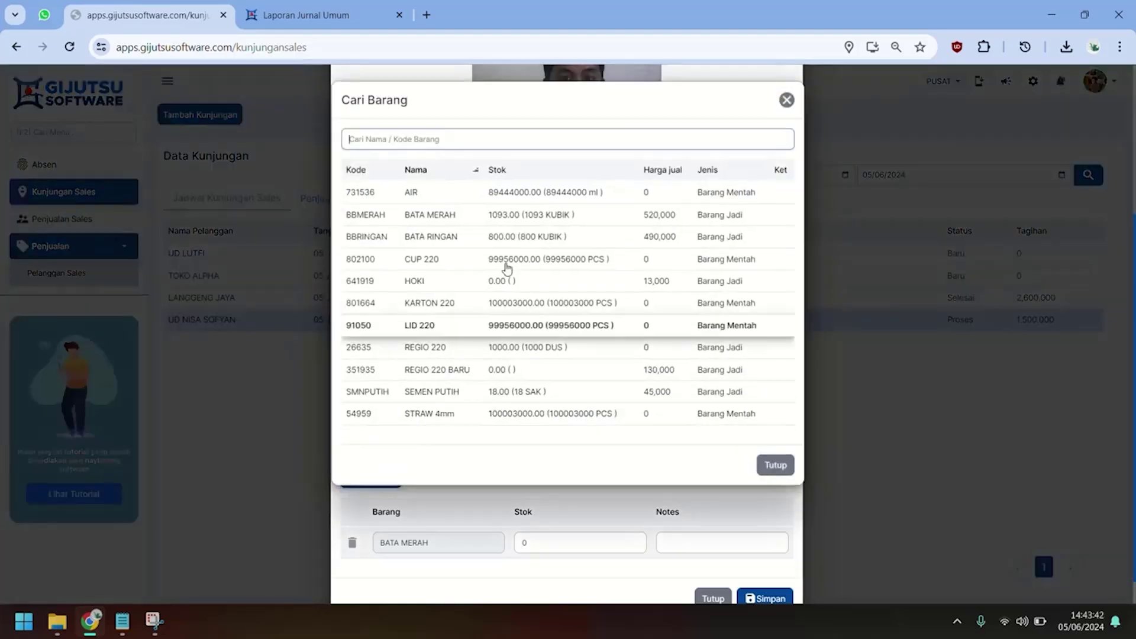
click(530, 236)
drag(542, 540, 471, 539)
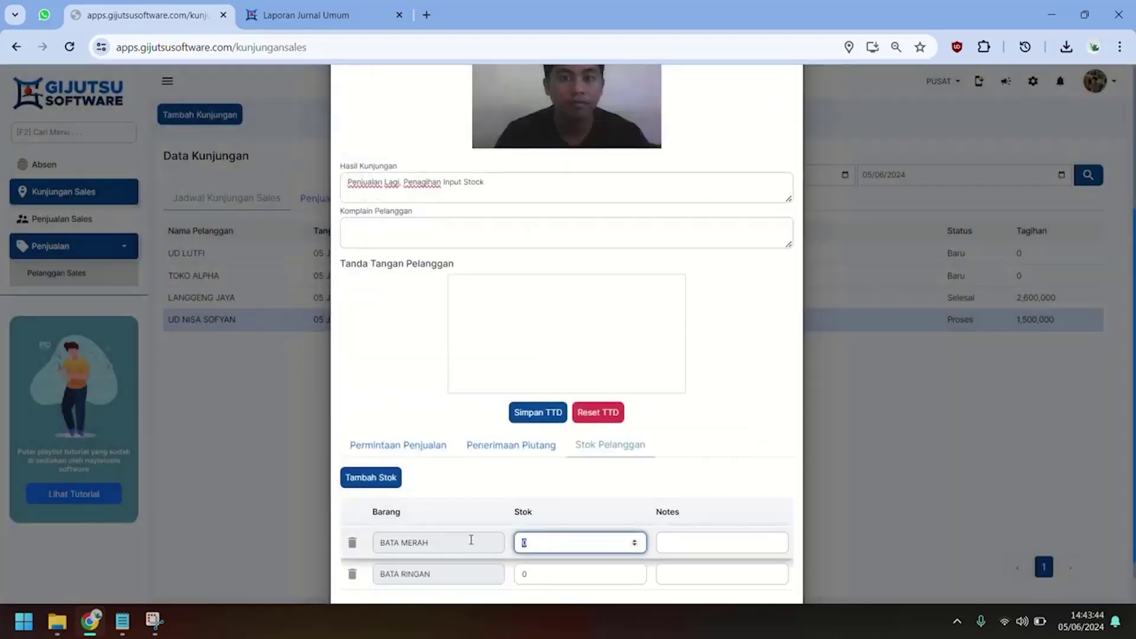
text(2)
scroll(537, 553, down, 1)
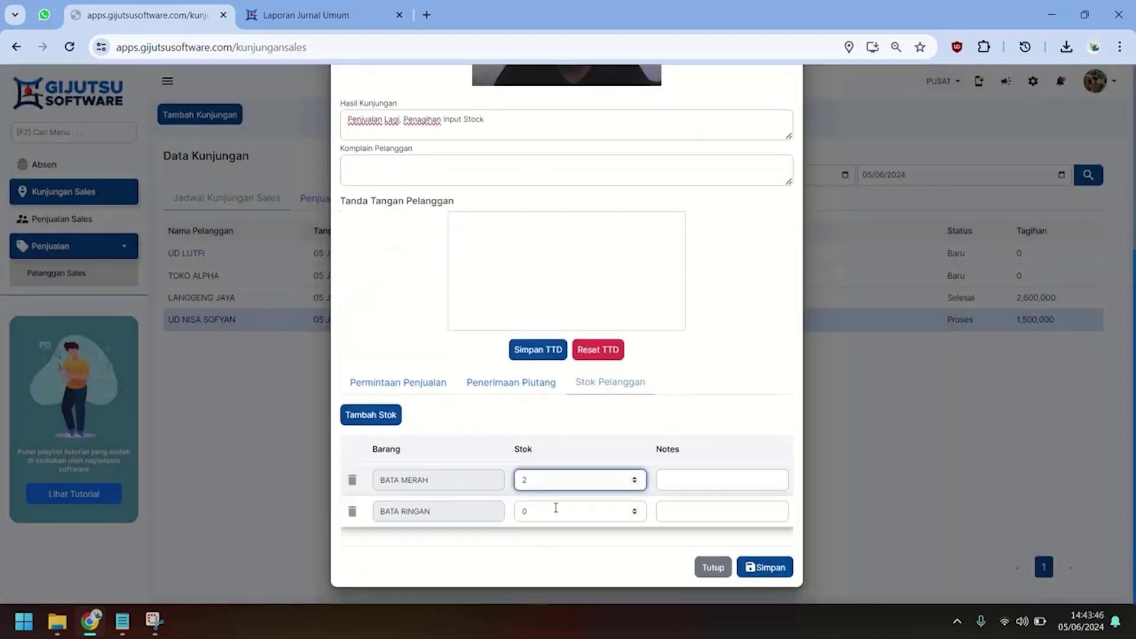
click(555, 507)
text(2)
Note both stock entries as 'Stock Bulan Lalu'.
click(710, 479)
text(Stock)
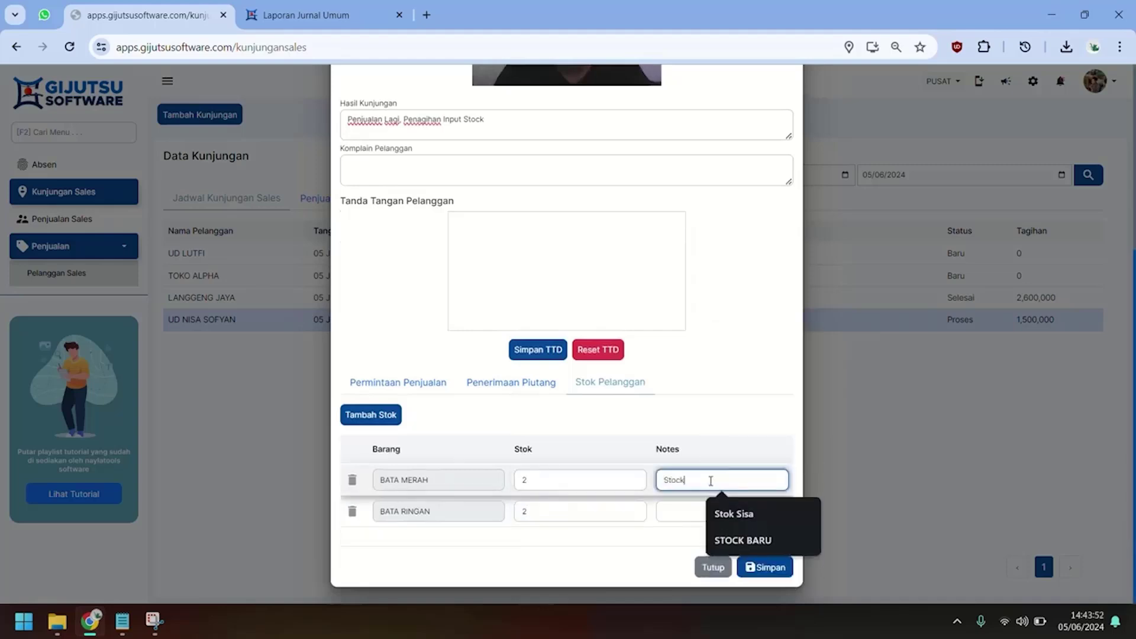
text( Bulan Lalu)
key(ctrl+a)
key(ctrl+c)
click(699, 508)
key(ctrl+v)
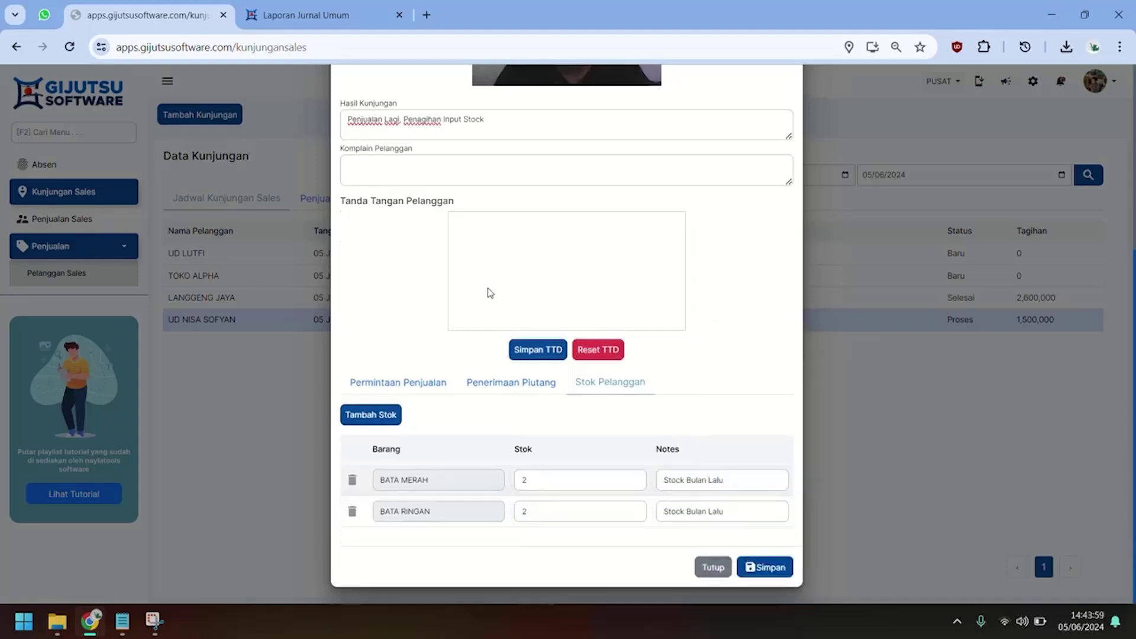
Draw and save the customer's signature, then save the visit details.
mouse_move(489, 288)
mouse_down()
mouse_move(532, 263)
mouse_move(635, 259)
mouse_up()
drag(562, 282, 629, 281)
click(538, 349)
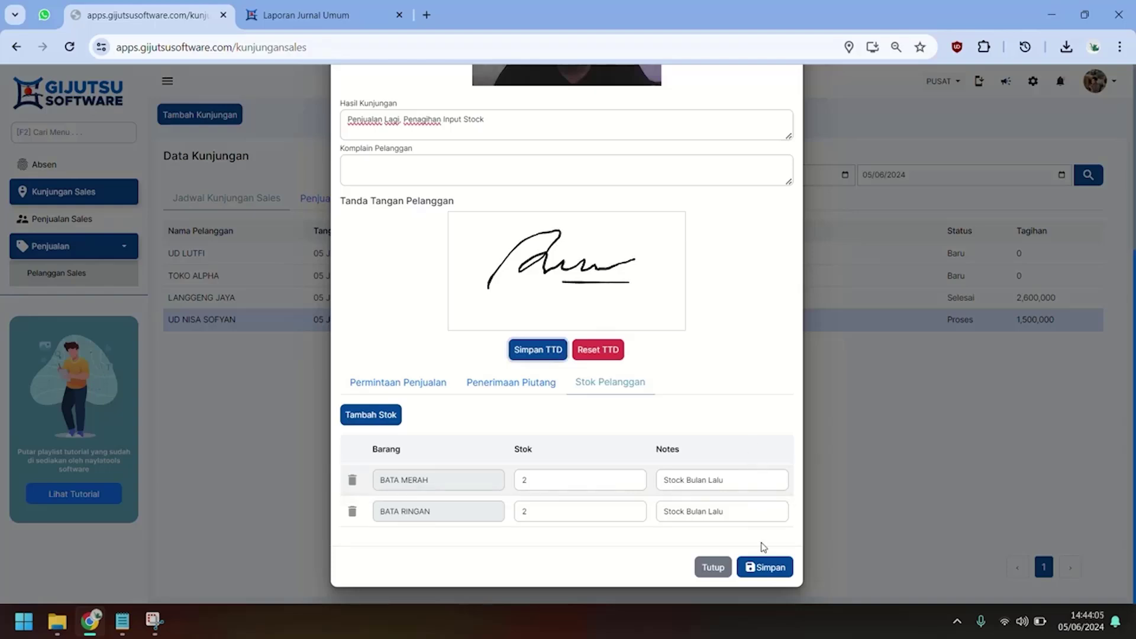
click(767, 568)
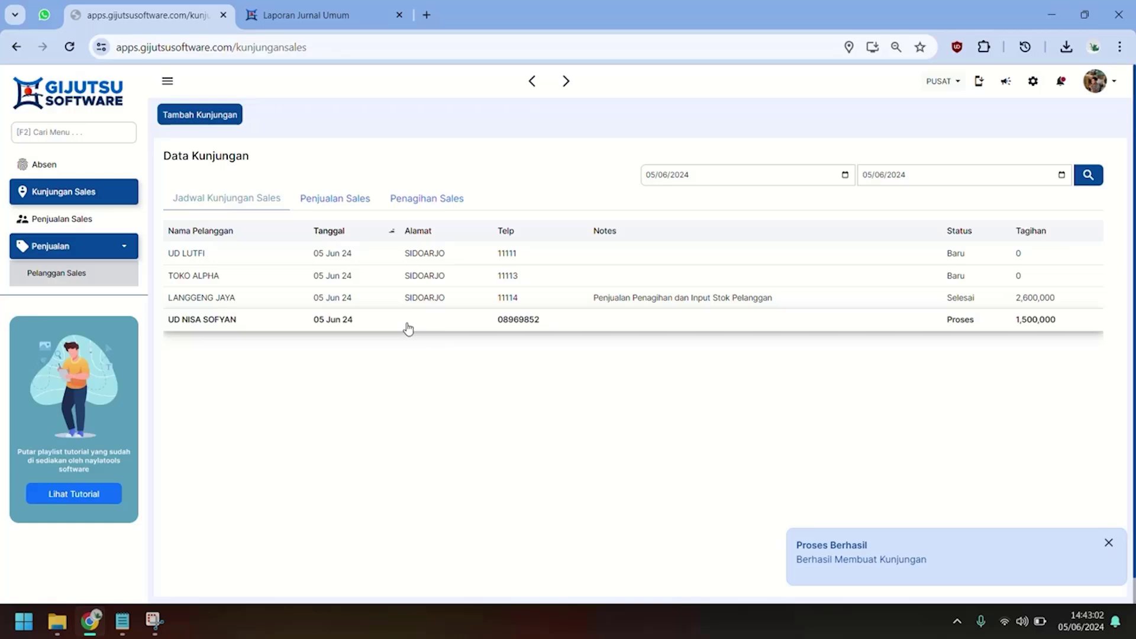
Register customer PELANGGAN BARU DI DAFTARKAN, address SIDOARJO, with a saved phone number.
click(98, 272)
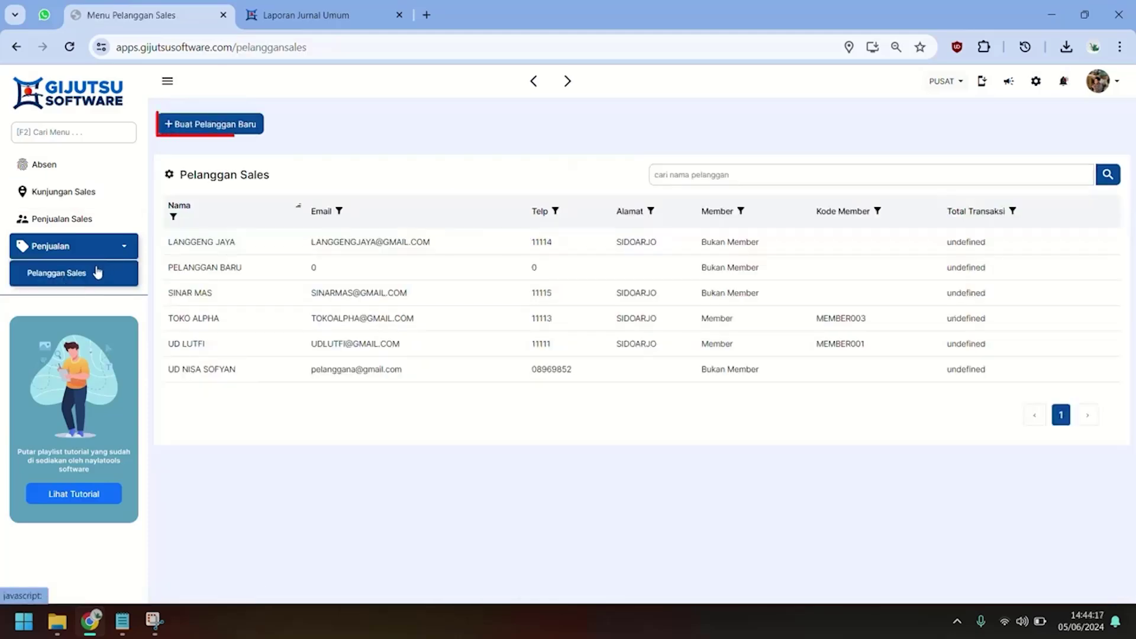
click(195, 129)
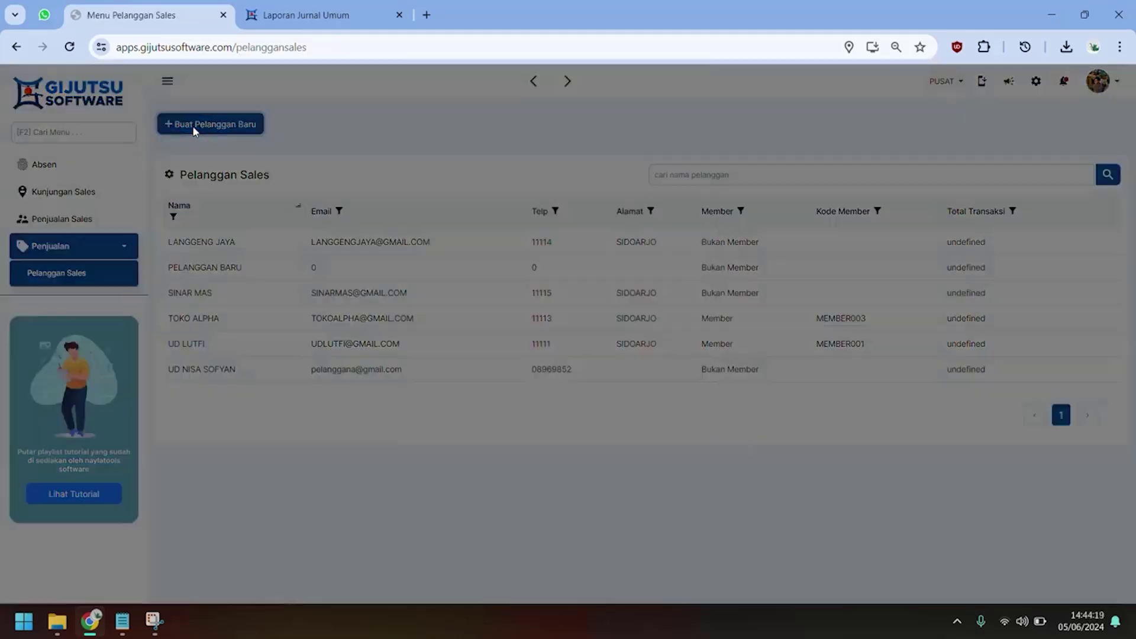
click(519, 153)
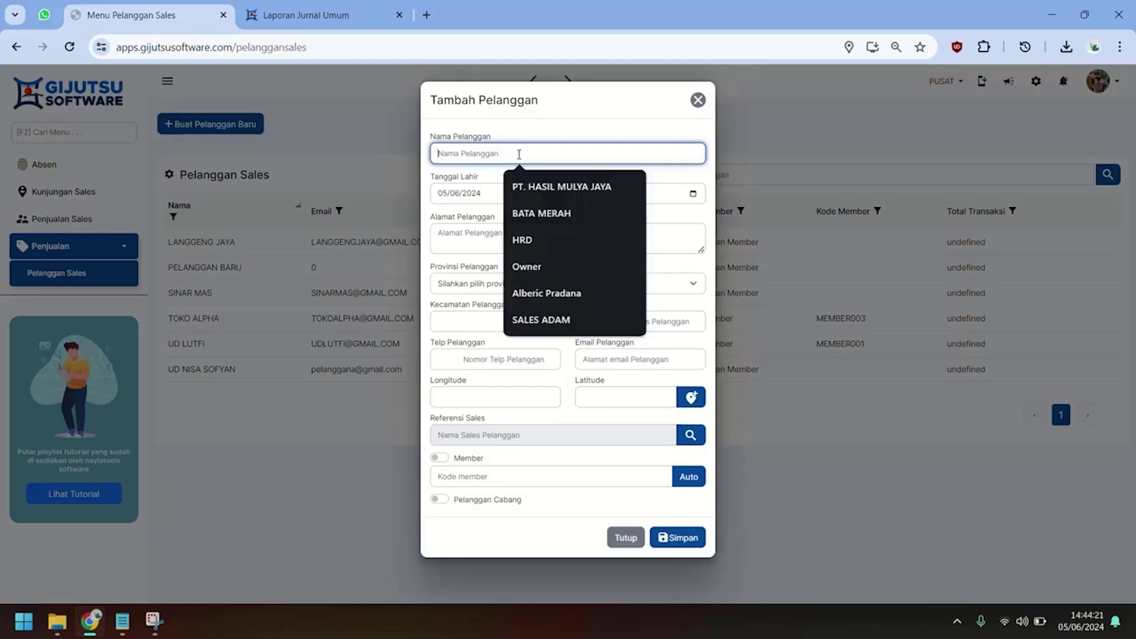
text(PELANGGAN BARU DI)
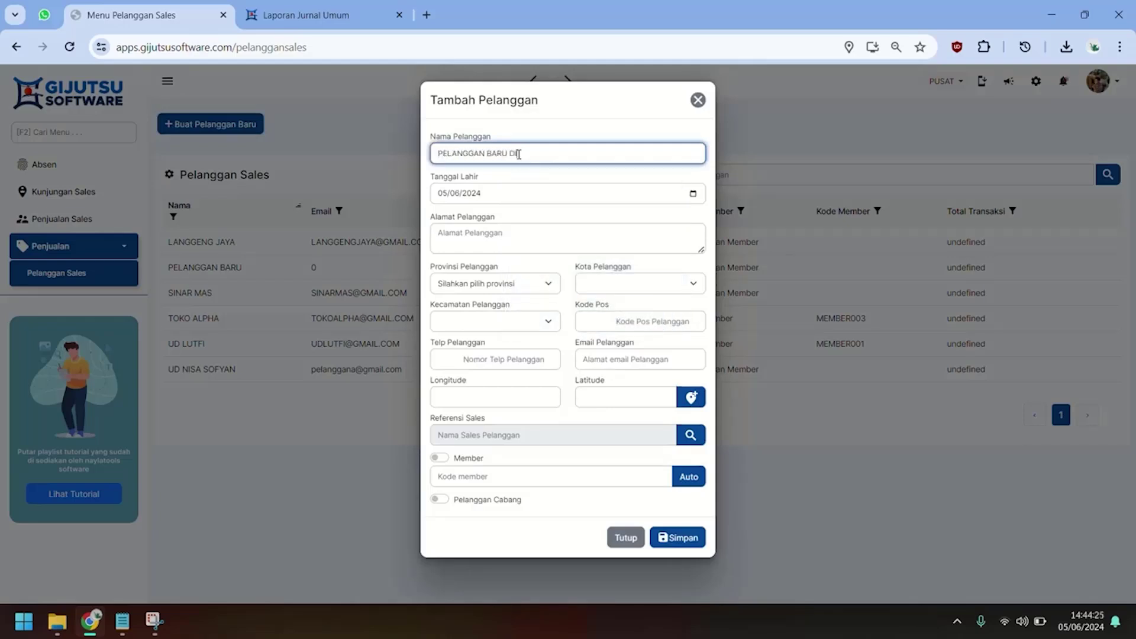
text( DAFTARKAN)
click(550, 237)
text(SIDOARJO)
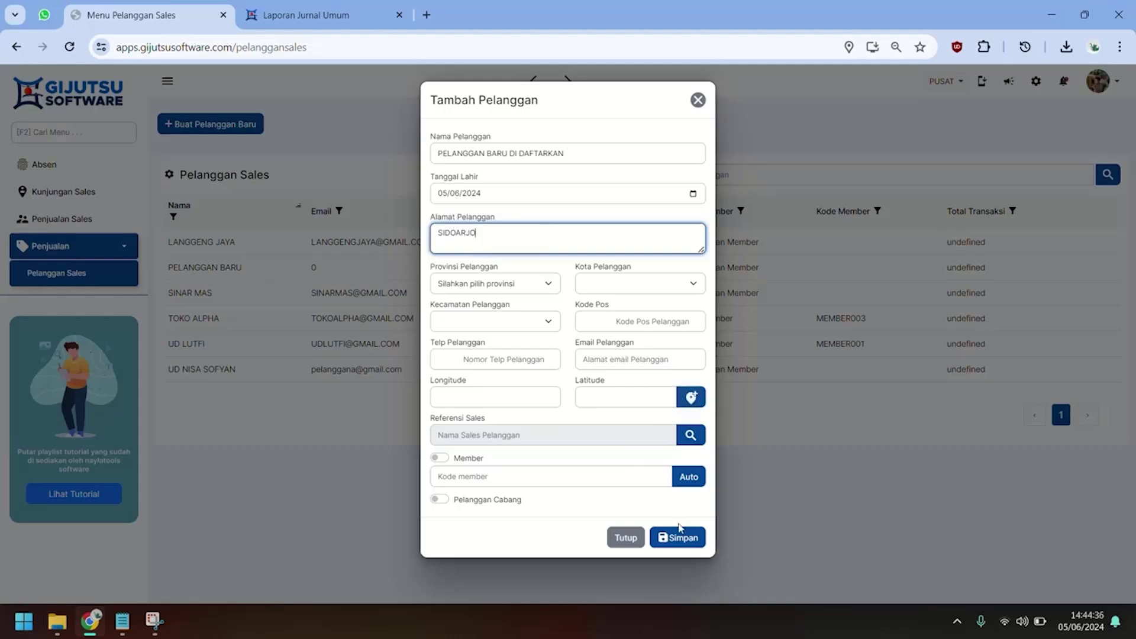
click(470, 360)
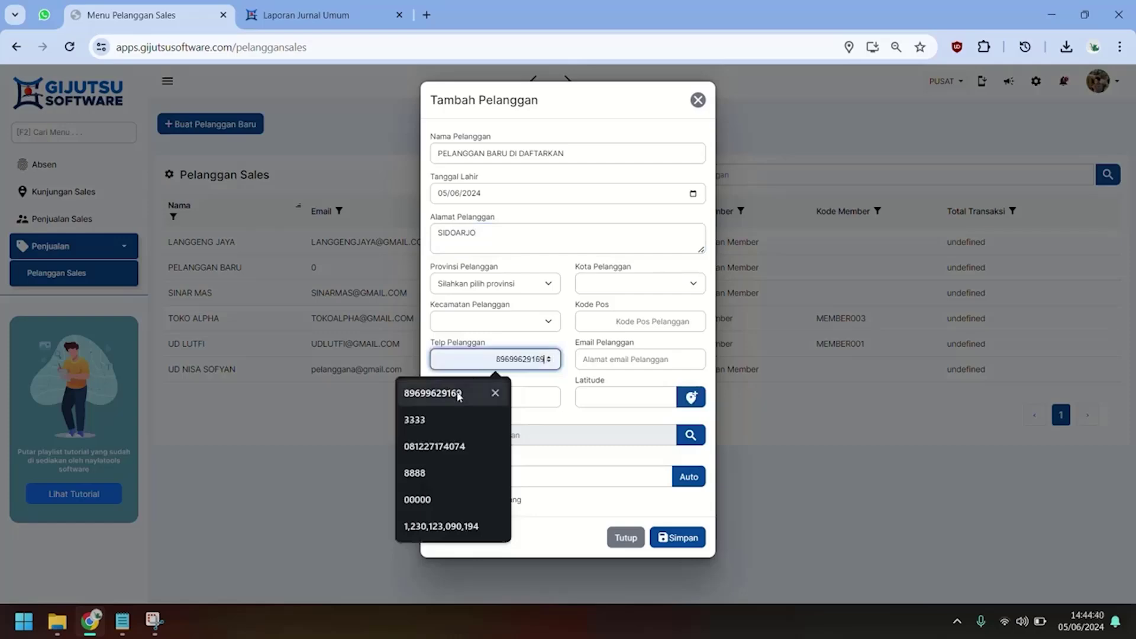
click(476, 390)
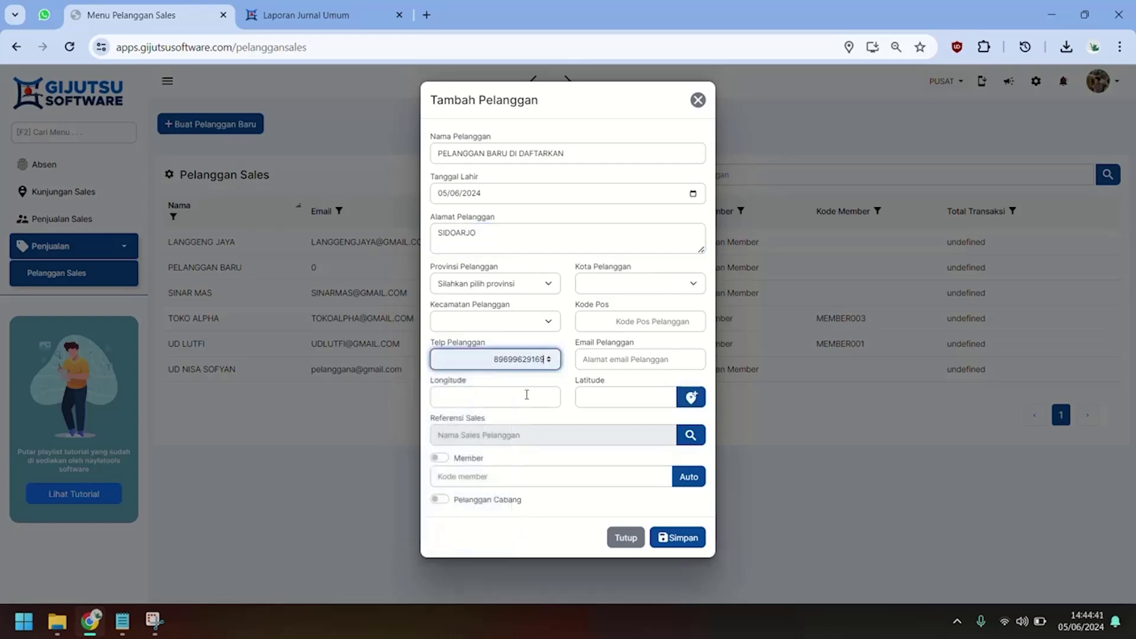
click(678, 537)
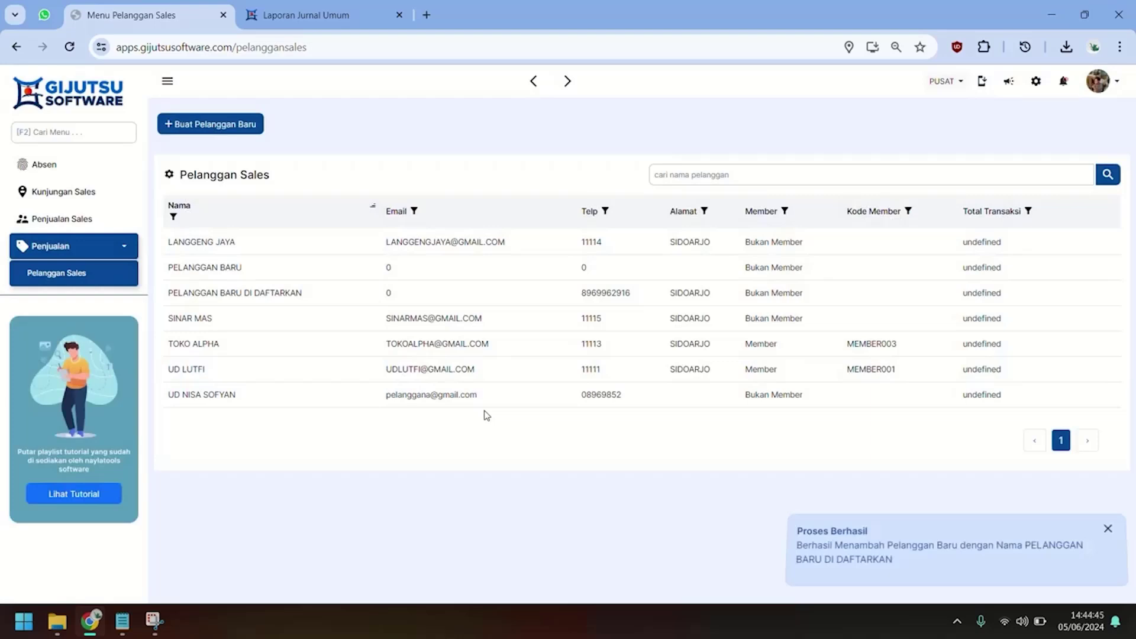
Add a direct visit for PELANGGAN BARU DI DAFTARKAN with a photo and current location, and save it.
click(48, 191)
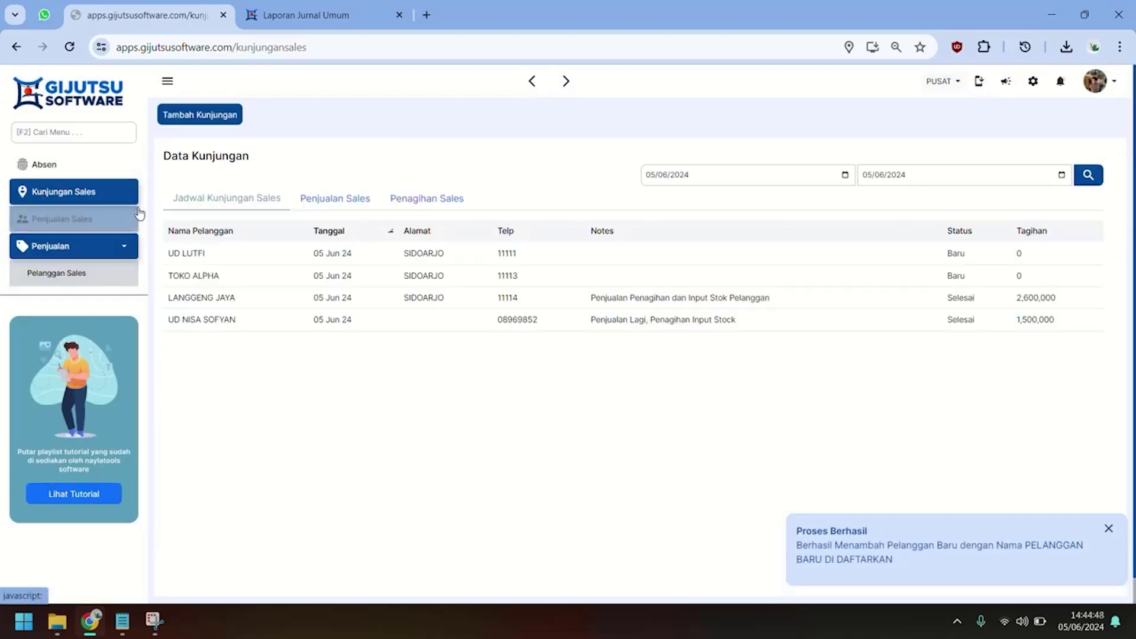
click(210, 117)
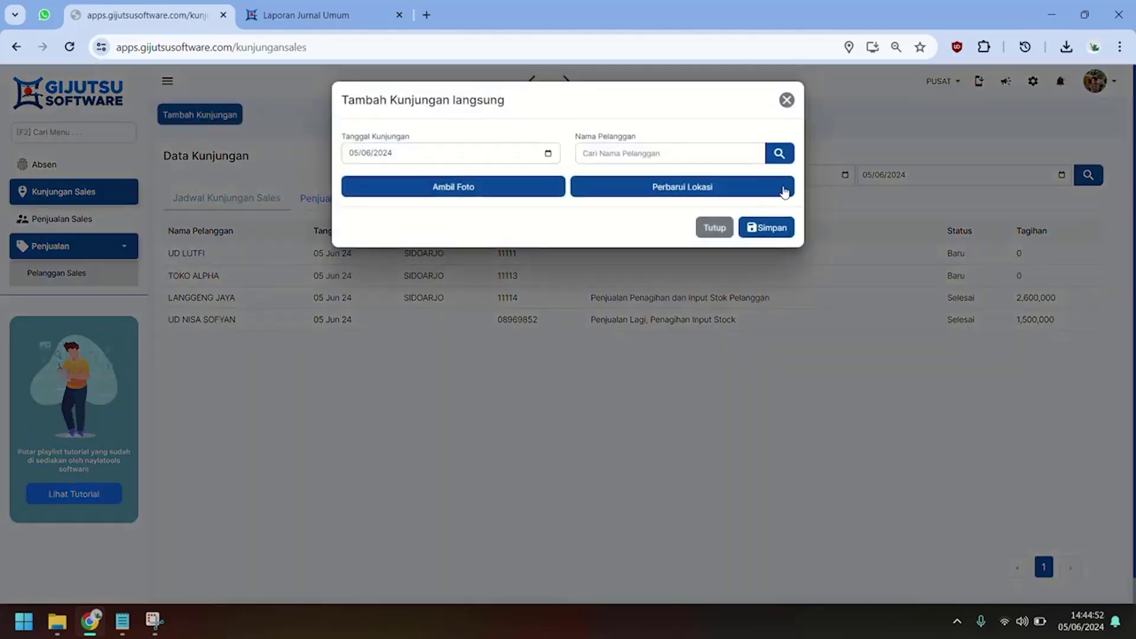
click(779, 154)
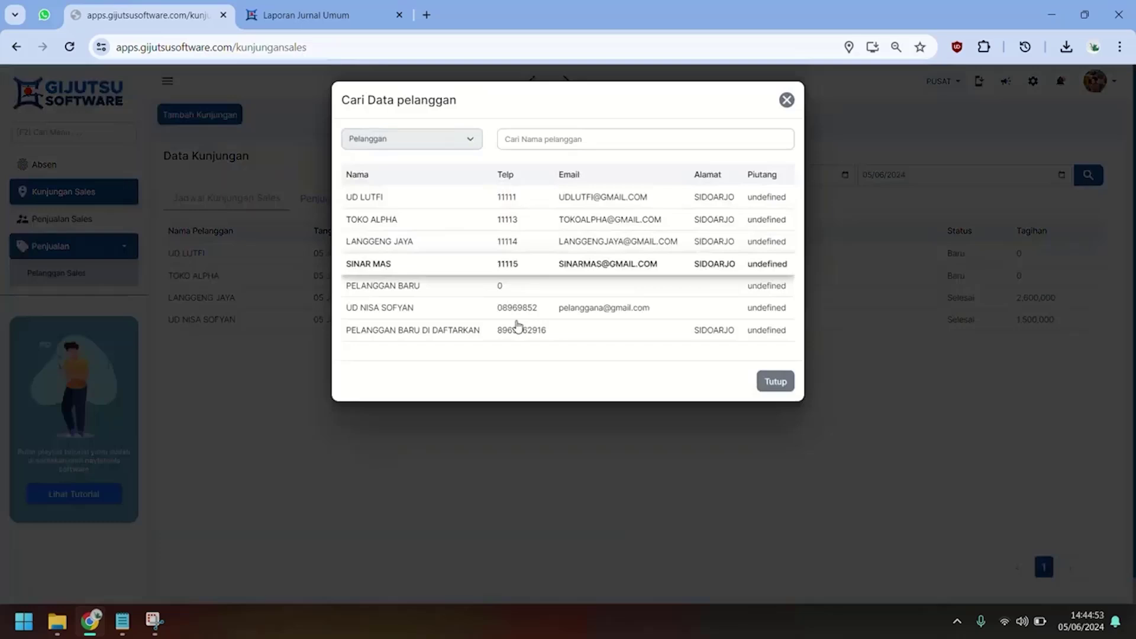
click(500, 330)
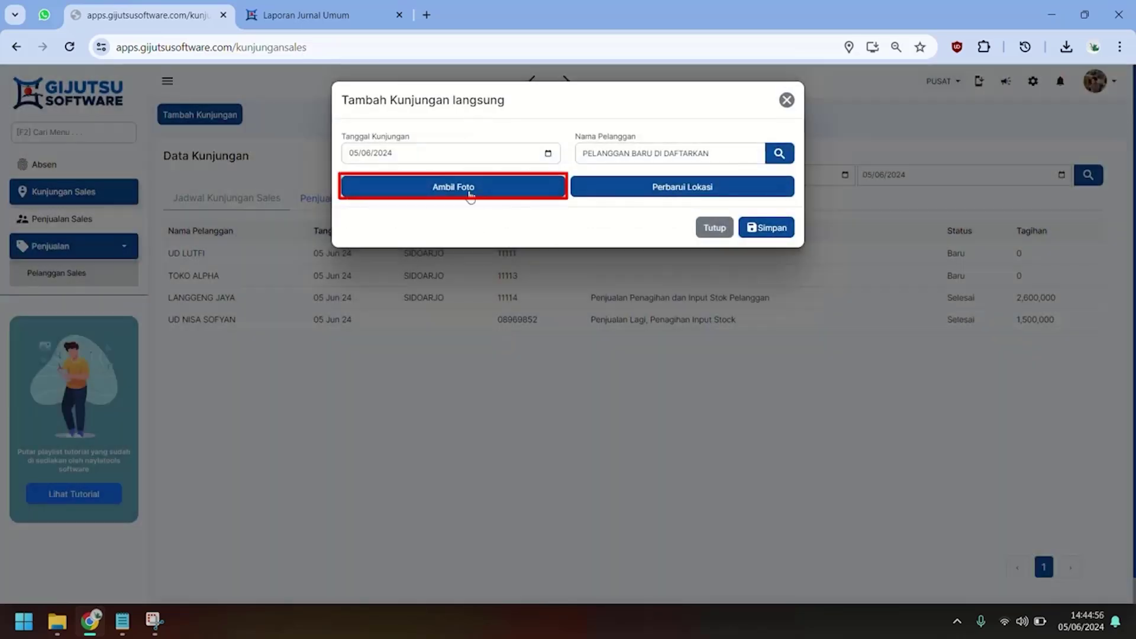
click(470, 195)
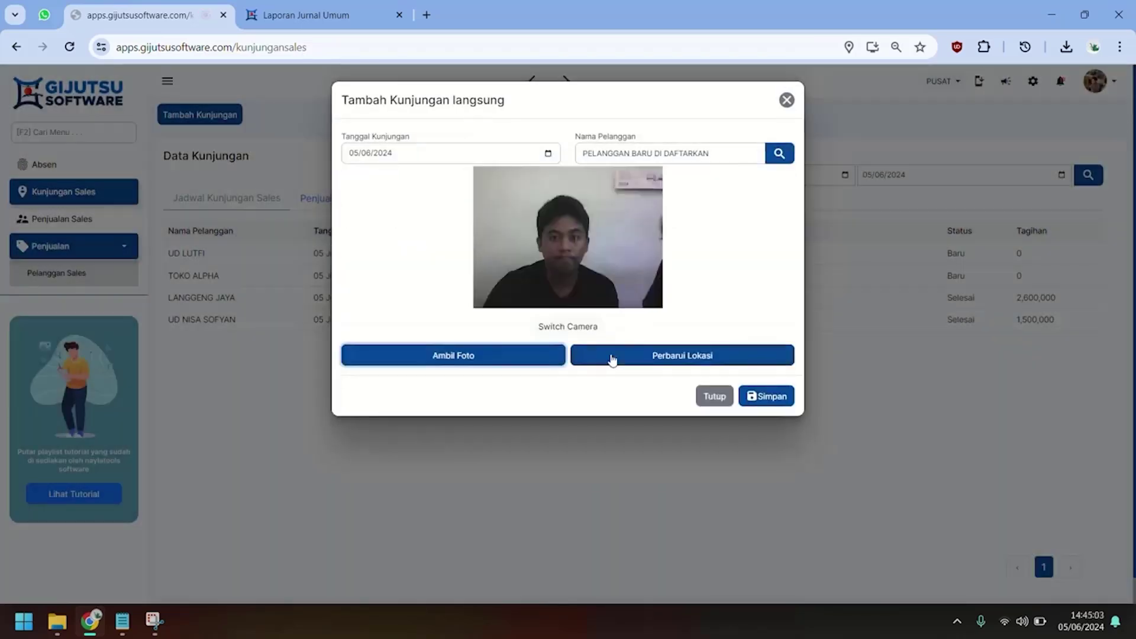
click(612, 357)
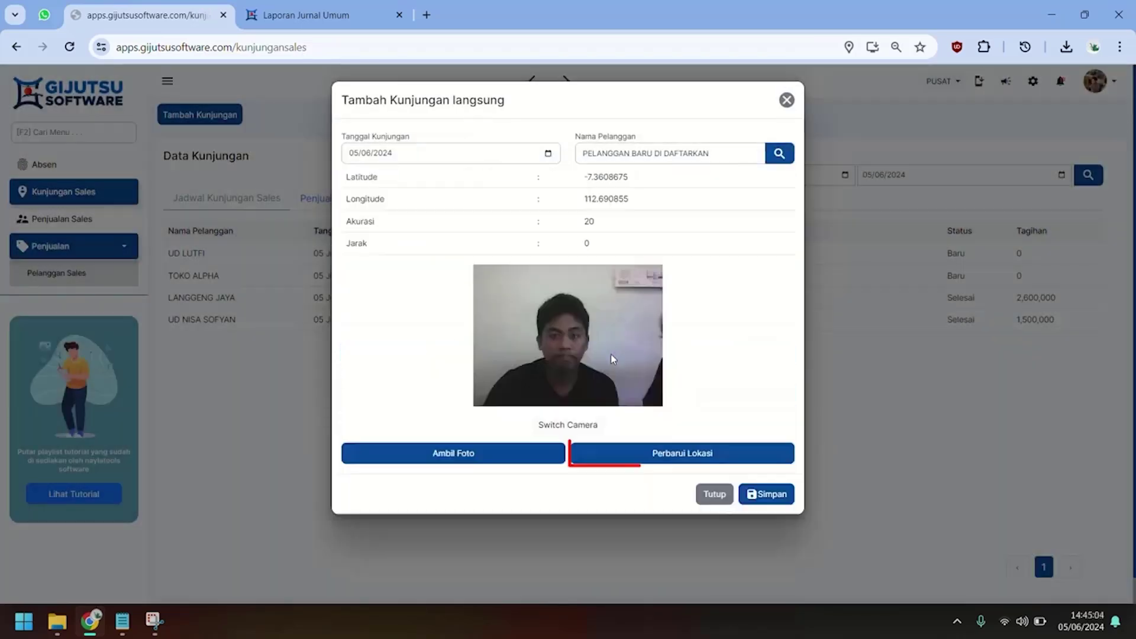
click(755, 494)
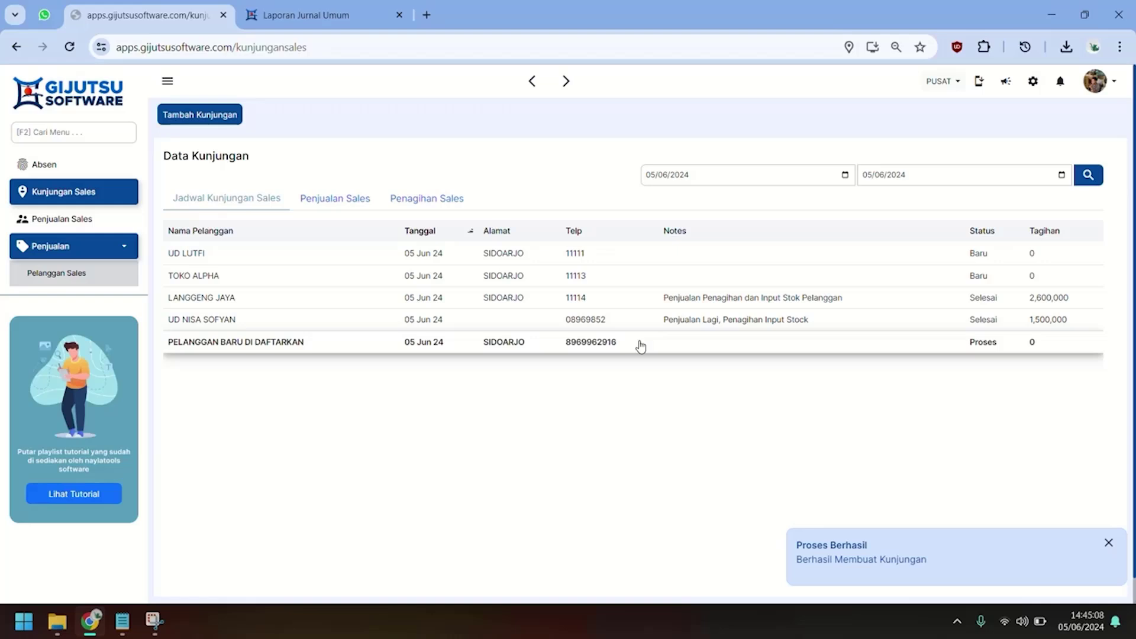
Open PELANGGAN BARU DI DAFTARKAN's visit and add BATA MERAH, then BATA RINGAN, as sales items.
click(641, 347)
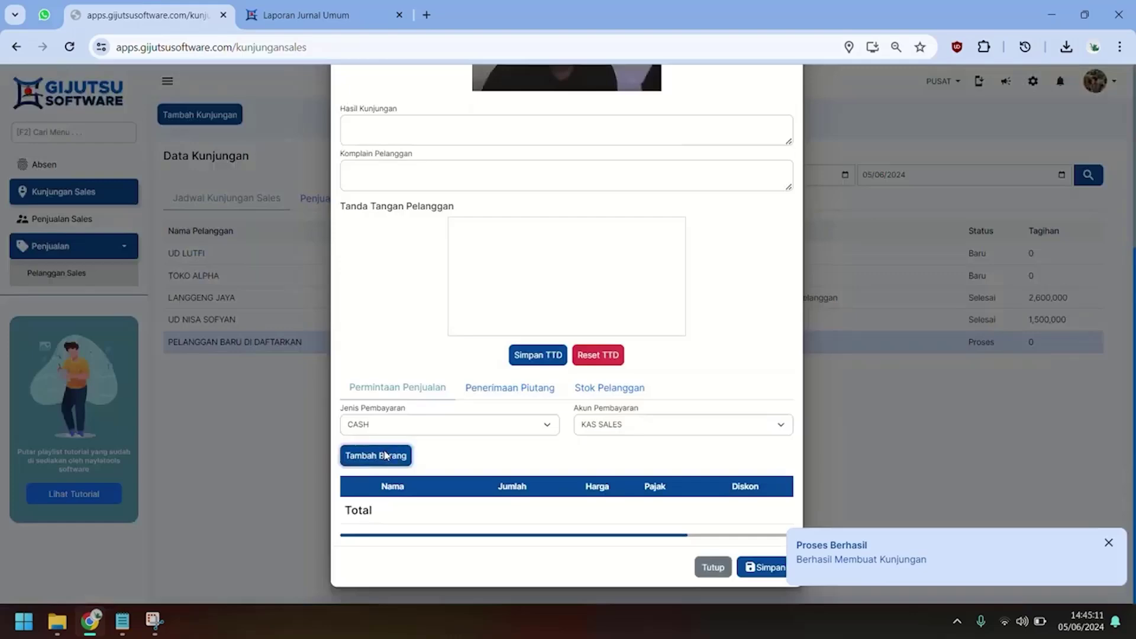
click(386, 456)
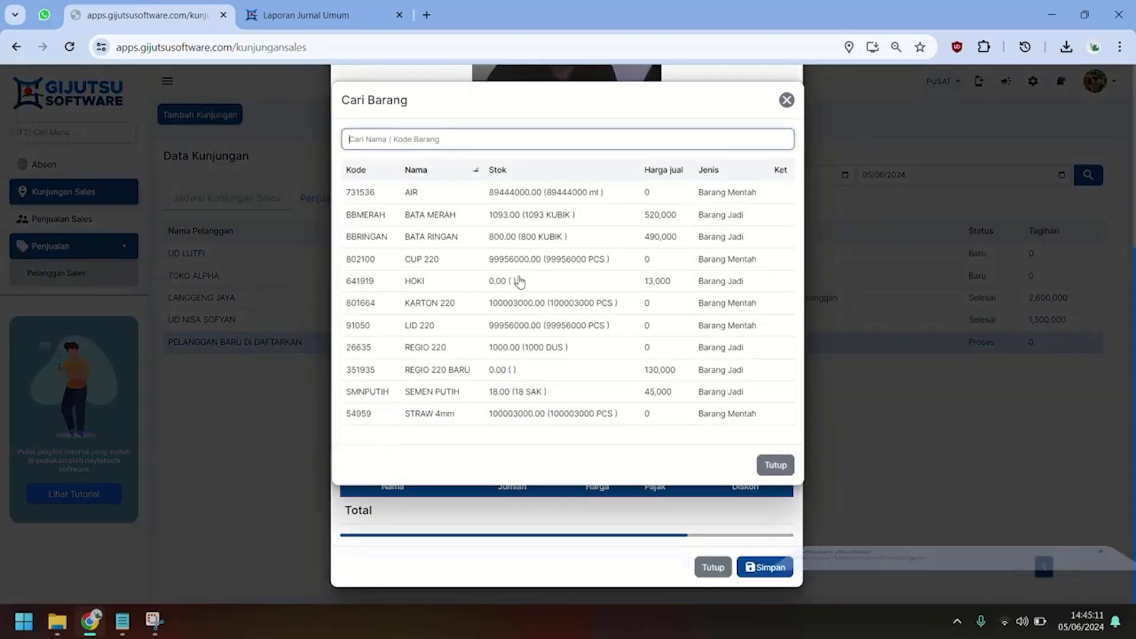
click(476, 223)
click(382, 458)
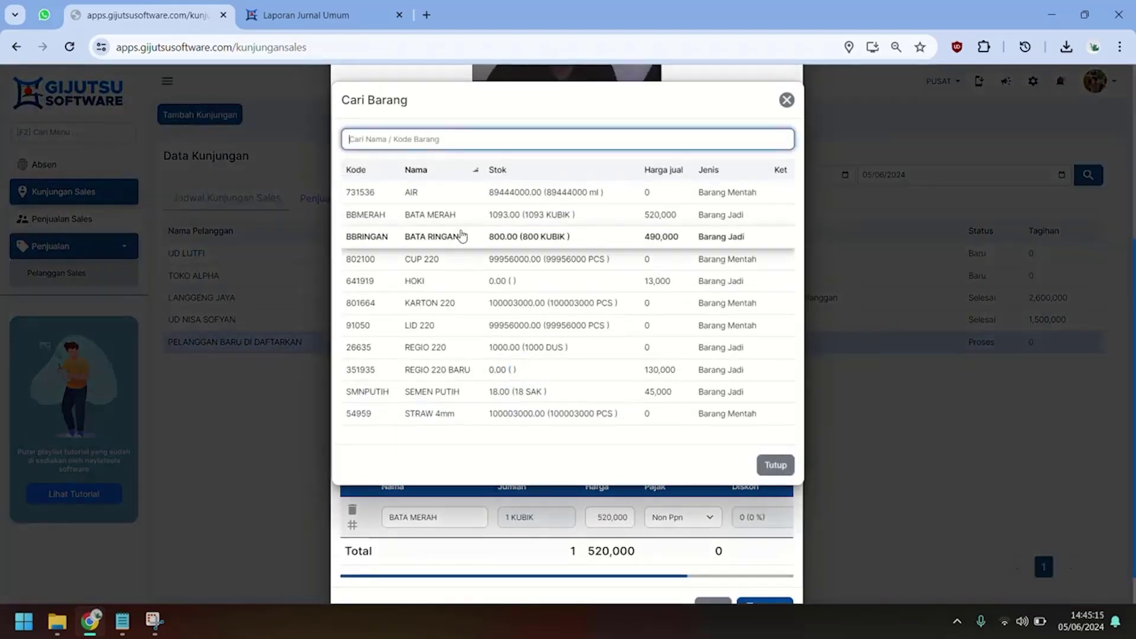
click(461, 236)
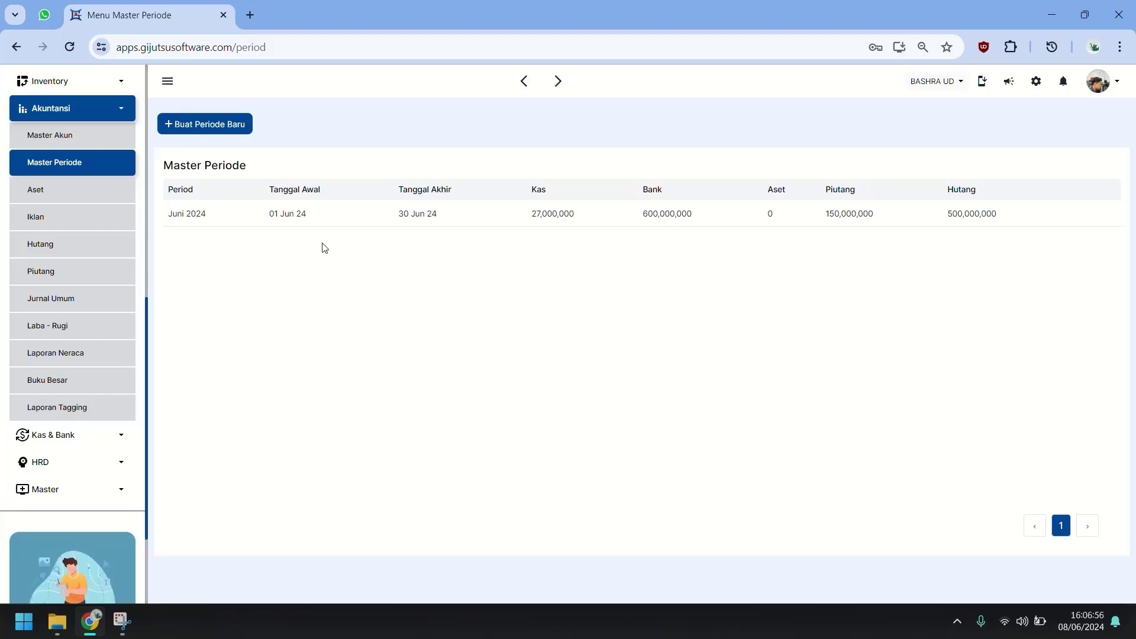
Collapse Akuntansi in the sidebar and open HRD > Master Karyawan to list the three employees.
mouse_move(270, 230)
scroll(89, 131, up, 10)
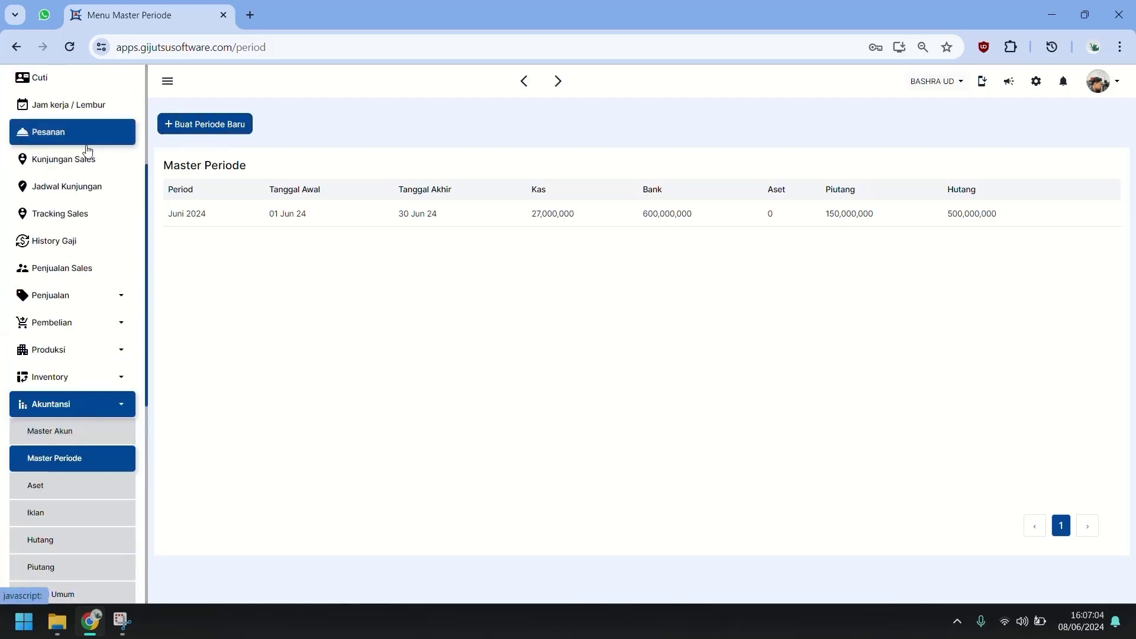
scroll(83, 248, down, 3)
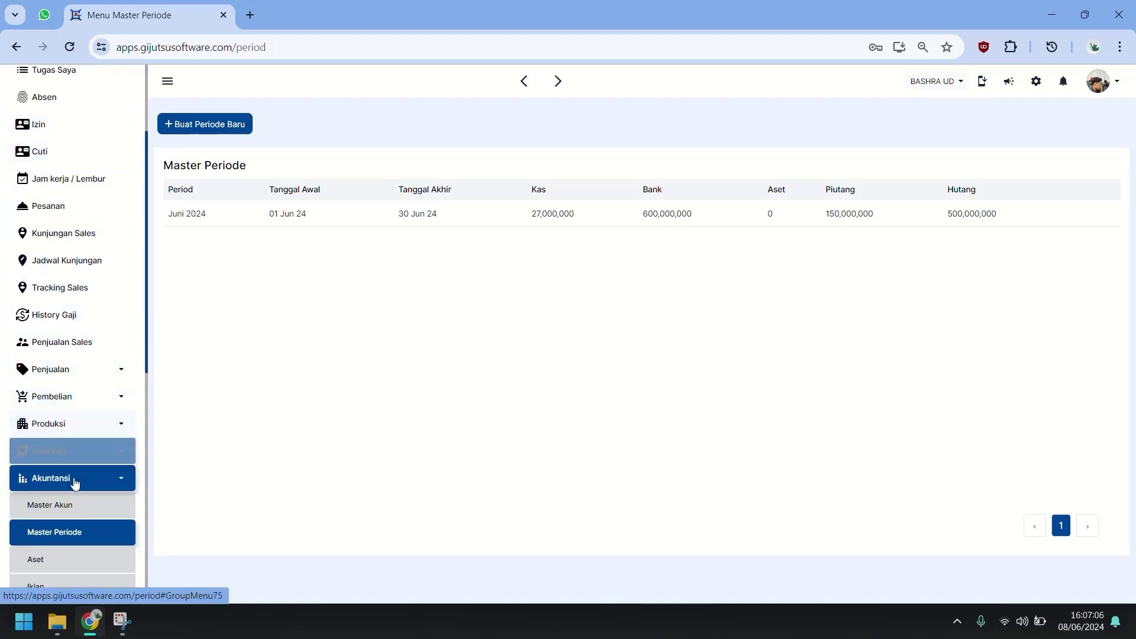
click(76, 487)
scroll(71, 384, up, 3)
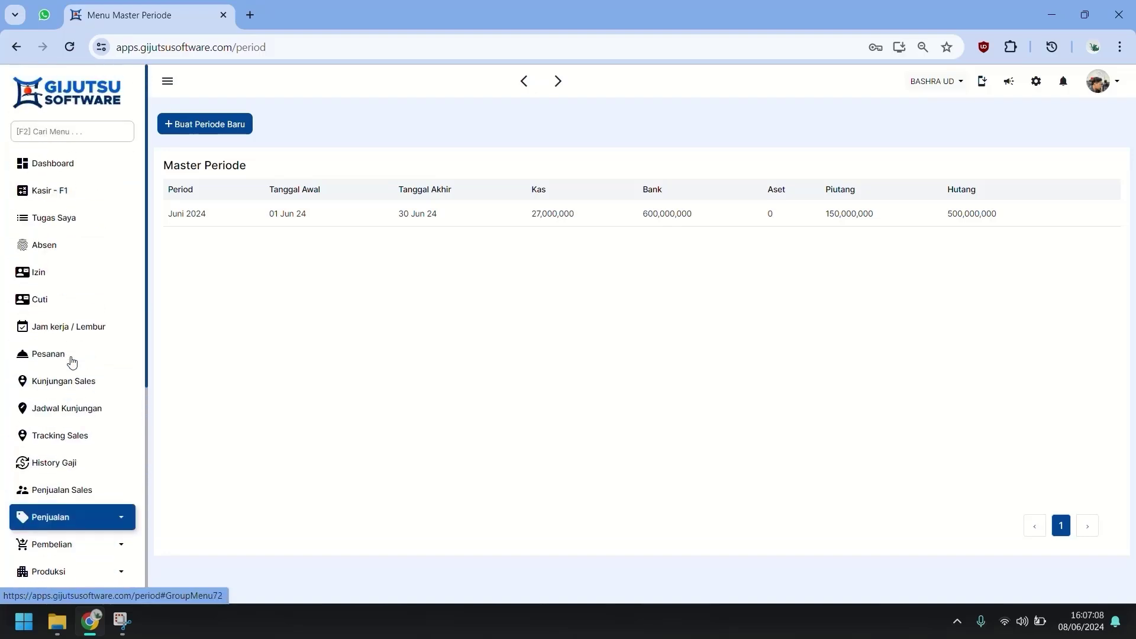
scroll(23, 383, down, 3)
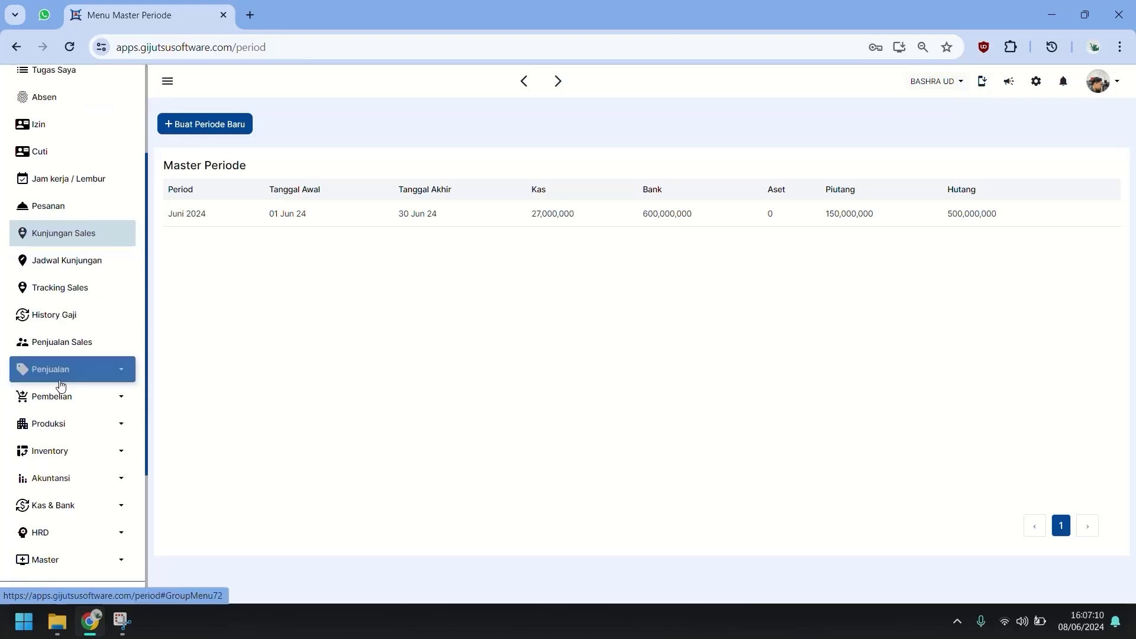
scroll(117, 424, down, 1)
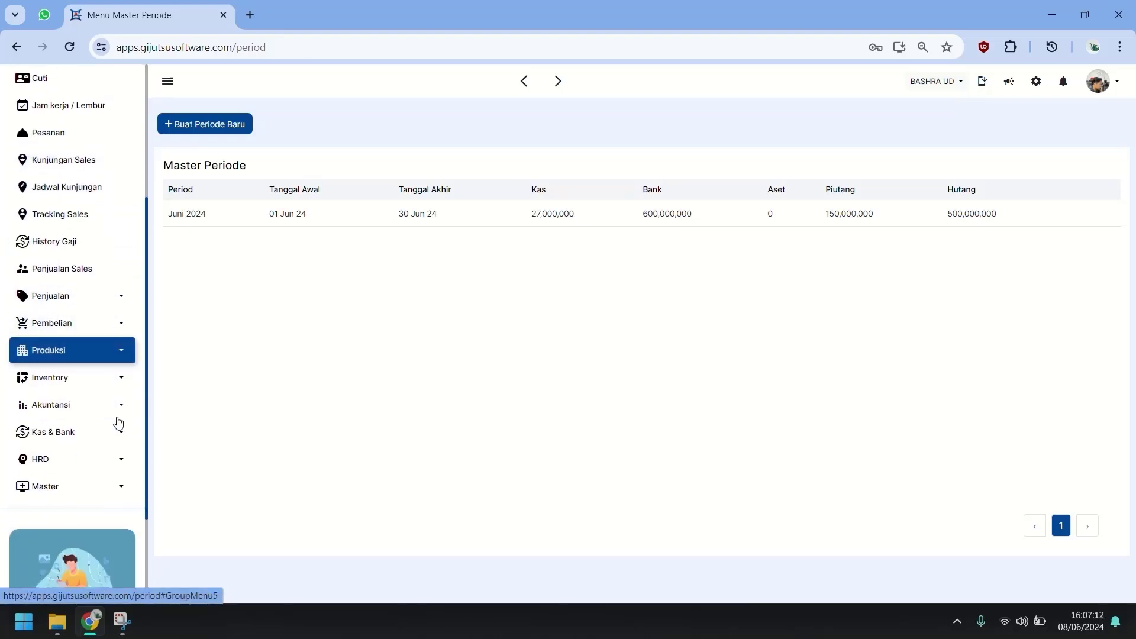
click(106, 459)
scroll(108, 438, down, 1)
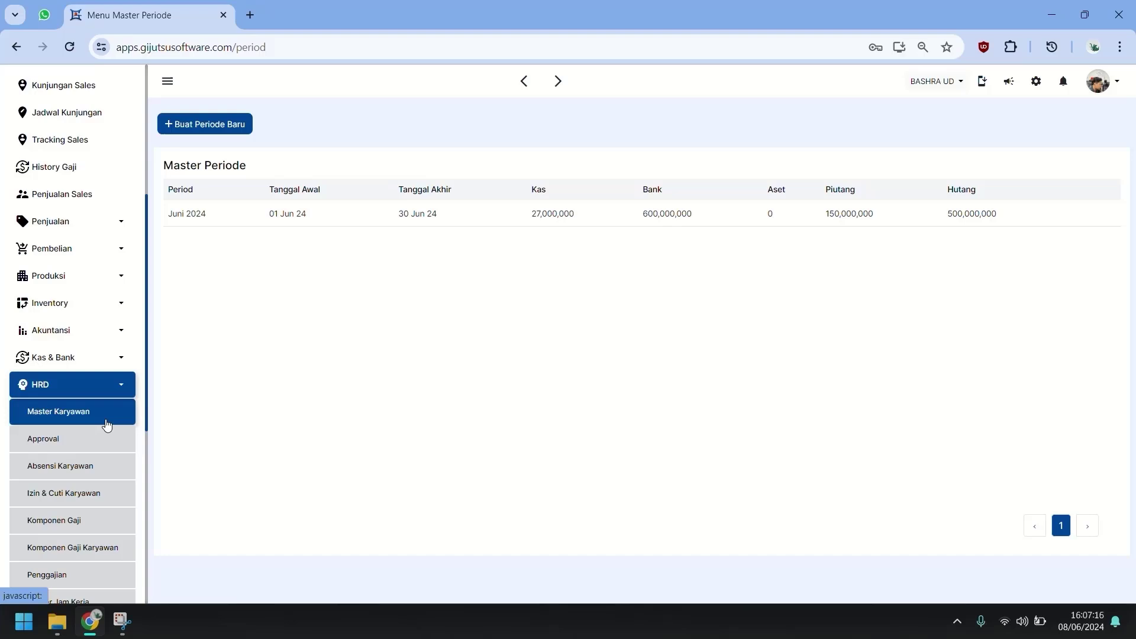
click(106, 424)
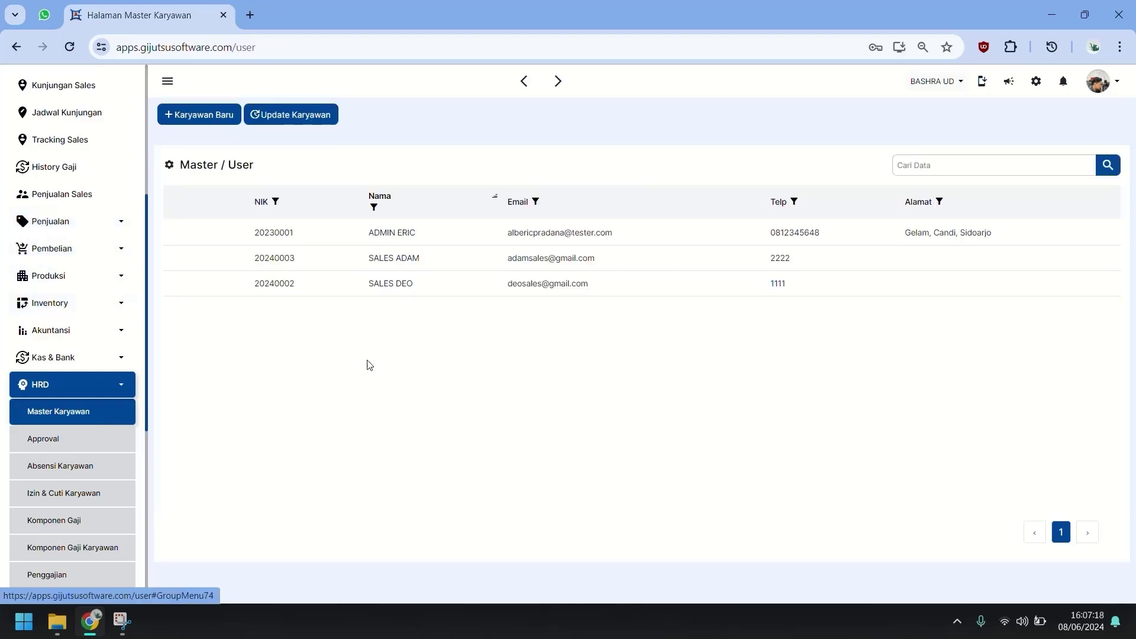
Locate the ADMIN ERIC row in the Master / User employee list.
scroll(81, 195, up, 3)
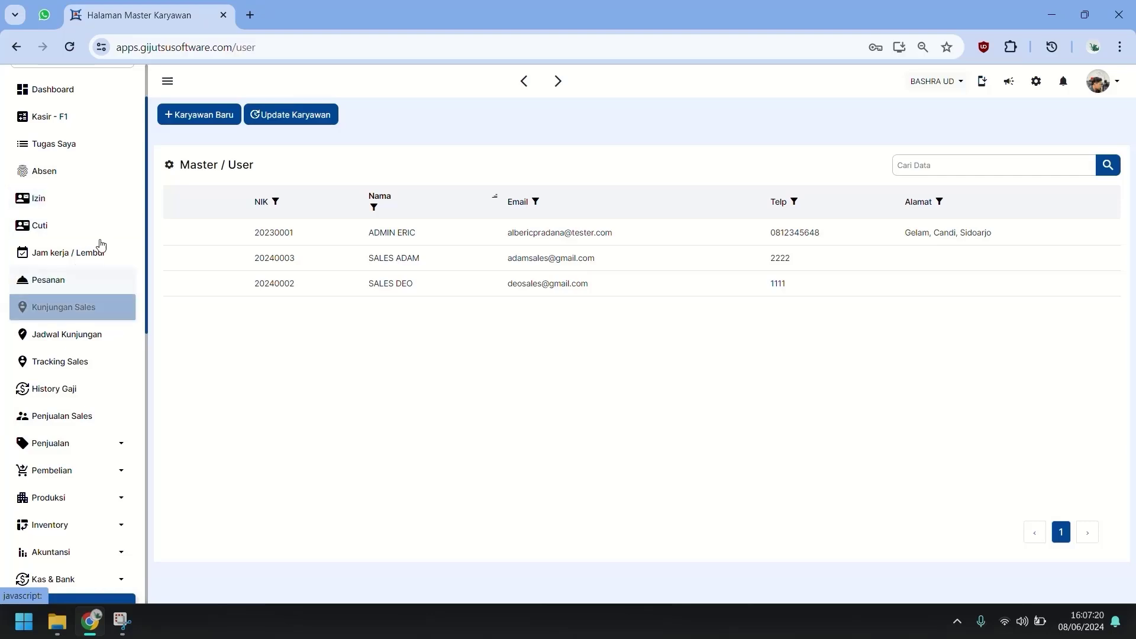
scroll(95, 388, down, 2)
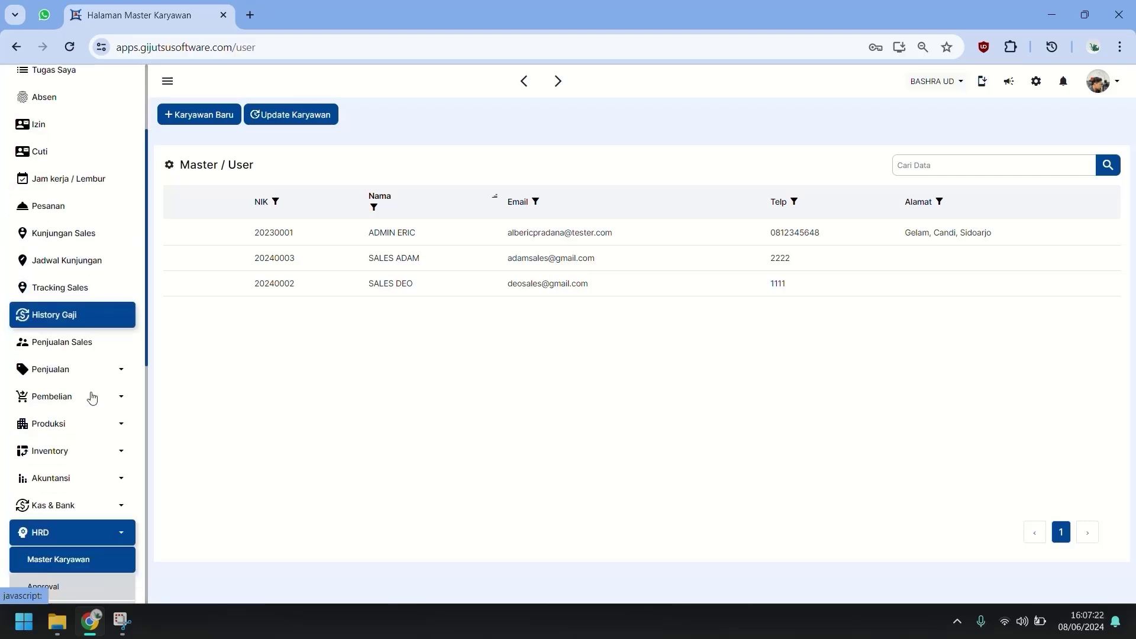
scroll(92, 397, down, 2)
mouse_move(319, 249)
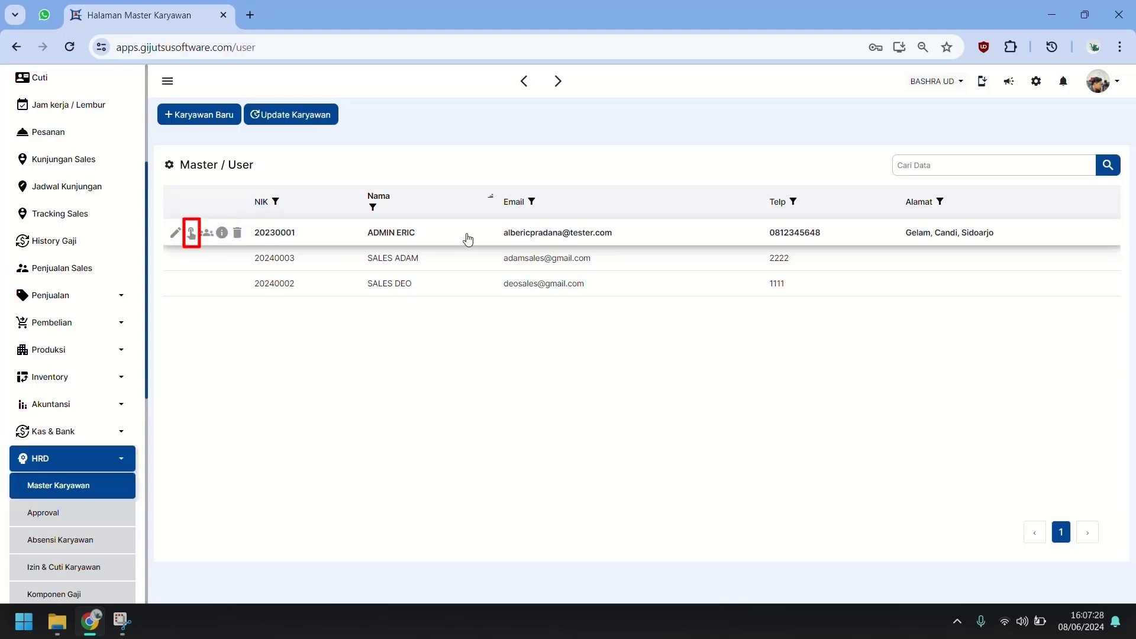
Open the admin's access settings and turn off Menu Utama view for Izin, Cuti and Pesanan.
click(191, 235)
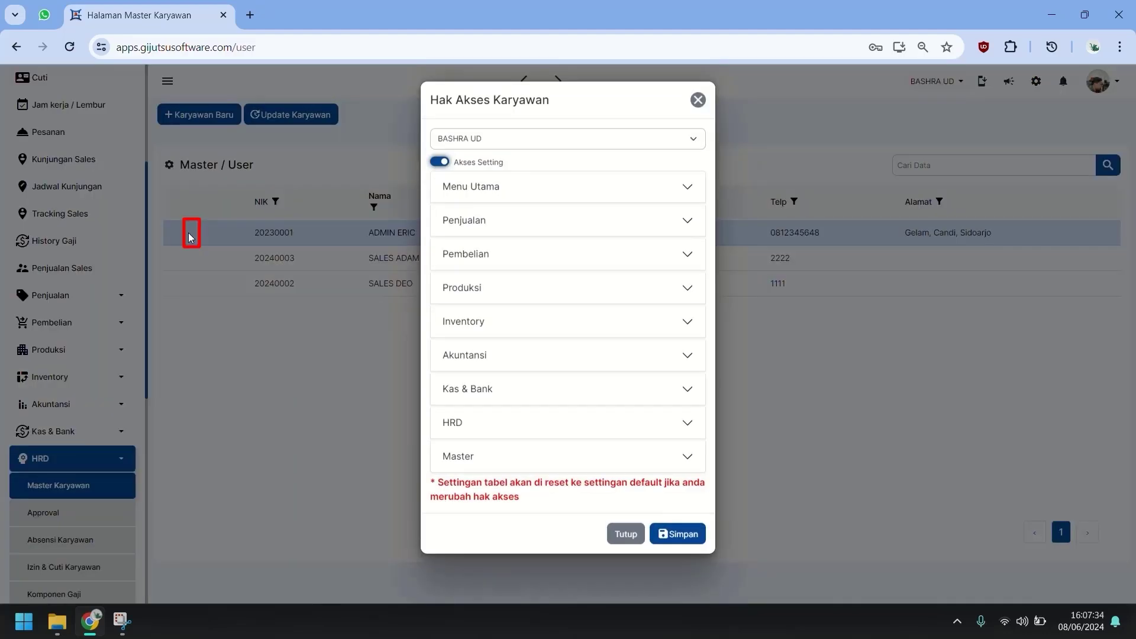
click(587, 189)
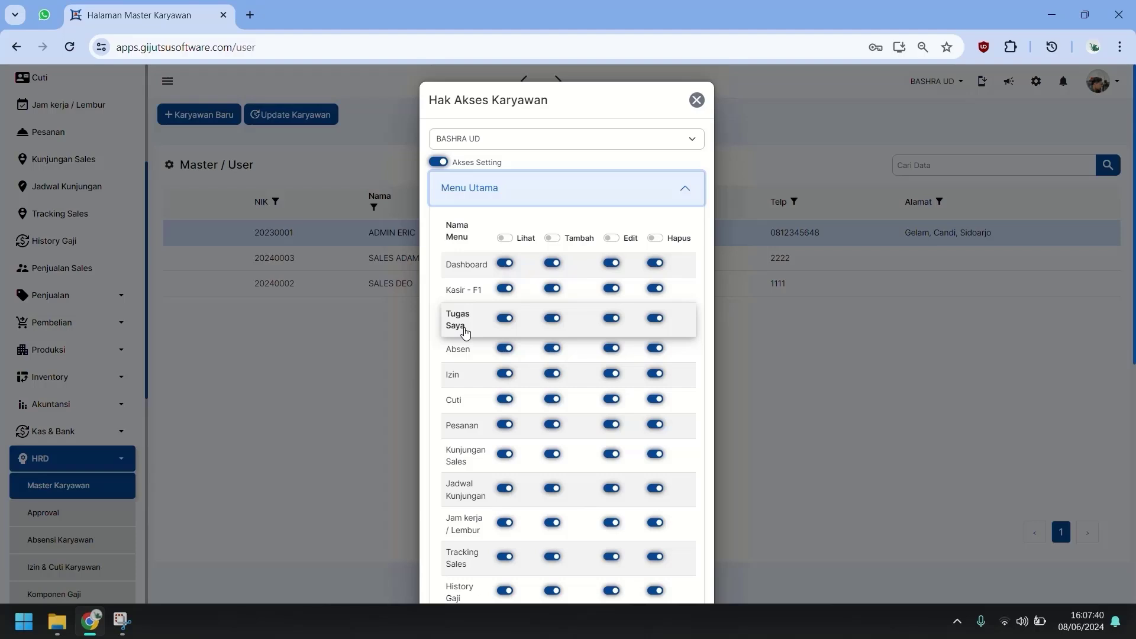
scroll(471, 350, down, 1)
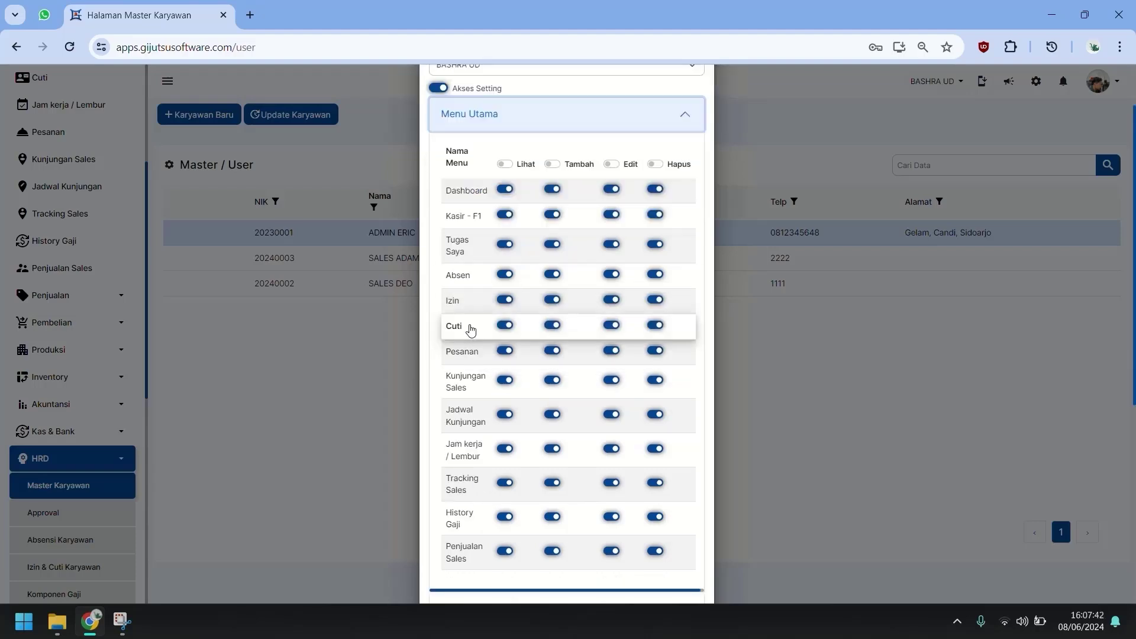
click(504, 300)
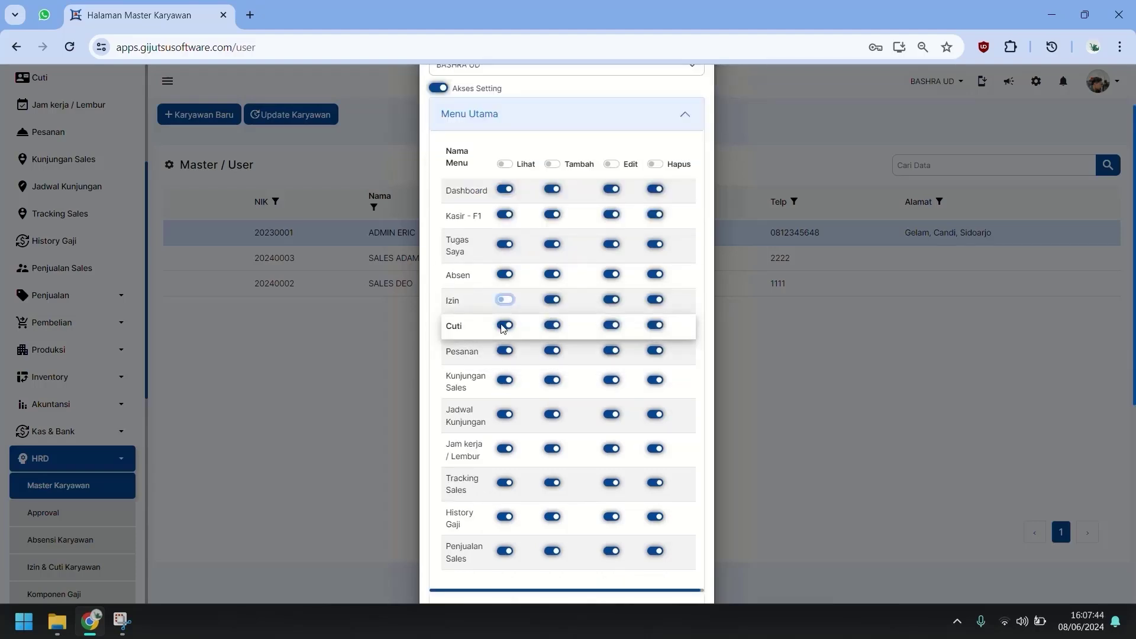
click(505, 325)
click(505, 351)
Turn off view access for Kunjungan Sales, Jam kerja / Lembur, History Gaji and Penjualan Sales.
scroll(507, 360, down, 1)
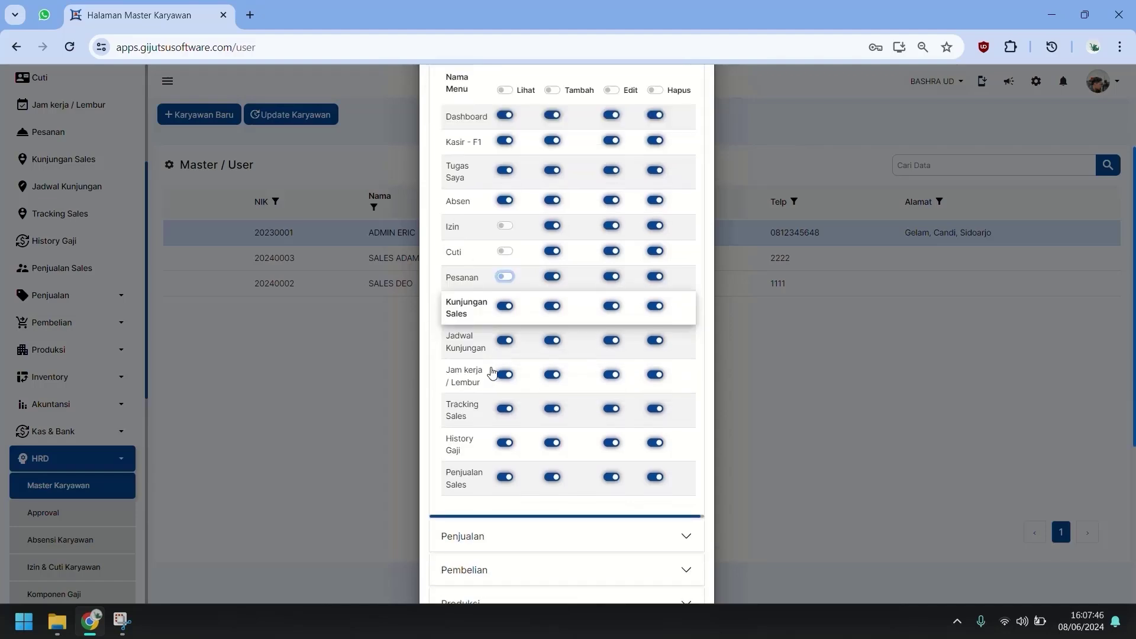
click(506, 307)
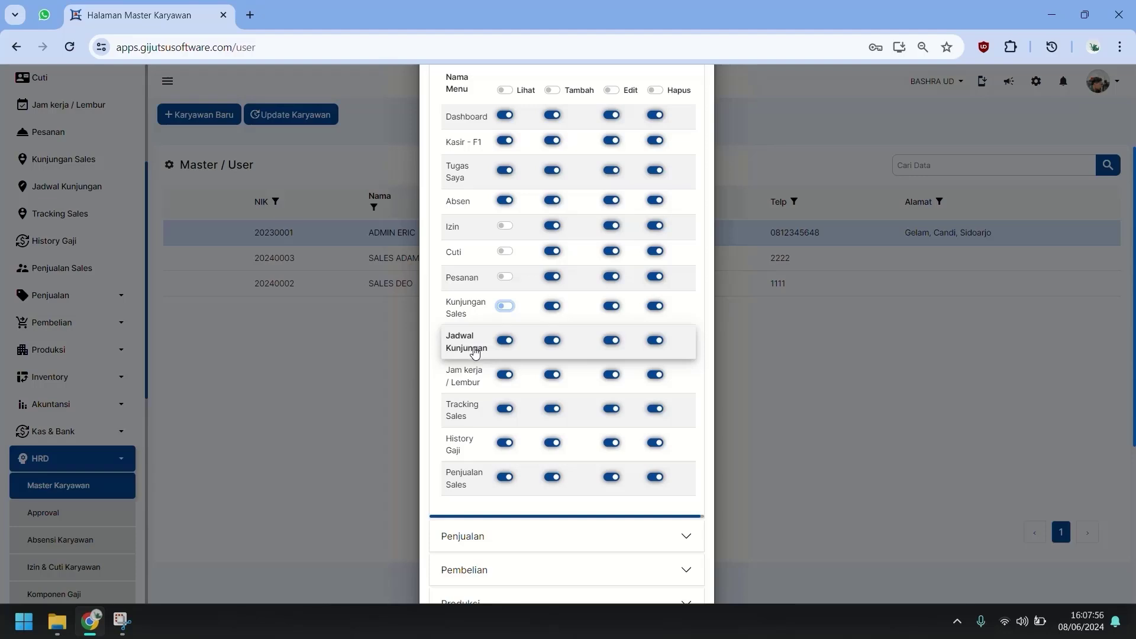
click(505, 376)
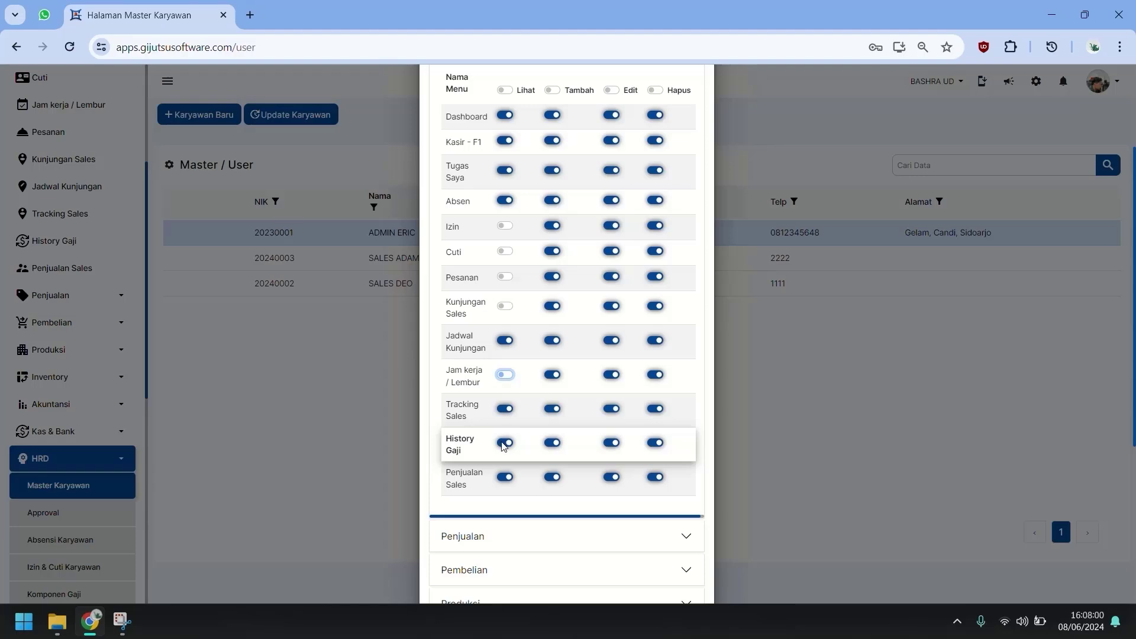
click(468, 411)
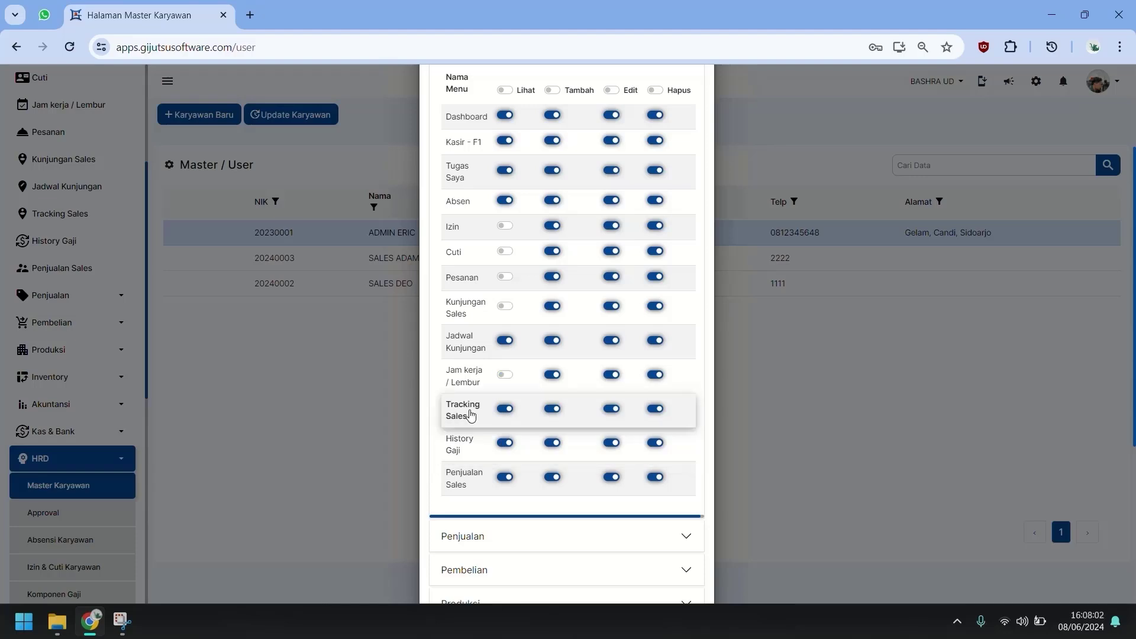
click(506, 444)
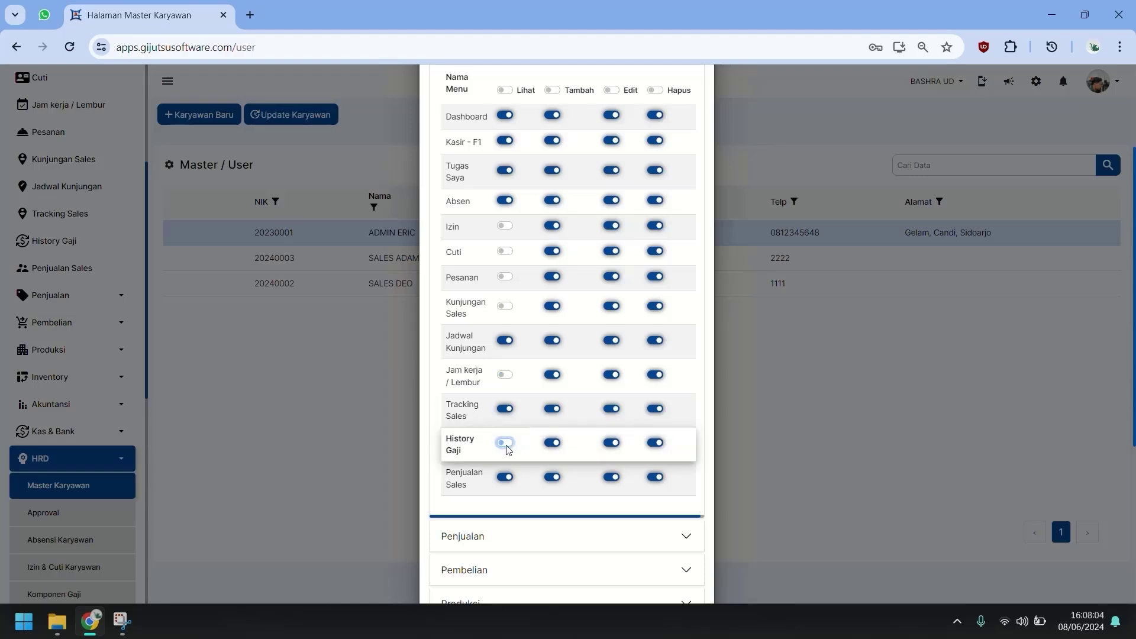
click(508, 480)
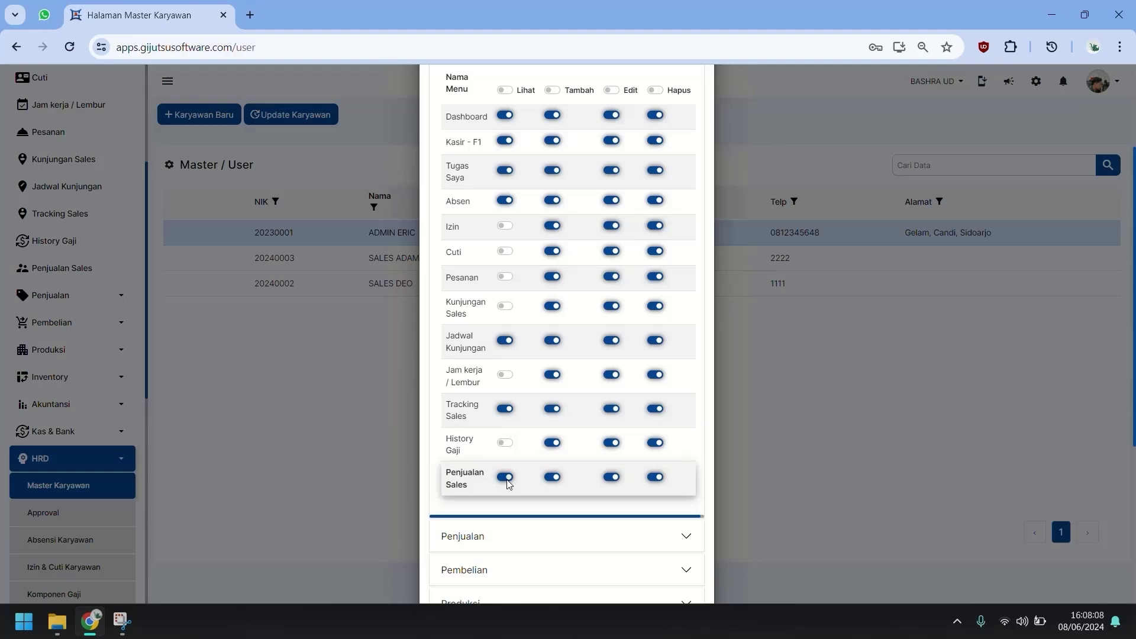
Expand the Penjualan permissions section.
scroll(507, 467, down, 2)
click(476, 335)
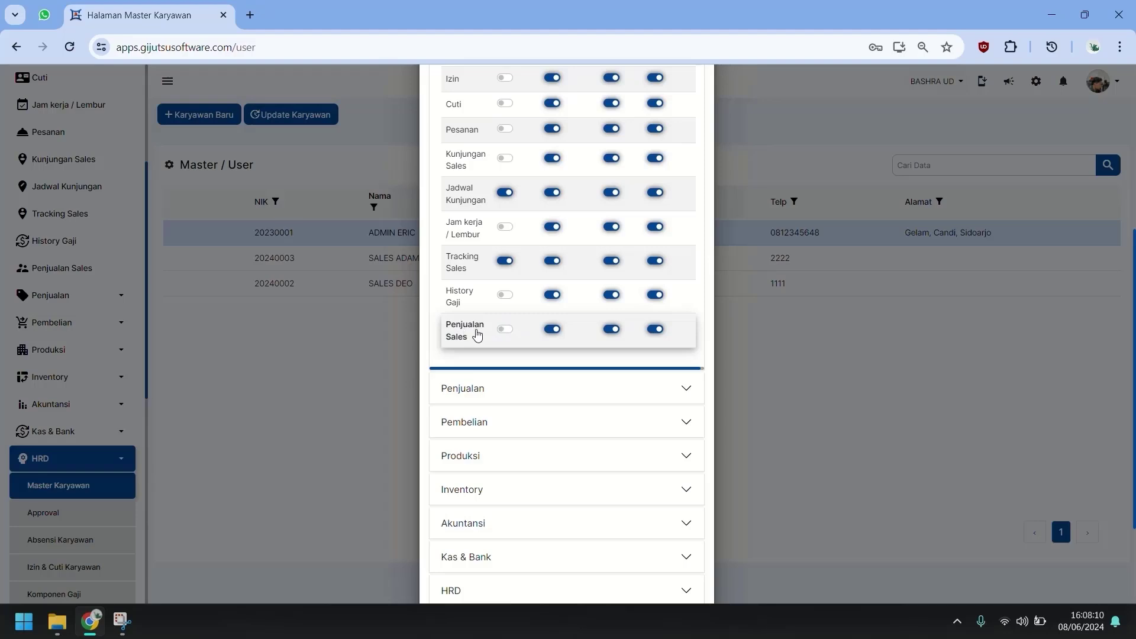
click(561, 404)
scroll(508, 414, up, 4)
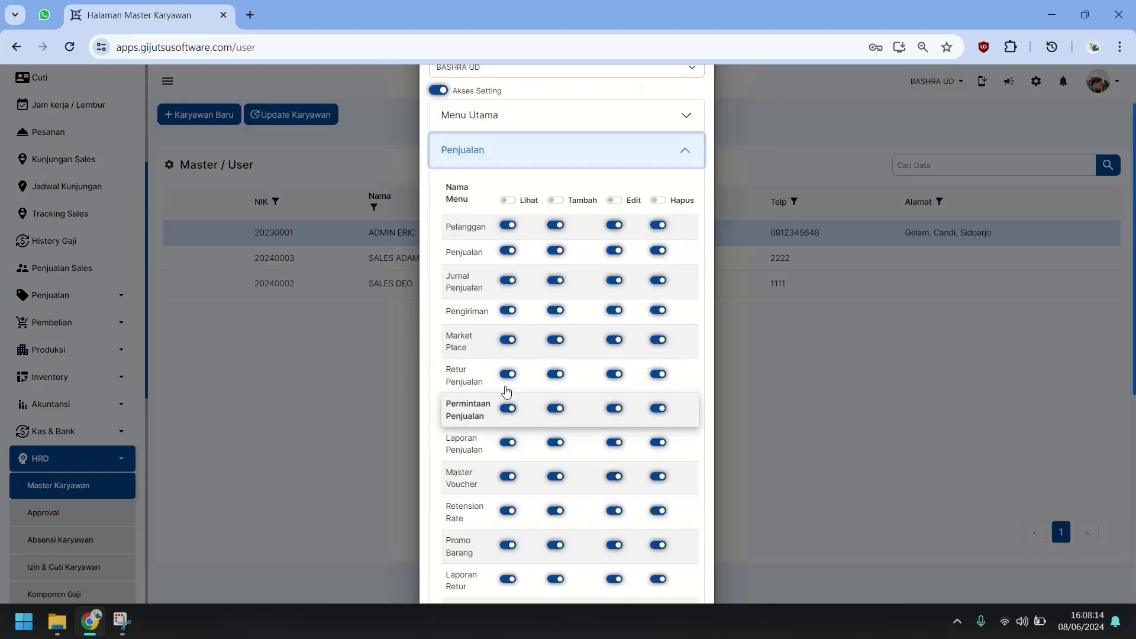
Turn off all Penjualan view access except Pelanggan, Penjualan and Permintaan Penjualan.
click(507, 202)
click(506, 225)
click(507, 252)
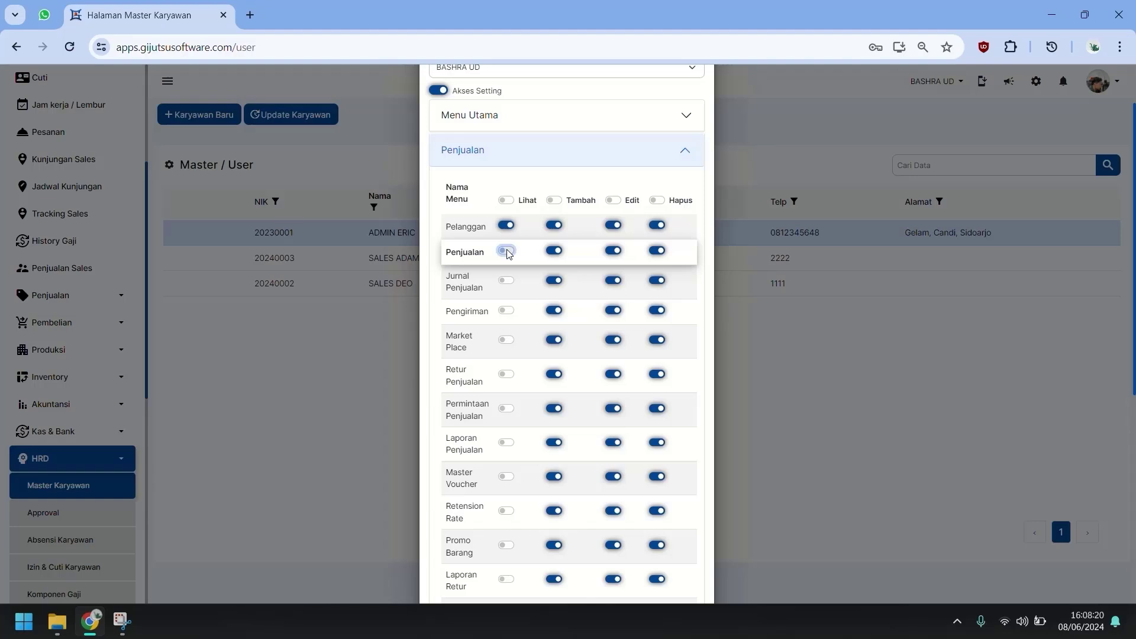
scroll(499, 367, down, 3)
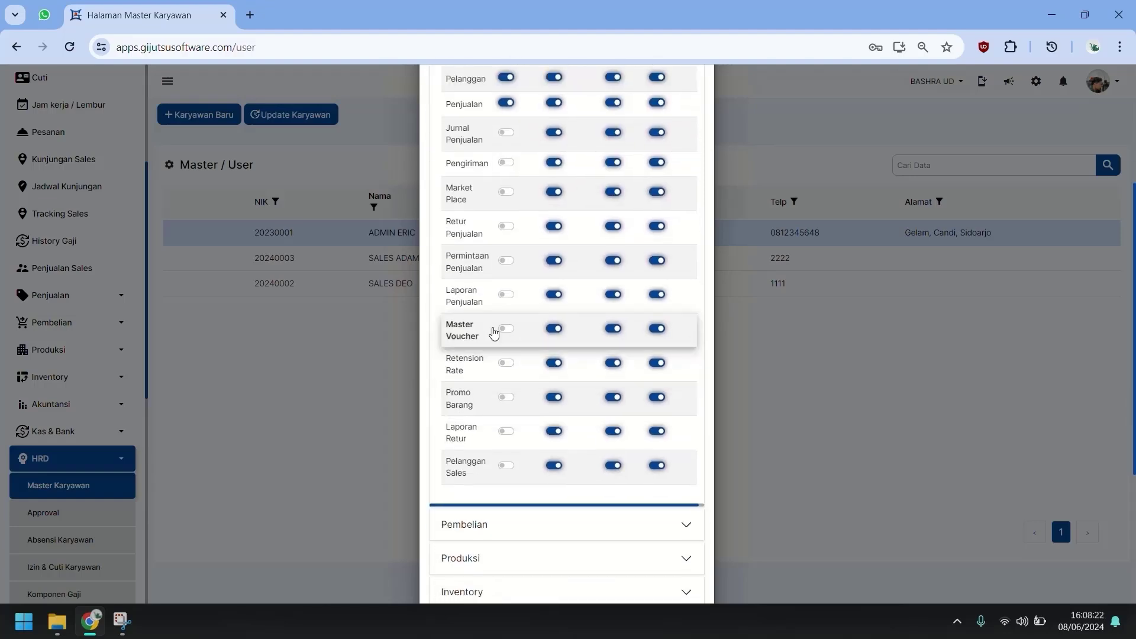
click(507, 260)
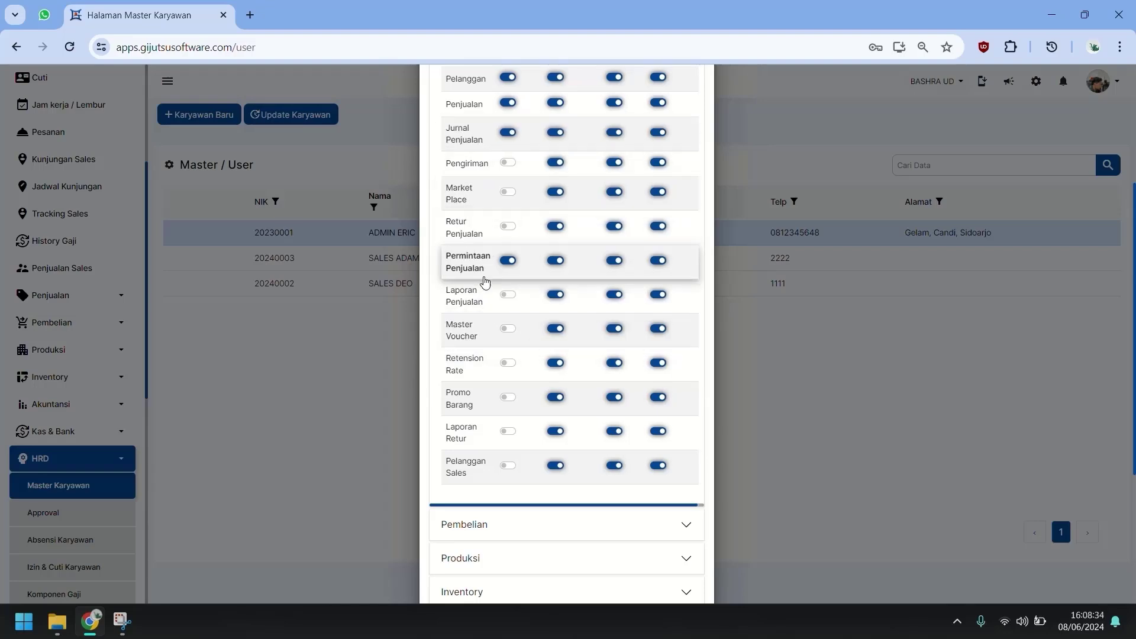
Expand Pembelian and Produksi, and turn off view access for every Produksi item.
scroll(491, 320, down, 2)
click(491, 379)
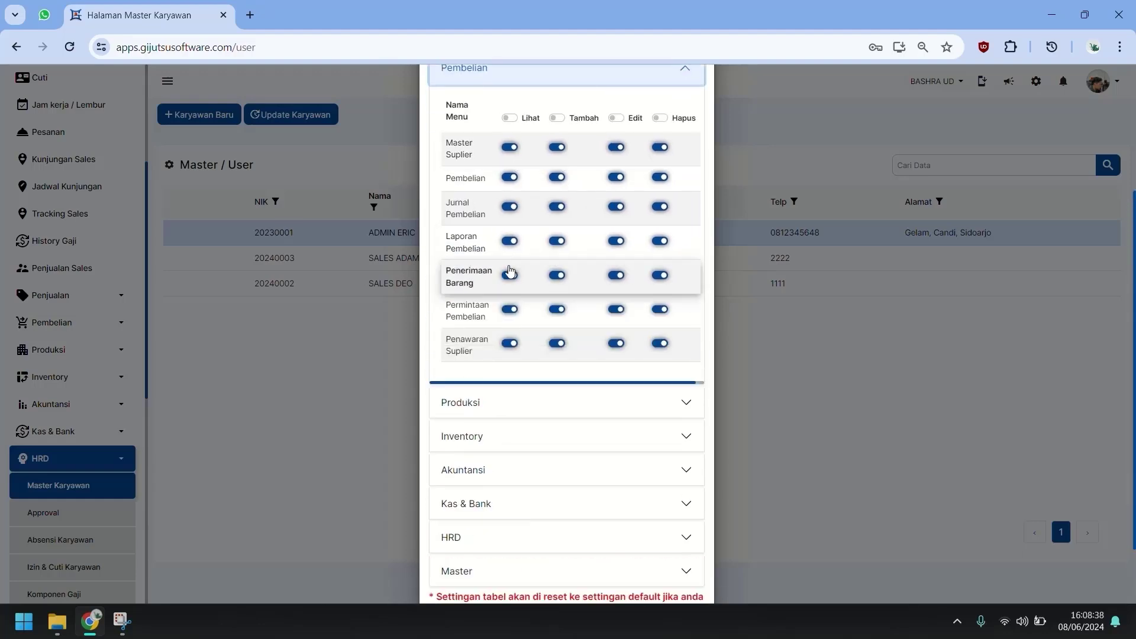
scroll(479, 378, down, 1)
click(489, 337)
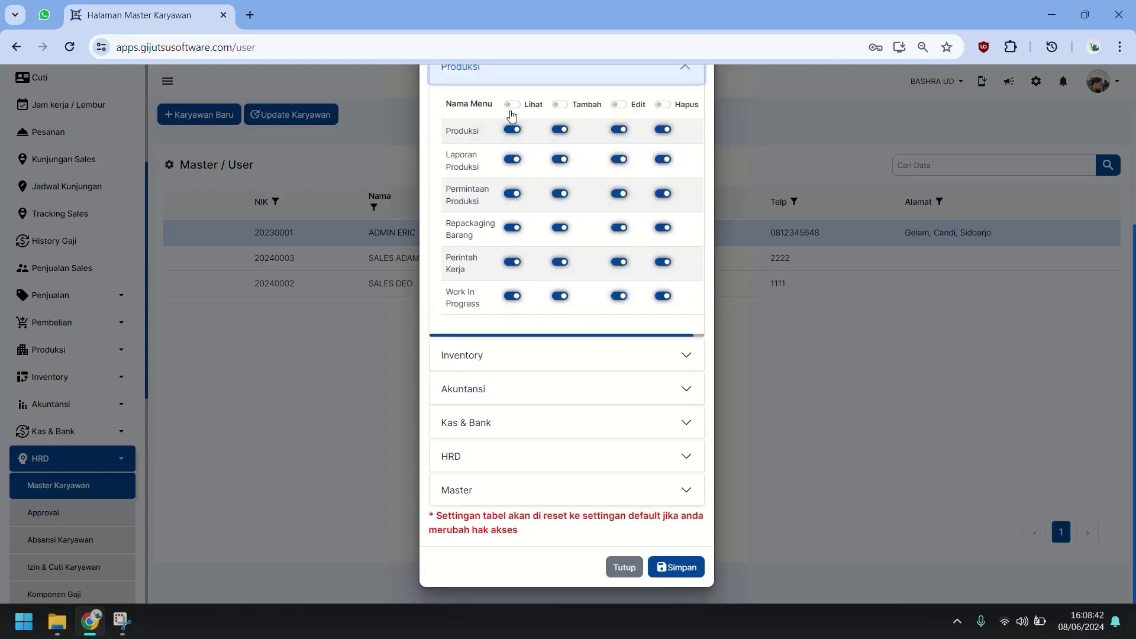
click(511, 105)
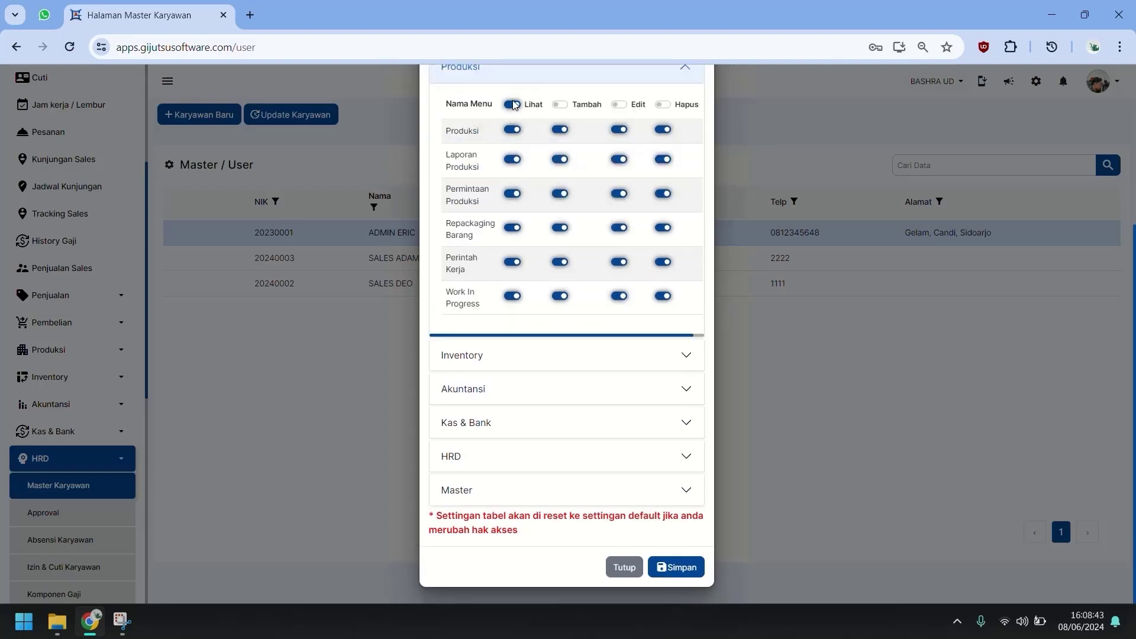
In Inventory, turn off view access for Master Warehouse.
click(493, 361)
click(507, 360)
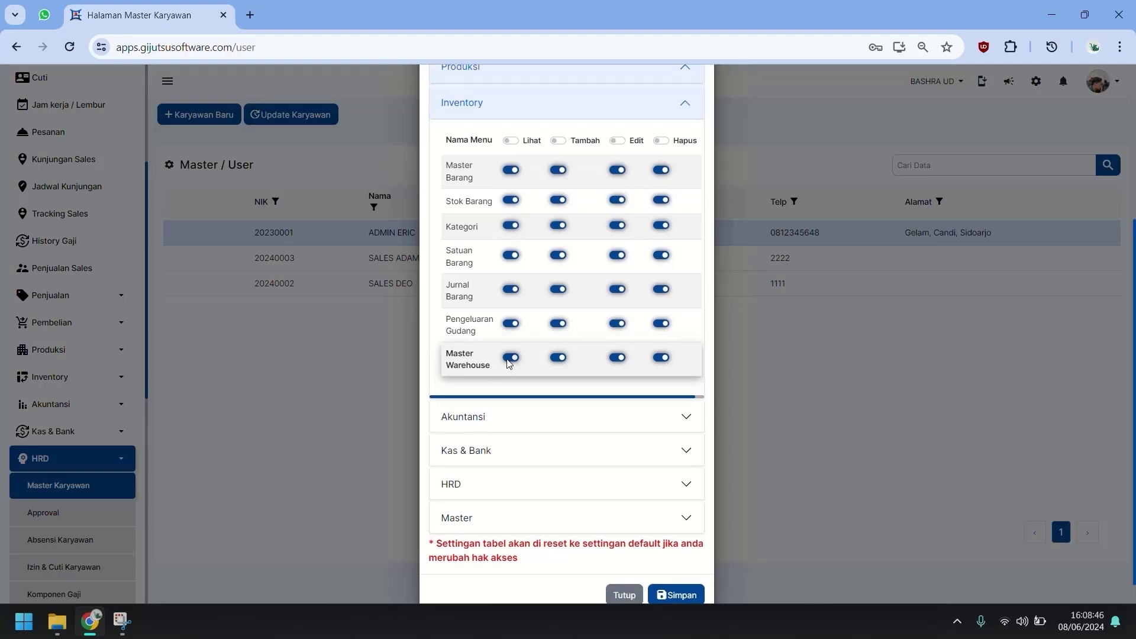
click(510, 358)
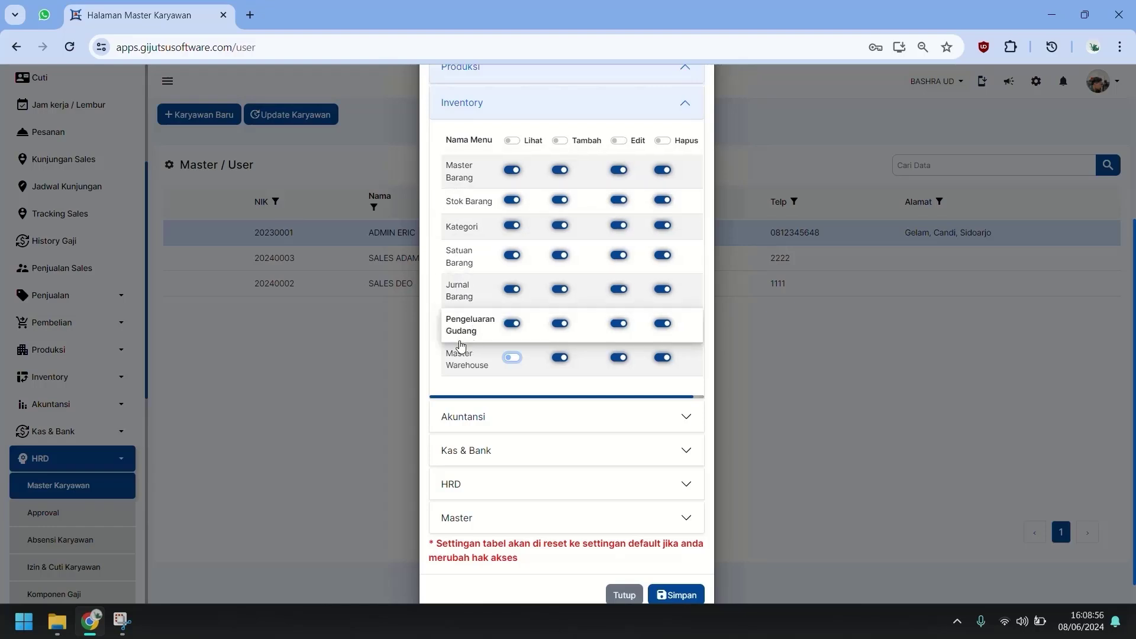
Hide Laporan Tagging, Aset and Iklan under Akuntansi, and Cek Penerimaan under Kas & Bank.
click(463, 416)
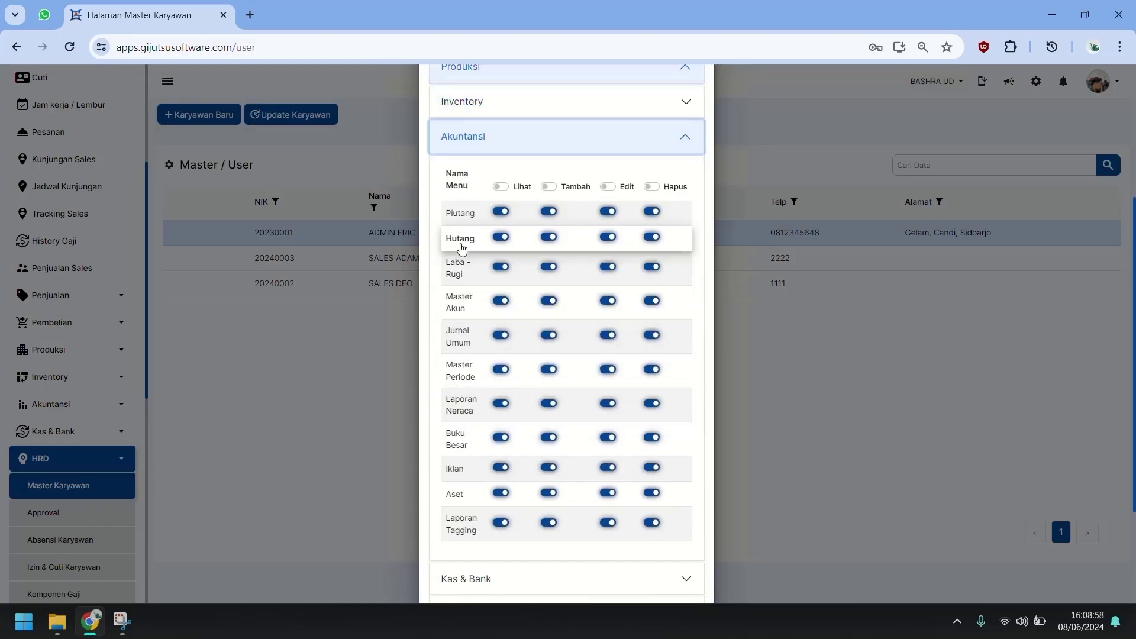
click(502, 523)
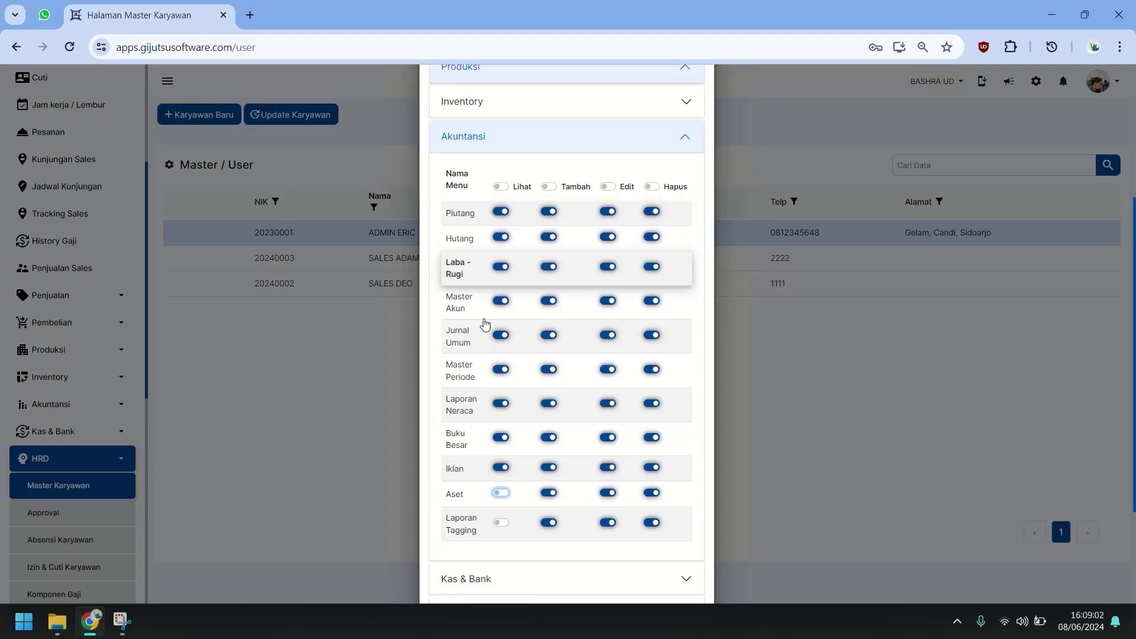
click(502, 493)
click(506, 471)
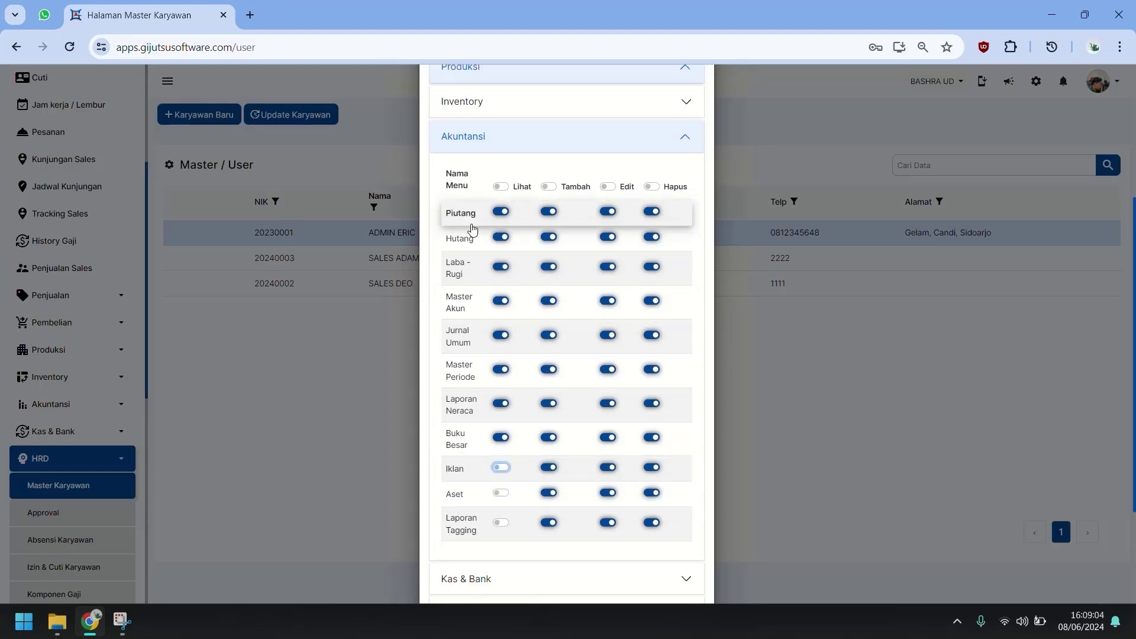
scroll(475, 443, down, 3)
click(482, 426)
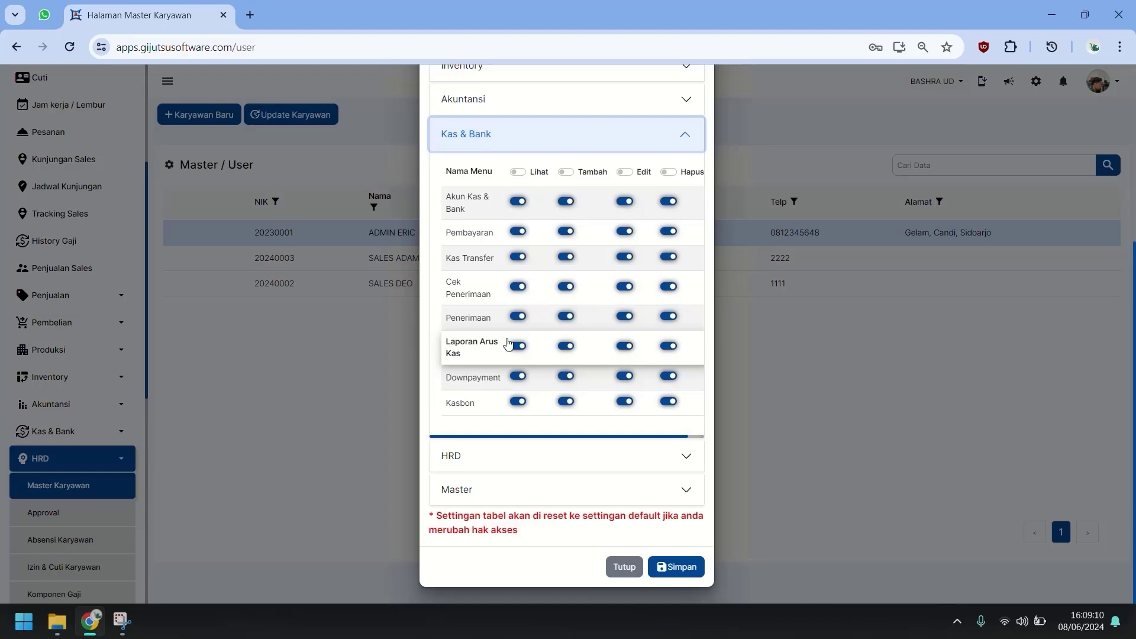
click(519, 287)
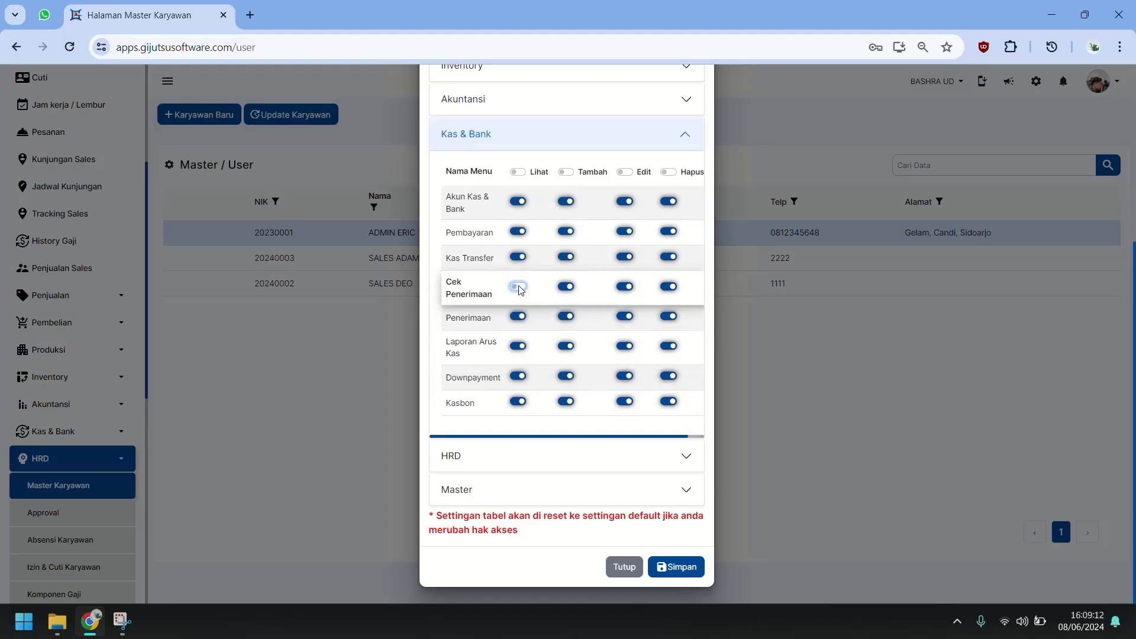
Turn off HRD views except Absensi Karyawan and Master Karyawan, and hide Master Meja.
click(506, 459)
scroll(509, 248, down, 1)
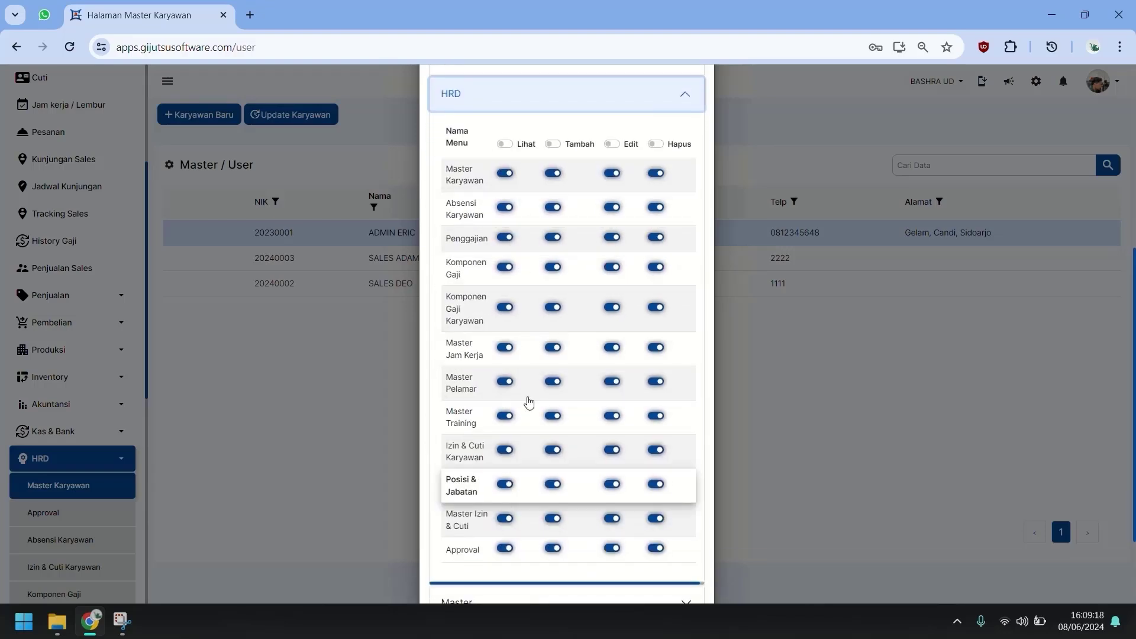
click(506, 144)
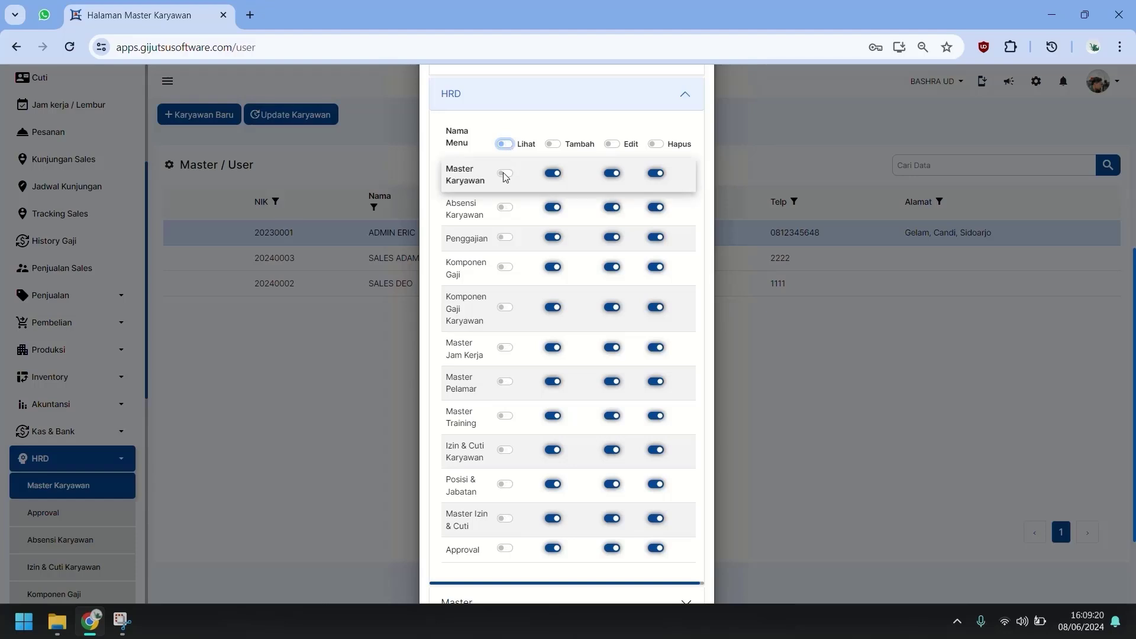
click(504, 211)
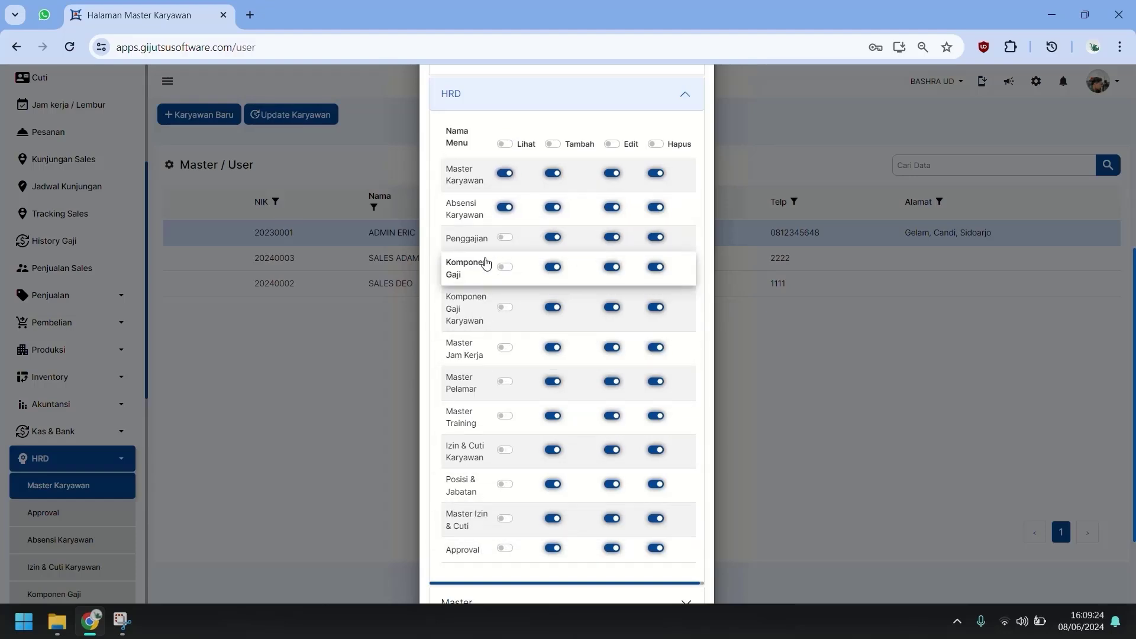
scroll(476, 504, down, 2)
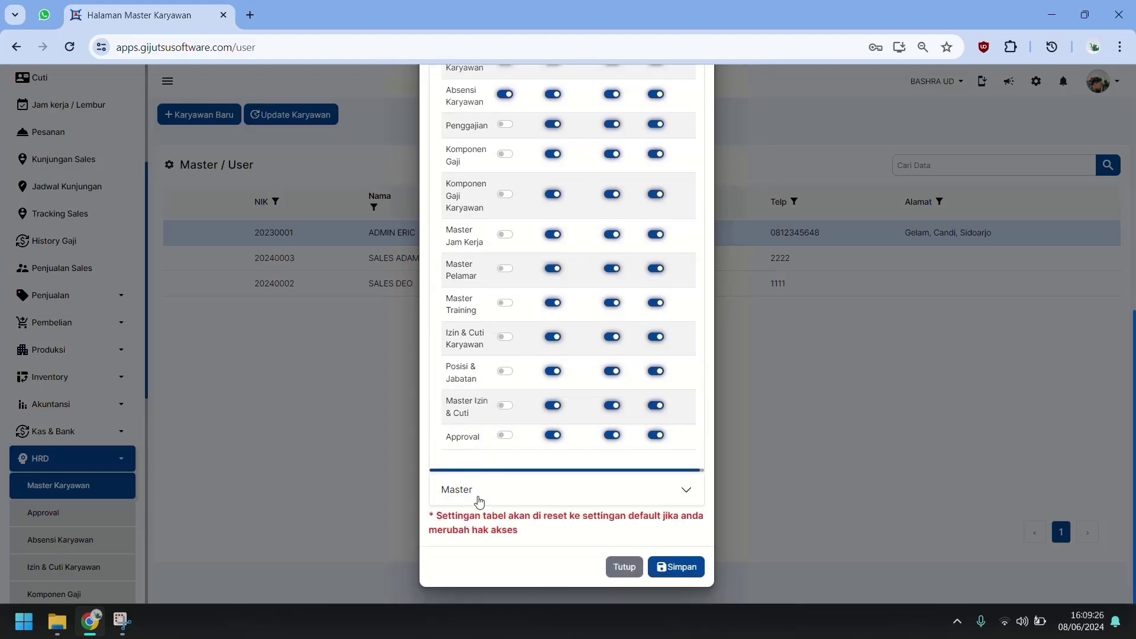
click(506, 371)
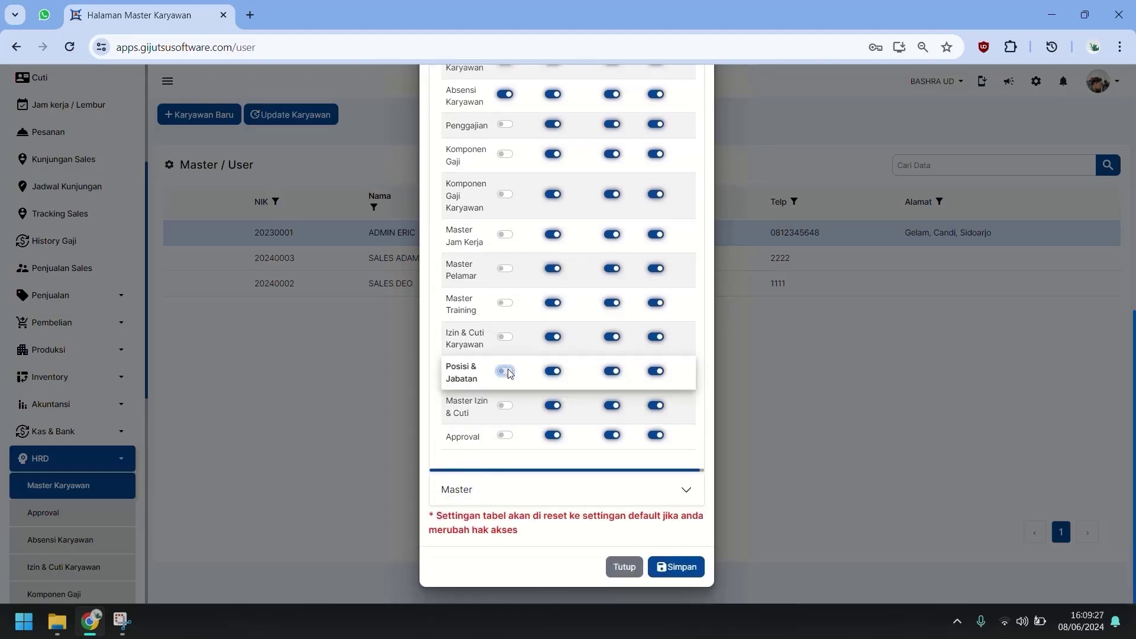
click(538, 500)
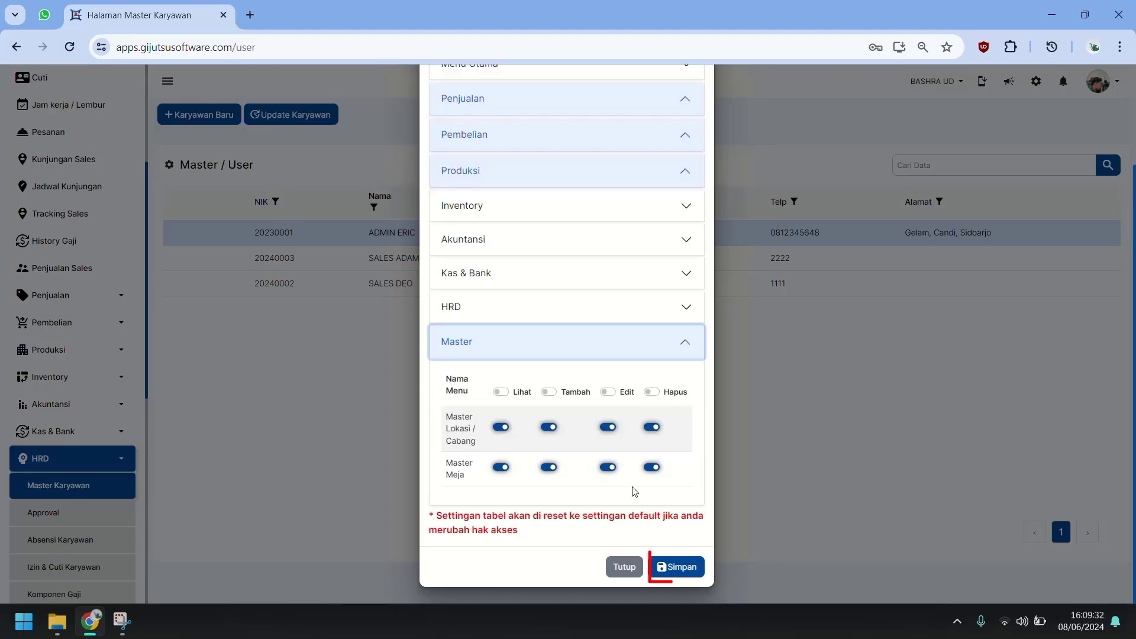
click(503, 468)
Save the admin's access changes with Simpan and return to the Dashboard via the logo.
click(674, 568)
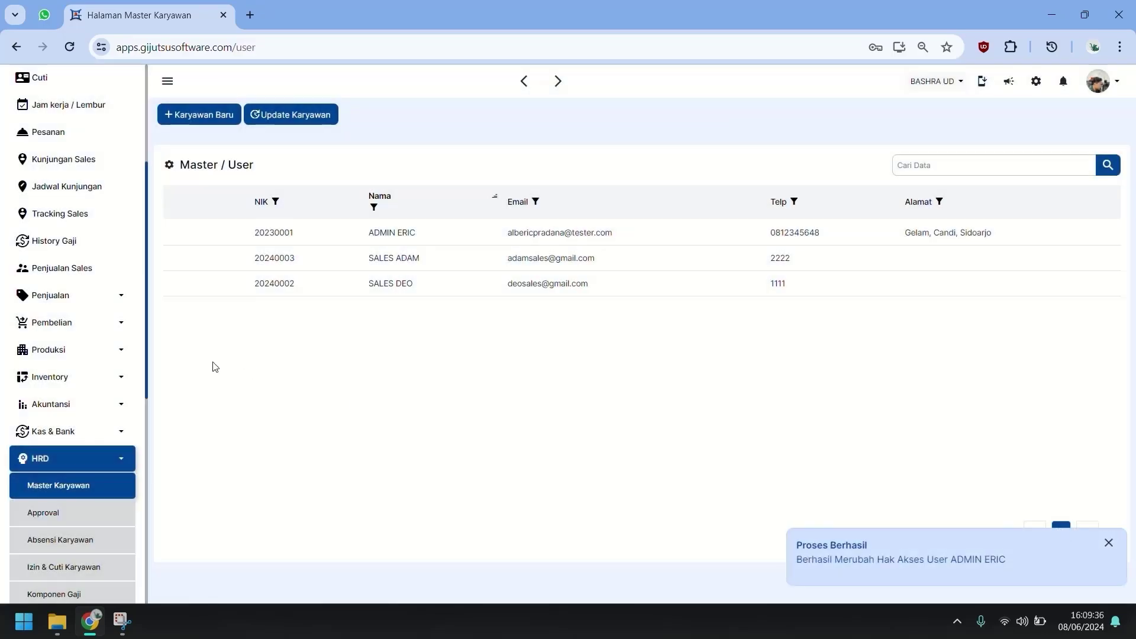
scroll(83, 294, up, 4)
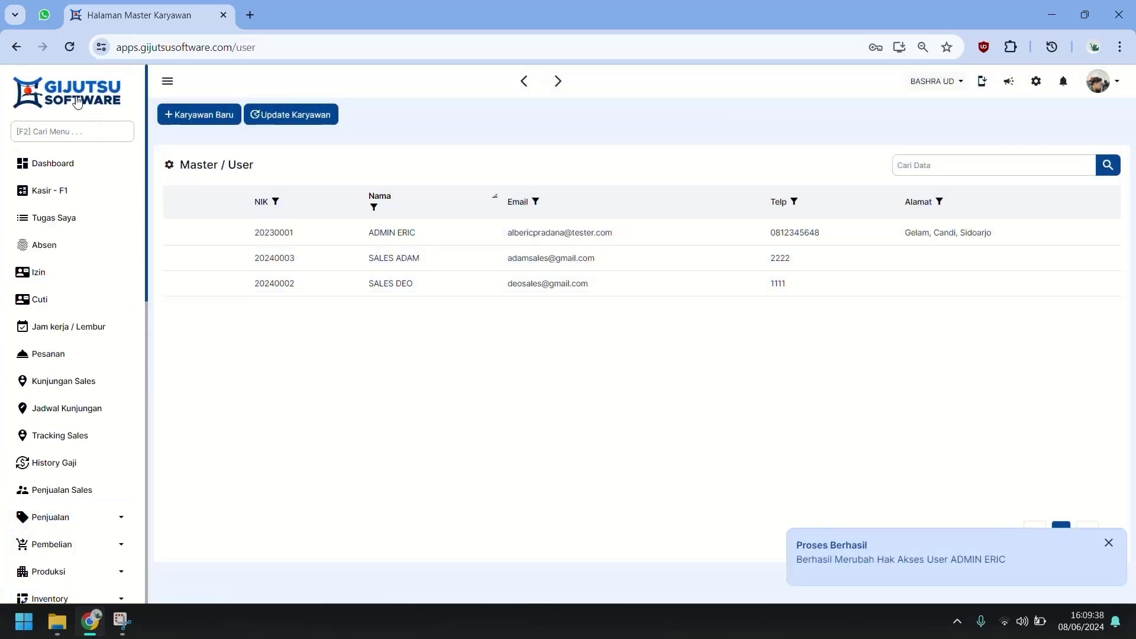
click(92, 101)
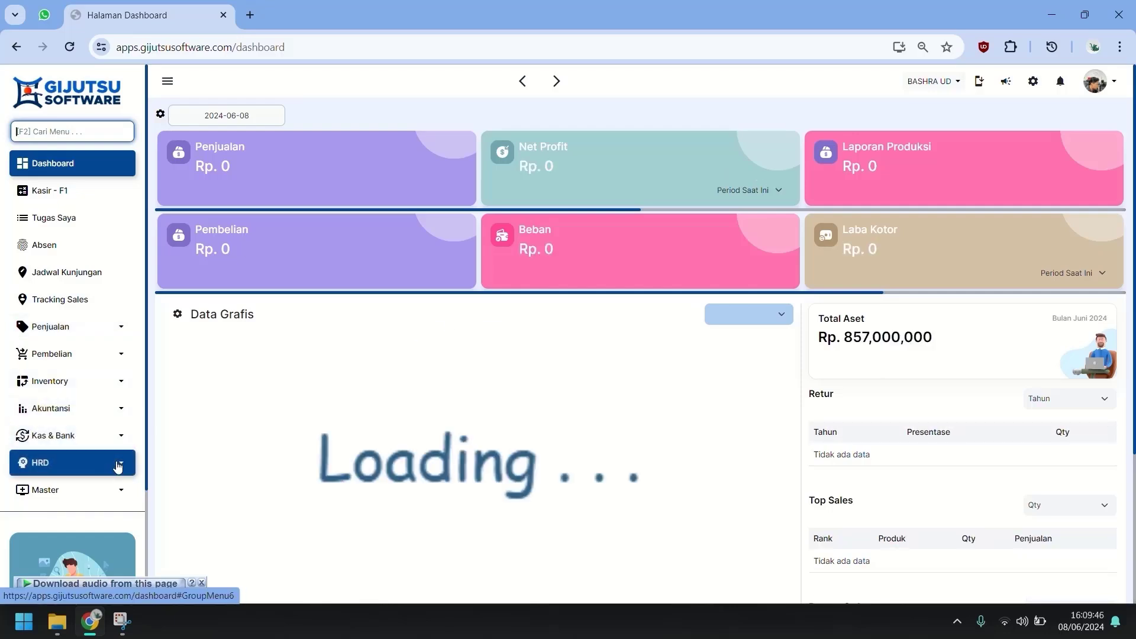
Open Akuntansi > Laporan Neraca to view the balance sheet totalling 857,000,000.
click(92, 421)
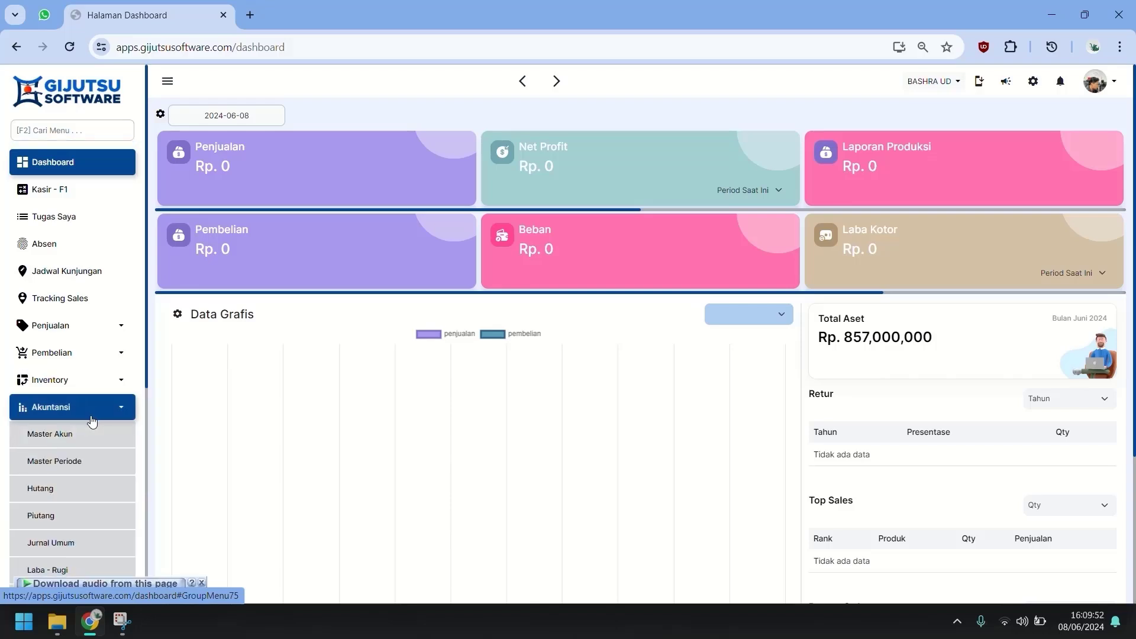
scroll(93, 420, down, 1)
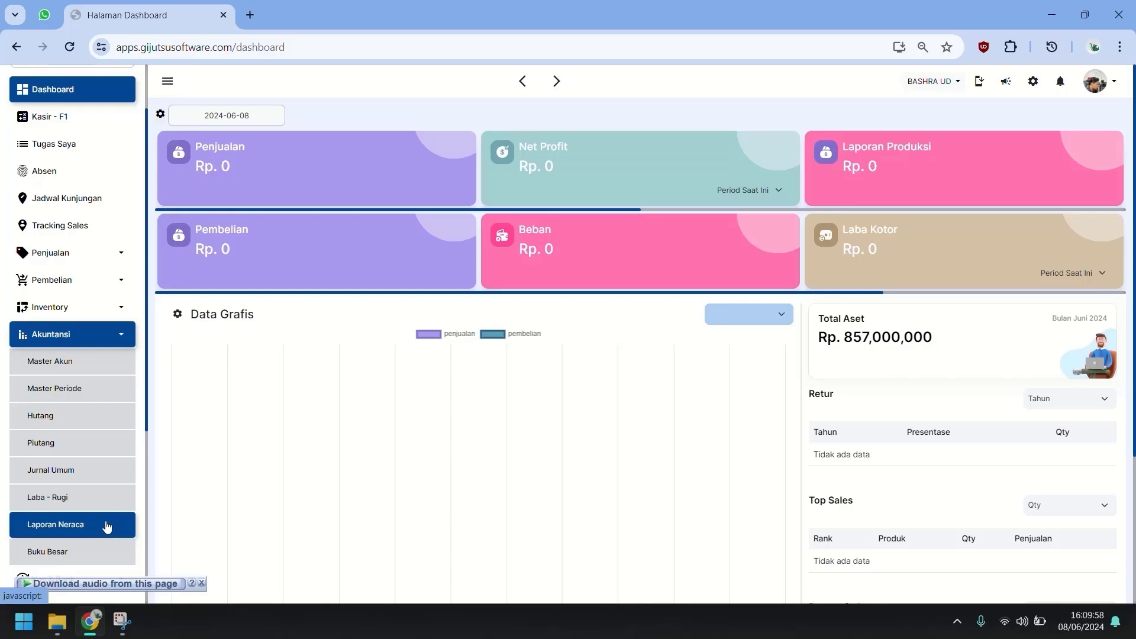
click(107, 526)
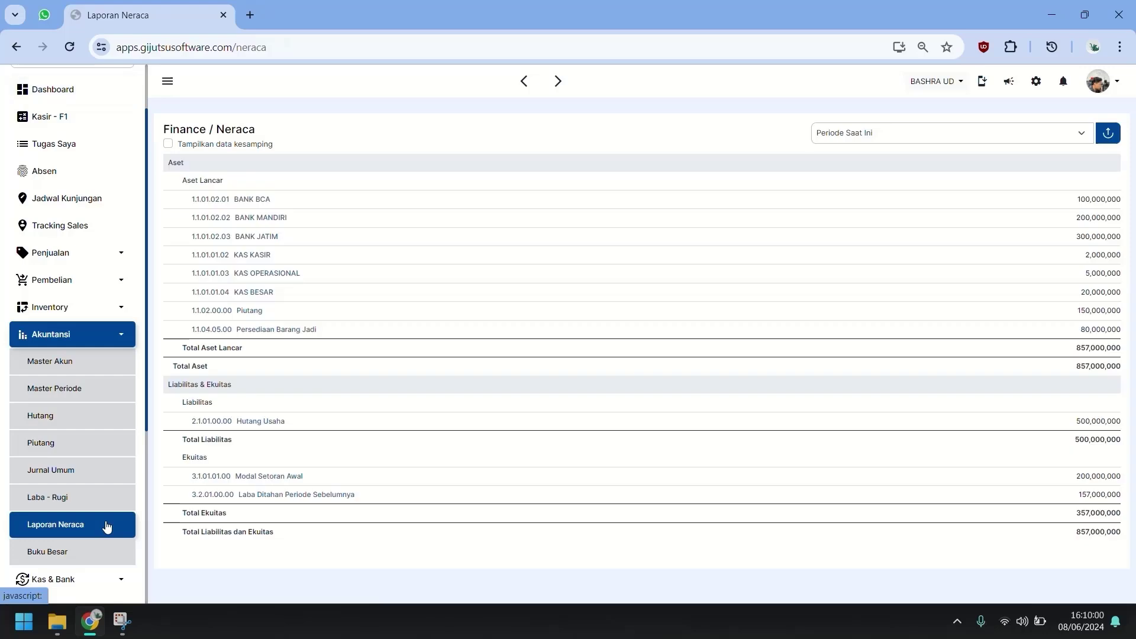
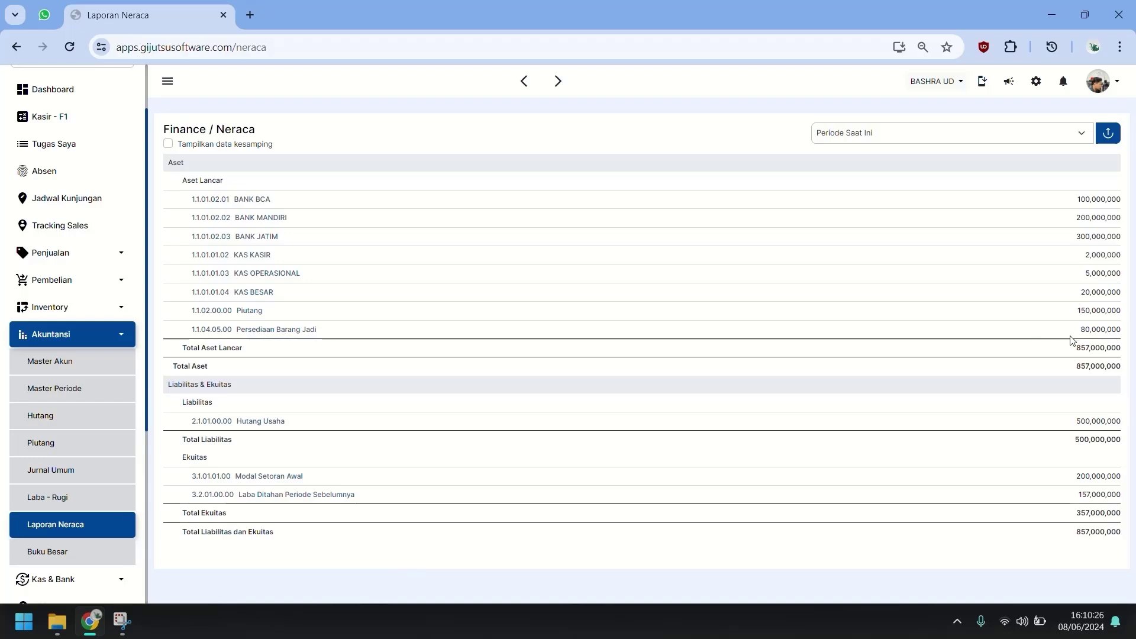
Highlight the Hutang Usaha balance of 500,000,000 and open the Laporan Hutang payables report.
double_click(1077, 424)
click(66, 428)
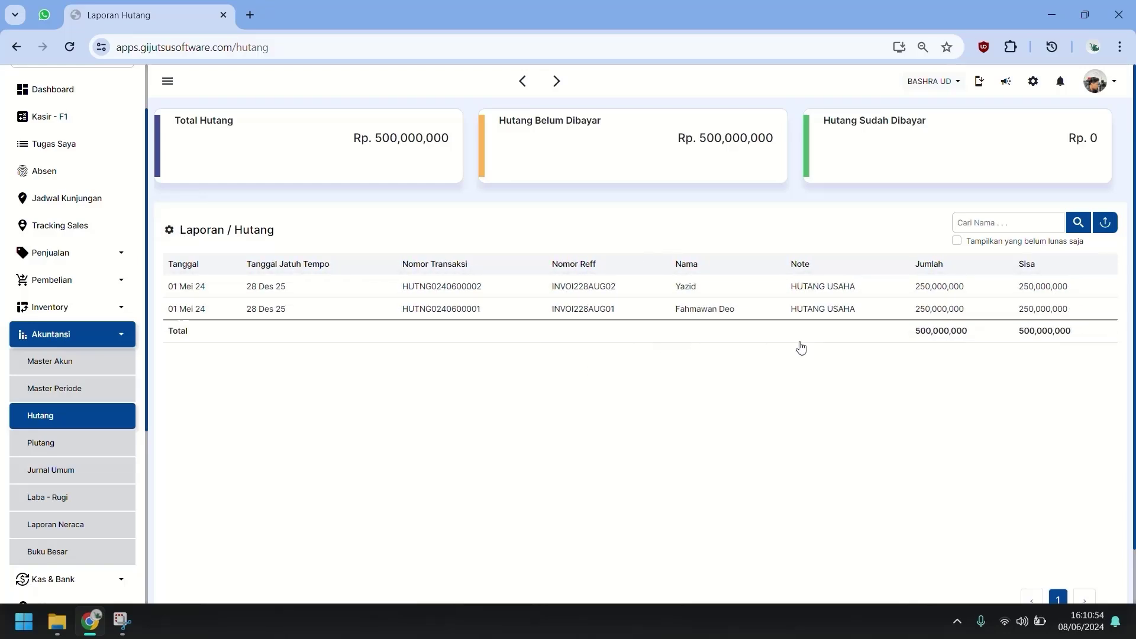
Show and save the Dibayar column in the Laporan Hutang table, then open Laporan Piutang.
click(171, 232)
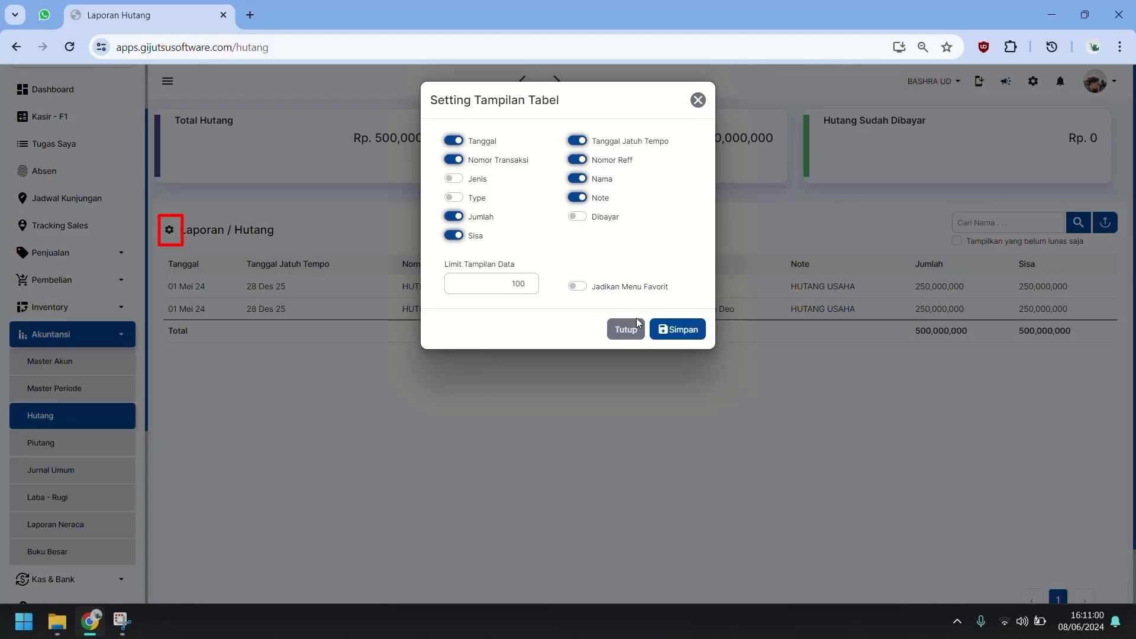
click(603, 219)
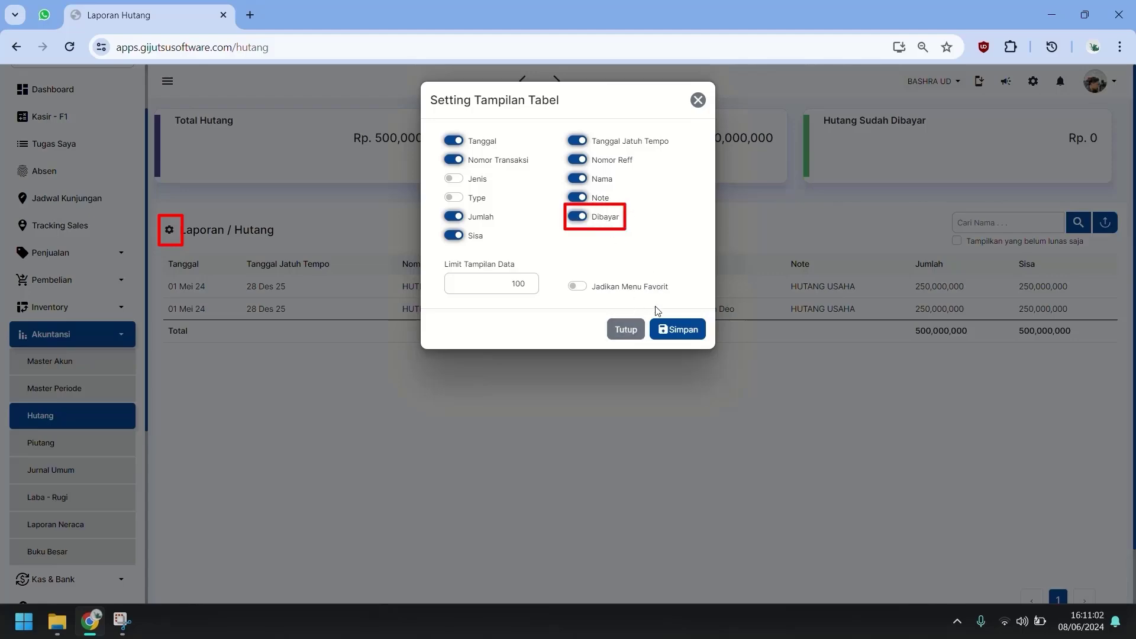
click(667, 329)
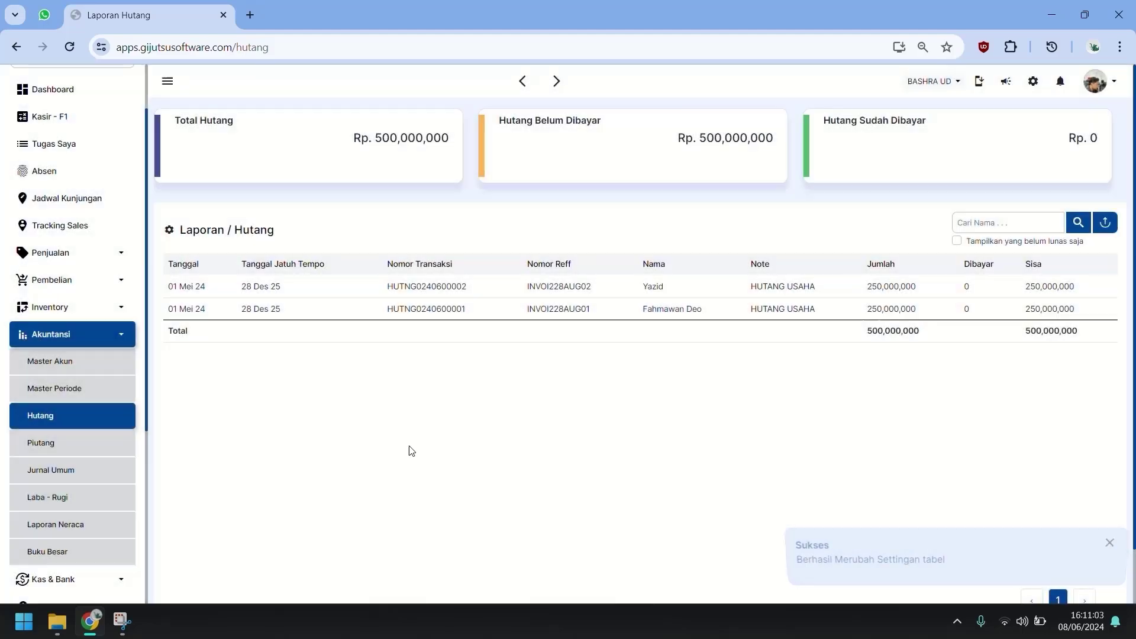
click(102, 448)
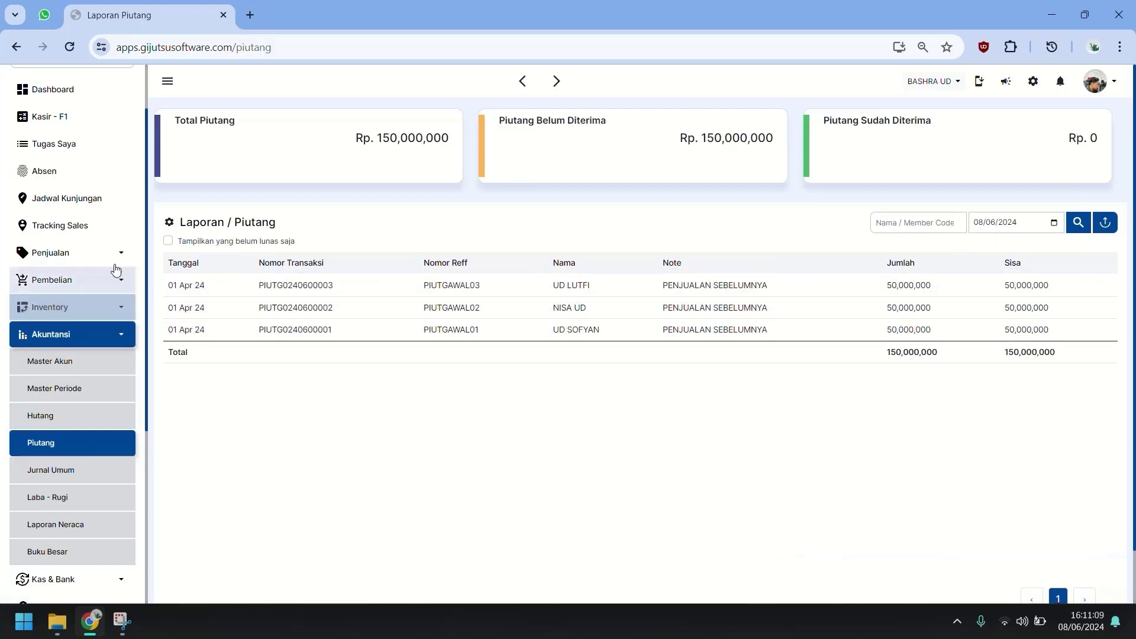
Show Tanggal Jatuh Tempo and Dibayar columns in the receivables table and save the setting.
click(170, 223)
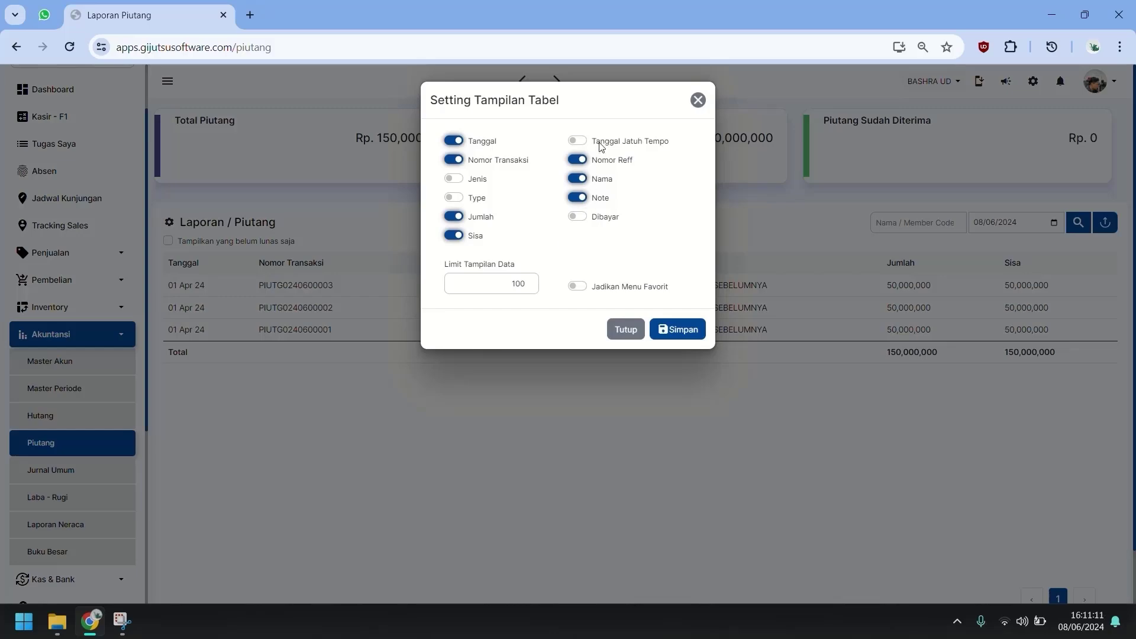
click(611, 145)
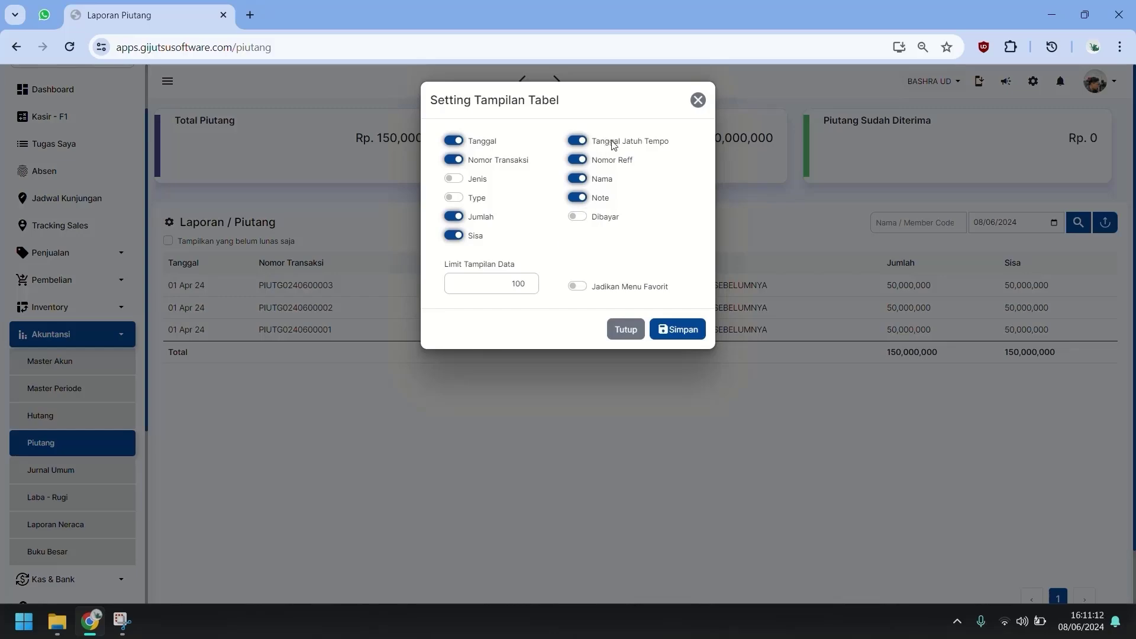
click(609, 223)
click(668, 332)
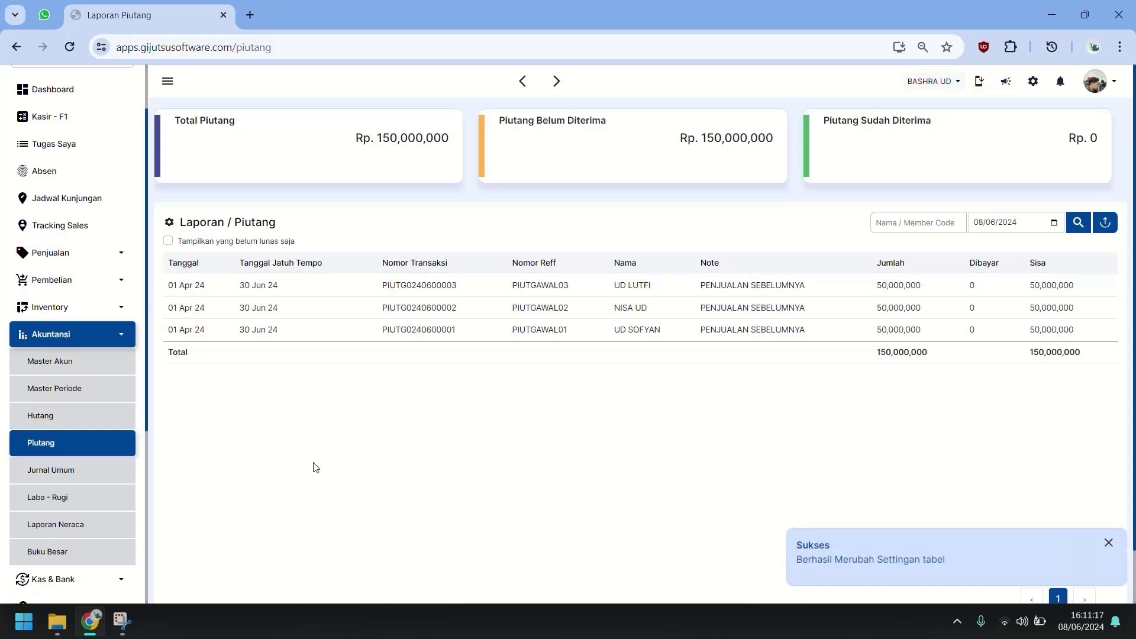
Check Persediaan Barang Jadi (80,000,000) on the balance sheet, then open Inventory > Master Barang.
click(91, 526)
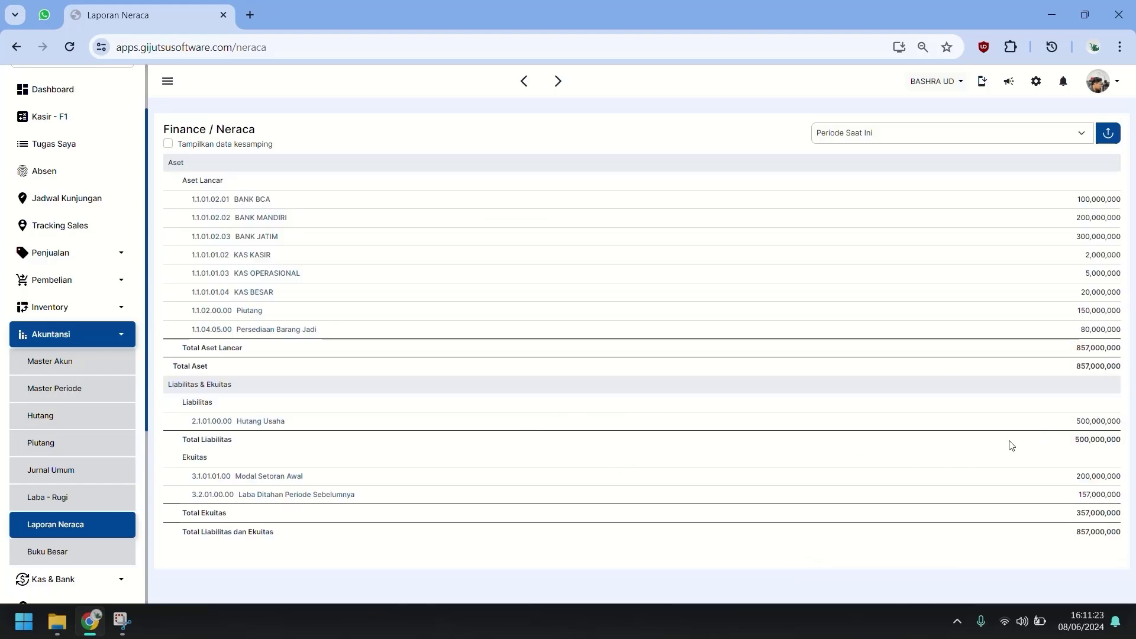
double_click(1085, 329)
scroll(122, 531, down, 3)
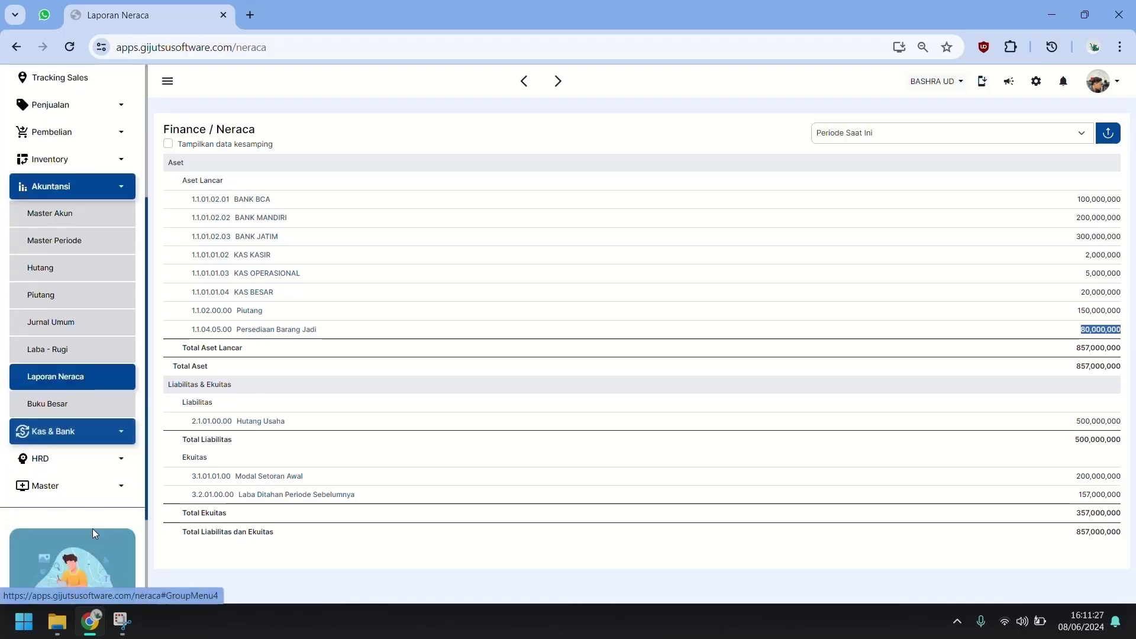
click(110, 171)
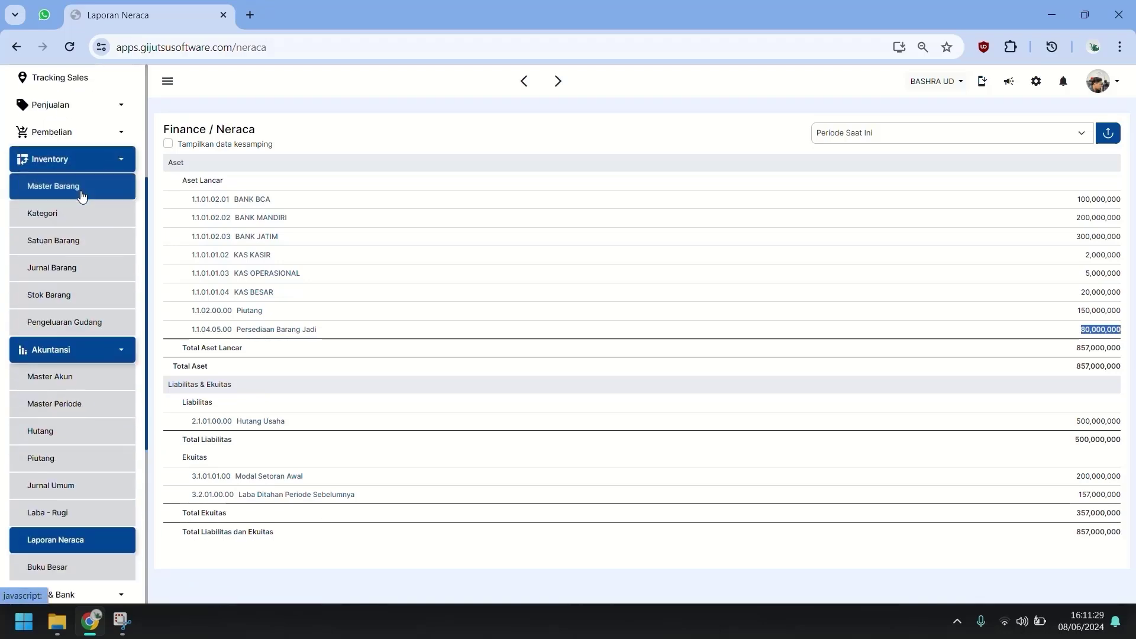
click(81, 193)
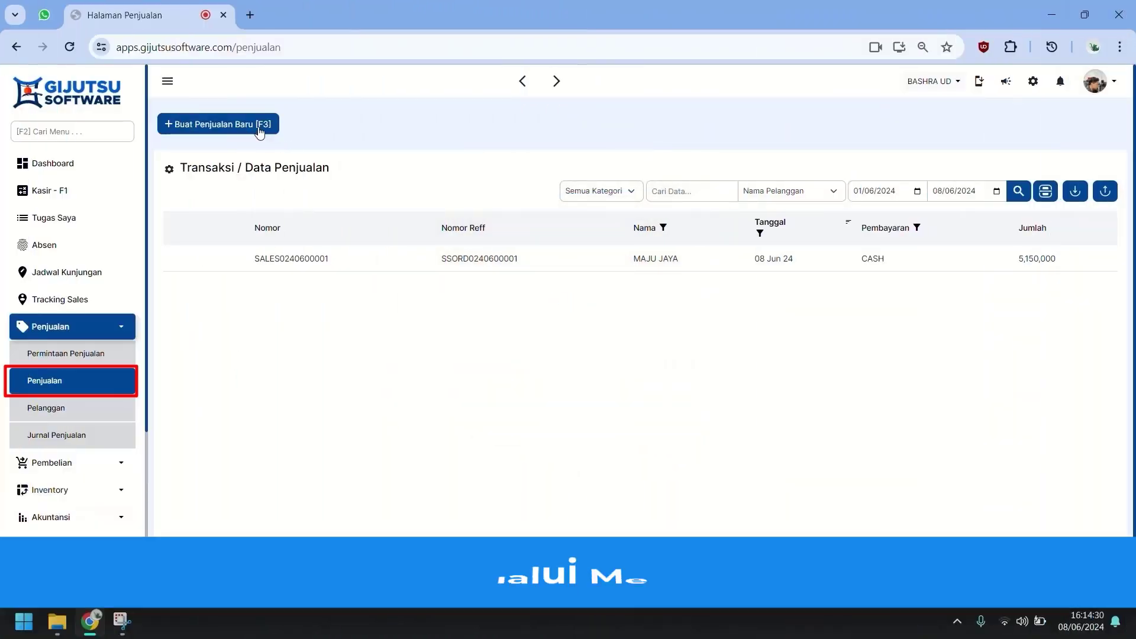
Start a sale for MAJU JAYA and try picking a sales agent, then abandon it.
click(263, 124)
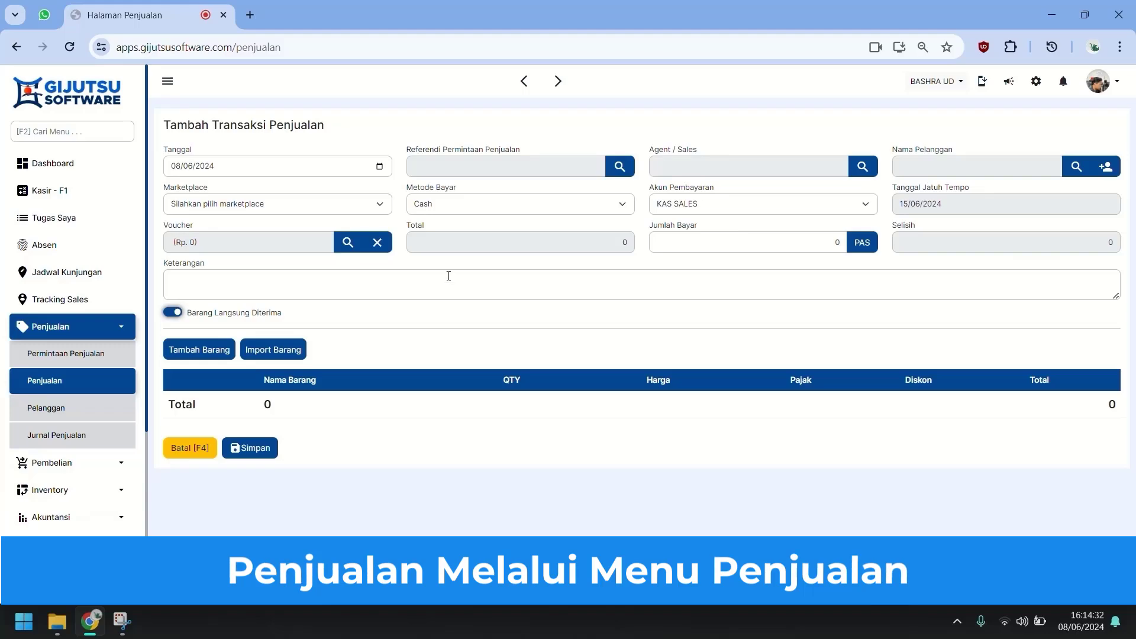
click(956, 165)
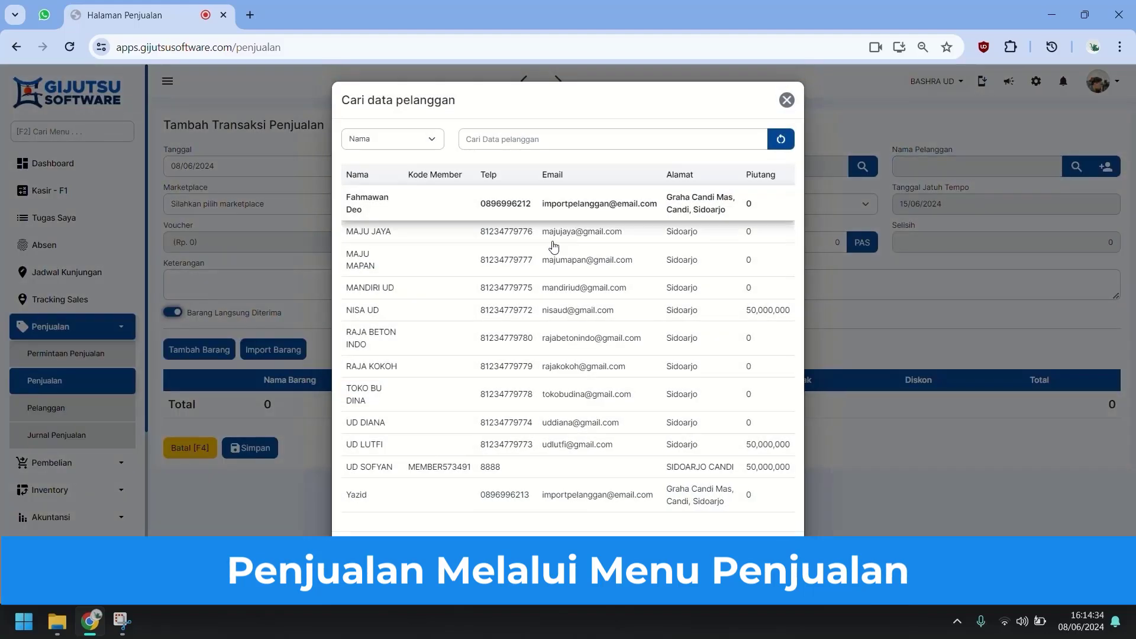
click(539, 232)
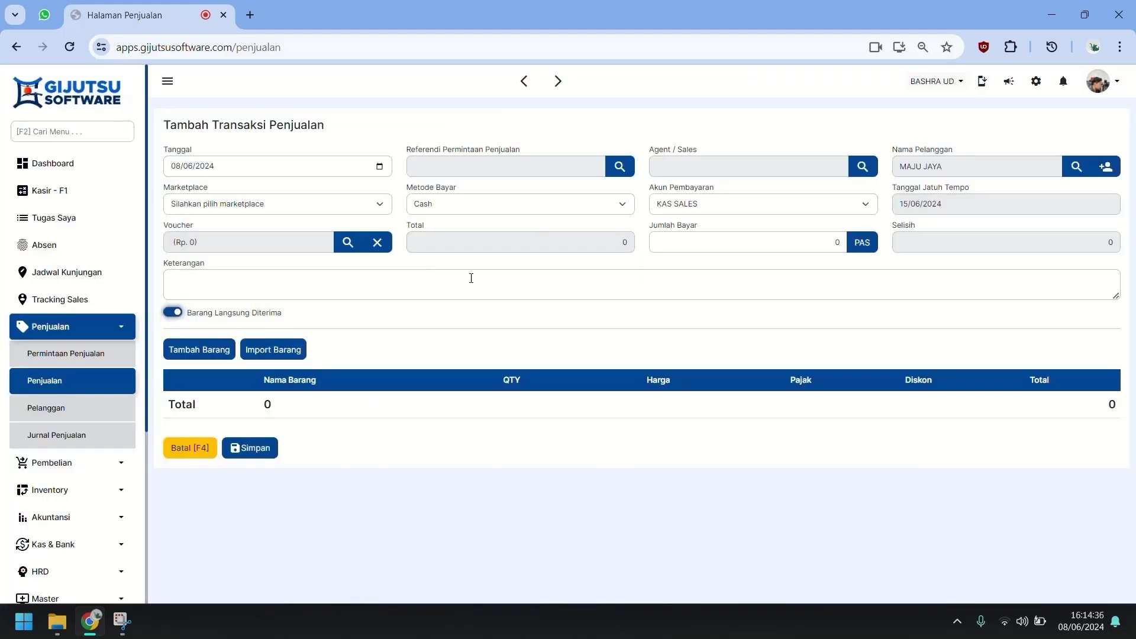
click(815, 168)
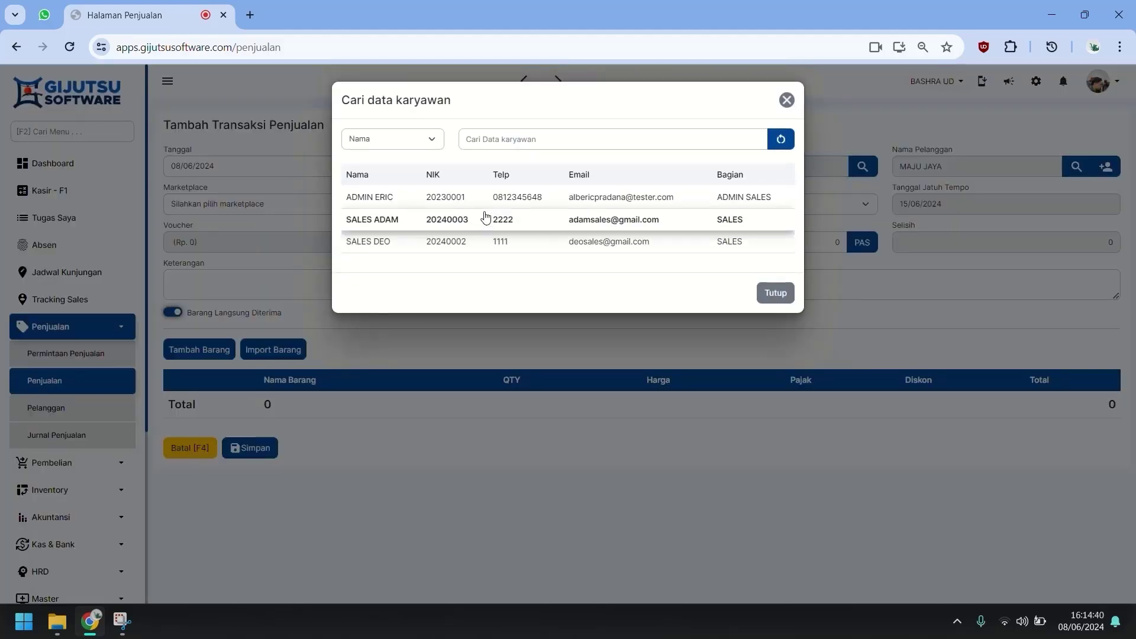
click(482, 220)
click(812, 163)
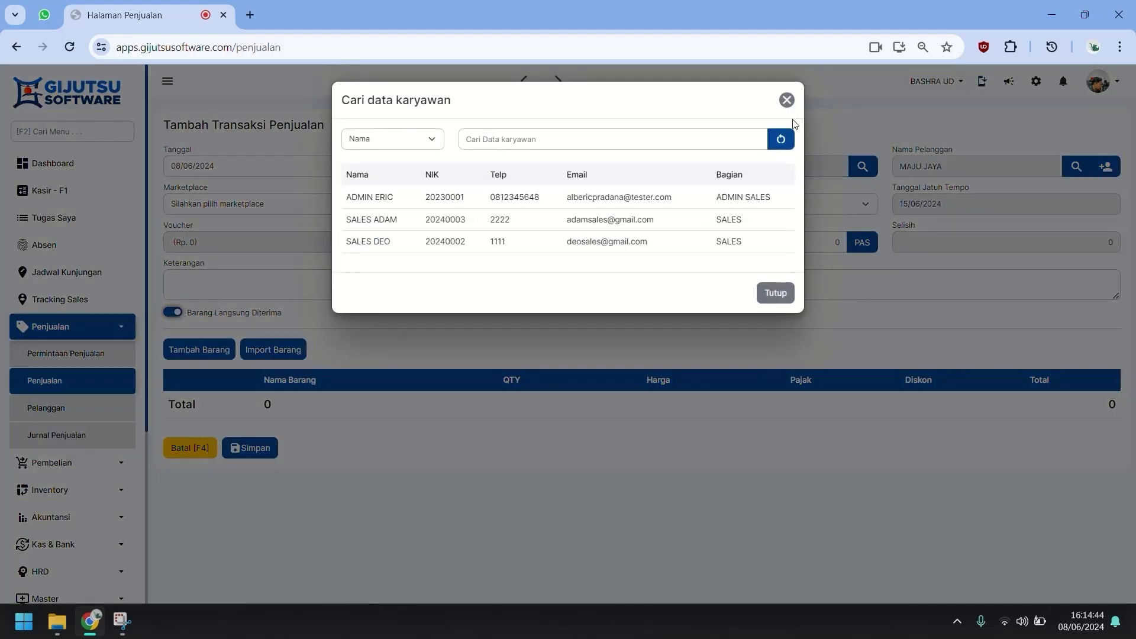
click(787, 99)
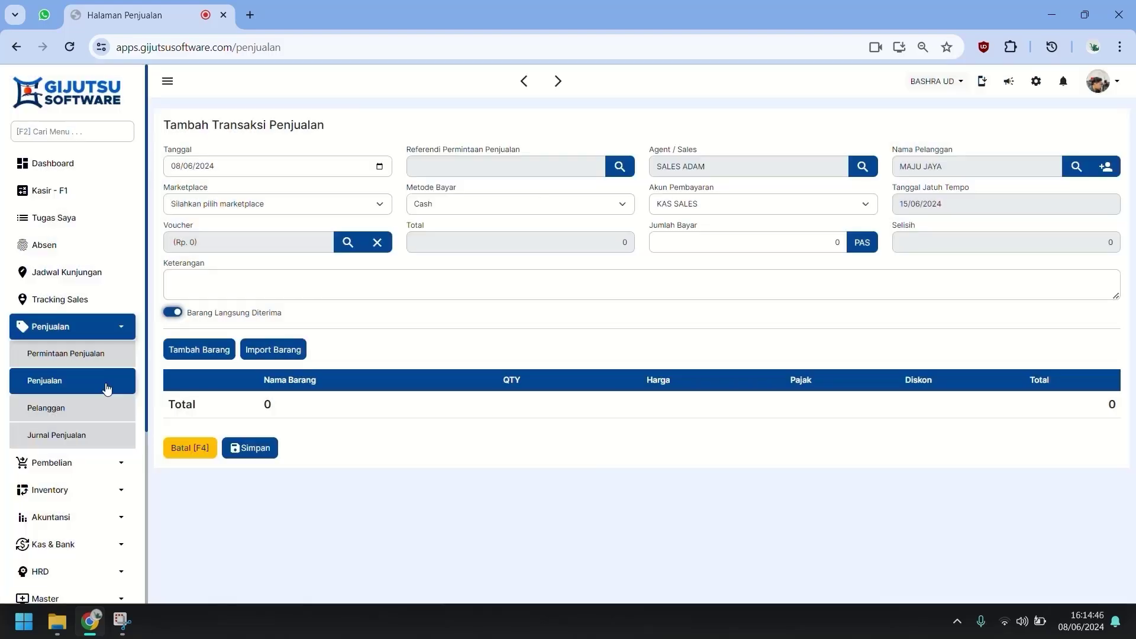
click(124, 380)
Start a fresh sale for customer MAJU JAYA and open the product search list.
click(232, 132)
click(906, 177)
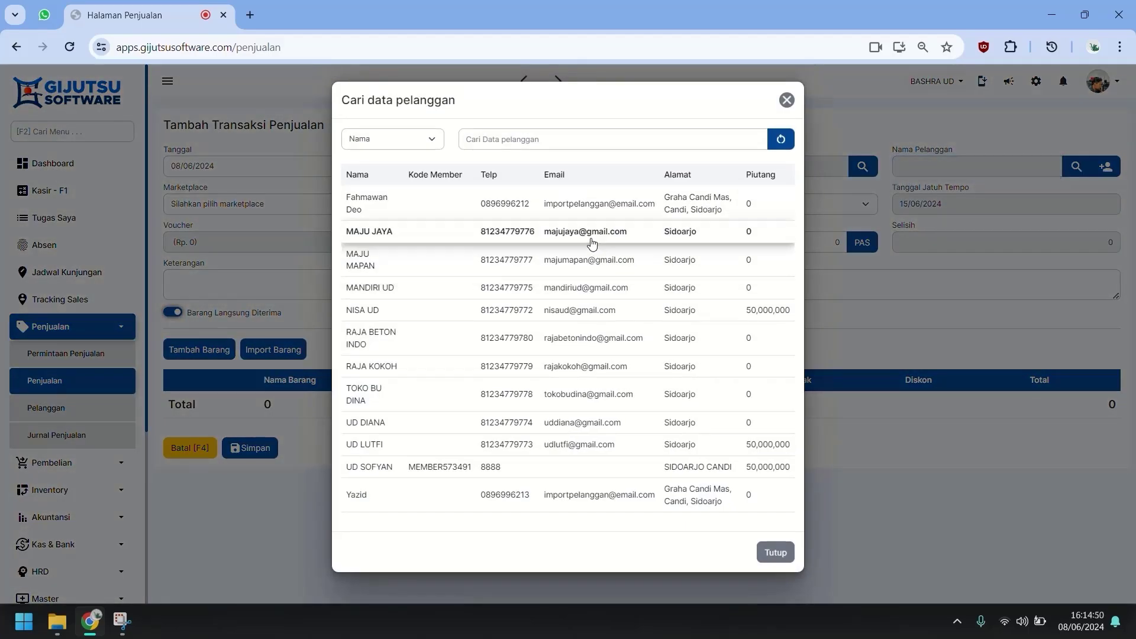
click(591, 225)
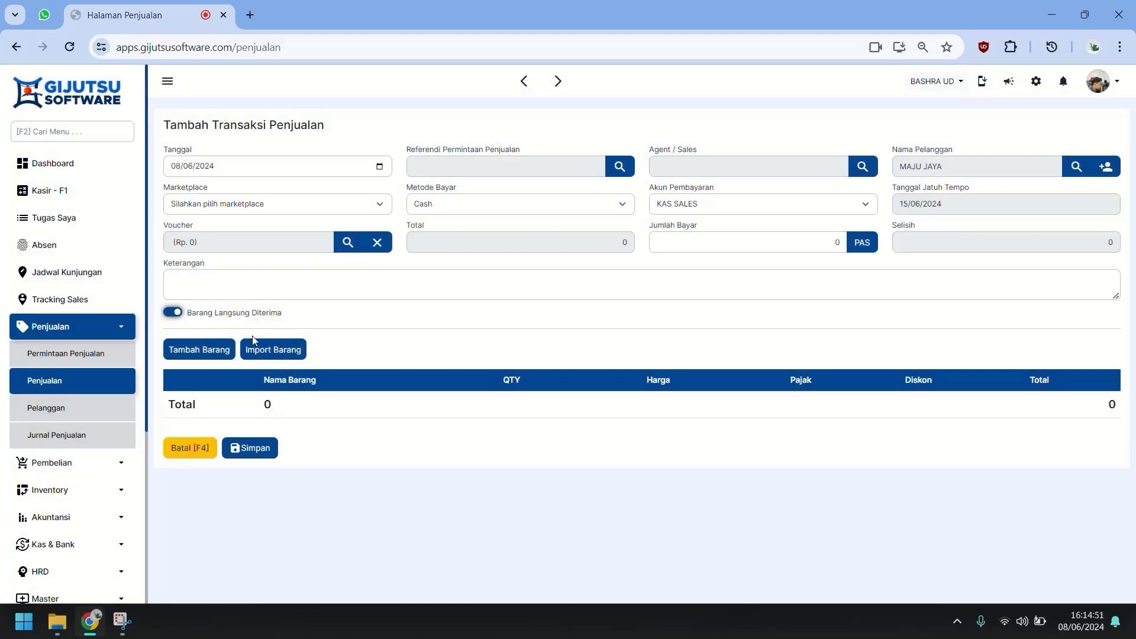
click(217, 359)
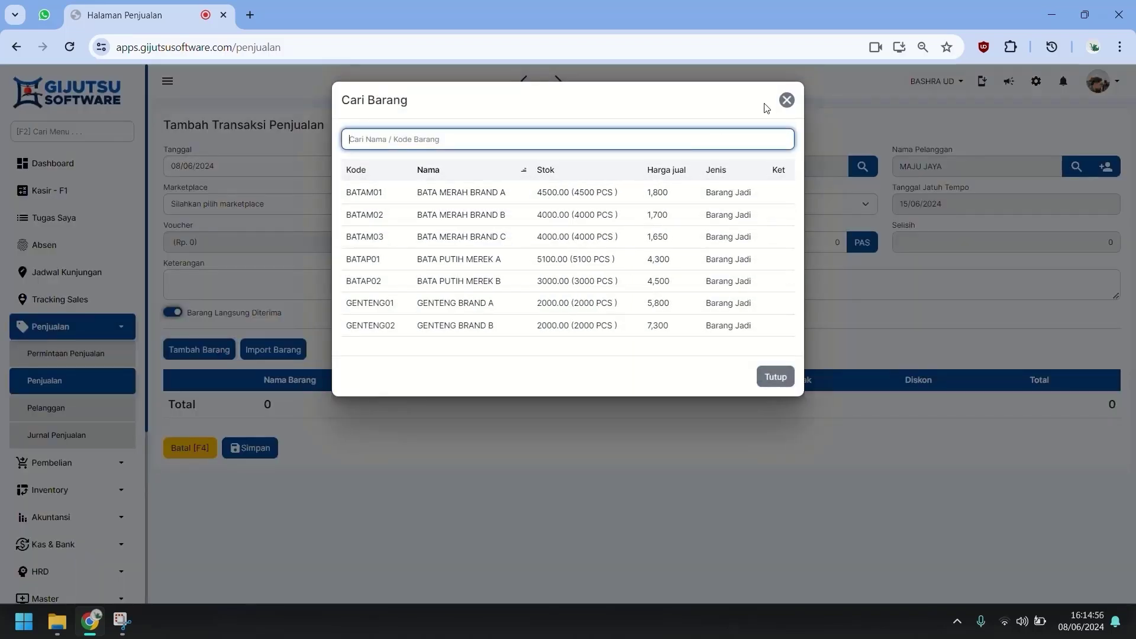
Add BATA MERAH BRAND A and BRAND B to the sale at 500 PCS each.
click(462, 193)
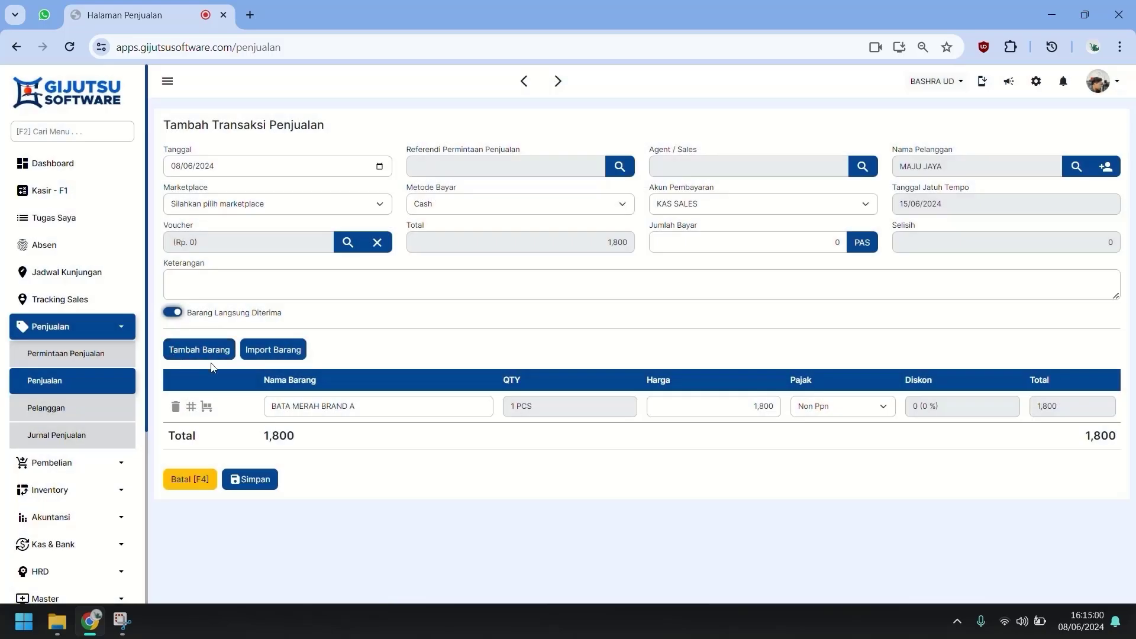
click(214, 350)
click(519, 219)
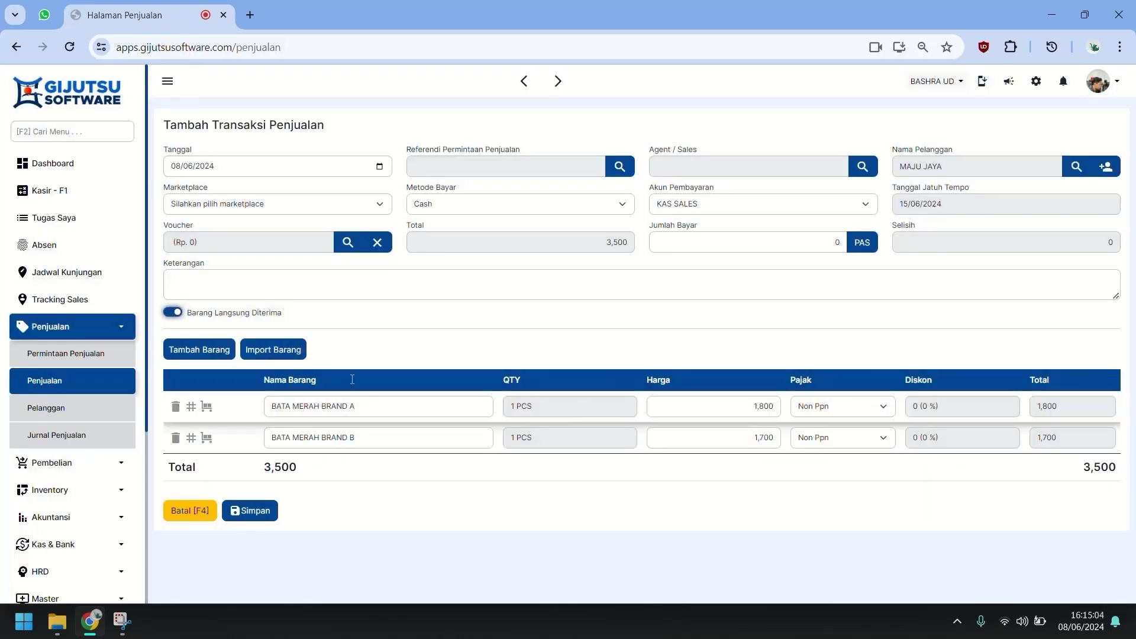
click(520, 407)
text(500)
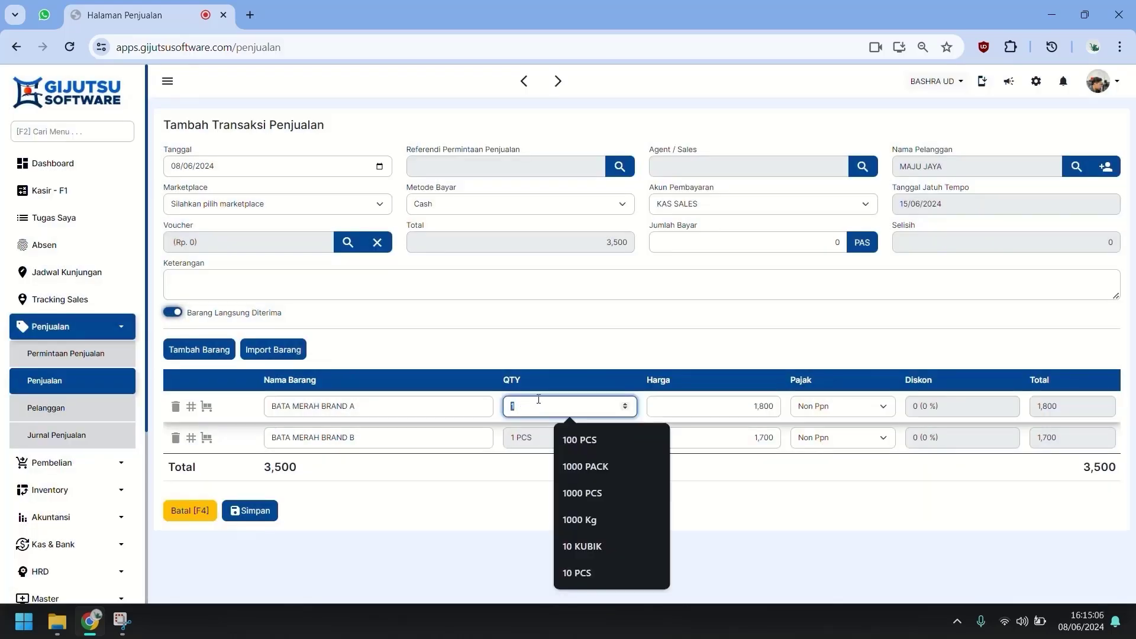
key(Tab)
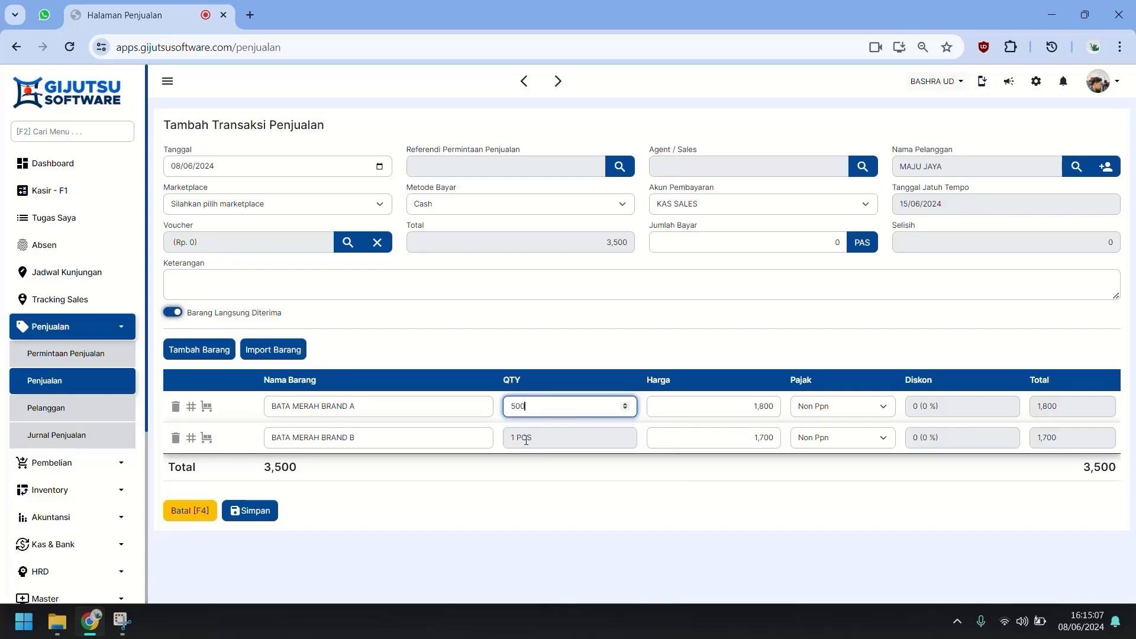
click(525, 439)
text(500)
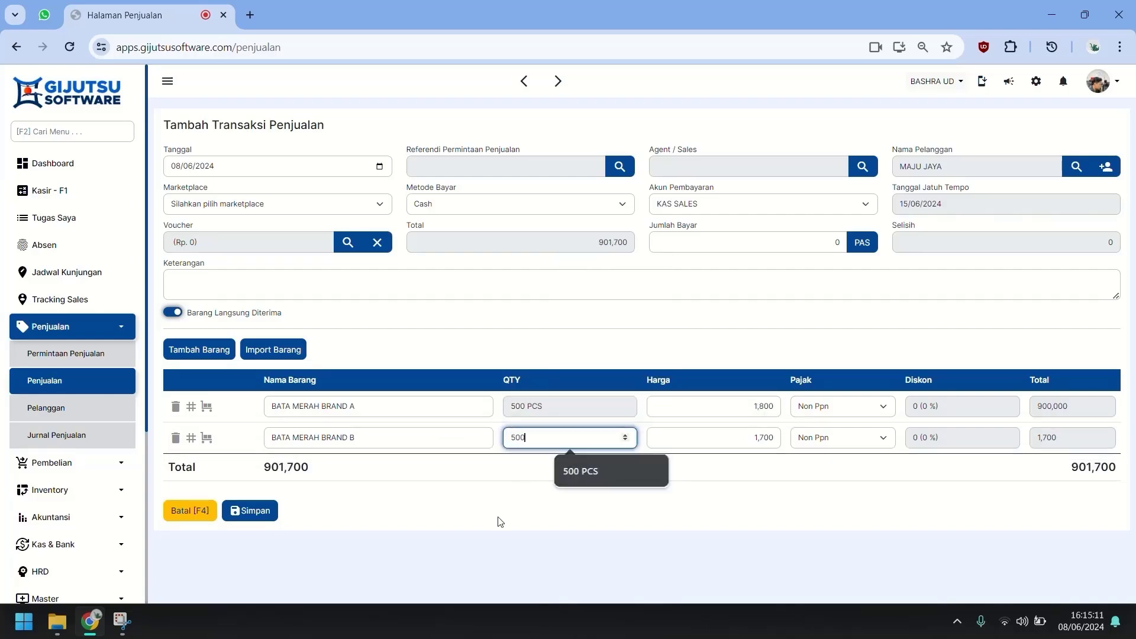
key(Tab)
click(640, 348)
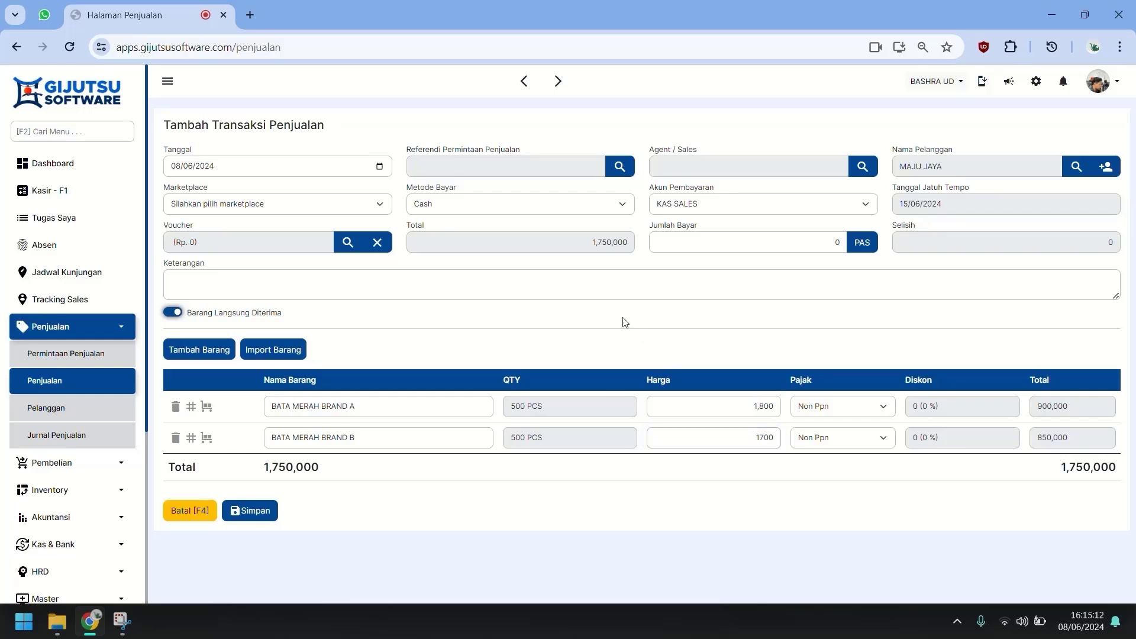
Set the payment method to Non Tunai / Kredit.
click(555, 209)
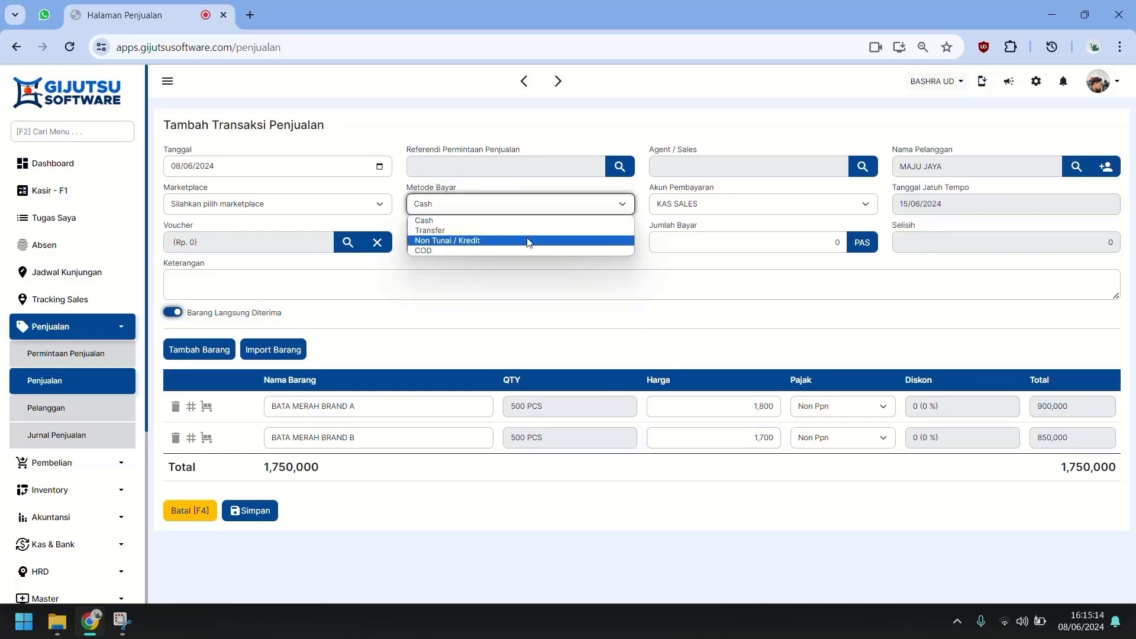
click(535, 241)
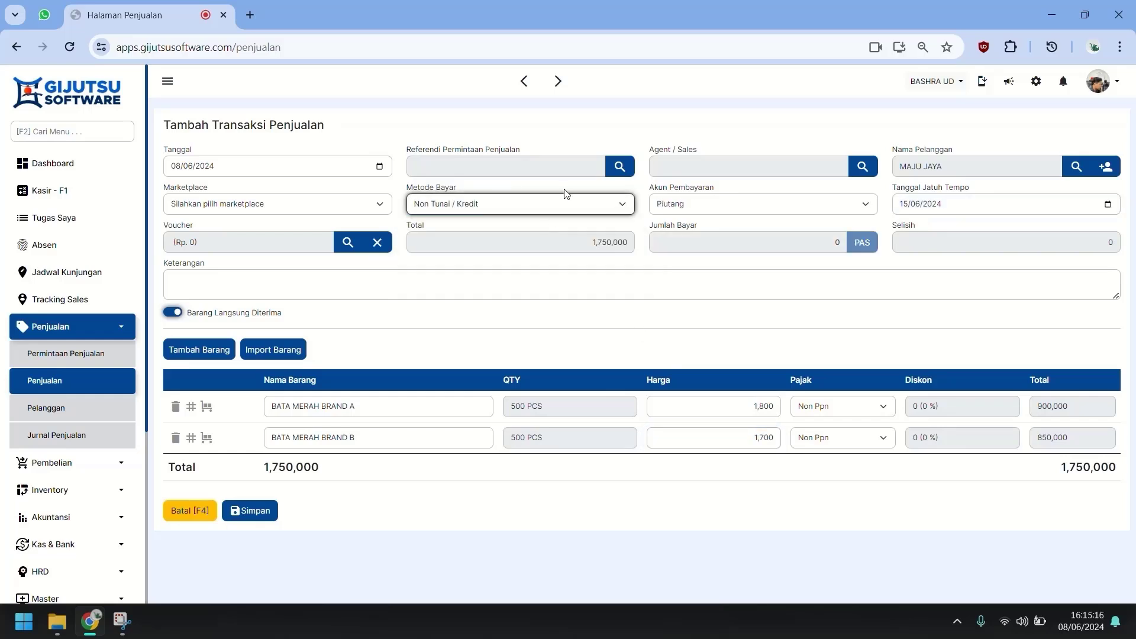
click(552, 207)
click(516, 241)
Save the credit sale, confirm the 1,750,000 MAJU JAYA receivable, and return to Penjualan.
click(257, 518)
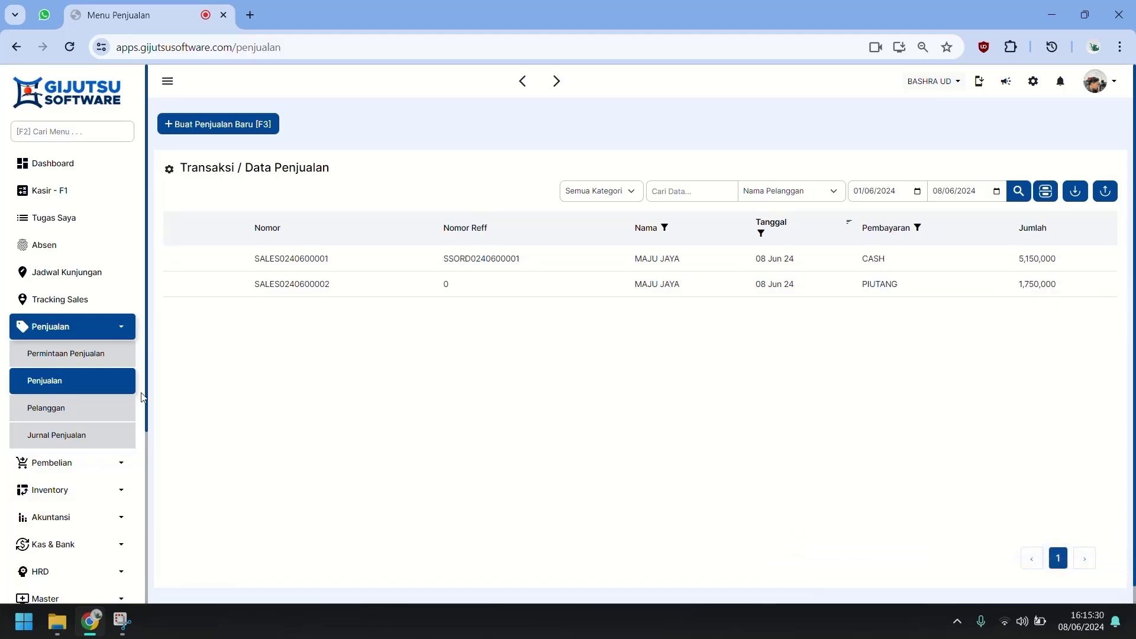
scroll(121, 454, down, 1)
click(77, 447)
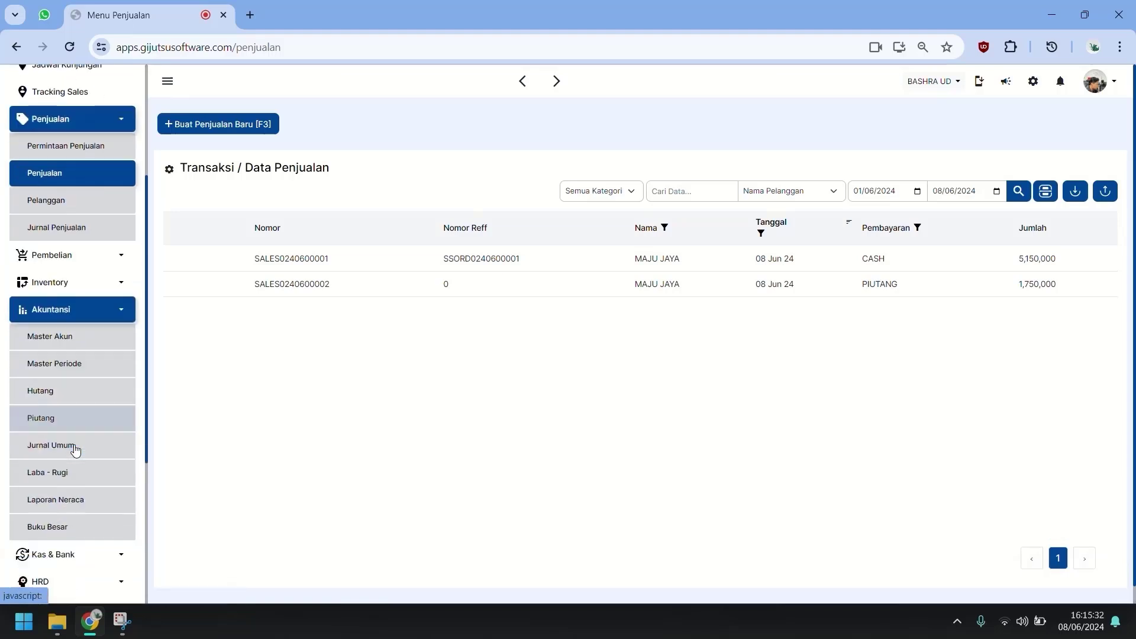
click(52, 412)
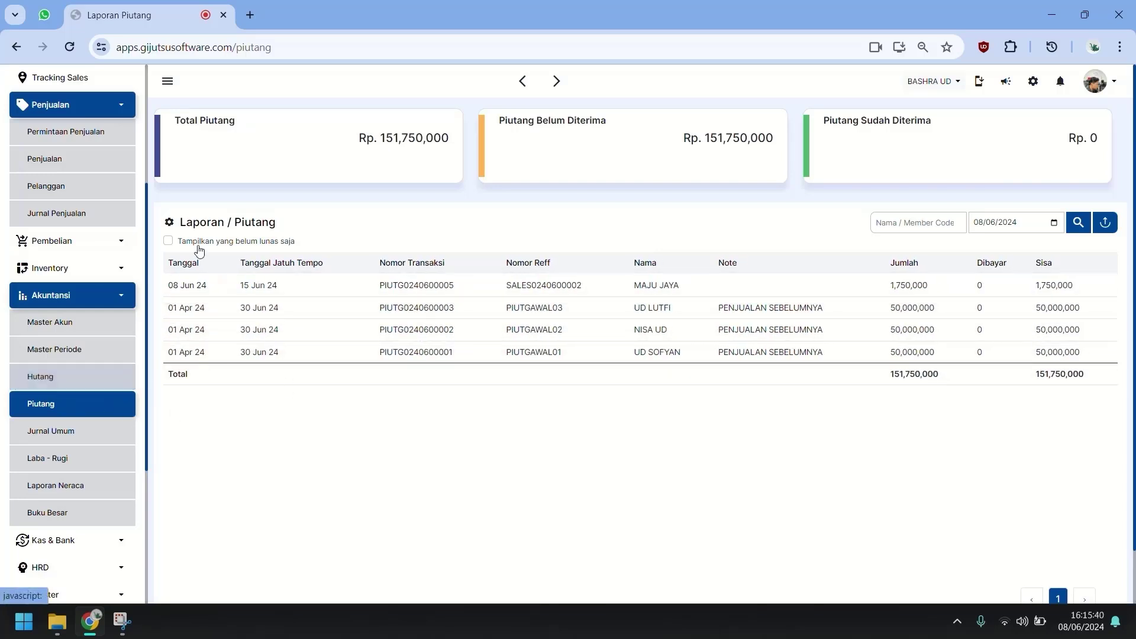
scroll(119, 207, up, 1)
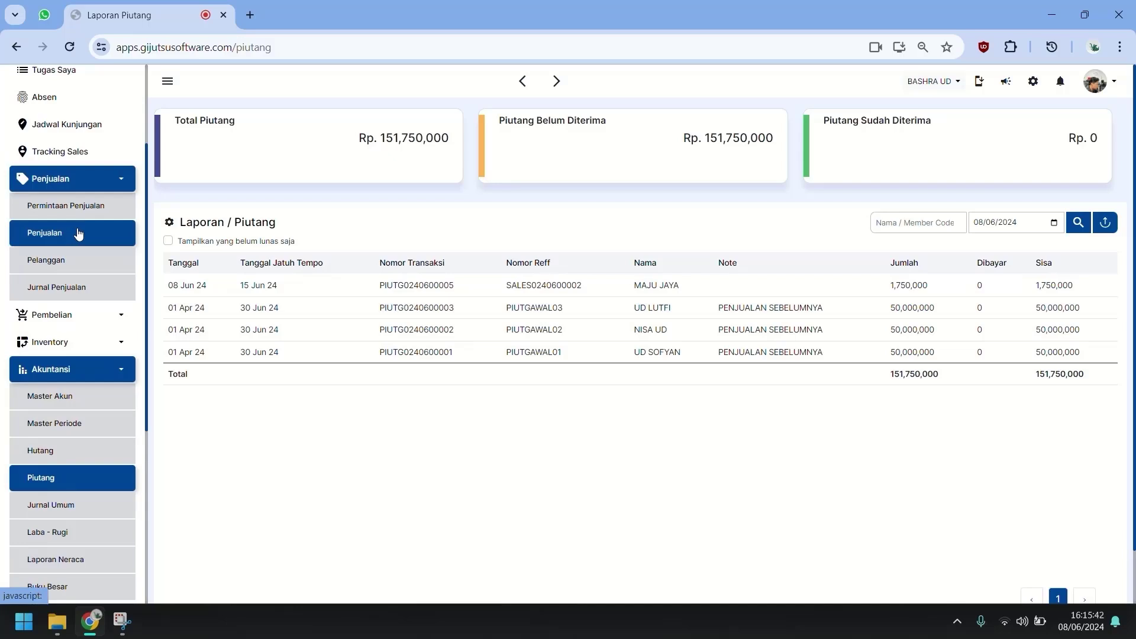
click(77, 234)
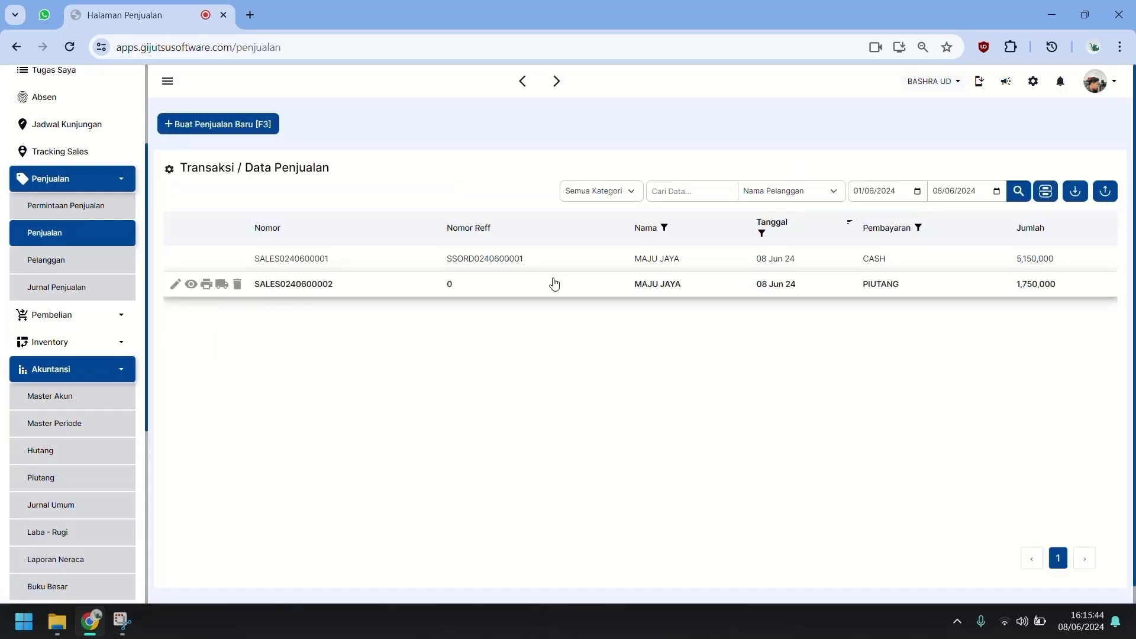
click(175, 284)
click(565, 202)
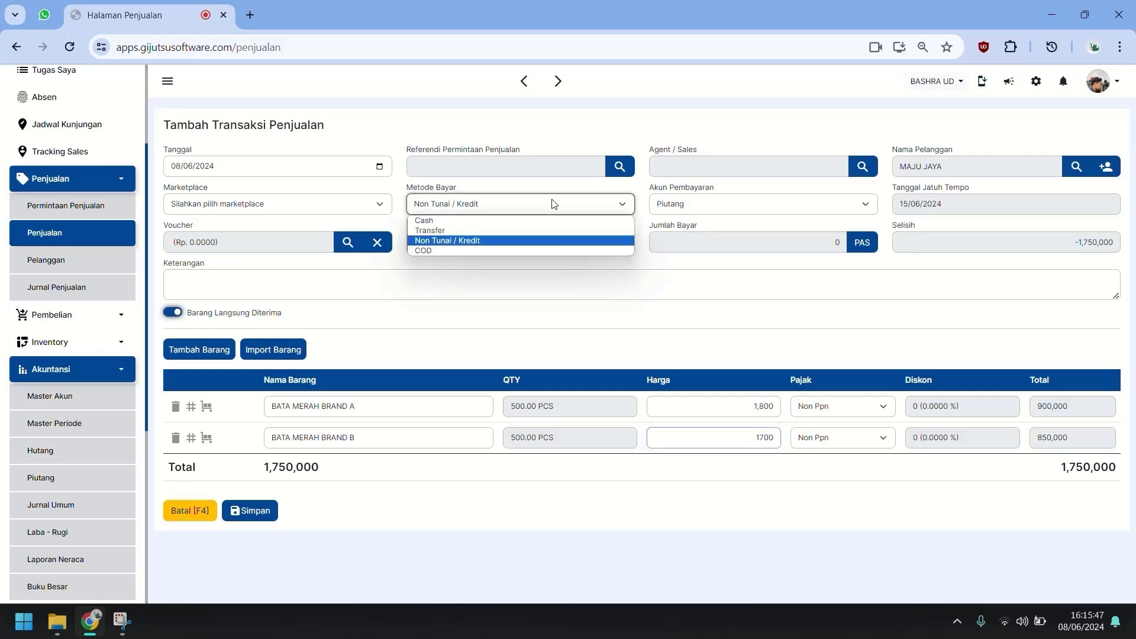
click(507, 231)
click(861, 237)
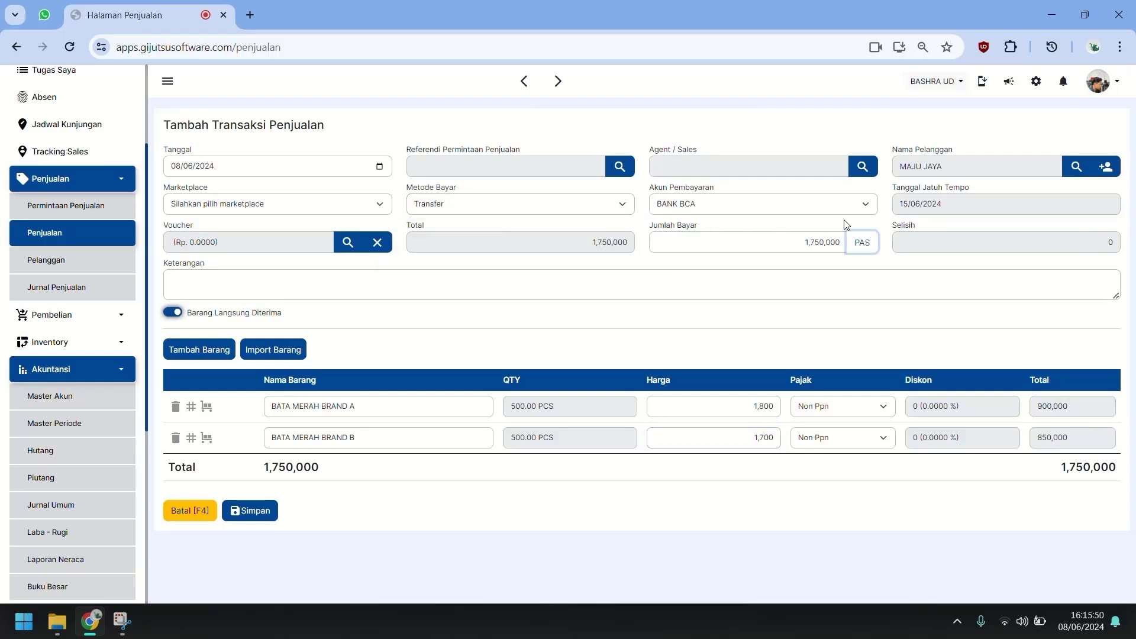
click(763, 210)
click(744, 230)
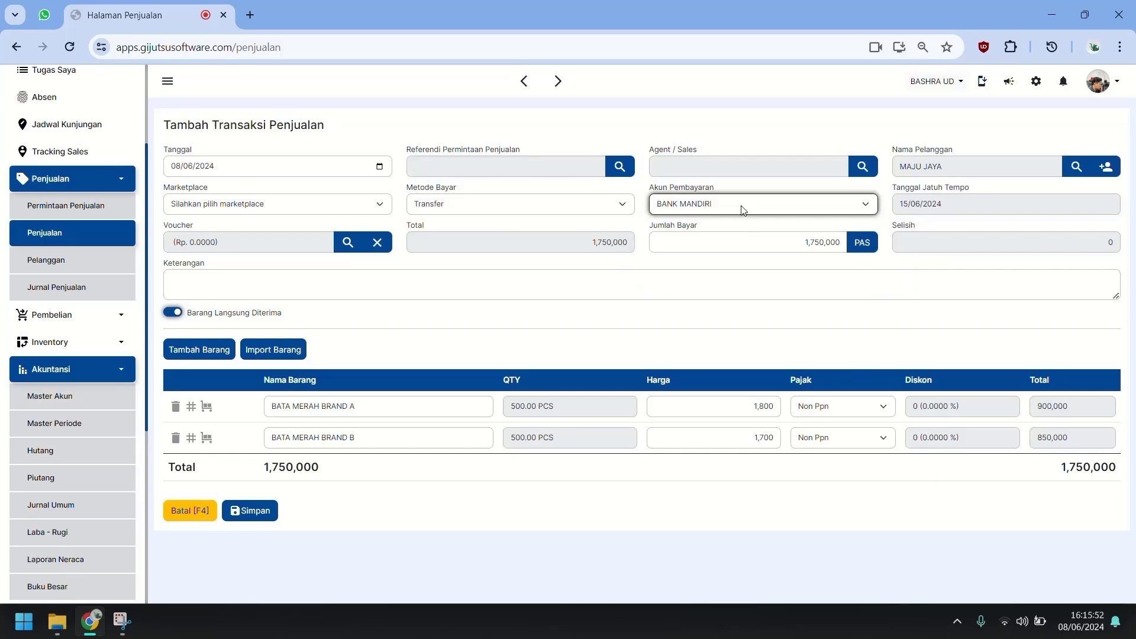
click(743, 210)
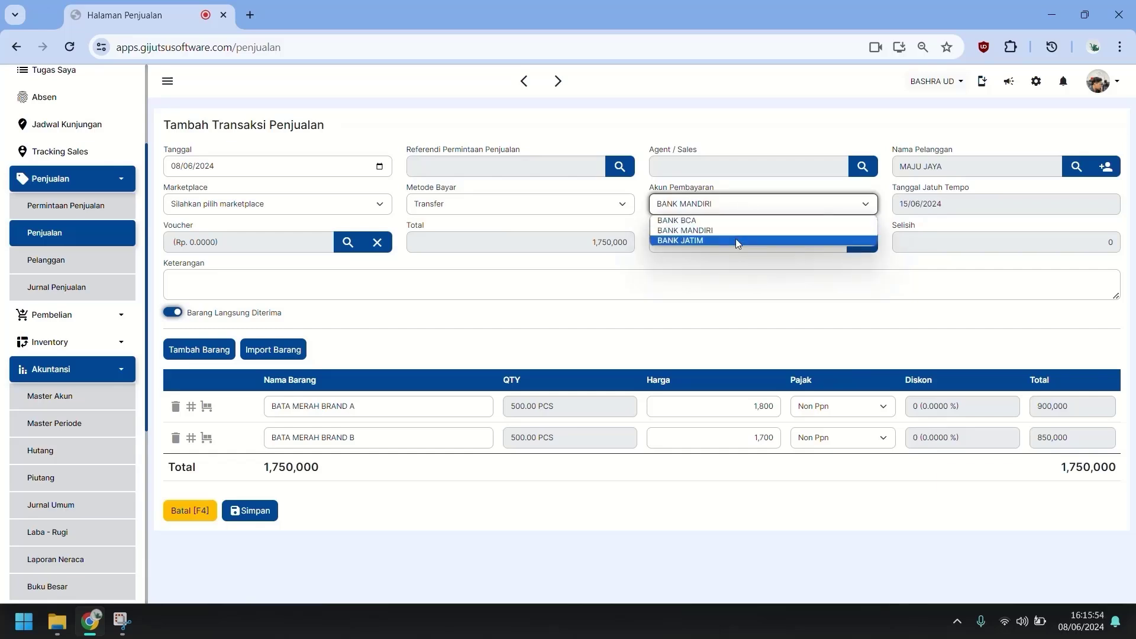
click(736, 239)
click(556, 208)
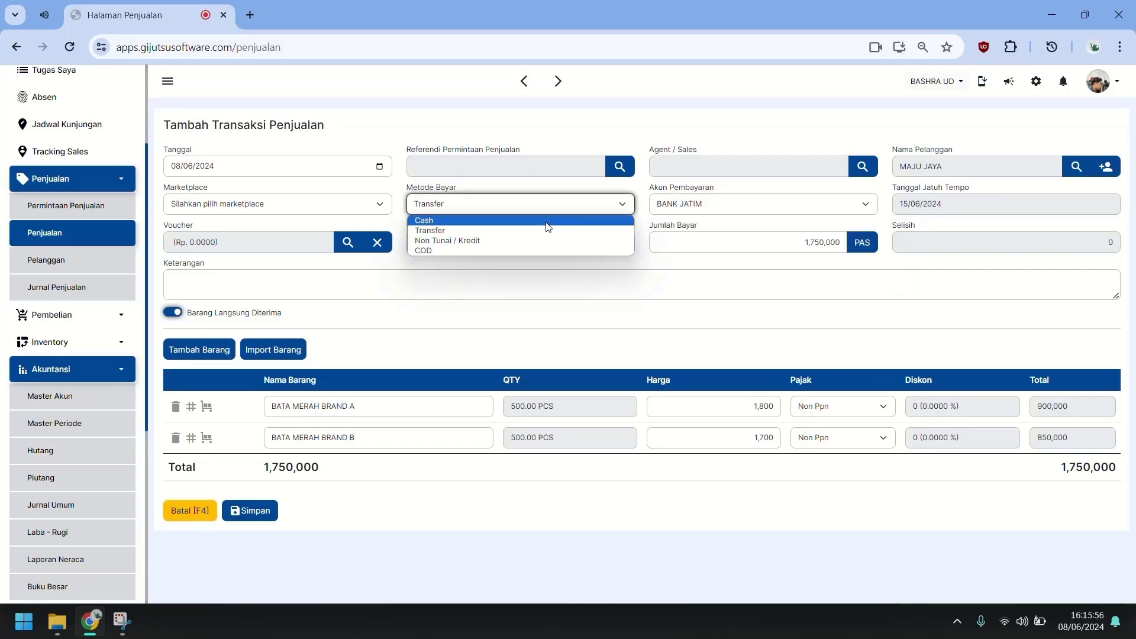
click(544, 222)
click(781, 210)
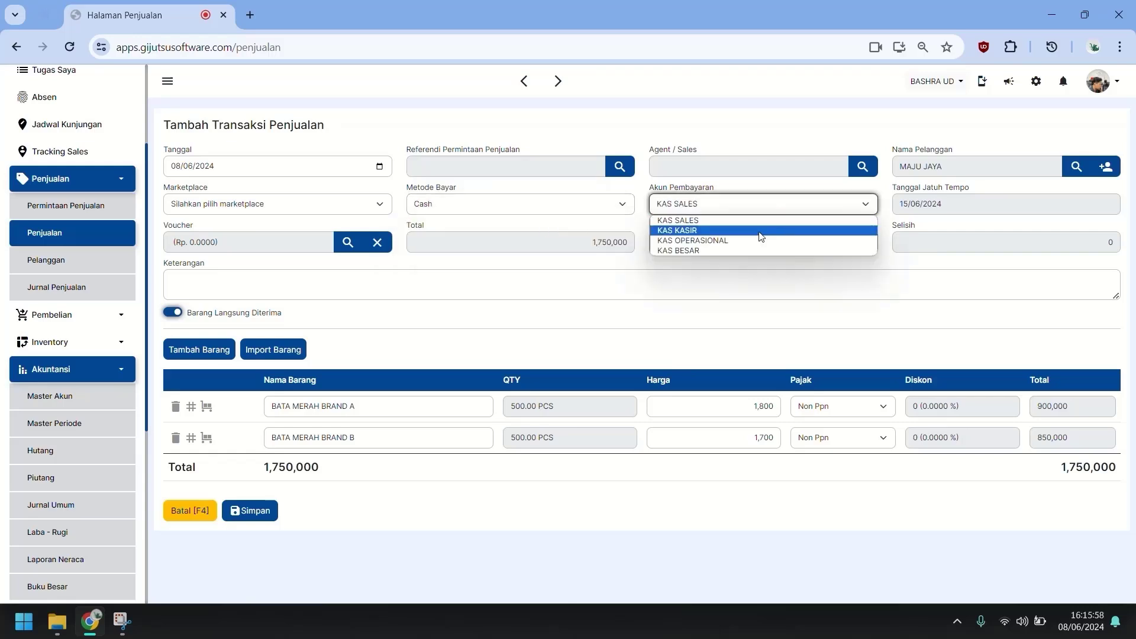
key(Up)
click(816, 210)
click(624, 208)
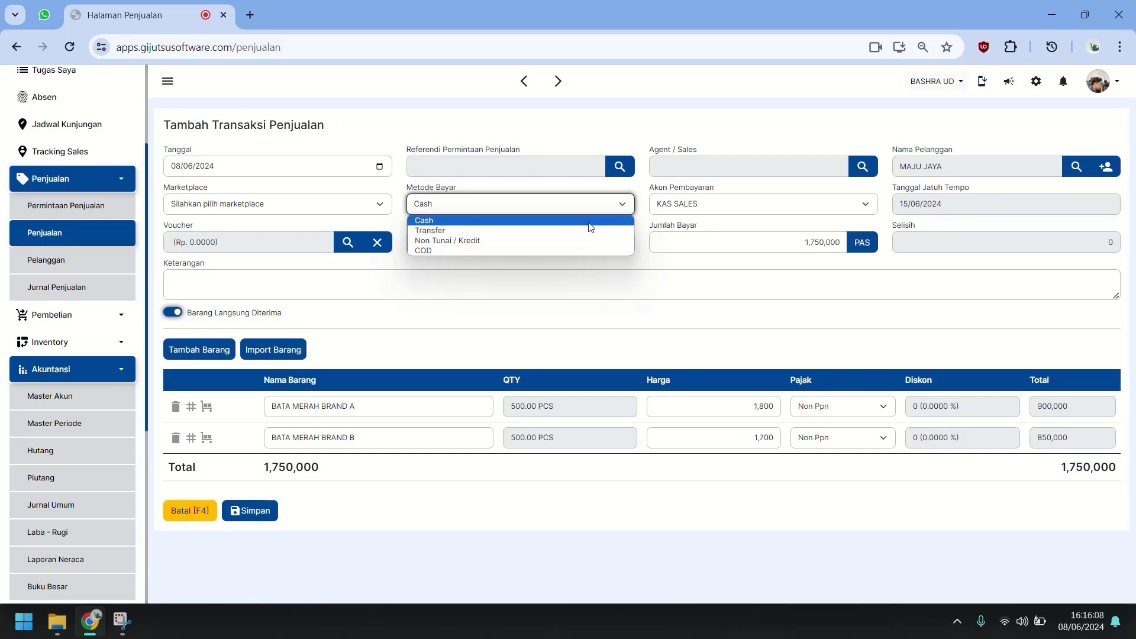
click(589, 223)
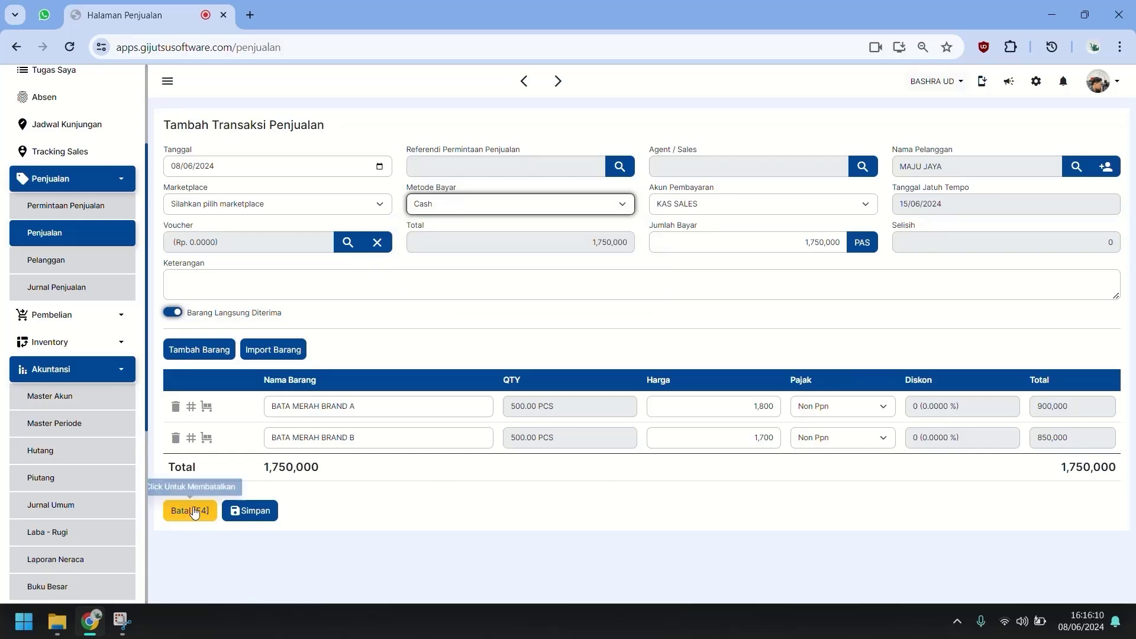
click(190, 508)
click(107, 193)
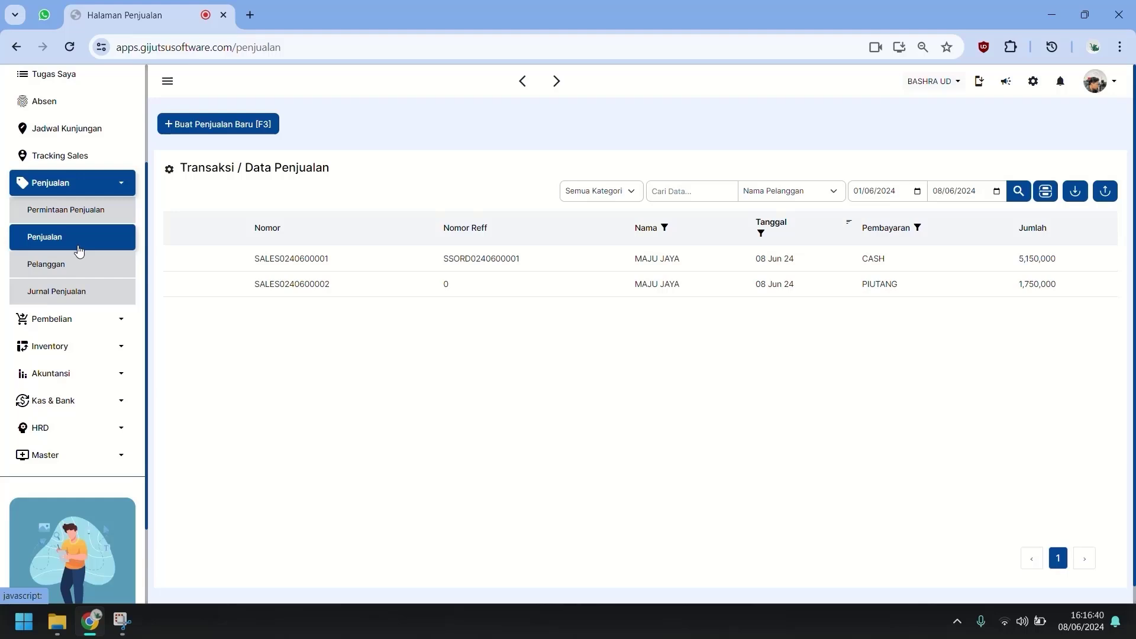
Expand HRD and open Master Karyawan, which lists three employees.
scroll(113, 196, up, 3)
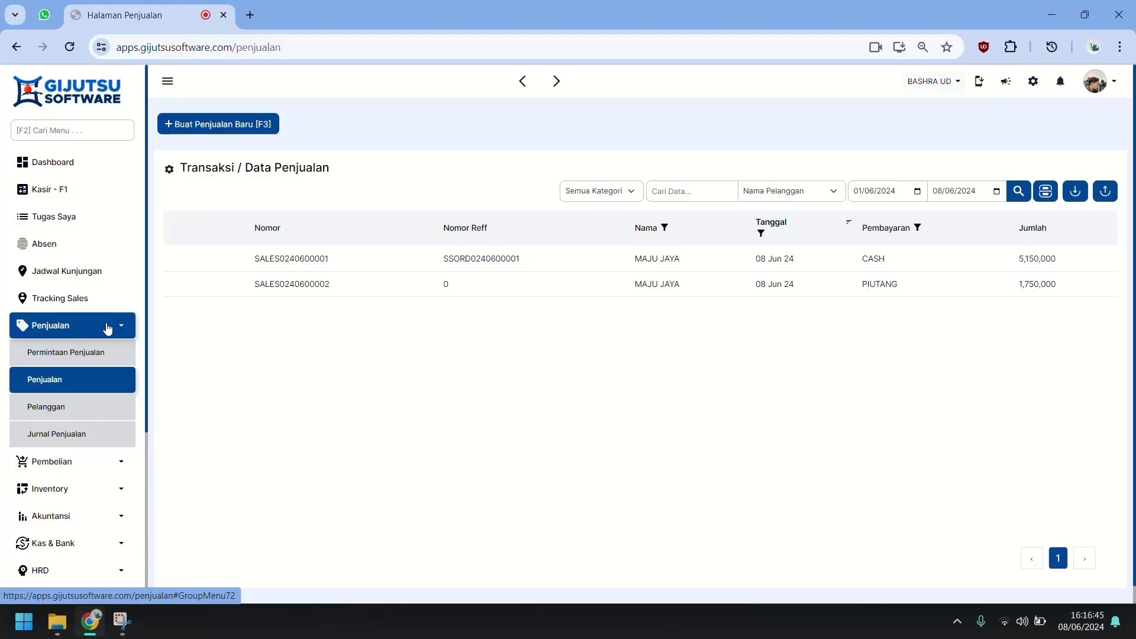
scroll(106, 331, down, 1)
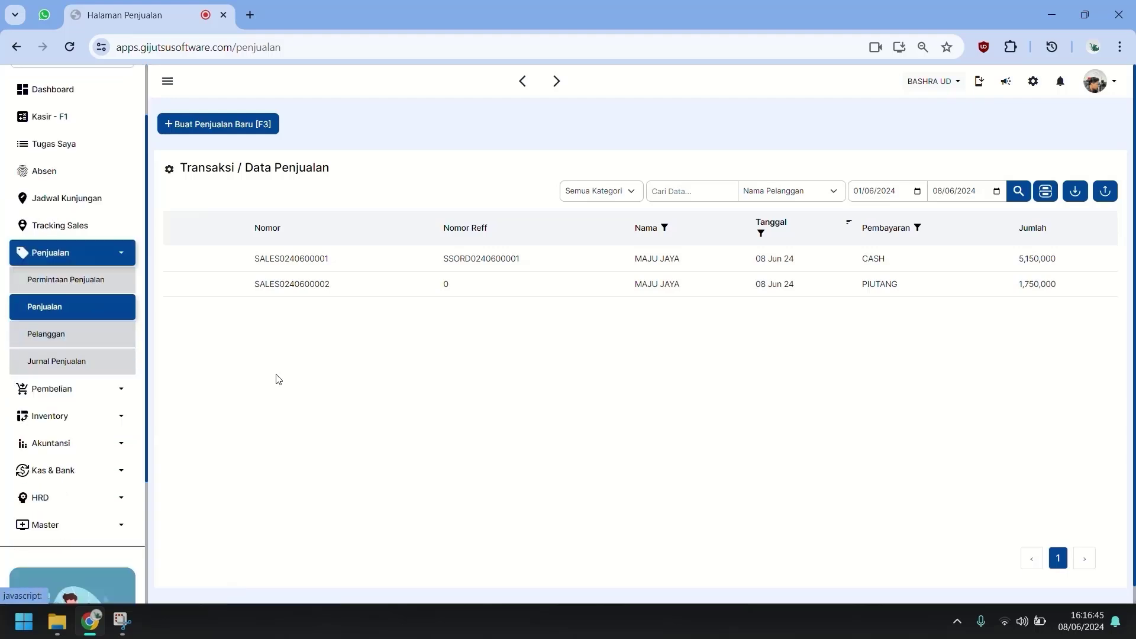
click(82, 499)
scroll(84, 521, down, 1)
click(88, 462)
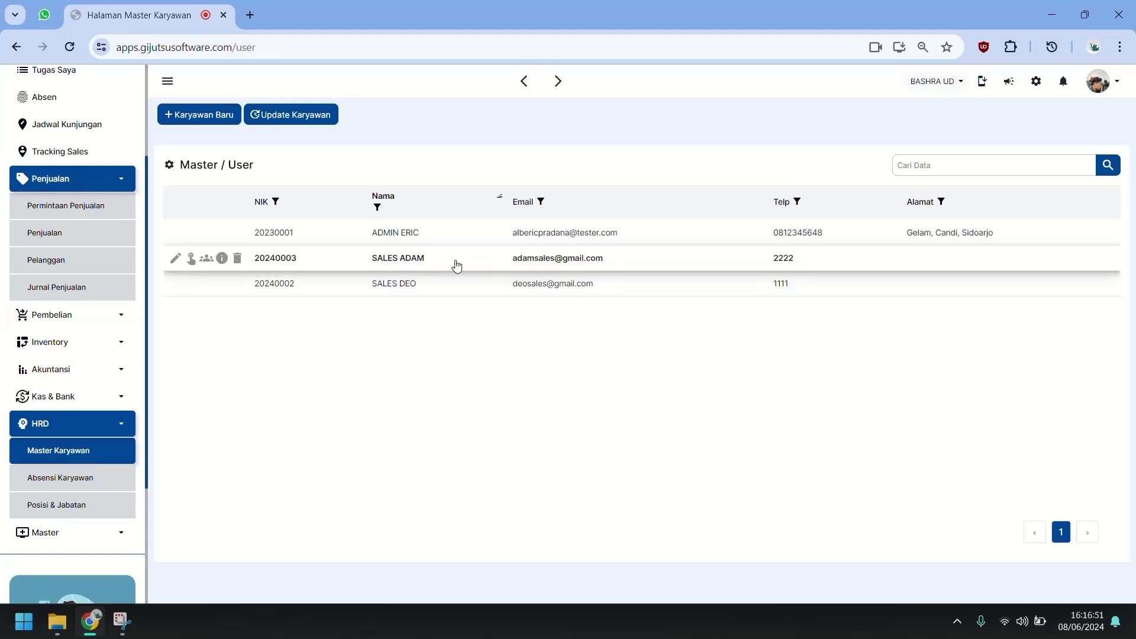
Grant the second sales employee view, add, edit and delete rights on Kunjungan Sales.
click(191, 258)
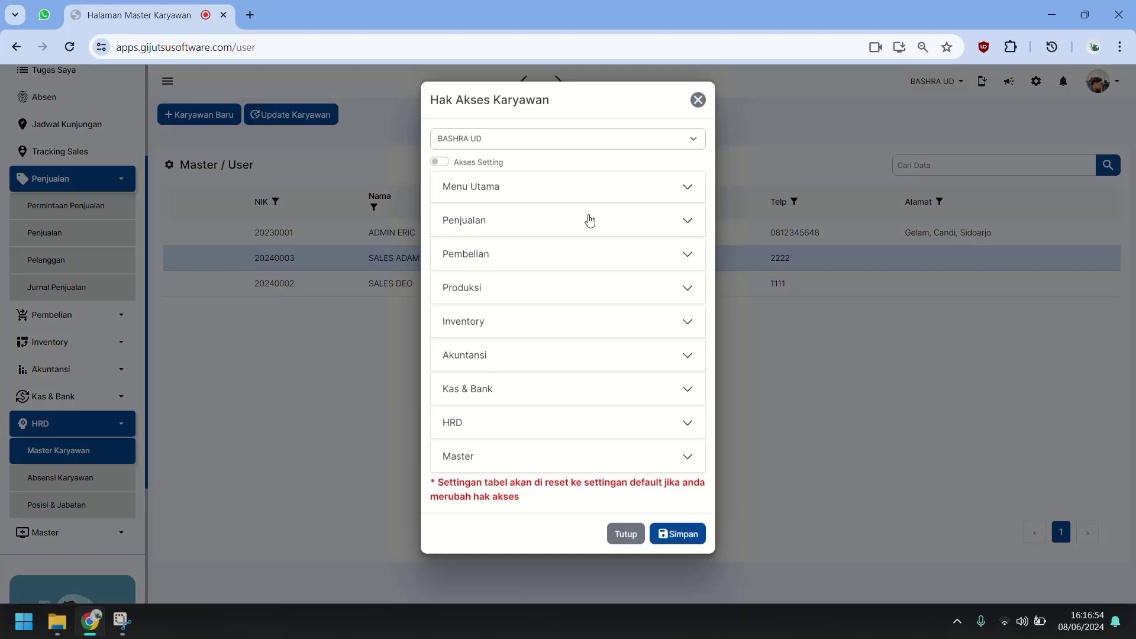
click(609, 192)
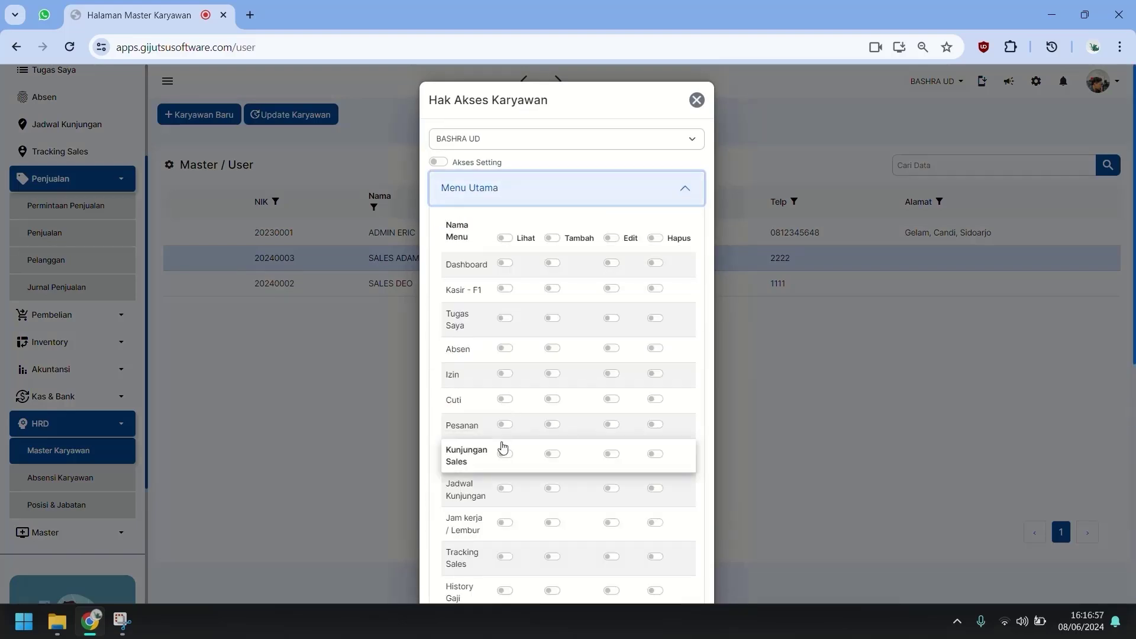
scroll(504, 455, down, 1)
click(506, 379)
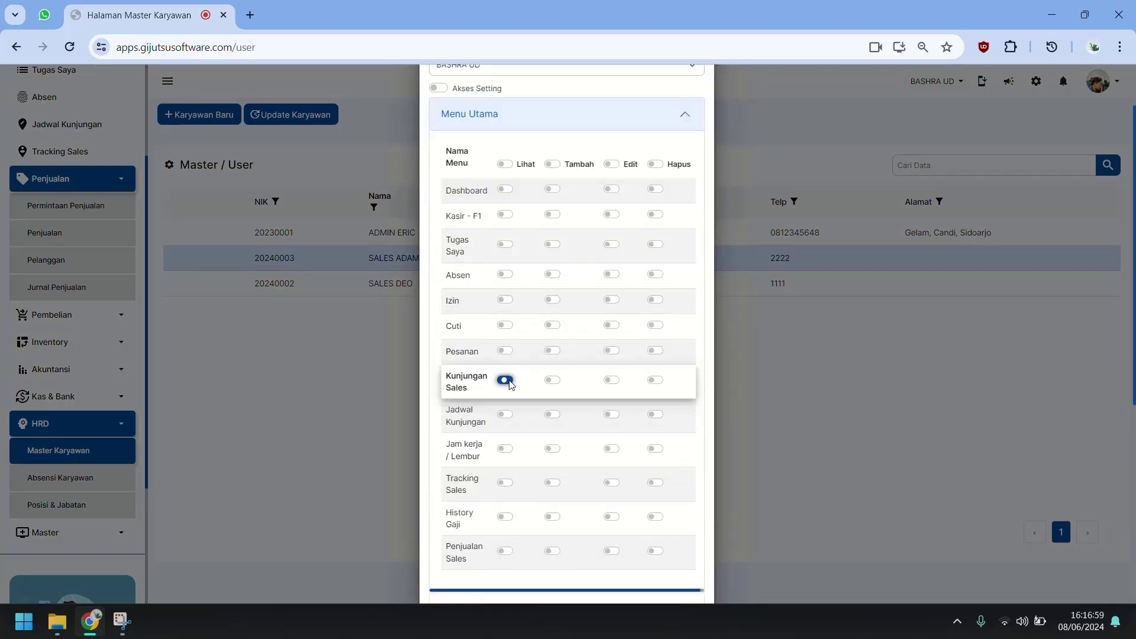
click(552, 379)
click(619, 381)
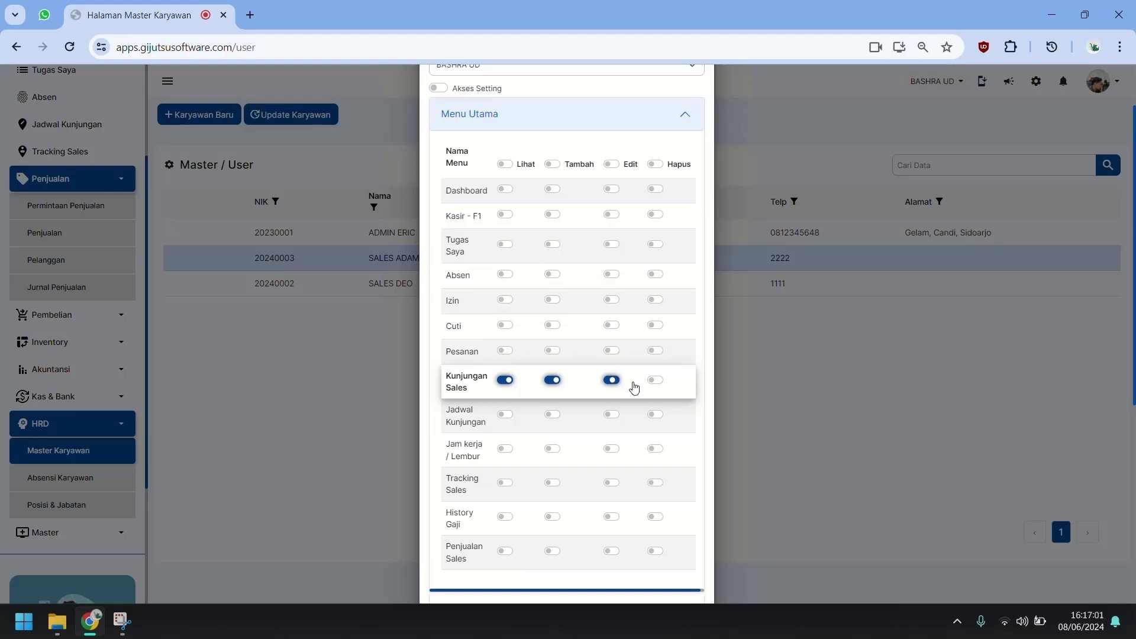
click(655, 380)
Grant view, add, edit and delete rights on Penjualan Sales.
click(506, 552)
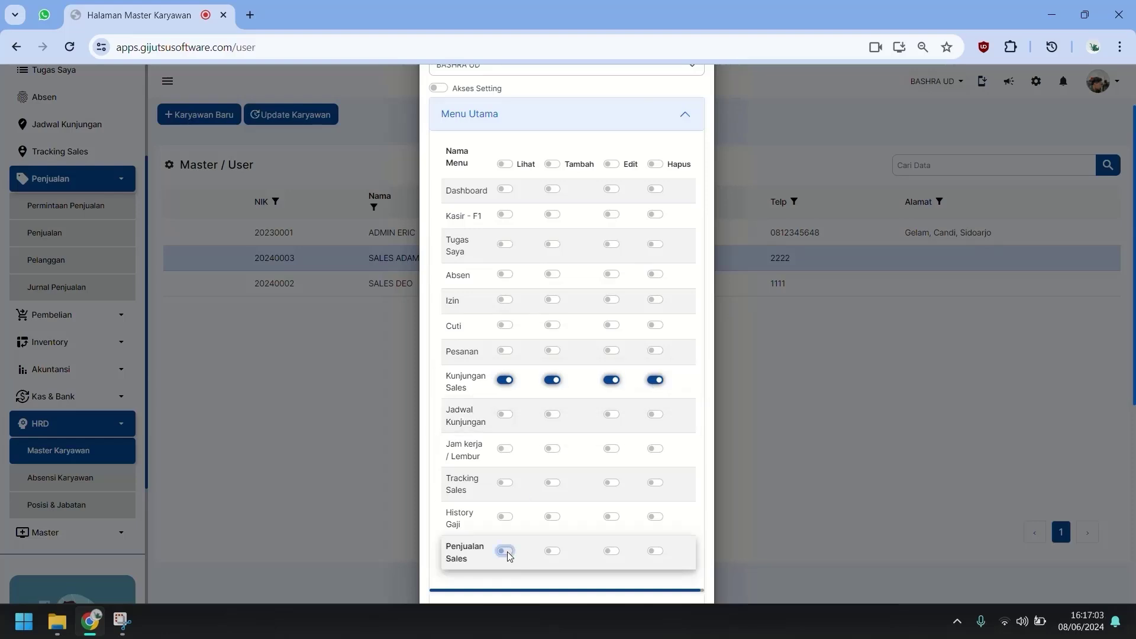
click(552, 551)
click(611, 551)
click(655, 551)
Grant full rights on Pelanggan Sales under Penjualan and save the access changes.
scroll(637, 548, down, 3)
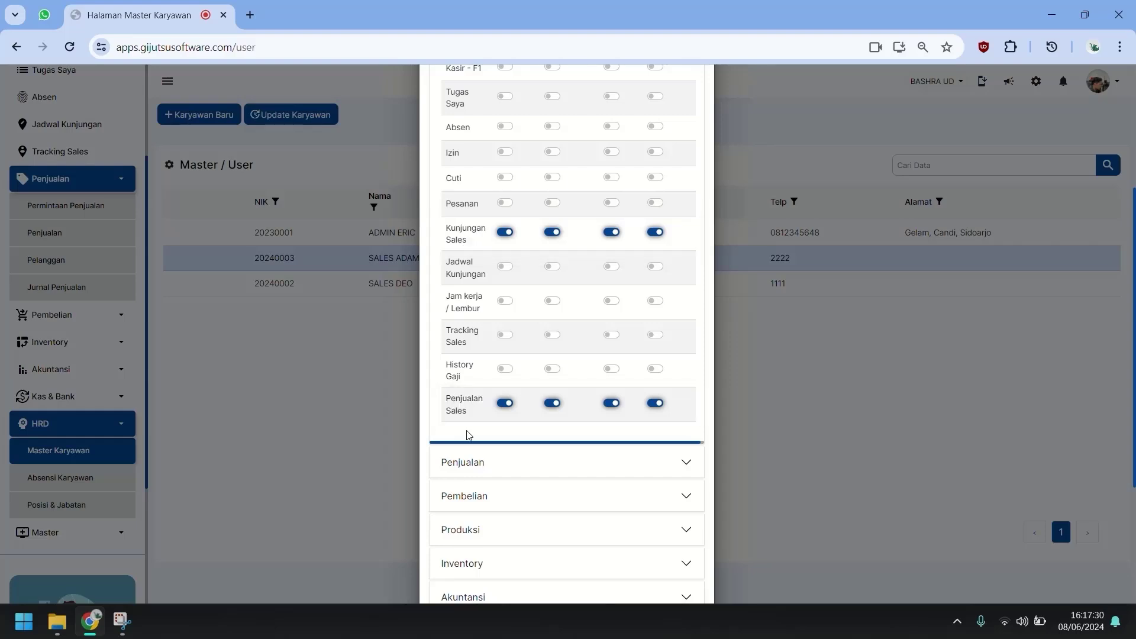
scroll(477, 426, down, 1)
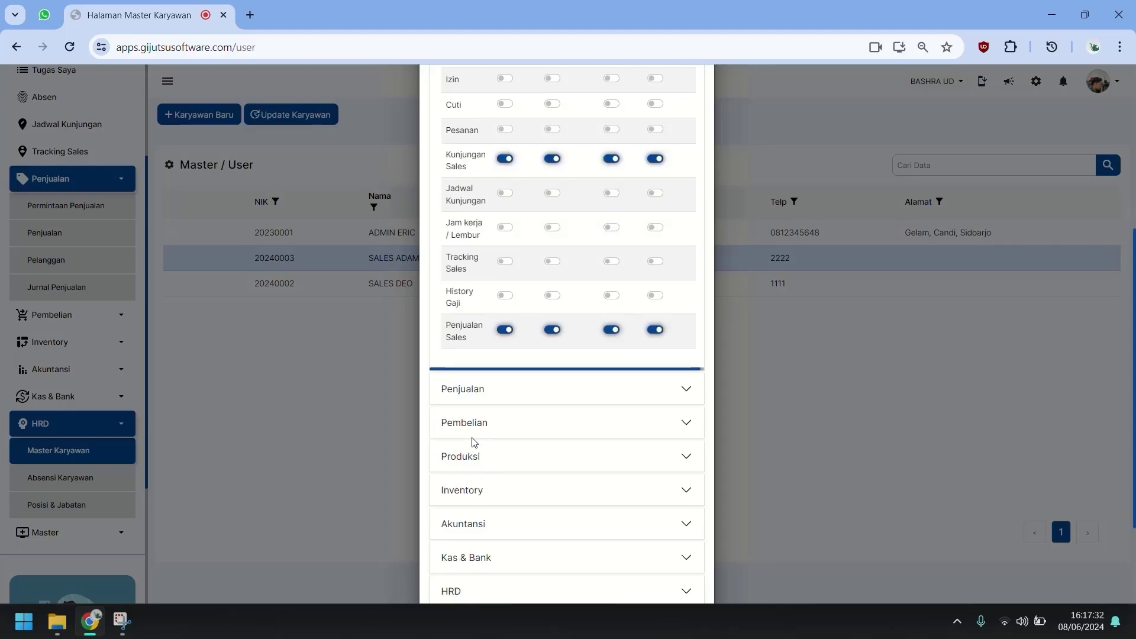
click(518, 388)
scroll(519, 389, down, 1)
scroll(494, 406, down, 3)
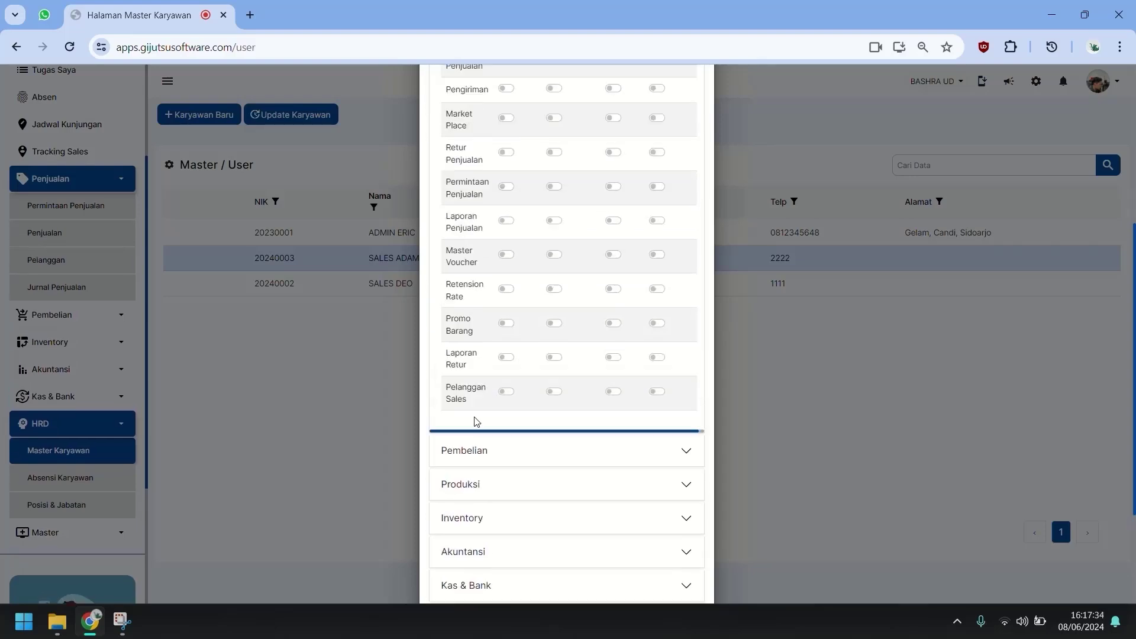
click(507, 392)
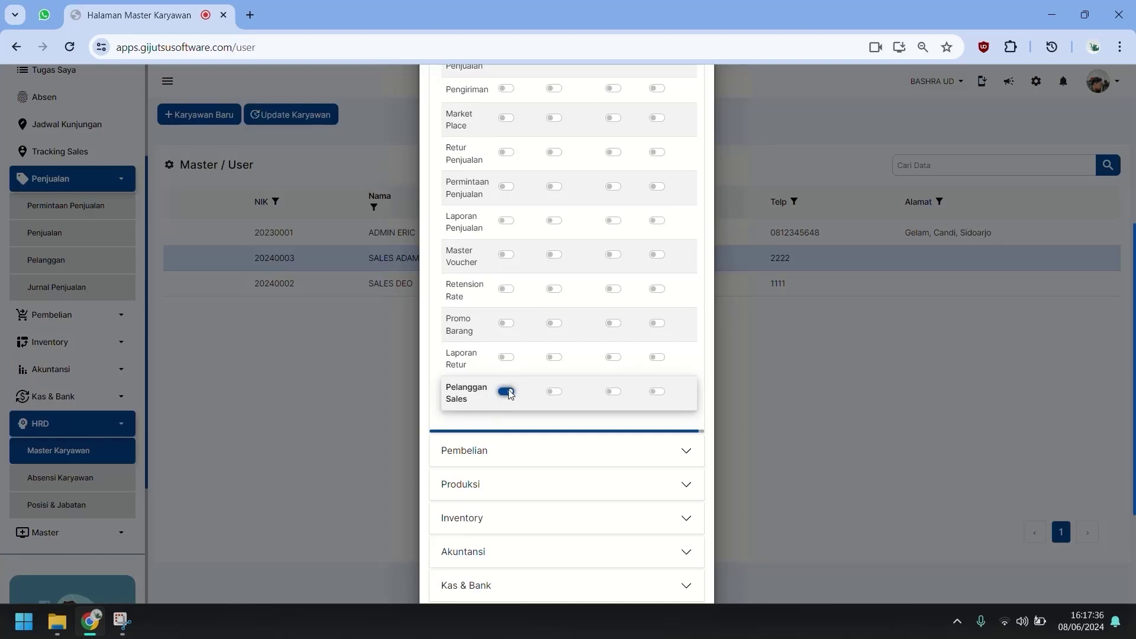
click(552, 393)
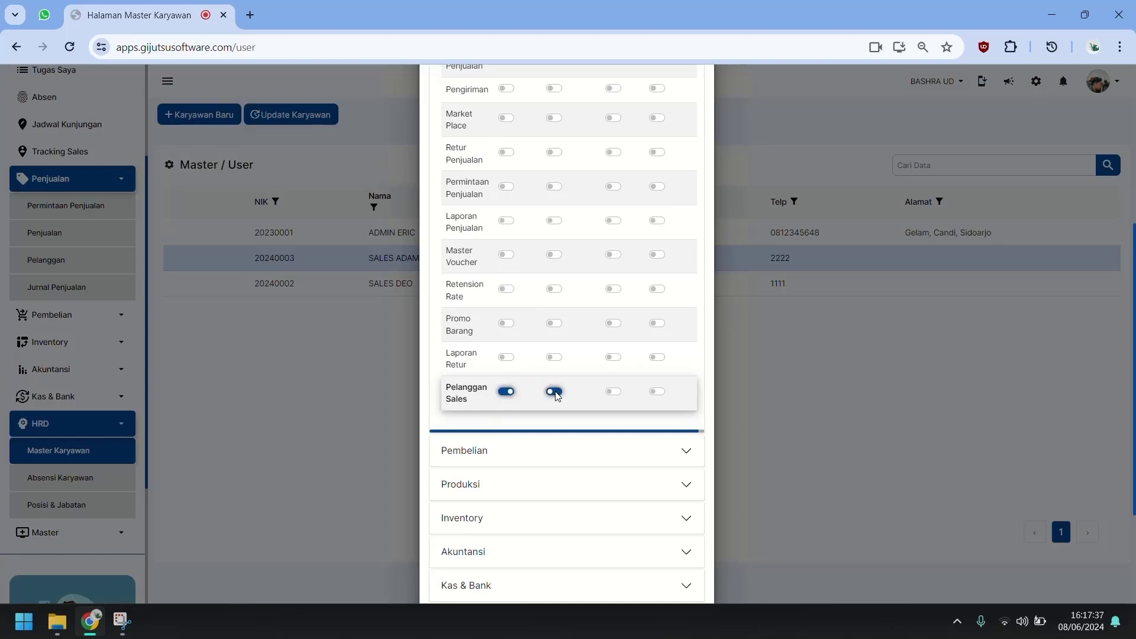
click(657, 394)
scroll(616, 418, down, 1)
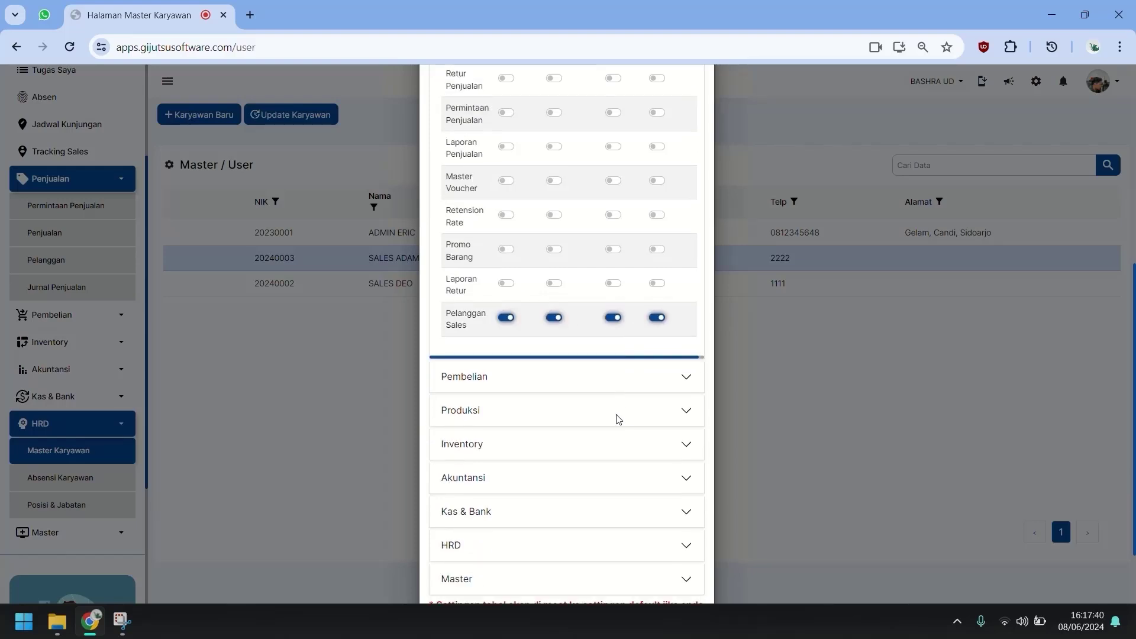
scroll(613, 338, up, 5)
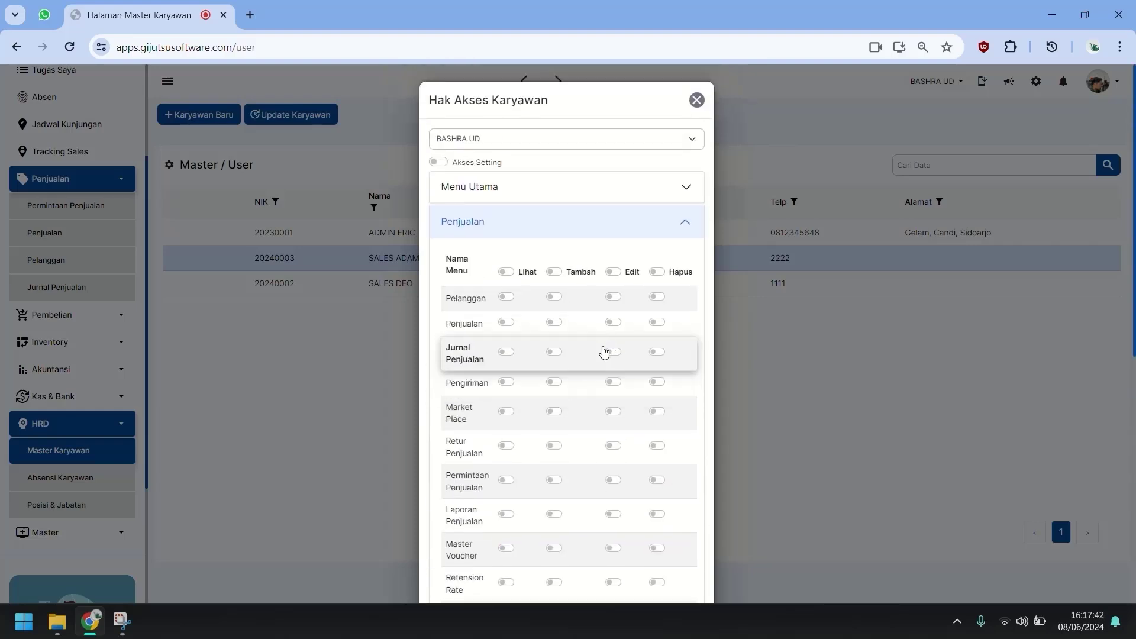
scroll(604, 354, down, 4)
scroll(603, 353, down, 3)
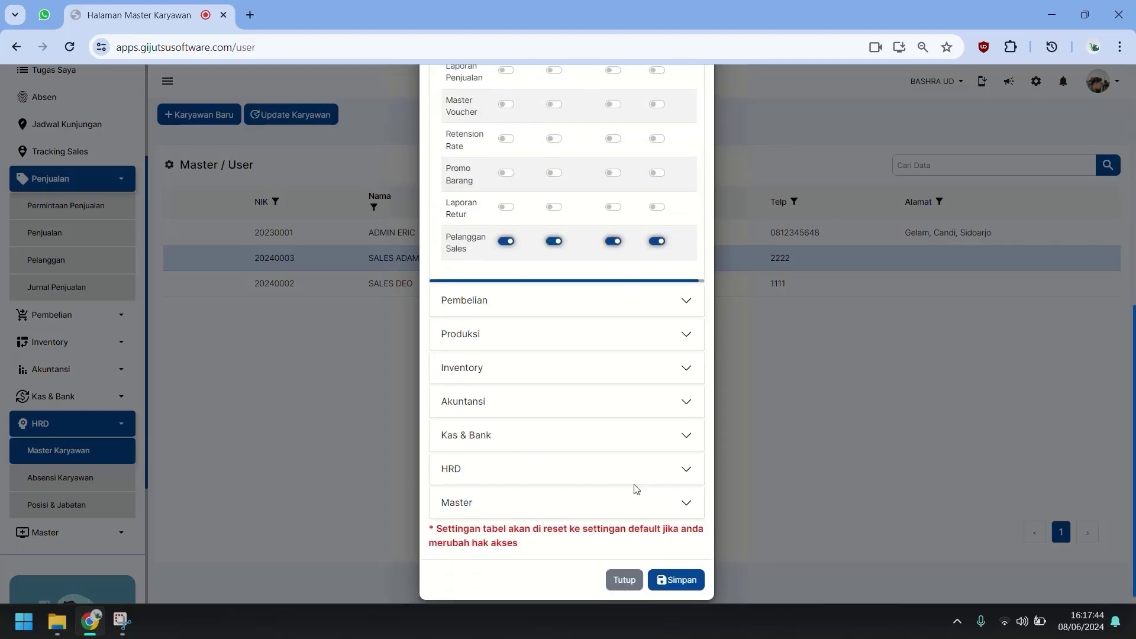
click(688, 567)
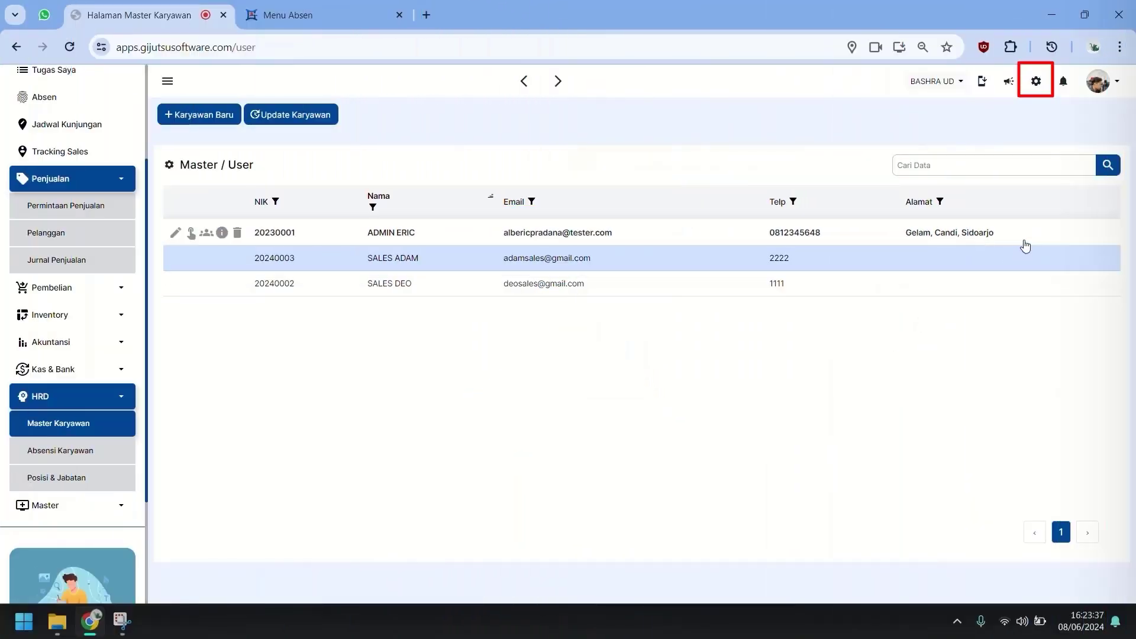
click(1037, 83)
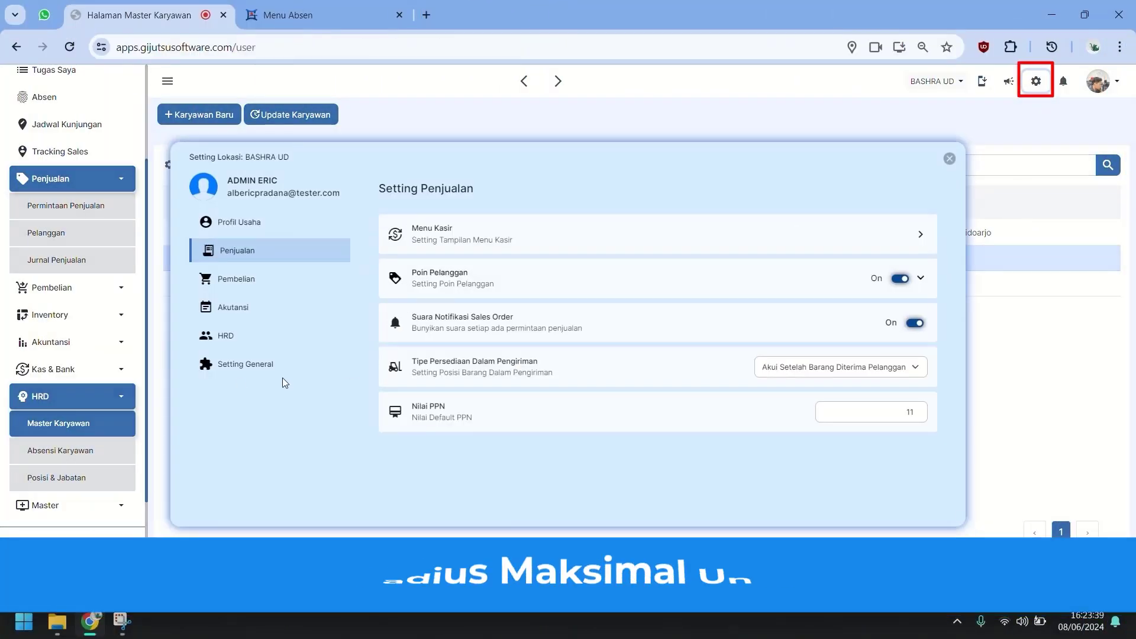
click(236, 367)
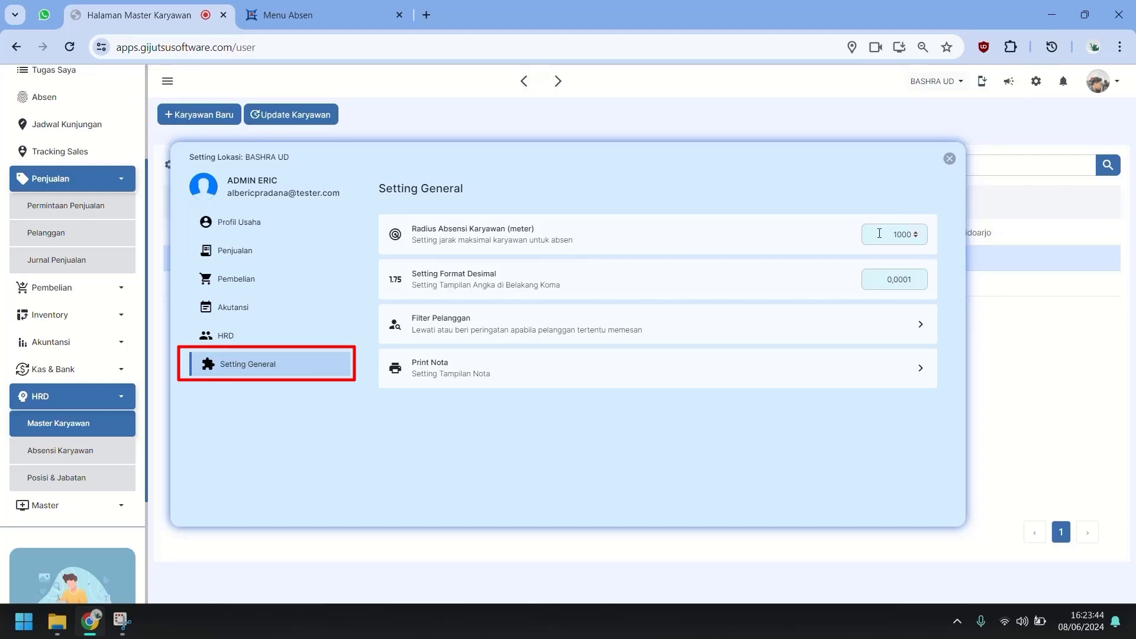
double_click(879, 234)
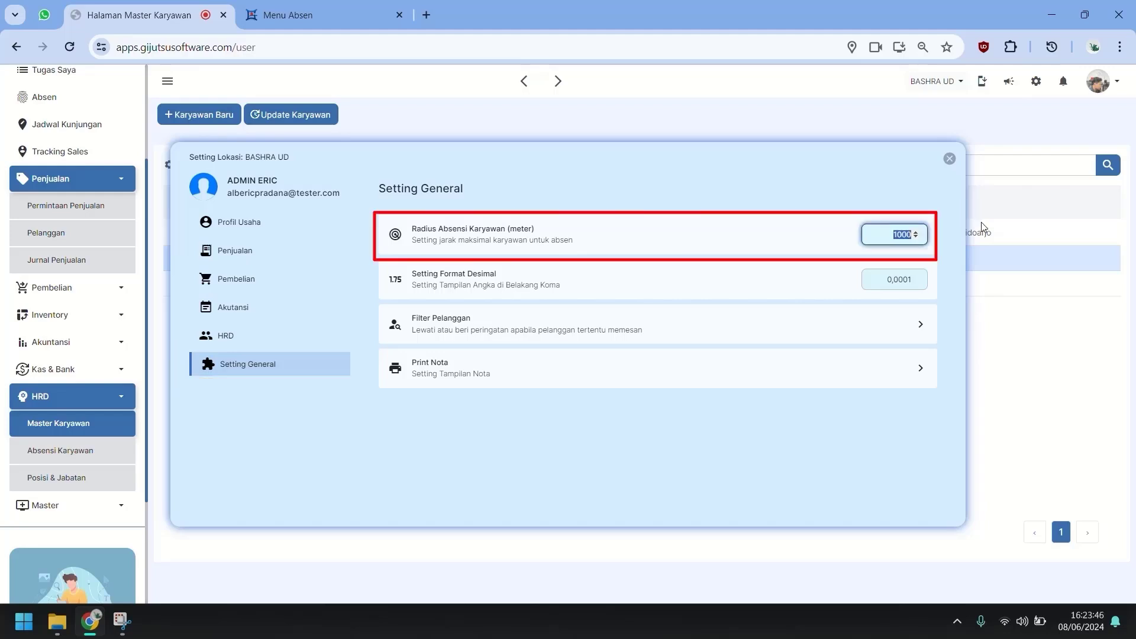
click(981, 228)
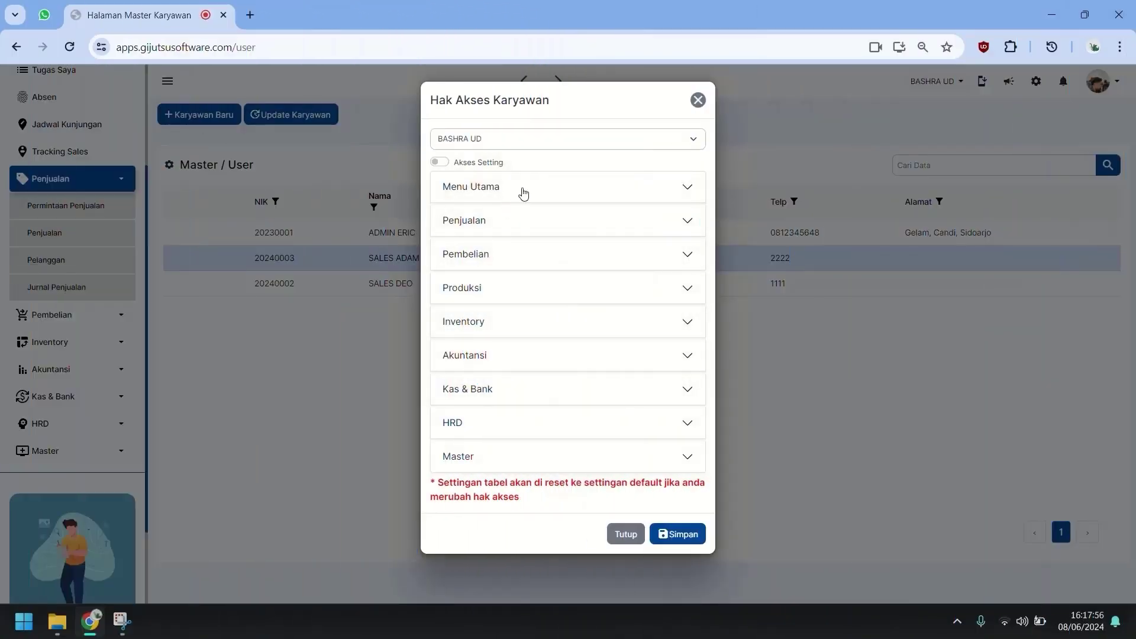
Grant the sales employee view, add, edit and delete rights on Absen.
click(520, 191)
click(504, 349)
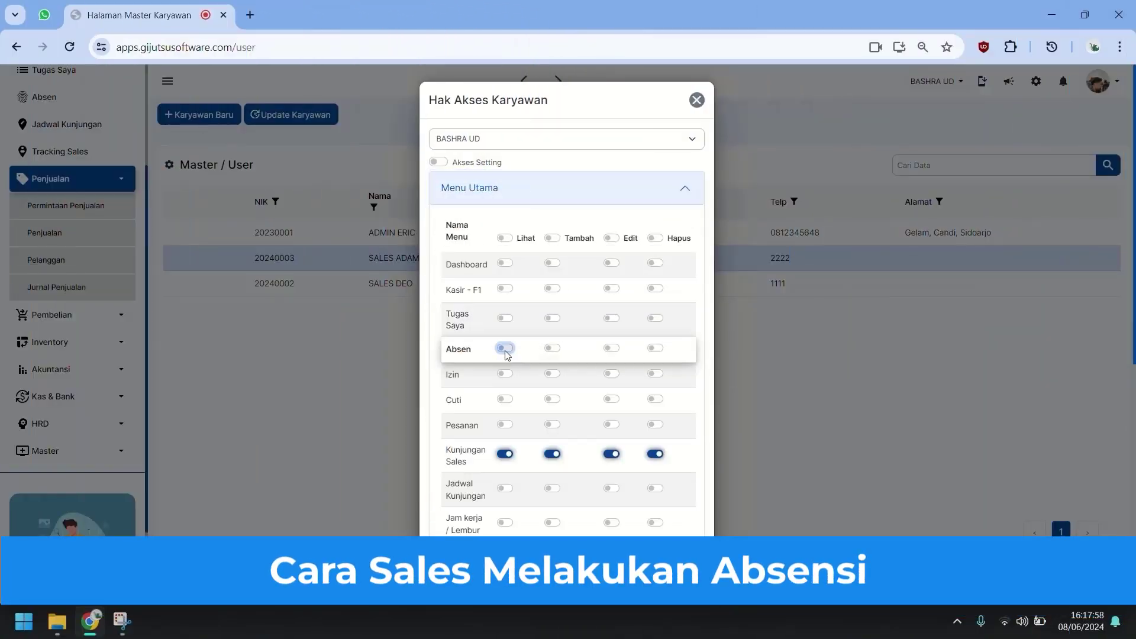
click(552, 347)
click(611, 348)
click(655, 348)
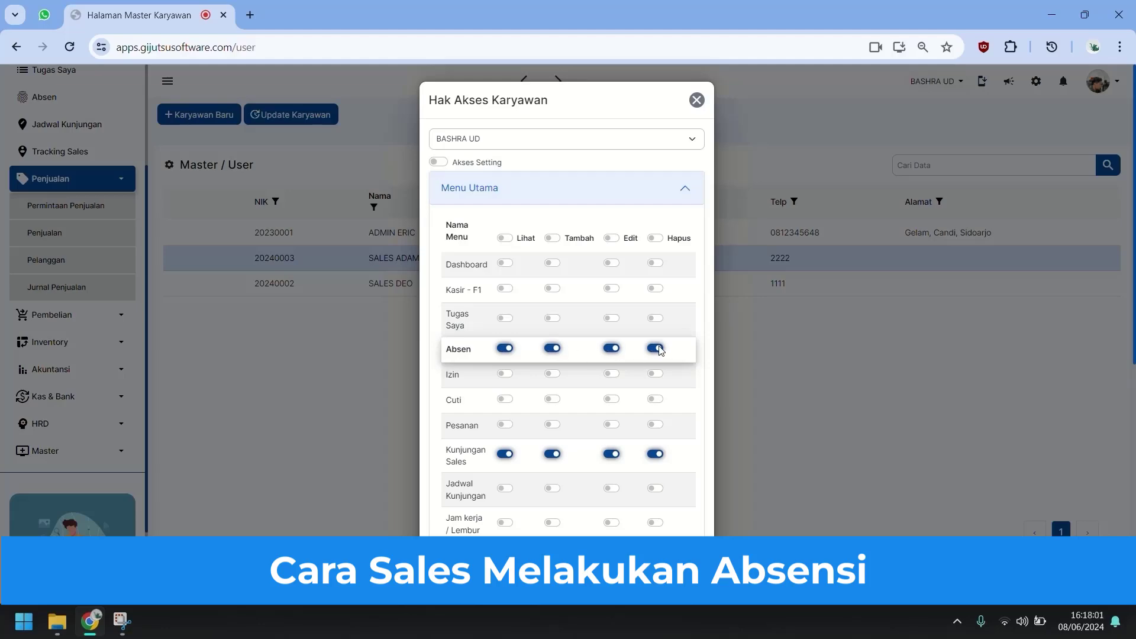
Save the access rights and open Master > Master Lokasi / Cabang.
scroll(684, 496, down, 6)
scroll(684, 495, down, 3)
click(685, 549)
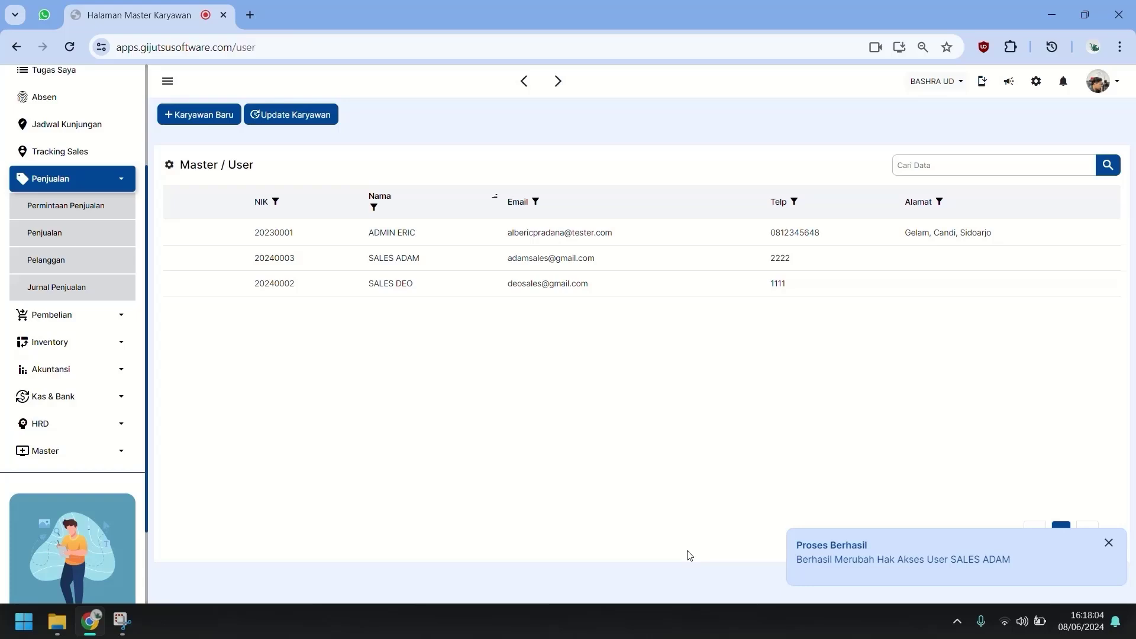
click(71, 451)
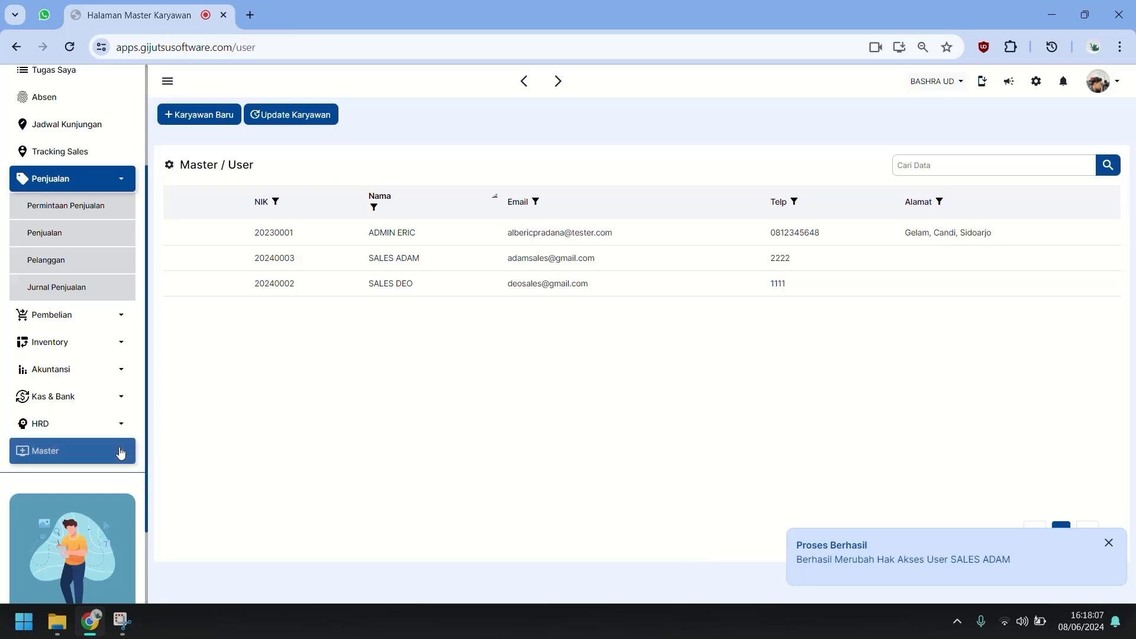
click(89, 478)
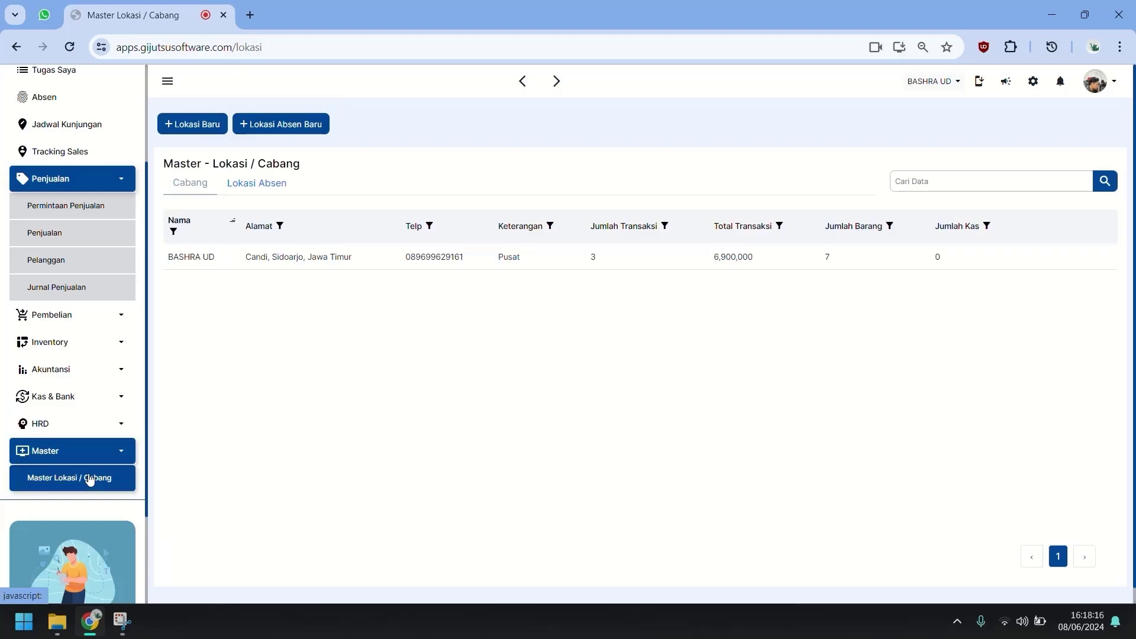
Switch between the branch list and the Lokasi Absen list.
click(278, 185)
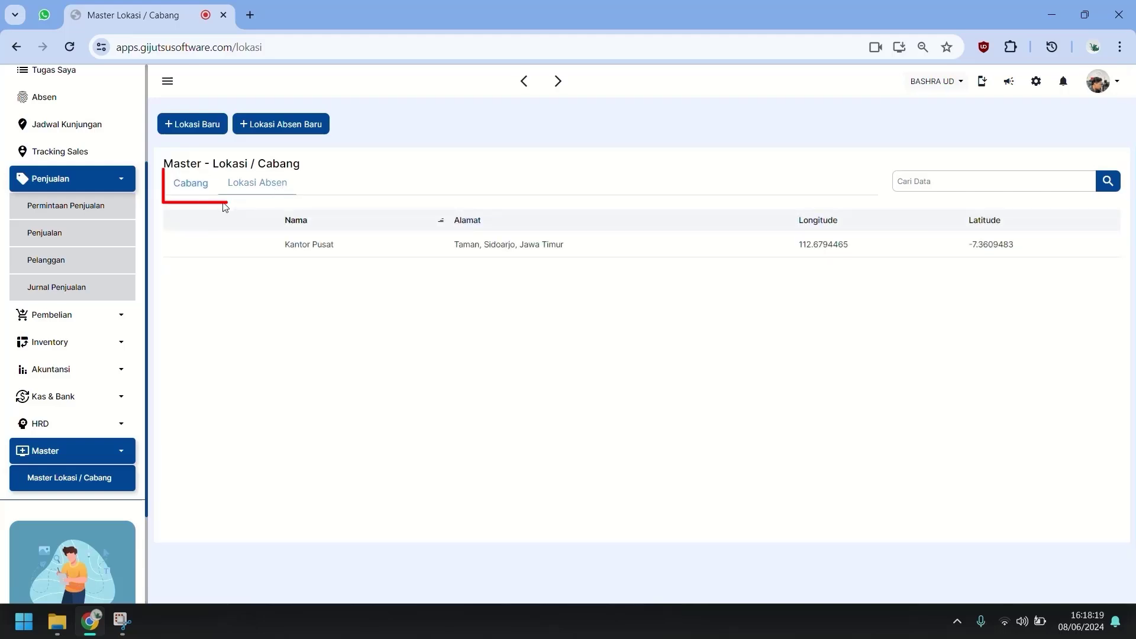
click(187, 181)
click(279, 185)
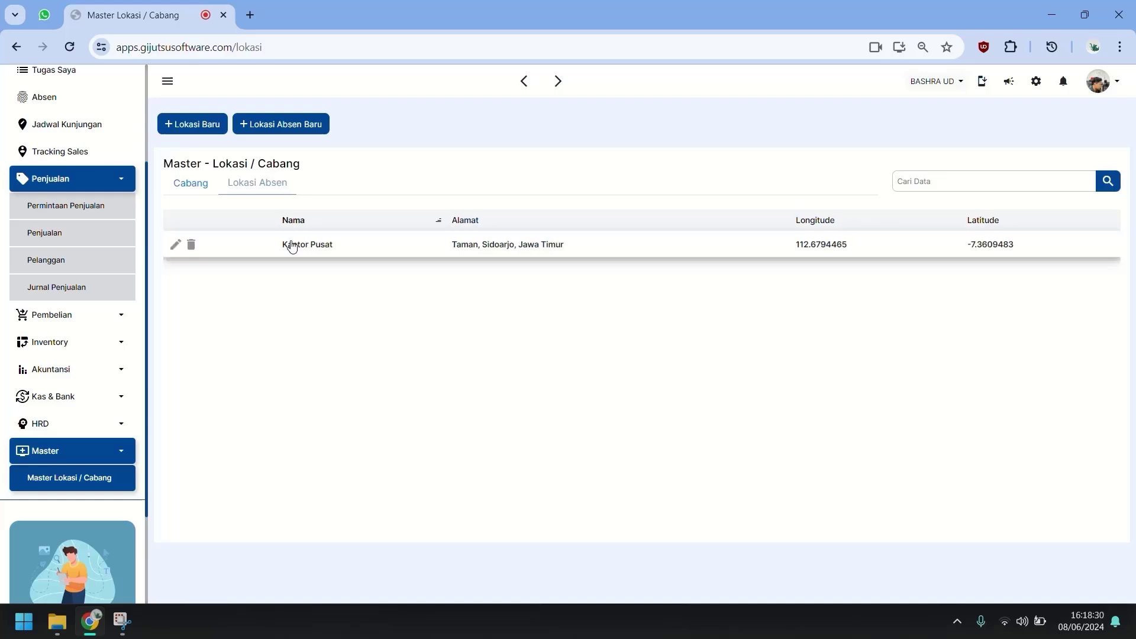
Open and close the new-location form and Kantor Pusat's edit form without changes.
click(320, 122)
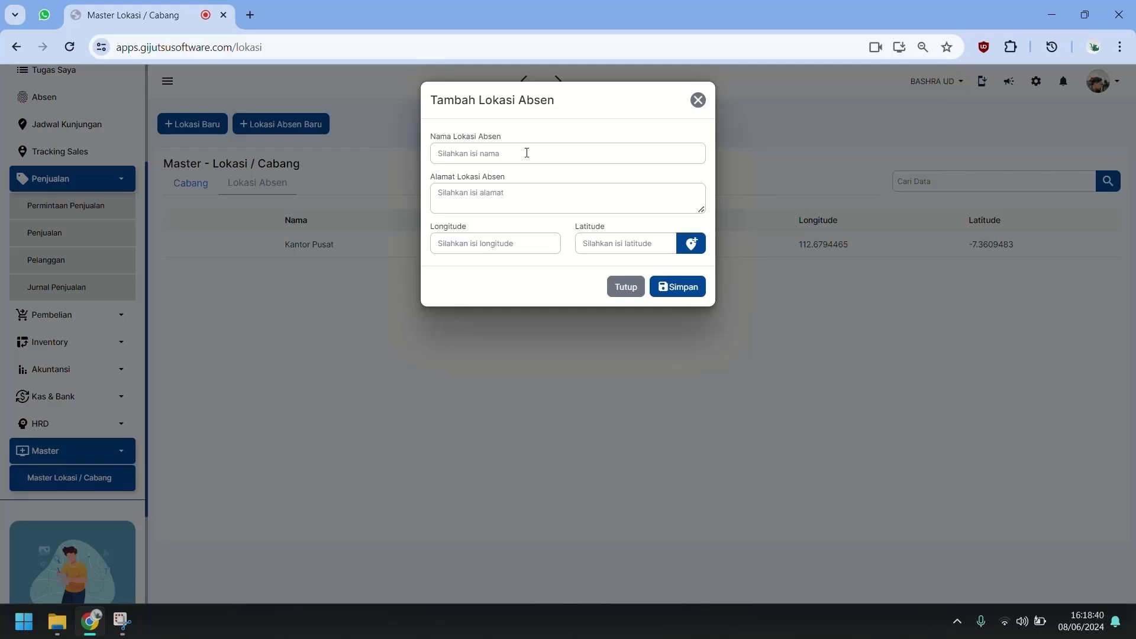
click(625, 287)
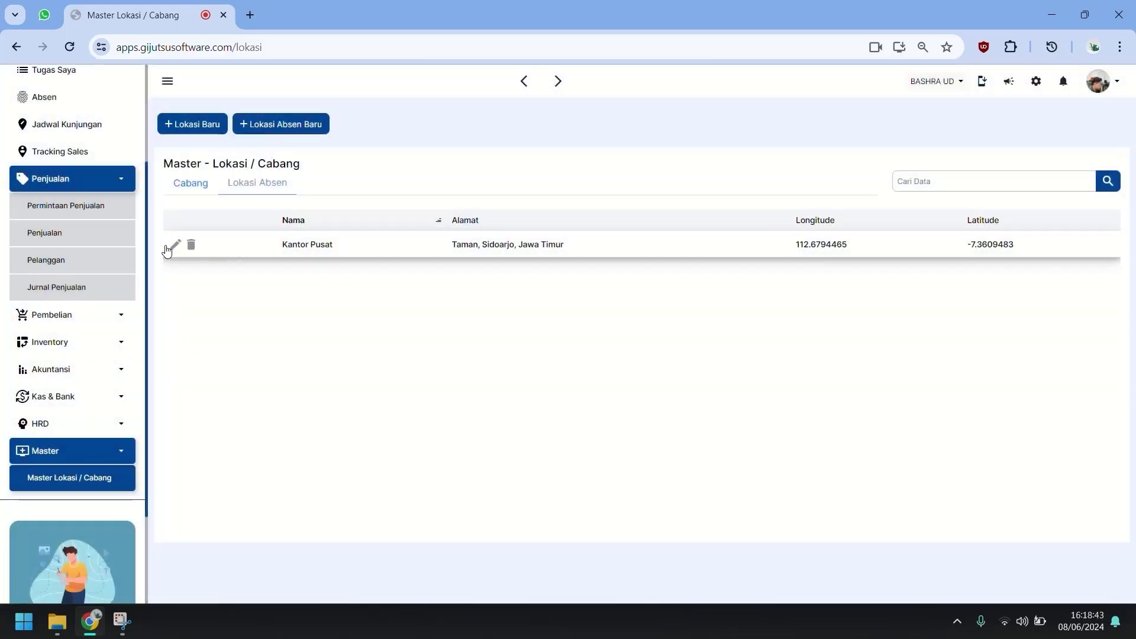
click(175, 246)
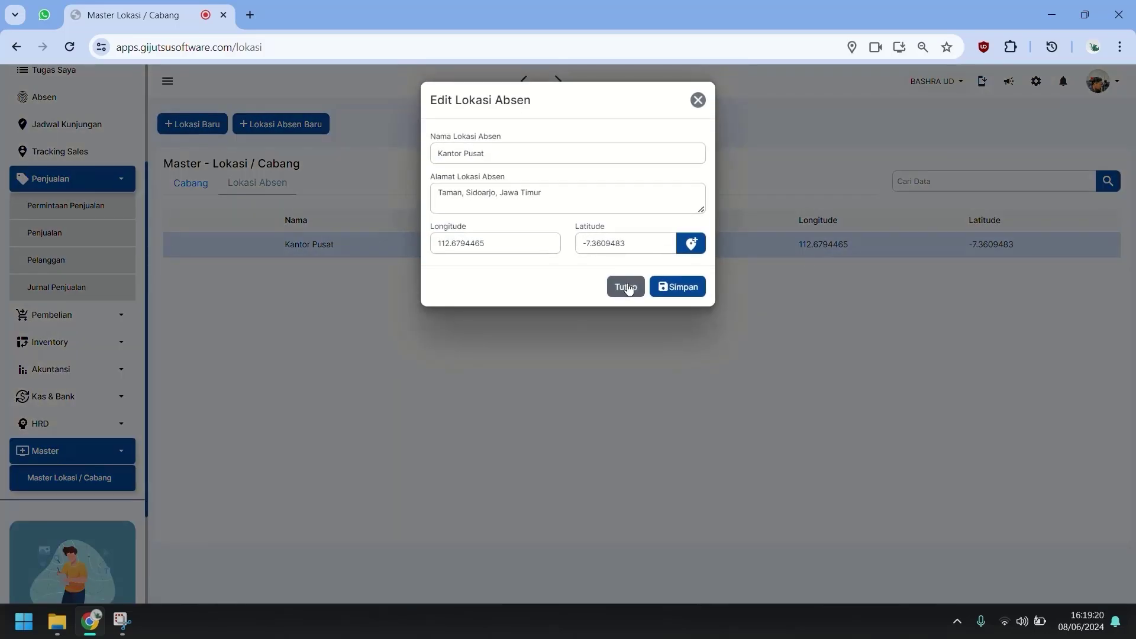
click(628, 287)
Start a new attendance location named KANTOR PEMASARAN, with coordinates filled from the current location.
click(281, 126)
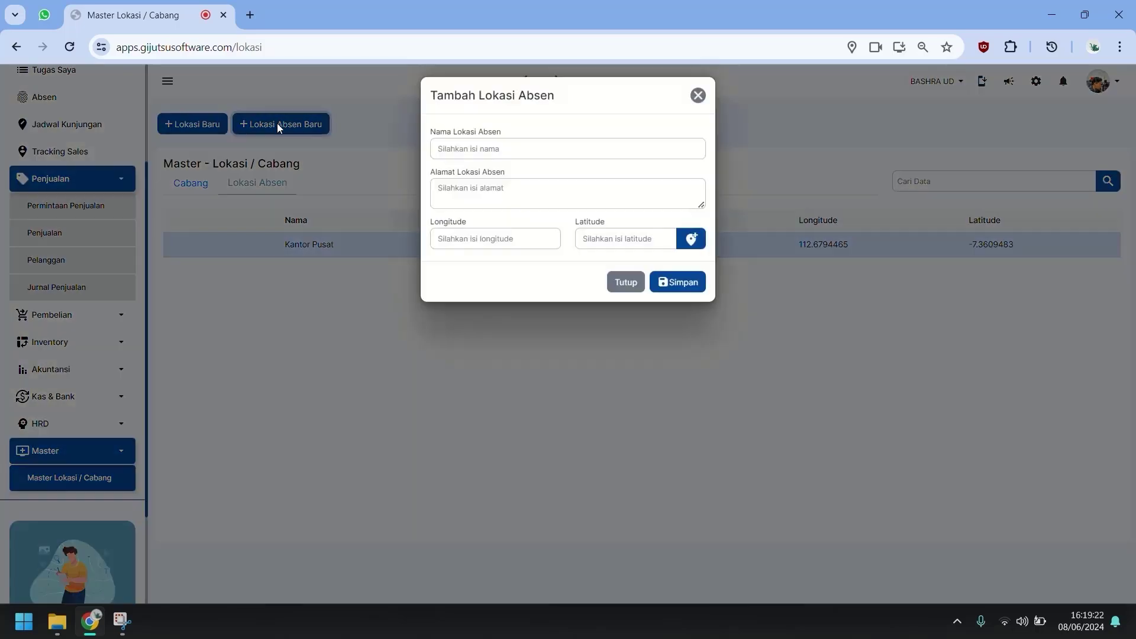
click(592, 155)
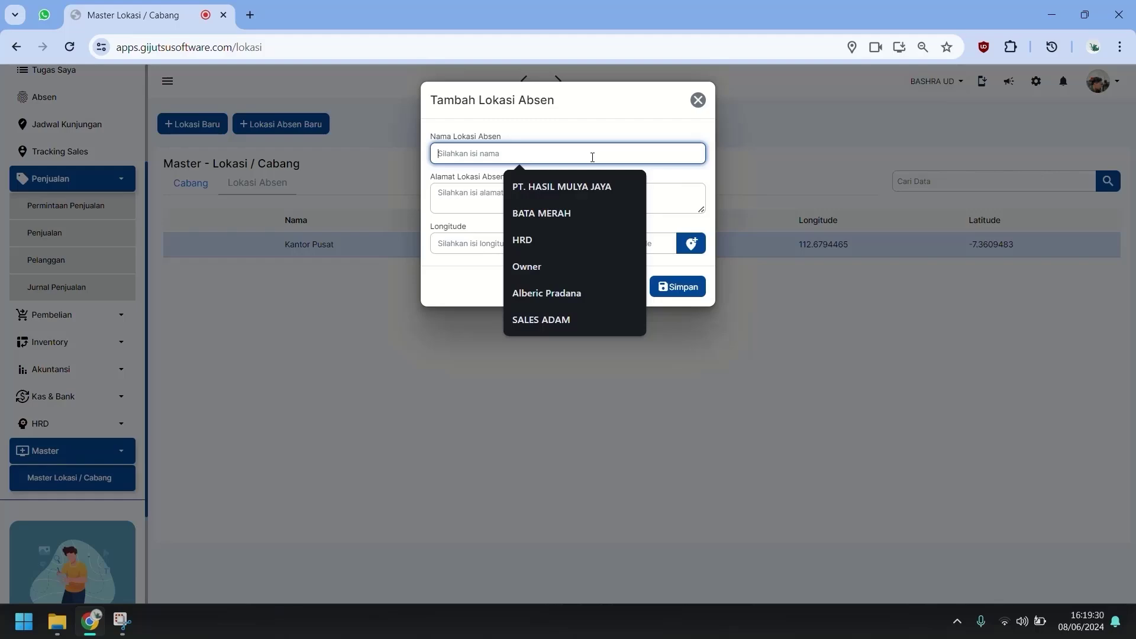
text(K)
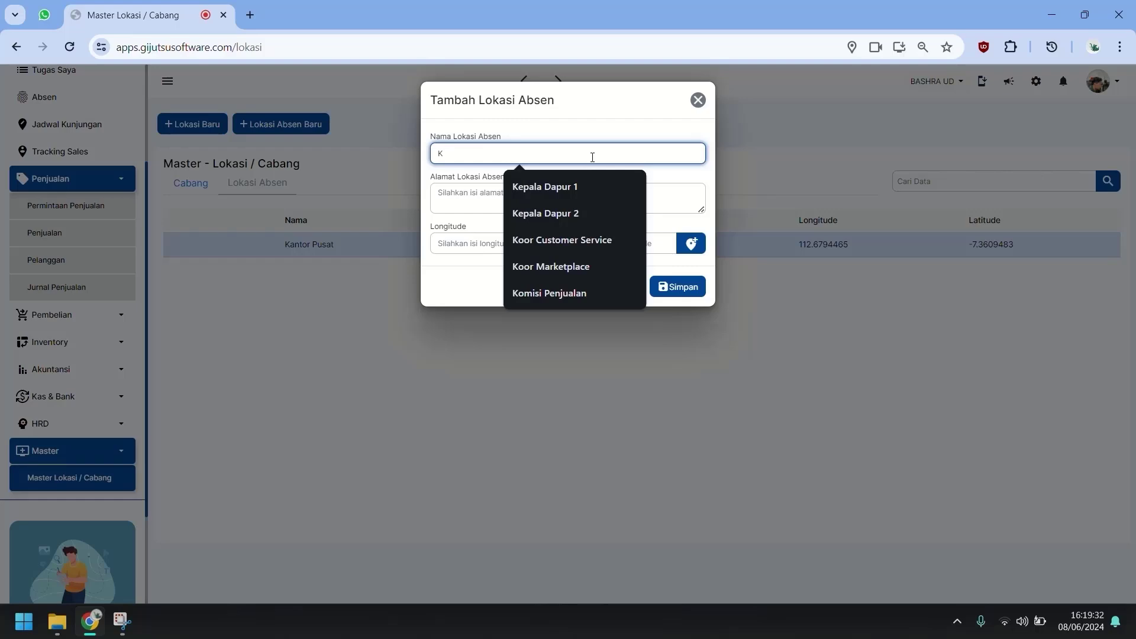
text(ANTOR PEMAS)
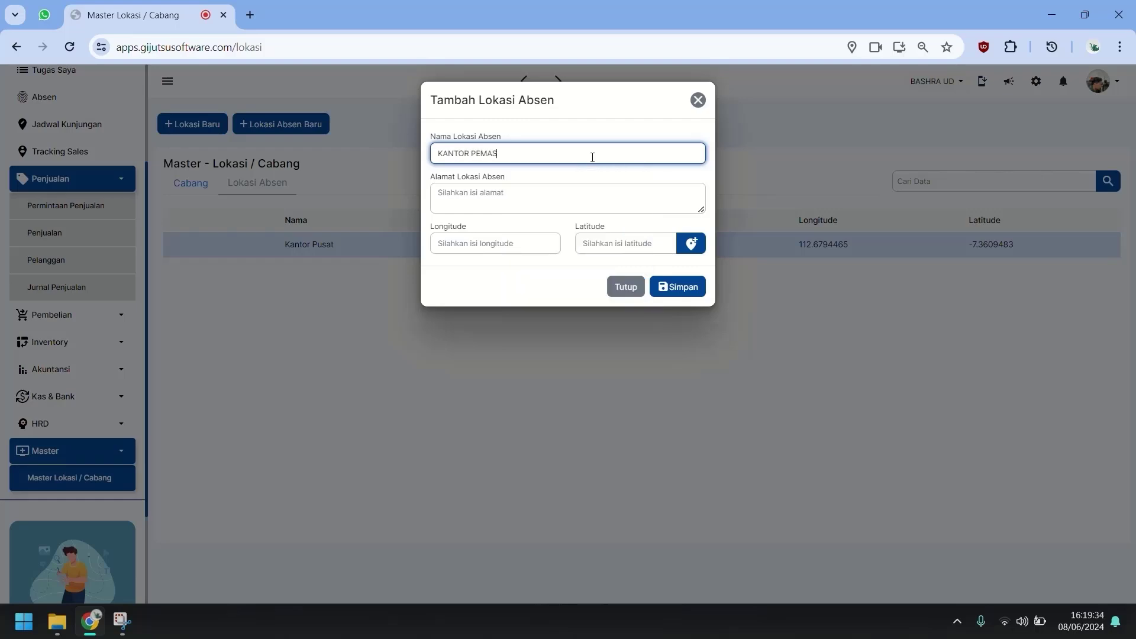
text(ARAN)
click(523, 292)
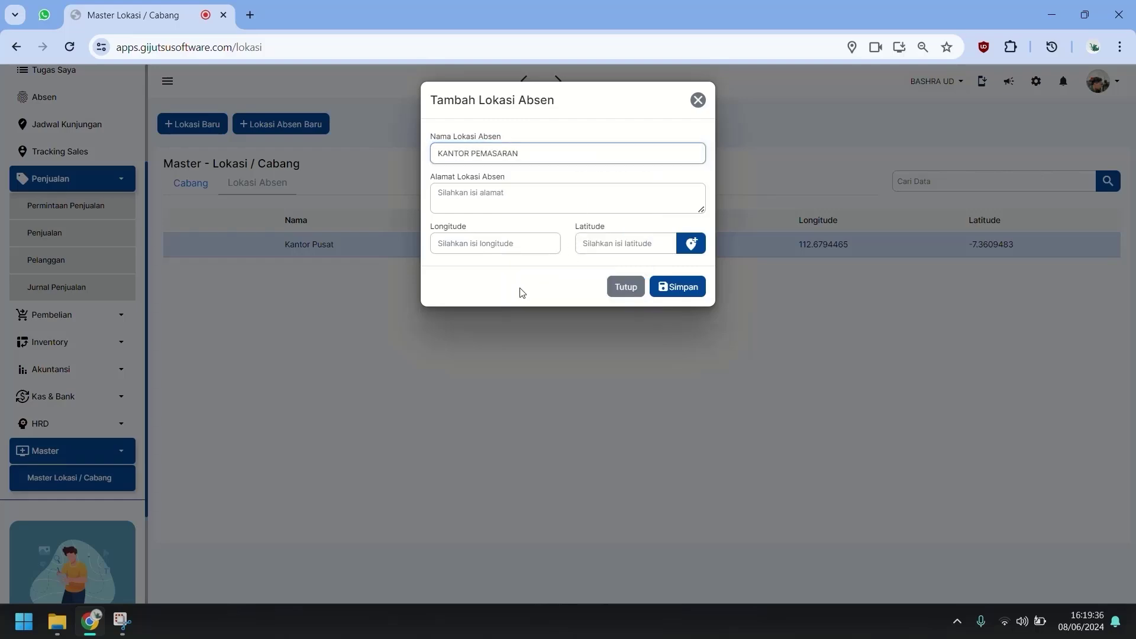
click(691, 243)
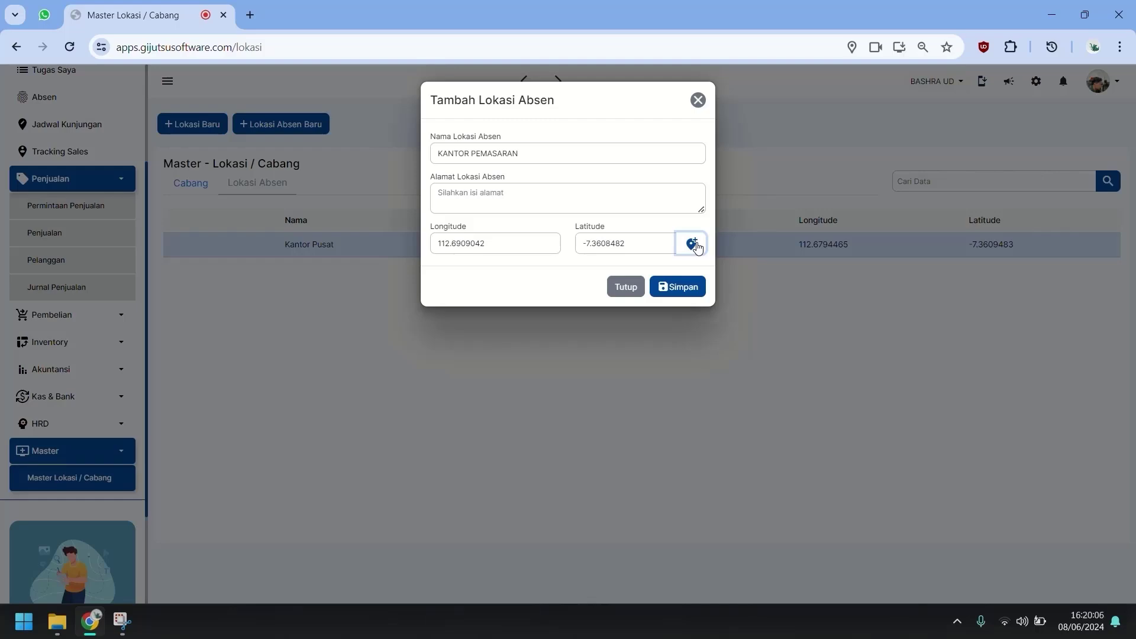
click(681, 288)
Enter the address Kantor Pemasaran Candi and save the KANTOR PEMASARAN location.
click(573, 191)
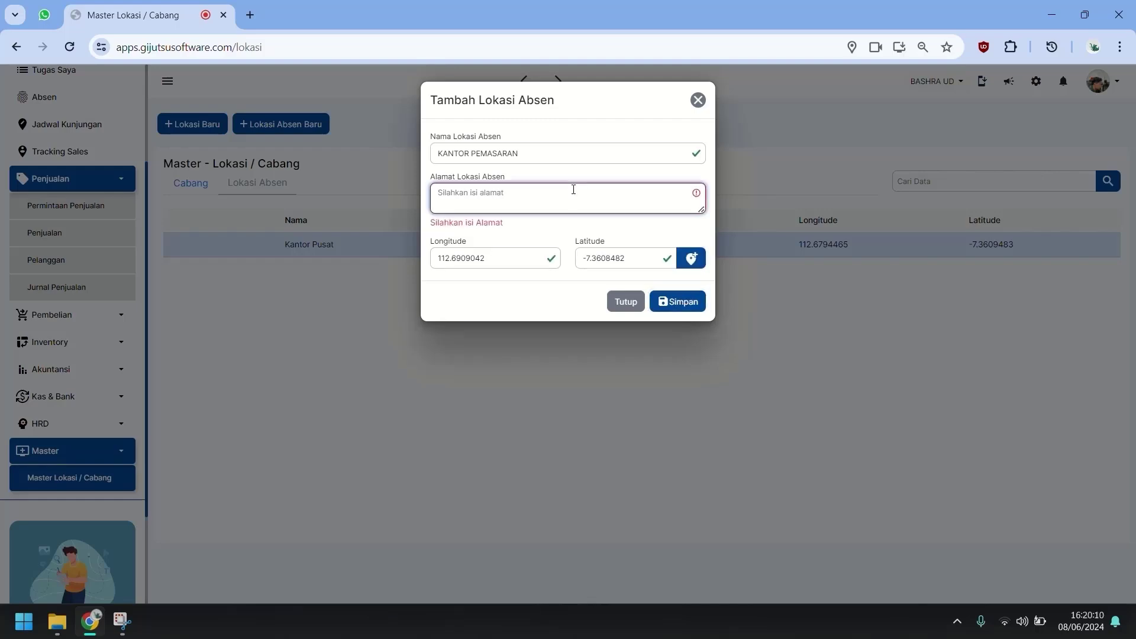
text(C)
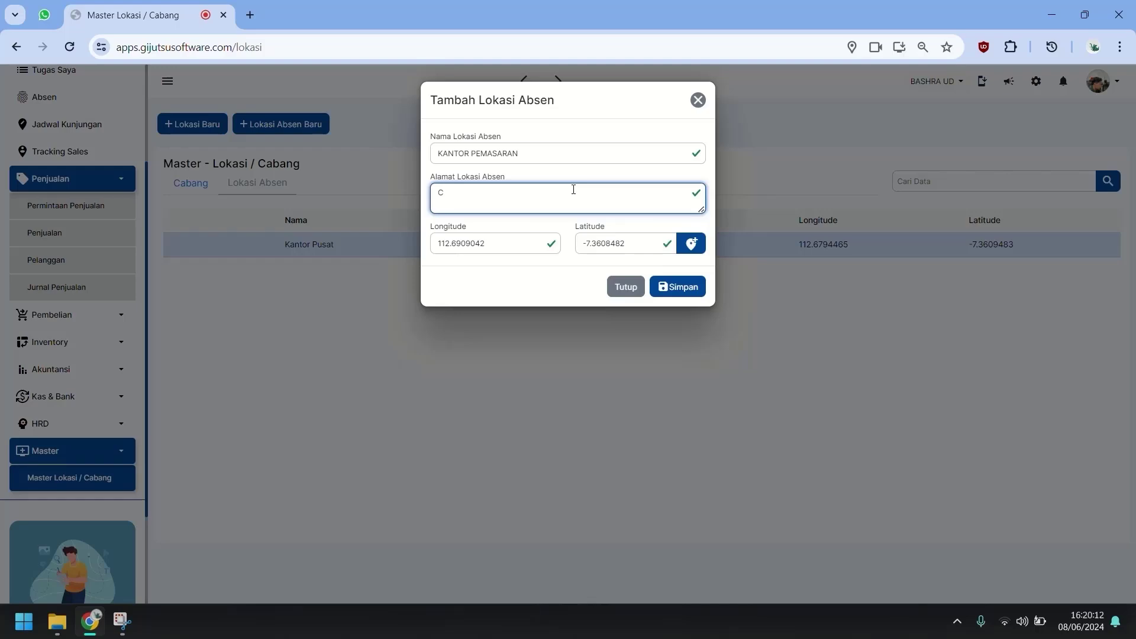
key(BackSpace)
text(Ka)
text(ntor Pemasar)
text(ran )
text(Candi)
click(688, 292)
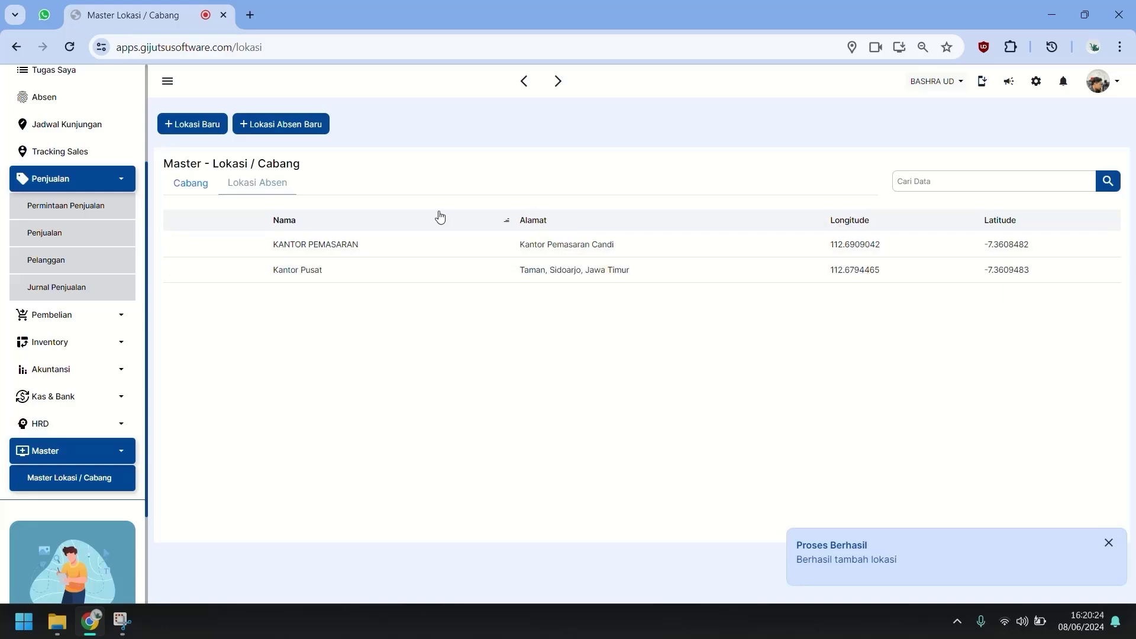
Load the test.gijutsusoftware.com login page in a new browser tab.
click(250, 11)
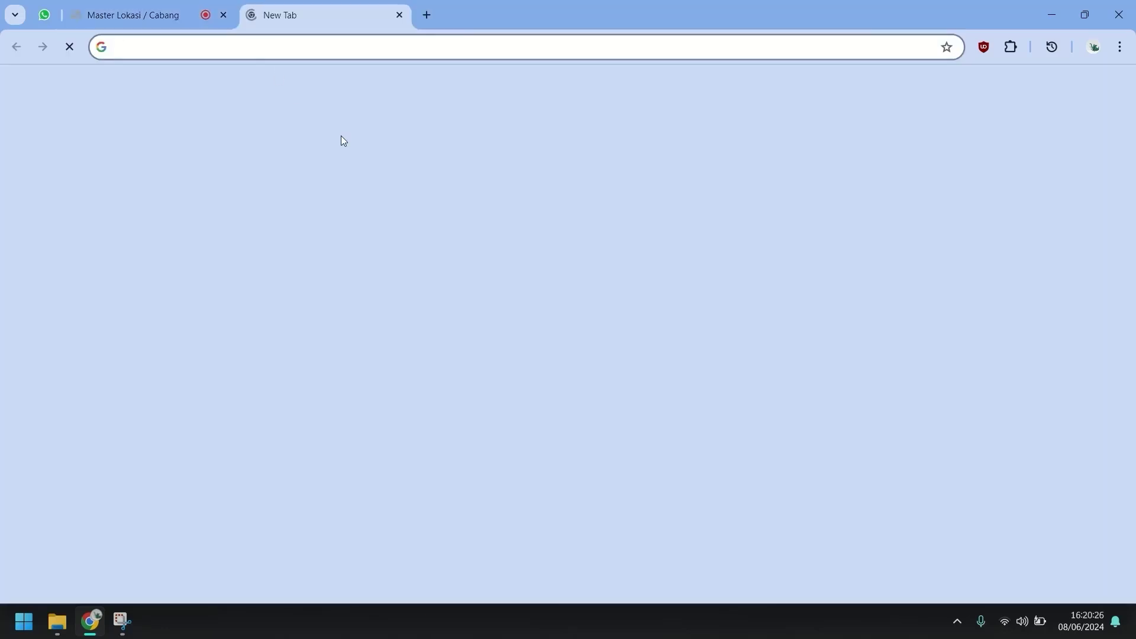
text(tes)
key(Return)
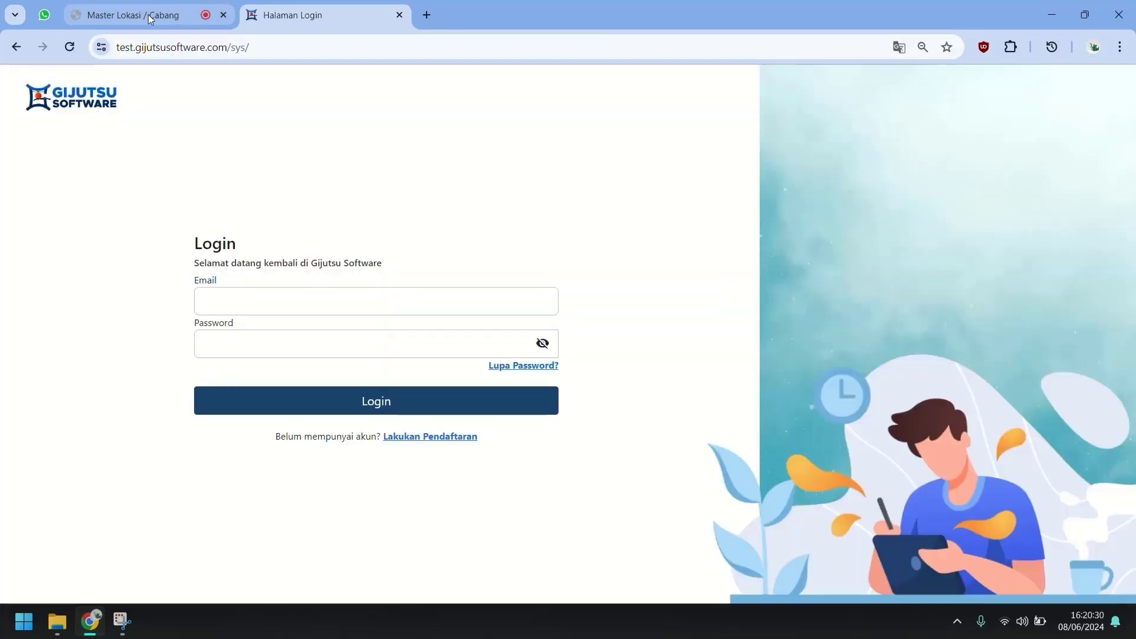
click(150, 18)
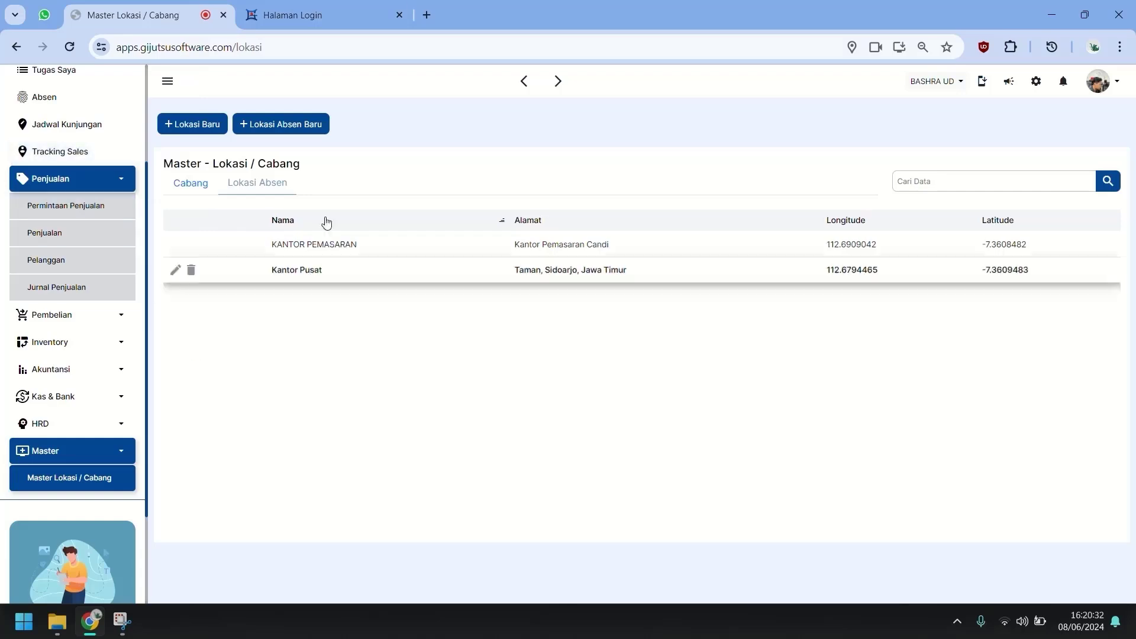
From the location master page, open HRD > Master Karyawan and edit SALES DEO's access rights.
click(339, 23)
click(140, 23)
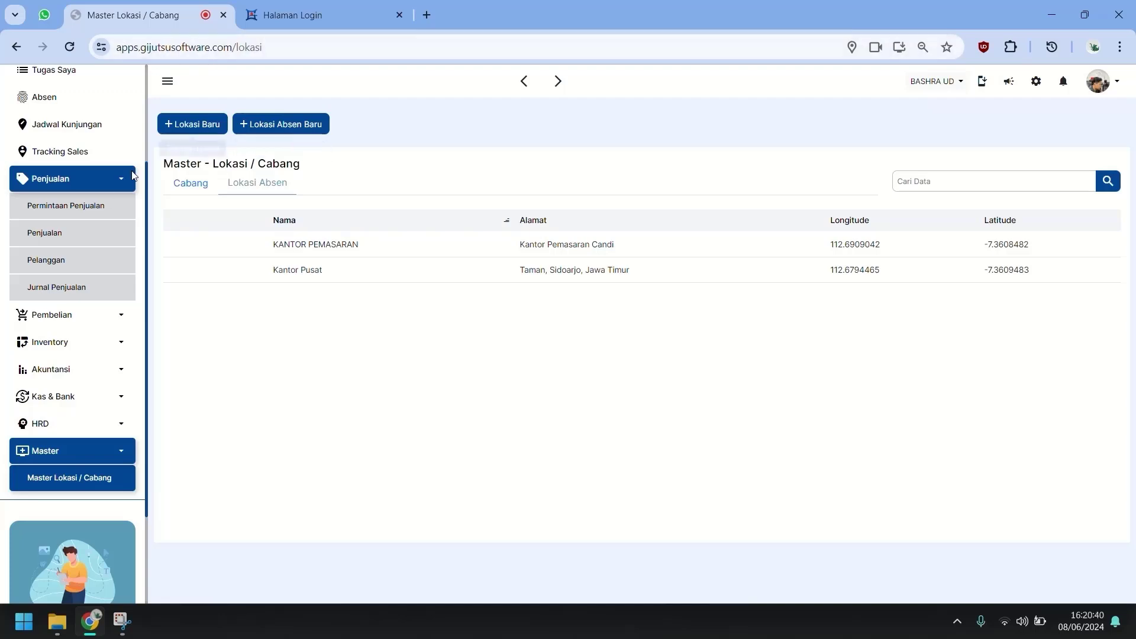
click(325, 19)
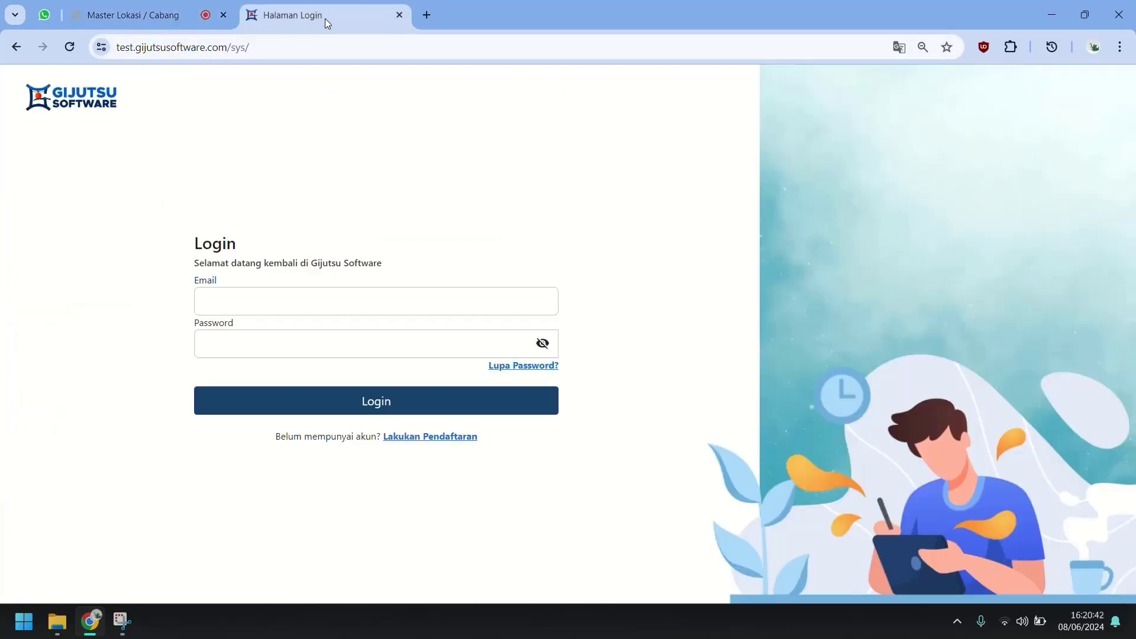
click(115, 18)
click(81, 426)
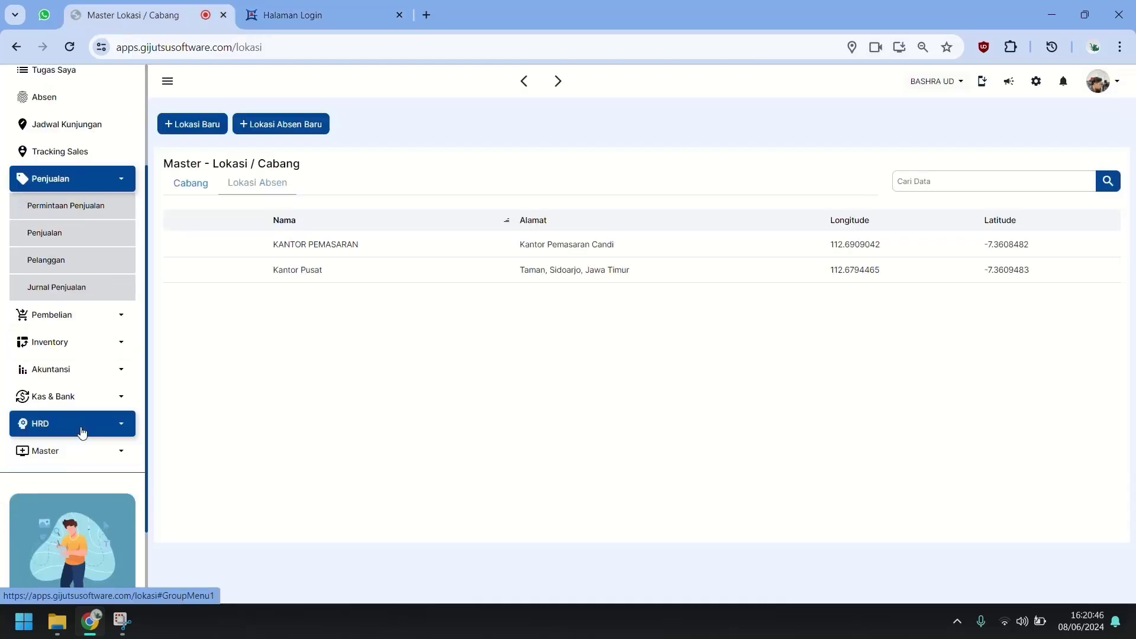
click(83, 455)
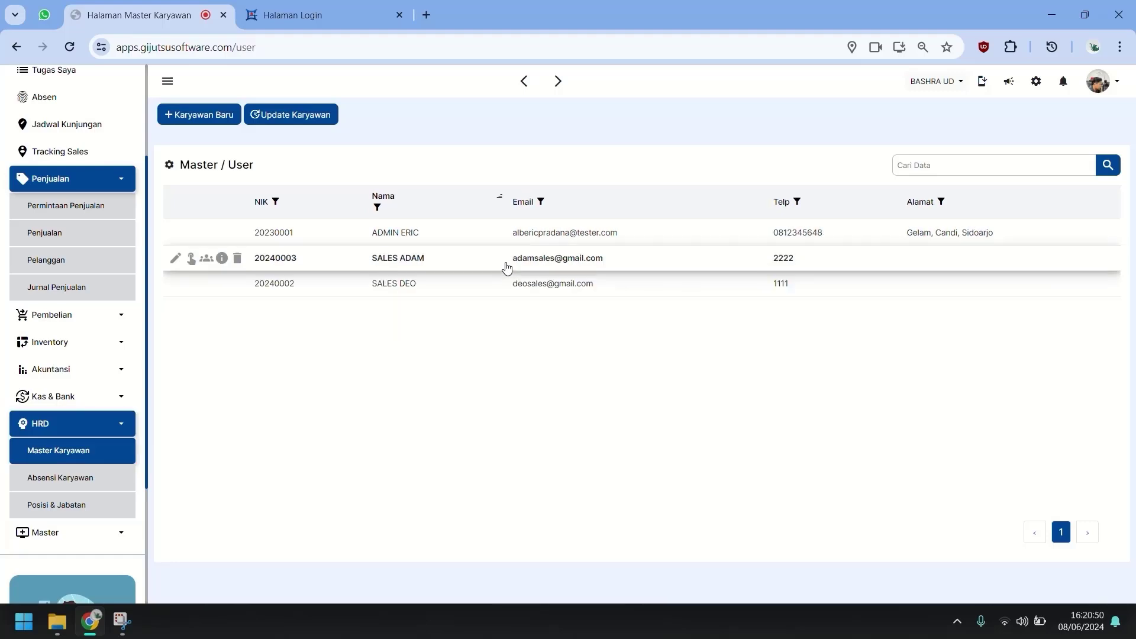
click(191, 282)
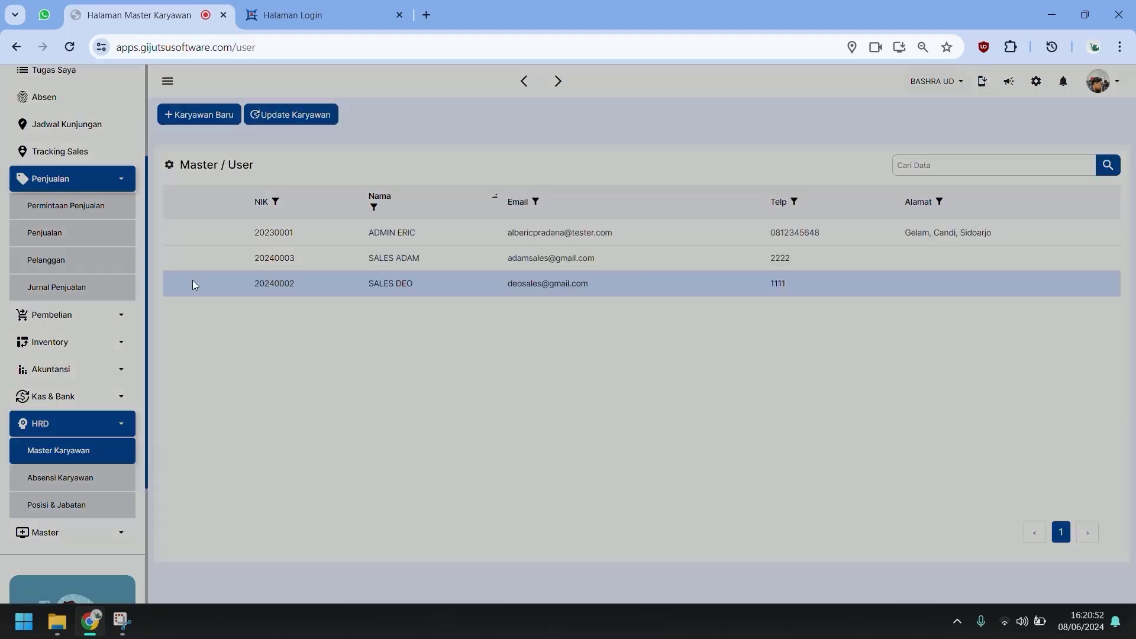
Review the main menu, sales, purchasing and production permission sections, leaving main-menu view unchecked.
click(466, 194)
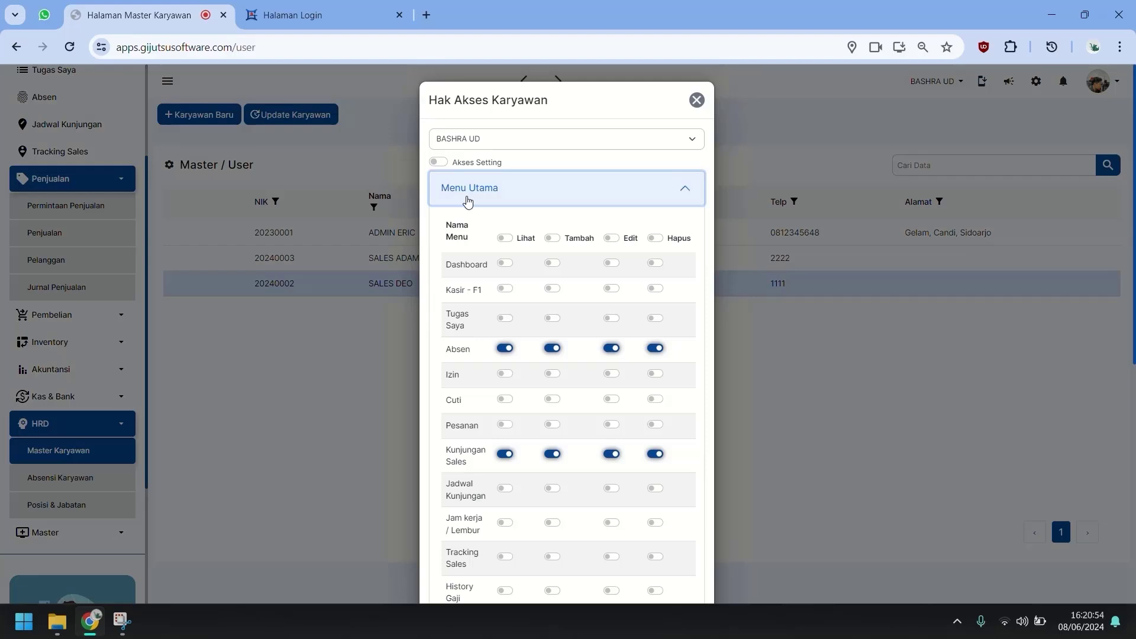
click(506, 243)
click(506, 244)
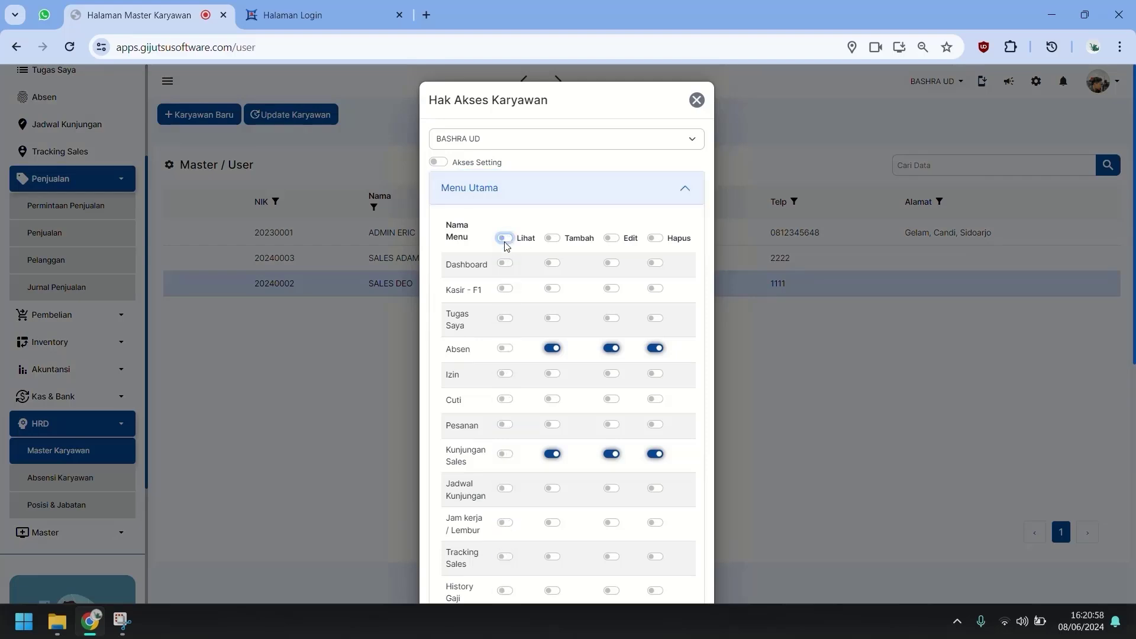
scroll(522, 388, down, 8)
click(522, 256)
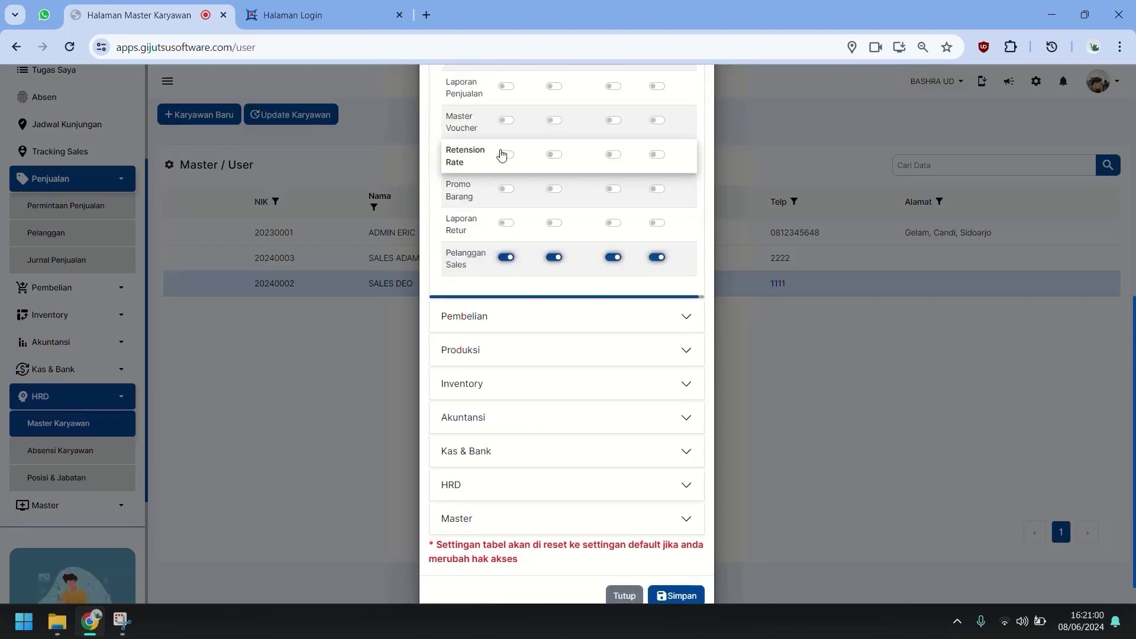
scroll(505, 152, up, 6)
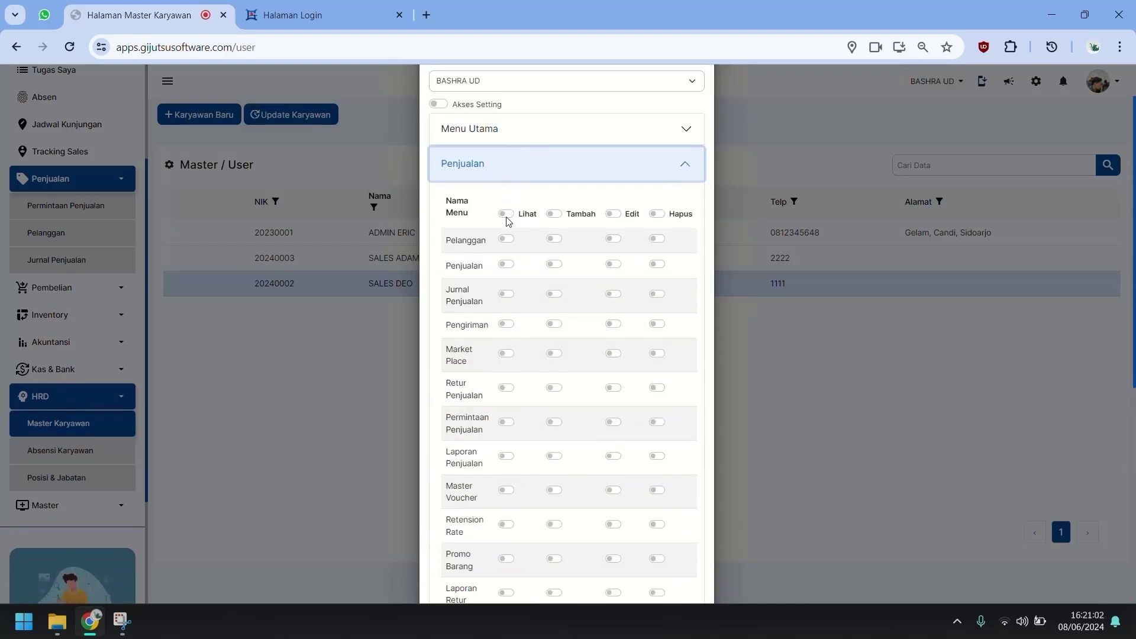
scroll(506, 308, down, 6)
click(521, 324)
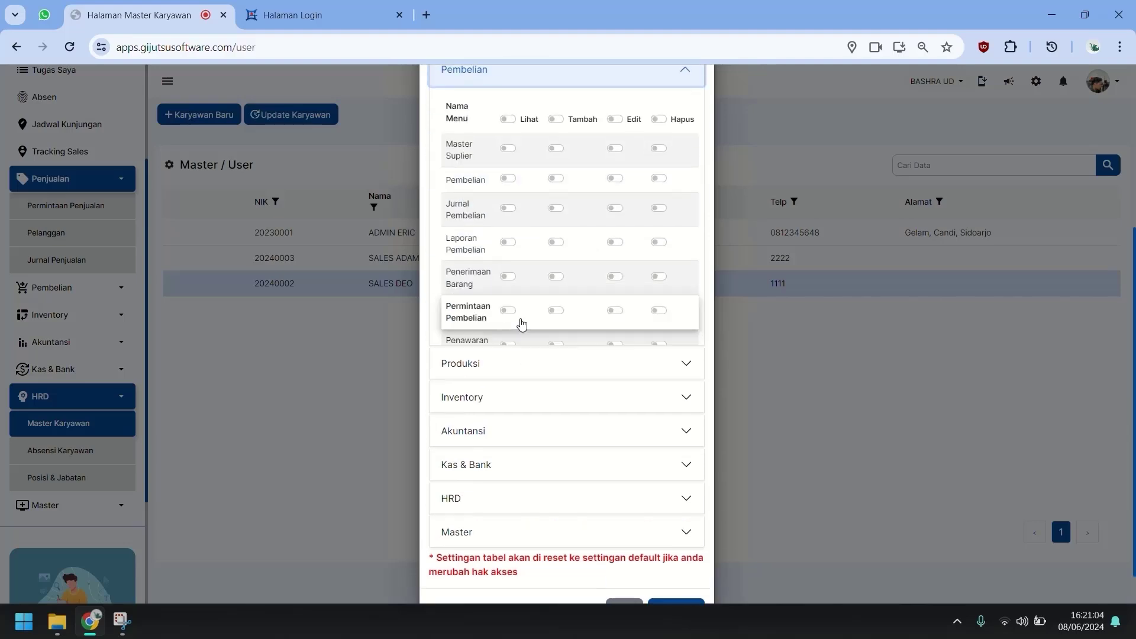
click(506, 412)
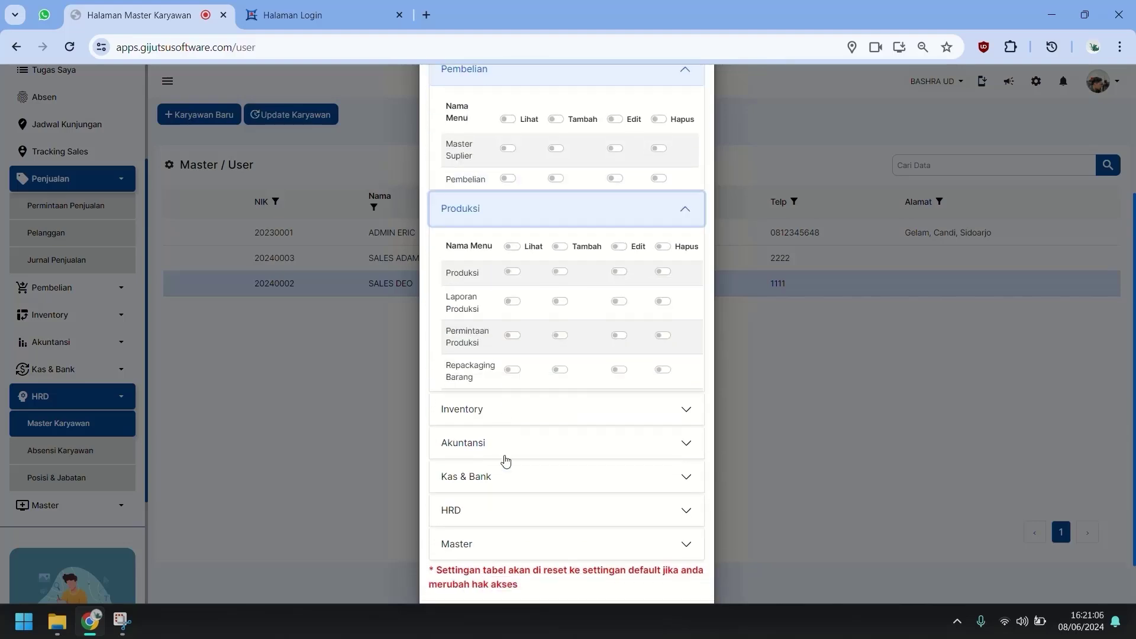
Expand the Inventory, Akuntansi, Kas & Bank, HRD and Master sections and save the access rights.
click(512, 401)
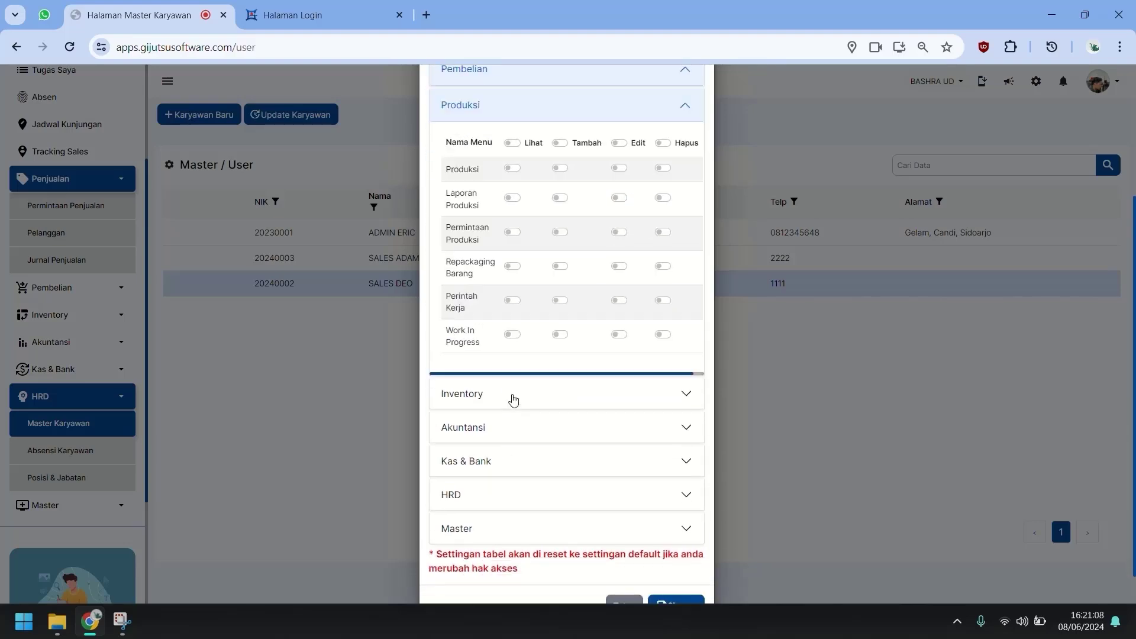
click(507, 392)
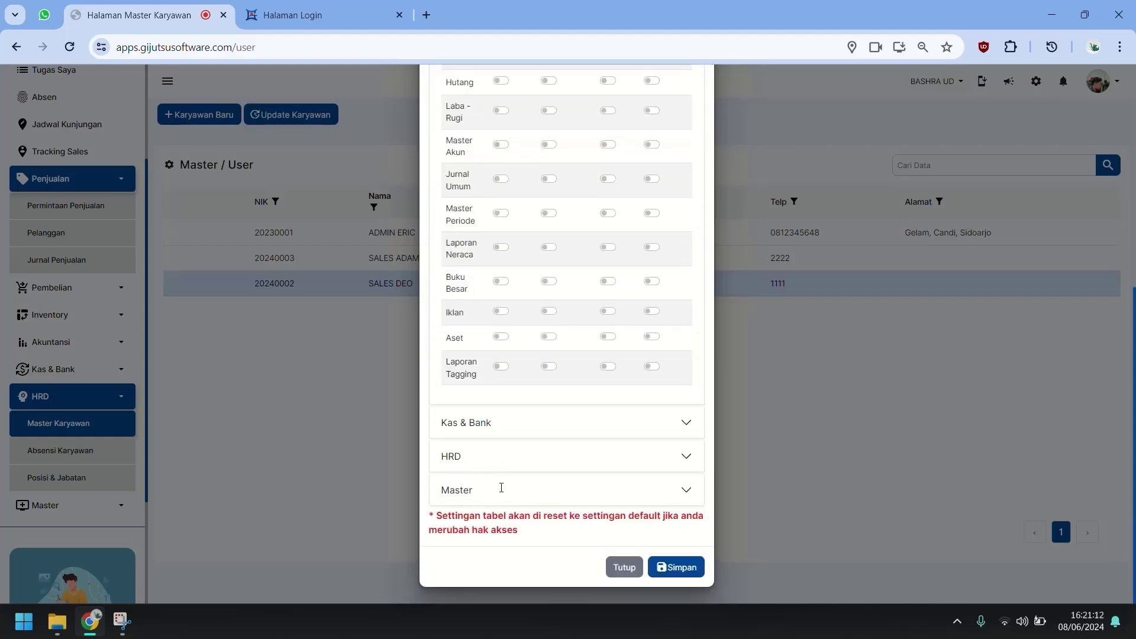
click(509, 426)
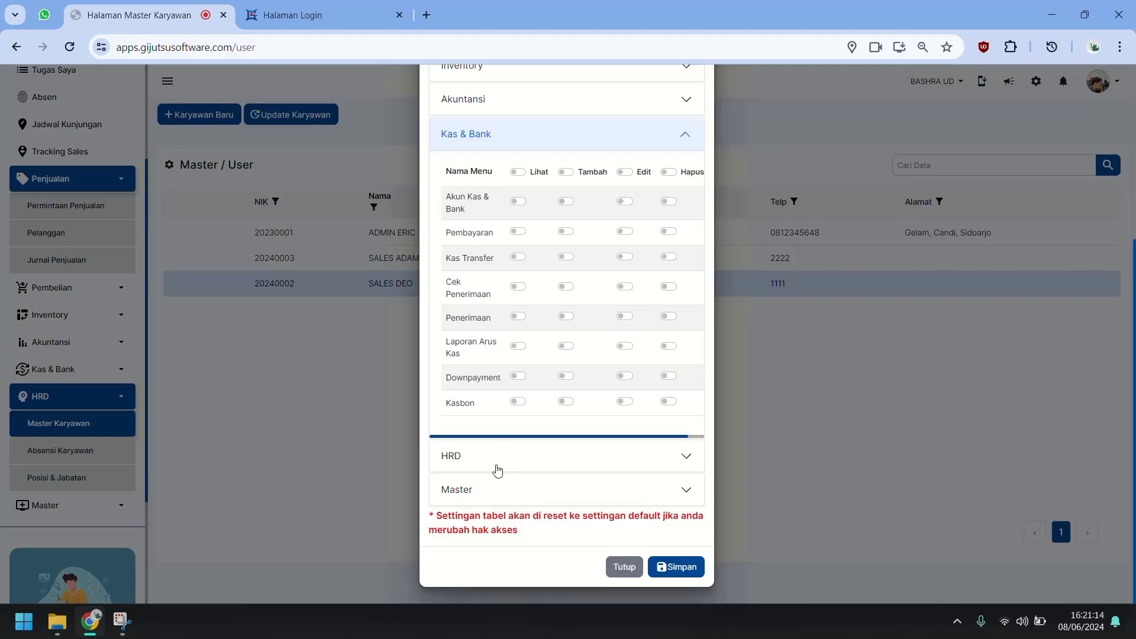
click(497, 470)
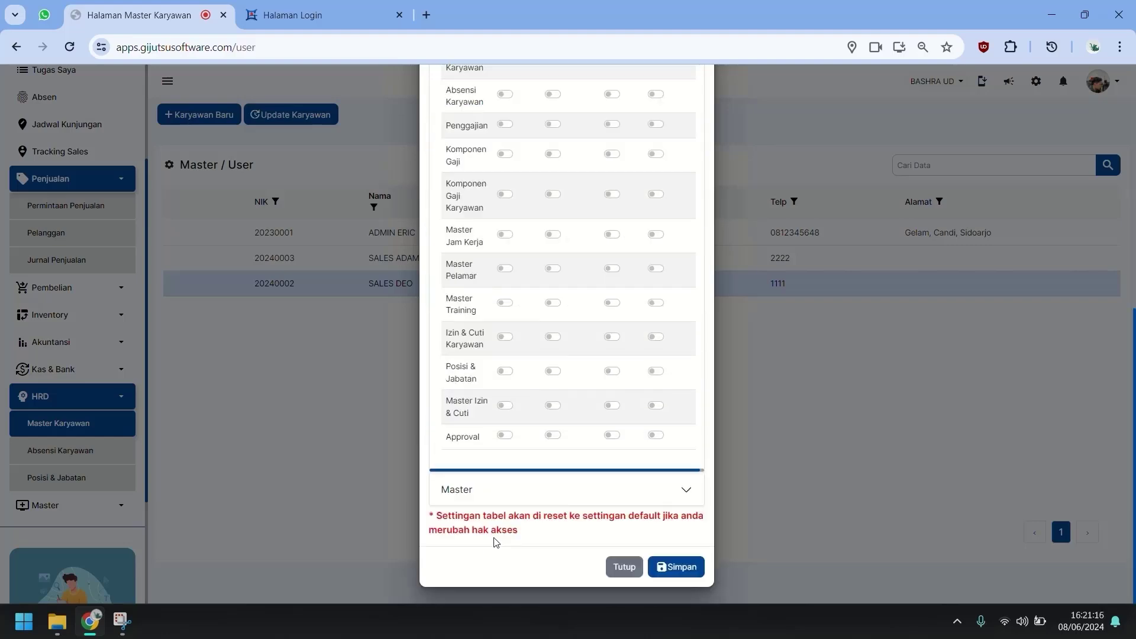
click(514, 490)
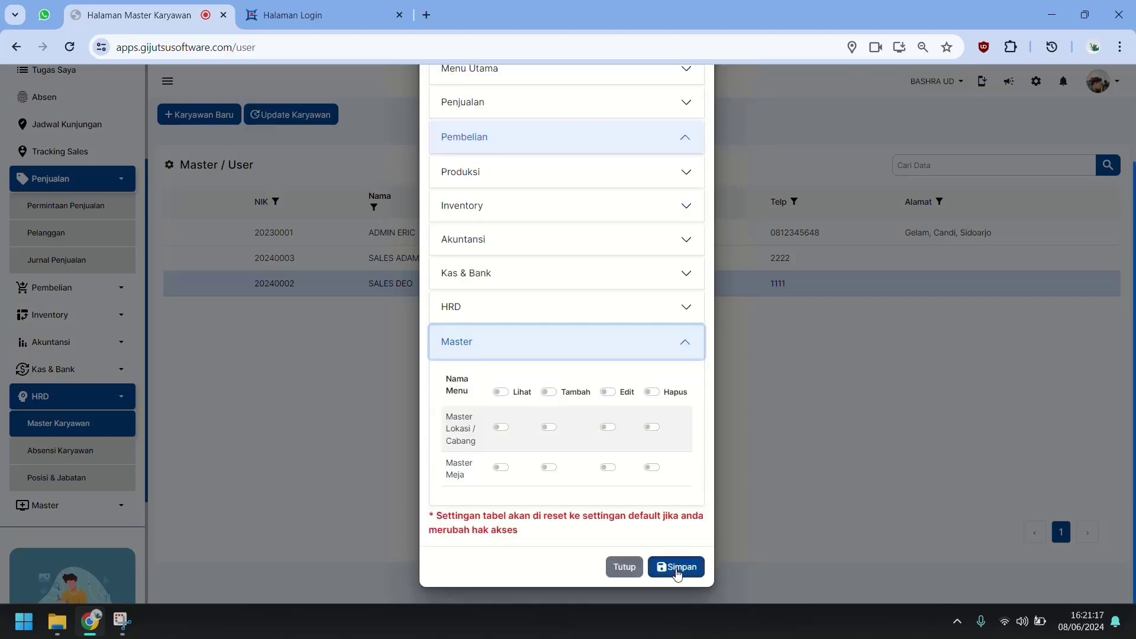
click(678, 573)
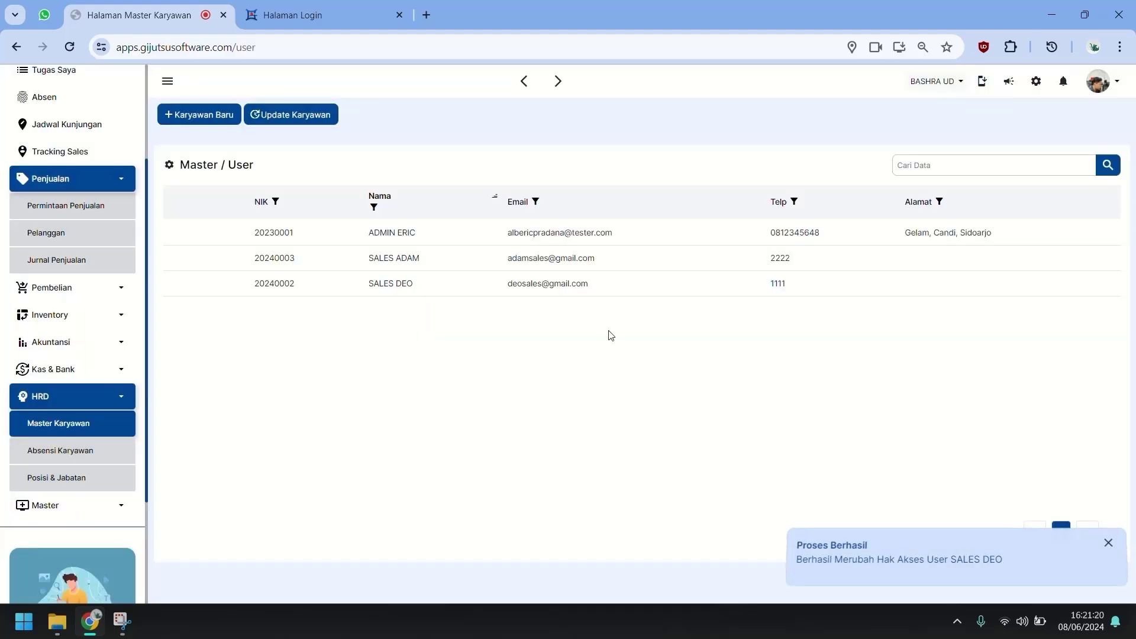
Try signing in with the first sales employee's e-mail and password, which returns a no-access error.
drag(595, 288, 508, 289)
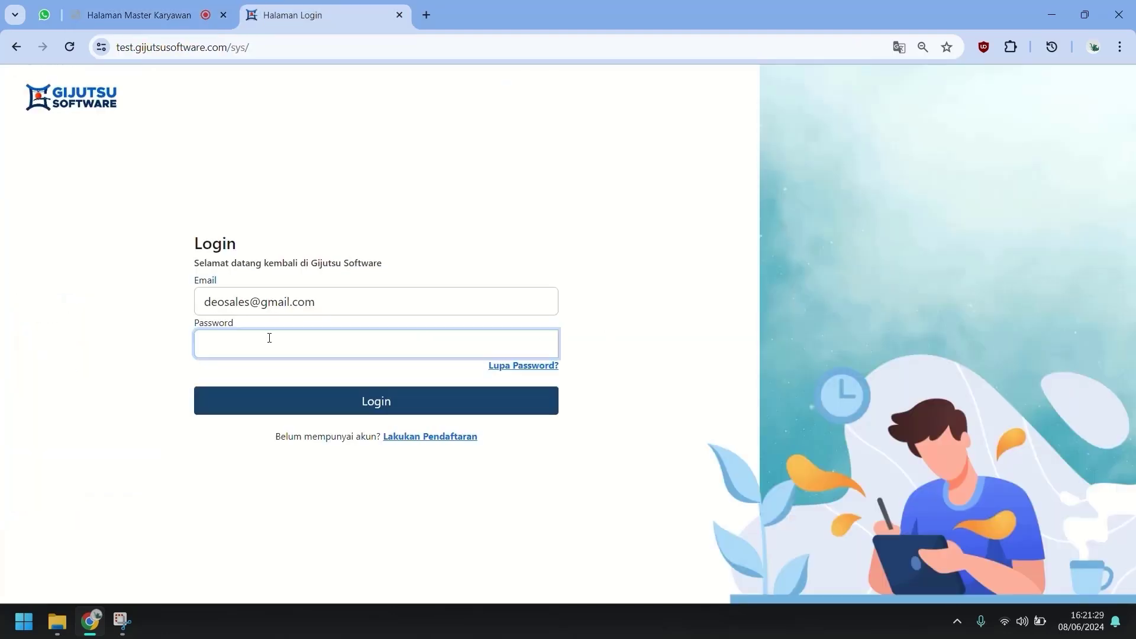
text(12345678)
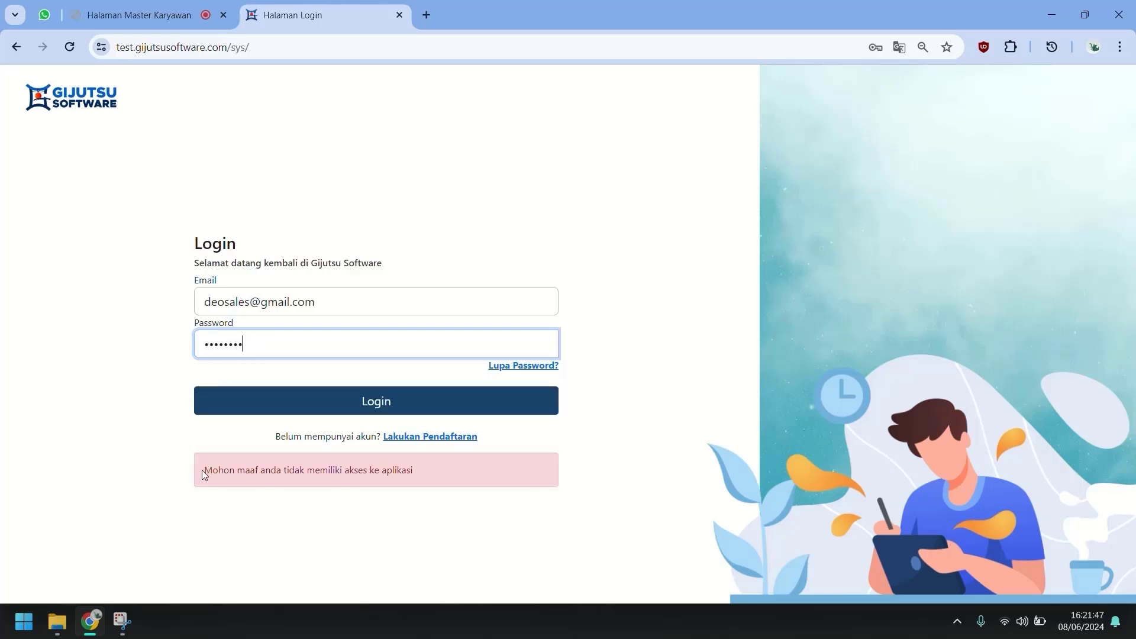
drag(201, 470, 416, 474)
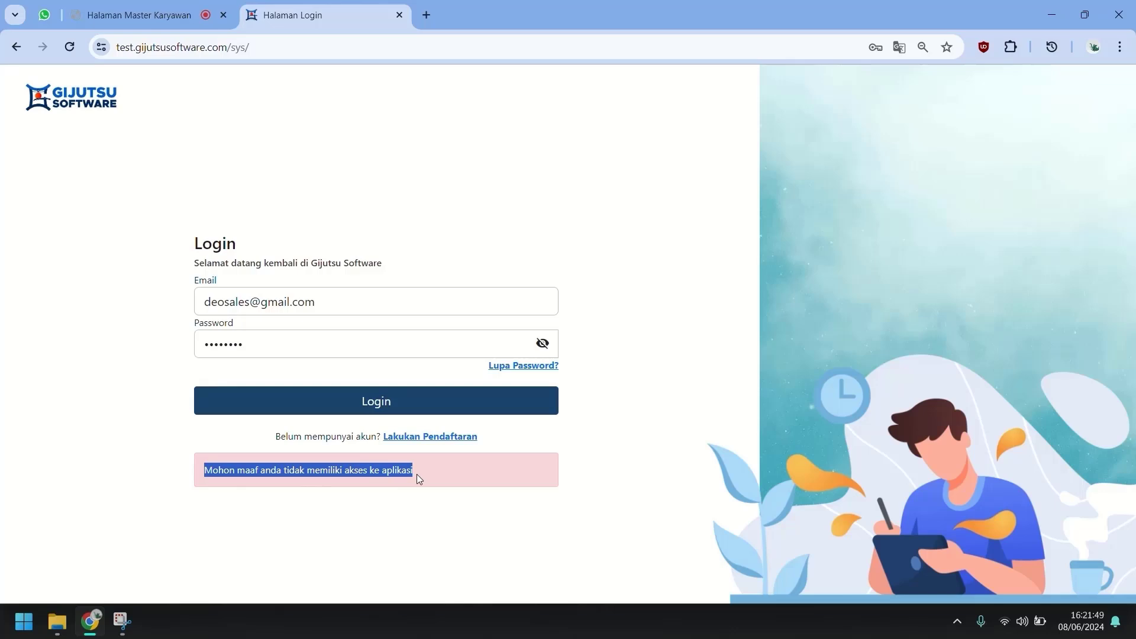
click(510, 532)
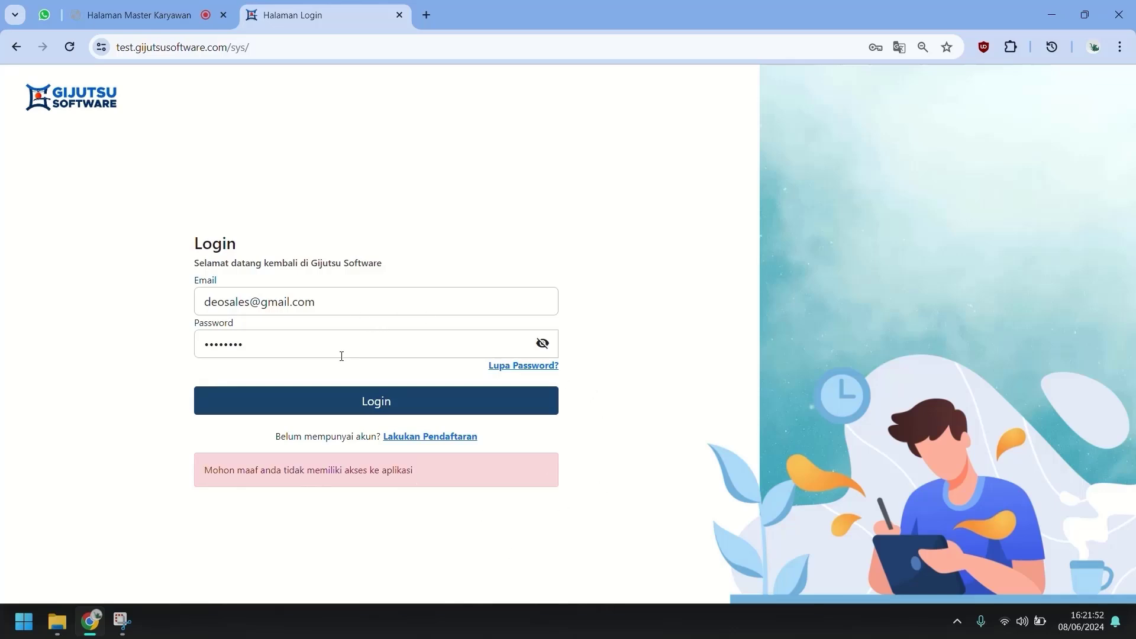
Paste the other sales employee's e-mail into the login field, remove the leading space, and log in.
click(136, 15)
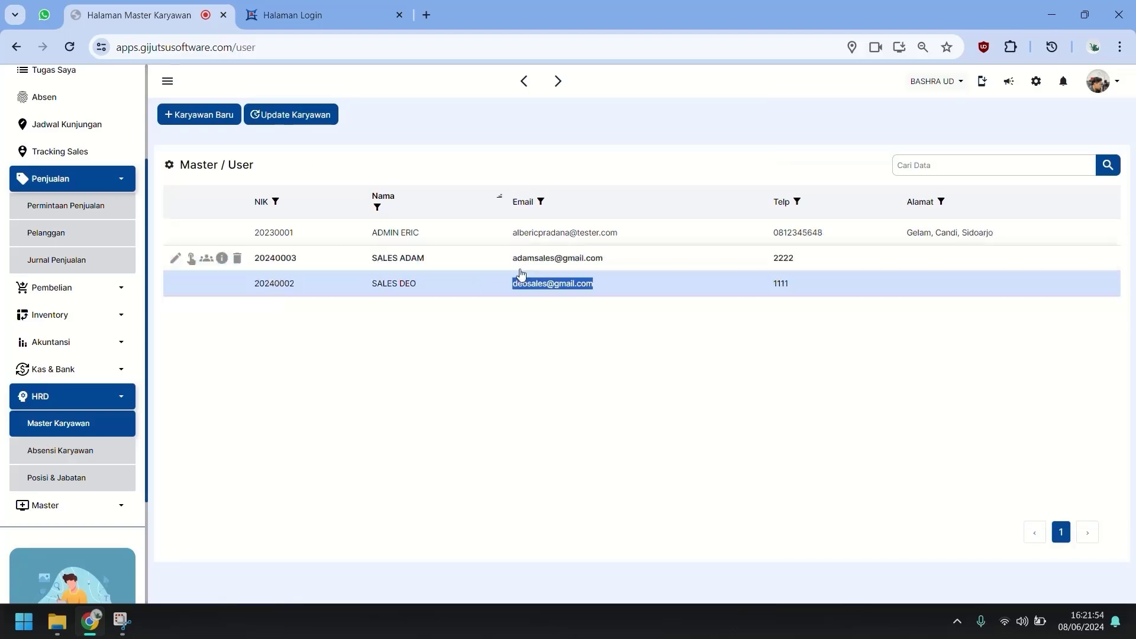
drag(509, 263, 605, 269)
key(ctrl+c)
click(319, 14)
drag(334, 302, 108, 287)
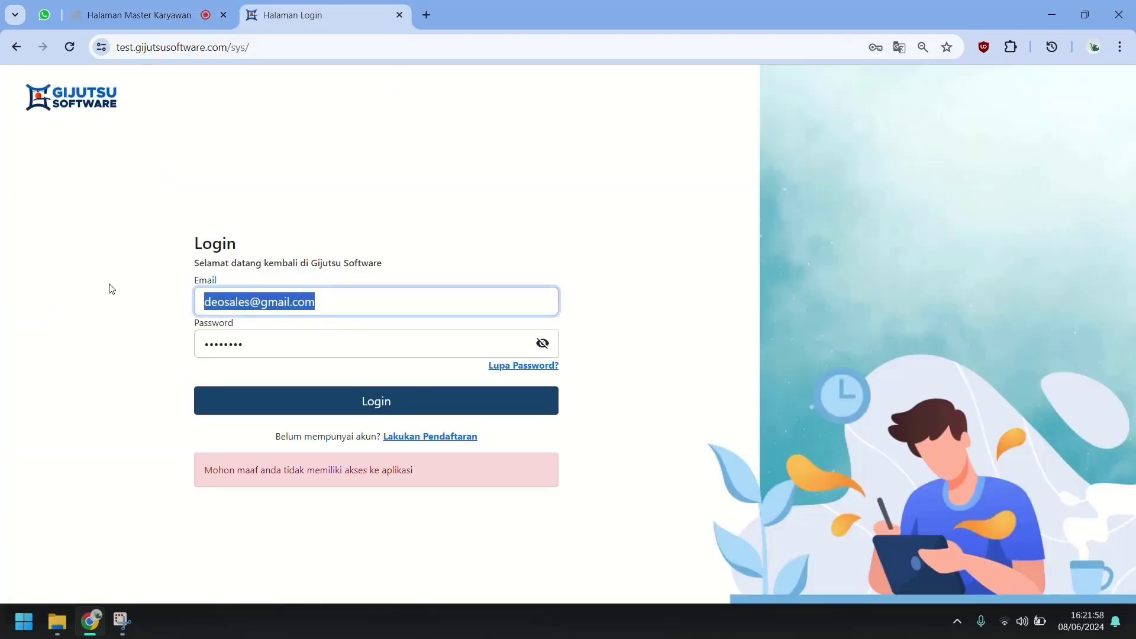
key(ctrl+v)
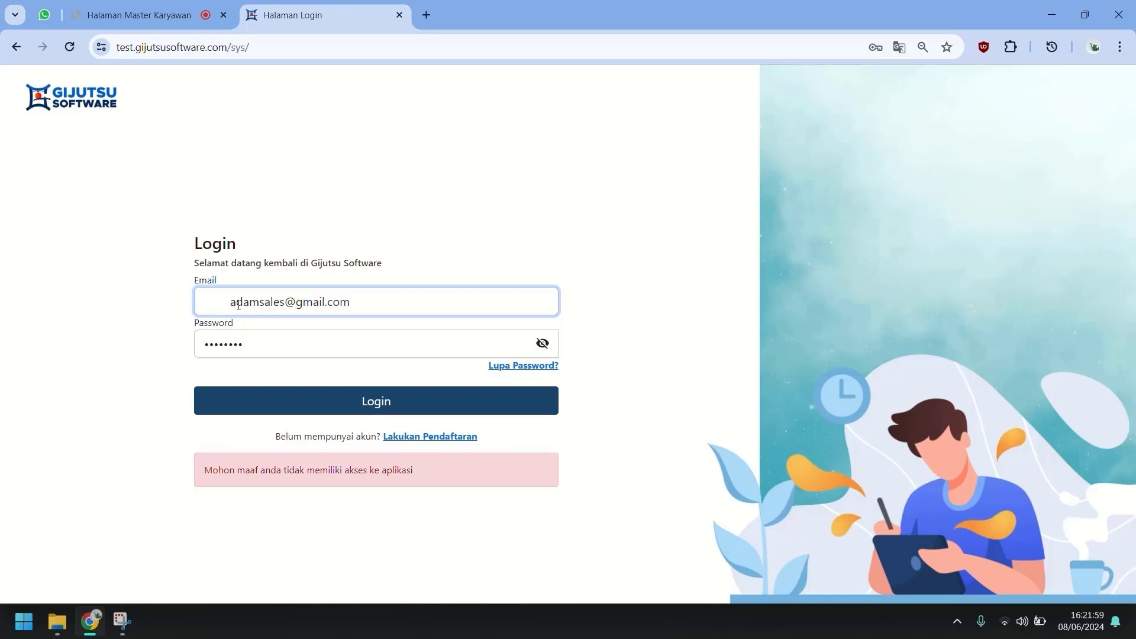
drag(231, 303, 124, 309)
key(BackSpace)
key(Tab)
key(Return)
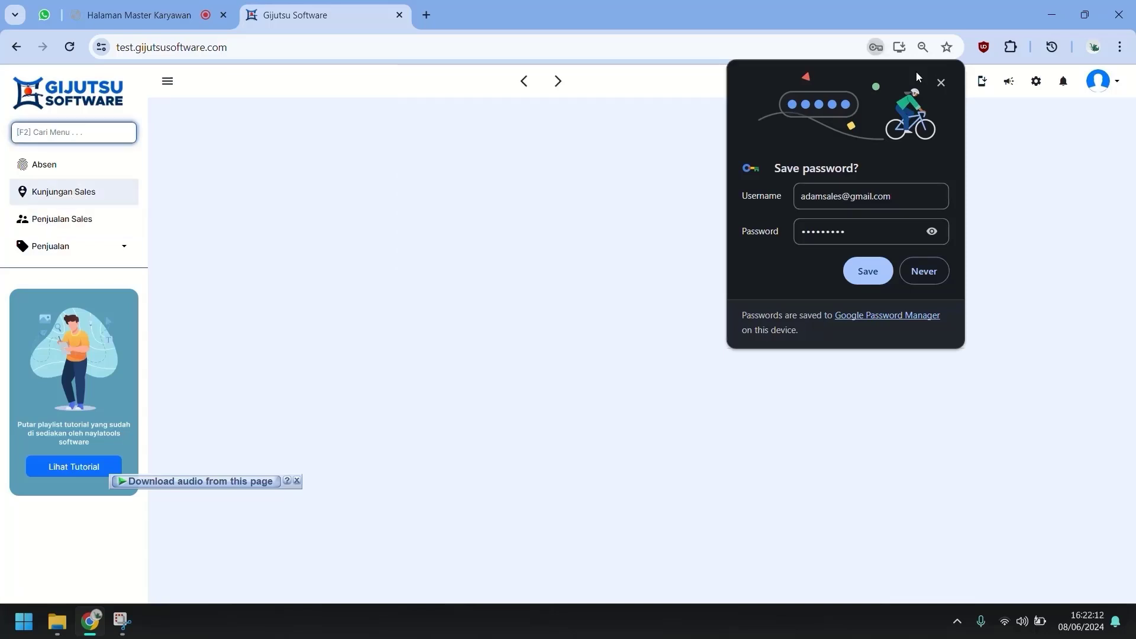
Dismiss the save-password prompt and browse the sales menus to reach Penjualan > Pelanggan Sales.
click(941, 82)
click(98, 177)
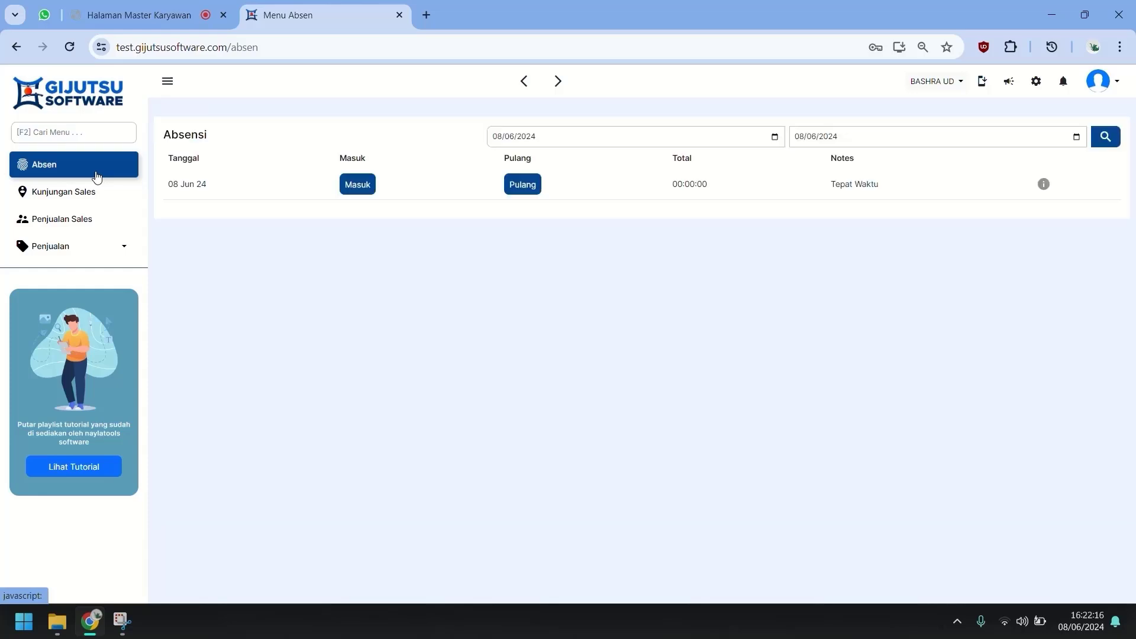
click(95, 192)
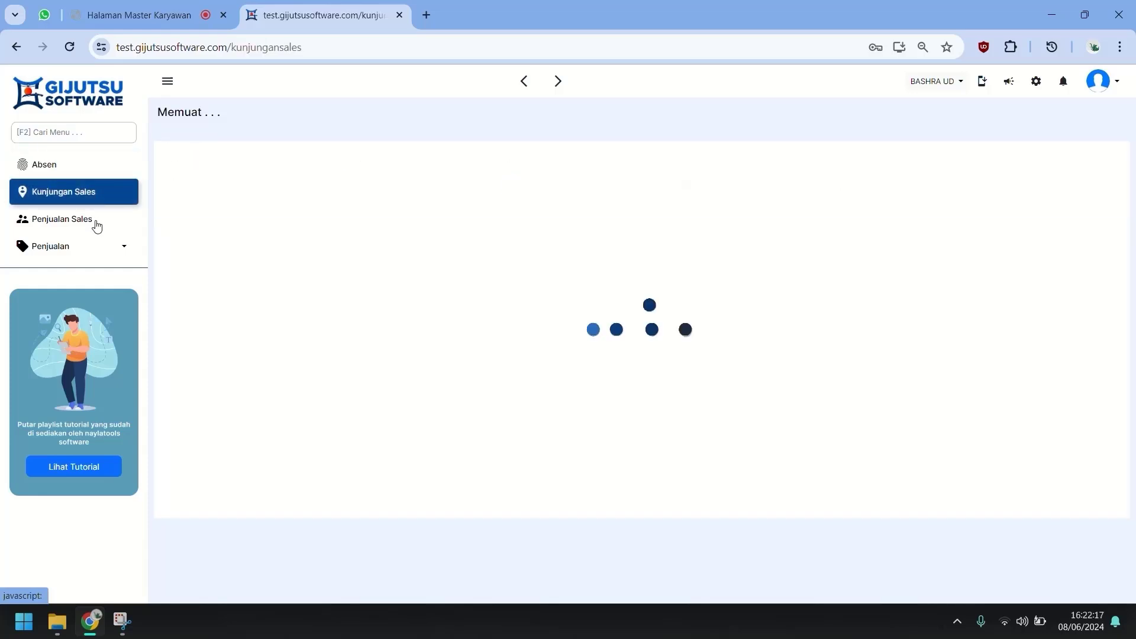
click(97, 226)
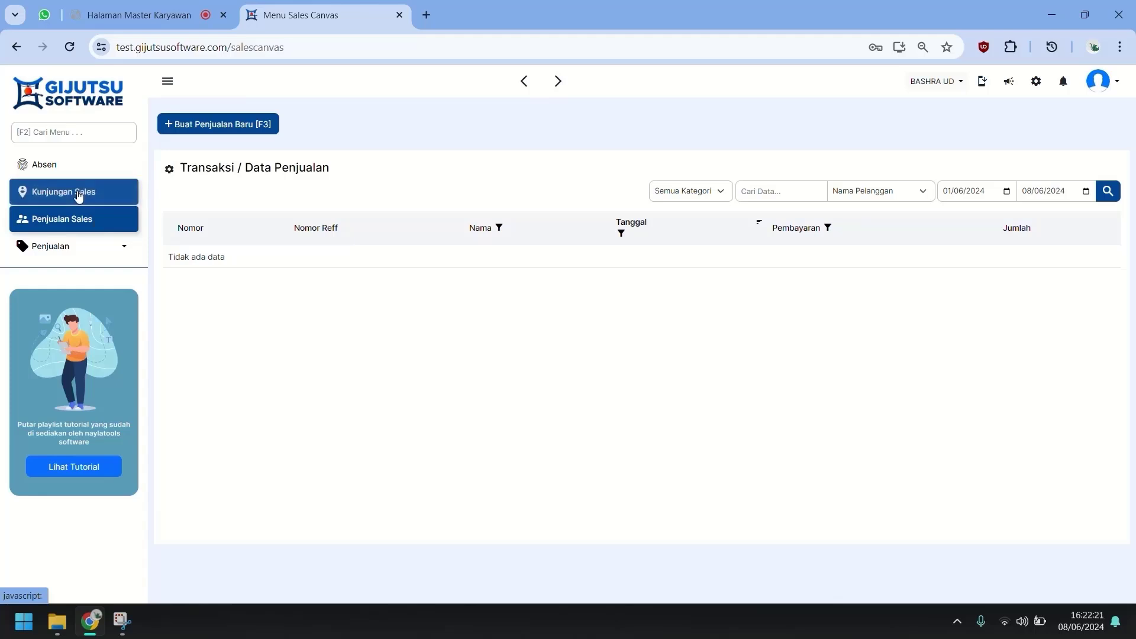
click(59, 245)
click(76, 274)
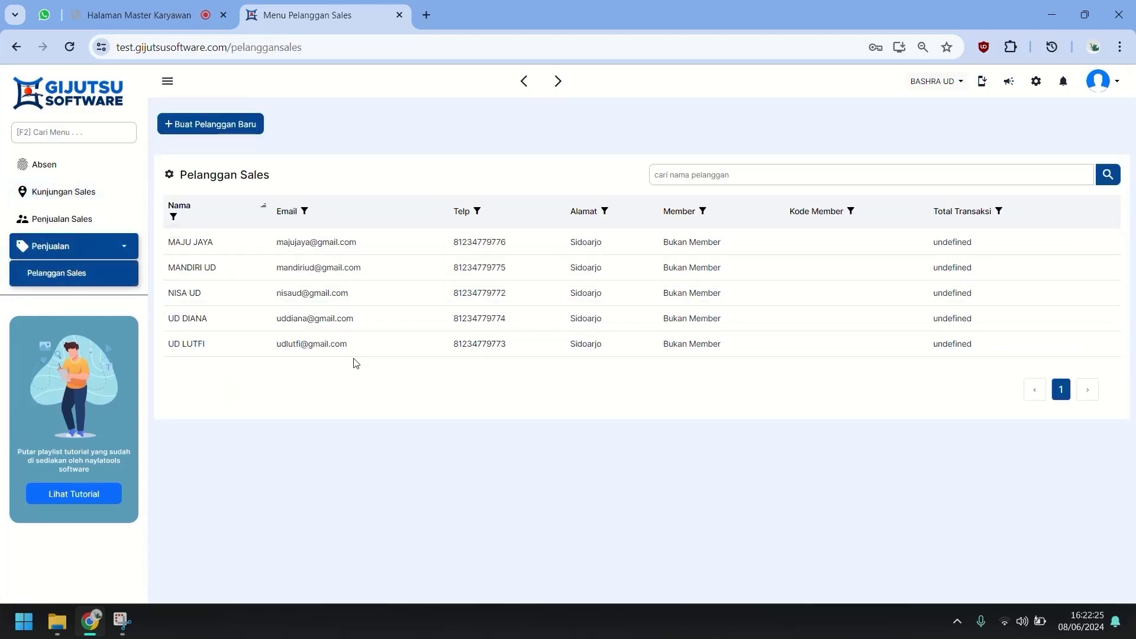
Turn on the Piutang column in the customer table settings, save, and return to Absen.
click(171, 176)
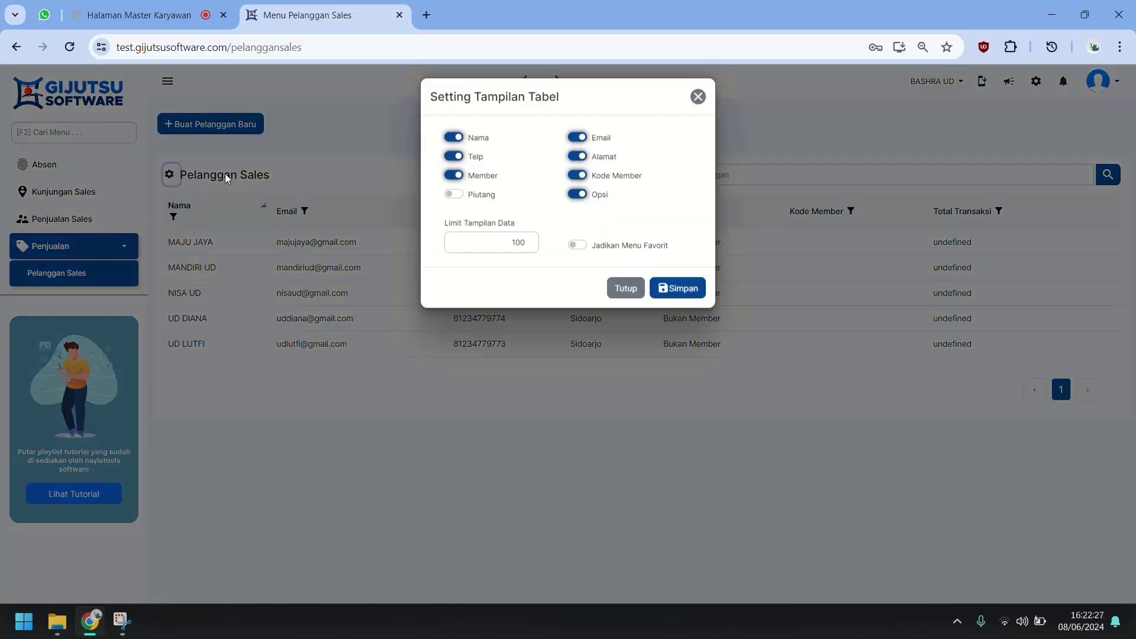
click(453, 197)
click(684, 300)
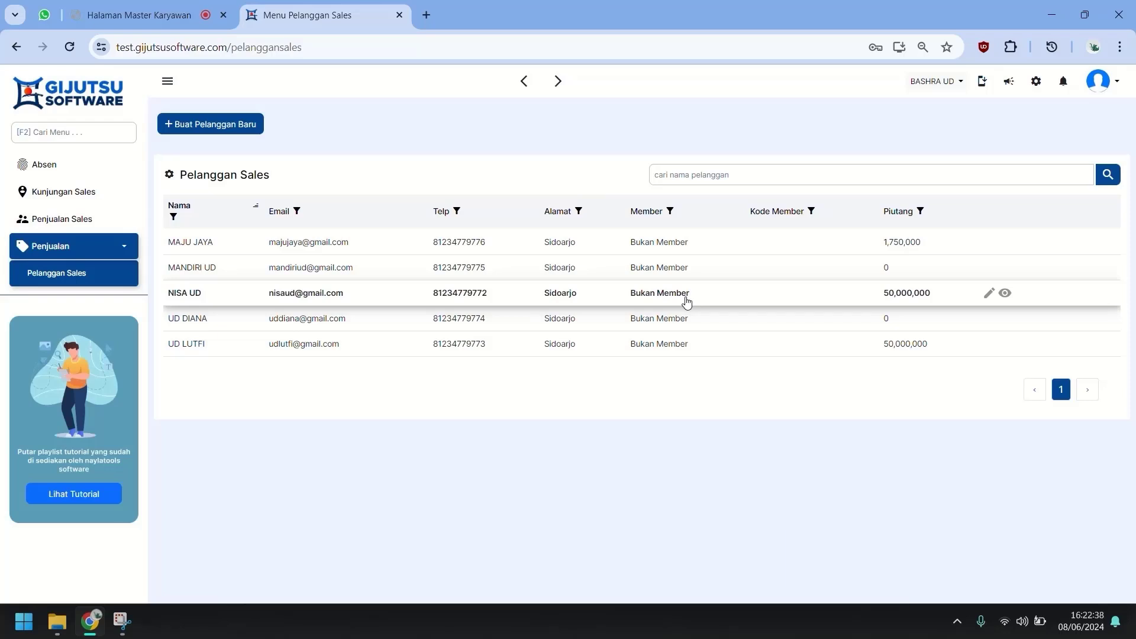
click(93, 205)
click(72, 173)
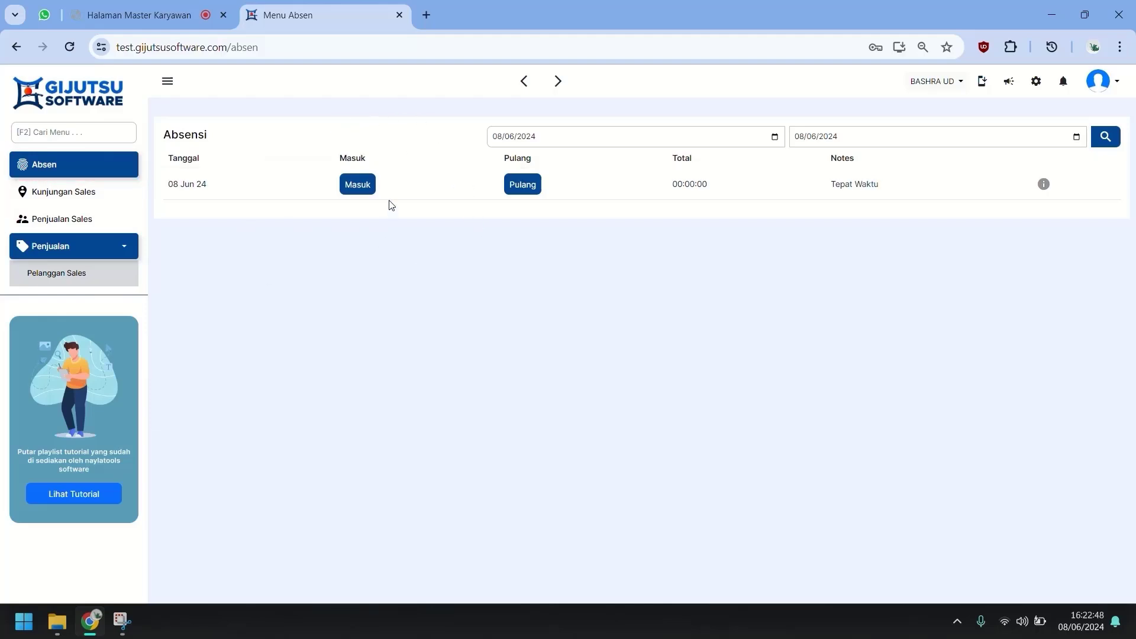
Attempt a photo clock-in at Kantor Pusat, which shows a 1265 distance and won't save.
click(364, 184)
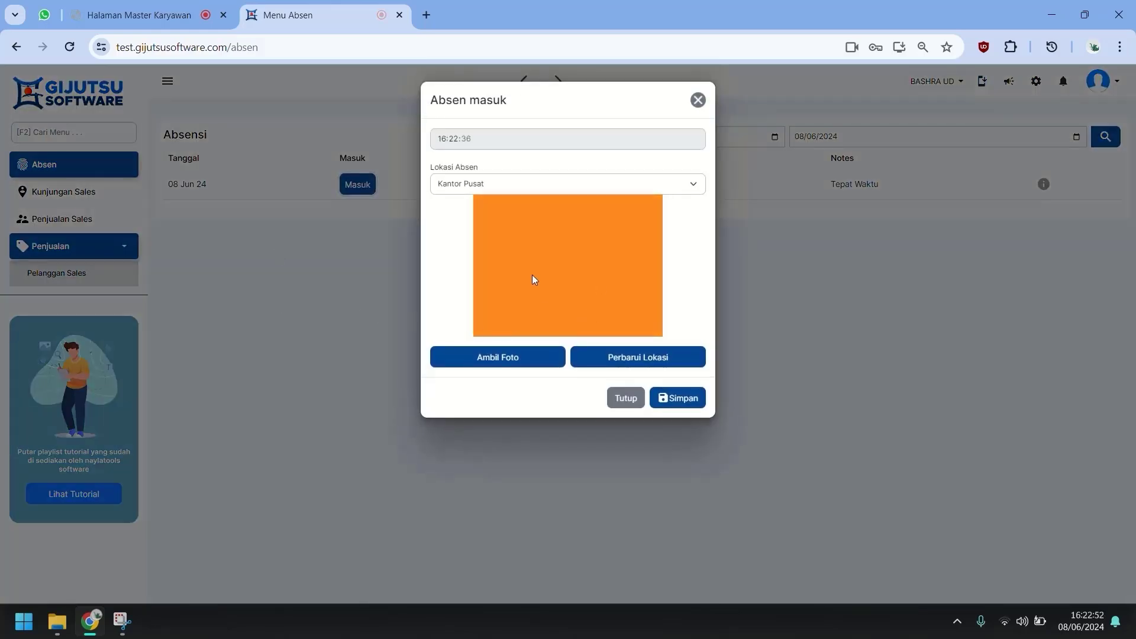
click(516, 359)
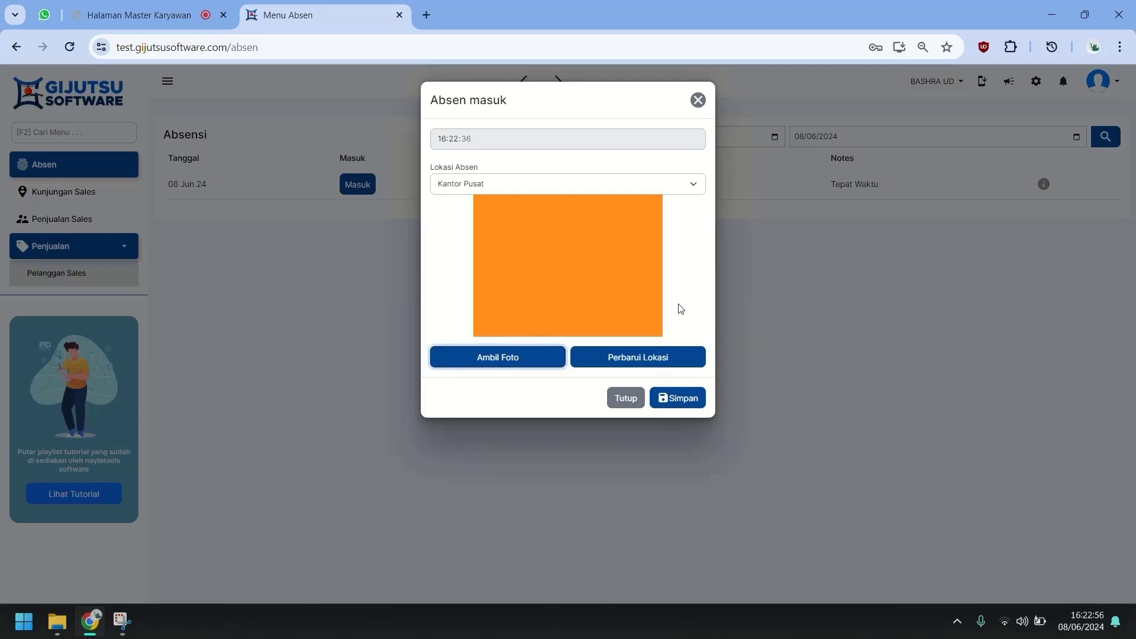
click(673, 183)
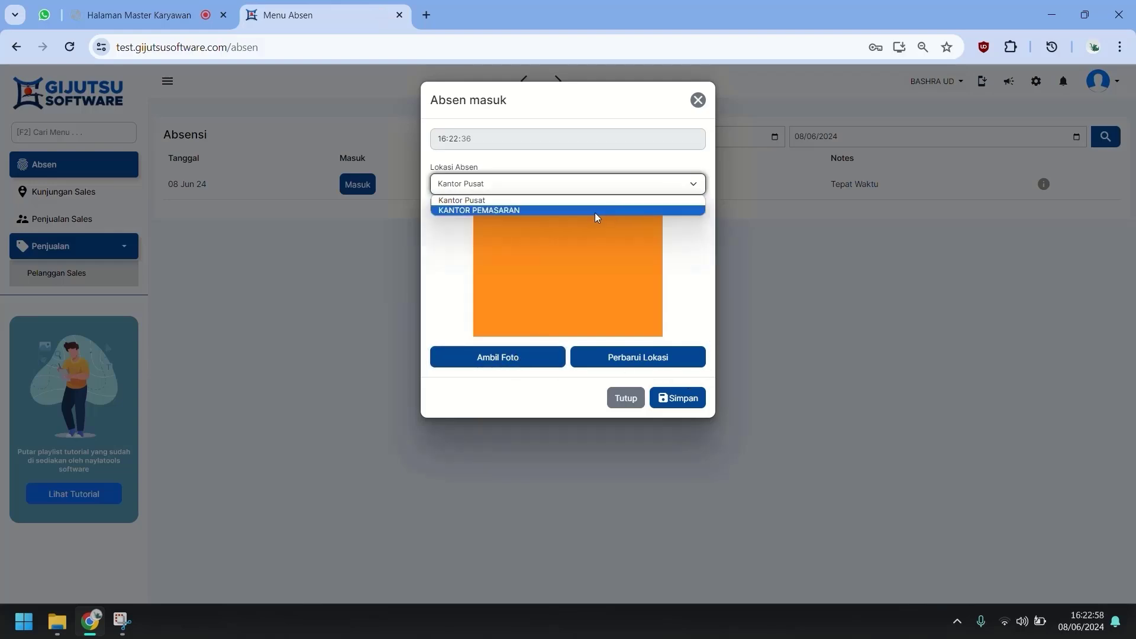
click(536, 200)
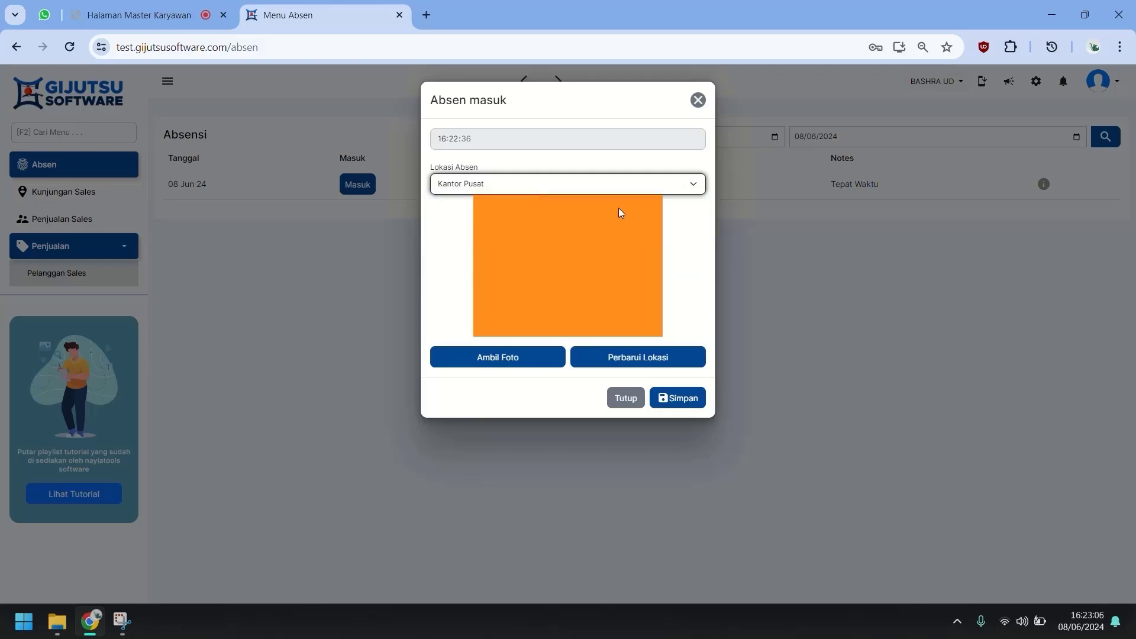
click(630, 360)
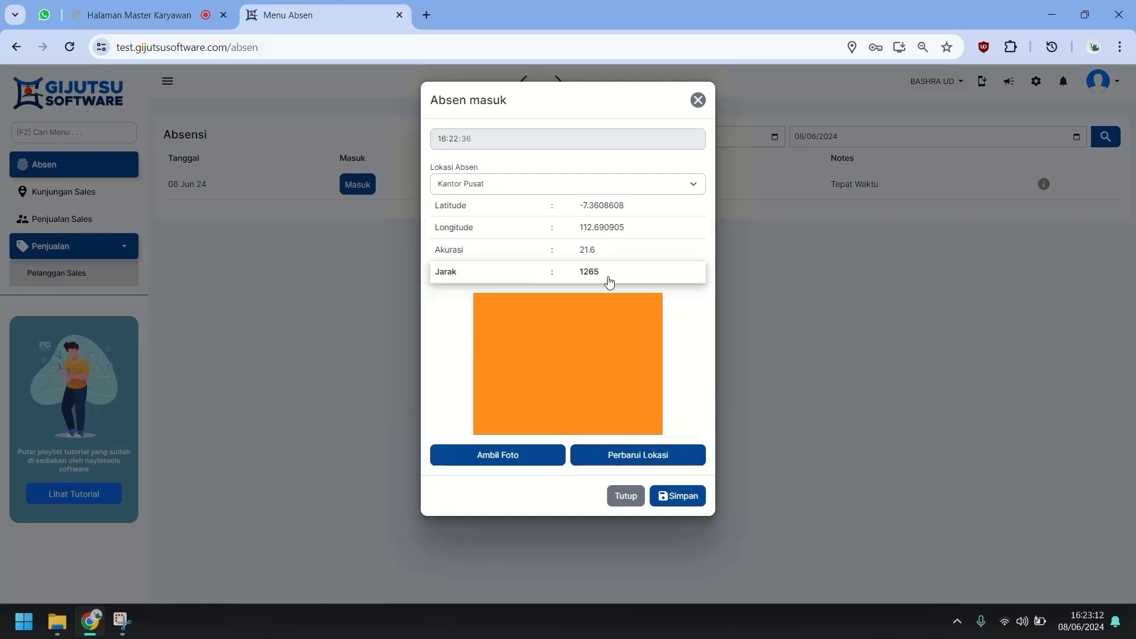
drag(578, 273, 616, 273)
click(670, 497)
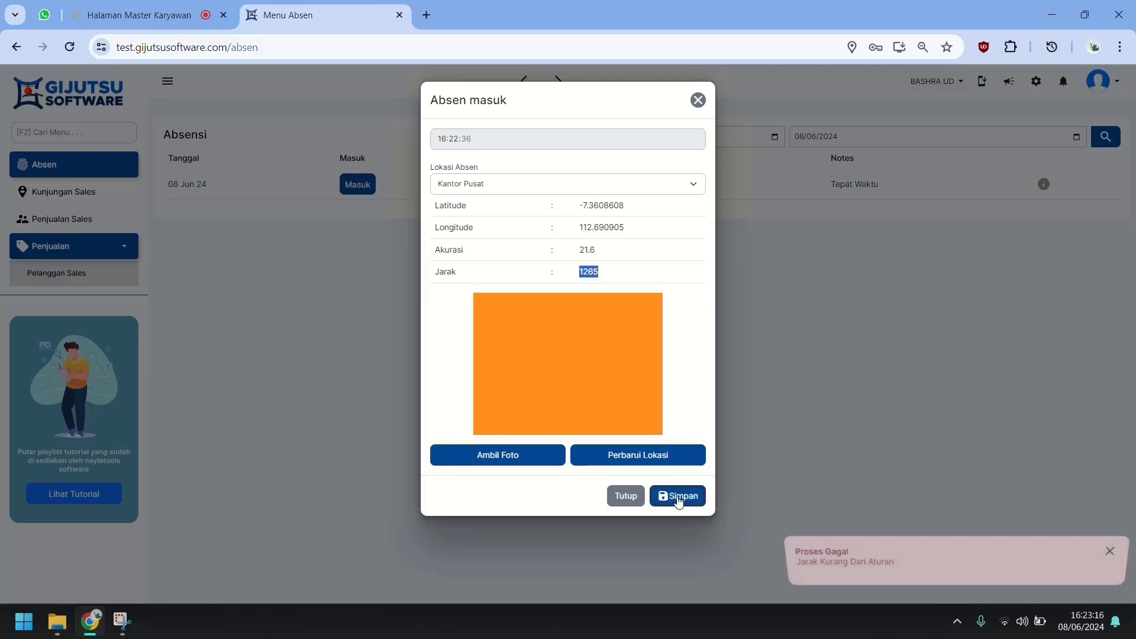
click(830, 564)
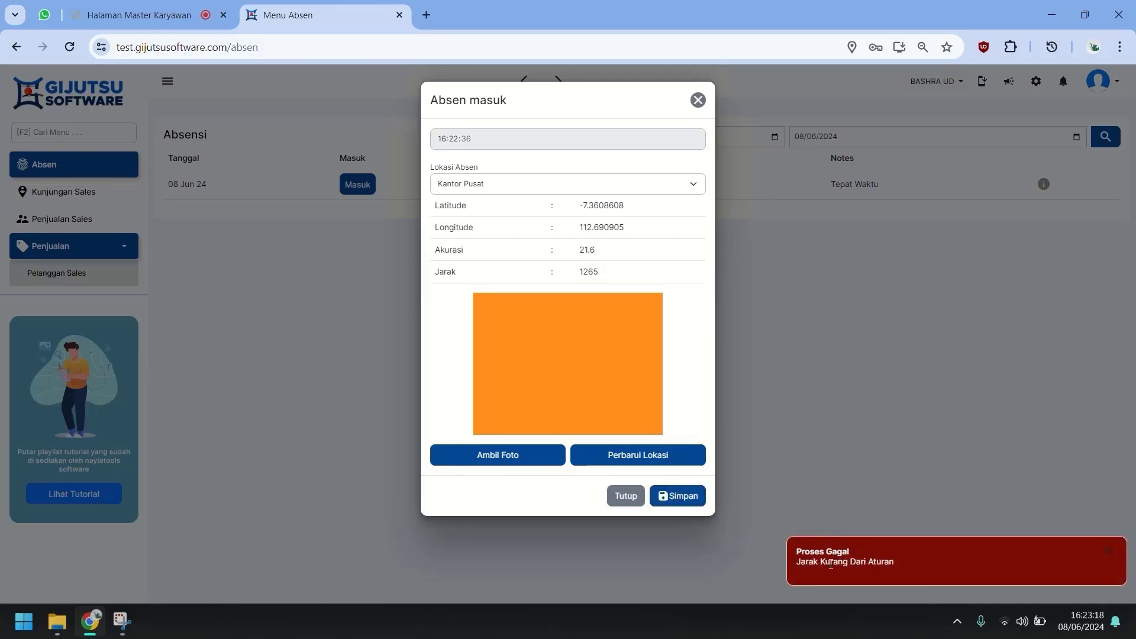
Switch the attendance location to KANTOR PEMASARAN and refresh so the distance drops to 1.
click(520, 184)
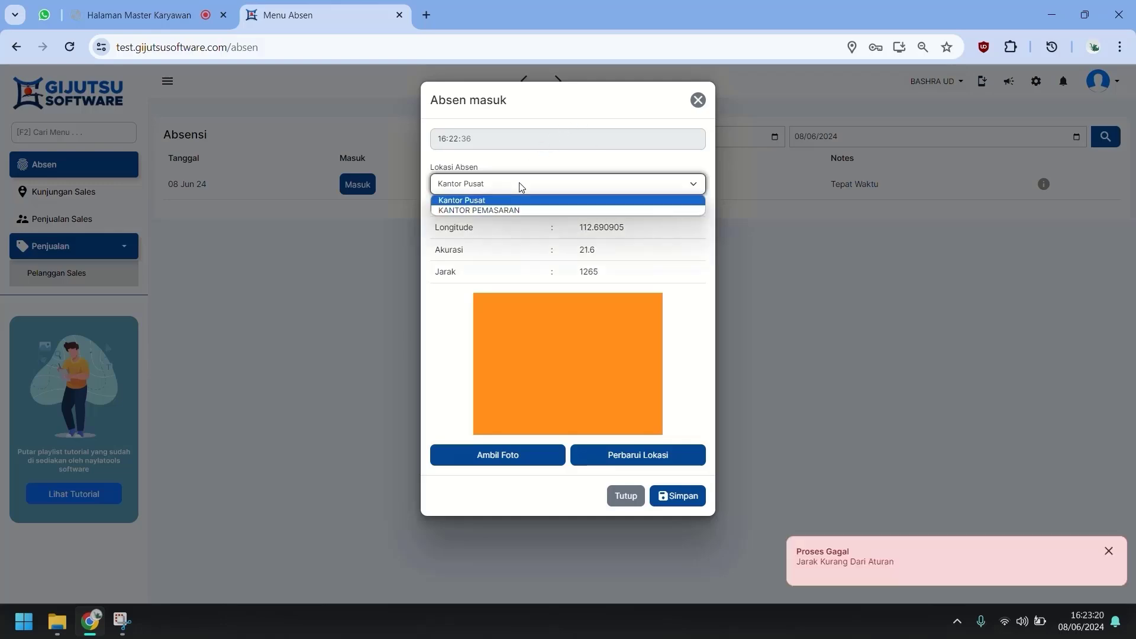
click(509, 211)
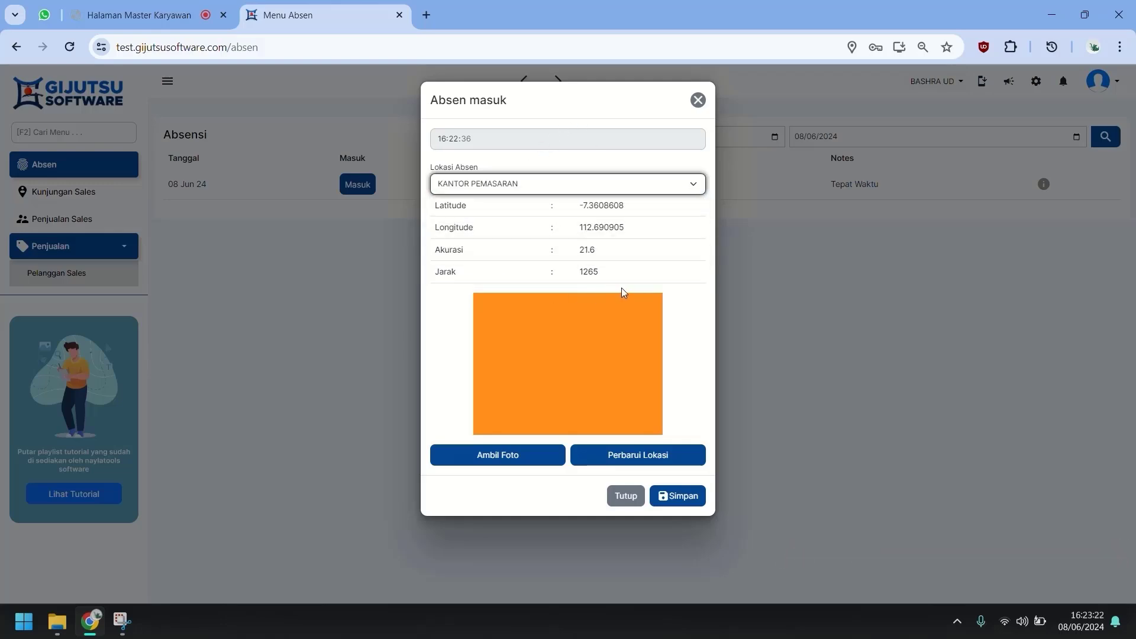
click(668, 461)
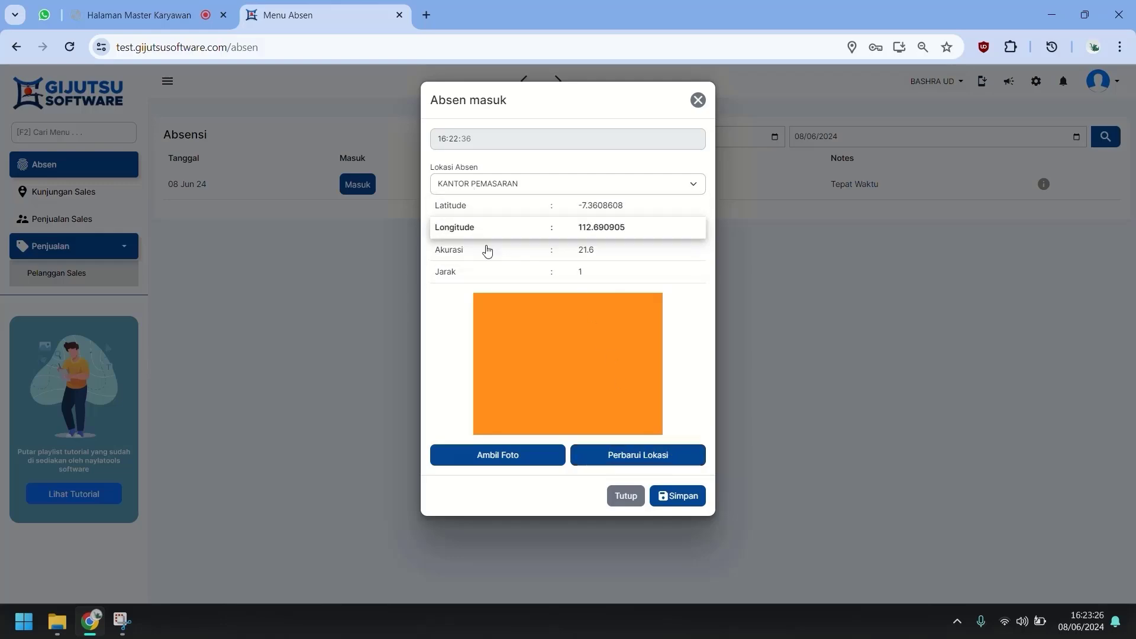
drag(575, 274, 623, 278)
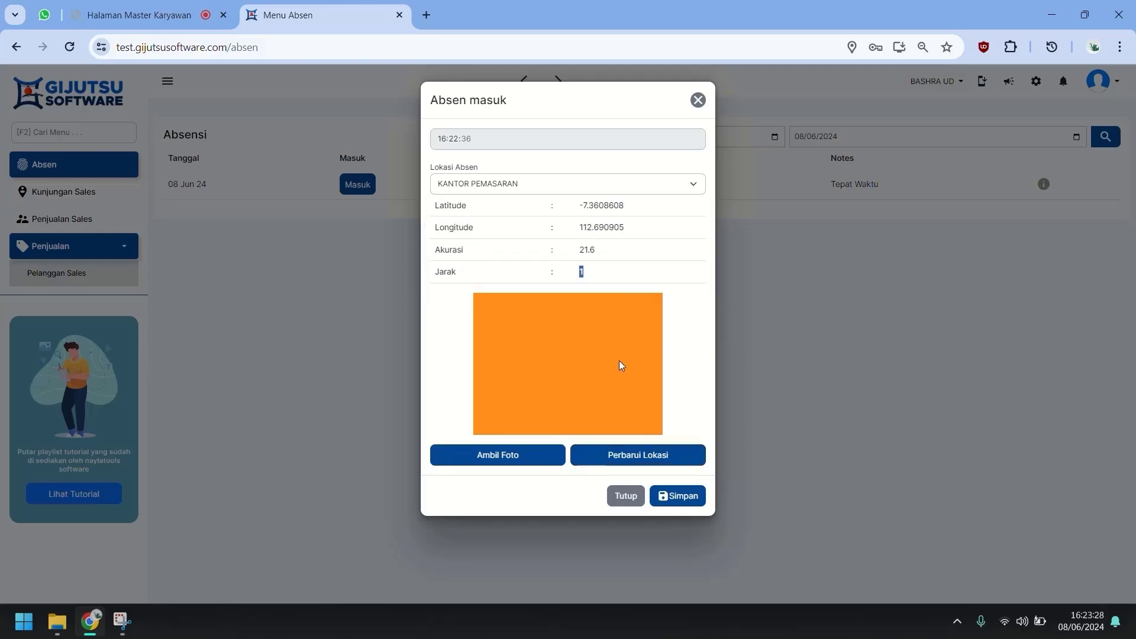
click(559, 510)
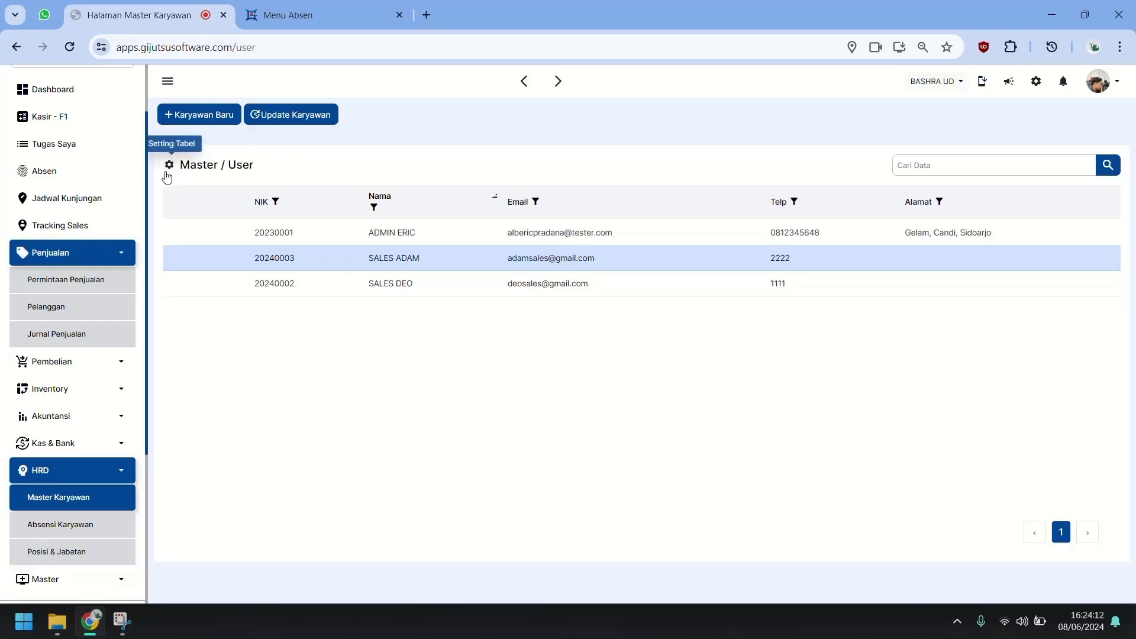
Go to Jadwal Kunjungan, collapse the sales and HR submenus, and start a Data Baru entry.
click(109, 199)
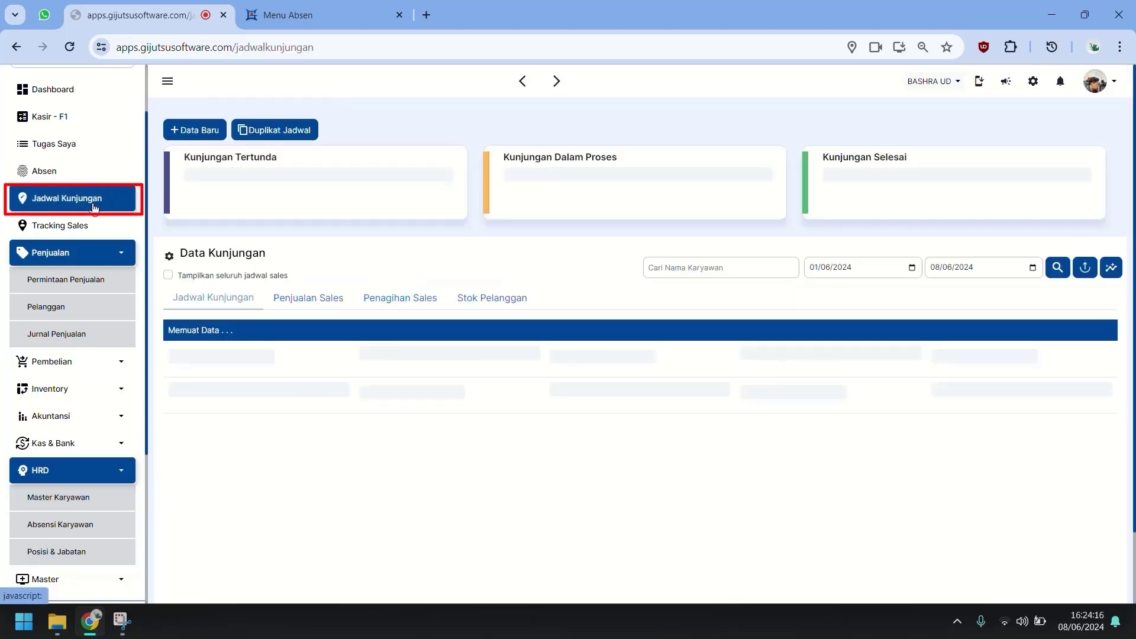
click(77, 253)
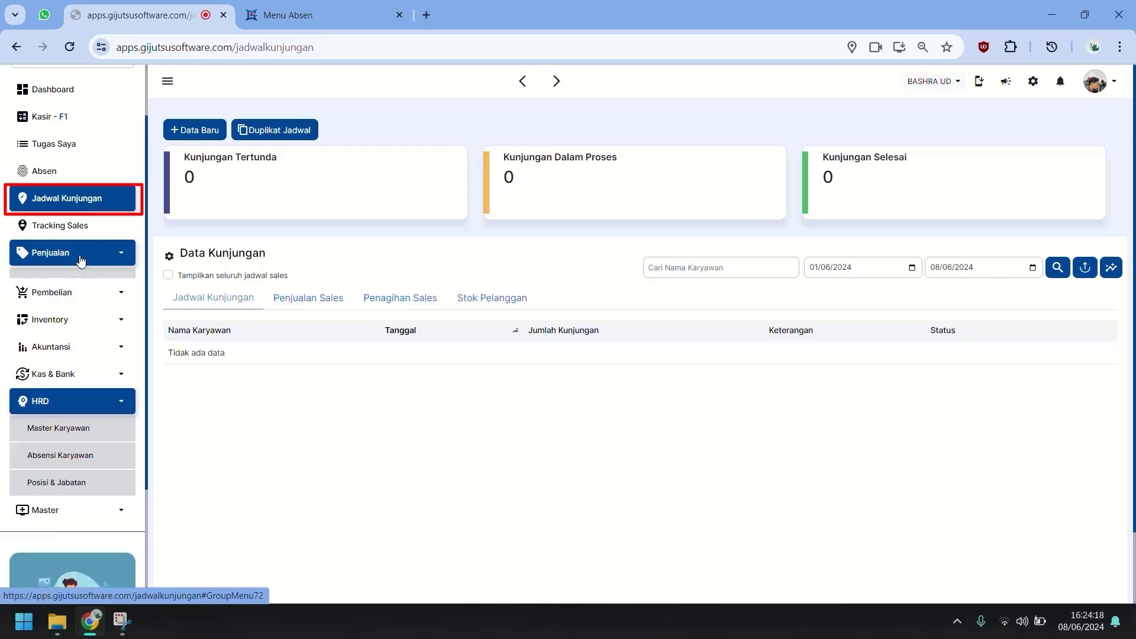
click(71, 389)
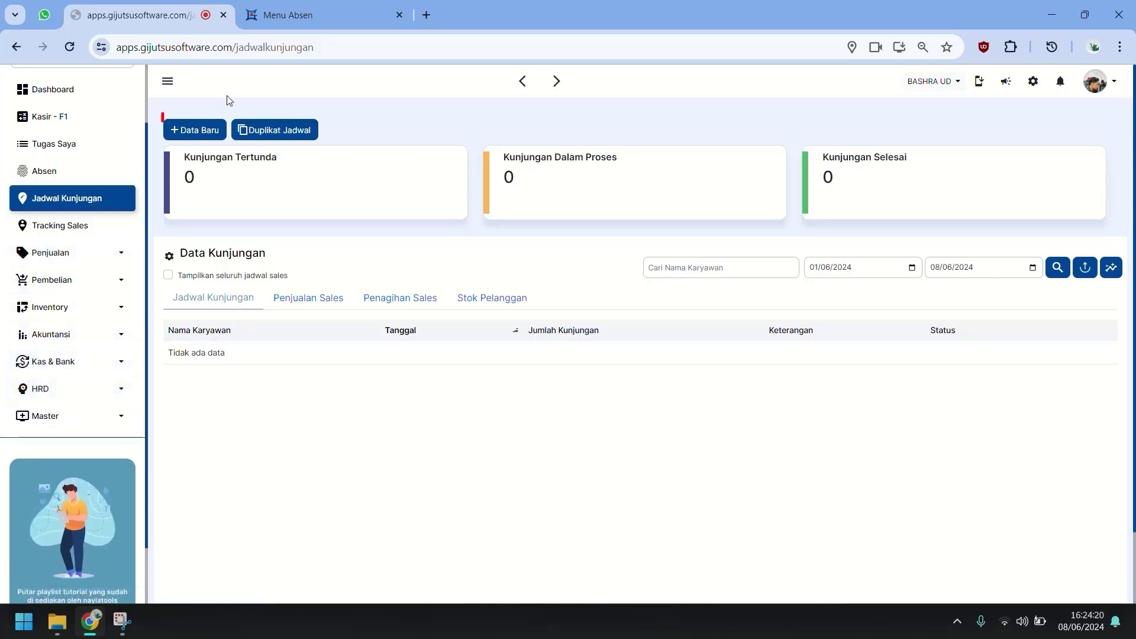
click(195, 129)
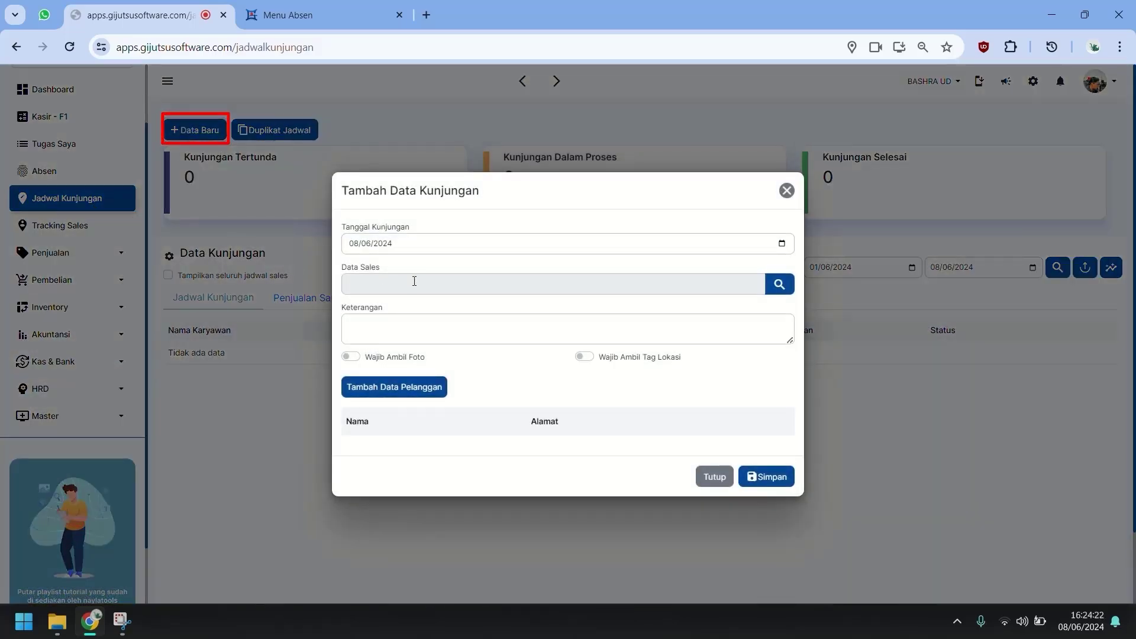
Assign SALES ADAM and require both a photo and a location tag at each visit.
click(414, 282)
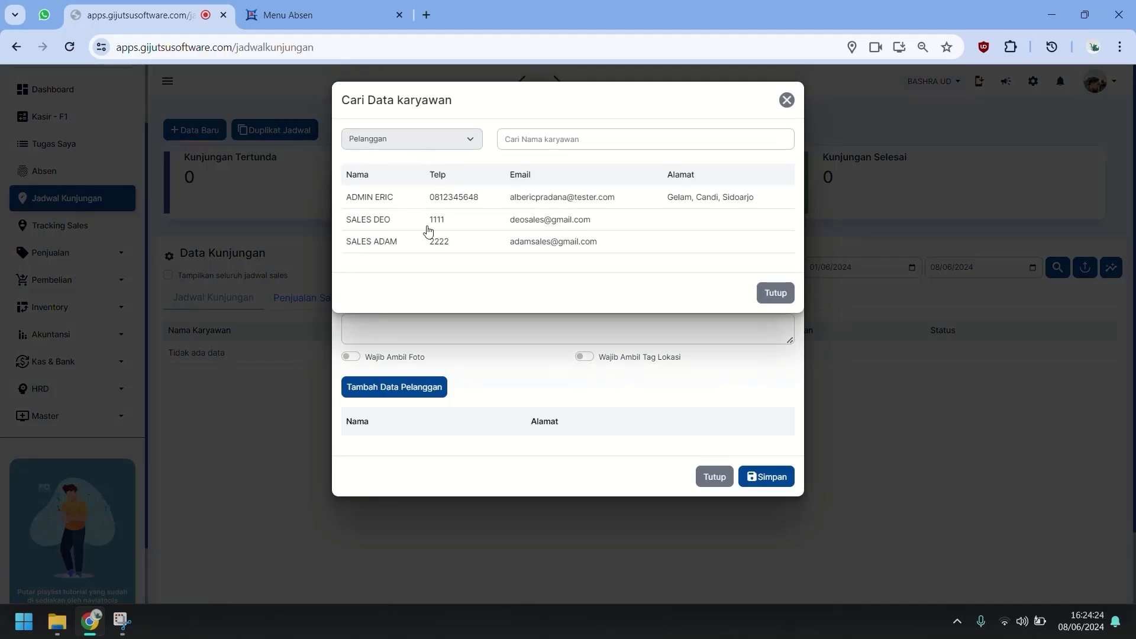
click(416, 241)
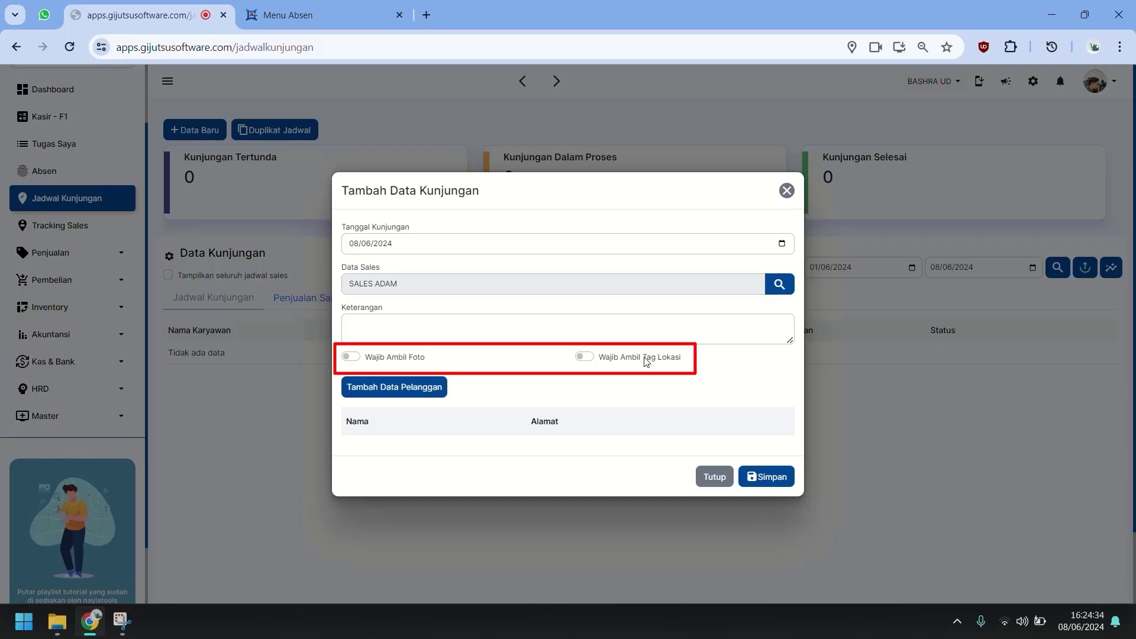
click(416, 363)
click(605, 361)
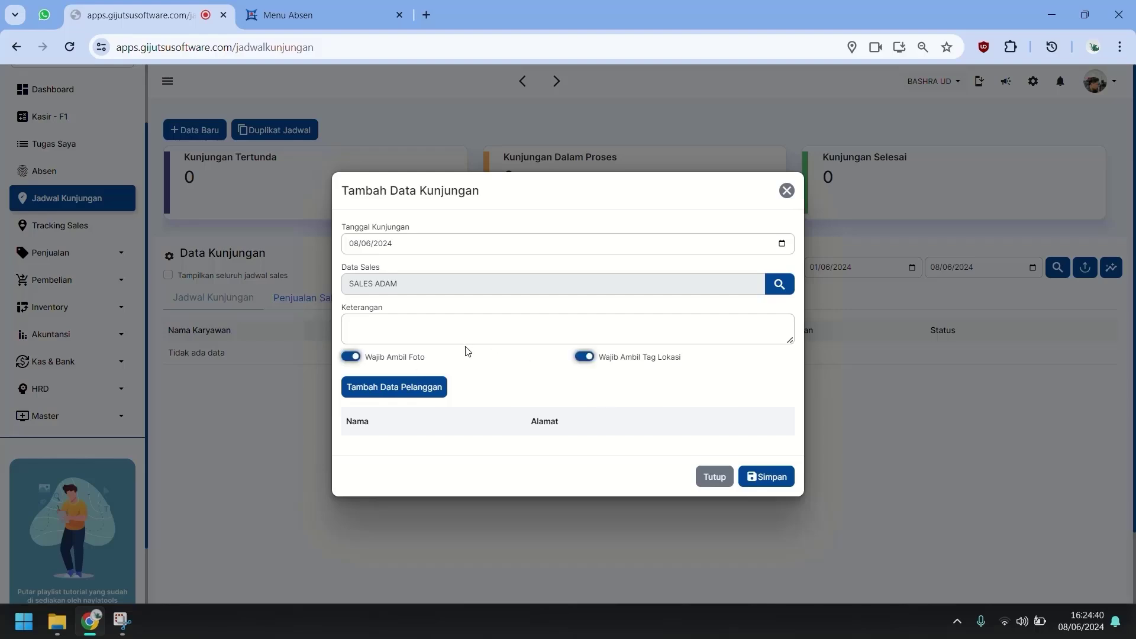
click(637, 361)
click(667, 361)
Enter the visit description 'Penjualan, Penagihan dan Update Stock'.
click(491, 328)
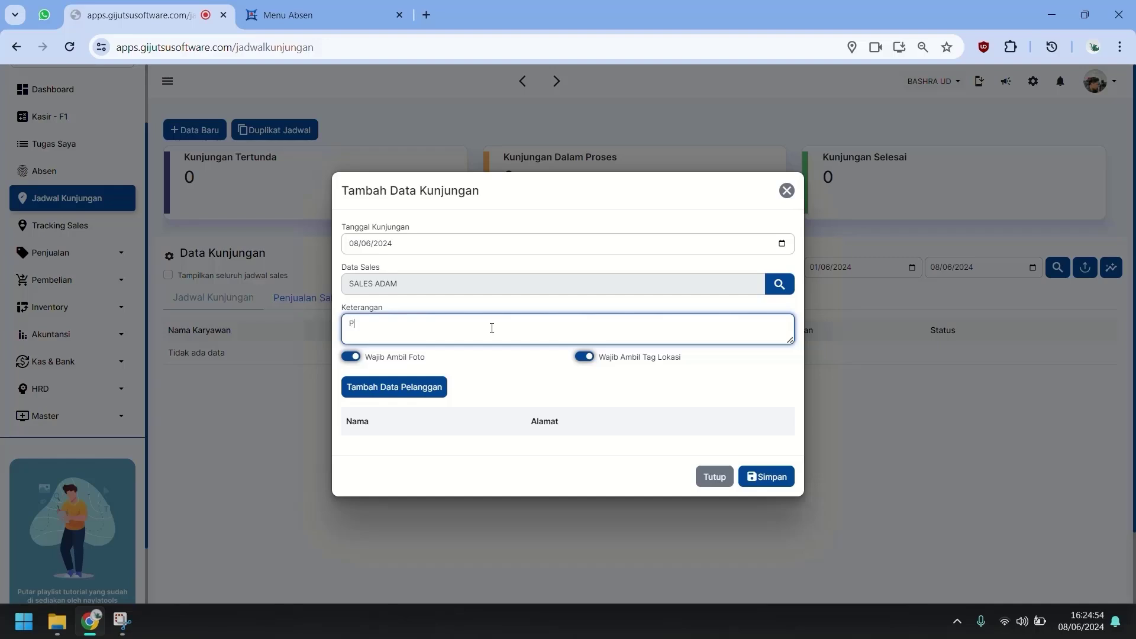
text(Pen)
key(ctrl+a)
text(Penjualan, Penagihan dan)
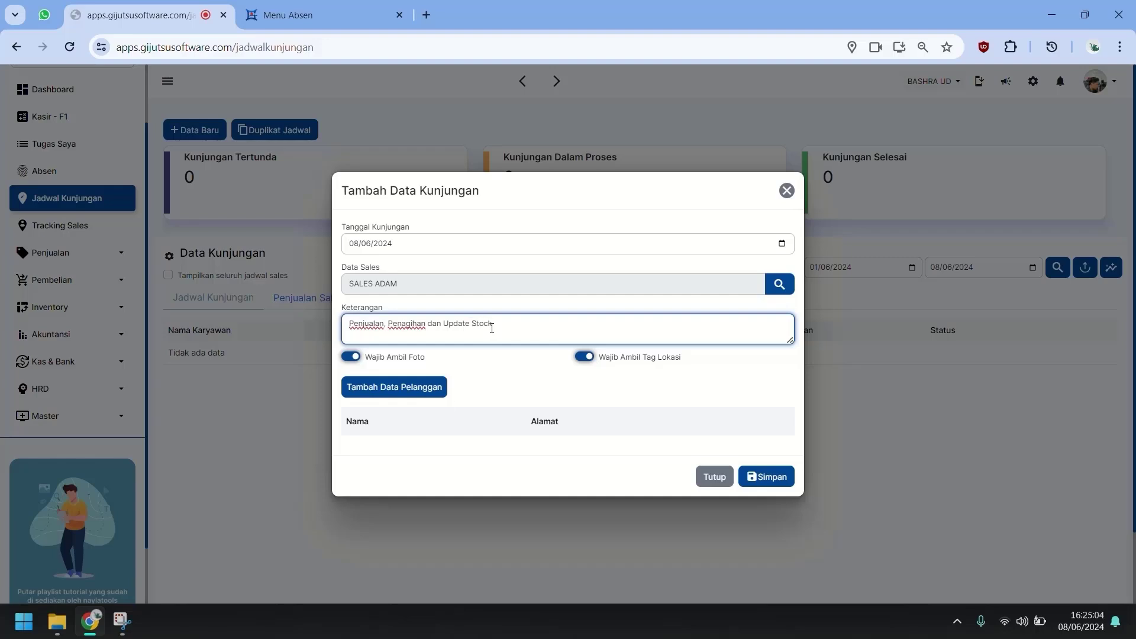
Add customers NISA UD, UD LUTFI and UD DIANA, excluding MANDIRI UD and MAJU JAYA.
click(426, 387)
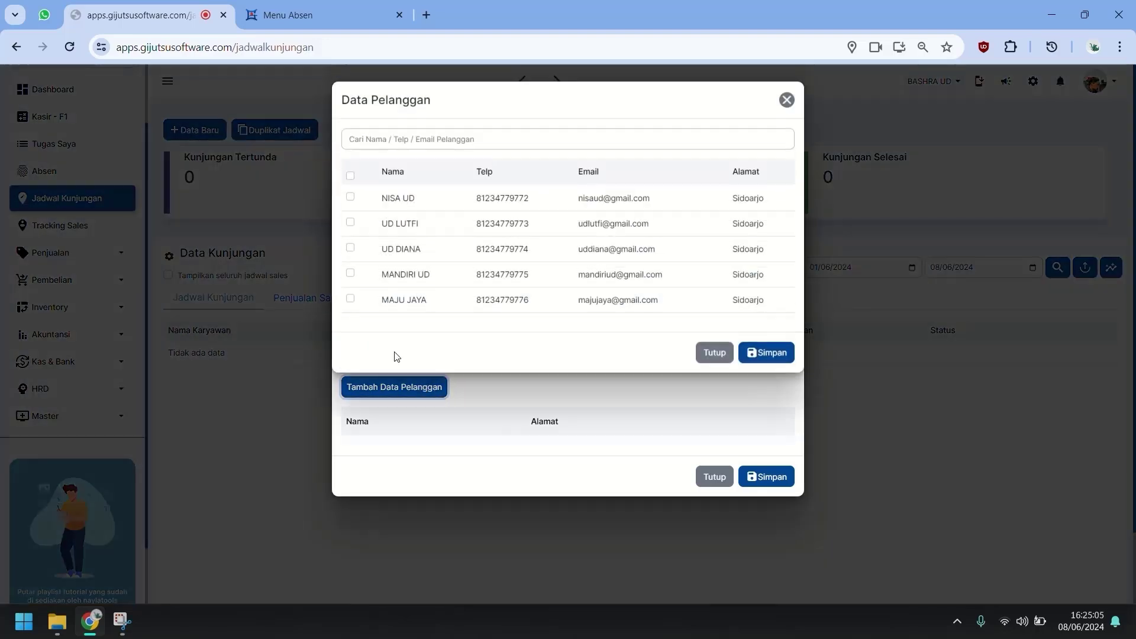
click(350, 176)
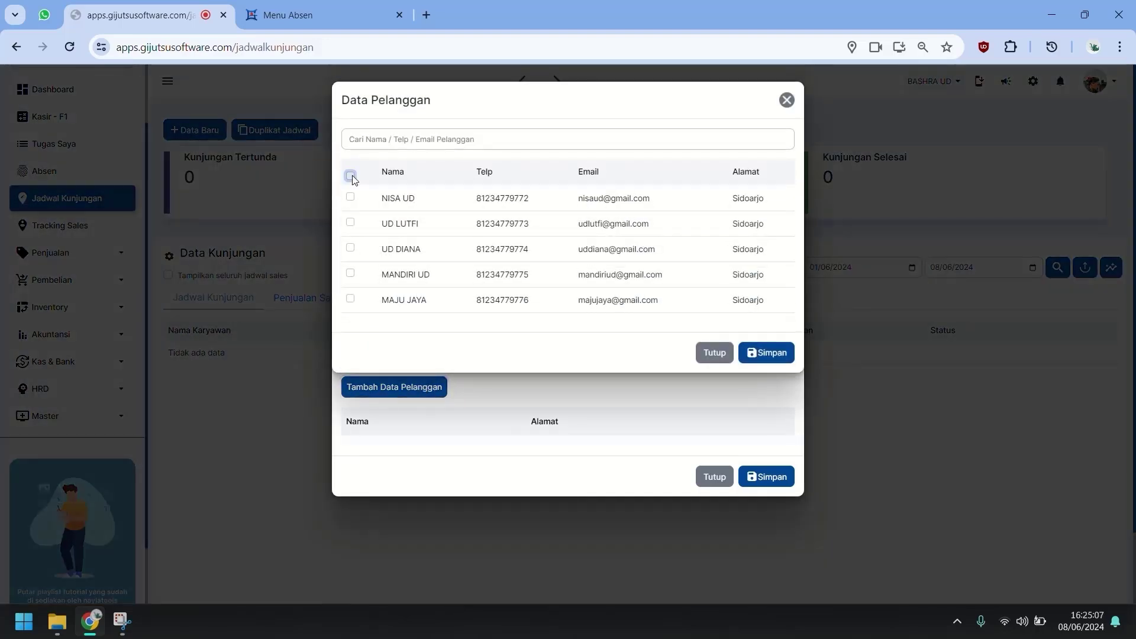
click(350, 274)
click(350, 299)
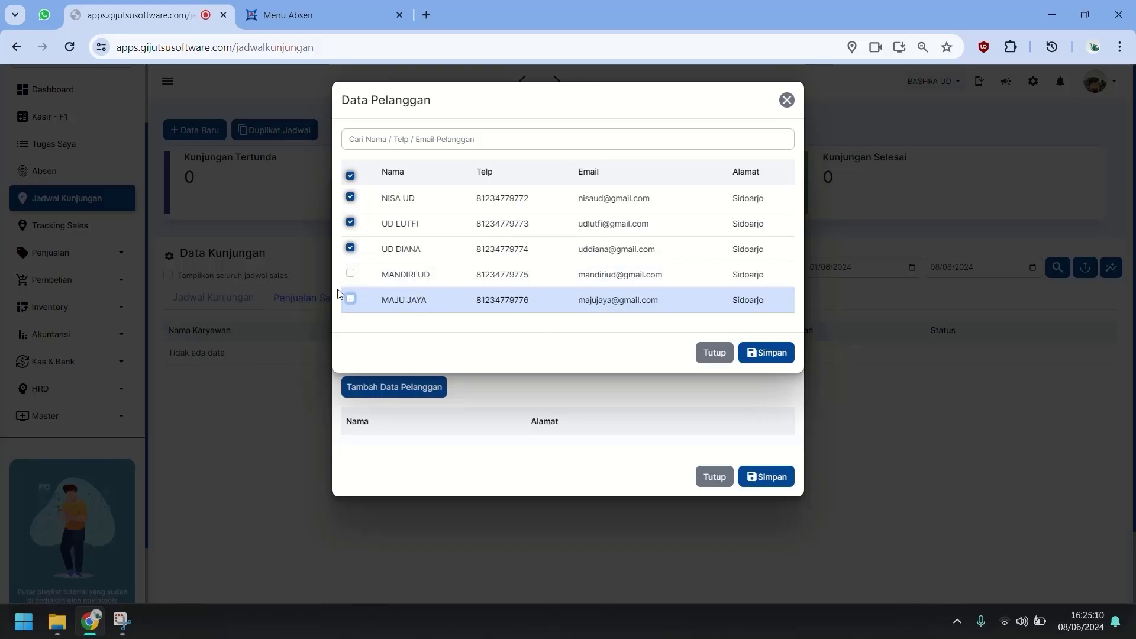
click(767, 354)
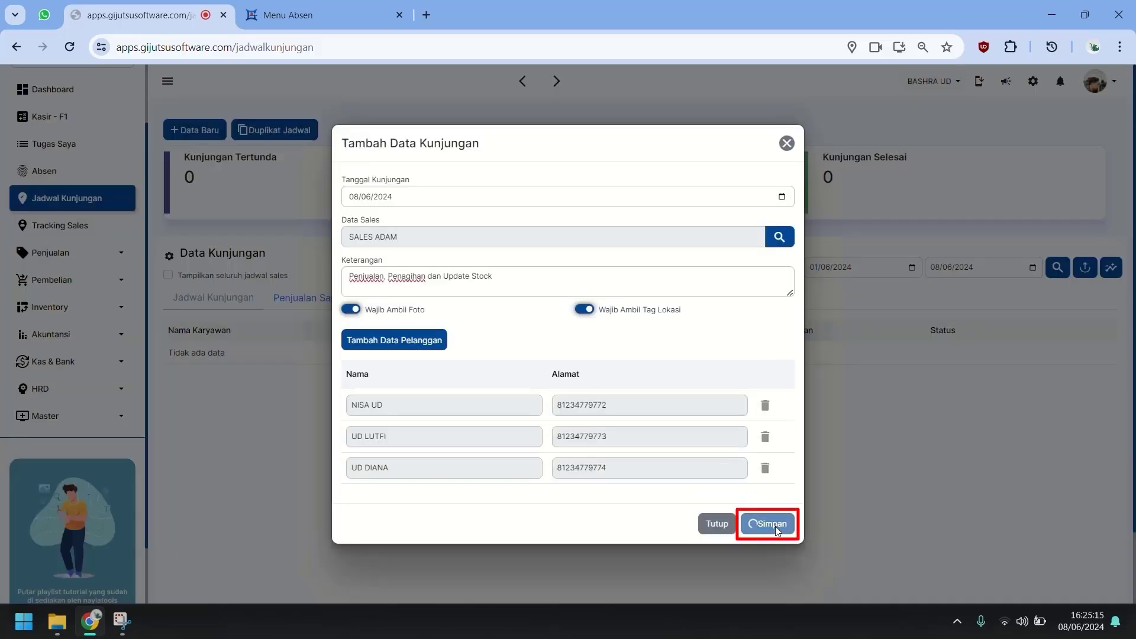
Save the visit schedule and open Kunjungan Sales on the salesperson's tab.
click(772, 526)
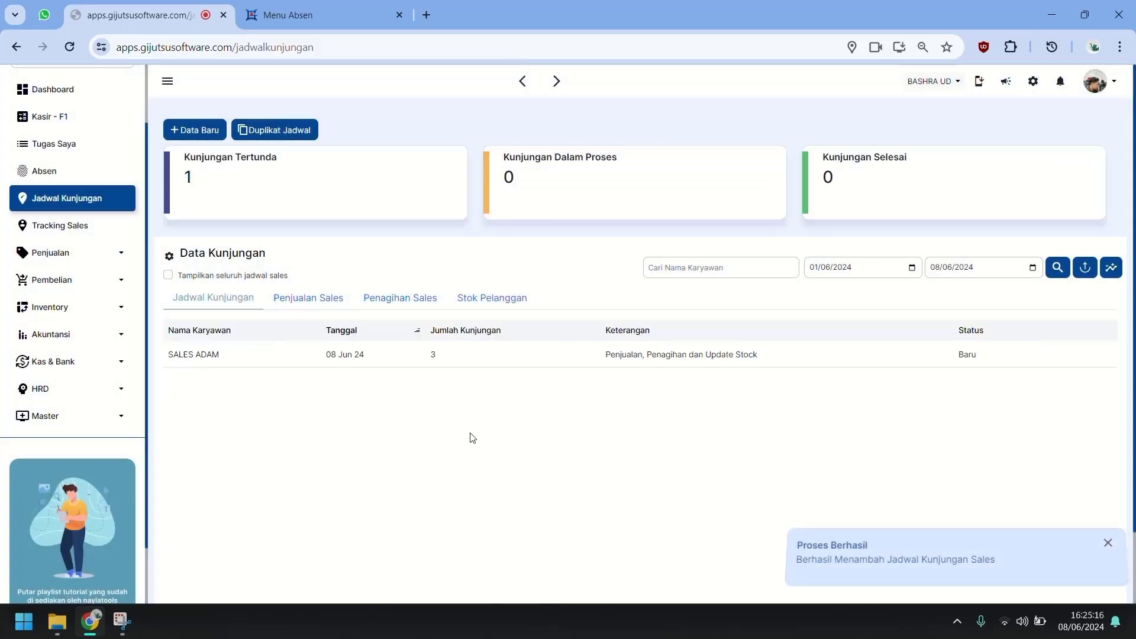
click(354, 13)
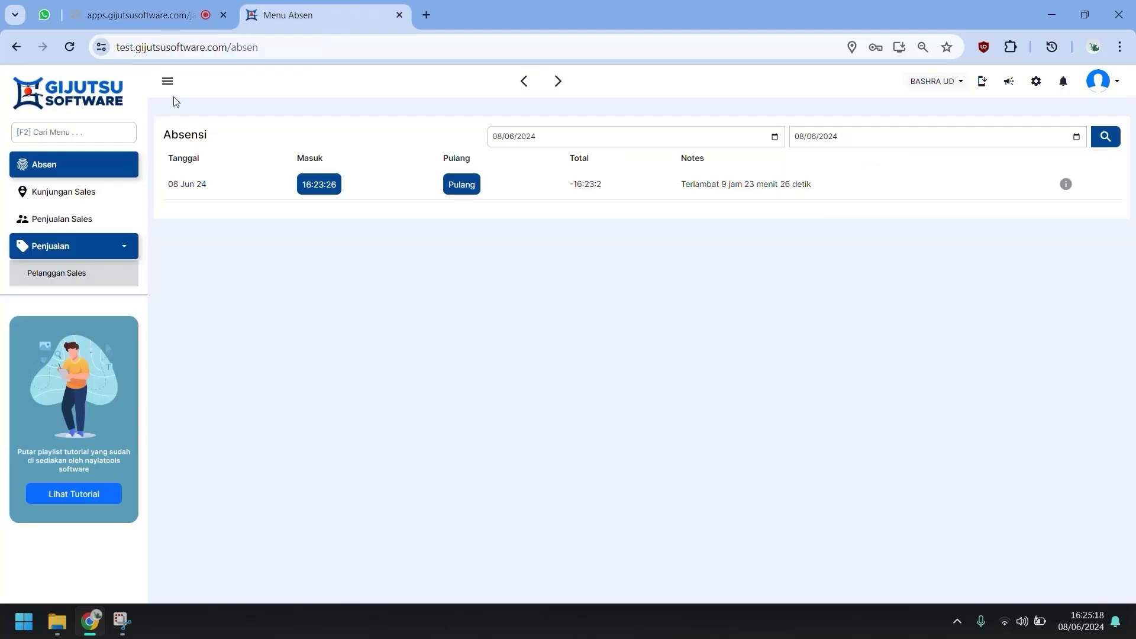
click(87, 195)
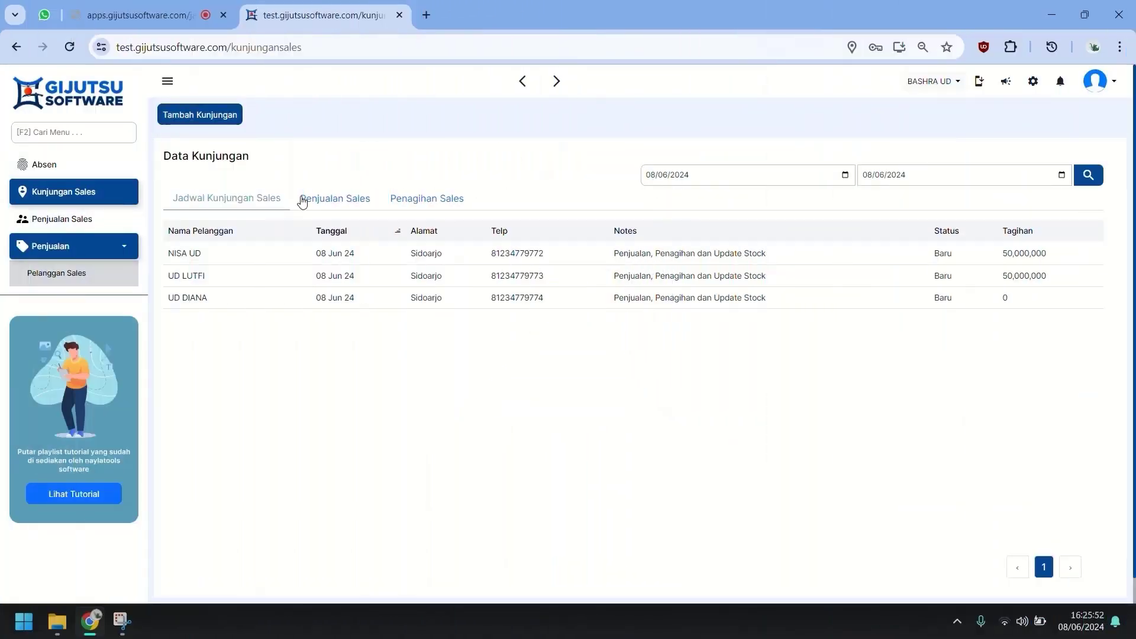
Open the NISA UD visit, capture a photo, record the current location, and save it.
click(218, 263)
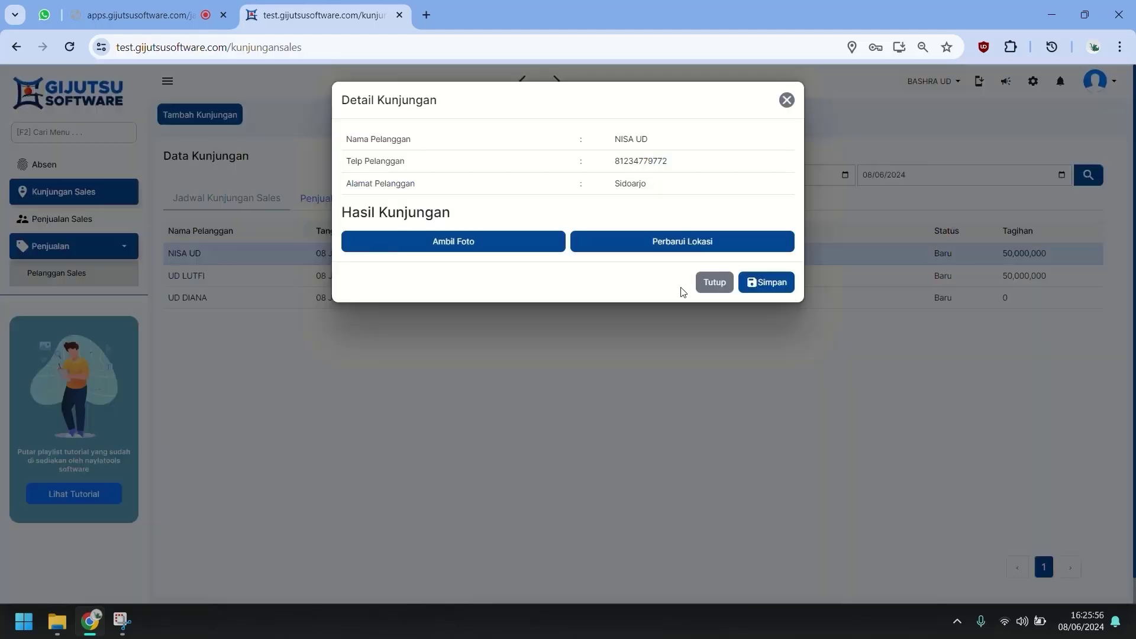
click(504, 249)
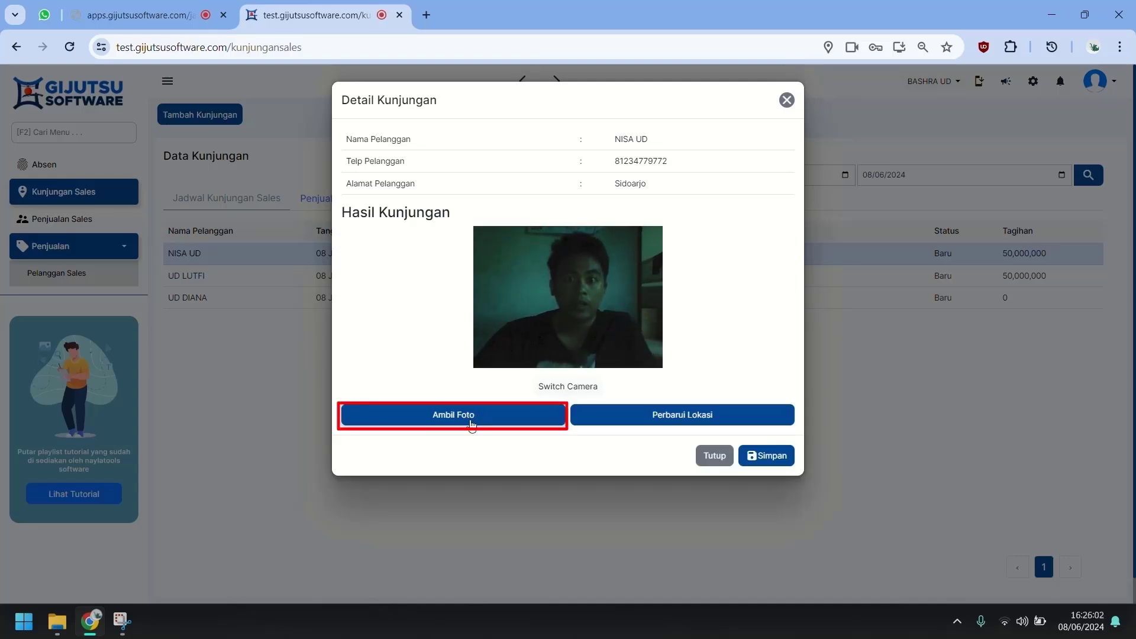
click(472, 424)
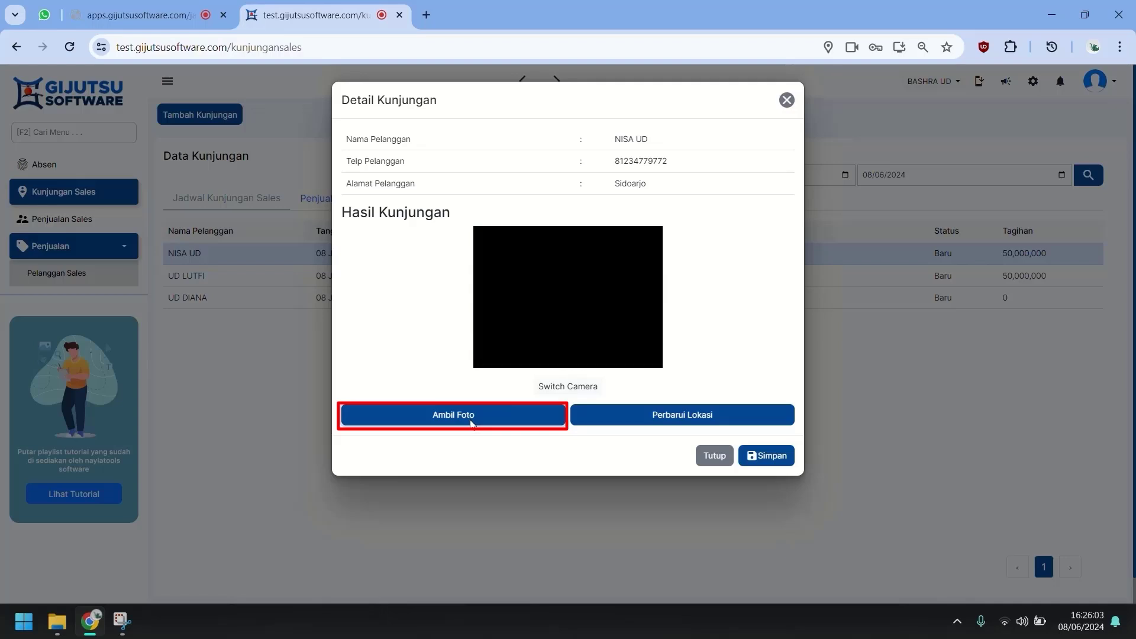
click(662, 414)
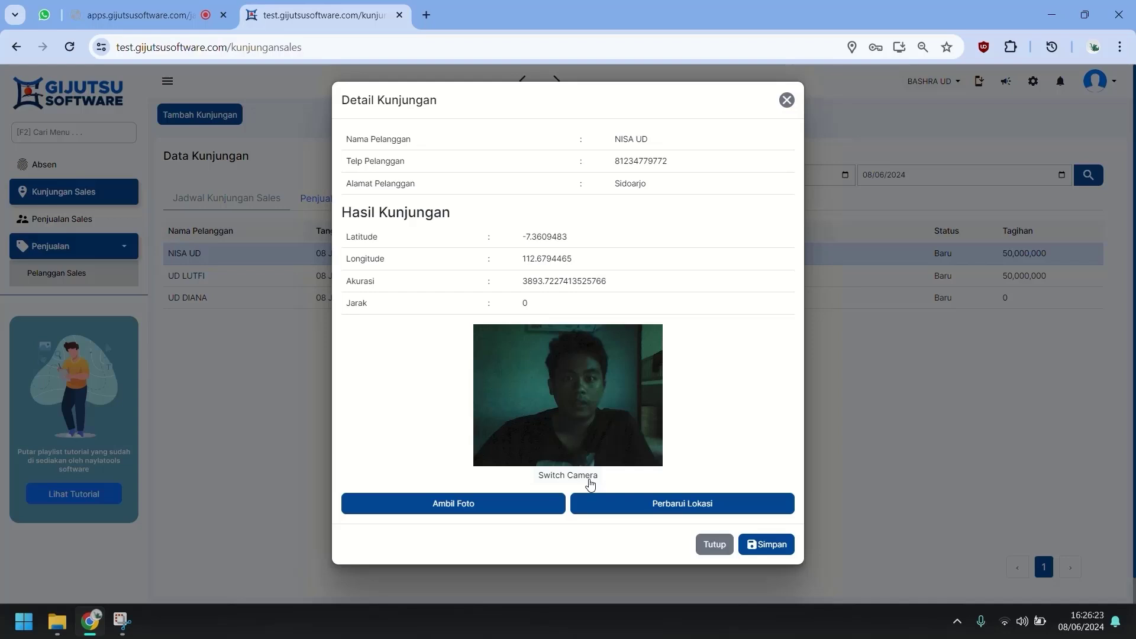
click(769, 546)
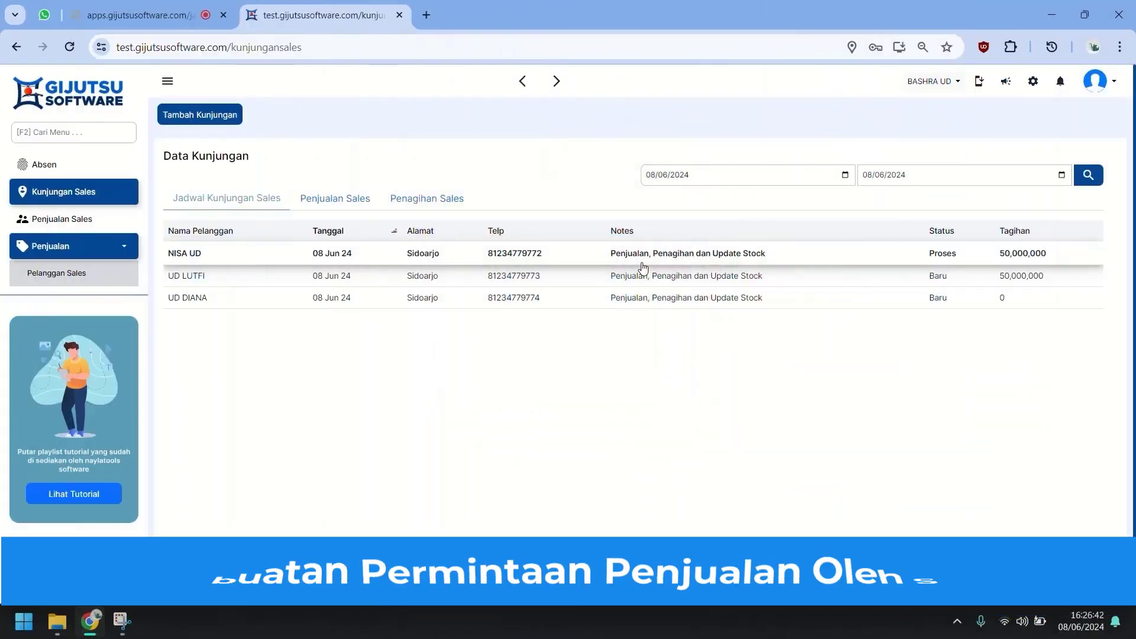
Add BATA MERAH BRAND A, BATA MERAH BRAND B and GENTENG BRAND A to NISA UD's sales request.
click(643, 266)
scroll(573, 267, down, 5)
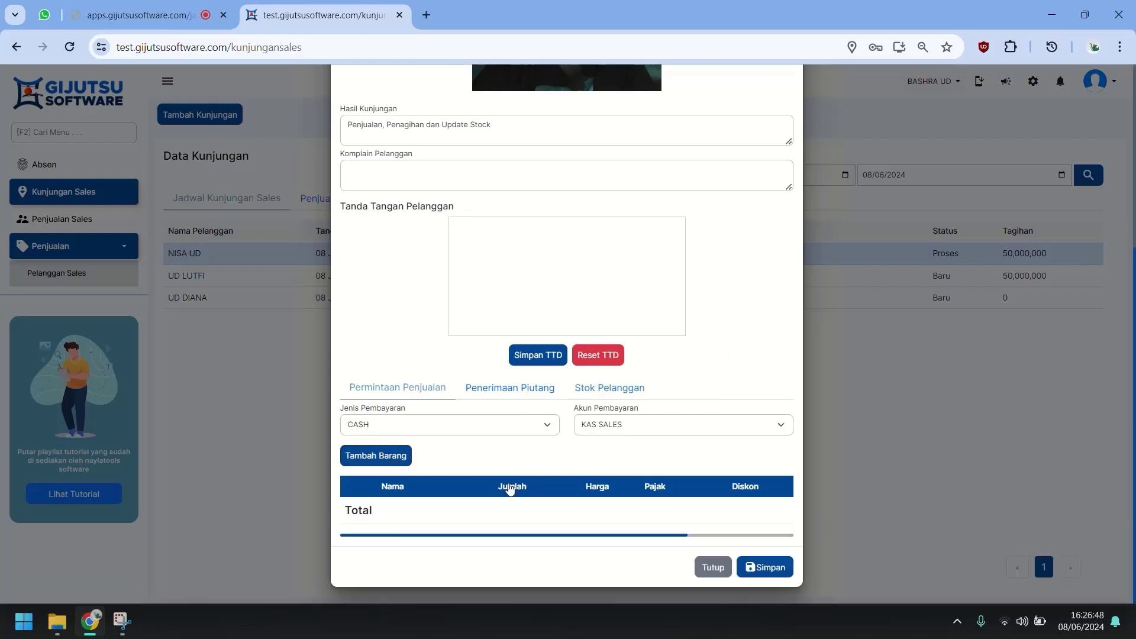
click(392, 457)
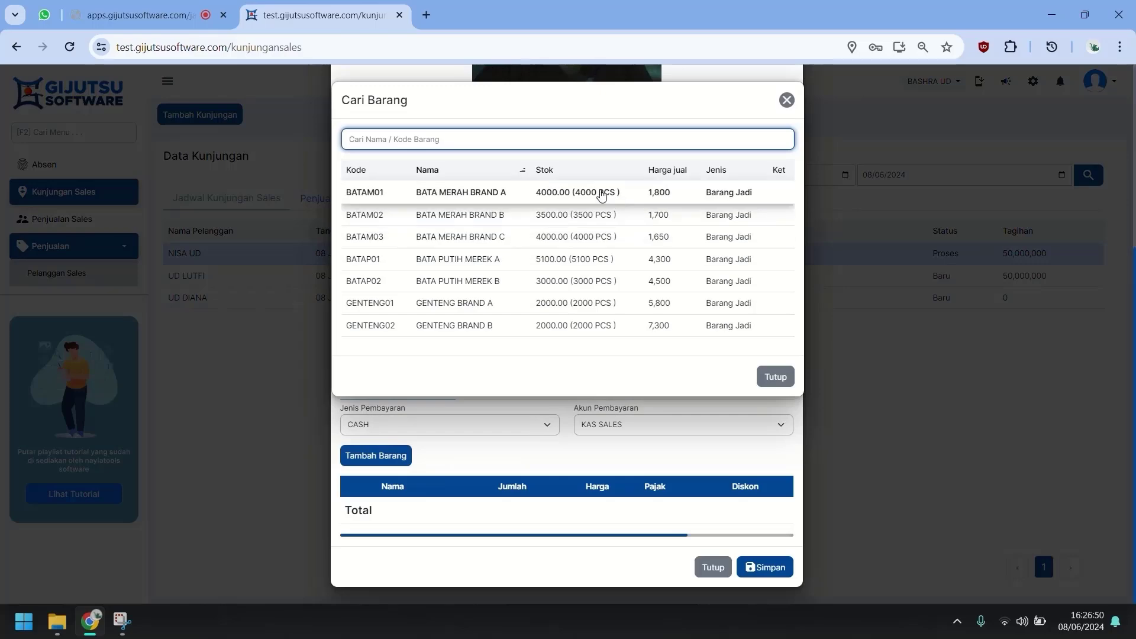
click(601, 195)
click(375, 456)
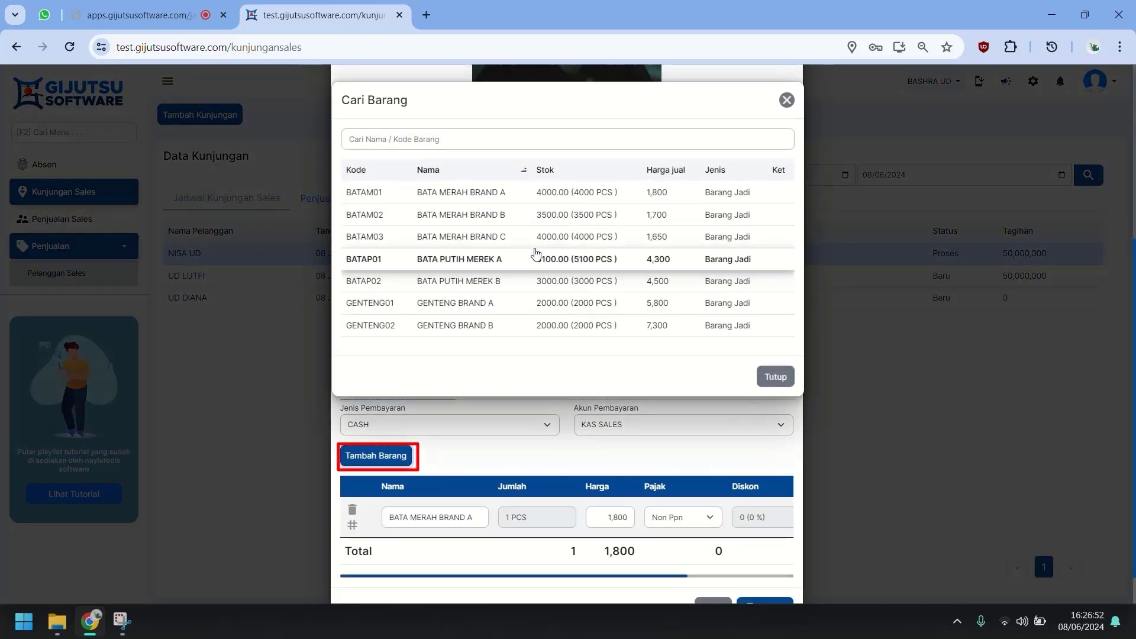
click(553, 214)
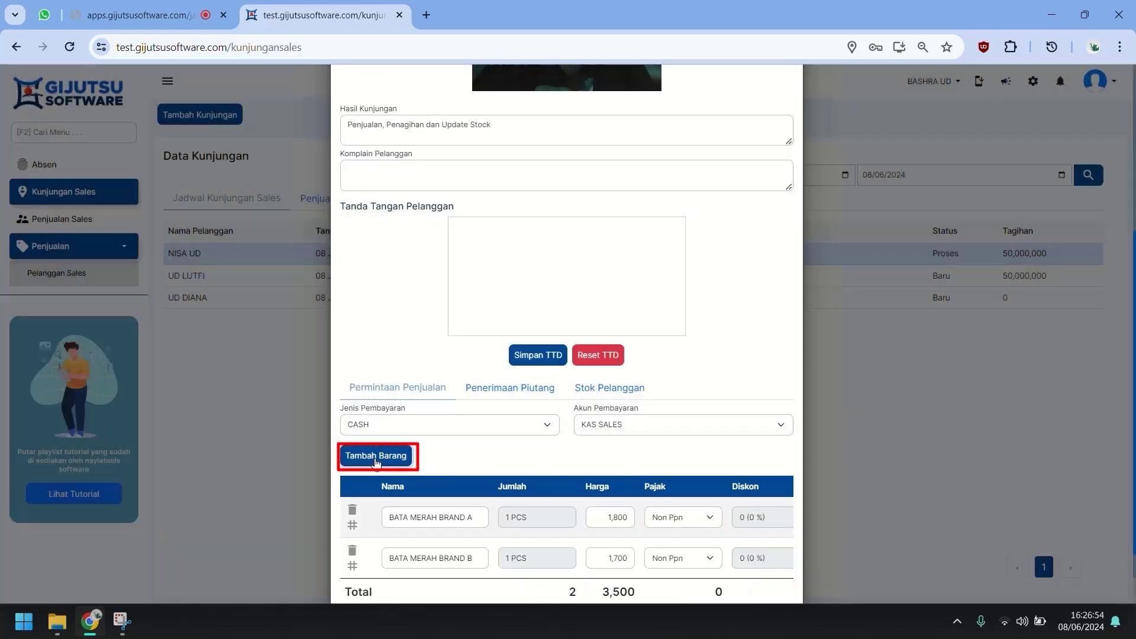
click(376, 455)
click(473, 300)
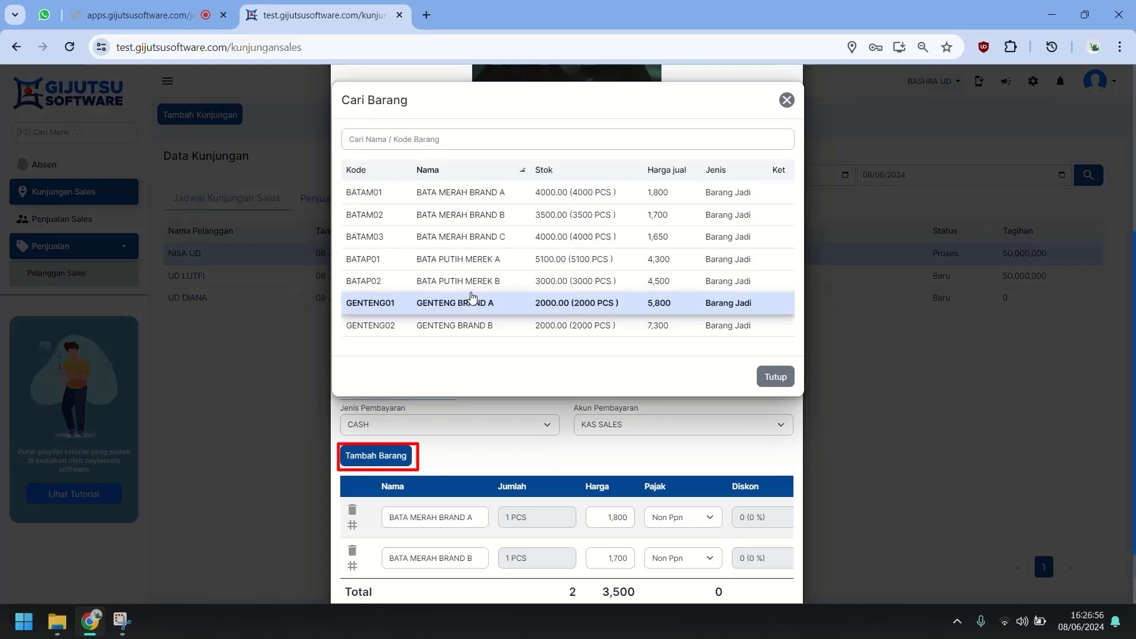
Set the three item quantities to 1000, 500 and 500.
scroll(535, 440, down, 3)
click(532, 396)
key(ctrl+a)
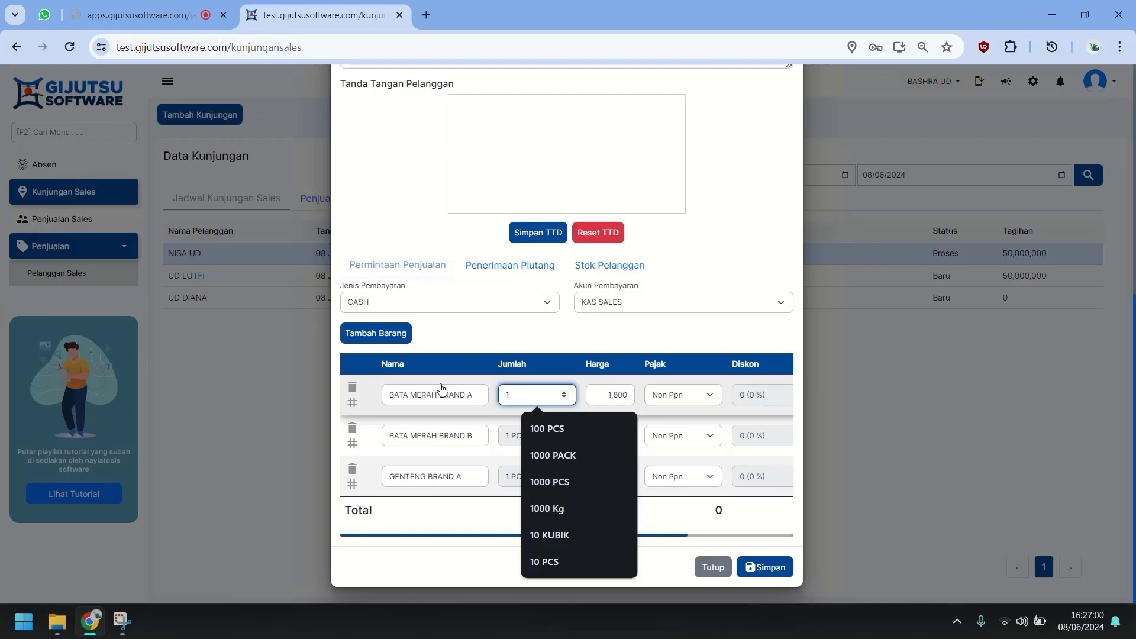
text(1000)
key(Tab)
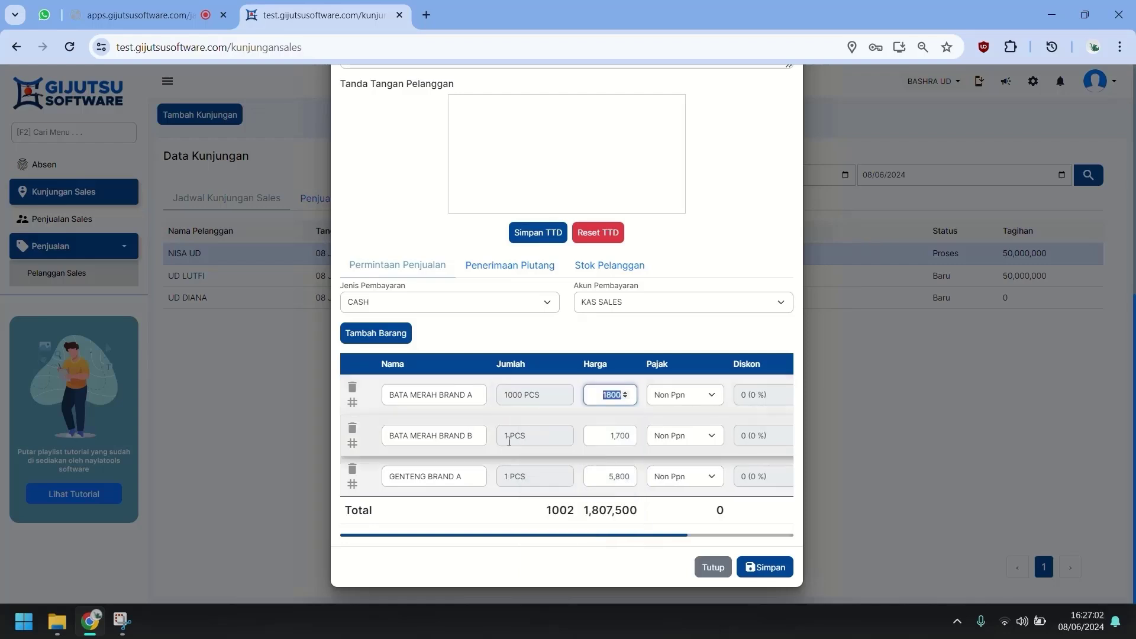
drag(510, 437, 477, 430)
text(500)
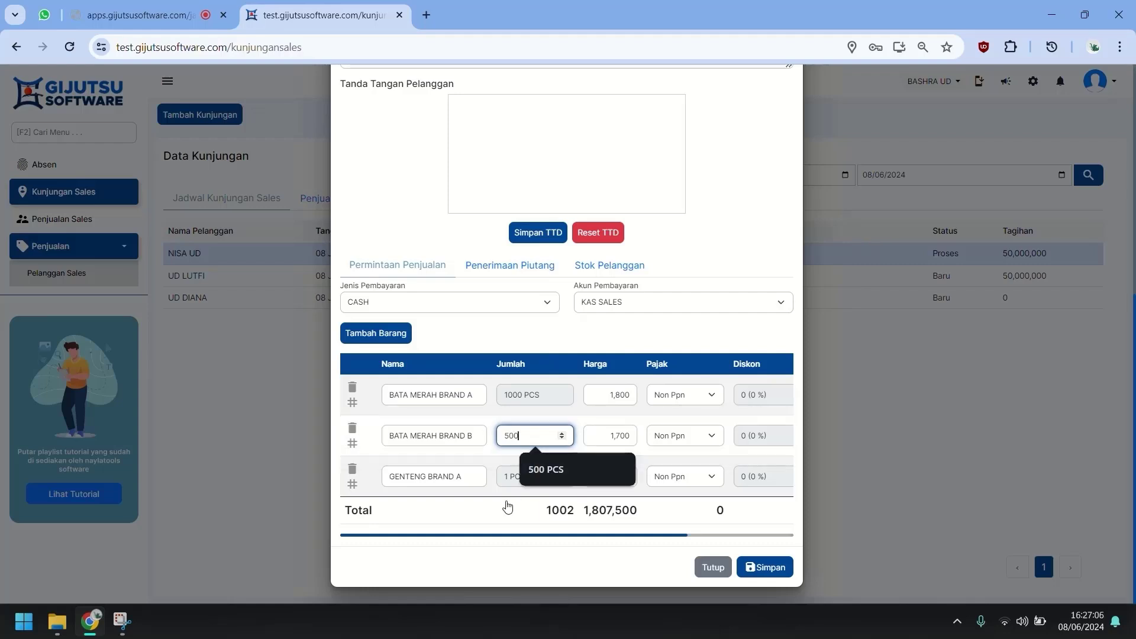
key(Tab)
drag(515, 481, 445, 469)
text(5)
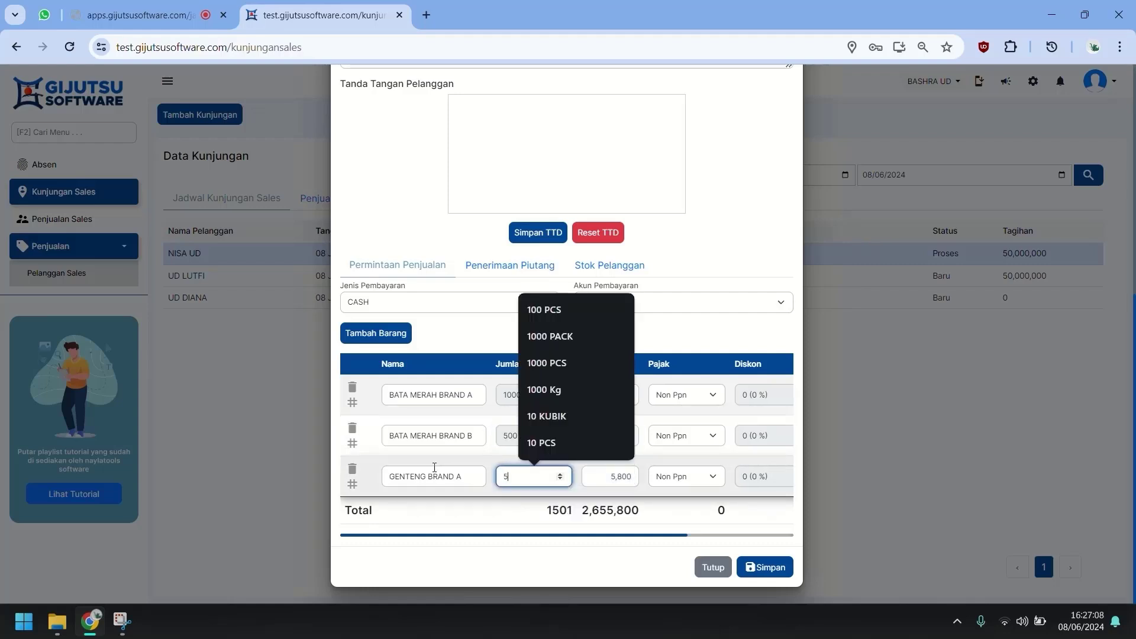
text(00 PCS)
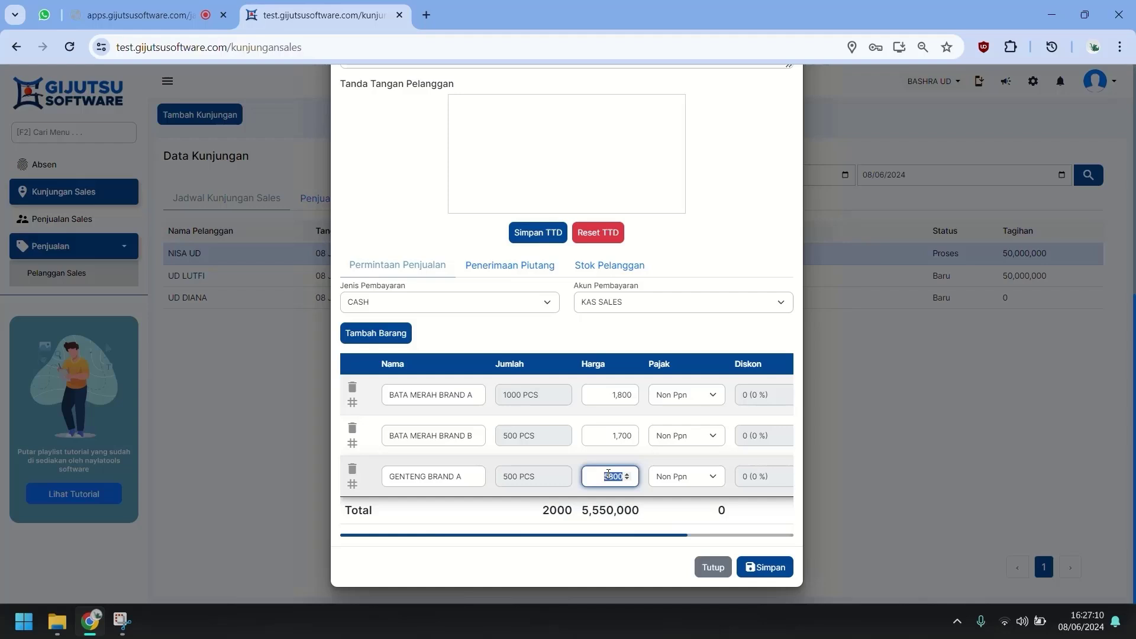
click(717, 342)
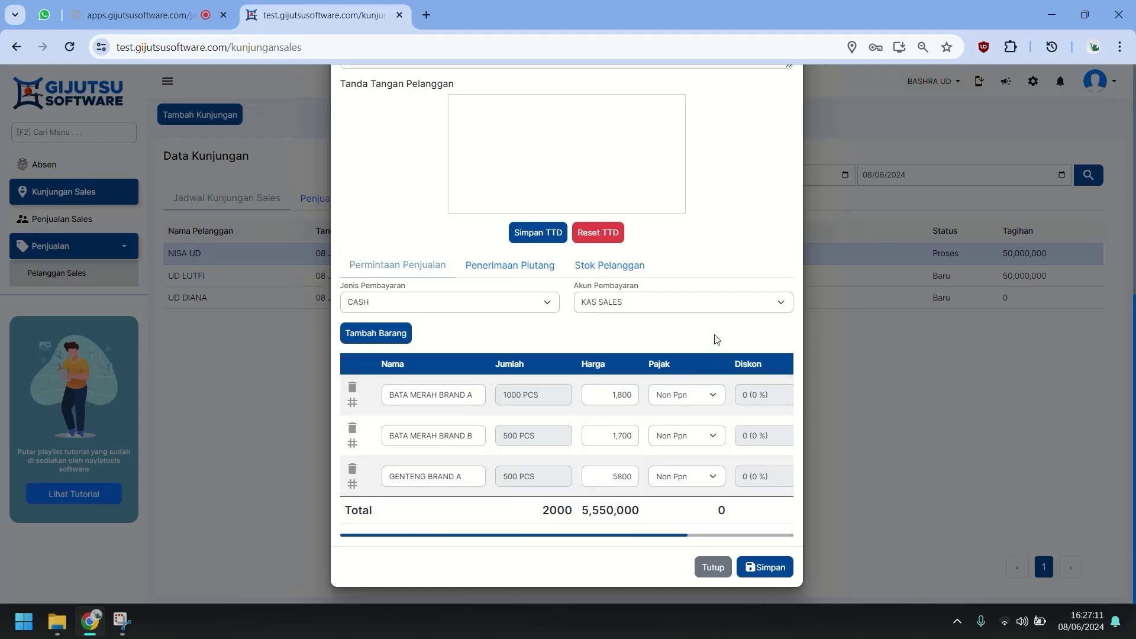
Try TRANSFER and PIUTANG, then settle the payment type on CASH into KAS SALES.
click(427, 307)
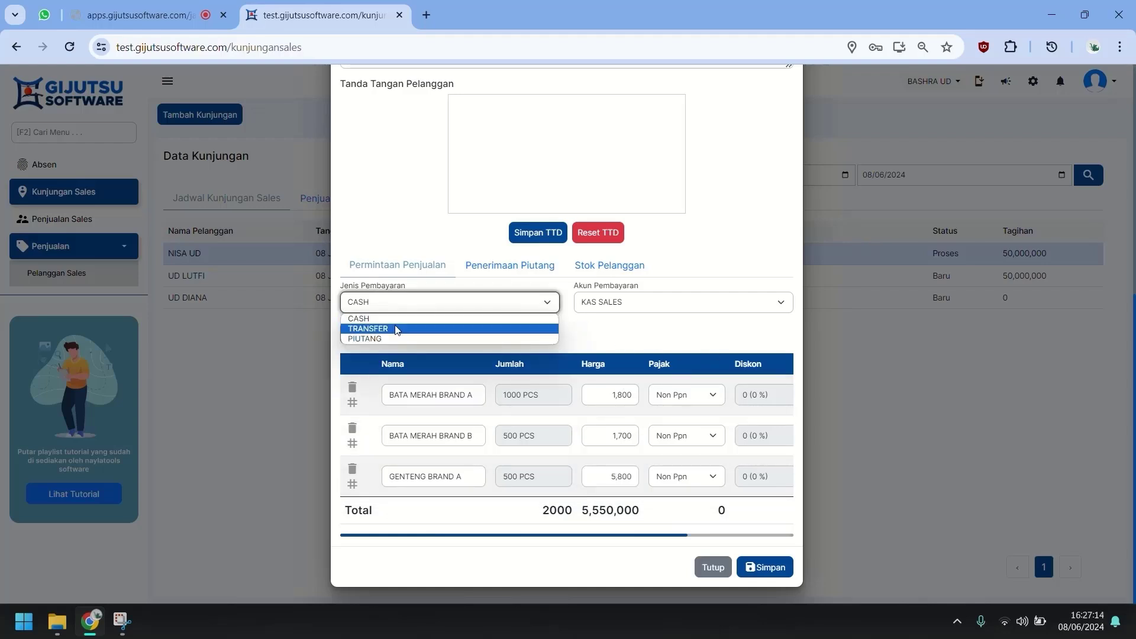
click(396, 329)
click(429, 305)
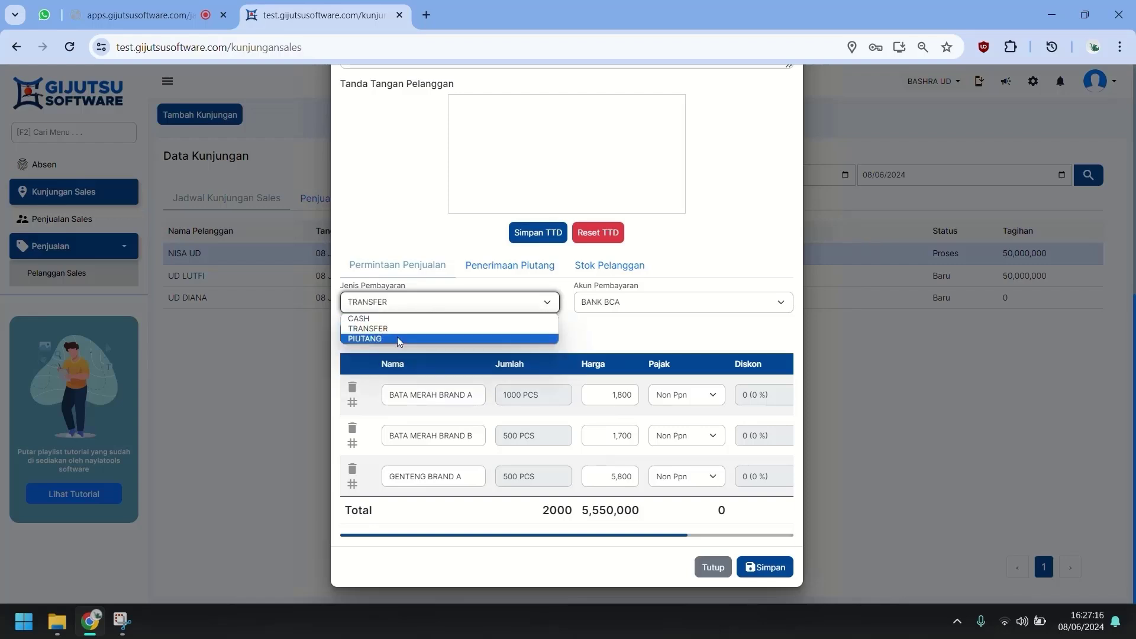
click(397, 338)
click(420, 308)
click(421, 319)
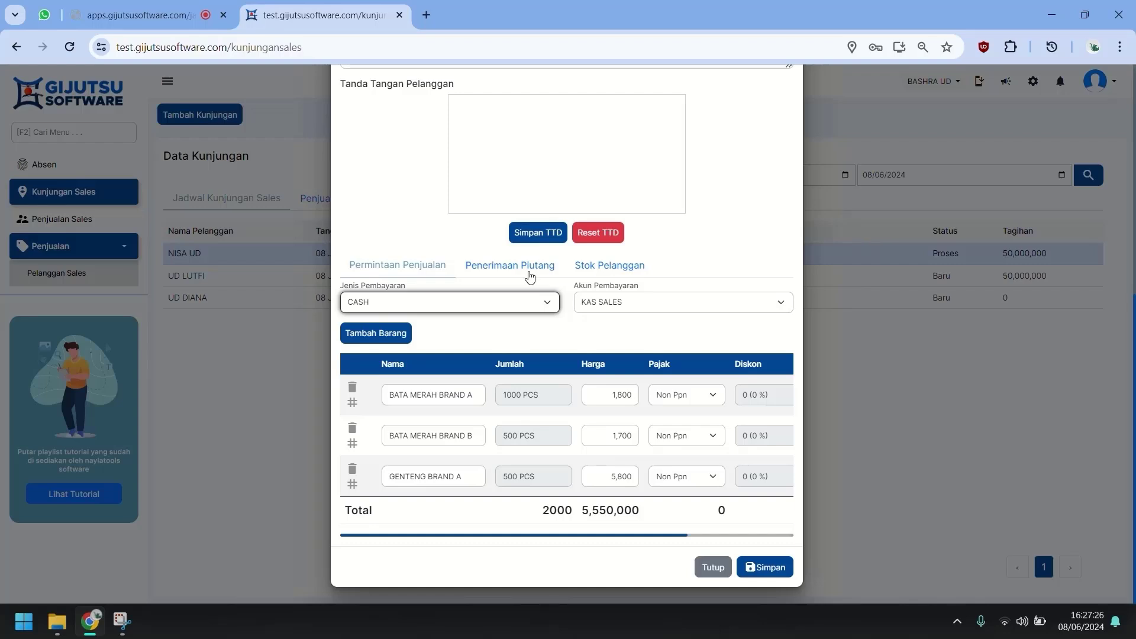
Start a receivables collection and add NISA UD's outstanding 50,000,000 receivable.
click(509, 274)
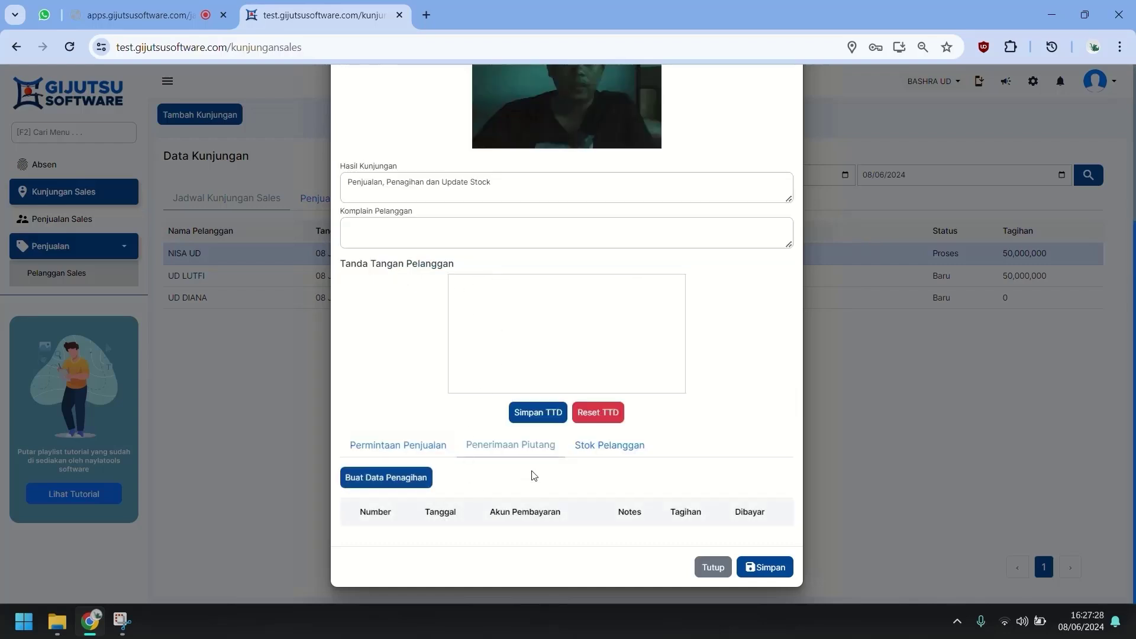
click(416, 451)
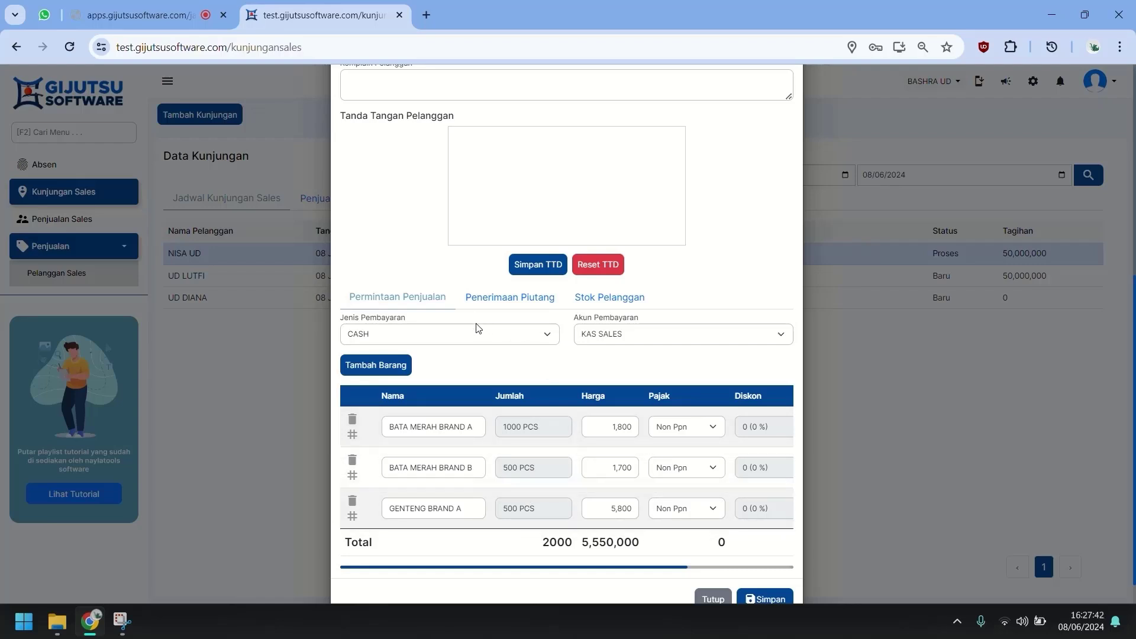
click(503, 298)
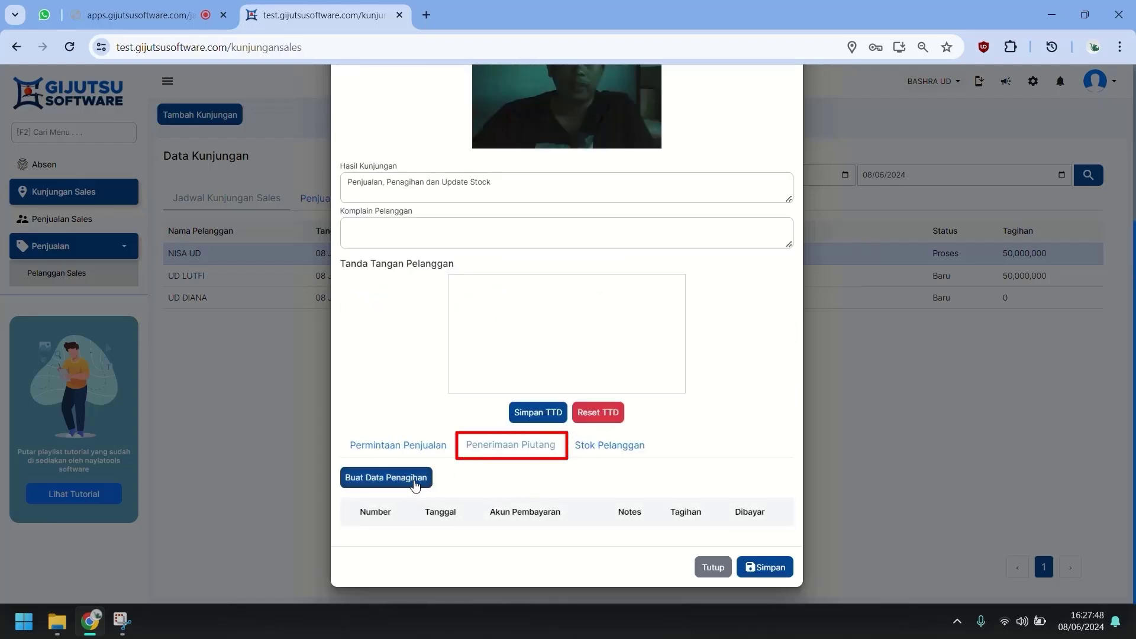
click(416, 485)
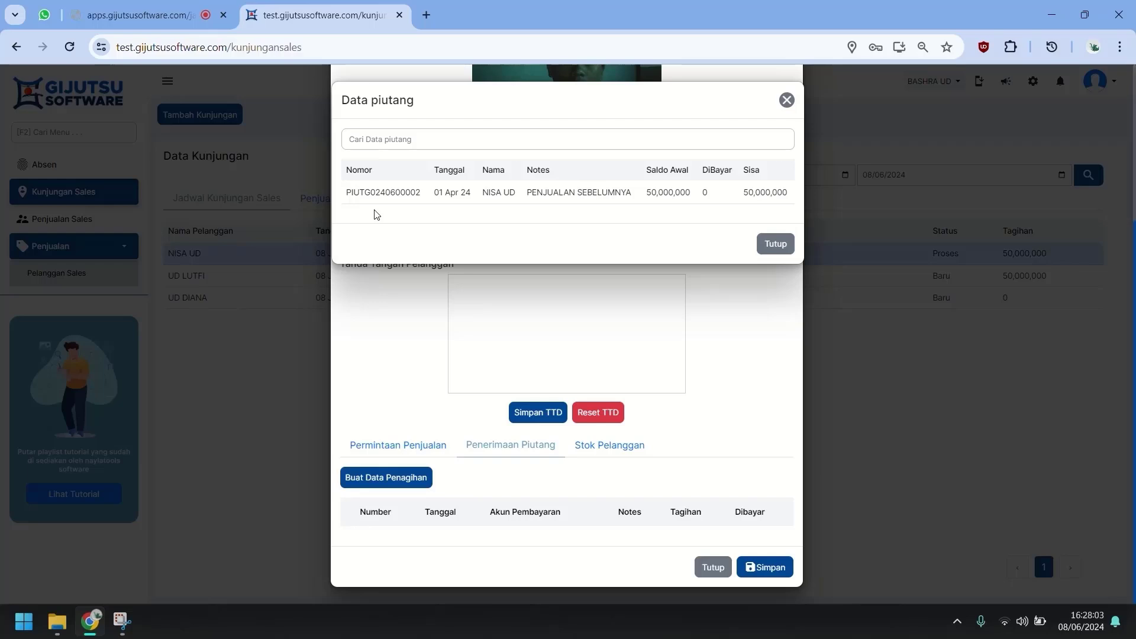
click(434, 193)
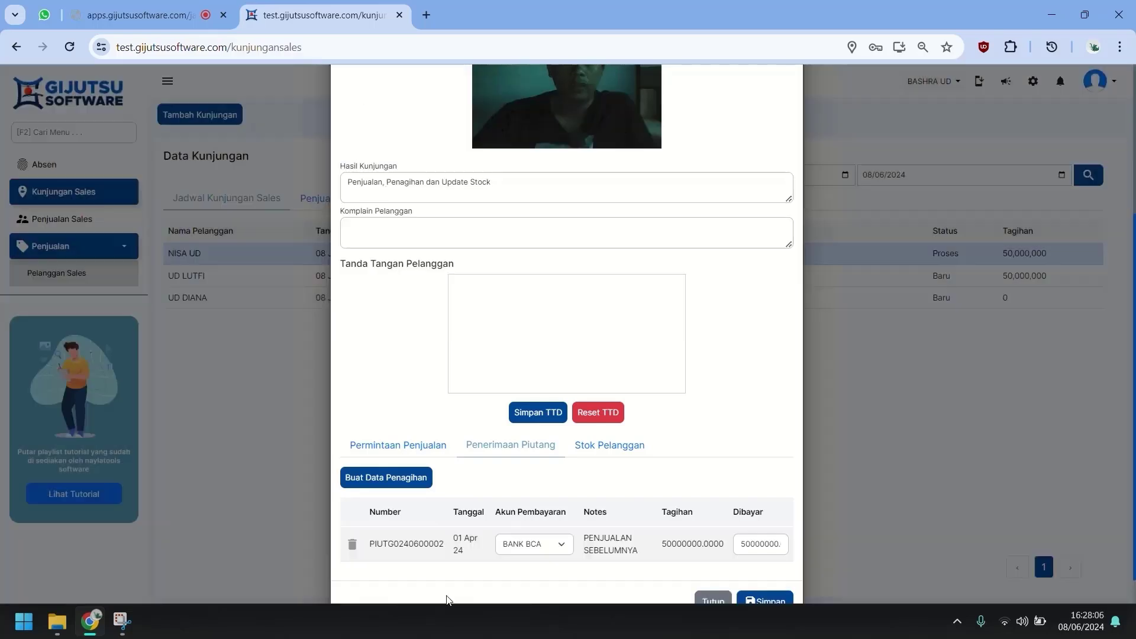
Set the paid amount to 25,000,000, received into BANK MANDIRI.
scroll(651, 503, down, 1)
click(759, 509)
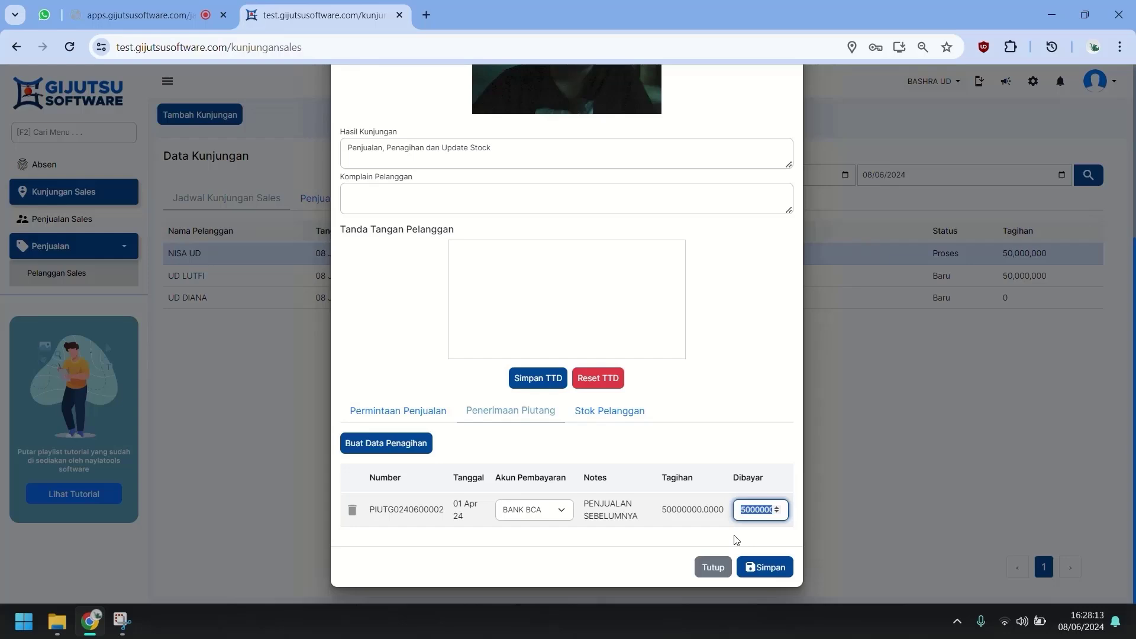
text(2500000)
click(737, 539)
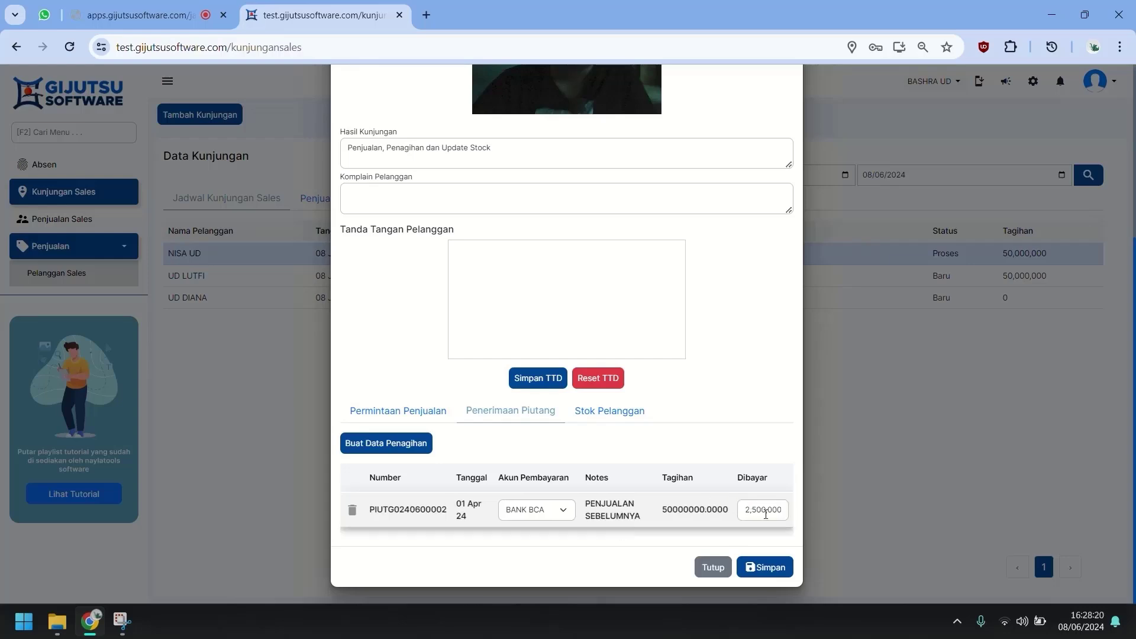
double_click(764, 512)
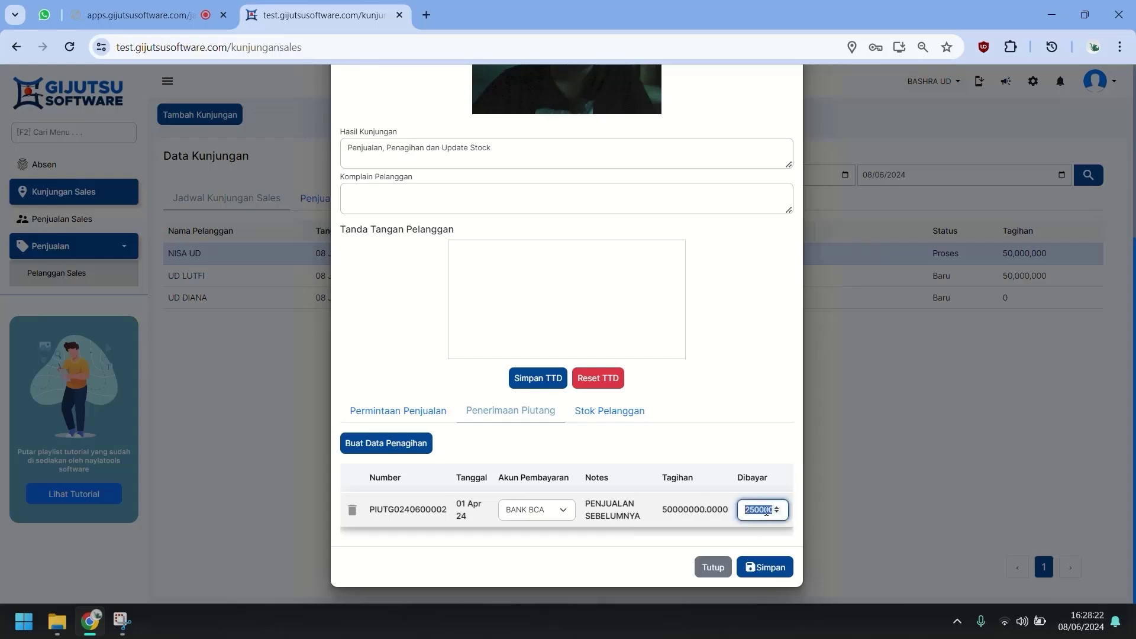
text(250000)
click(690, 537)
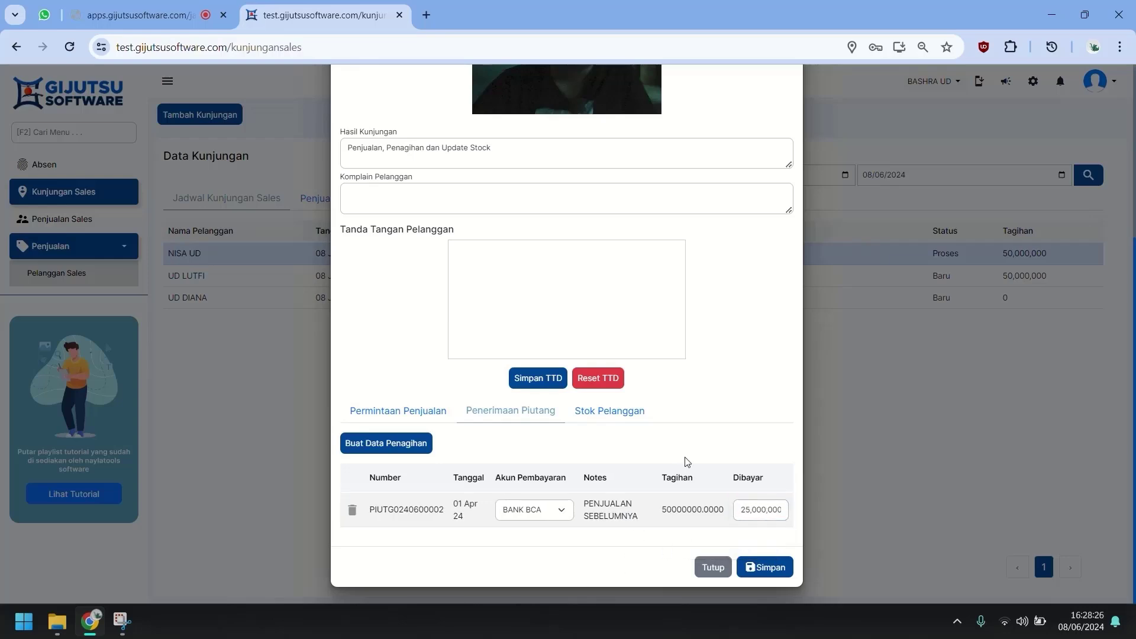
click(557, 515)
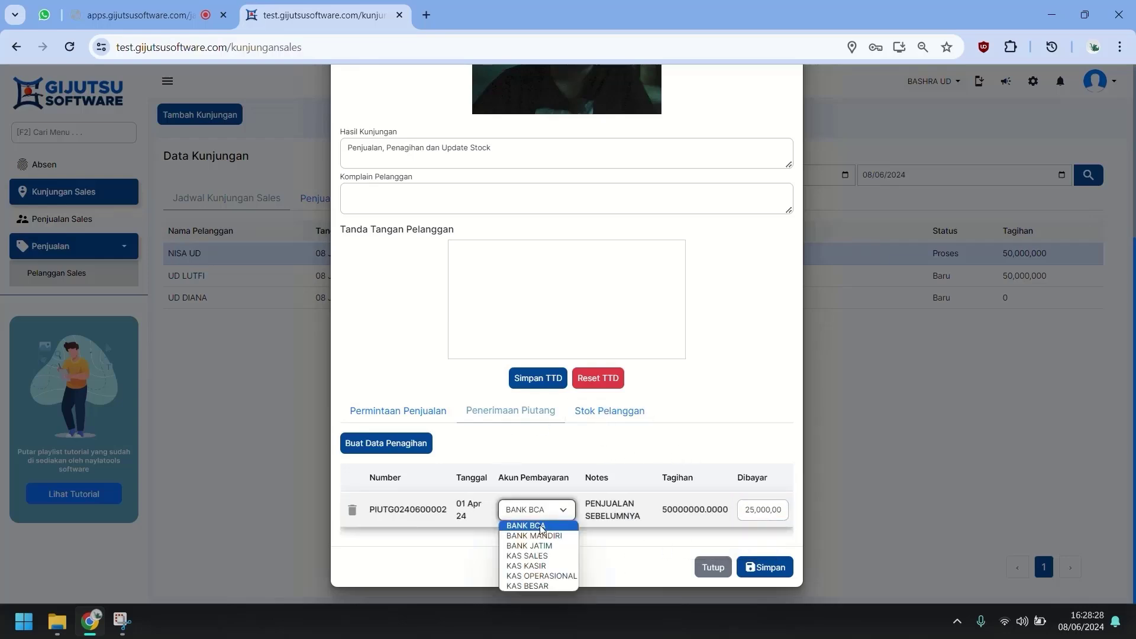
click(537, 543)
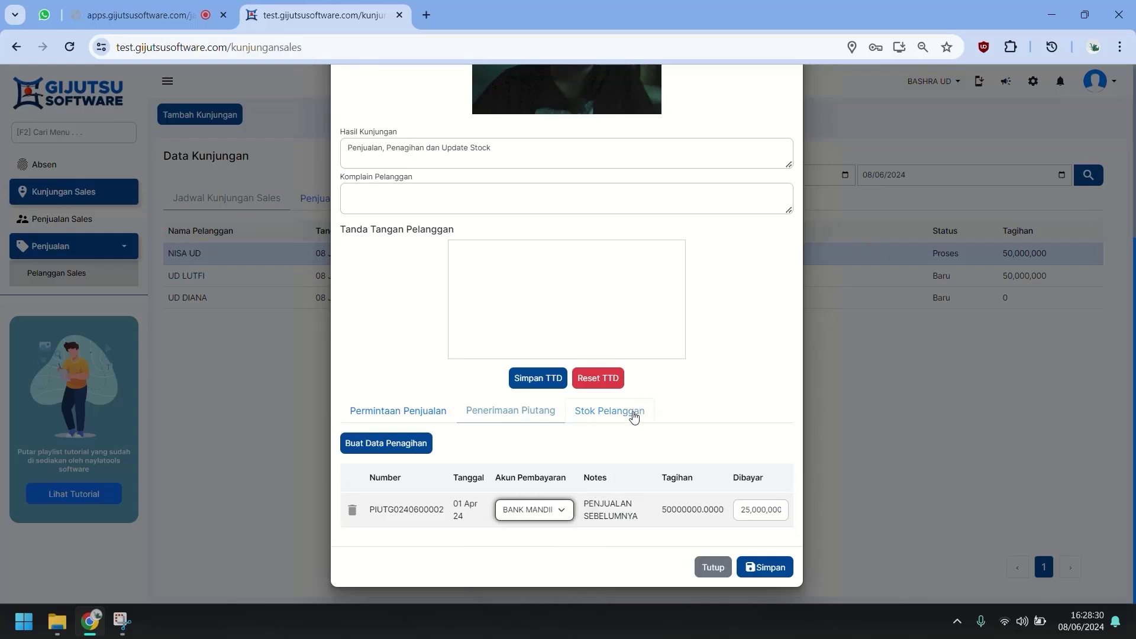
click(630, 410)
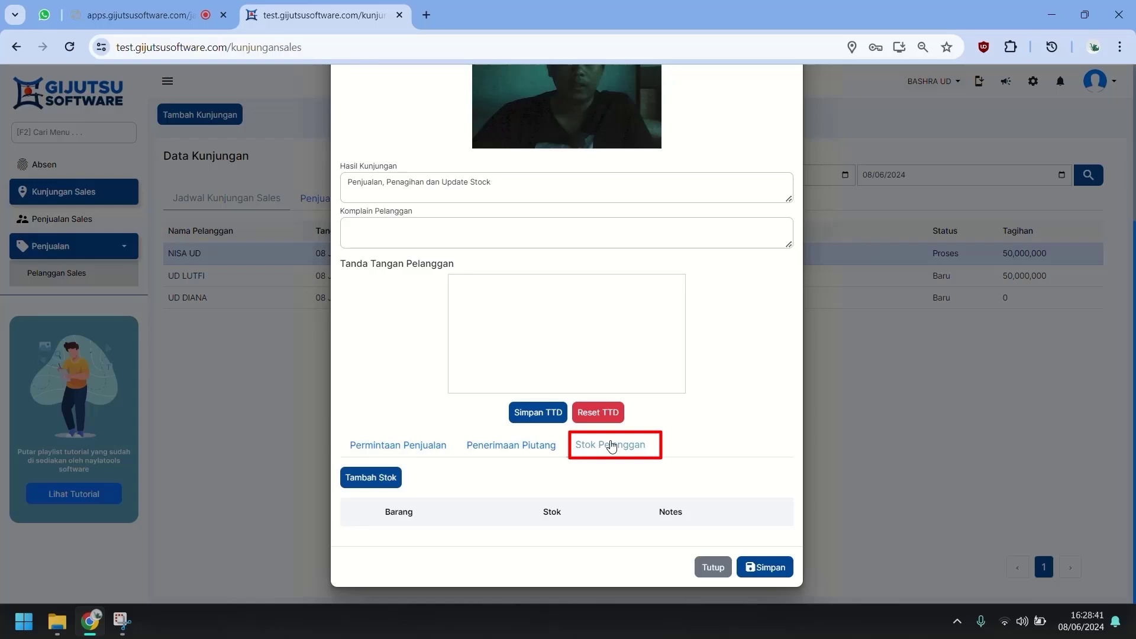
Add BATA MERAH BRAND A and BATA MERAH BRAND C to customer stock, 100 each.
click(373, 477)
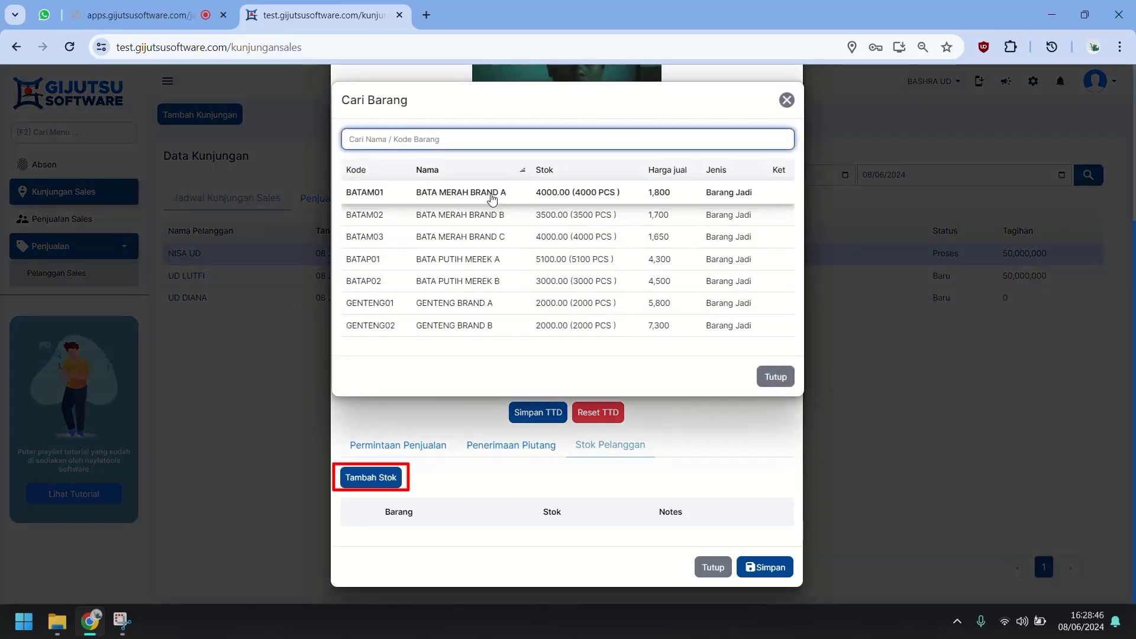
click(491, 198)
click(389, 477)
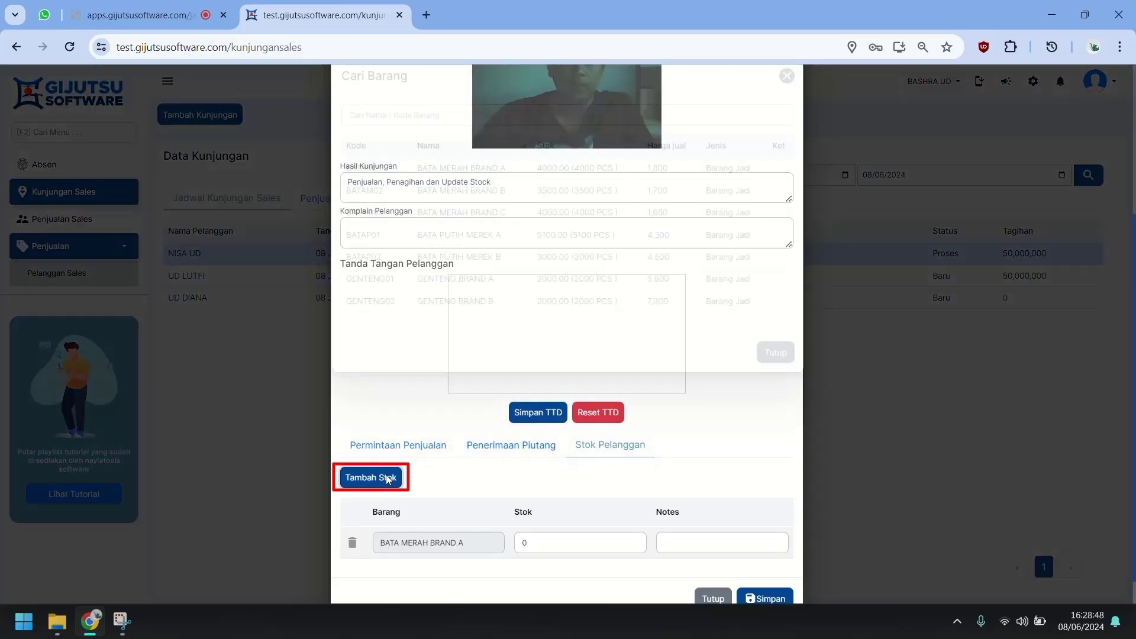
click(578, 237)
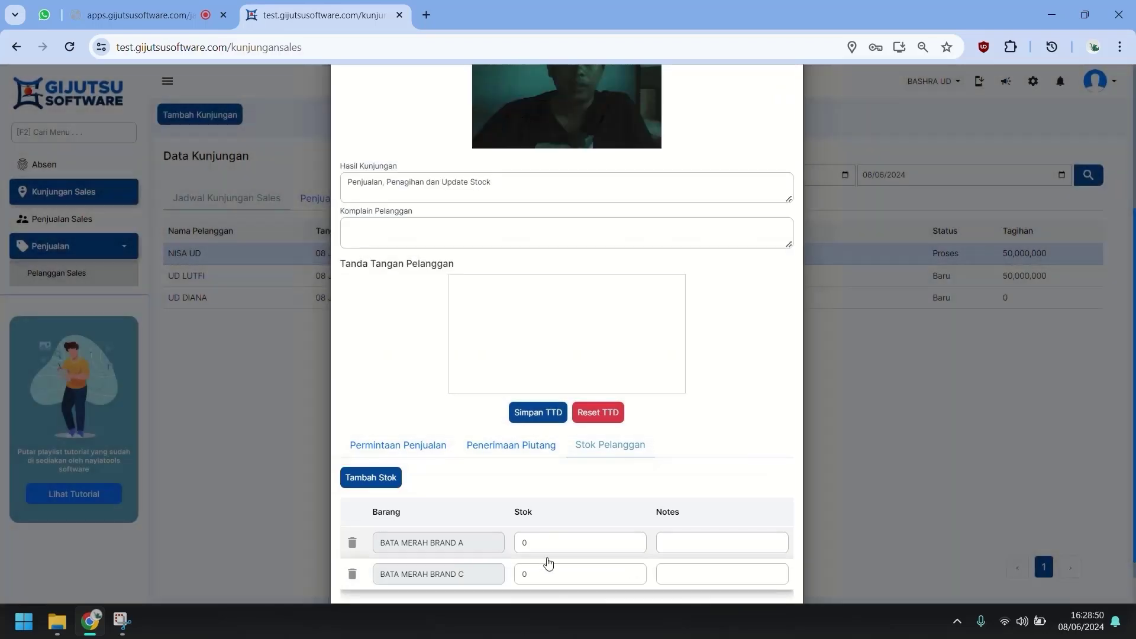
drag(548, 544, 481, 545)
text(100)
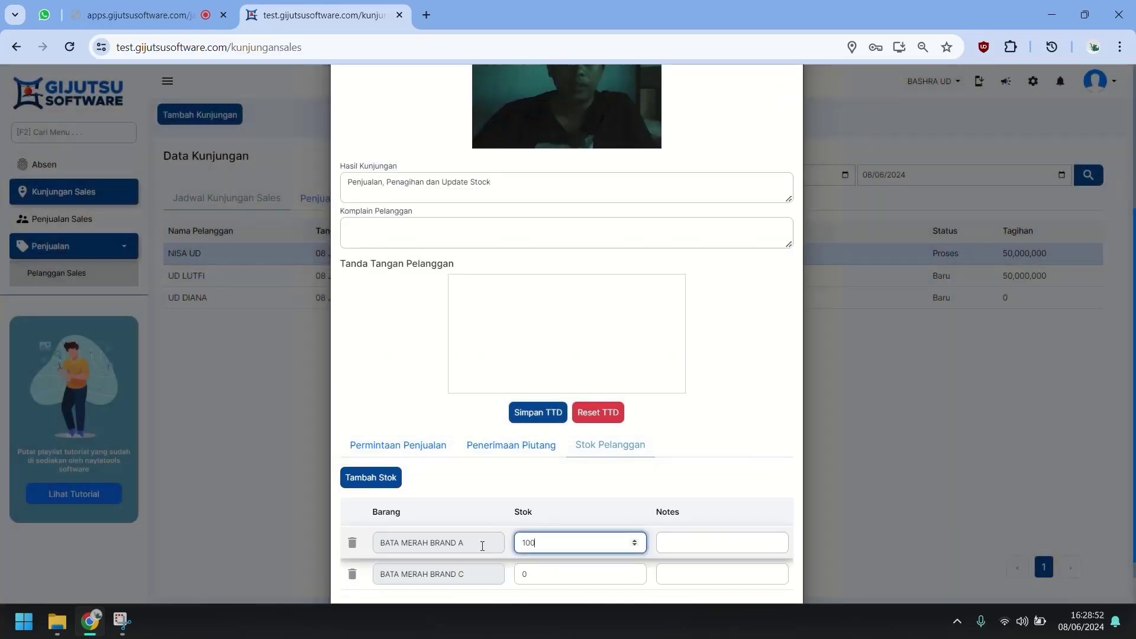
drag(557, 574, 463, 569)
text(1)
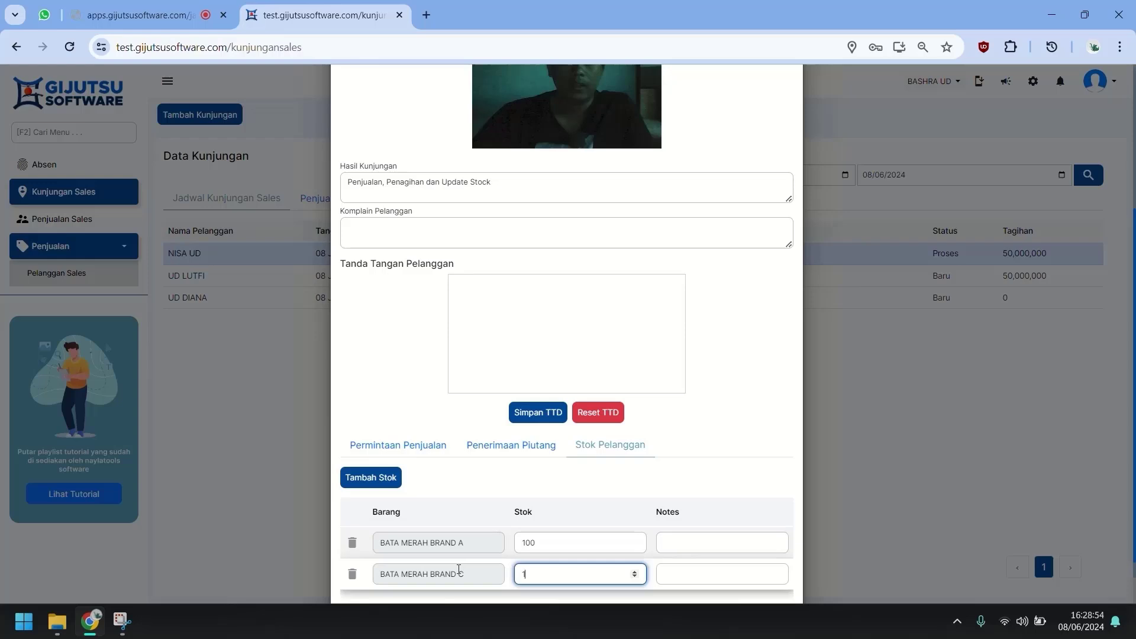
text(00)
Note both stock lines as Stock Bulan Lalu.
click(753, 542)
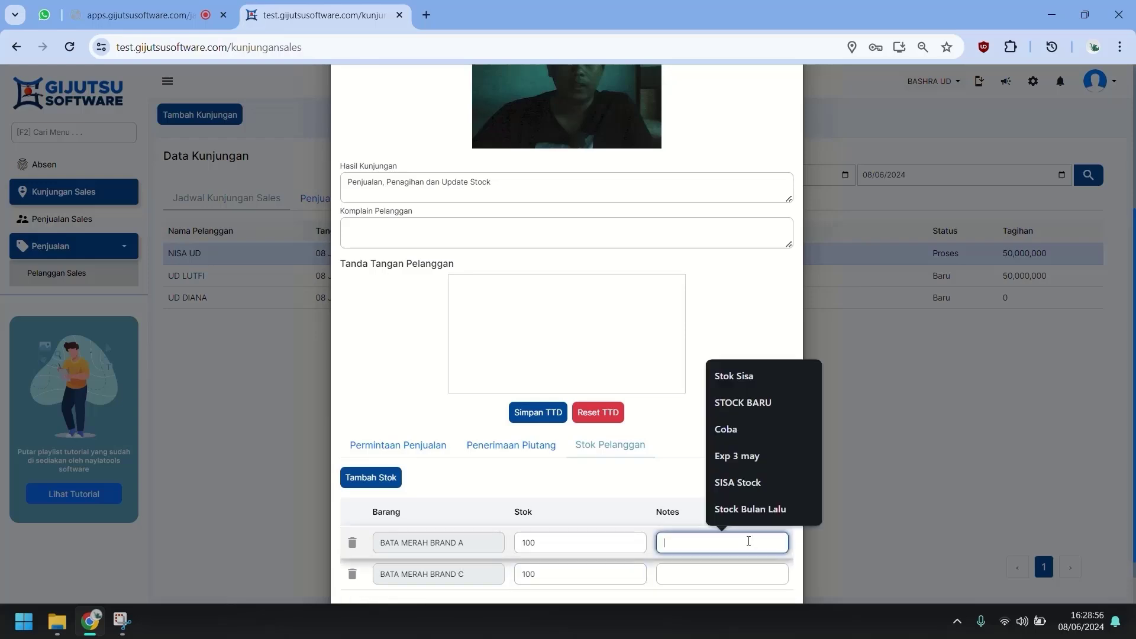
click(746, 509)
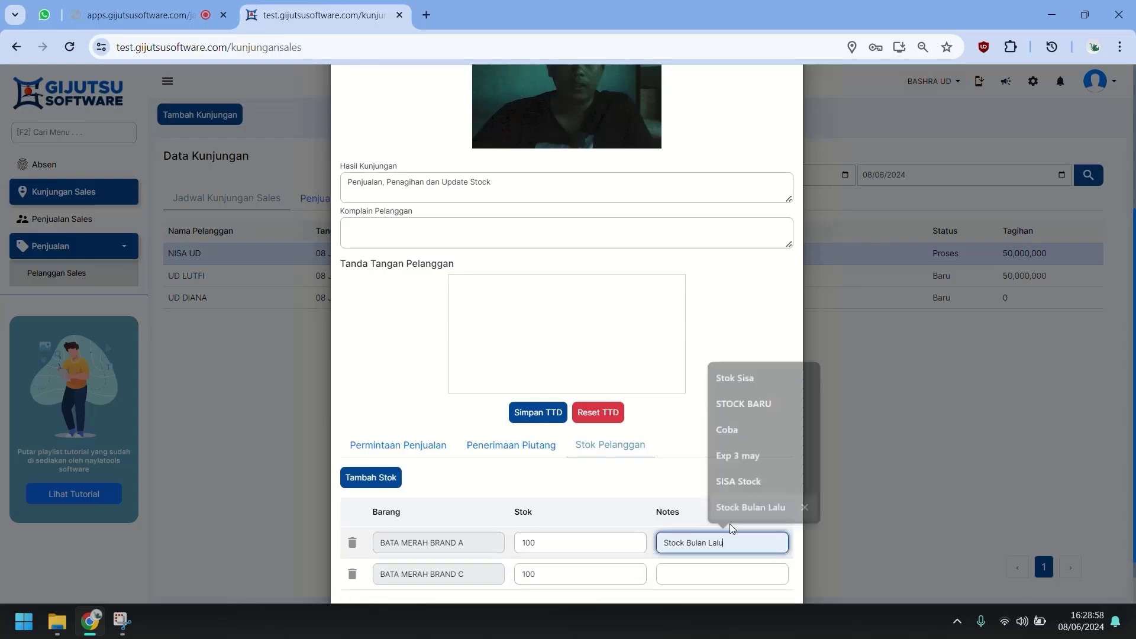
click(695, 577)
click(737, 539)
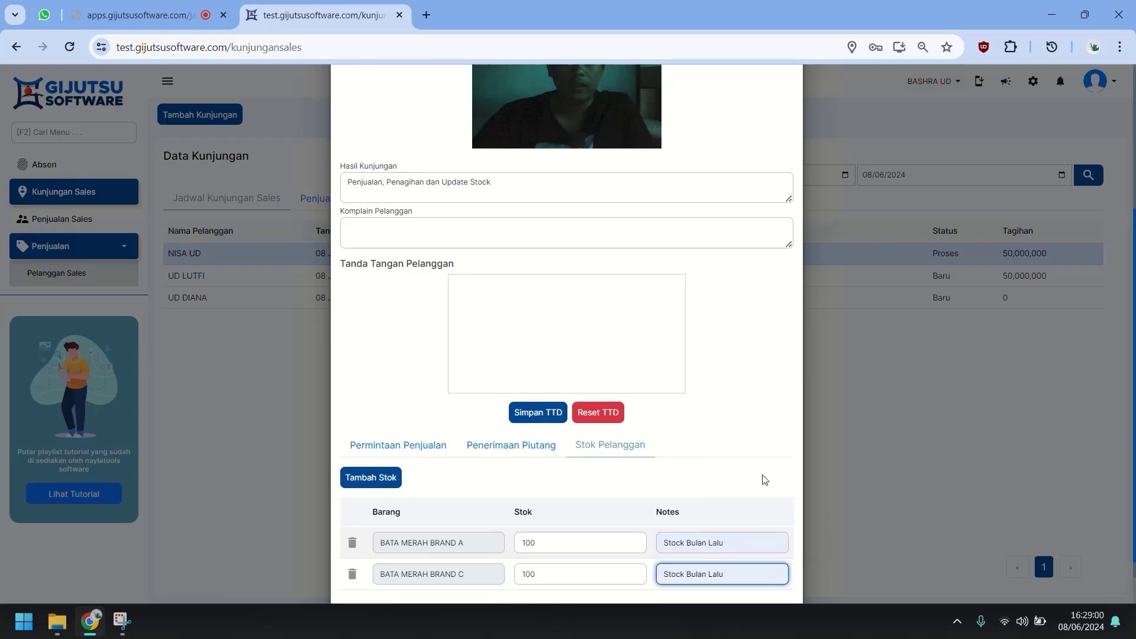
scroll(766, 479, down, 1)
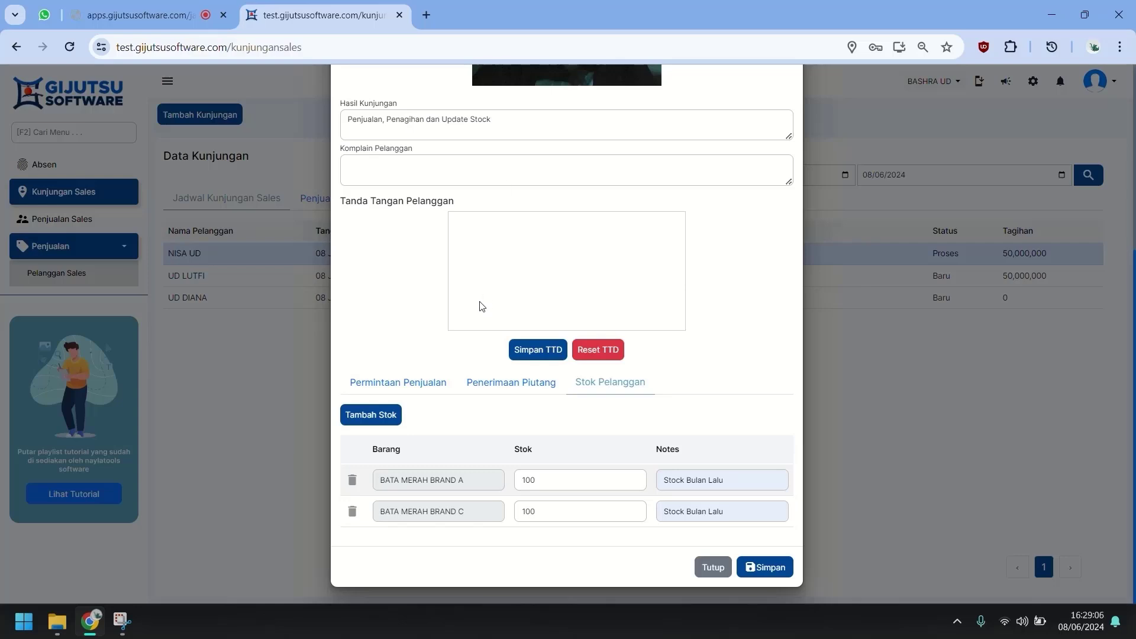
Sign the visit and enter the complaint 'Telat kunjungan'.
drag(480, 306, 565, 235)
mouse_move(509, 294)
mouse_down()
mouse_move(540, 274)
mouse_move(605, 273)
mouse_up()
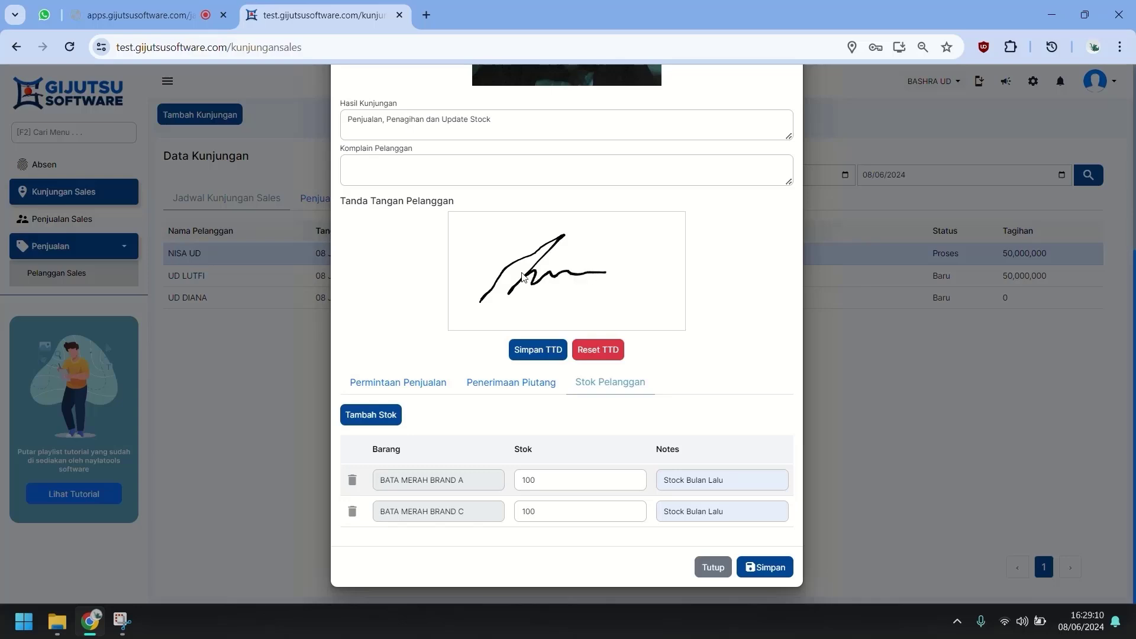
click(465, 171)
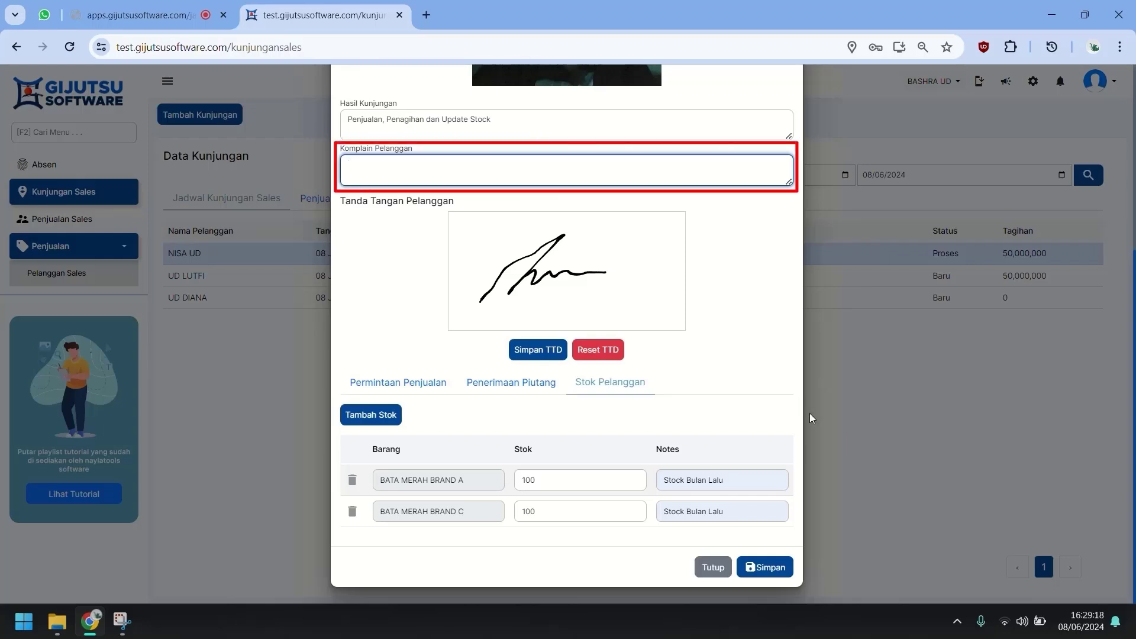
text(T)
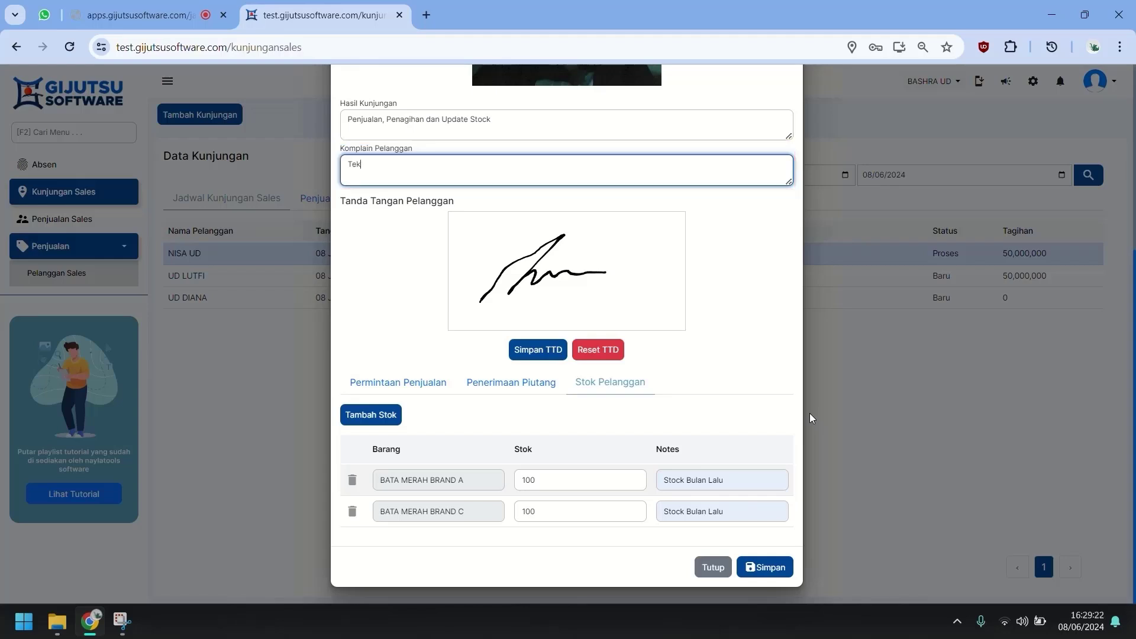
text(elat kunjungan)
click(766, 295)
Save the NISA UD visit so it is marked Selesai.
scroll(753, 370, up, 5)
scroll(749, 380, down, 10)
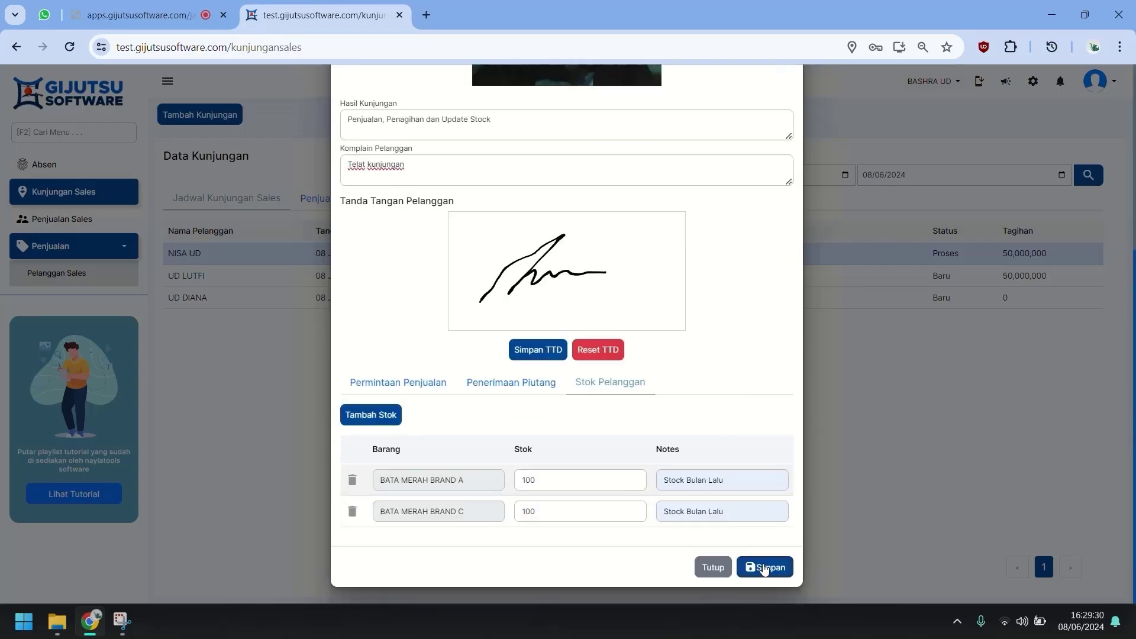
click(765, 566)
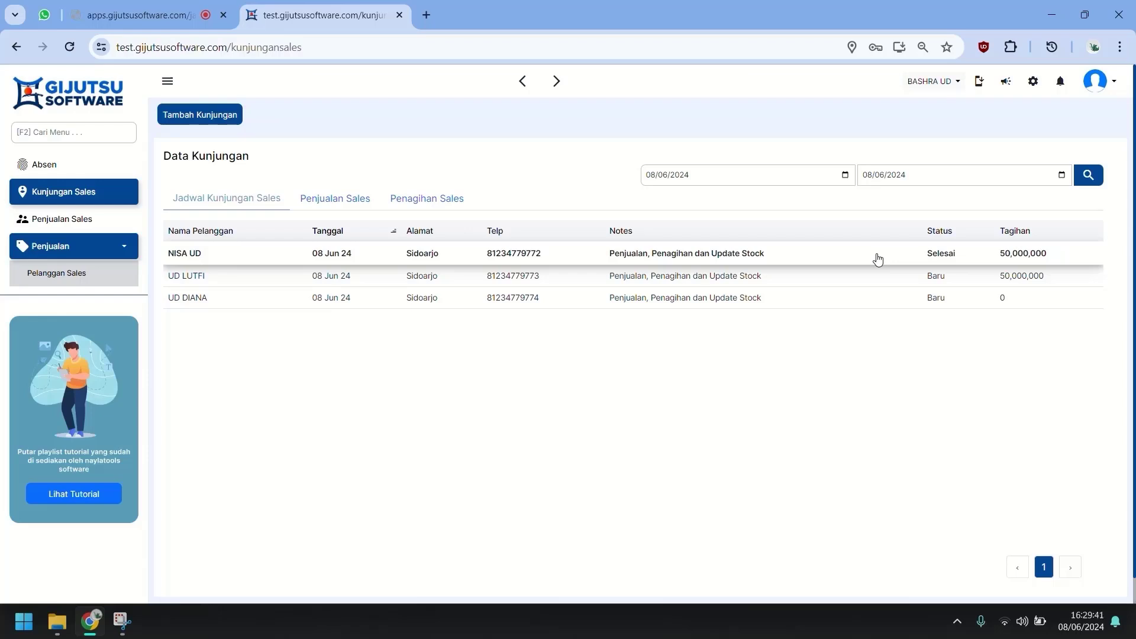
right_click(119, 179)
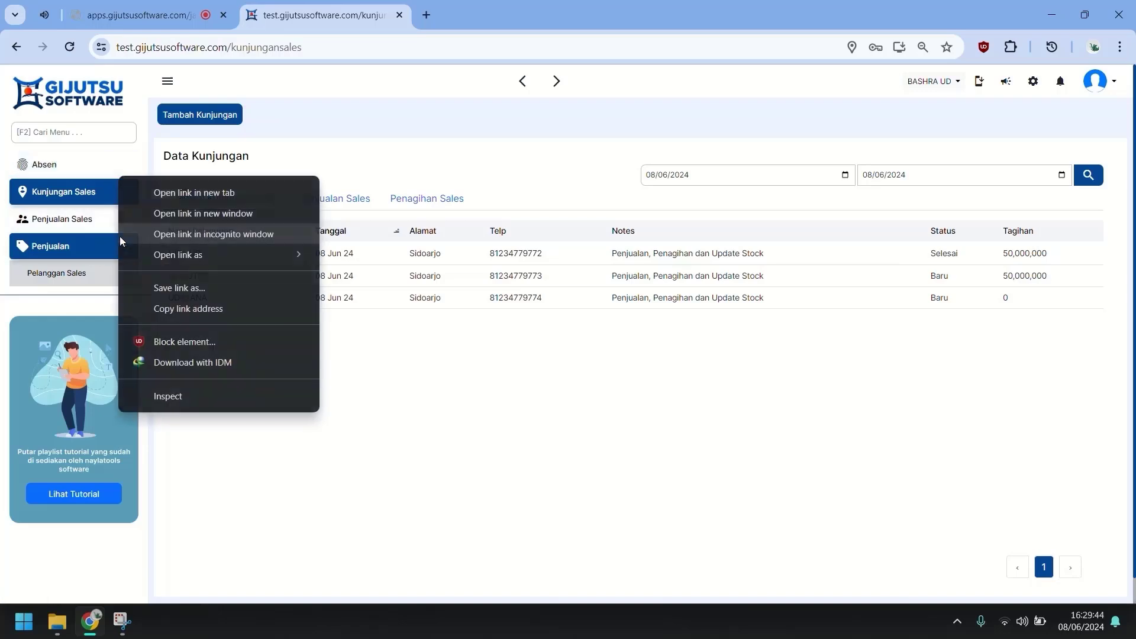
click(120, 233)
click(189, 10)
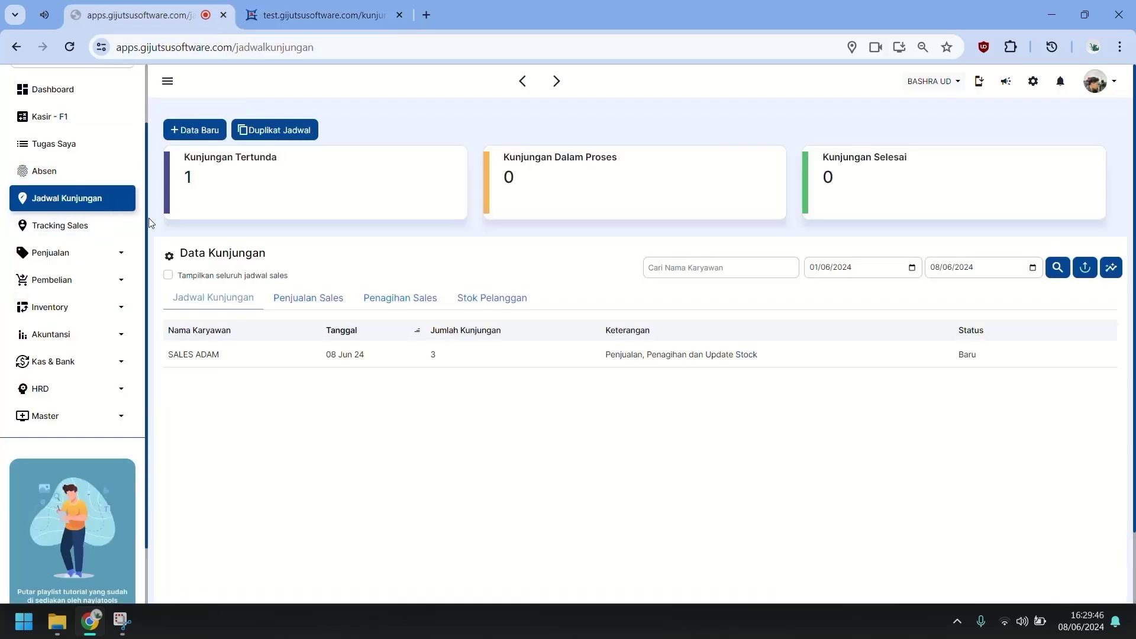
click(107, 264)
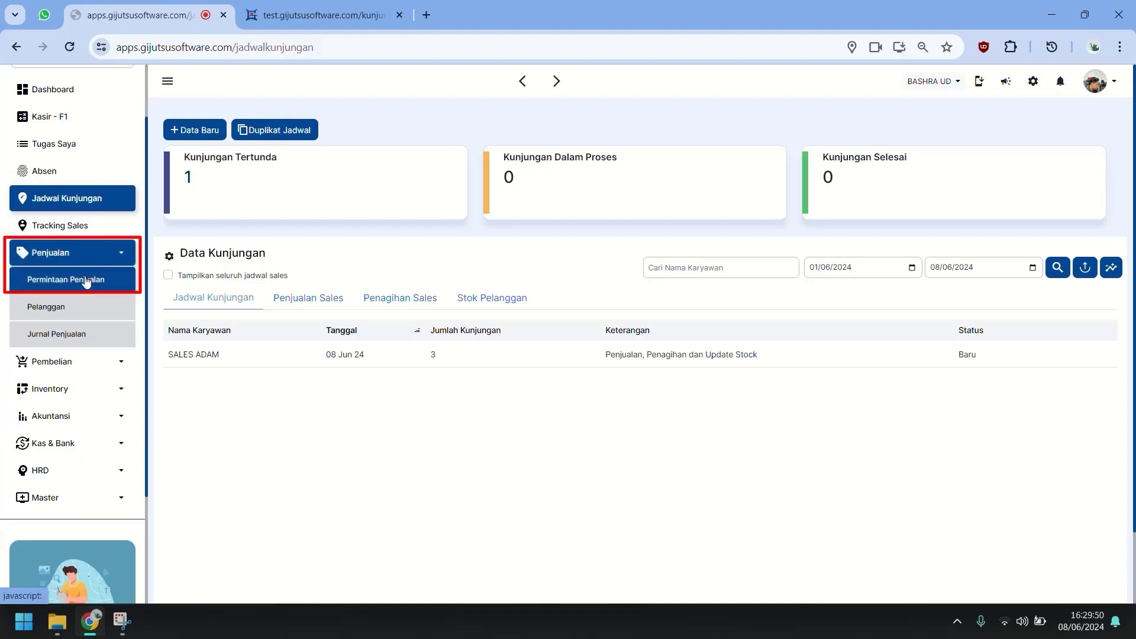
click(86, 282)
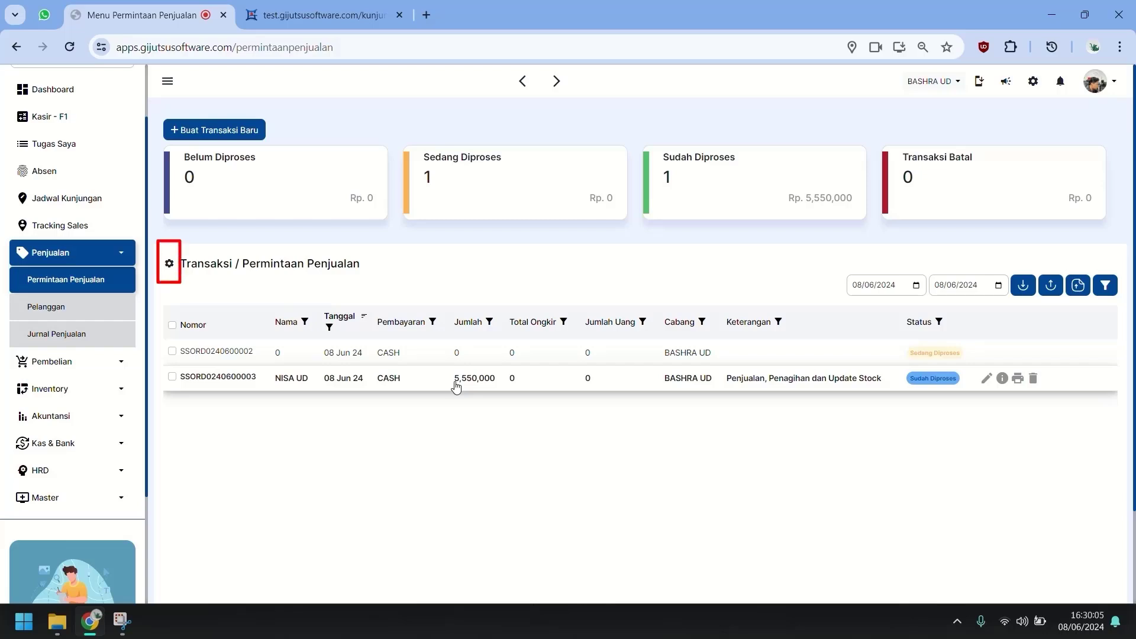
In table display settings, turn on Barang and Telp, turn off Cabang, and save.
click(168, 264)
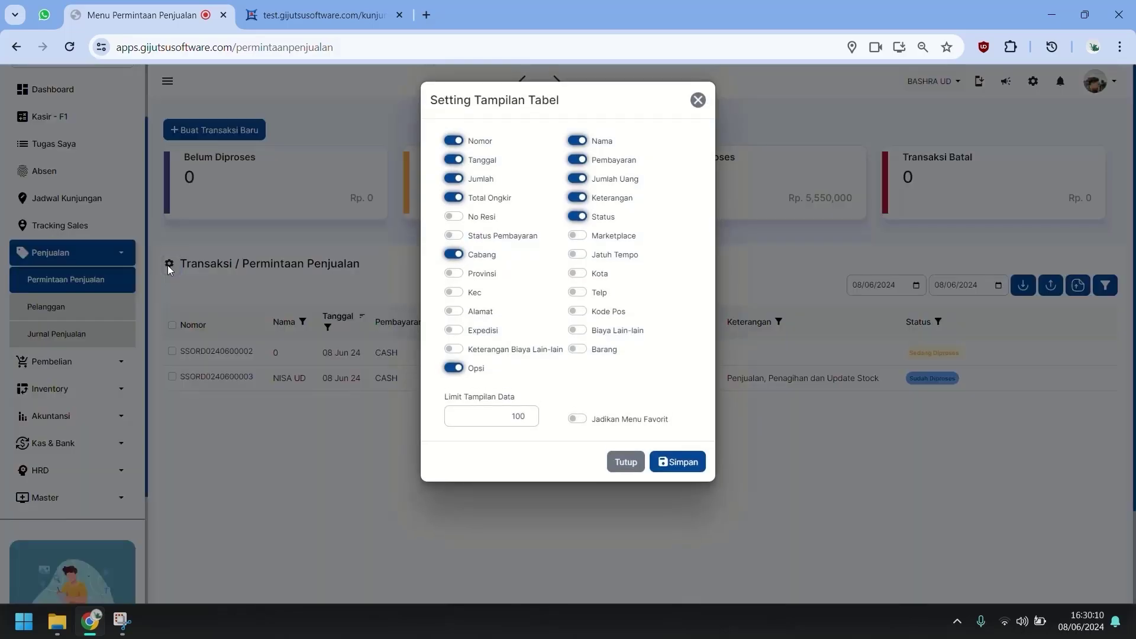
click(599, 351)
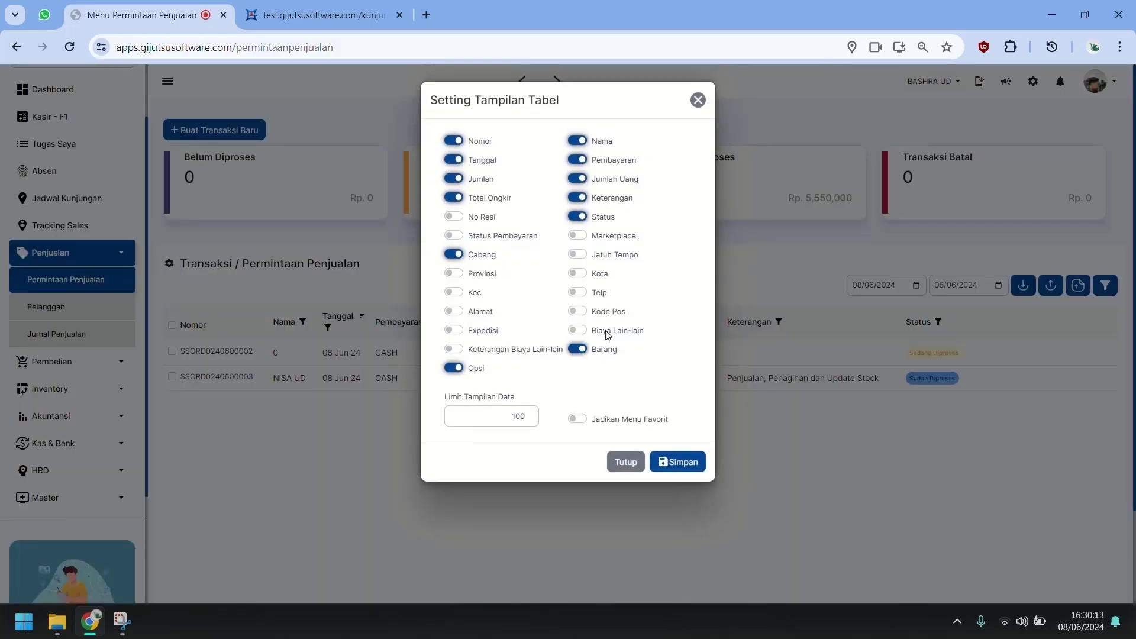
click(486, 258)
click(609, 296)
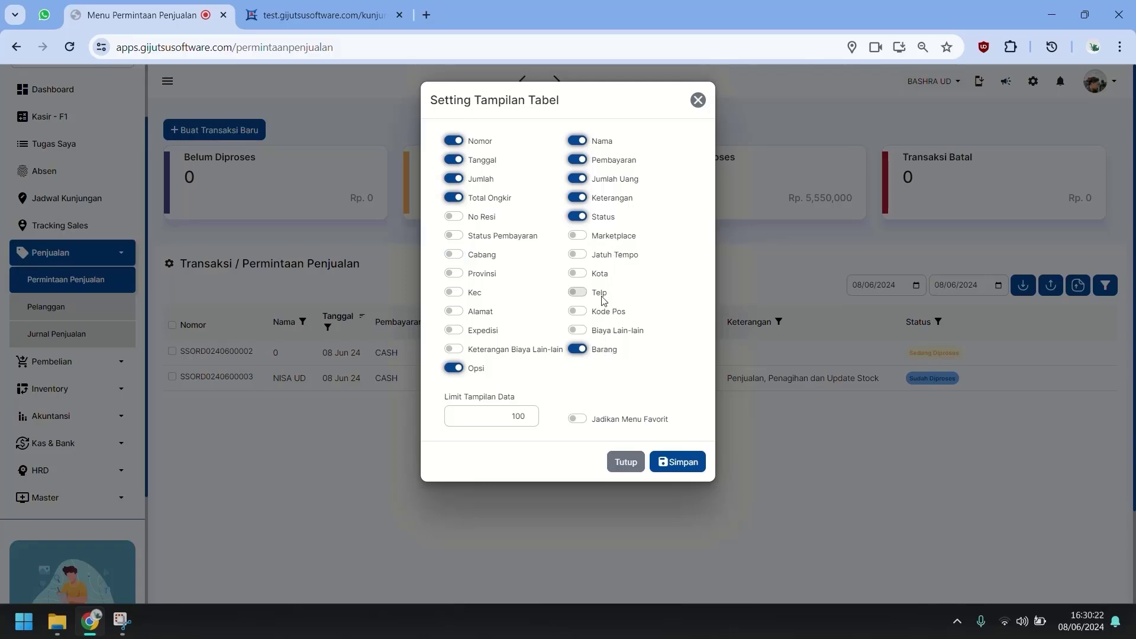
click(693, 457)
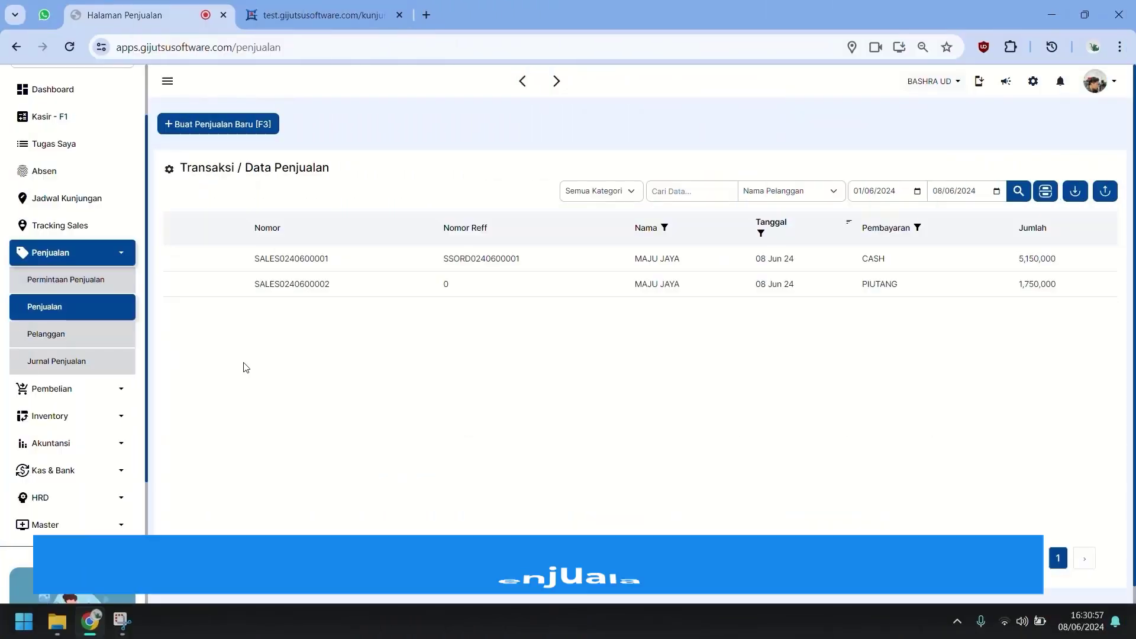
click(215, 123)
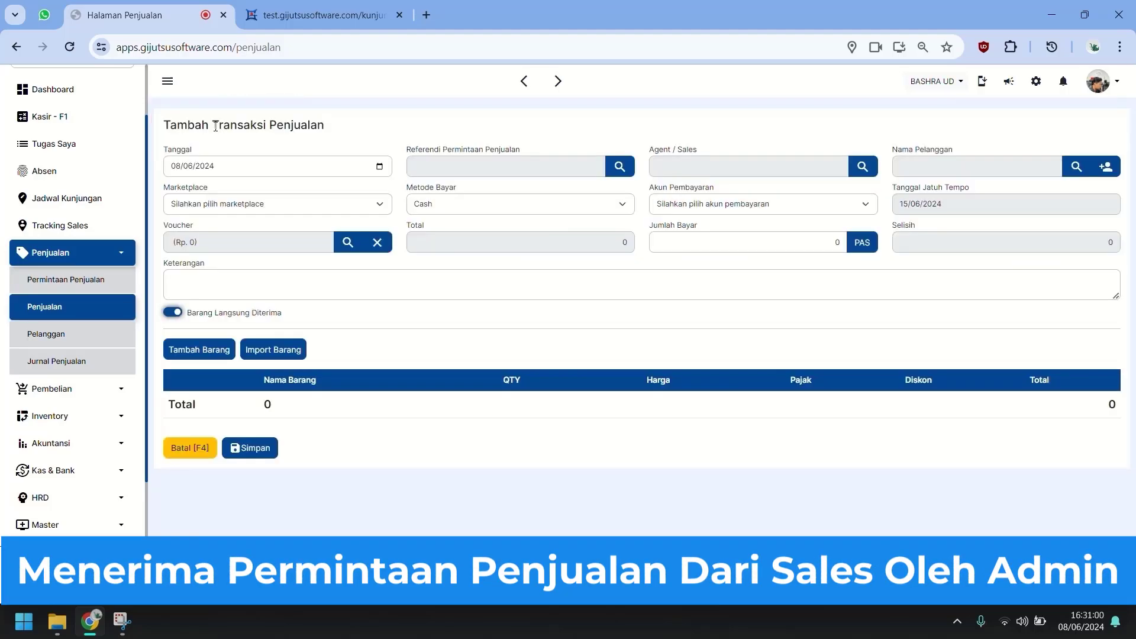
click(463, 168)
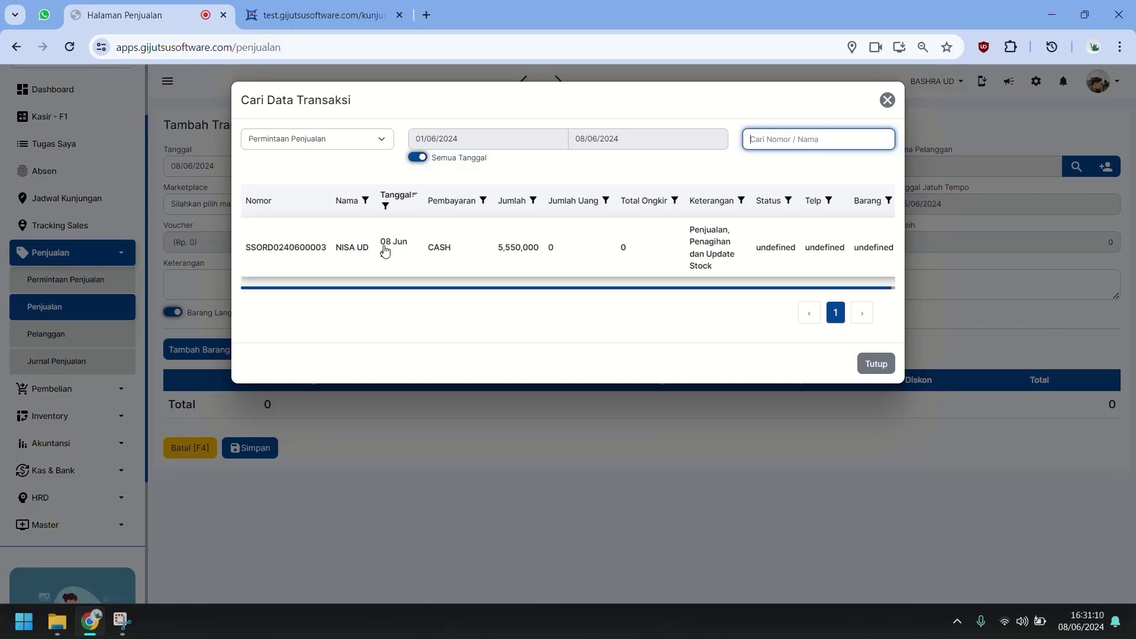
click(384, 251)
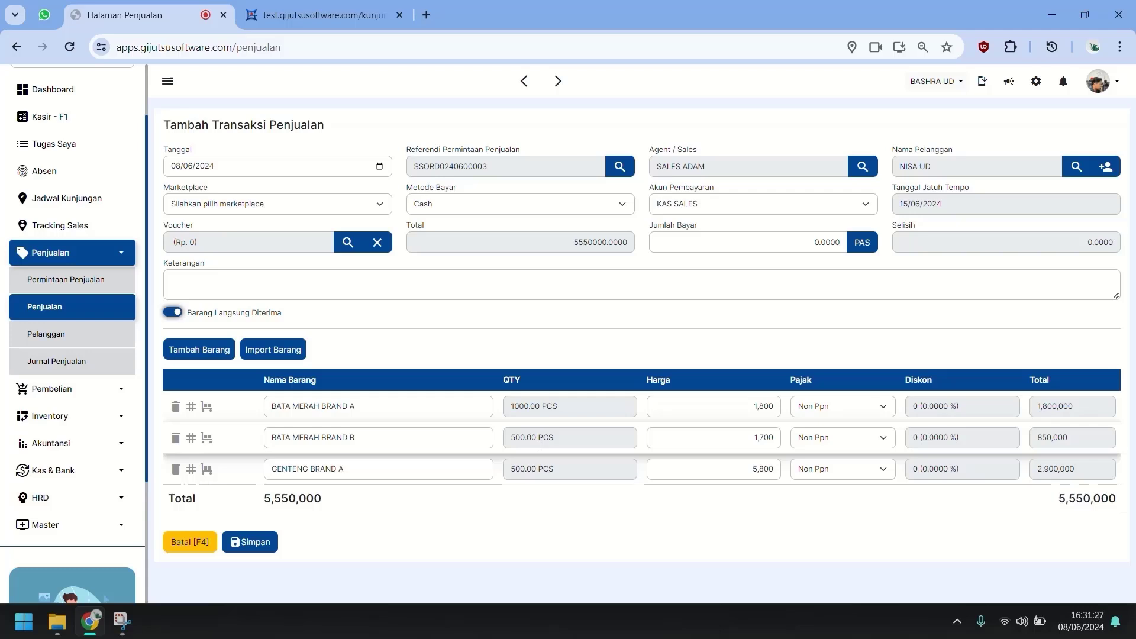
click(573, 408)
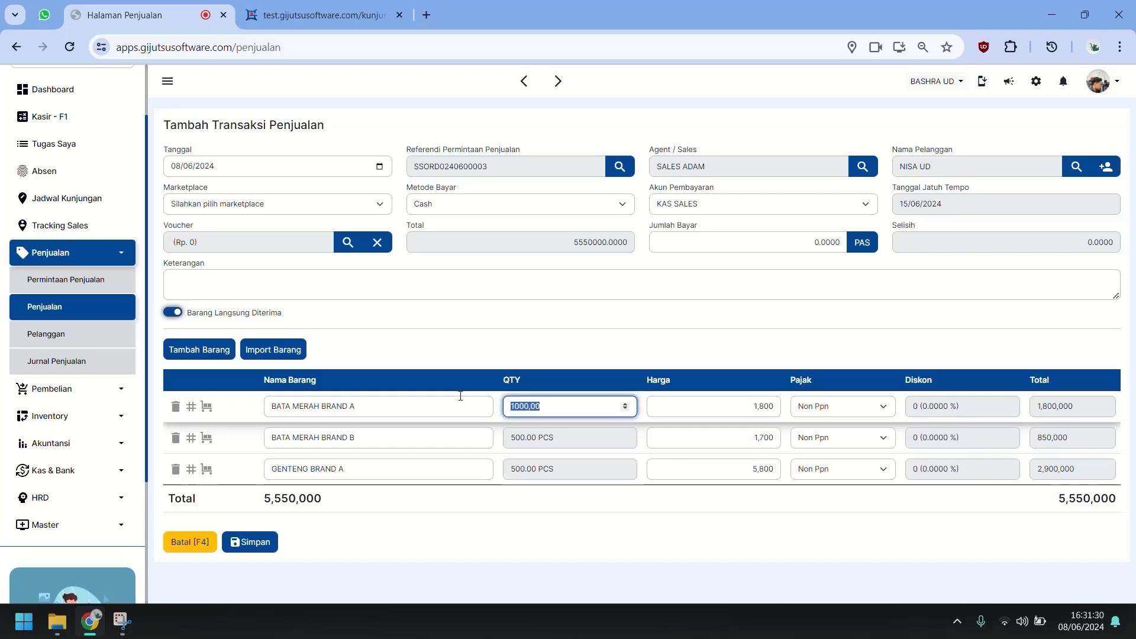
text(5)
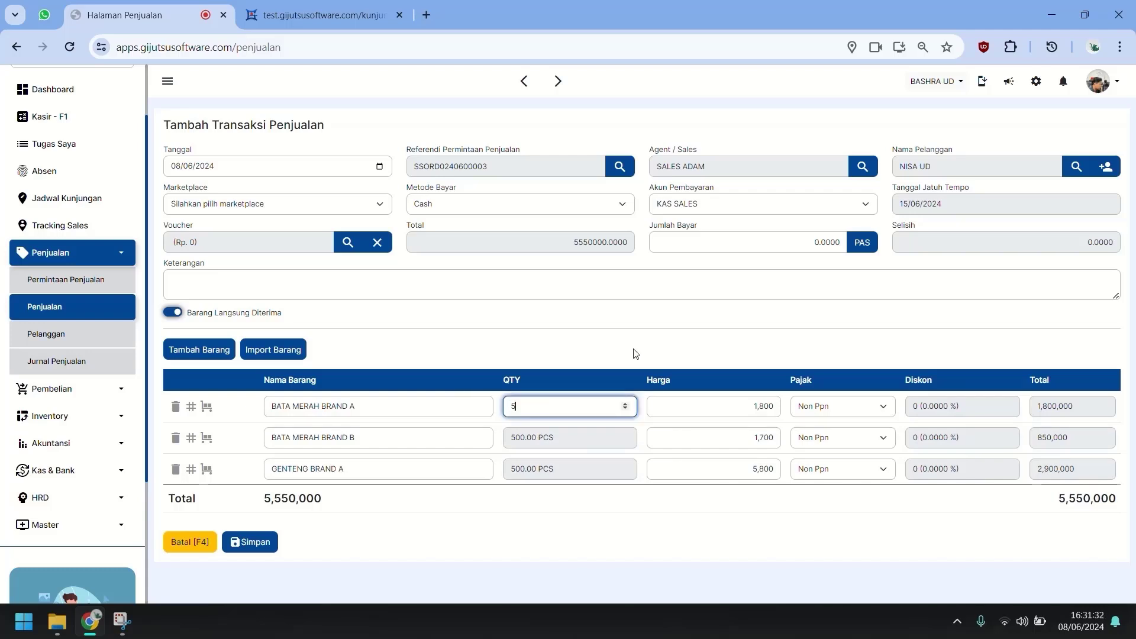
text(00)
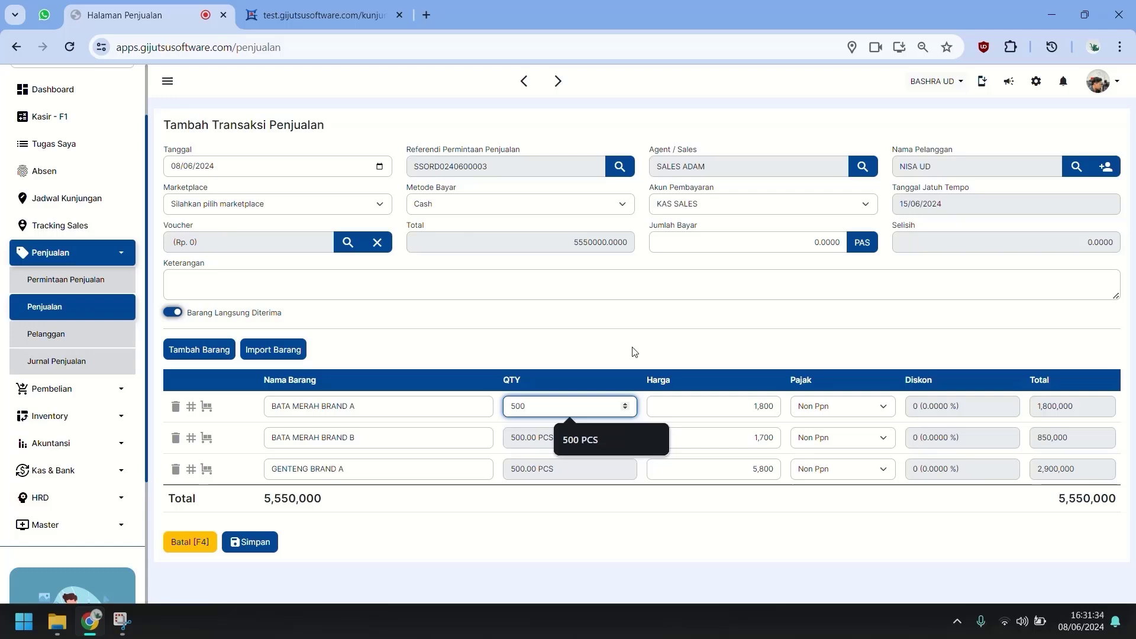
key(Tab)
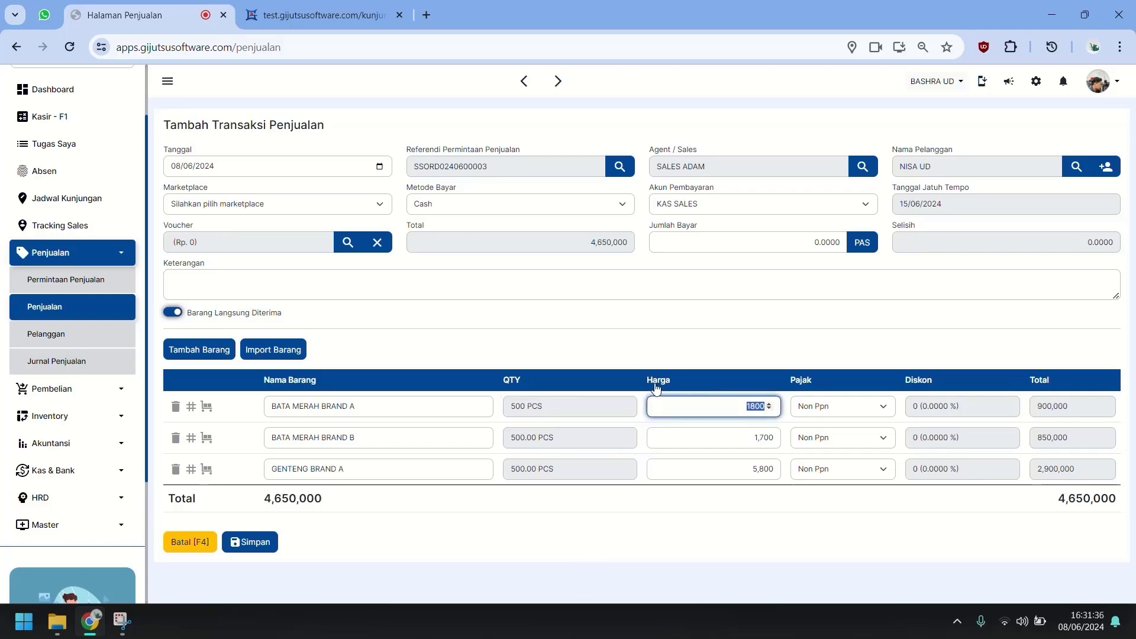
click(743, 515)
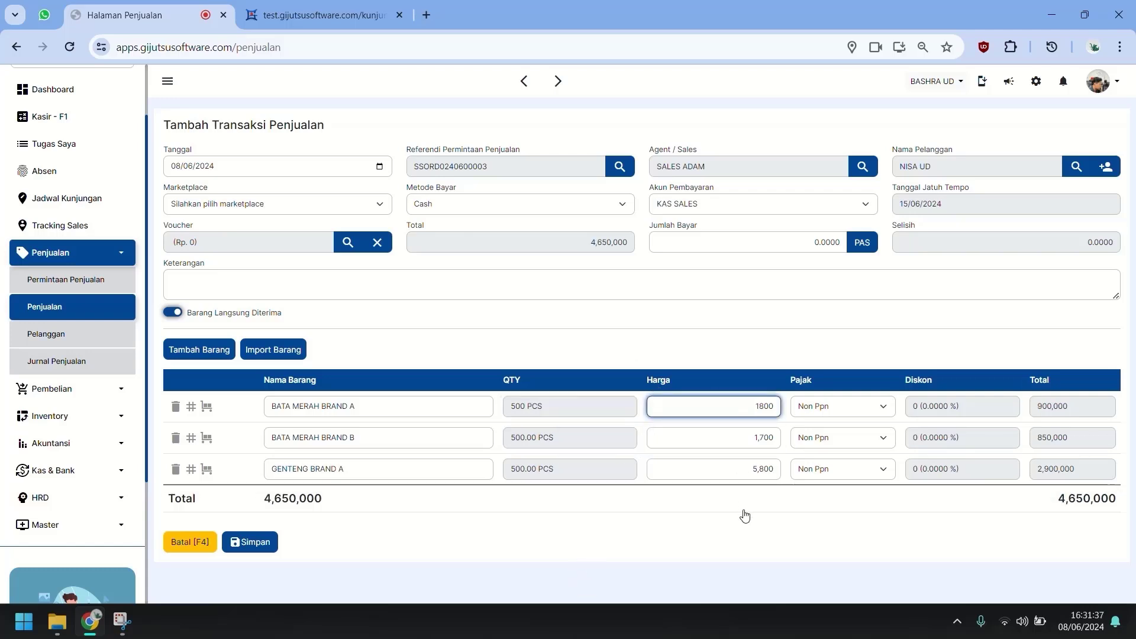
Pay the full 4,650,000 by Transfer and save the sale.
click(789, 208)
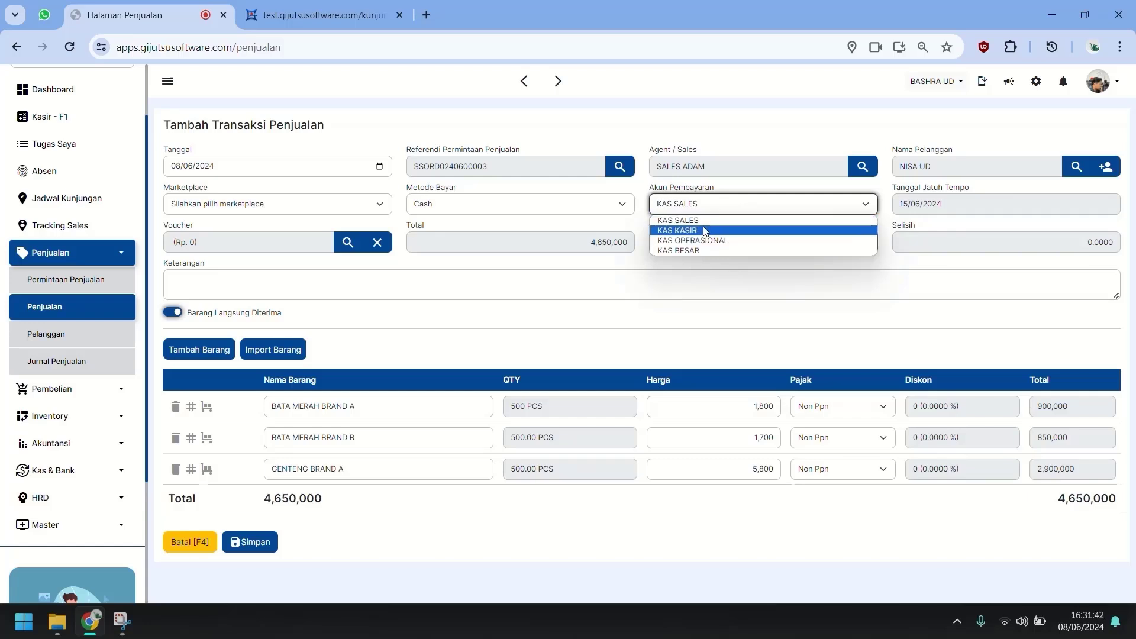
click(586, 205)
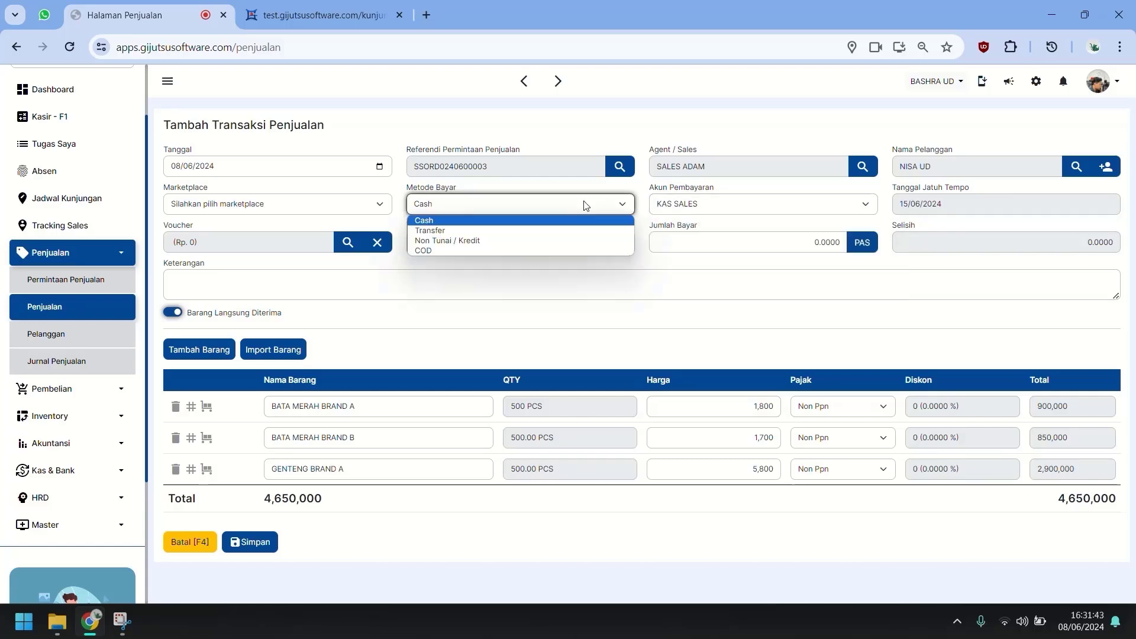
click(533, 231)
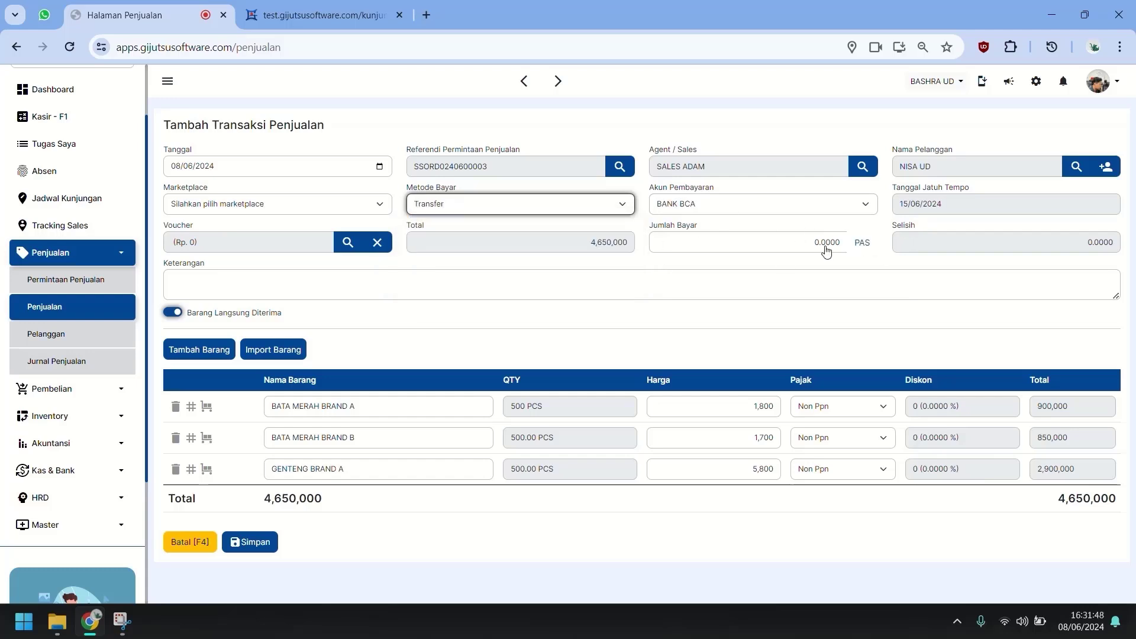
click(787, 318)
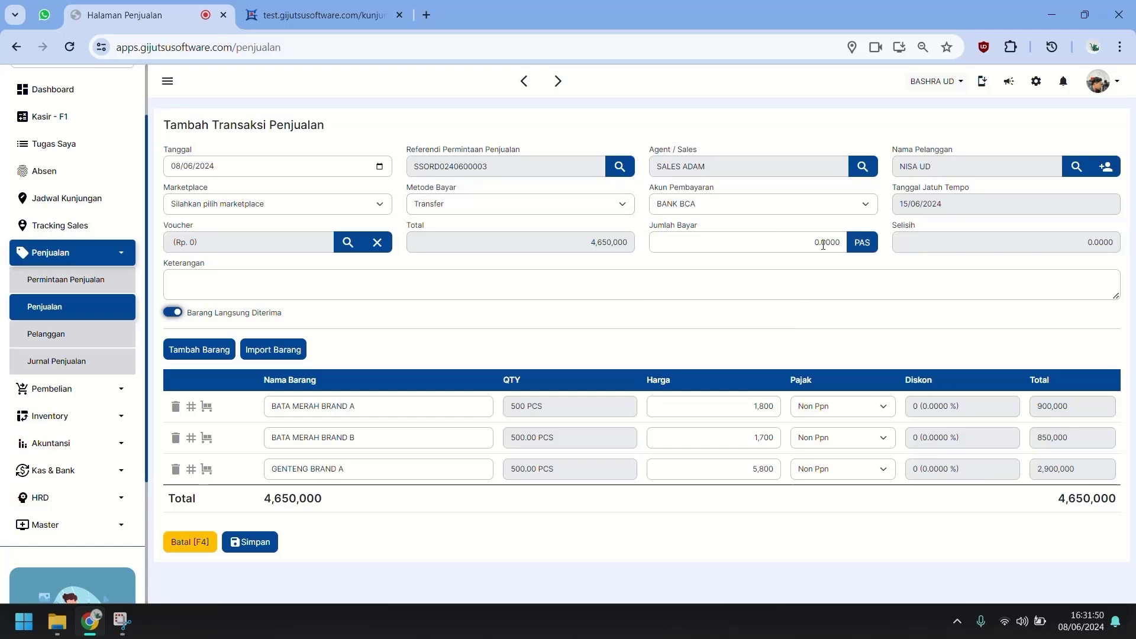
click(862, 243)
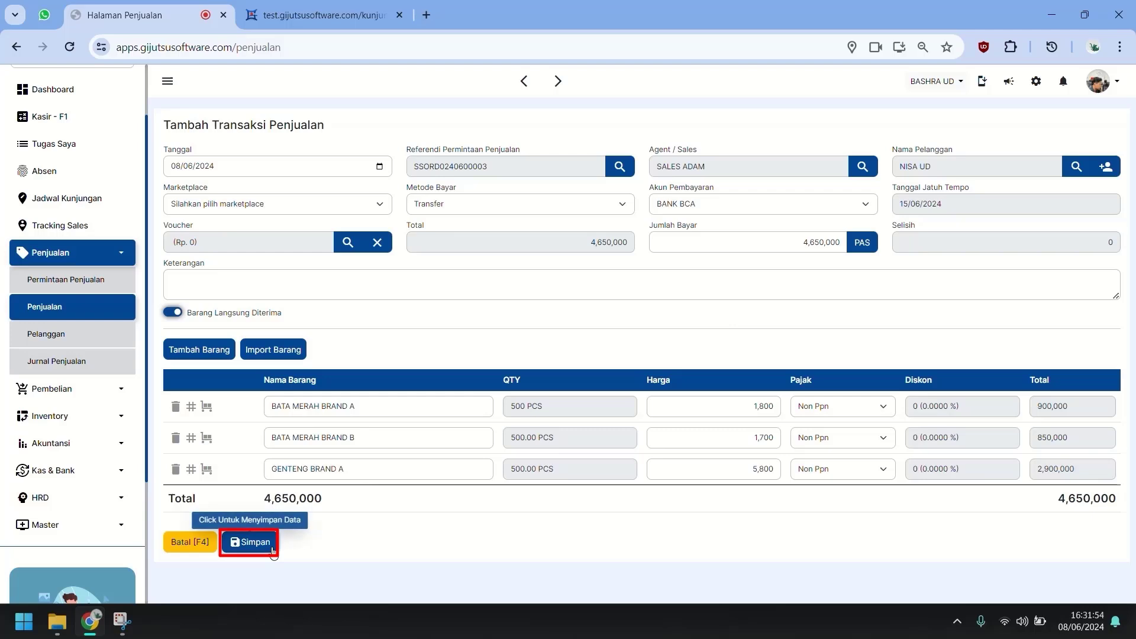
click(251, 542)
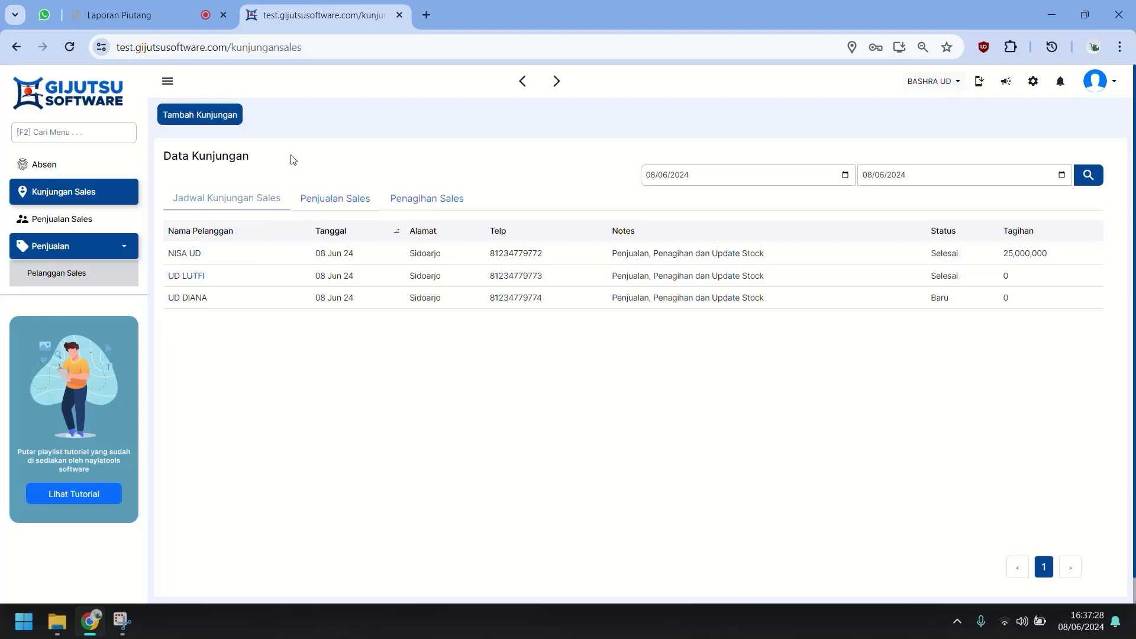
Add a direct visit for MAJU JAYA with a captured photo and current location, and save it.
click(219, 116)
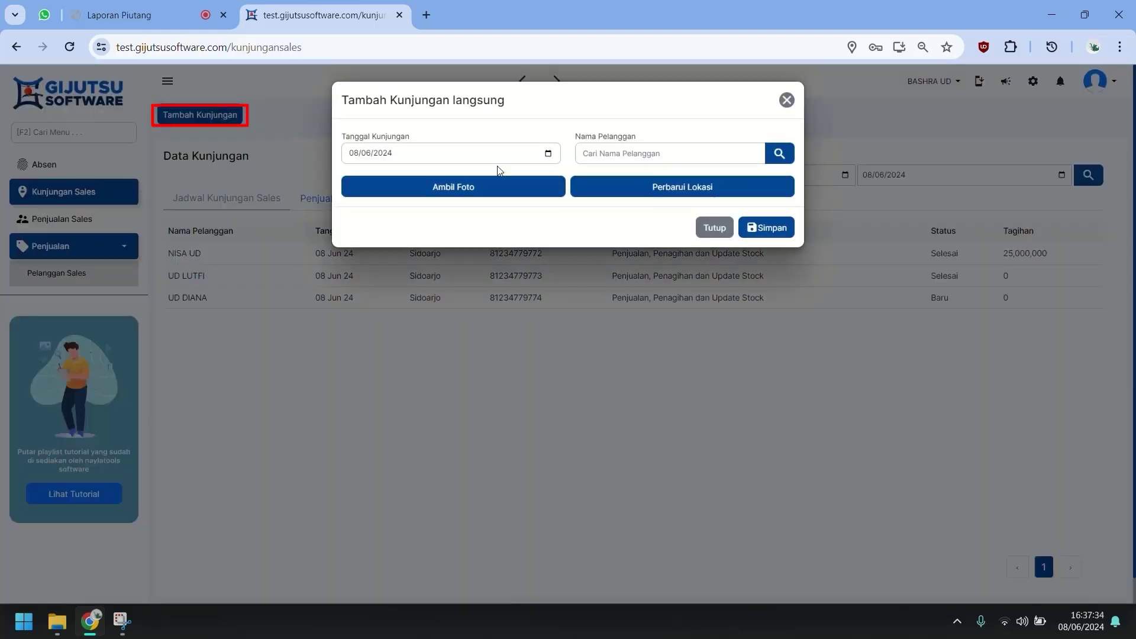
click(481, 190)
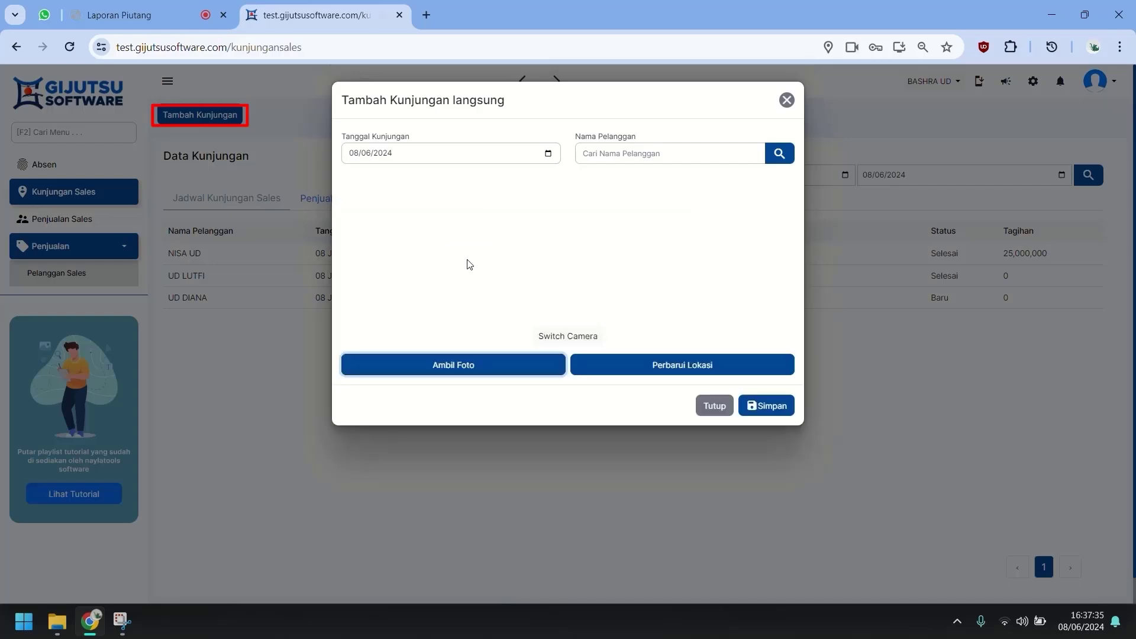
click(467, 371)
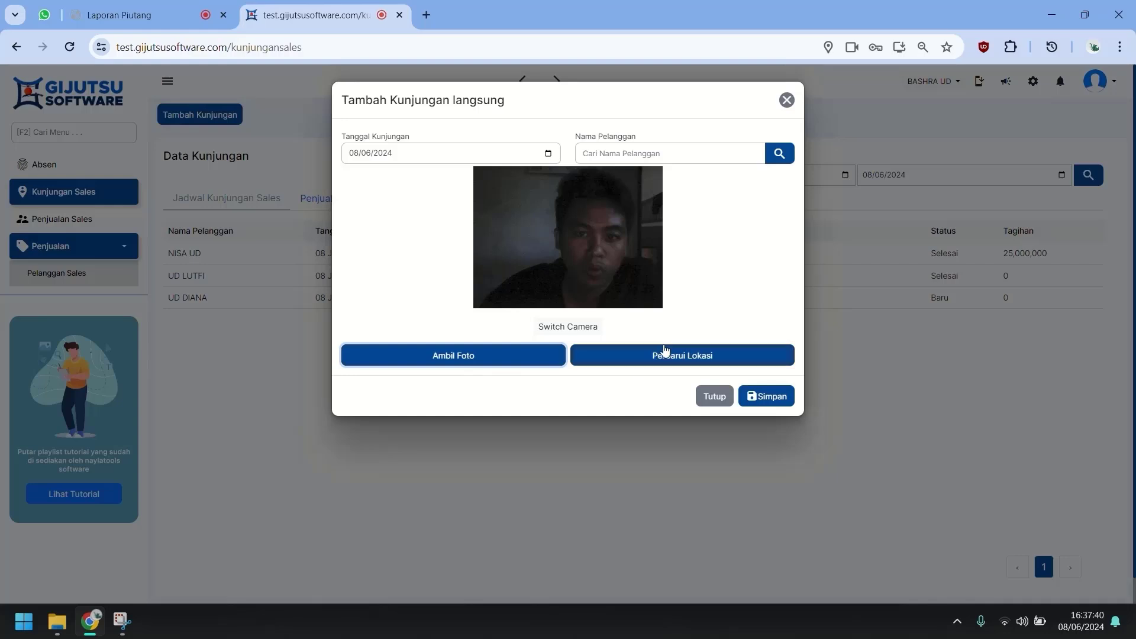
click(657, 358)
click(779, 153)
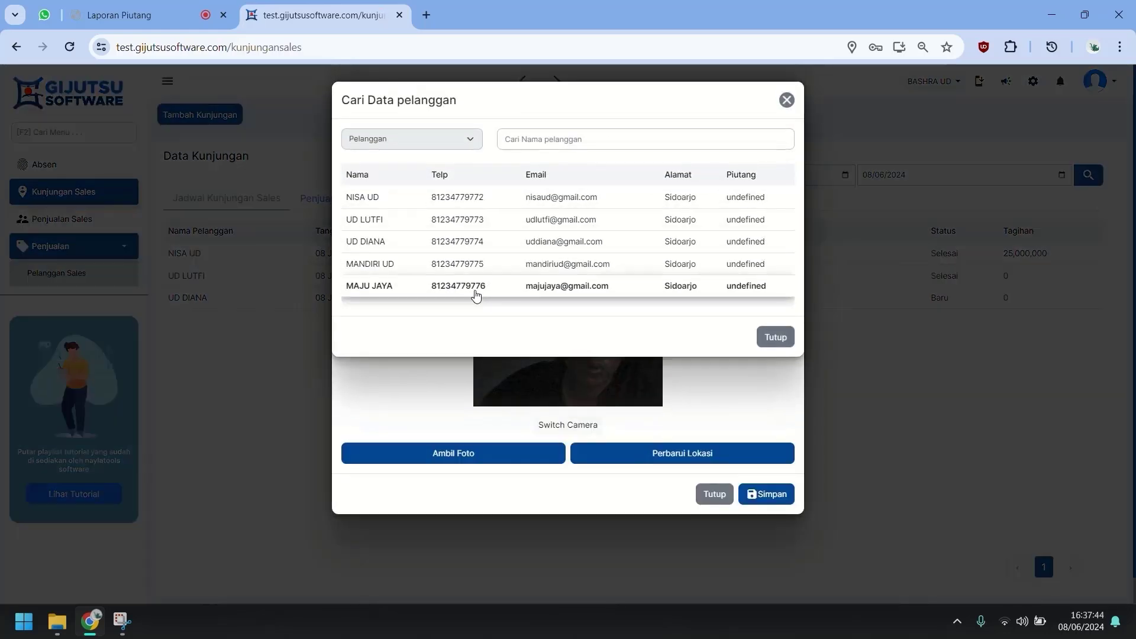
click(476, 287)
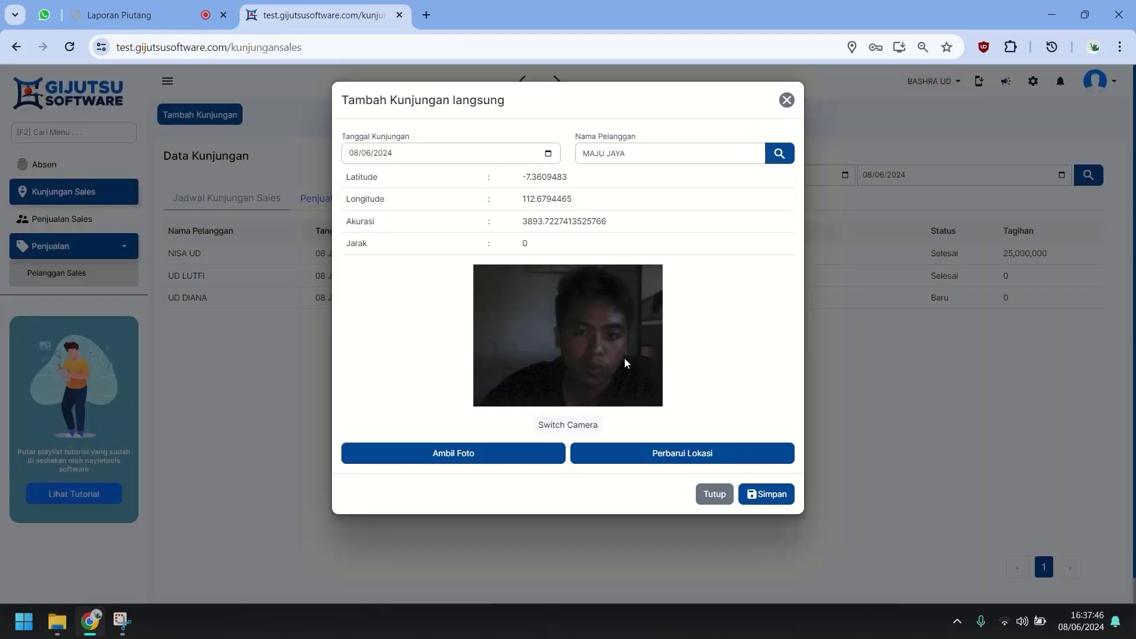
click(776, 500)
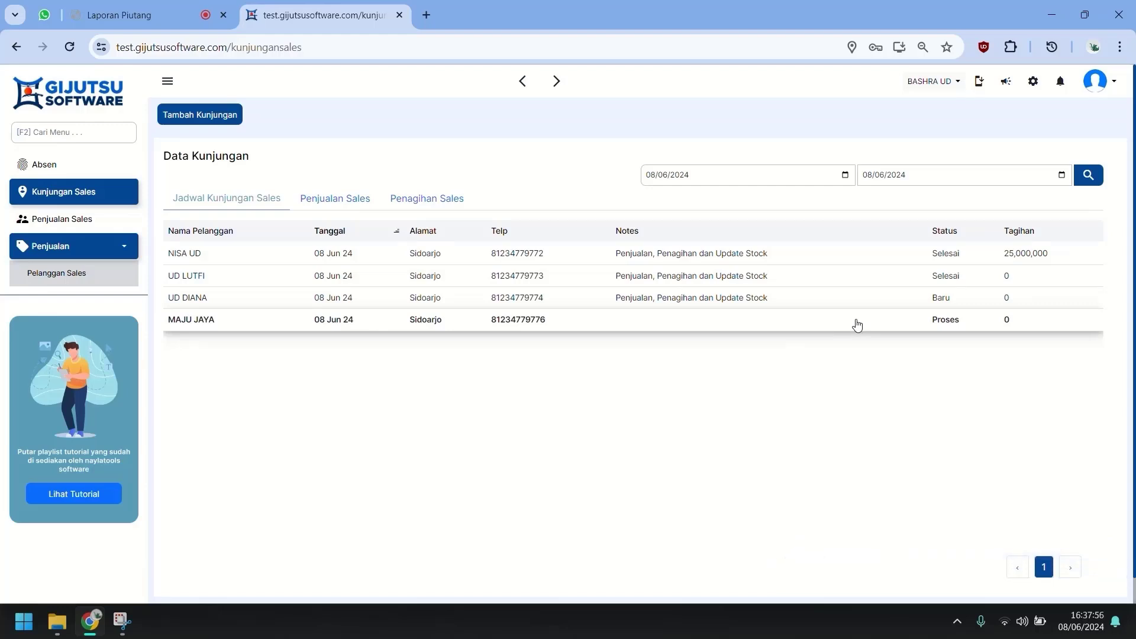
Add BATA MERAH BRAND A and B to MAJU JAYA's order, removing a duplicate B line.
click(890, 322)
scroll(550, 331, down, 5)
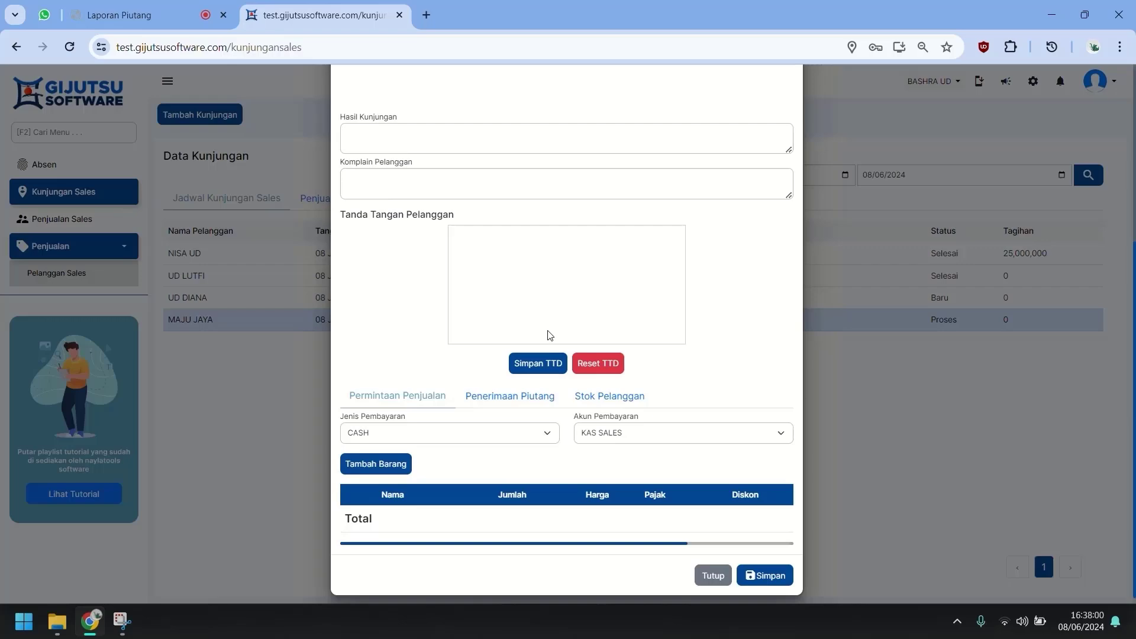
click(404, 456)
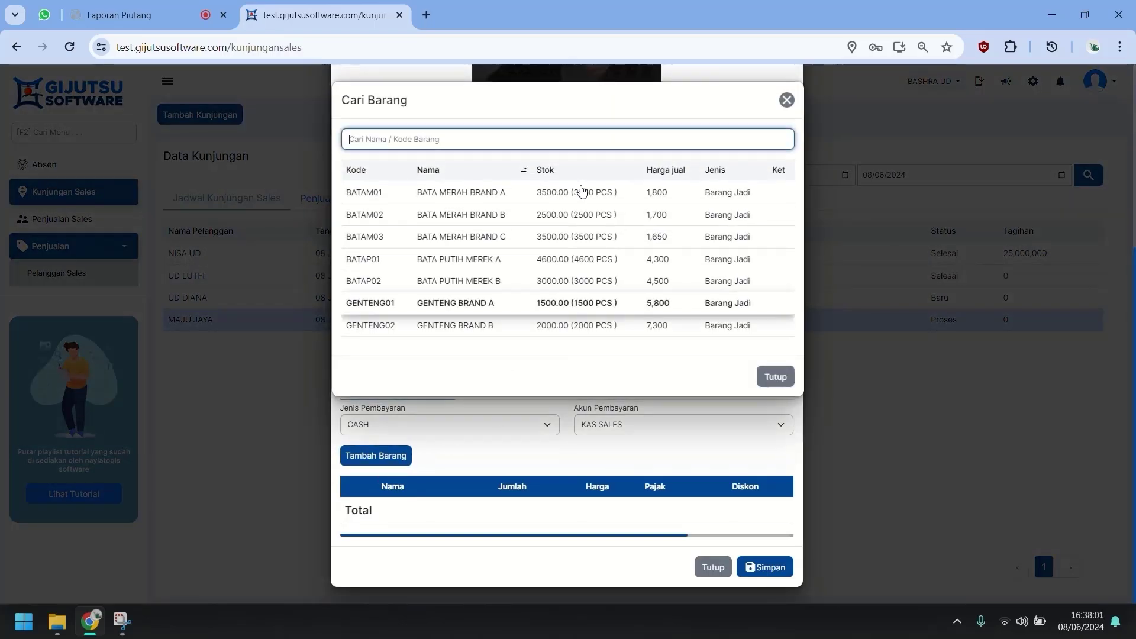
click(582, 191)
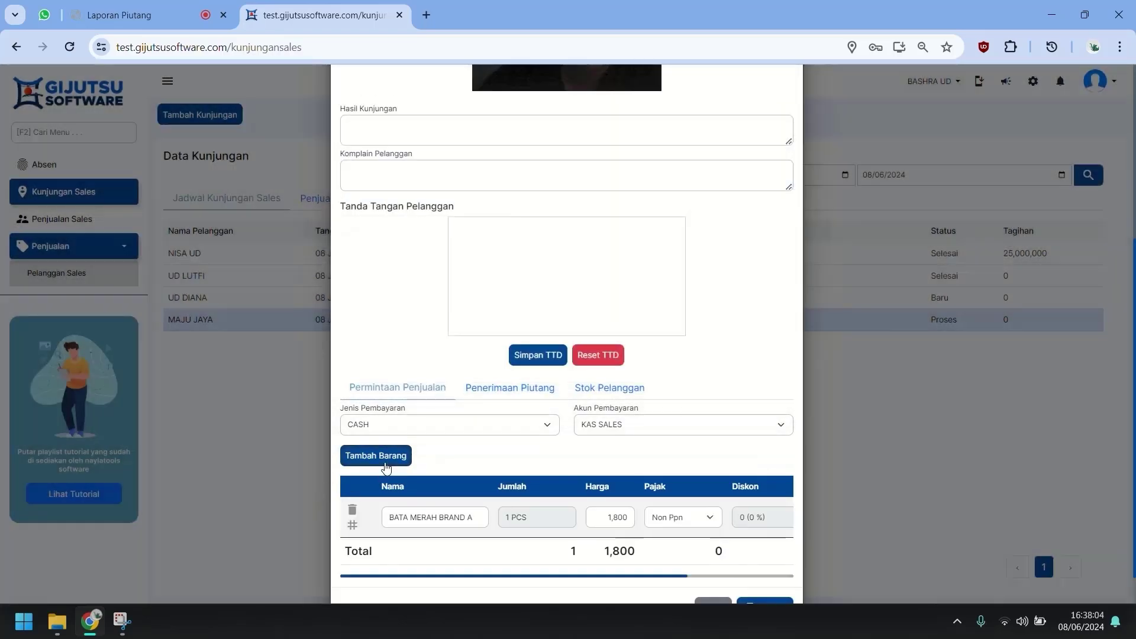
click(386, 464)
double_click(539, 214)
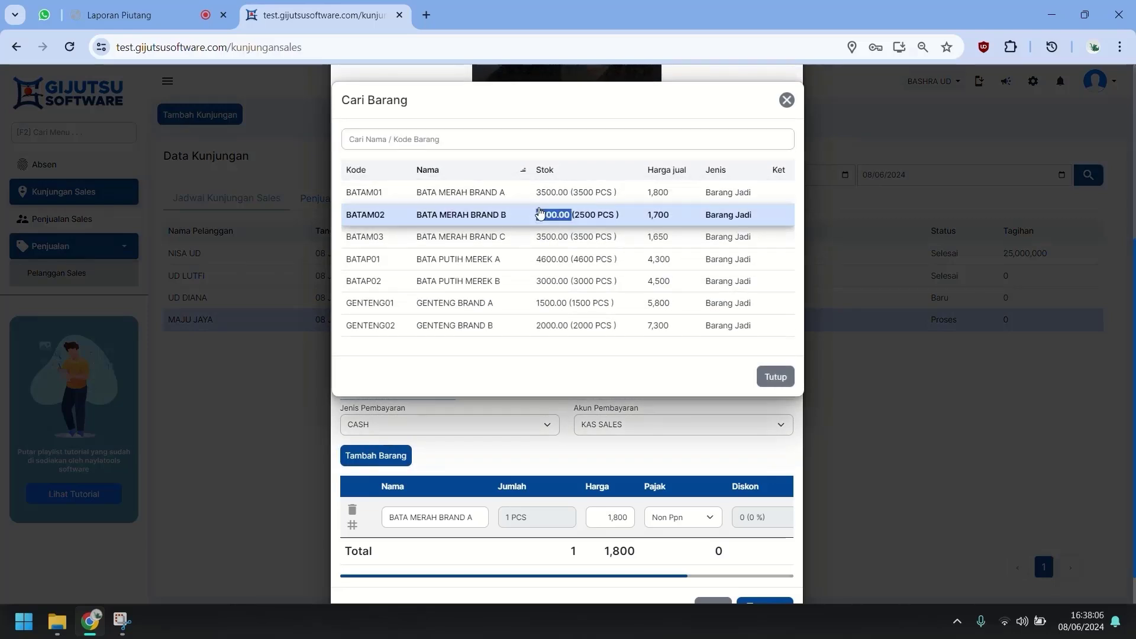
scroll(494, 394, down, 3)
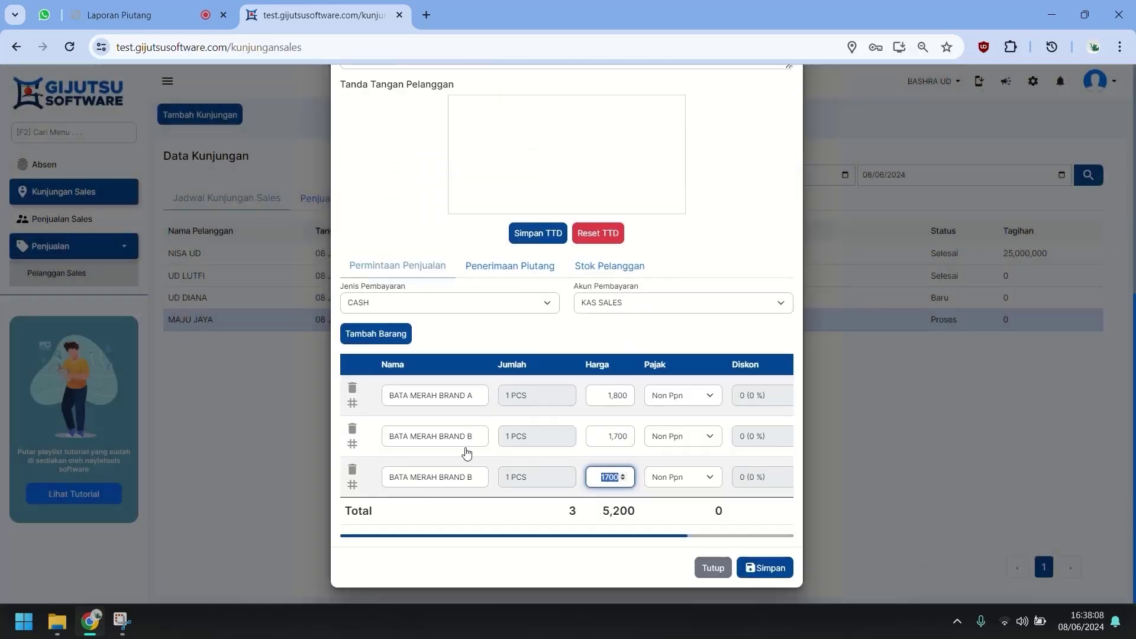
click(352, 469)
Set both brick items to 200 PCS each.
click(553, 435)
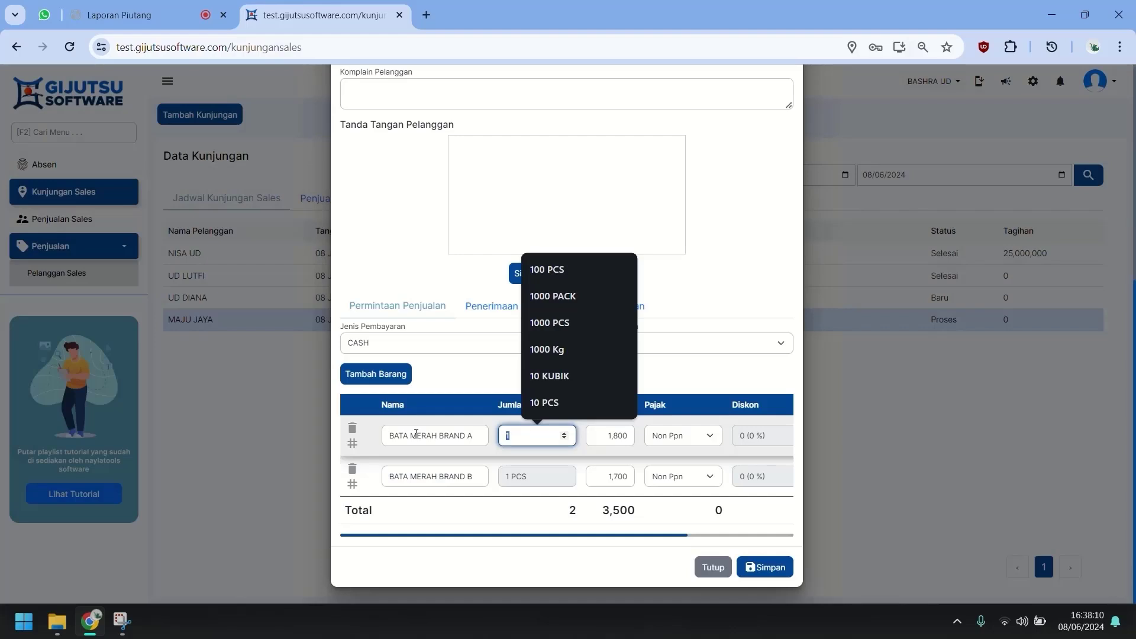
text(200)
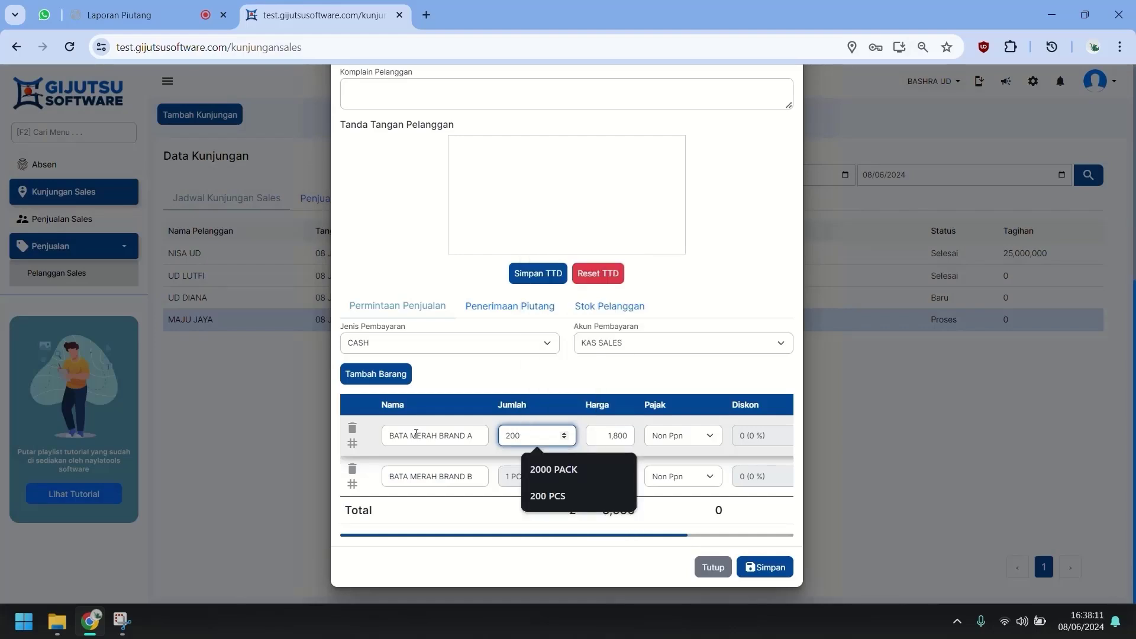
key(Tab)
click(510, 476)
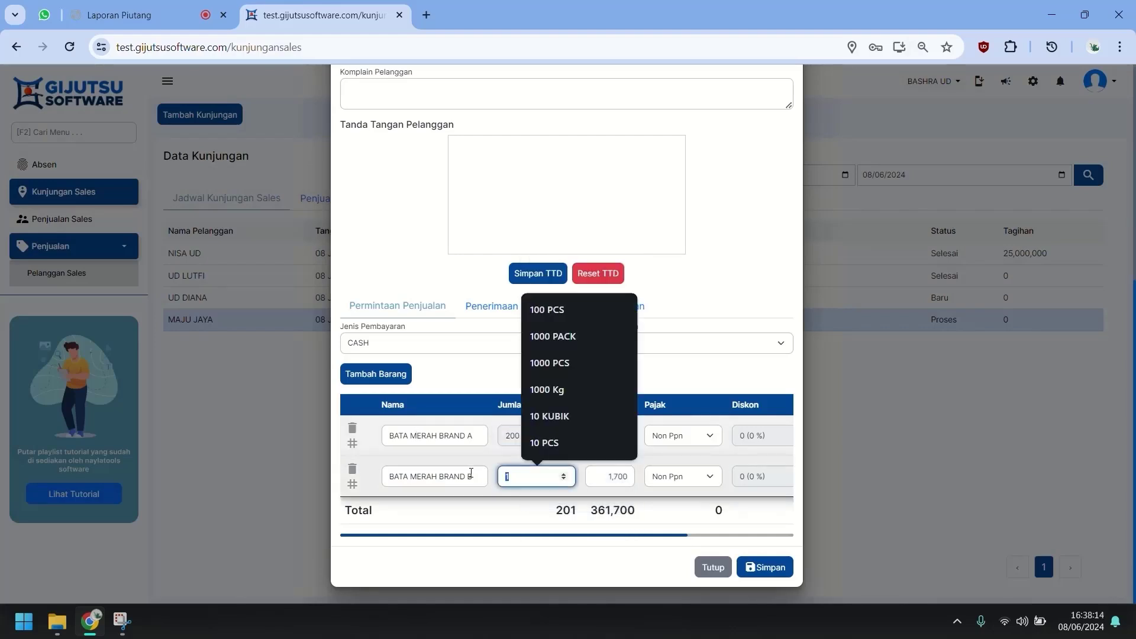
text(200)
key(Tab)
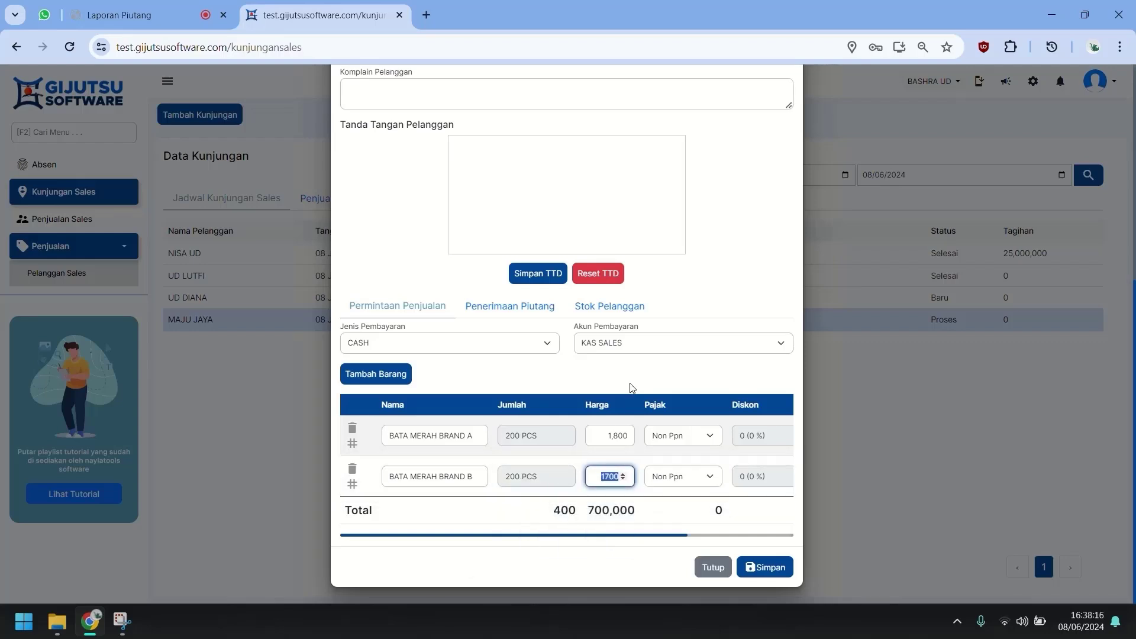
Review the receivables and customer stock sections, then save the visit as Selesai.
click(541, 309)
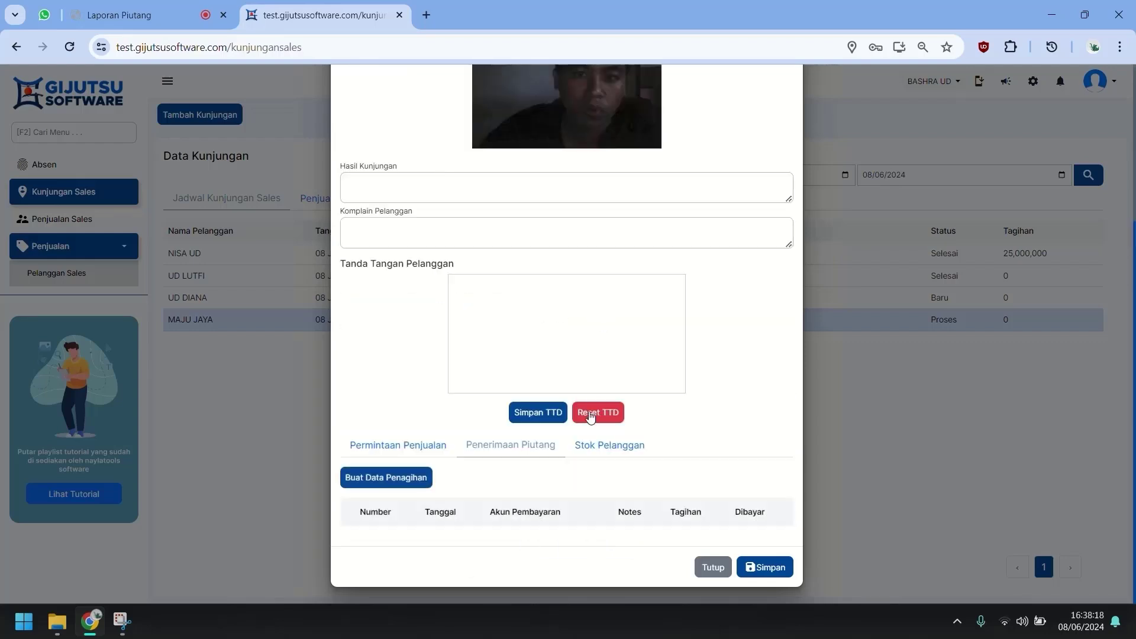
click(598, 454)
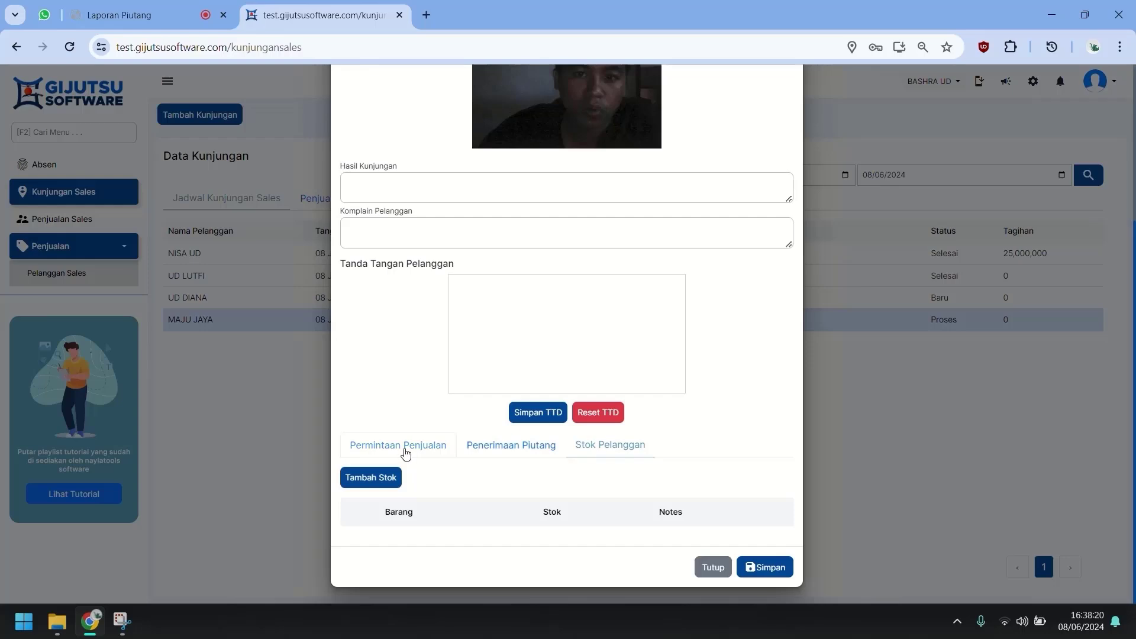
click(405, 454)
scroll(545, 507, down, 2)
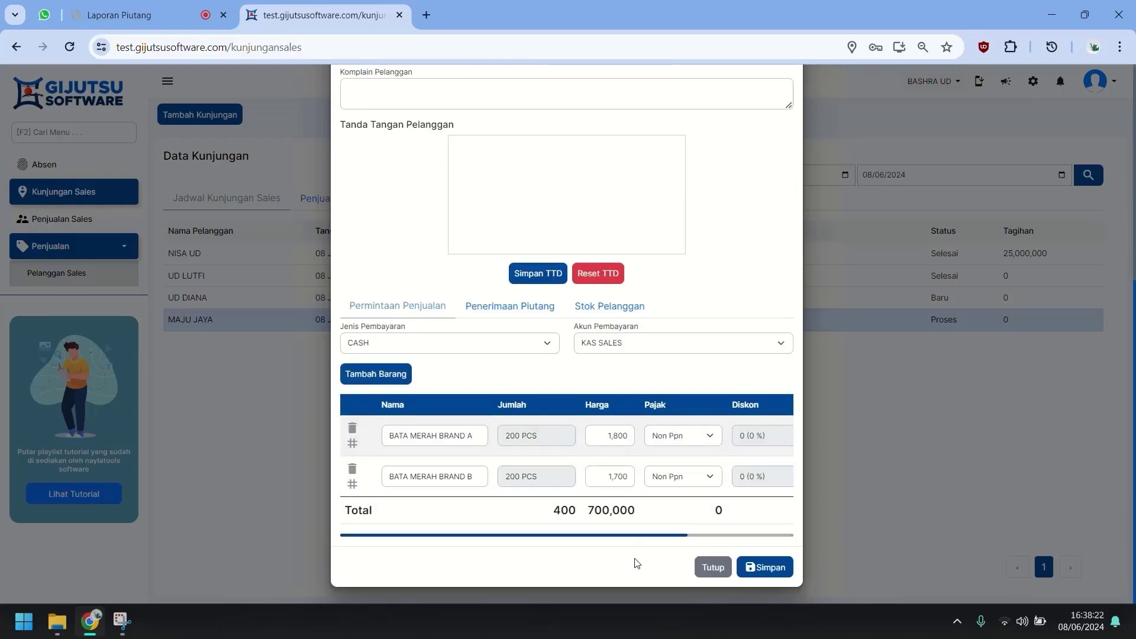
scroll(645, 455, up, 2)
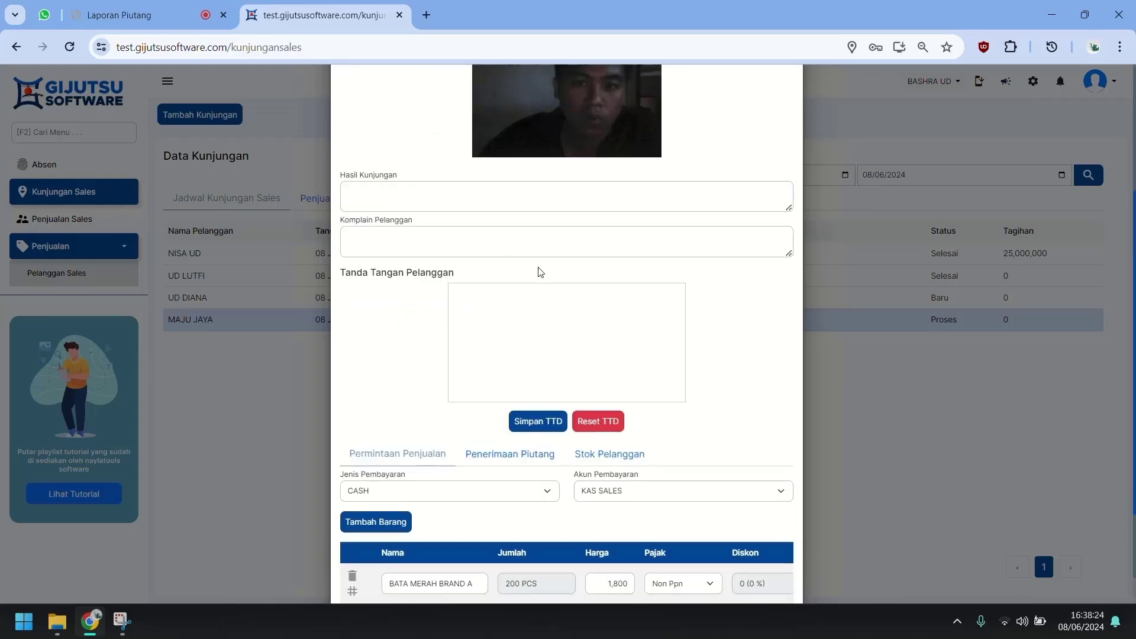
scroll(728, 432, down, 2)
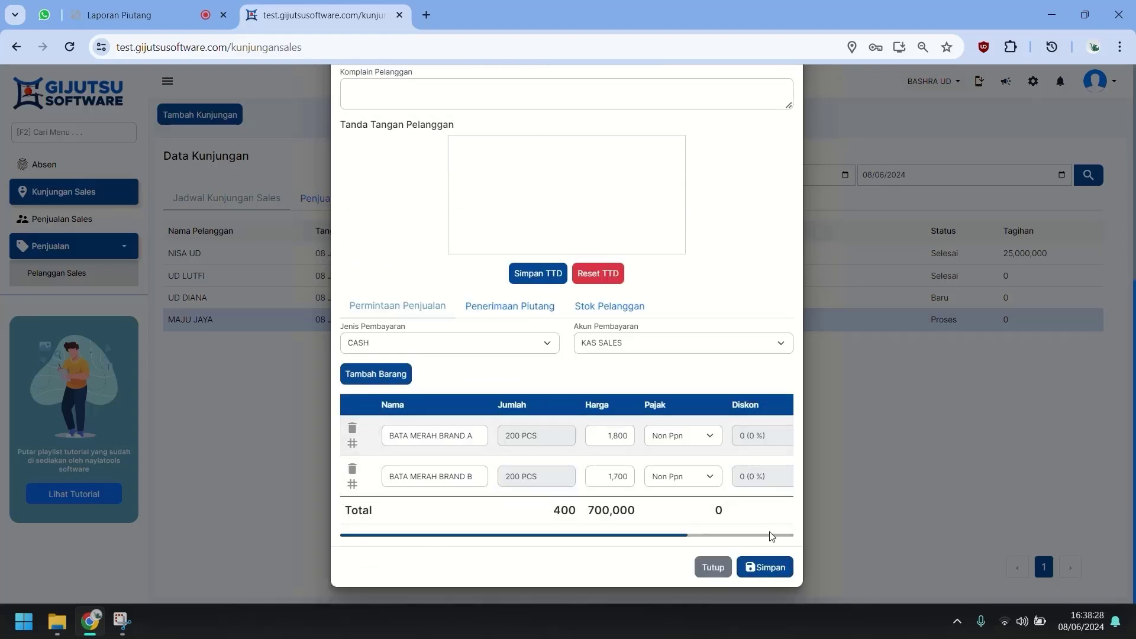
click(765, 571)
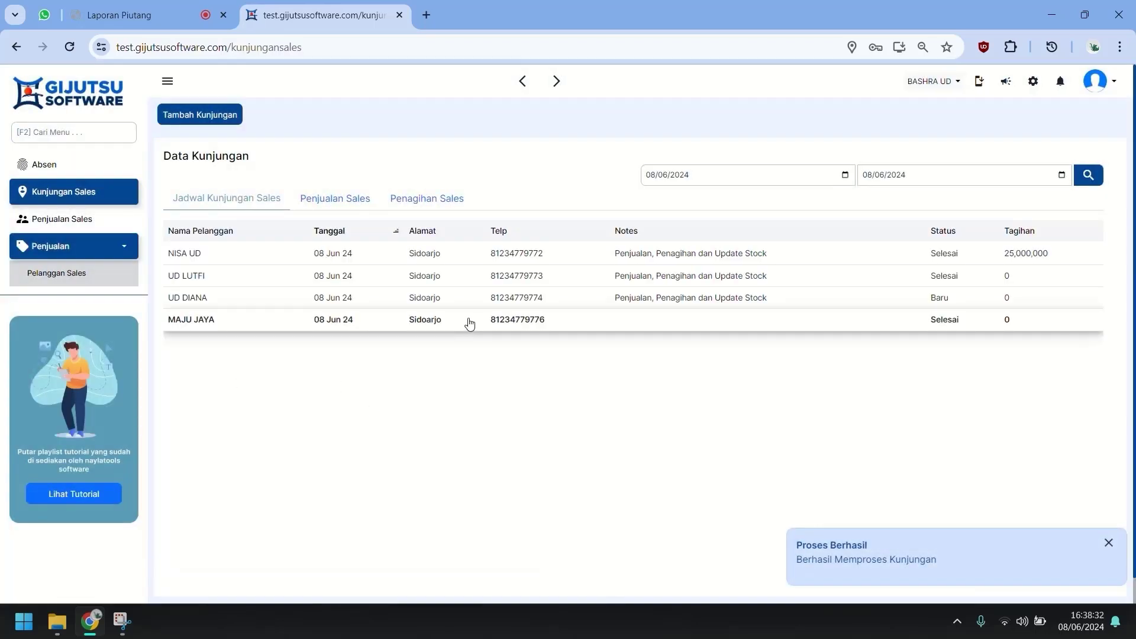
click(77, 222)
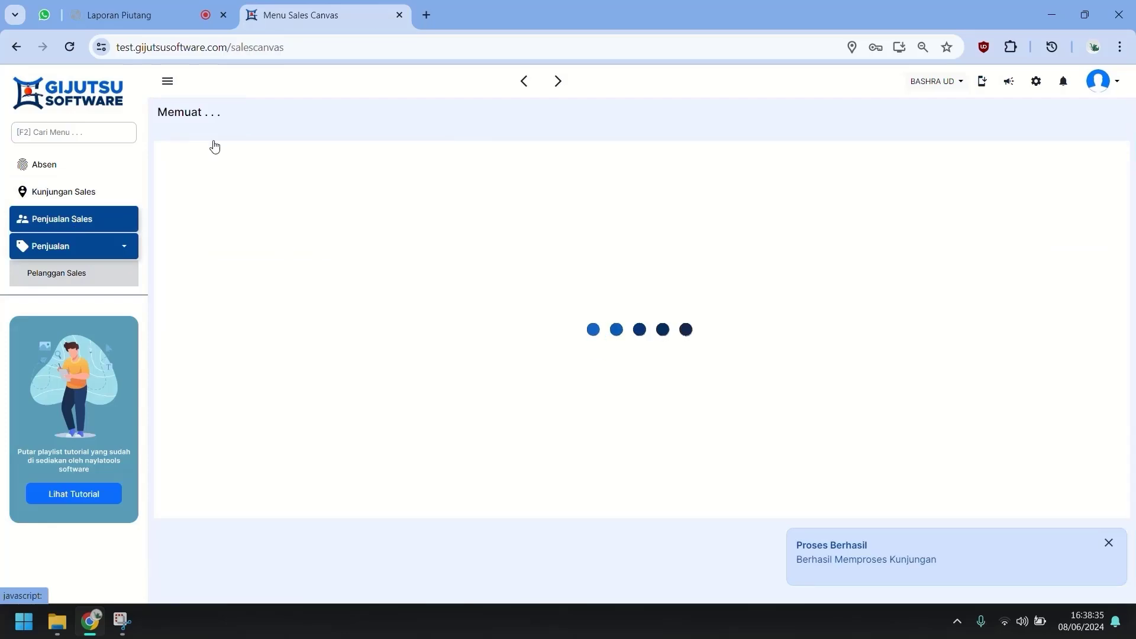
click(217, 121)
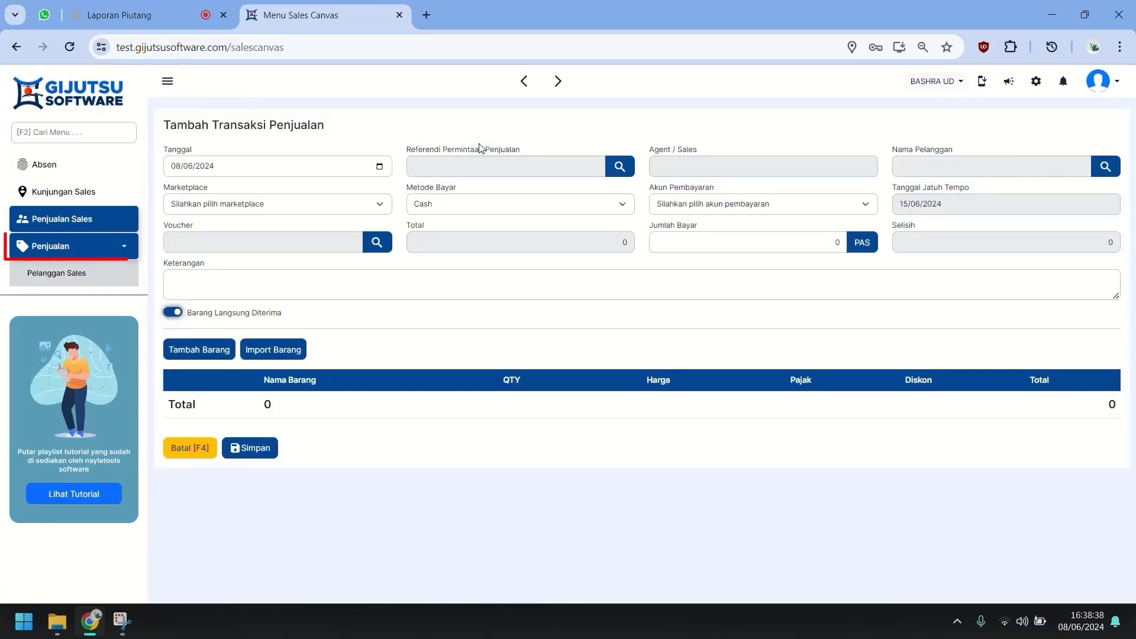
click(449, 166)
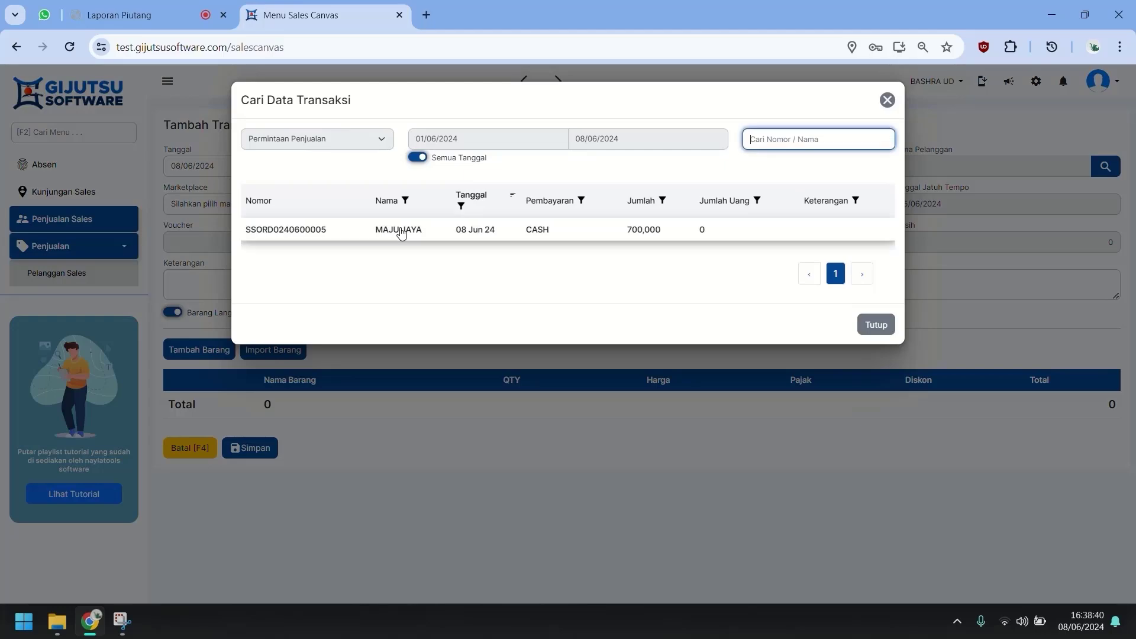
click(396, 230)
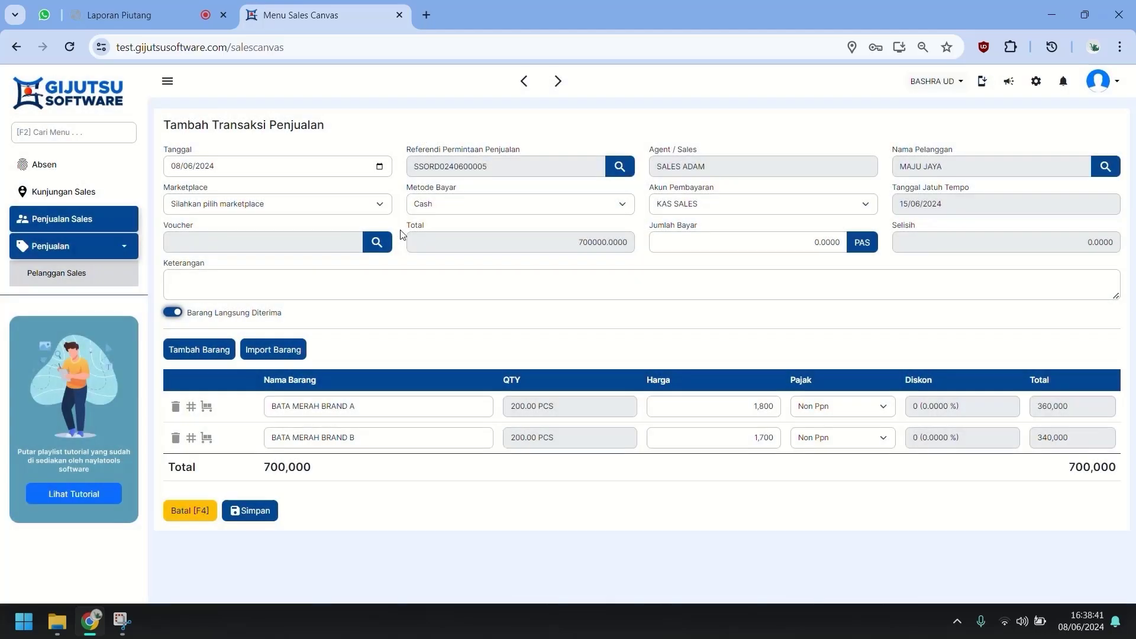
click(255, 519)
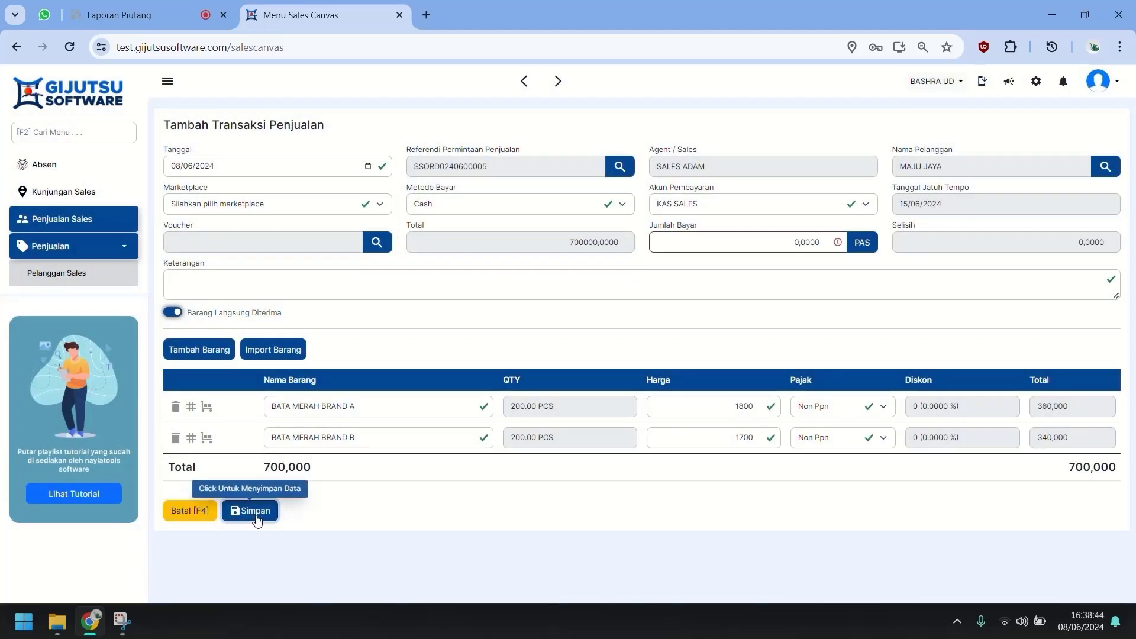
click(863, 242)
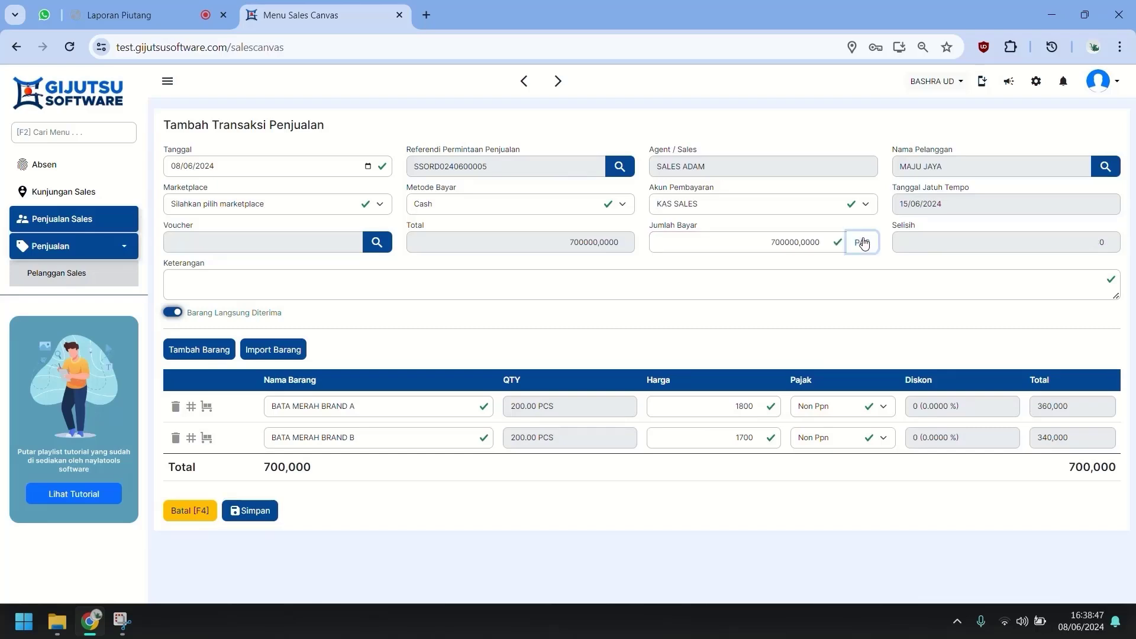
click(241, 515)
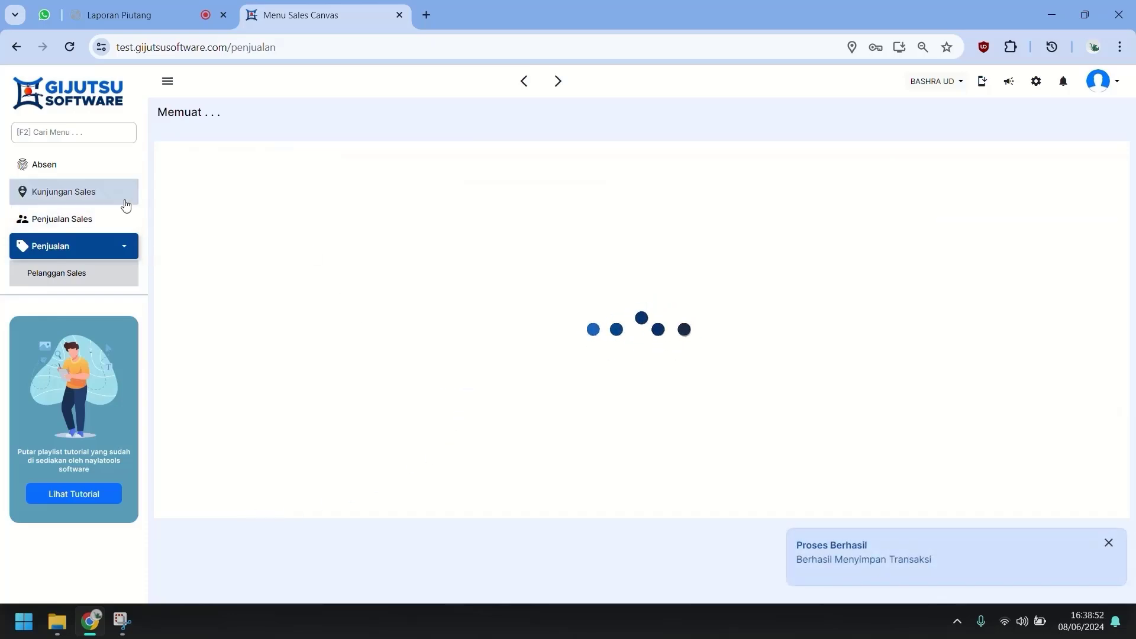
click(93, 219)
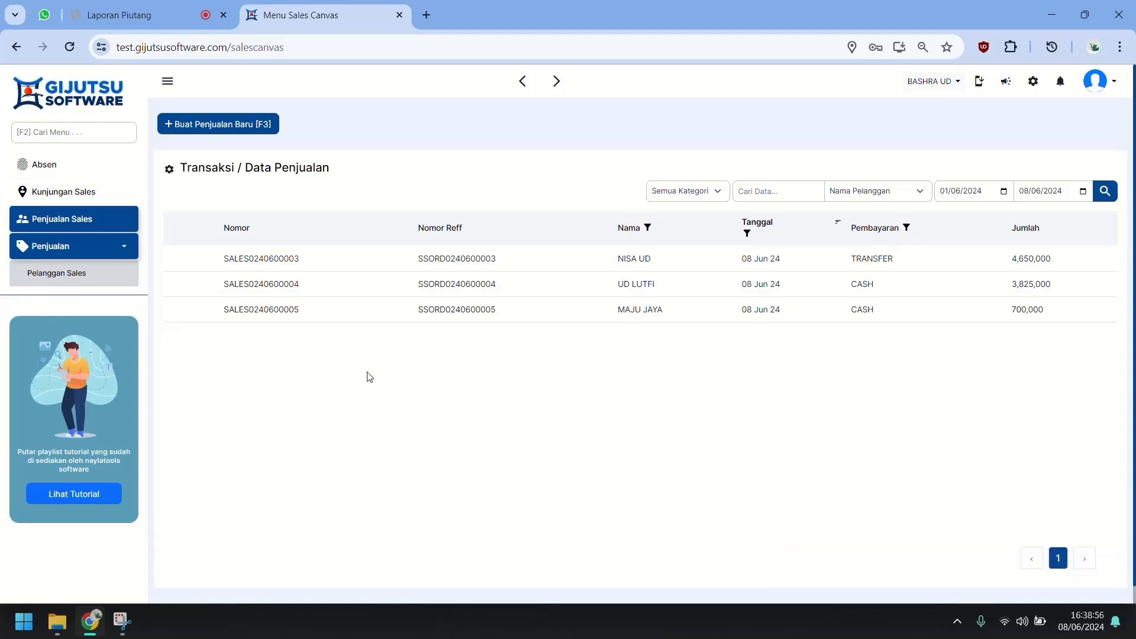
Start a new sales customer named TOKO PAK DE.
click(117, 285)
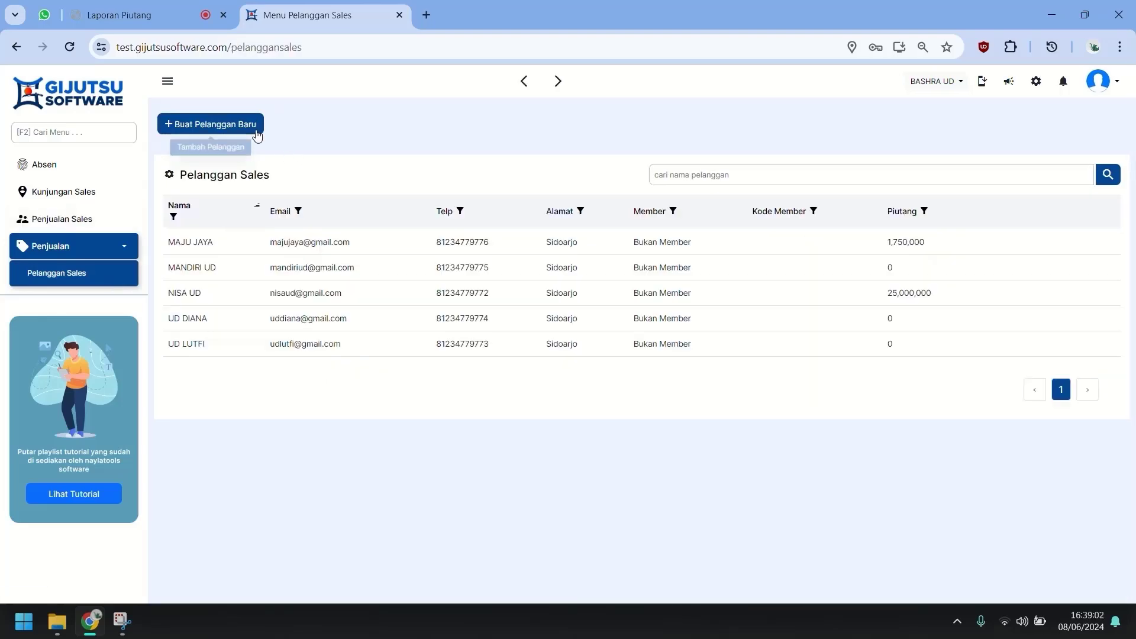
click(256, 136)
click(525, 149)
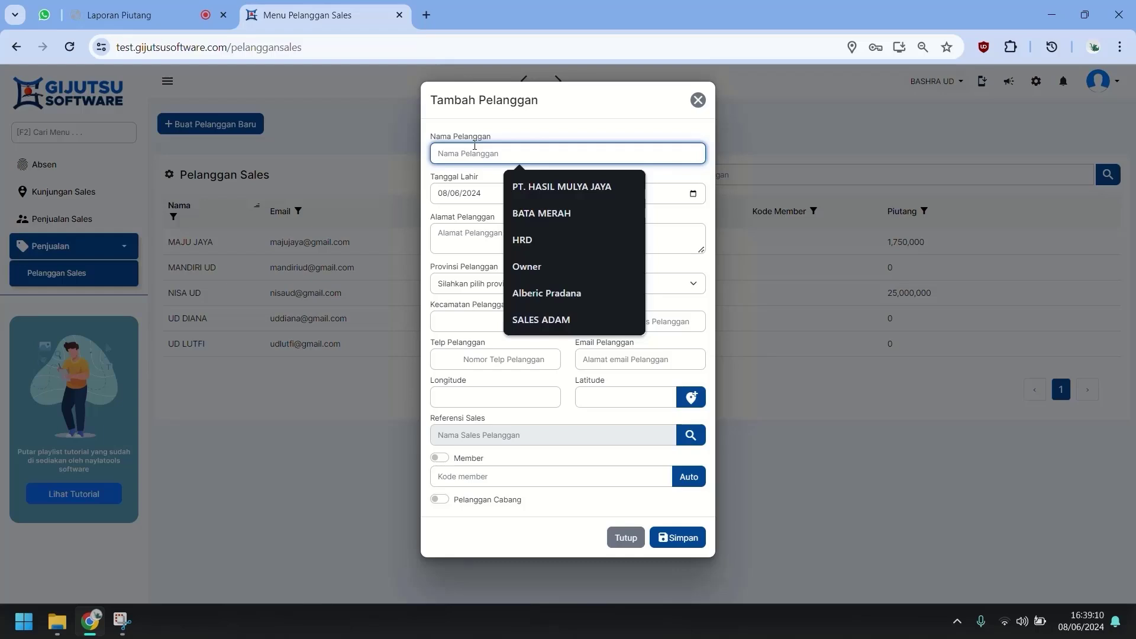
text(T)
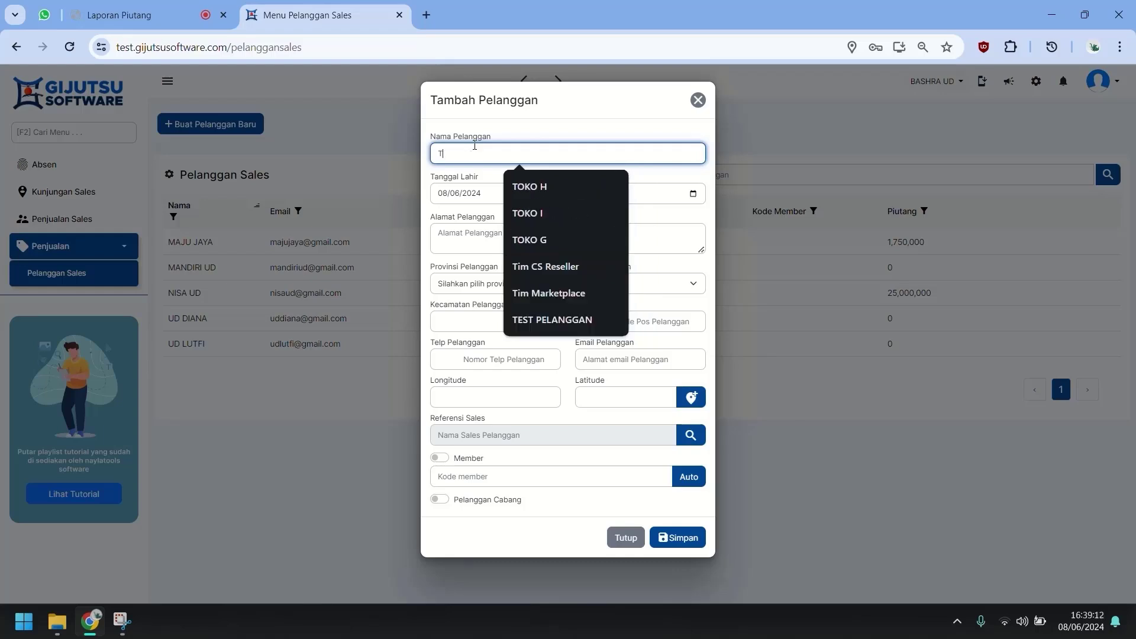
text(iOKO)
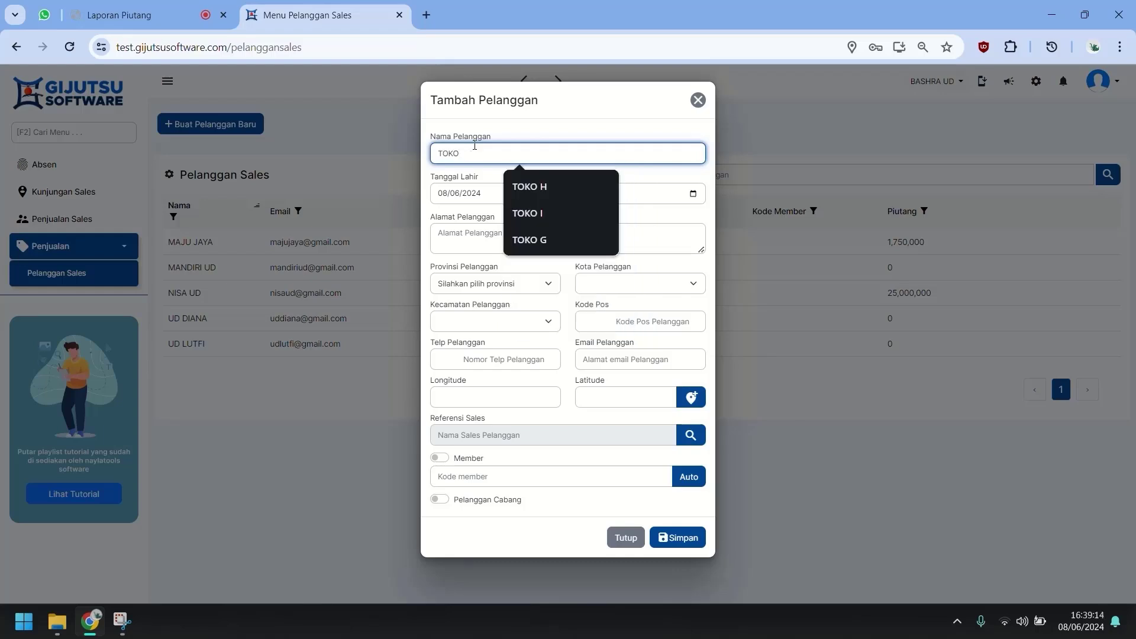
text( PAK DE)
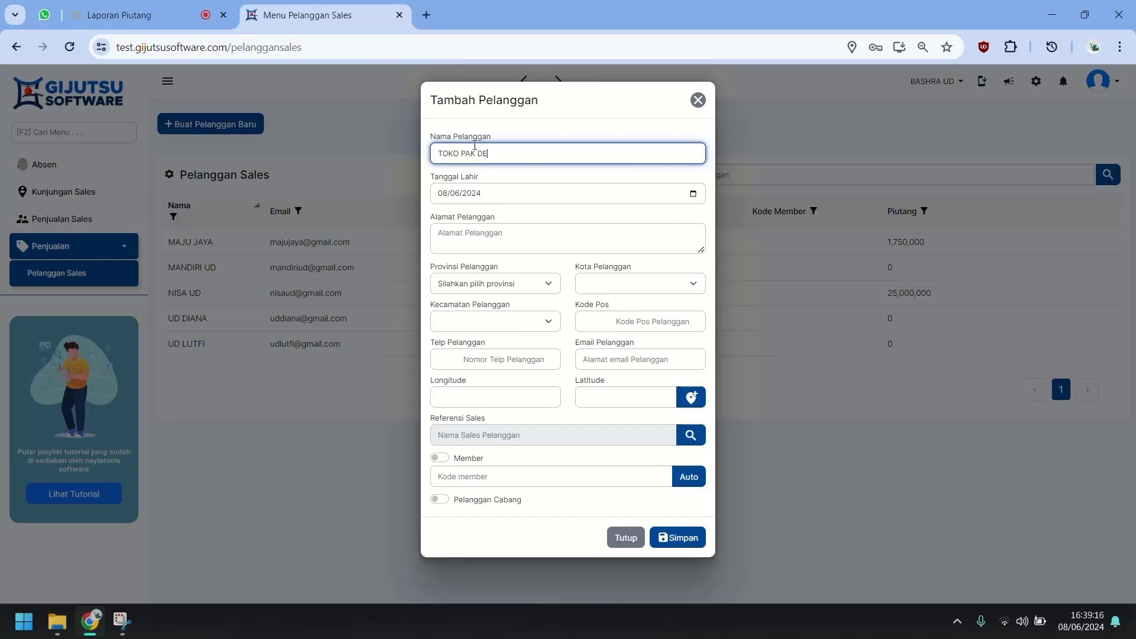
click(582, 239)
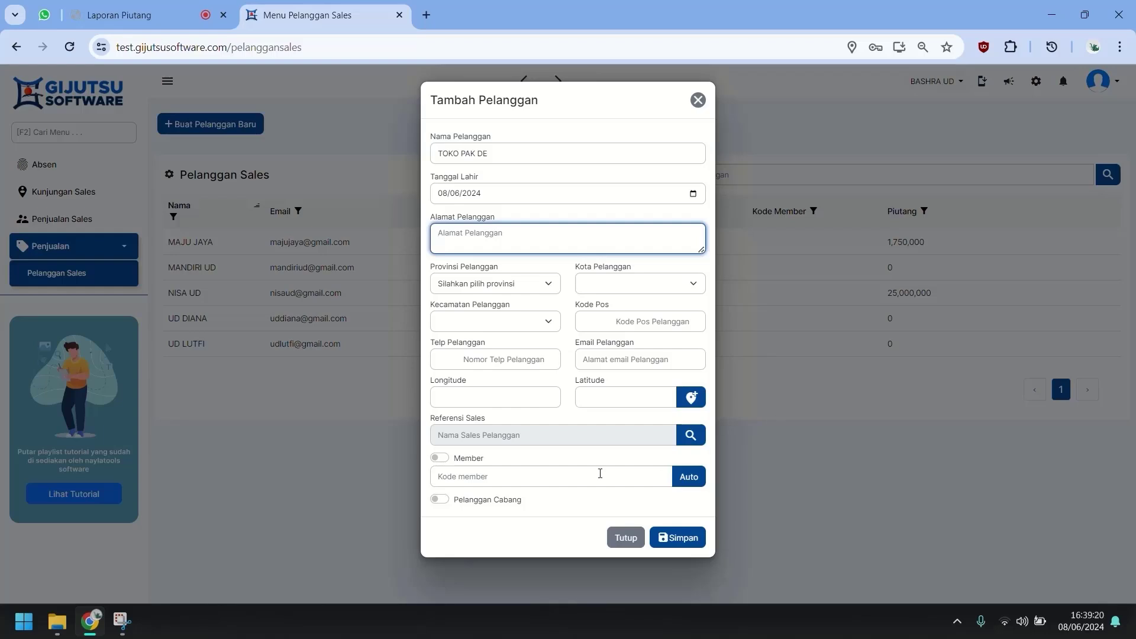
click(541, 418)
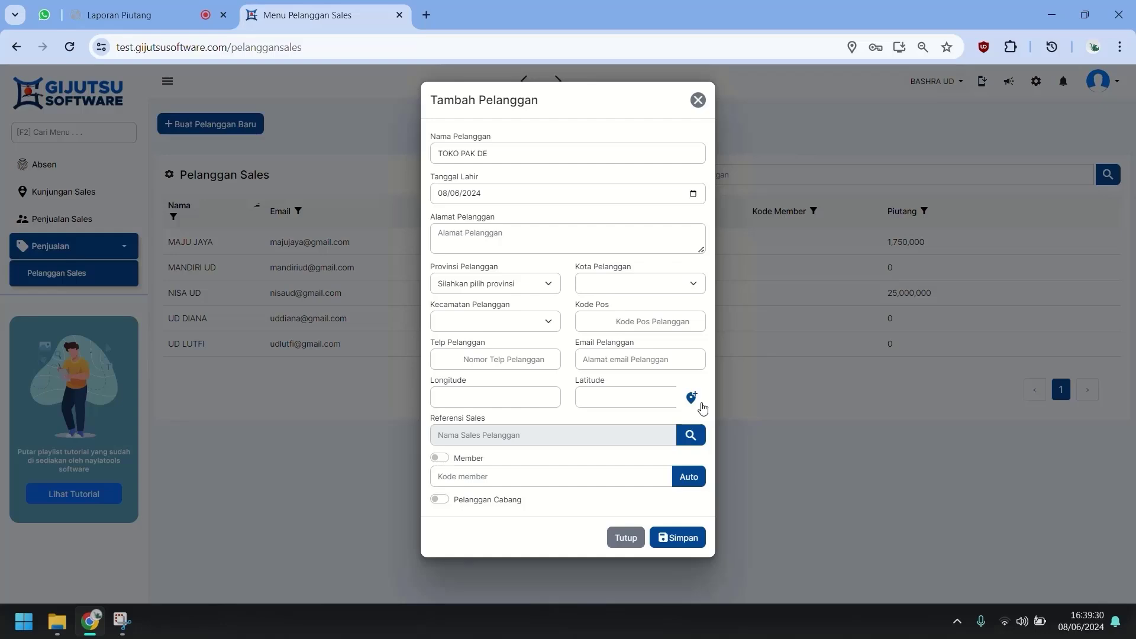
Fill in the customer's address and phone number, then save the customer.
click(563, 236)
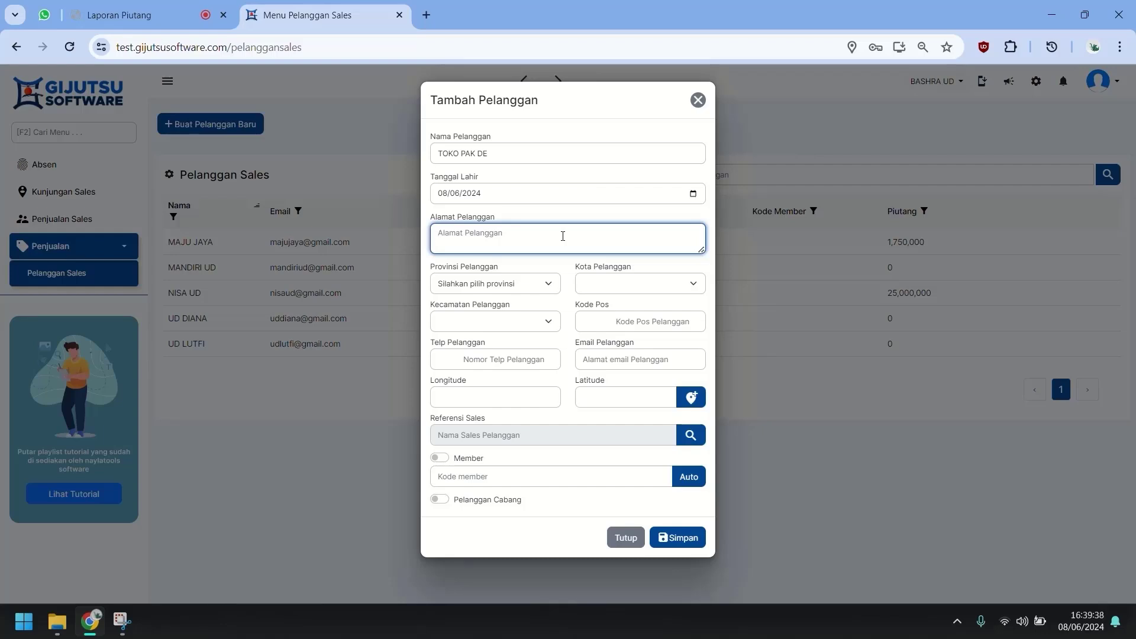
text(WAGE SDA)
click(517, 362)
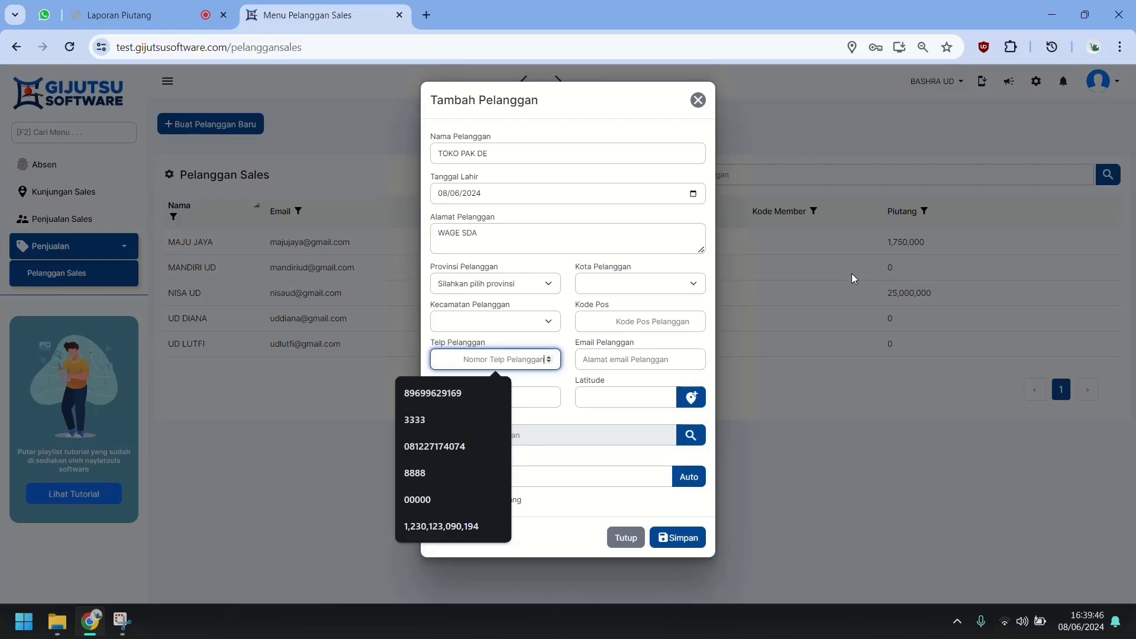
text(222222)
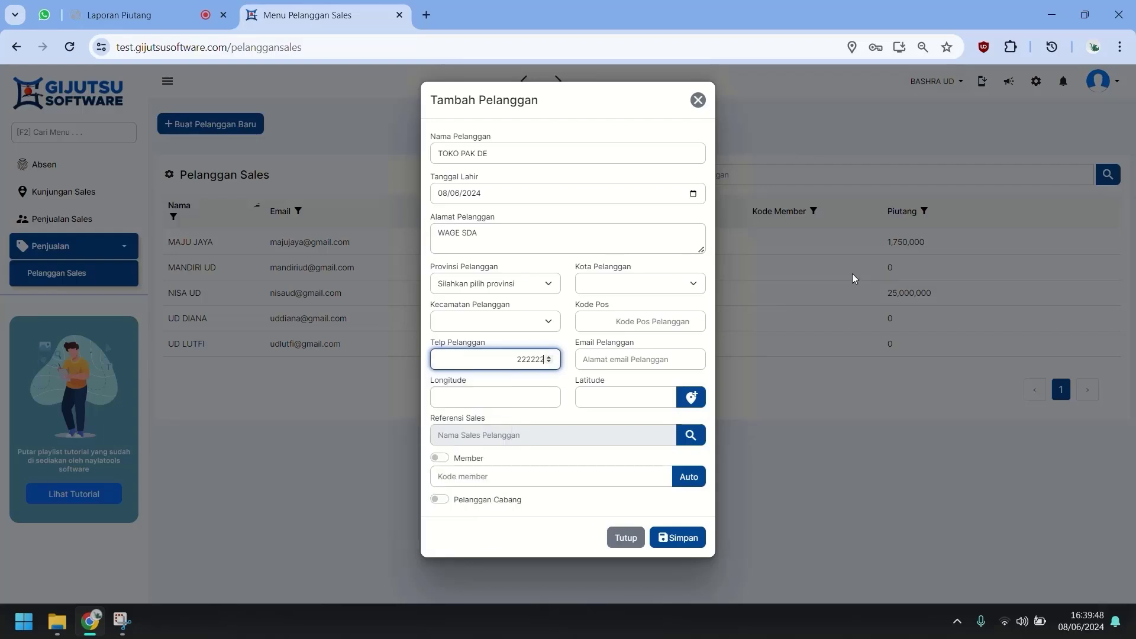
click(521, 538)
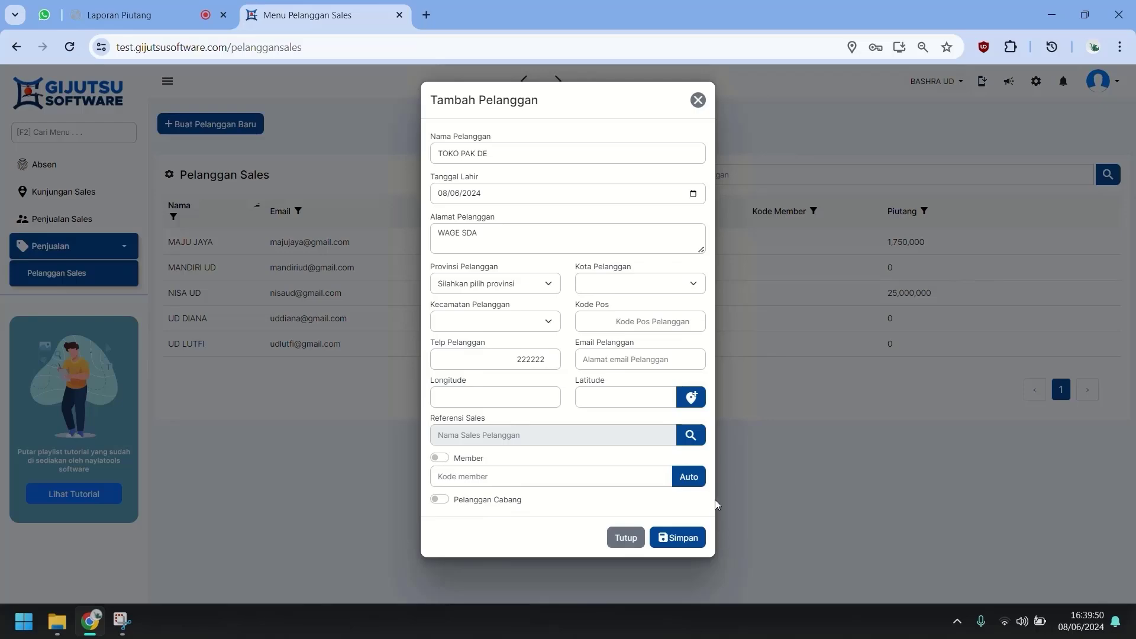
click(677, 539)
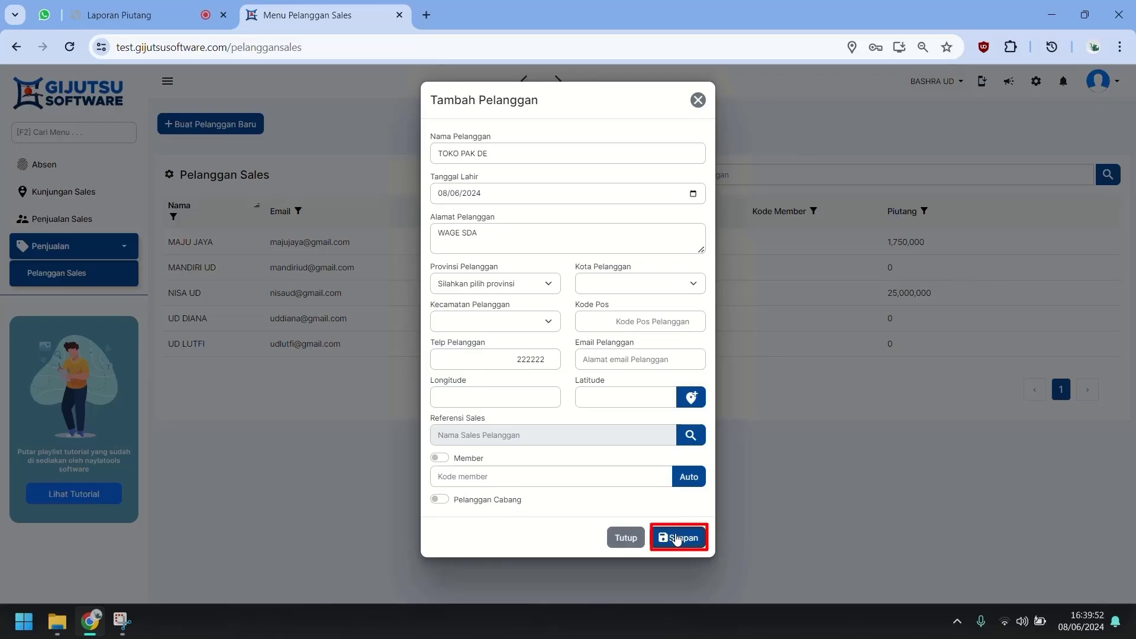
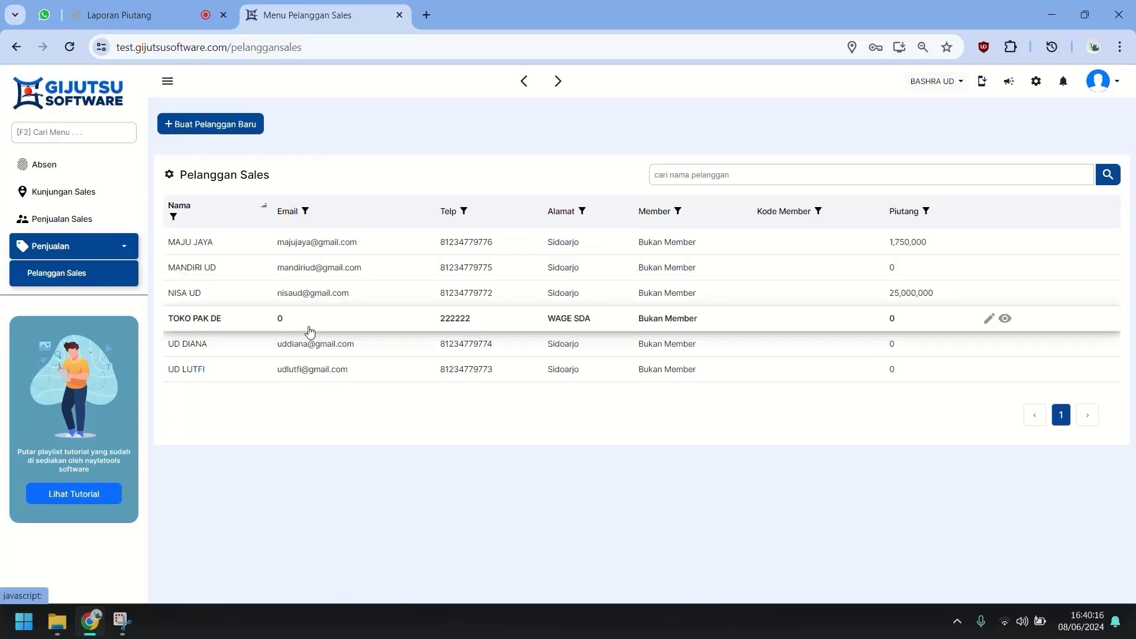
Open the Data Kunjungan list of sales visits for 08 Jun 24.
click(100, 192)
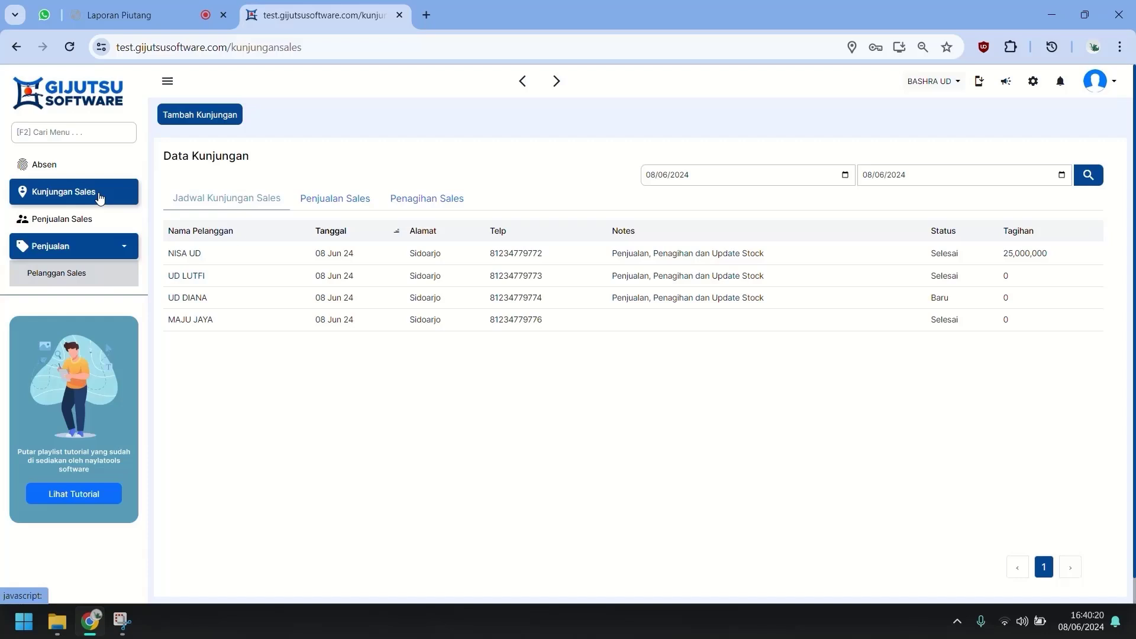
Save a direct visit to TOKO PAK DE dated 08/06/2024, with photo and current location.
click(235, 122)
click(431, 190)
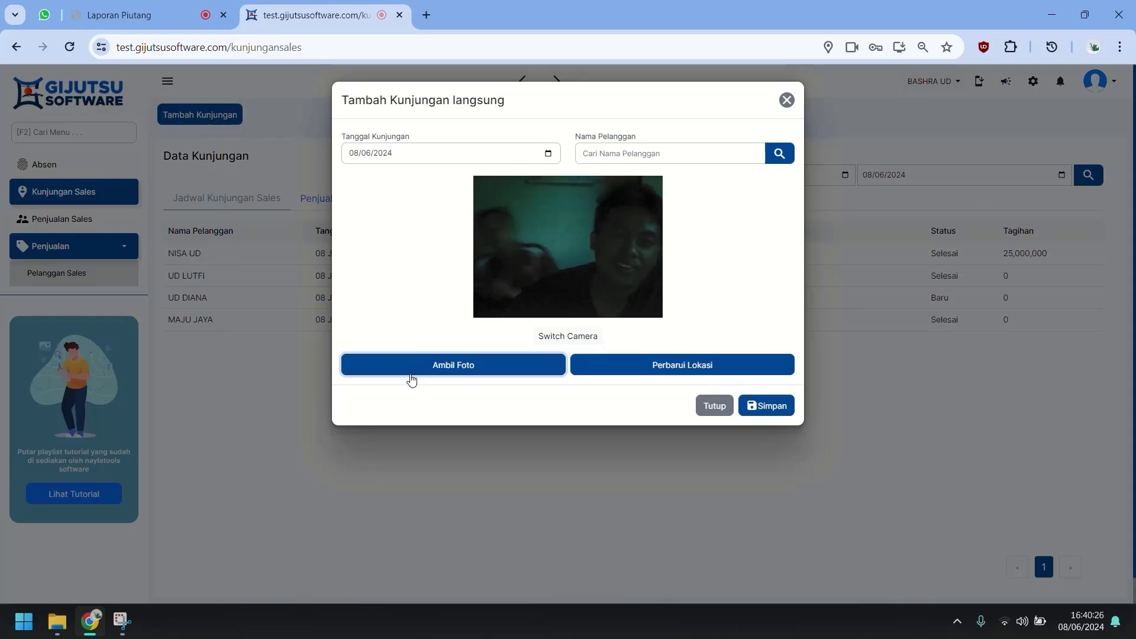
click(721, 356)
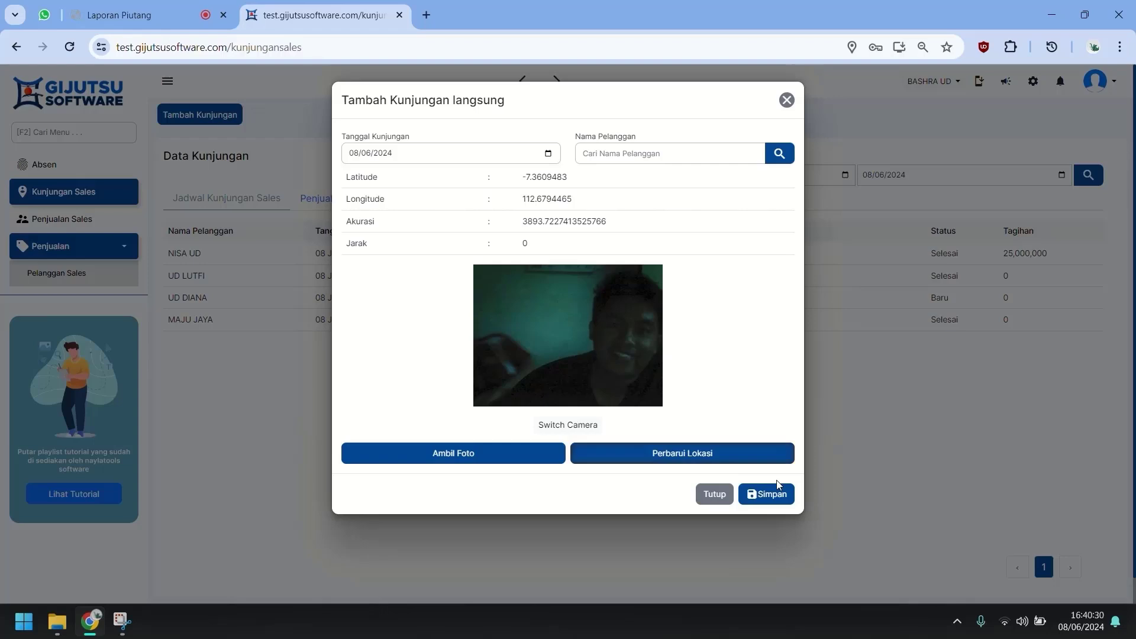
click(778, 495)
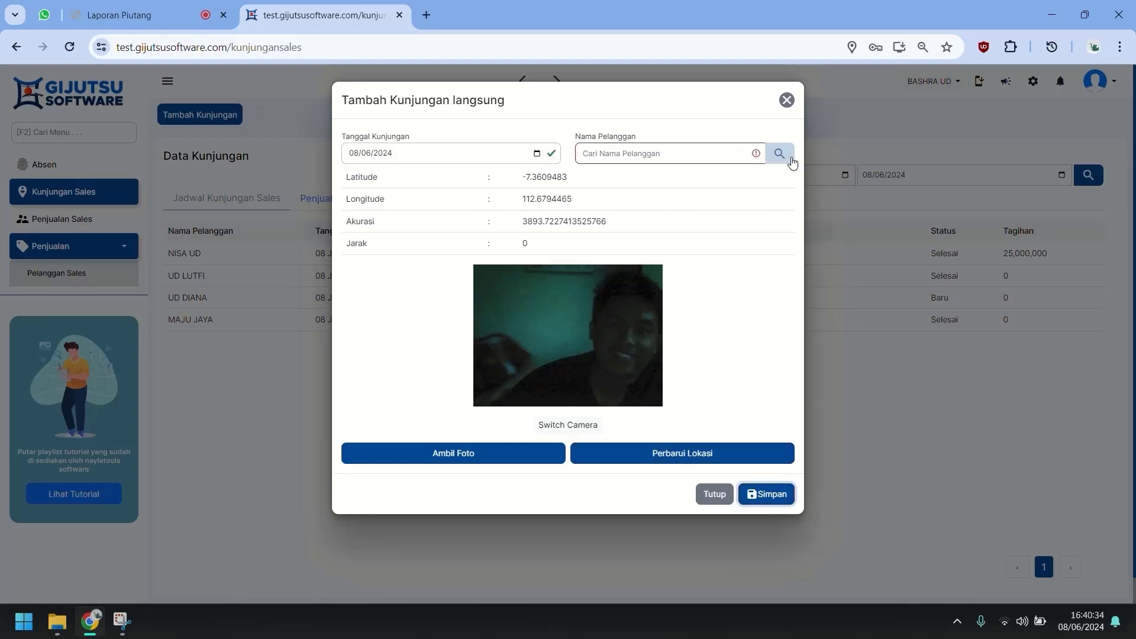
click(788, 157)
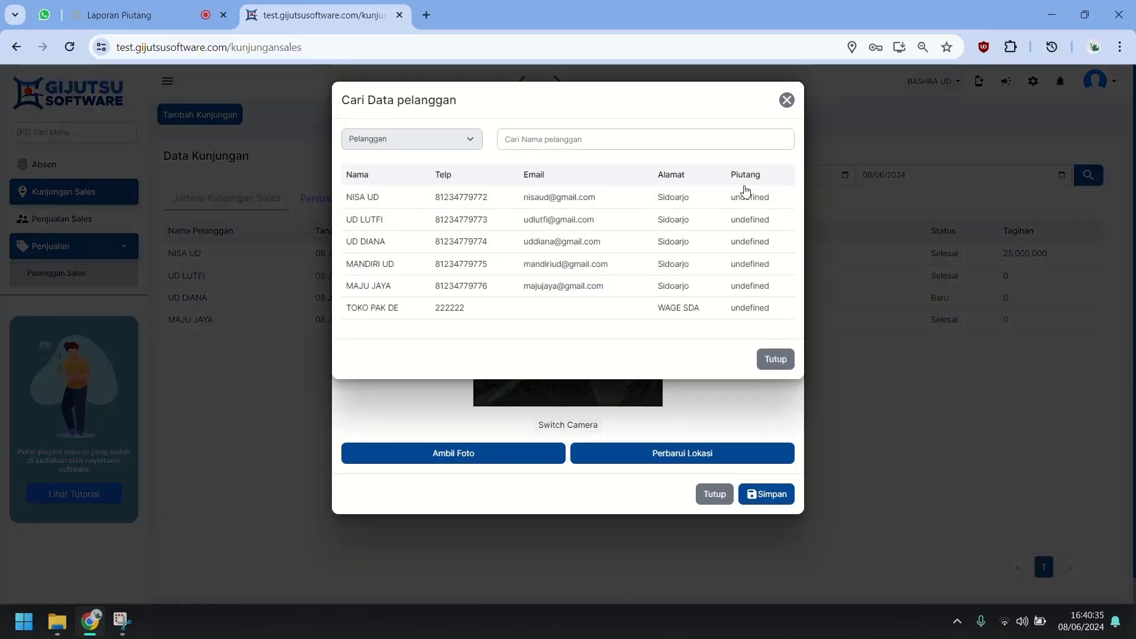
click(619, 309)
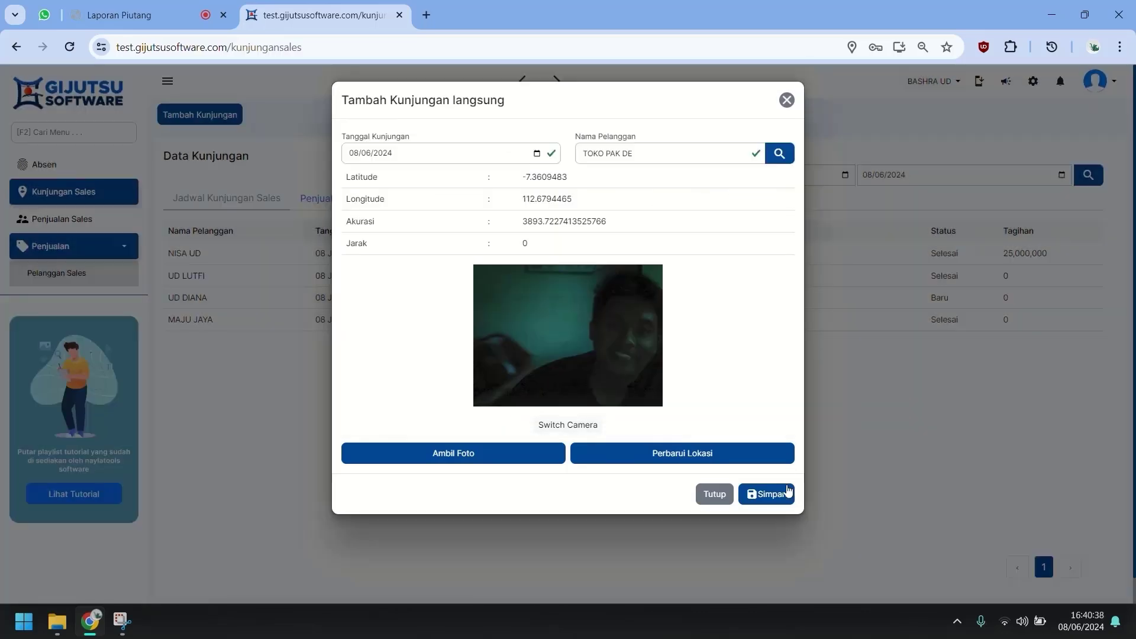
click(788, 494)
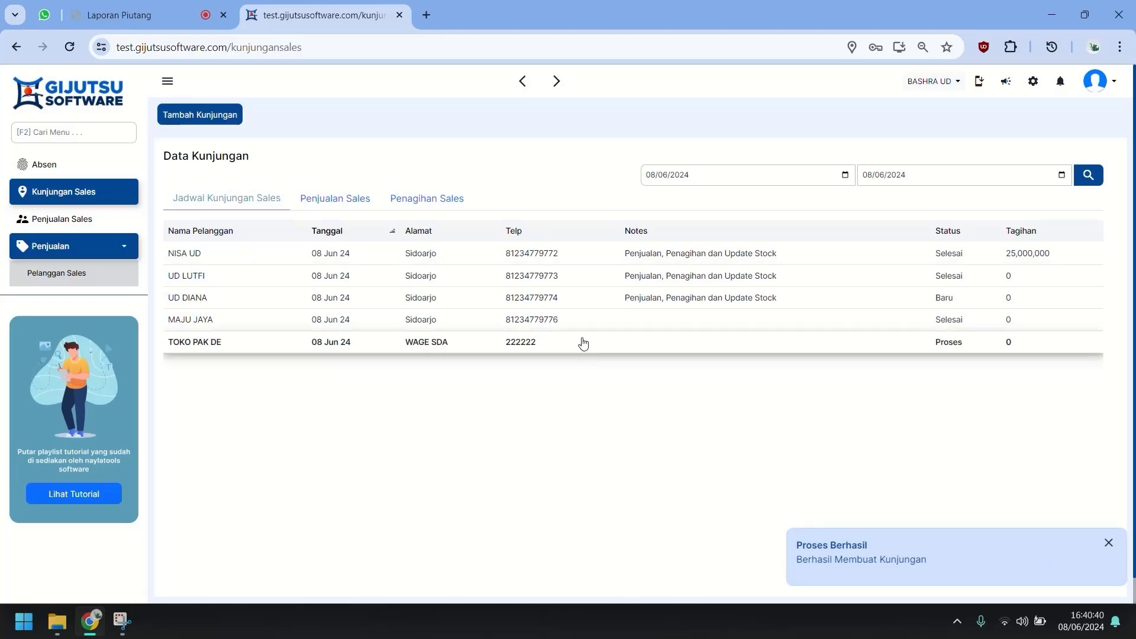
In the TOKO PAK DE visit, add BATA MERAH BRAND B and BATA PUTIH MEREK A, then remove both.
click(547, 347)
scroll(523, 357, down, 5)
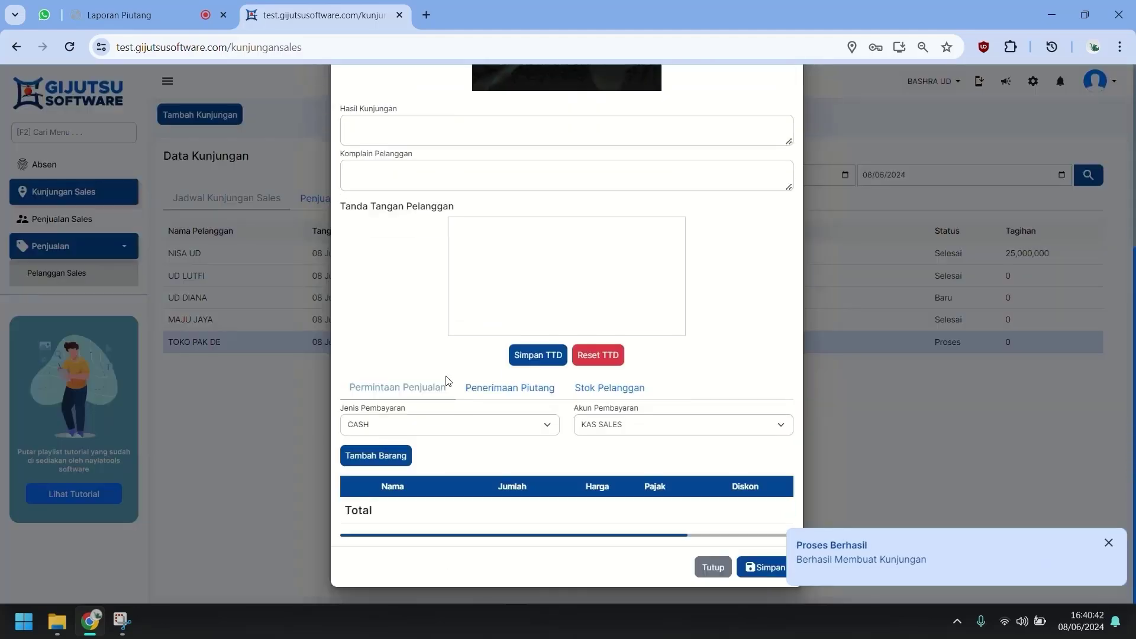
click(388, 455)
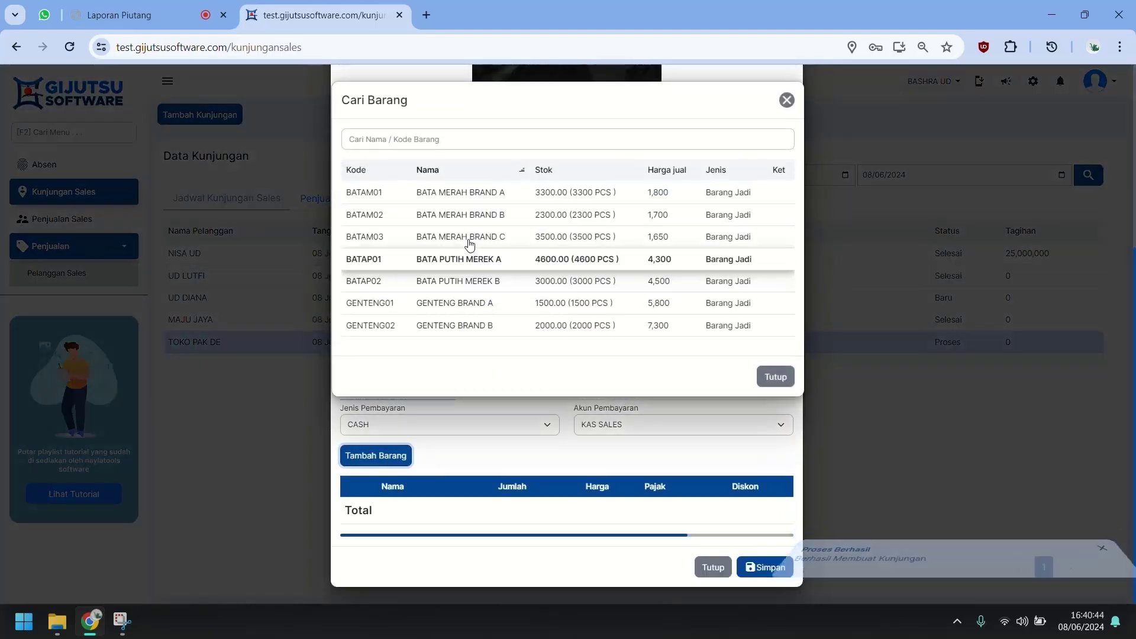
click(467, 213)
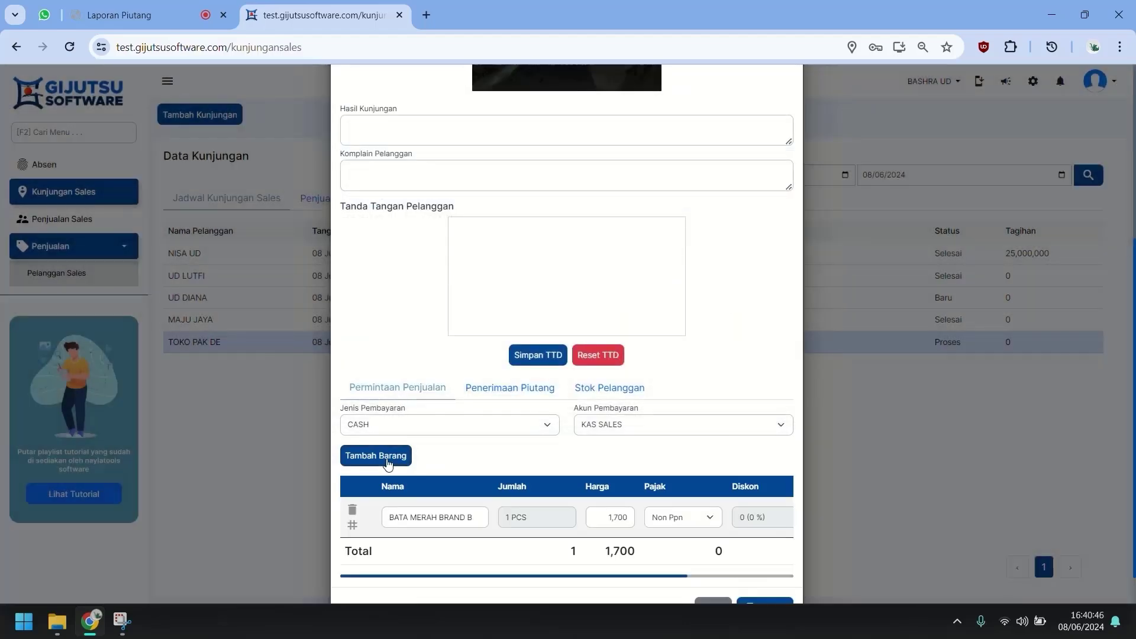
click(391, 456)
click(502, 263)
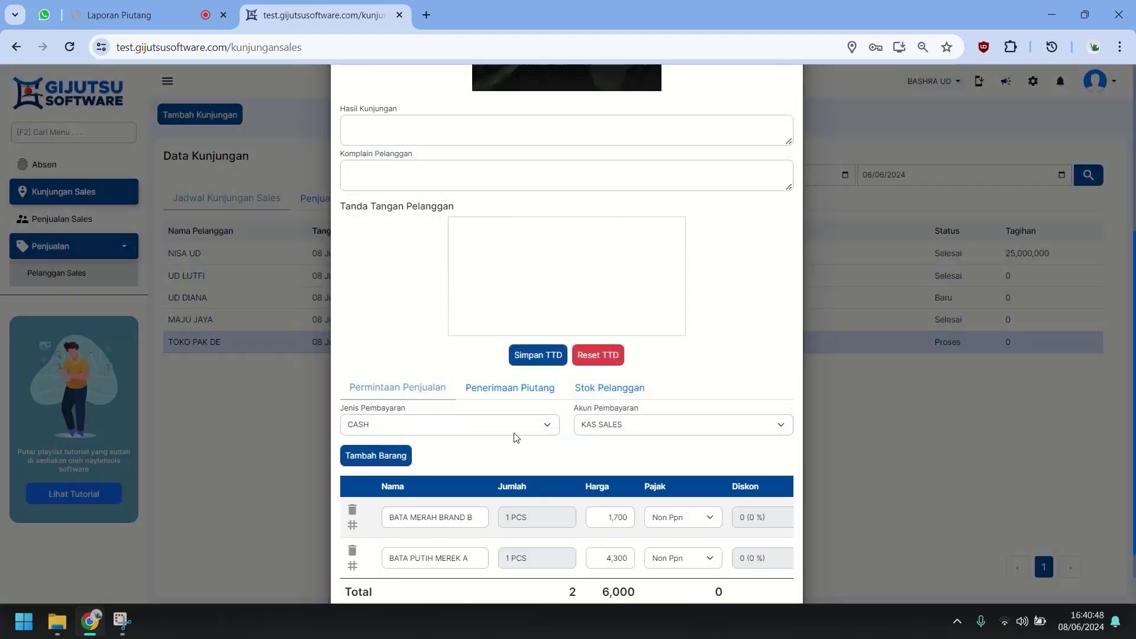
scroll(401, 466, down, 2)
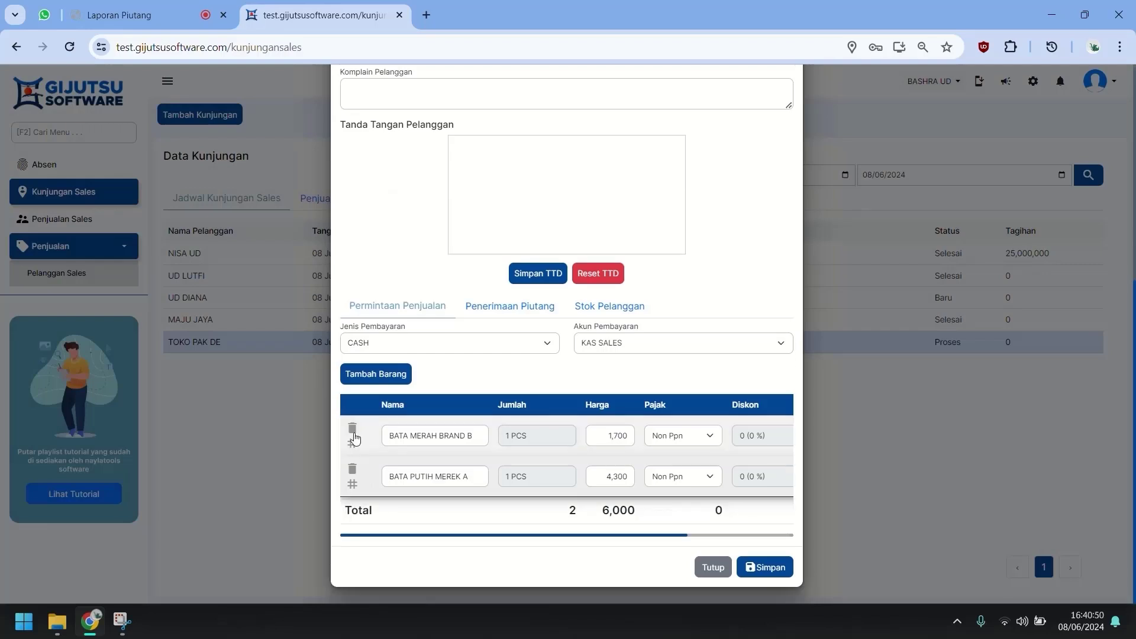
click(352, 429)
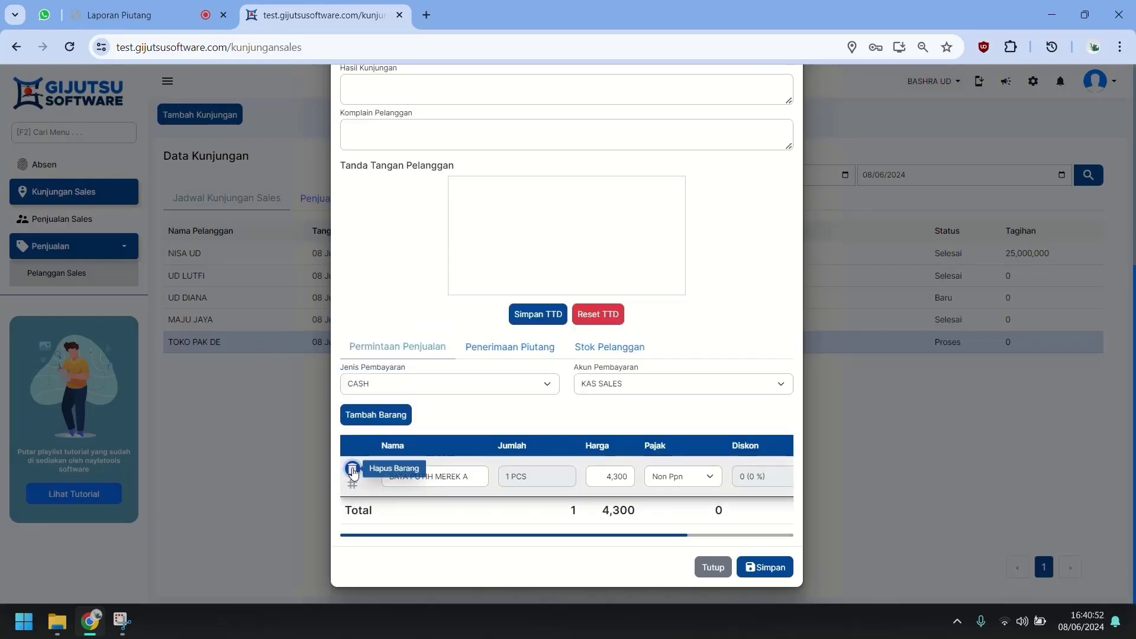
click(353, 467)
scroll(497, 307, up, 3)
Enter the visit result 'TANPA ORDER, PELANGGAN BARU' and save the visit.
drag(476, 373, 492, 357)
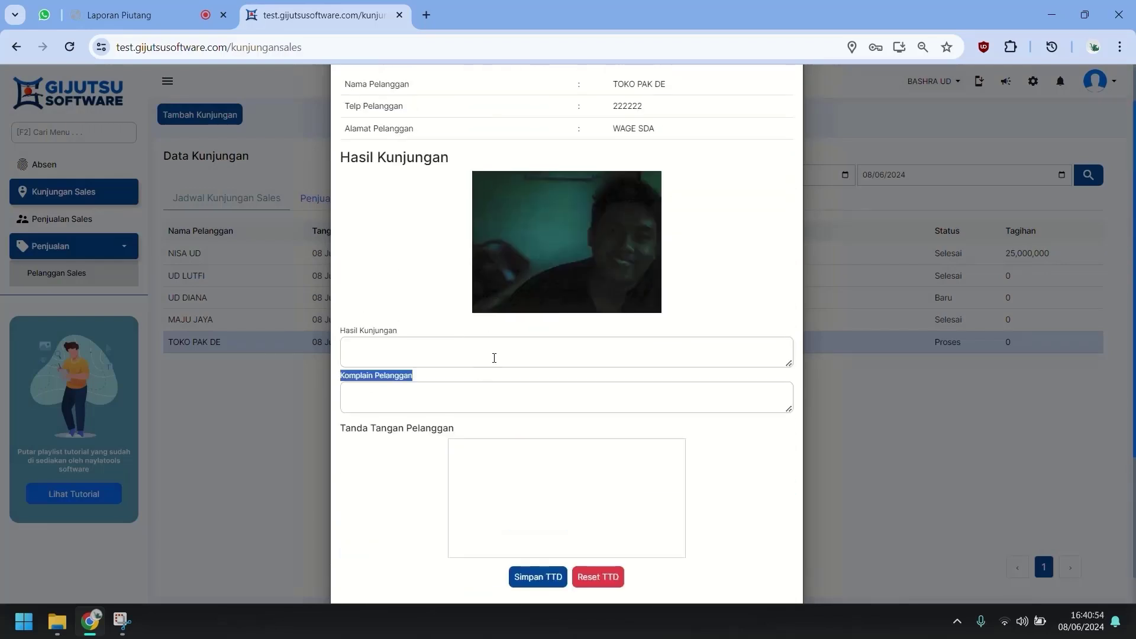
click(494, 357)
text(t)
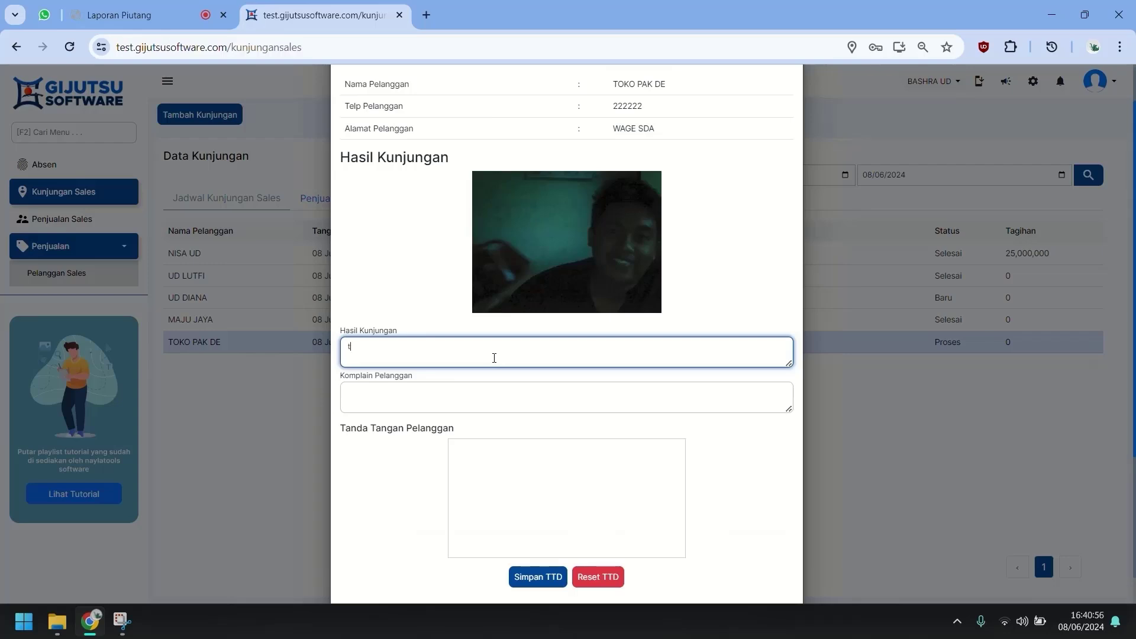
text(e)
key(ctrl+a)
text(TANP)
text(NGGAN B)
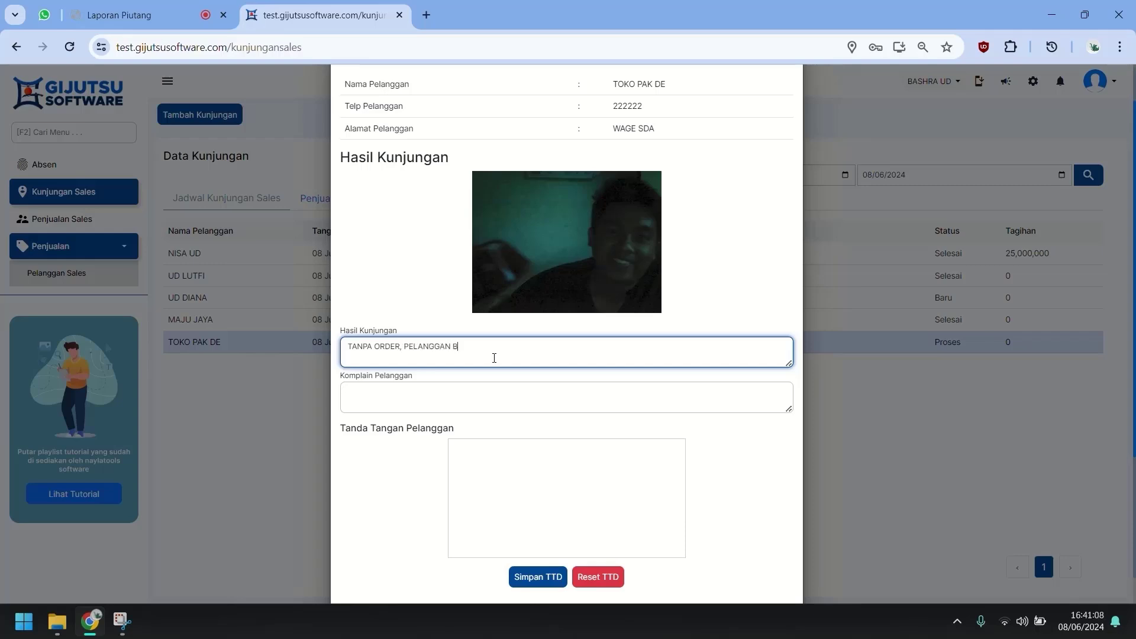
scroll(533, 378, down, 4)
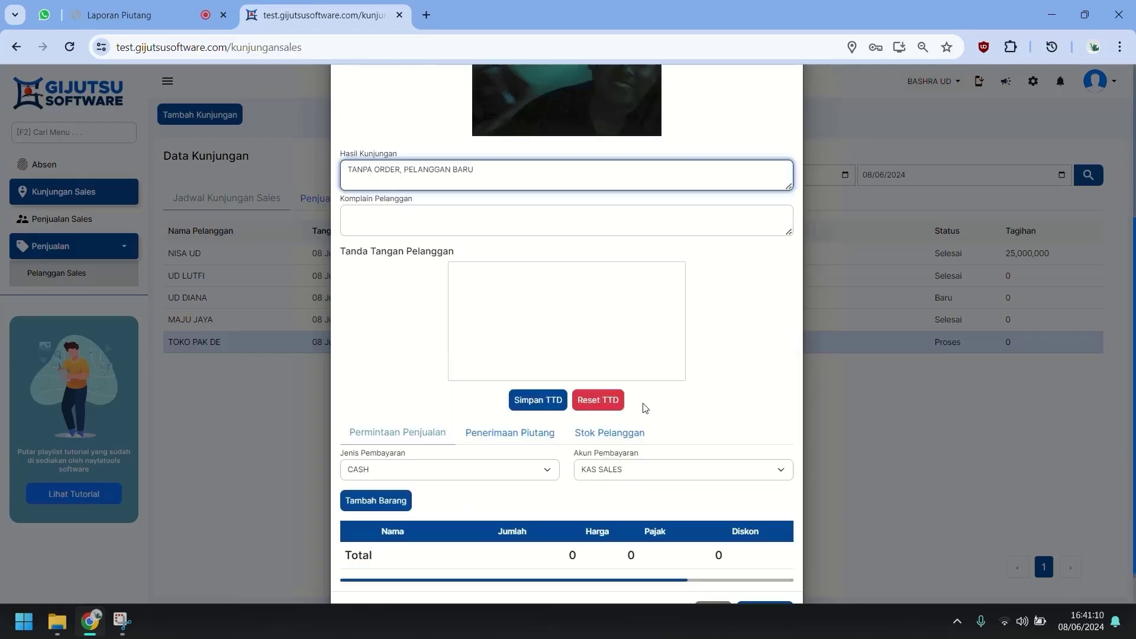
click(764, 567)
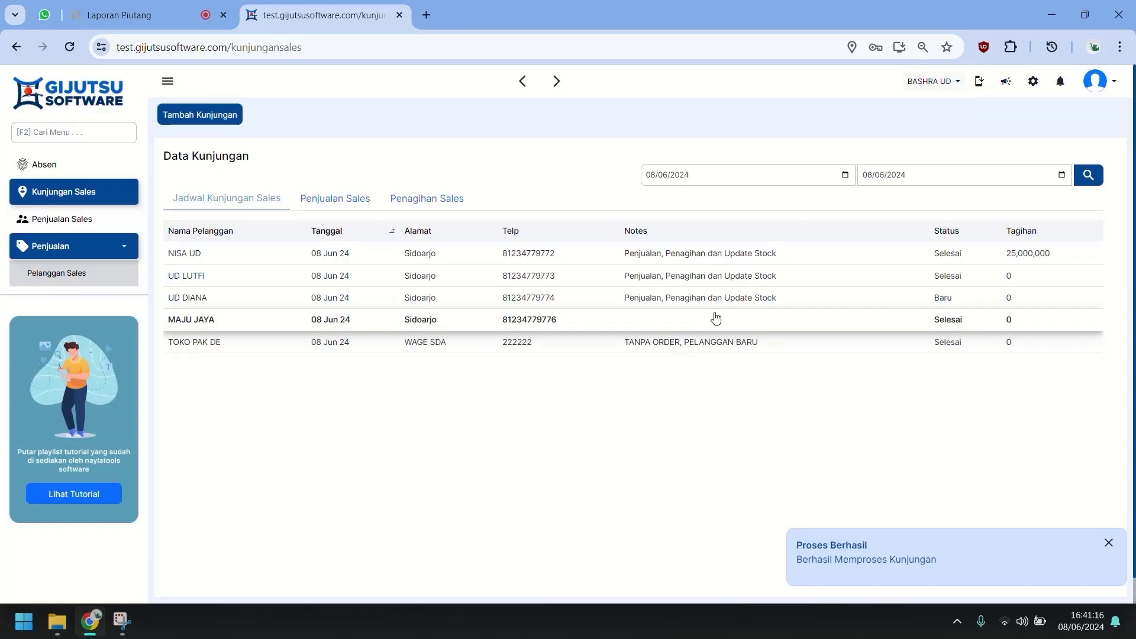
In the receivables report tab, open the Jadwal Kunjungan visit schedule.
click(176, 8)
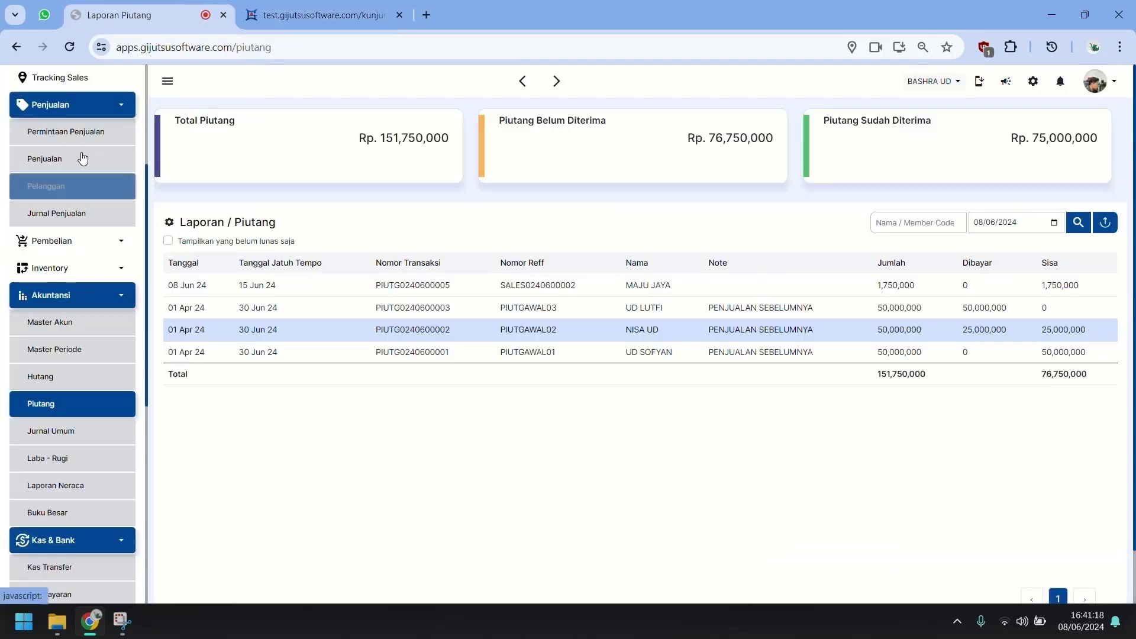
scroll(80, 157, up, 4)
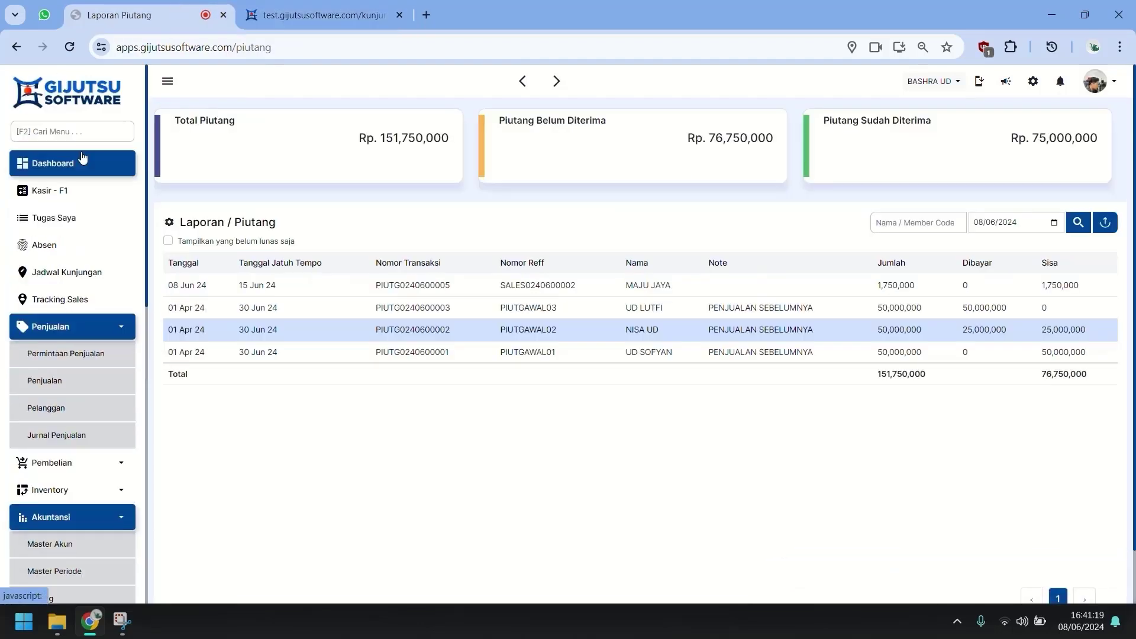
click(89, 329)
click(92, 282)
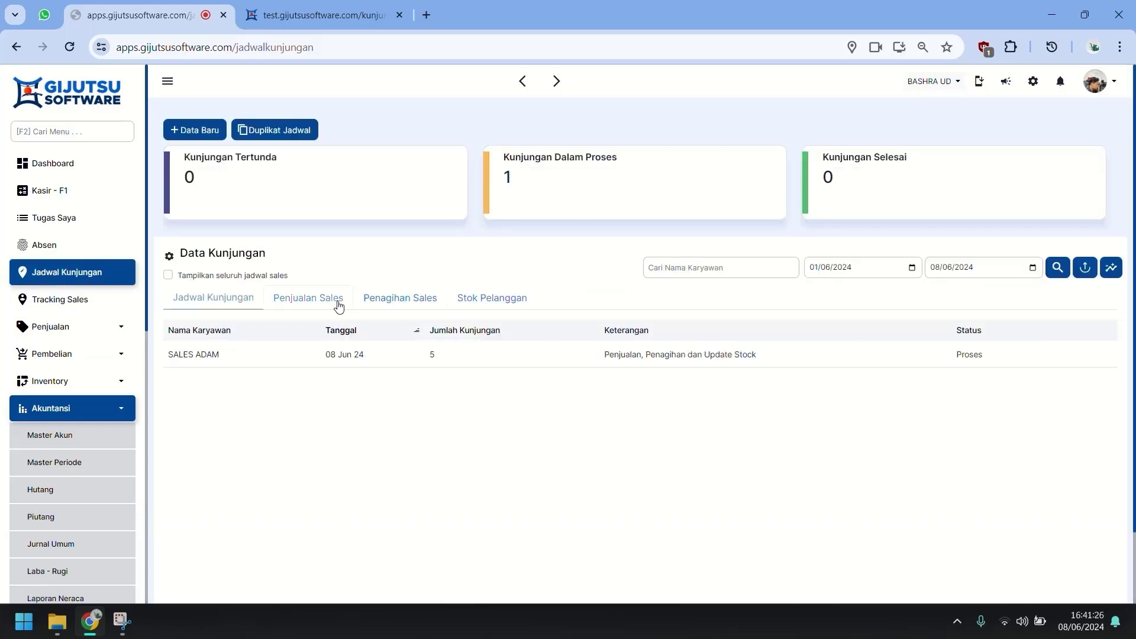
Review SALES ADAM's sales transactions and visit details in the visit schedule.
click(338, 305)
click(243, 302)
click(310, 302)
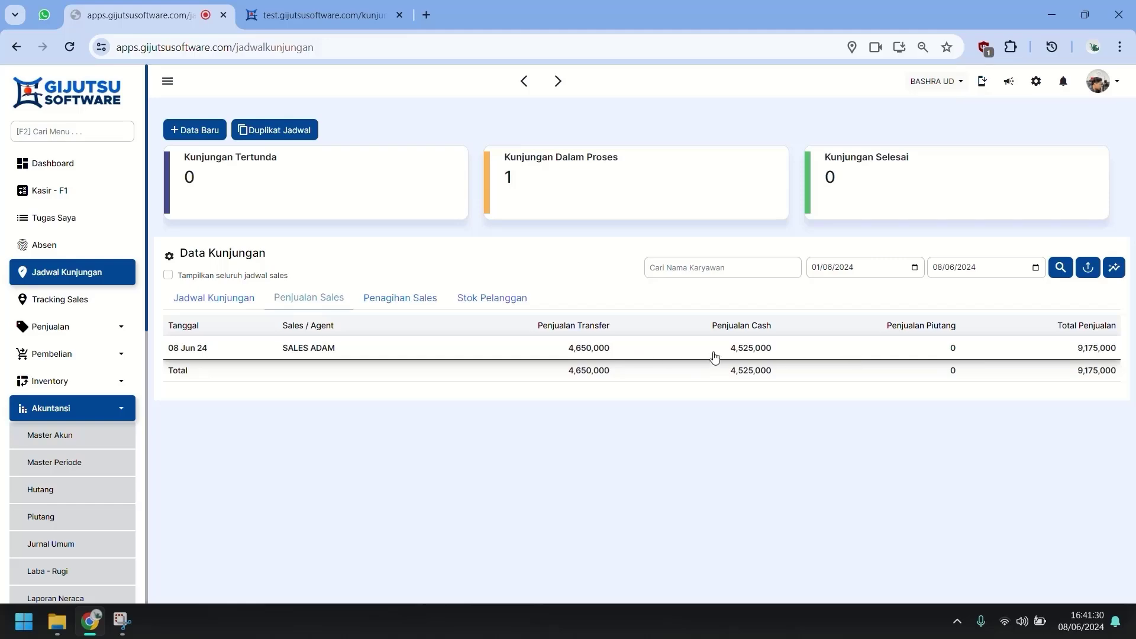
click(656, 355)
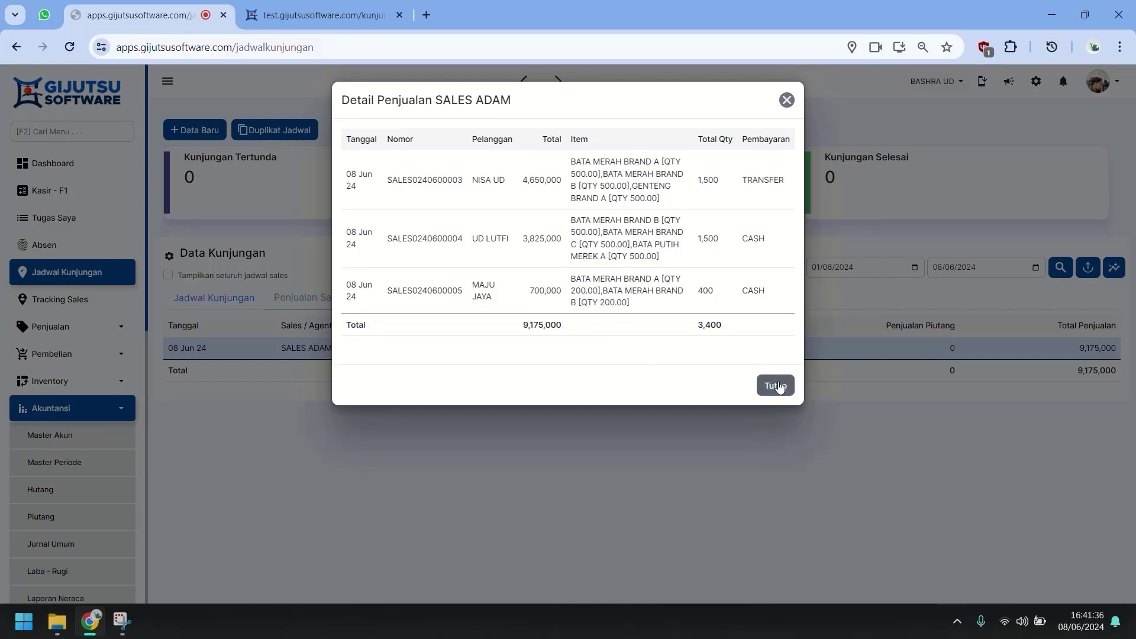
click(775, 386)
click(191, 307)
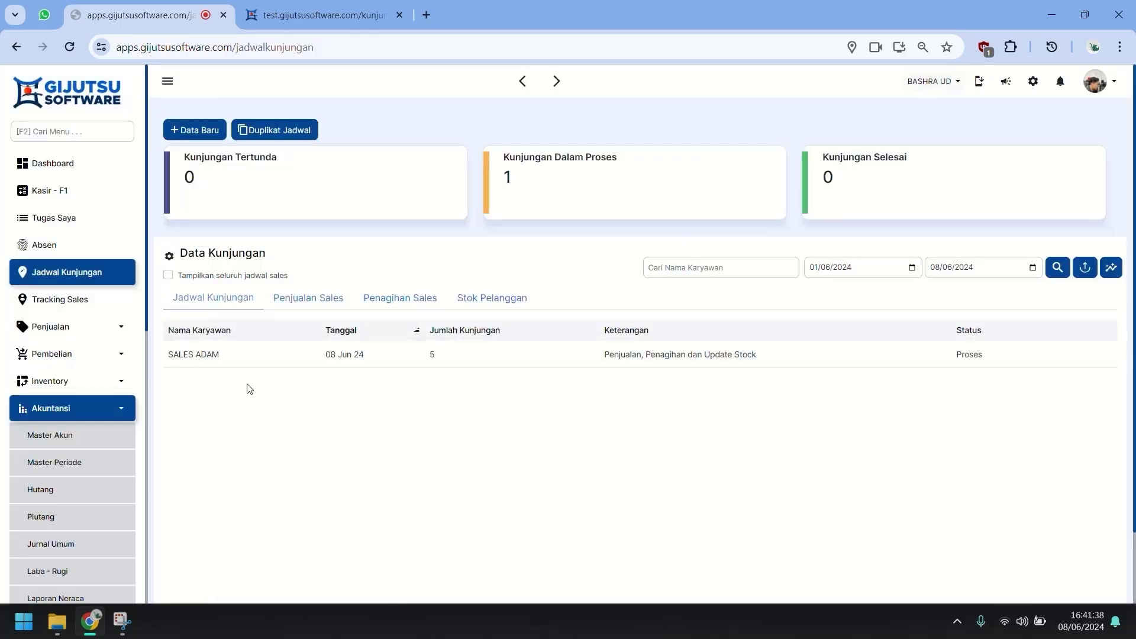
click(1056, 355)
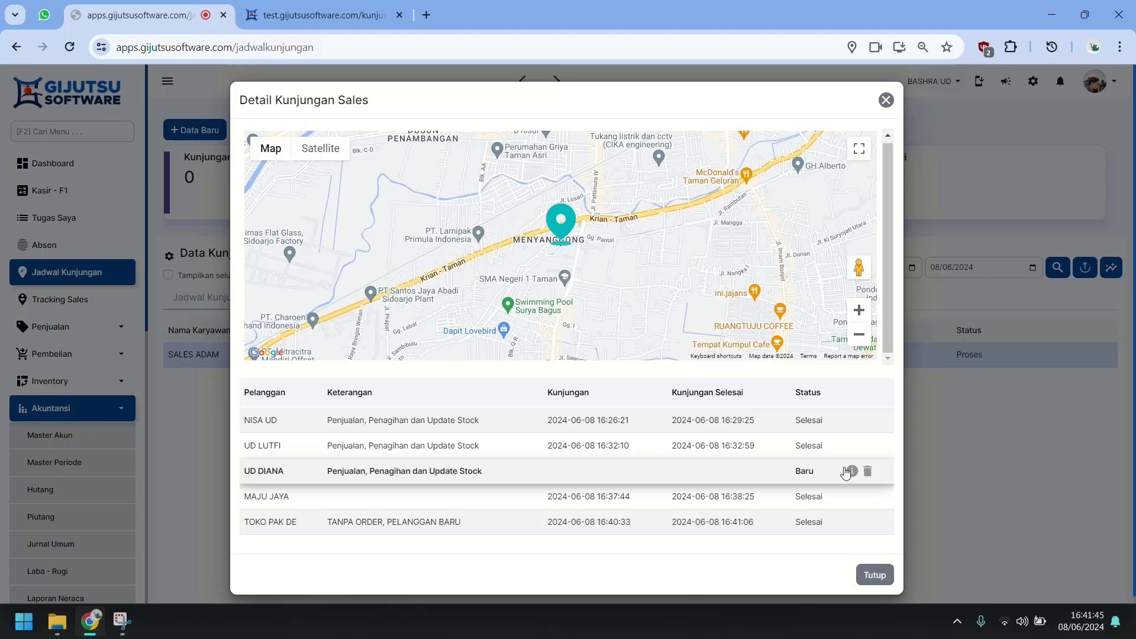
click(885, 100)
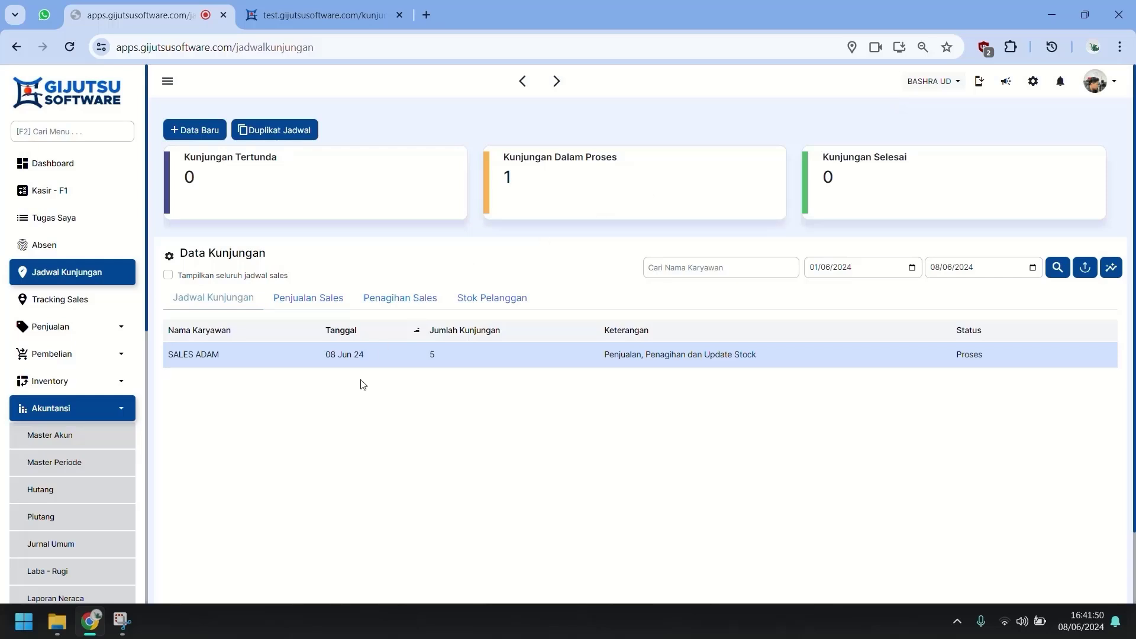
Browse the Penjualan Sales and Penagihan Sales totals, then show the Stok Pelanggan entries.
click(330, 297)
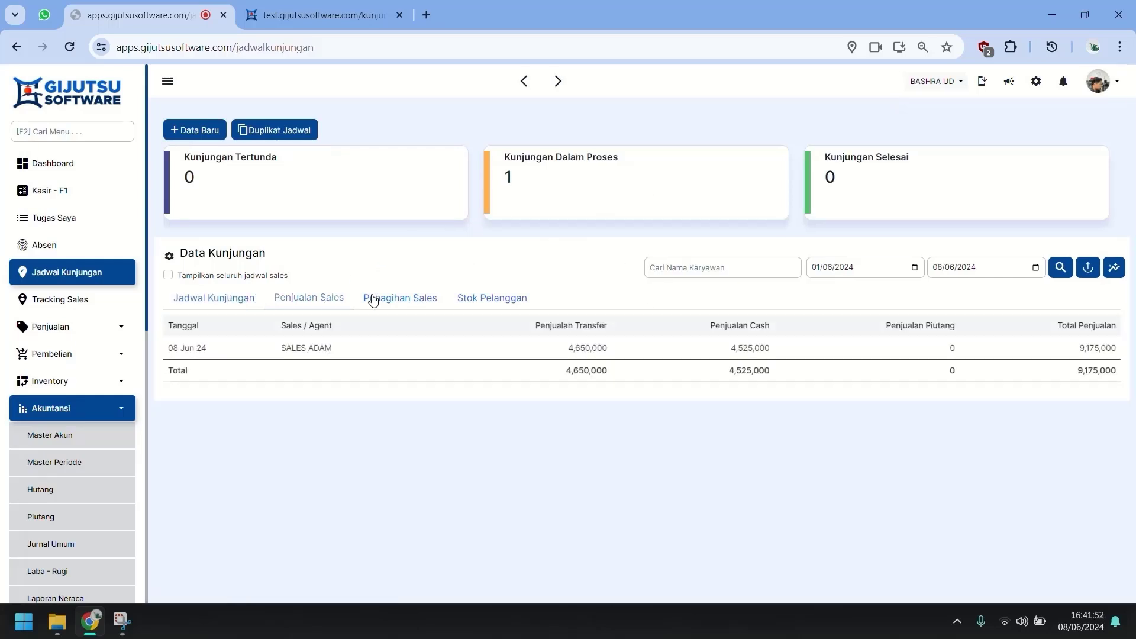
click(407, 303)
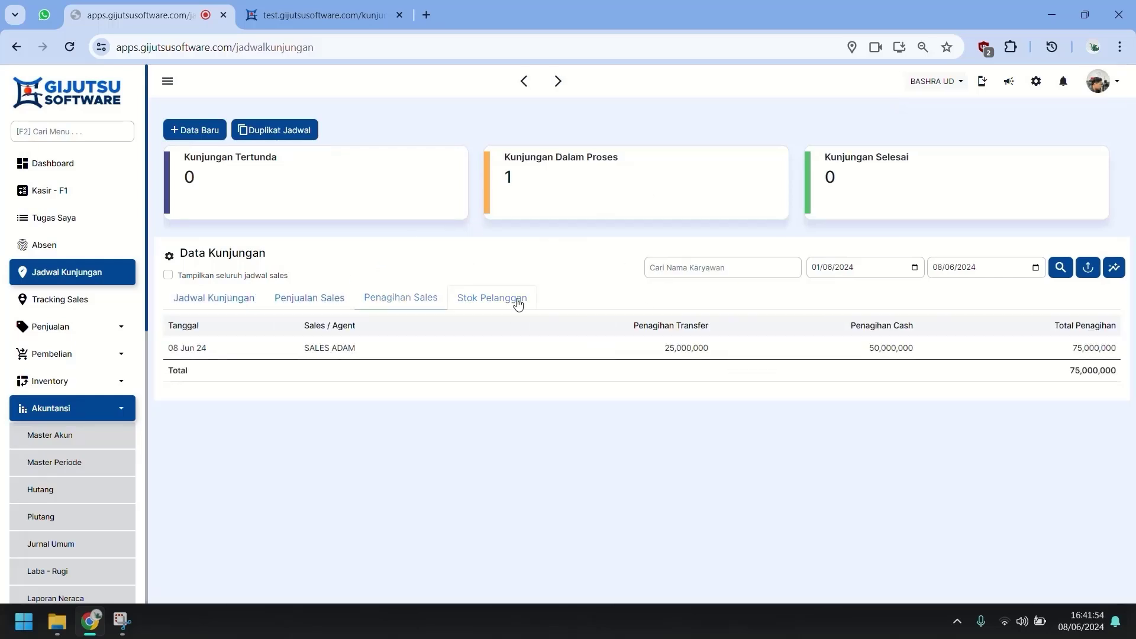
click(516, 301)
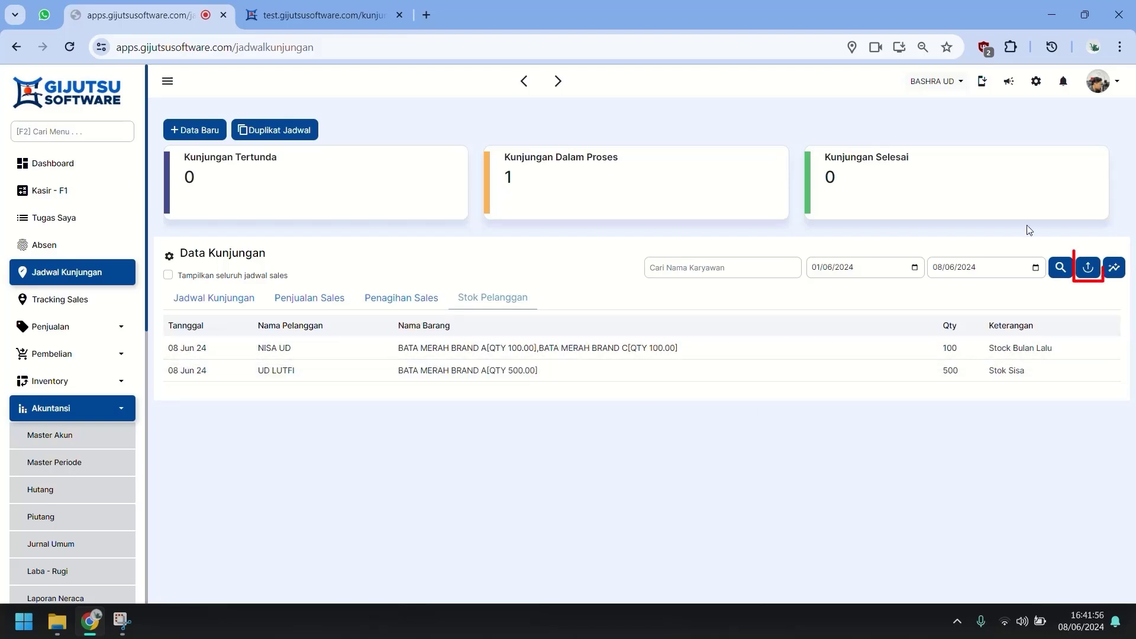
click(1088, 268)
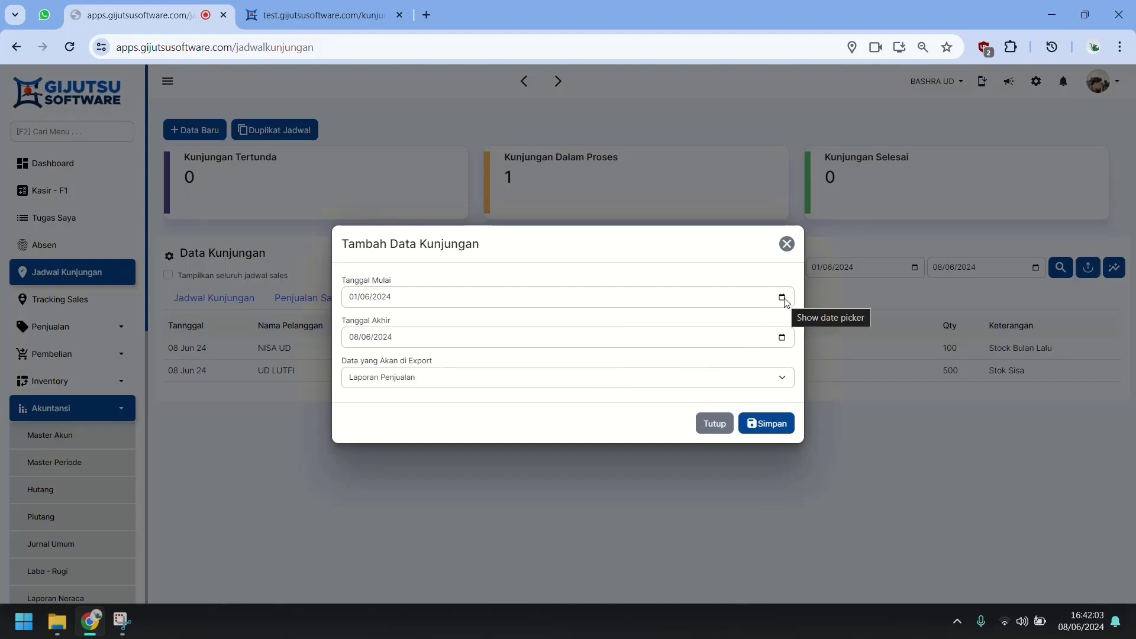
click(763, 383)
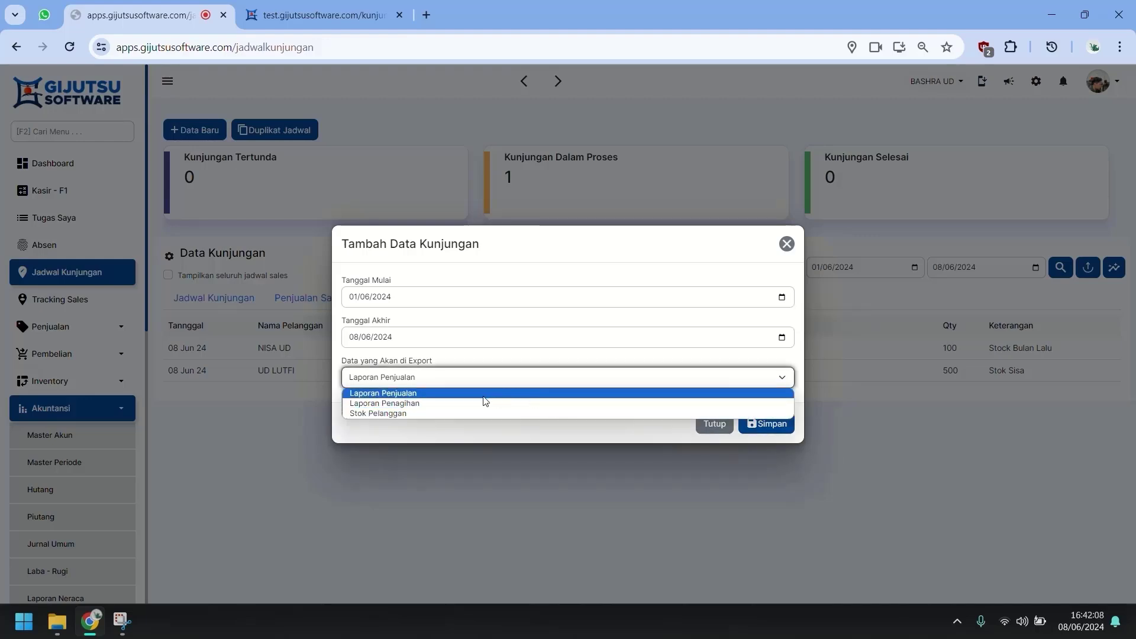
click(446, 432)
click(715, 424)
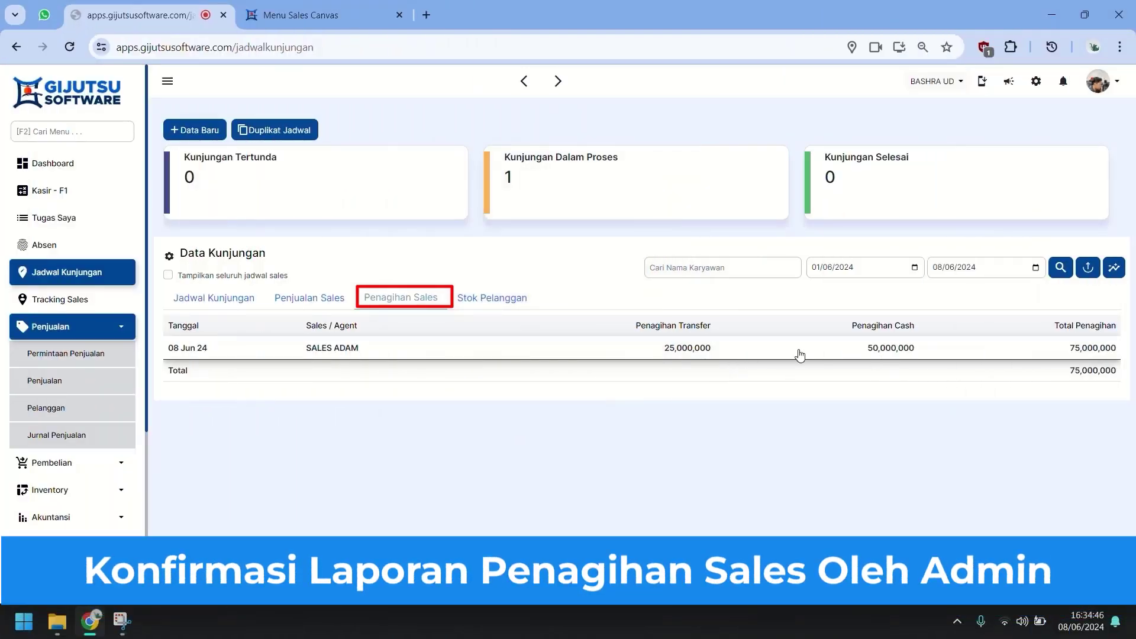
click(661, 354)
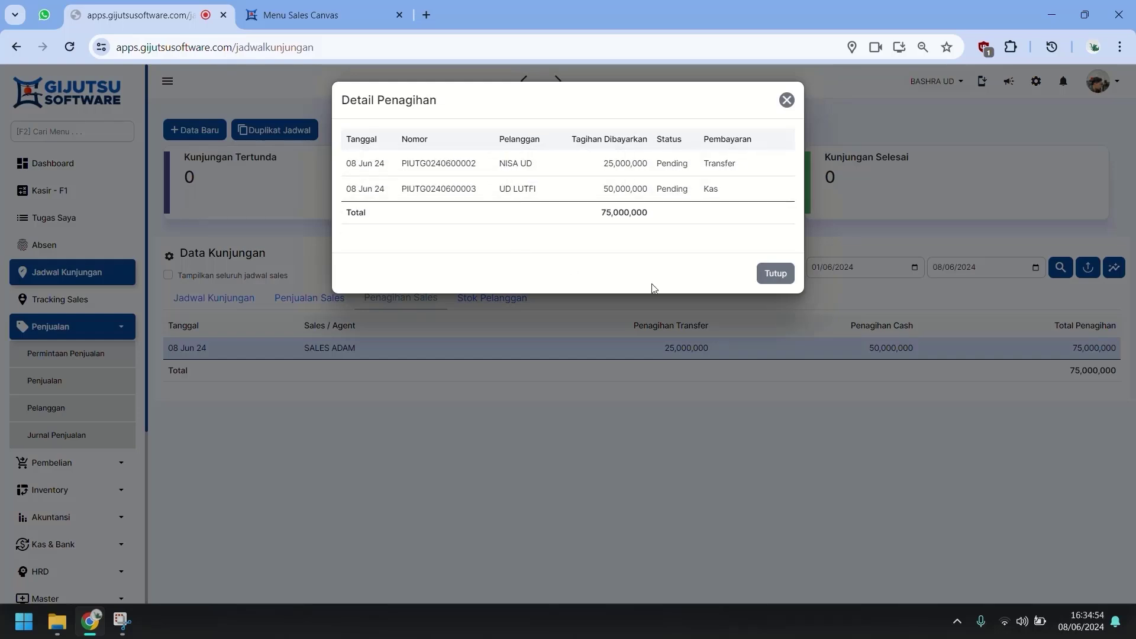
click(773, 273)
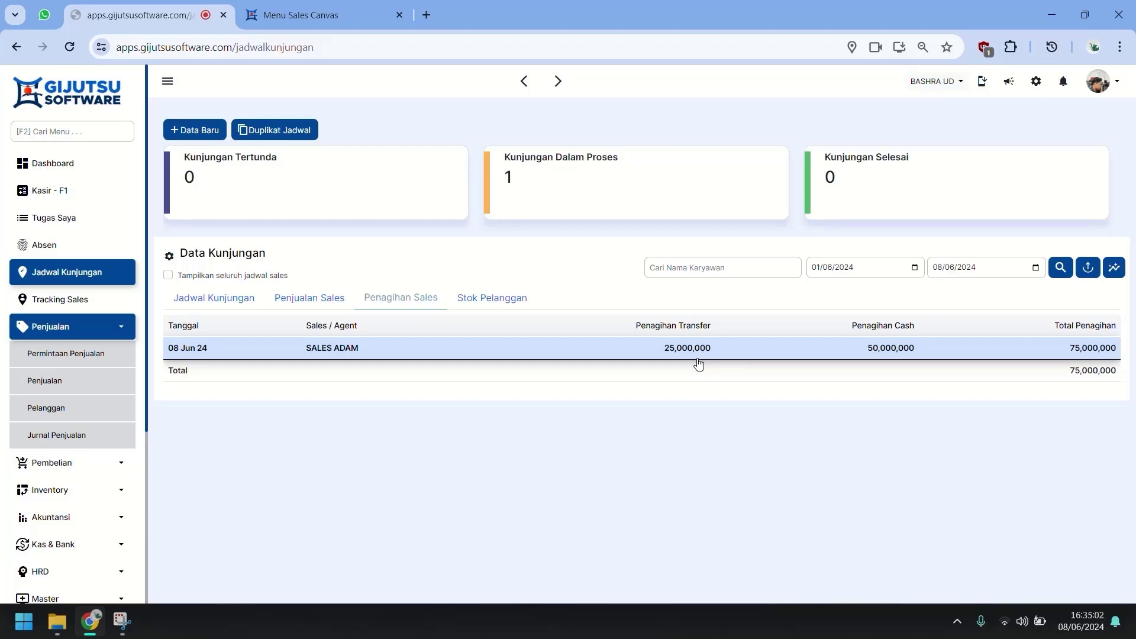
click(698, 355)
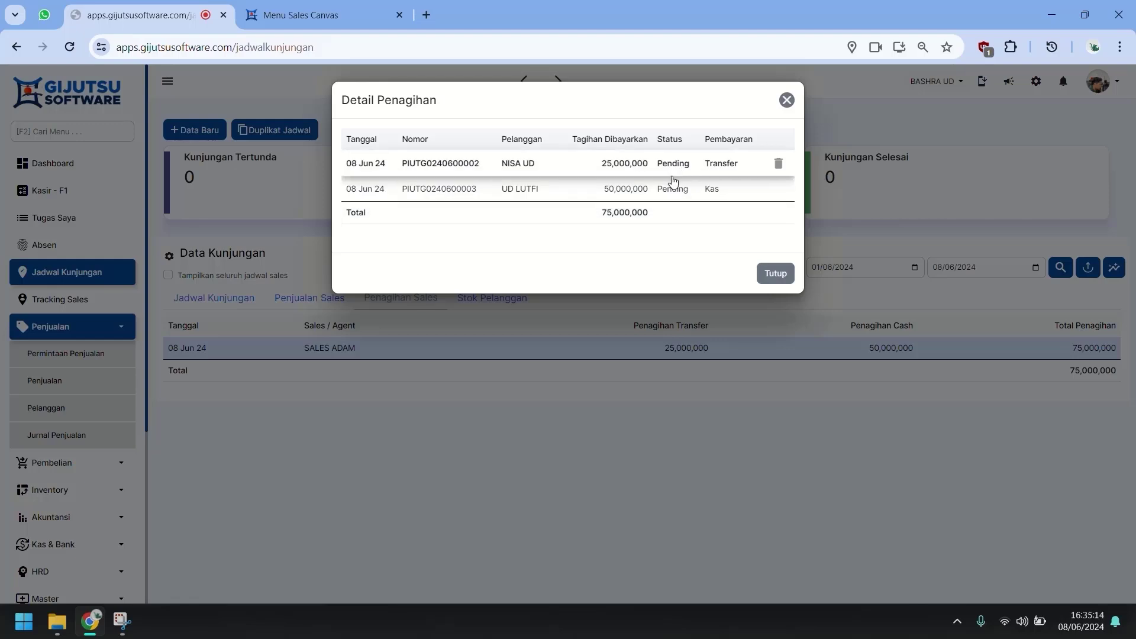
click(775, 275)
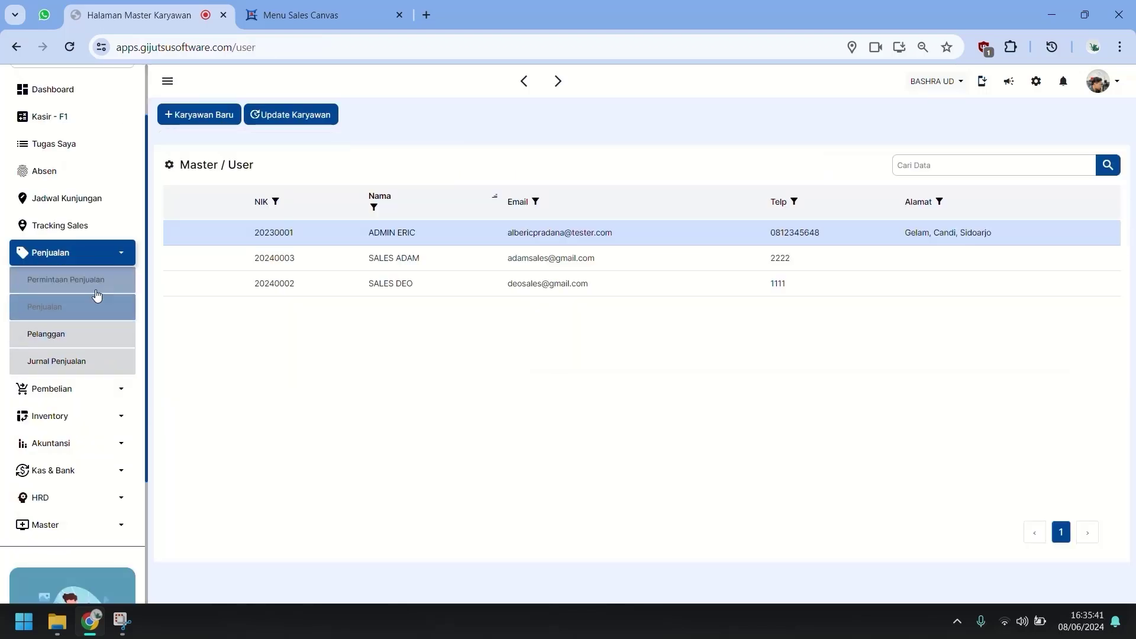
Start a new Kas & Bank receipt of type Penerimaan Penagihan Sales.
click(95, 284)
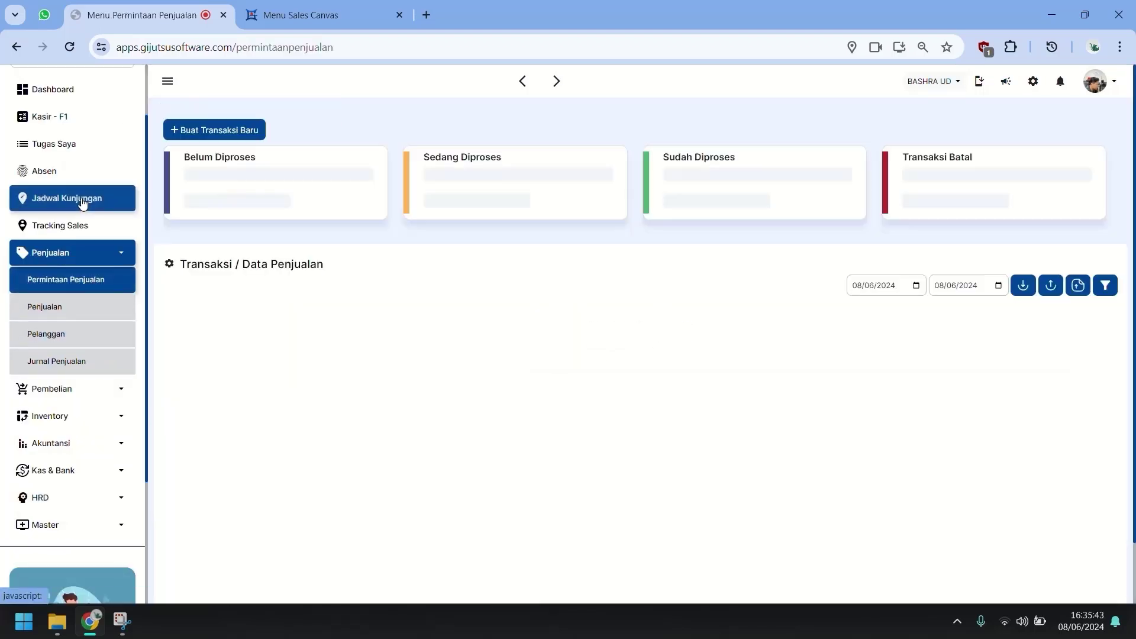
click(58, 476)
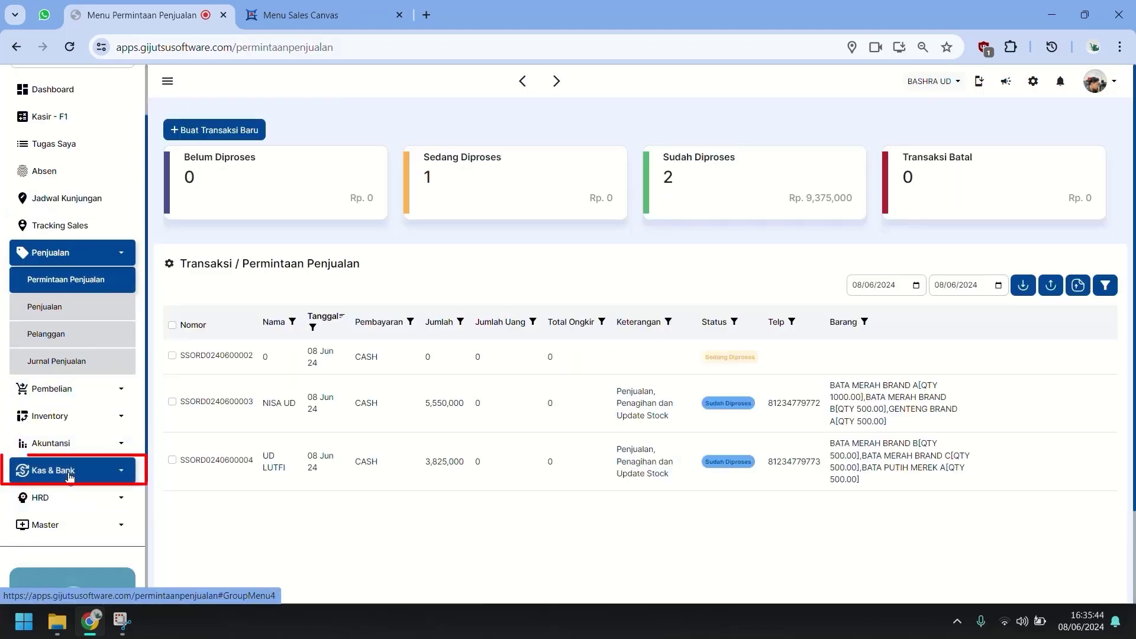
scroll(70, 530, down, 1)
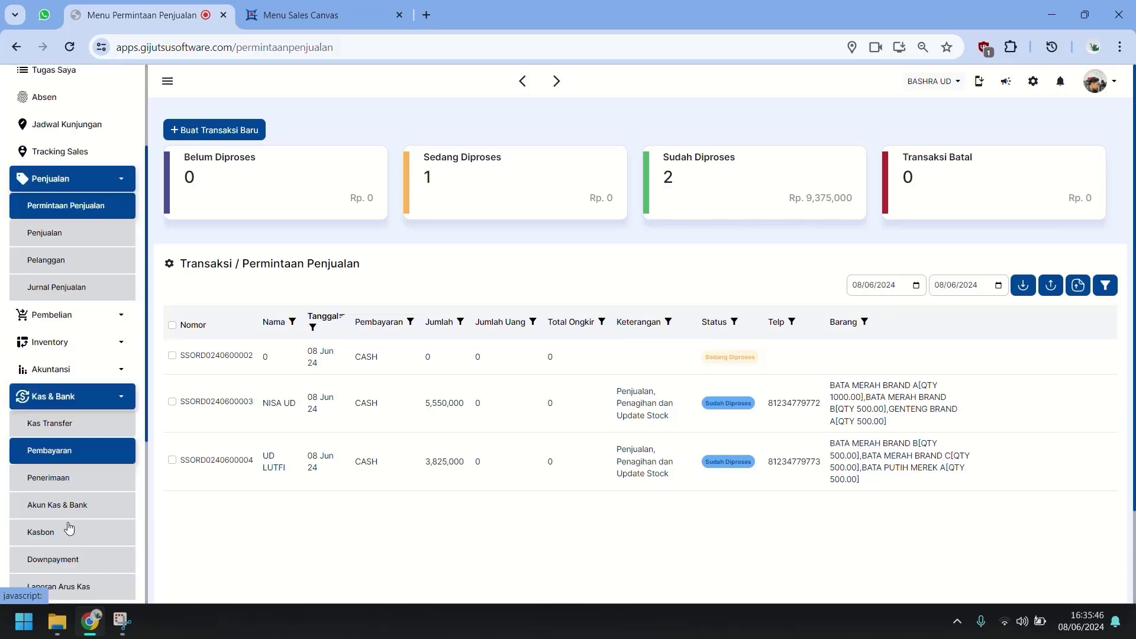
click(64, 483)
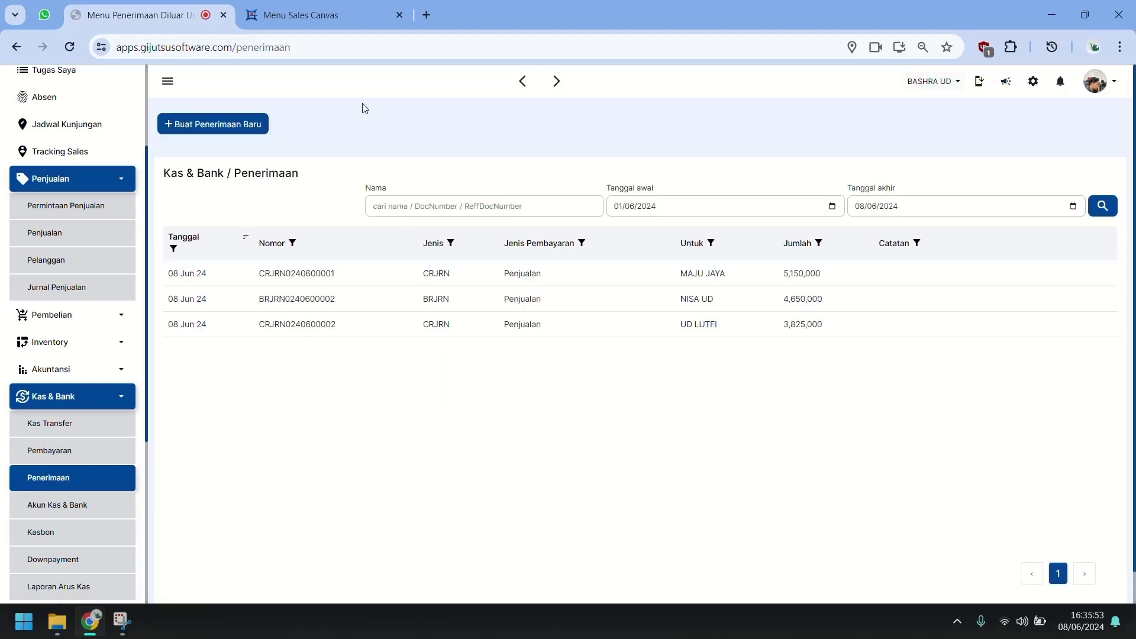
click(229, 122)
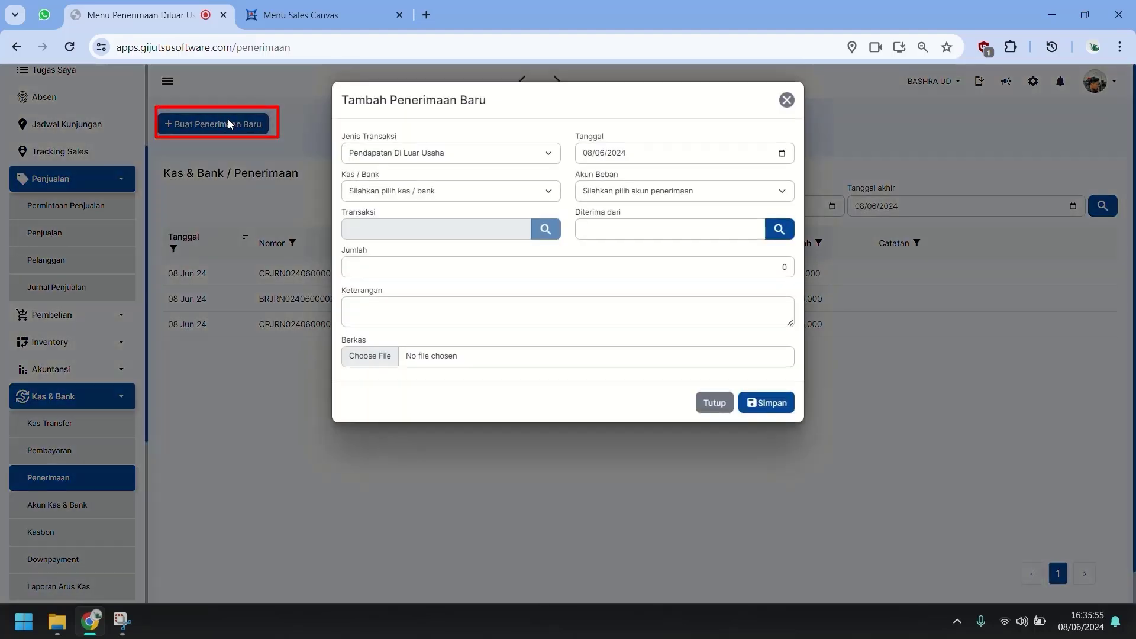
click(484, 155)
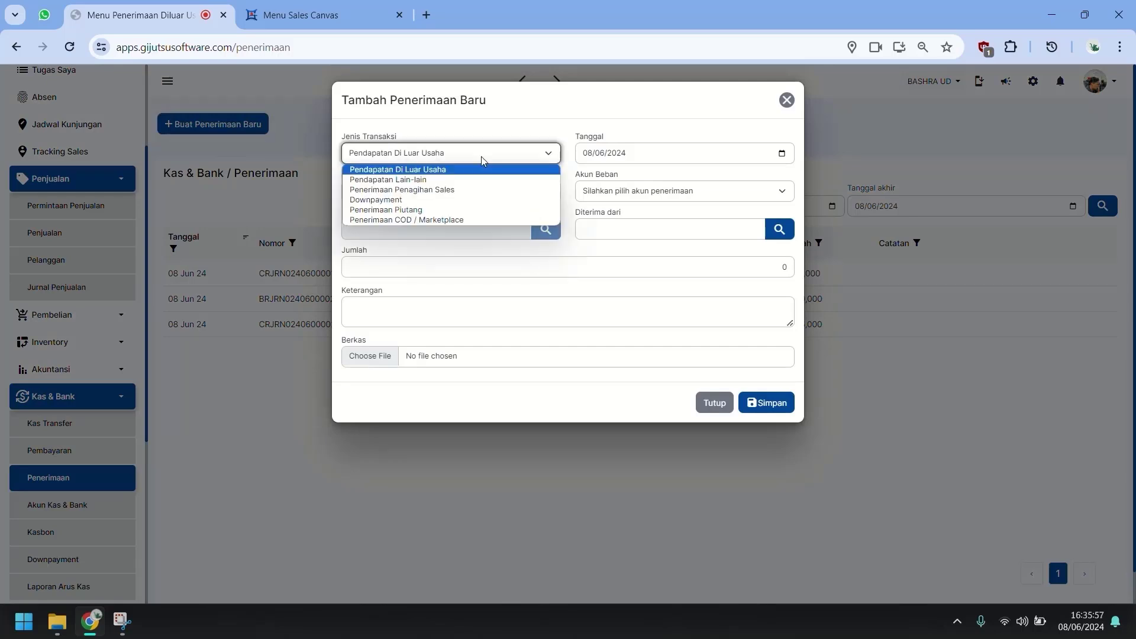
click(439, 189)
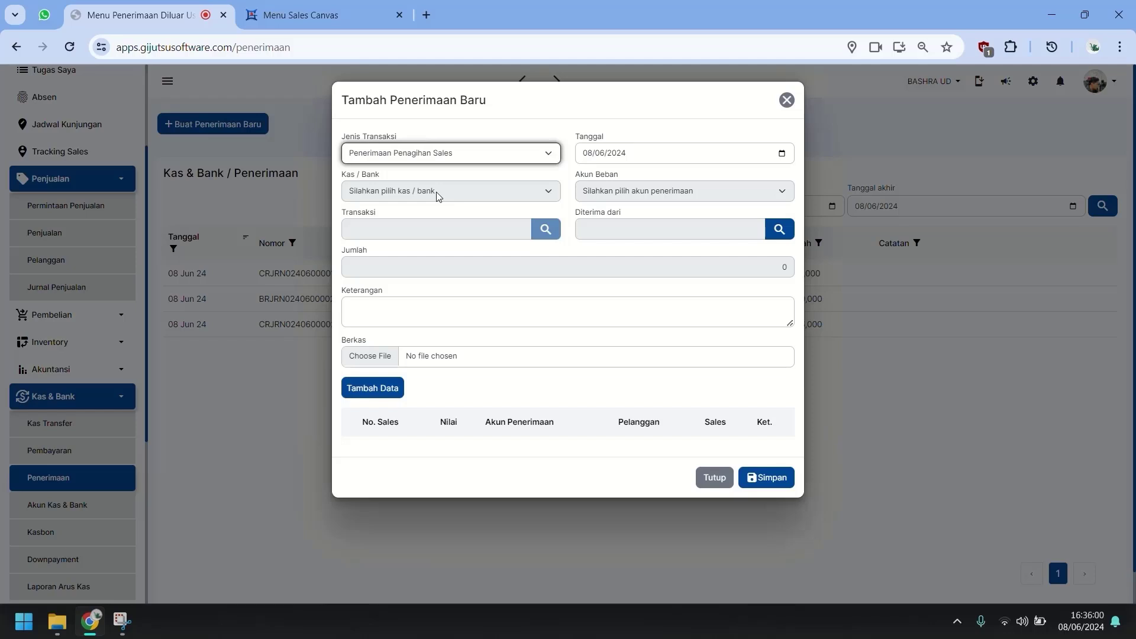
Add the NISA UD 25,000,000 and UD LUTFI 50,000,000 collections and save the receipt.
click(373, 390)
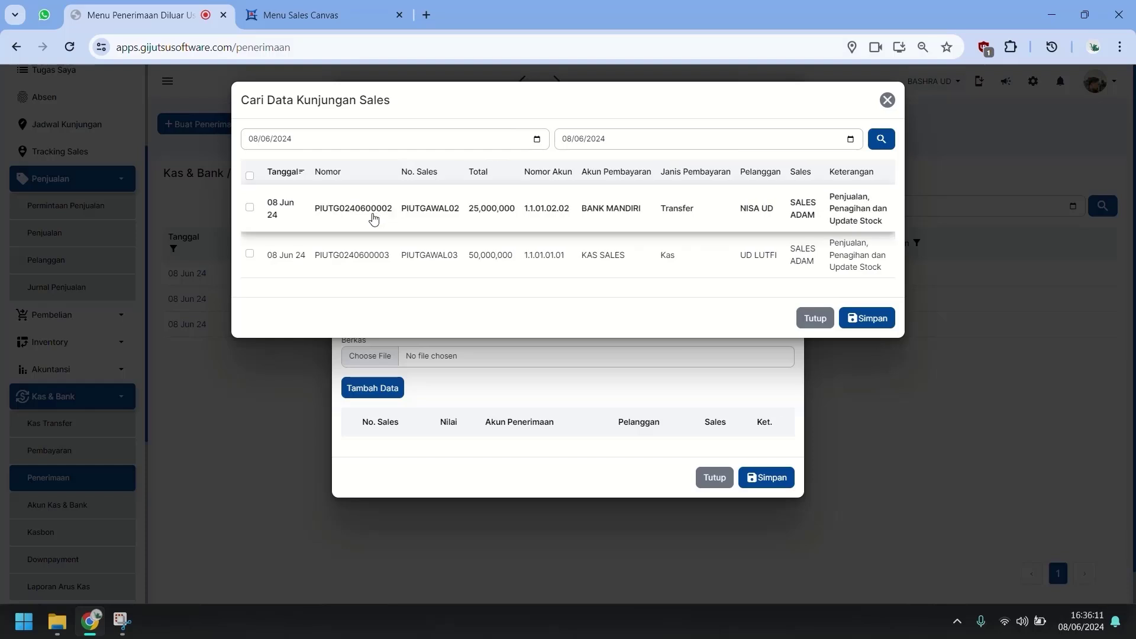
click(249, 208)
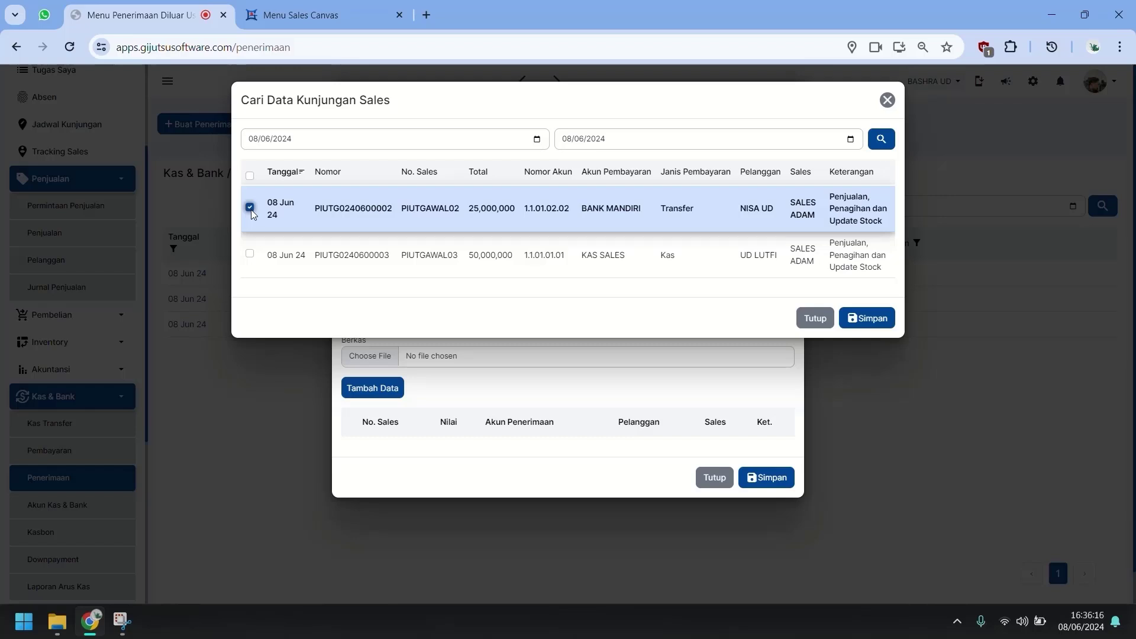
click(250, 255)
click(865, 318)
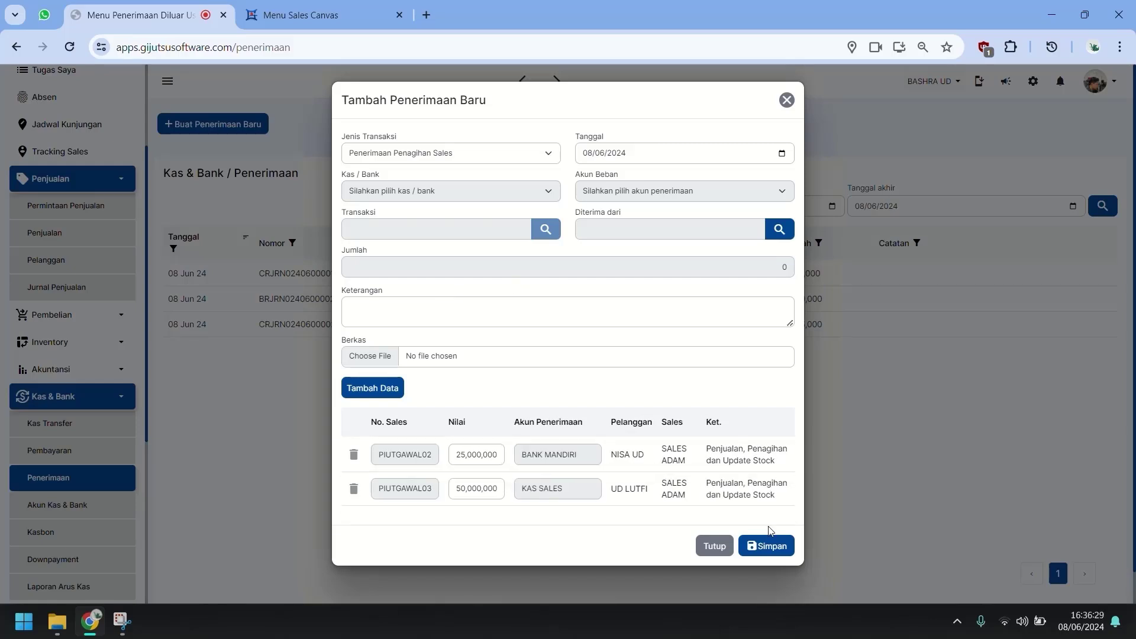
click(768, 545)
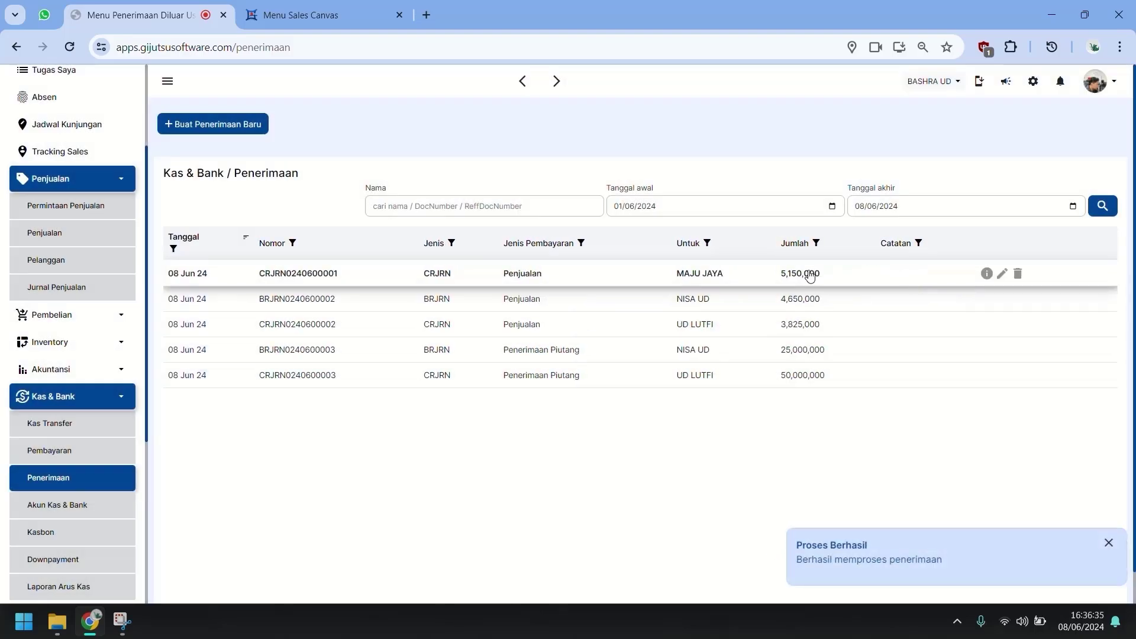
On the Penagihan Sales tab, confirm SALES ADAM's two collections totalling 75,000,000 show Approve.
scroll(63, 158, up, 3)
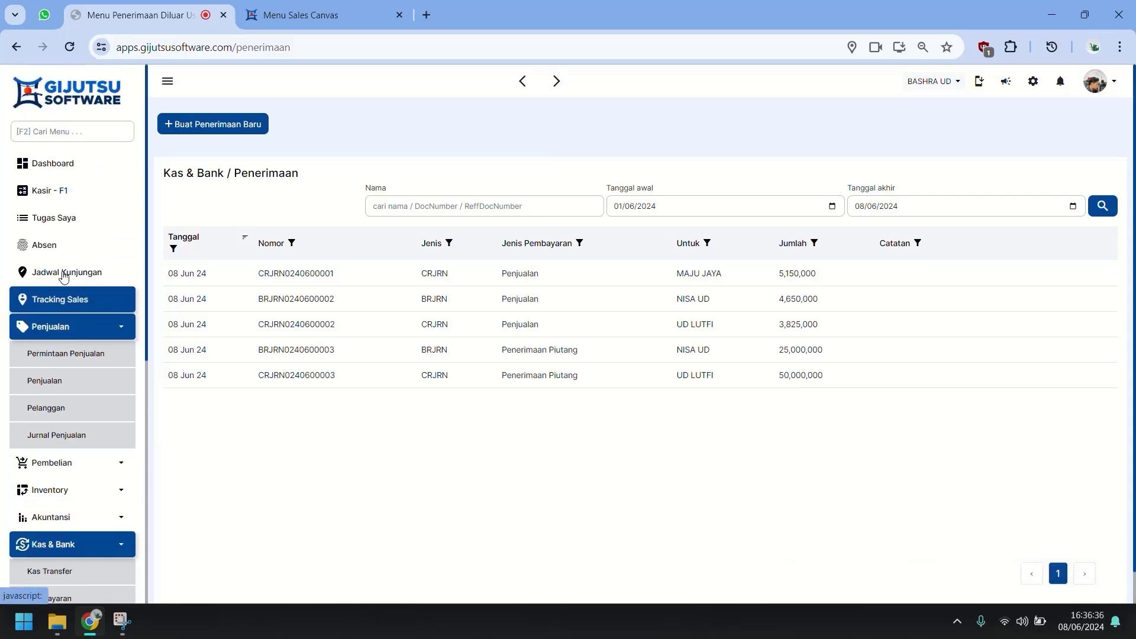
click(64, 273)
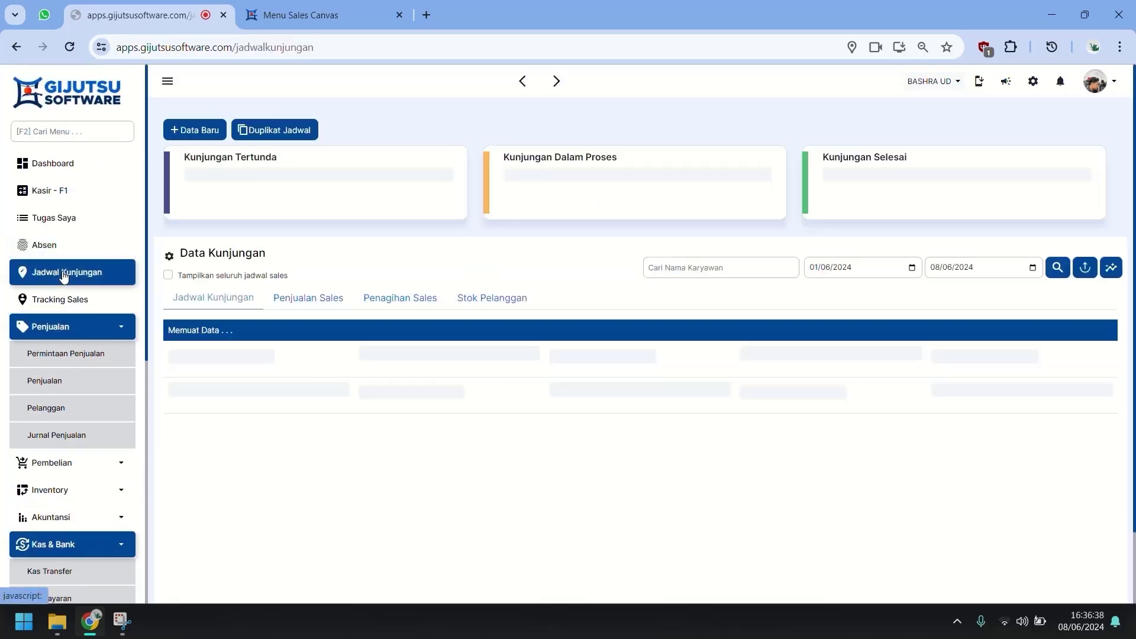
click(423, 301)
click(537, 355)
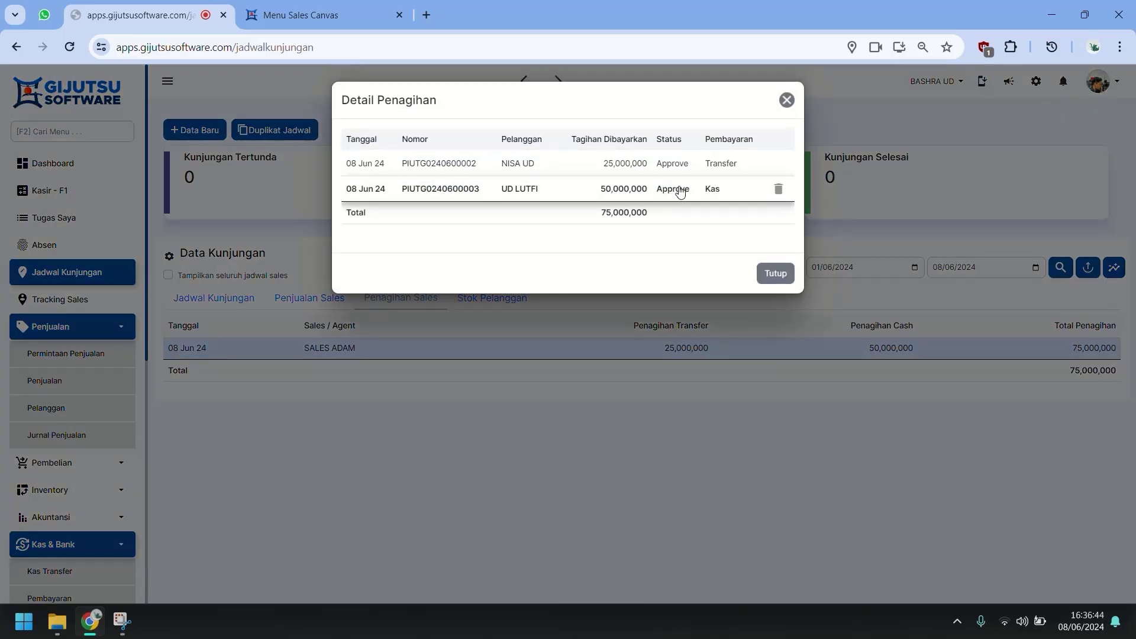
click(774, 272)
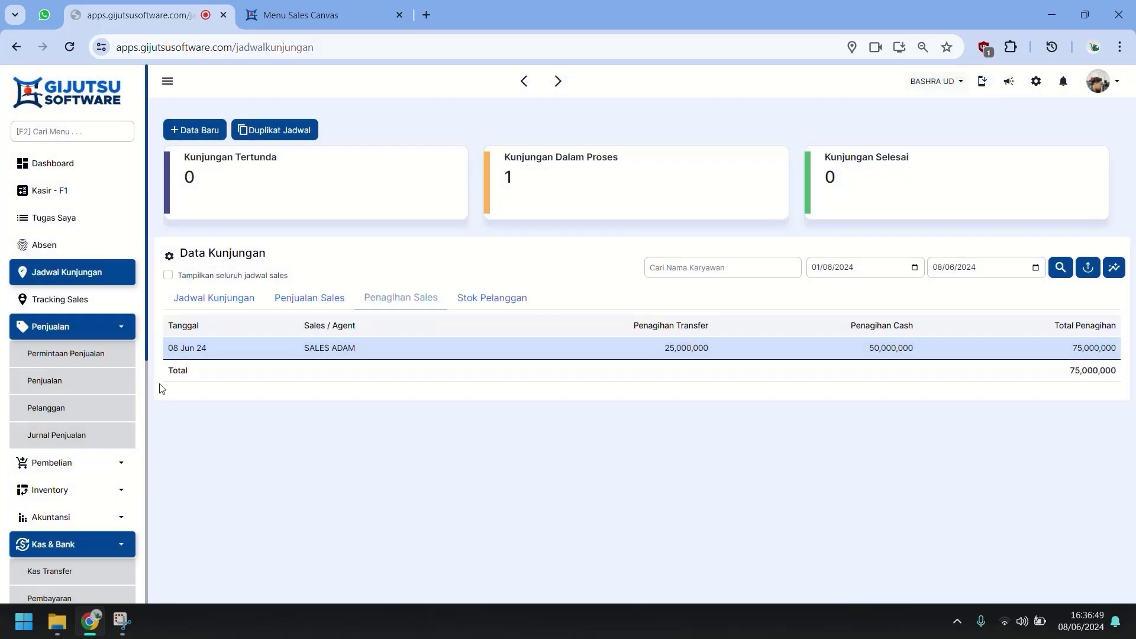
scroll(114, 465, down, 2)
click(111, 451)
scroll(111, 451, down, 3)
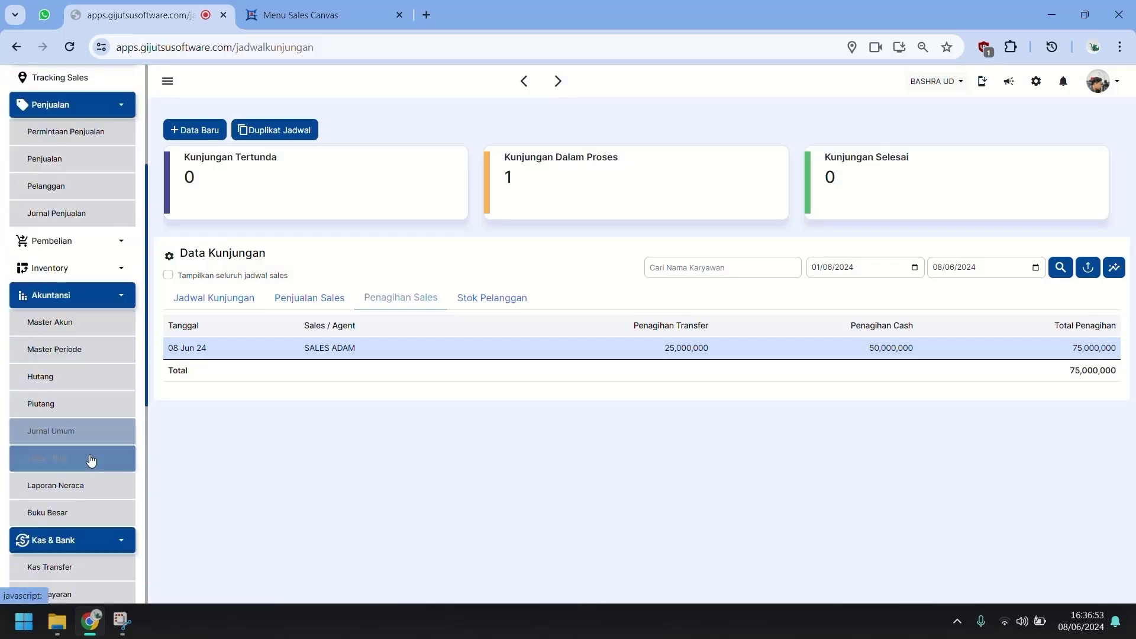
In Akuntansi > Piutang, check UD LUTFI is fully paid and NISA UD still owes 25,000,000.
click(90, 410)
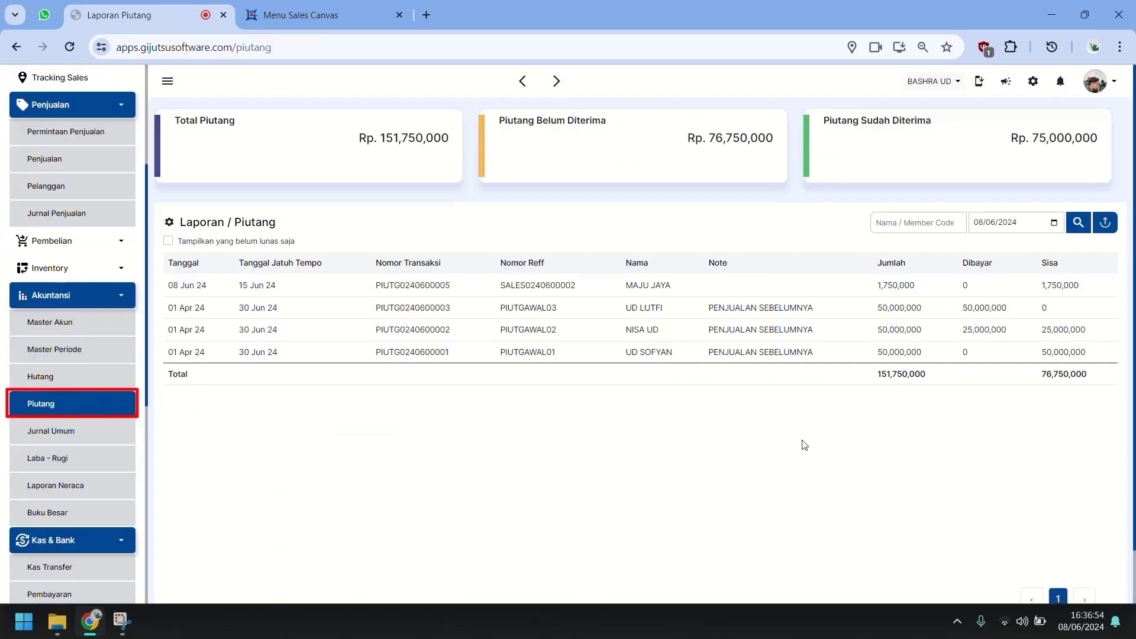
click(989, 320)
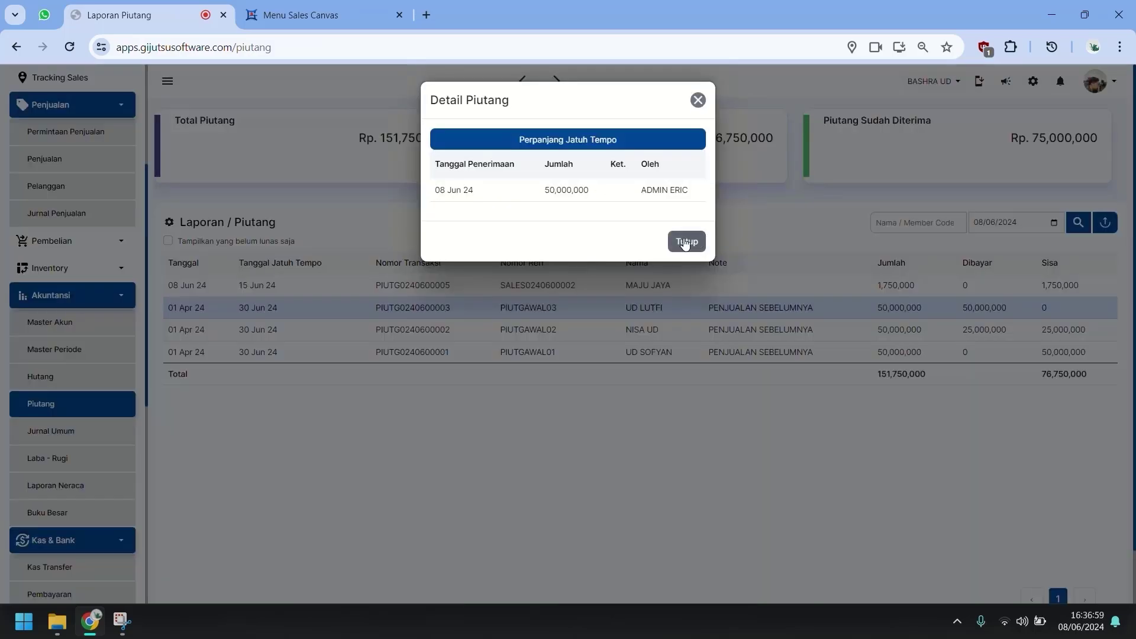
click(743, 255)
click(904, 334)
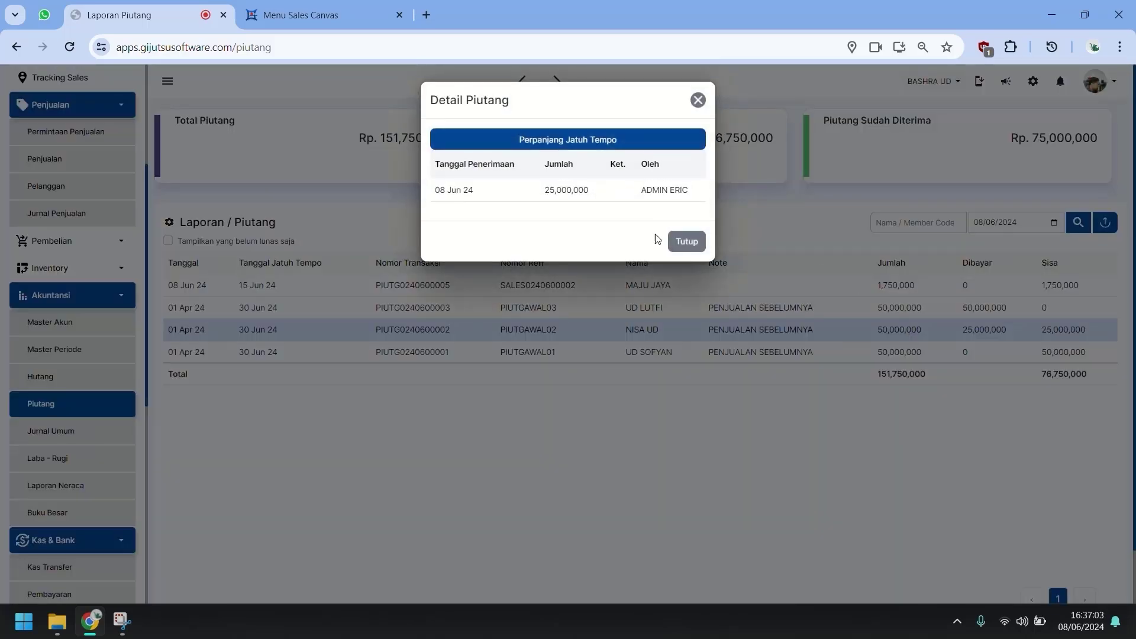
click(688, 242)
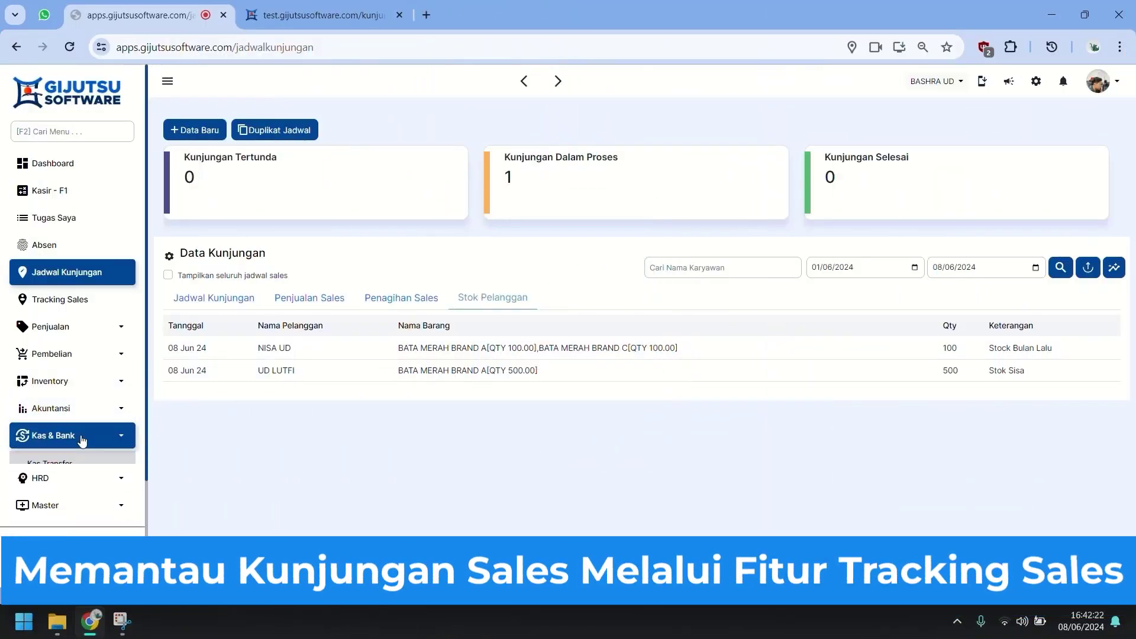
Turn Live Tracking Karyawan on in the HRD settings, then open Tracking Sales.
click(1036, 82)
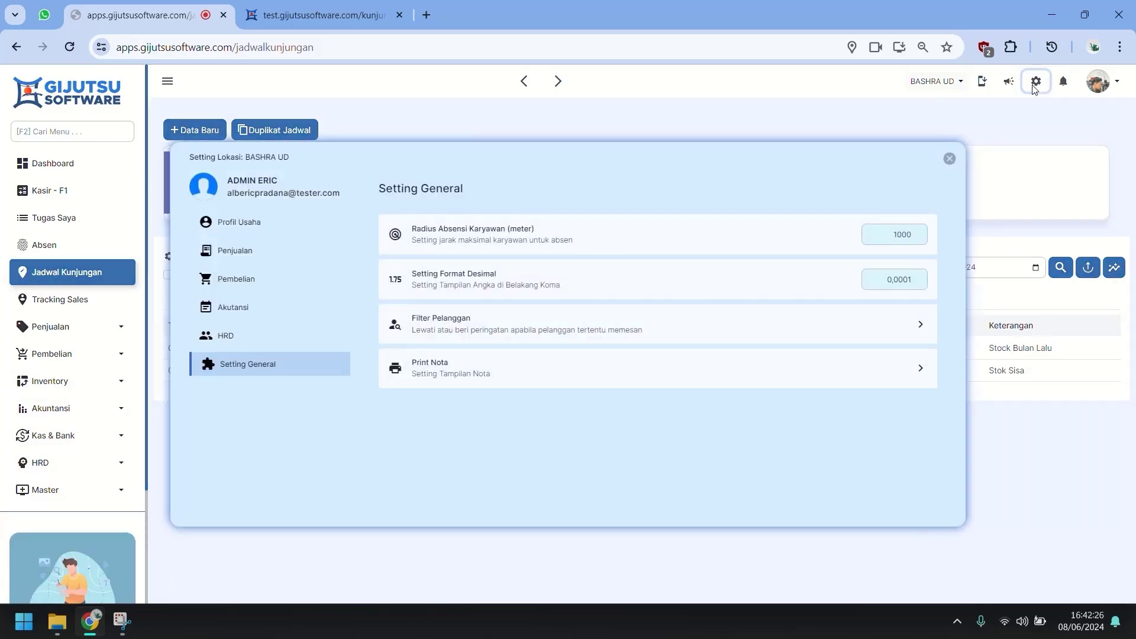
click(249, 339)
scroll(787, 449, down, 2)
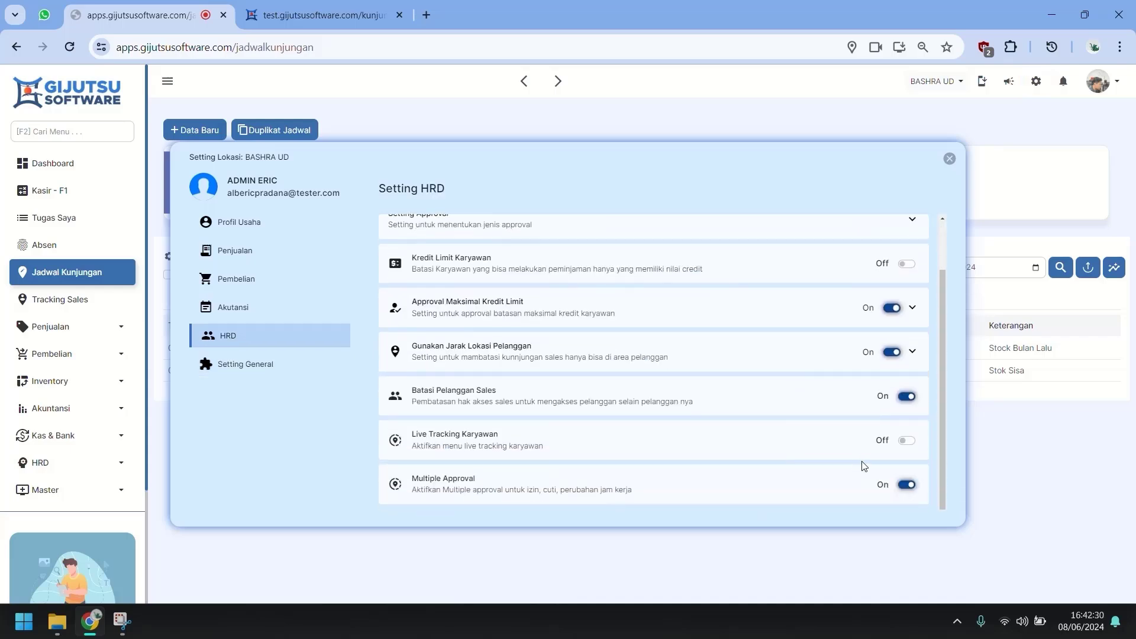
click(908, 443)
click(949, 161)
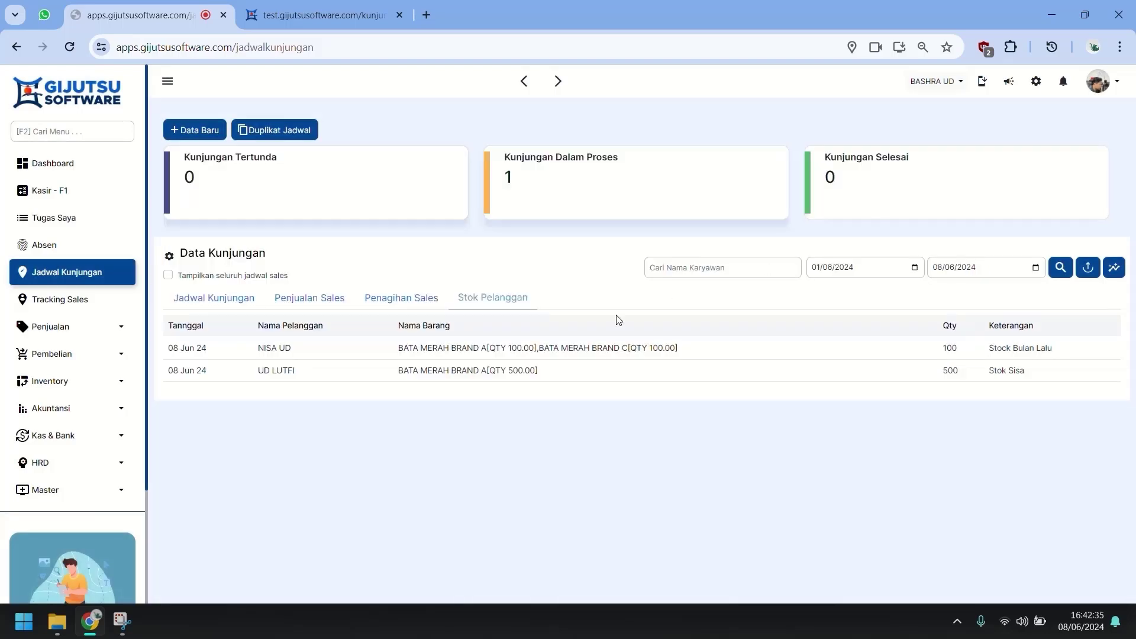
click(95, 306)
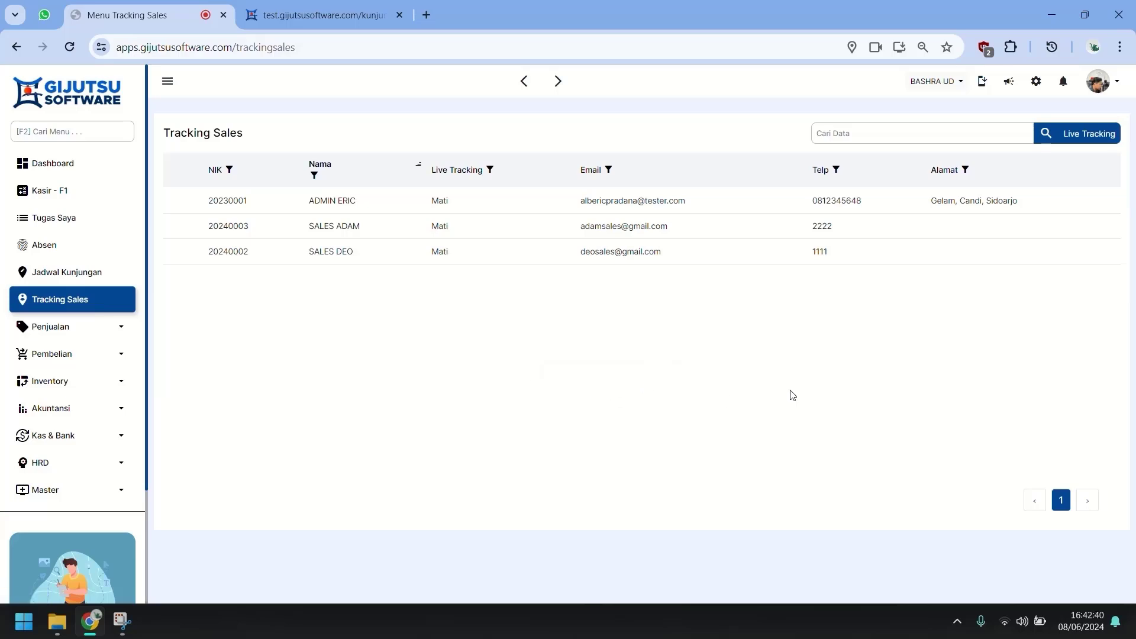
Set SALES ADAM's live tracking to Aktif, keeping the same login device, and save.
mouse_move(330, 229)
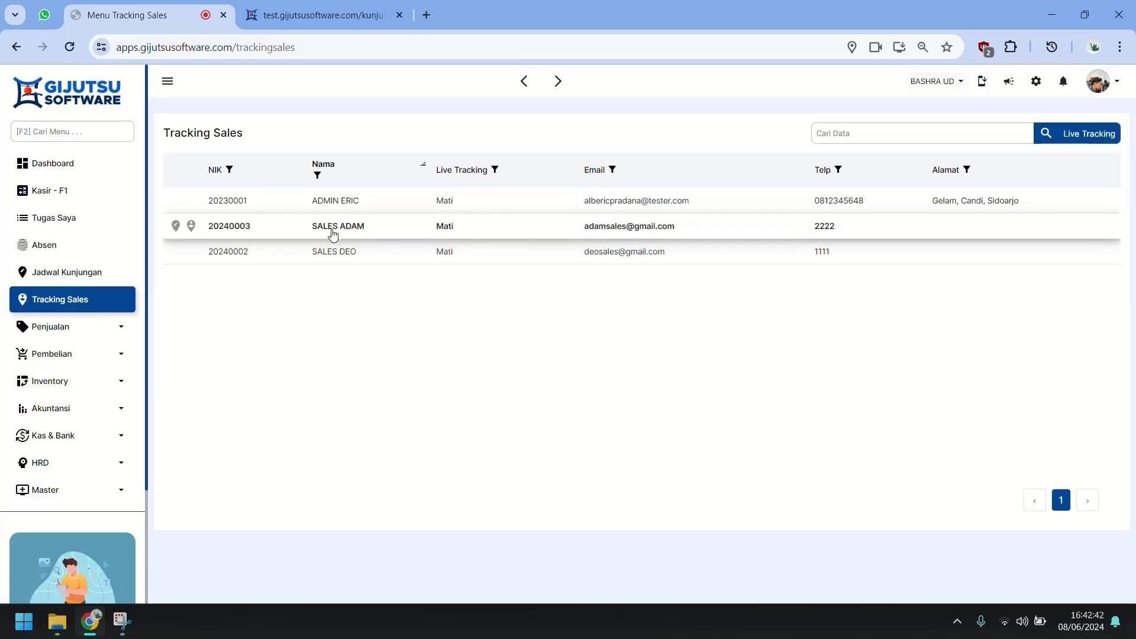
click(273, 230)
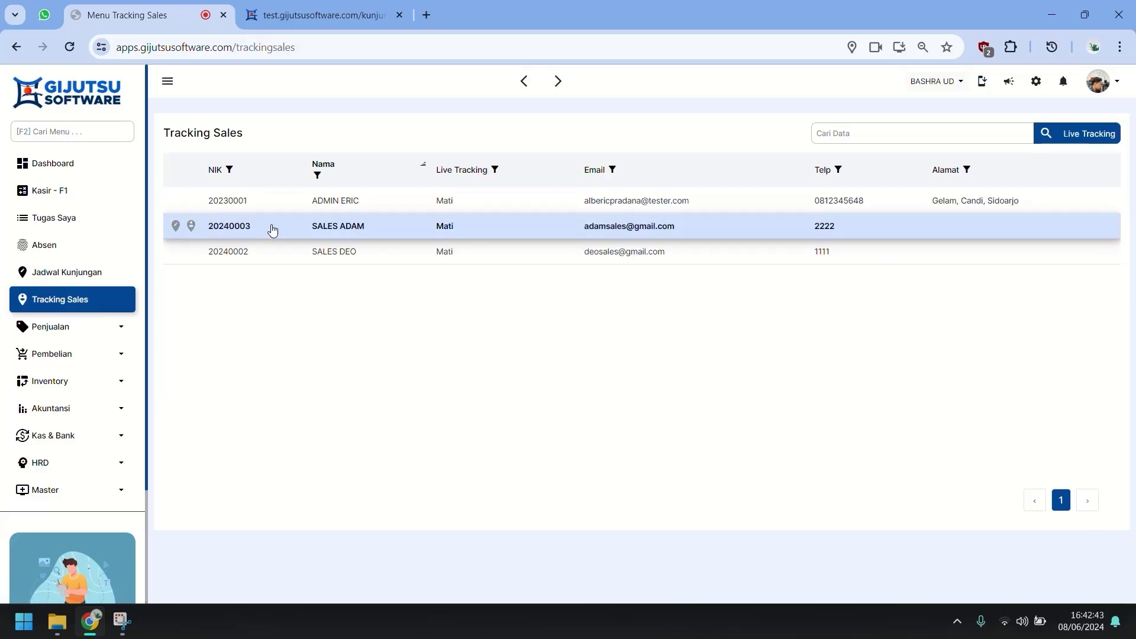
click(176, 226)
click(474, 192)
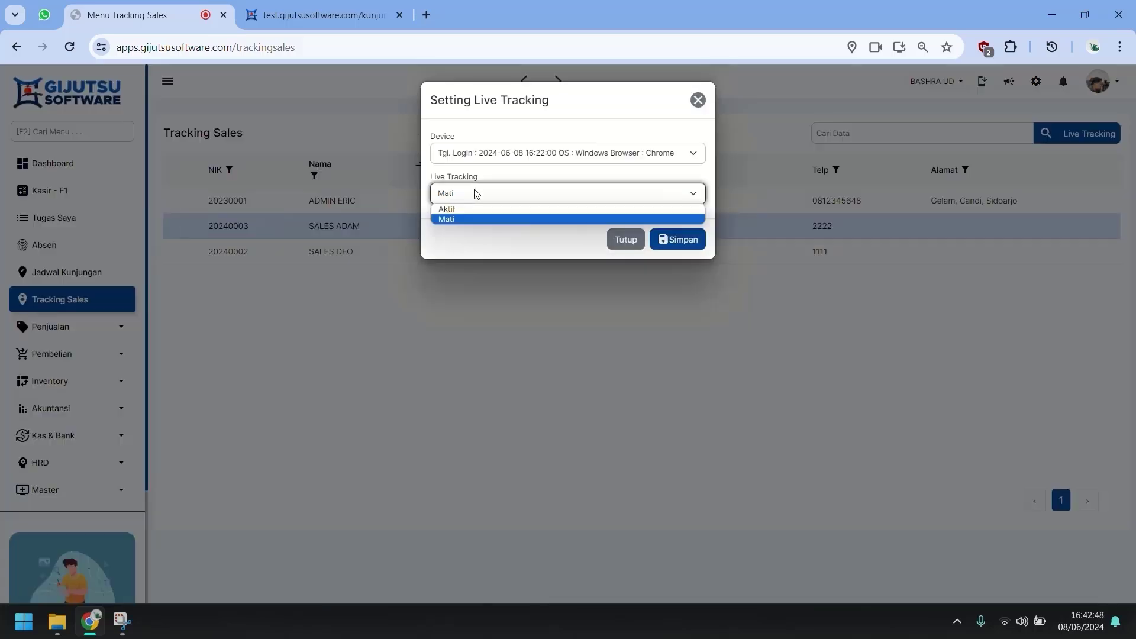
click(464, 211)
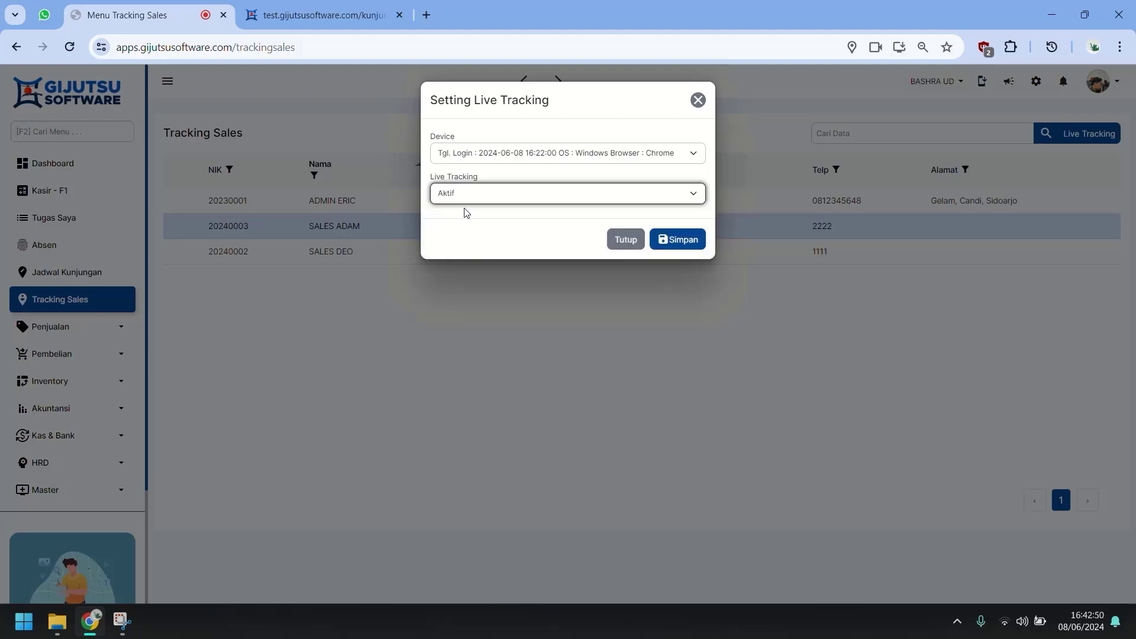
click(524, 158)
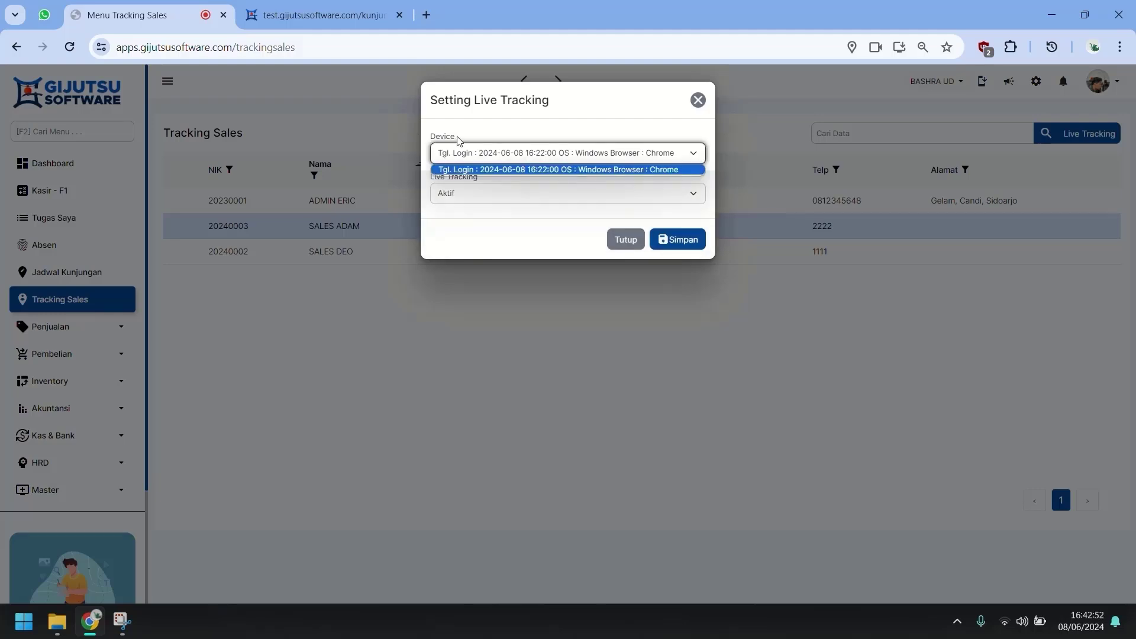
click(574, 168)
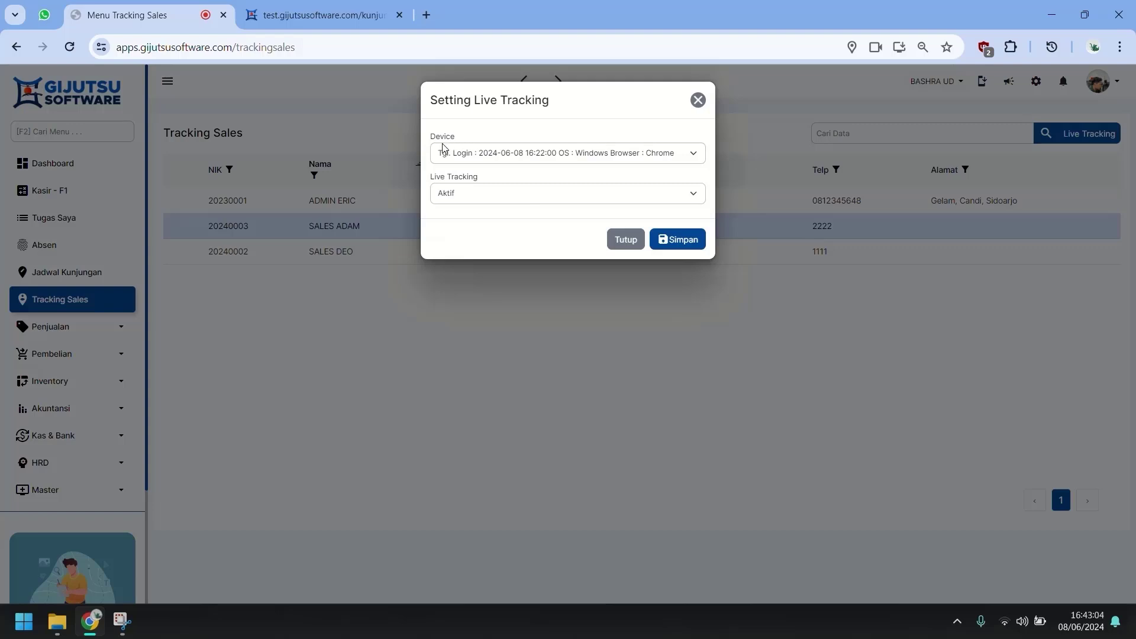
click(693, 241)
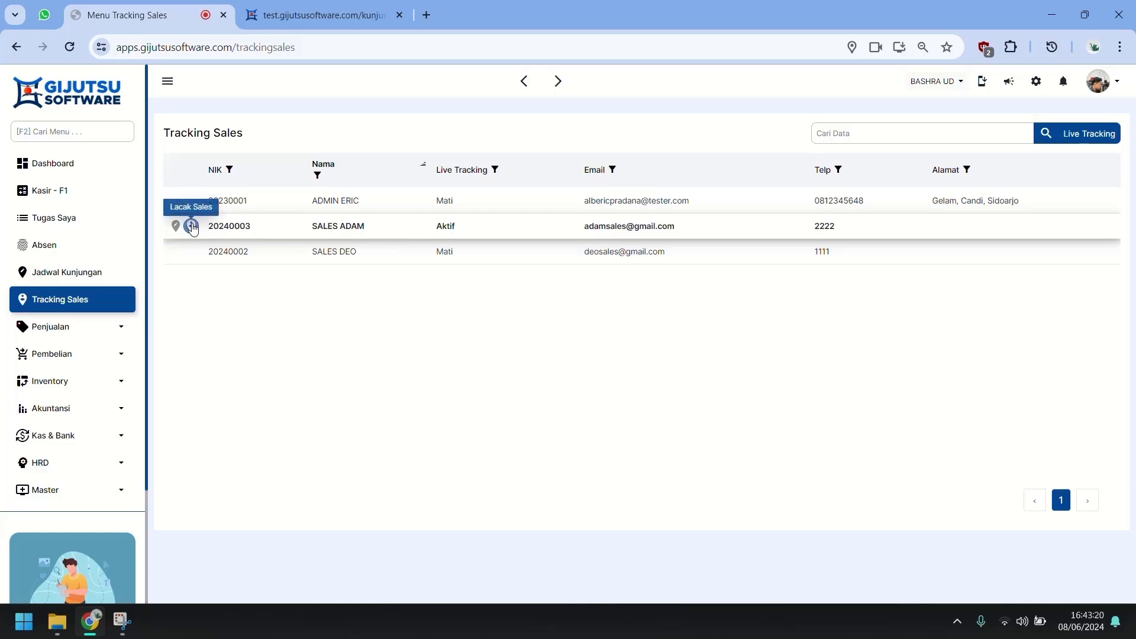
Check SALES ADAM's tracking history, which reports an unknown location.
click(193, 228)
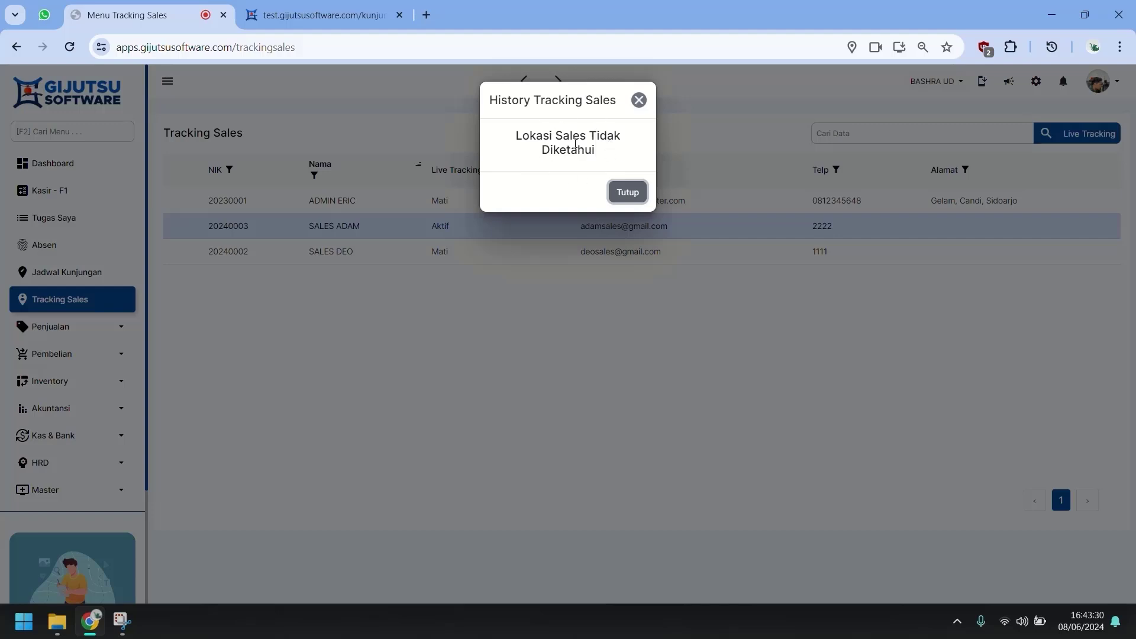
click(623, 197)
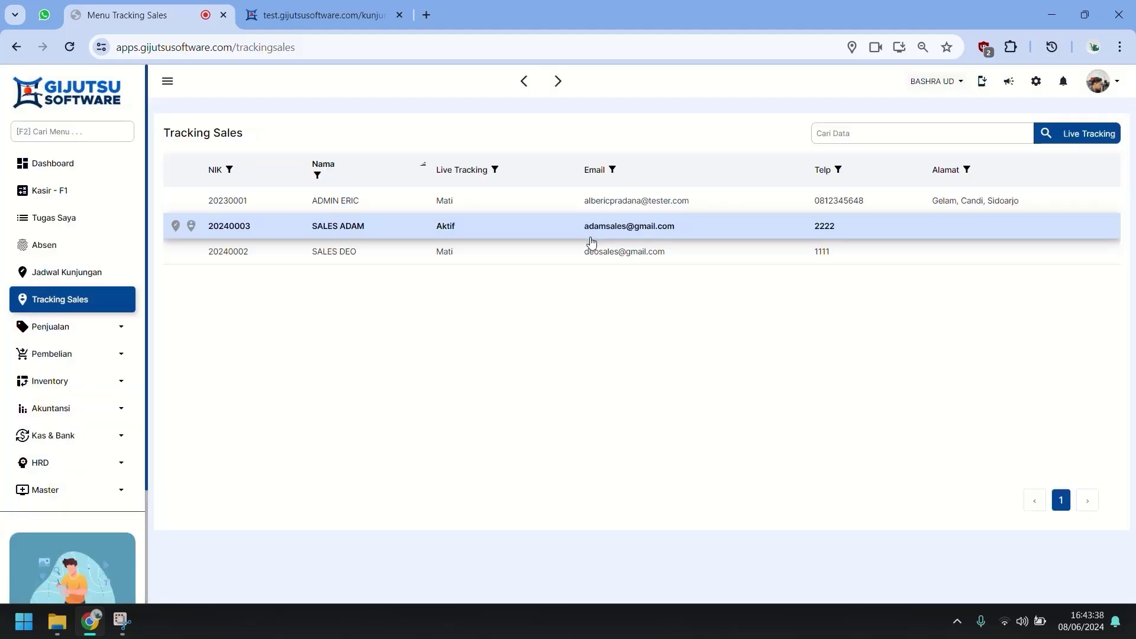
click(278, 17)
click(324, 49)
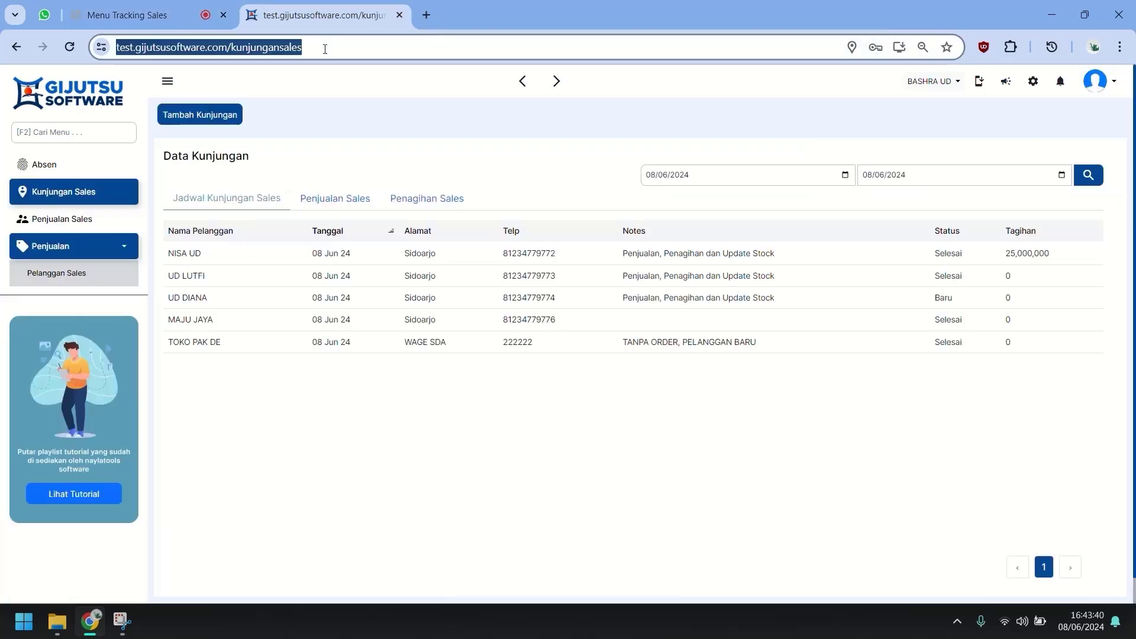
key(Return)
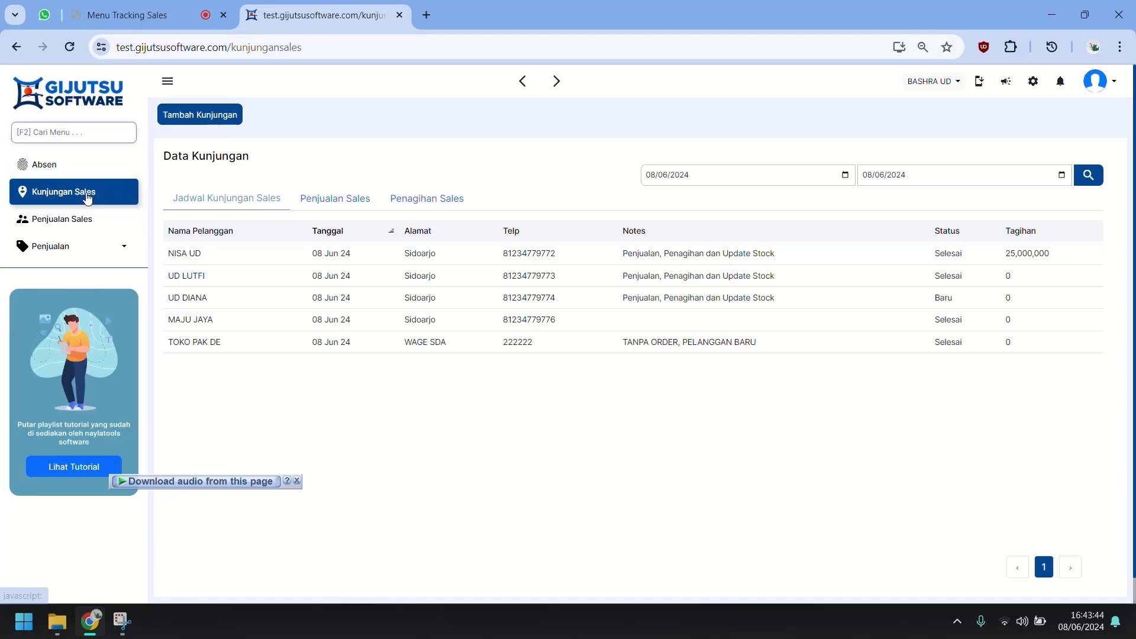
click(87, 198)
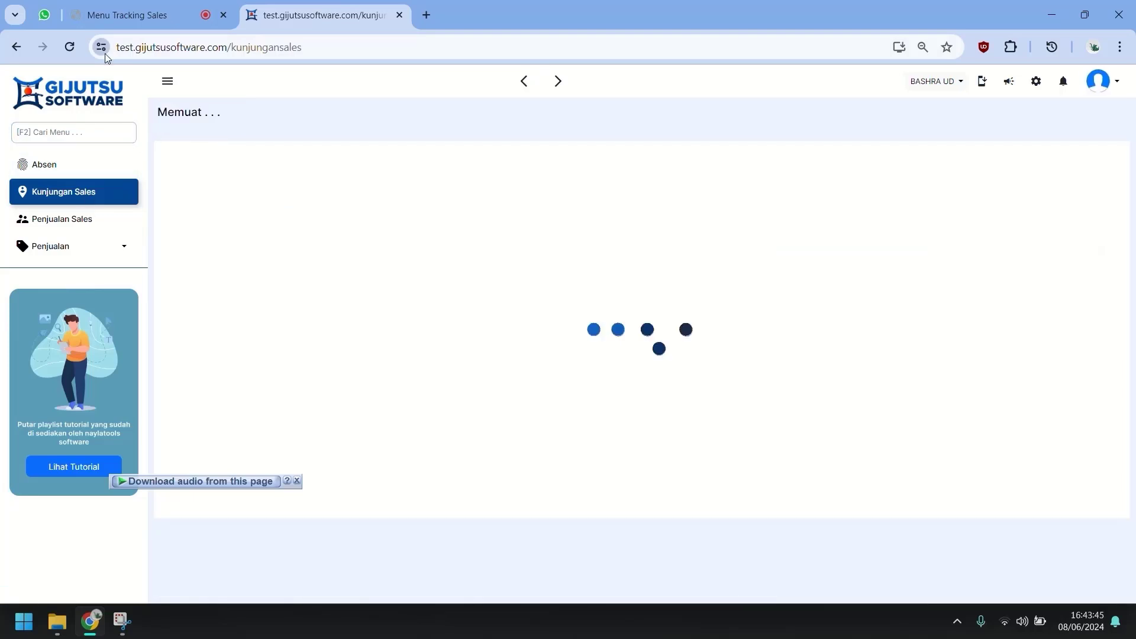
click(102, 48)
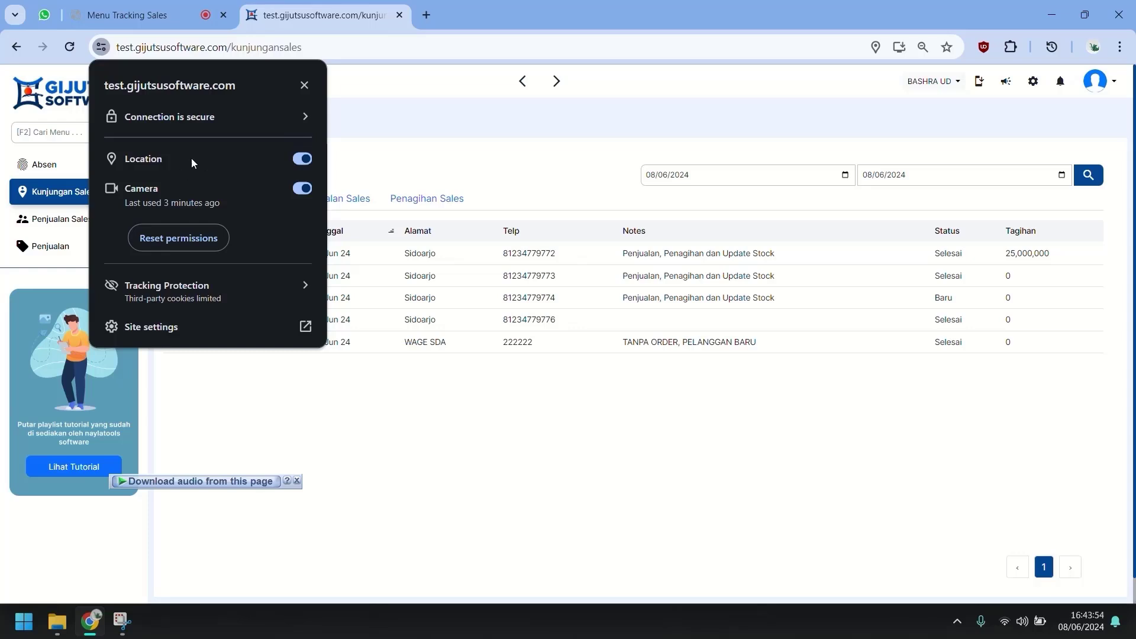
click(303, 84)
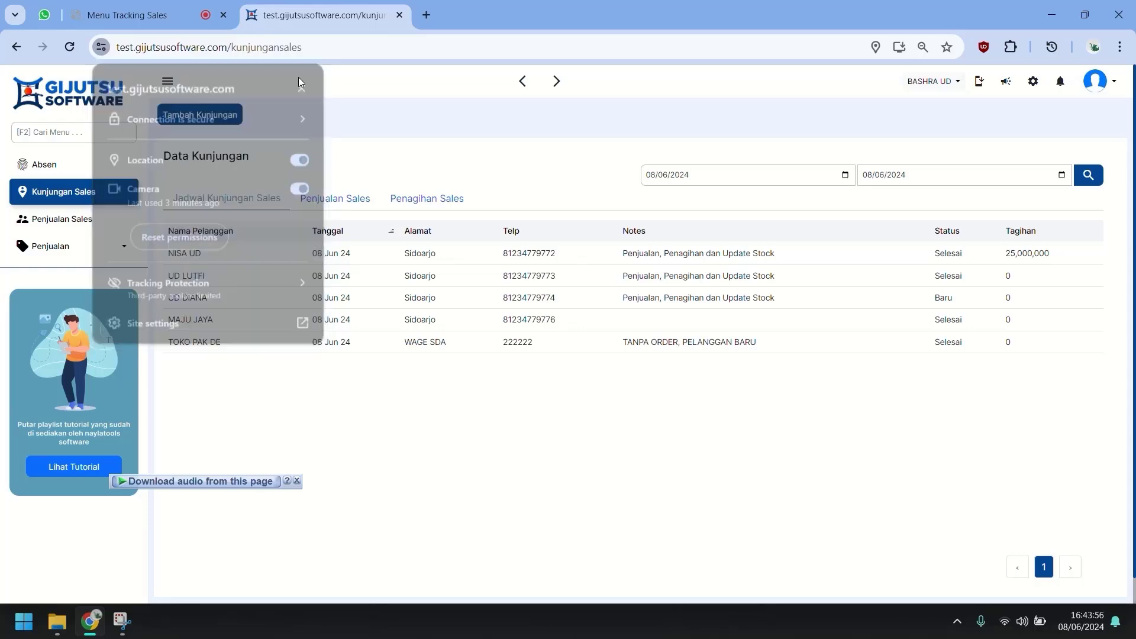
click(163, 24)
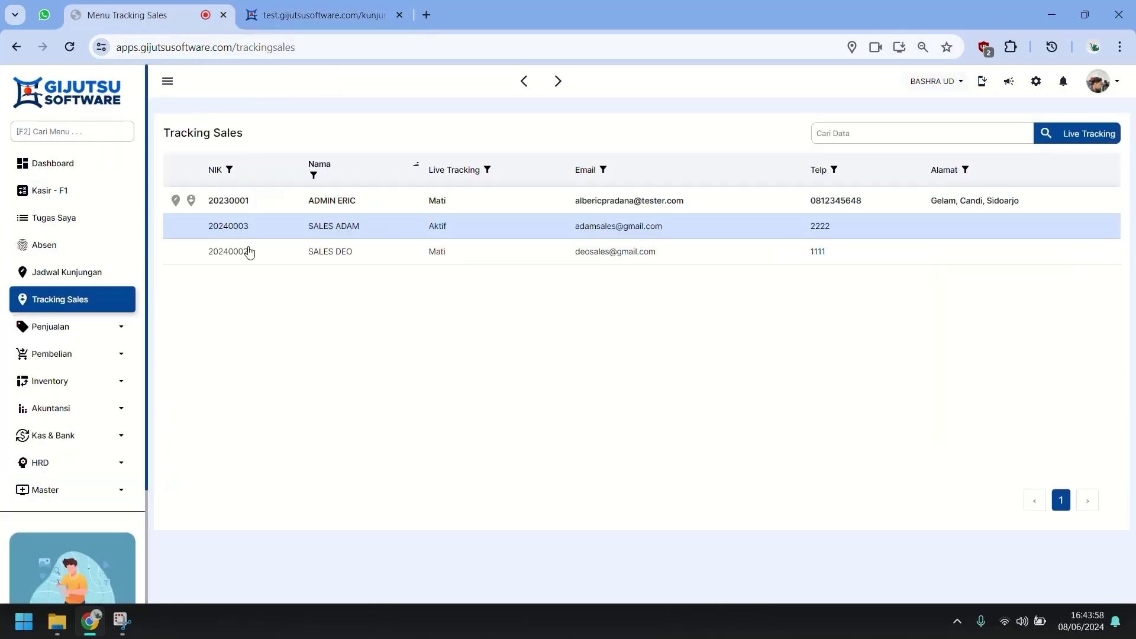
click(190, 226)
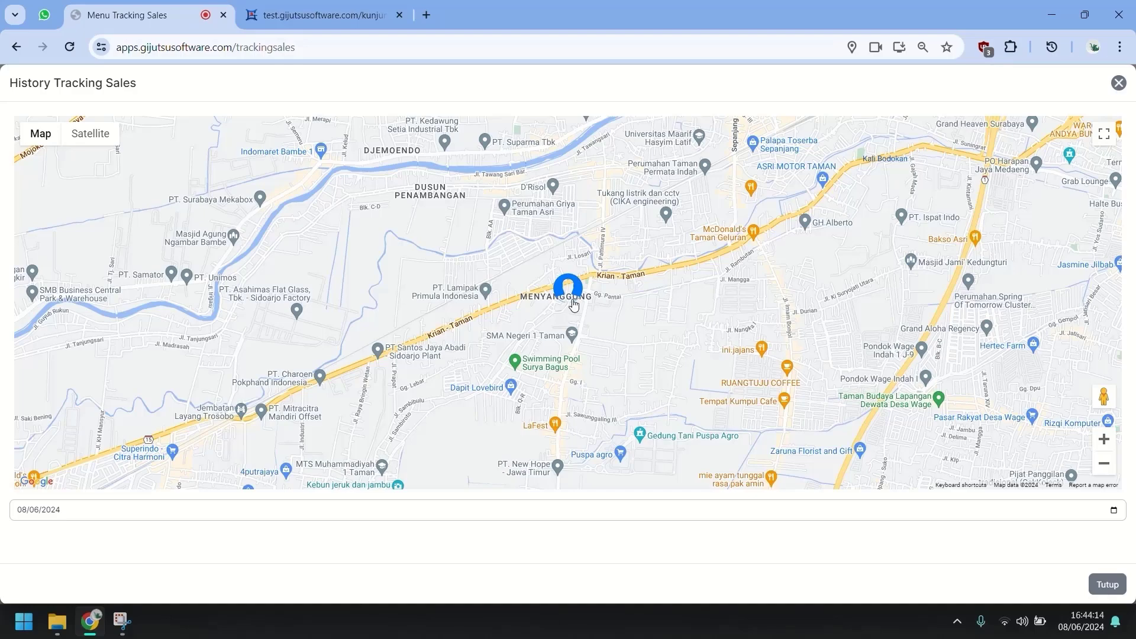
scroll(566, 305, up, 2)
scroll(549, 304, up, 3)
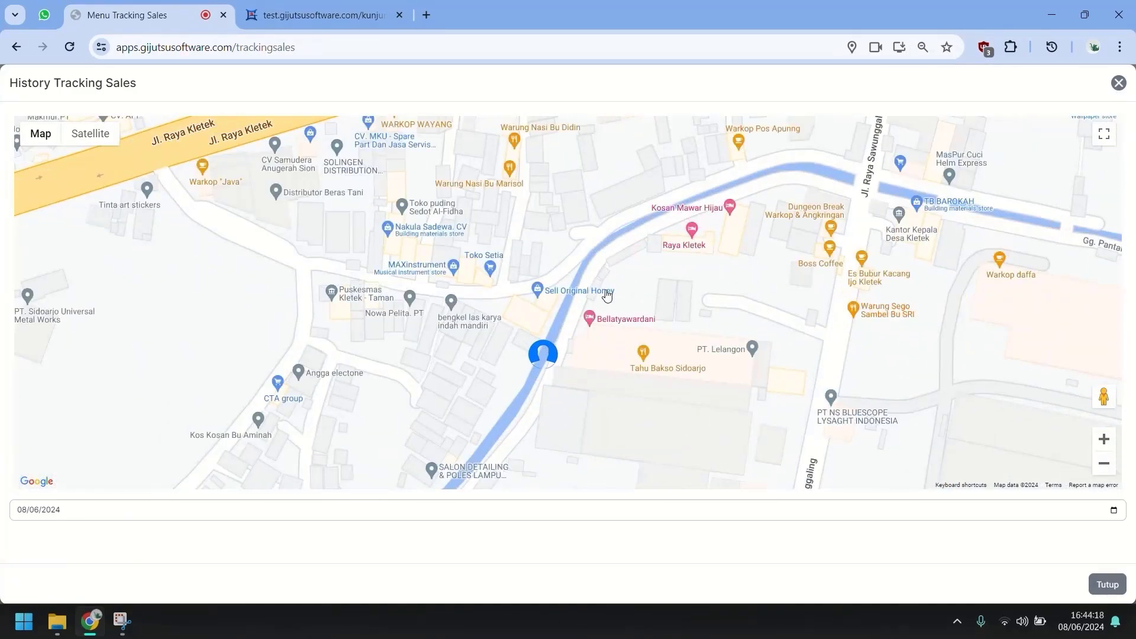
click(1124, 90)
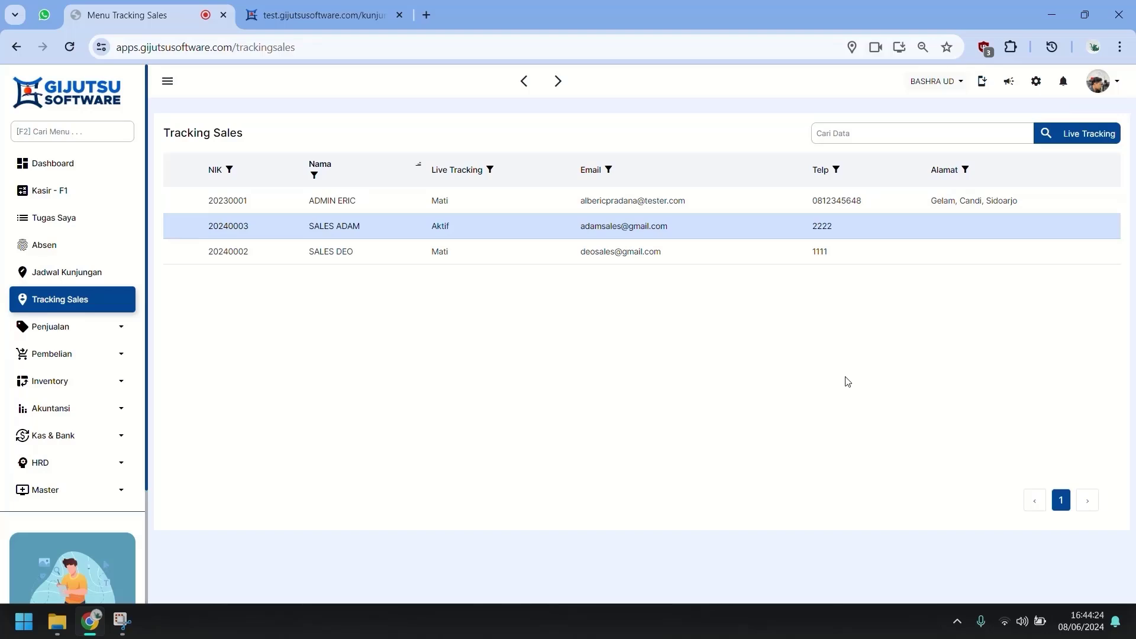
click(1096, 135)
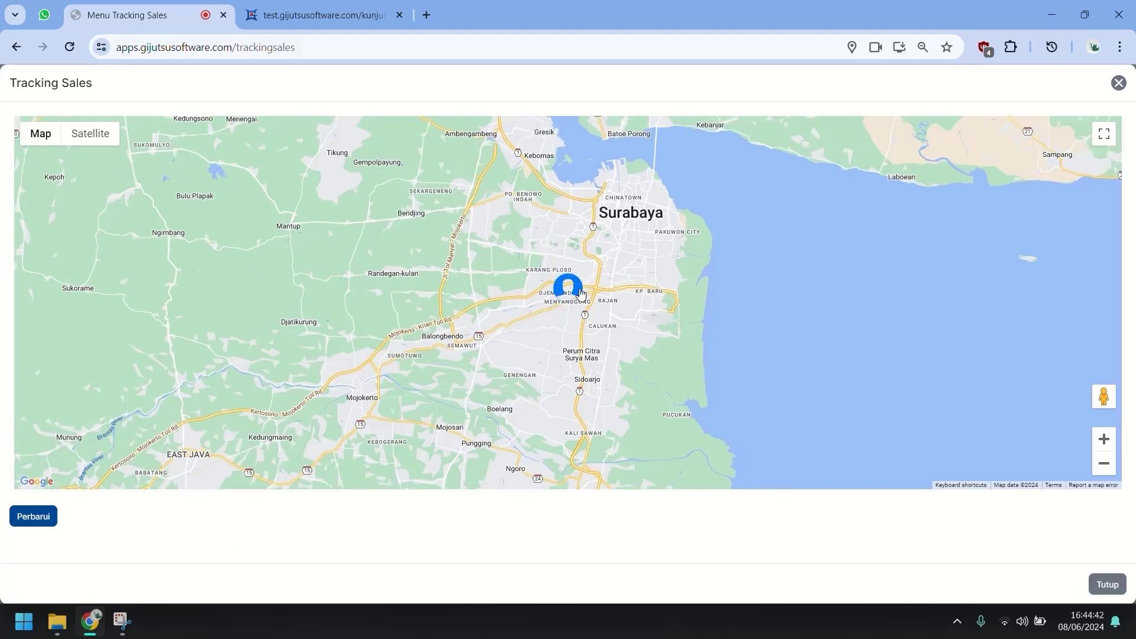
mouse_move(580, 294)
click(1120, 82)
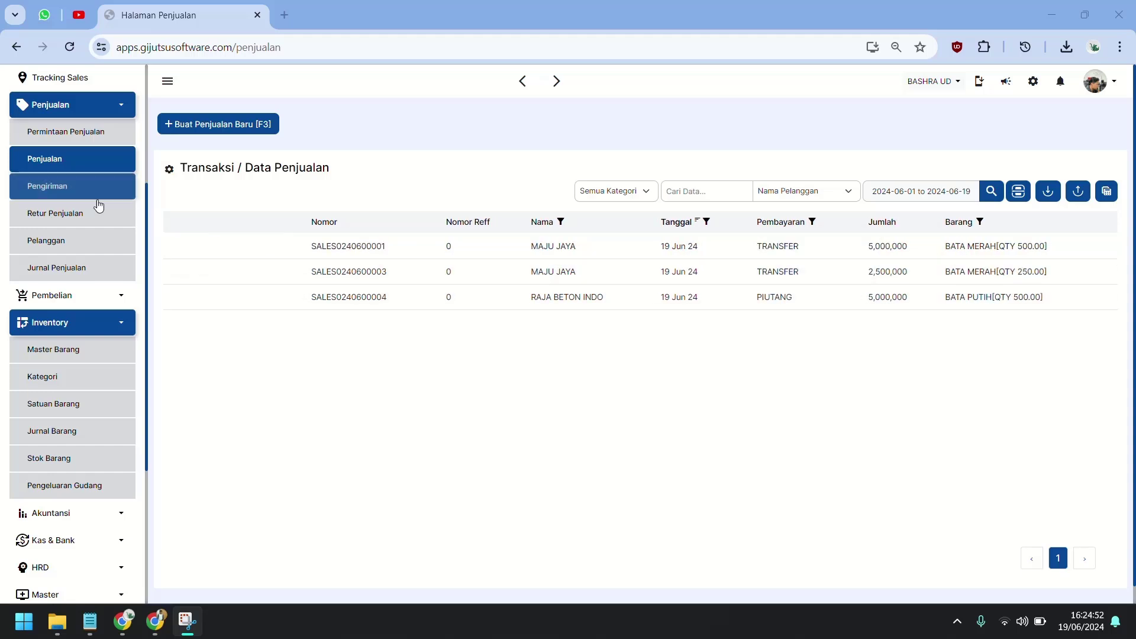
Open Retur Penjualan, which lists no returns for 01/06/2024 to 19/06/2024.
click(83, 212)
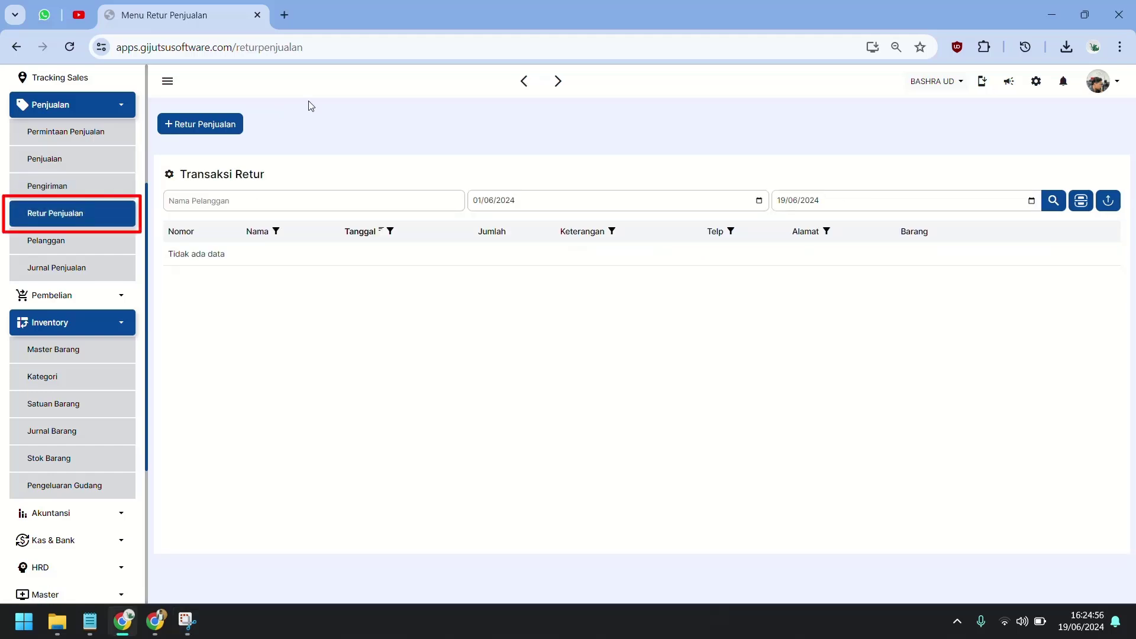
Start a money return against MAJU JAYA's 5,000,000 sale, refunded through BANK BCA.
click(195, 123)
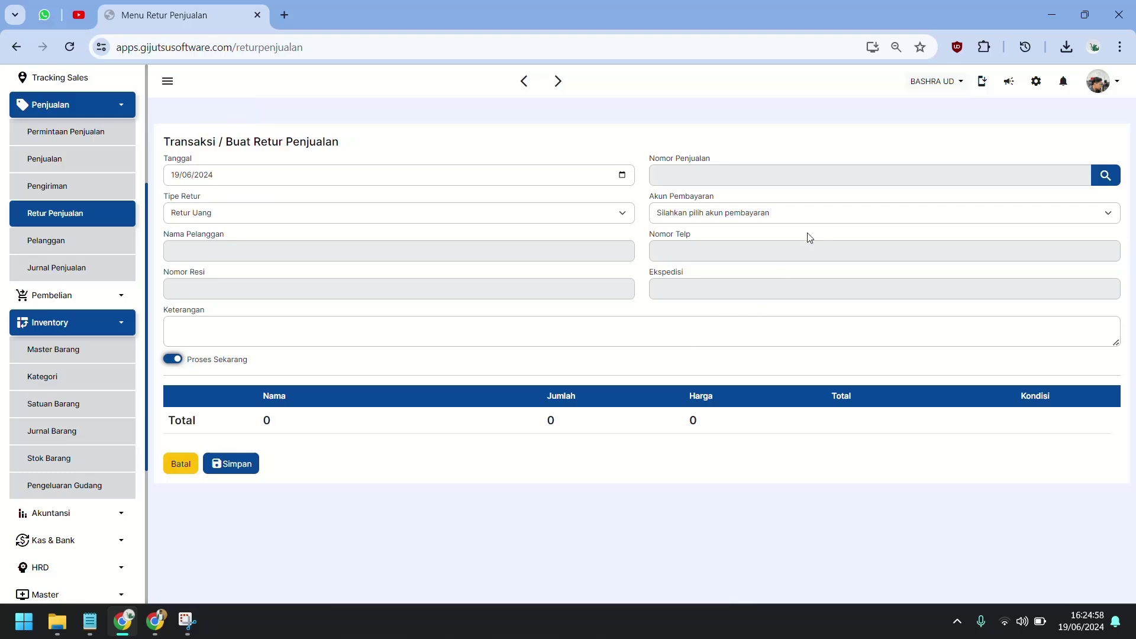
click(807, 175)
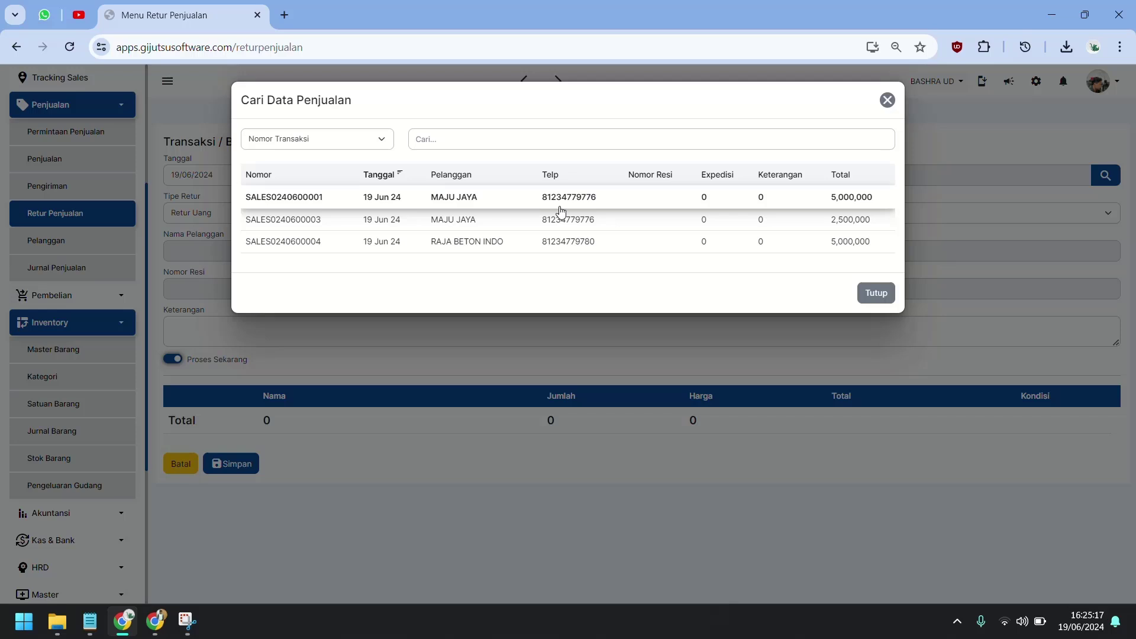
click(556, 204)
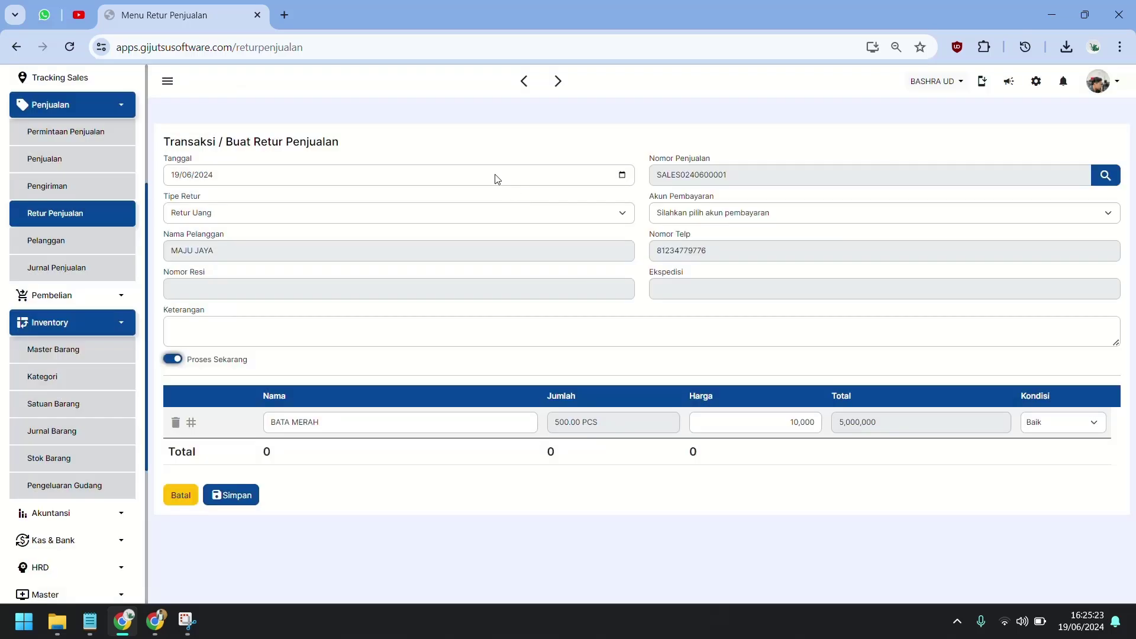
click(299, 219)
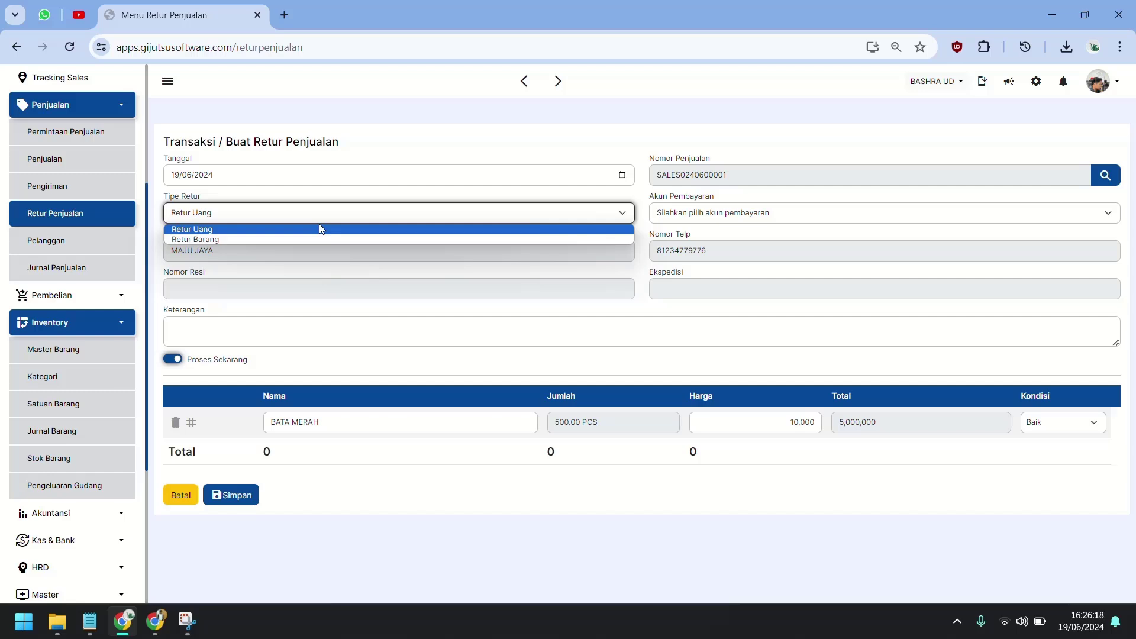
click(320, 229)
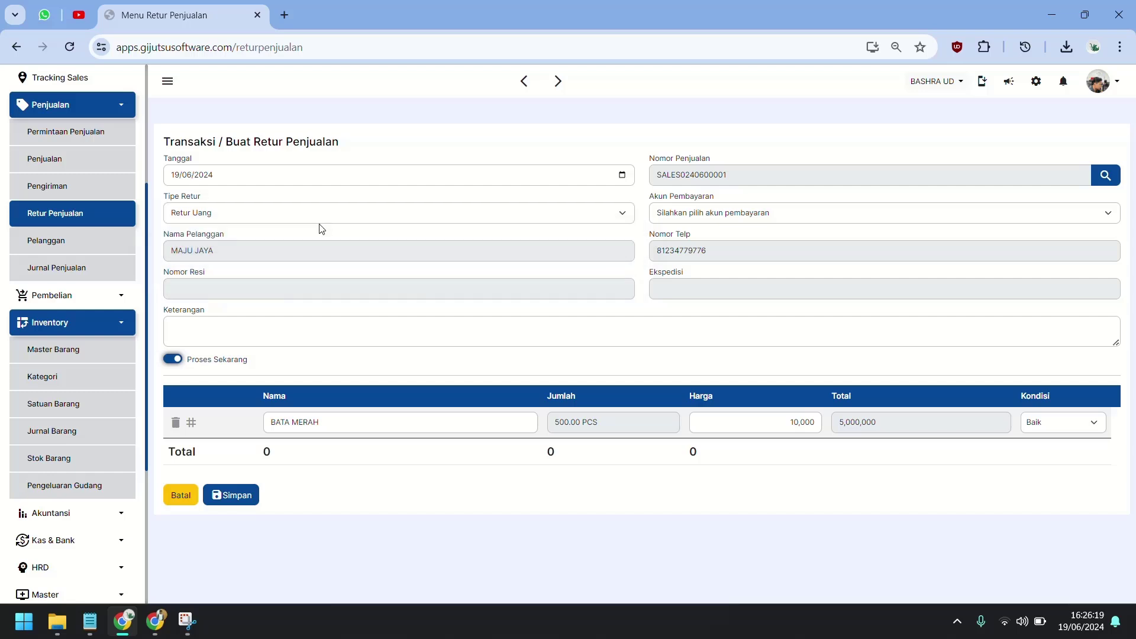
click(672, 219)
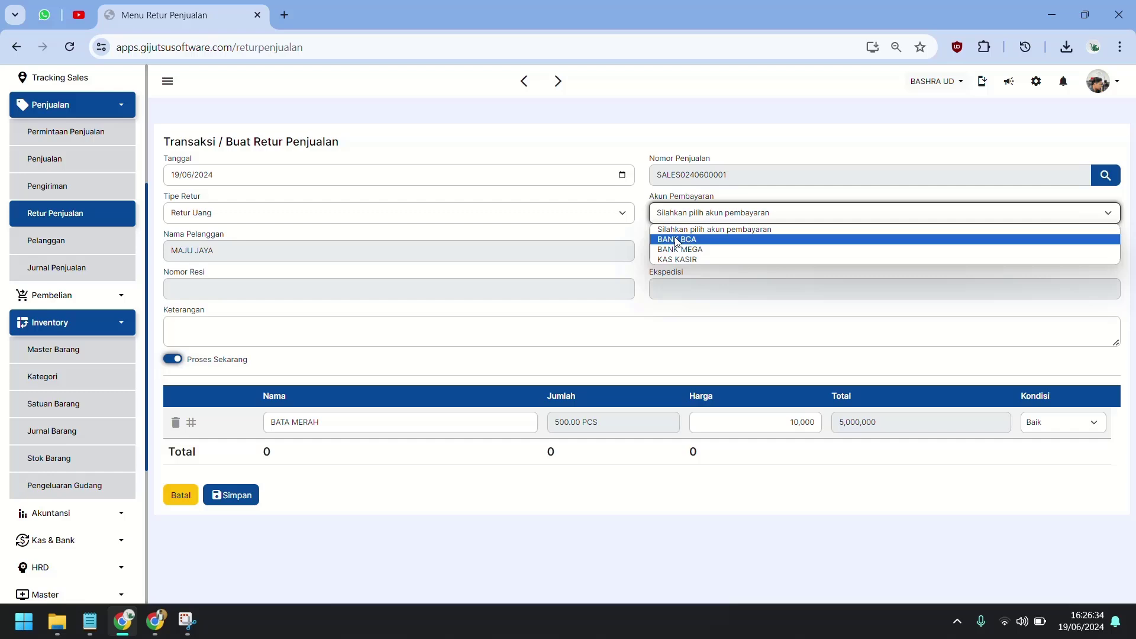
click(913, 225)
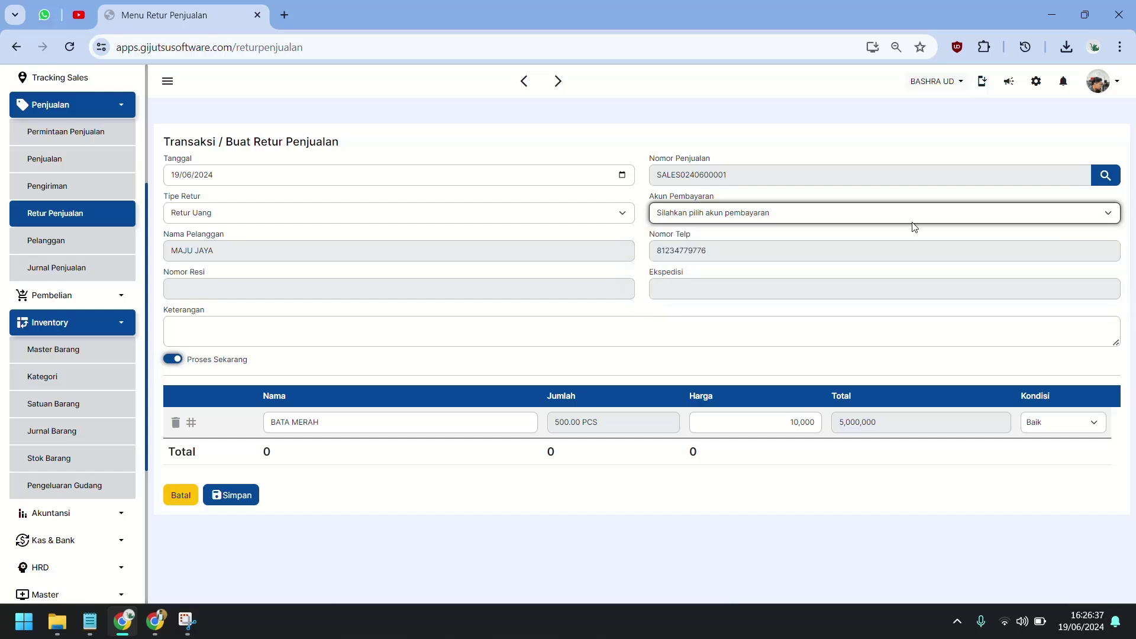
click(897, 214)
click(834, 239)
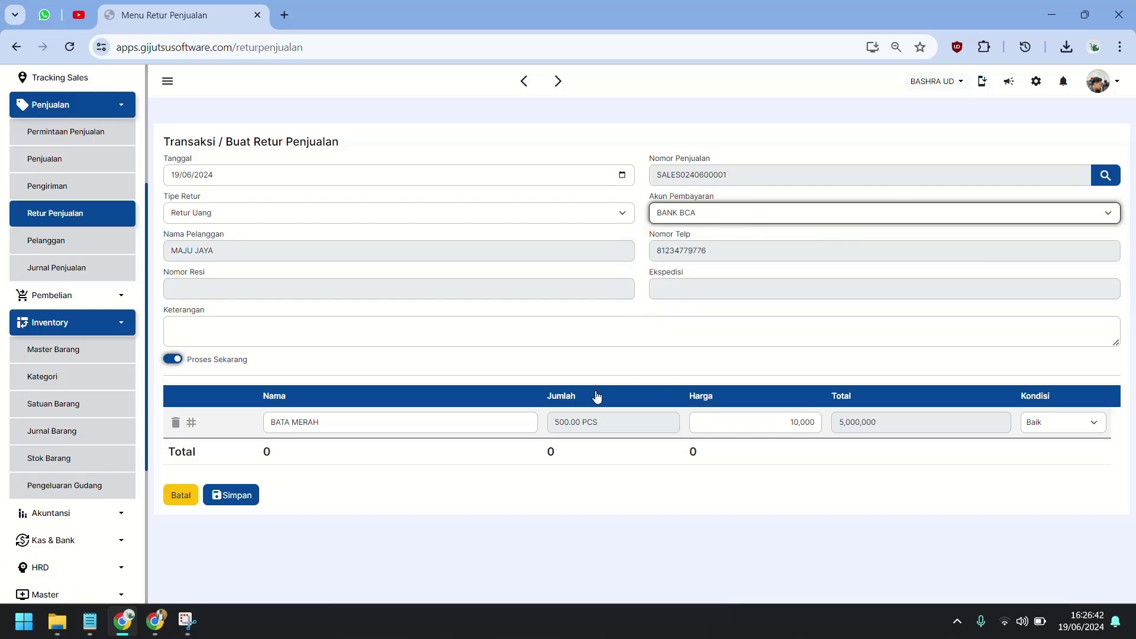
Set the returned quantity to 100, describe it 'RETUR UANG PEMBAYARAN TRANSFER', and save.
click(597, 423)
double_click(597, 422)
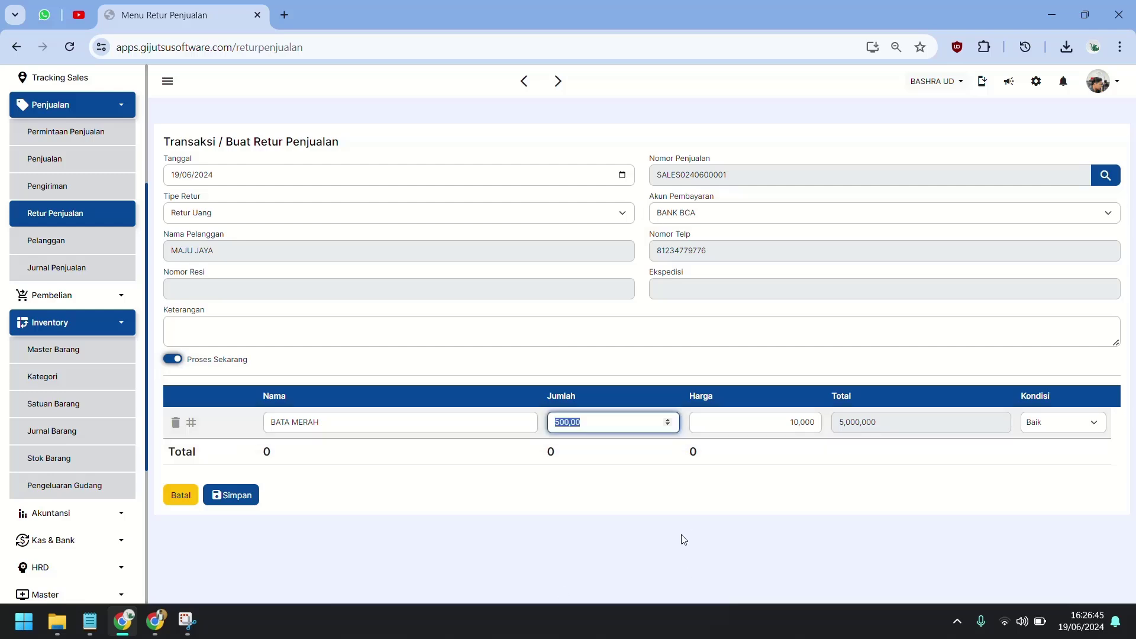
text(100)
key(Tab)
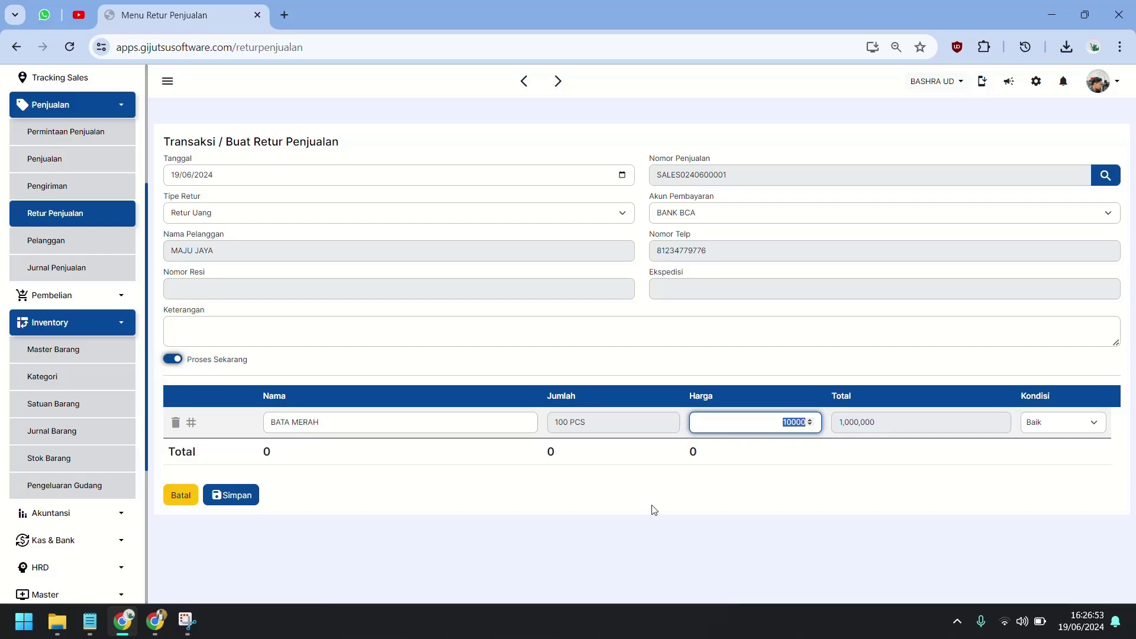
click(625, 496)
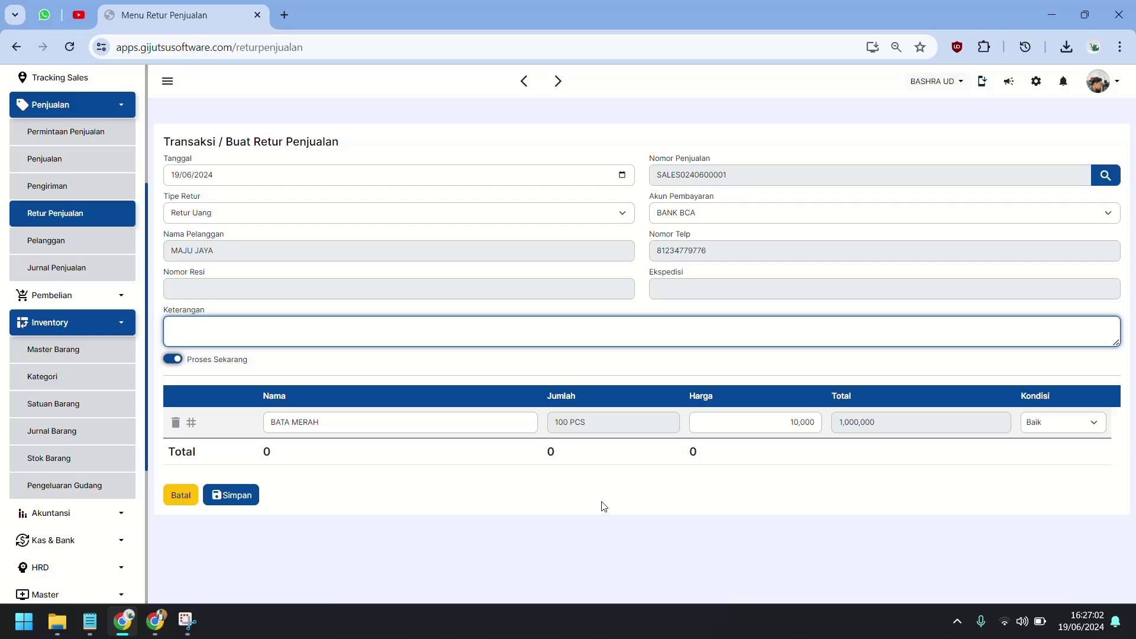
key(BackSpace)
text(RETUR UANG PEMBAYARAN TRANSFER)
click(303, 467)
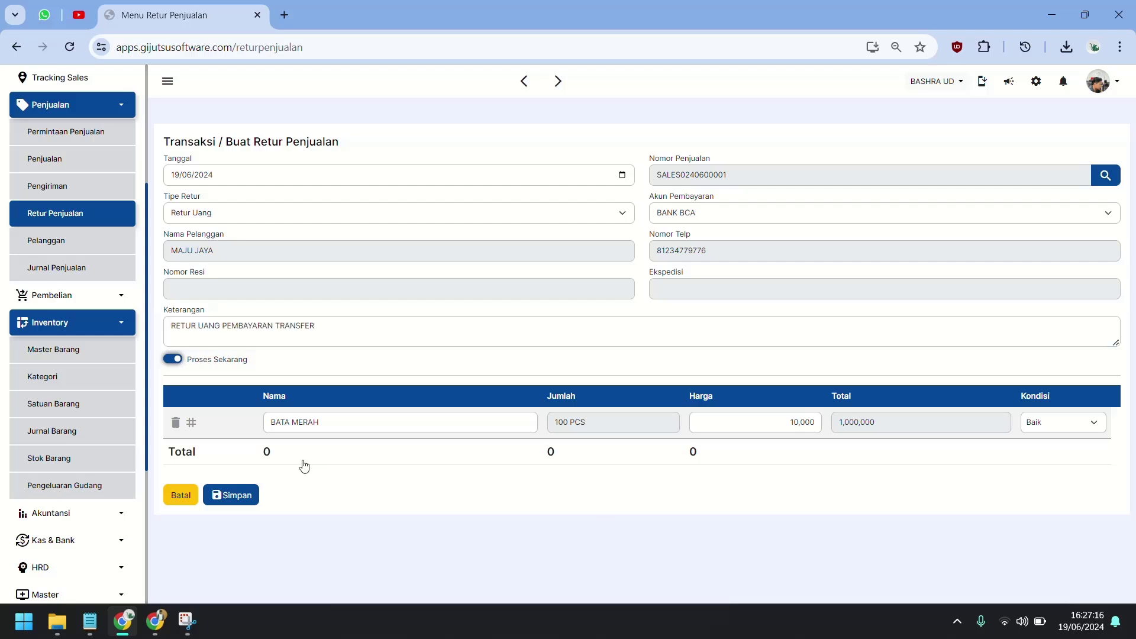
click(237, 495)
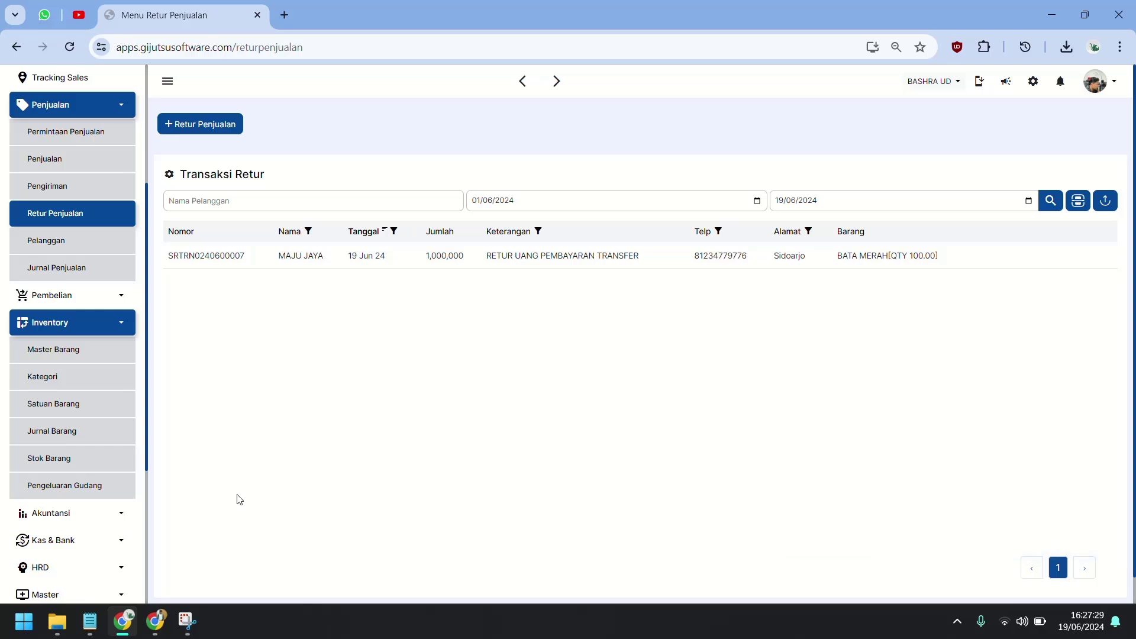
click(86, 464)
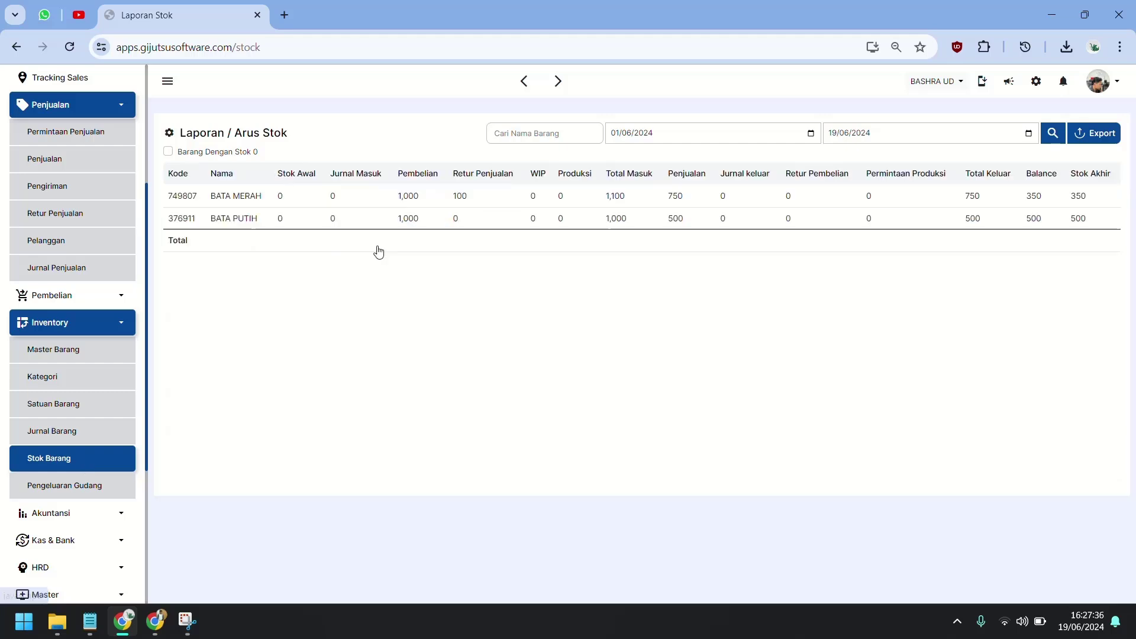
click(467, 203)
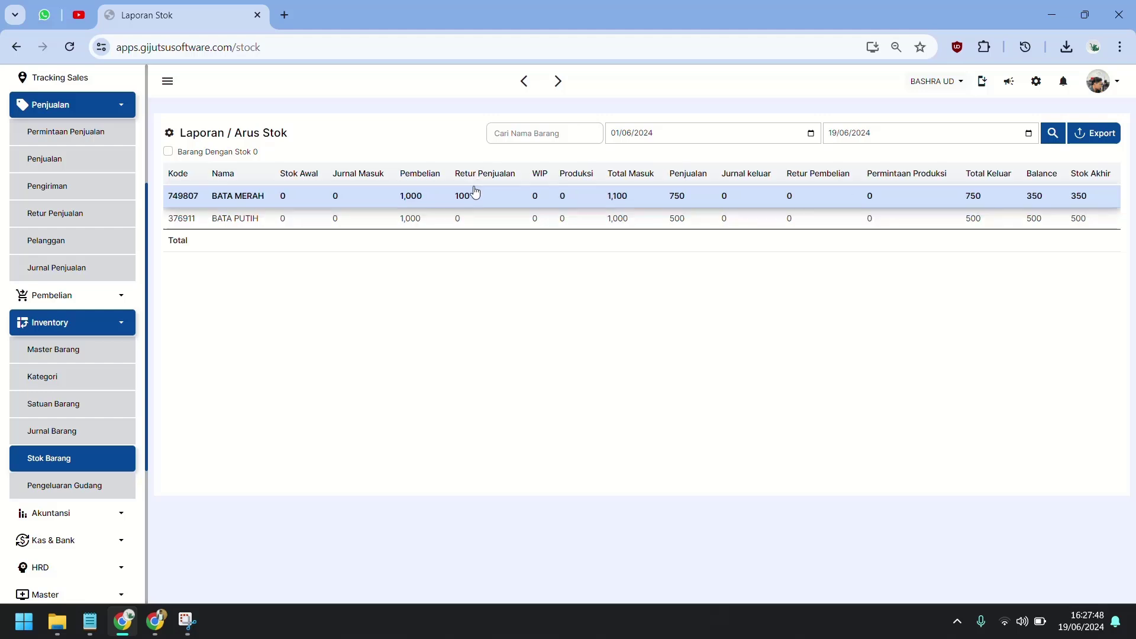
click(69, 219)
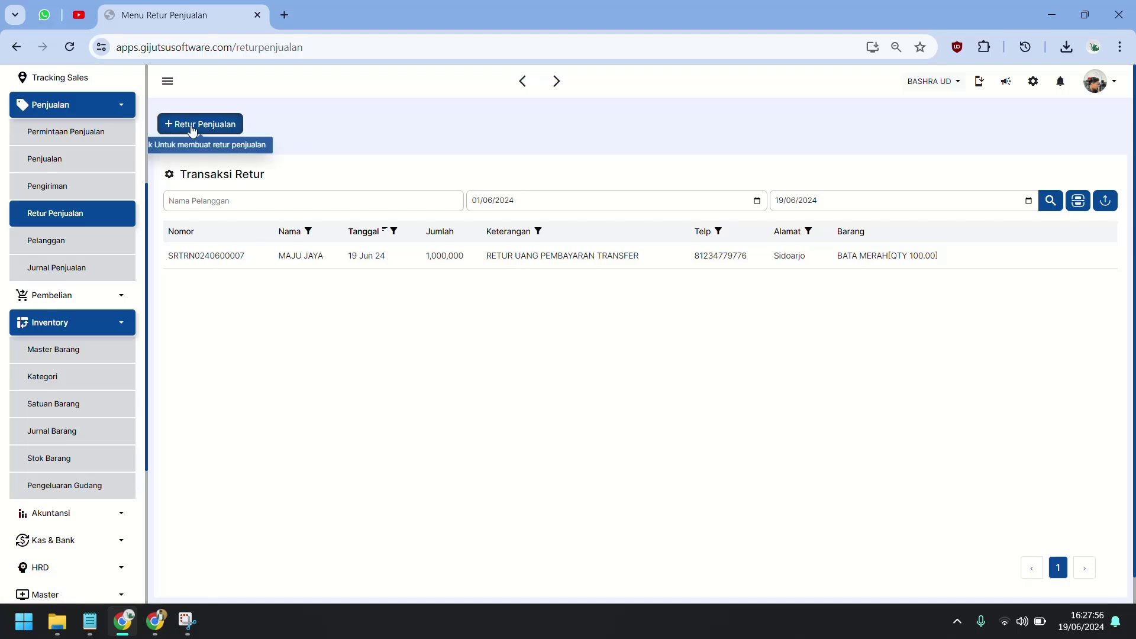
click(192, 126)
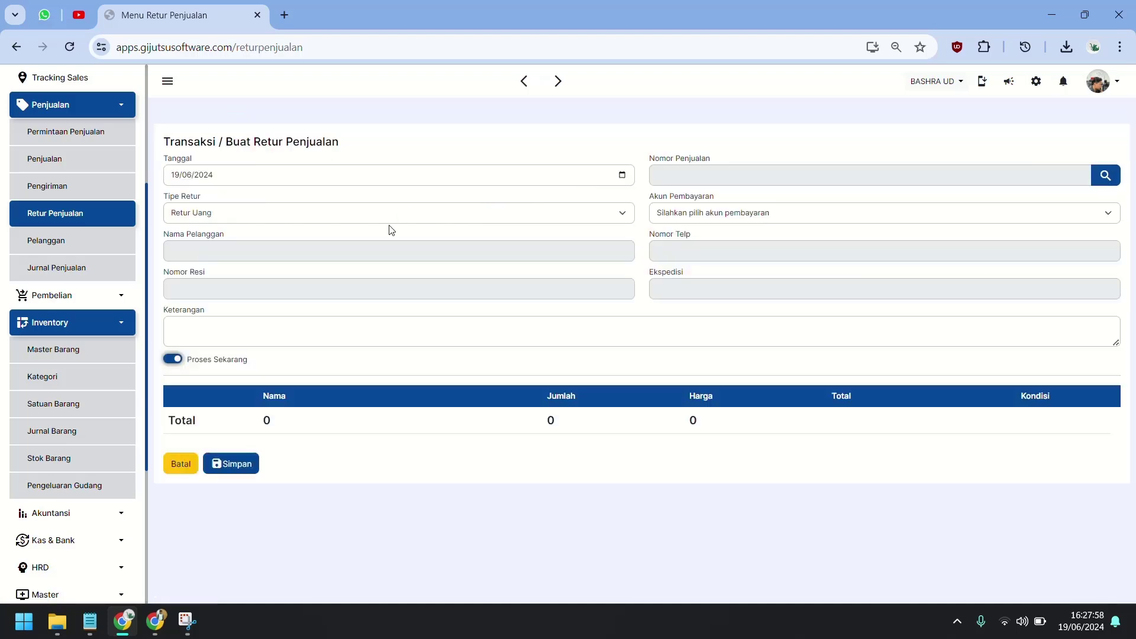
click(793, 176)
click(792, 186)
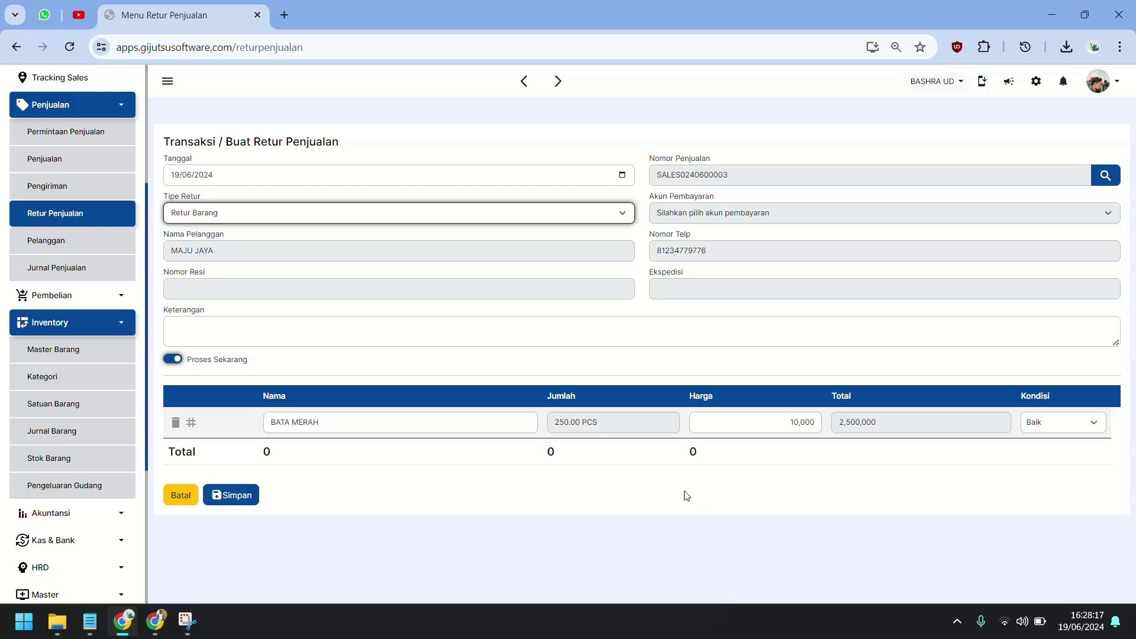
Return 200 PCS described 'RETUR BARANG METODE PEMBAYARAN TRANSFER TRANSAKSI PENJUALAN' and save.
click(616, 427)
double_click(616, 426)
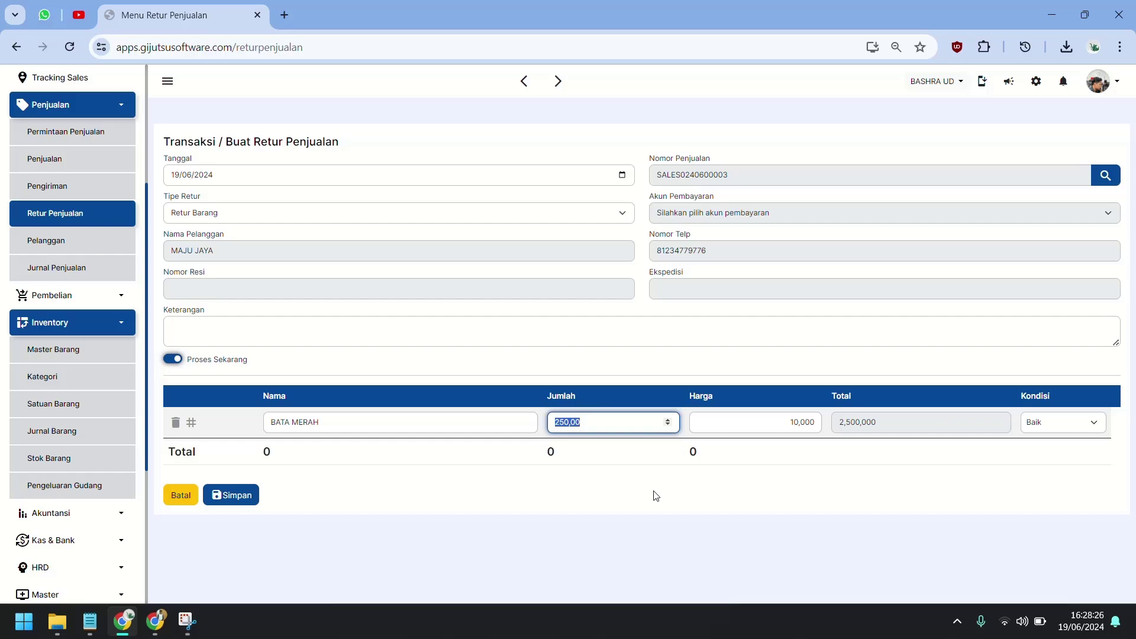
text(1)
key(BackSpace)
text(200)
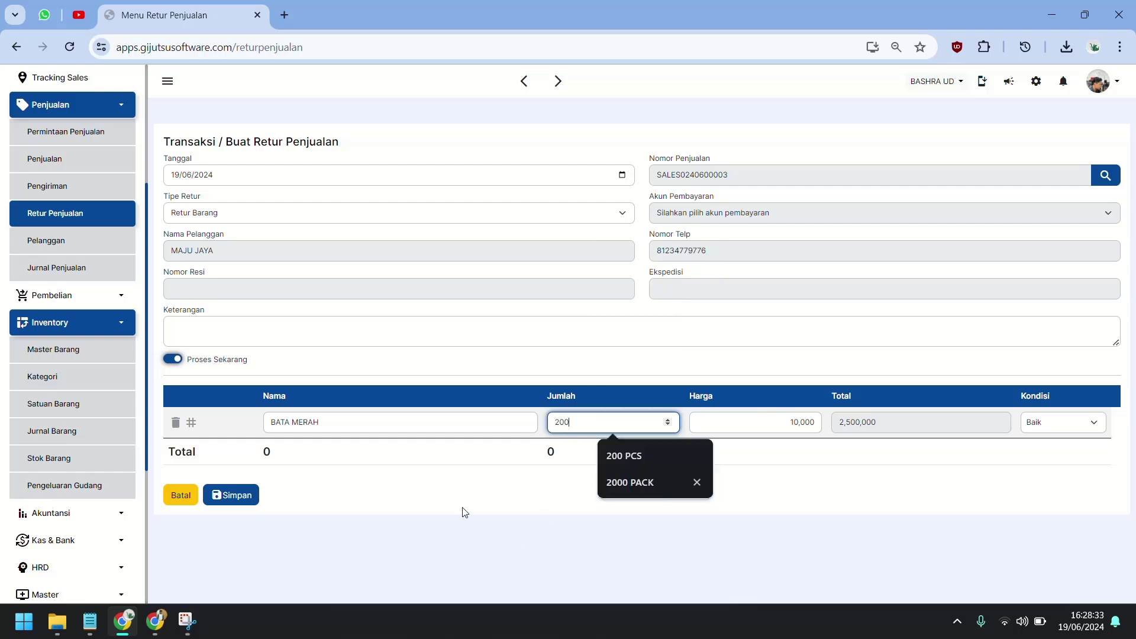
key(Return)
key(Return)
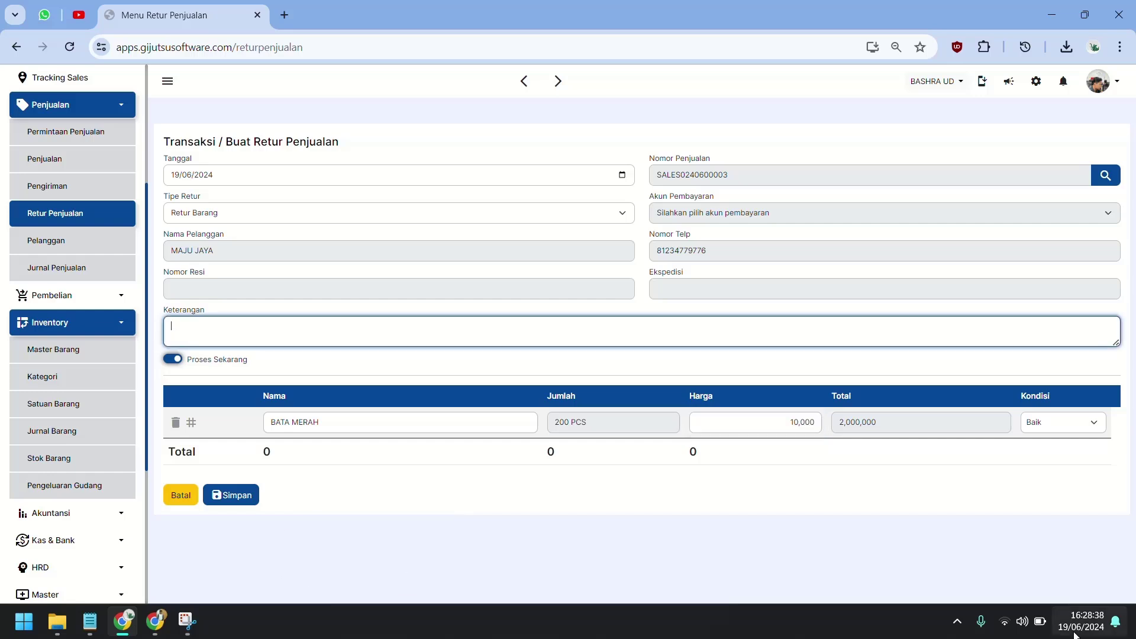
text(R)
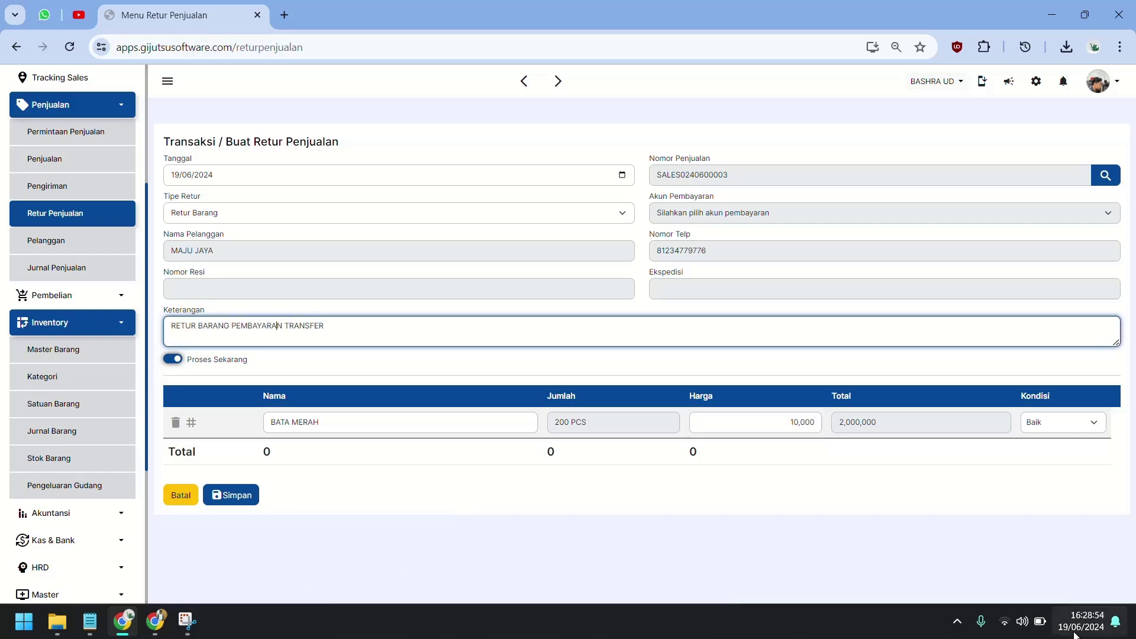
text(ETUR BARANG METODE PEMBAYARAN TRANSFER TRANSAKSI PENJUALAN TRANS)
click(832, 431)
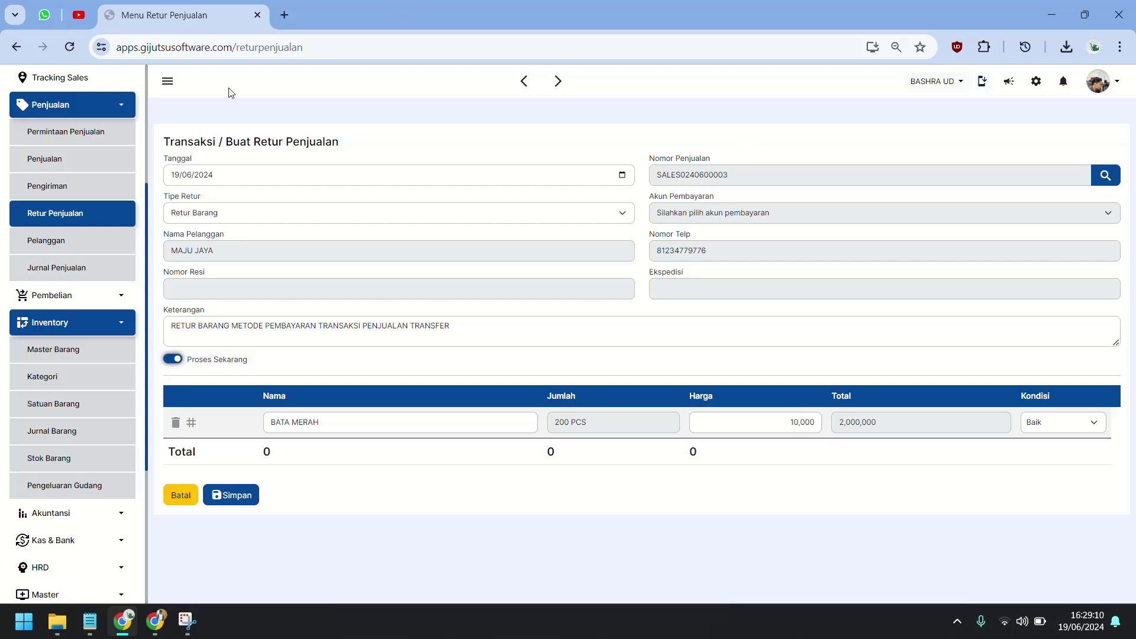
click(231, 494)
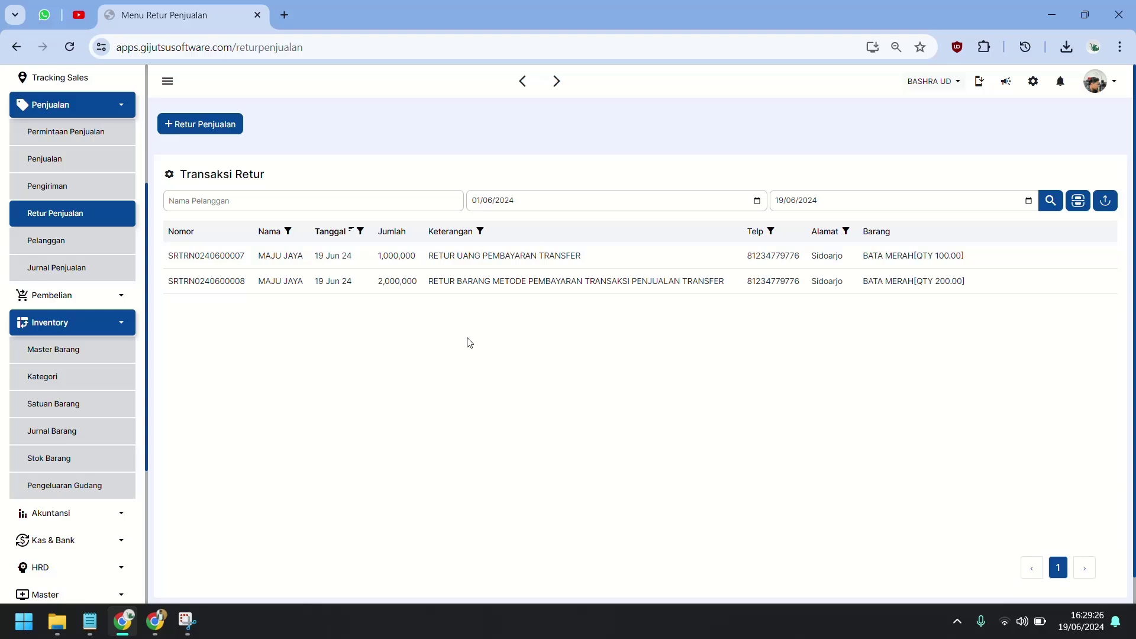
click(57, 457)
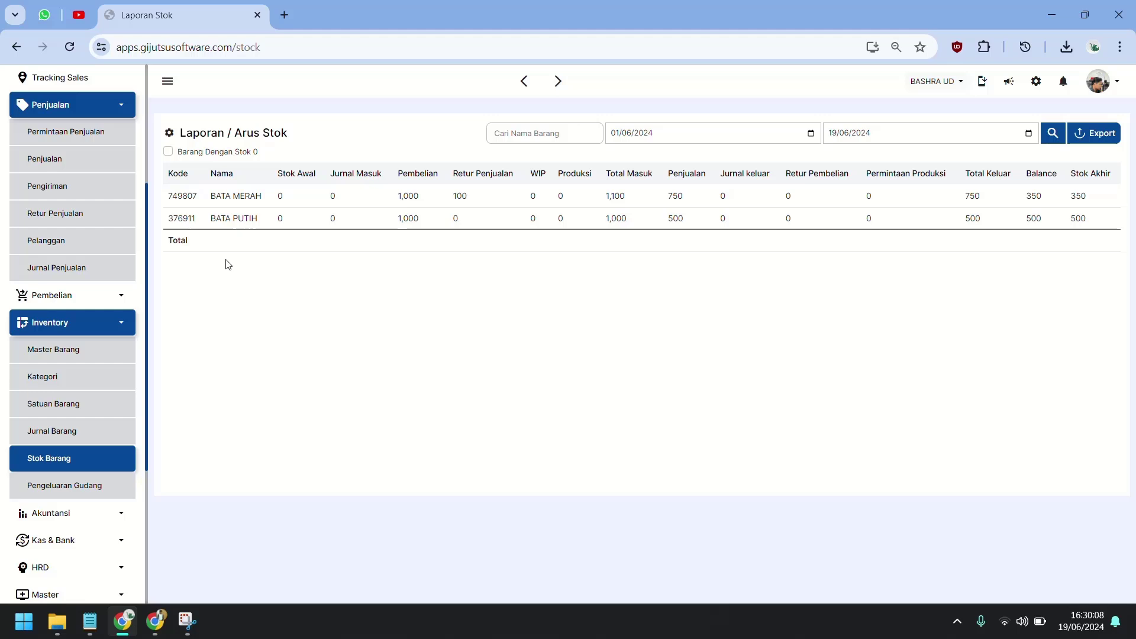
click(116, 168)
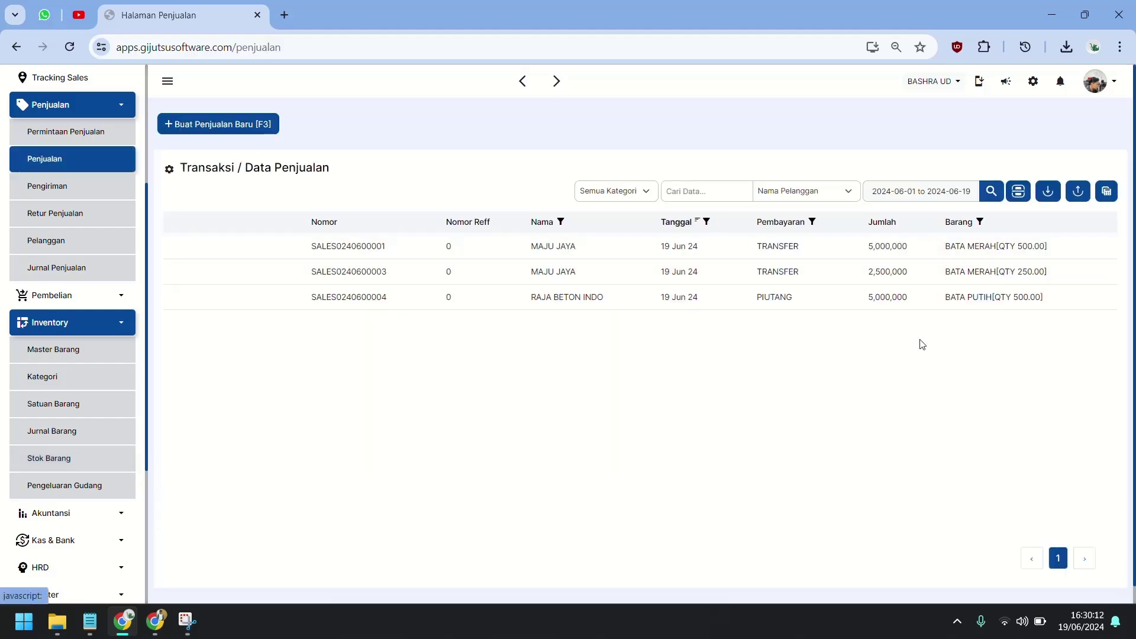
click(659, 304)
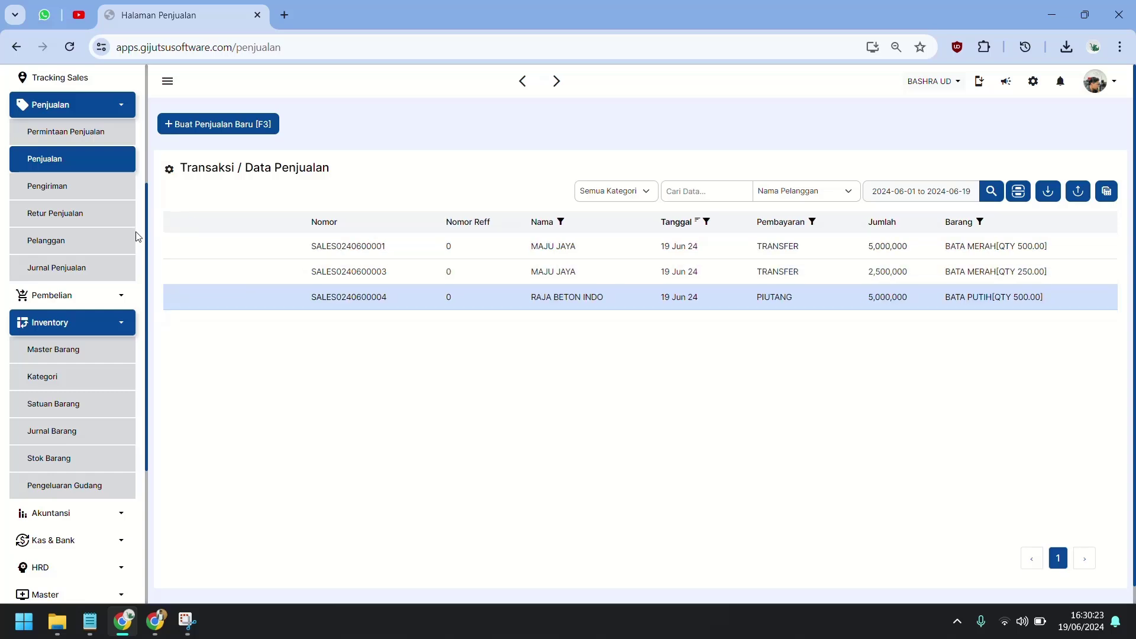
click(126, 217)
click(210, 122)
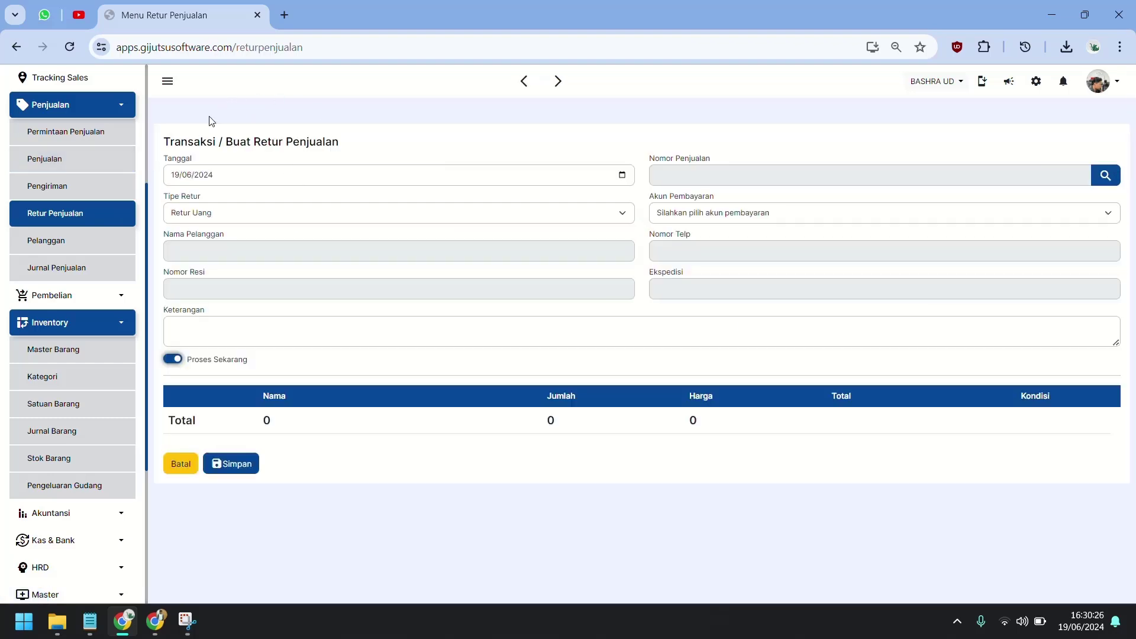
click(730, 178)
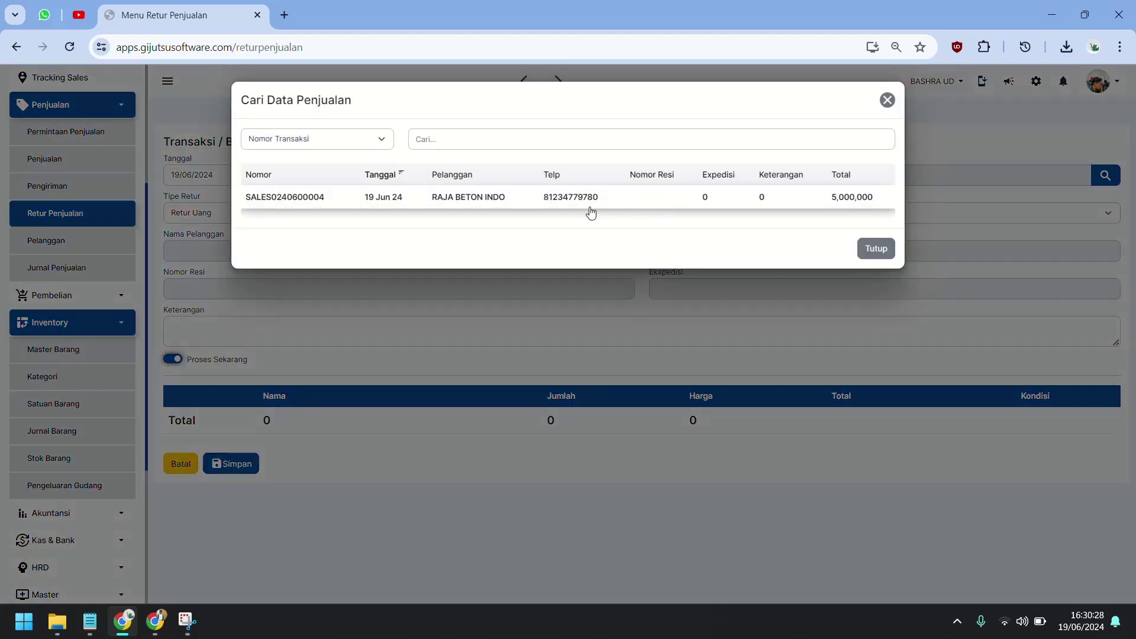
click(589, 201)
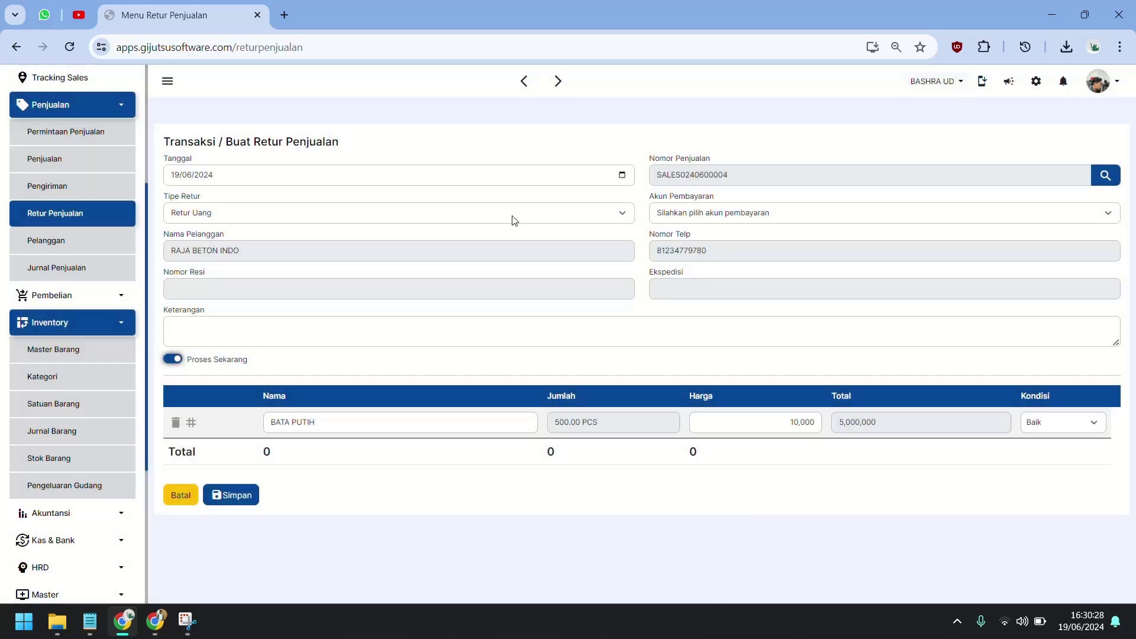
click(684, 217)
click(665, 239)
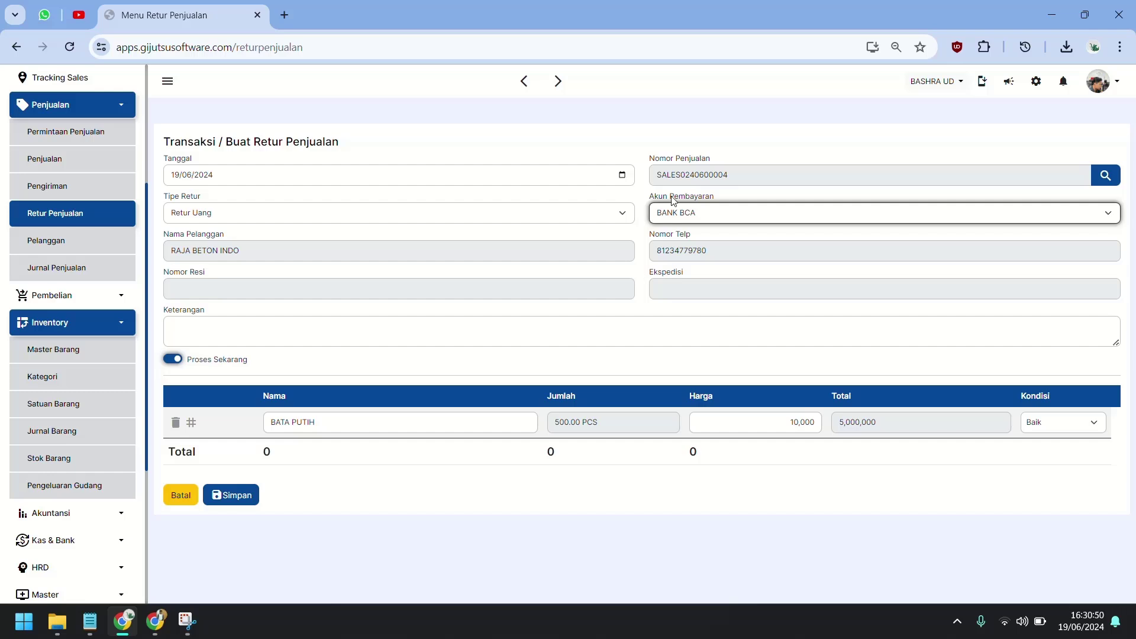
Return 250 PCS at 10,000 described 'RETUR DENGAN PEMBAYARAN PIUTANG' and save.
click(615, 431)
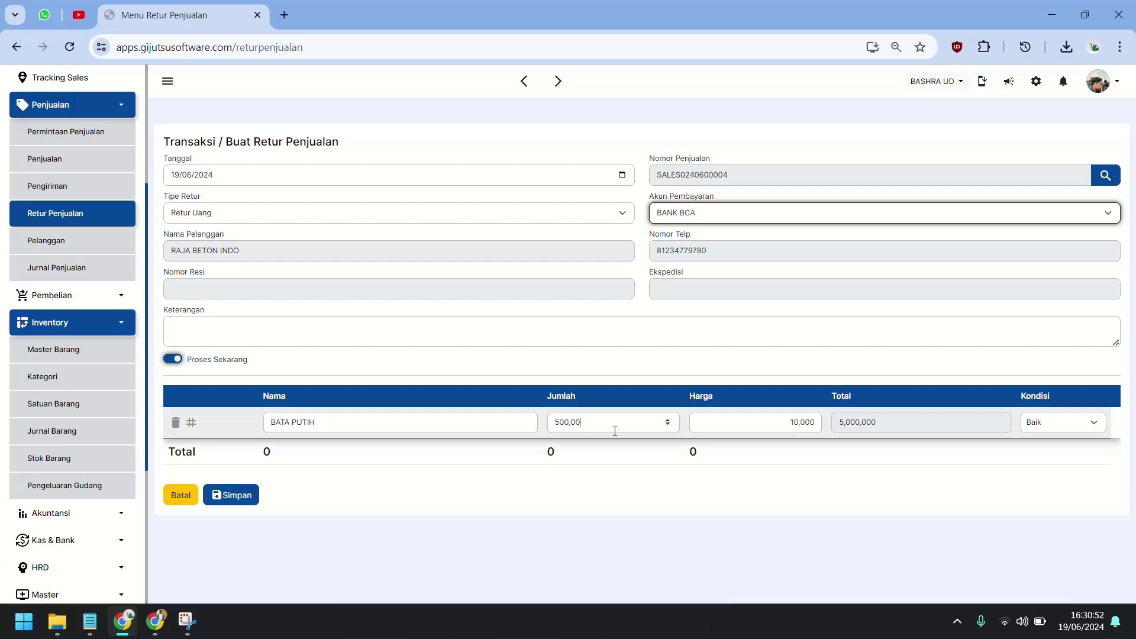
click(616, 431)
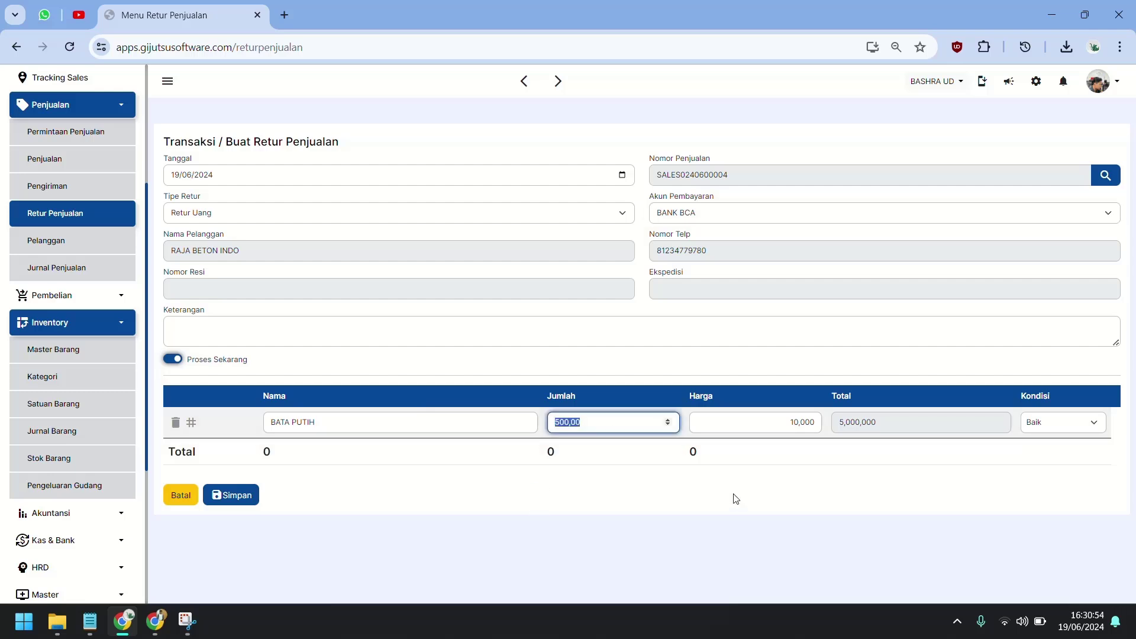
text(25)
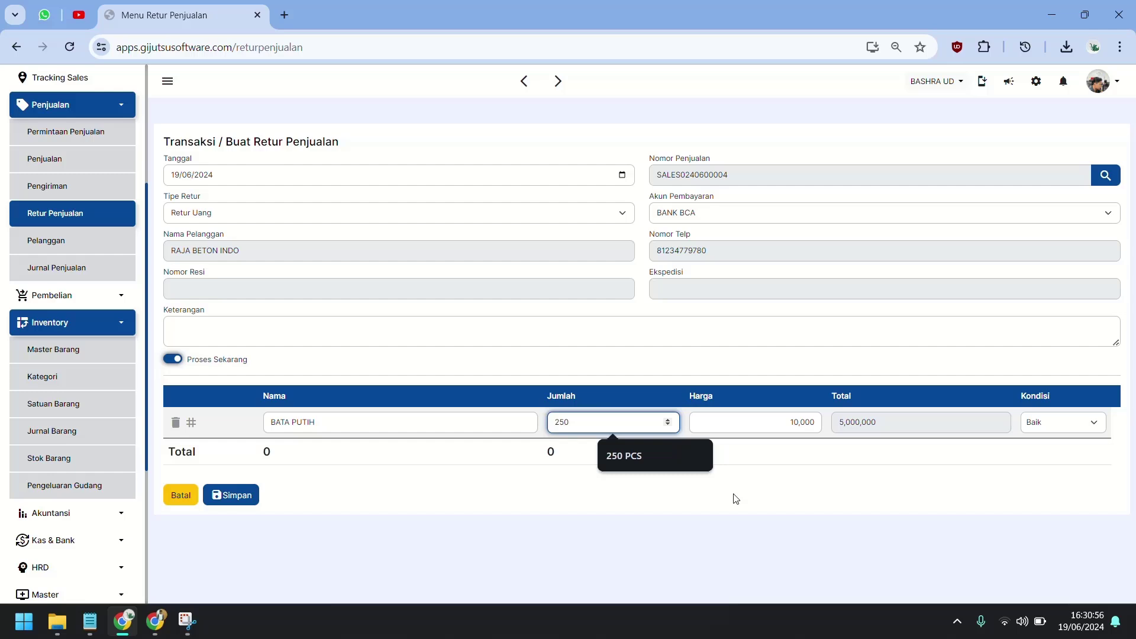
text(0)
key(Tab)
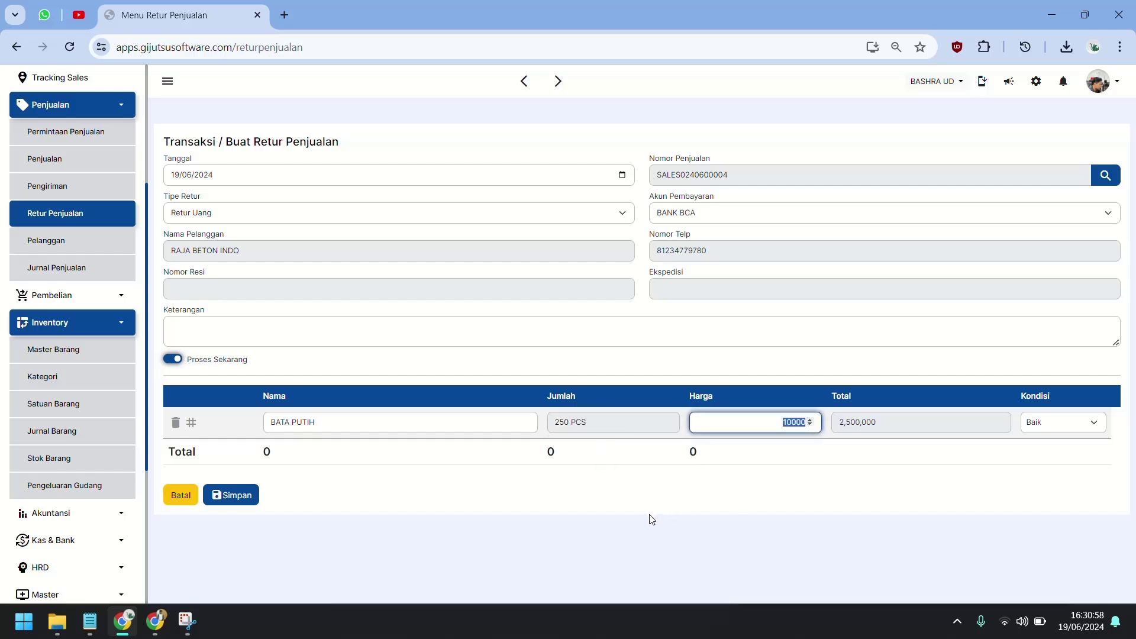
click(608, 493)
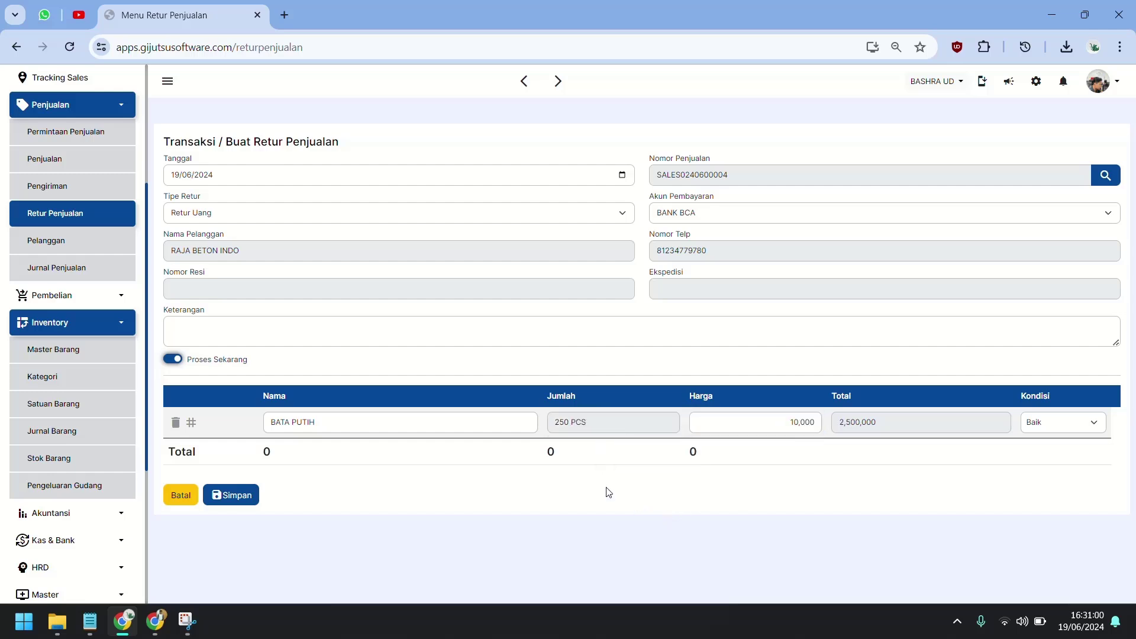
click(449, 341)
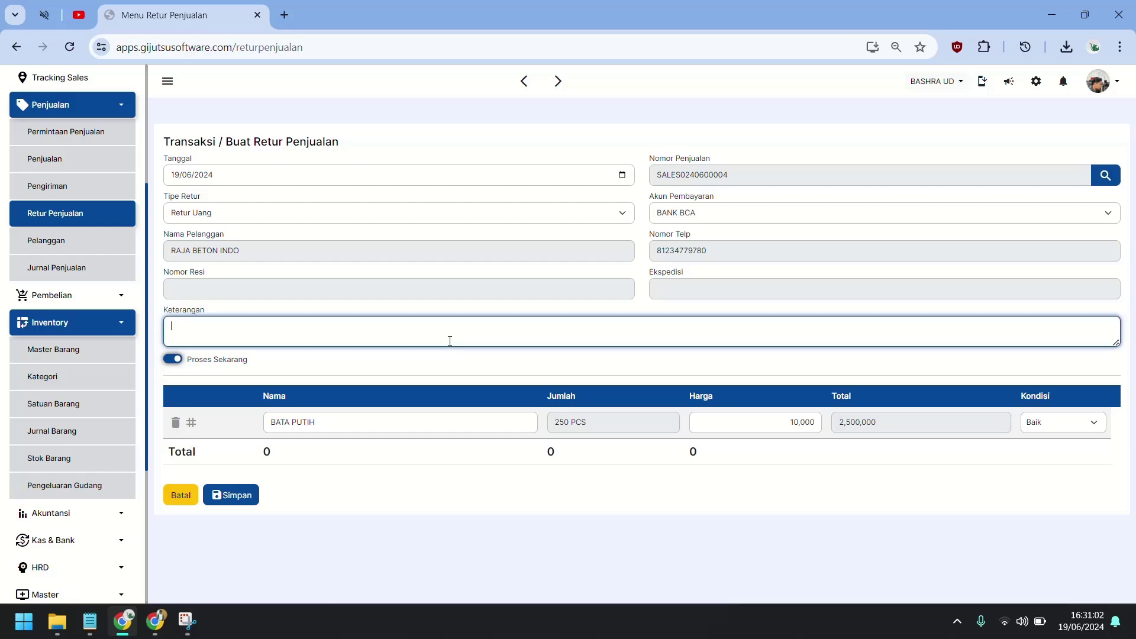
text(RETUR DENGAN PEMBAYARAN PIUTANG)
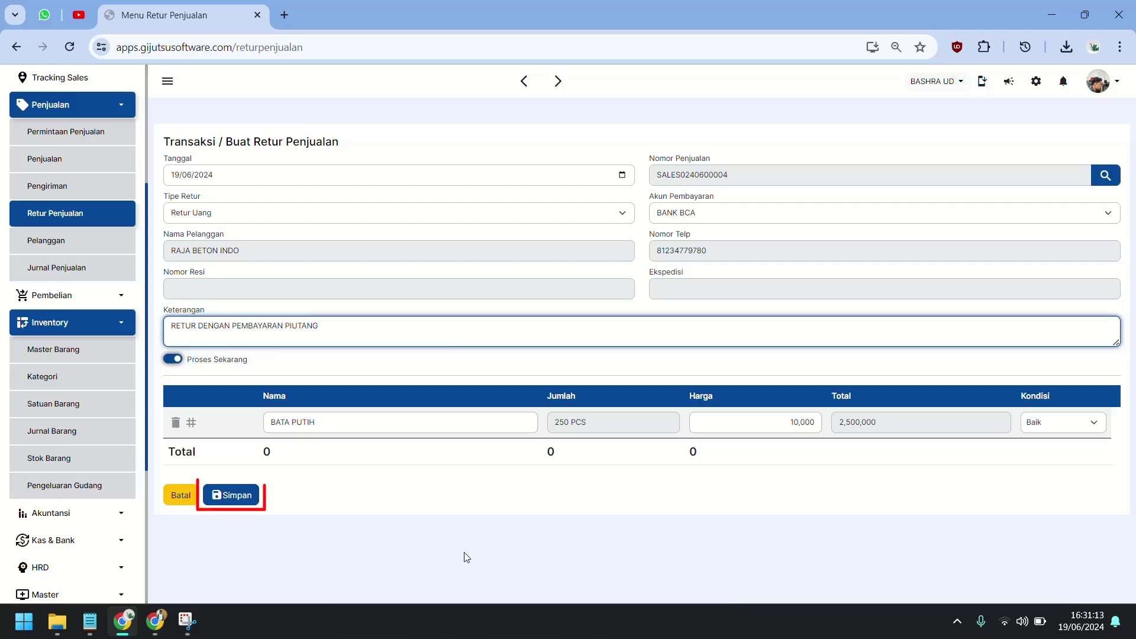
click(231, 495)
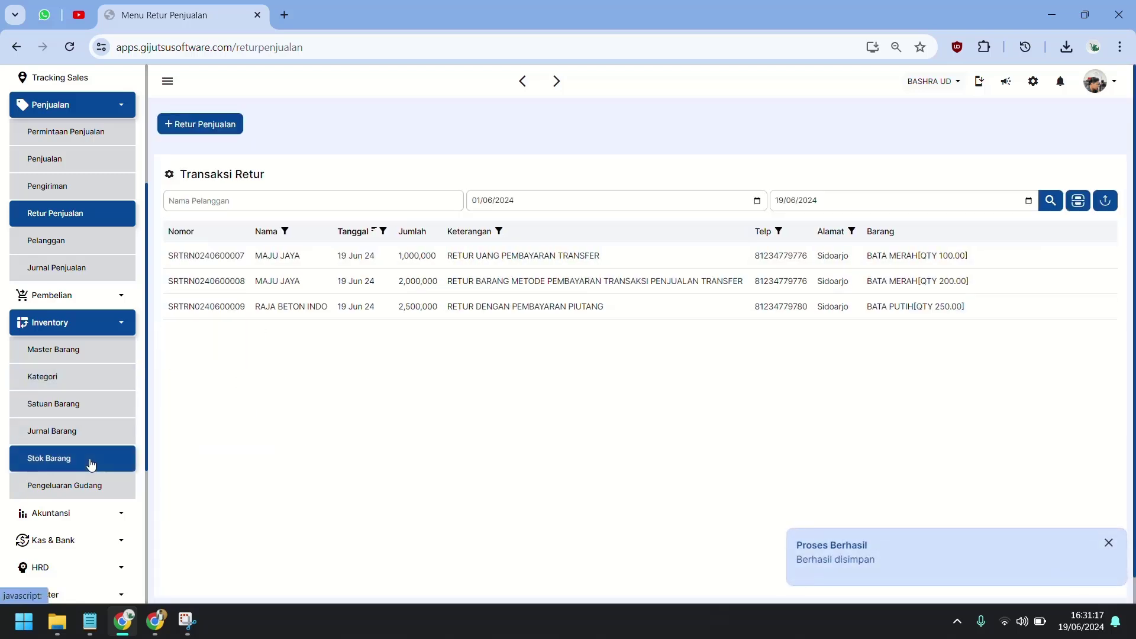
Open the receivables report under the Akuntansi section.
scroll(94, 464, down, 3)
click(98, 366)
scroll(71, 415, down, 2)
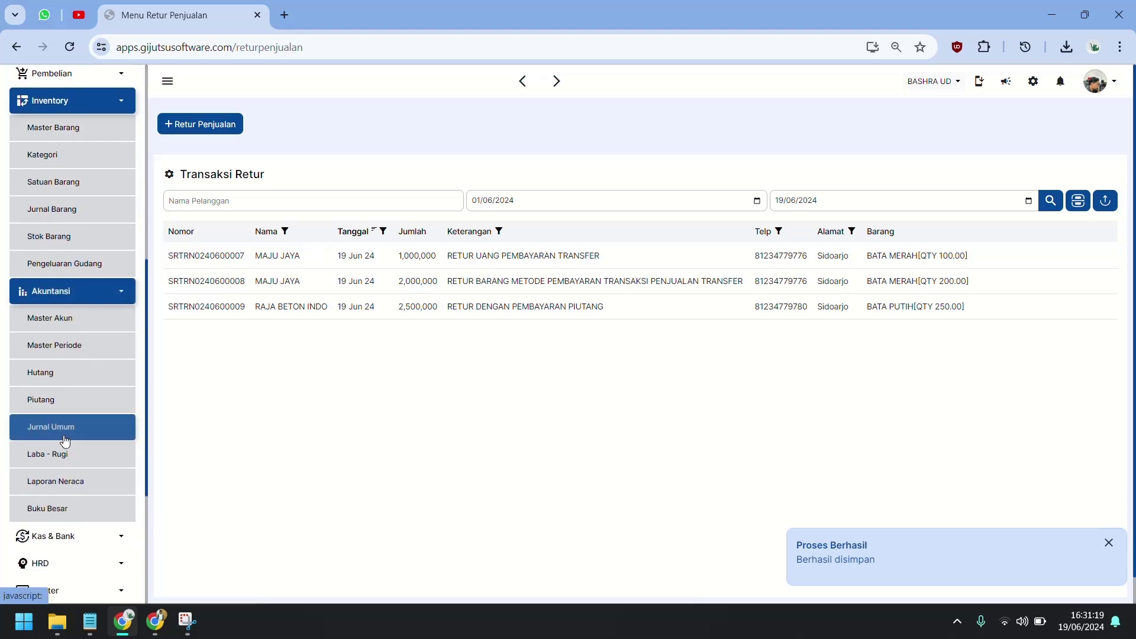
click(48, 400)
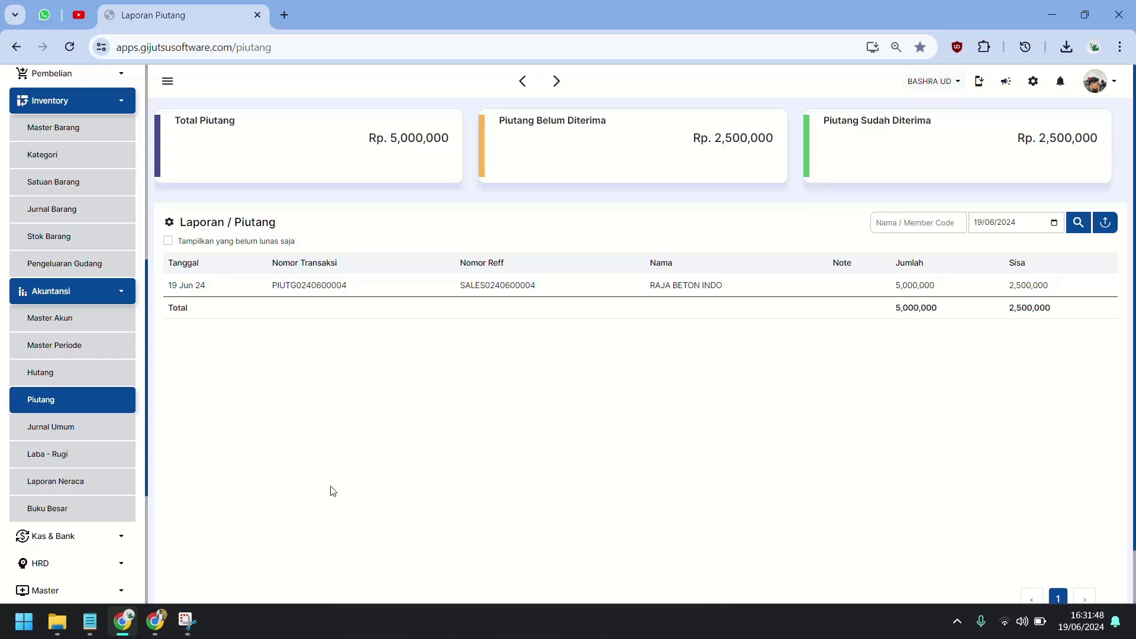
click(127, 432)
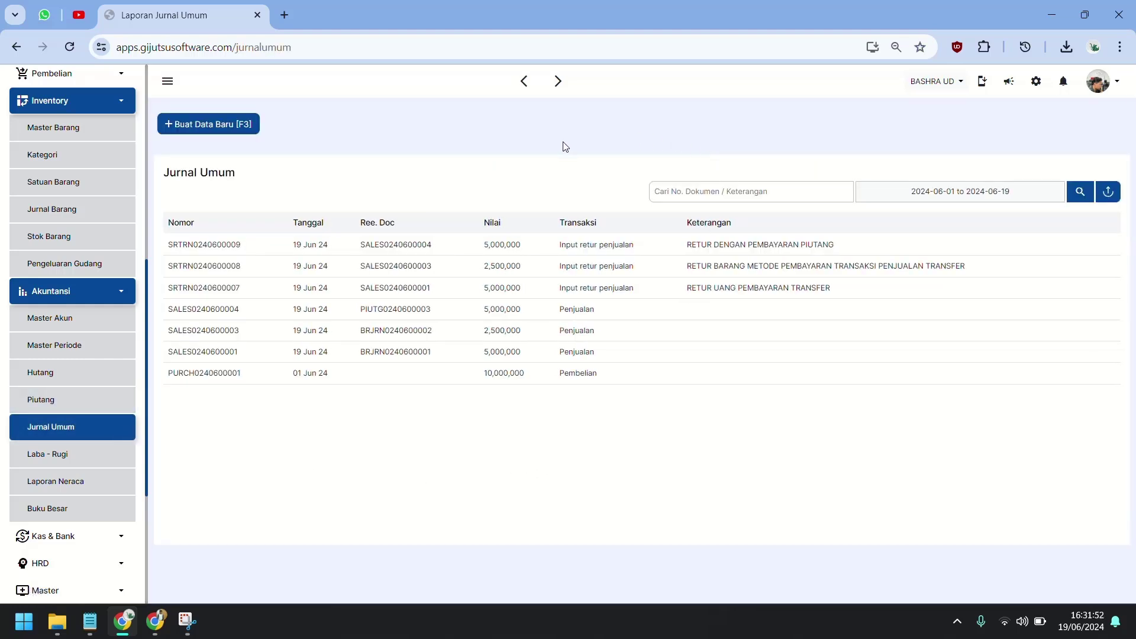
click(385, 249)
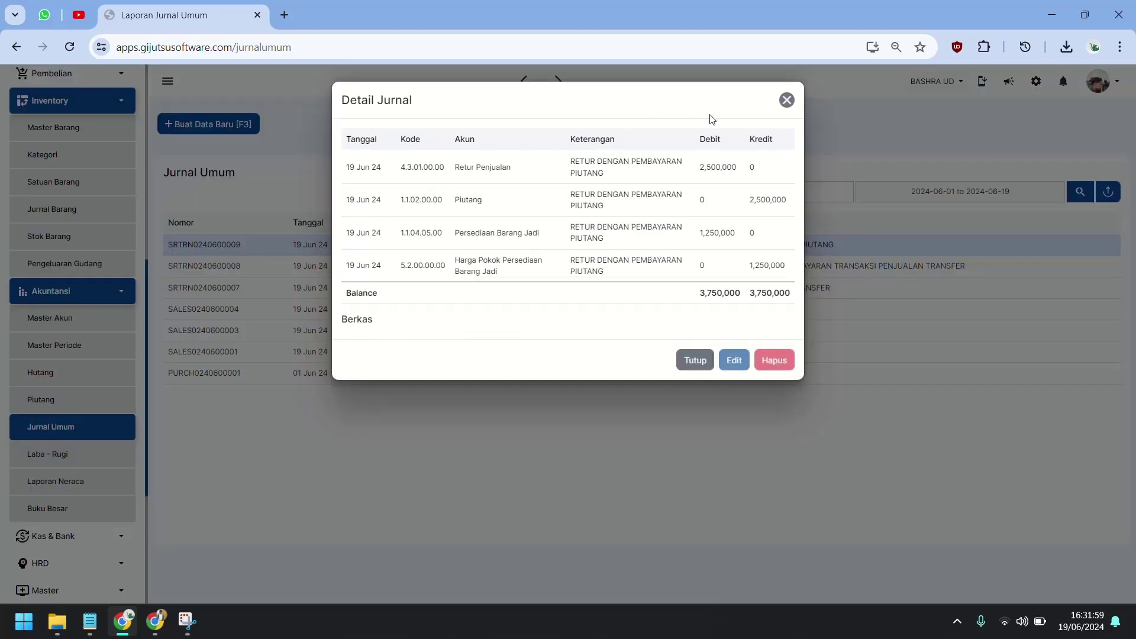
click(695, 359)
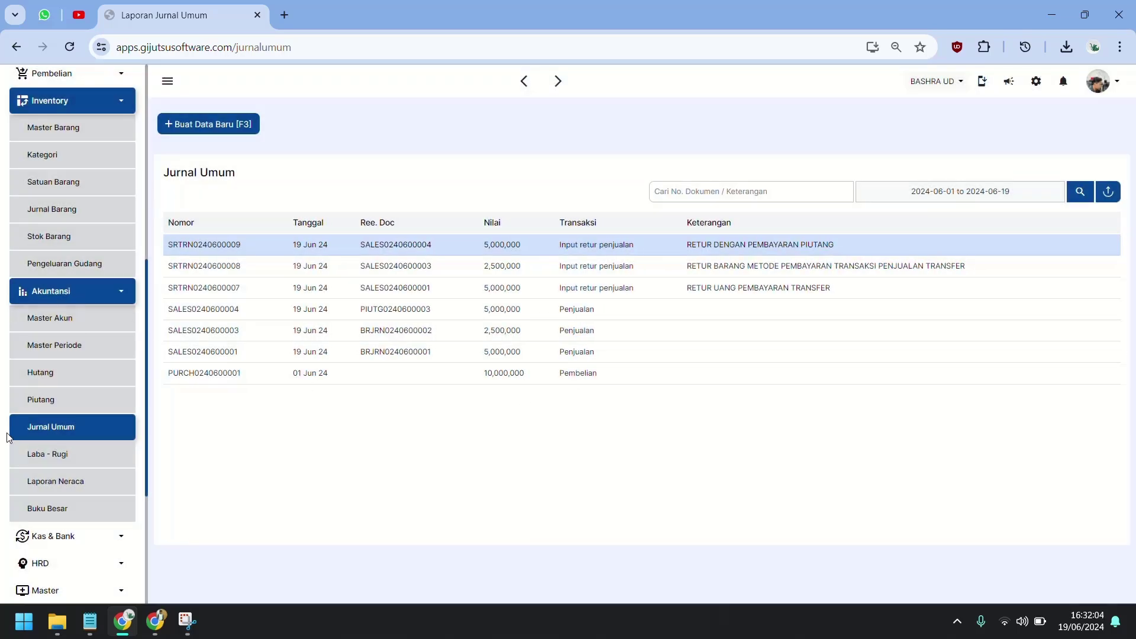
click(98, 239)
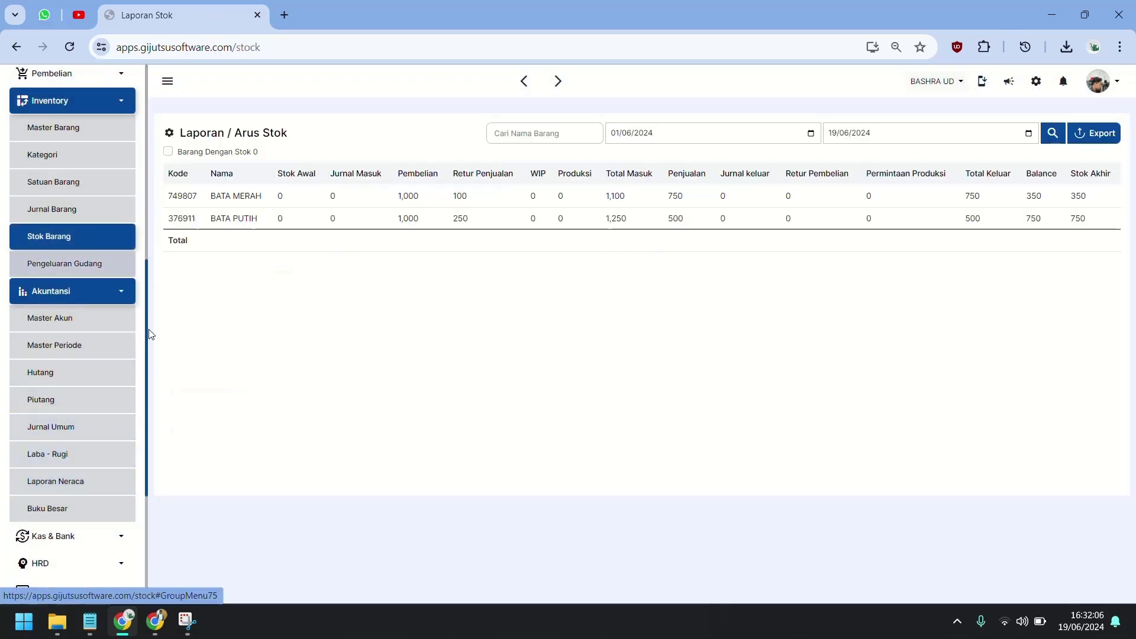